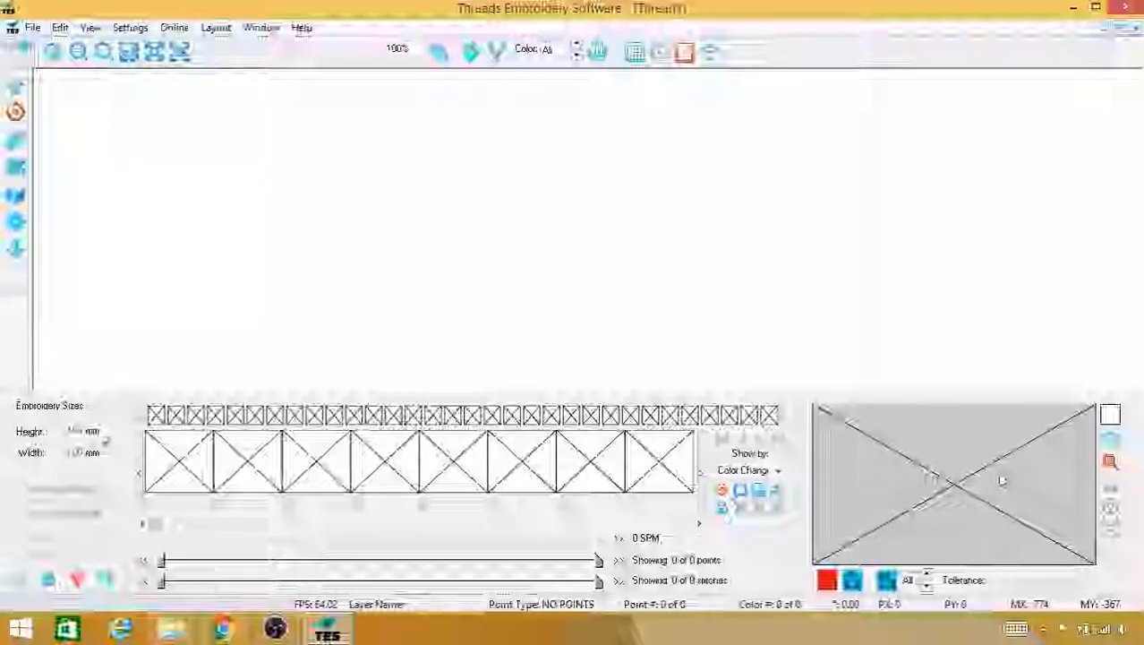
Step: Load the portrait image from the Desktop as the tracing background and hide the toolbars and panels around the canvas
left_click(1002, 481)
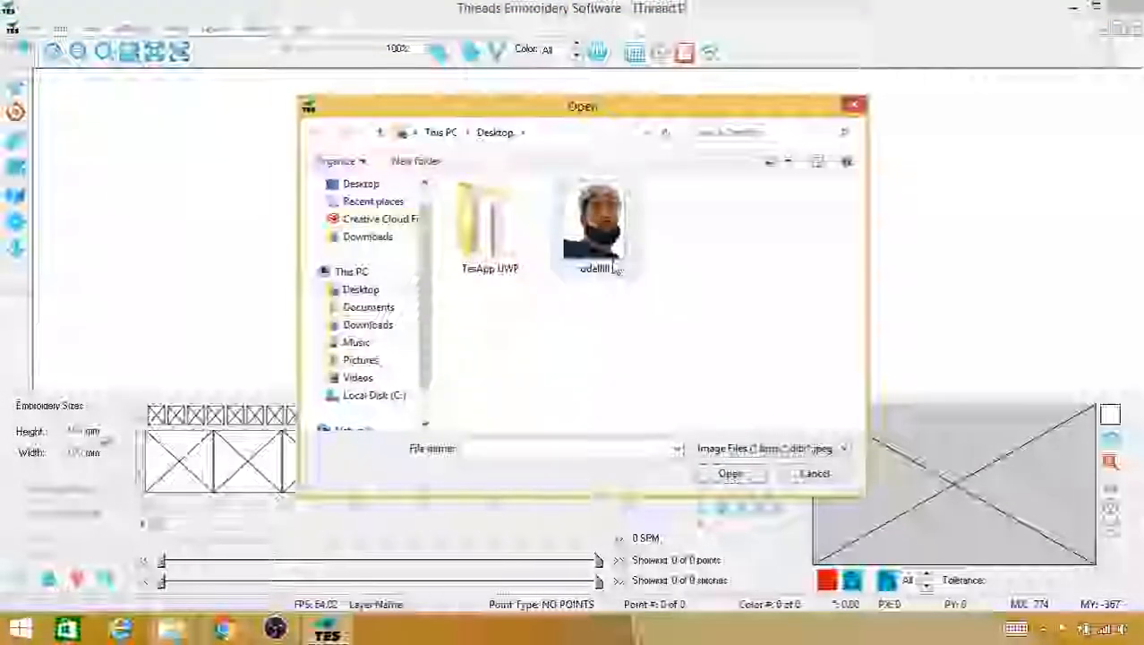
double_click(615, 269)
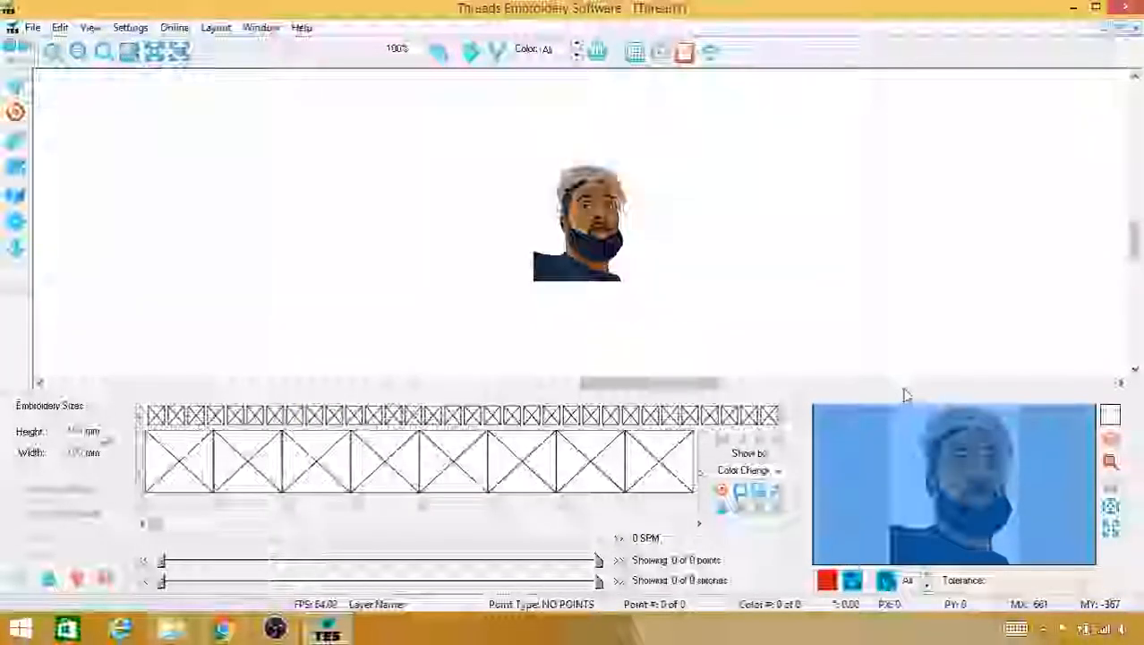
left_click(53, 54)
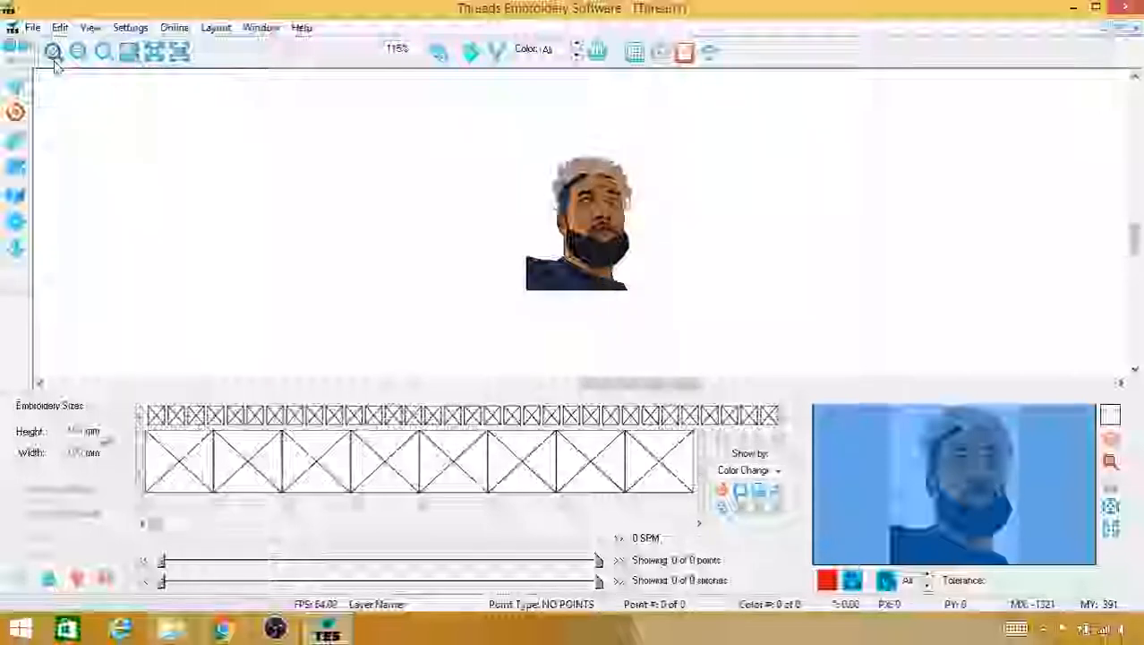
left_click(53, 53)
left_click(53, 54)
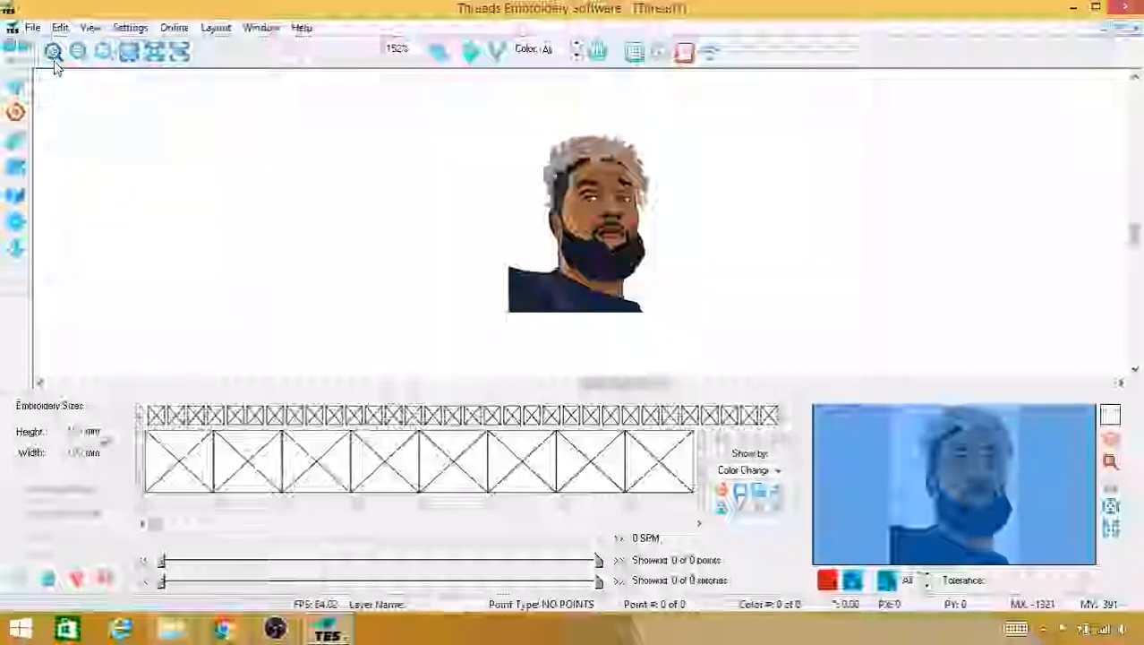
left_click(53, 54)
left_click(53, 53)
left_click(53, 54)
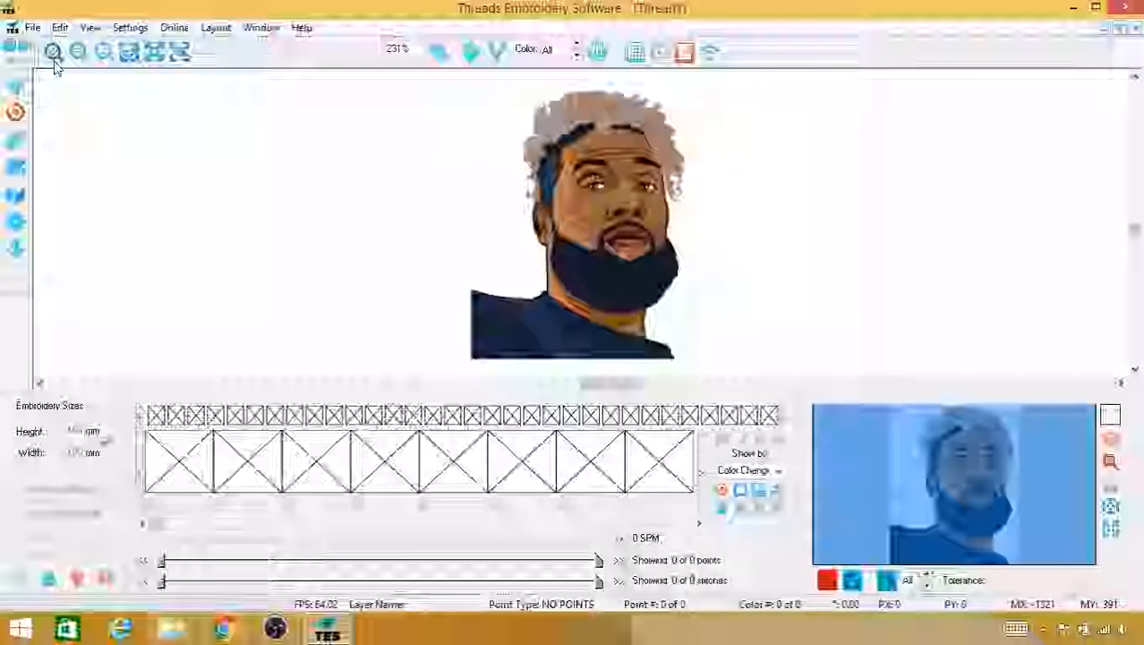
key("Tab")
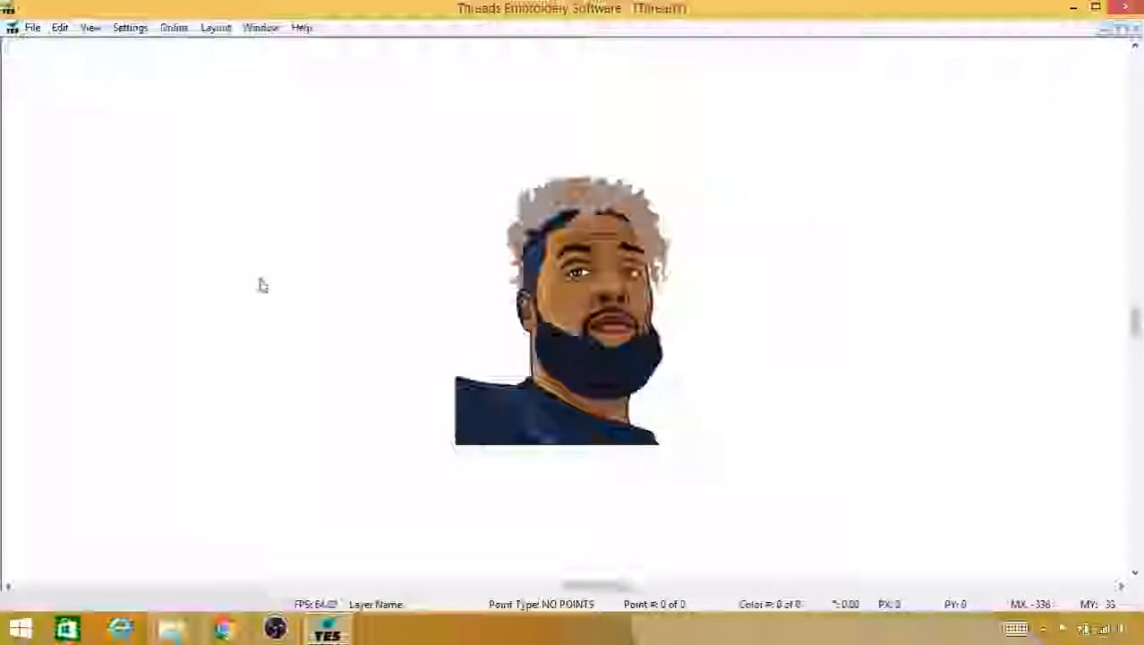
scroll(263, 285, "up", 5)
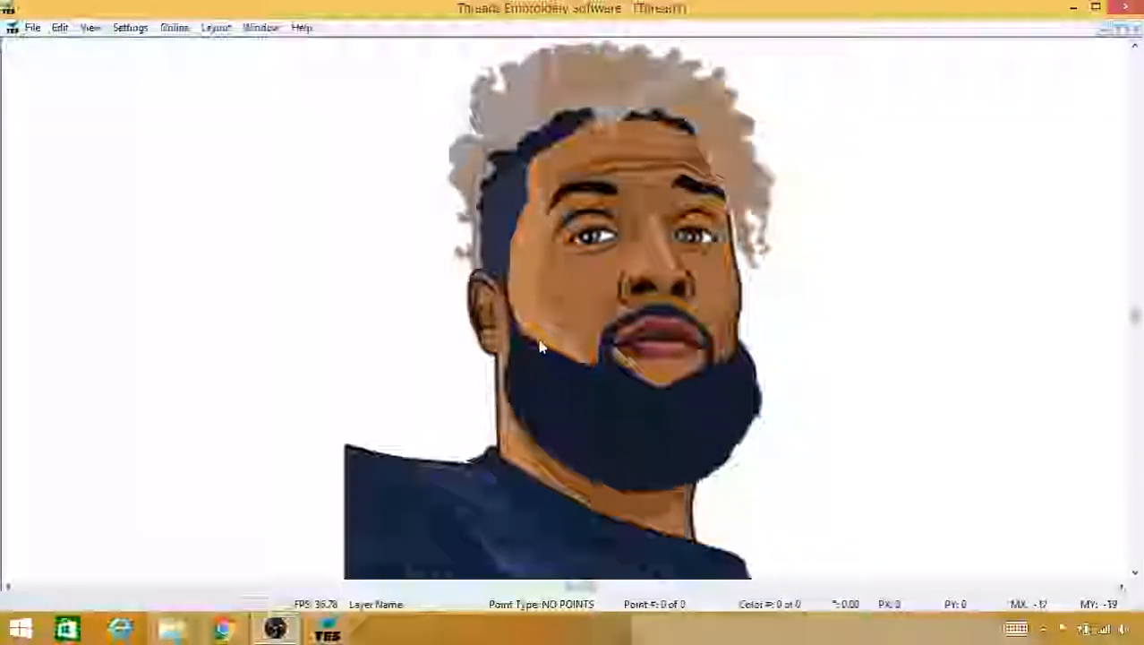
Step: Start Normal stitching and place six points in a small cluster on the cheek below the left-hand eye
right_click(360, 255)
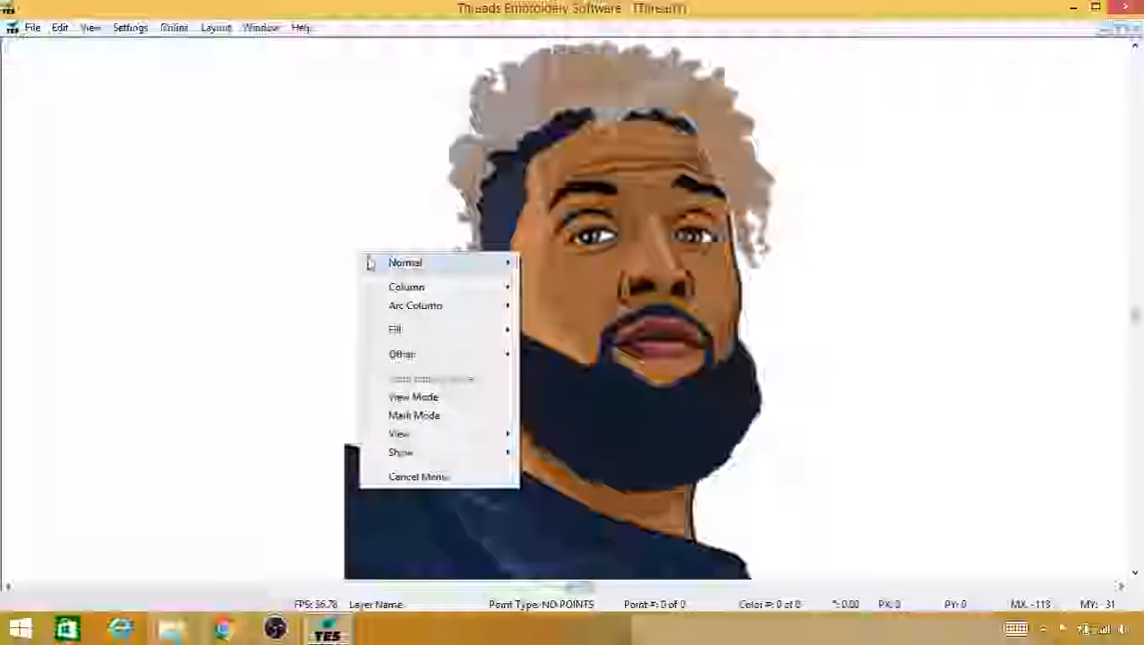
mouse_move(391, 266)
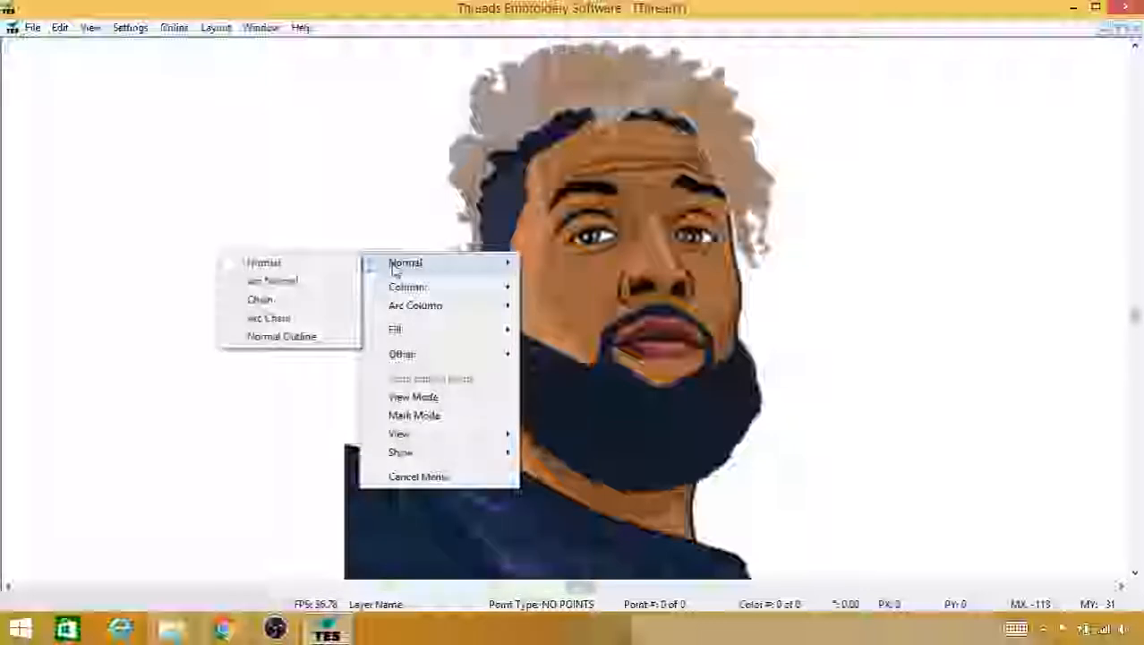
left_click(329, 271)
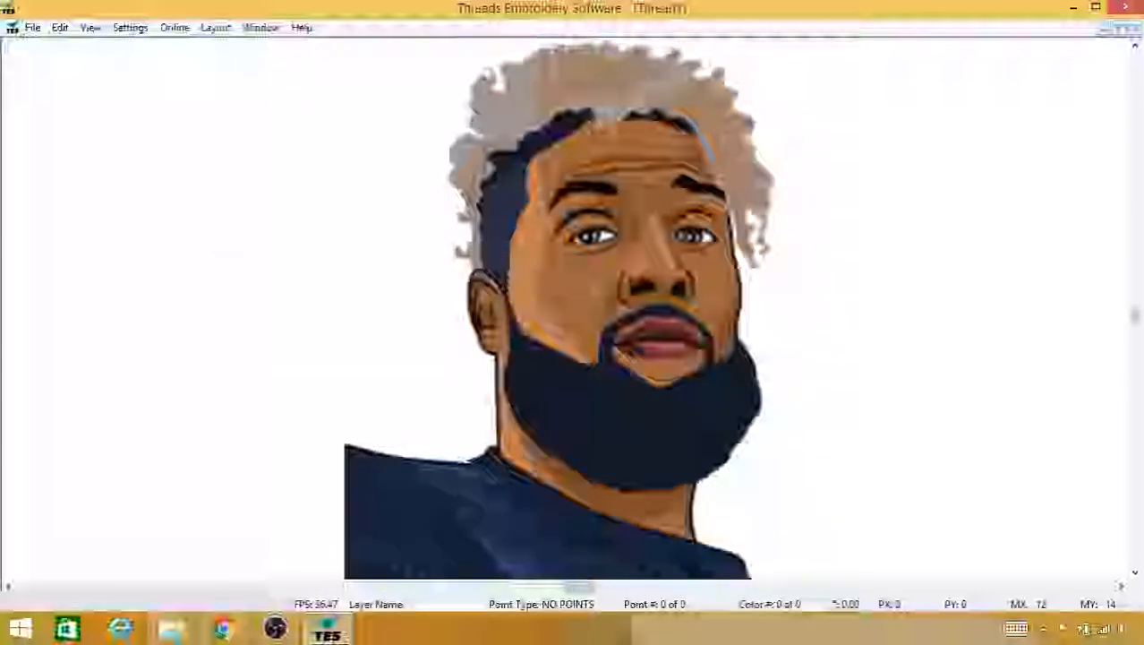
left_click(592, 292)
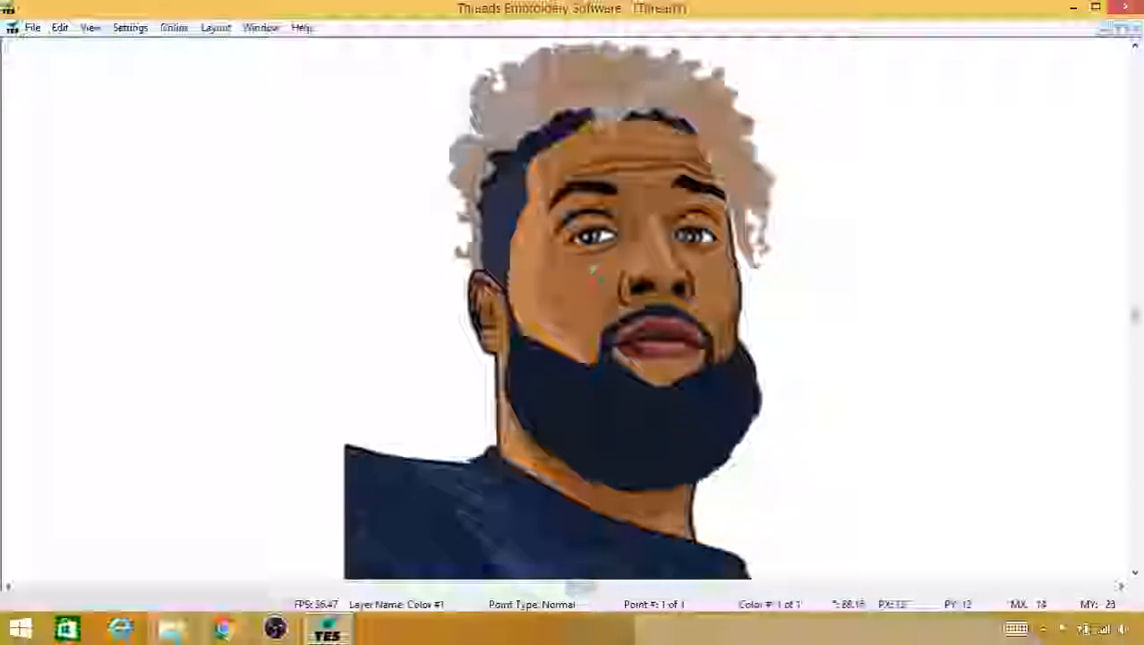
left_click(593, 269)
left_click(601, 291)
left_click(582, 278)
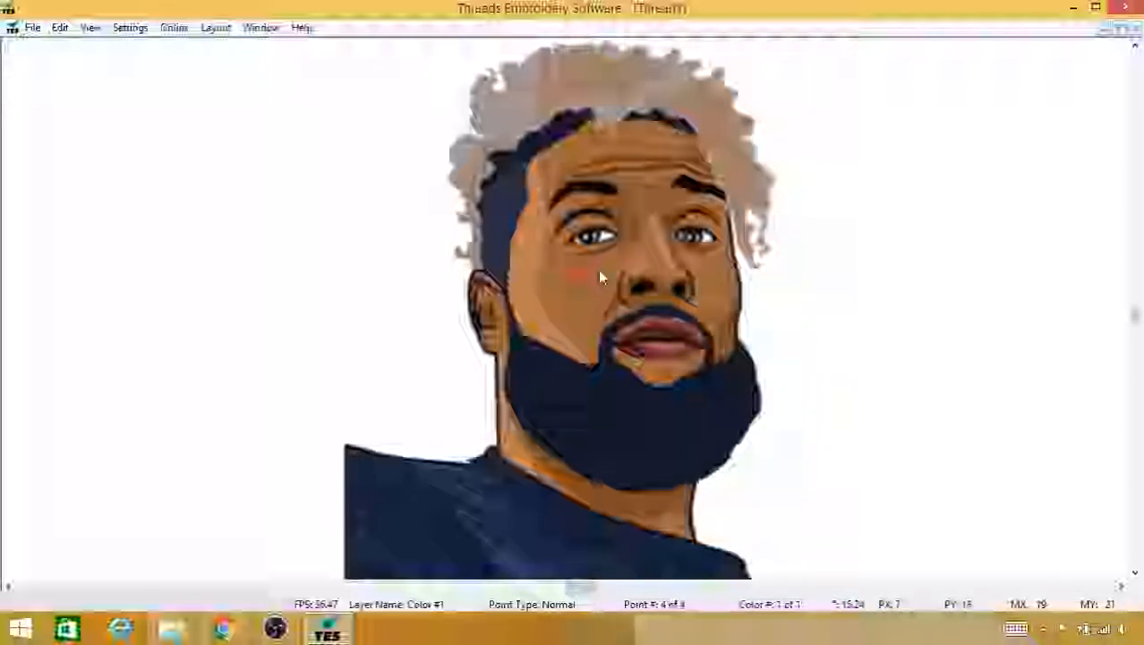
left_click(601, 276)
left_click(586, 290)
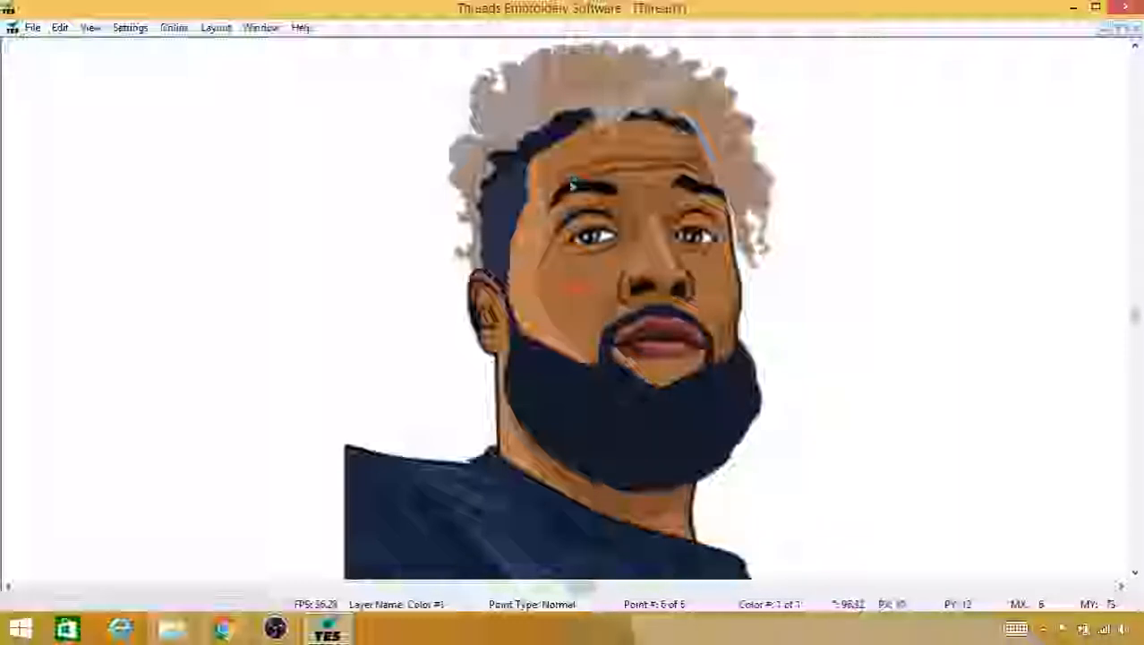
Step: Extend the Normal stitches from the cheek past the outer corner of the left-hand eye and over the eyebrow to the hairline
left_click(575, 286)
left_click(566, 278)
left_click(565, 252)
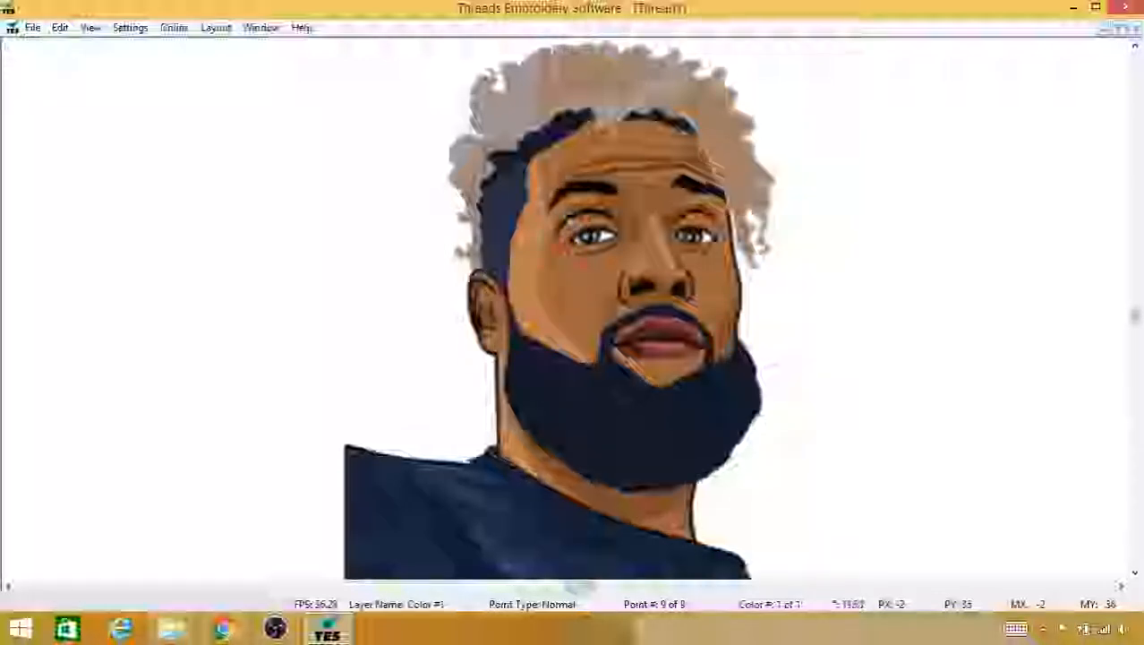
left_click(570, 223)
left_click(566, 190)
left_click(556, 177)
left_click(580, 123)
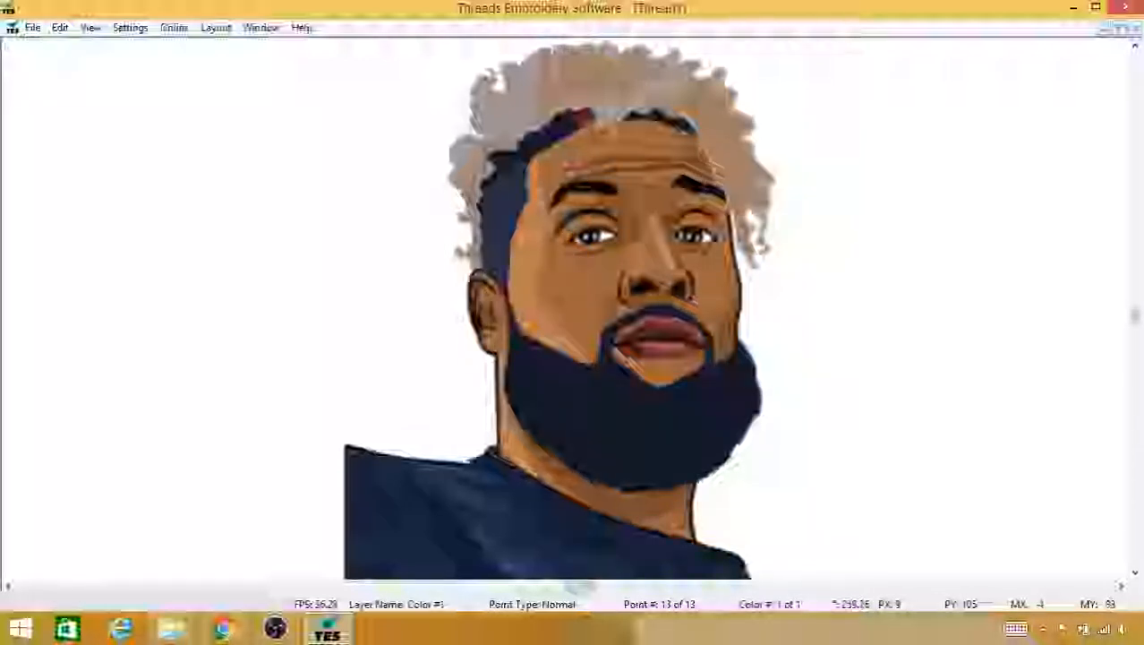
Step: Add long zigzag Normal stitches between the hairline or brow and the lower face, crossing toward the right-hand side and ending at its eyebrow
left_click(567, 223)
left_click(631, 117)
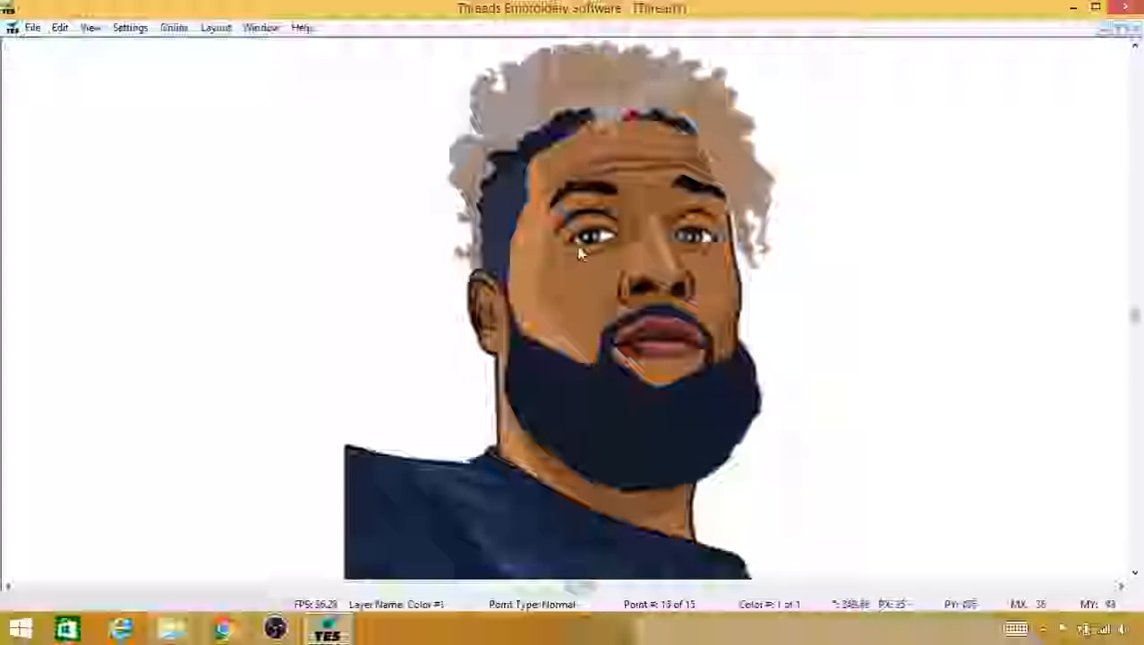
left_click(552, 297)
left_click(677, 136)
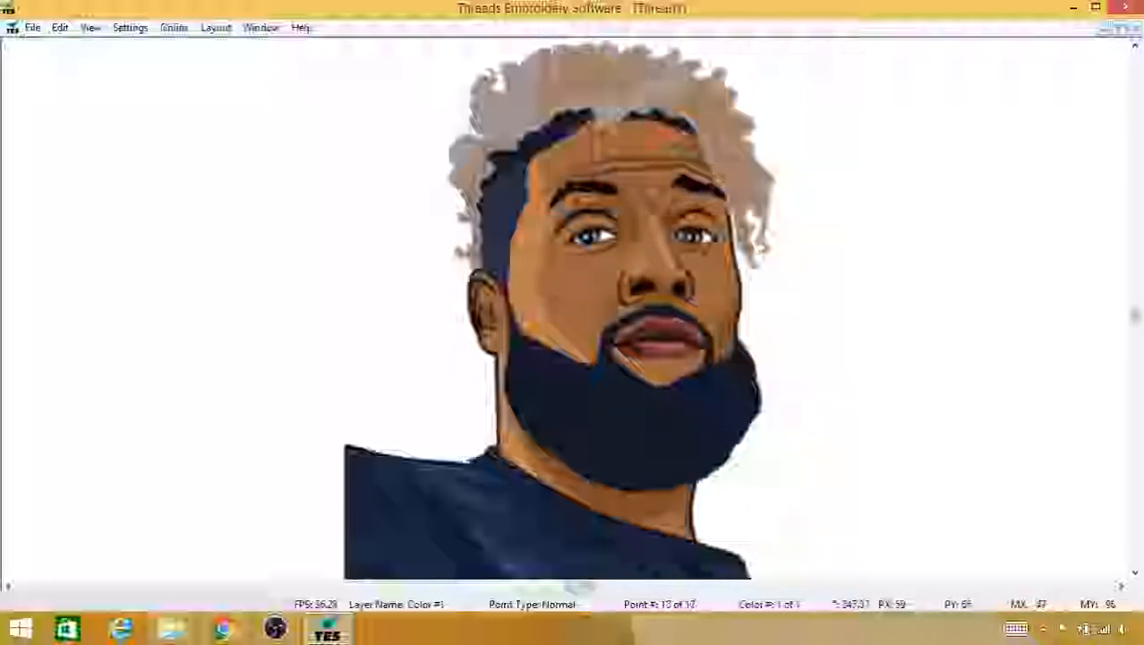
left_click(594, 316)
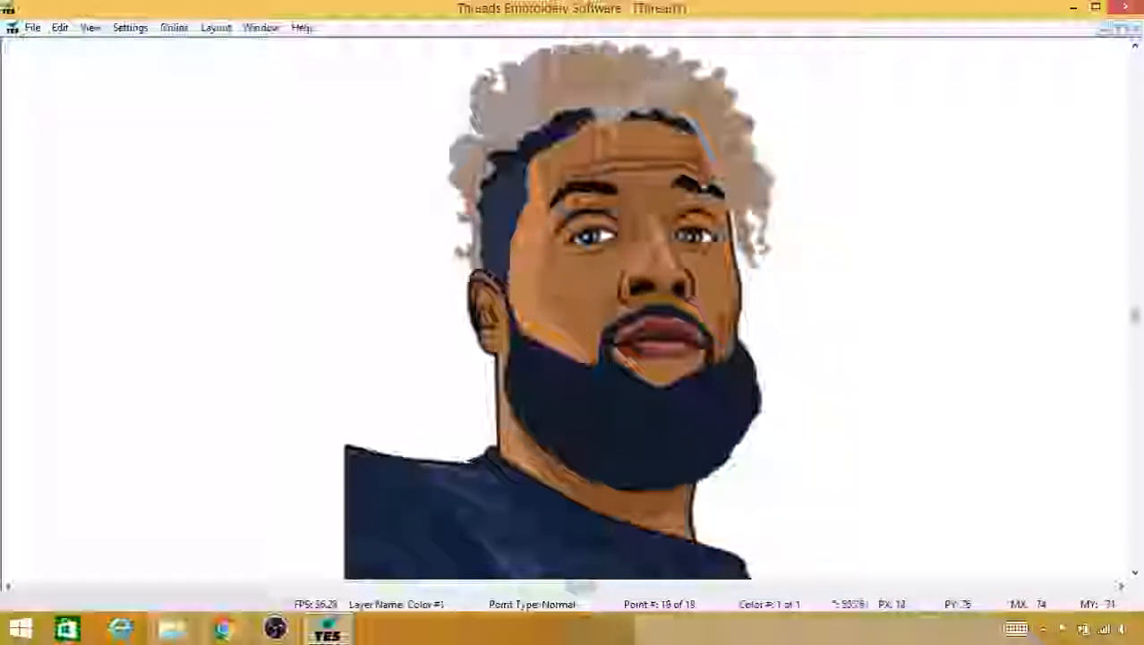
left_click(695, 183)
left_click(623, 358)
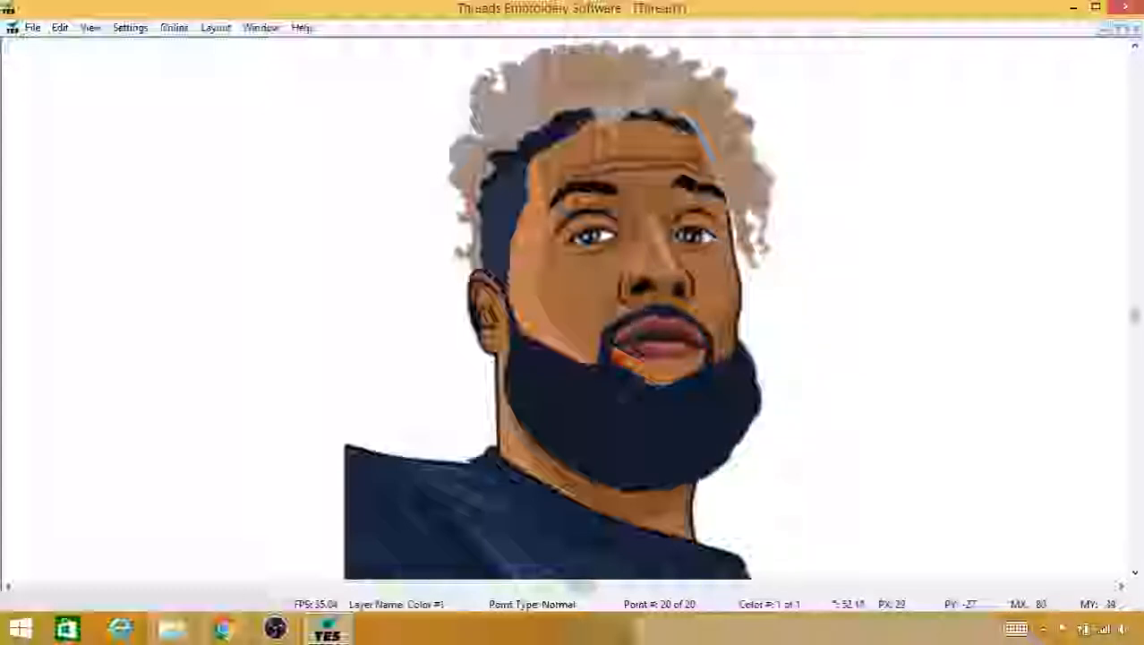
left_click(668, 299)
left_click(706, 347)
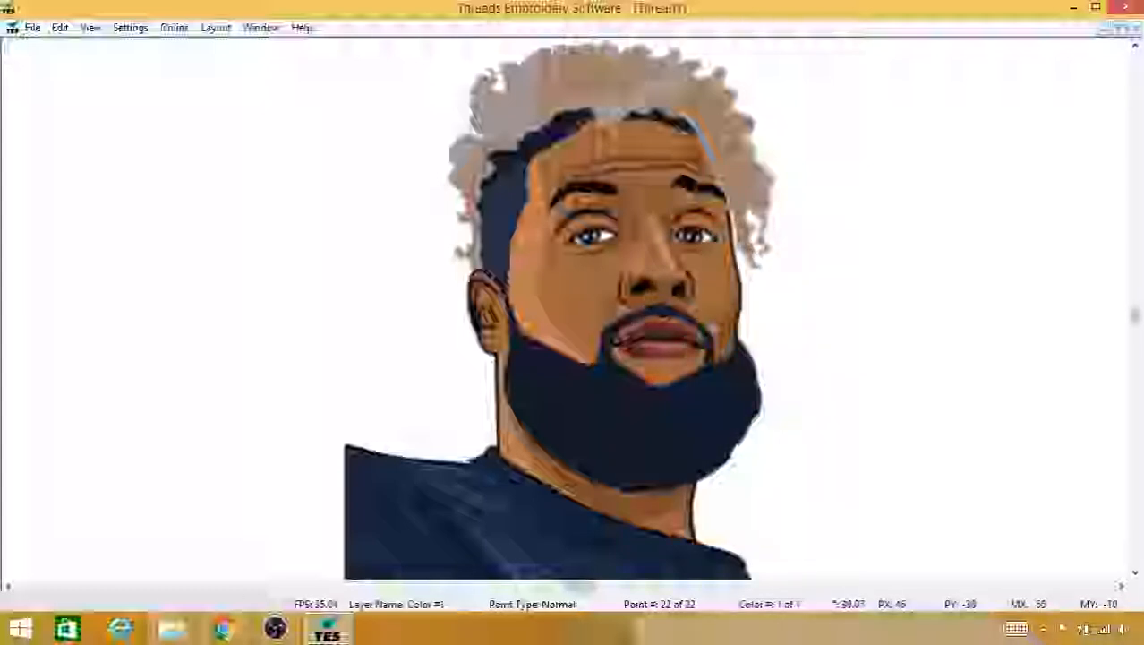
left_click(704, 228)
left_click(686, 184)
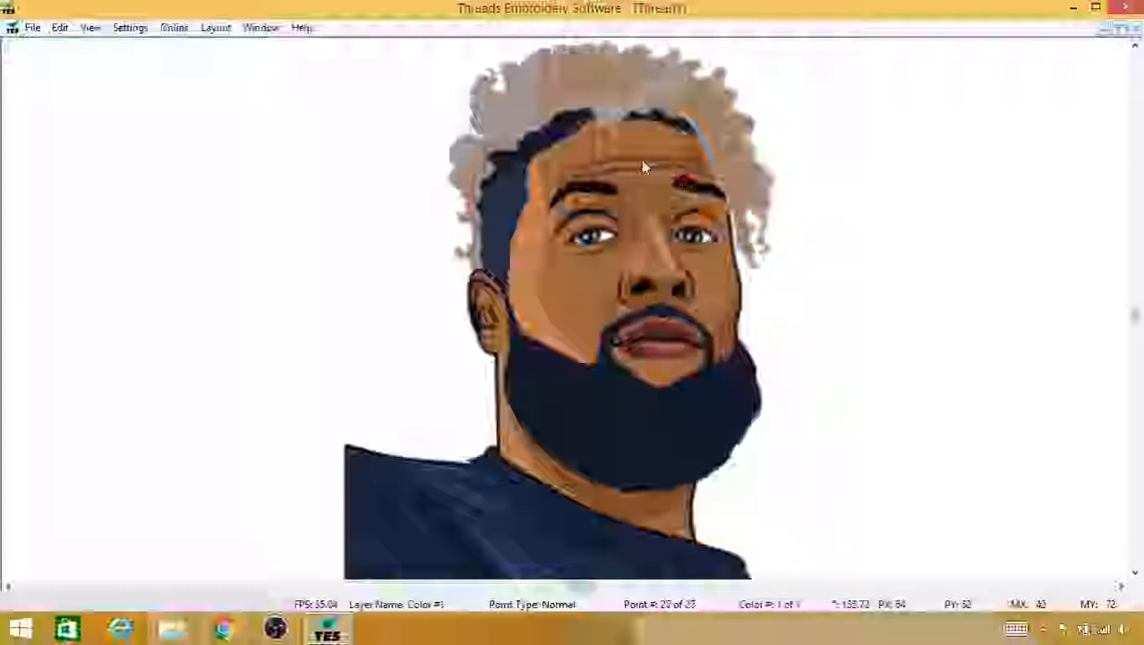
Step: Run Normal stitches back across the forehead and down over the left-hand eyebrow to the eye's outer corner
left_click(641, 159)
left_click(599, 158)
left_click(567, 189)
left_click(573, 188)
left_click(564, 206)
left_click(562, 224)
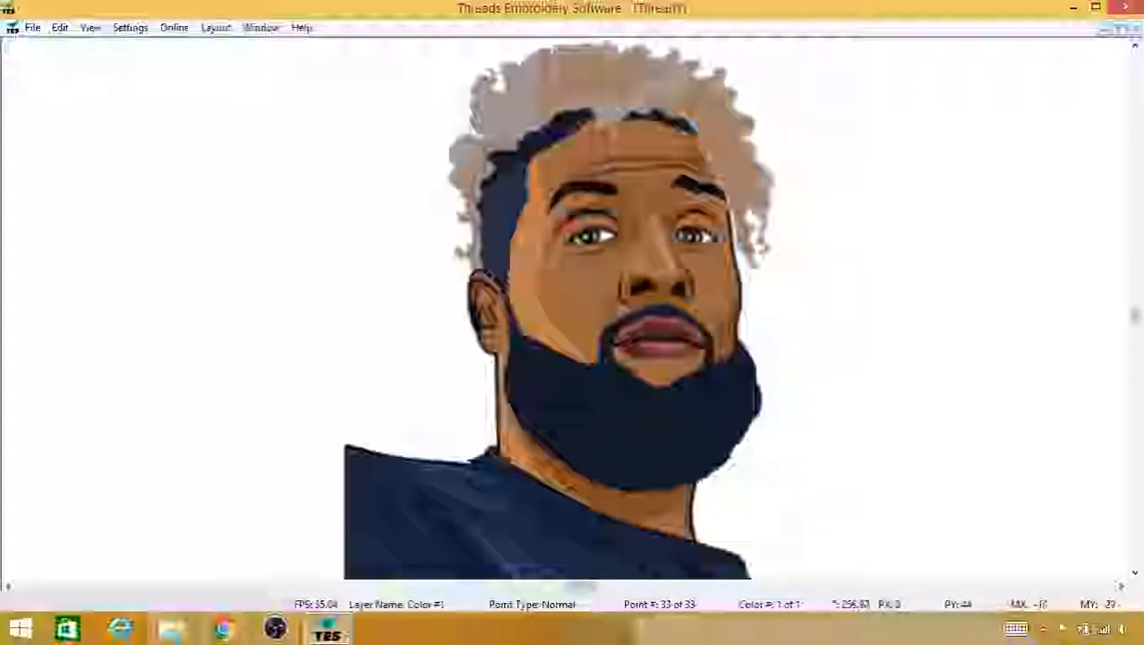
Step: Add Normal stitches around the left-hand corner of the mouth and down to the chin, and remove the last point
left_click(618, 327)
left_click(609, 345)
left_click(612, 357)
left_click(601, 340)
left_click(626, 367)
left_click(674, 383)
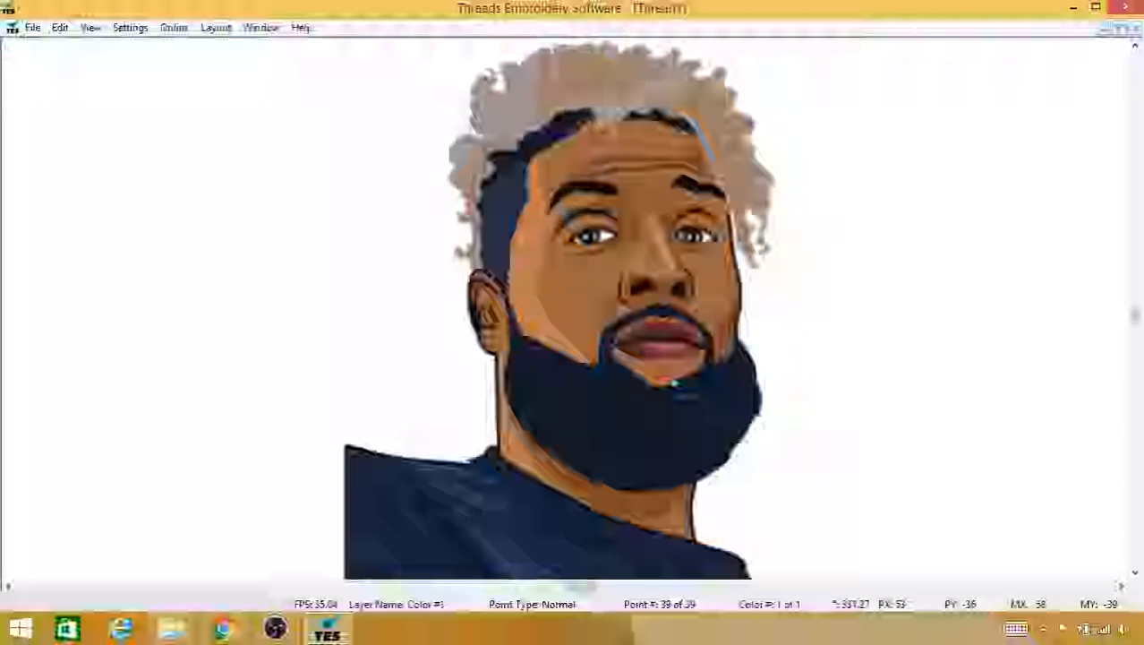
key("BackSpace")
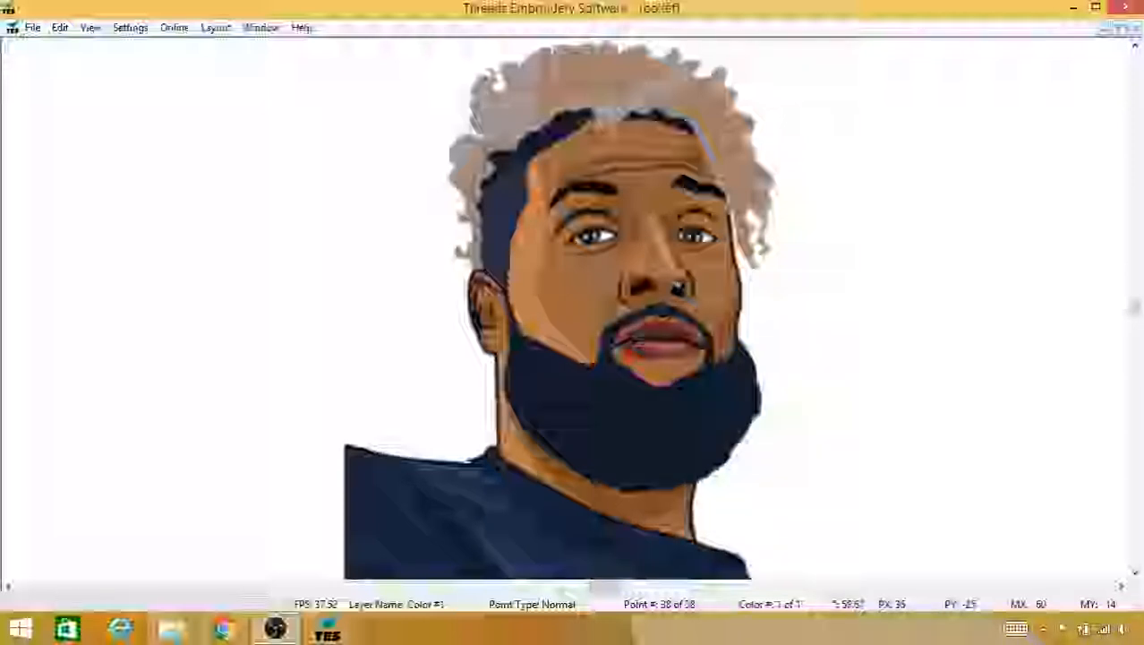
Step: Start a Fill shape at the beard's upper edge and trace its side points up along the cheek's shading line
left_click_drag(670, 324, 591, 358)
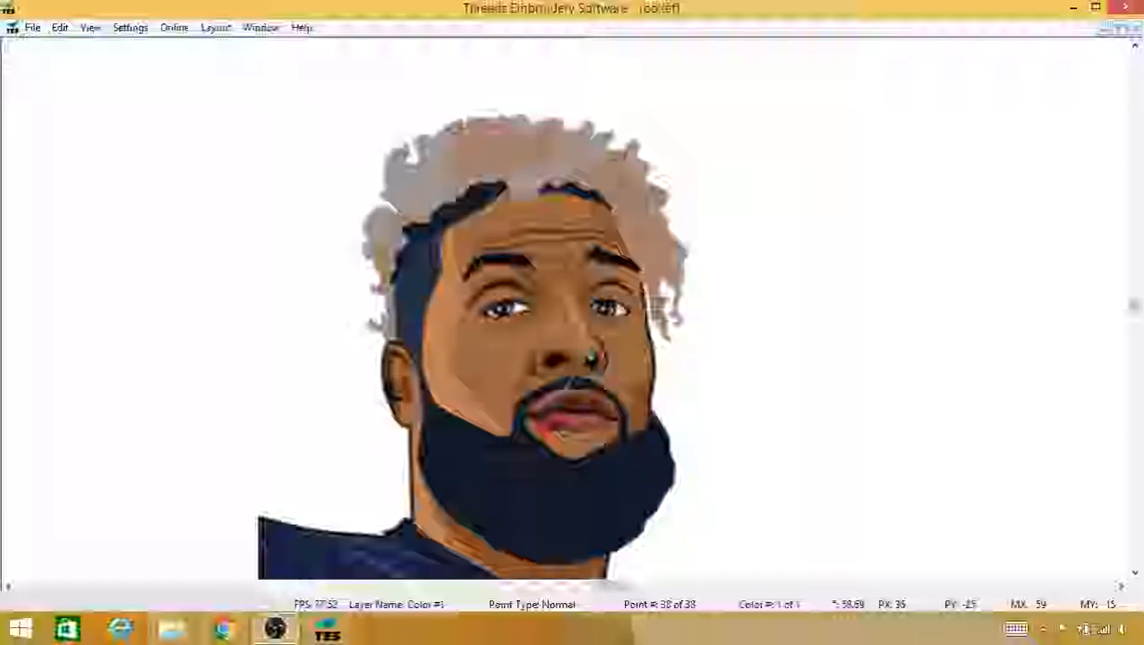
right_click(580, 325)
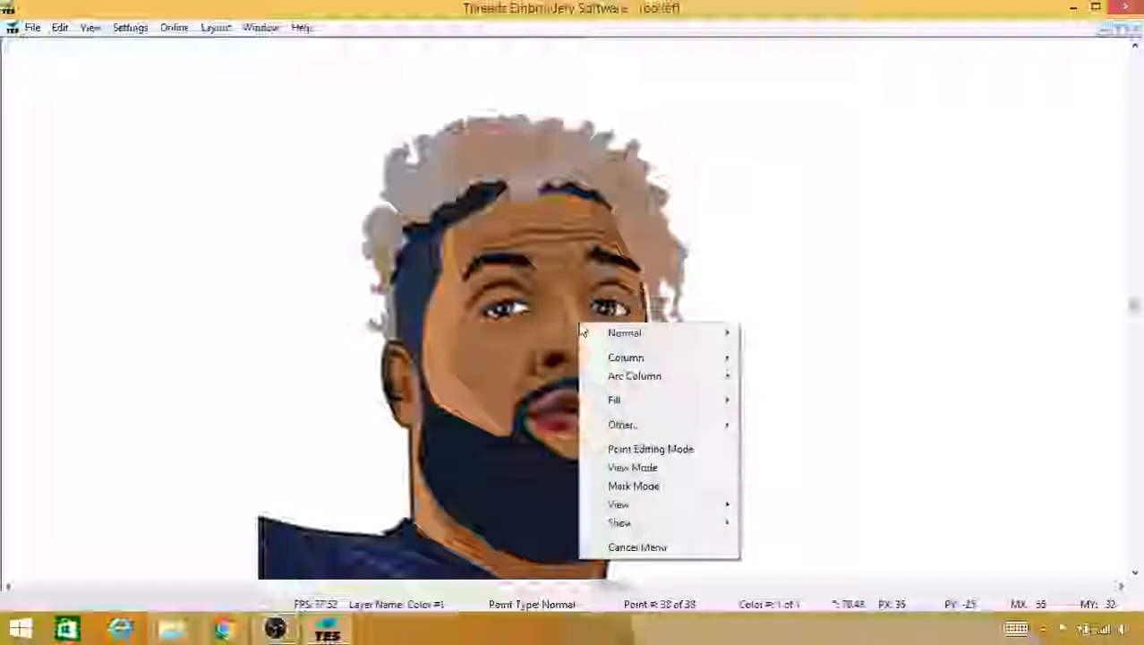
left_click(616, 27)
scroll(564, 307, "up", 5)
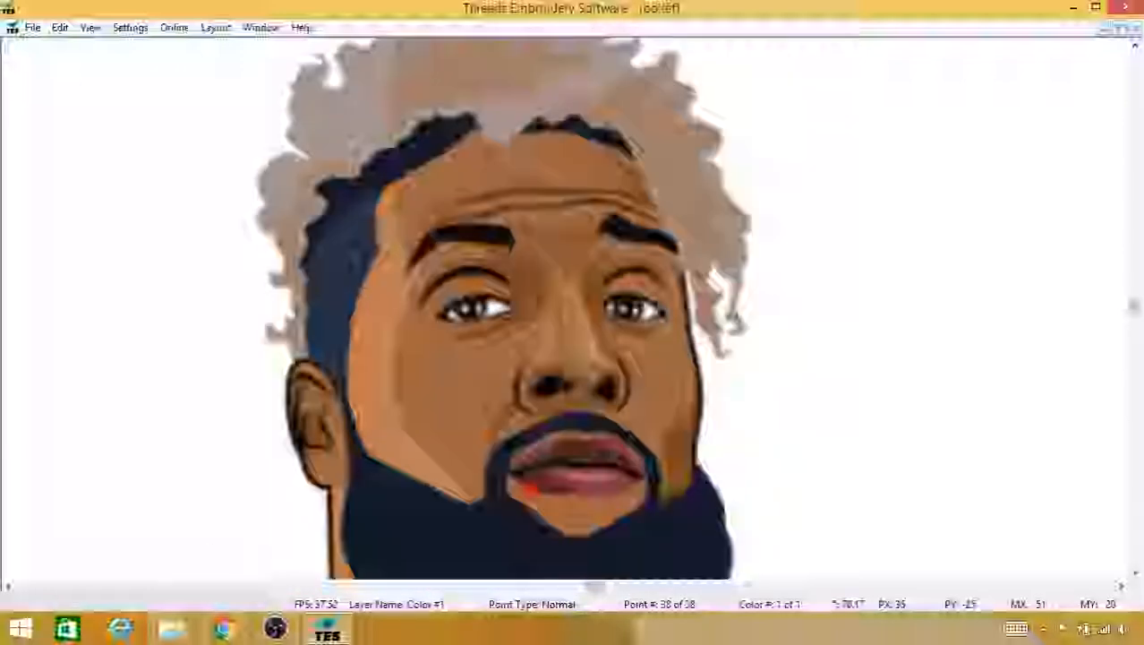
scroll(563, 307, "up", 1)
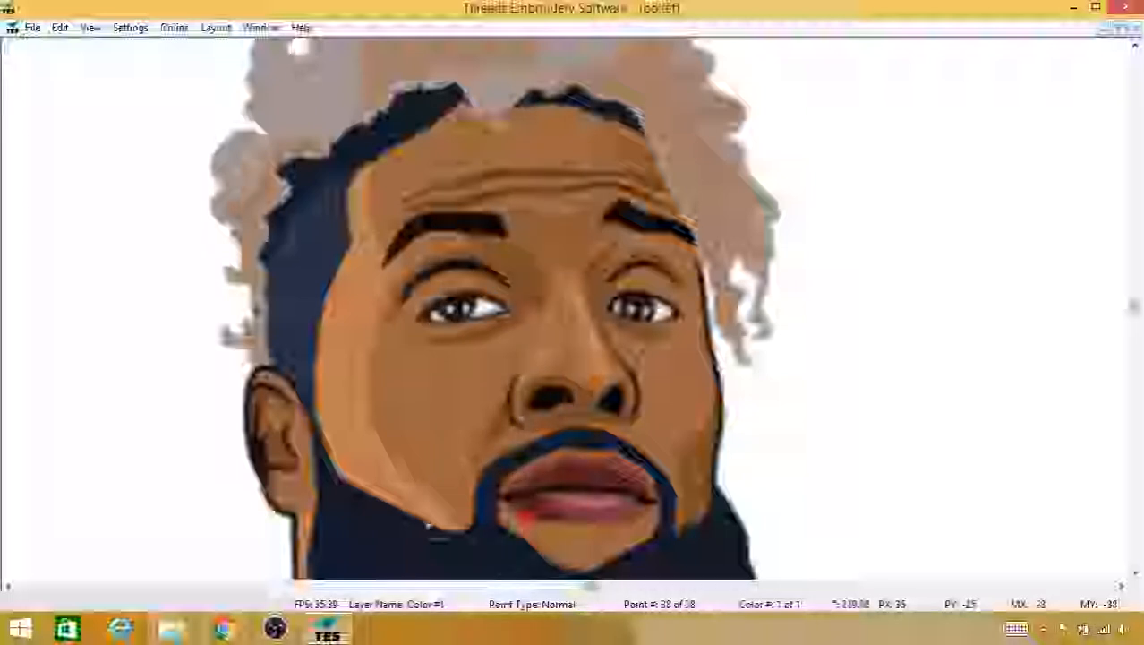
right_click(400, 252)
mouse_move(473, 330)
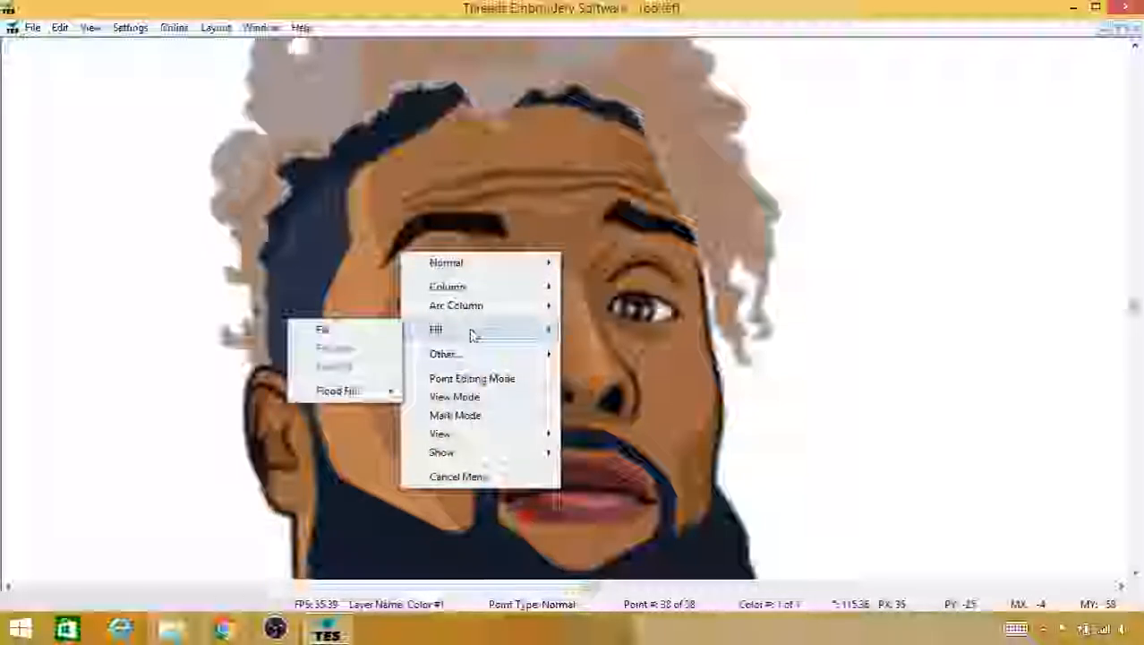
left_click(385, 334)
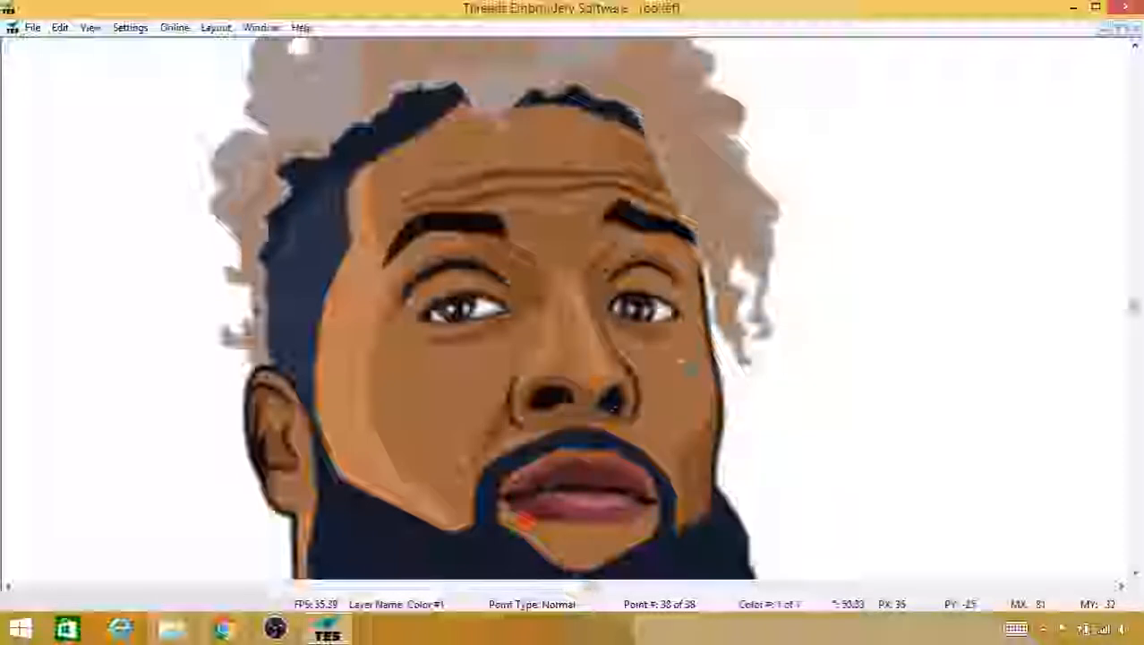
left_click(463, 541)
left_click(438, 513)
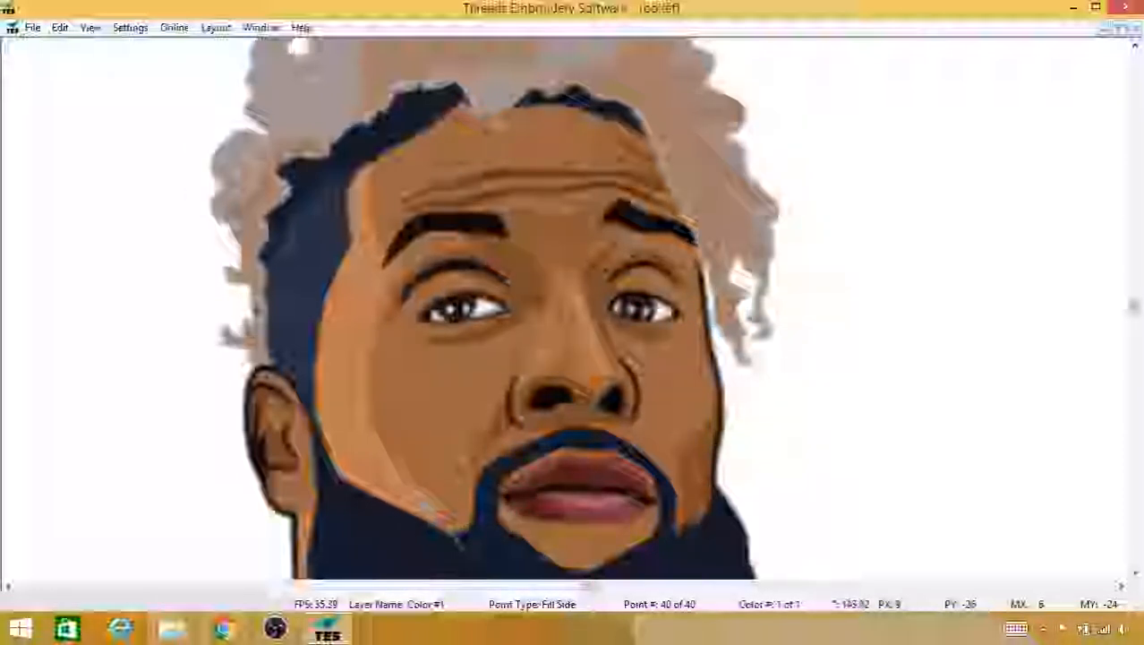
left_click(417, 495)
left_click(397, 470)
left_click(376, 448)
left_click(366, 433)
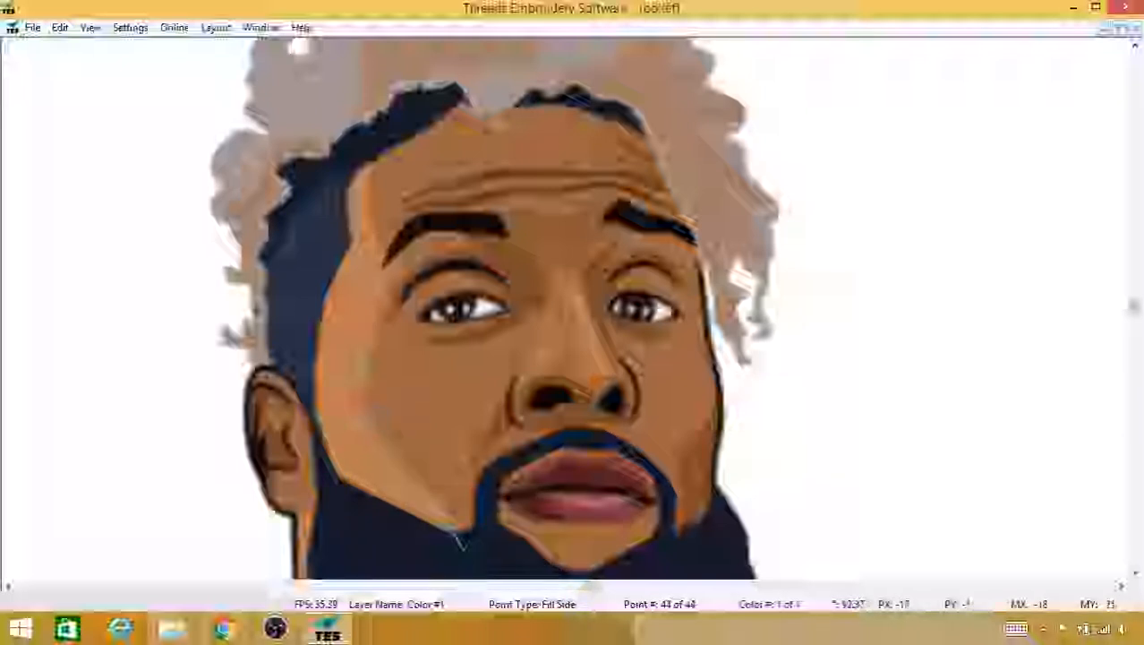
Step: Continue the fill outline from the cheek past the outer eyebrow and temple up to the dark hairline
left_click(362, 357)
left_click(371, 295)
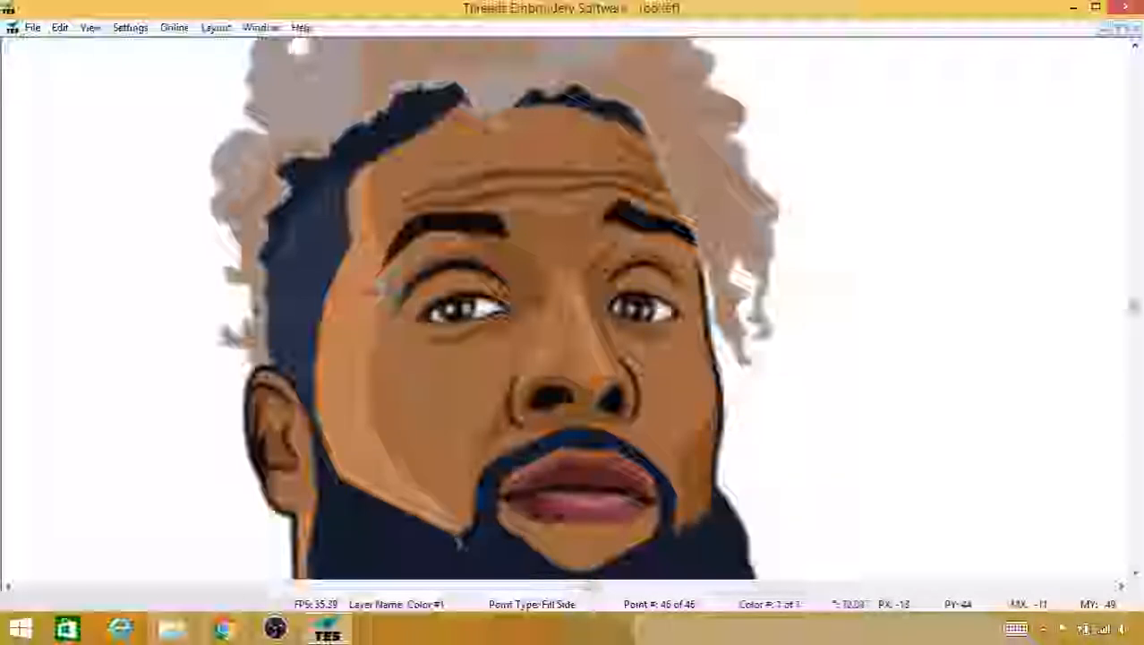
left_click(383, 260)
left_click(373, 224)
left_click(363, 195)
left_click(368, 158)
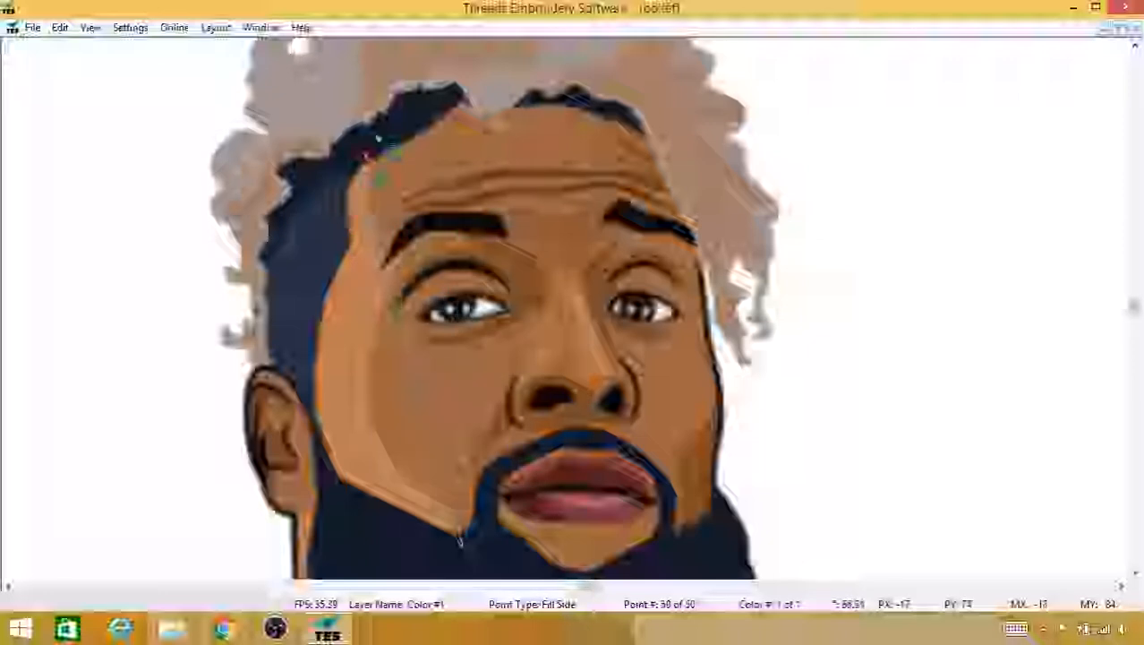
Step: Continue the fill outline along the hairline across the top of the forehead to the right-hand temple
left_click(394, 127)
left_click(421, 112)
left_click(448, 95)
left_click(479, 88)
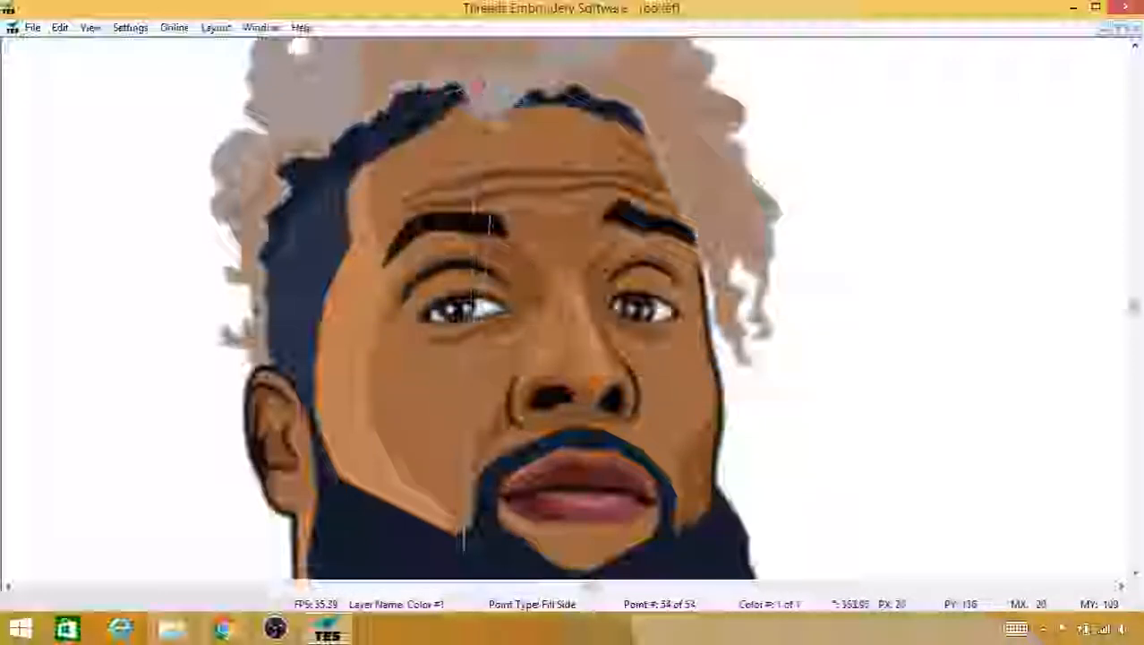
left_click(511, 88)
left_click(539, 95)
left_click(571, 94)
left_click(606, 100)
left_click(641, 125)
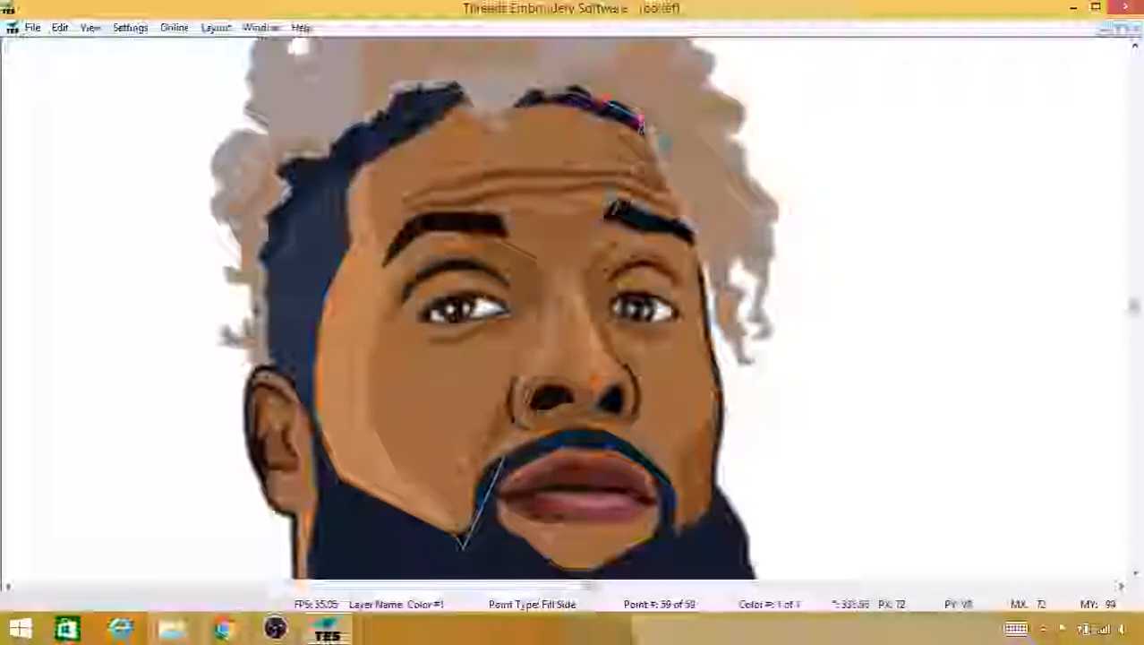
Step: Trace the fill outline from the right-hand temple past the outer eyebrow and down the outer edge of the cheek
left_click(662, 145)
left_click(679, 186)
left_click(696, 228)
left_click(705, 261)
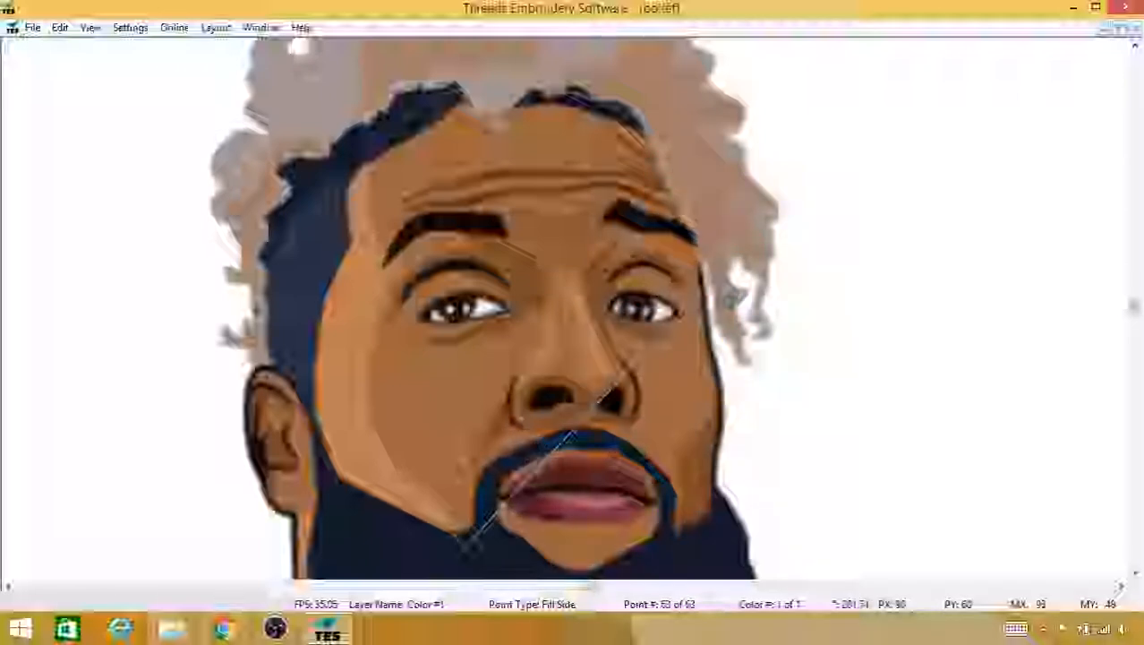
left_click(710, 303)
left_click(714, 333)
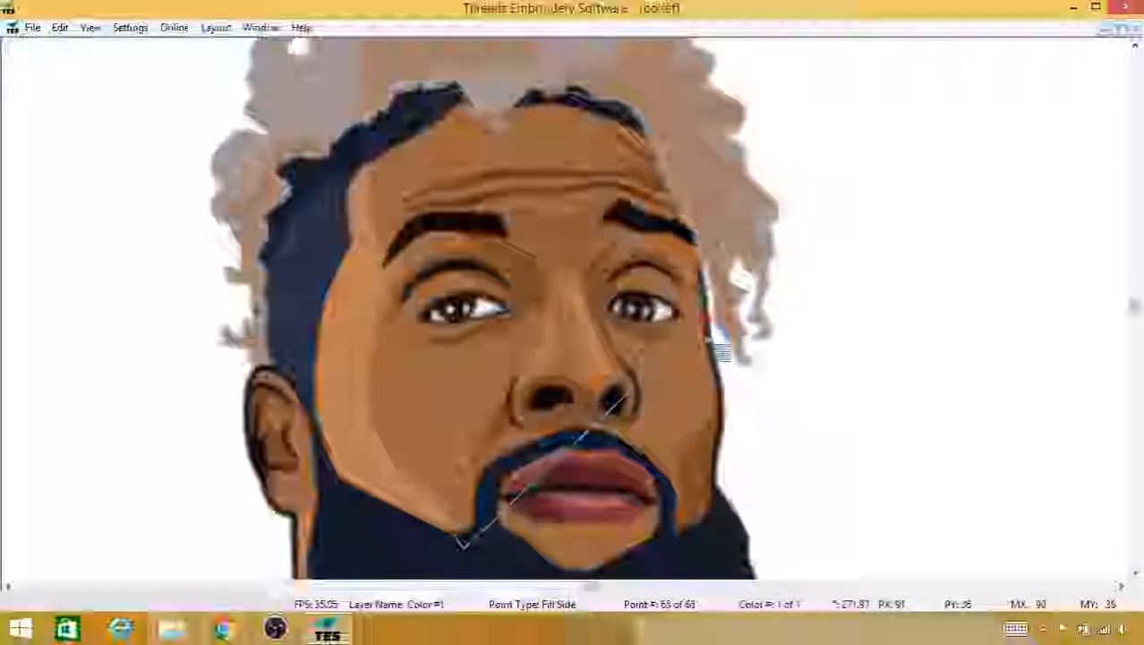
left_click(718, 360)
left_click(727, 390)
left_click(738, 421)
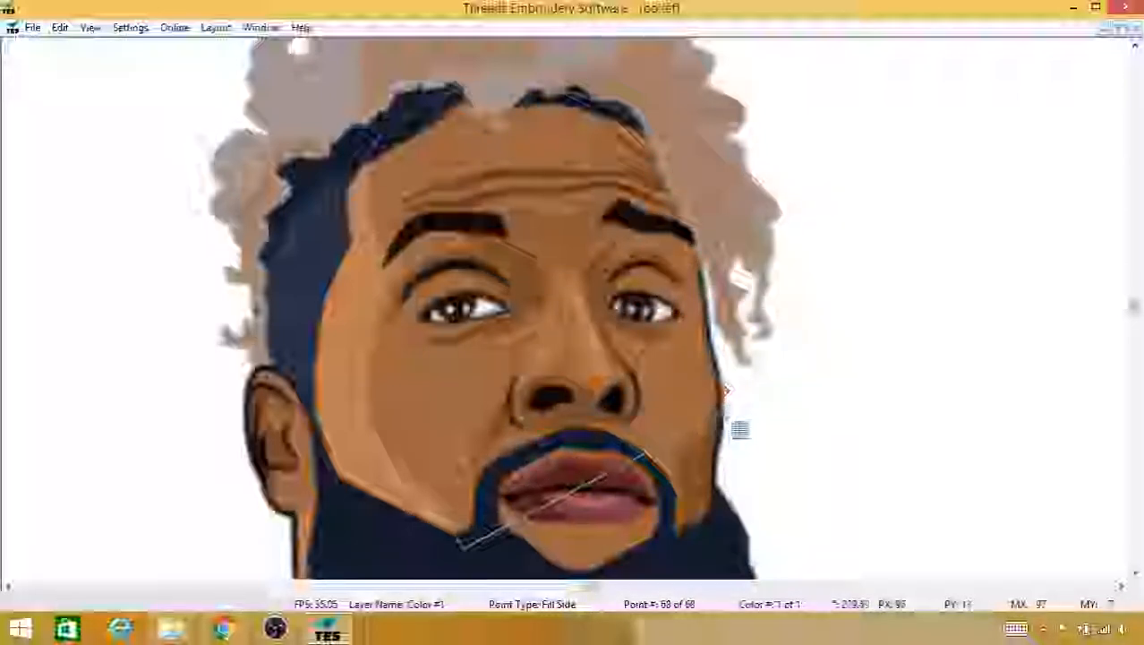
Step: Carry the fill outline from the lower right-hand cheek along the jaw and into the beard beside the mouth
left_click(732, 442)
left_click(726, 457)
left_click(716, 474)
left_click(707, 498)
left_click(692, 521)
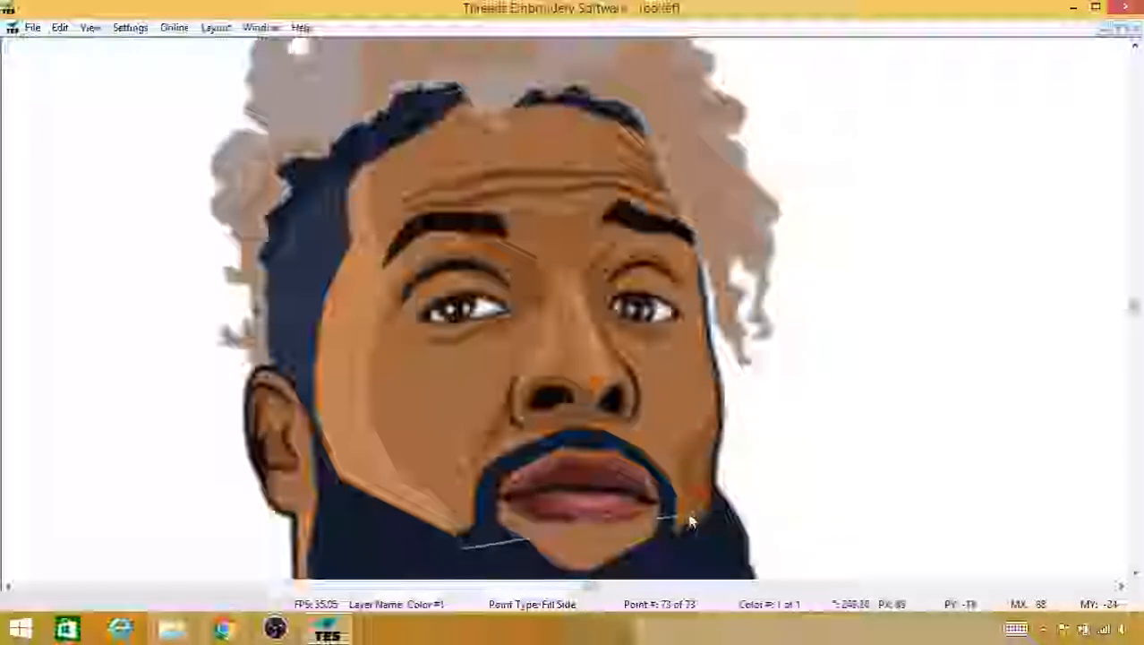
left_click(690, 521)
left_click(684, 537)
left_click(670, 560)
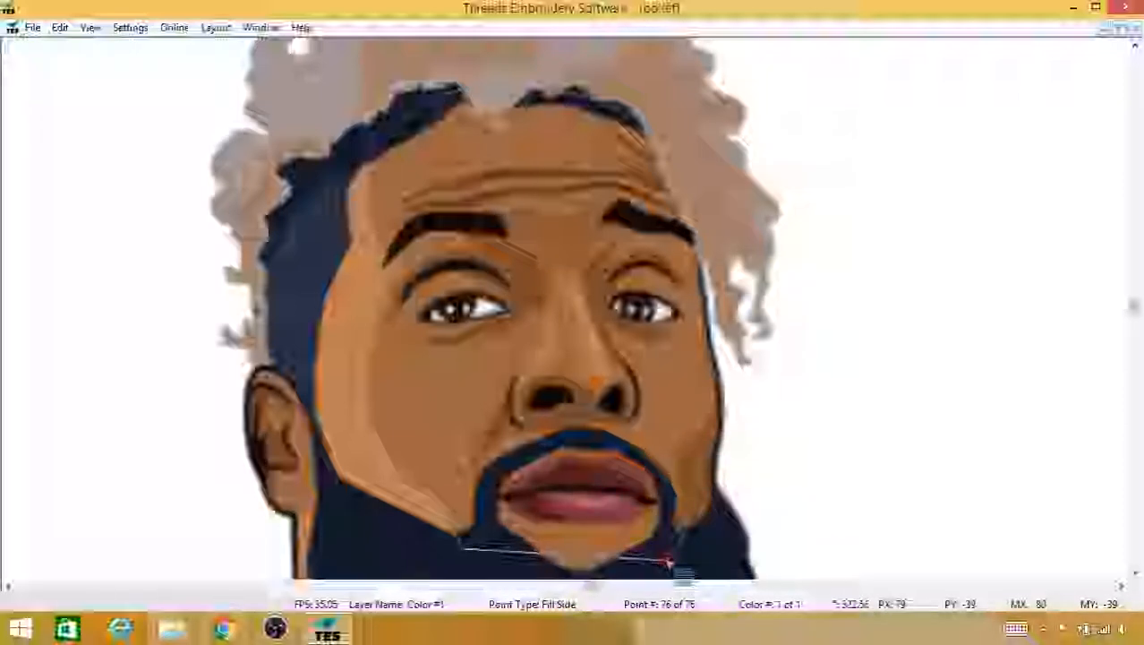
Step: Finish the face fill outline by running its side points through the beard beneath the chin back toward the starting point
left_click_drag(670, 561, 663, 516)
left_click(656, 521)
left_click(641, 532)
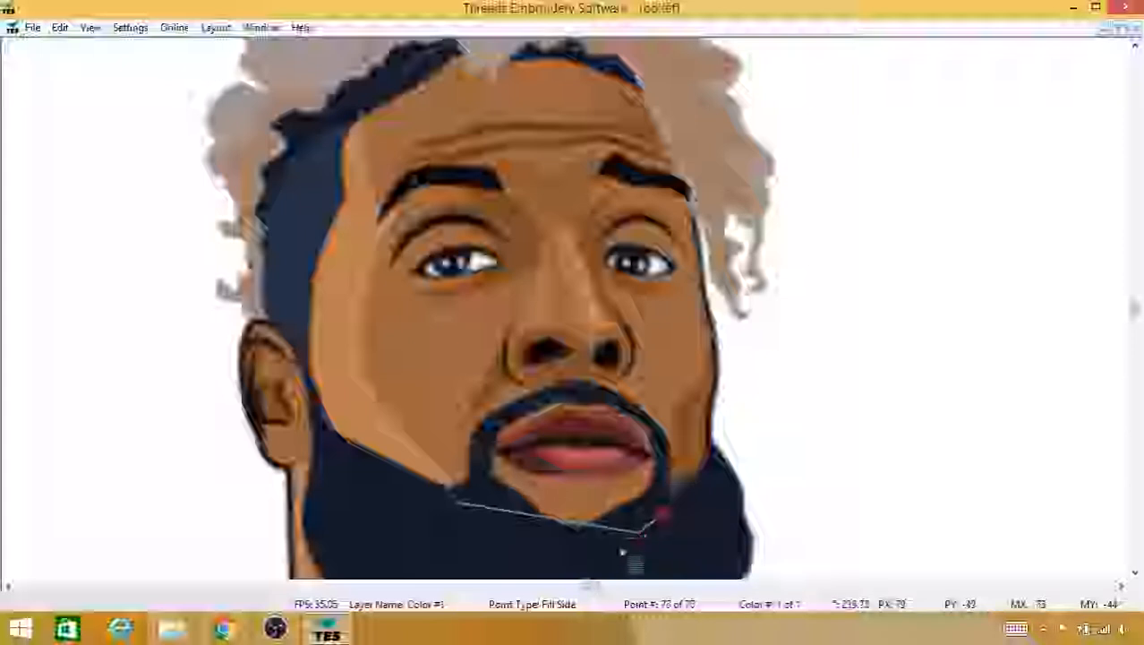
left_click(595, 548)
left_click(546, 542)
left_click(502, 532)
left_click(479, 529)
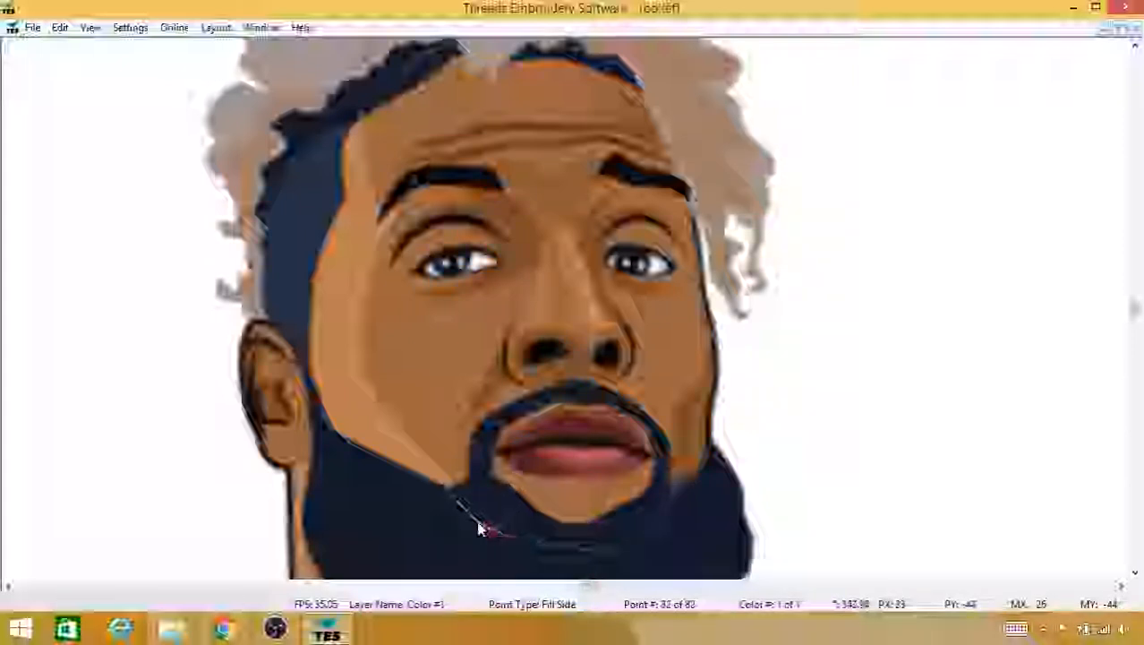
left_click(487, 533)
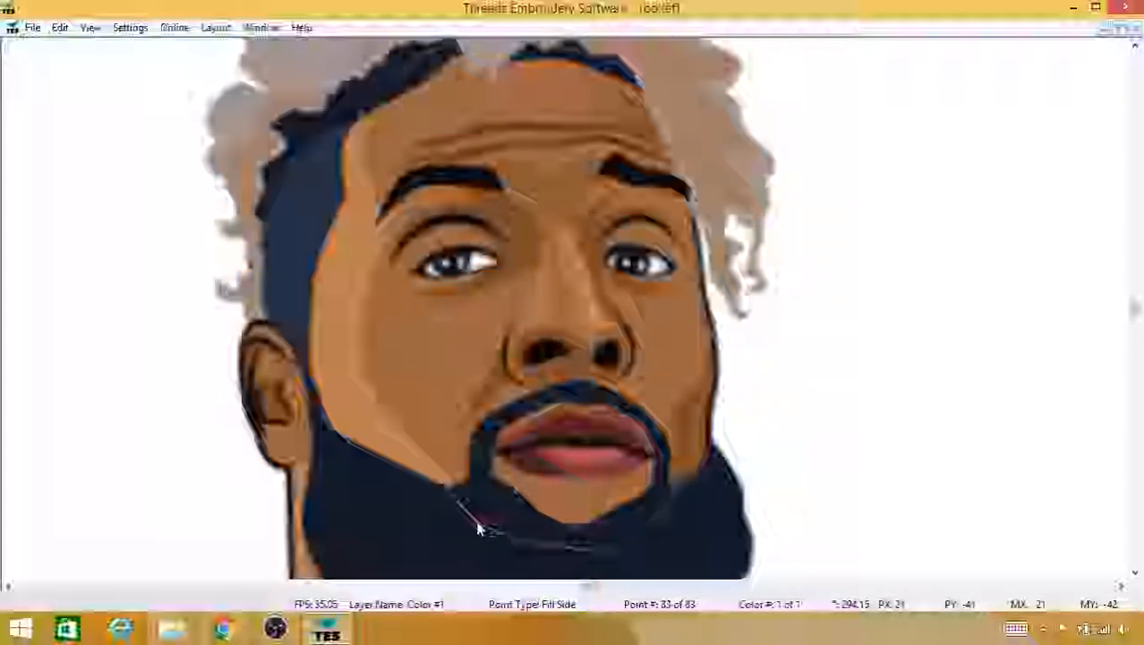
Step: Run Normal stitches from the end of the face fill down through the beard toward the left-hand side of the neck
left_click_drag(606, 374, 692, 393)
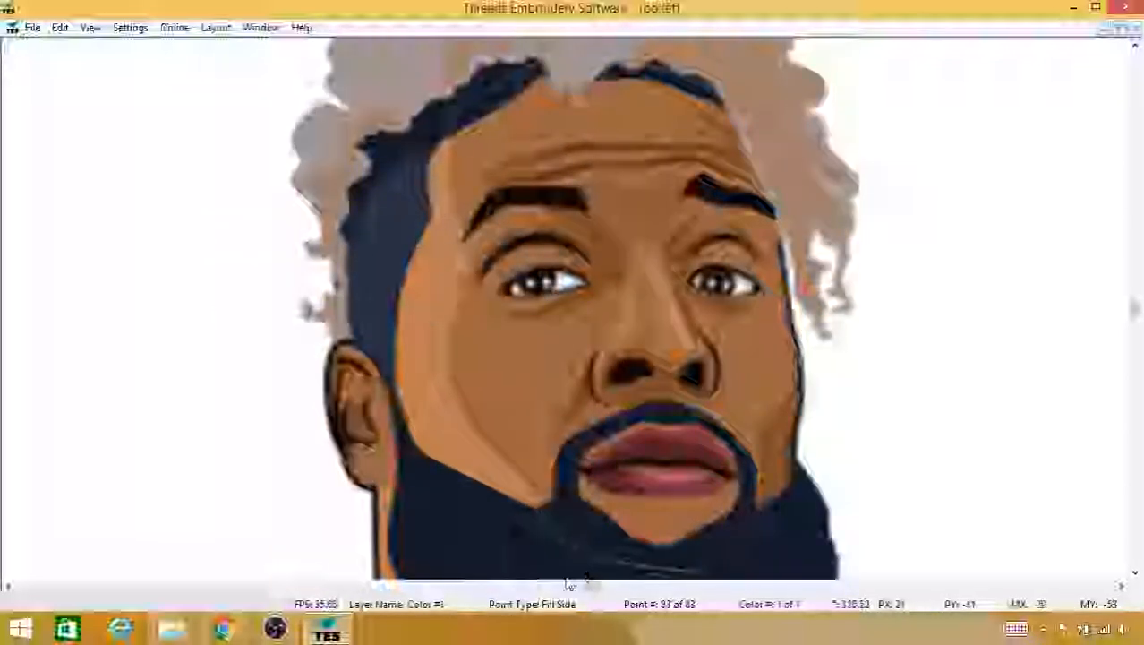
left_click_drag(629, 480, 548, 402)
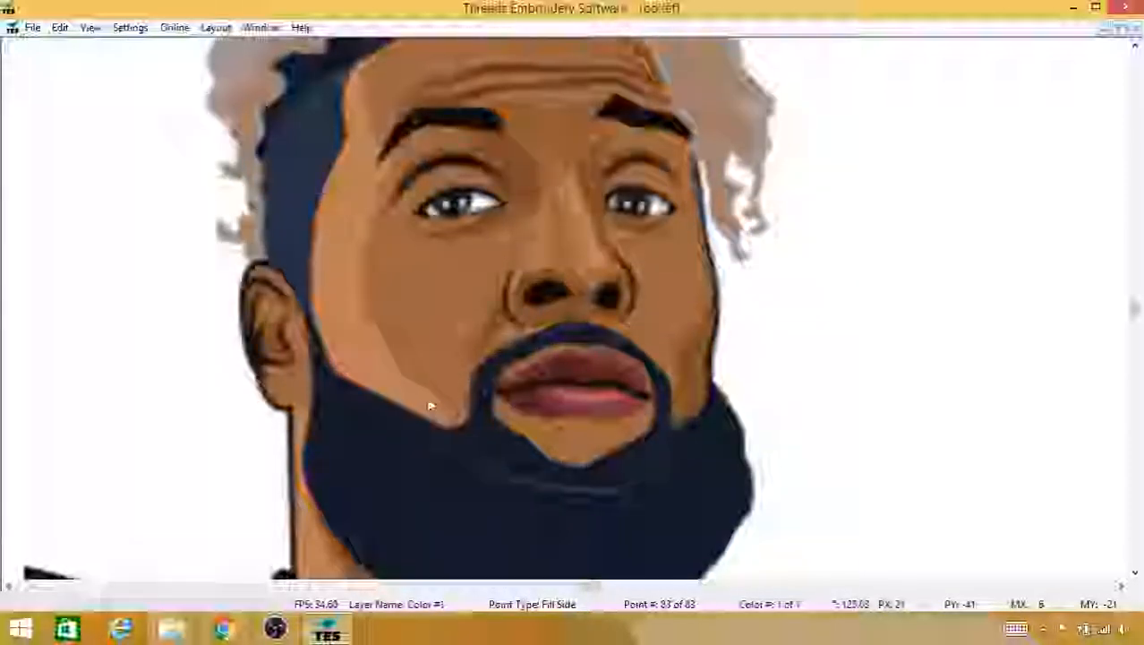
left_click_drag(506, 345, 462, 383)
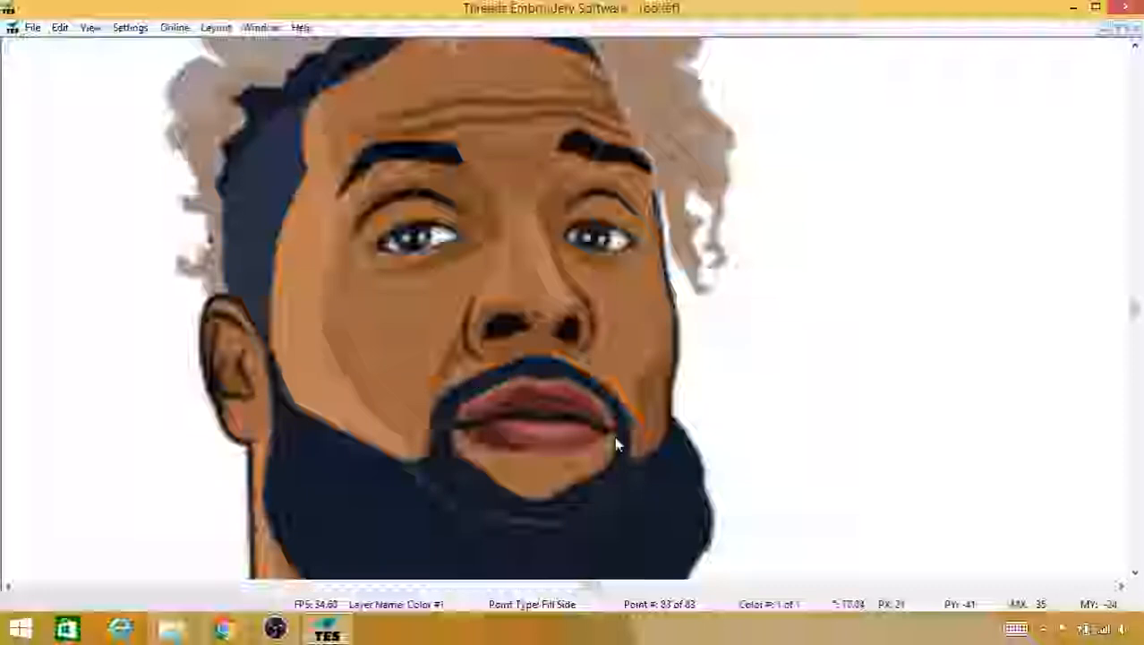
left_click_drag(616, 439, 641, 255)
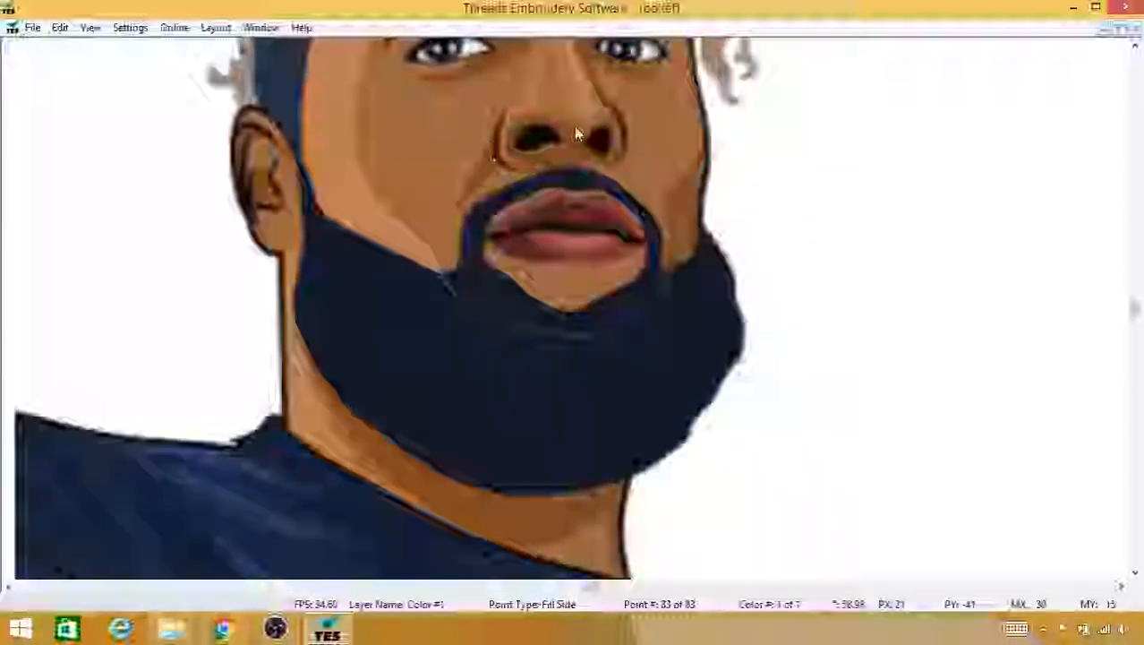
left_click_drag(576, 132, 520, 146)
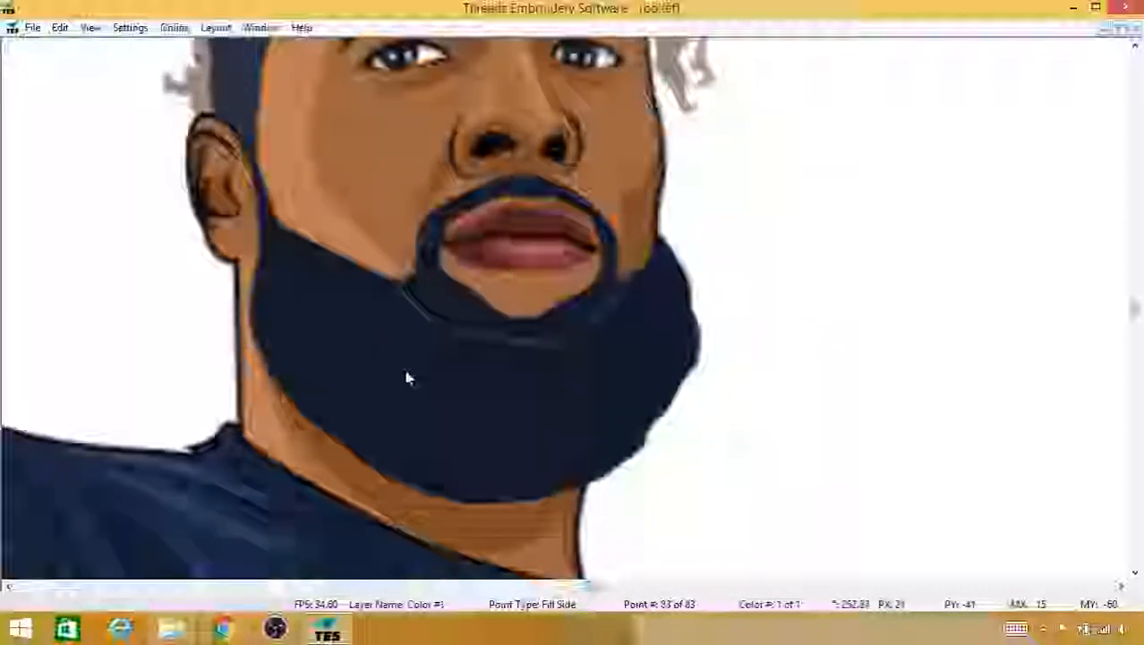
left_click_drag(396, 375, 529, 316)
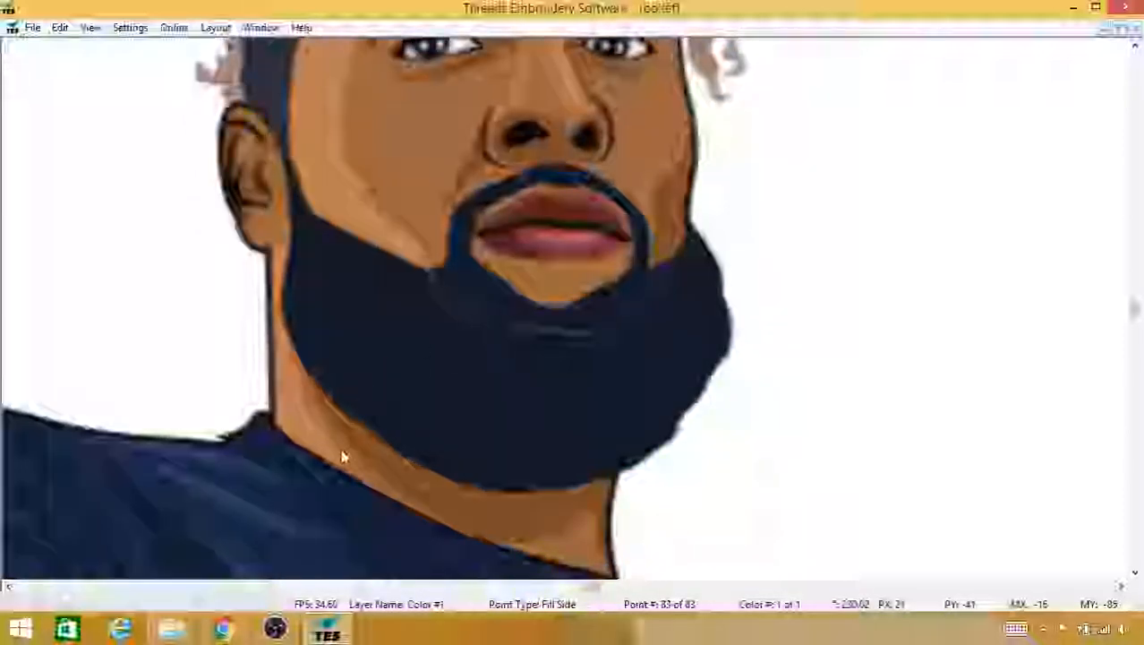
right_click(409, 319)
mouse_move(439, 331)
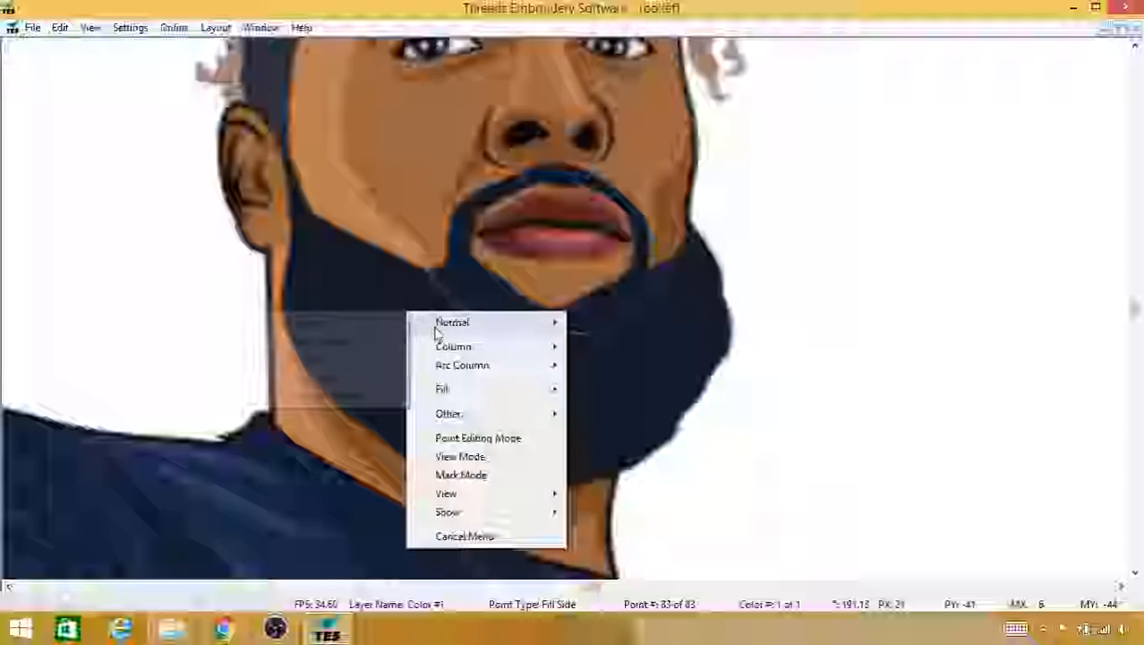
left_click(394, 323)
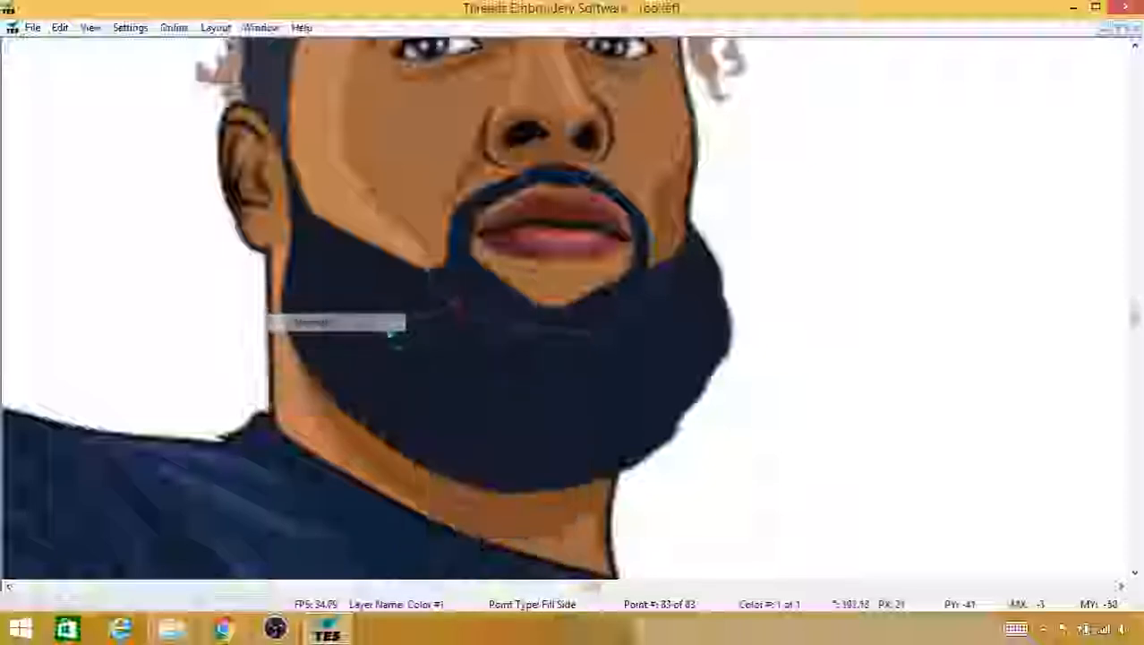
left_click(417, 342)
left_click(390, 373)
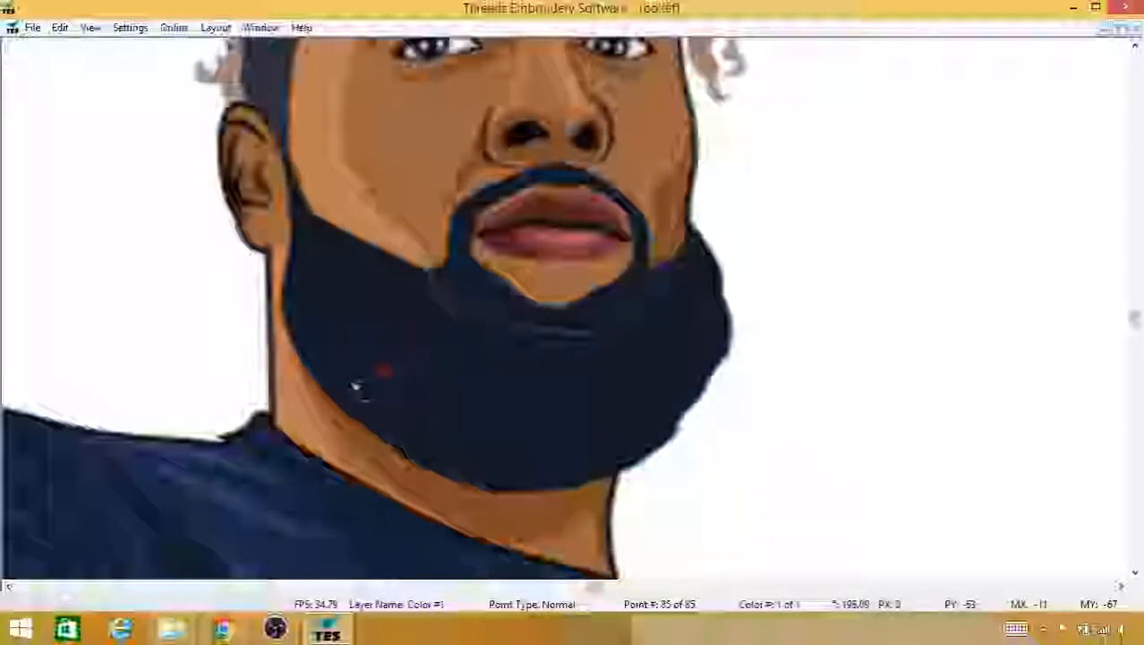
left_click(353, 384)
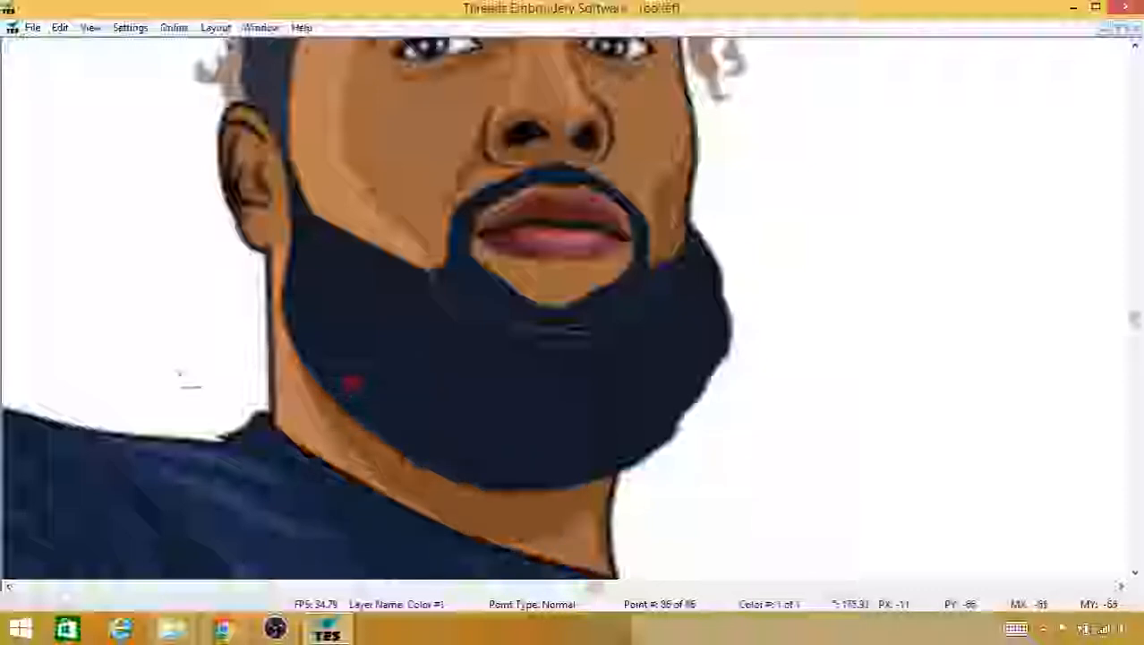
left_click(275, 629)
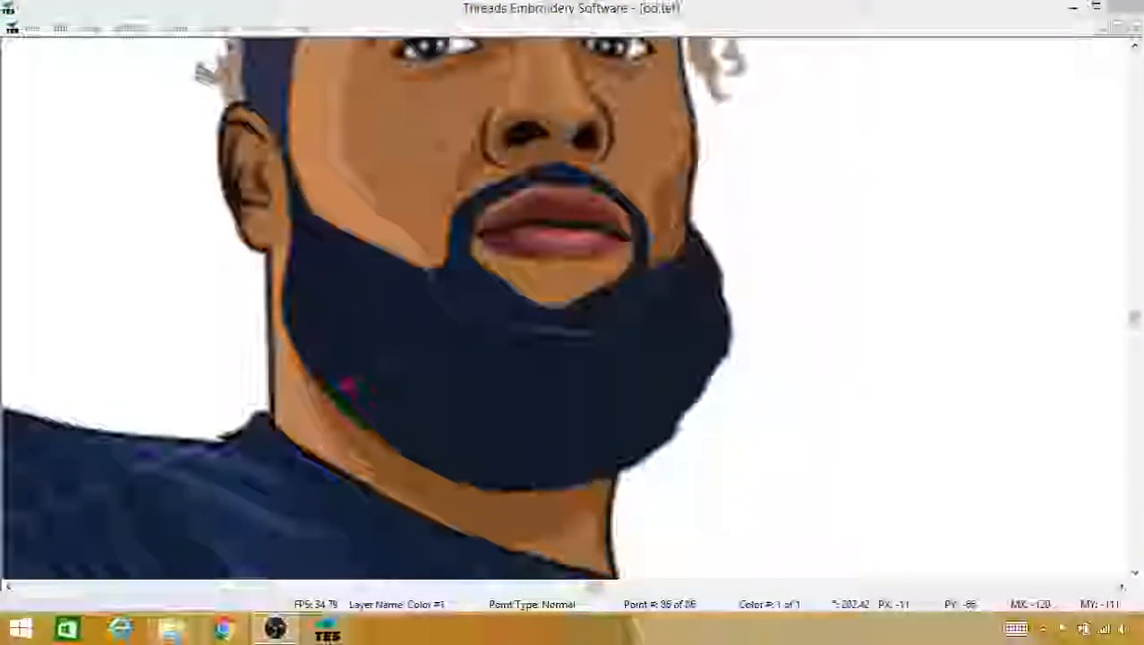
left_click(89, 528)
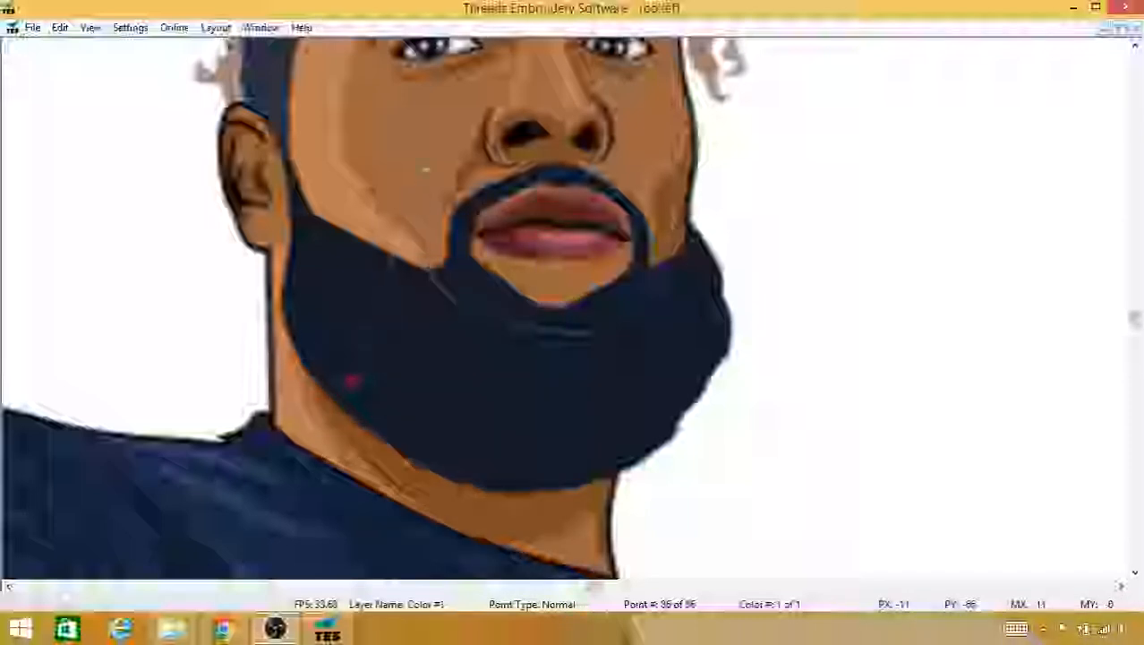
Step: Start a Fill shape at the left-hand side of the neck and trace its side points along the shirt collar to the opposite corner
right_click(356, 322)
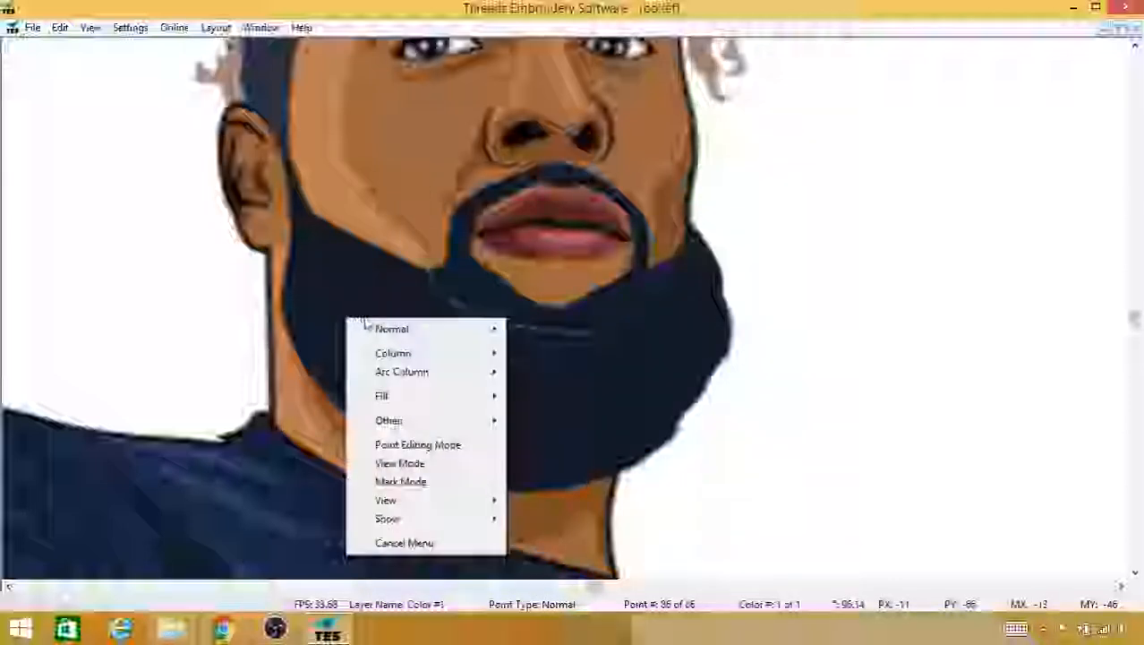
mouse_move(407, 399)
left_click(327, 402)
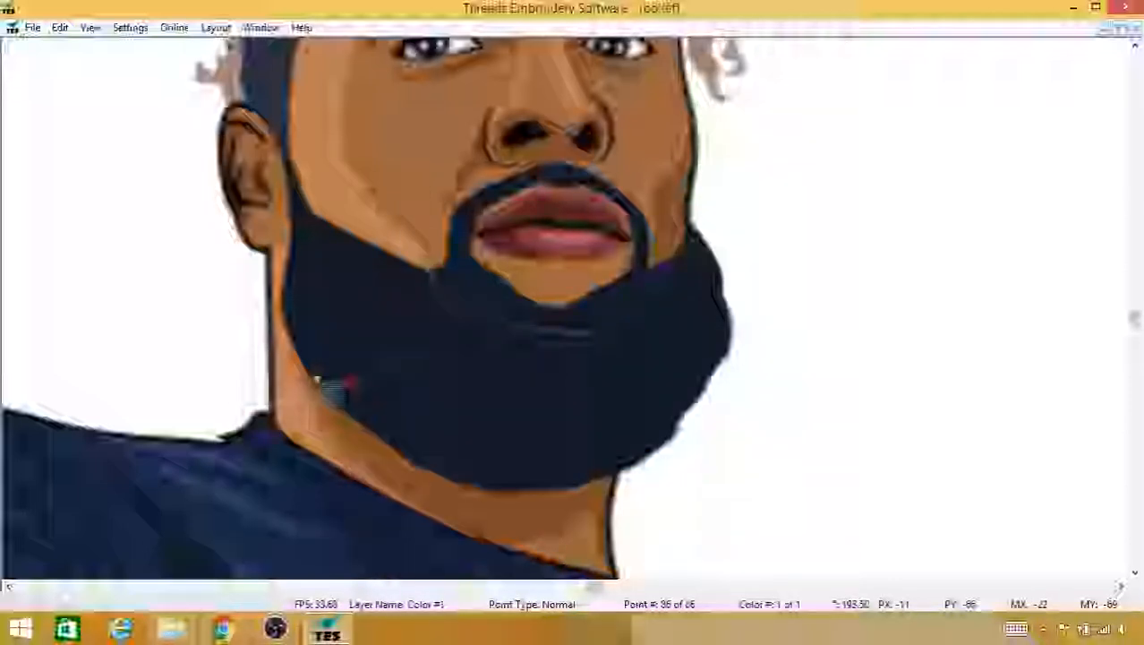
left_click(313, 458)
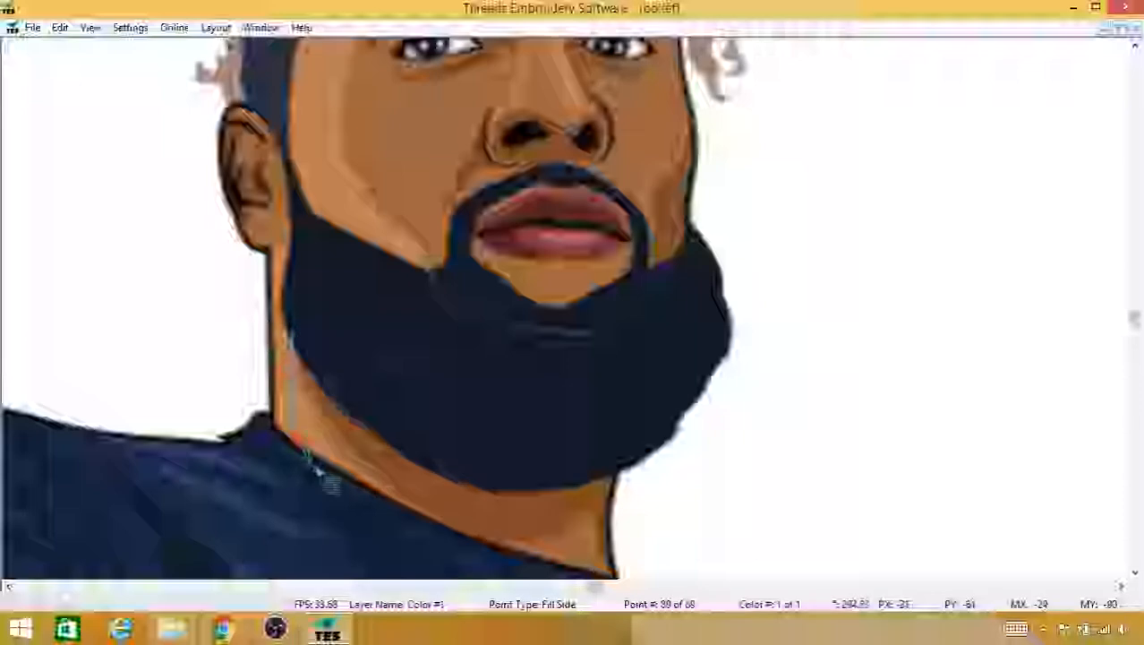
left_click(330, 486)
left_click(365, 514)
left_click(448, 552)
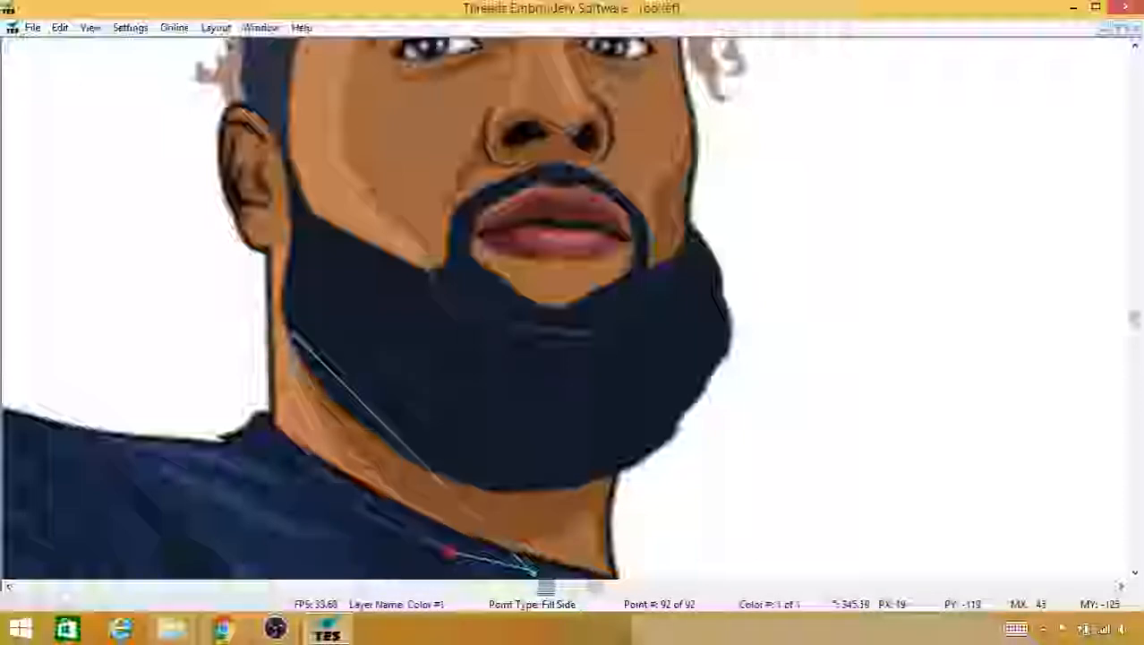
left_click(525, 560)
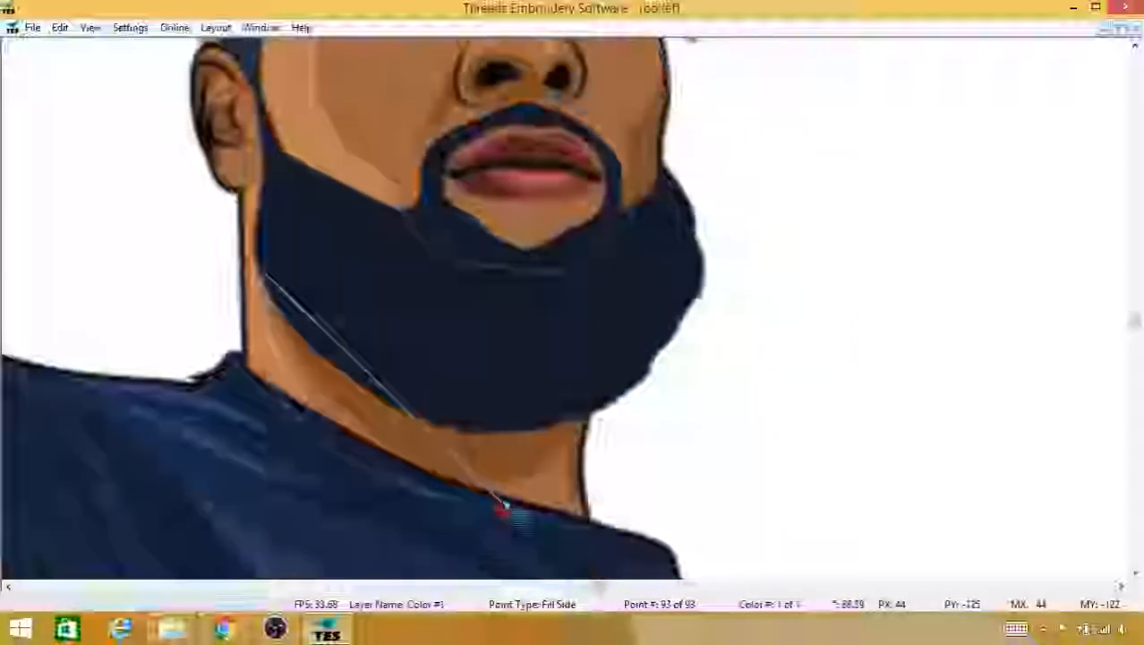
left_click(570, 533)
left_click(591, 528)
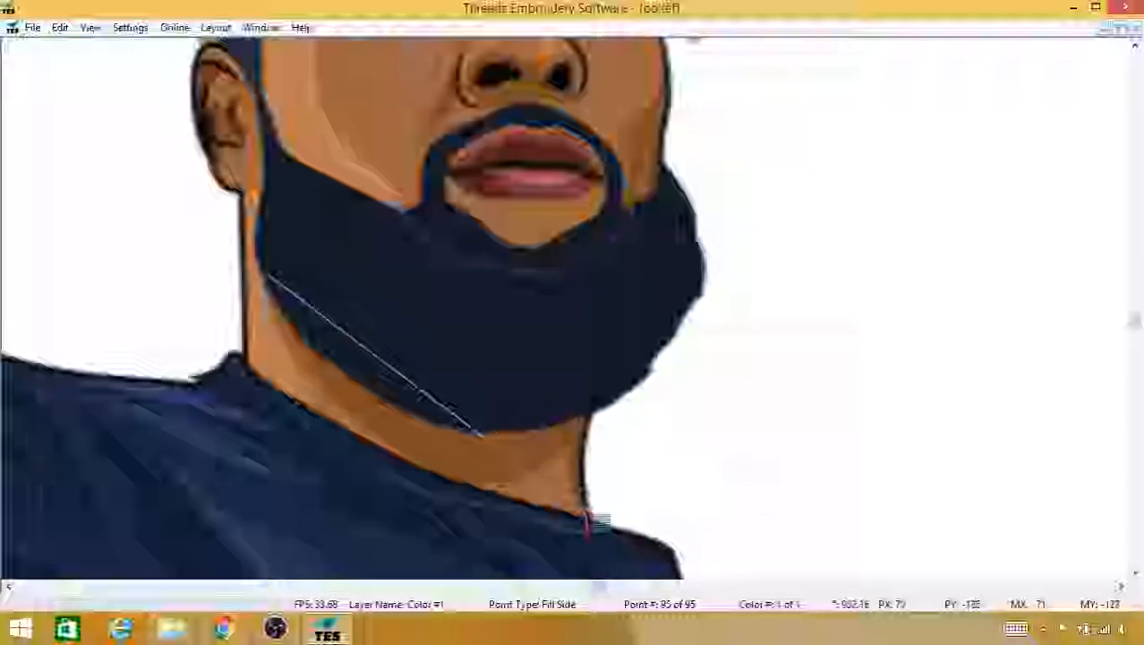
Step: Continue the neck fill outline up the right-hand edge of the neck to the beard's lower edge
left_click(584, 493)
left_click(579, 468)
left_click(575, 455)
left_click(574, 447)
left_click(552, 433)
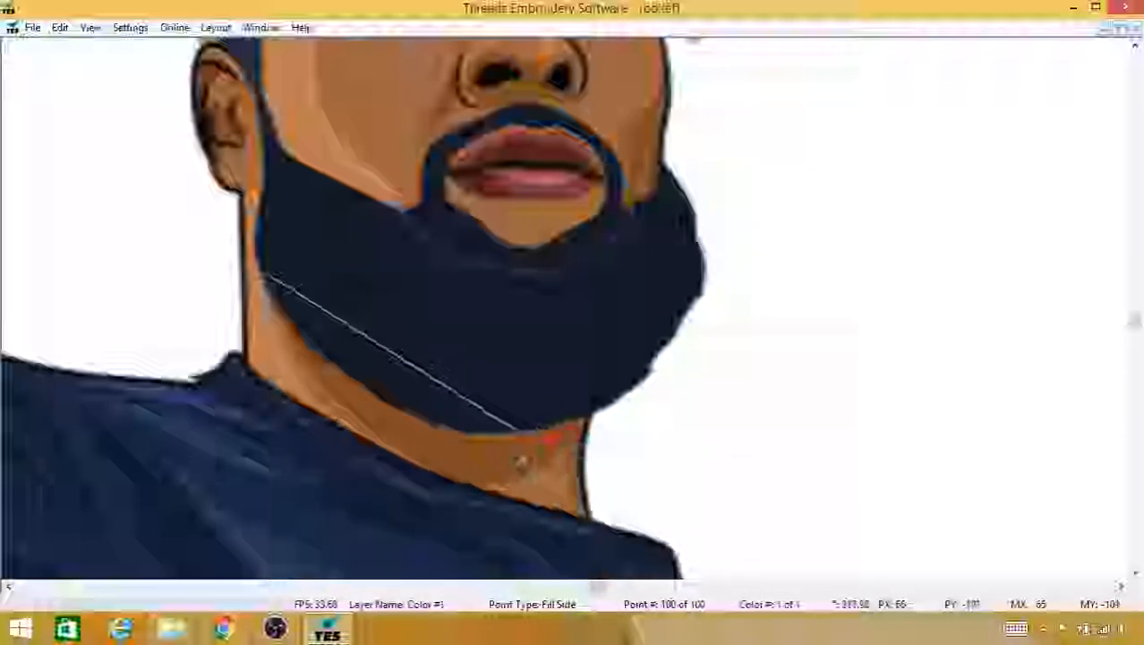
Step: Trace the neck fill outline back along the beard's lower edge to near its starting point
left_click(502, 433)
left_click(434, 420)
left_click(358, 405)
left_click(333, 378)
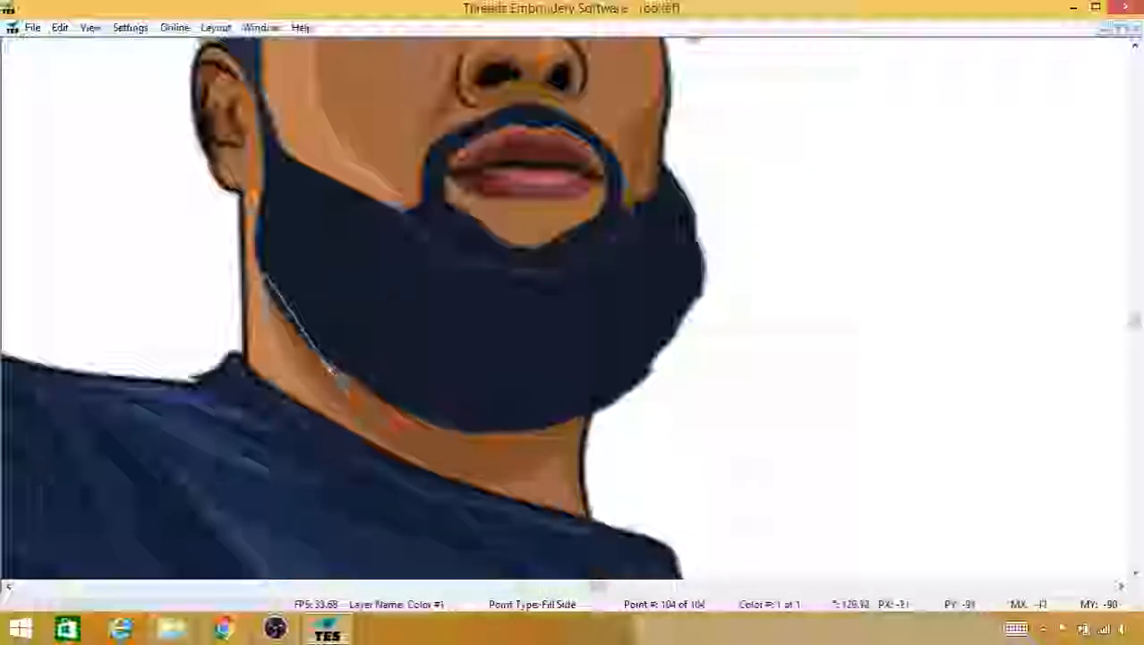
left_click(319, 362)
left_click(308, 342)
left_click(300, 329)
left_click(288, 303)
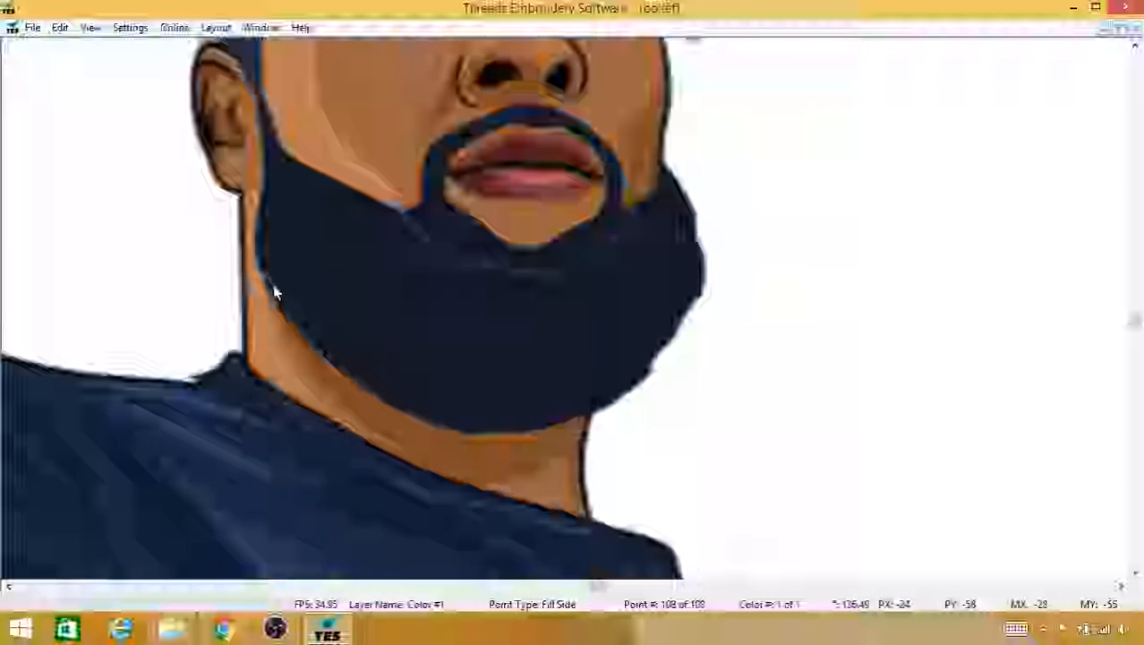
Step: Save the design and hide the background portrait so that only the stitch outlines show
scroll(414, 328, "down", 4)
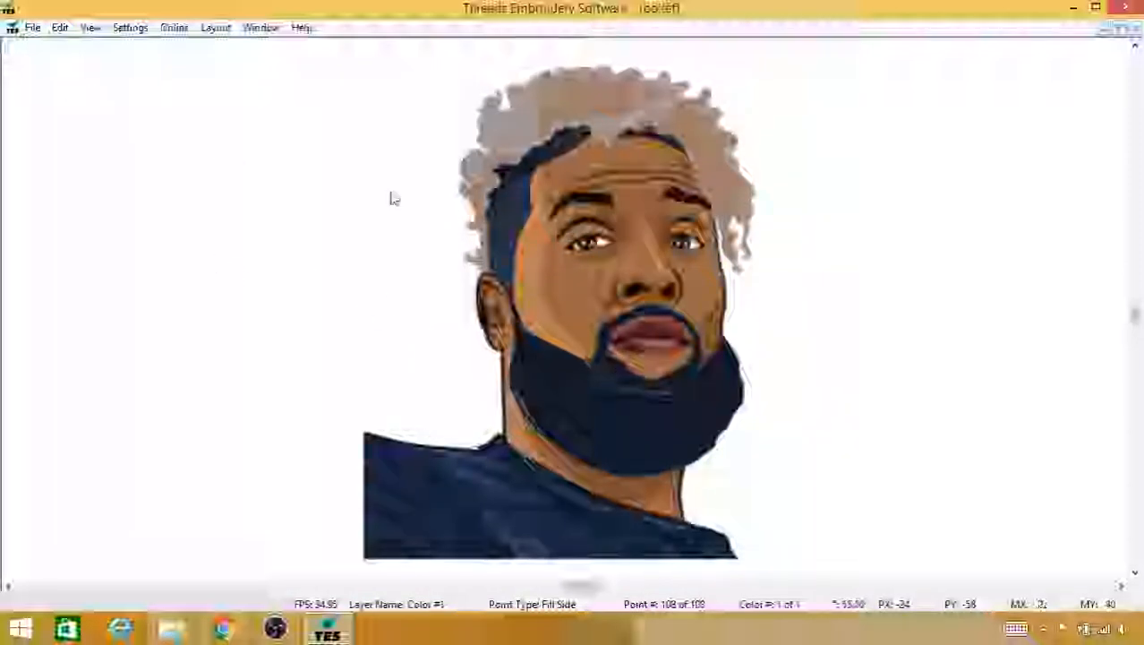
left_click(31, 27)
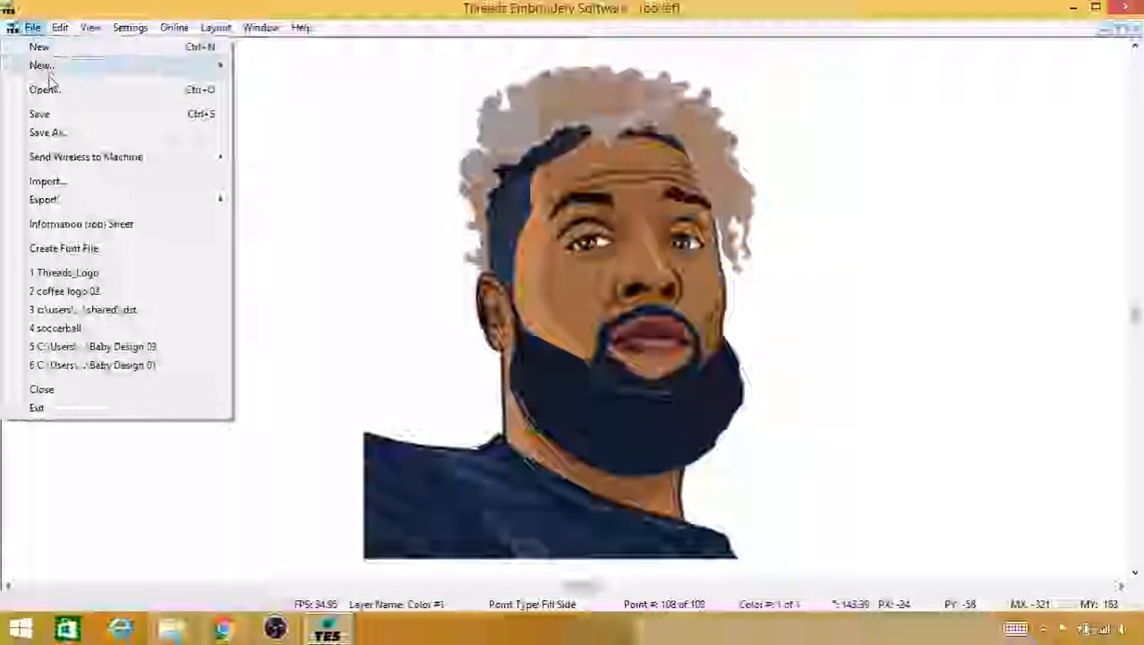
left_click(47, 114)
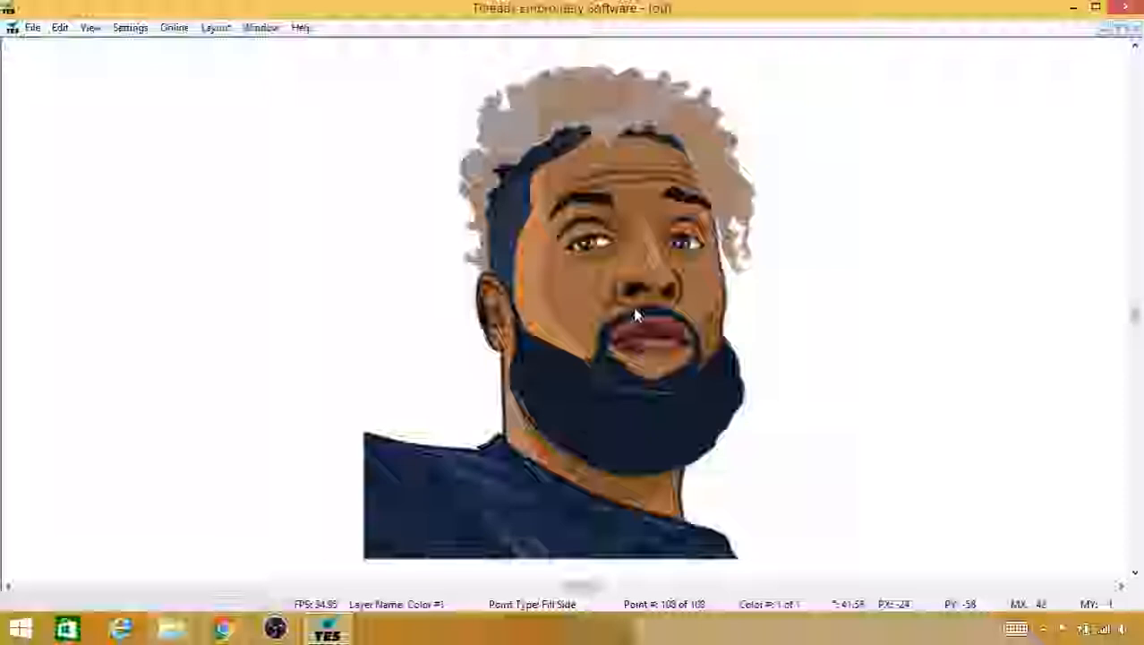
key("b")
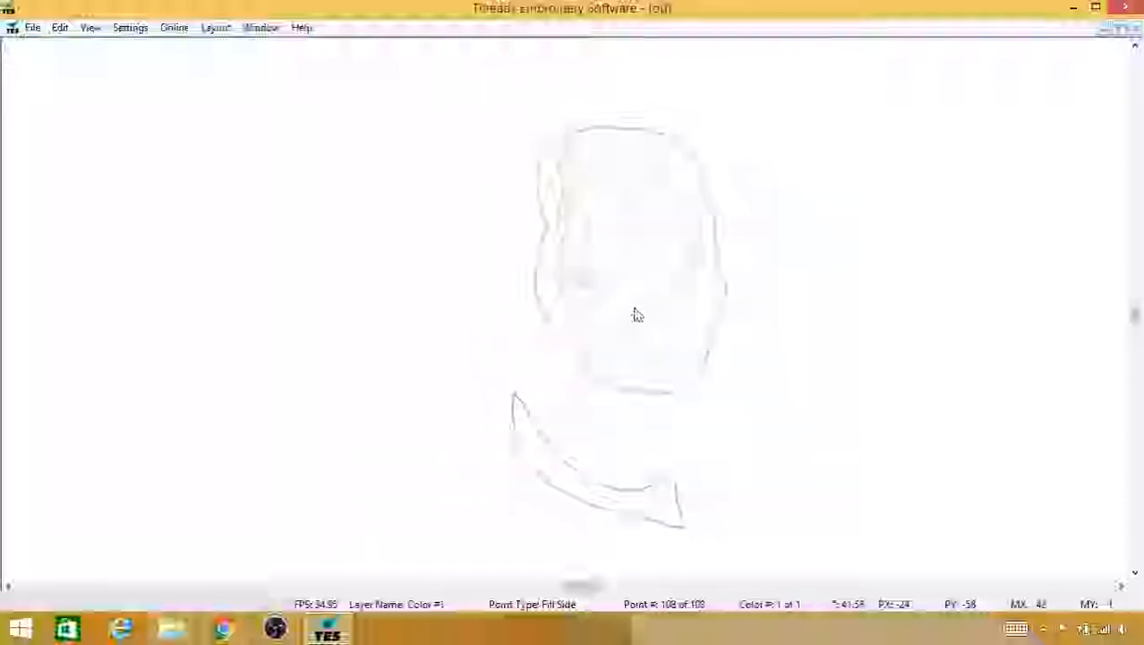
Step: Compare the outlines with and without the background portrait, and generate the embroidery stitches for the face and neck fills
key("b")
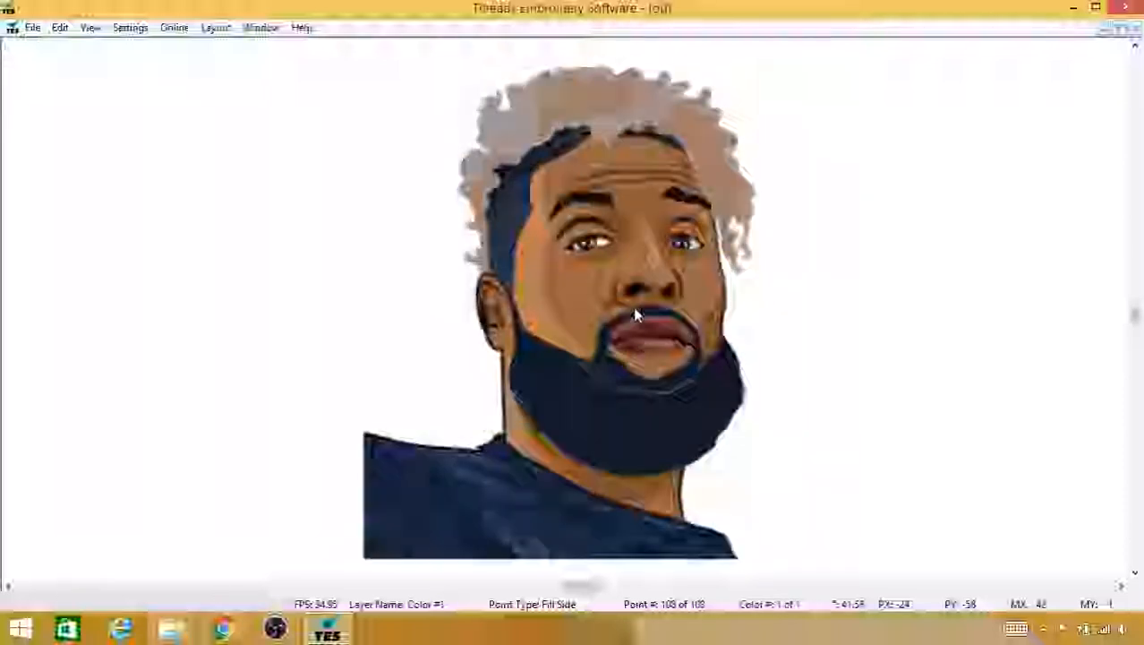
key("b")
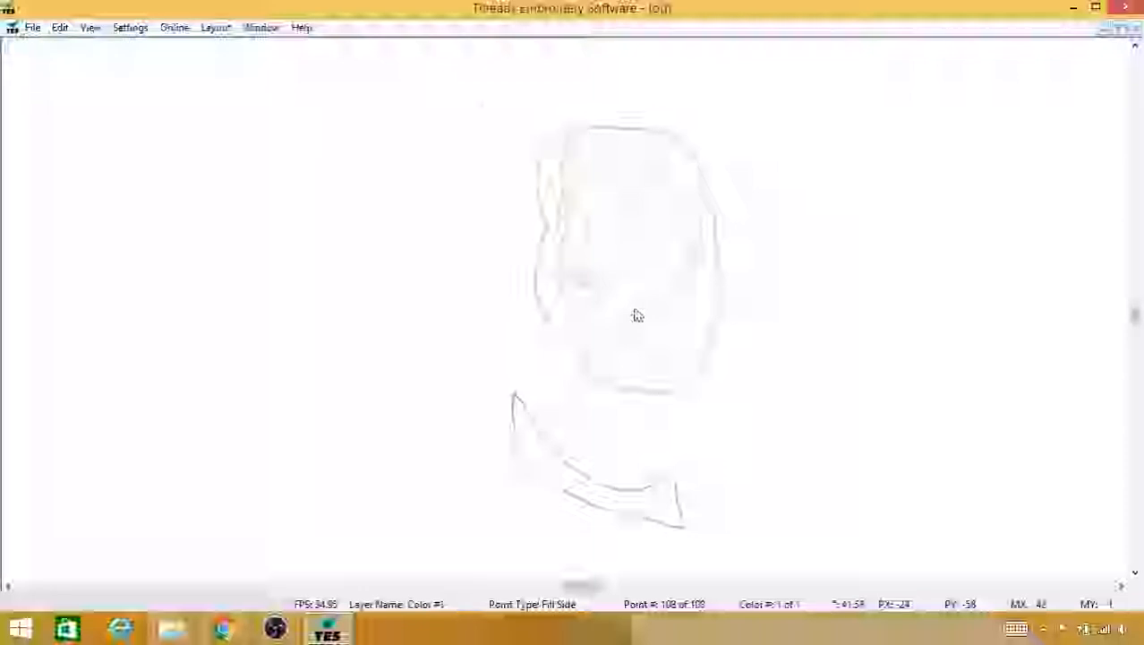
key("b")
key("b")
key("g")
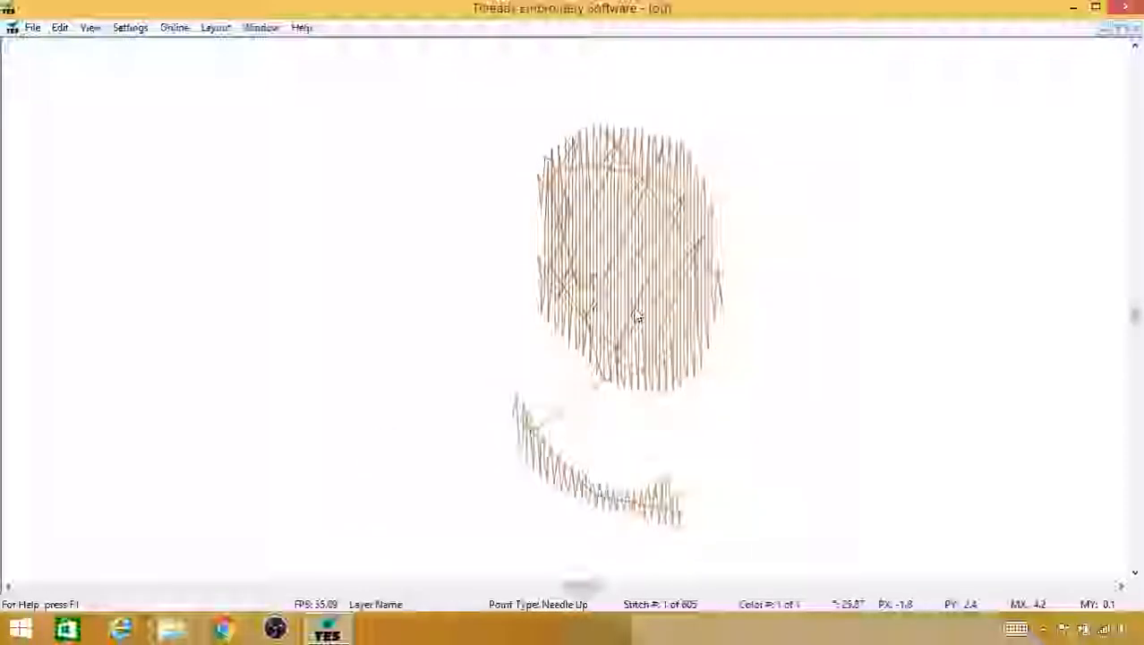
Step: Compare the wireframe outlines with the generated face and neck stitches, ending in the wire view
key("w")
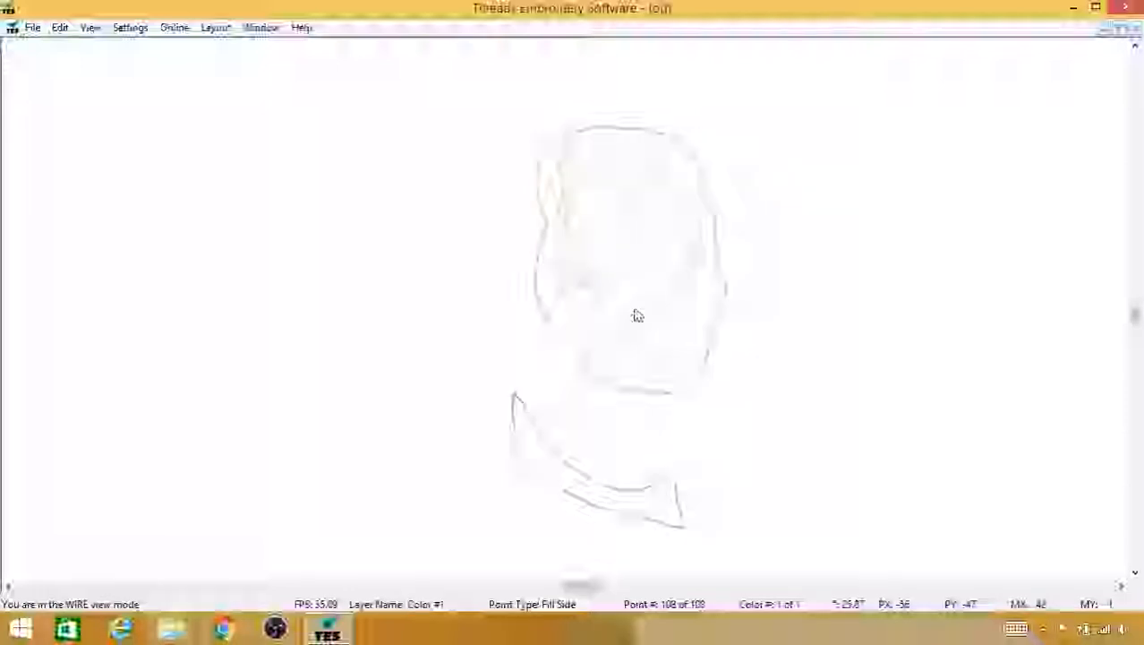
key("w")
key("w")
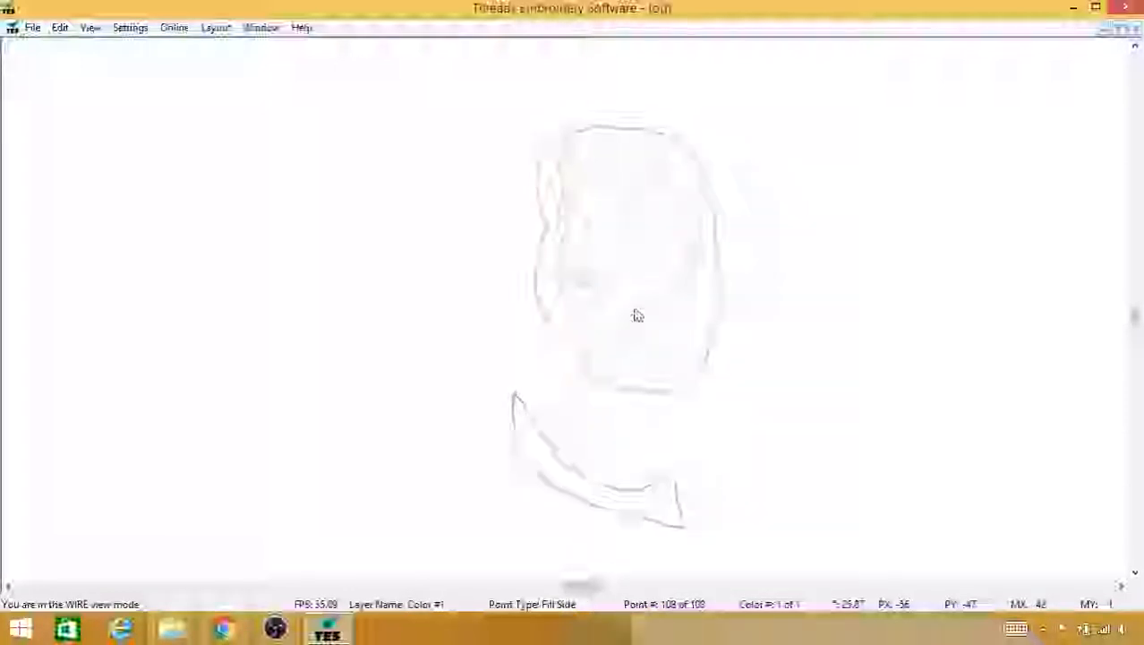
key("w")
key("w")
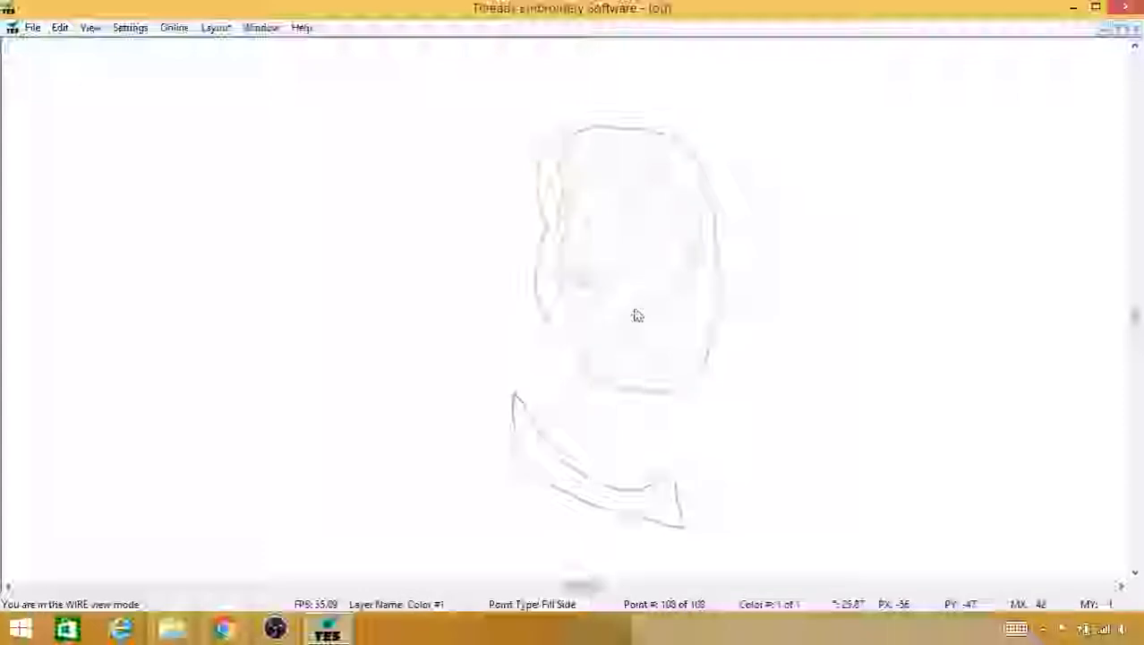
key("w")
key("w")
key("w")
key("w")
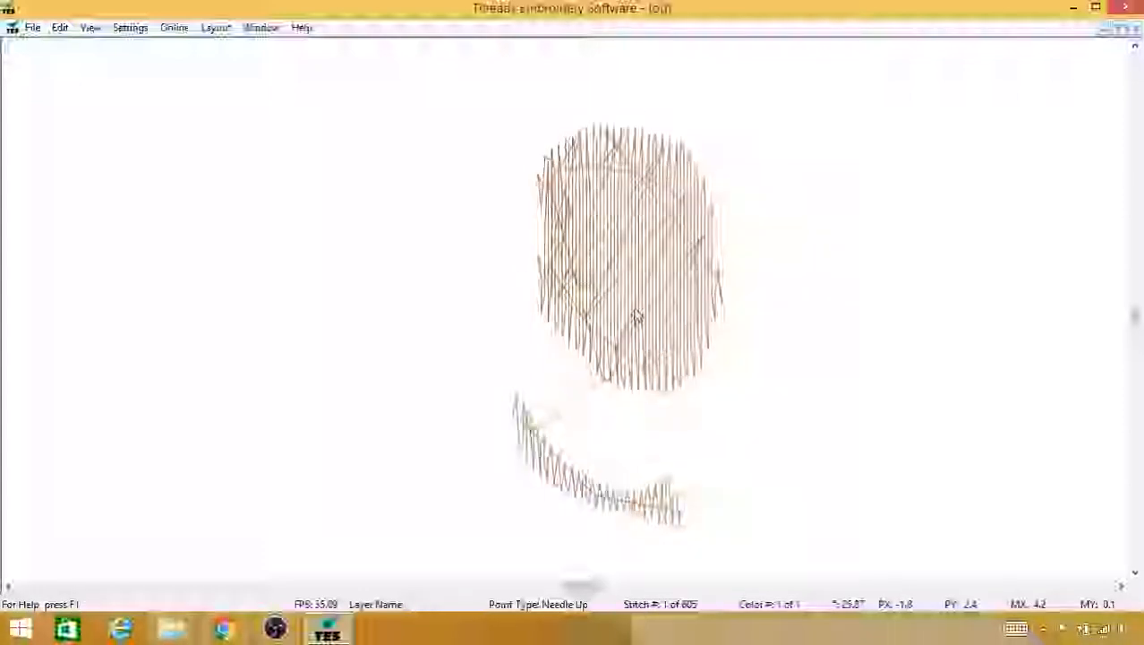
key("w")
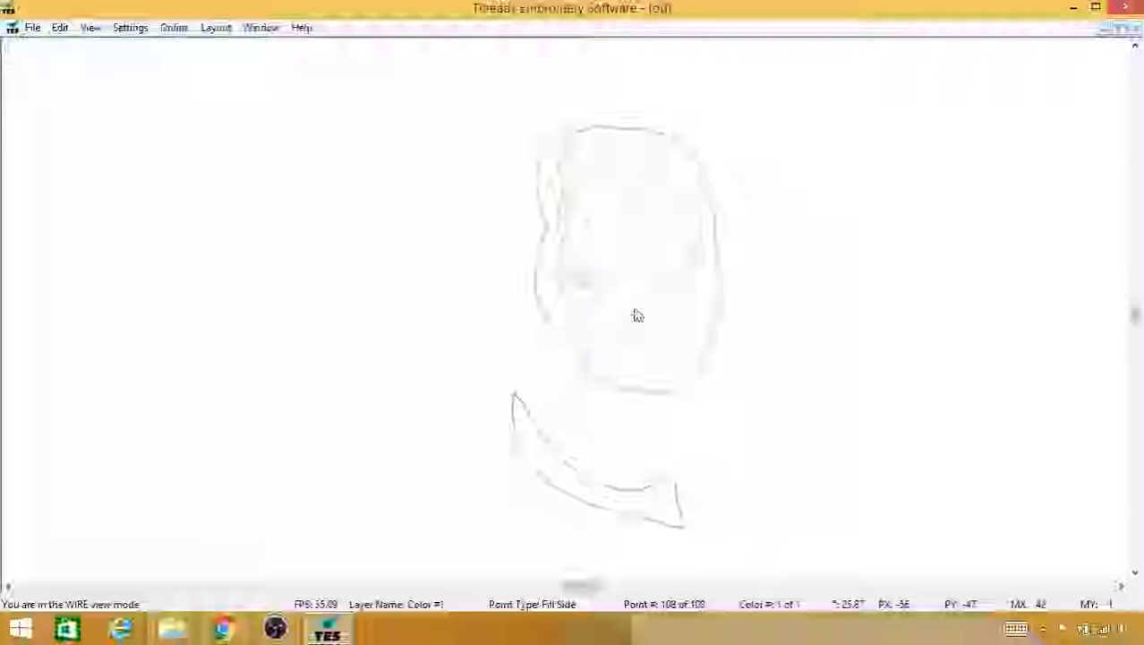
Step: Show the background portrait again behind the wireframe outlines
key("b")
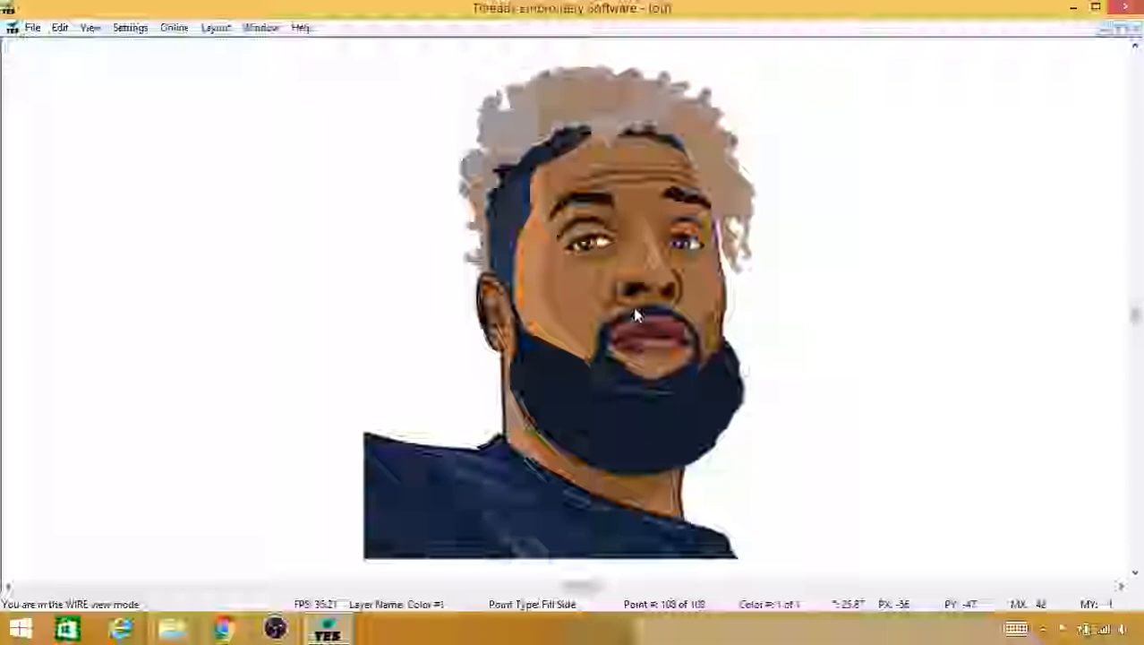
key("b")
key("b")
key("b")
key("b")
key("b")
key("b")
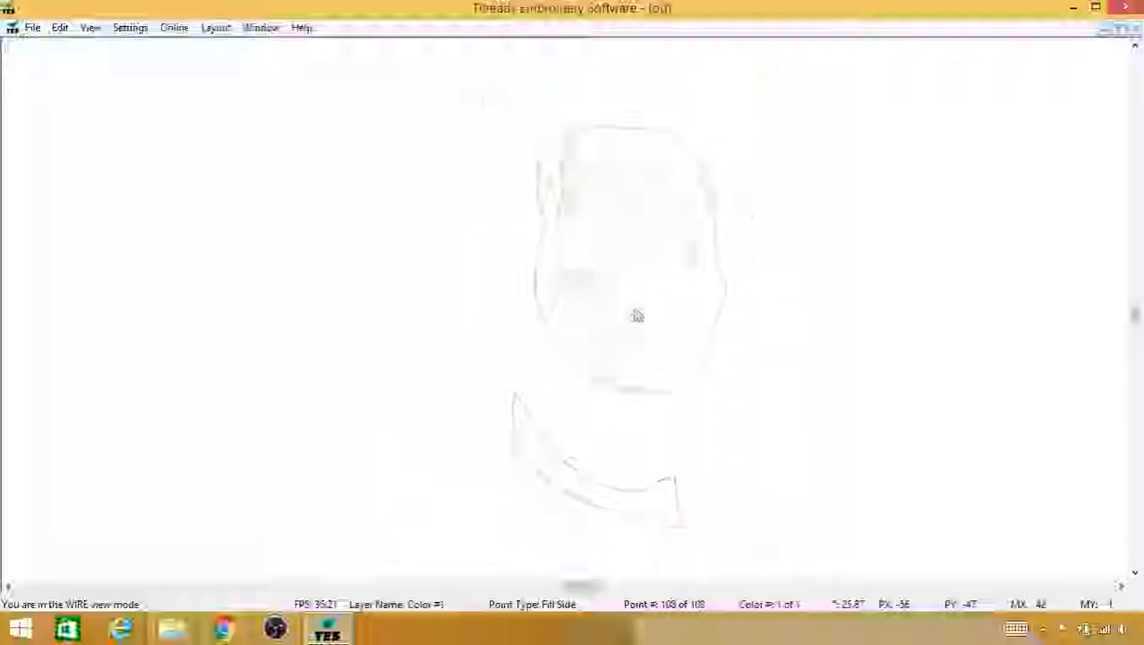
key("b")
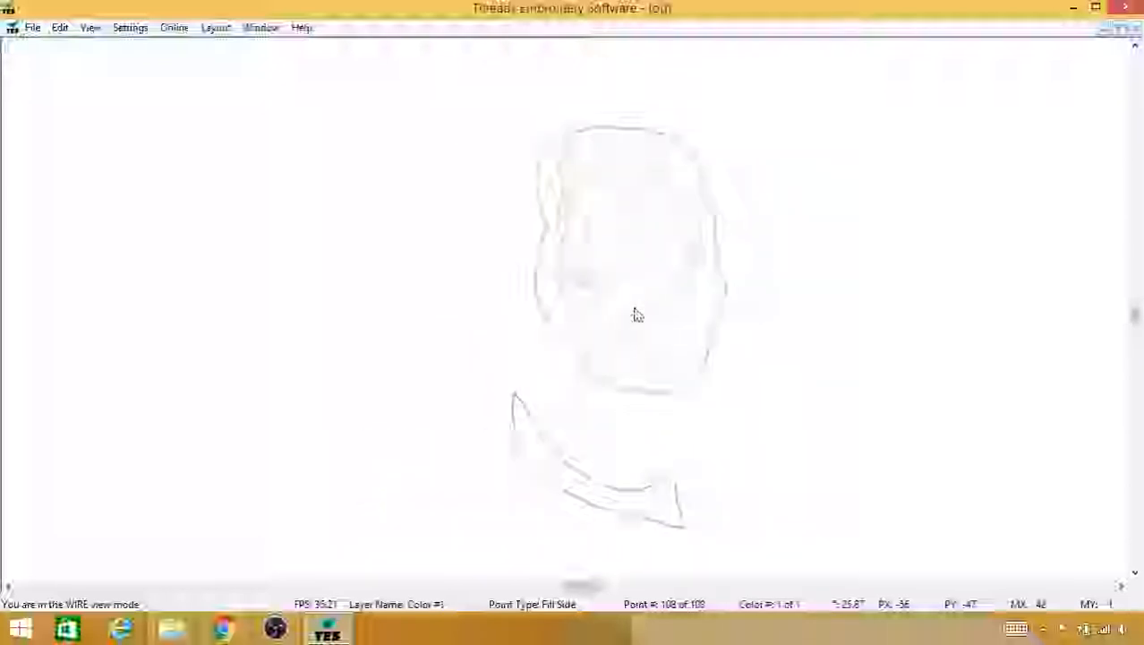
key("b")
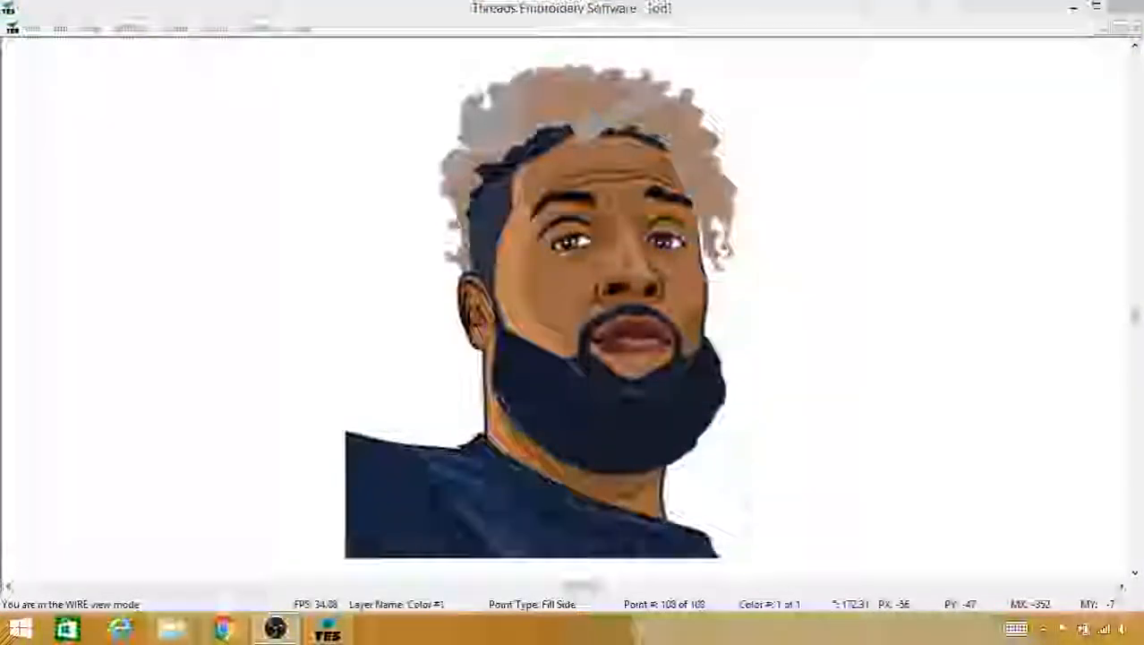
Step: Return to the embroidery design and insert a color change to a light brown with hue 20, saturation 121 and luminance 120
left_click(328, 629)
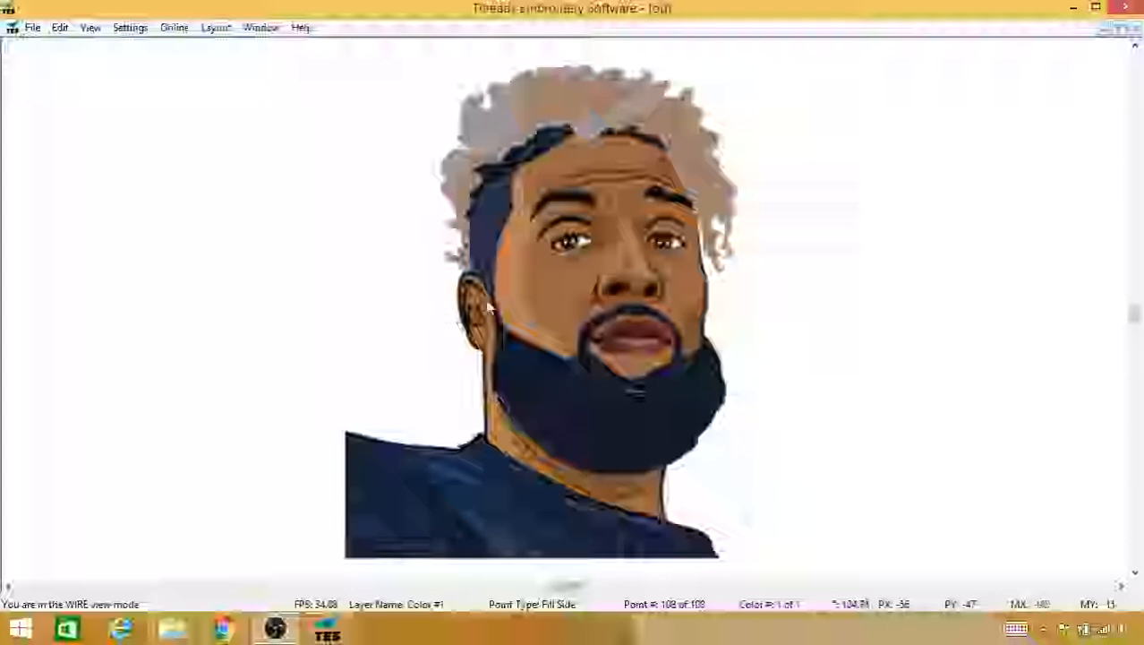
right_click(402, 287)
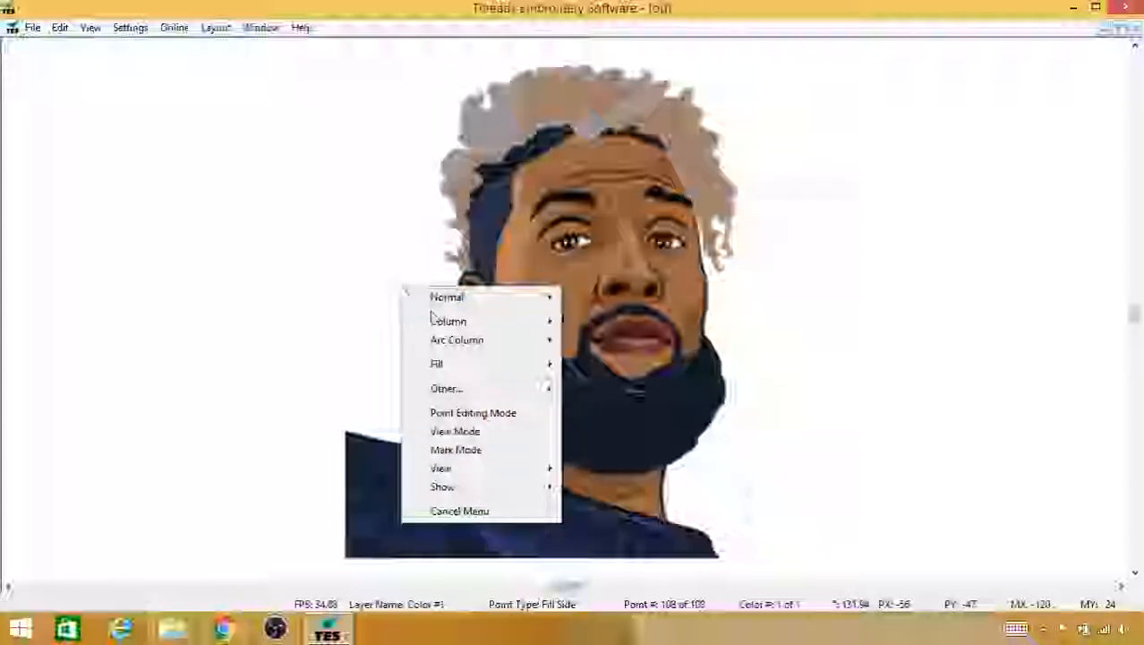
mouse_move(456, 400)
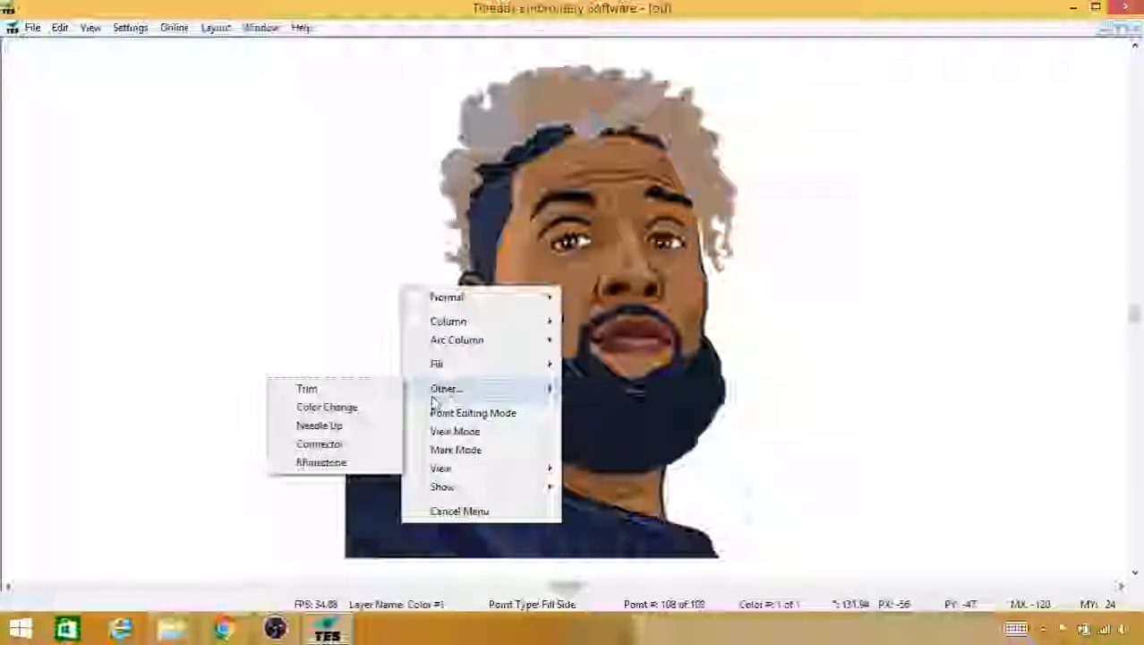
left_click(356, 408)
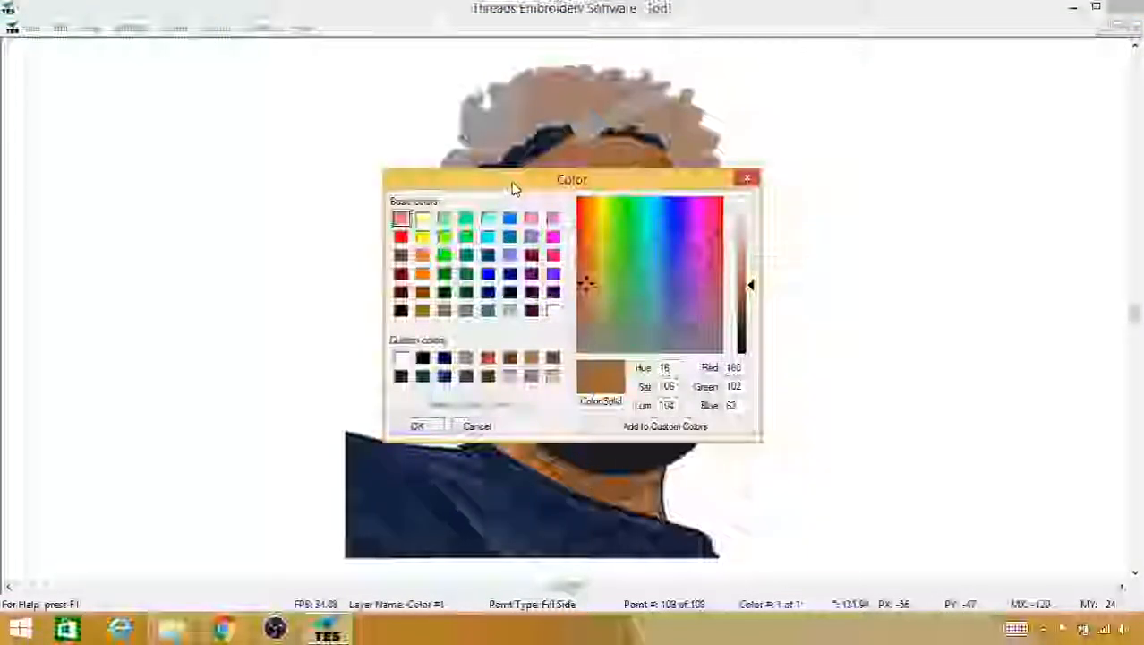
left_click_drag(513, 188, 759, 137)
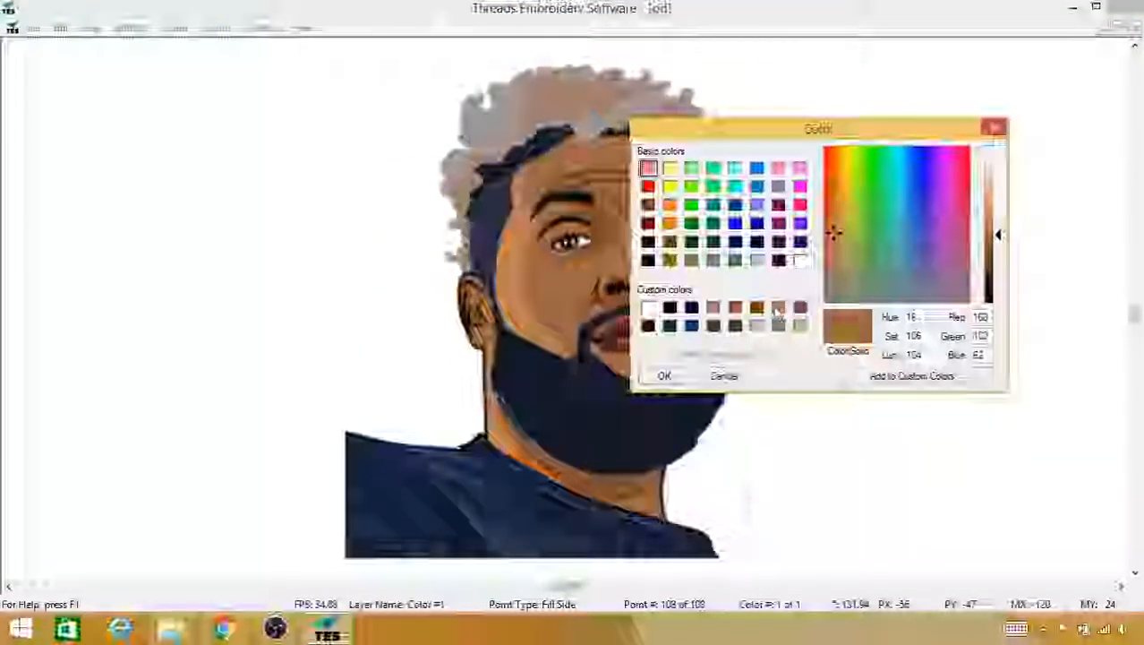
left_click(778, 308)
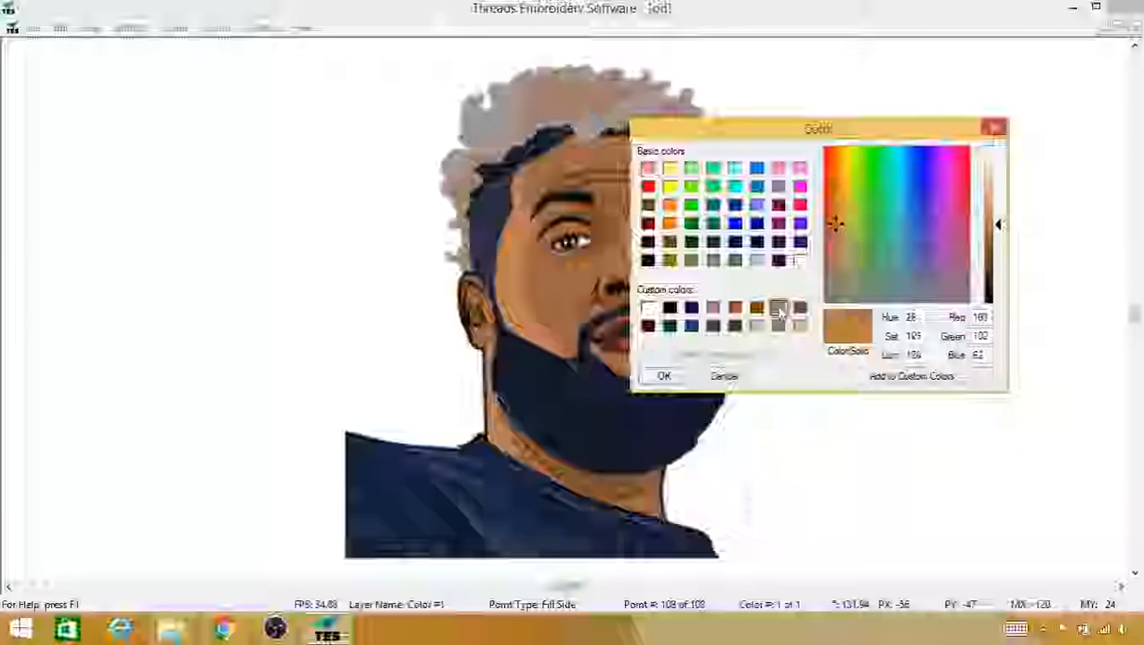
left_click(667, 376)
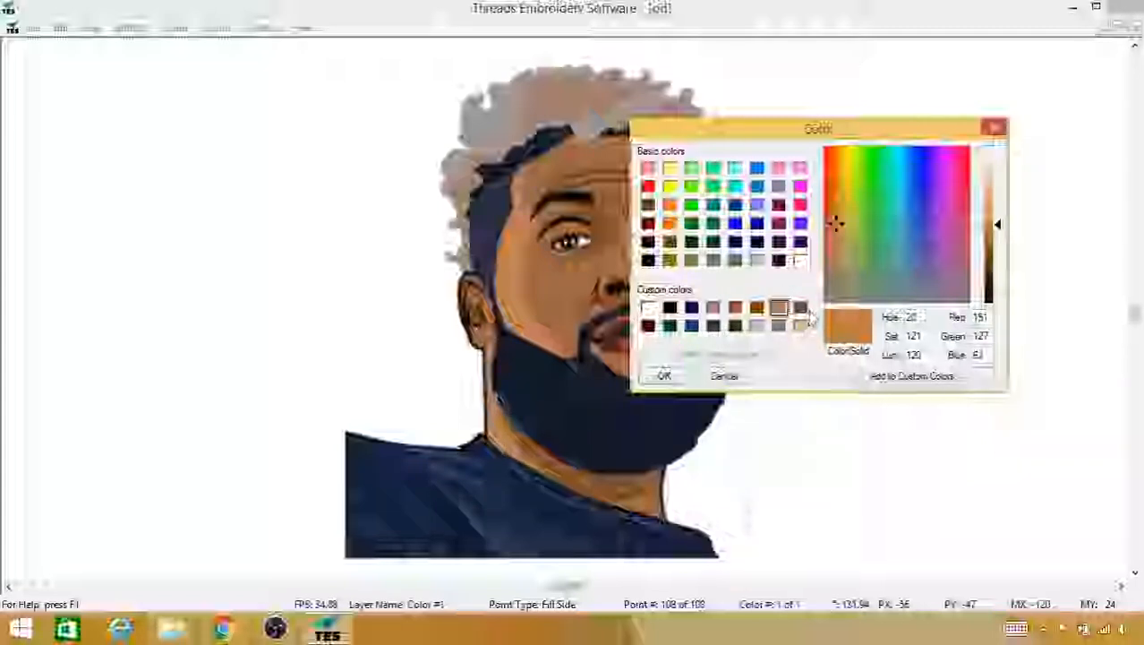
left_click(664, 375)
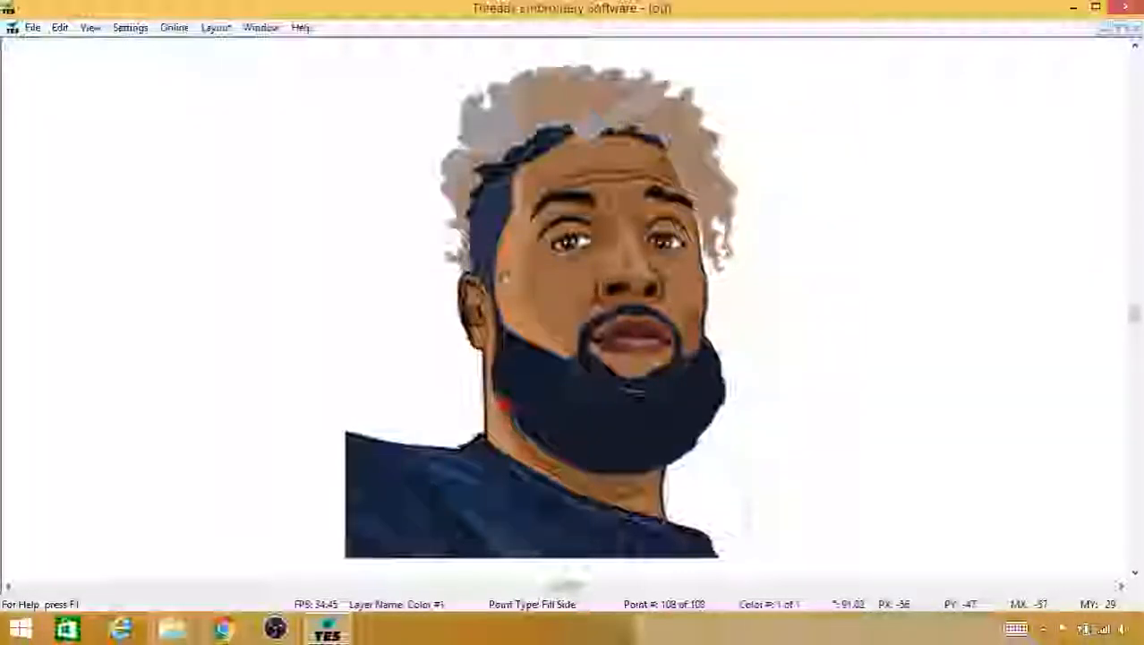
Step: Begin the second color with a cluster of short Normal tie-in stitches on the cheek highlight beside the ear
left_click(505, 277)
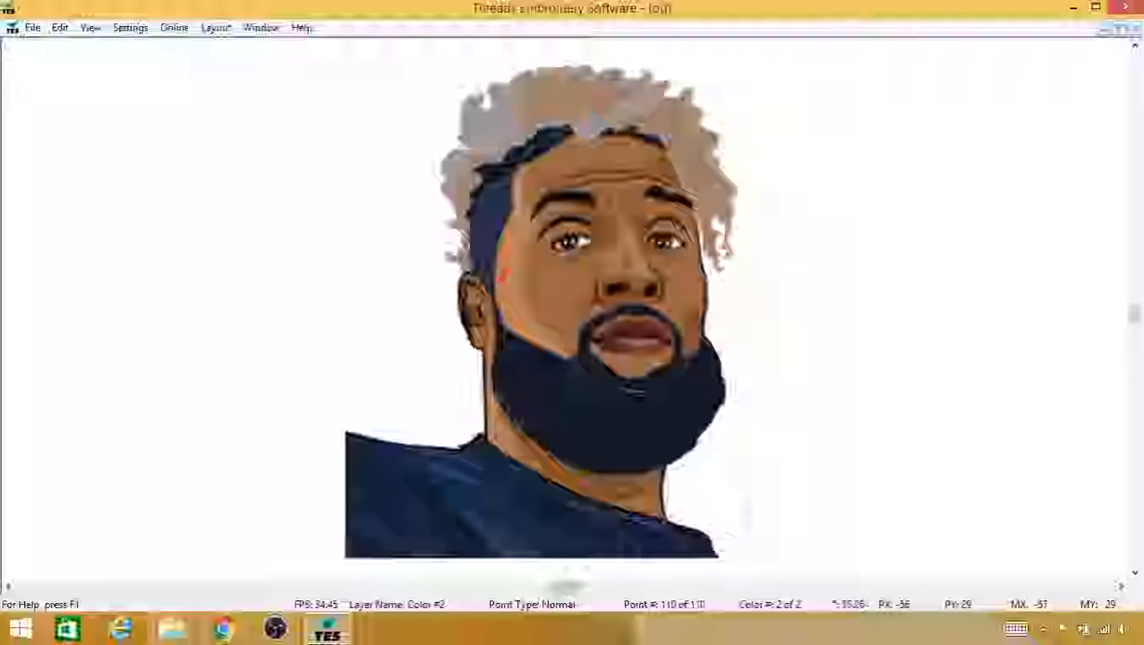
left_click(505, 280)
left_click(505, 277)
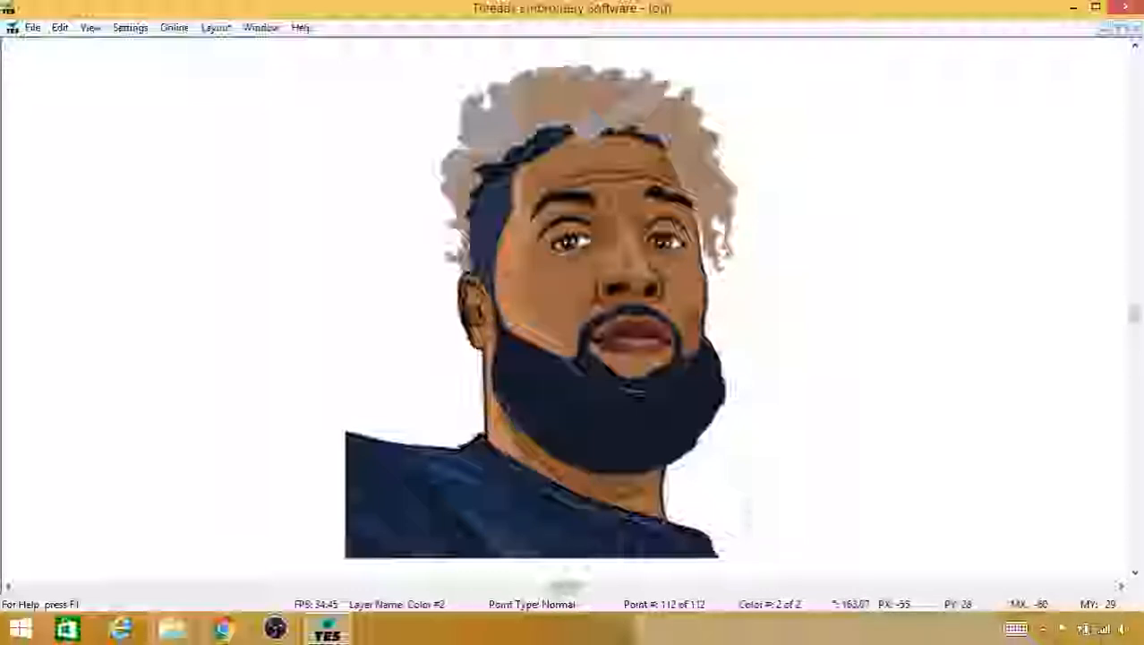
left_click(505, 278)
left_click(505, 277)
left_click(506, 278)
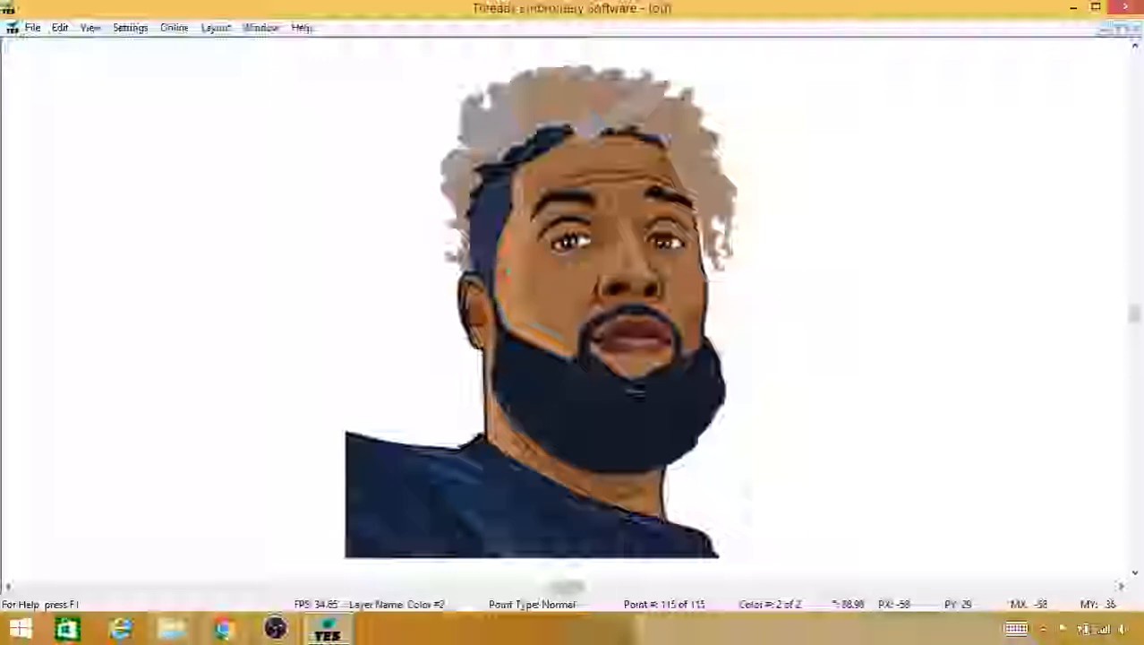
Step: Run Normal stitches from the ear up the edge of the face to the temple hairline
left_click(494, 308)
left_click(503, 261)
left_click(528, 217)
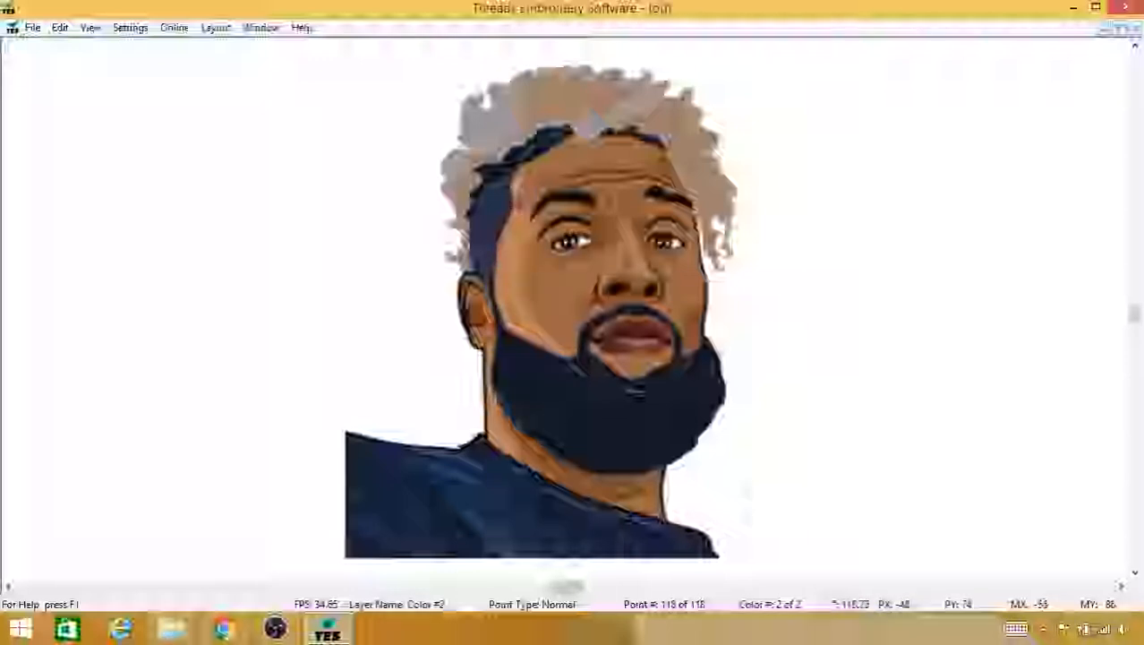
left_click(516, 188)
left_click(520, 177)
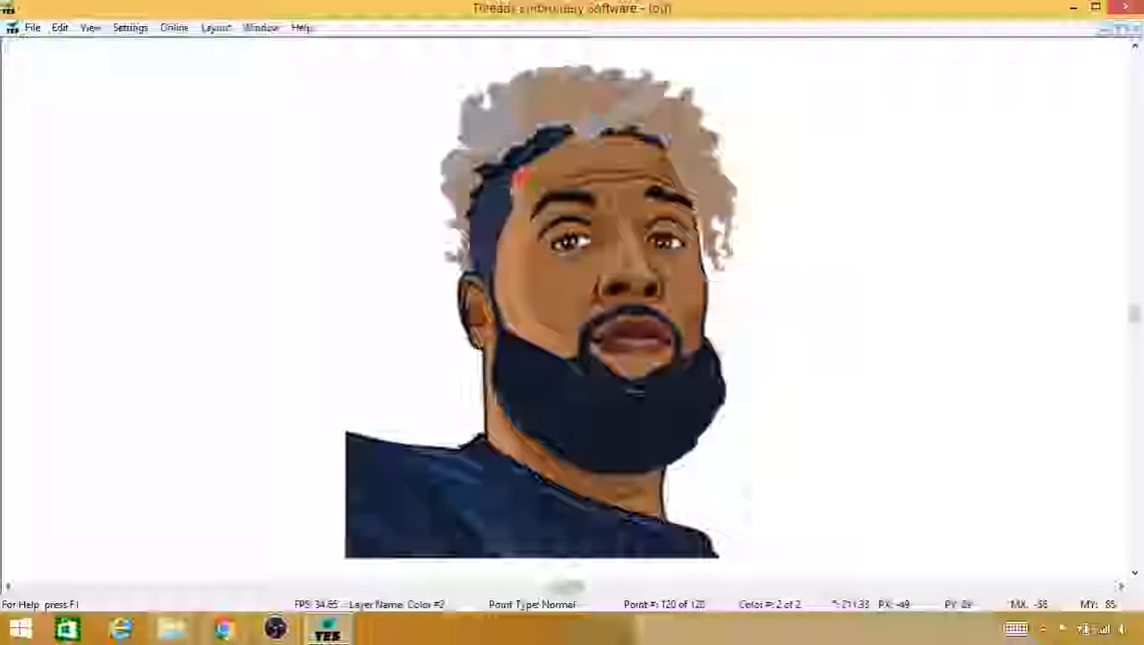
Step: Zigzag Normal stitches from the temple back down the highlighted side of the face to ear level
left_click(521, 230)
left_click(498, 238)
left_click(518, 246)
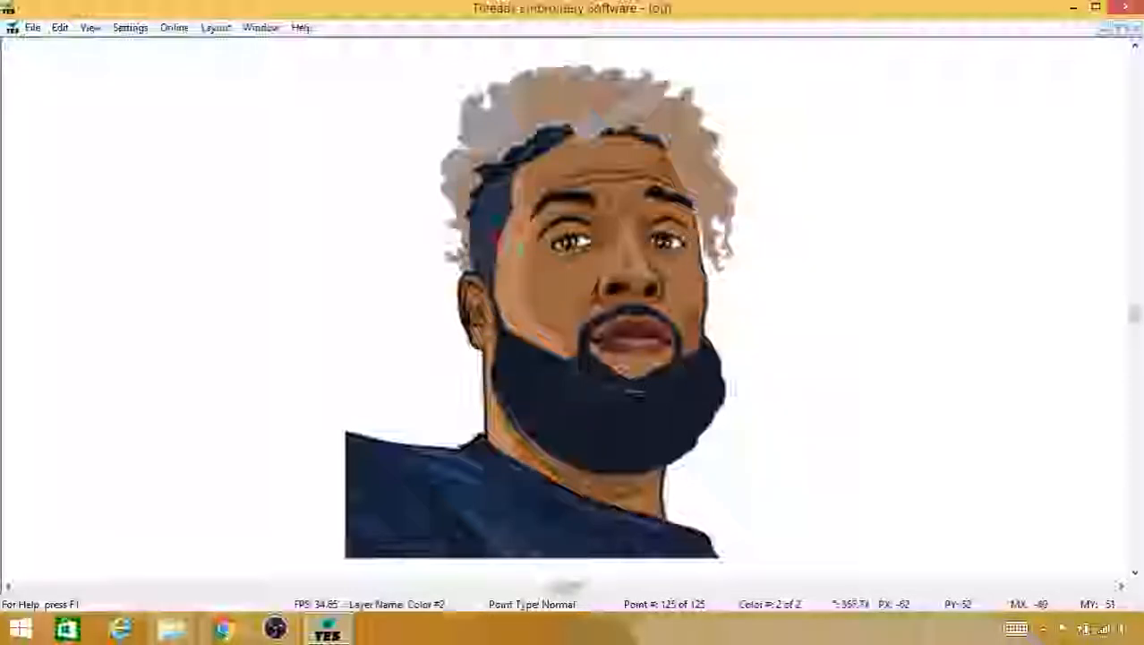
left_click(498, 259)
left_click(502, 280)
left_click(512, 295)
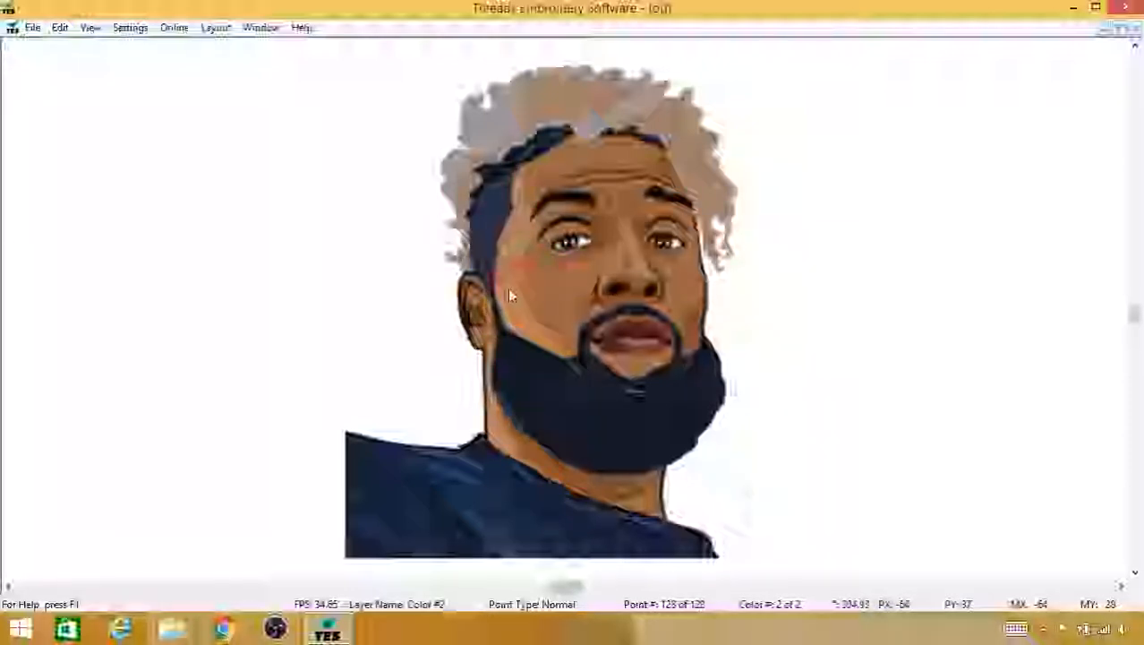
Step: Continue the Normal stitches down the cheek highlight and along the beard's upper edge toward the mouth
left_click(505, 303)
left_click(505, 301)
left_click(515, 312)
left_click(515, 327)
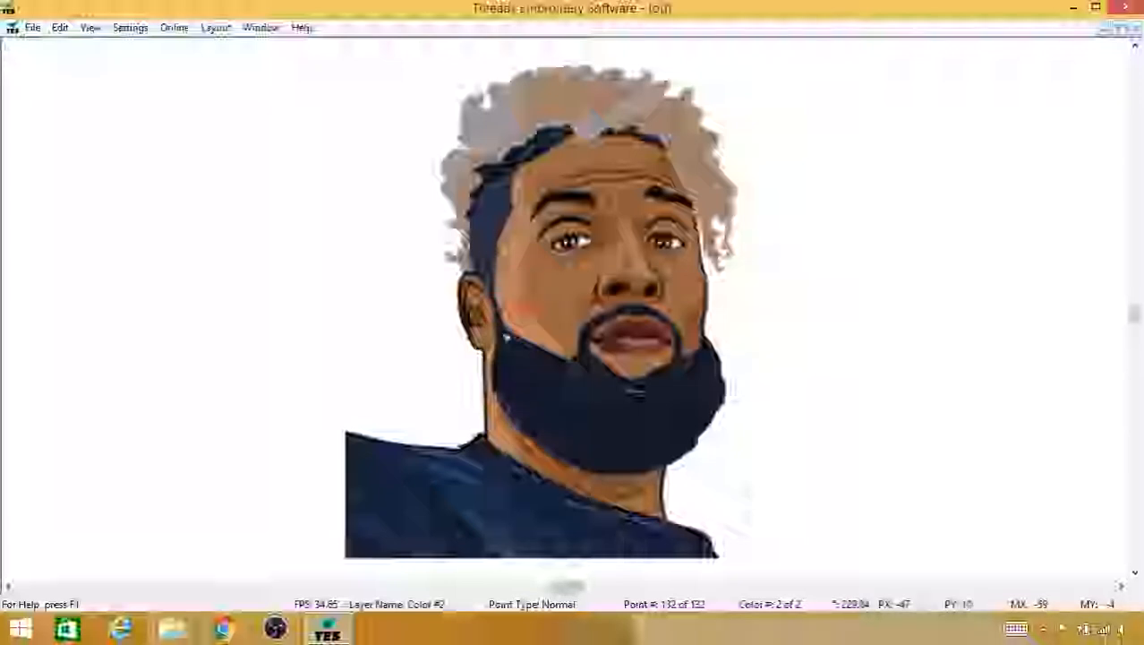
left_click(501, 335)
left_click(537, 336)
left_click(528, 348)
left_click(555, 350)
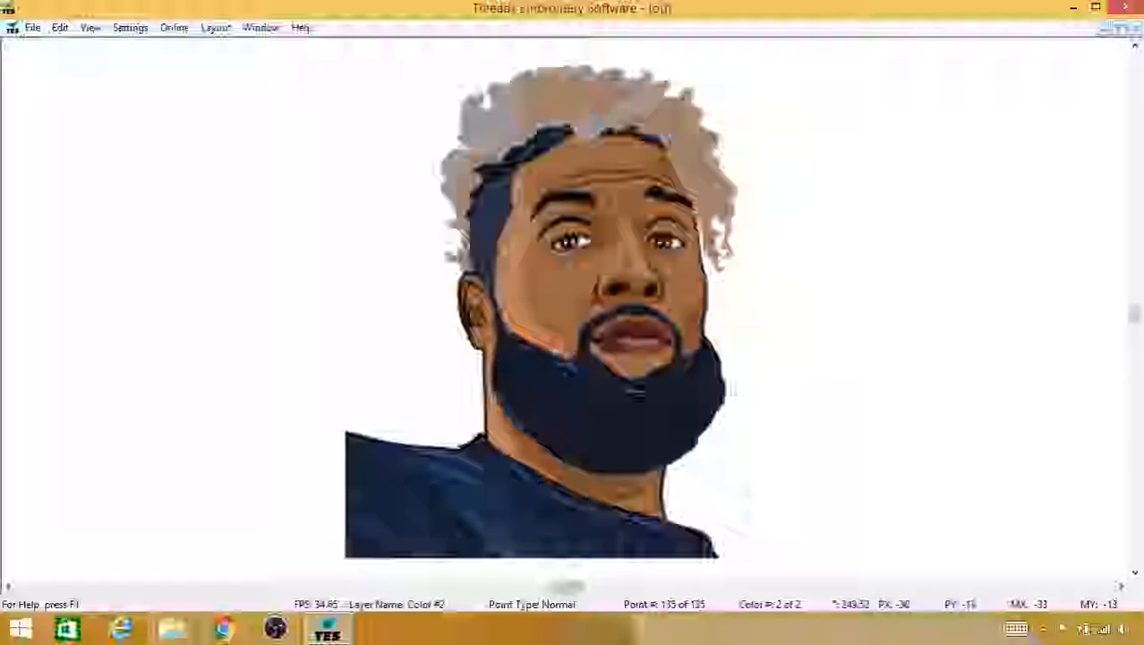
Step: Carry the Normal stitches from the beard down the neck's ear-side edge and place closely spaced points where it meets the collar
left_click(496, 358)
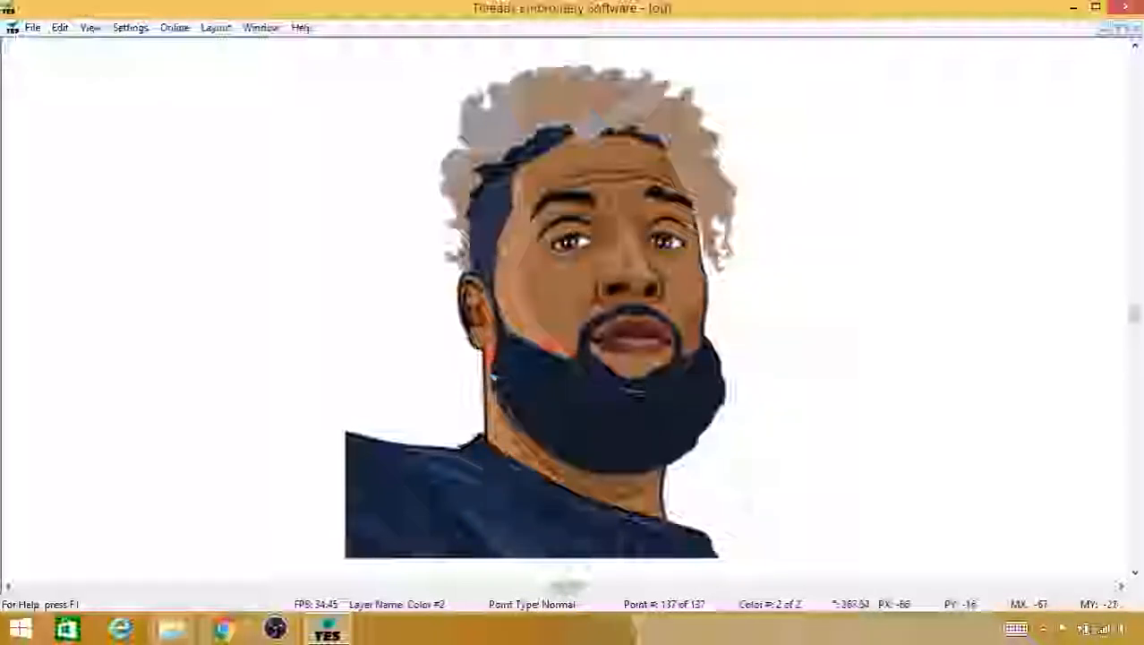
left_click(491, 376)
left_click(483, 404)
left_click(492, 444)
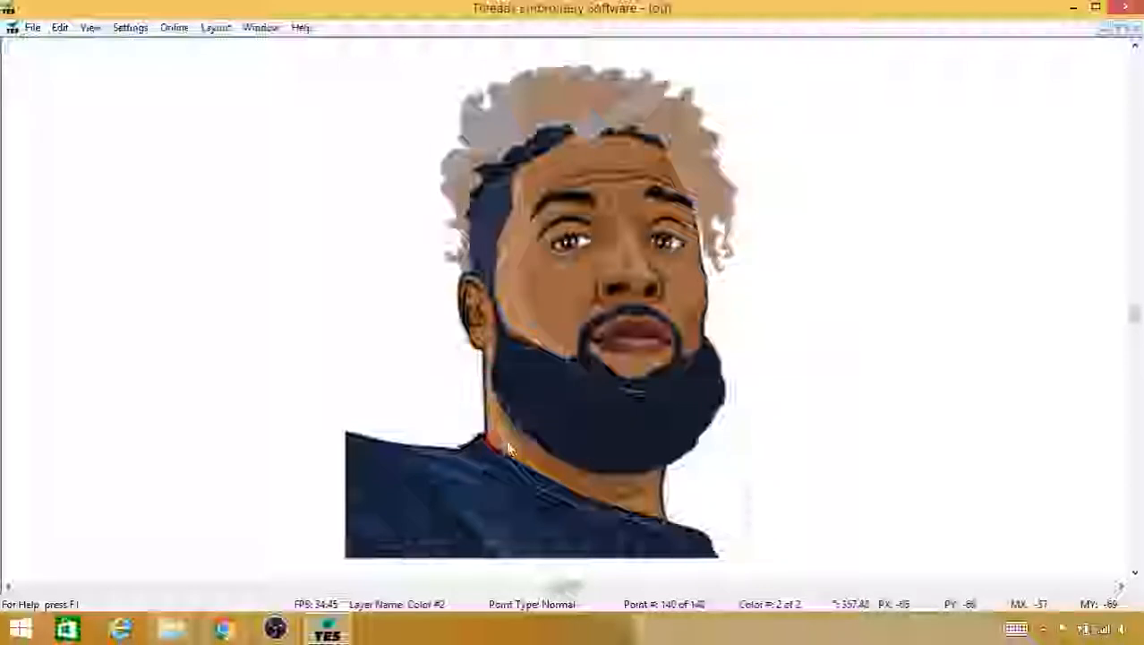
left_click(501, 447)
left_click(495, 458)
left_click(490, 437)
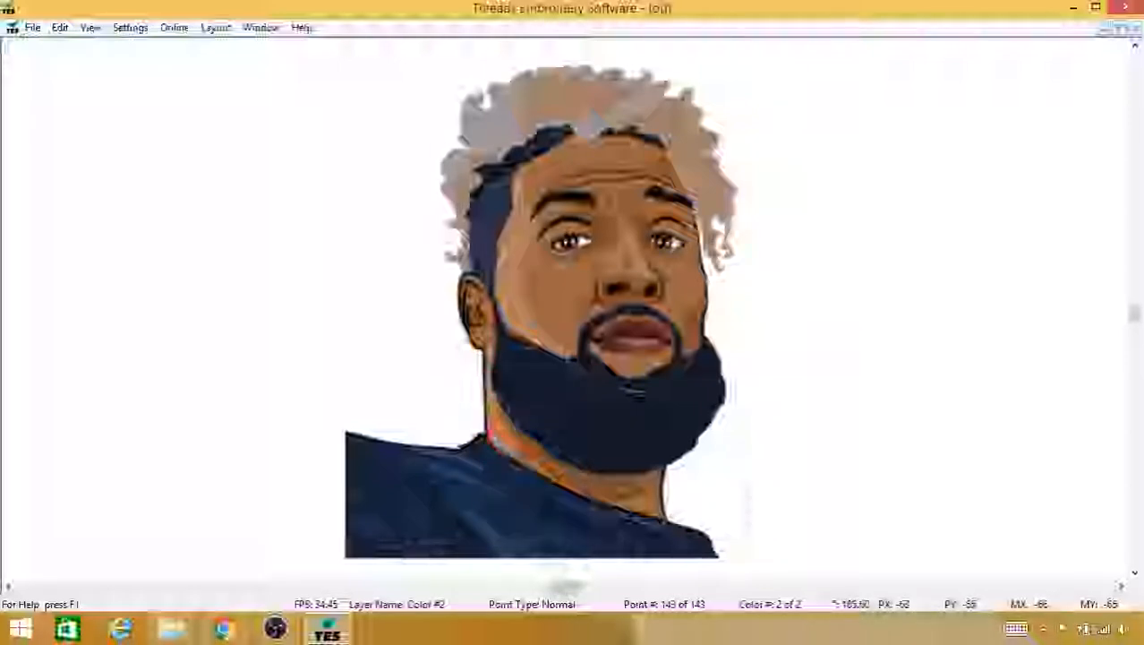
scroll(490, 437, "up", 5)
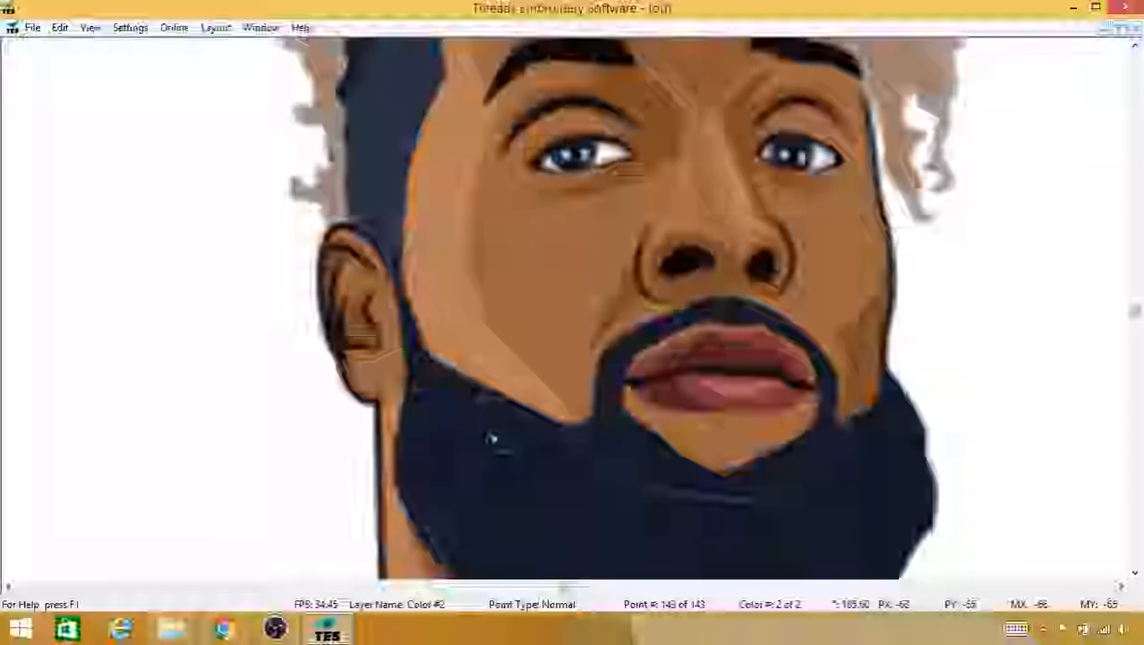
scroll(483, 430, "down", 5)
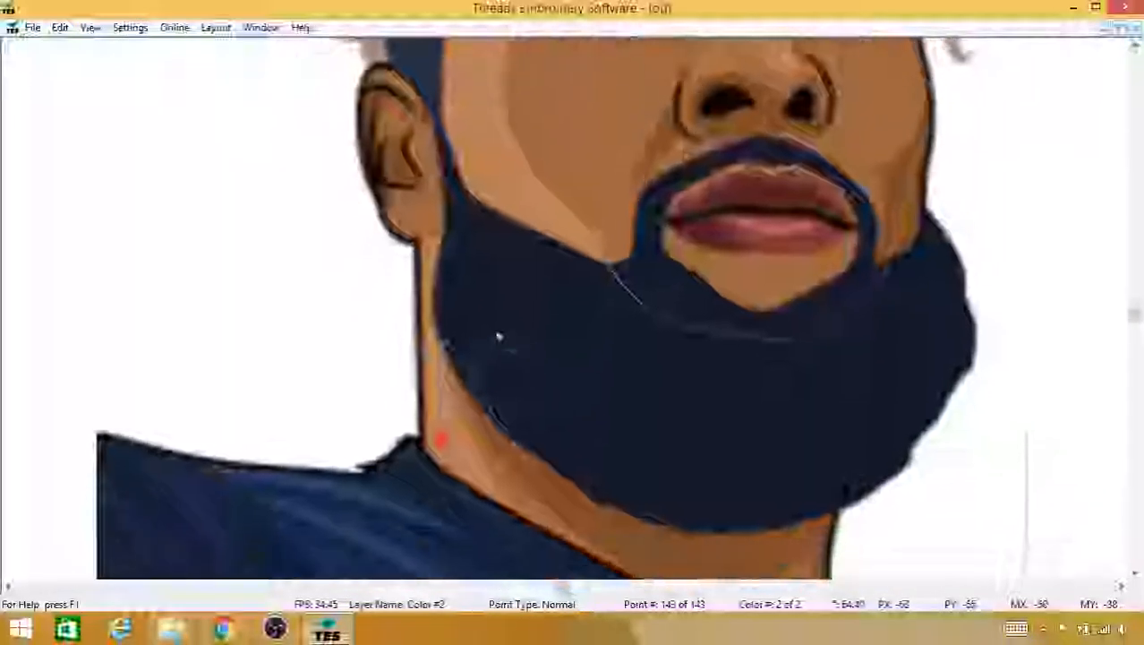
left_click_drag(499, 336, 508, 234)
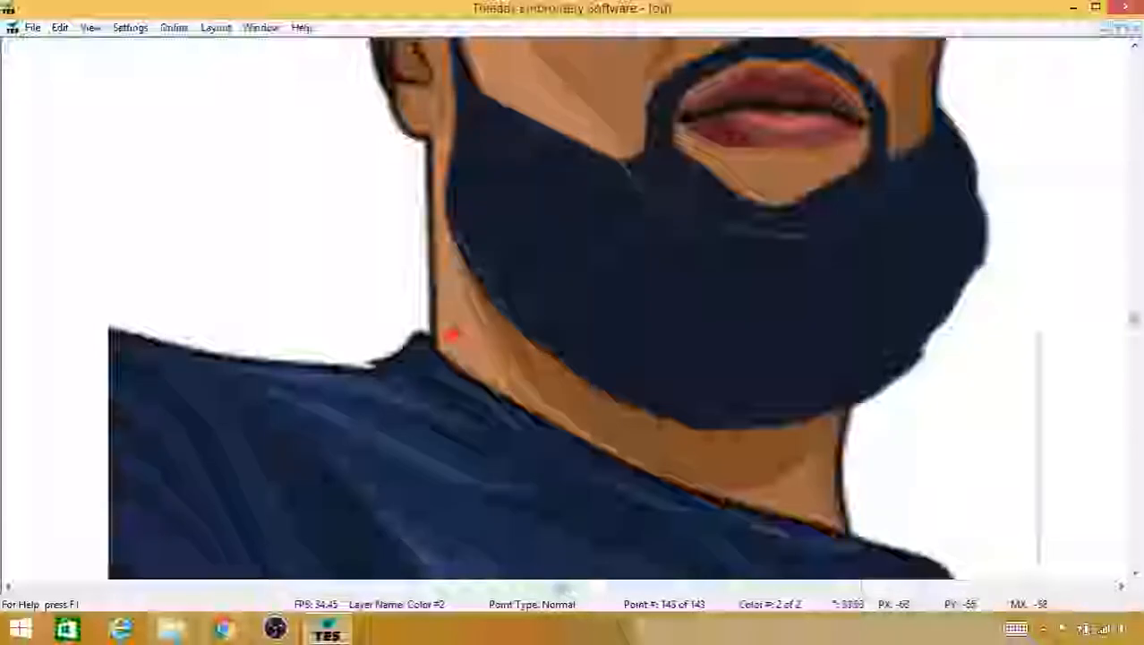
Step: Start a Fill on the neck highlight, outlining it from the collar up along the beard's edge to below the ear
right_click(494, 438)
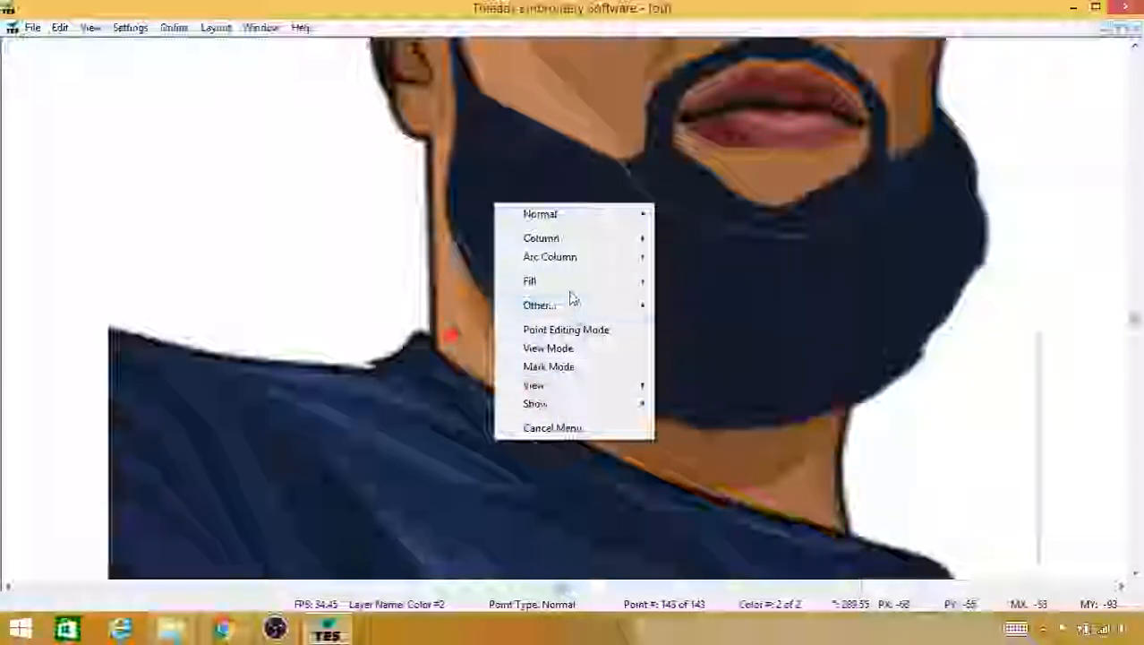
mouse_move(501, 281)
left_click(454, 286)
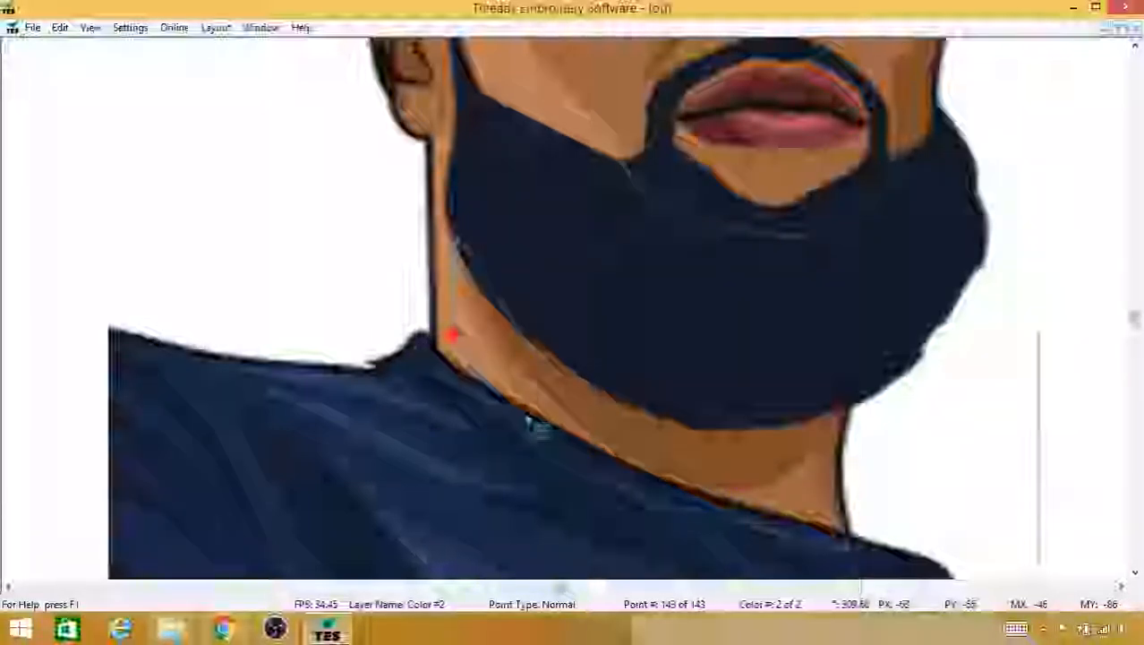
left_click(521, 407)
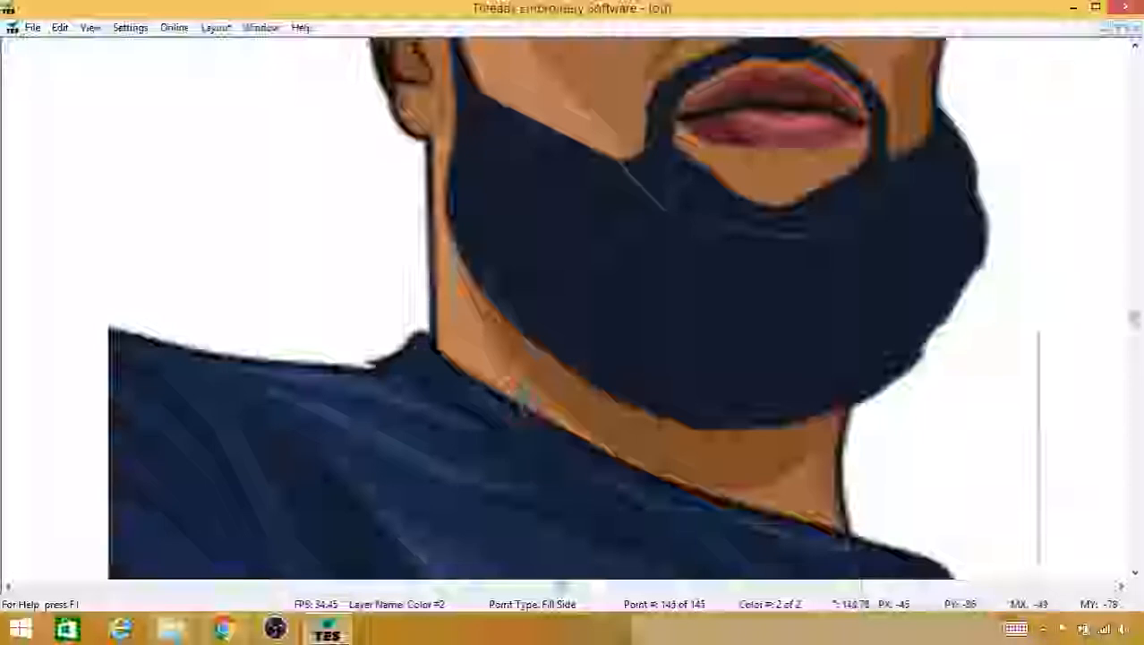
left_click(510, 379)
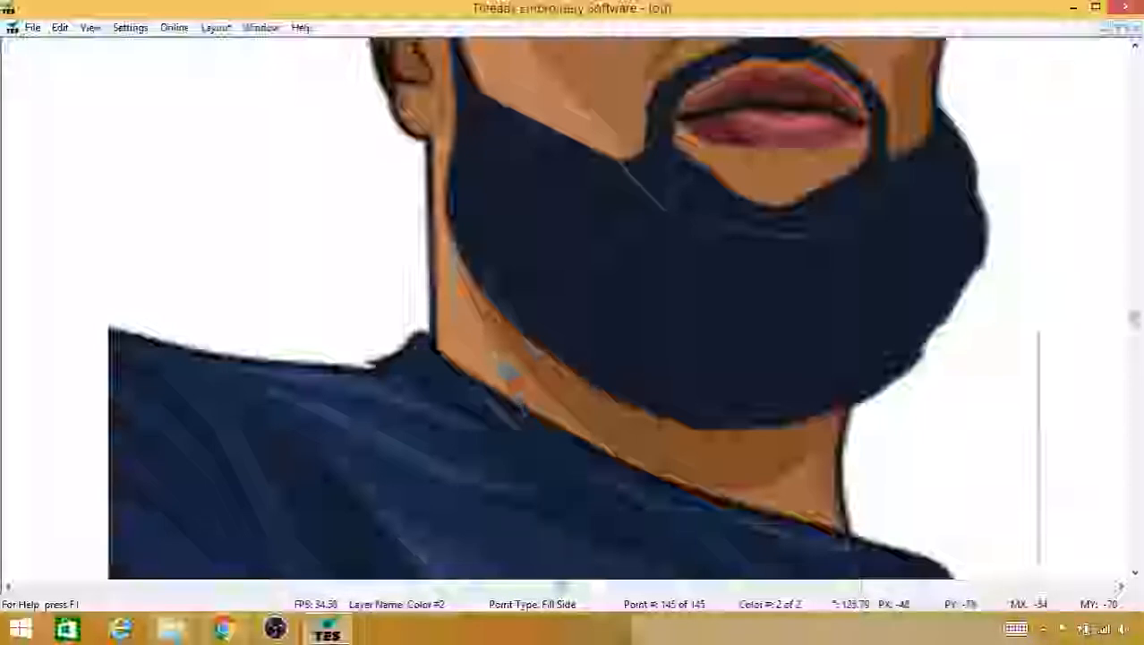
left_click(498, 359)
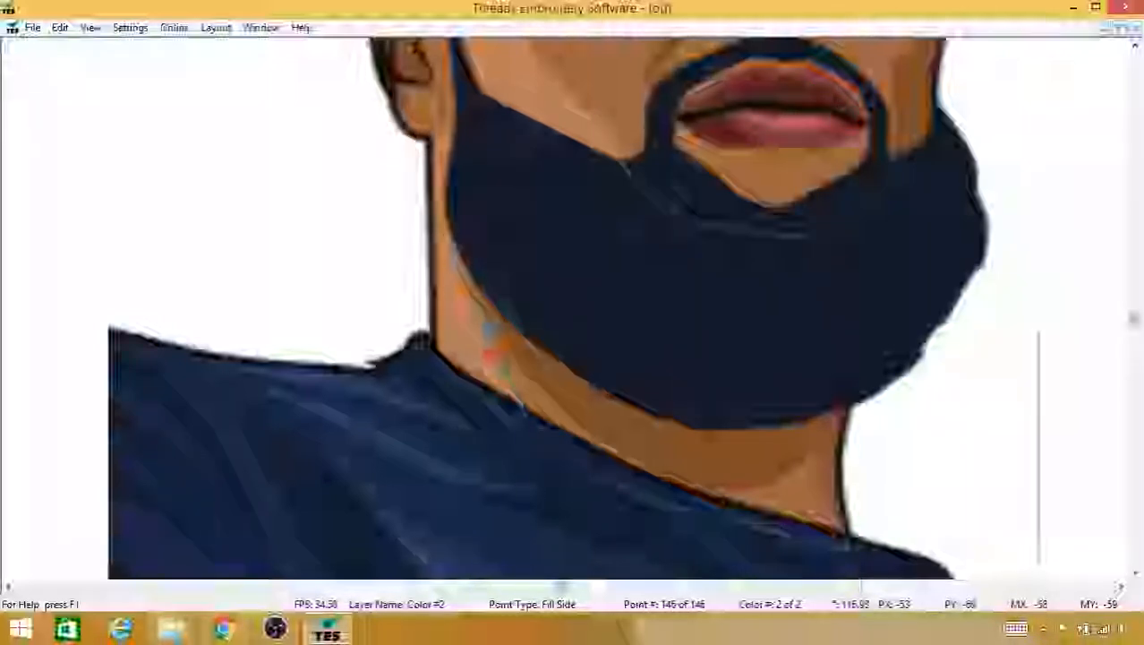
left_click(474, 309)
left_click(461, 260)
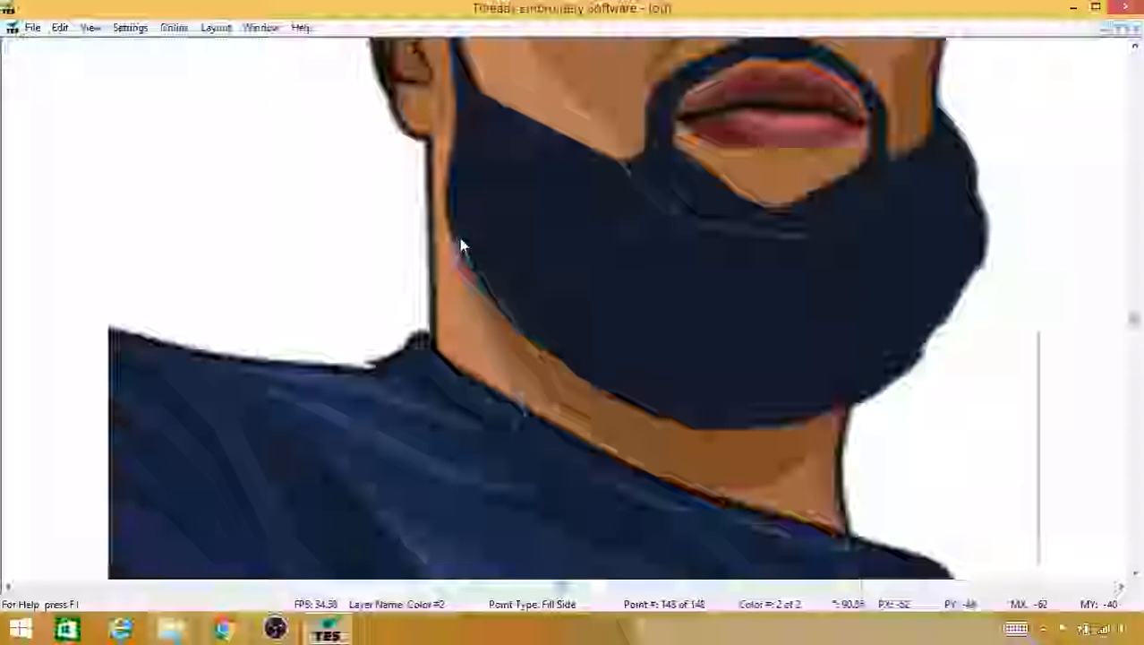
left_click(468, 189)
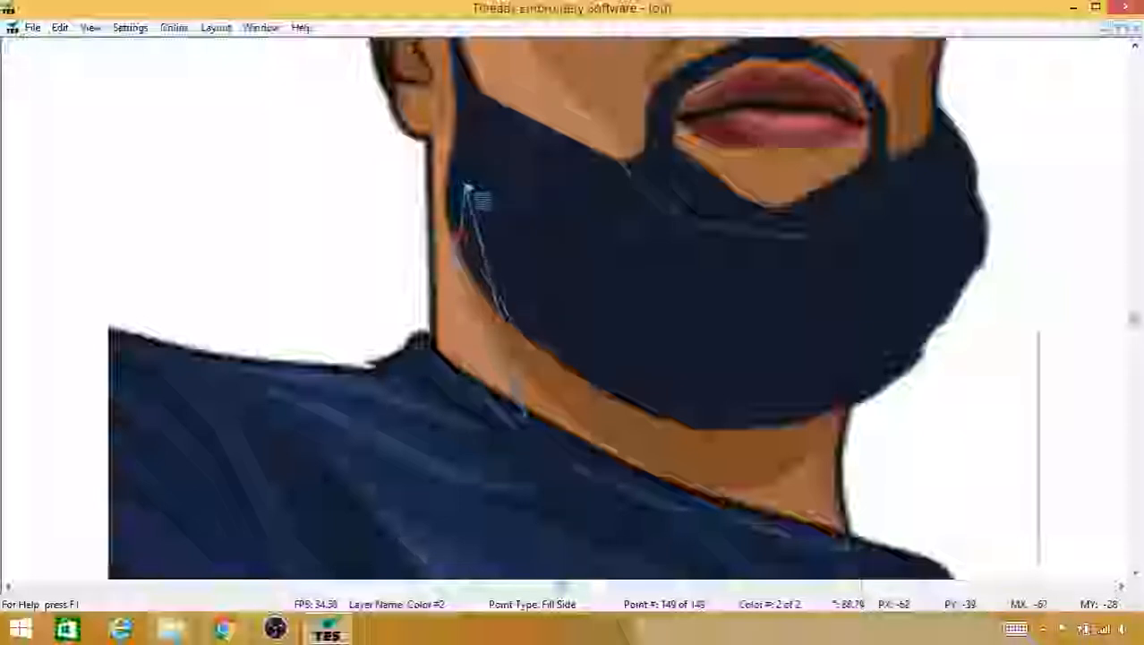
left_click(467, 188)
left_click(469, 153)
left_click(470, 119)
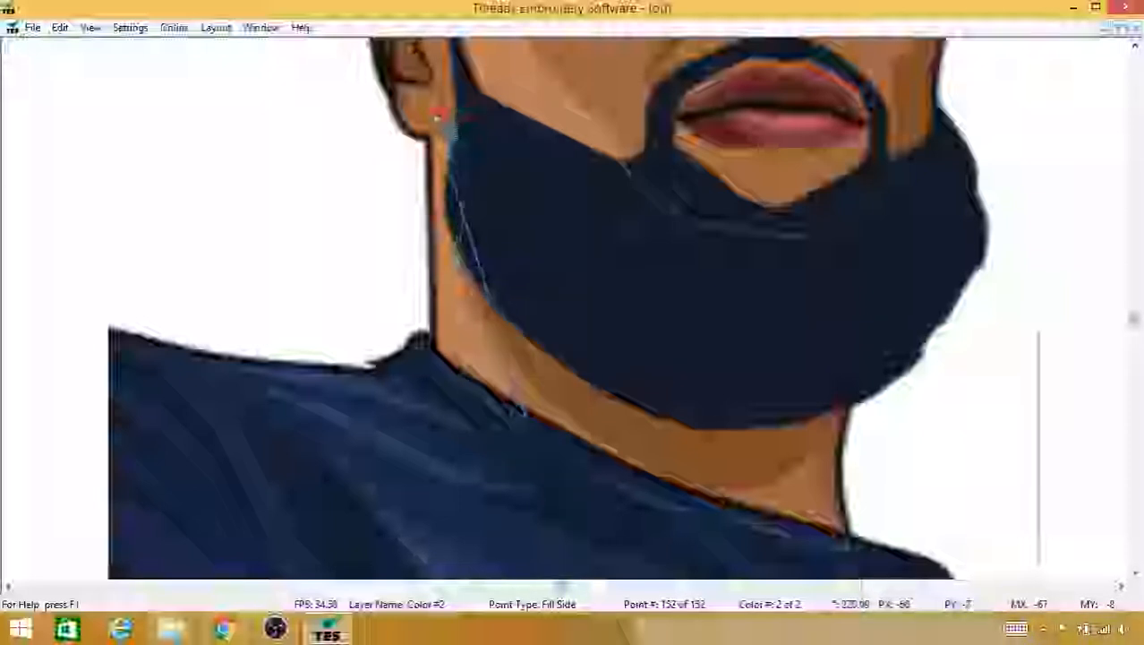
Step: Continue the Fill outline from the ear down the neck's outer edge and along the collar, closing the neck highlight shape
left_click(438, 117)
left_click(436, 138)
left_click(440, 212)
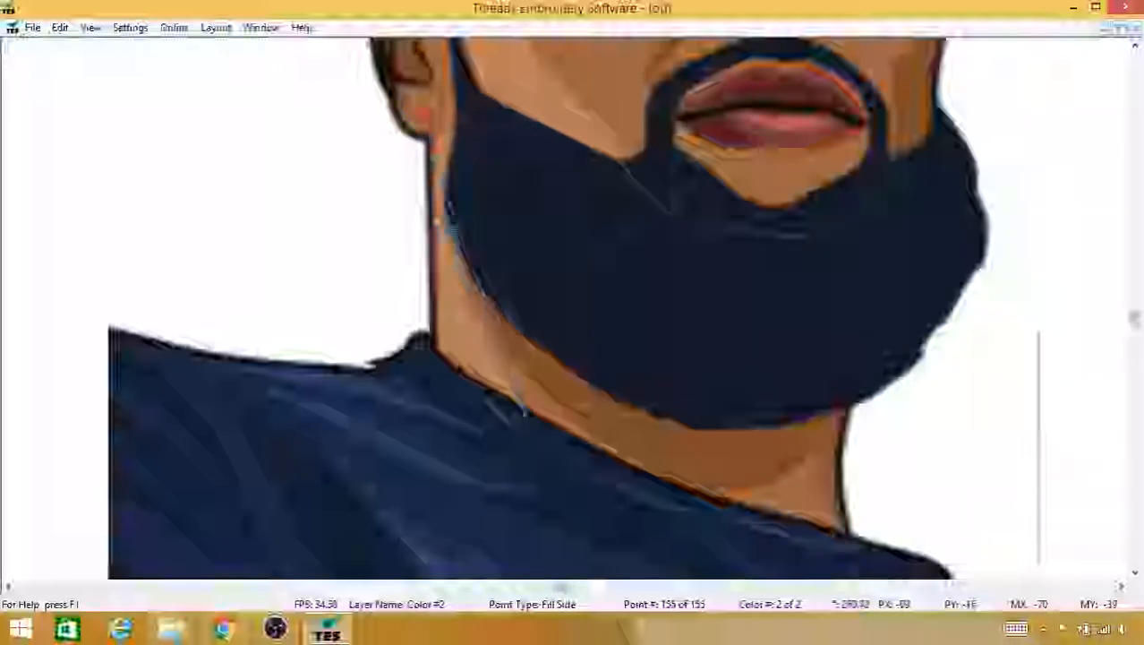
left_click(428, 236)
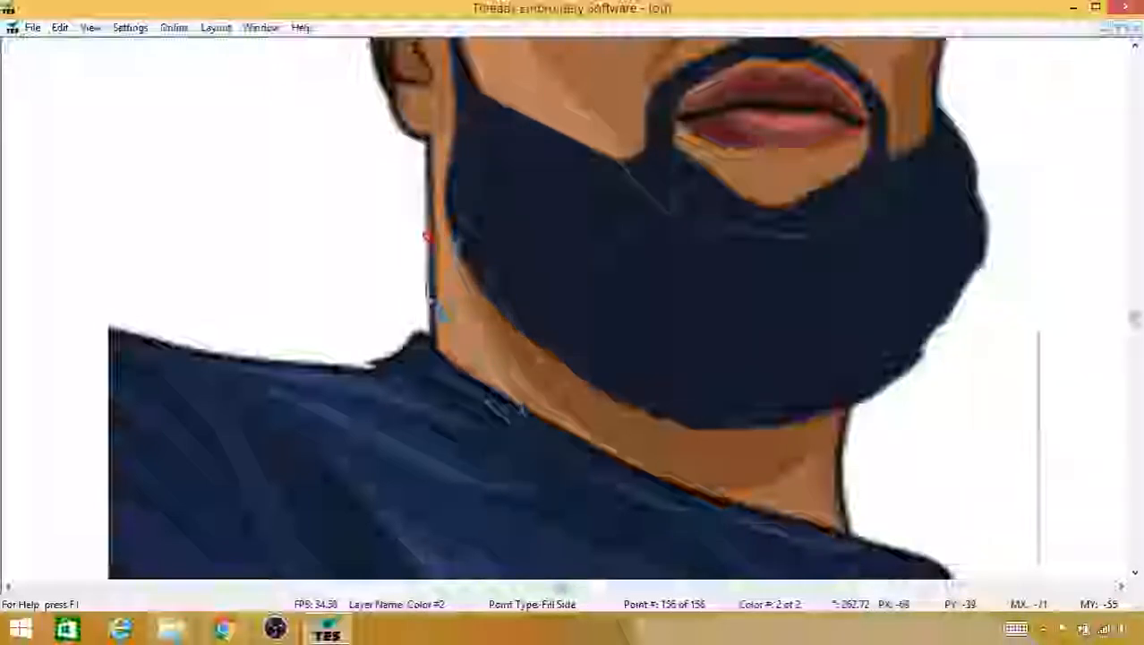
left_click(431, 301)
left_click(436, 353)
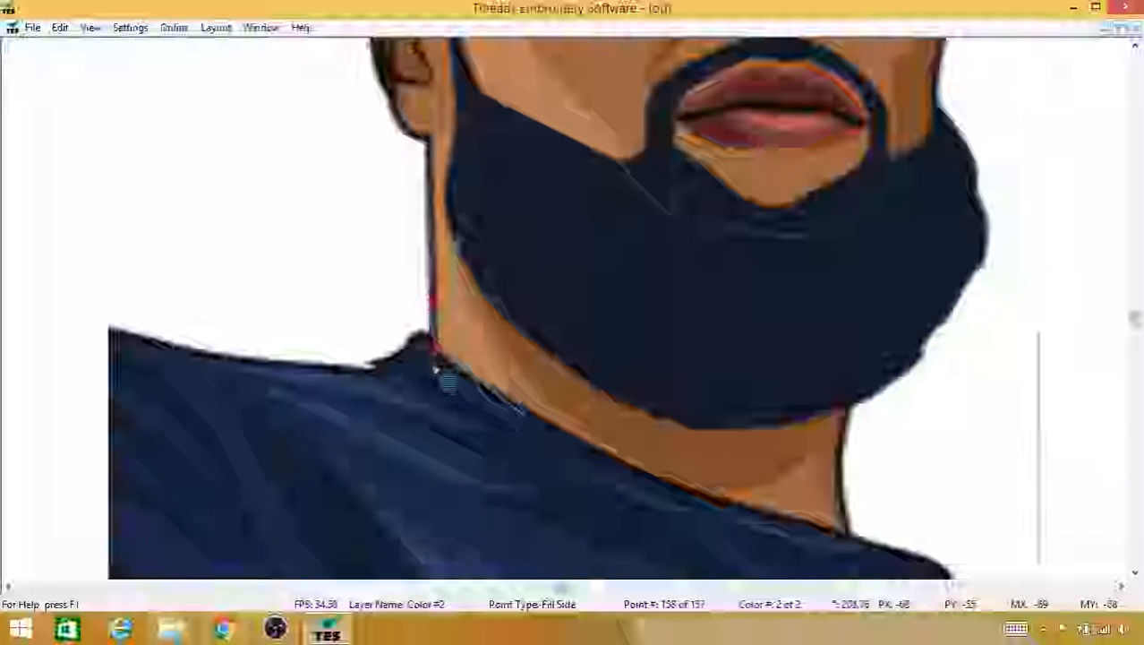
left_click(452, 395)
left_click(467, 416)
left_click(509, 436)
left_click(519, 437)
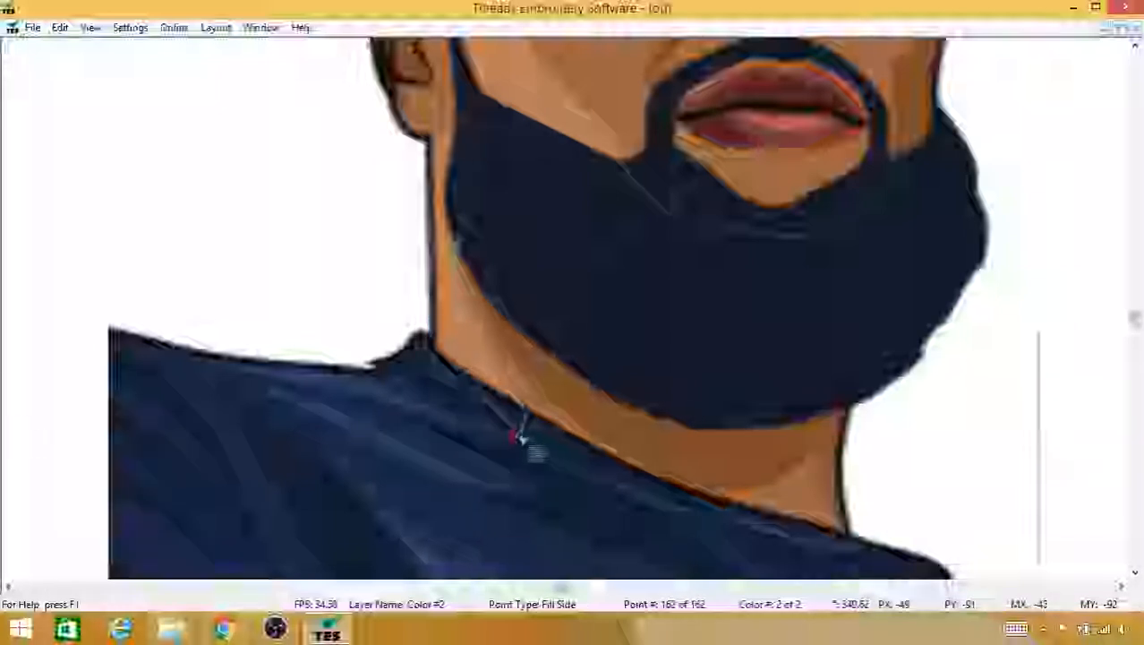
left_click(520, 439)
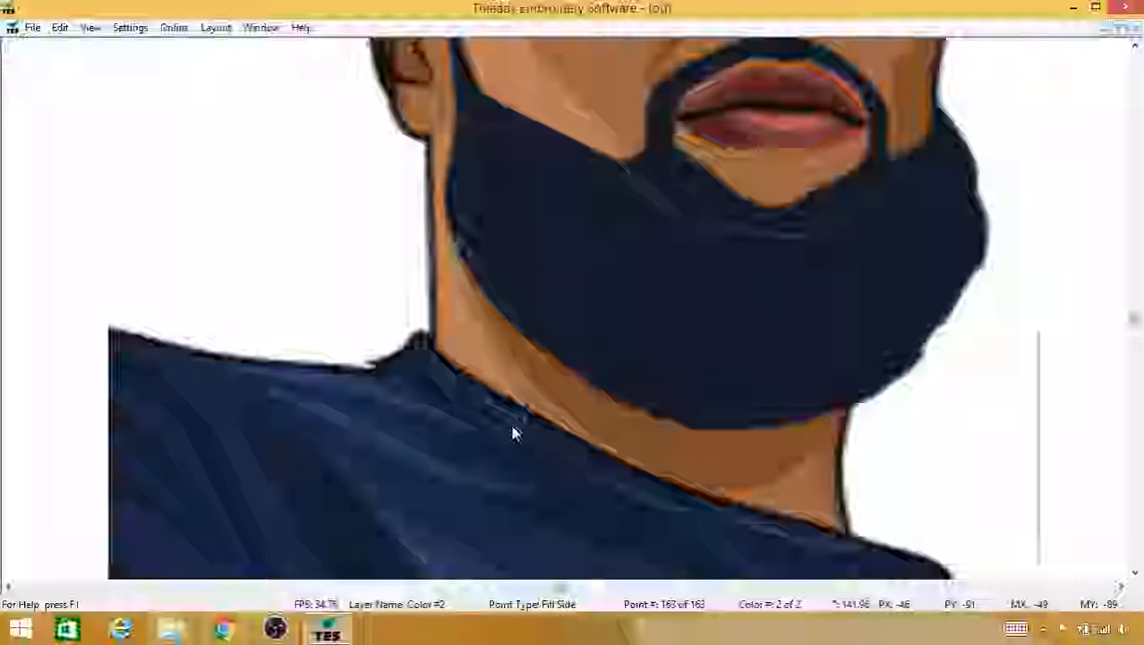
Step: Hide the portrait image and preview the whole design as stitches, with the design panels displayed
scroll(511, 434, "down", 5)
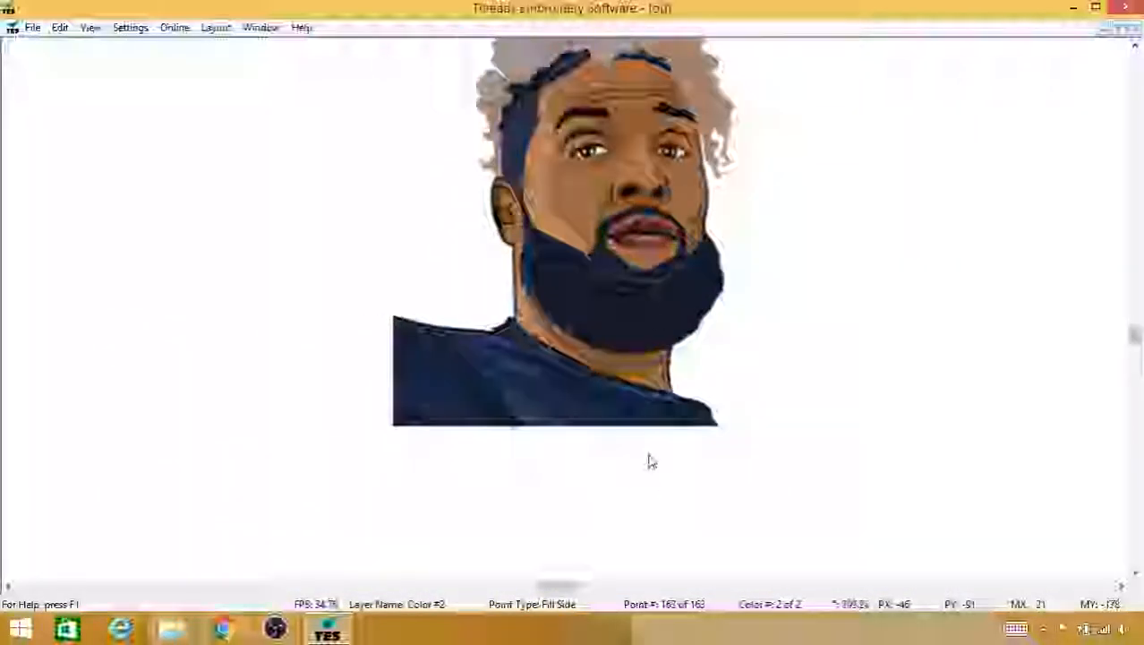
left_click_drag(651, 281, 598, 348)
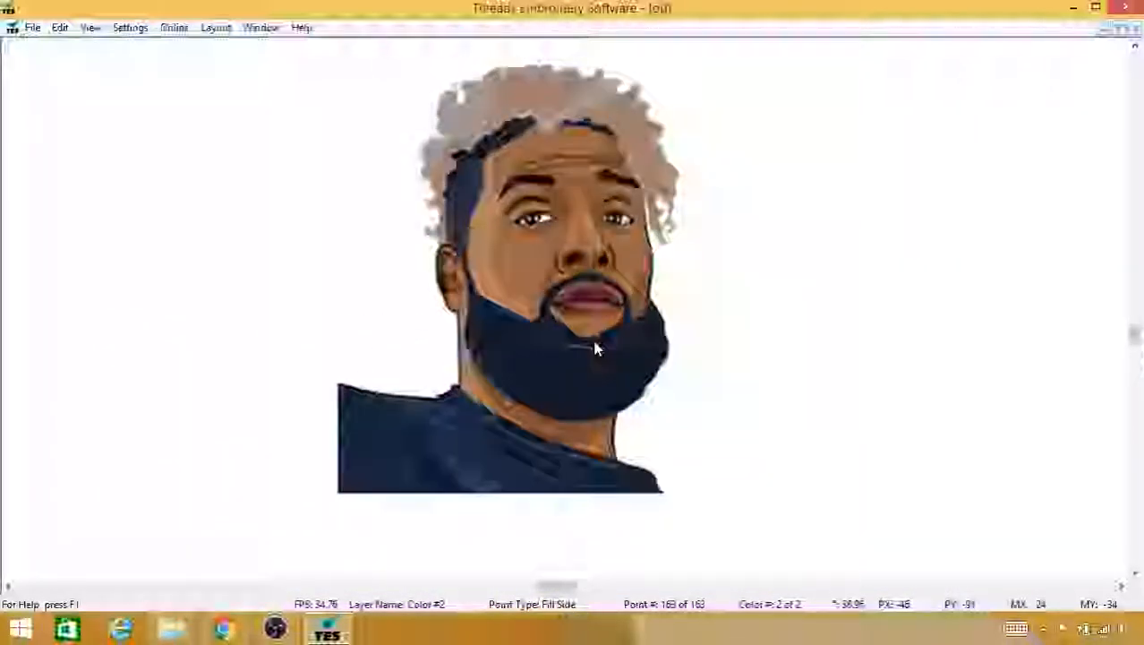
key("b")
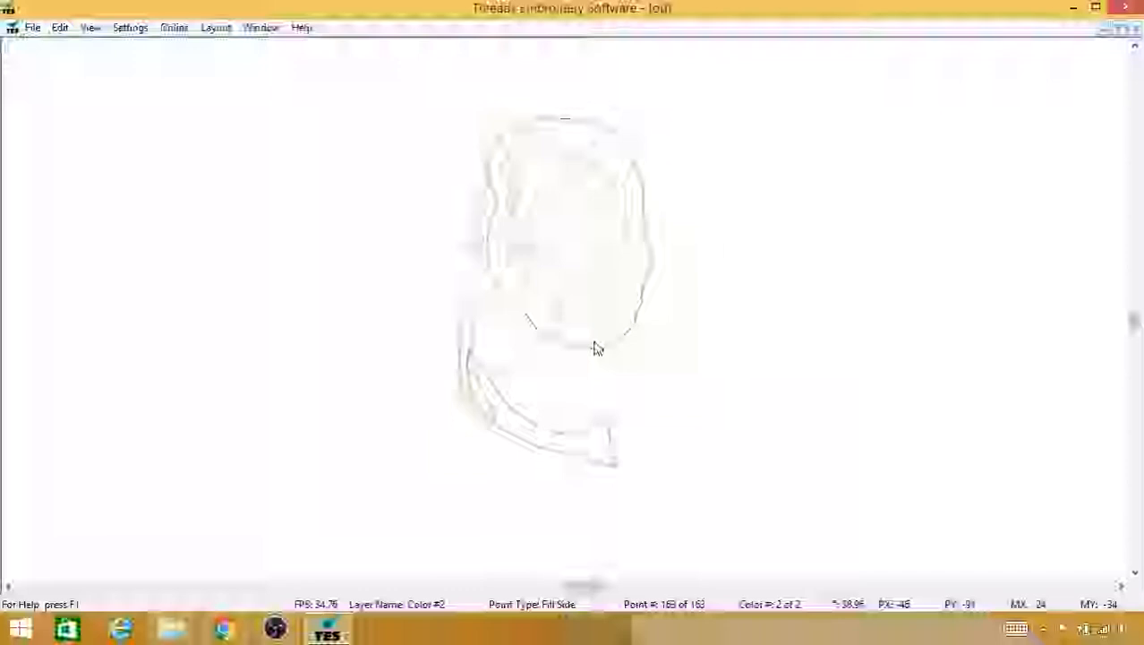
key("s")
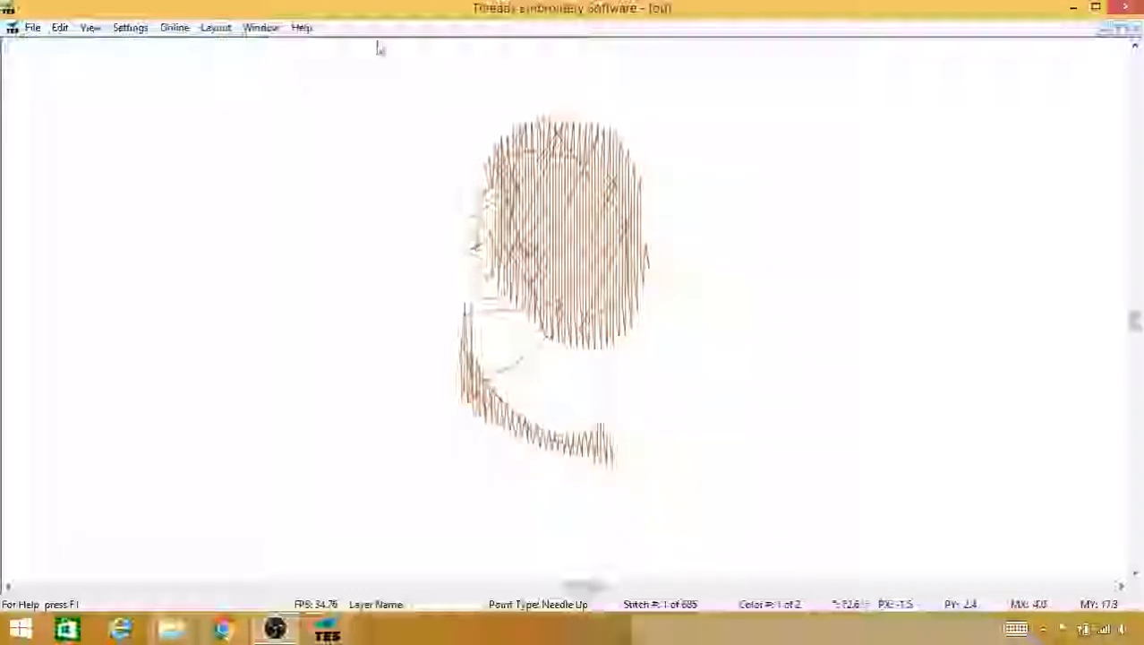
left_click(556, 327)
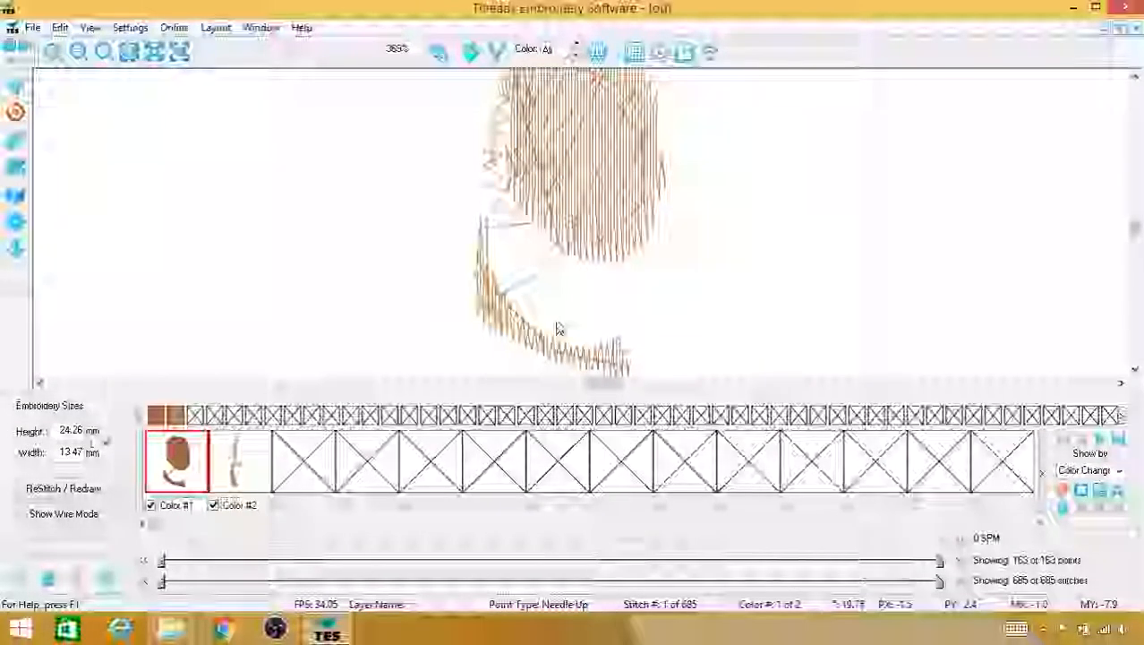
Step: Set the embroidery height to 50 mm and restitch the design
left_click(78, 52)
left_click(78, 52)
left_click(78, 52)
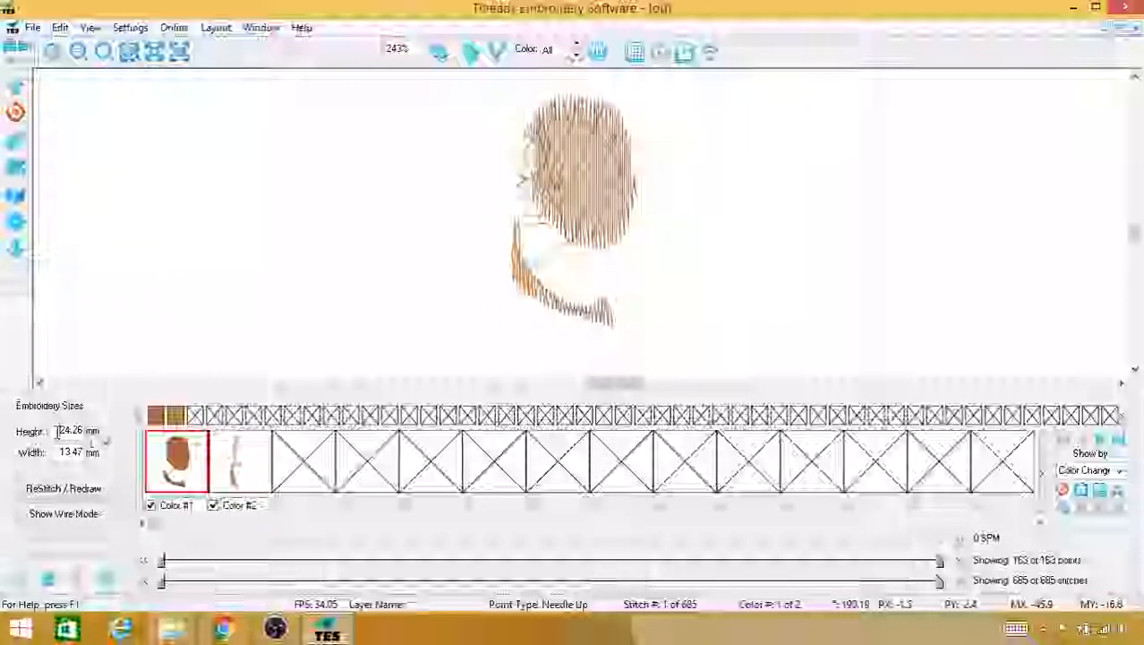
left_click_drag(57, 433, 102, 437)
type("50")
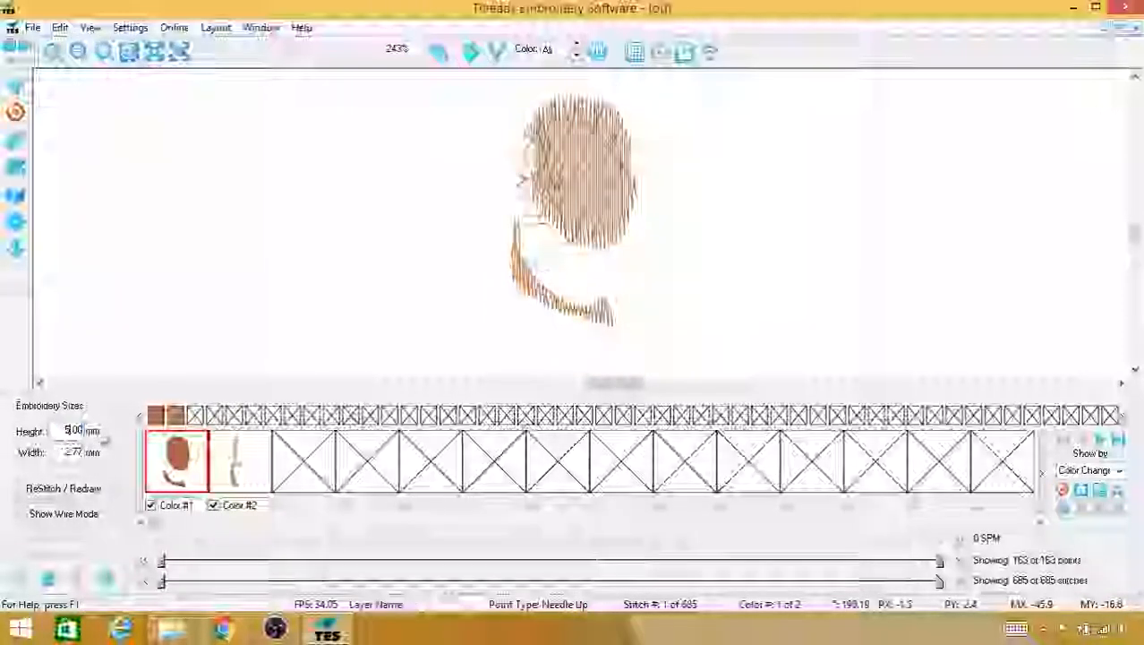
key("Return")
left_click(89, 489)
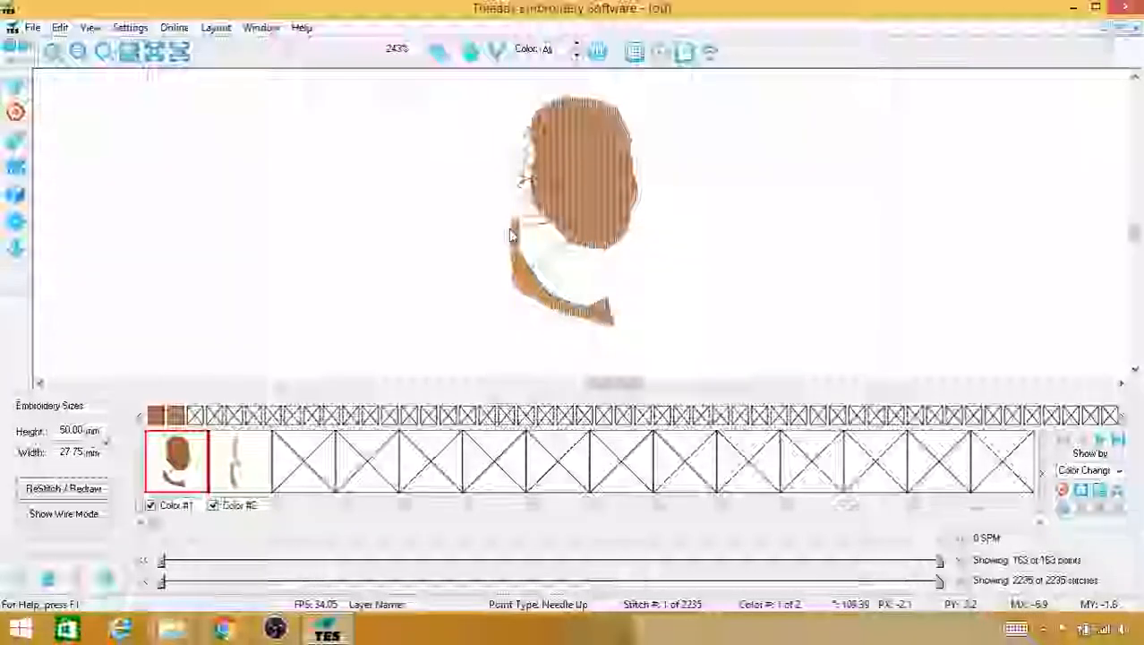
Step: Return to the full-screen wire view and show the portrait image behind the design again
key("Tab")
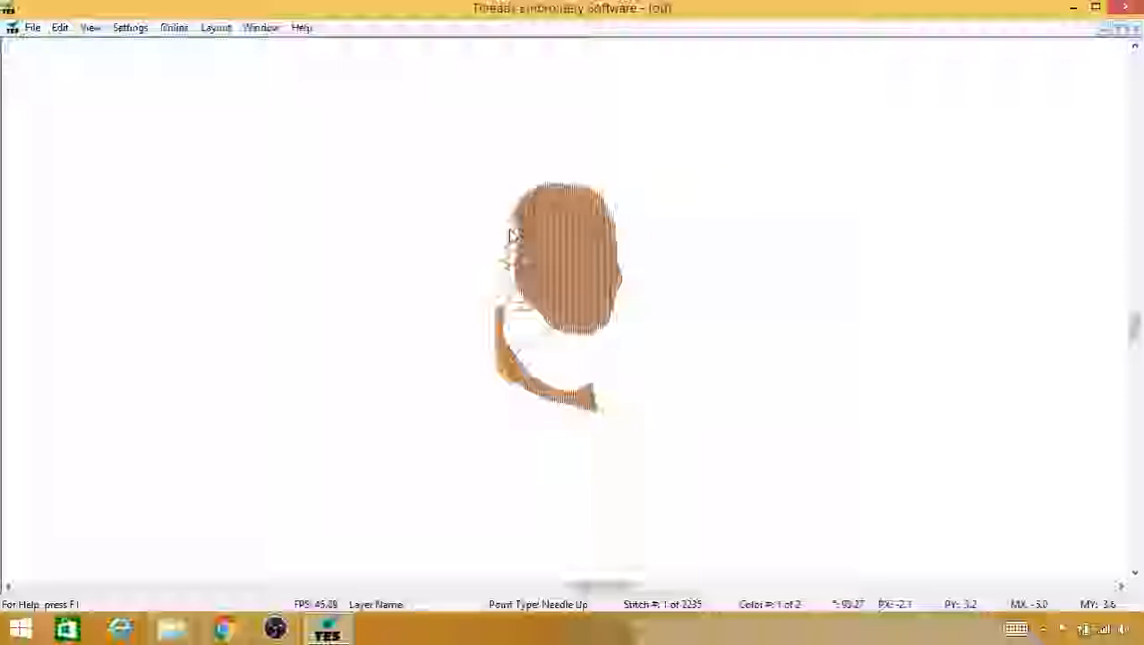
key("w")
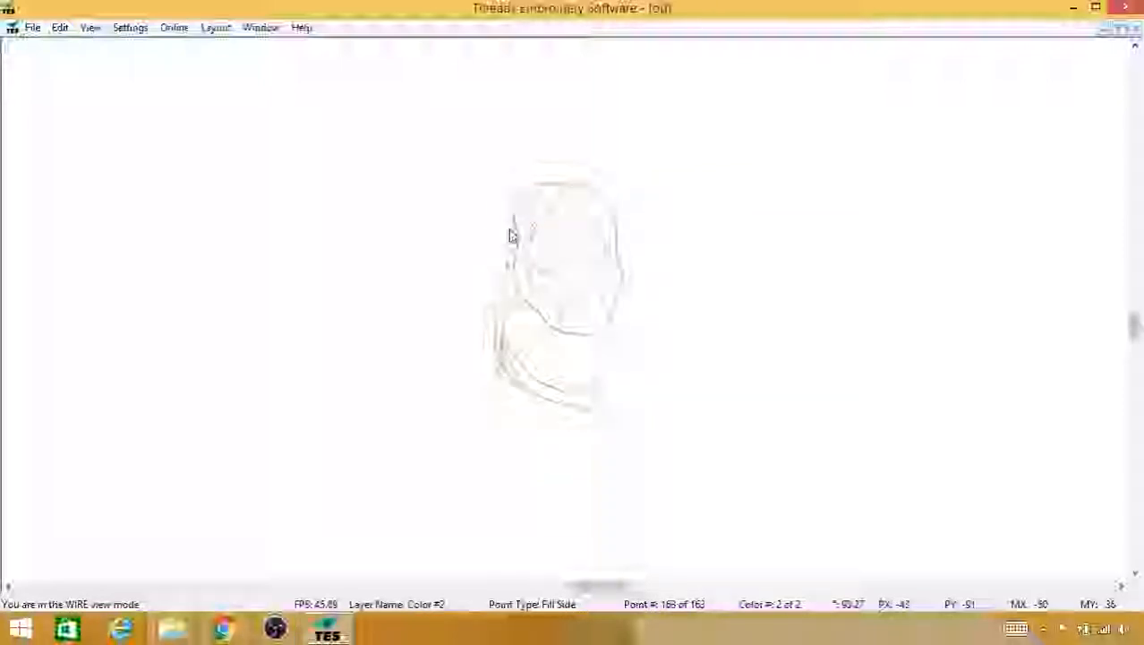
scroll(509, 229, "up", 2)
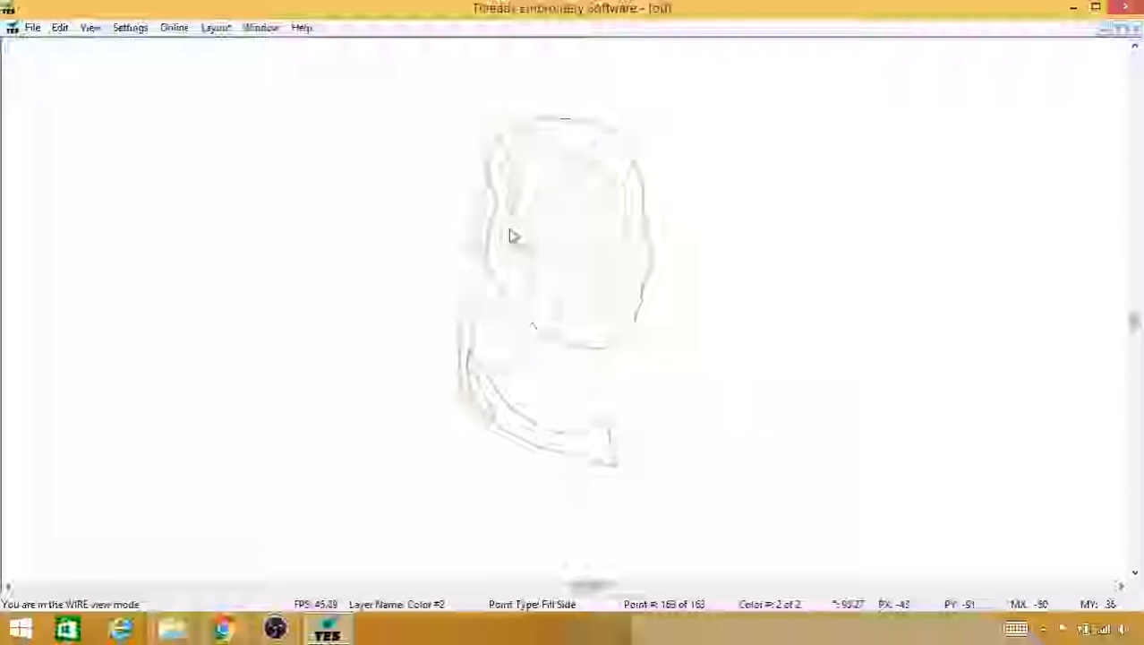
key("i")
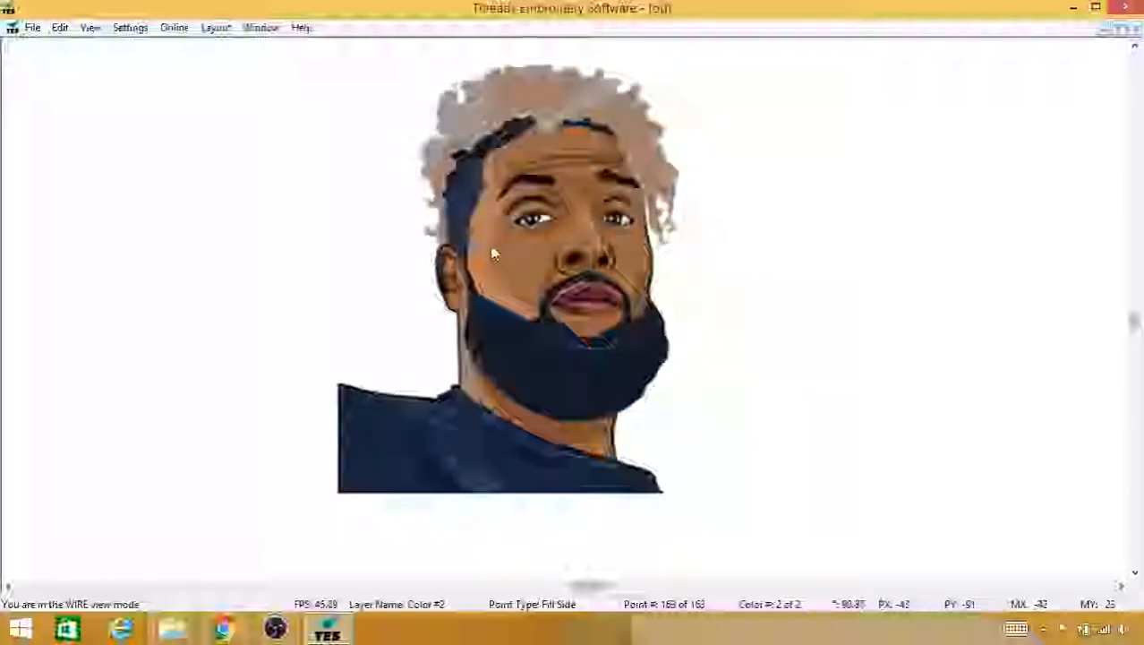
left_click_drag(492, 254, 520, 306)
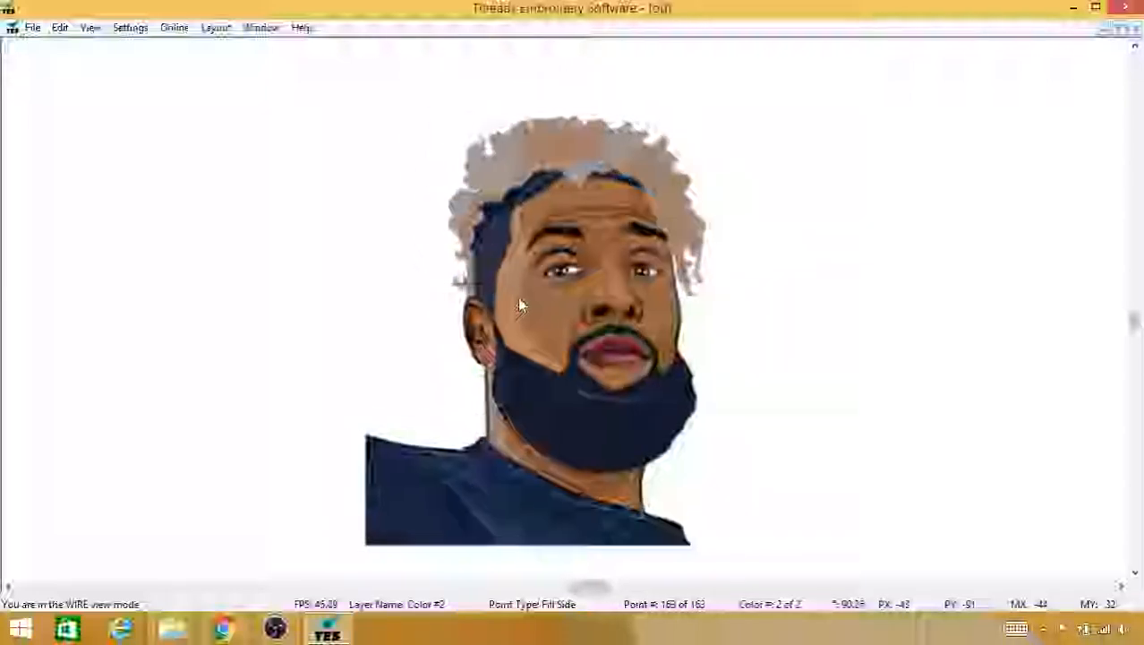
Step: Place Normal stitches just below the beard's upper edge, running from near the ear toward the mouth
scroll(520, 300, "up", 2)
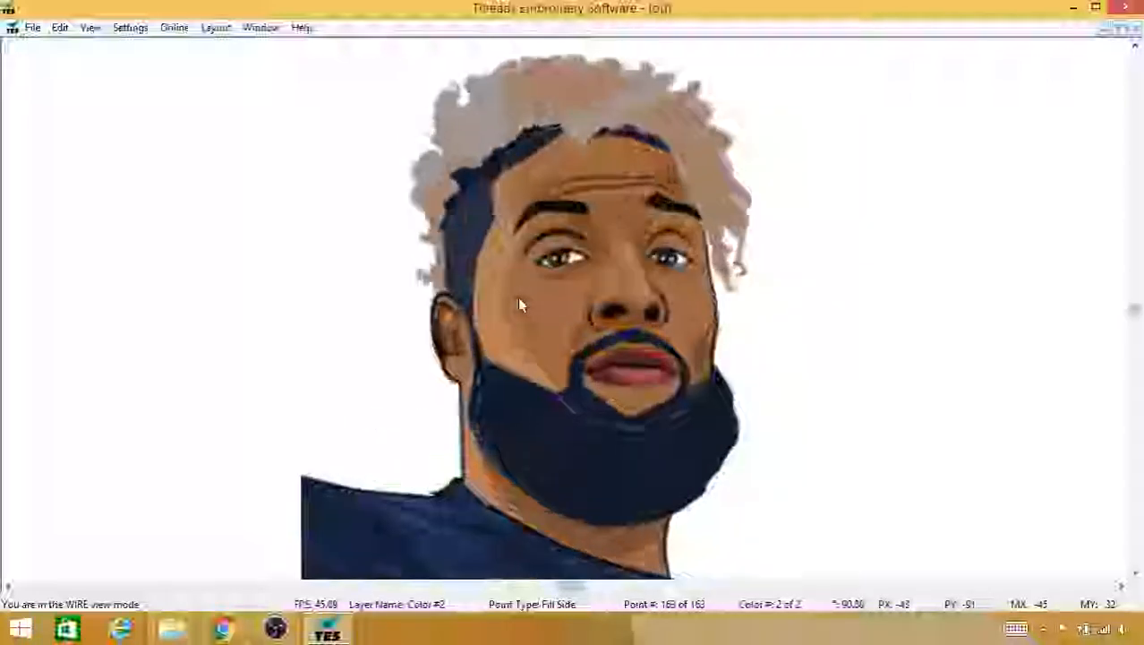
scroll(519, 305, "up", 3)
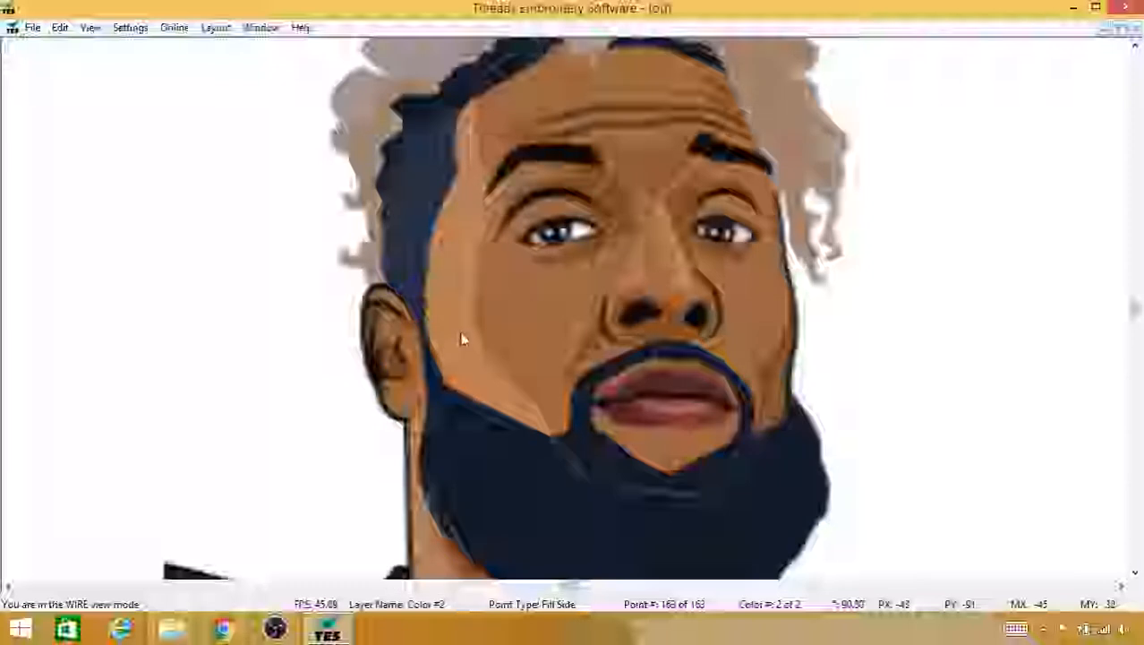
right_click(460, 394)
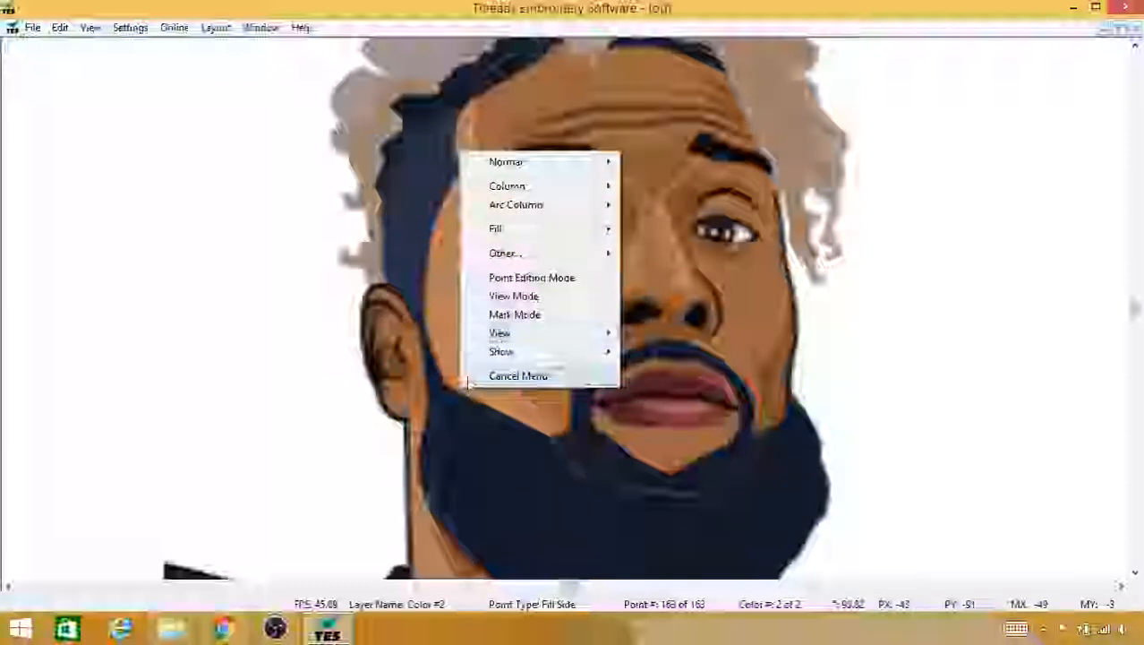
mouse_move(520, 163)
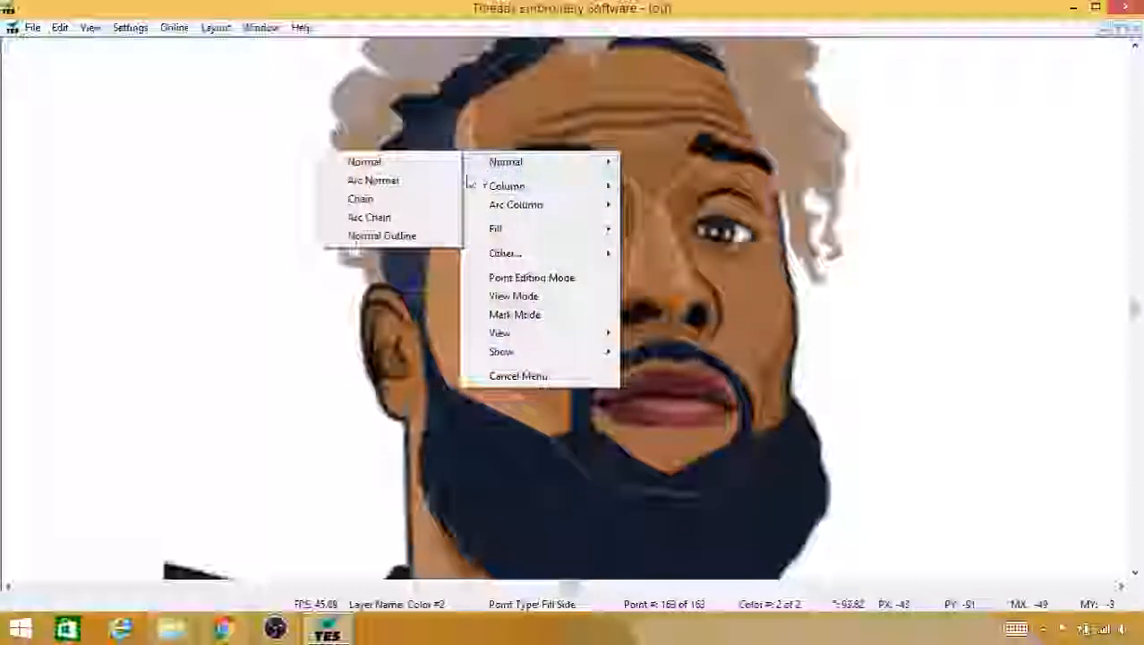
left_click(416, 164)
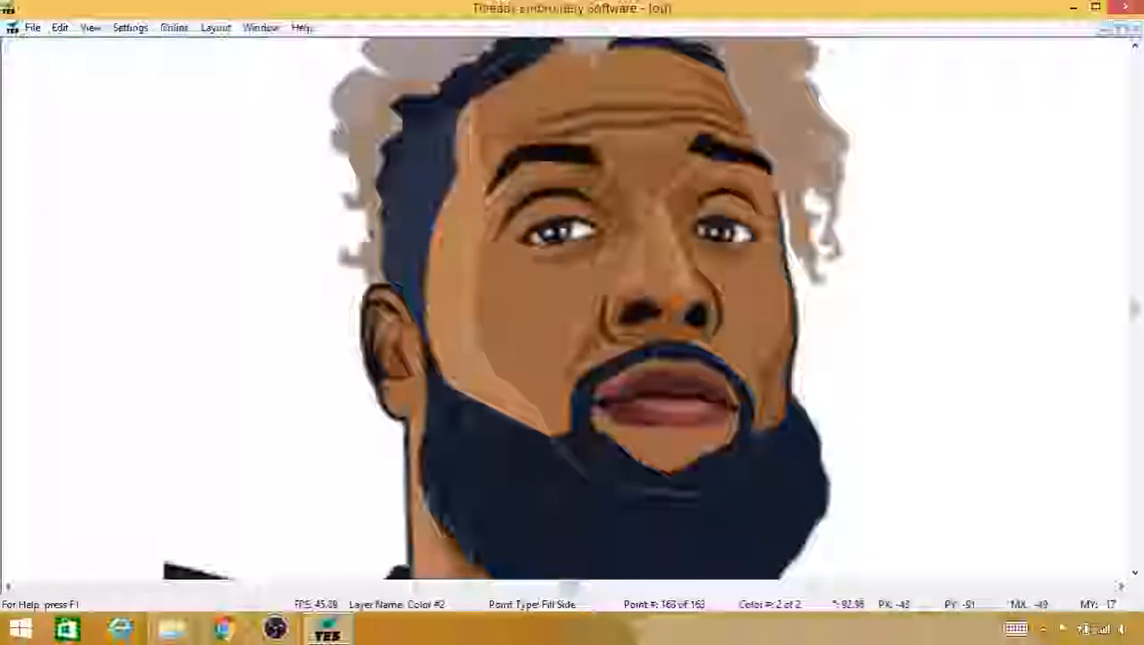
left_click(466, 414)
left_click(474, 416)
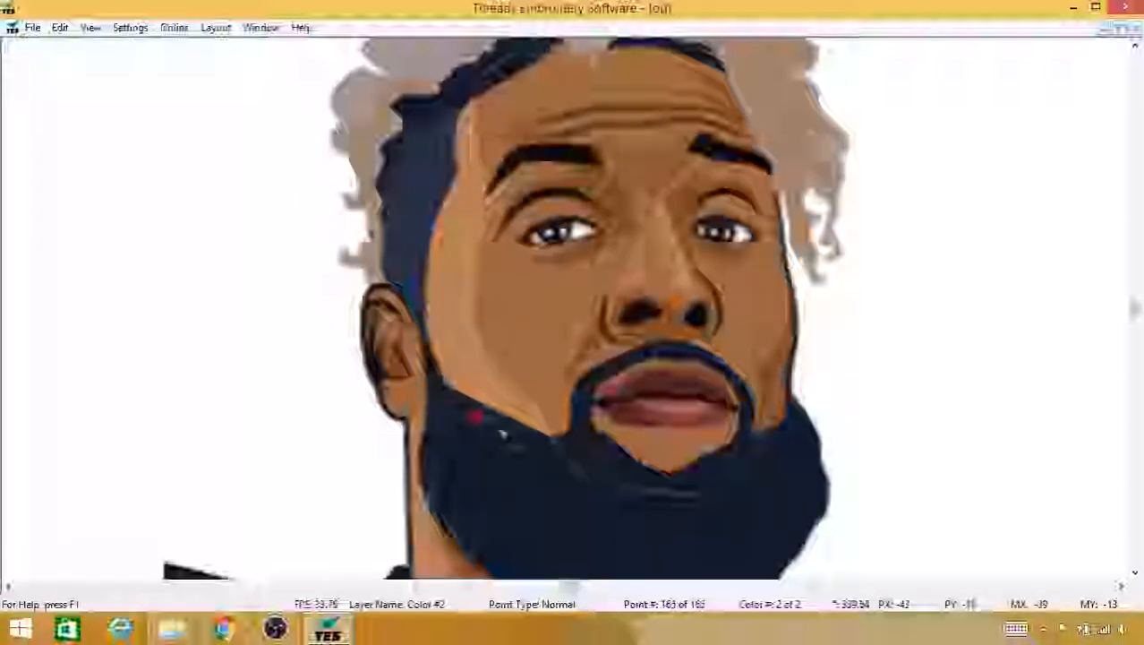
left_click(507, 436)
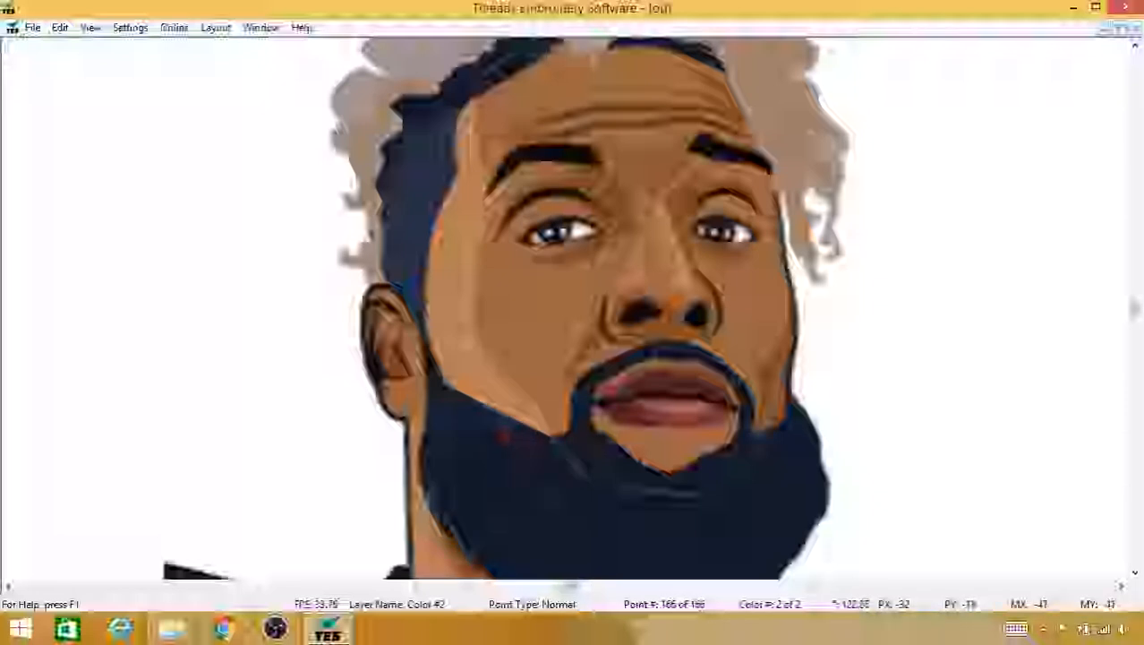
Step: Start a Fill for the cheek highlight, tracing its inner edge from the beard beside the mouth up to eye level
right_click(520, 442)
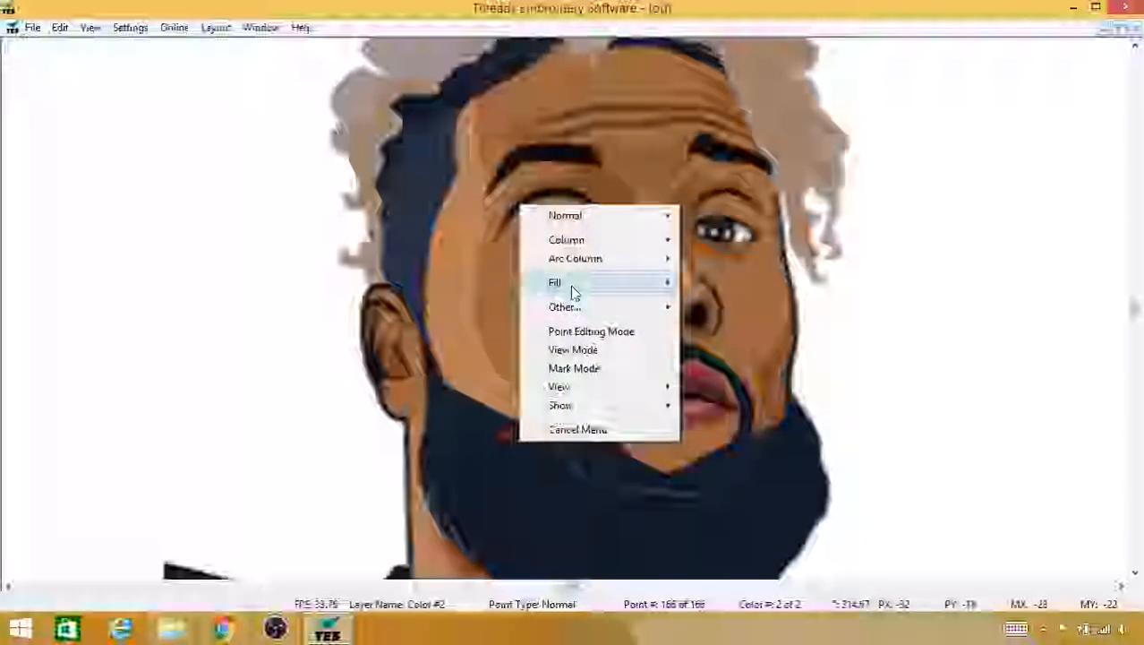
mouse_move(570, 286)
left_click(483, 284)
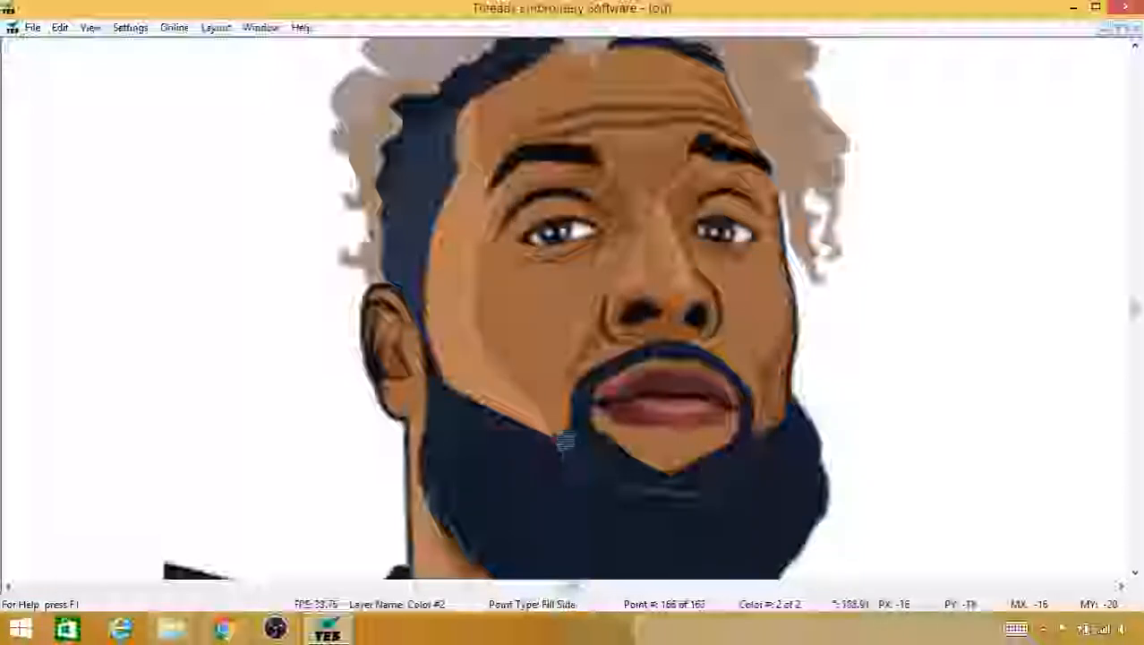
left_click(536, 423)
left_click(552, 431)
left_click(531, 401)
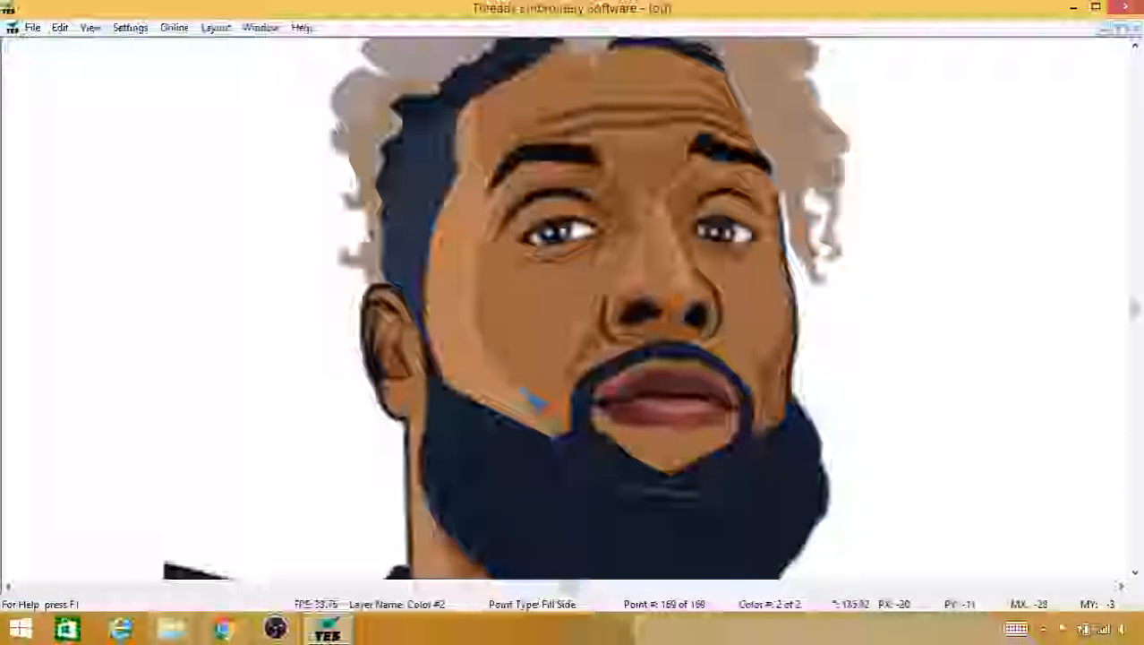
left_click(488, 361)
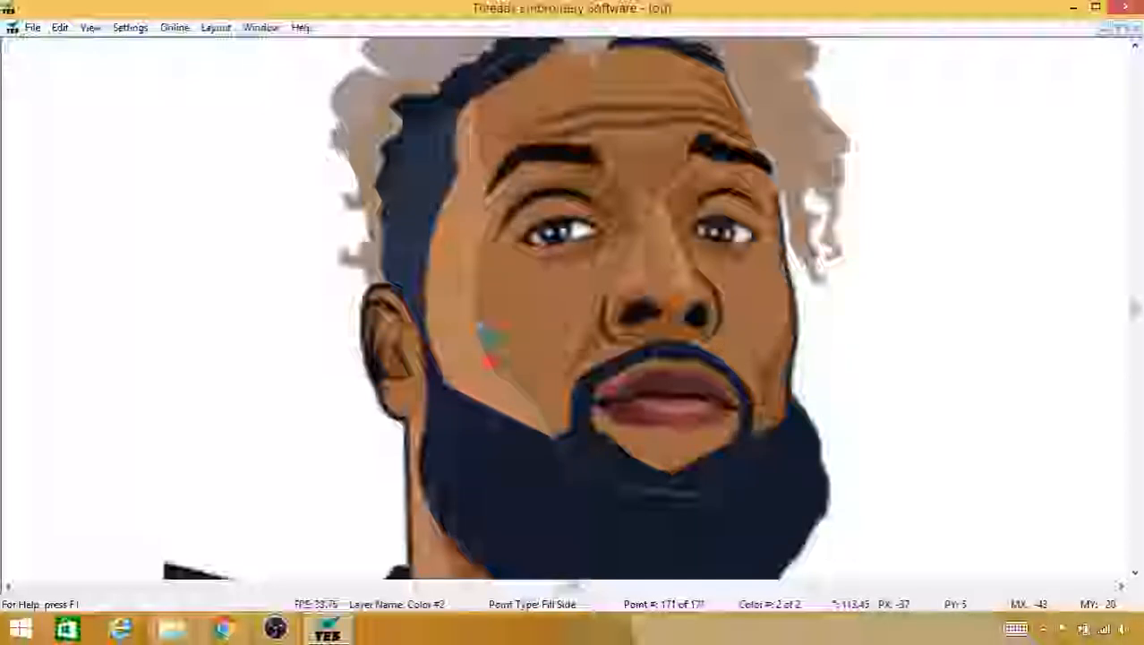
left_click(474, 315)
left_click(472, 284)
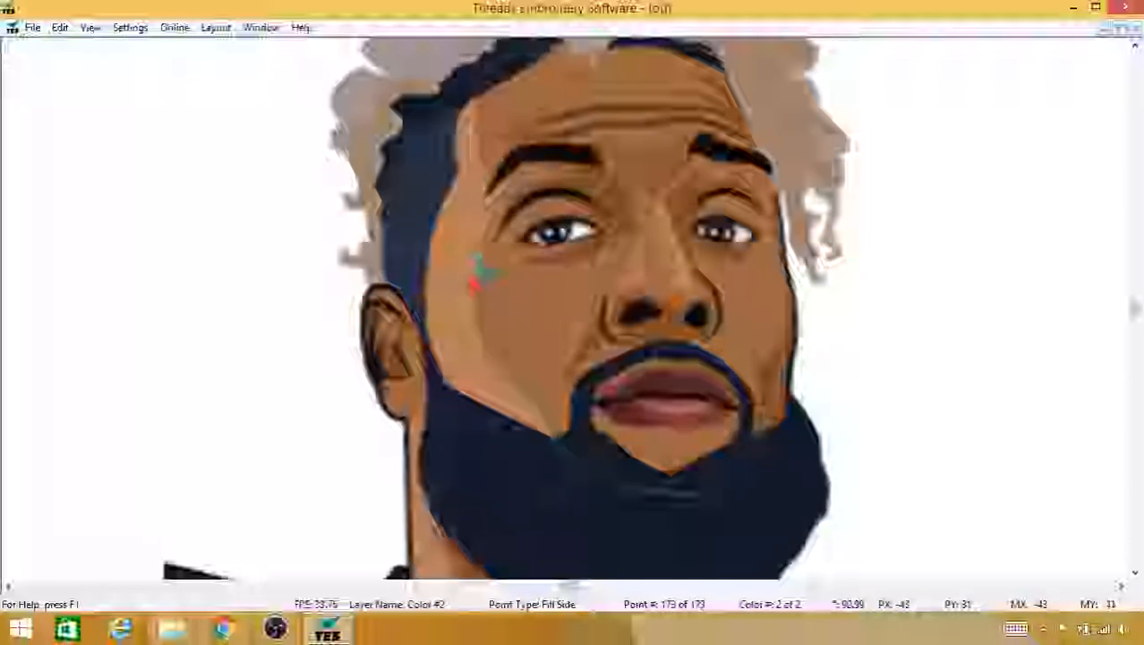
Step: Continue the highlight's Fill outline past the eye and the eyebrow's outer end, up the temple to the hairline
left_click(500, 224)
left_click(492, 197)
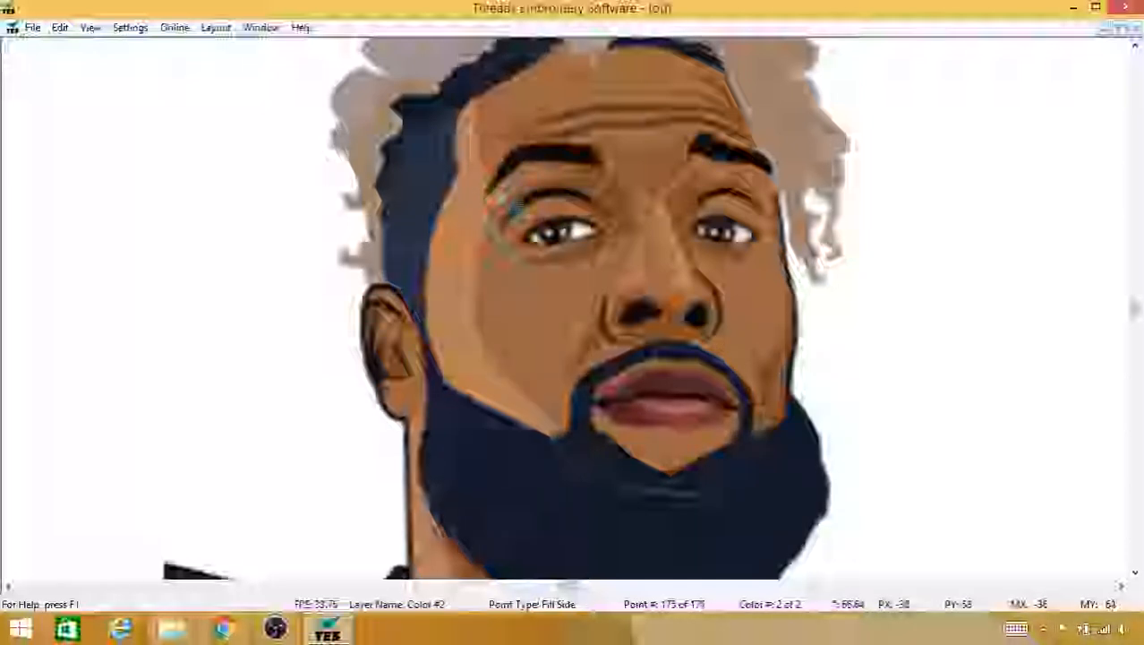
left_click(508, 188)
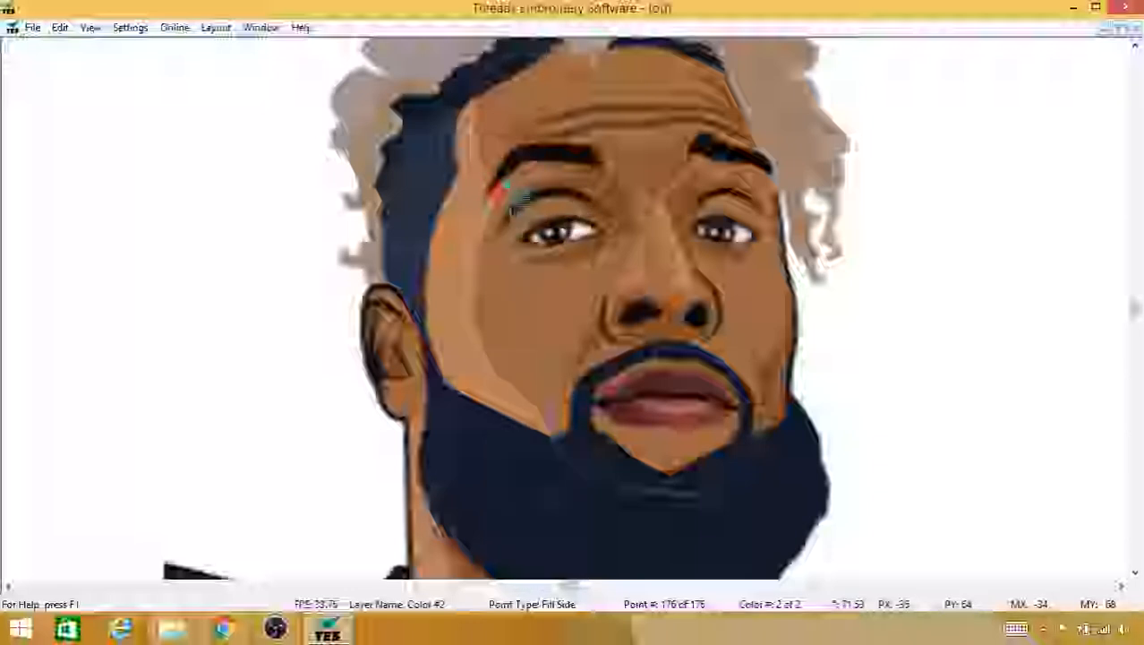
left_click(499, 184)
left_click(490, 178)
left_click(488, 169)
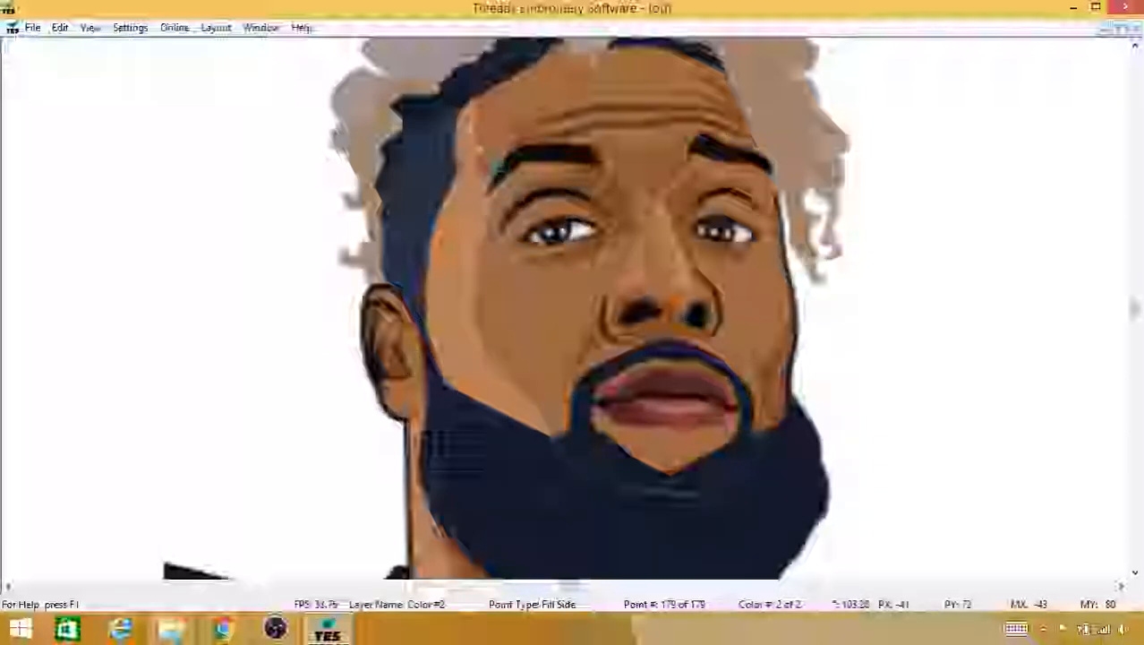
left_click(482, 133)
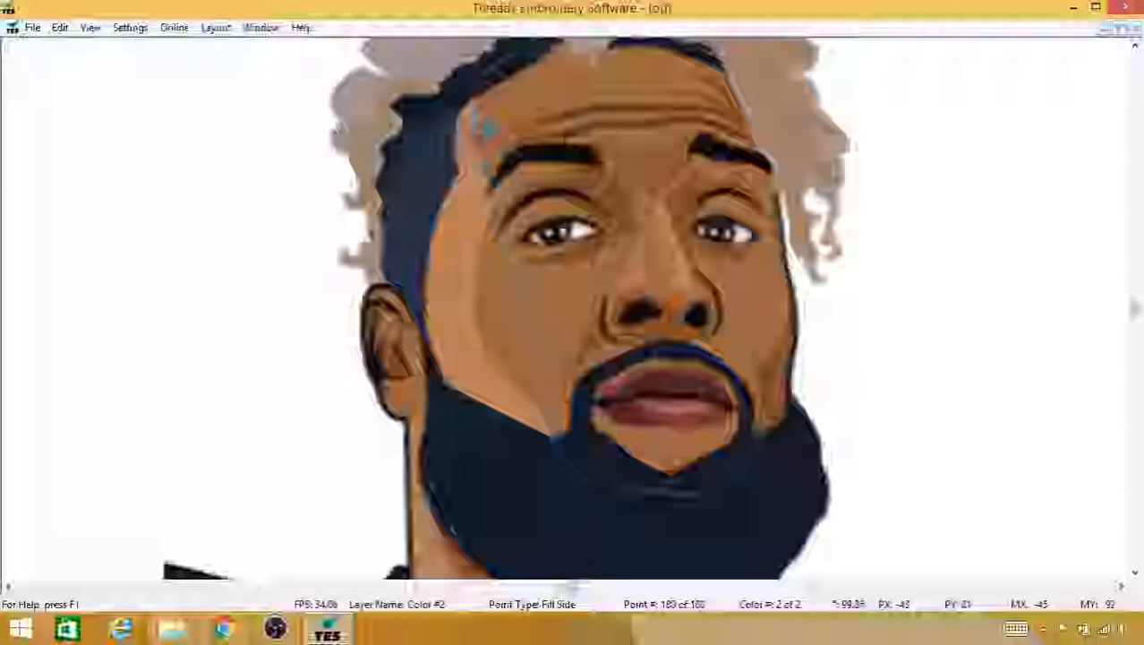
left_click(481, 98)
left_click(475, 91)
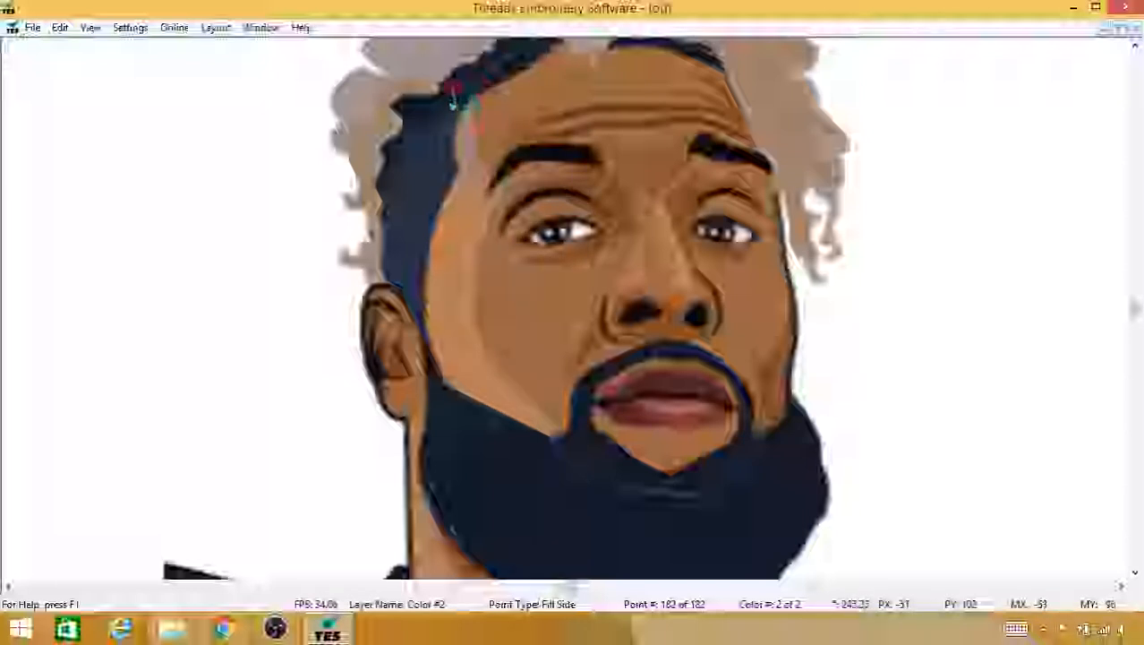
Step: Trace the highlight's outer Fill edge from the hairline corner down the dark side hair to the top of the ear
left_click(449, 112)
left_click(443, 130)
left_click(438, 145)
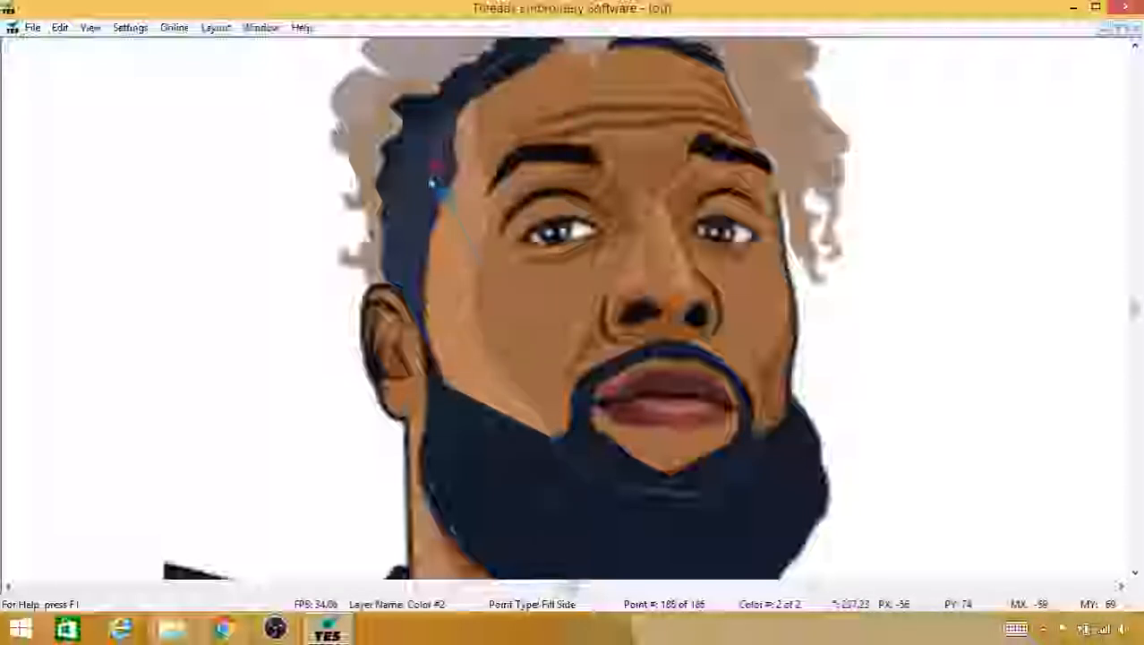
left_click(430, 190)
left_click(424, 215)
left_click(423, 234)
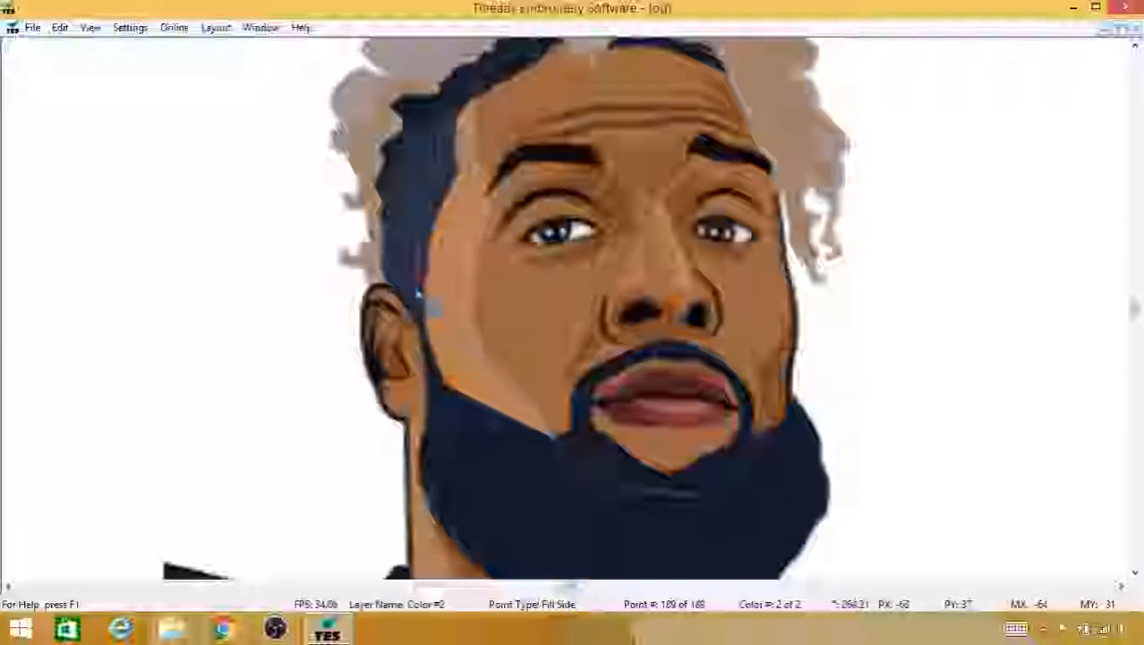
left_click(421, 264)
left_click(417, 297)
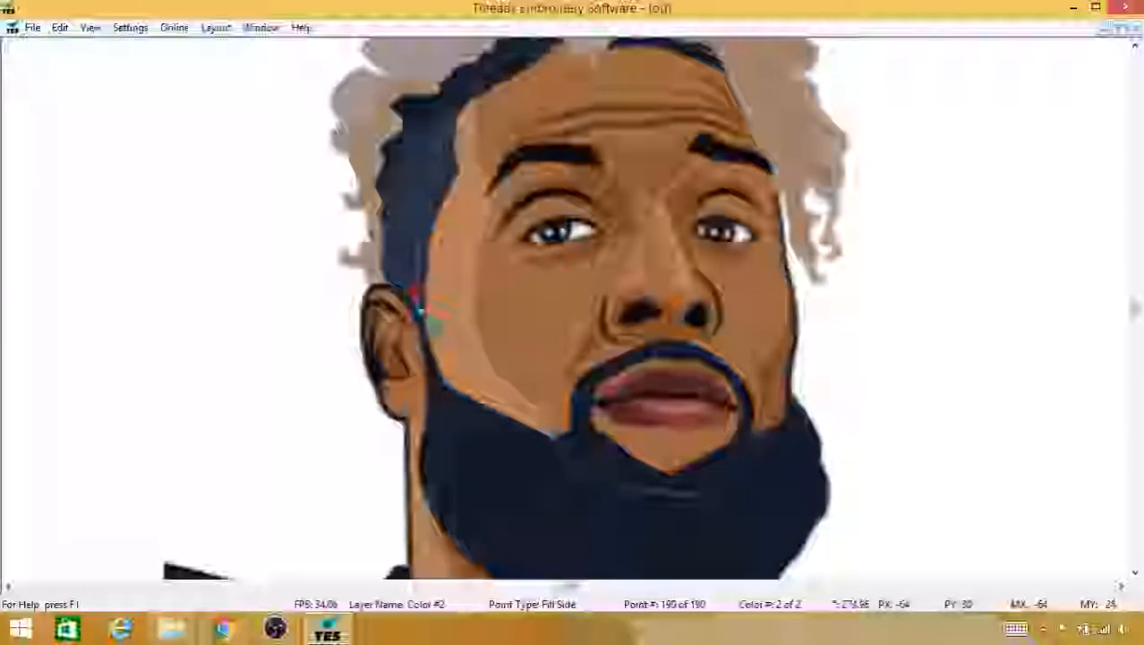
Step: Complete the highlight's Fill outline down past the ear and just inside the beard's upper edge, back to its start
left_click(422, 327)
left_click(428, 362)
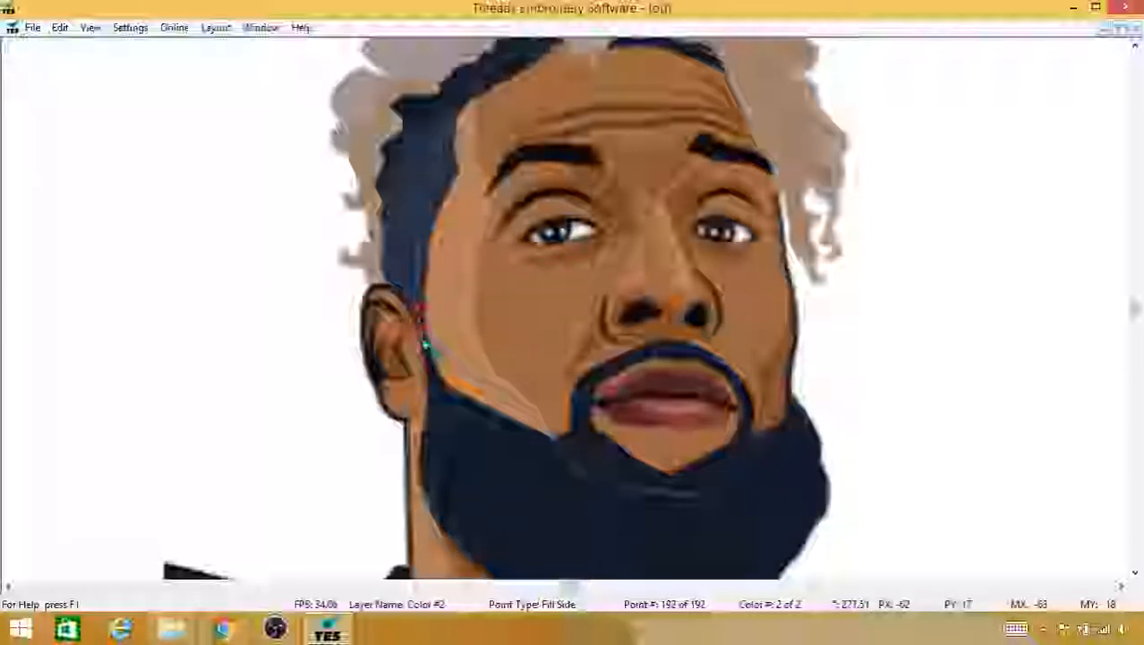
left_click(440, 394)
left_click(454, 408)
left_click(473, 423)
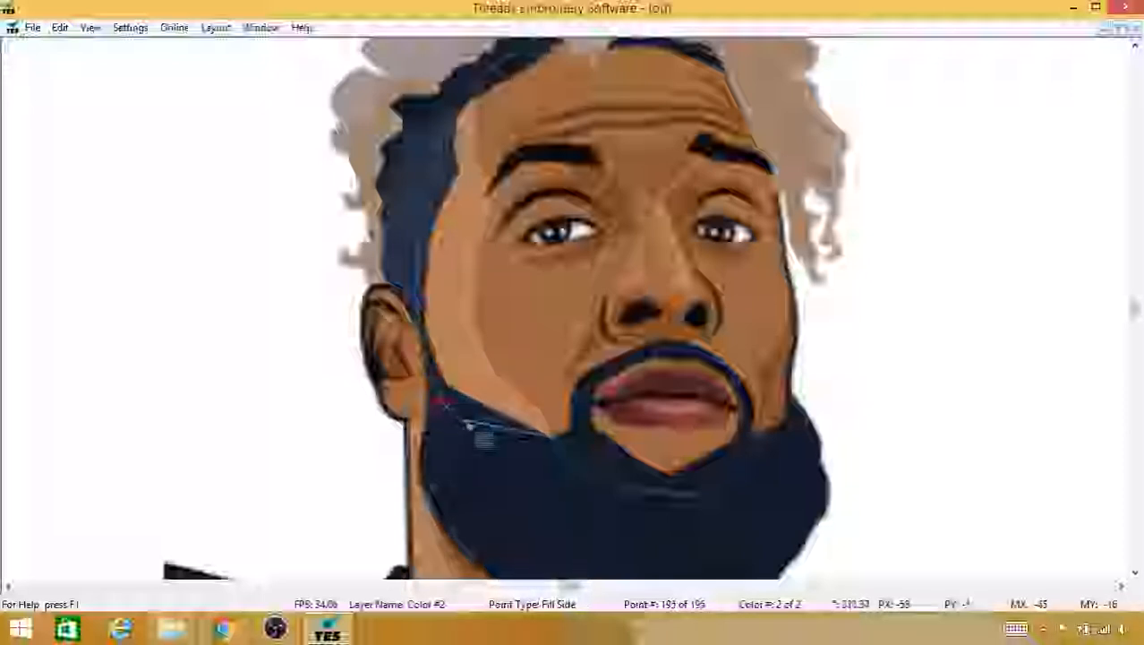
left_click(495, 437)
left_click(518, 448)
left_click(535, 452)
left_click(553, 456)
left_click(554, 449)
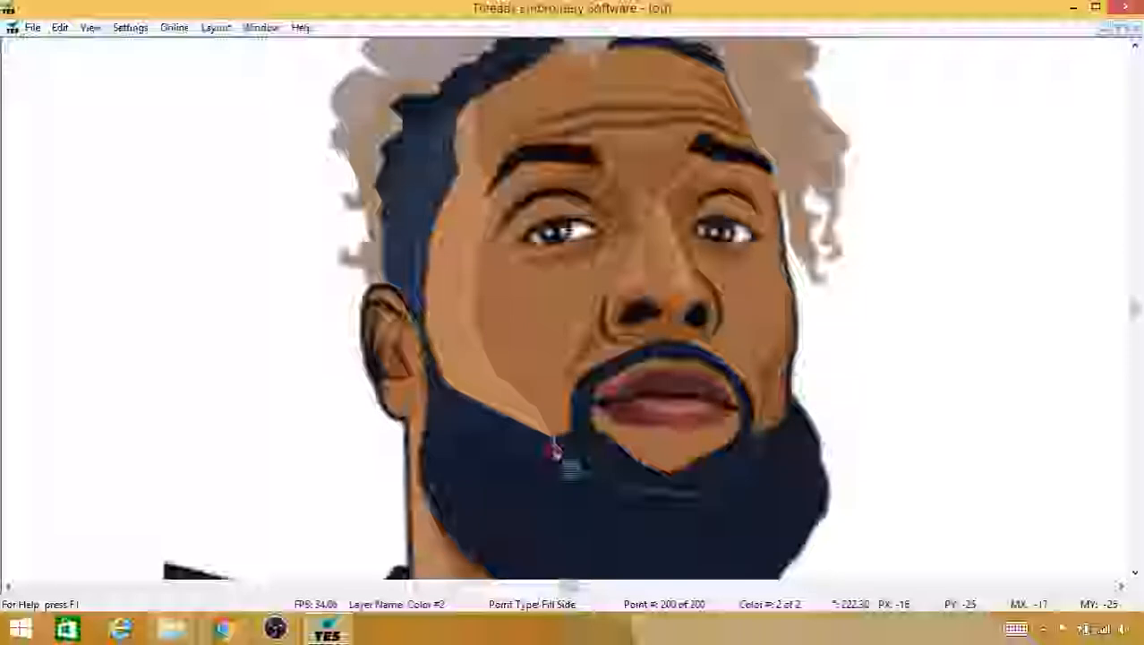
Step: Preview the whole design as stitches without the portrait image, and return to the wire view with the image shown
scroll(555, 458, "down", 3)
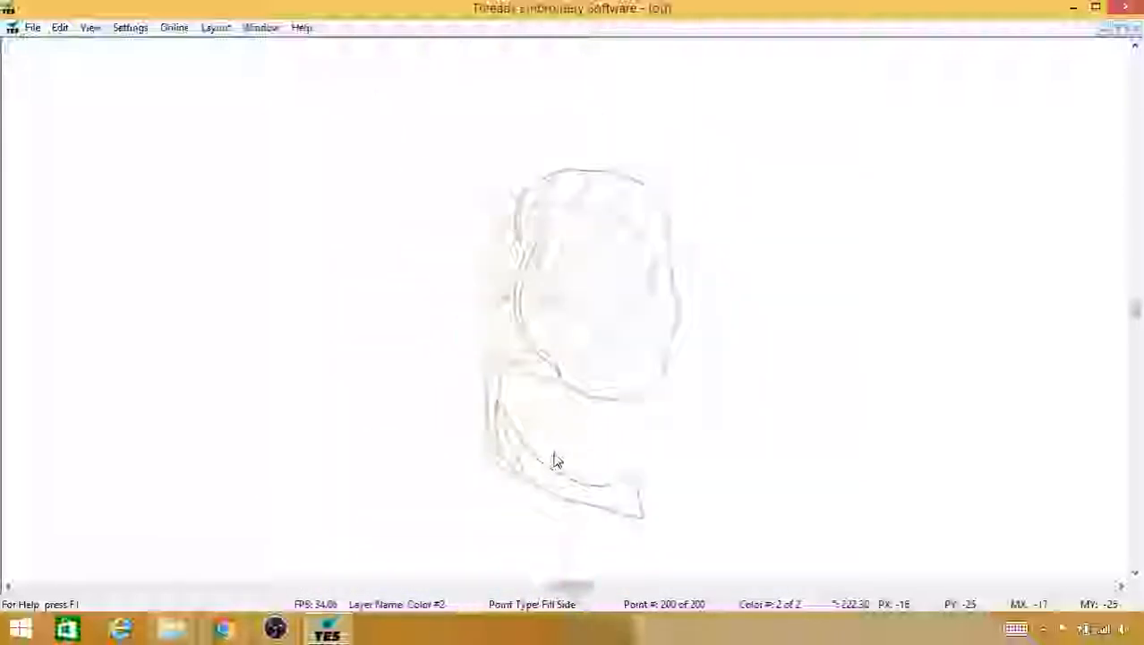
key("s")
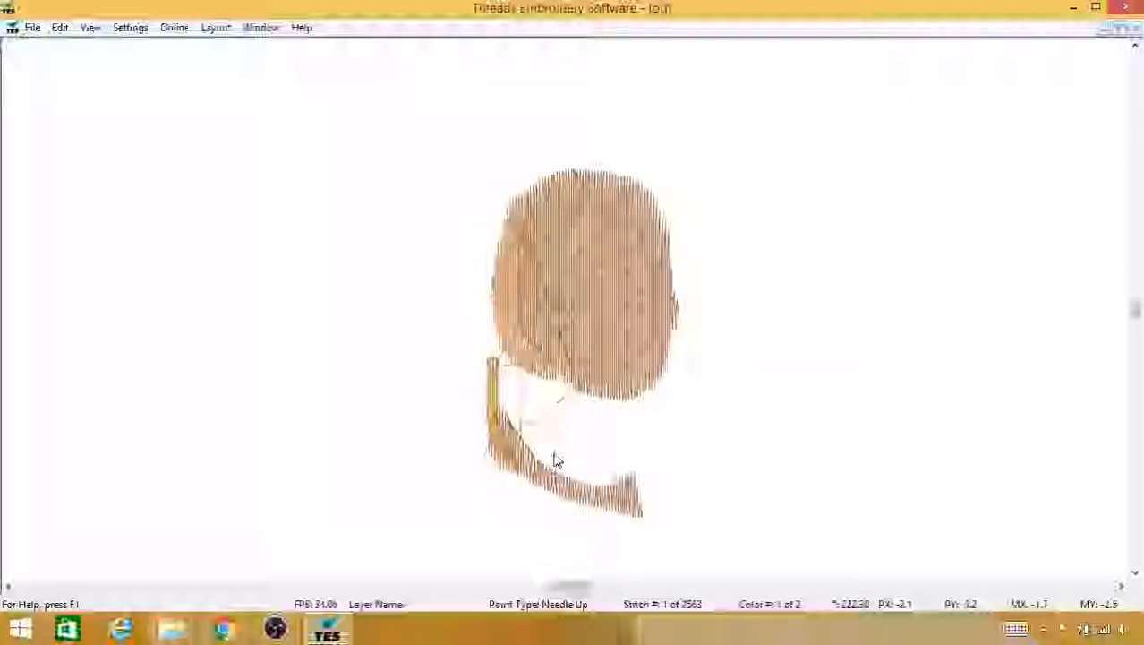
scroll(554, 454, "down", 5)
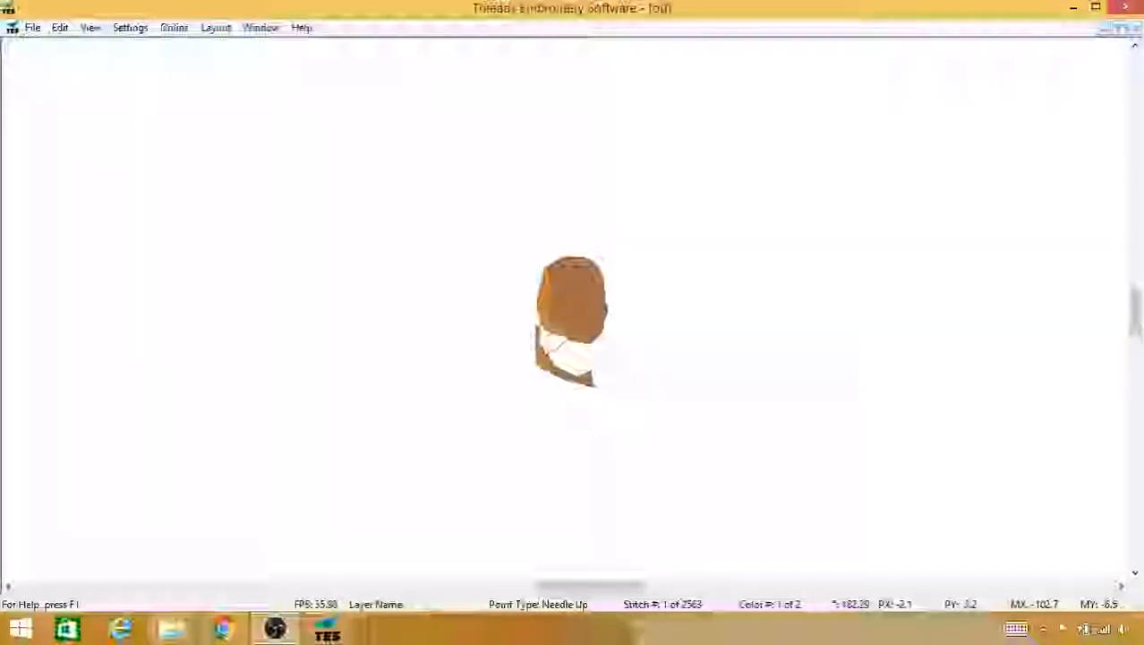
left_click(598, 358)
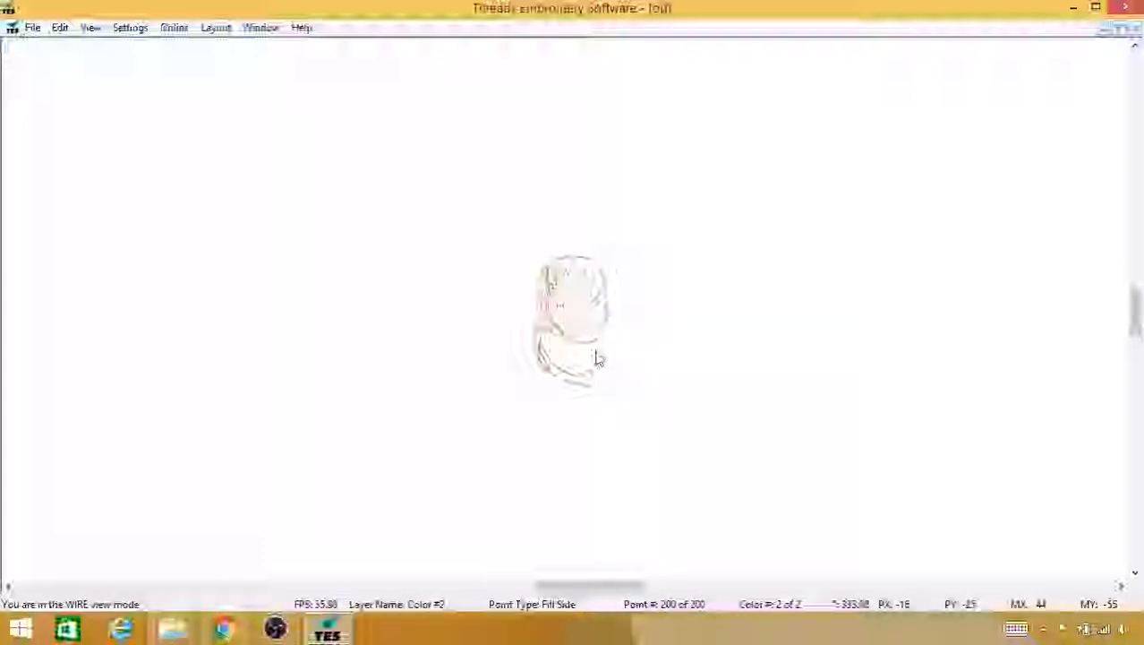
scroll(598, 358, "up", 5)
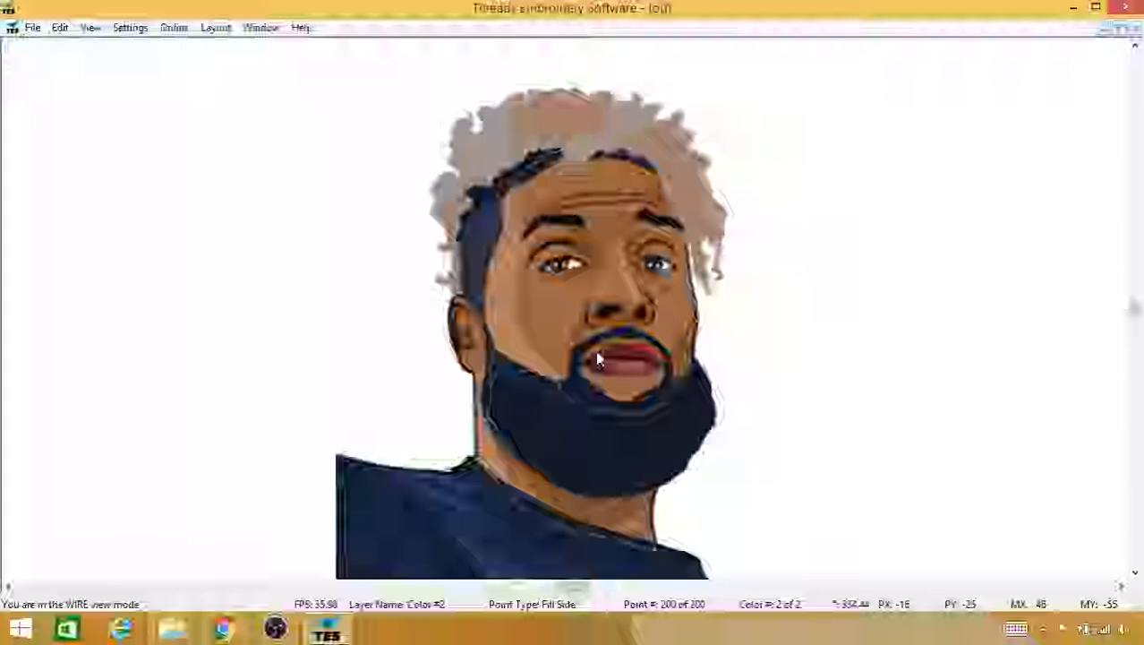
Step: Turn on the filled display of the shapes and hide the portrait image
right_click(189, 144)
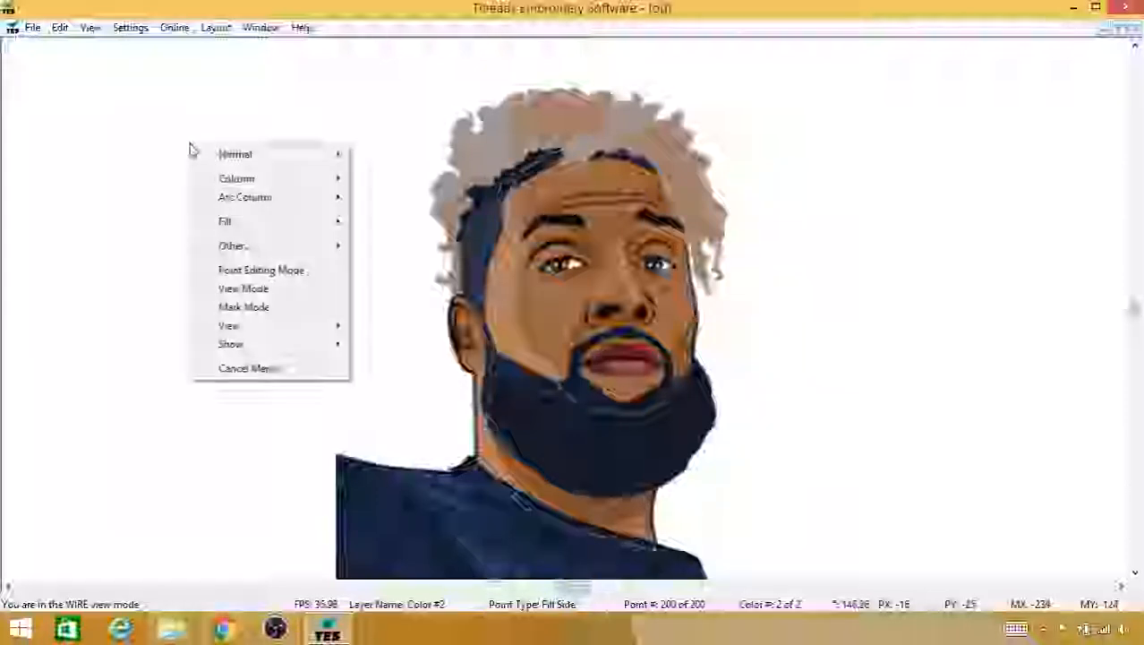
mouse_move(256, 347)
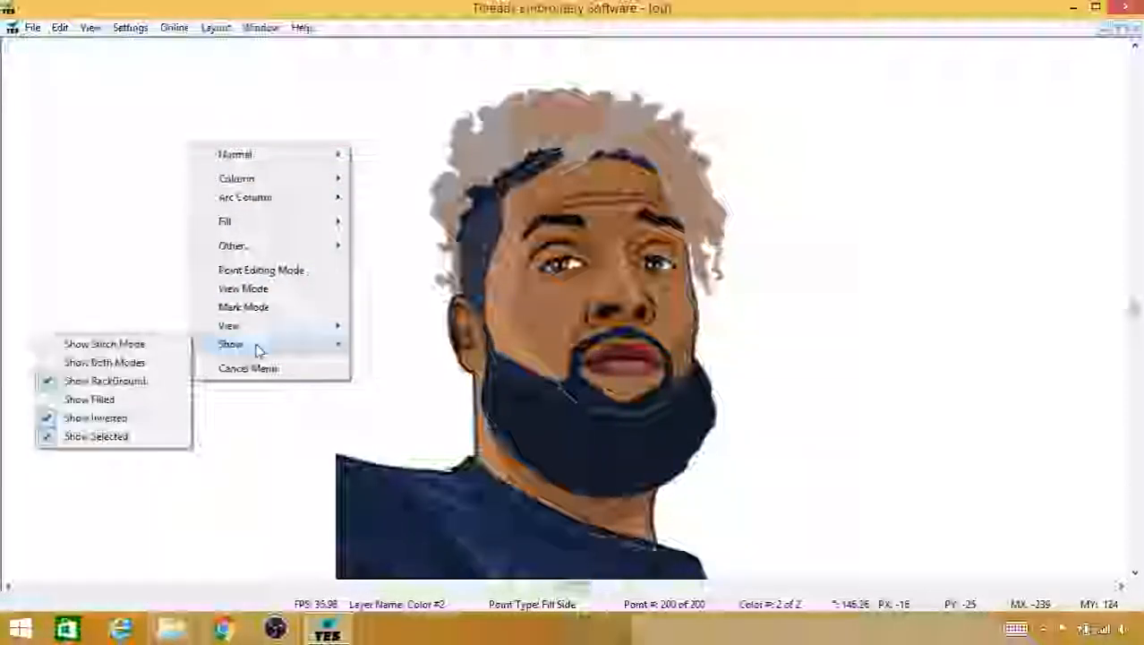
left_click(118, 399)
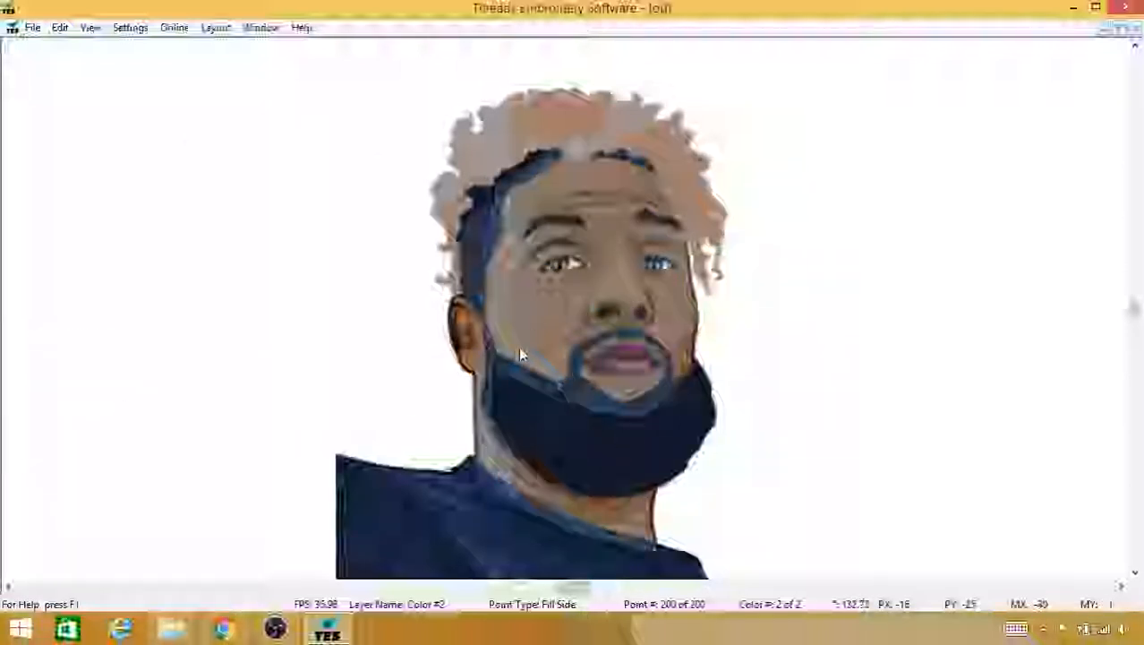
key("i")
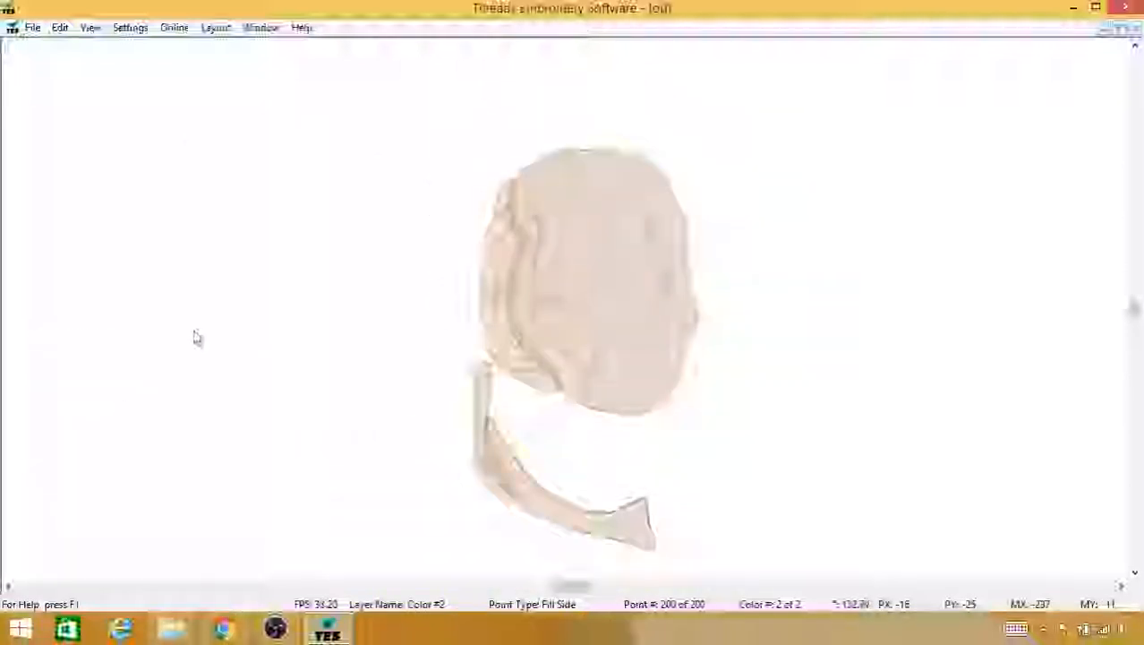
Step: Make the filled shapes display fully opaque using the design panels, and return to the full-screen view
key("Escape")
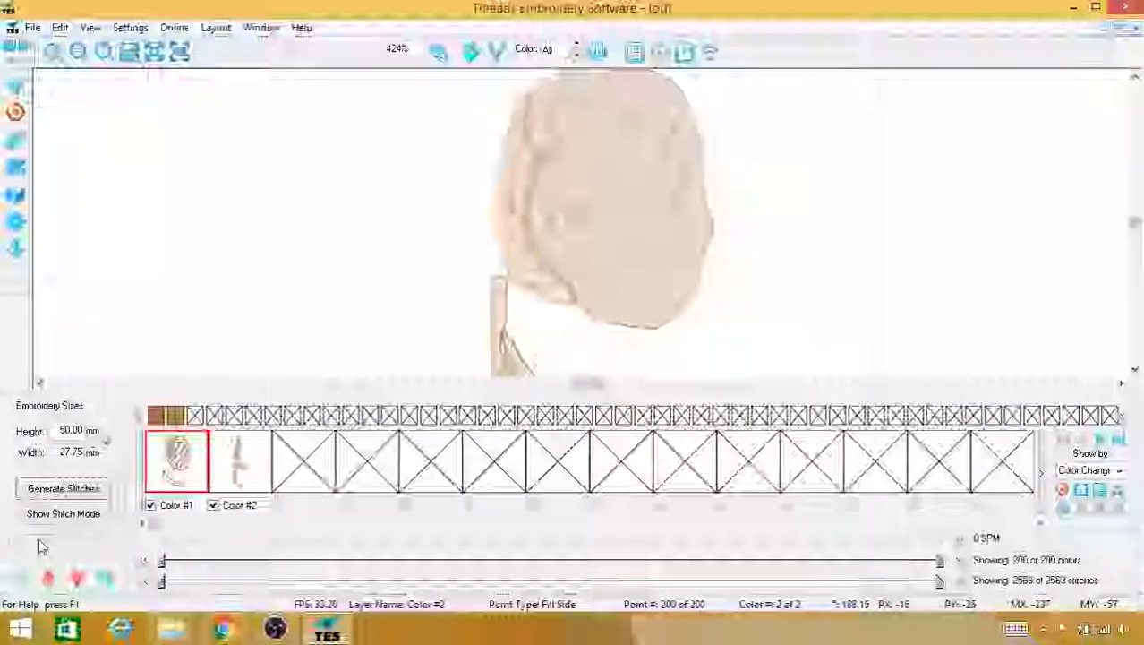
left_click(41, 547)
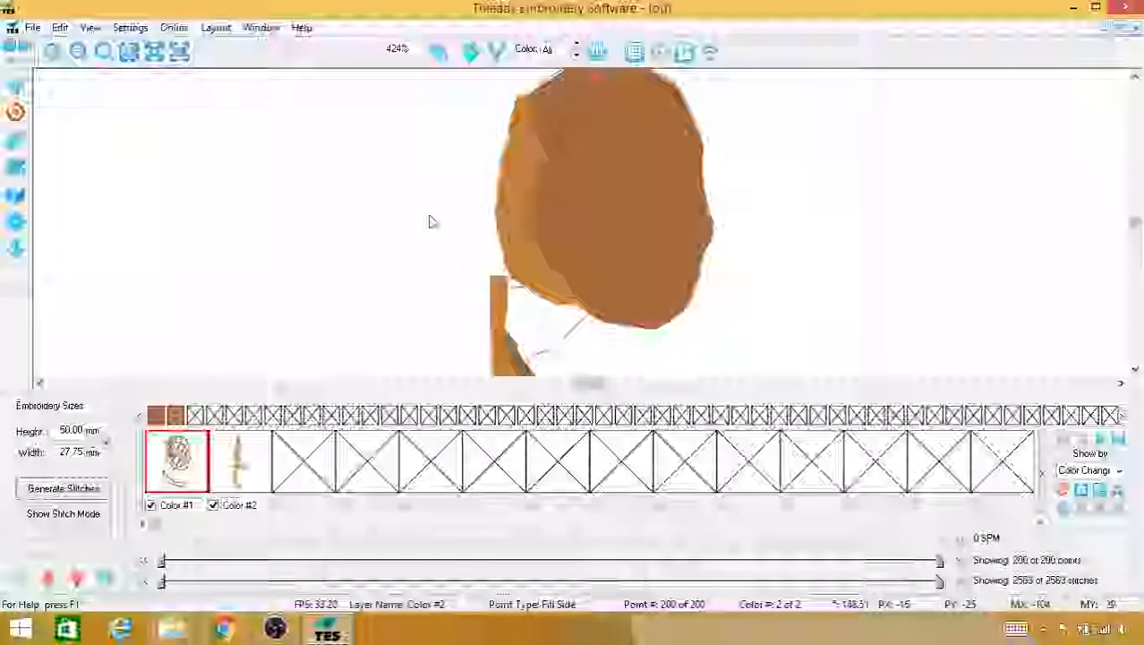
key("F11")
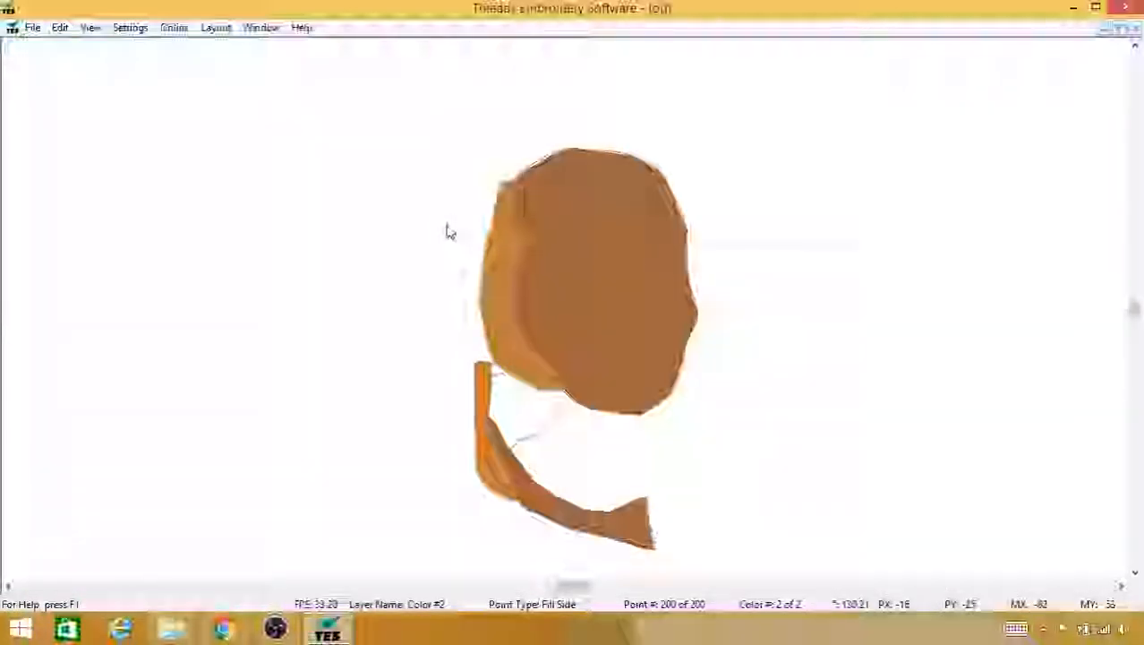
Step: Turn off the filled display and show the portrait image behind the wire outlines again
right_click(404, 224)
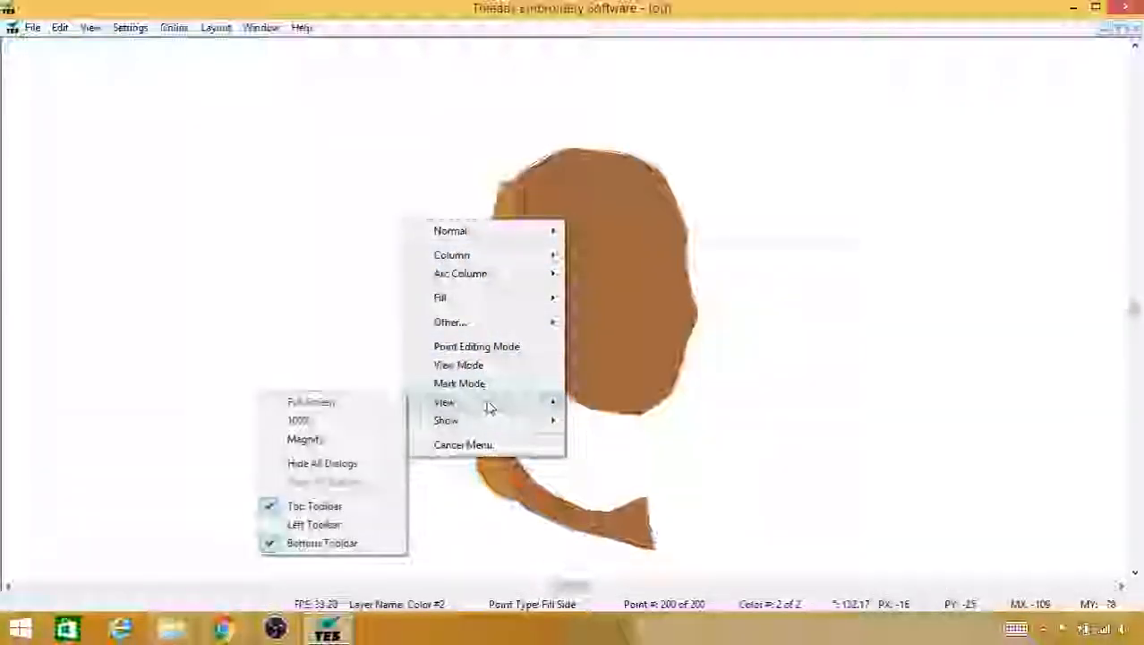
mouse_move(488, 419)
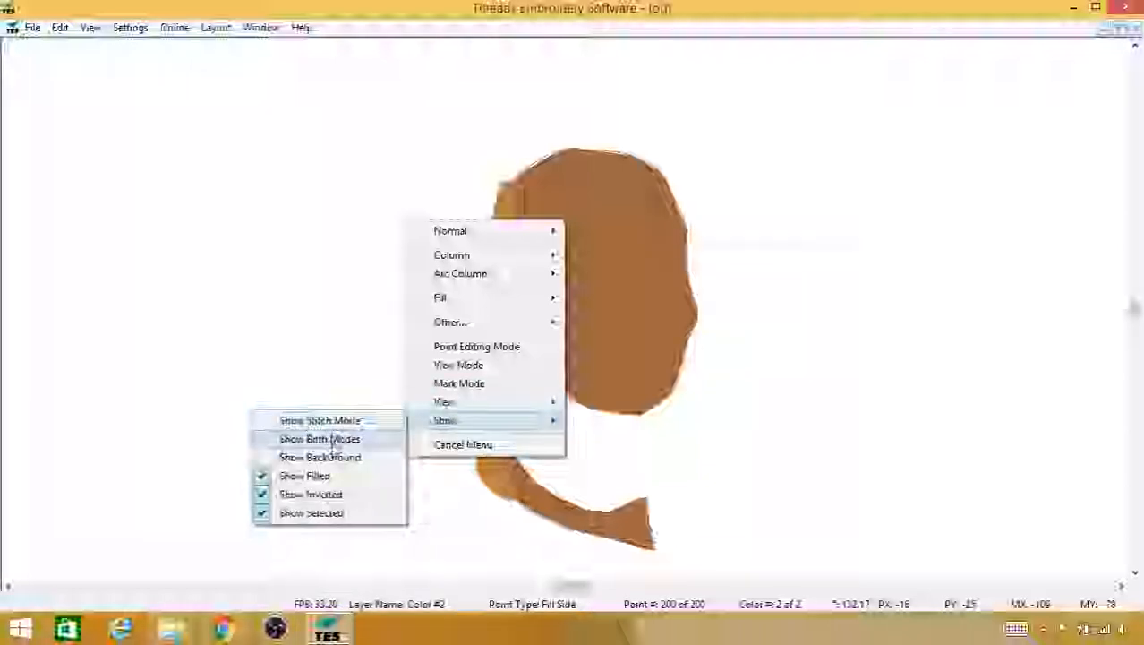
left_click(337, 479)
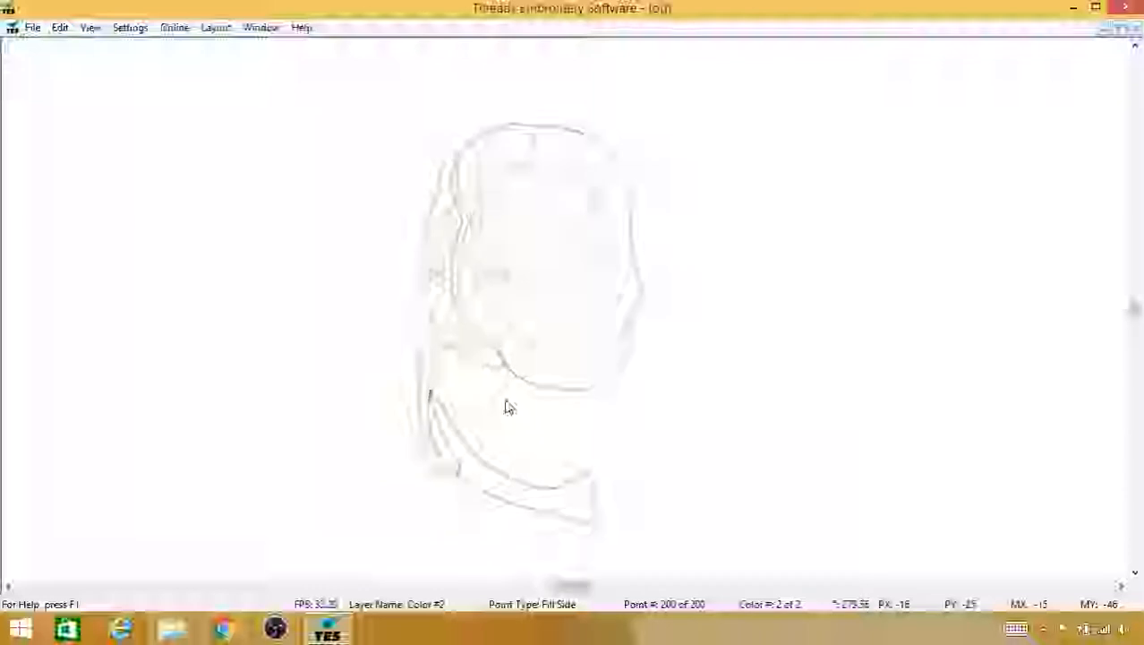
key("b")
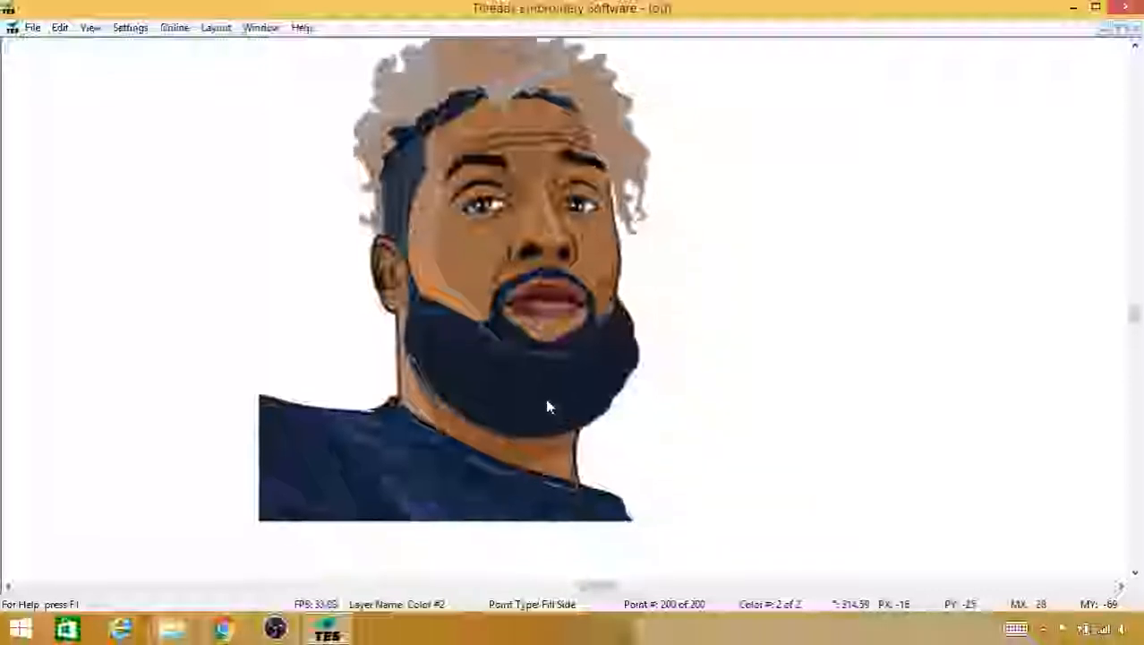
Step: Insert a color change to the dark brown custom color with red 63, green 0 and blue 0
right_click(464, 349)
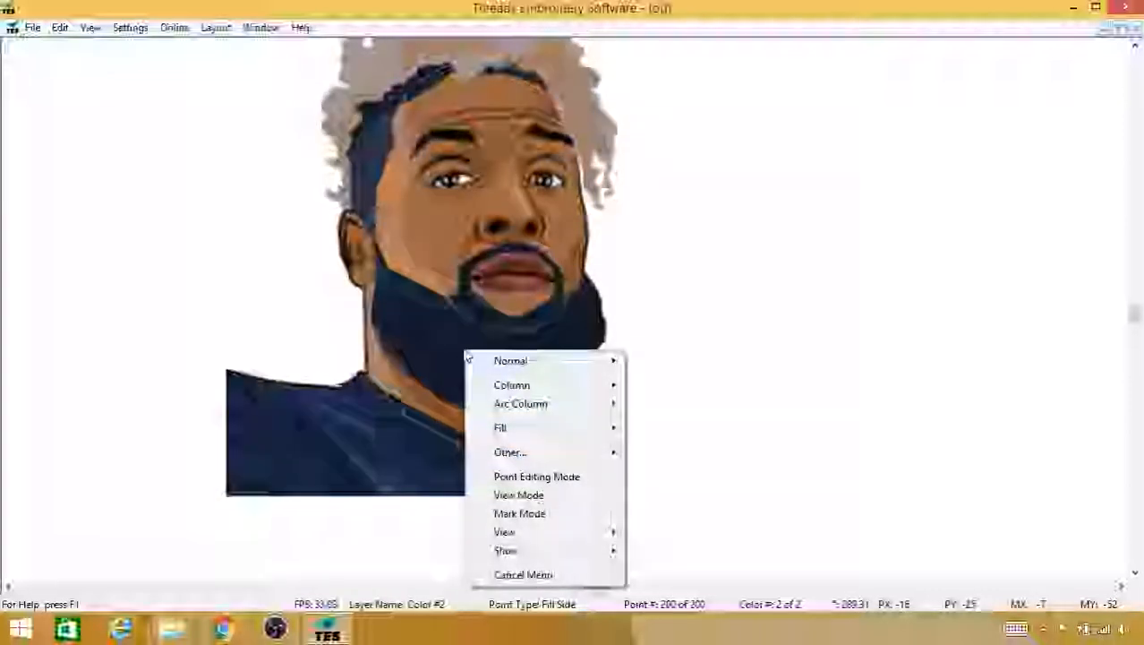
mouse_move(517, 454)
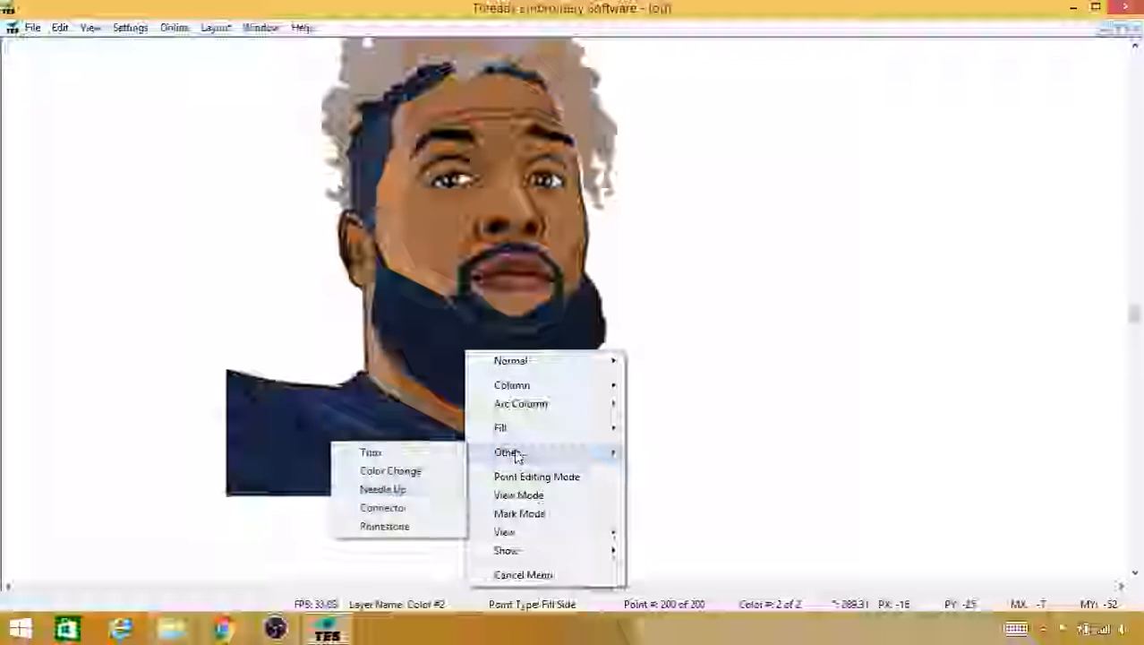
left_click(430, 471)
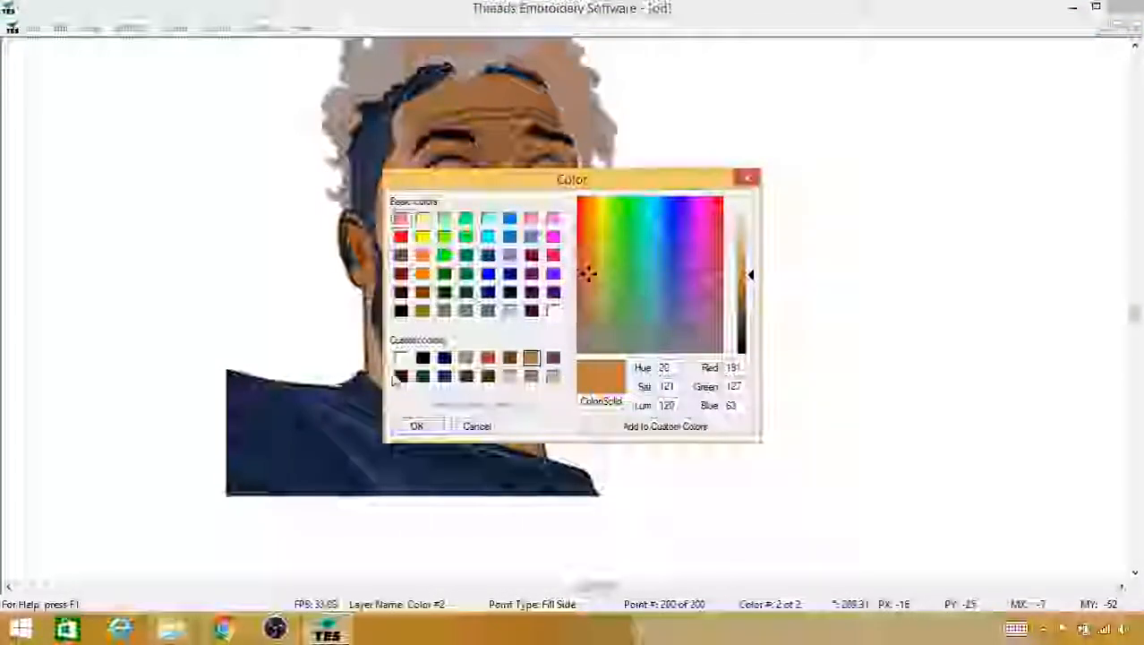
left_click(400, 376)
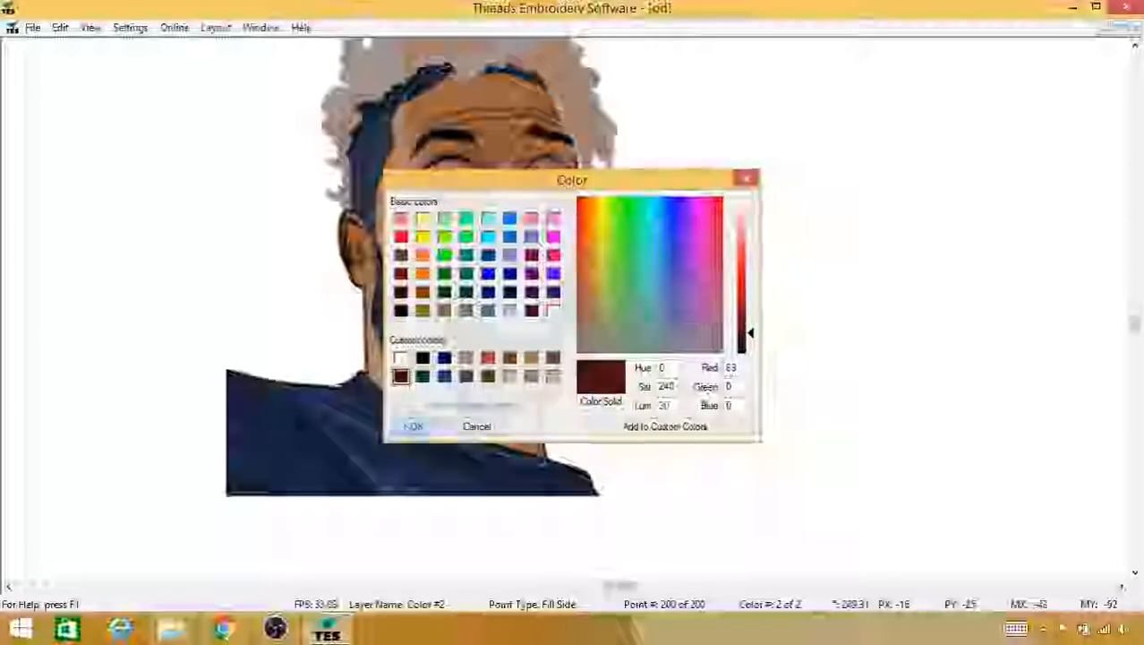
left_click(414, 427)
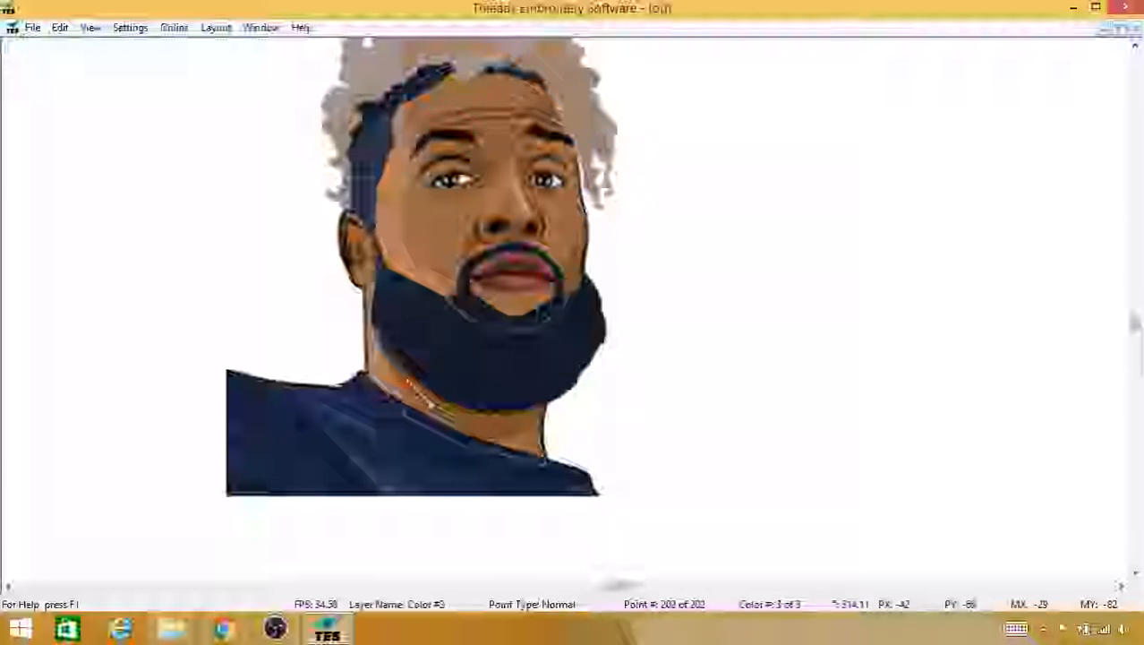
Step: Place the first normal stitch points of the dark brown layer on the neck shadow, between the collar and the beard on the ear side
left_click(406, 391)
left_click(411, 388)
left_click(419, 397)
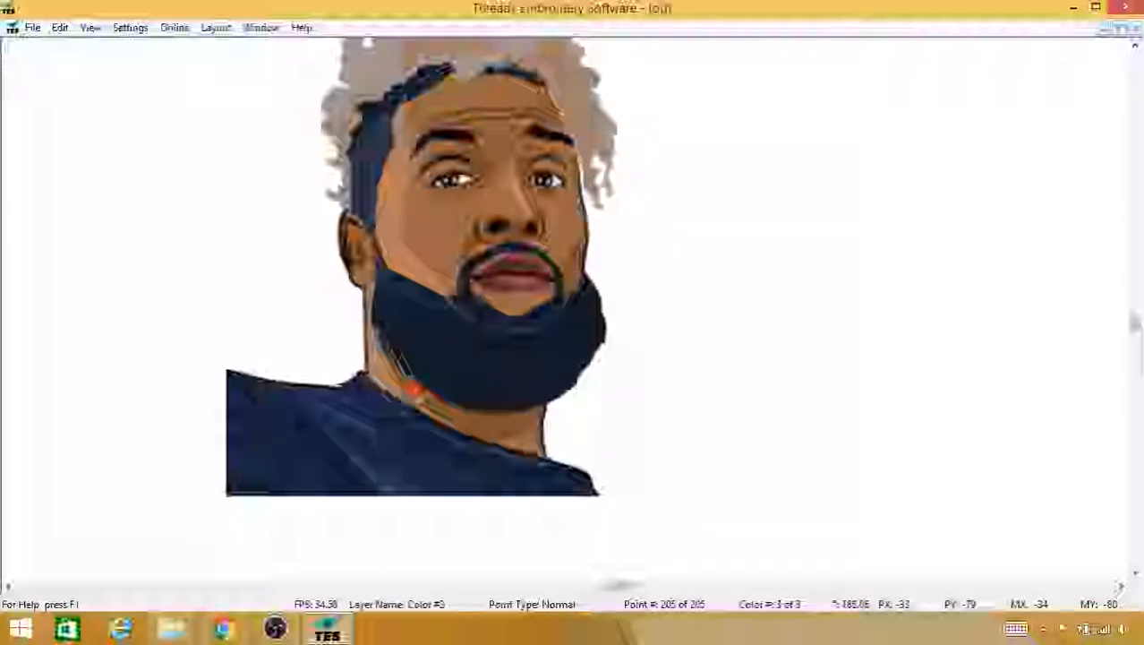
left_click(426, 402)
left_click(431, 409)
left_click(414, 397)
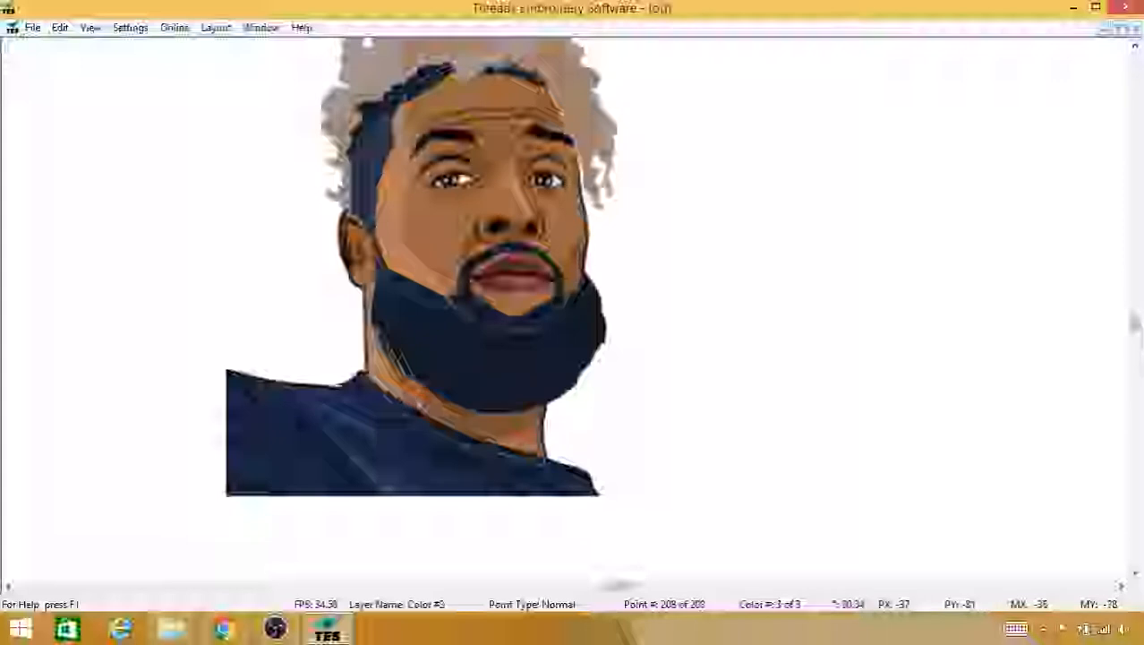
Step: Continue the normal stitches through the neck shadow across to the far edge of the neck
left_click(445, 417)
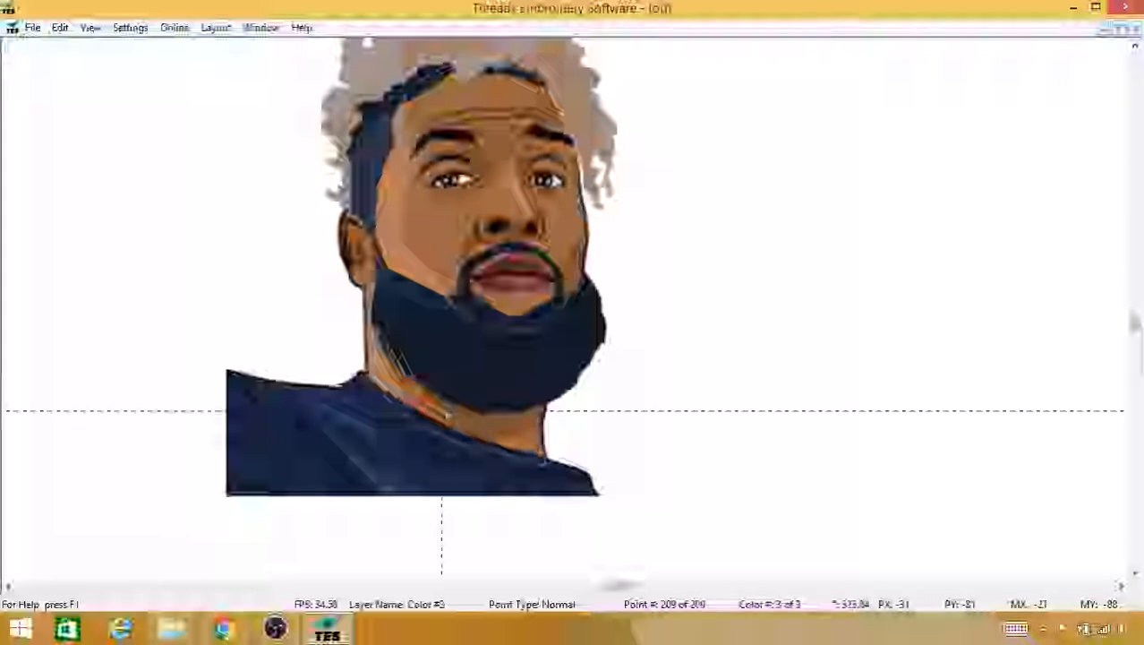
left_click(483, 442)
left_click(508, 432)
left_click(528, 422)
left_click(541, 424)
left_click(554, 426)
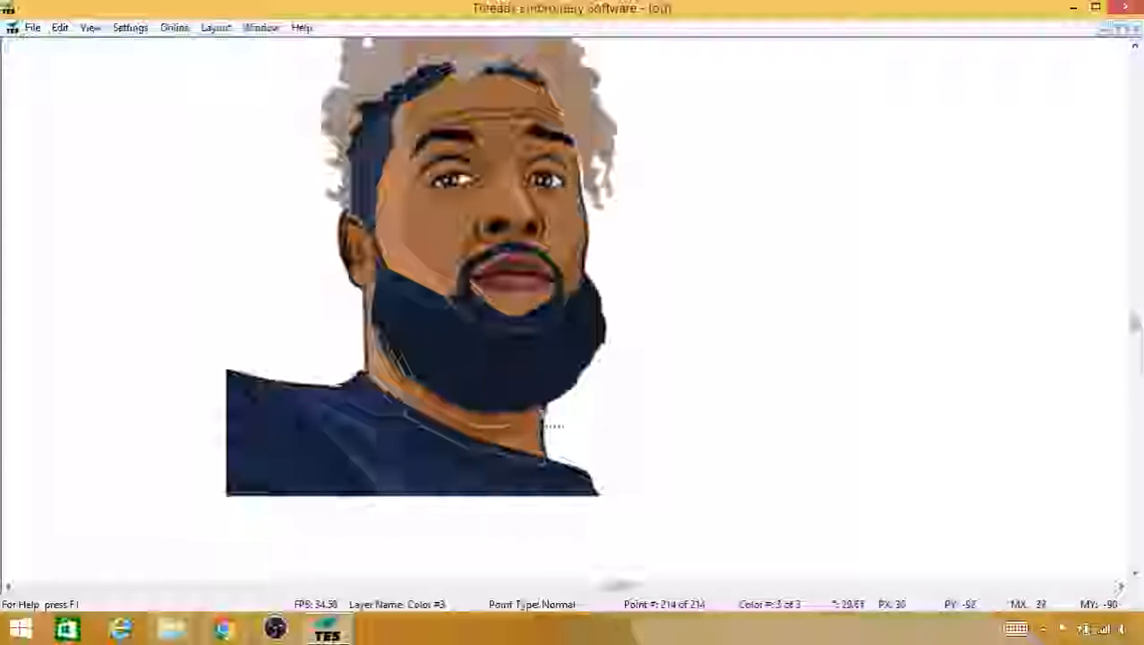
left_click(552, 442)
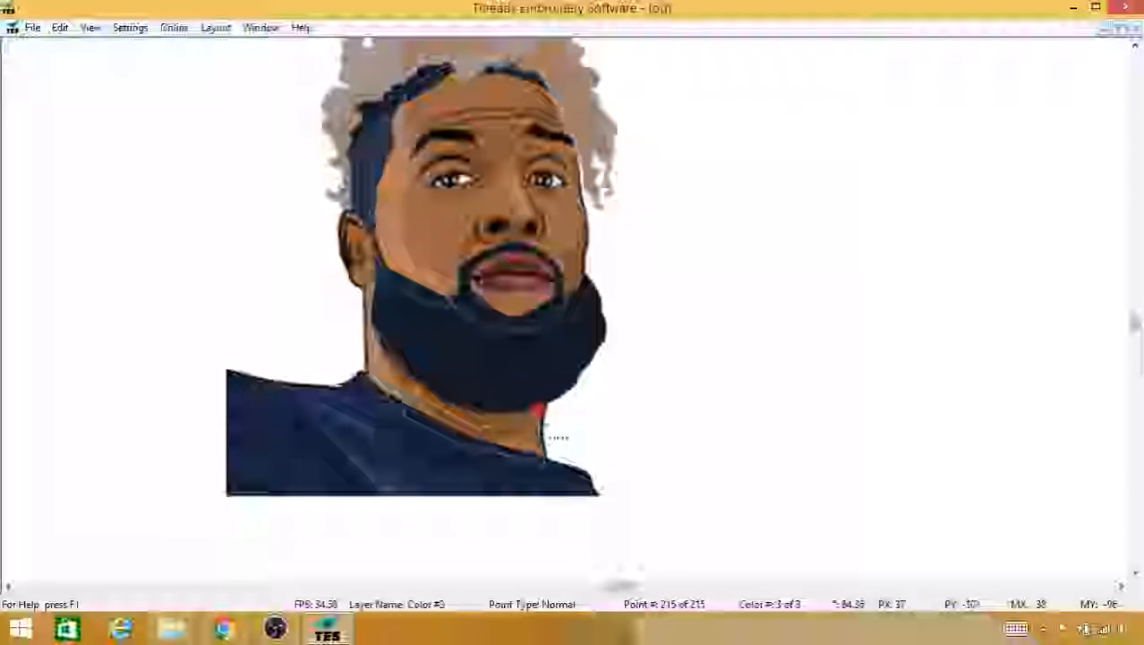
Step: Run the normal stitches back along the lower edge of the beard toward the ear side of the neck
left_click(540, 410)
left_click(528, 403)
left_click(516, 397)
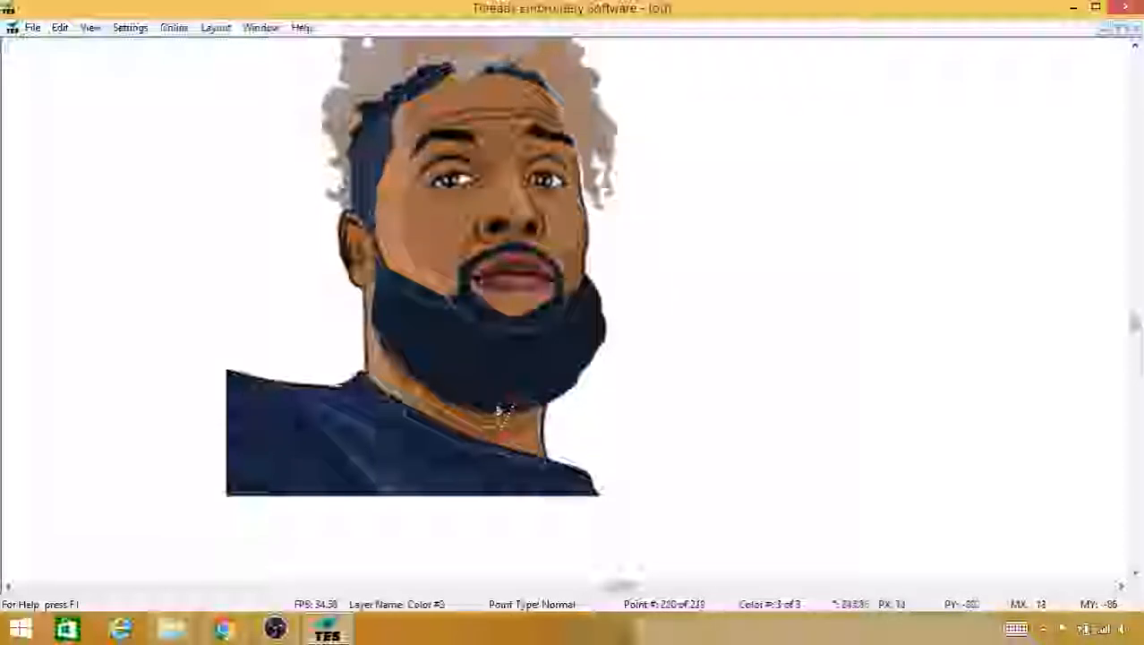
left_click(488, 408)
left_click(472, 405)
left_click(455, 400)
left_click(436, 394)
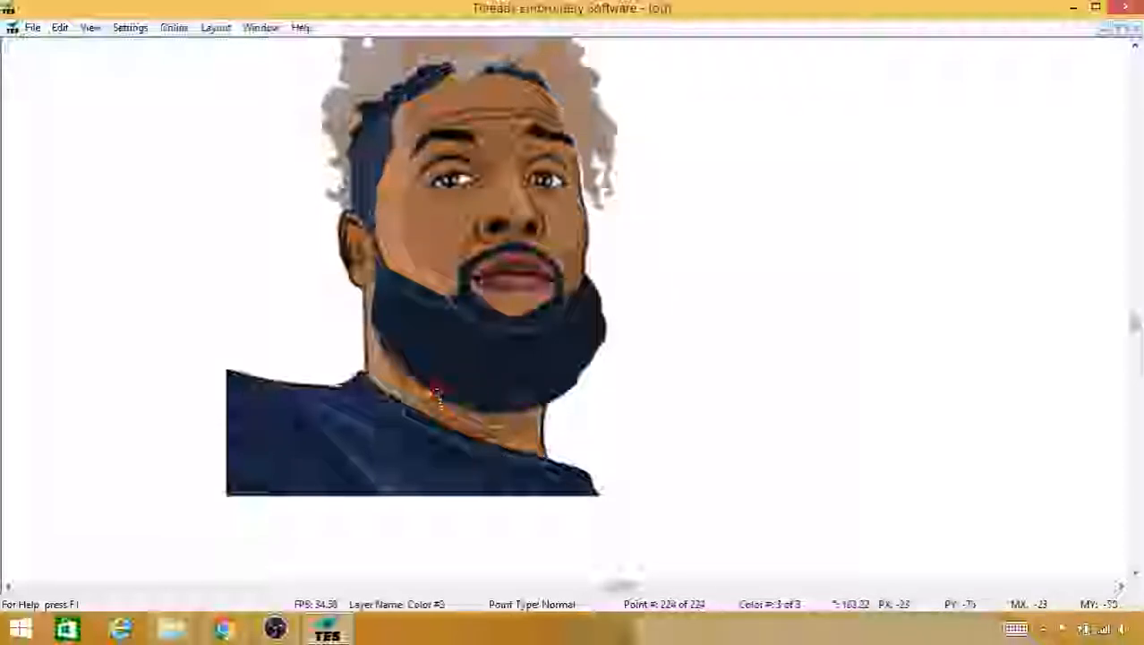
left_click(423, 385)
Step: Extend the normal stitches up the beard's edge to the upper part of the neck shadow below the ear
scroll(421, 391, "up", 3)
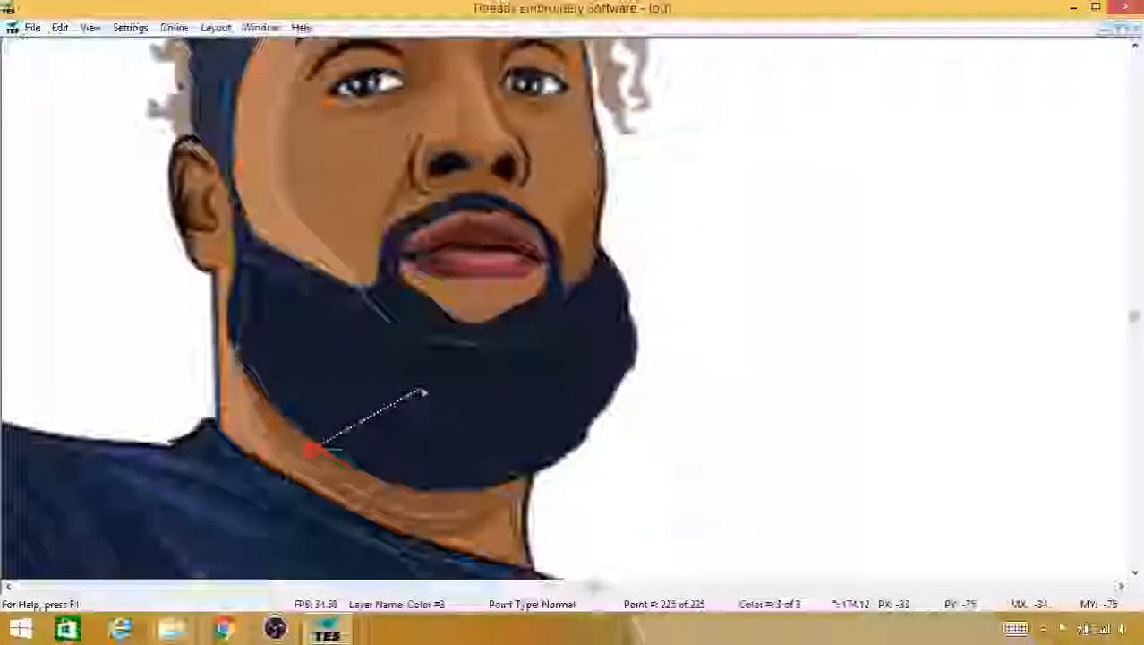
scroll(424, 392, "up", 2)
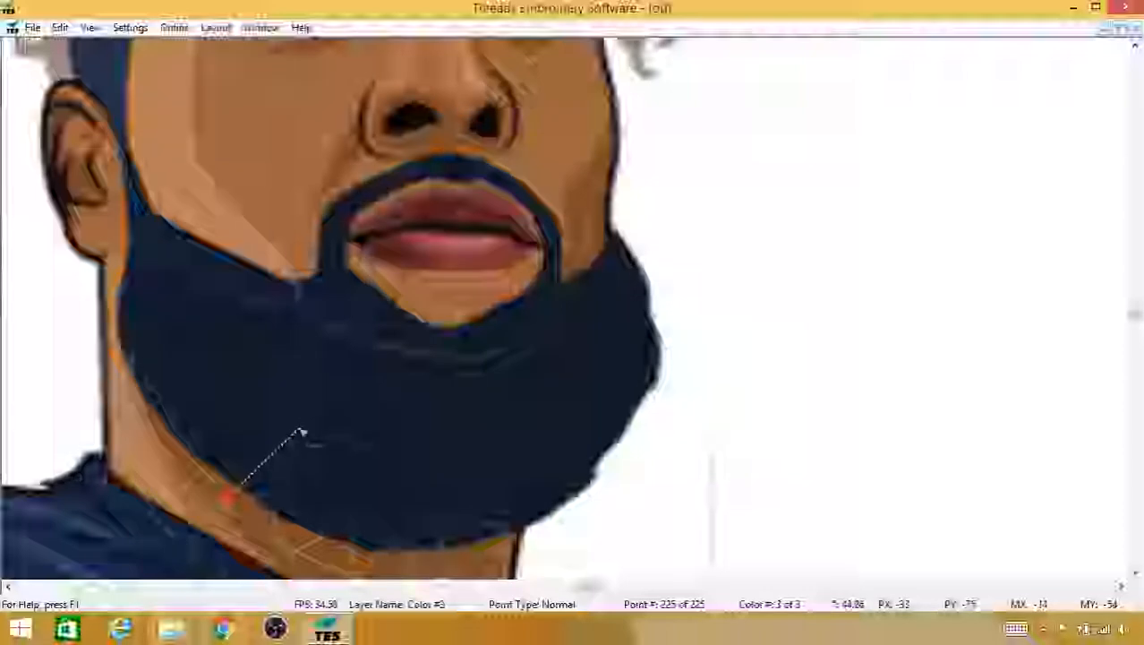
left_click_drag(301, 430, 351, 402)
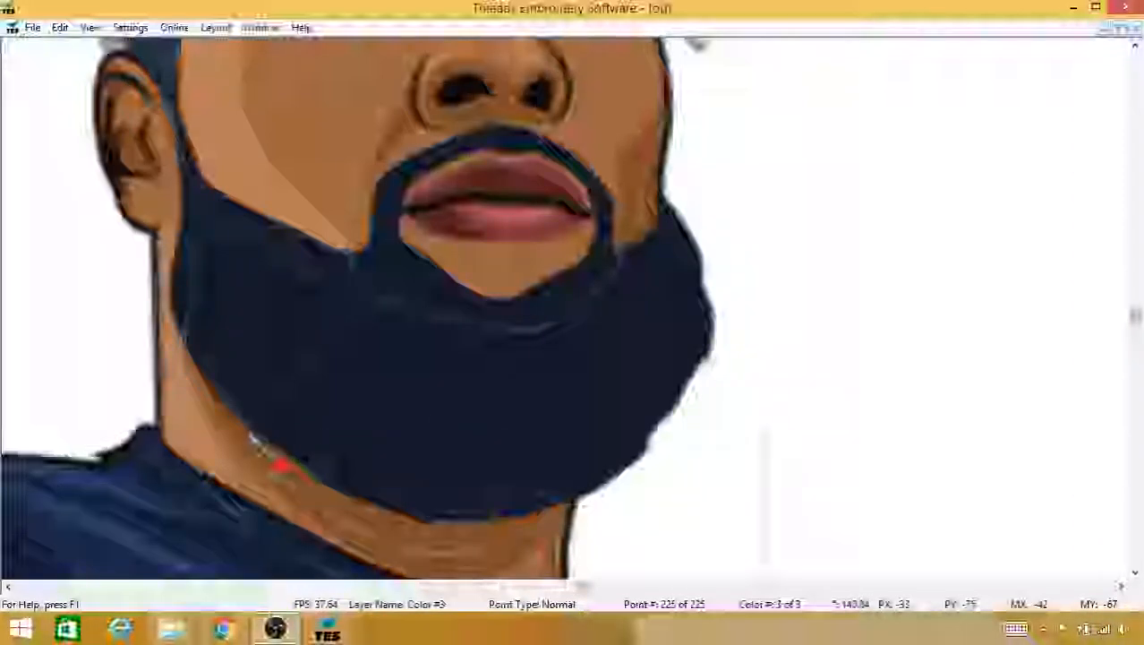
left_click(249, 415)
left_click(239, 410)
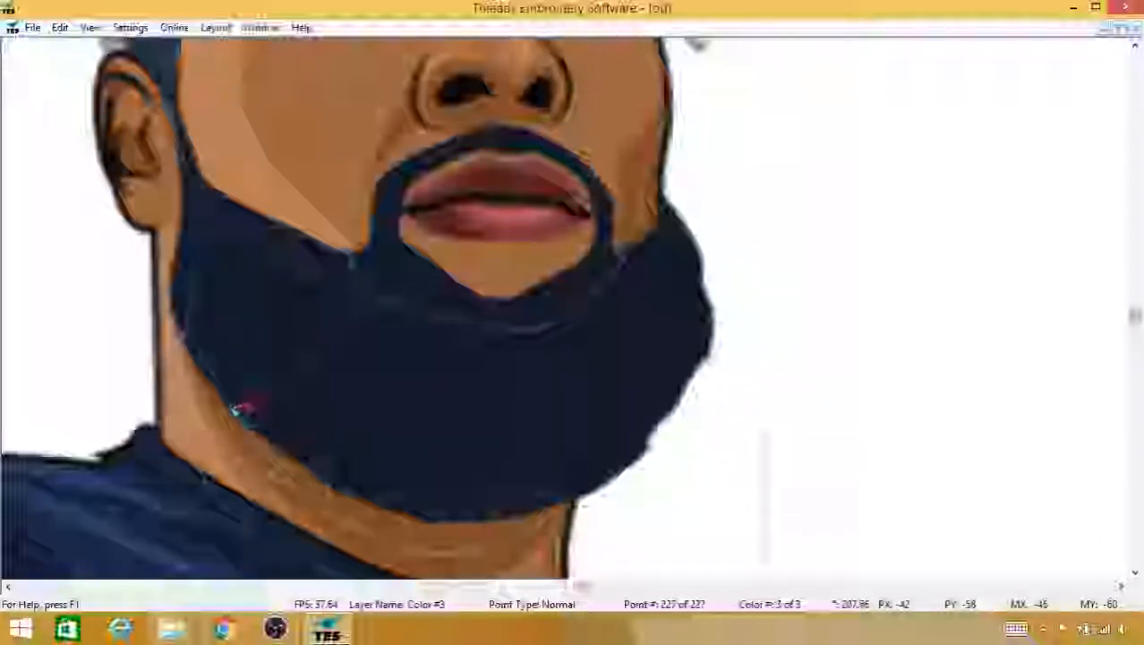
left_click(230, 413)
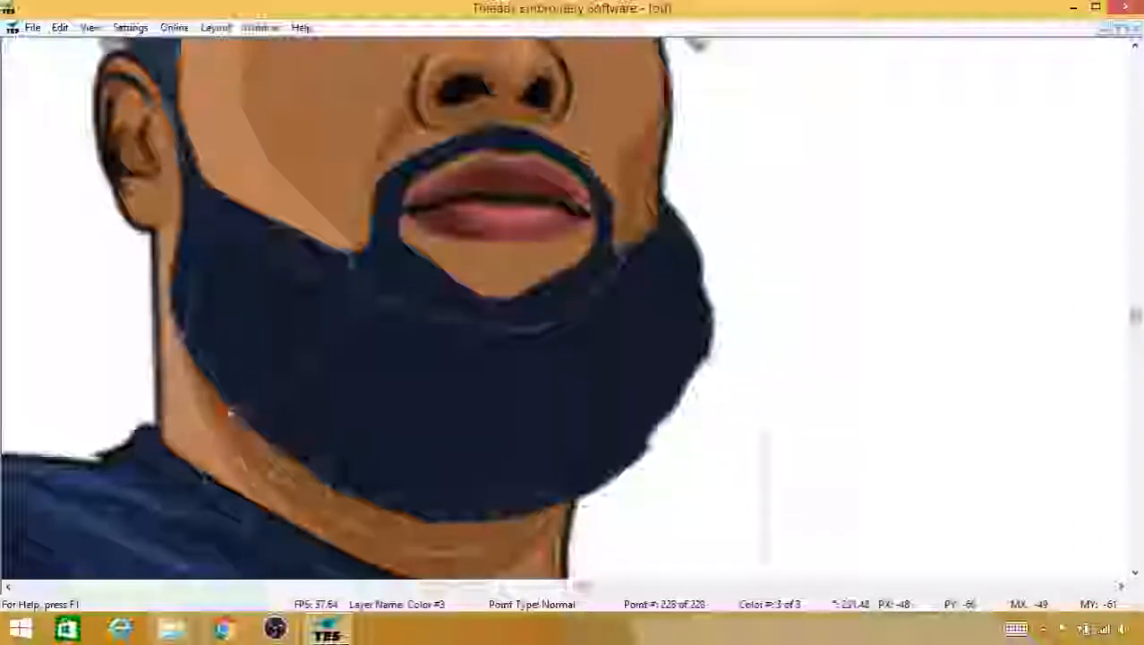
Step: Start a Fill shape at the upper tip of the neck shadow and outline its outer edge down toward the collar
right_click(230, 413)
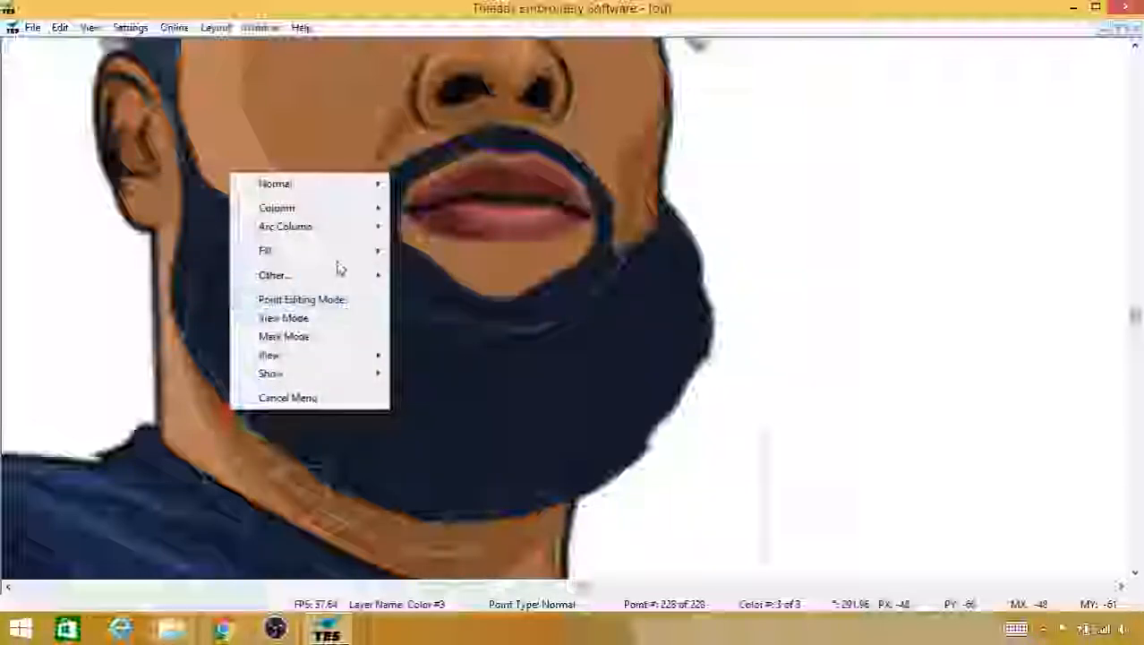
mouse_move(338, 259)
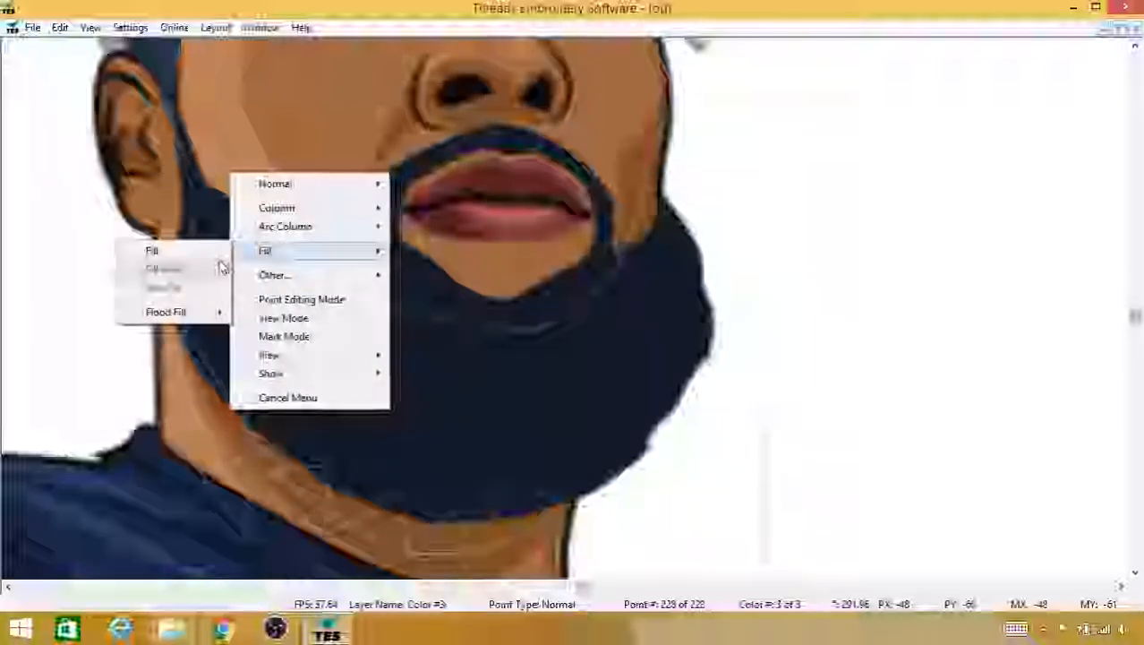
left_click(199, 258)
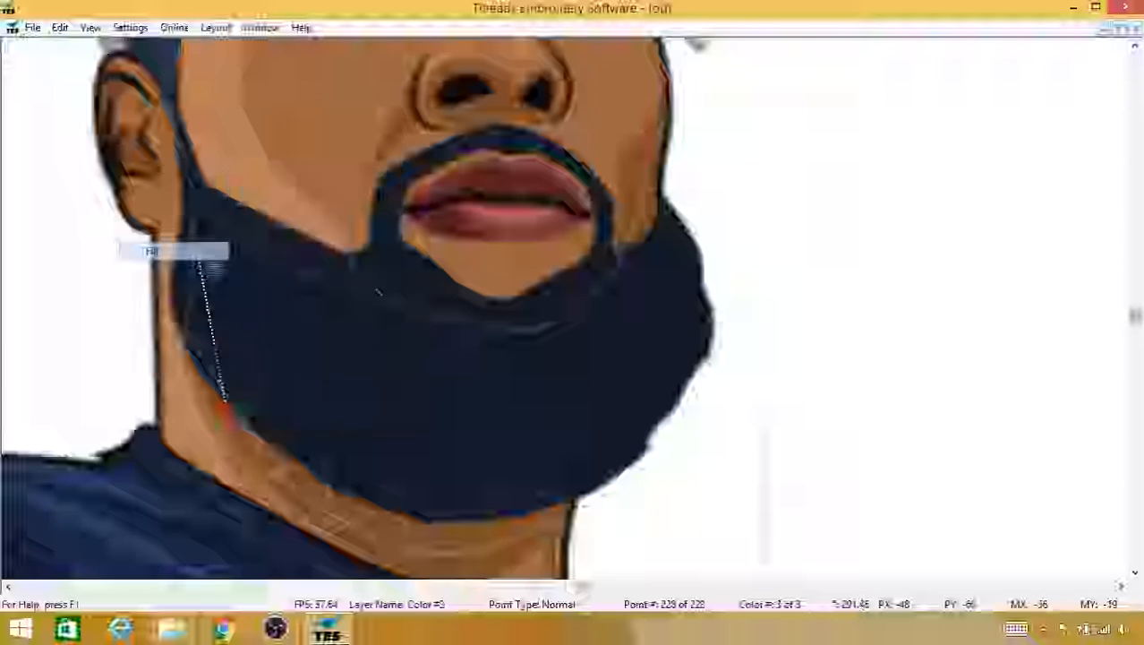
left_click(204, 366)
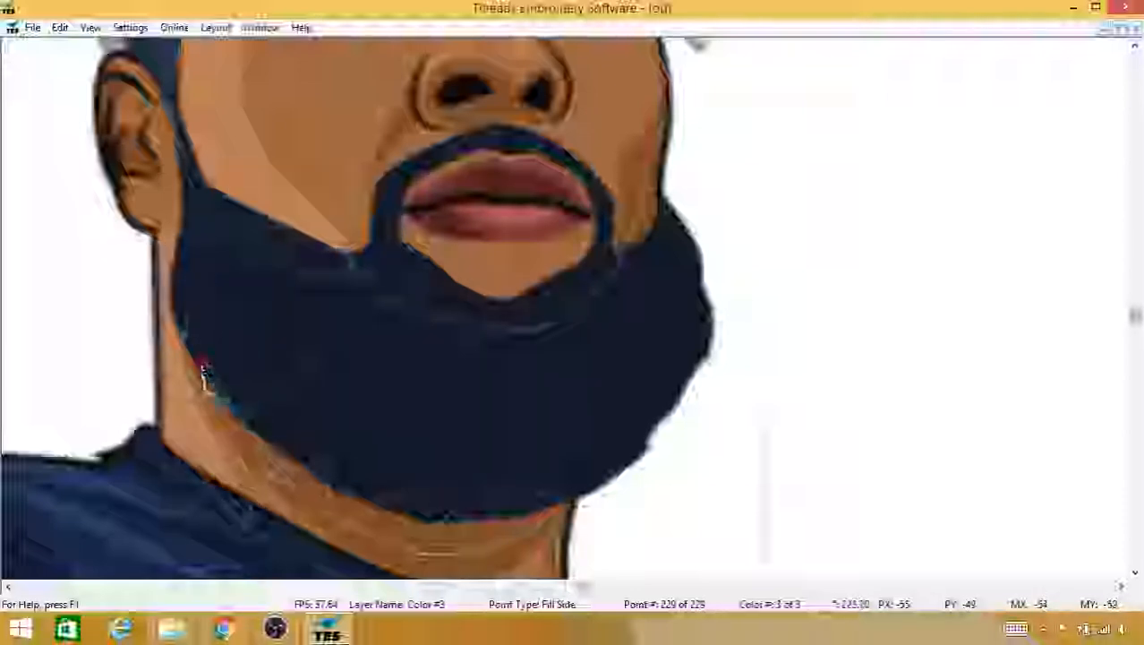
left_click(205, 390)
left_click(234, 438)
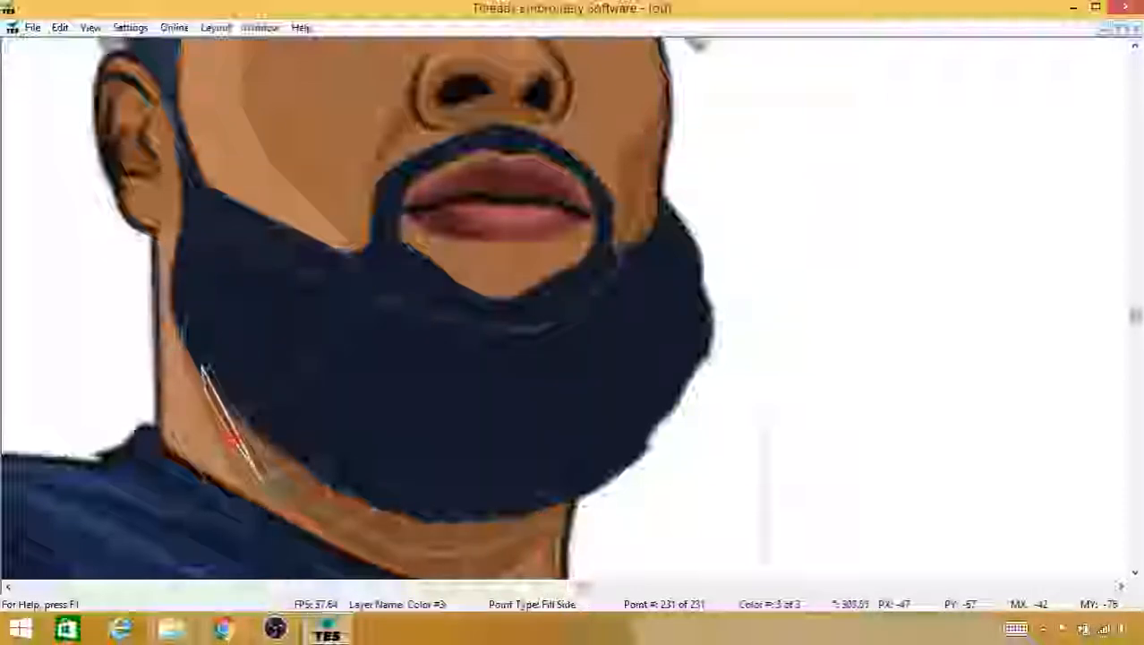
left_click(275, 490)
left_click(315, 529)
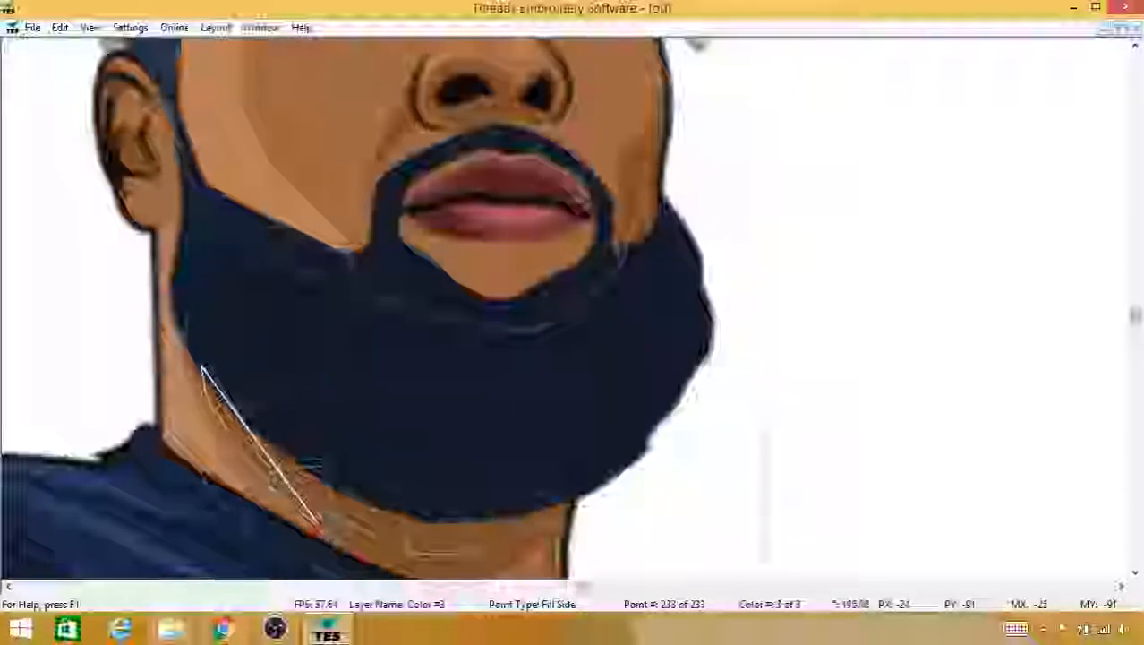
Step: Continue the fill outline along the shadow's lower edge above the collar toward the far side of the neck
scroll(332, 502, "down", 1)
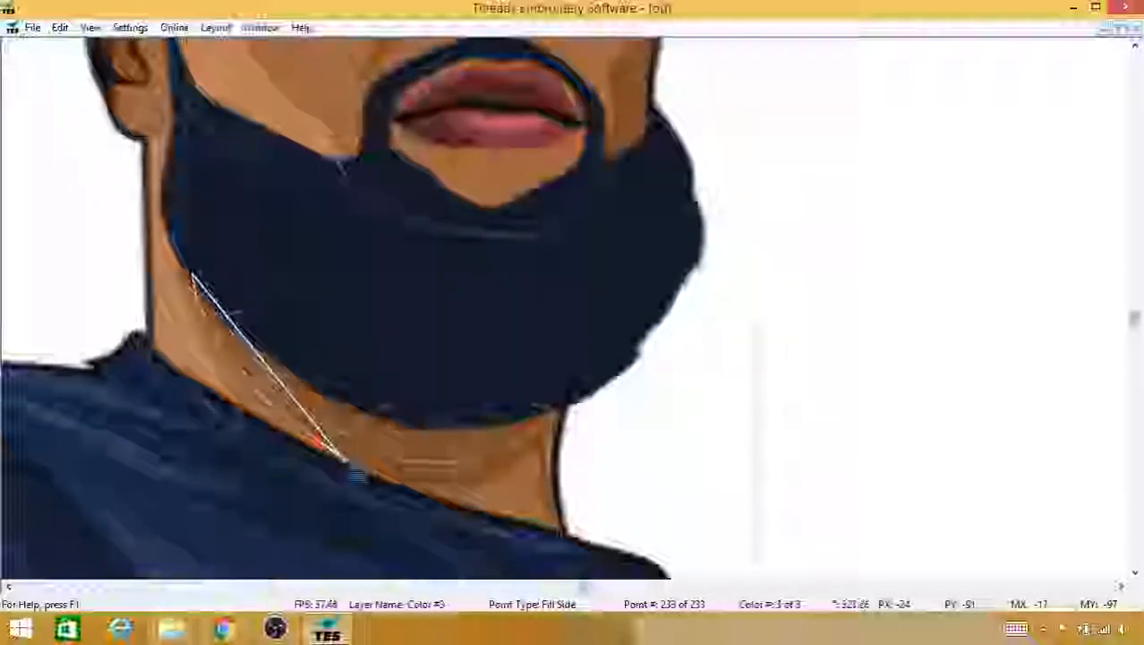
left_click(369, 473)
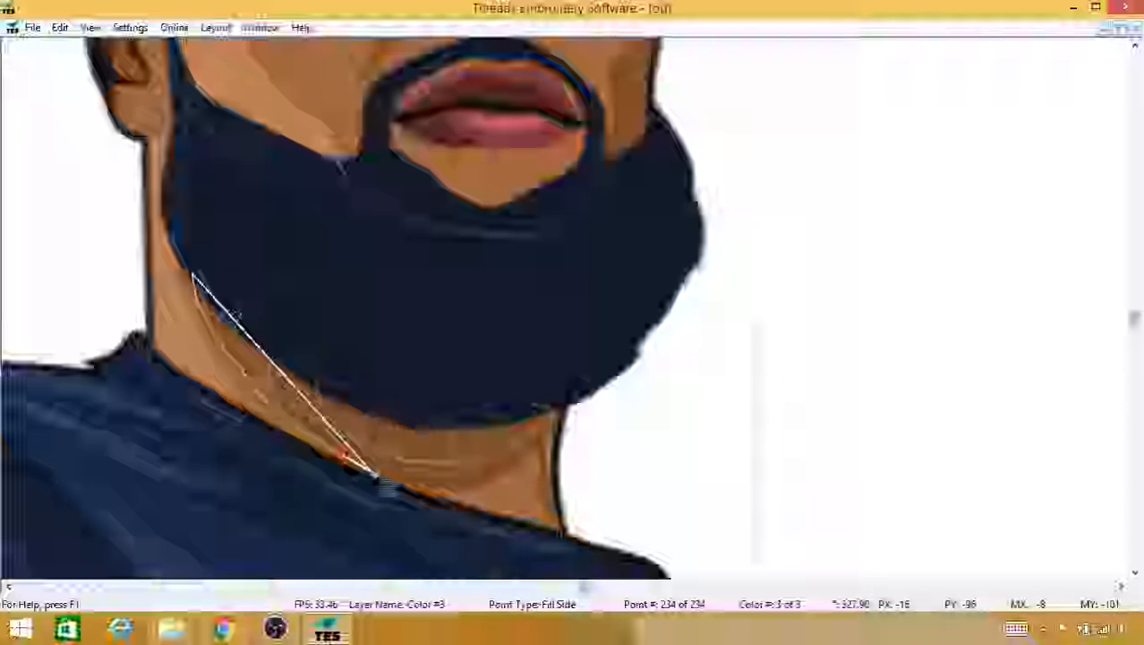
left_click(389, 477)
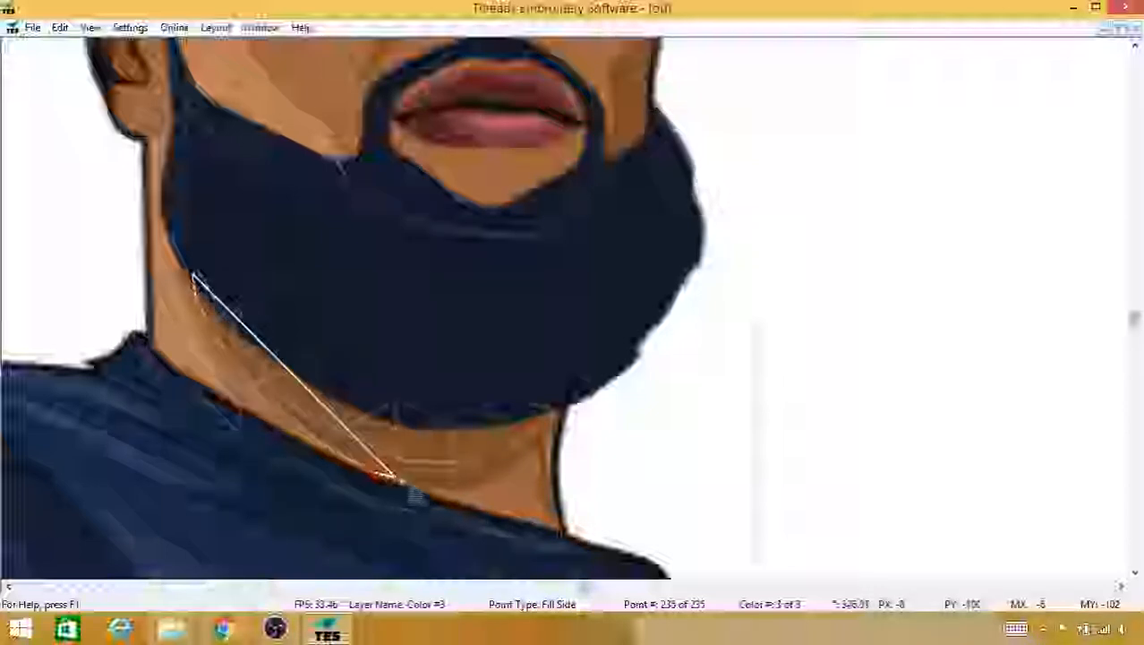
left_click(445, 493)
left_click(483, 486)
left_click(523, 472)
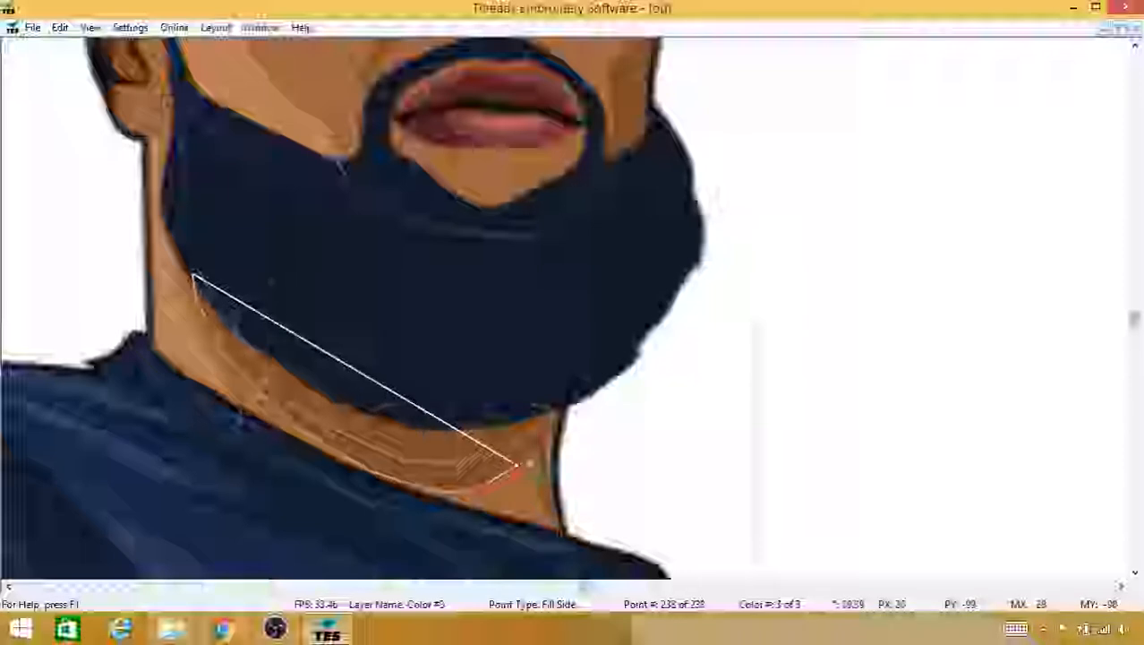
left_click(531, 456)
left_click(536, 454)
Step: Trace the fill outline down the narrow shadow to the collar and back up the neck's edge to the beard
left_click(541, 485)
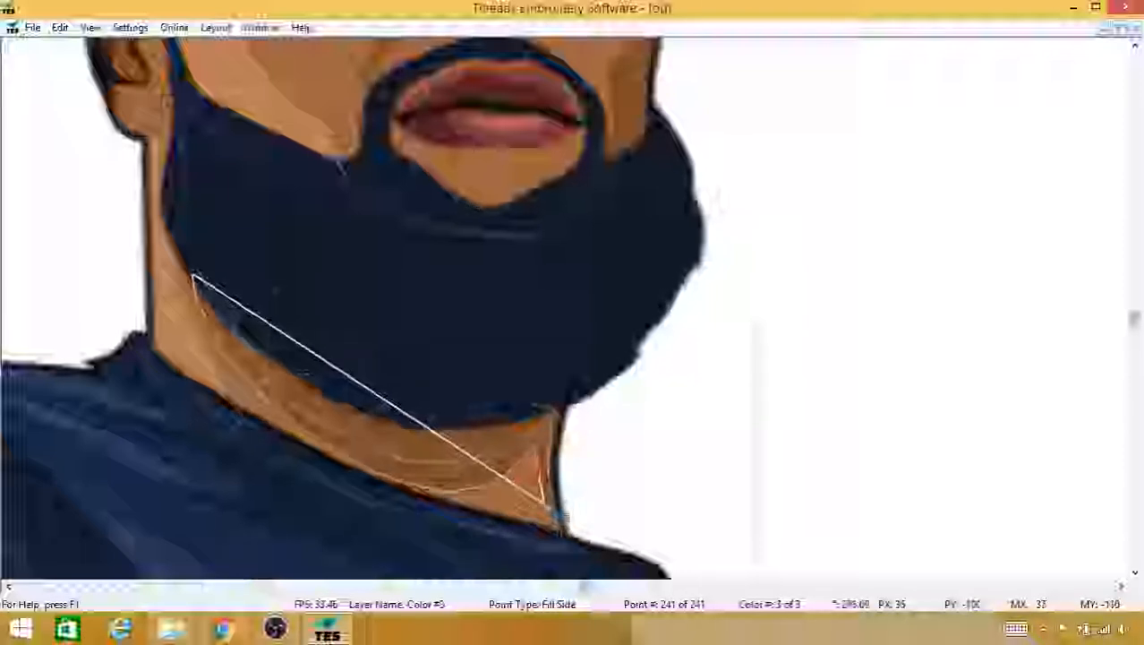
left_click(546, 505)
left_click(557, 530)
left_click(562, 534)
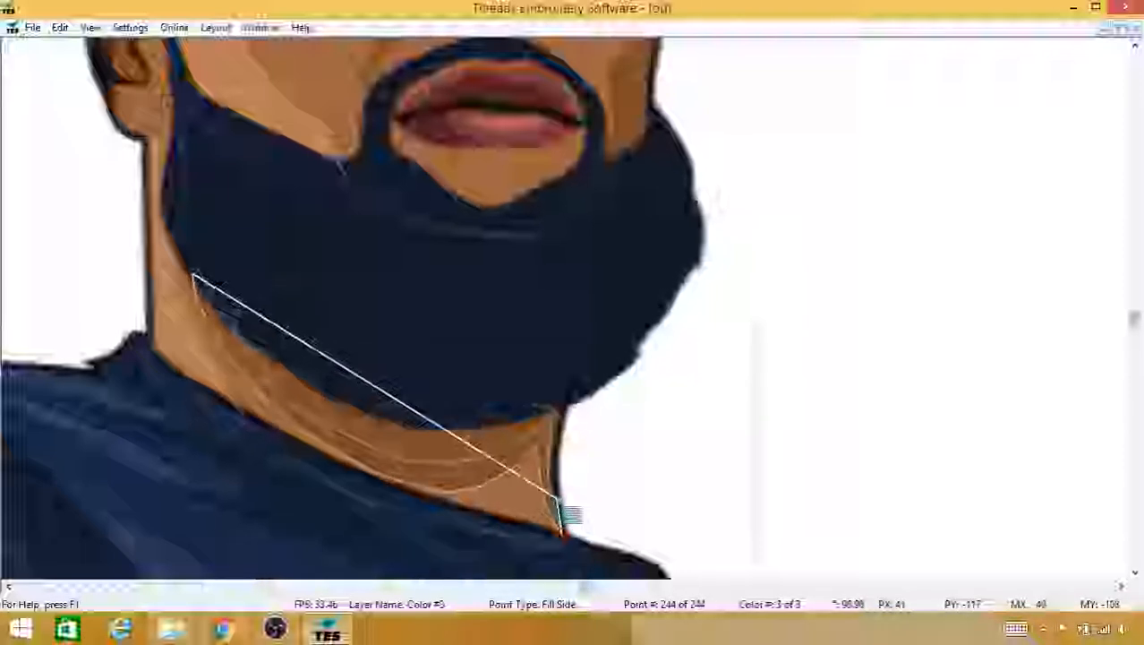
left_click(555, 495)
left_click(556, 453)
left_click(567, 405)
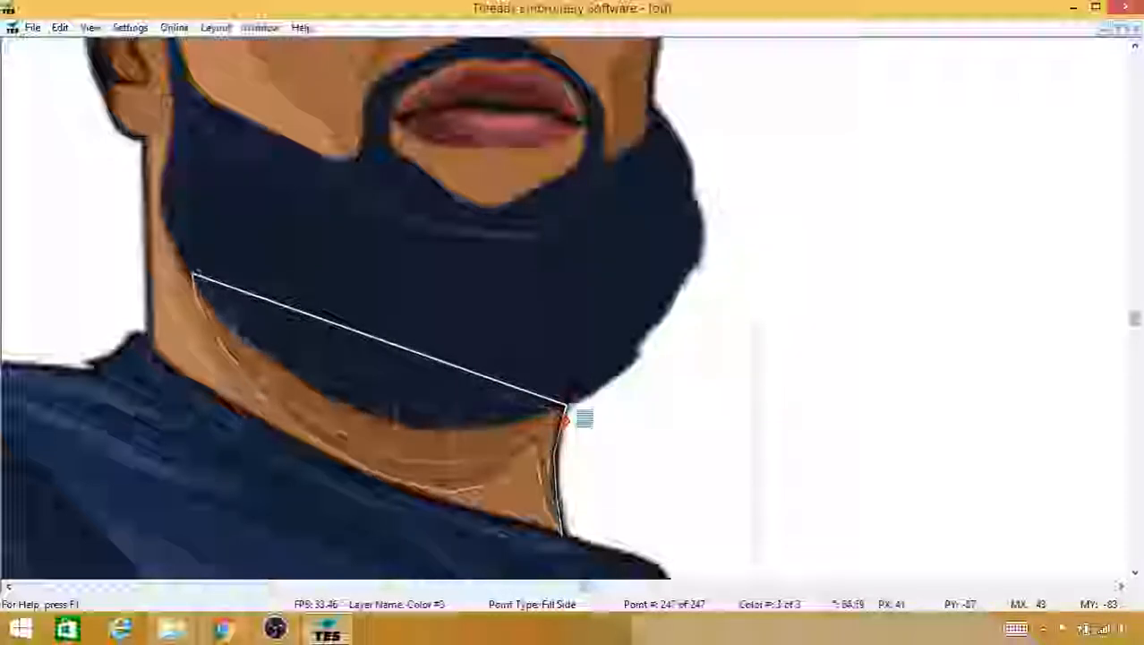
Step: Trace the neck shadow's fill outline along the beard's lower edge back to its starting tip
left_click(545, 402)
left_click(497, 409)
left_click(461, 408)
left_click(385, 390)
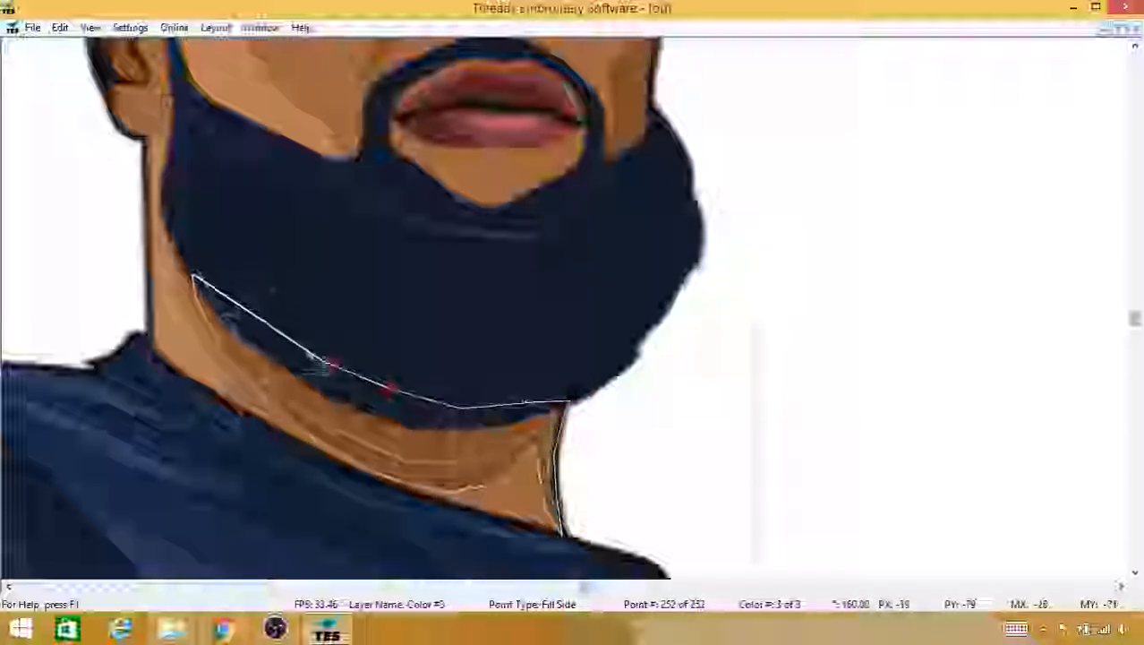
left_click(327, 365)
left_click(277, 335)
left_click(229, 306)
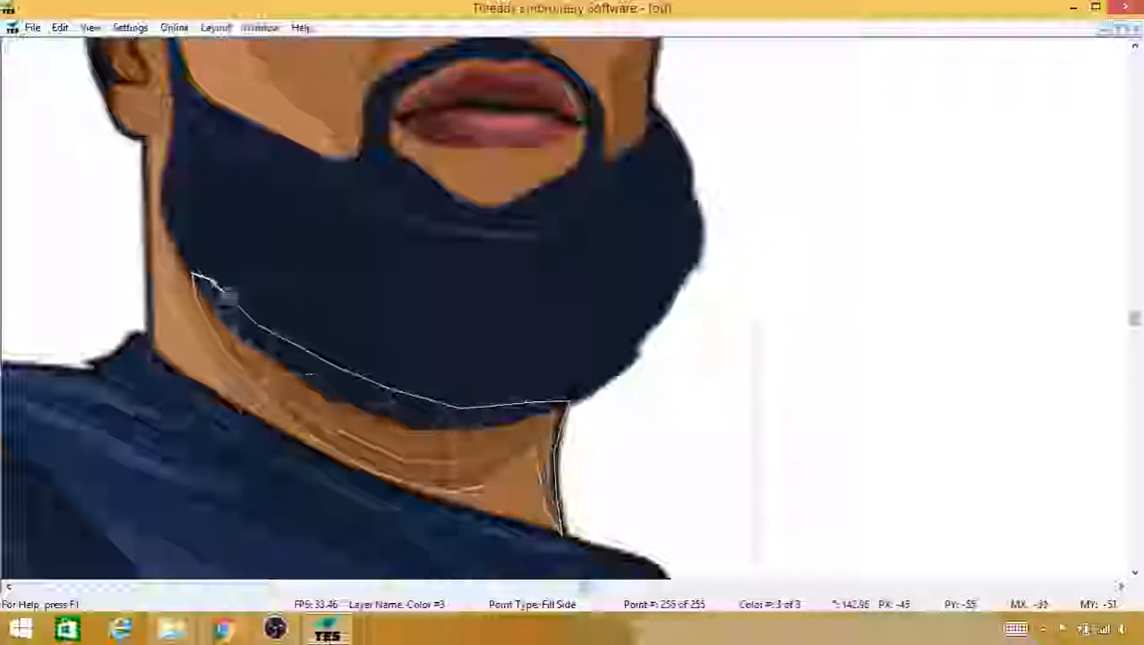
left_click(207, 282)
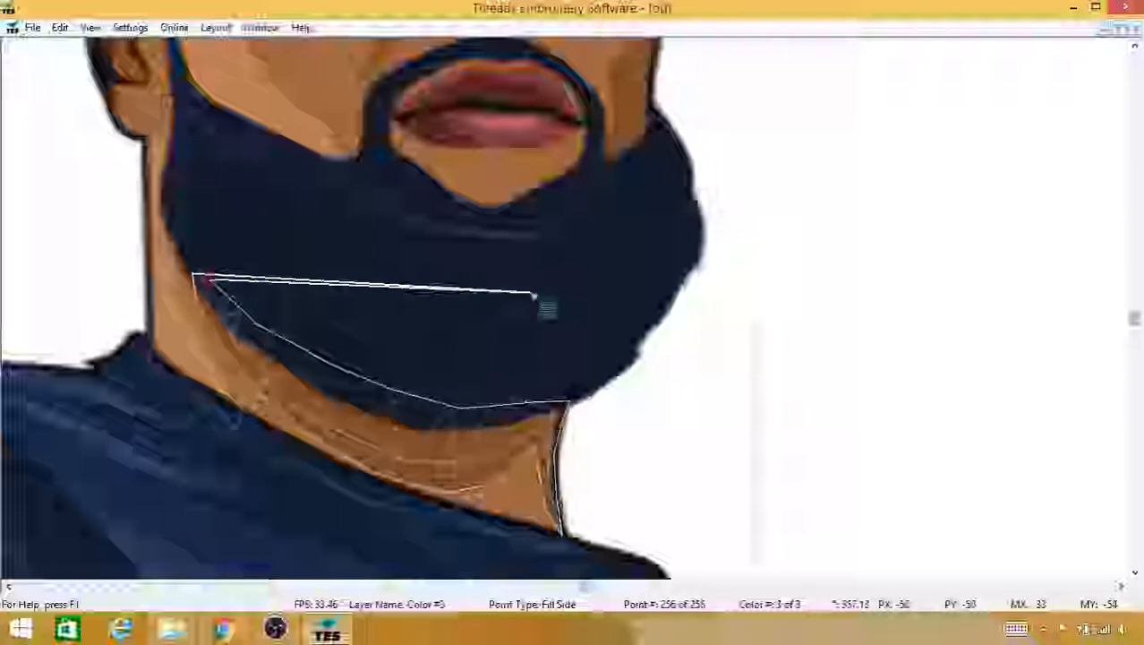
Step: Switch to Normal stitches, remove the stray point on the lips, and run stitches from the neck fill through the lower beard
left_click_drag(532, 296, 382, 402)
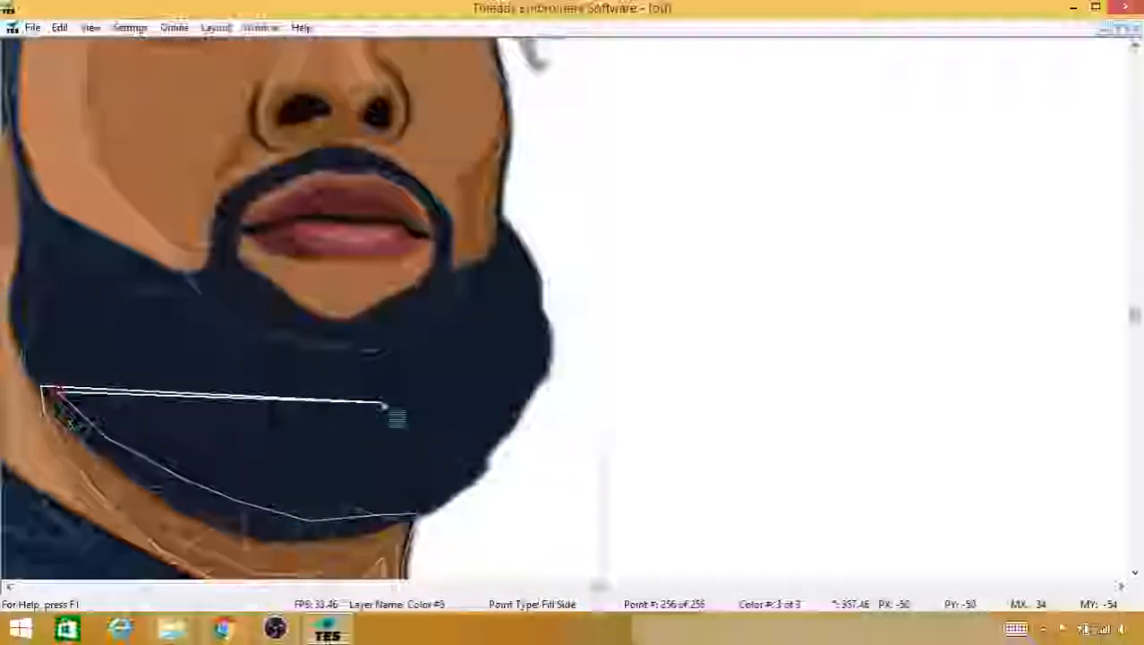
right_click(381, 401)
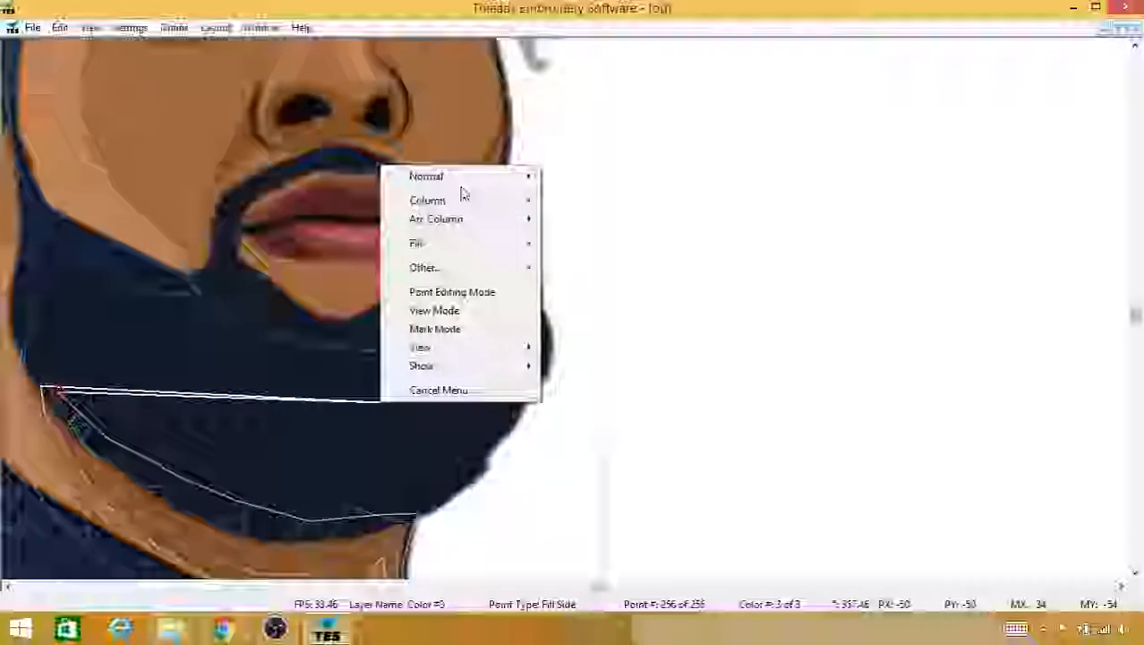
mouse_move(396, 179)
left_click(287, 176)
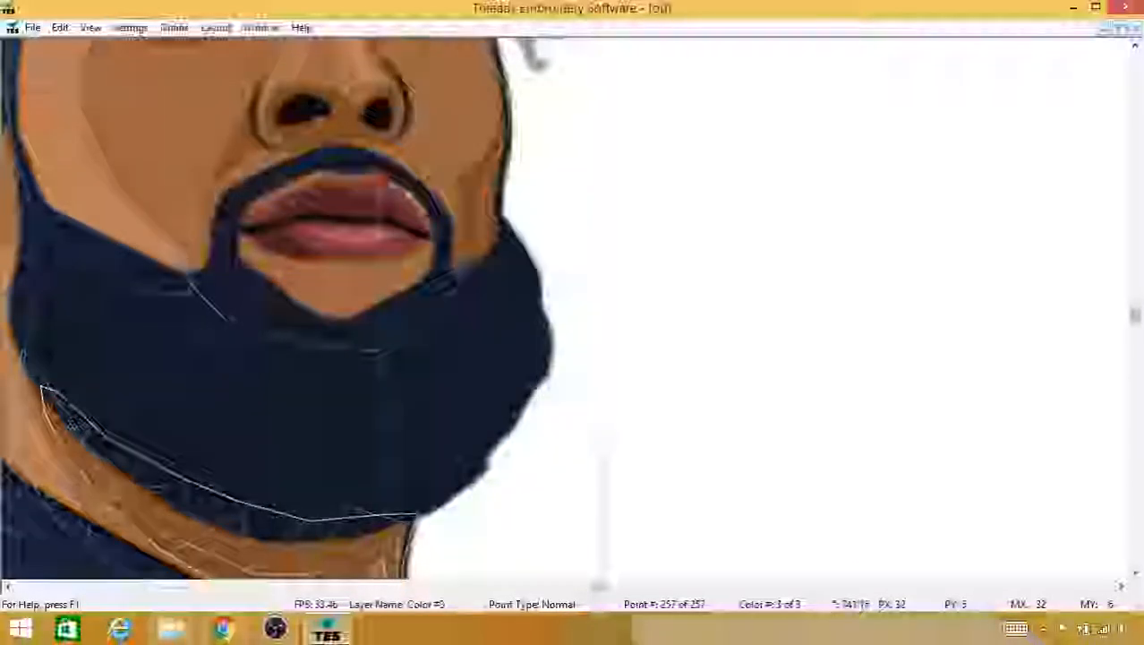
key("Delete")
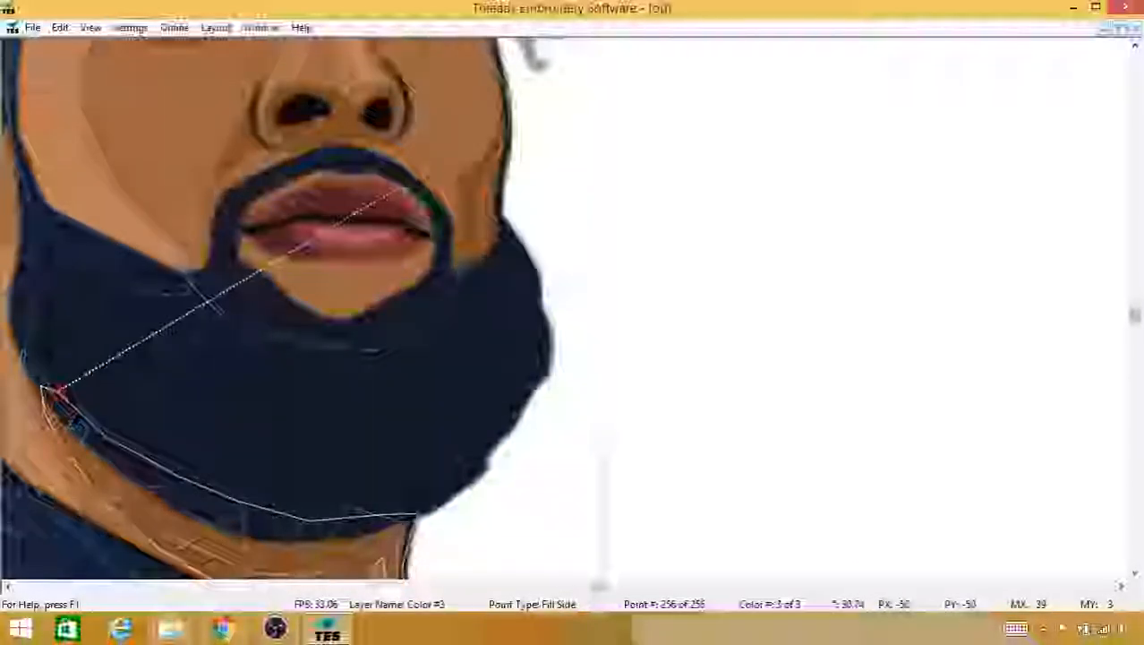
left_click(148, 416)
left_click(245, 445)
left_click(413, 416)
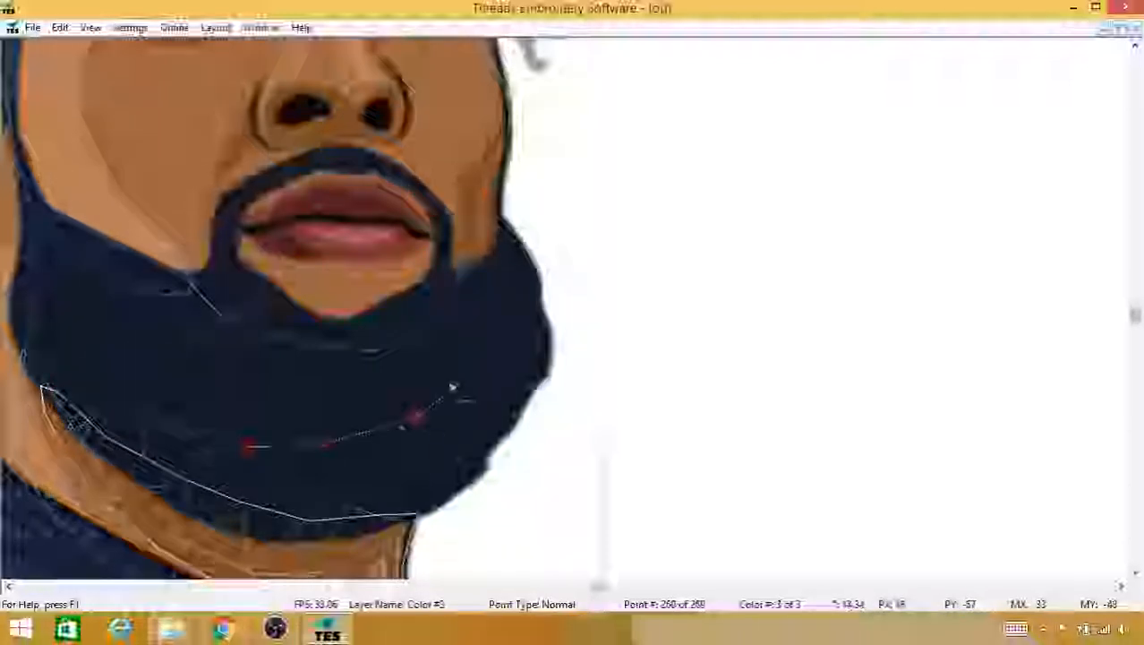
Step: Continue the Normal stitches up through the beard and over the far cheek shadow to the jaw's outer edge
left_click(459, 371)
left_click(467, 351)
left_click(486, 318)
left_click(479, 235)
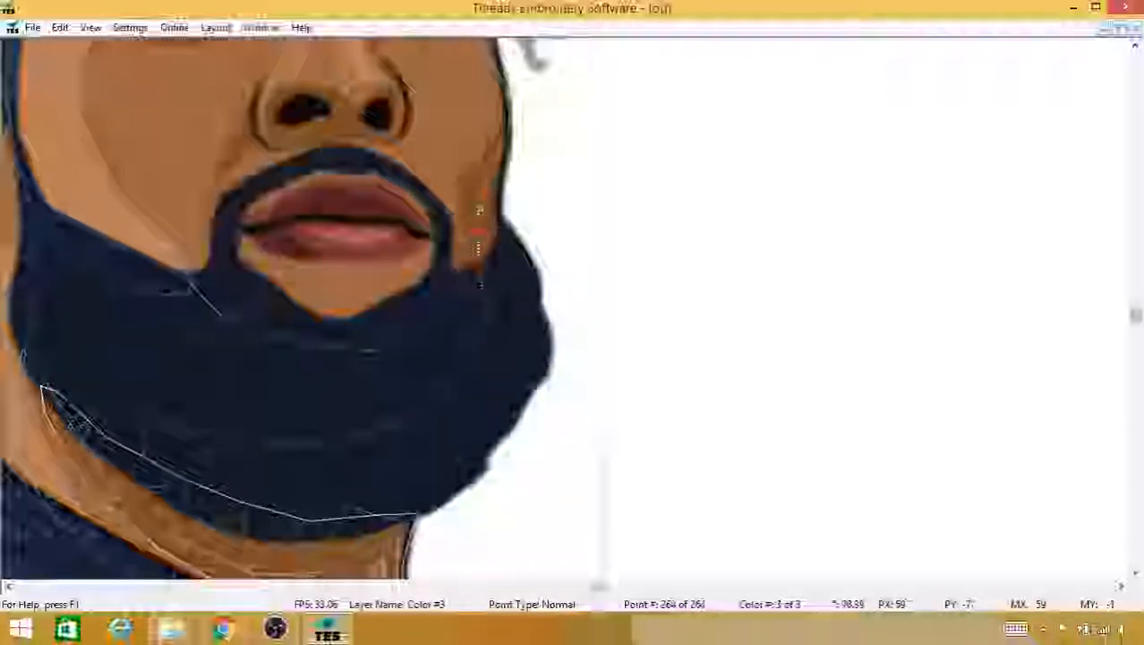
left_click(481, 231)
left_click(483, 226)
scroll(483, 226, "up", 3)
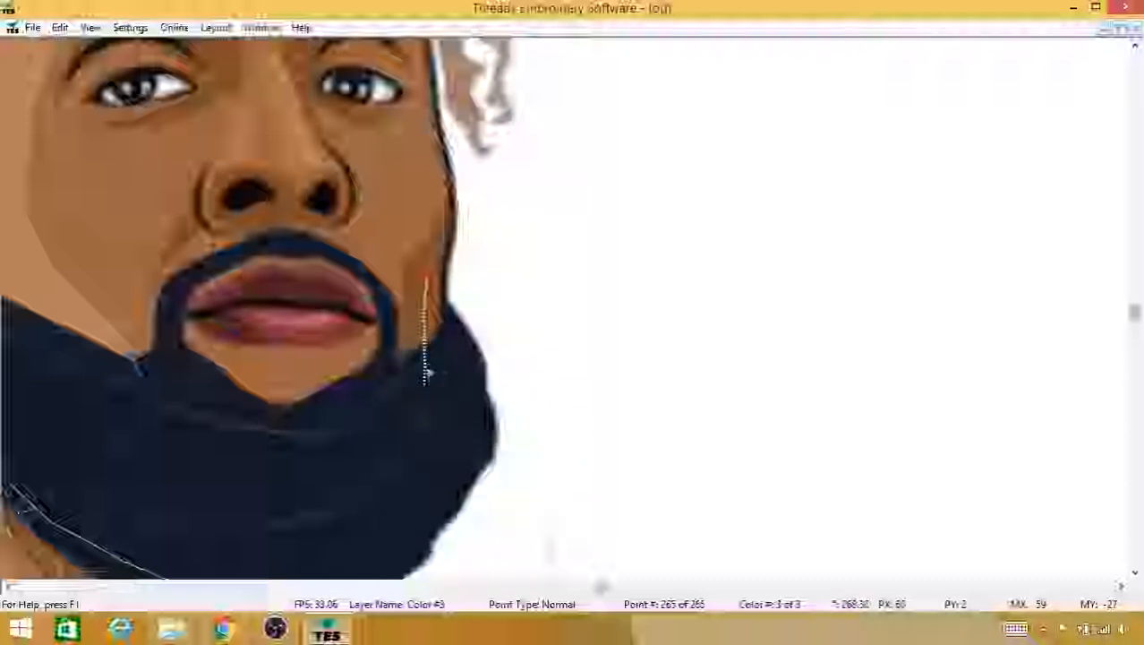
left_click(457, 253)
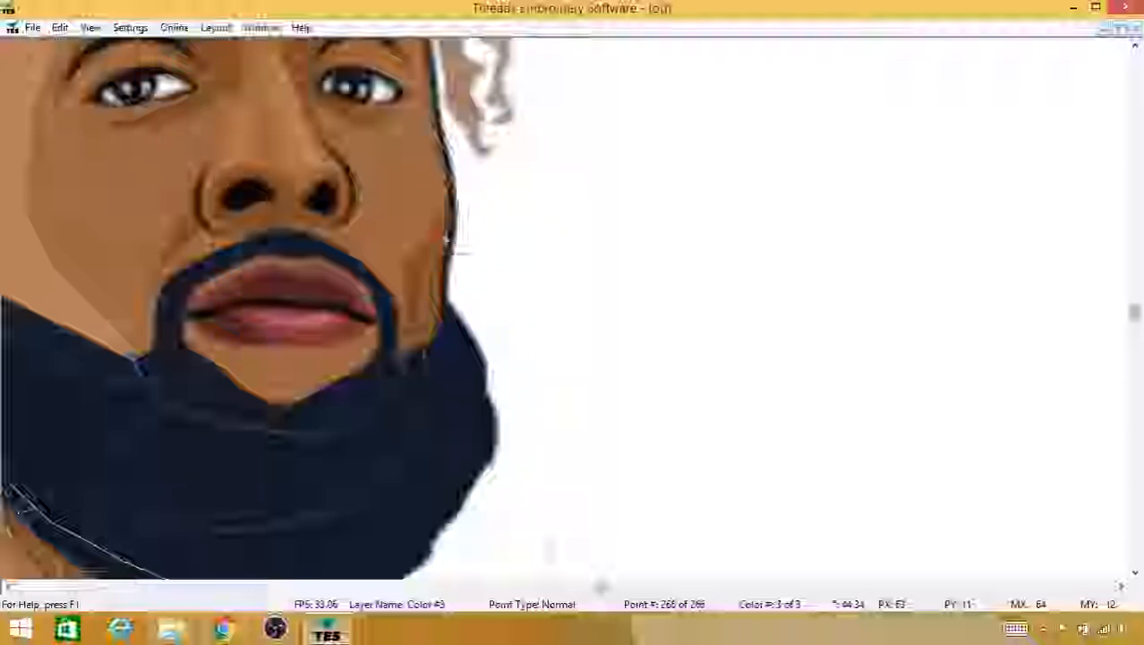
Step: Start a Fill shape at the upper tip of the far cheek shadow and outline its outer edge down into the beard
left_click_drag(384, 250, 359, 319)
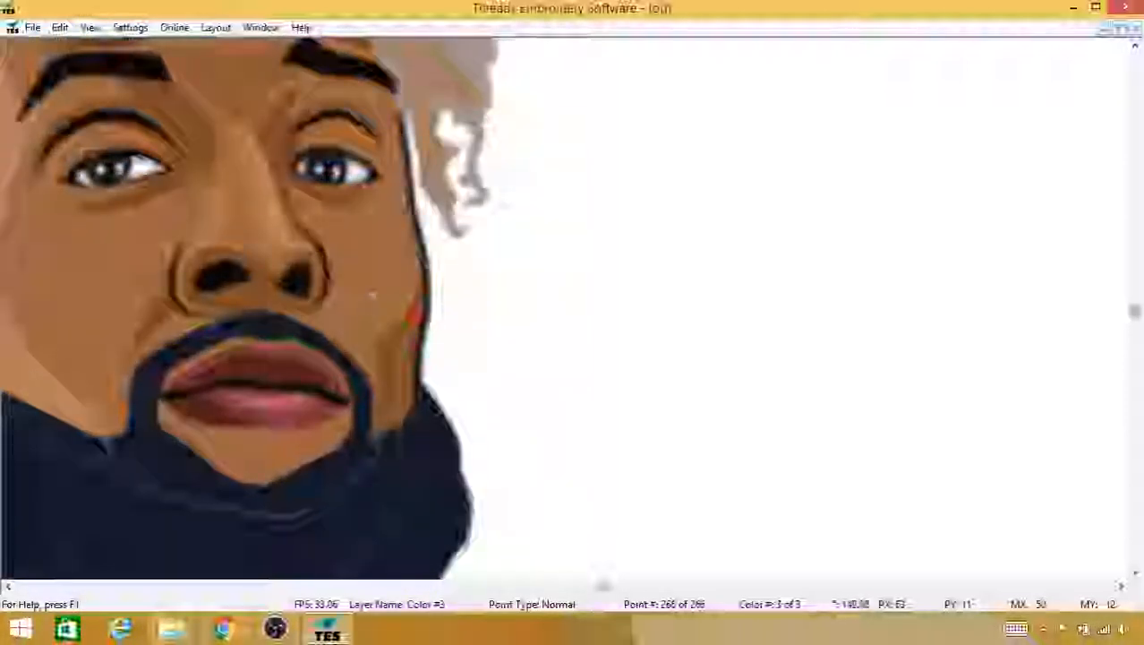
right_click(400, 286)
mouse_move(467, 365)
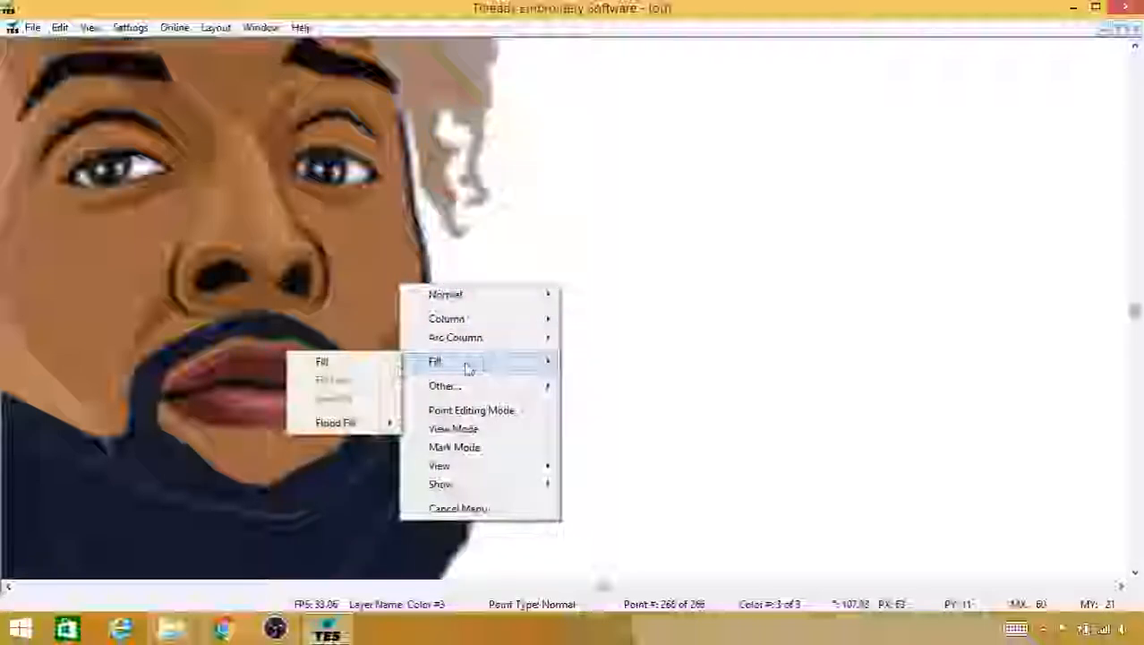
left_click(377, 362)
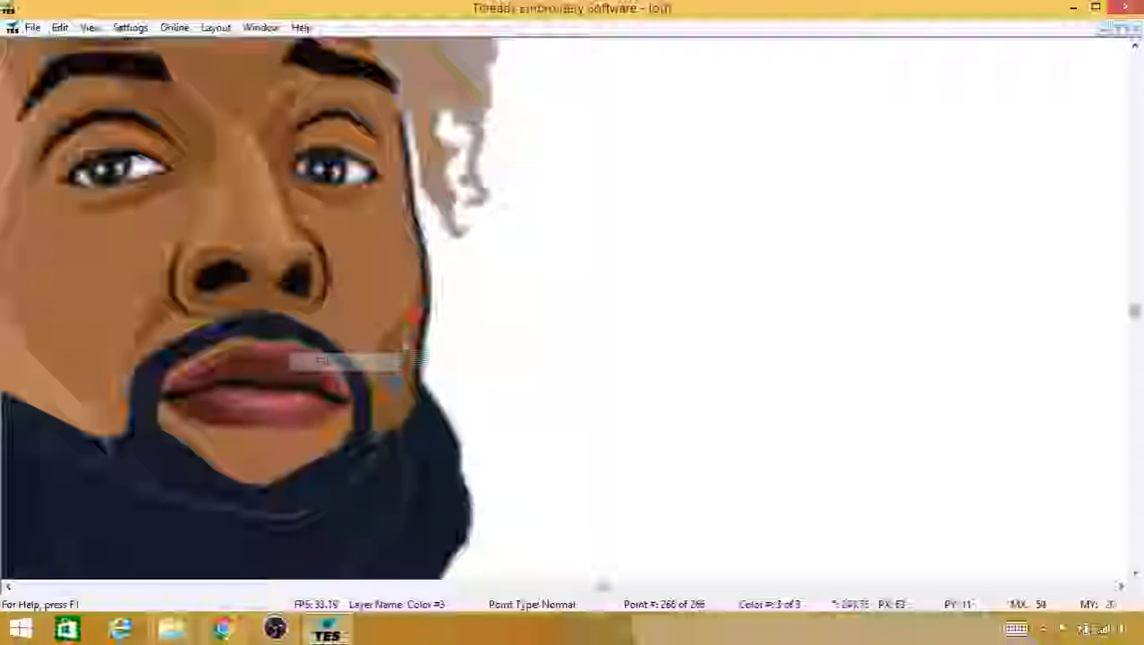
left_click(427, 269)
left_click(421, 314)
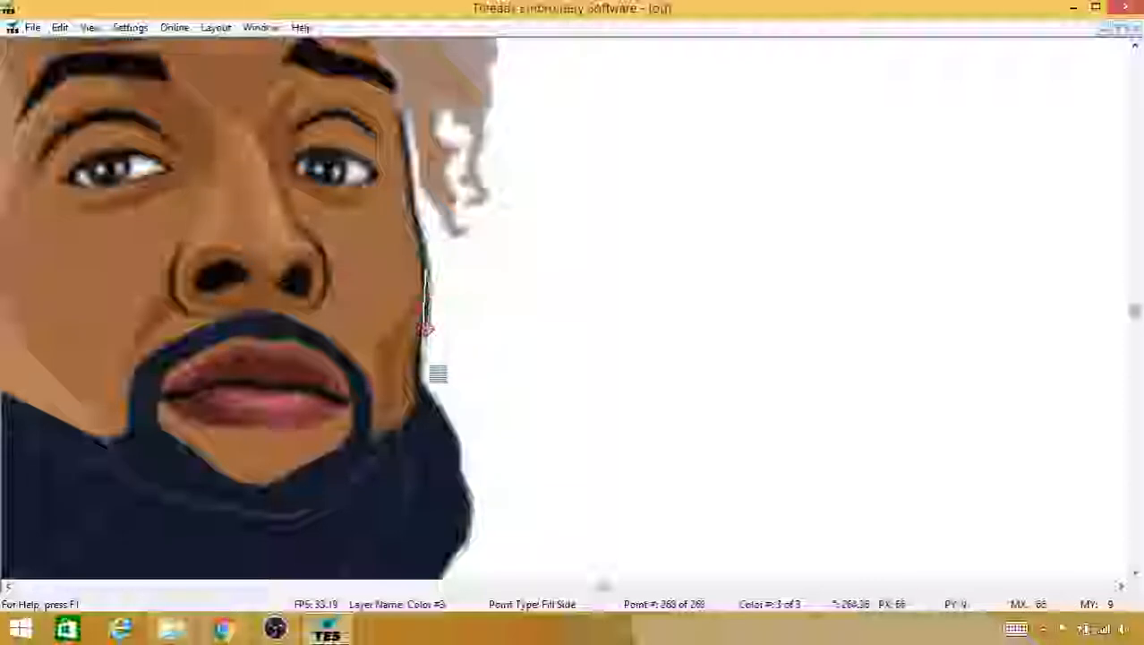
left_click(419, 329)
left_click(416, 358)
left_click(412, 416)
left_click(402, 452)
left_click(392, 460)
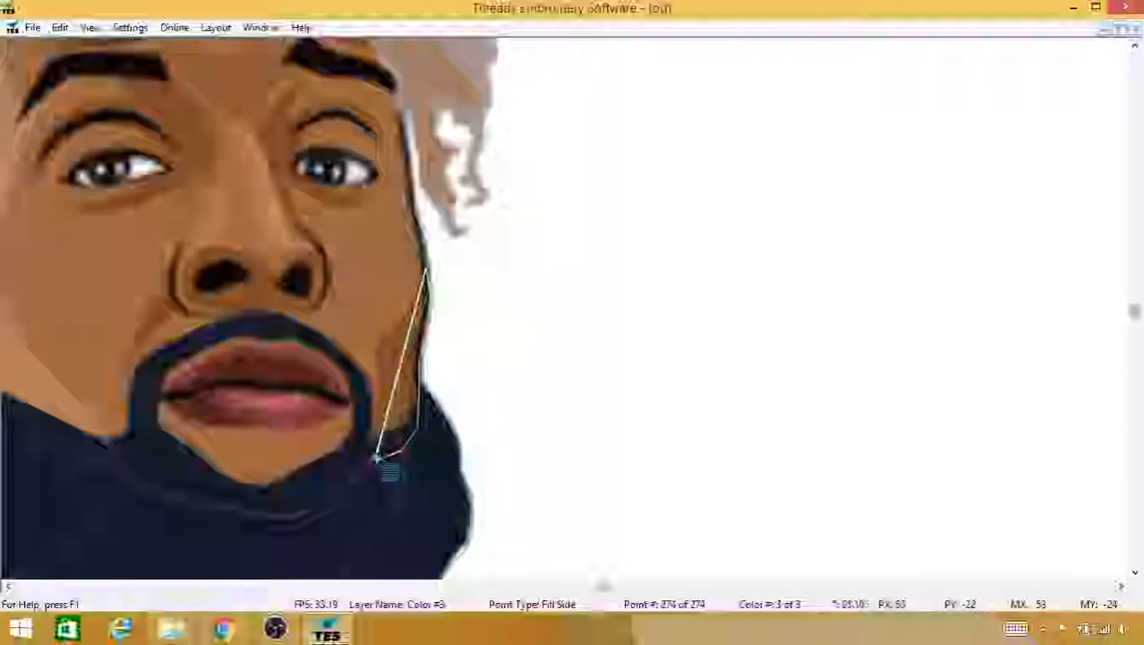
Step: Trace the cheek shadow's fill outline from the beard up its inner edge to the starting tip
left_click(376, 455)
left_click(380, 444)
left_click(378, 428)
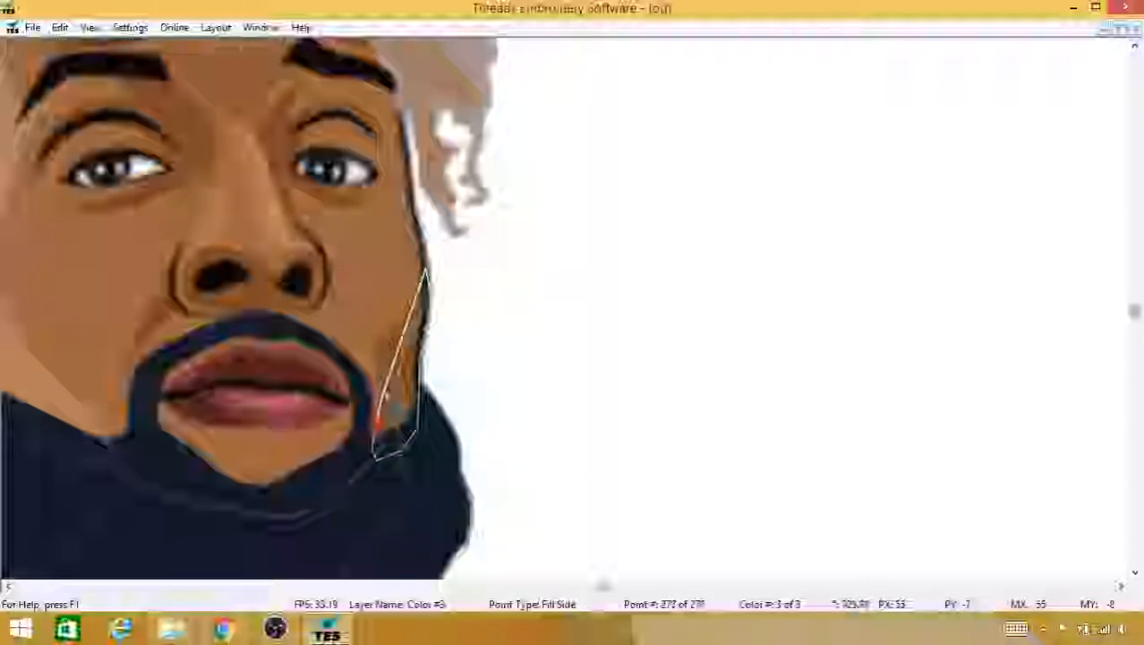
left_click(385, 380)
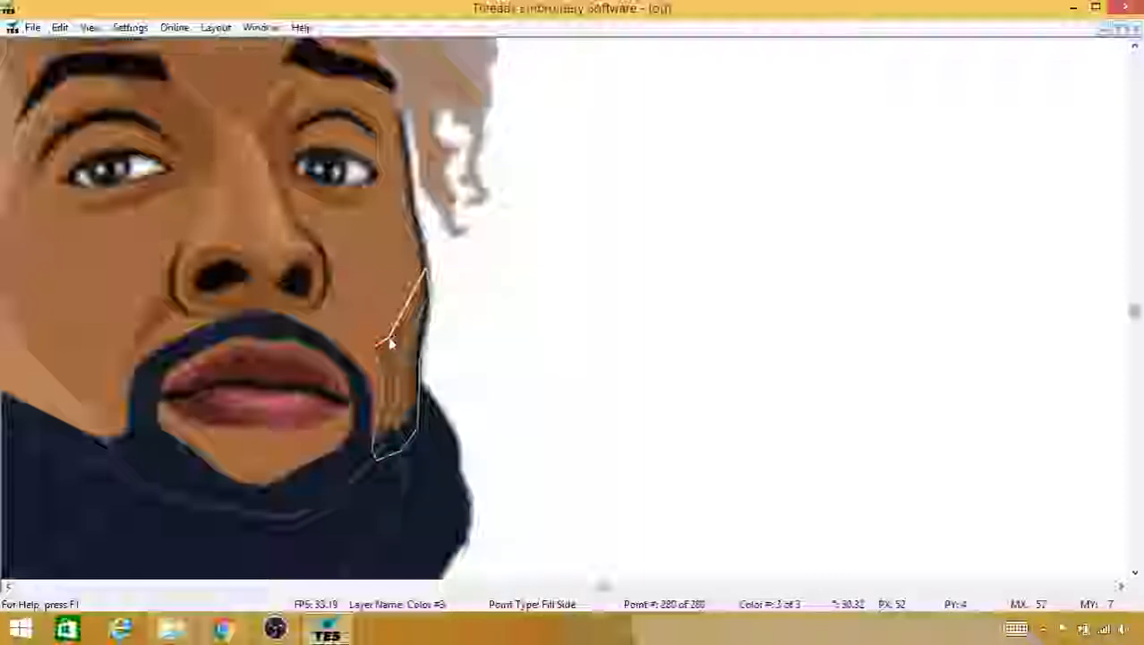
left_click(387, 336)
left_click(405, 321)
left_click(422, 272)
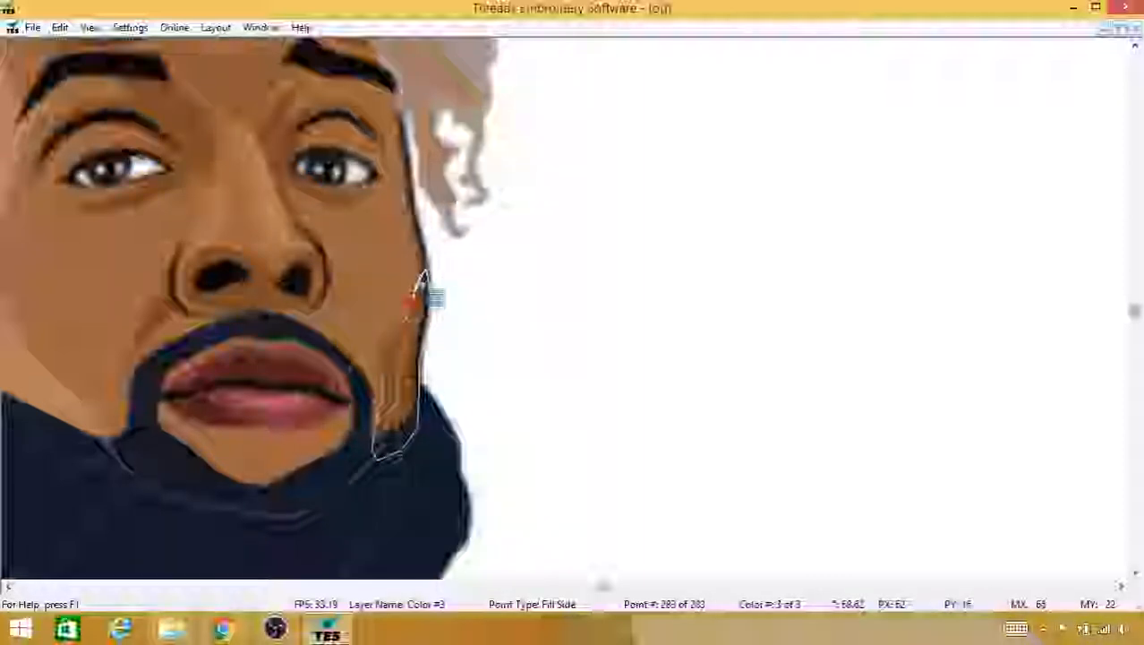
left_click(425, 279)
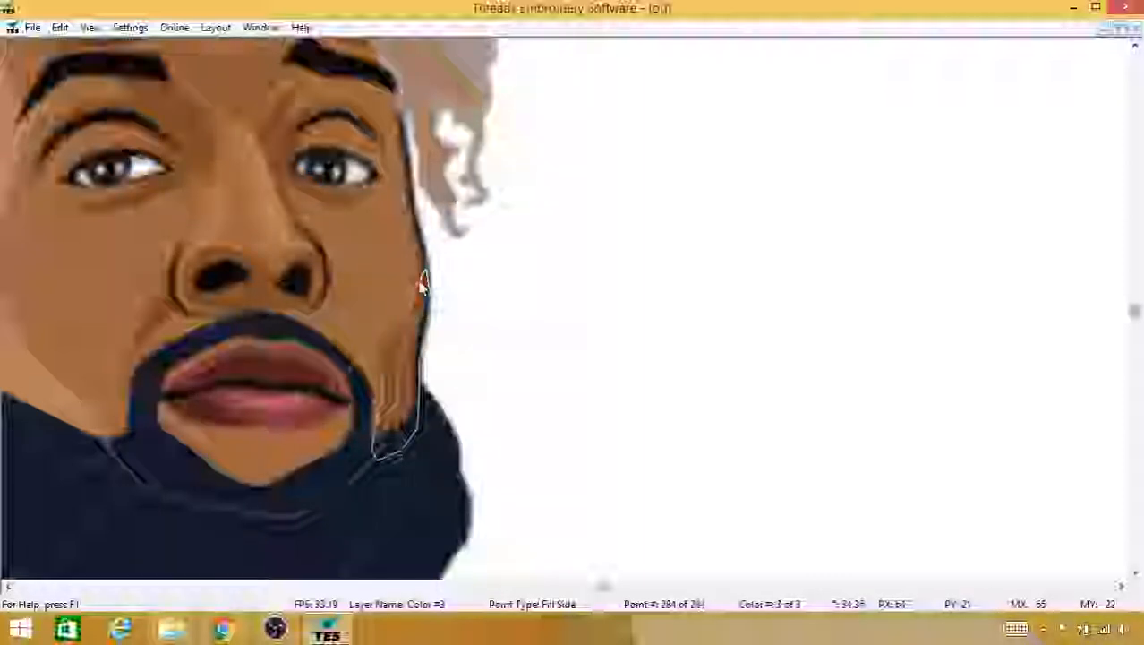
Step: Add a Trim at the end of the far cheek shadow fill
scroll(497, 283, "up", 3)
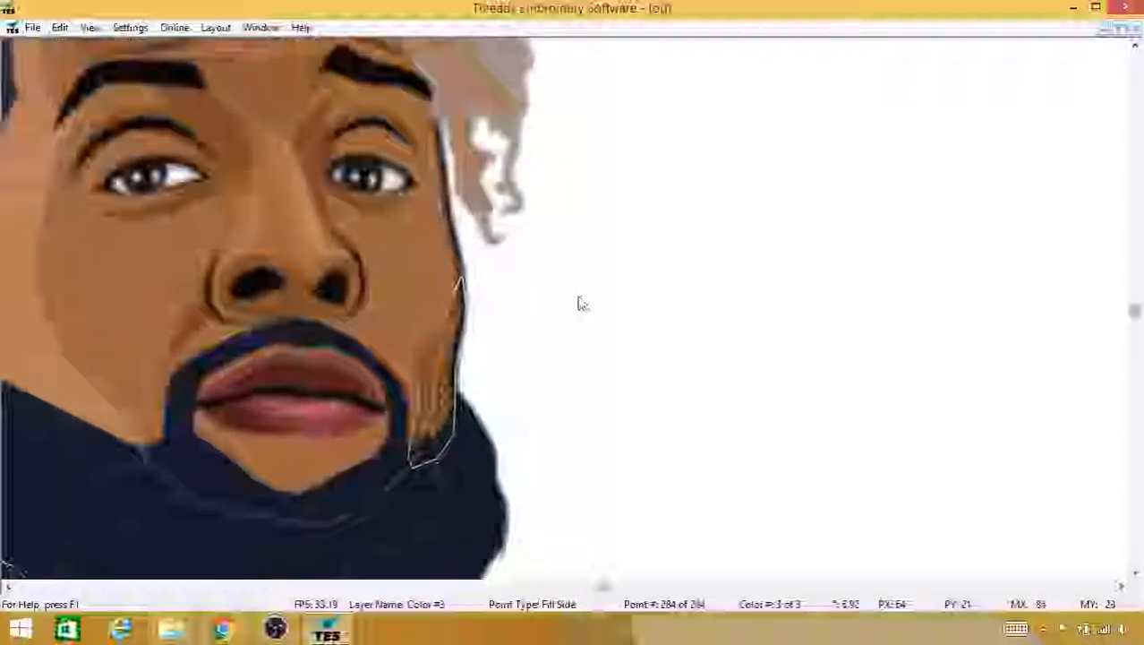
mouse_move(625, 312)
left_mouse_down()
mouse_move(627, 336)
mouse_move(628, 325)
left_mouse_up()
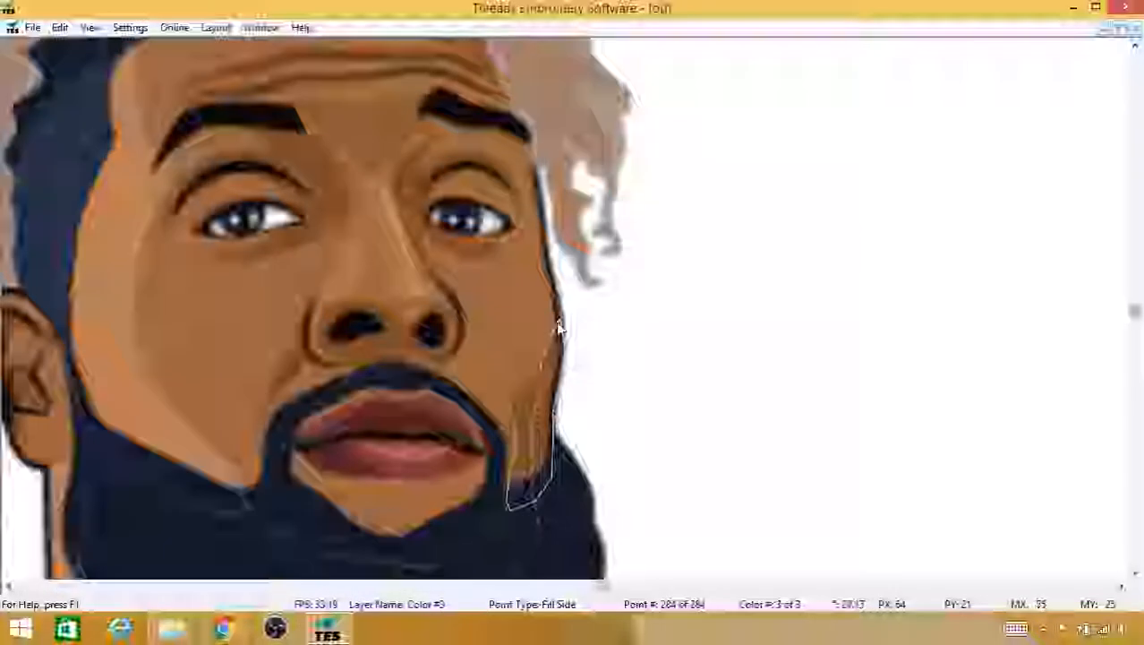
left_click_drag(531, 332, 537, 366)
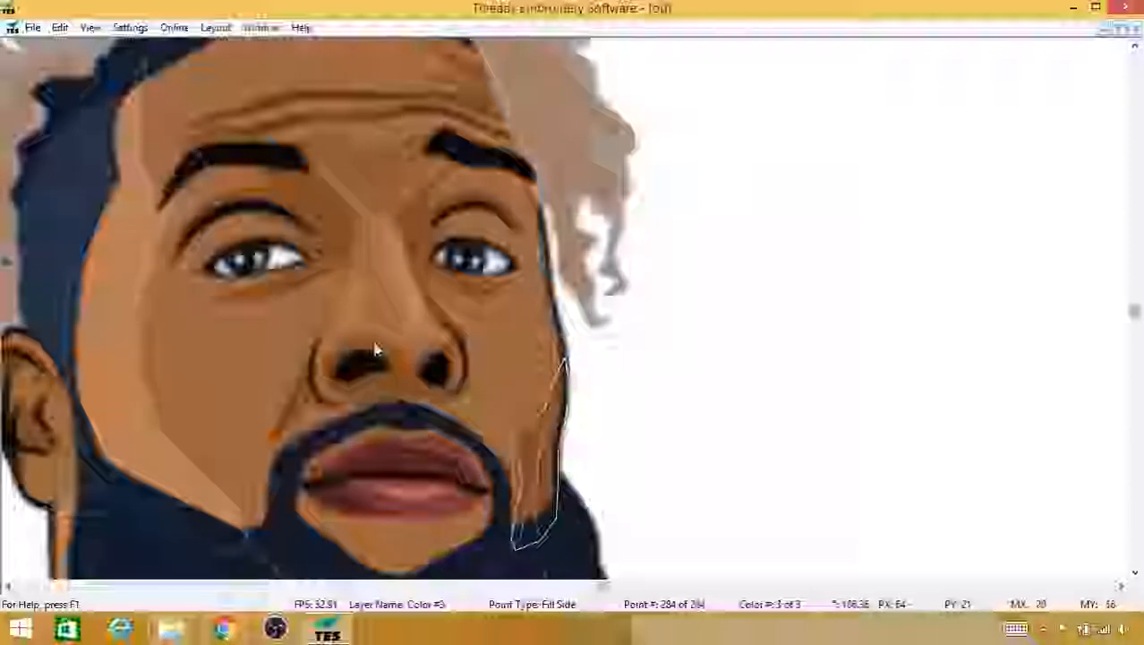
left_click_drag(480, 213, 485, 245)
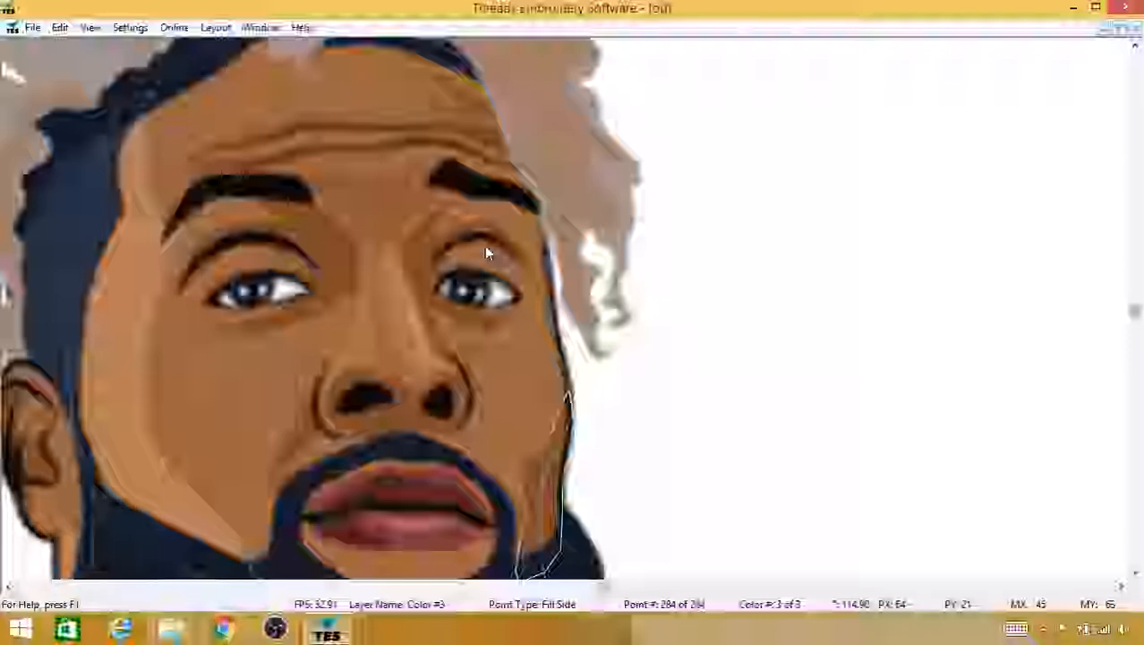
left_click_drag(504, 370, 509, 308)
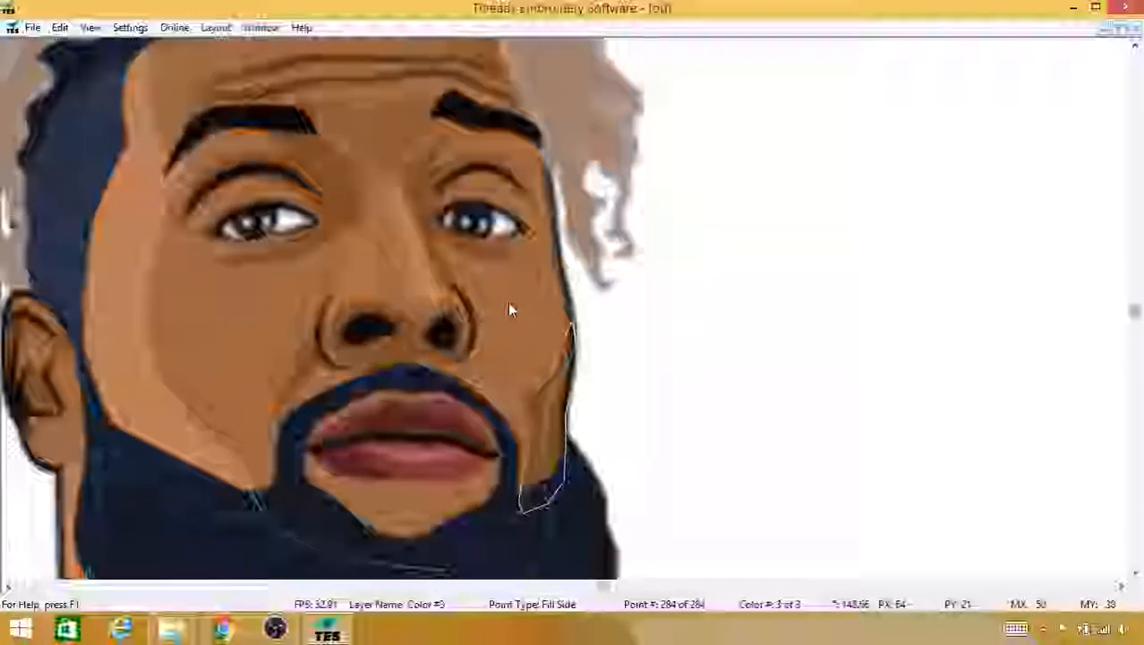
right_click(556, 484)
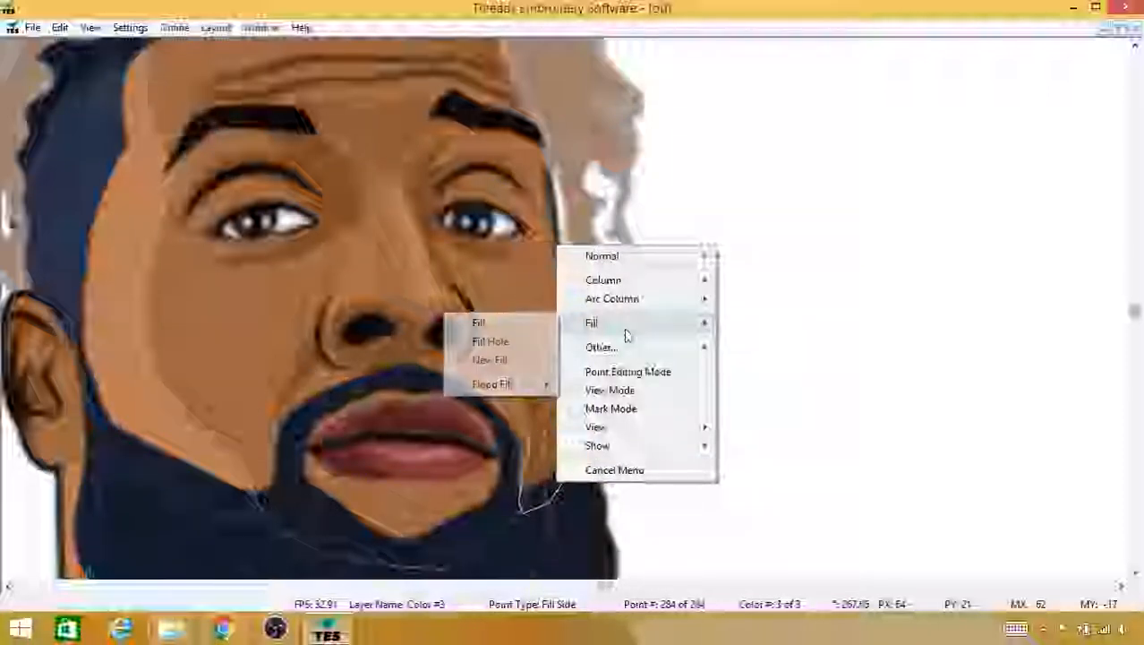
mouse_move(625, 348)
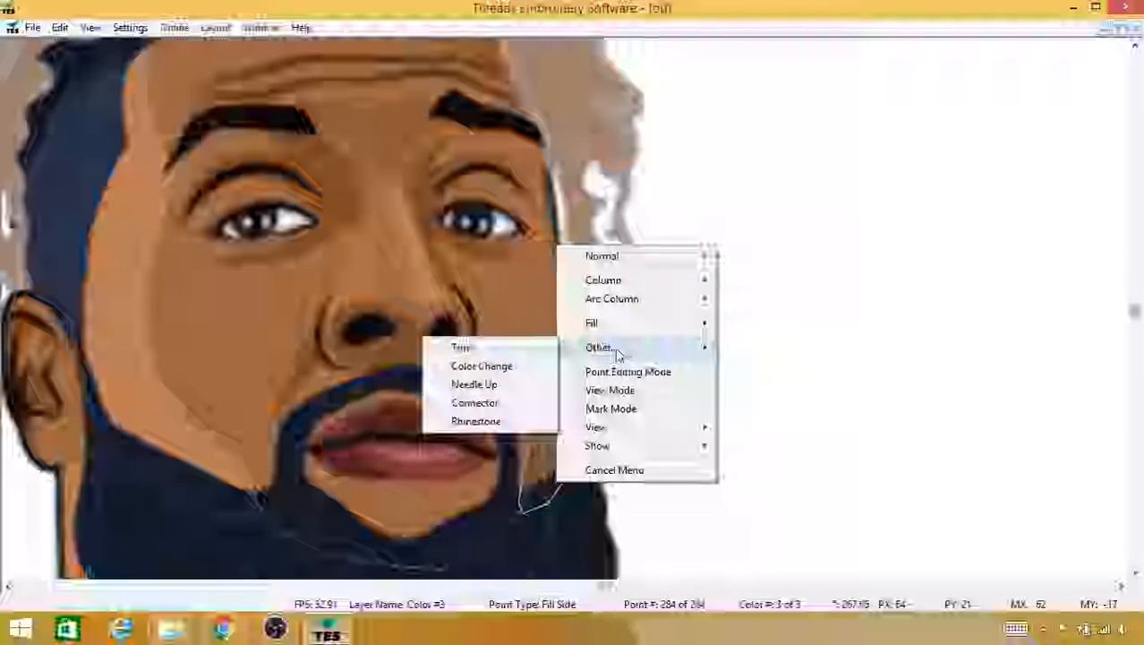
left_click(503, 351)
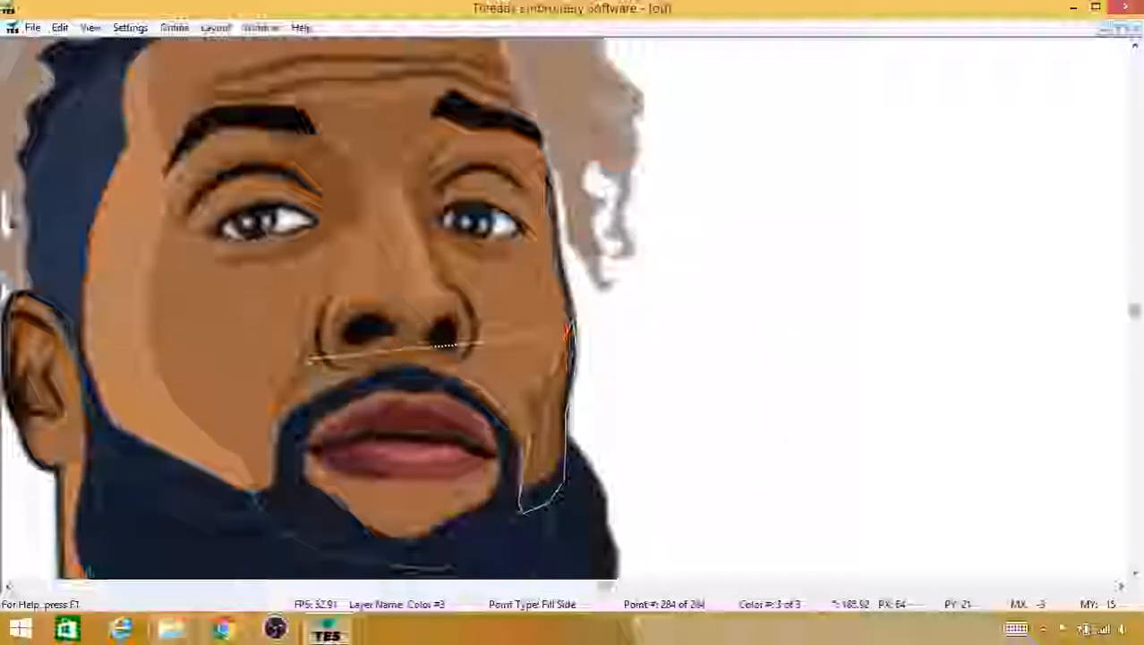
Step: Place a cluster of short Normal stitches on the cheek fold beside the nostril to anchor the thread
left_click(308, 361)
left_click(308, 362)
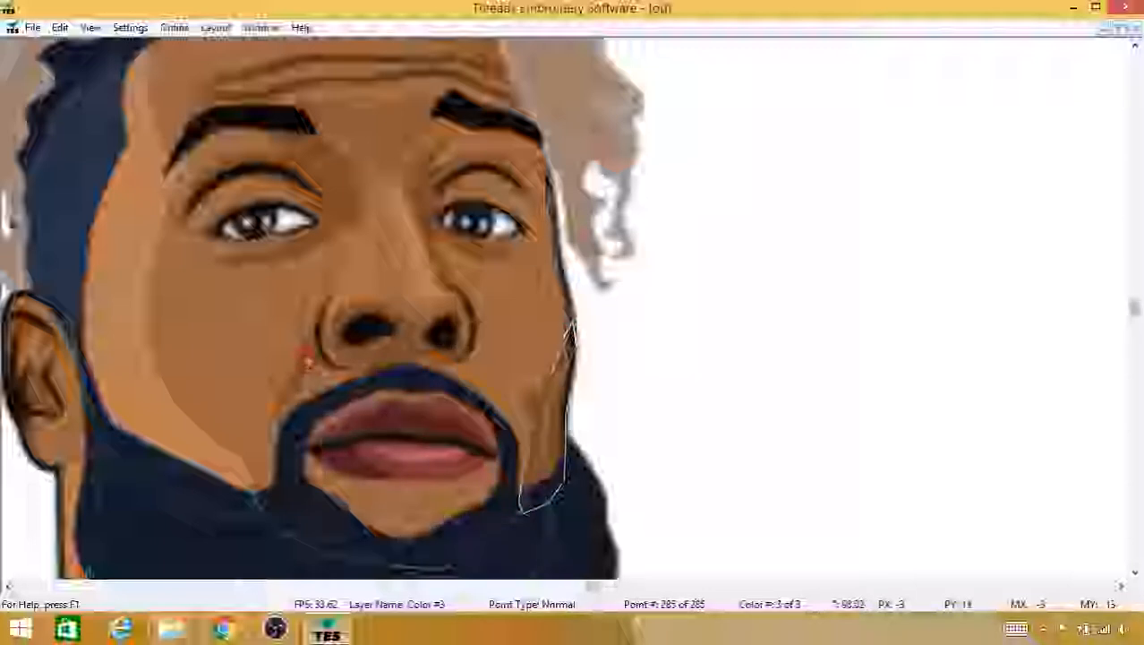
left_click(308, 362)
left_click(308, 362)
left_click(309, 361)
left_click(309, 361)
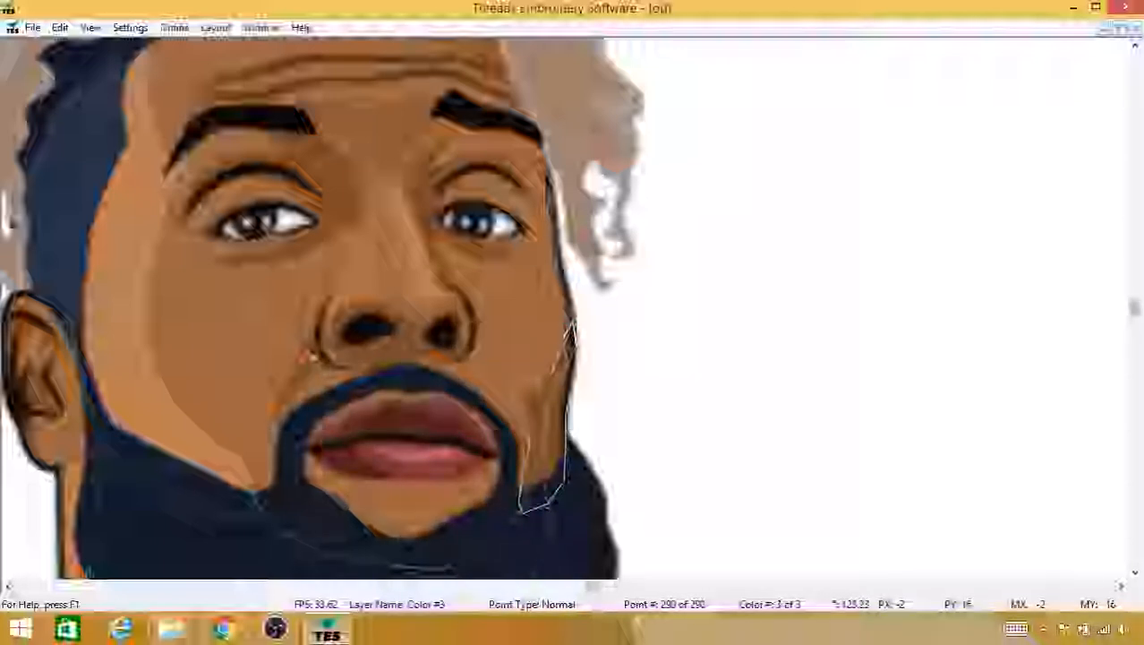
Step: Run short Normal stitches down the cheek fold from beside the nostril to the moustache's outer edge
left_click(307, 351)
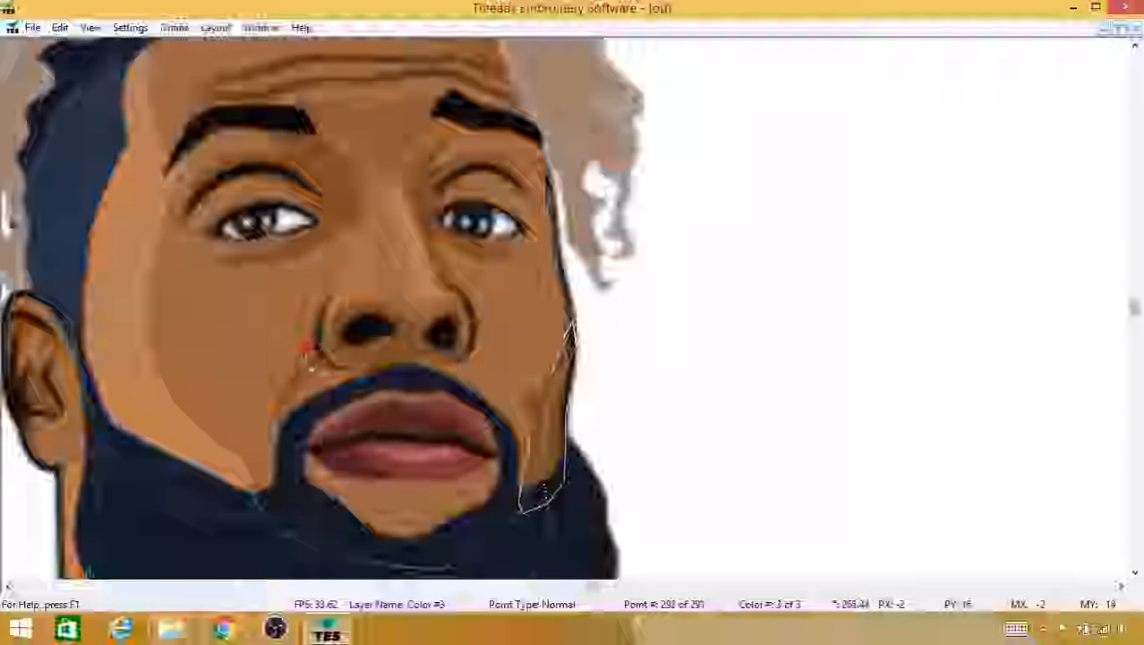
left_click(306, 347)
left_click(303, 358)
left_click(301, 365)
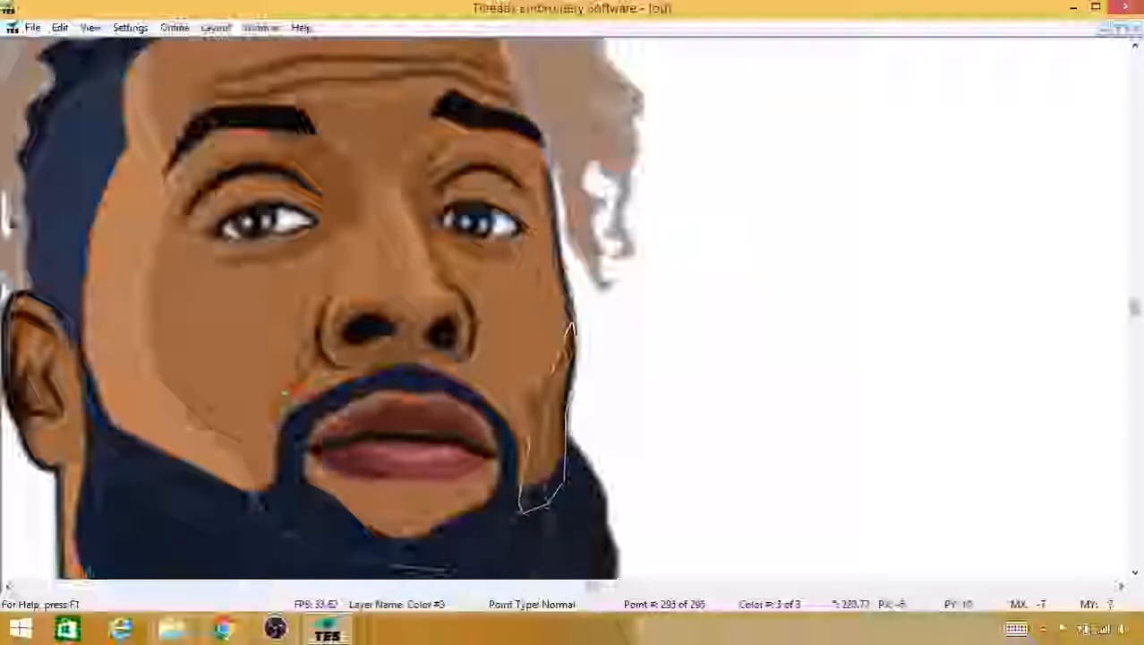
left_click(298, 383)
left_click(296, 394)
Step: Outline the fold shadow between the nostril and the moustache with a Fill, closing it at its lower tip, and save the design
right_click(295, 396)
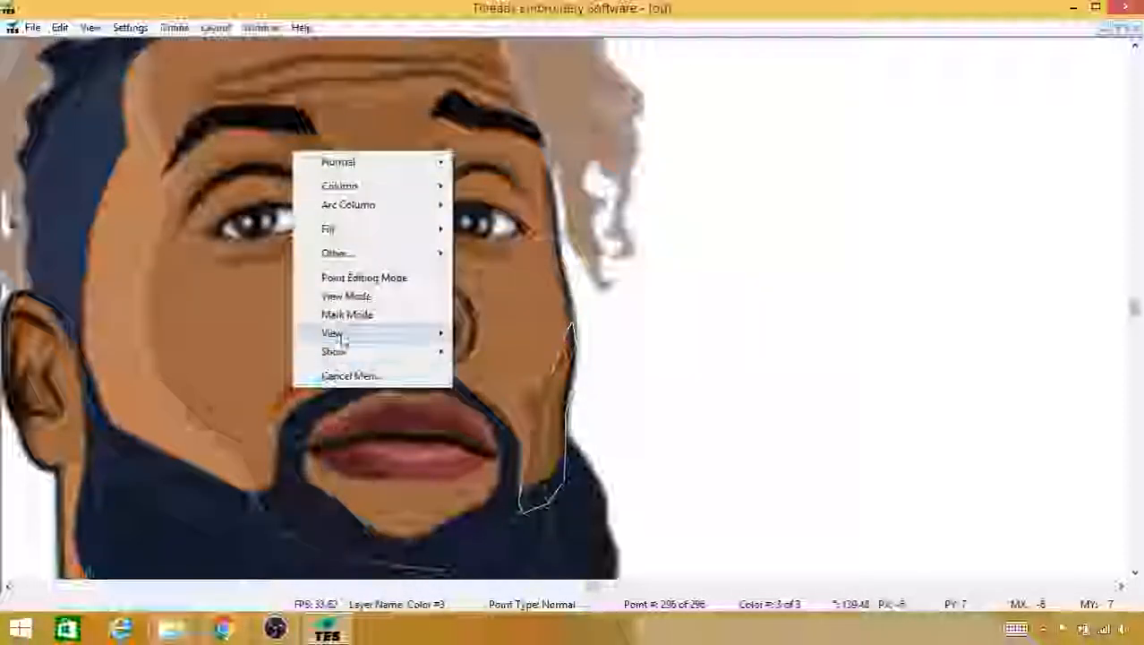
mouse_move(357, 232)
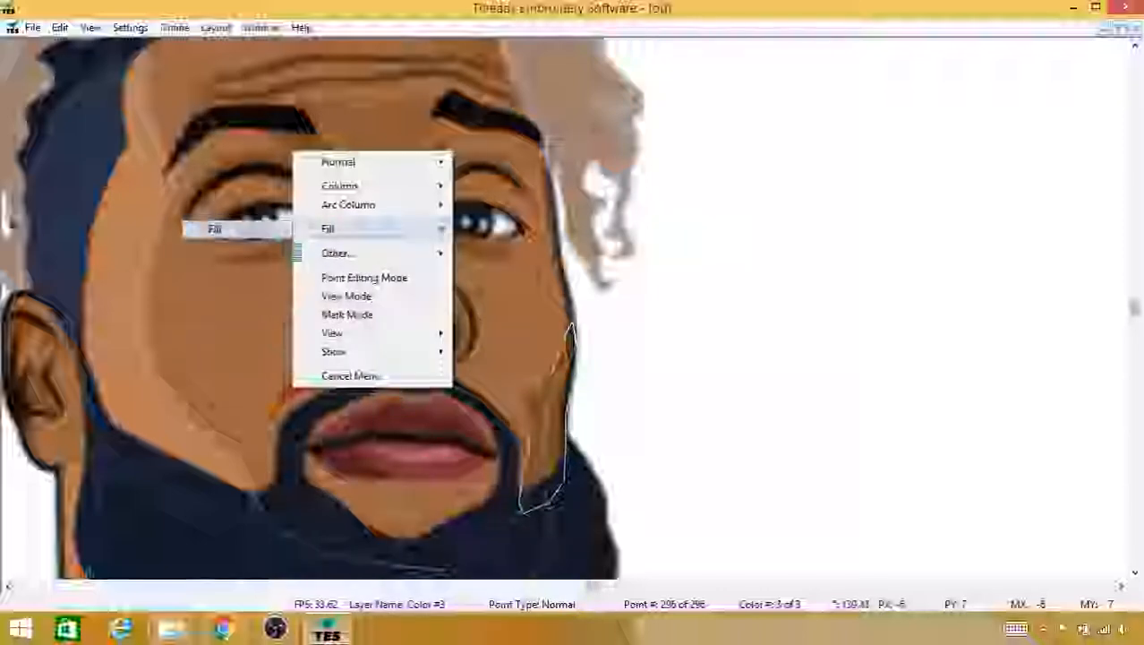
left_click(215, 230)
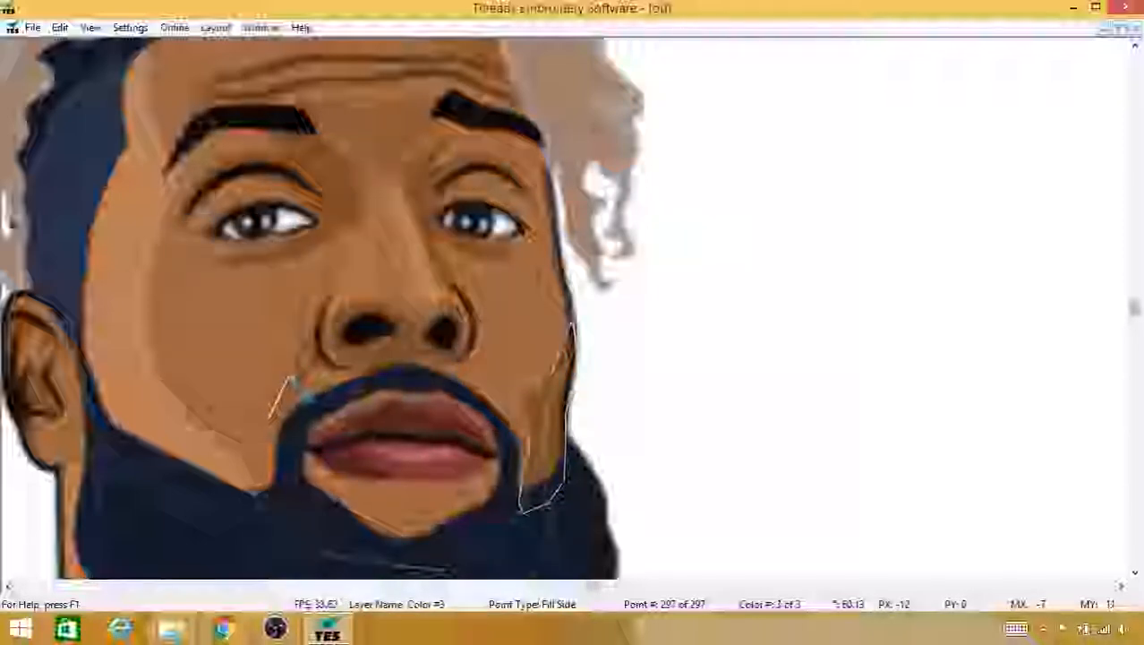
left_click(297, 359)
left_click(308, 336)
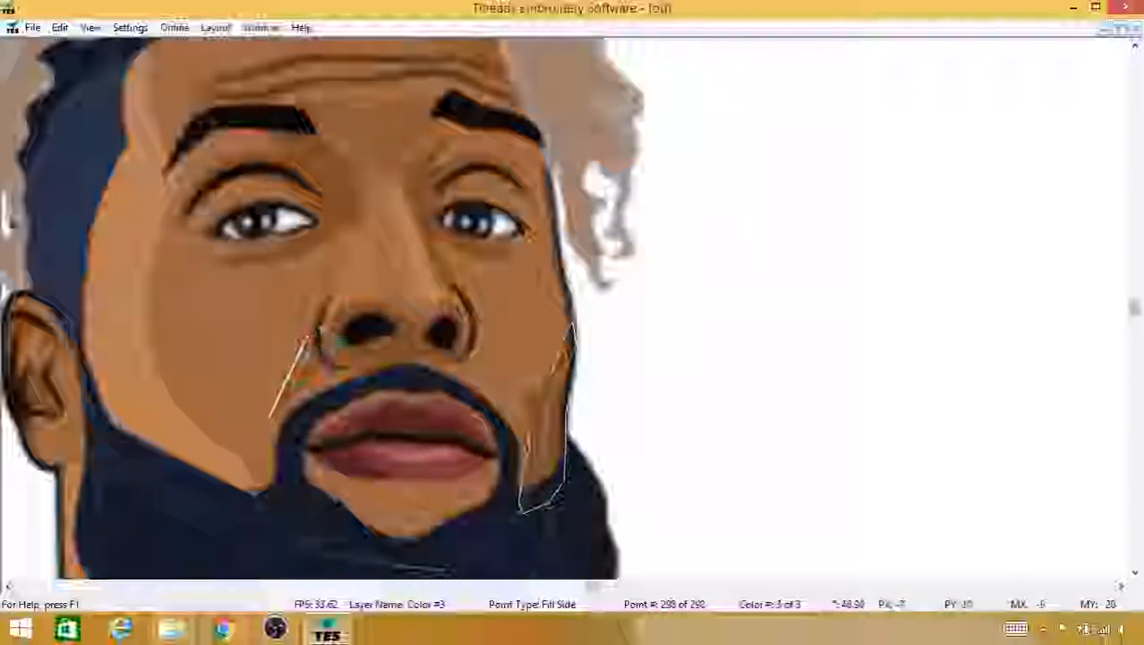
left_click(319, 323)
left_click(319, 346)
left_click(269, 416)
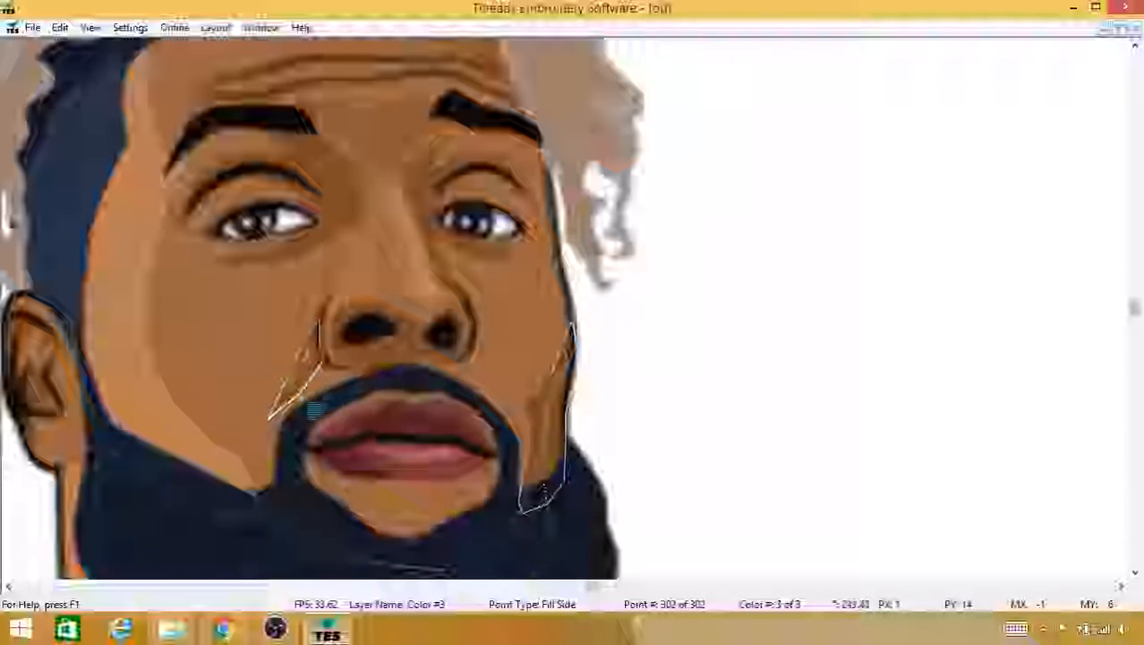
left_click(270, 417)
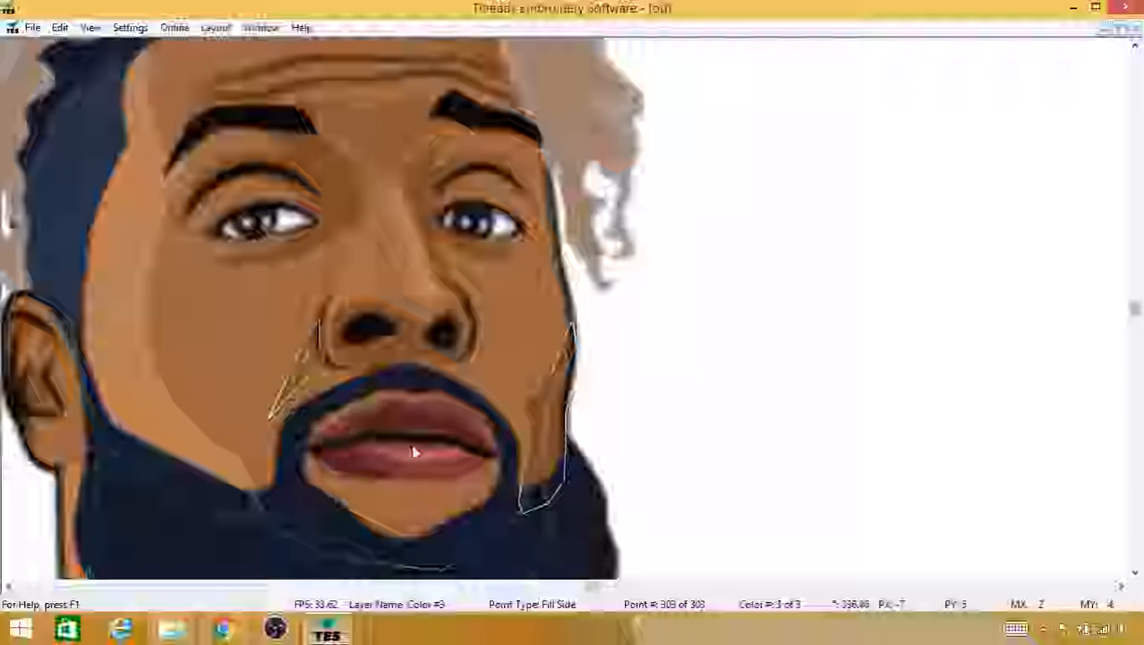
left_click(33, 27)
left_click(59, 114)
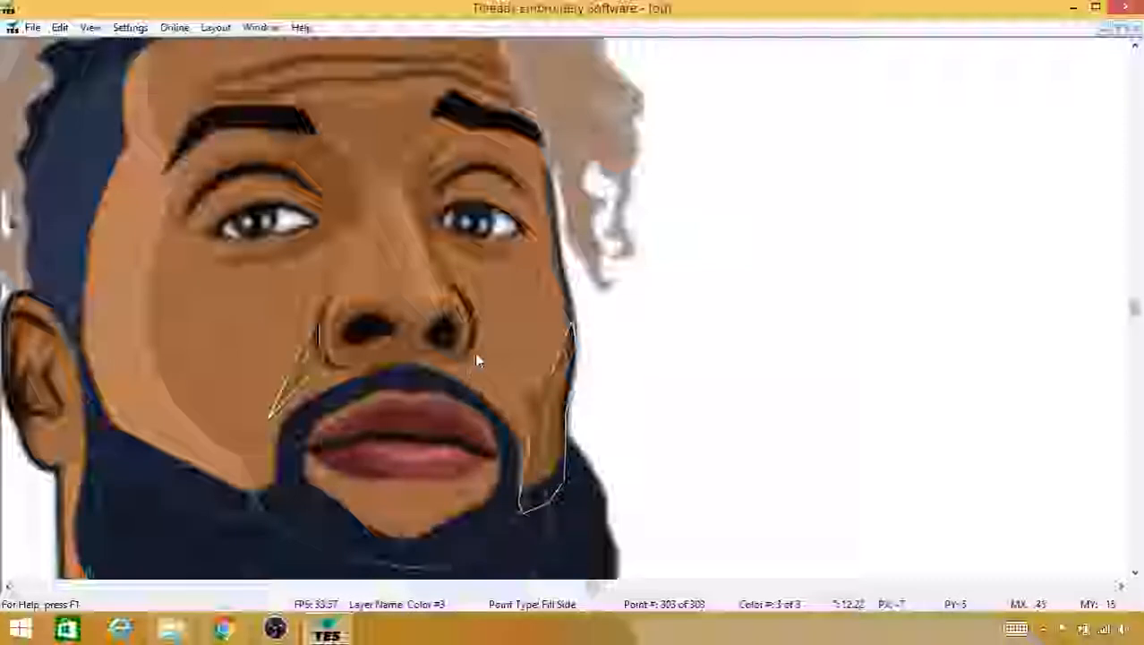
Step: Hide the portrait image and generate the stitches for the whole design
scroll(477, 361, "down", 3)
scroll(477, 361, "down", 2)
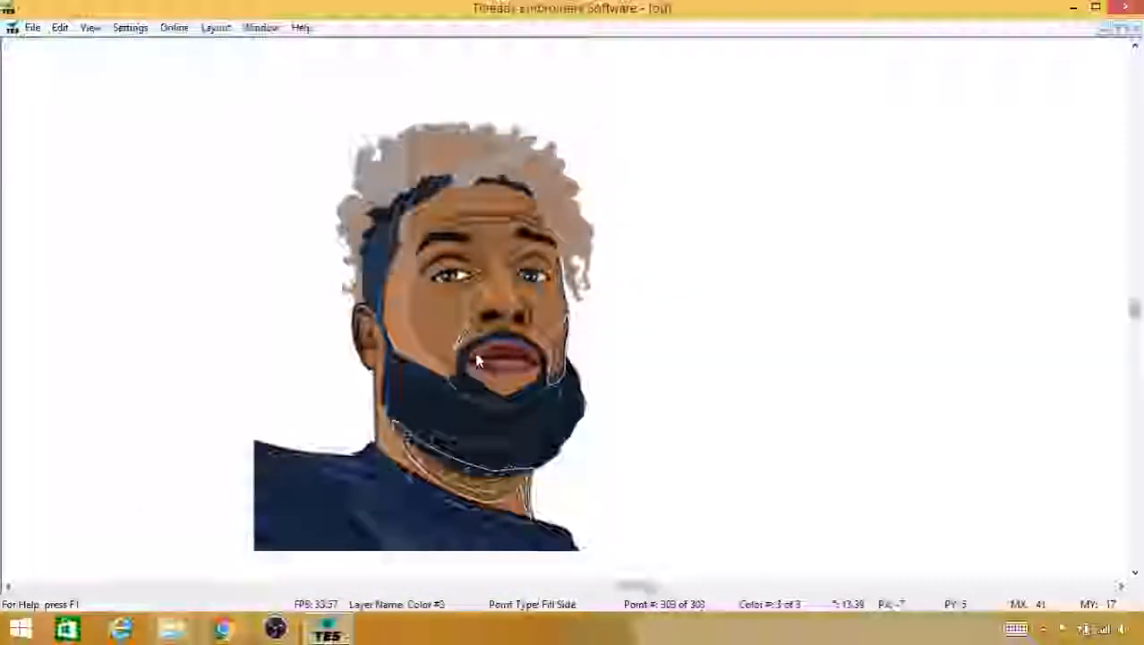
key("i")
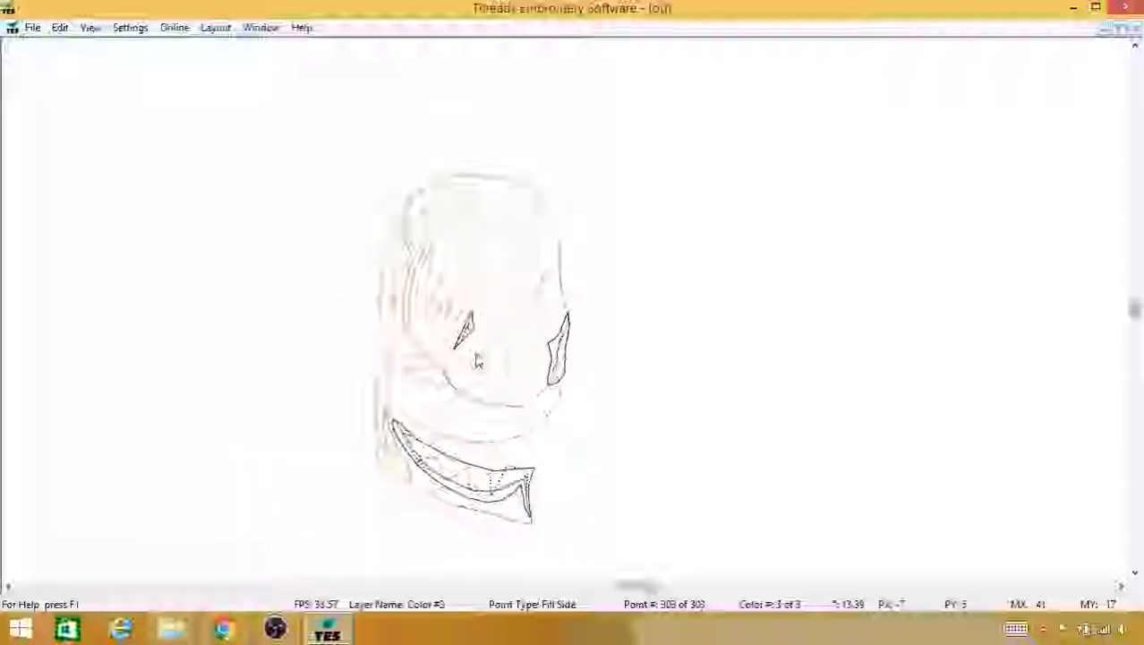
key("g")
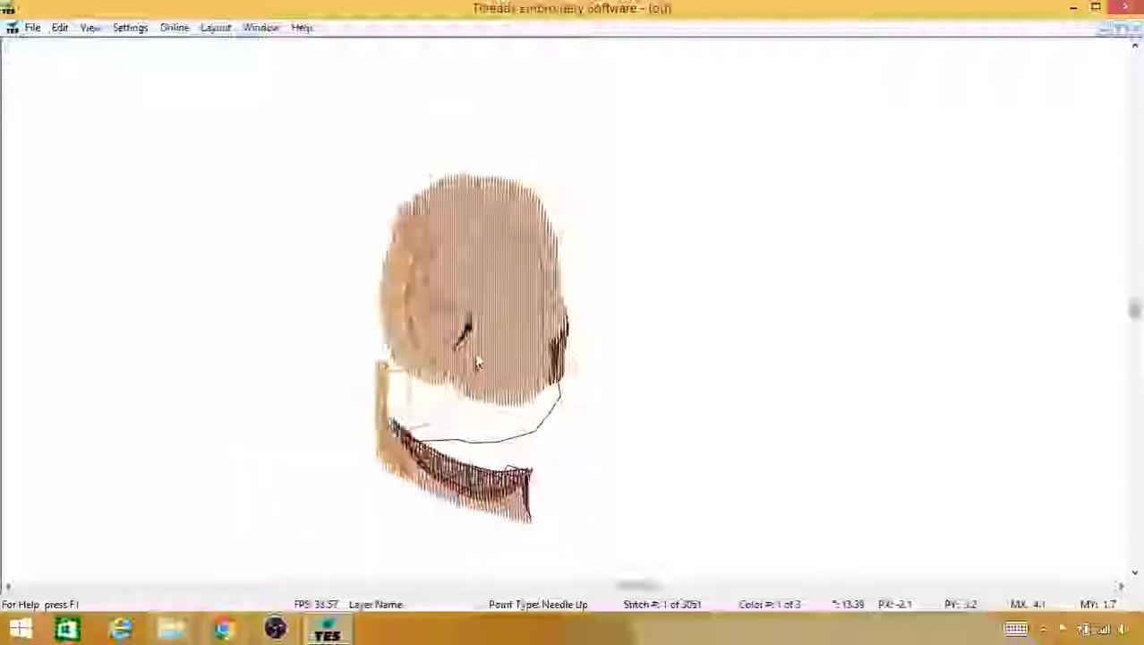
Step: Restore the toolbars and color panel, and display the portrait image together with the stitches
scroll(477, 360, "down", 5)
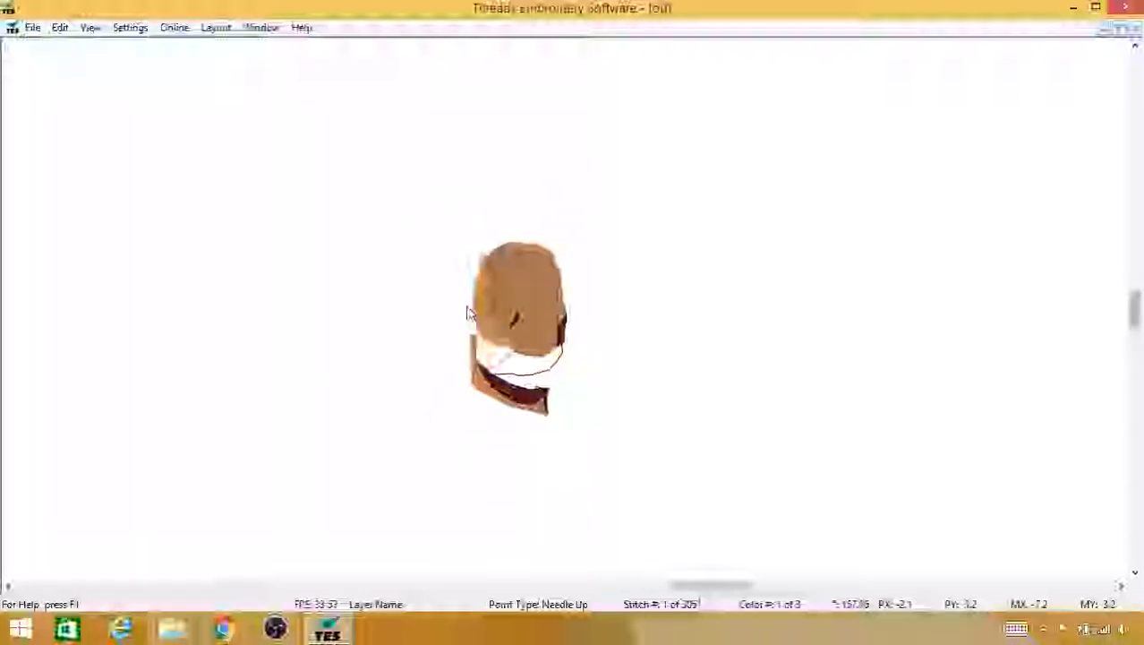
key("F11")
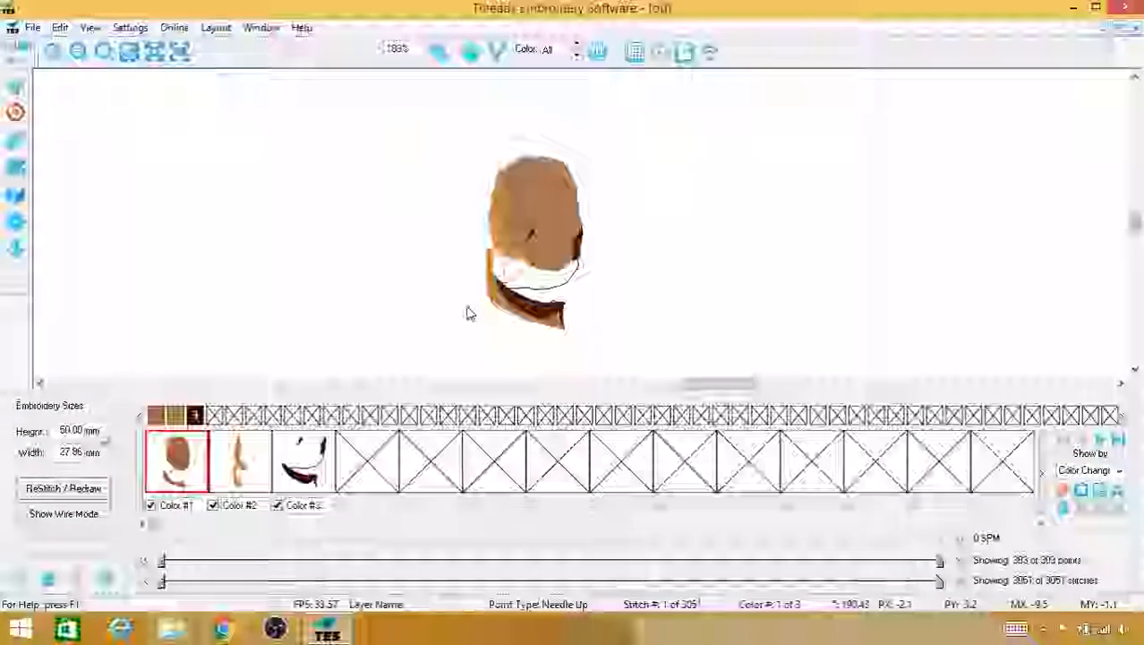
key("i")
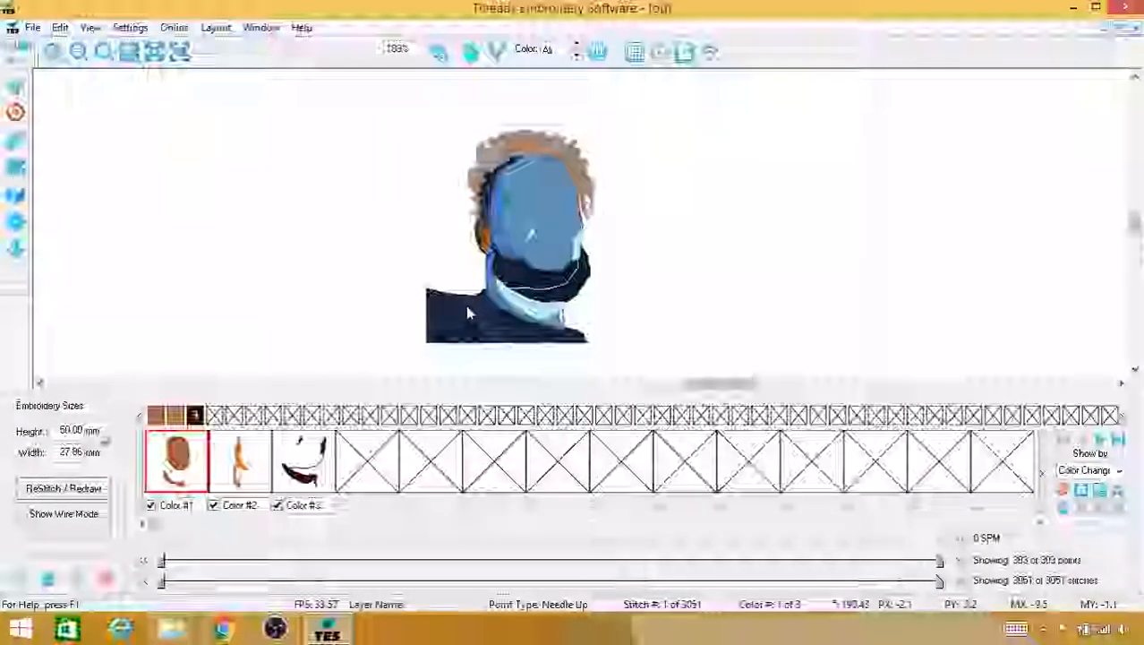
left_click(414, 326)
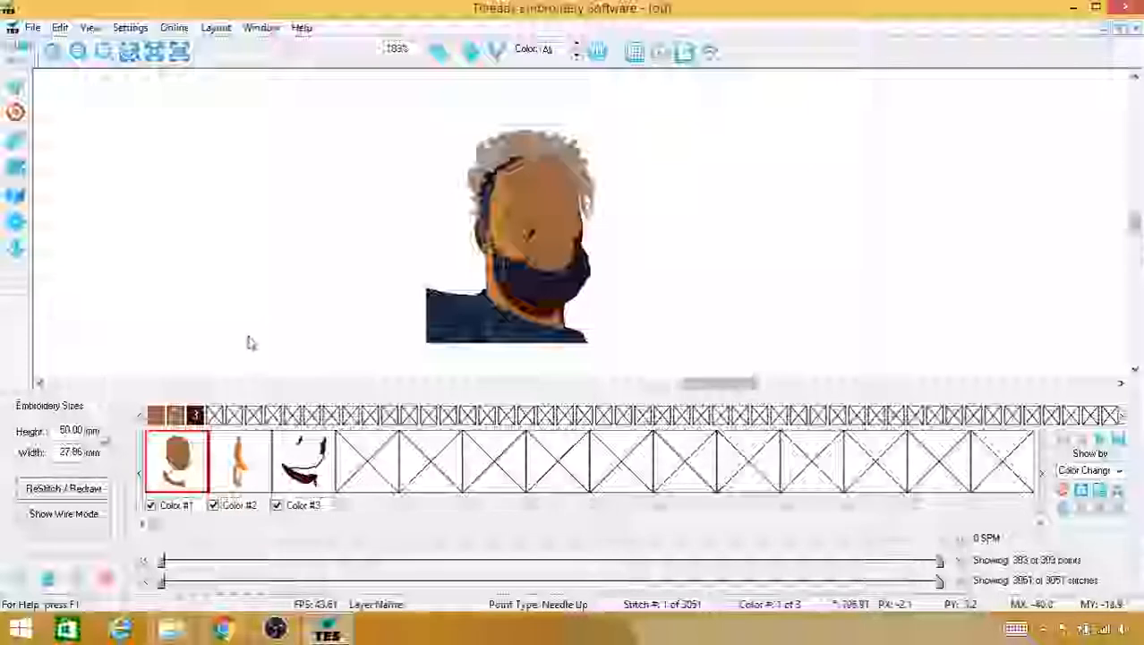
scroll(251, 341, "up", 1)
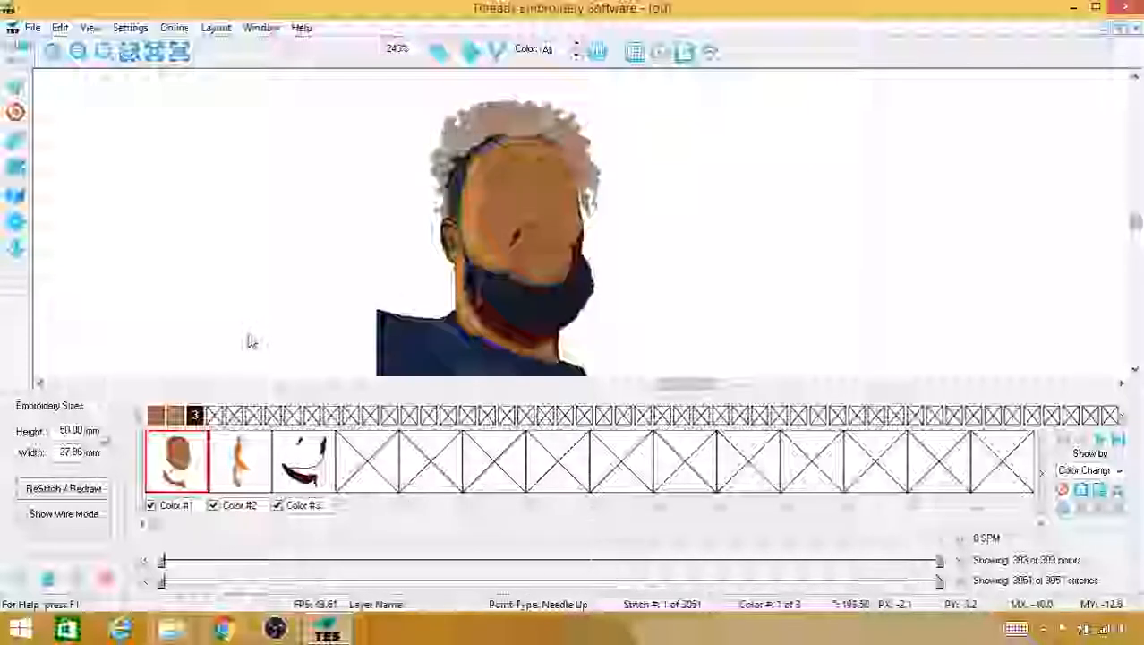
left_click(195, 415)
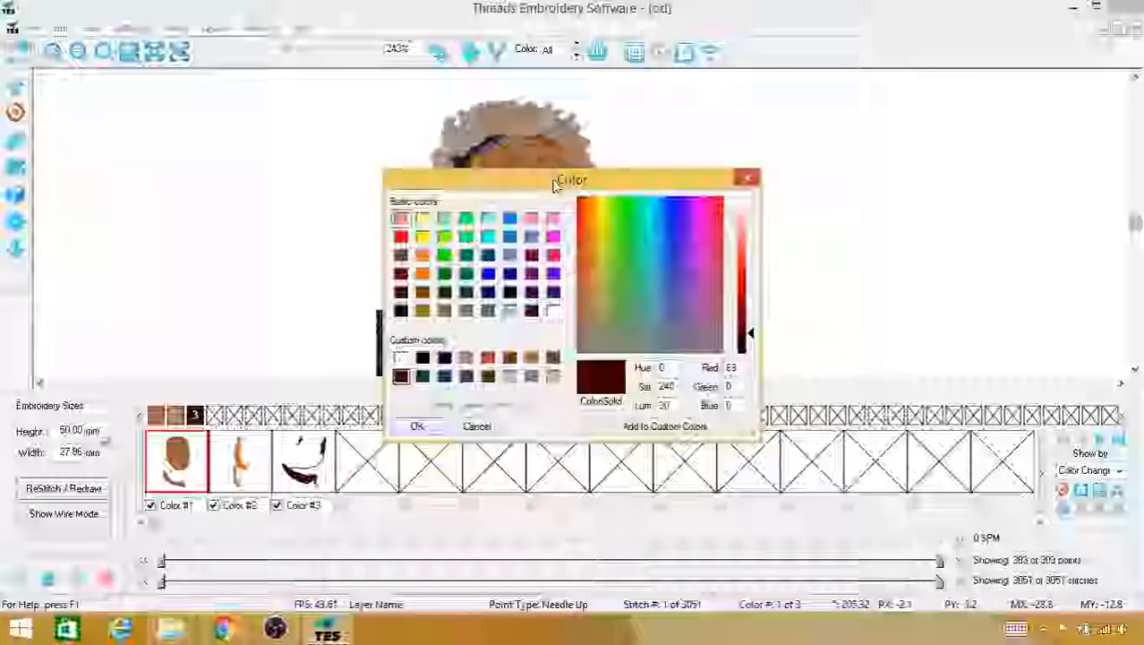
left_click_drag(567, 179, 799, 160)
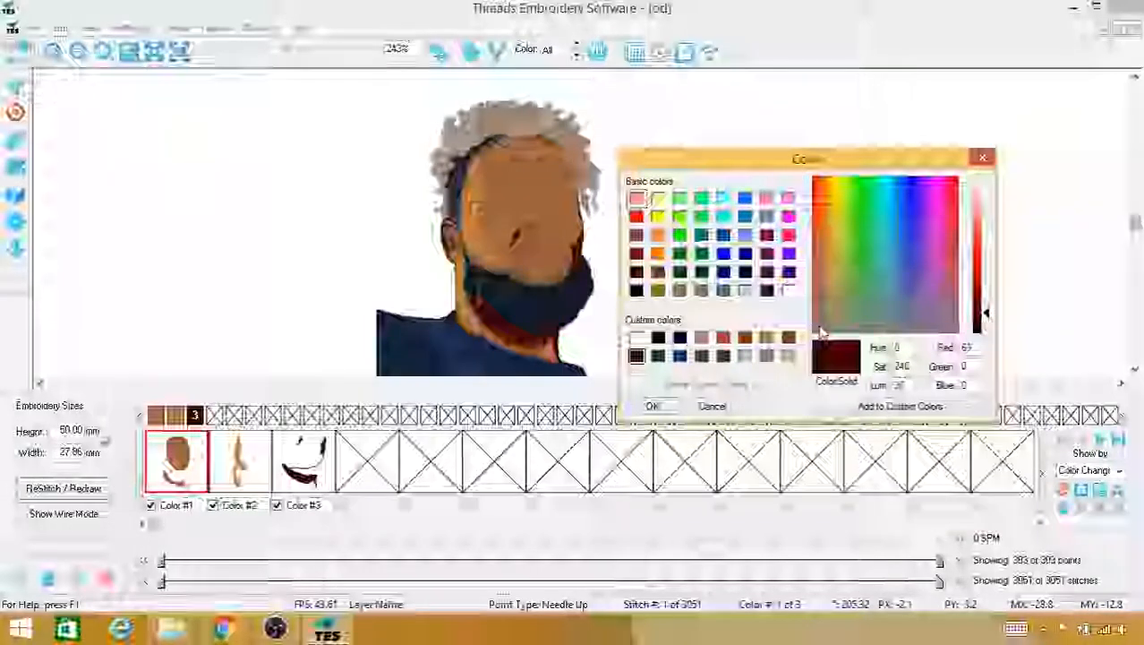
left_click(767, 337)
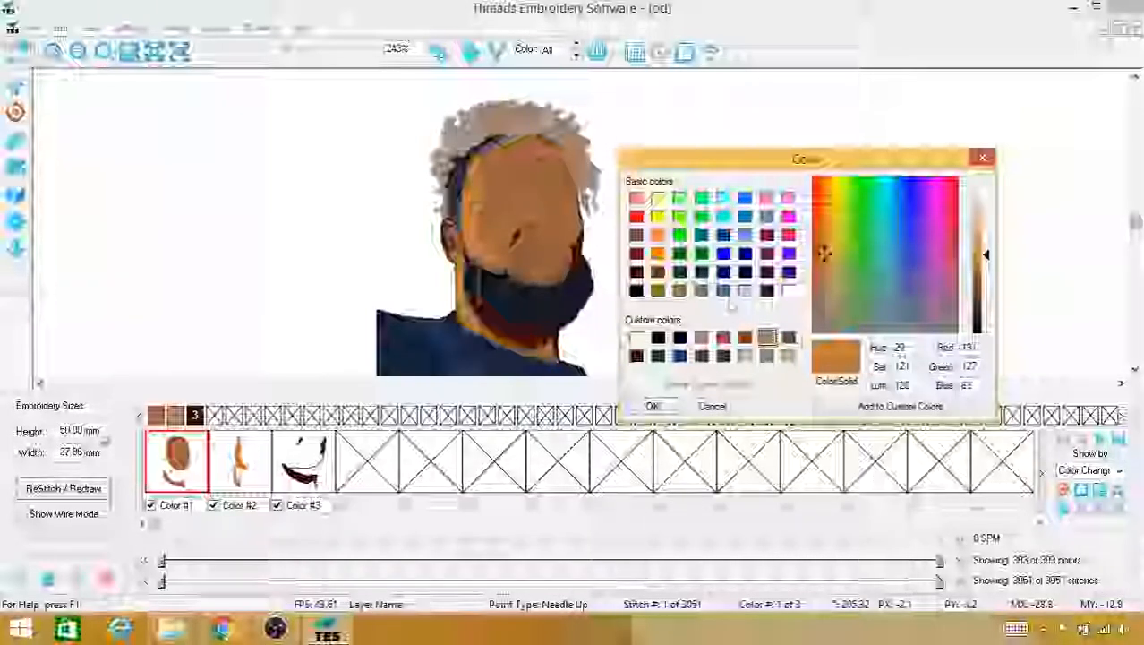
left_click(722, 406)
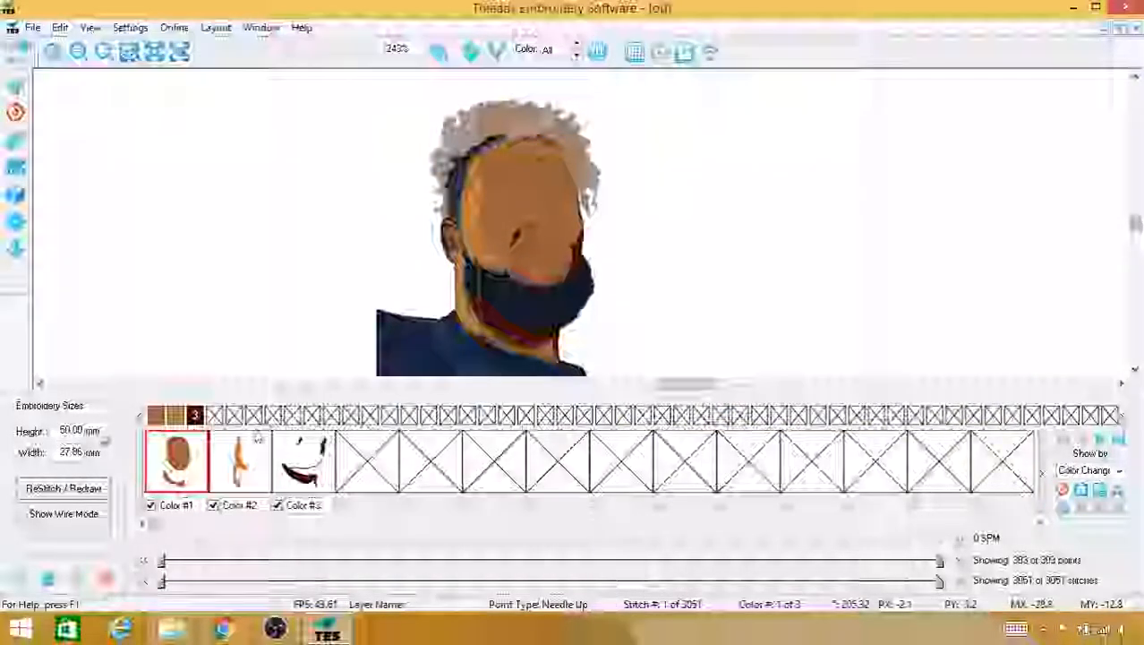
Step: Change the thread color of Color #3 to a dark brown with hue 13, saturation 183 and luminosity 43, and switch to wire view
left_click(195, 415)
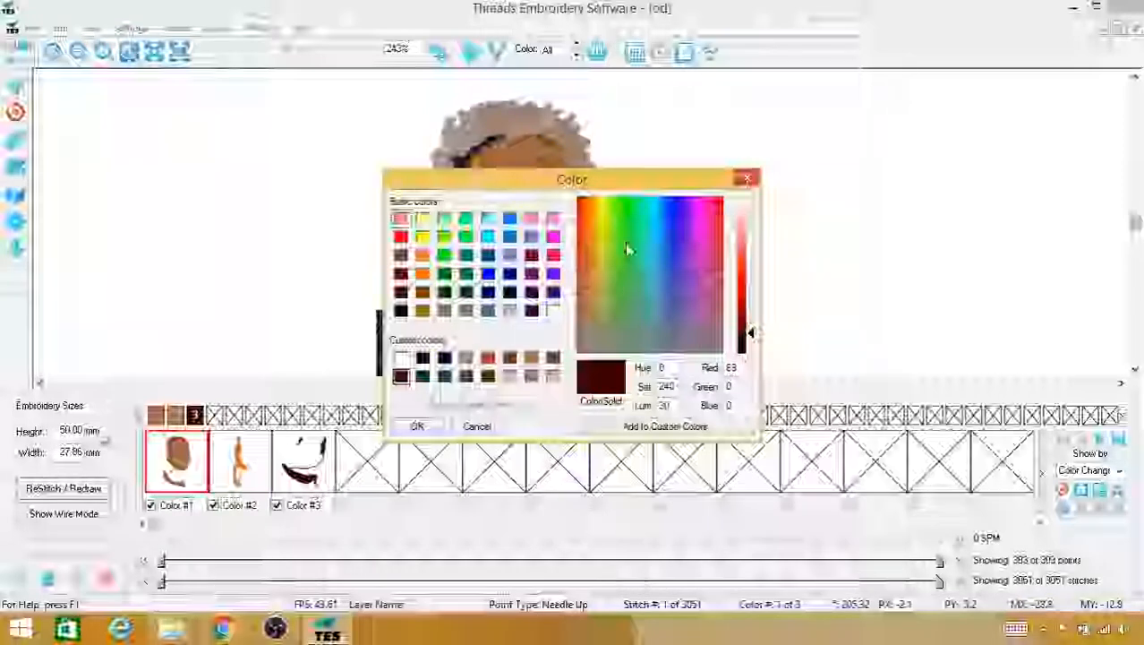
left_click(597, 223)
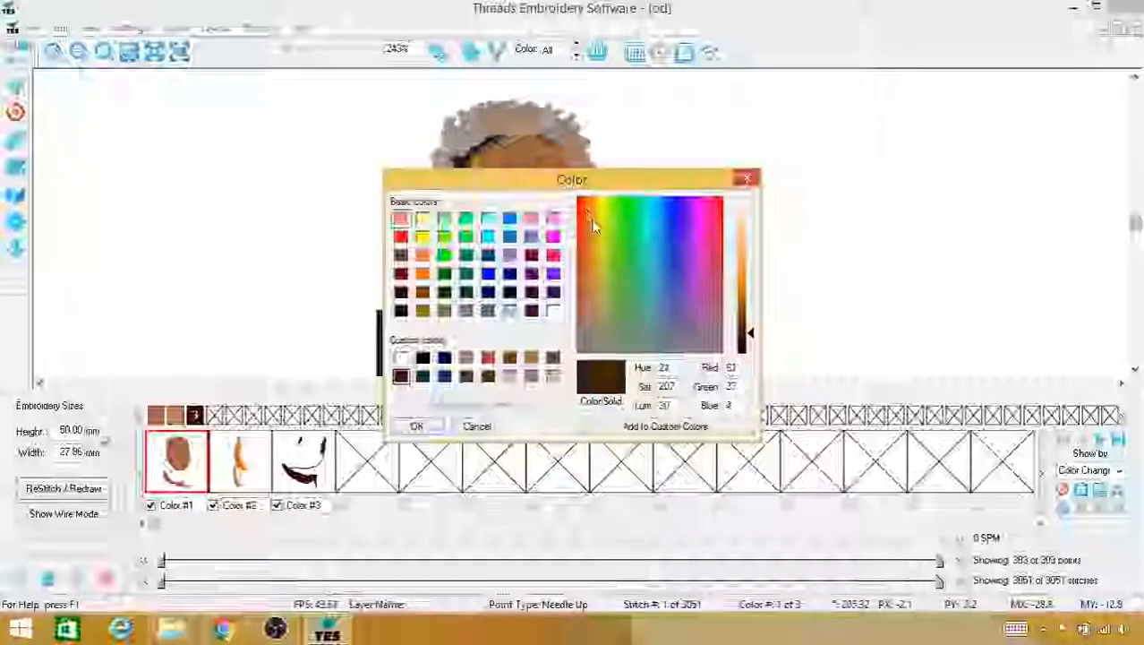
left_click(751, 315)
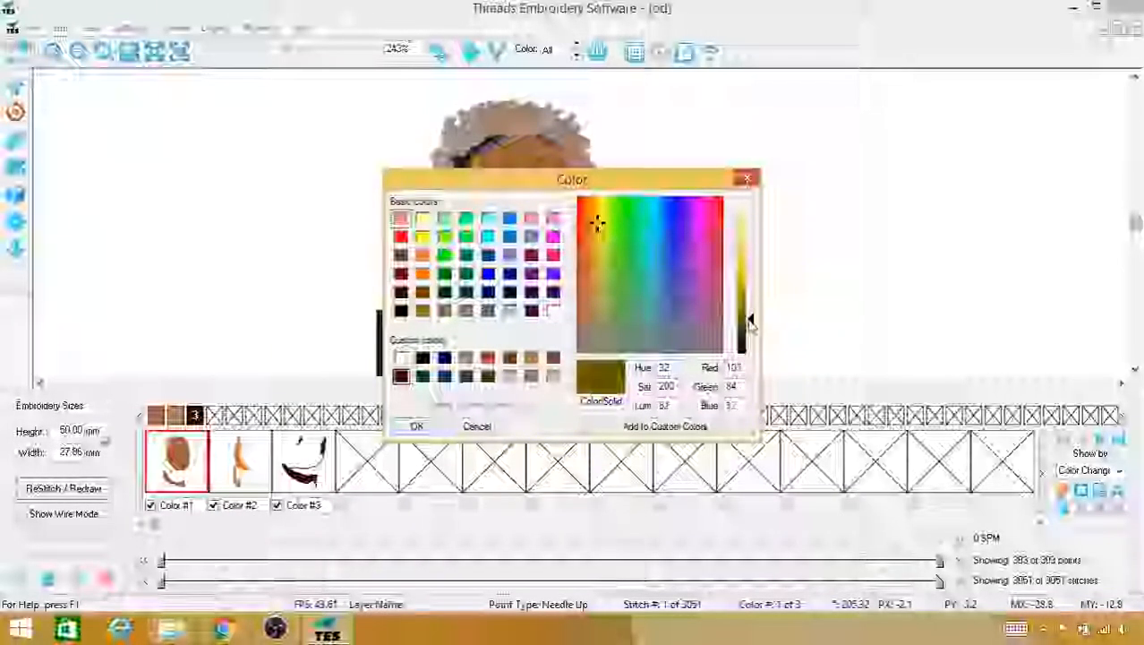
left_click(750, 326)
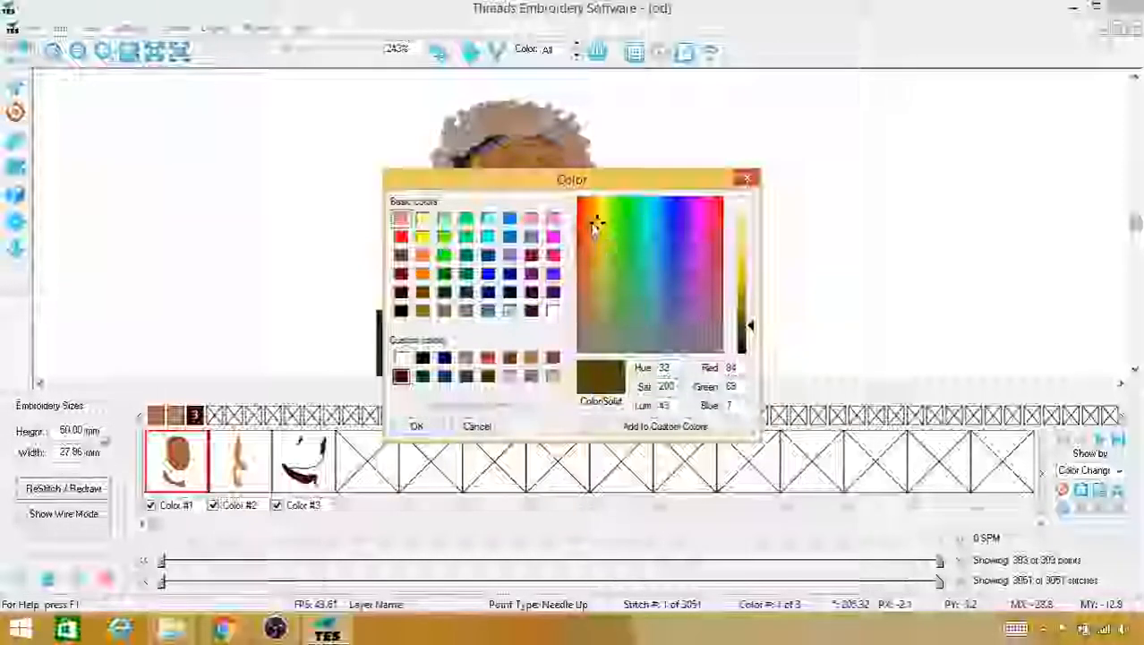
left_click_drag(592, 227, 586, 235)
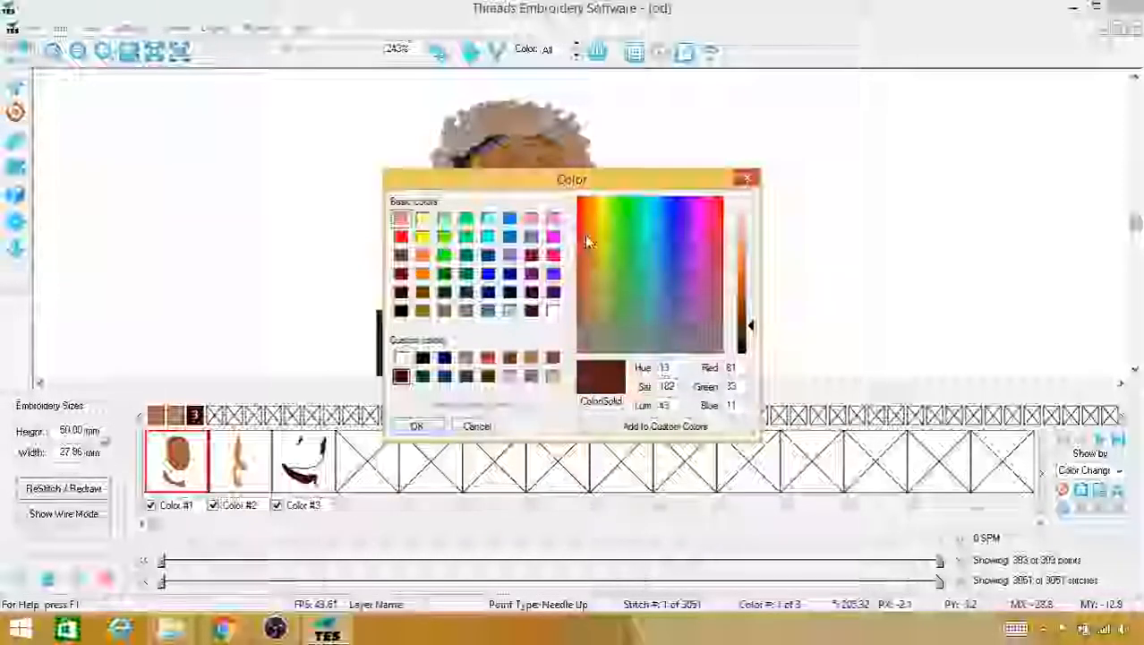
left_click(432, 428)
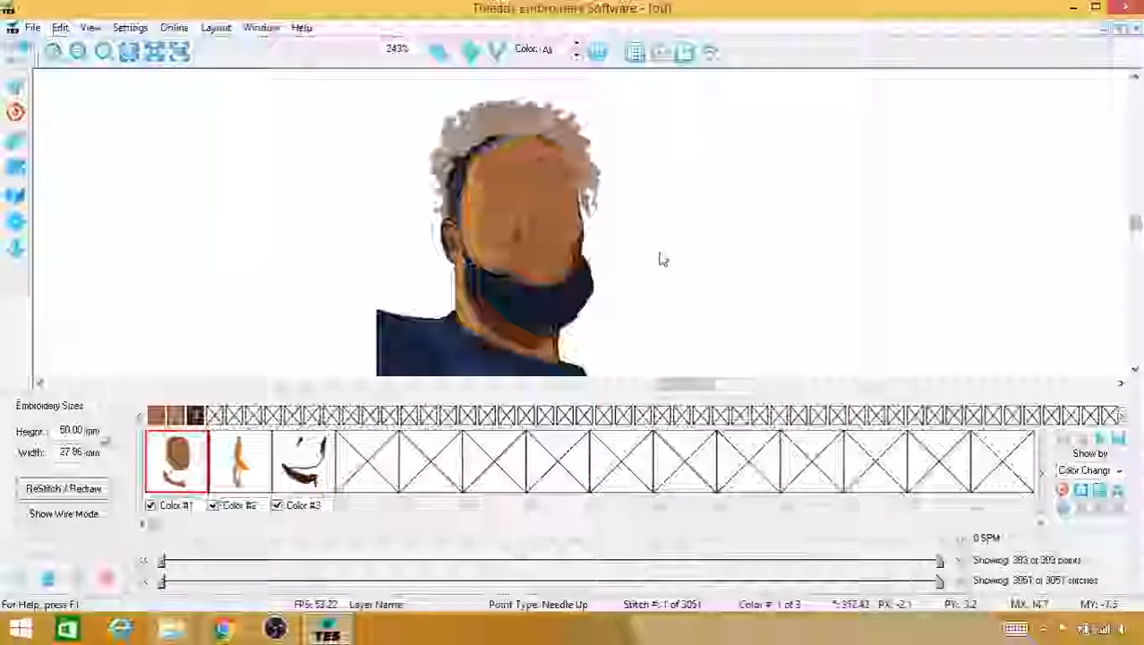
double_click(194, 417)
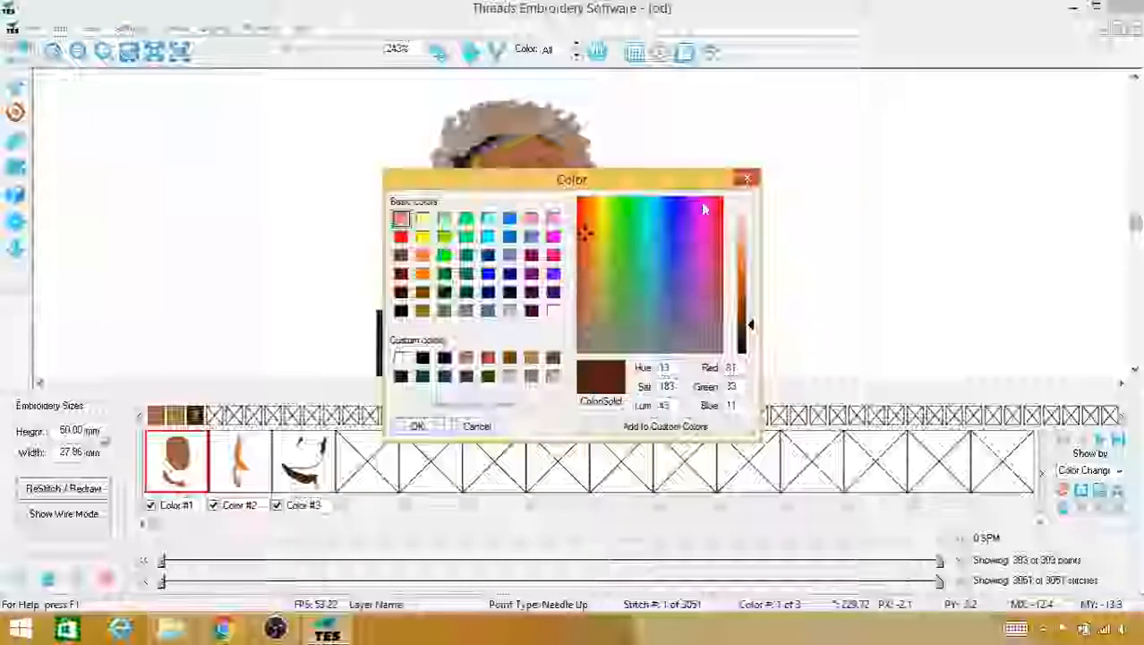
left_click(748, 179)
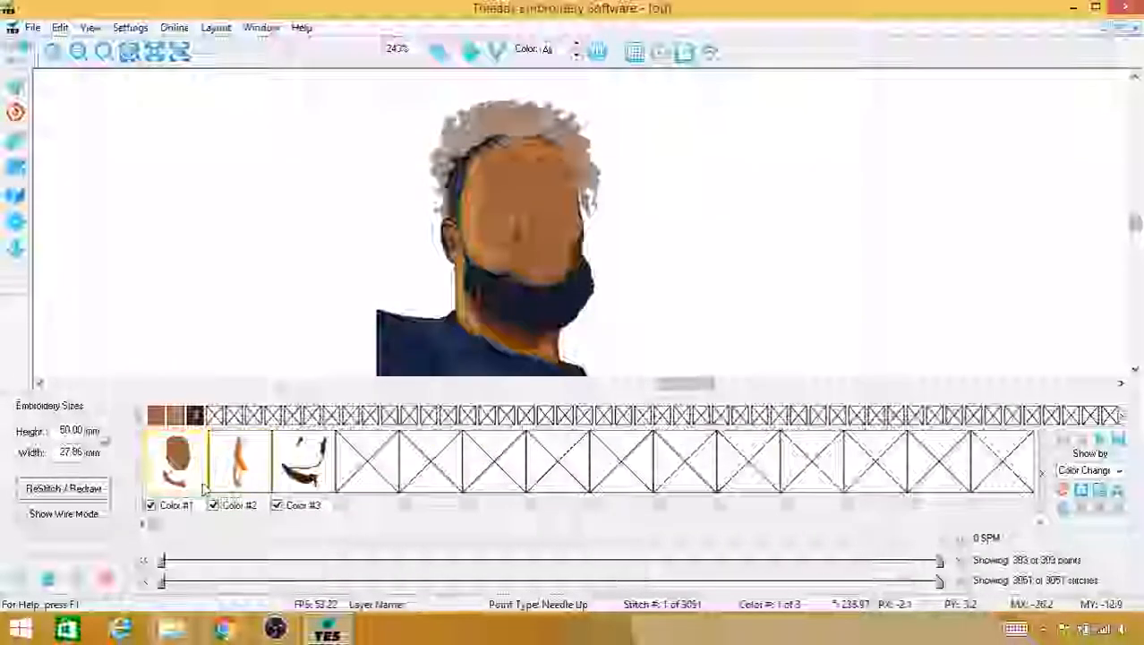
key("w")
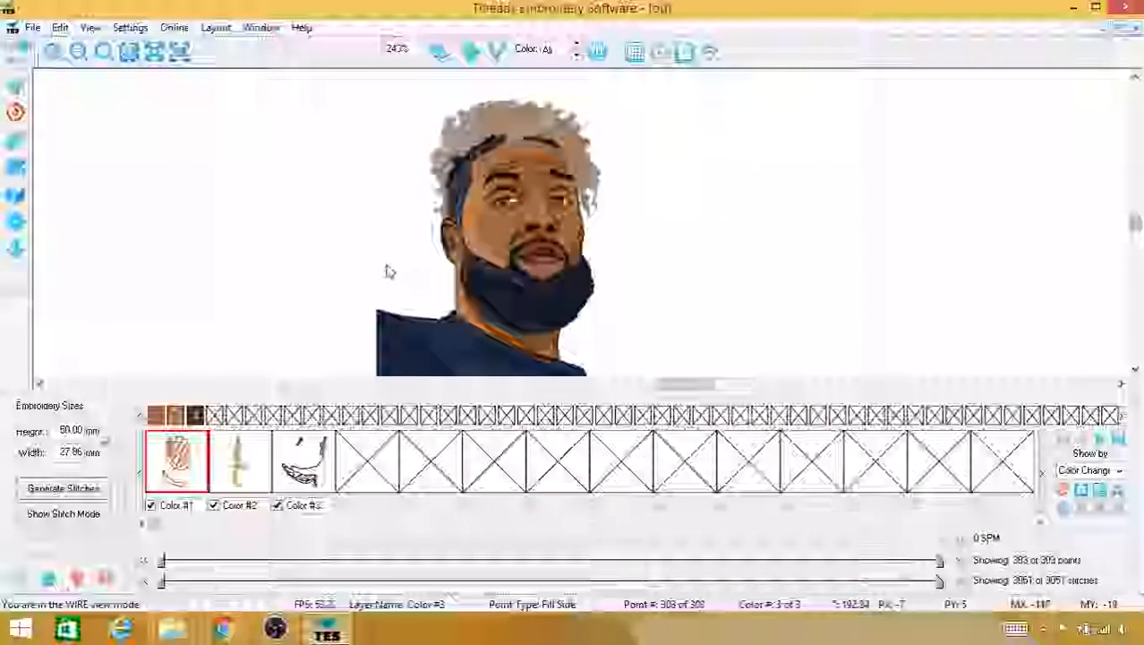
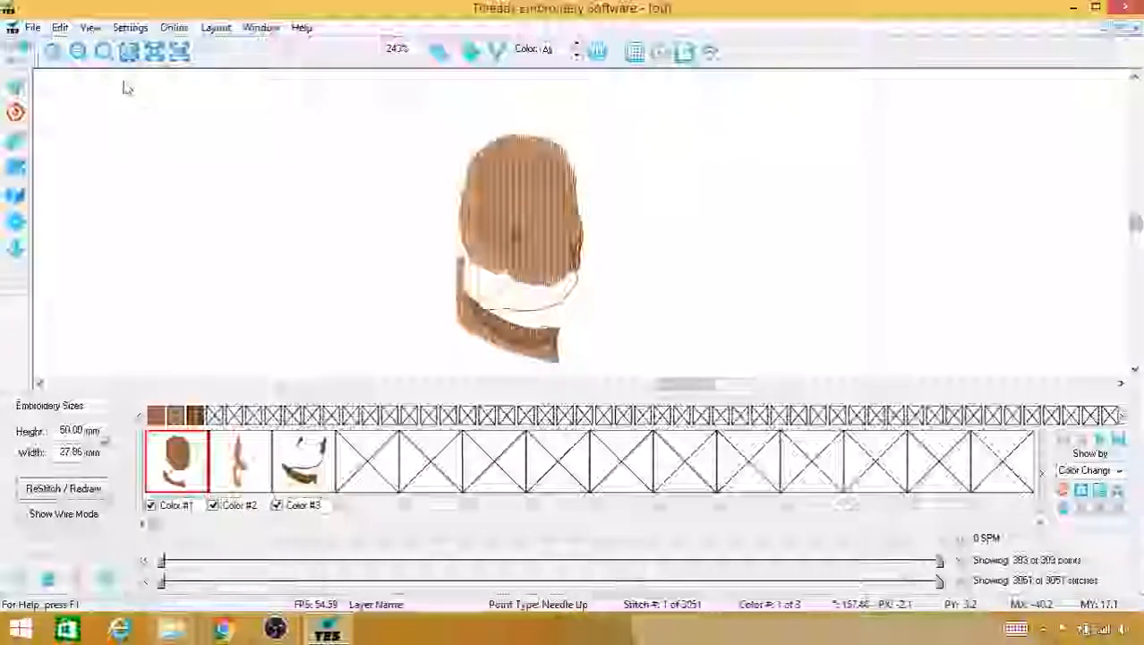
Step: Save the embroidery design with its updated shadow color
left_click(79, 51)
left_click(79, 52)
left_click(79, 52)
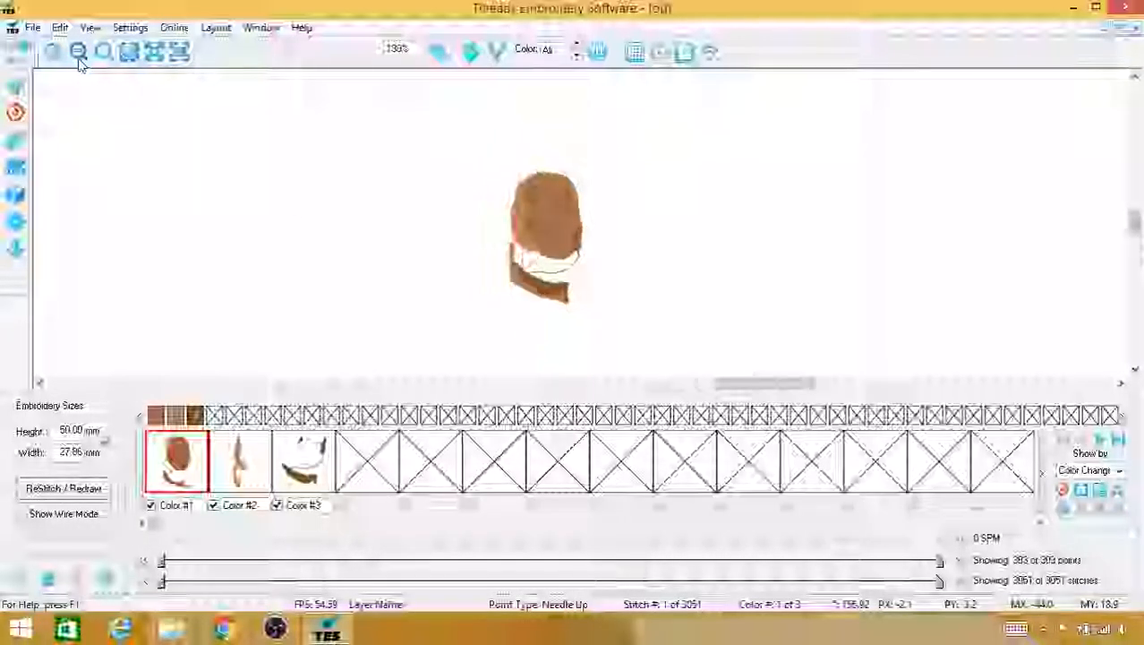
left_click(78, 52)
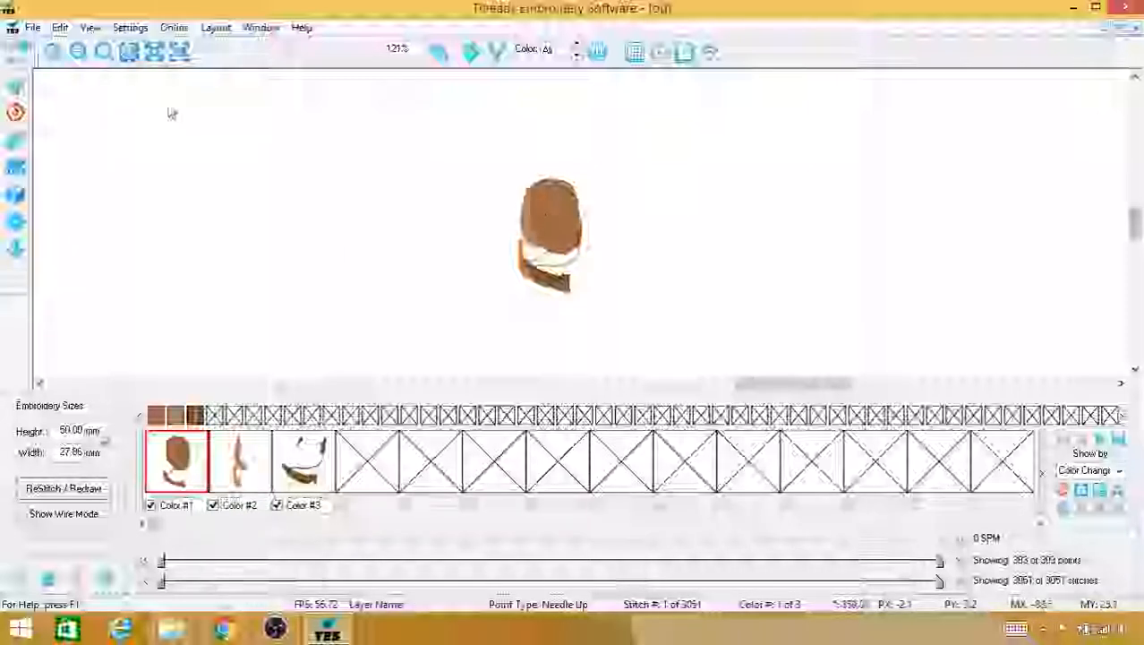
left_click(33, 26)
left_click(58, 115)
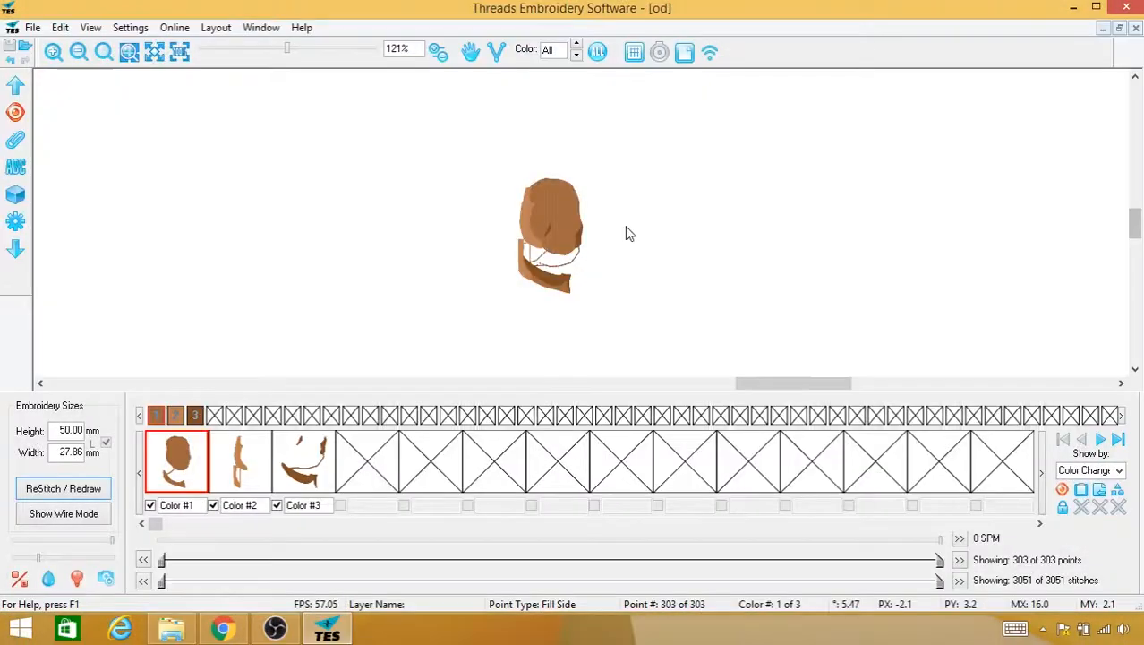
Step: Return to wire view with the portrait image shown, and hide the toolbars and color panel
key("w")
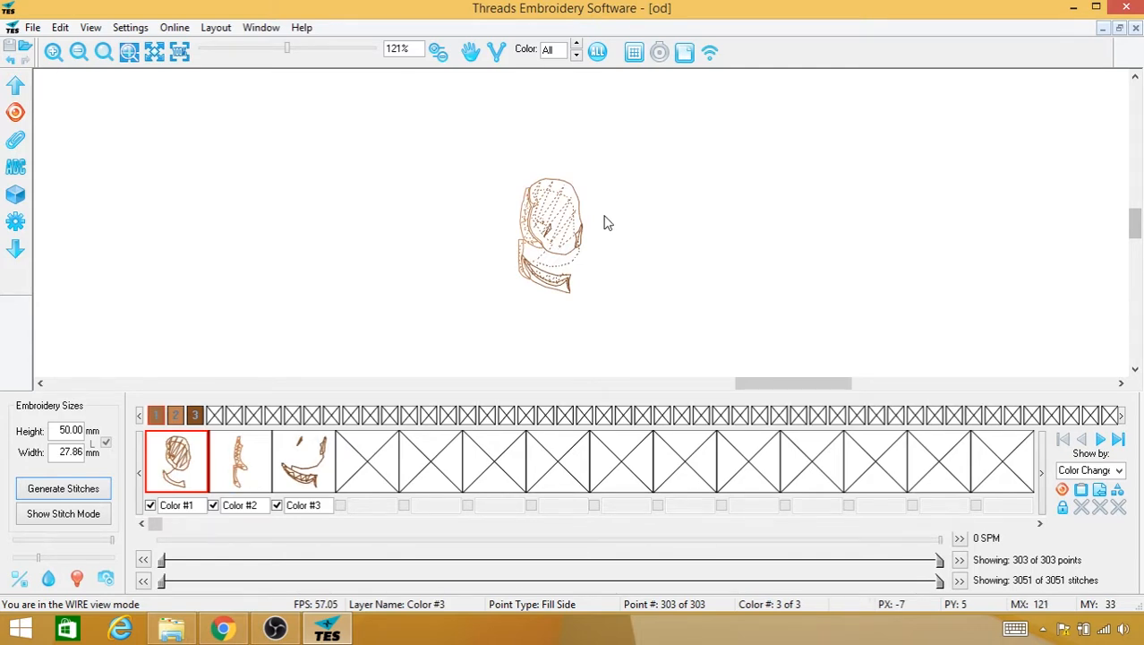
key("i")
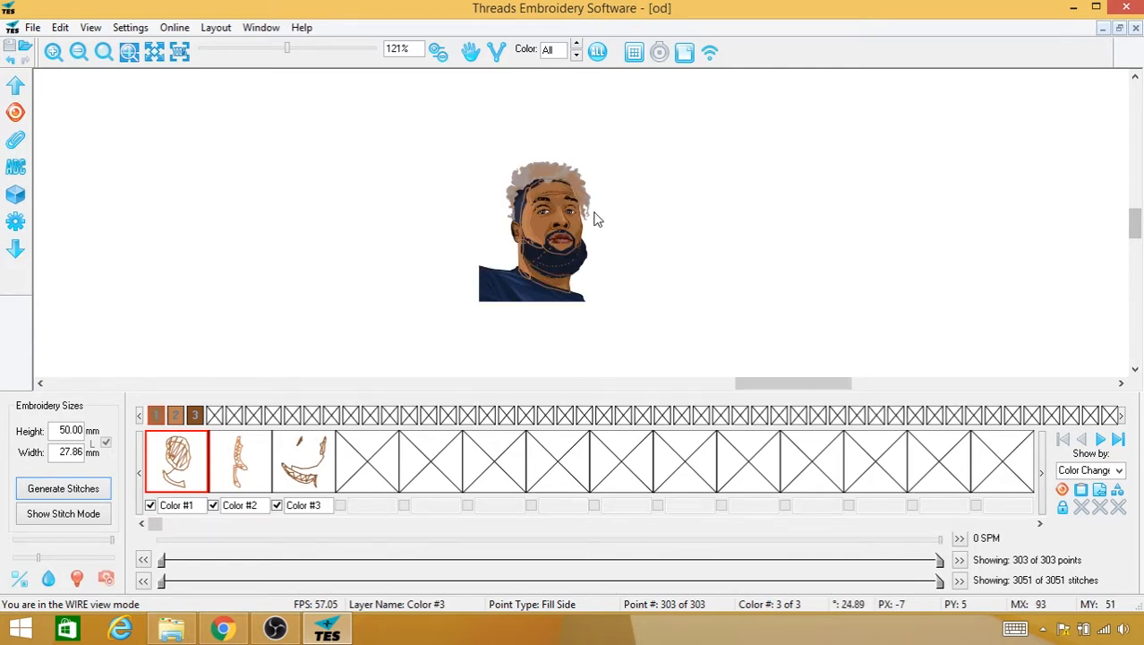
key("Tab")
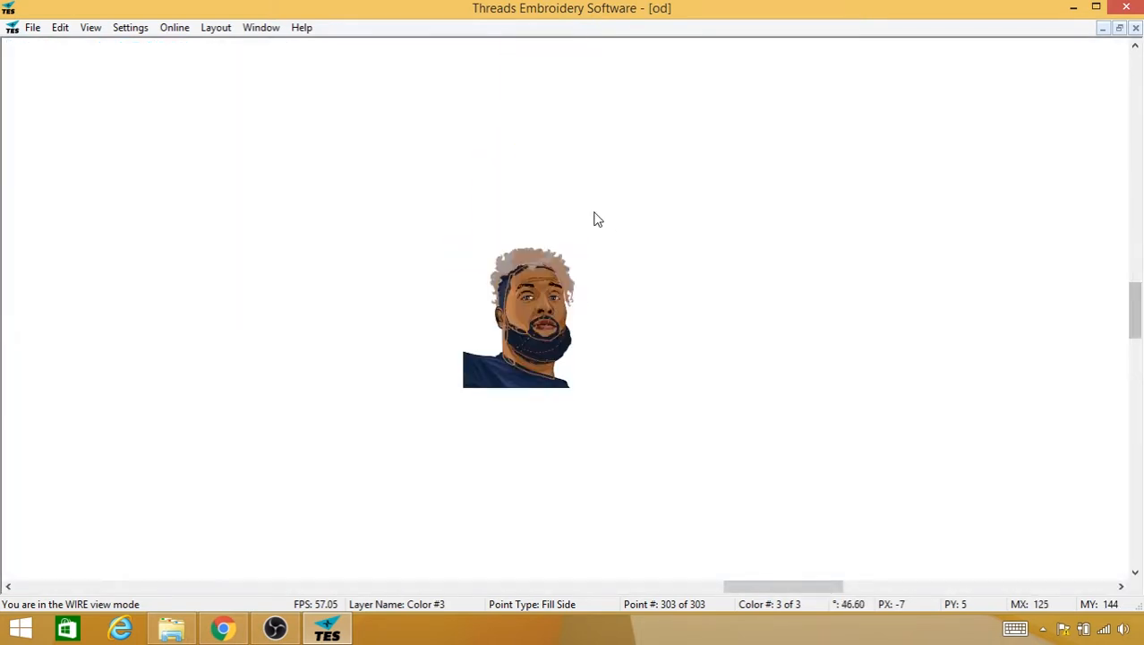
Step: Start a new shadow section at the nostrils and lay normal stitches through the shaded area under the nose
scroll(598, 219, "up", 5)
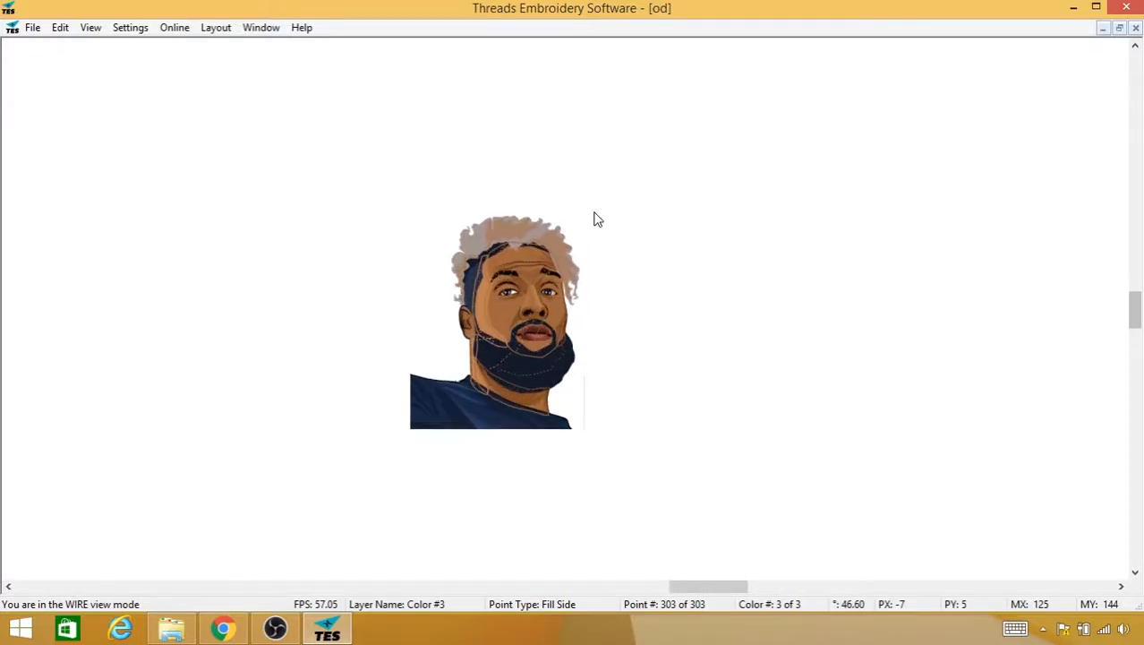
scroll(598, 219, "up", 5)
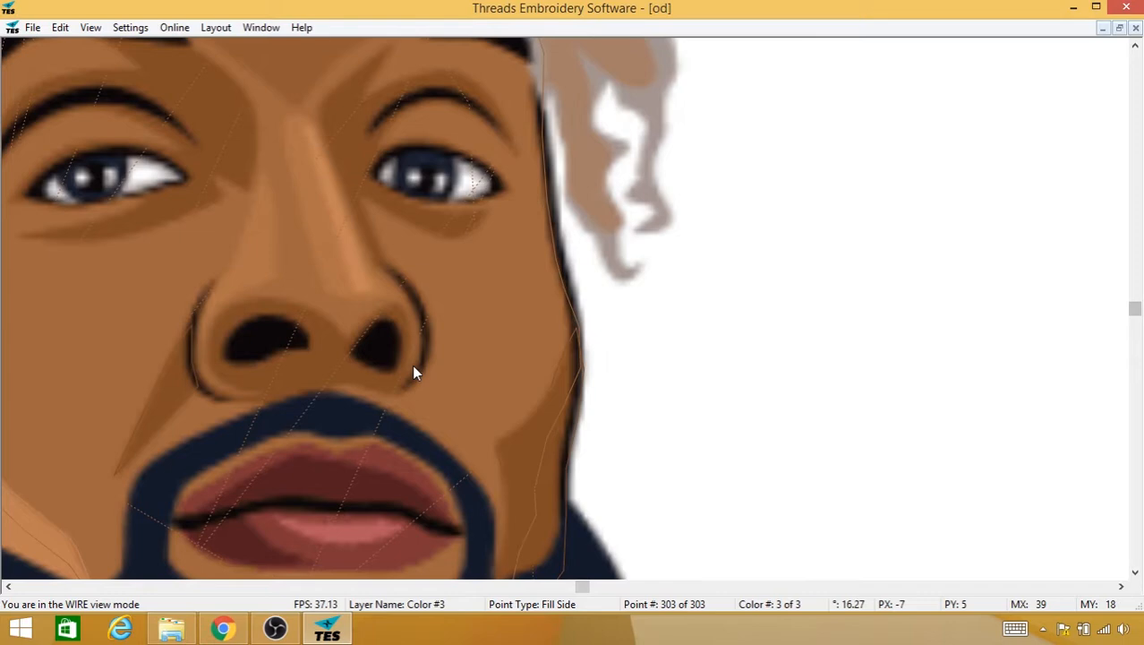
left_click_drag(414, 365, 704, 273)
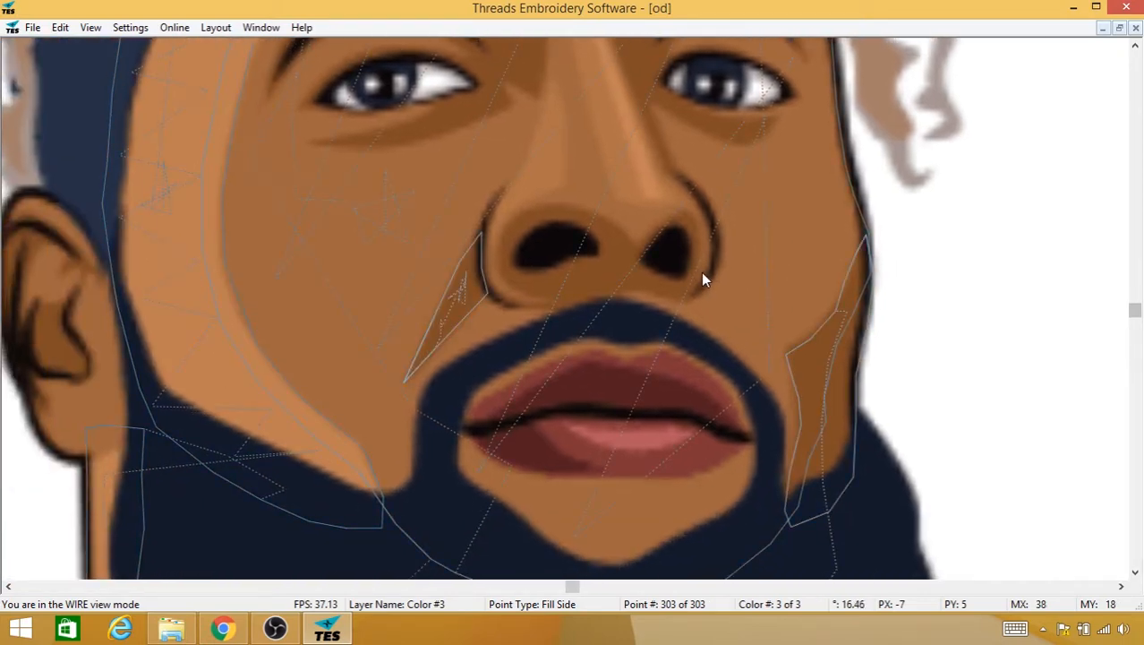
left_click_drag(700, 400, 611, 471)
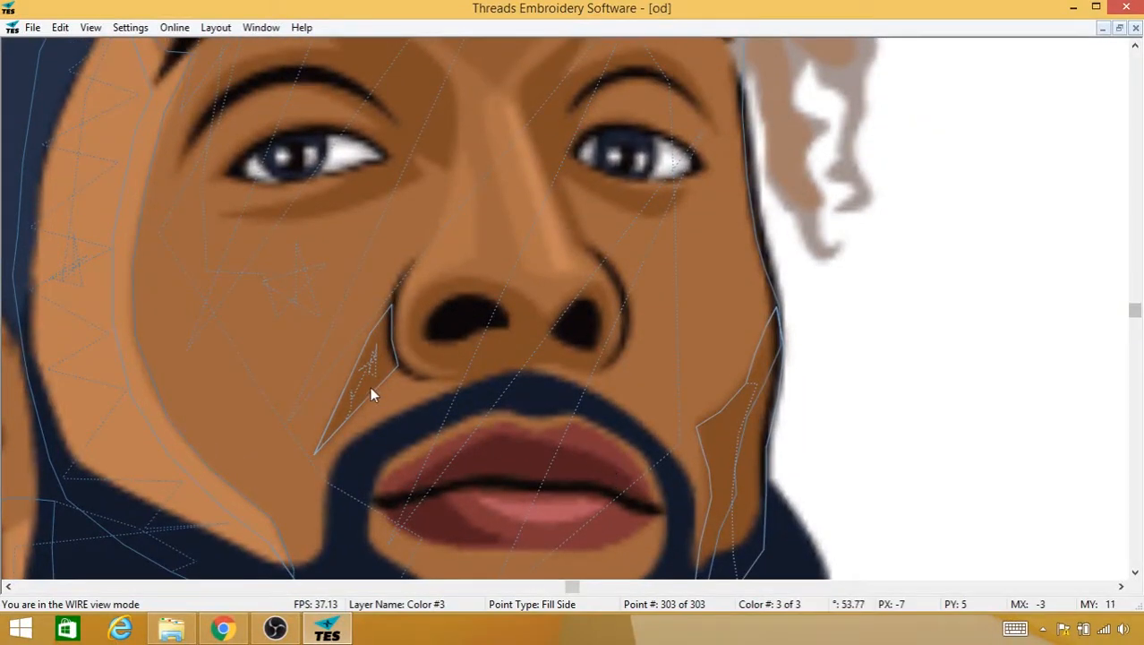
right_click(423, 365)
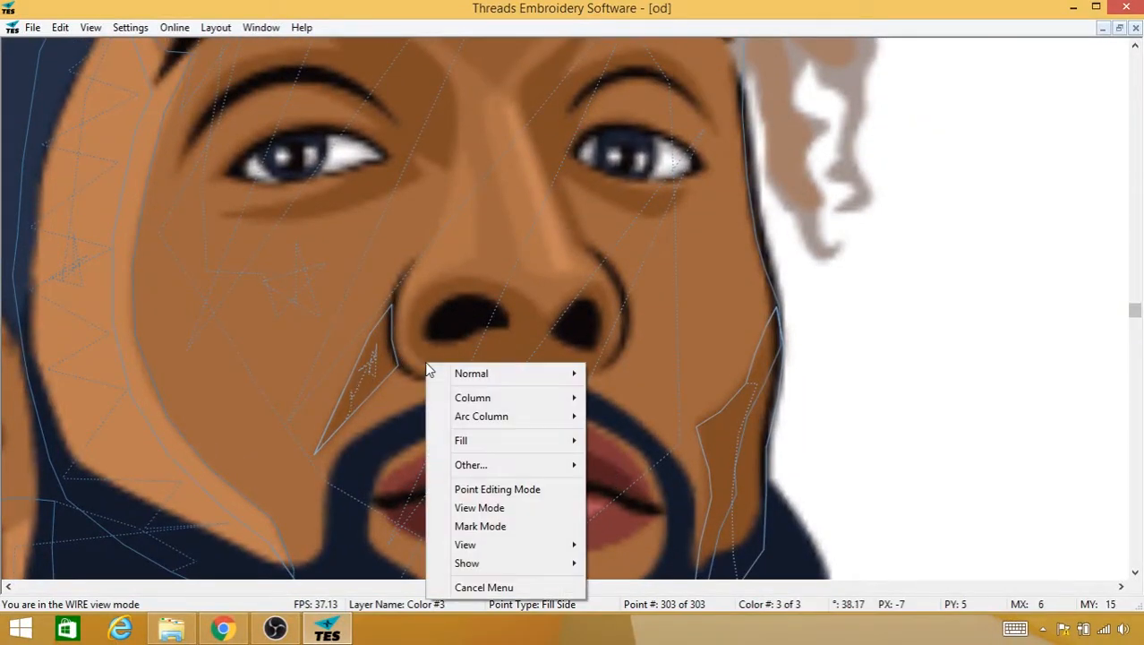
mouse_move(434, 473)
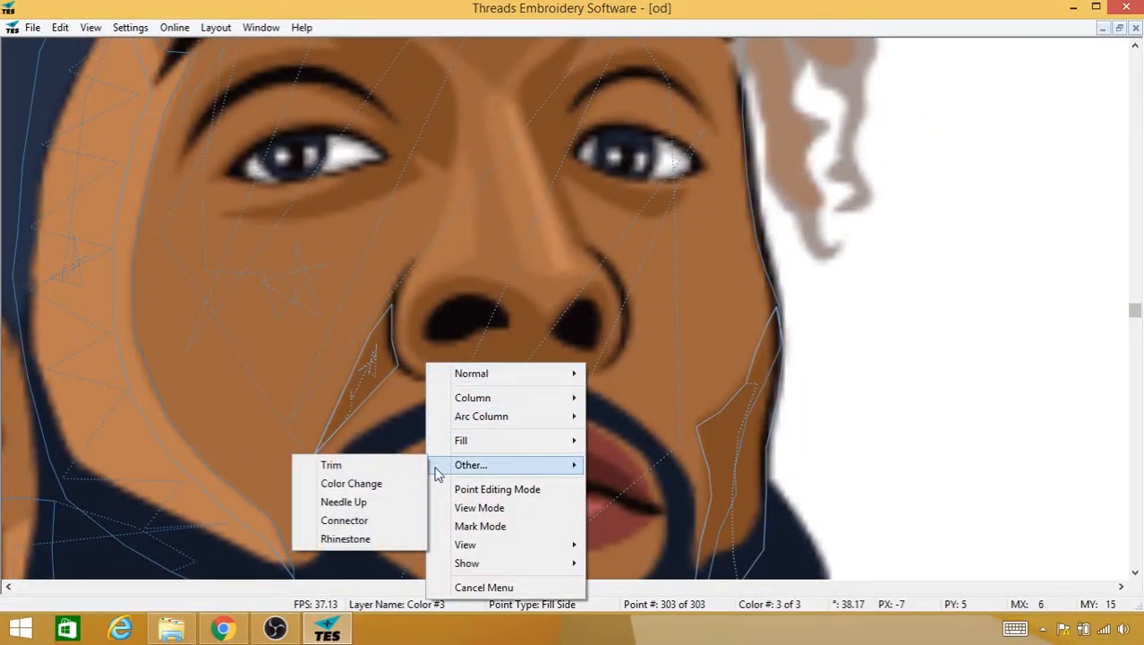
left_click(363, 501)
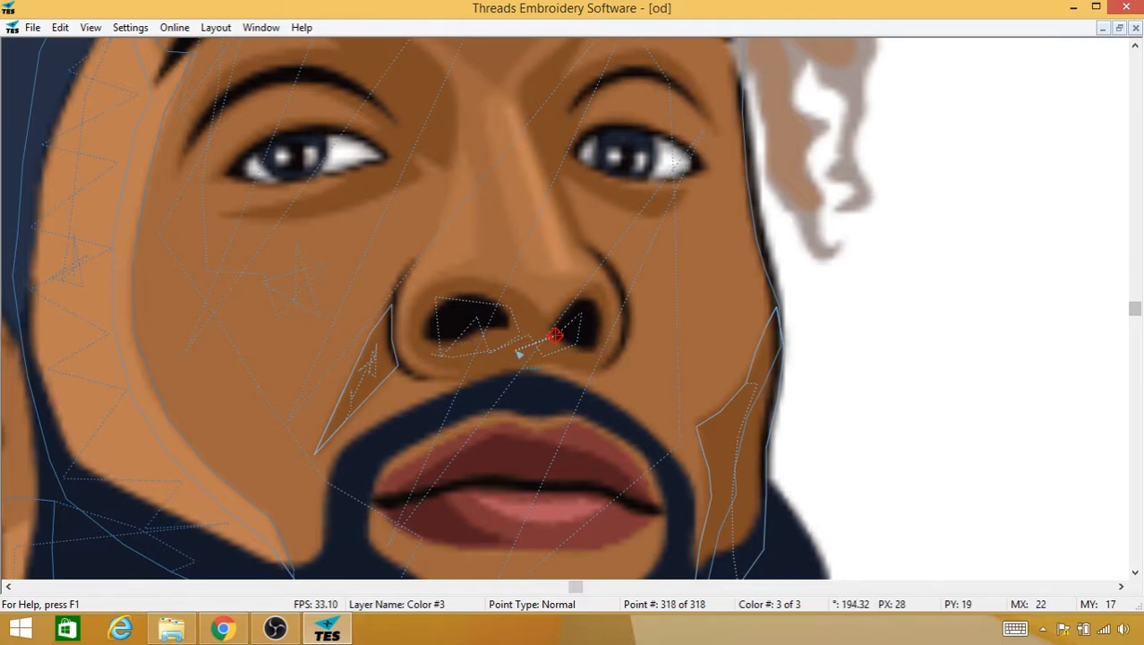
Step: Outline a fill around the brown shadow that surrounds both nostrils, following its lower edge and upper curve
right_click(492, 342)
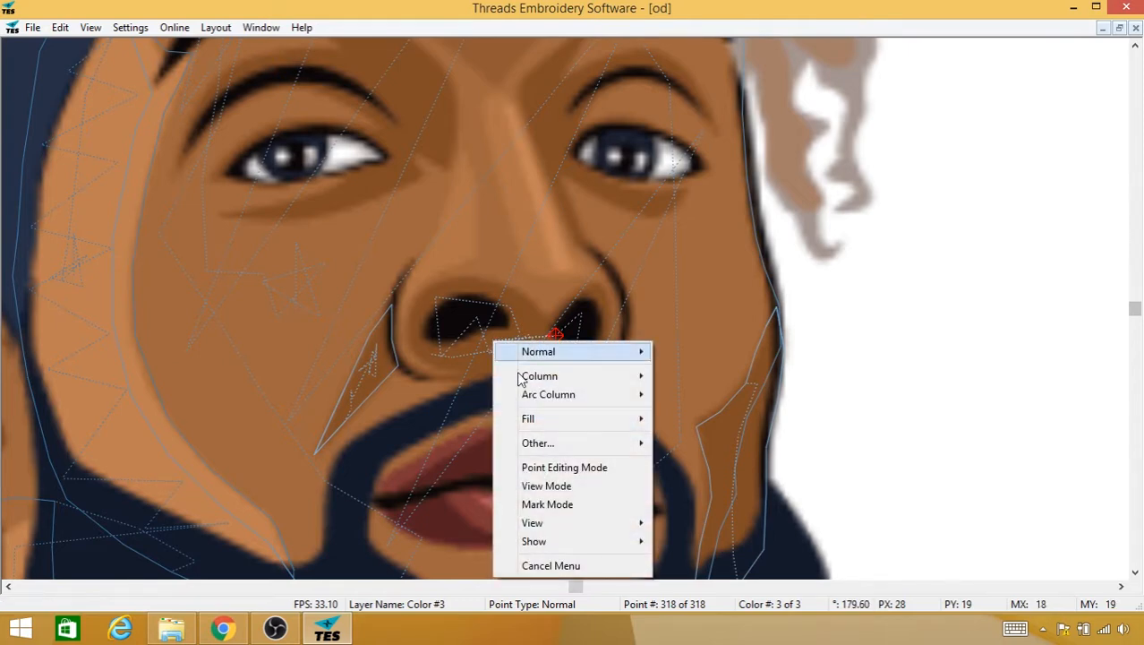
mouse_move(525, 421)
left_click(457, 418)
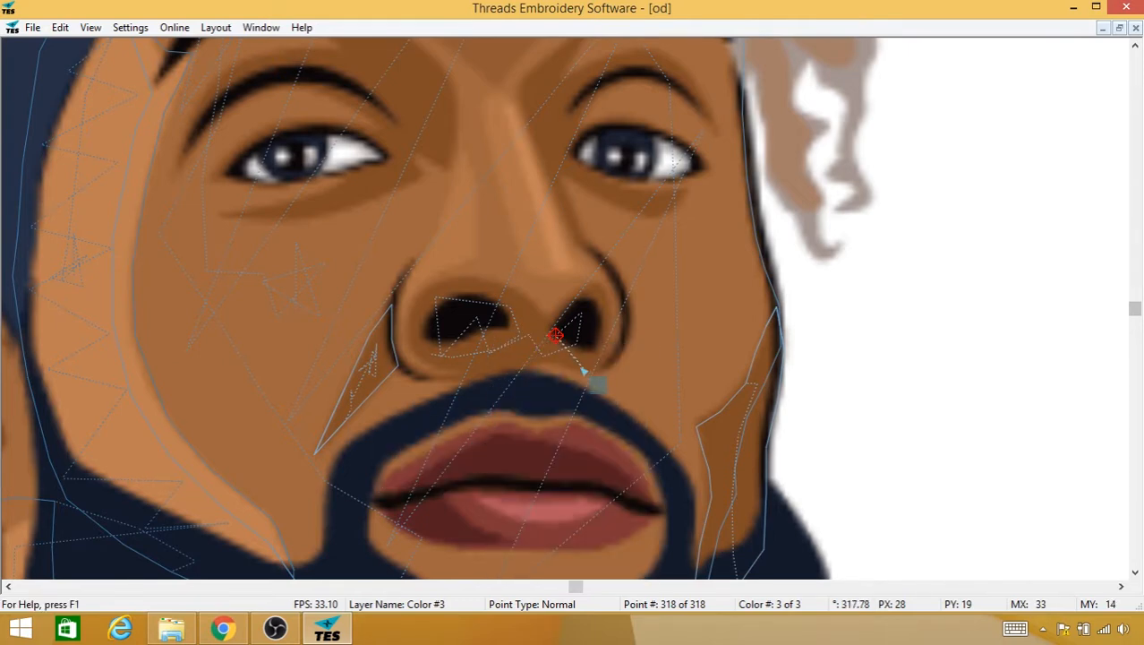
left_click(518, 364)
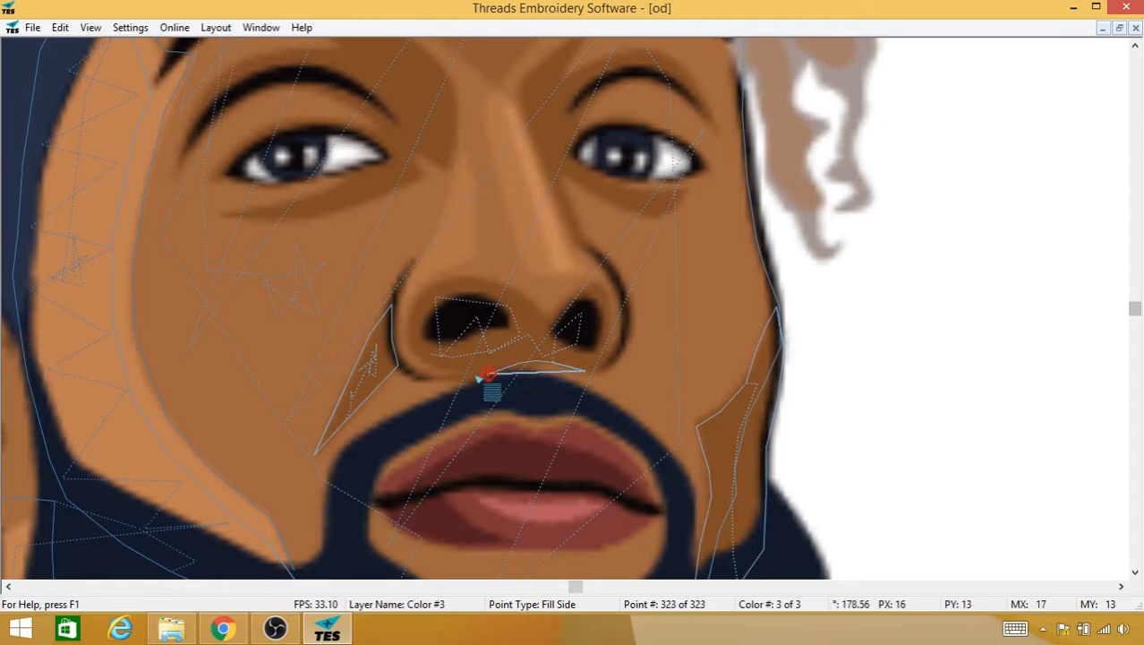
left_click(428, 368)
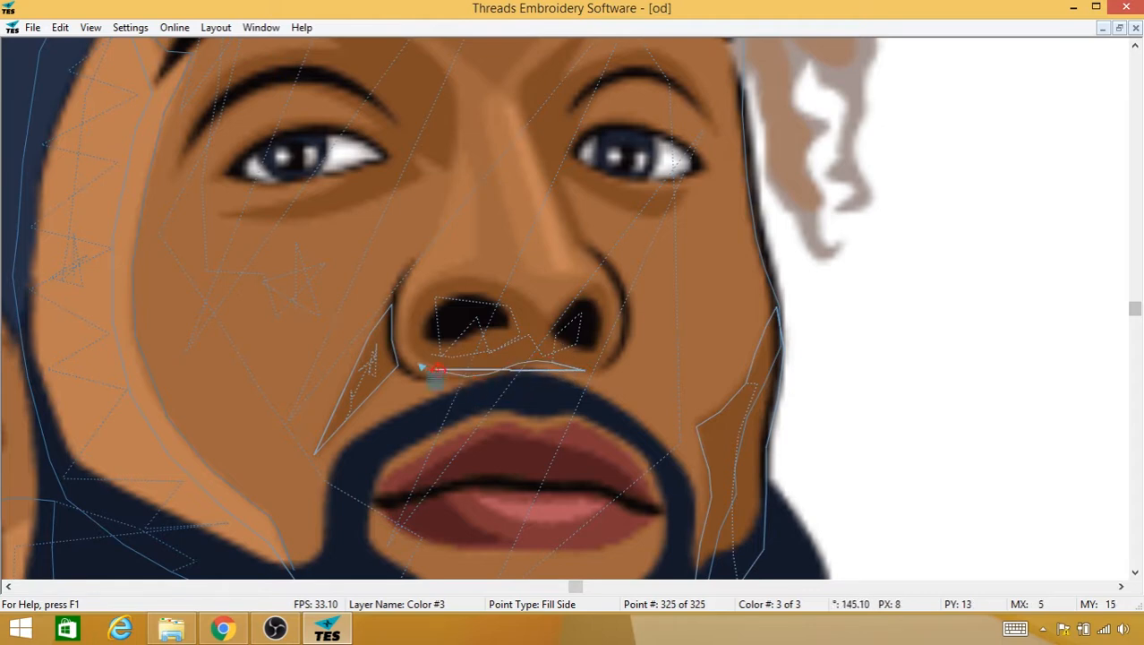
left_click(415, 313)
left_click(418, 297)
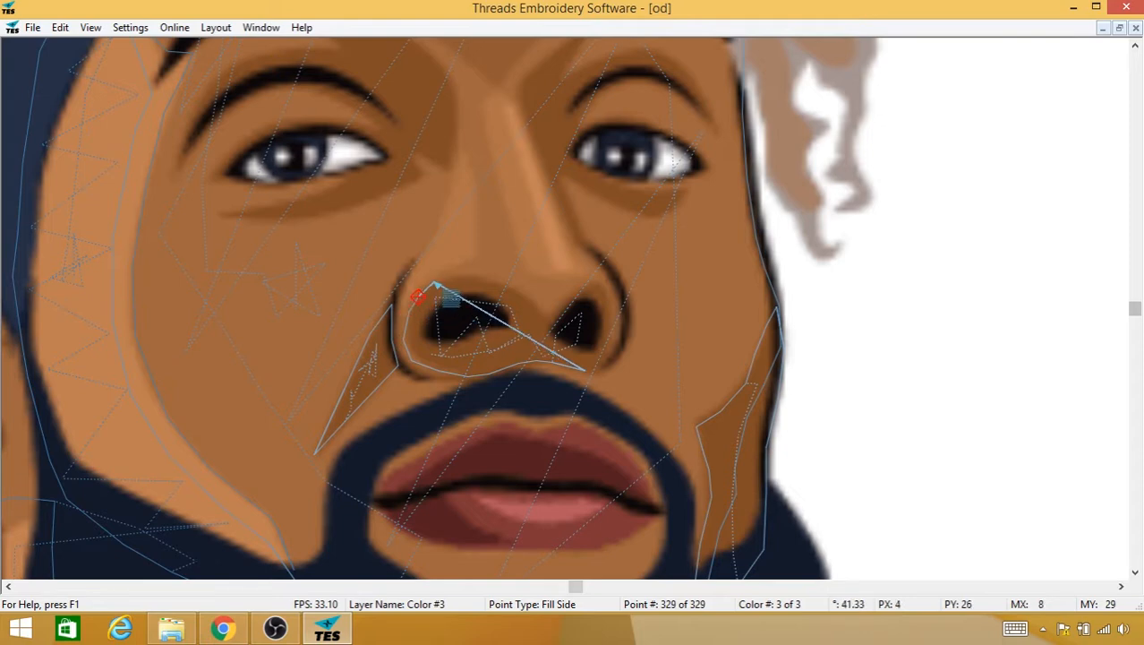
left_click(443, 278)
left_click(463, 277)
left_click(486, 278)
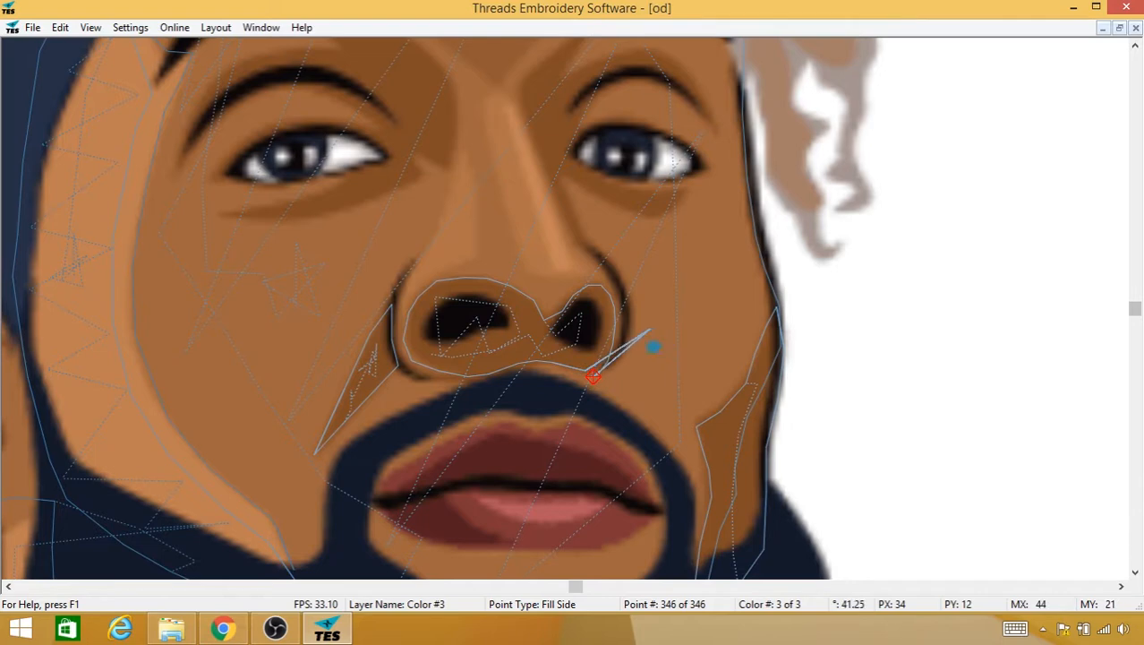
Step: Add a trim after the nostril fill and lay normal stitches through the shadow around the portrait's right-hand eye
left_click_drag(654, 347, 766, 534)
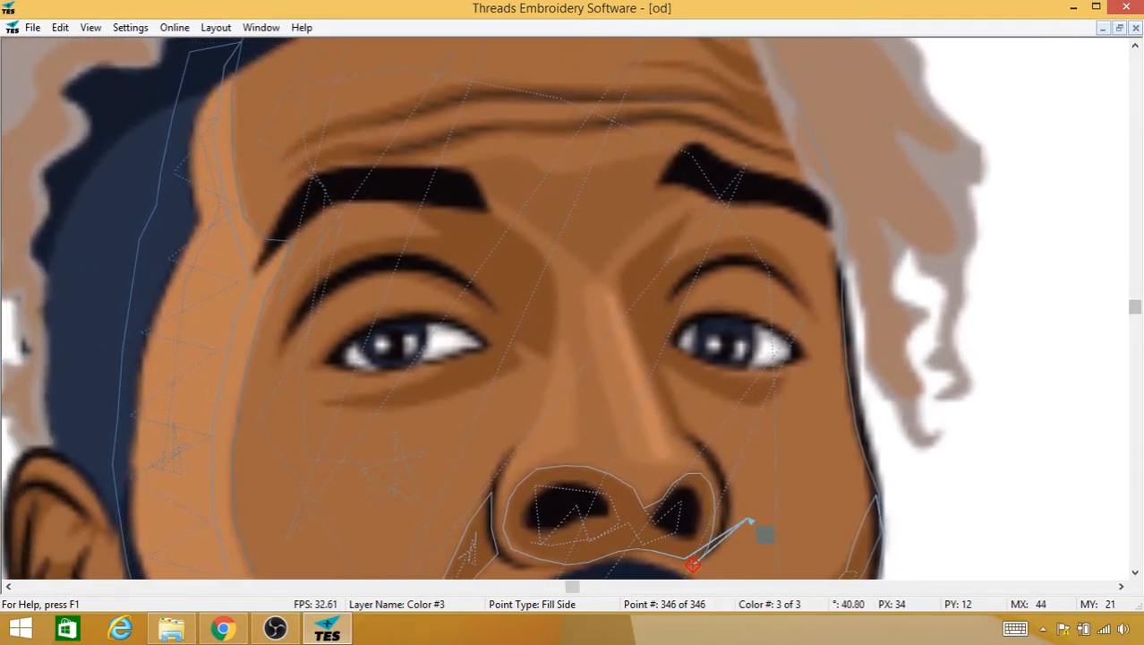
right_click(688, 447)
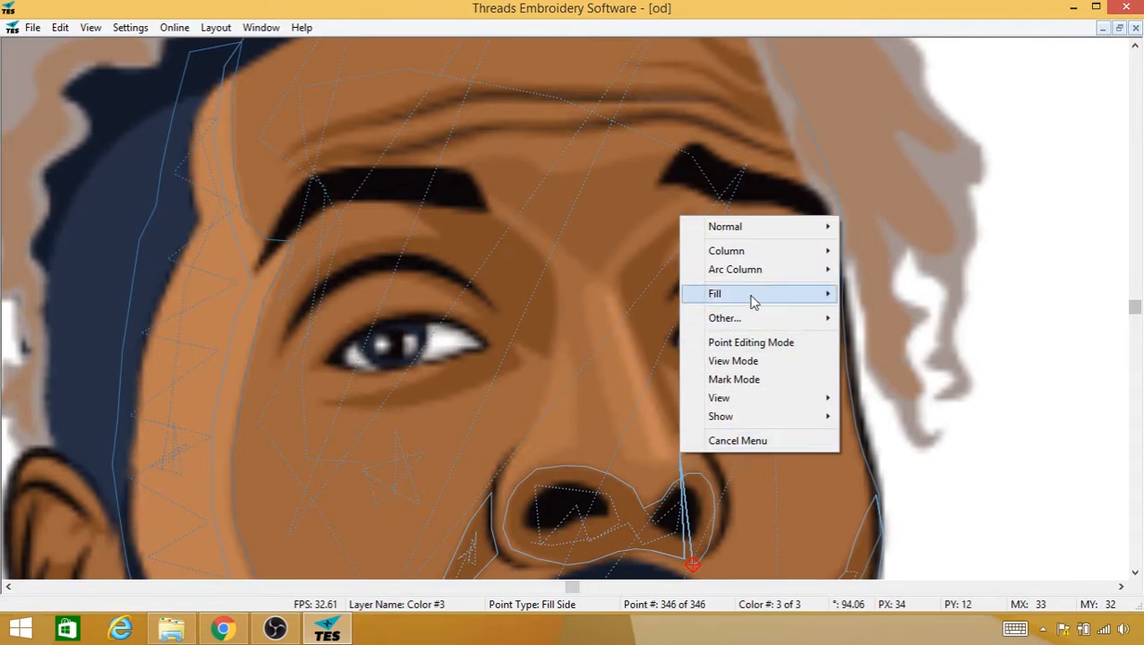
mouse_move(754, 303)
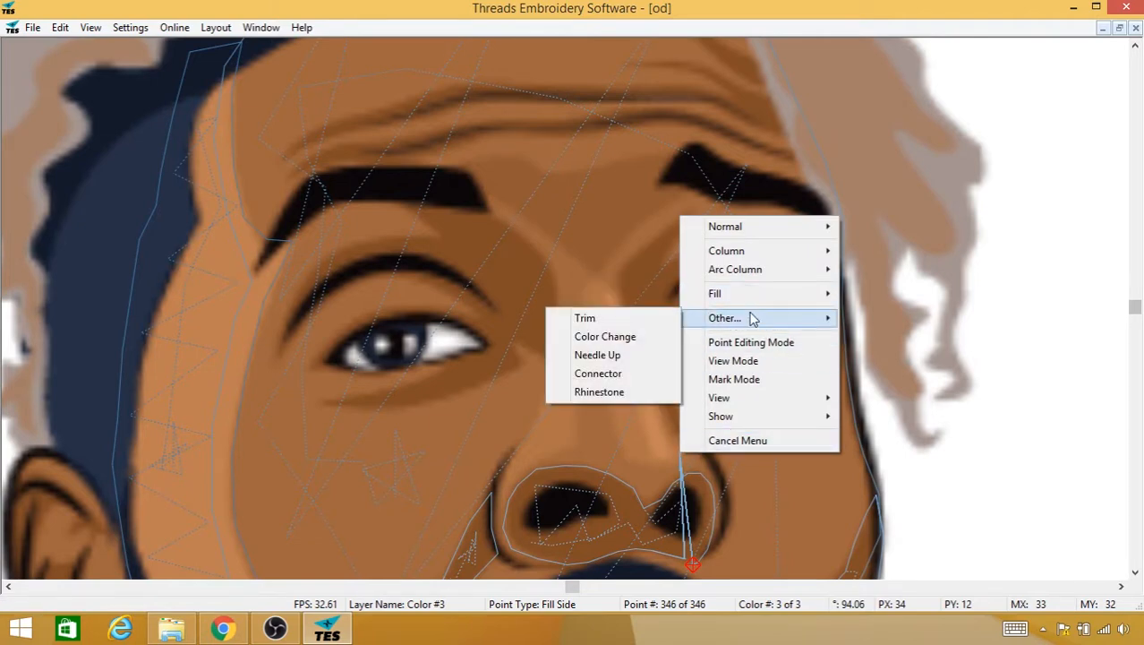
left_click(618, 315)
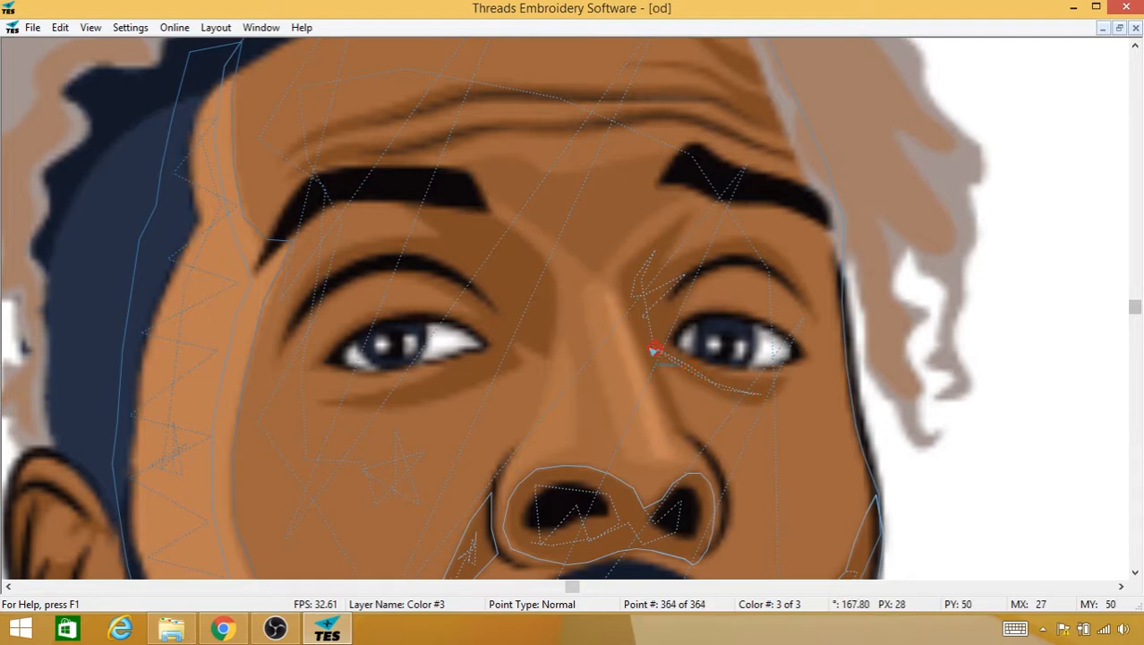
Step: Begin a fill outline for the right-hand eye shadow, tracing up the side of the nose to the tip beneath the eyebrow
right_click(663, 388)
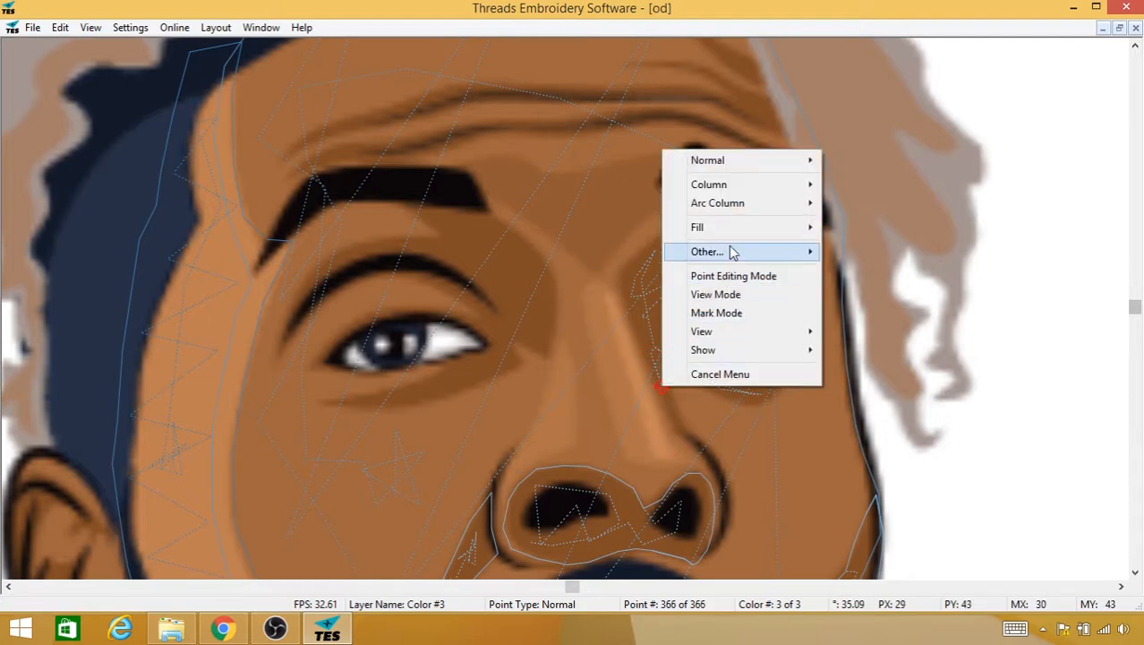
mouse_move(667, 234)
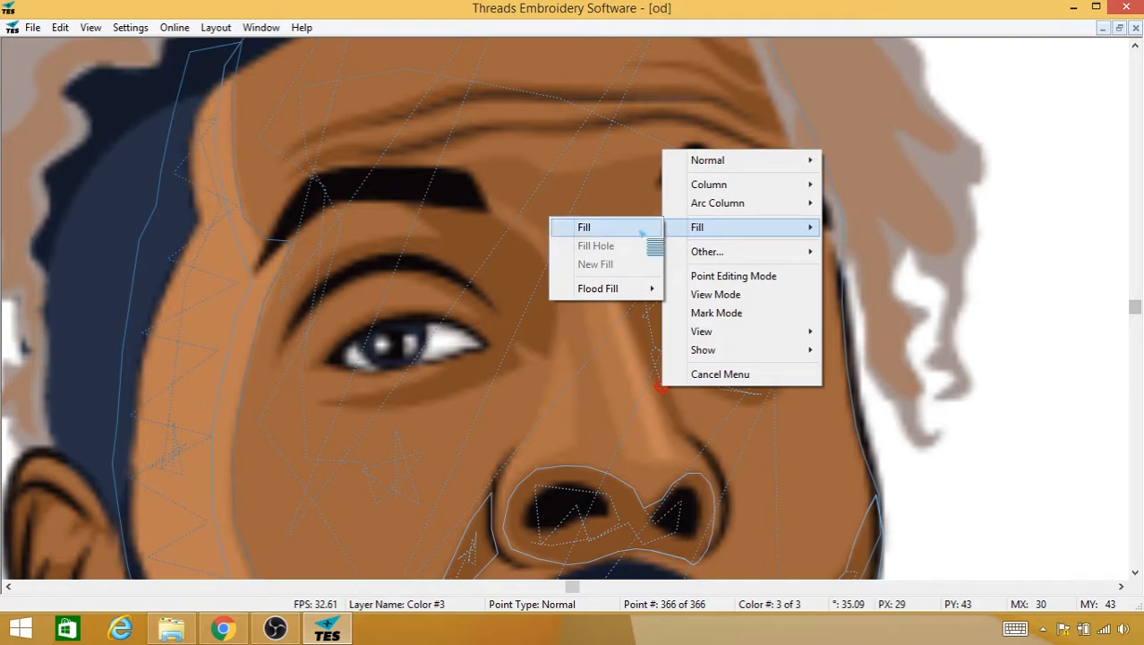
left_click(582, 228)
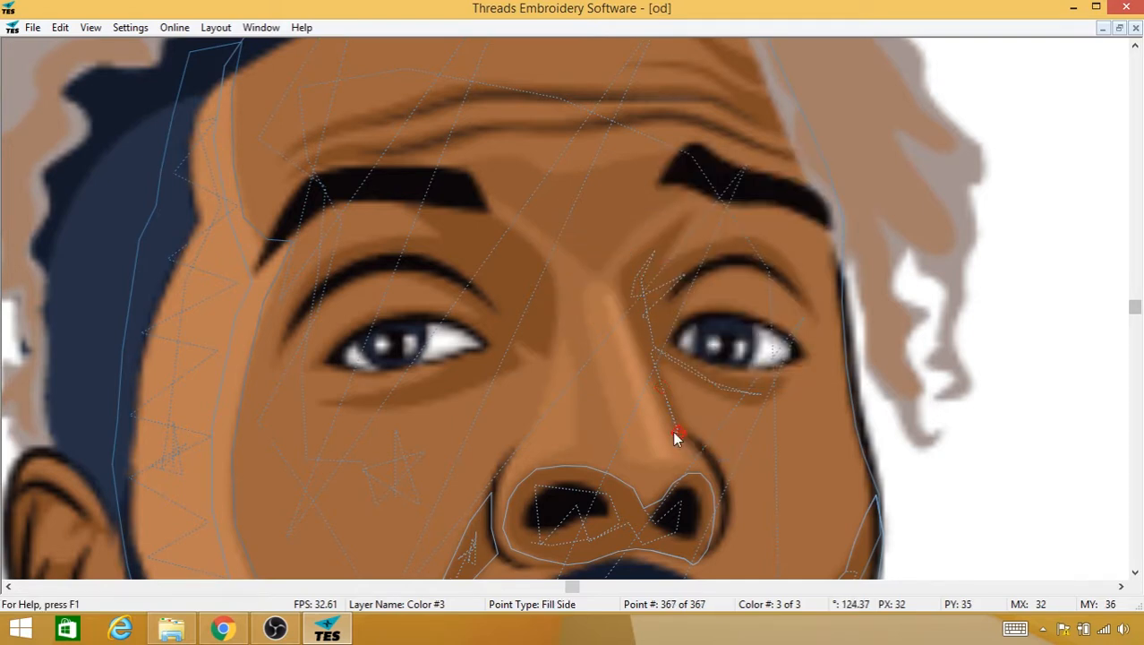
left_click(674, 432)
left_click(632, 322)
left_click(622, 292)
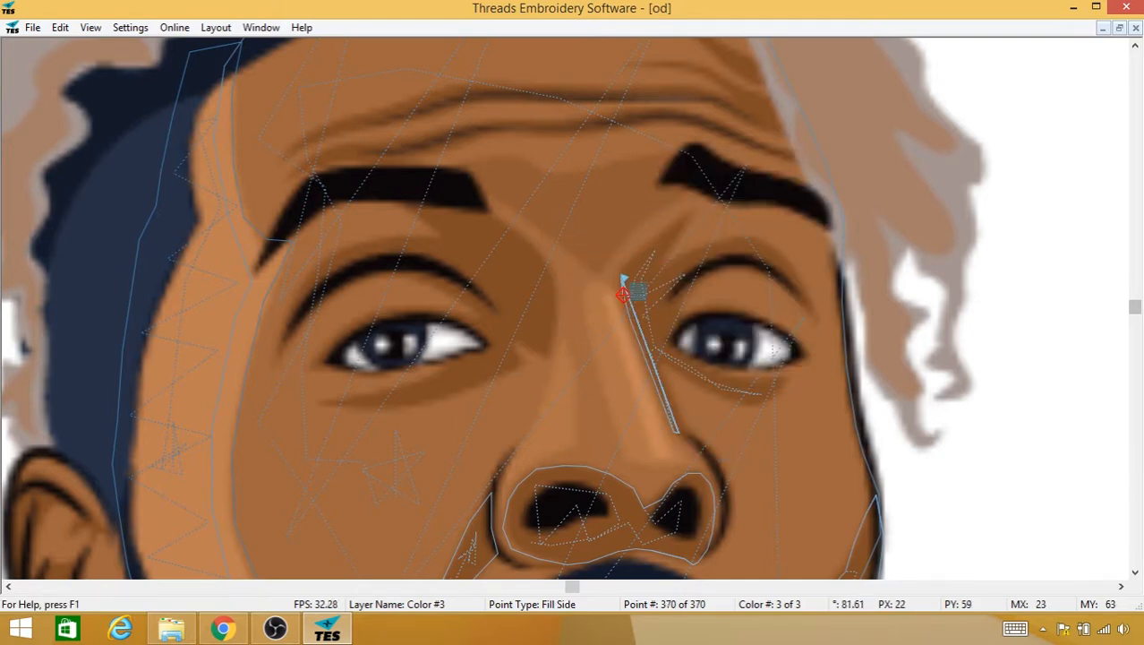
left_click(622, 271)
left_click(644, 247)
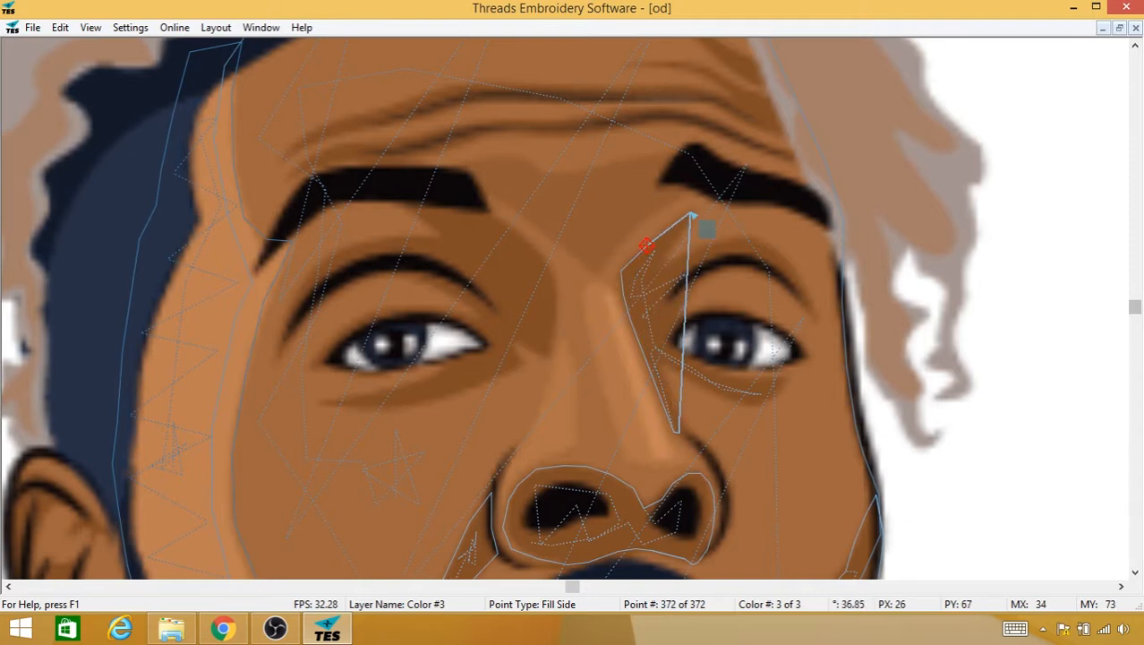
left_click(690, 213)
left_click(671, 243)
left_click(664, 263)
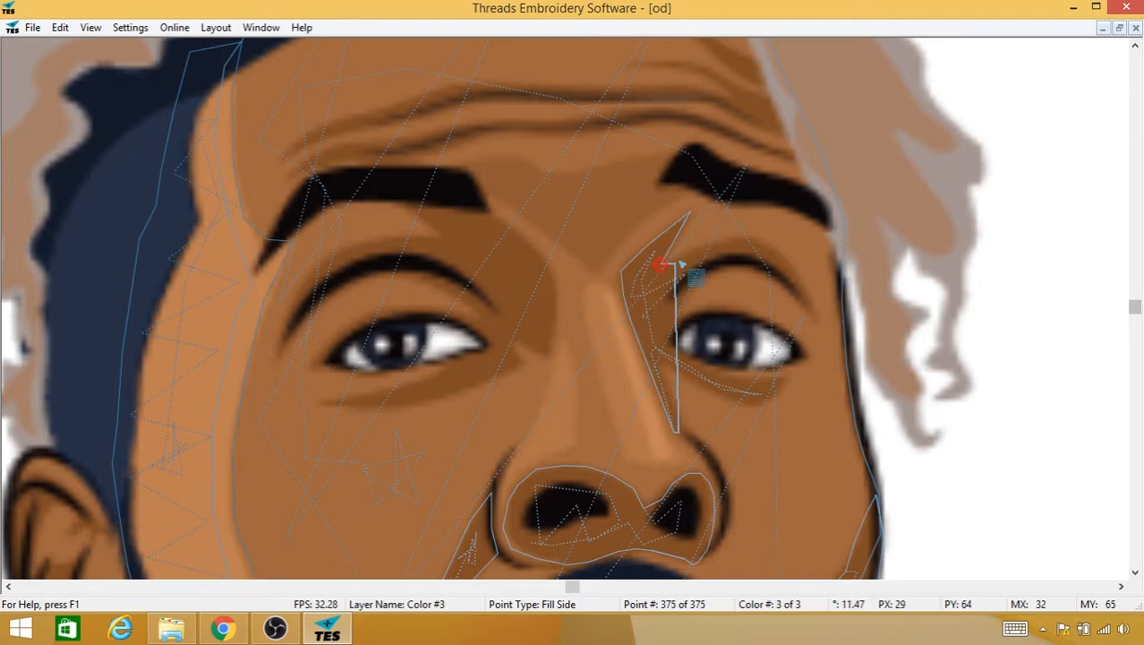
Step: Continue the fill outline over the right-hand eyelid shadow to the outer corner and back along its underside to the inner corner
left_click(682, 257)
left_click(714, 243)
left_click(742, 236)
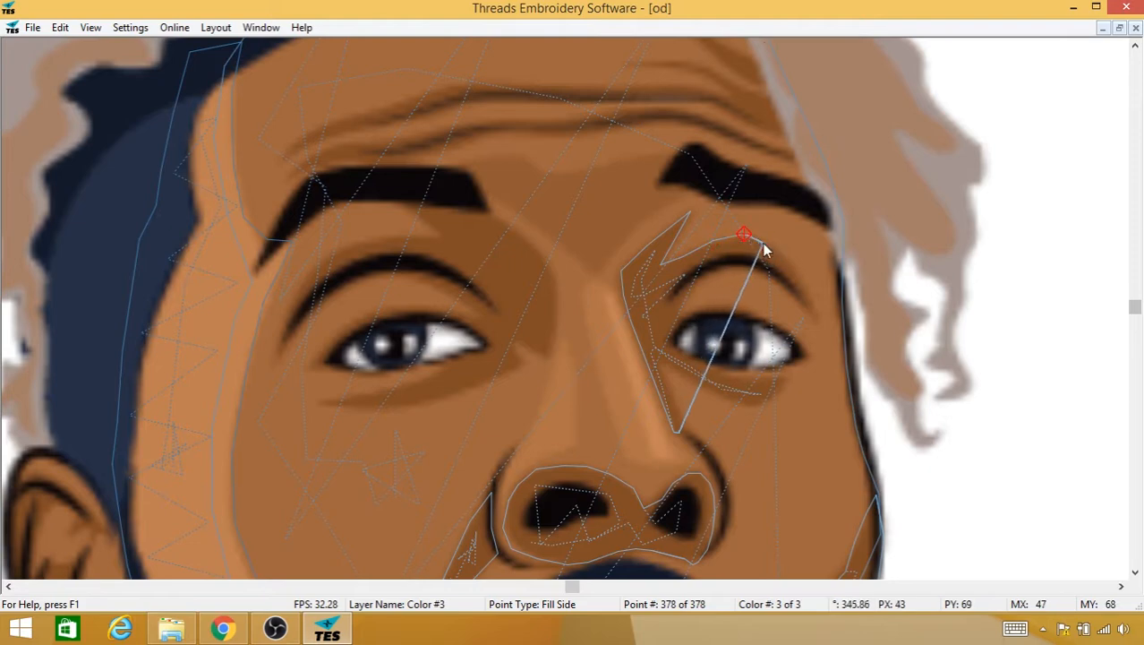
left_click(766, 249)
left_click(784, 260)
left_click(800, 278)
left_click(812, 309)
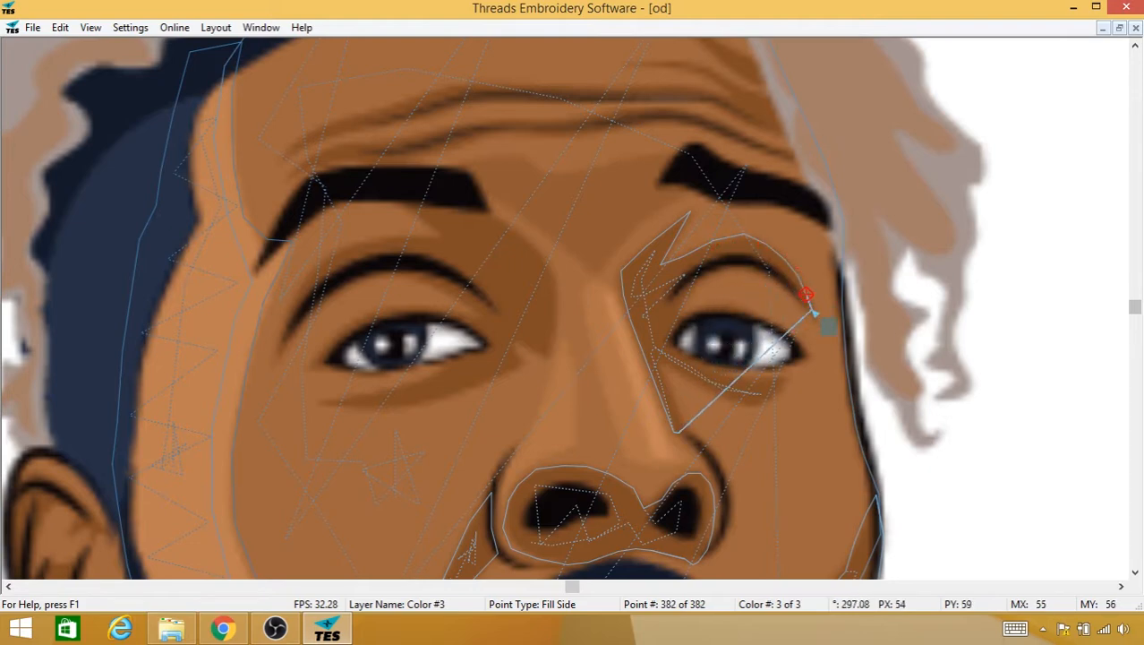
left_click(800, 299)
left_click(788, 289)
left_click(759, 267)
left_click(740, 263)
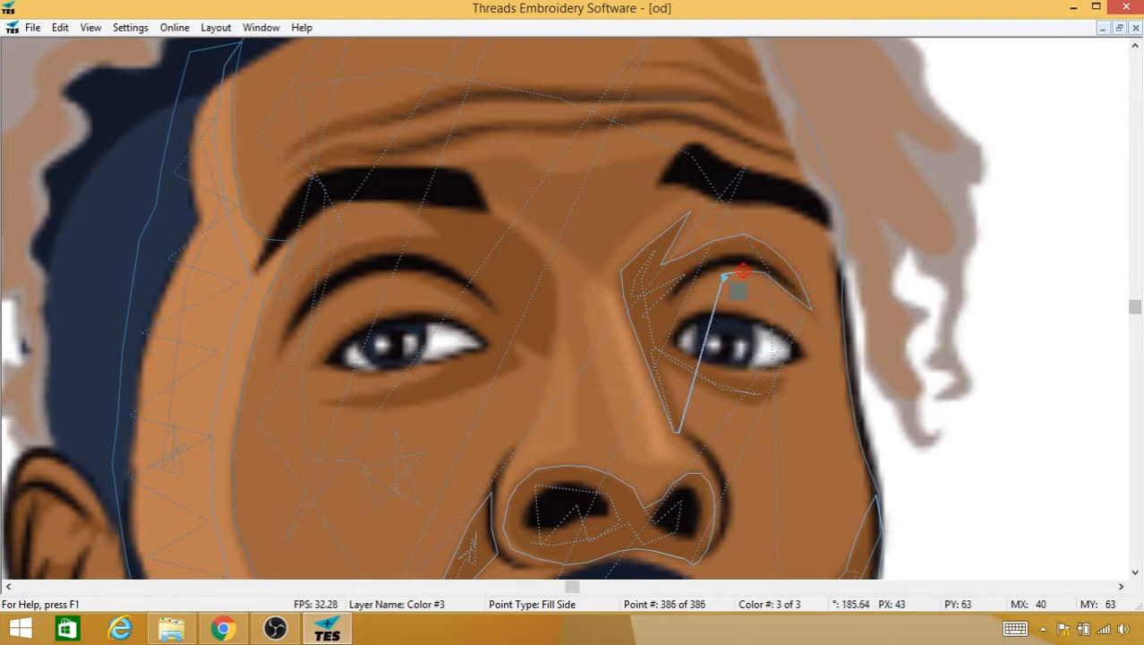
left_click(720, 273)
left_click(698, 284)
left_click(682, 305)
left_click(676, 319)
left_click(675, 333)
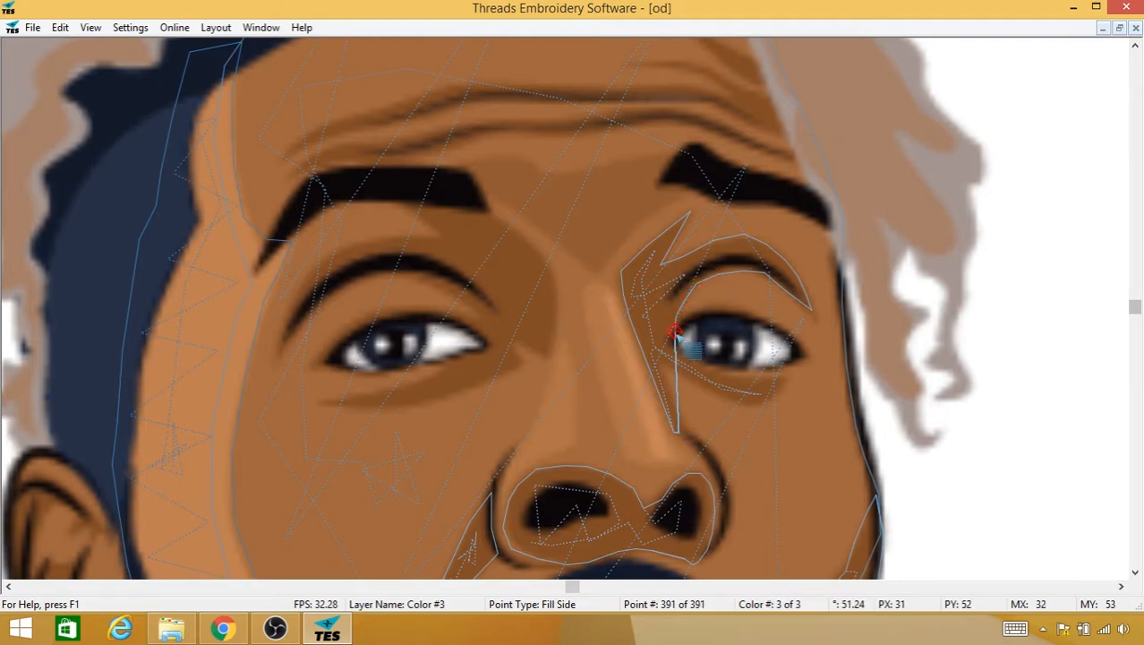
Step: Trace the fill outline through the lower part of the right-hand eye and around the under-eye shadow, back to the nose side
left_click(691, 341)
left_click(715, 350)
left_click(740, 359)
left_click(761, 367)
left_click(781, 374)
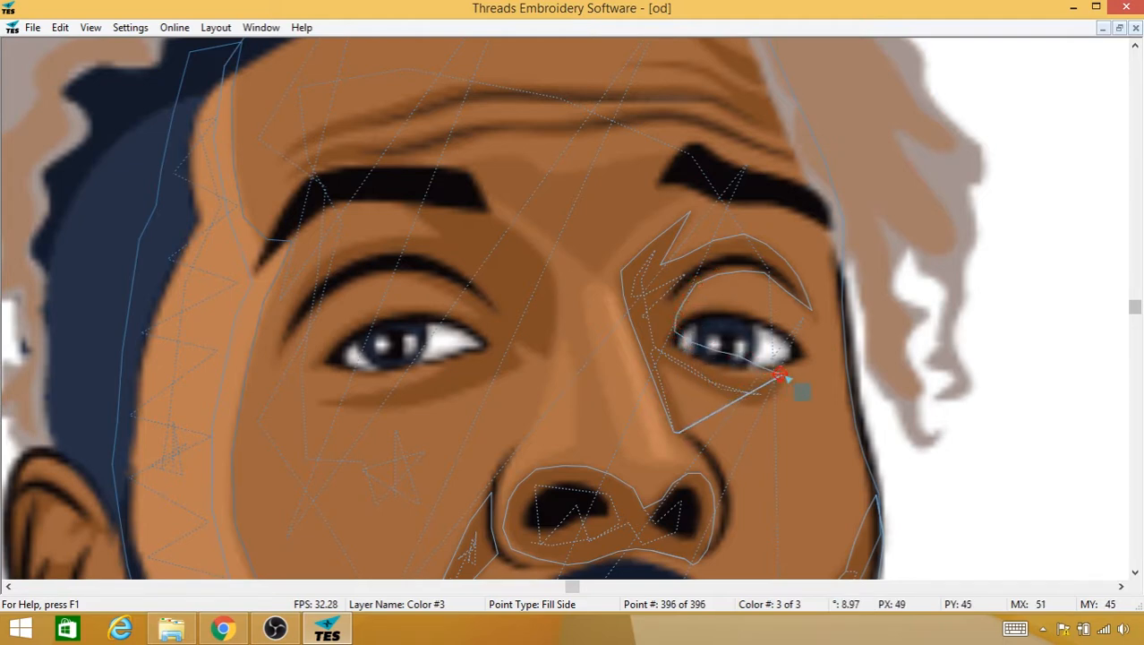
left_click(786, 380)
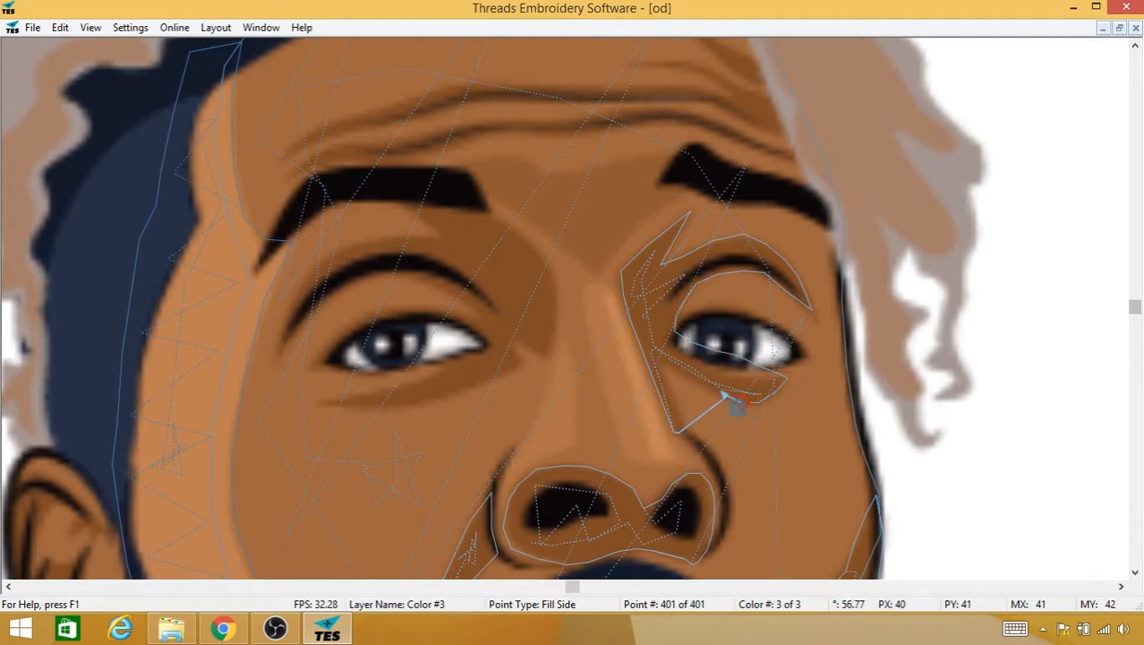
left_click(691, 381)
left_click(672, 367)
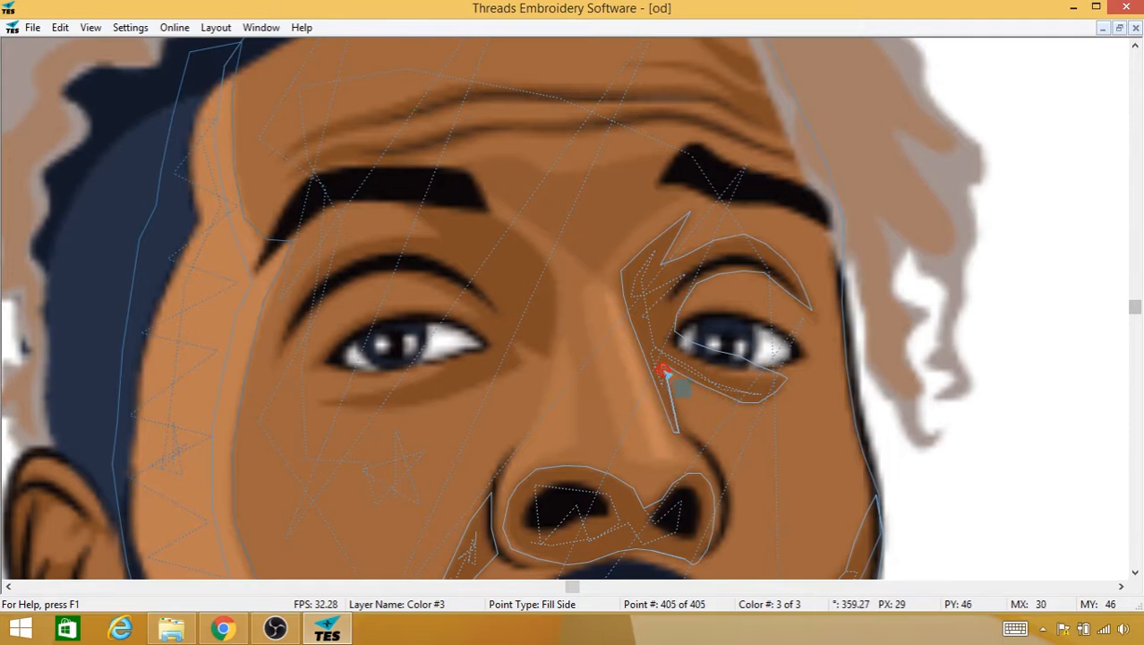
Step: Add a trim after the right-hand eye fill and lay normal stitches through the shadow beside the portrait's left-hand eye
left_click_drag(613, 346, 725, 364)
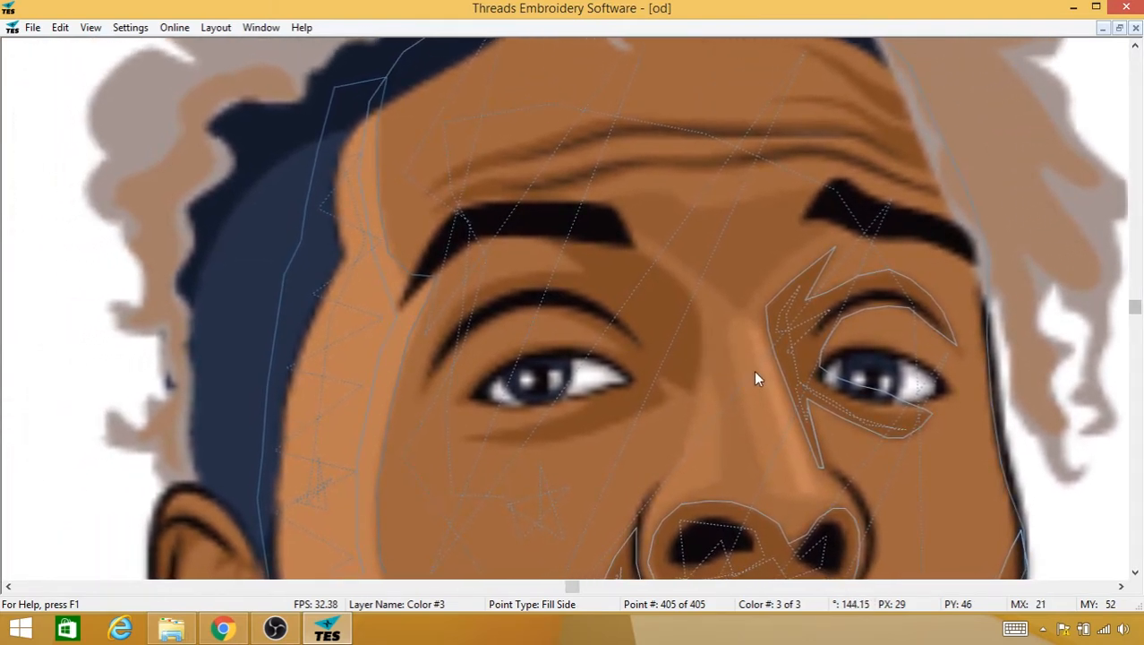
right_click(691, 353)
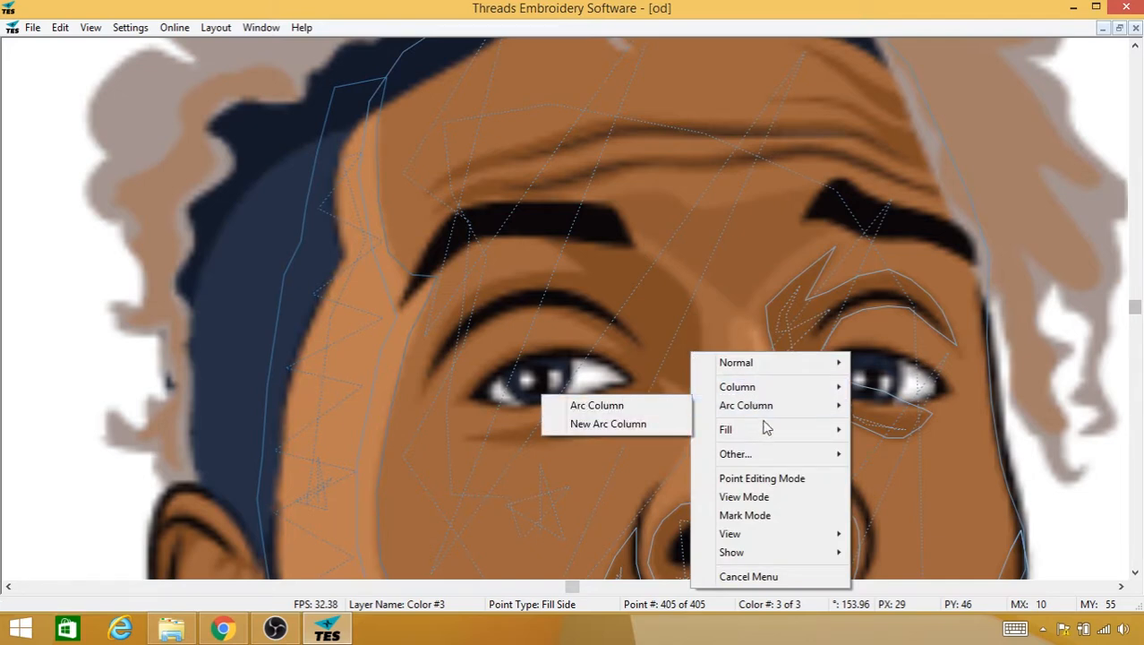
mouse_move(767, 439)
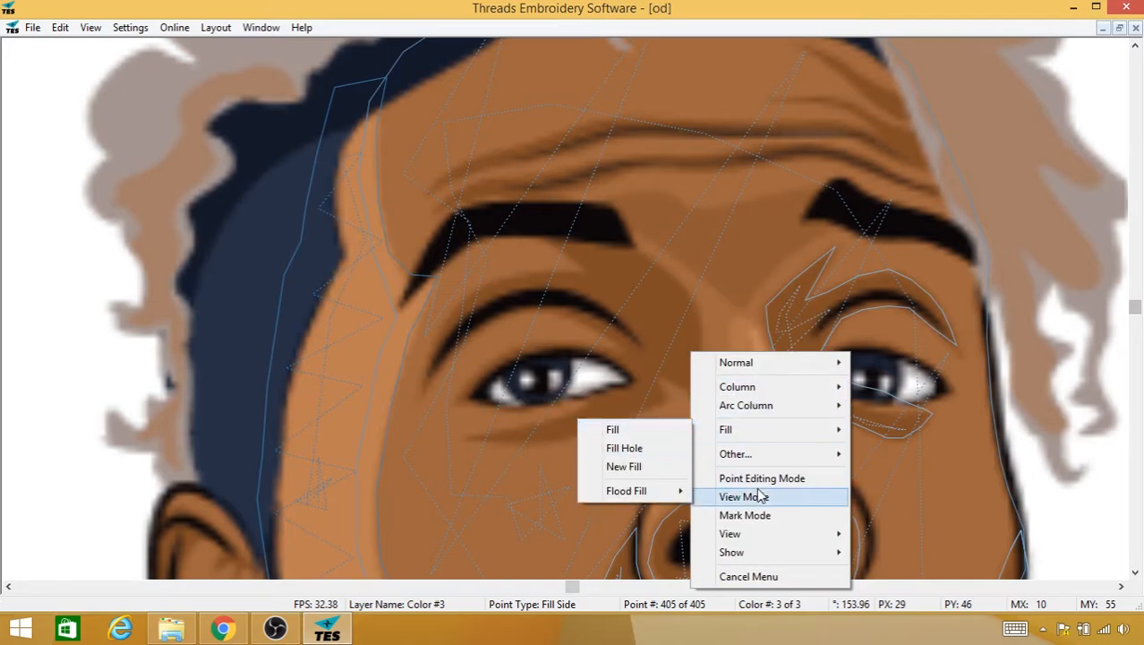
left_click(648, 454)
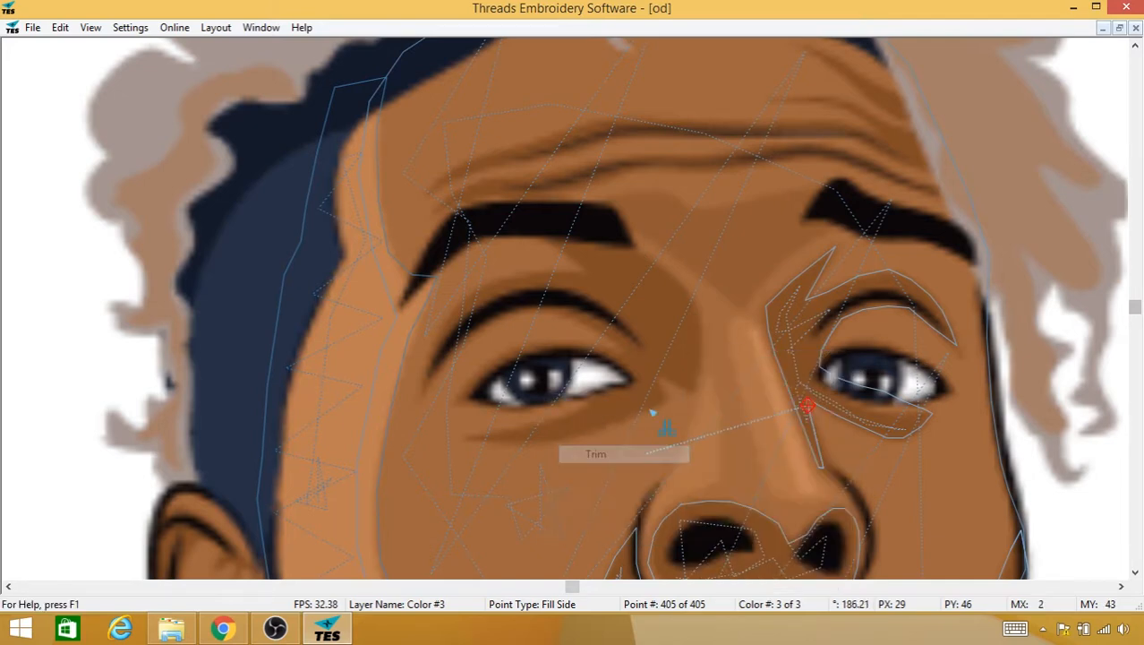
left_click(644, 320)
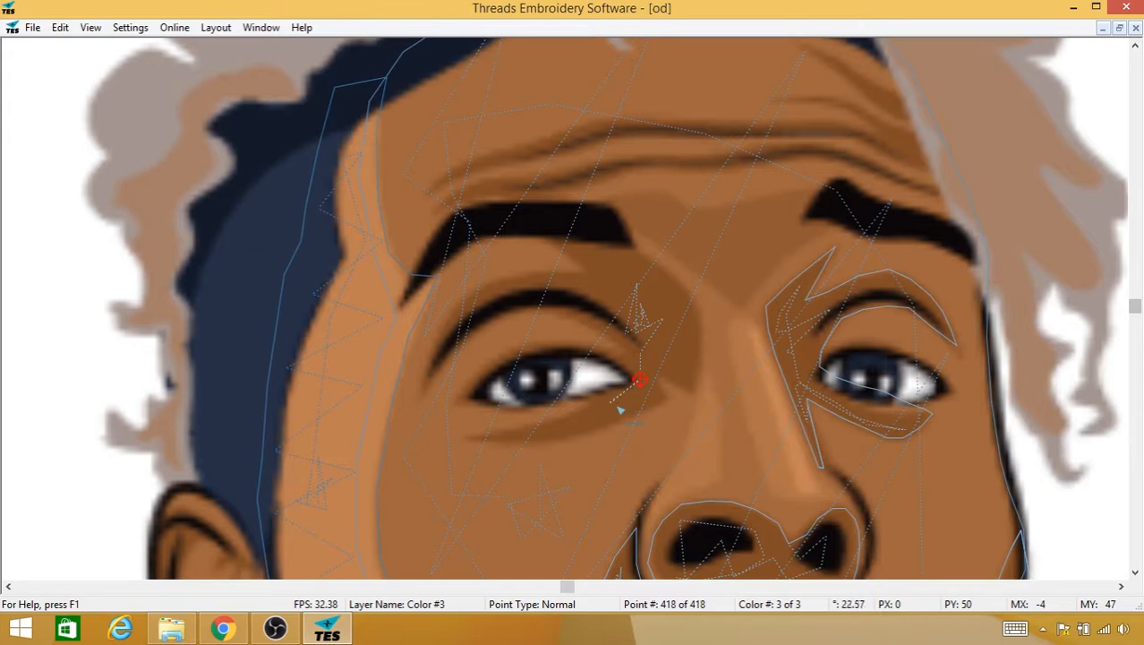
left_click(651, 330)
left_click(610, 294)
left_click(553, 291)
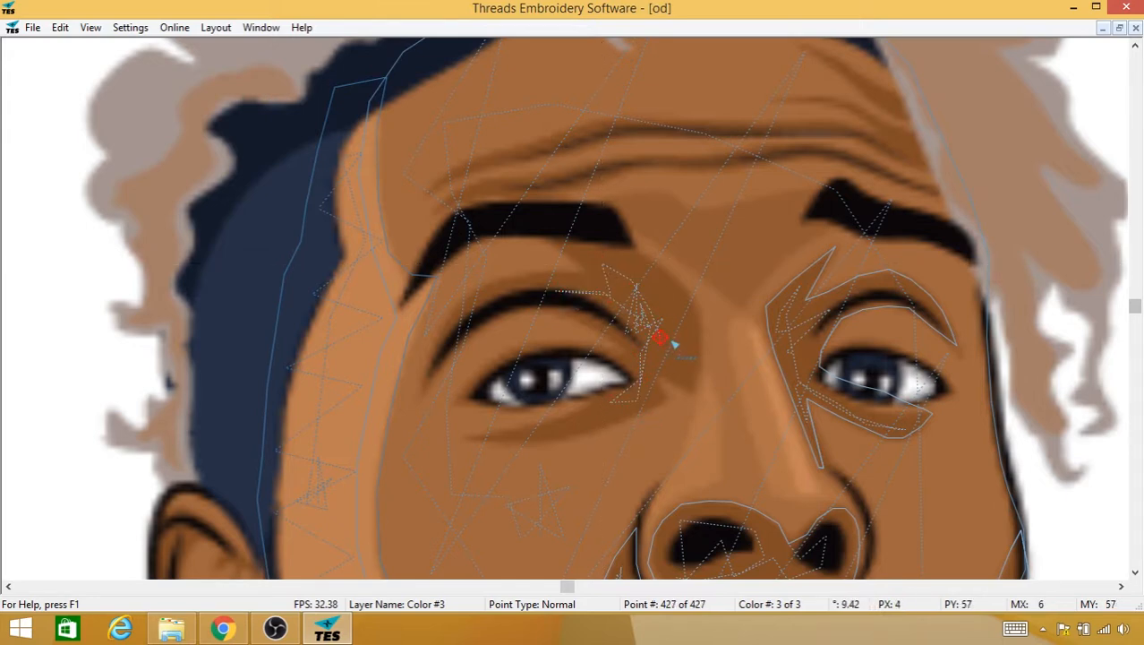
Step: Begin a fill outline at the nose side of the left-hand eye and trace the under-eye shadow's lower edge to its outer tip
right_click(679, 313)
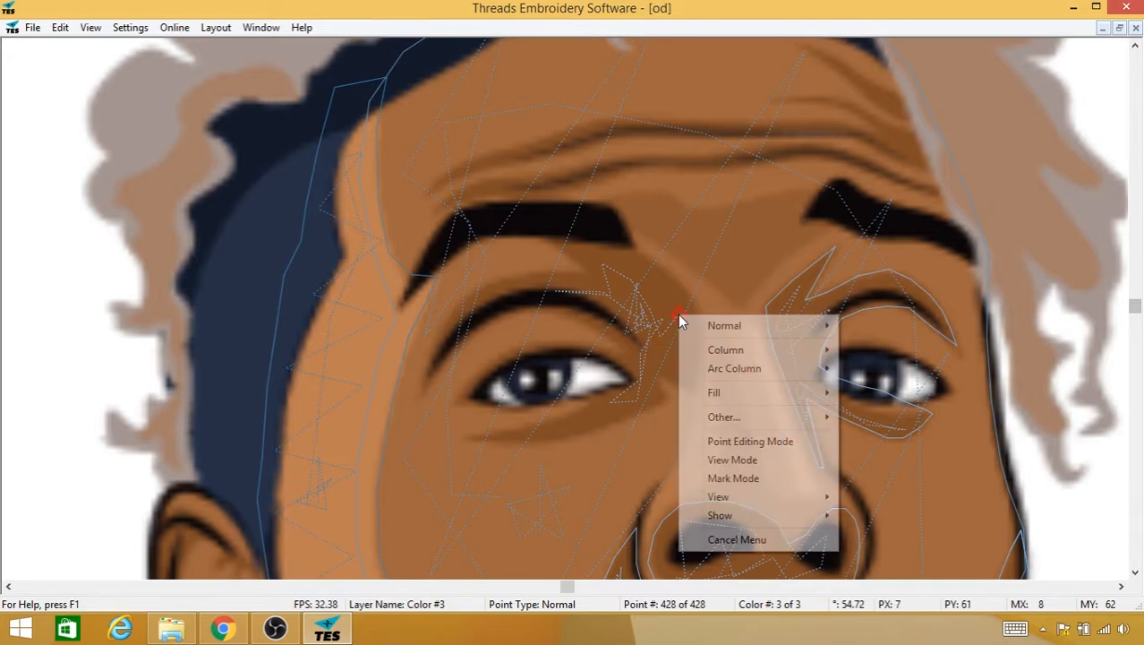
mouse_move(743, 394)
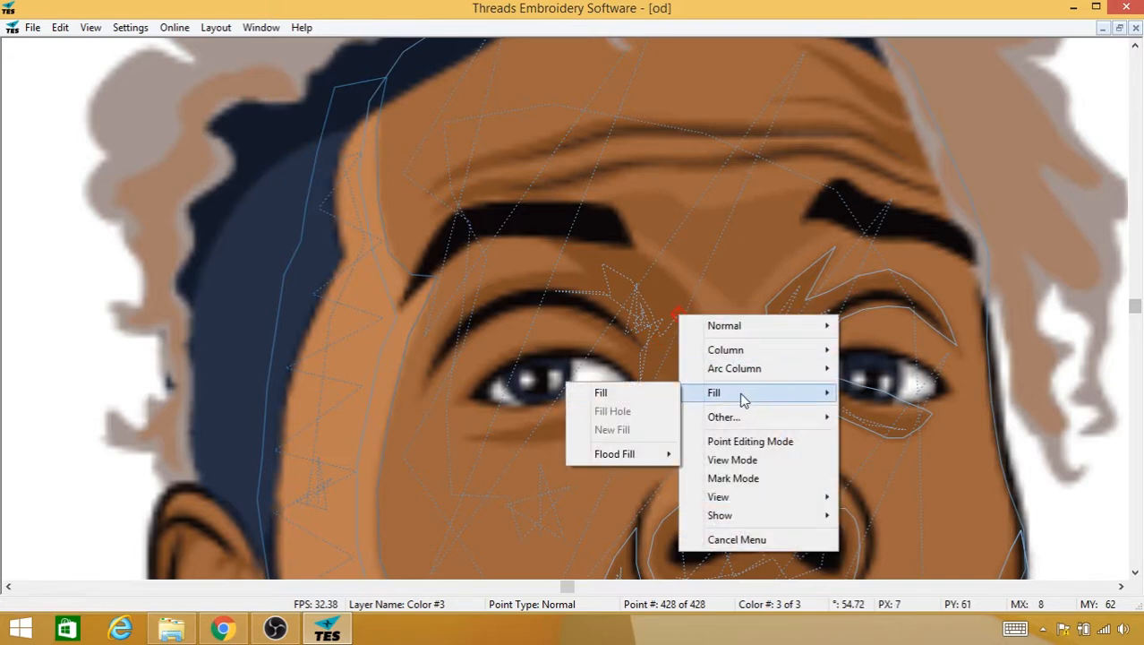
left_click(659, 394)
left_click(690, 396)
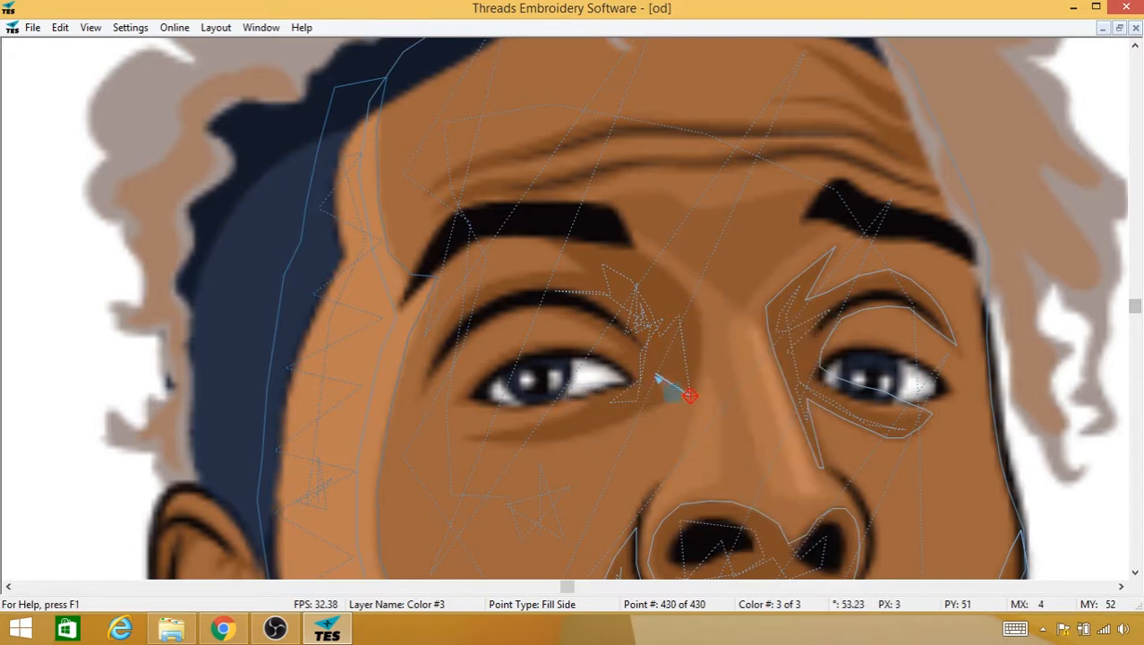
left_click(625, 409)
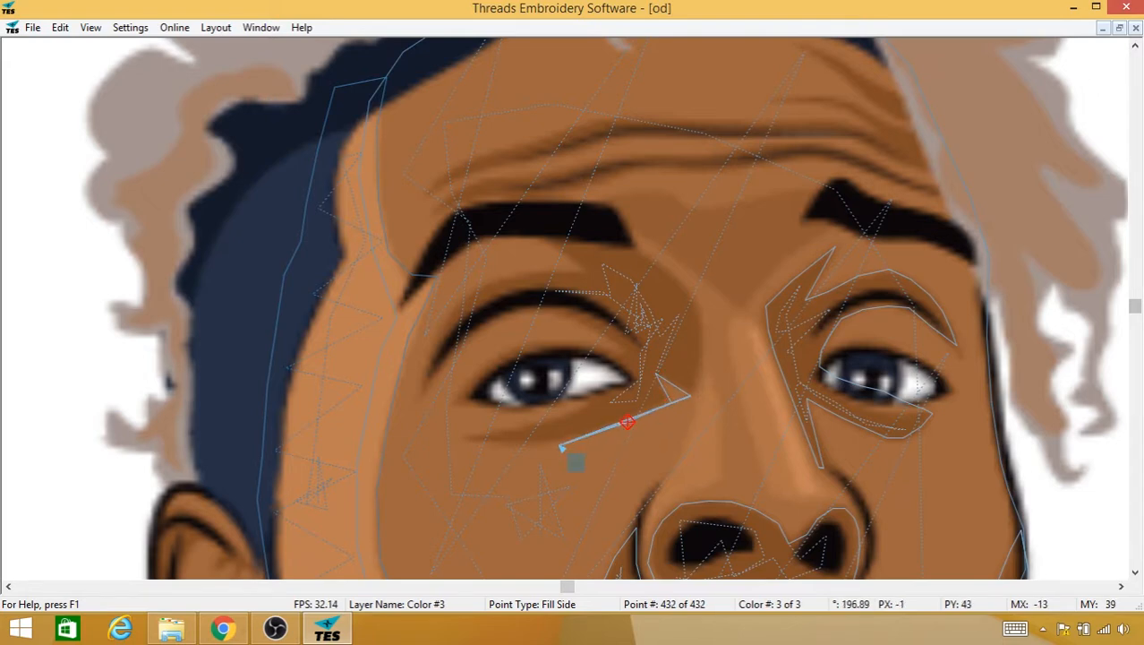
left_click(557, 436)
left_click(511, 449)
left_click(492, 445)
left_click(466, 441)
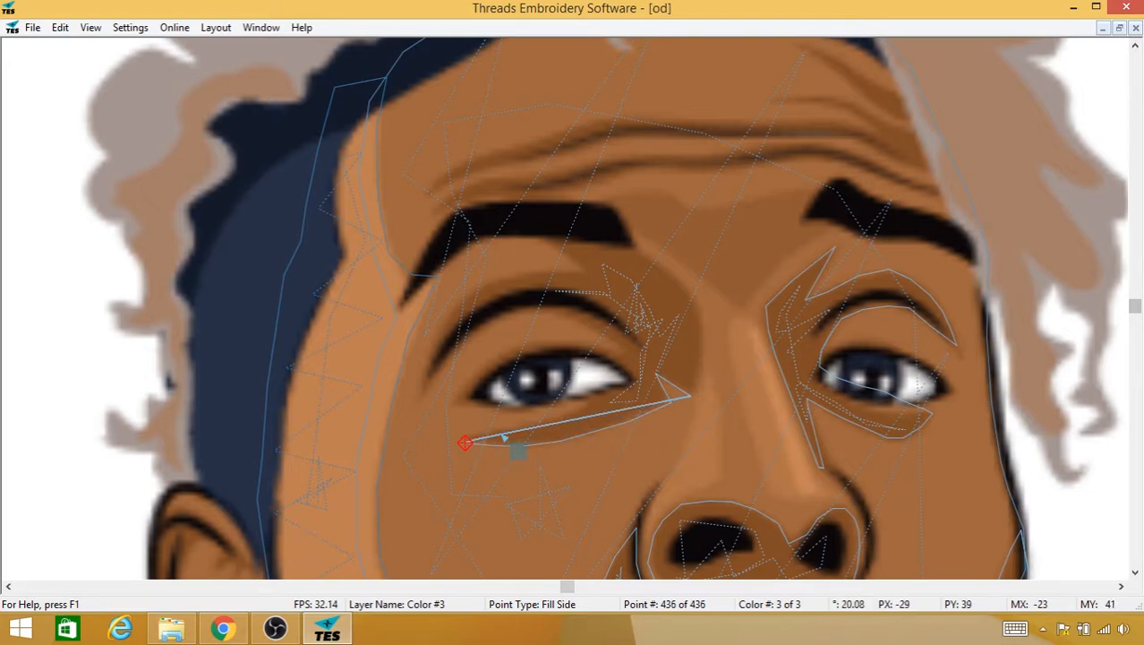
Step: Continue the fill outline back along the under-eye shadow, through the inner eye corner and along the upper eyelid's underside to the outer corner
left_click(506, 435)
left_click(563, 417)
left_click(582, 397)
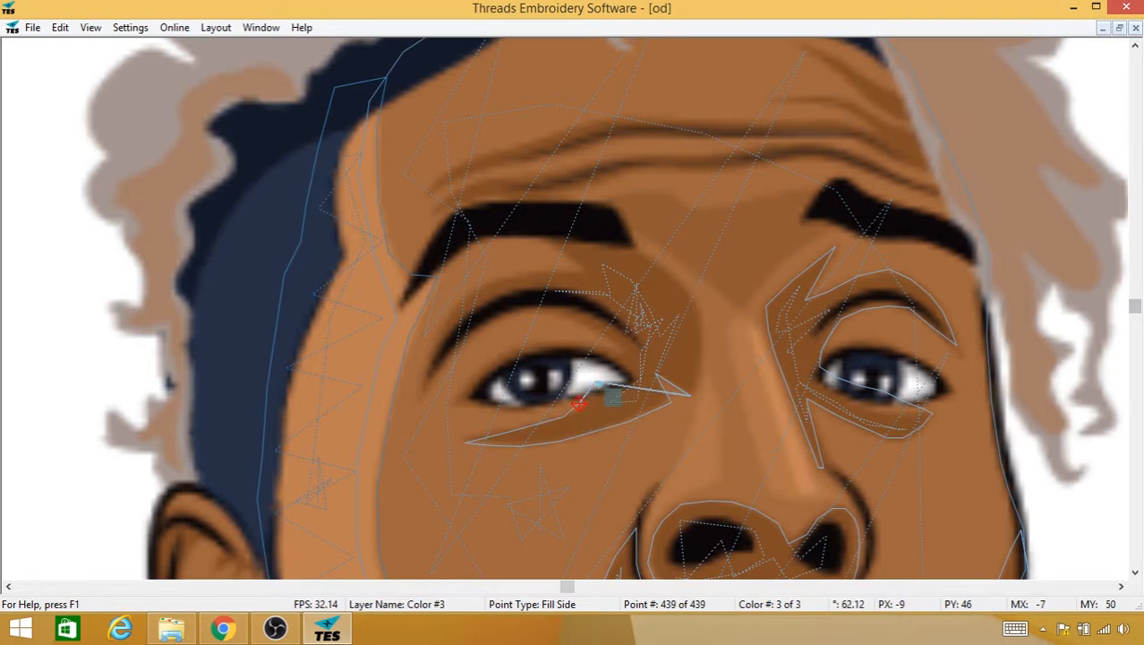
left_click(597, 375)
left_click(620, 341)
left_click(611, 337)
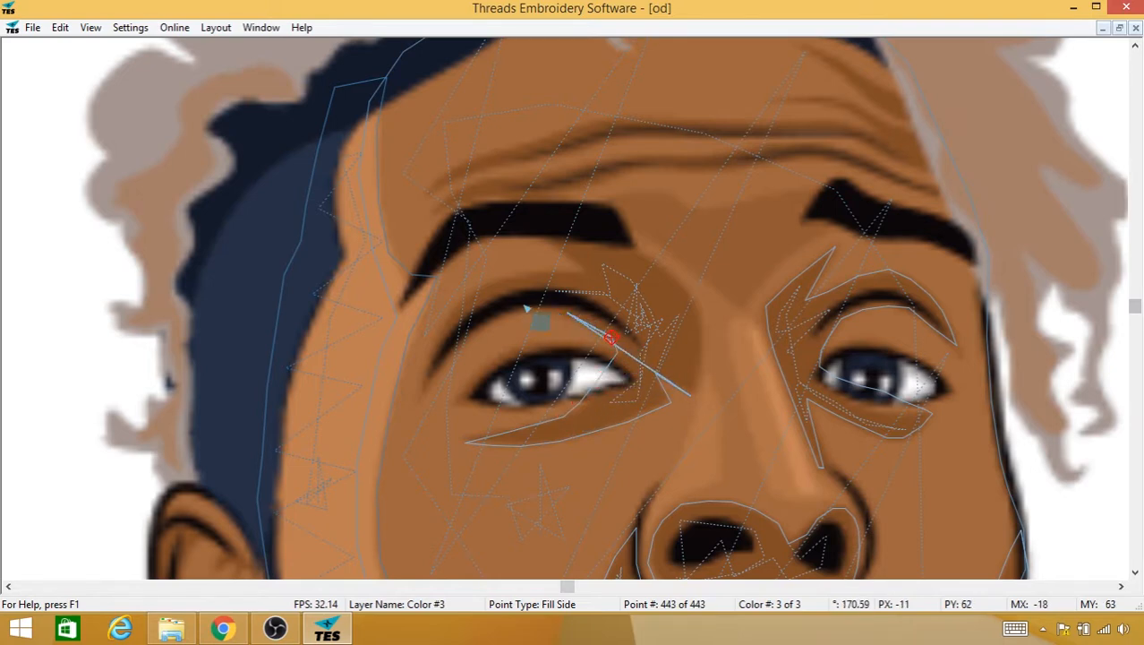
left_click(569, 313)
left_click(514, 314)
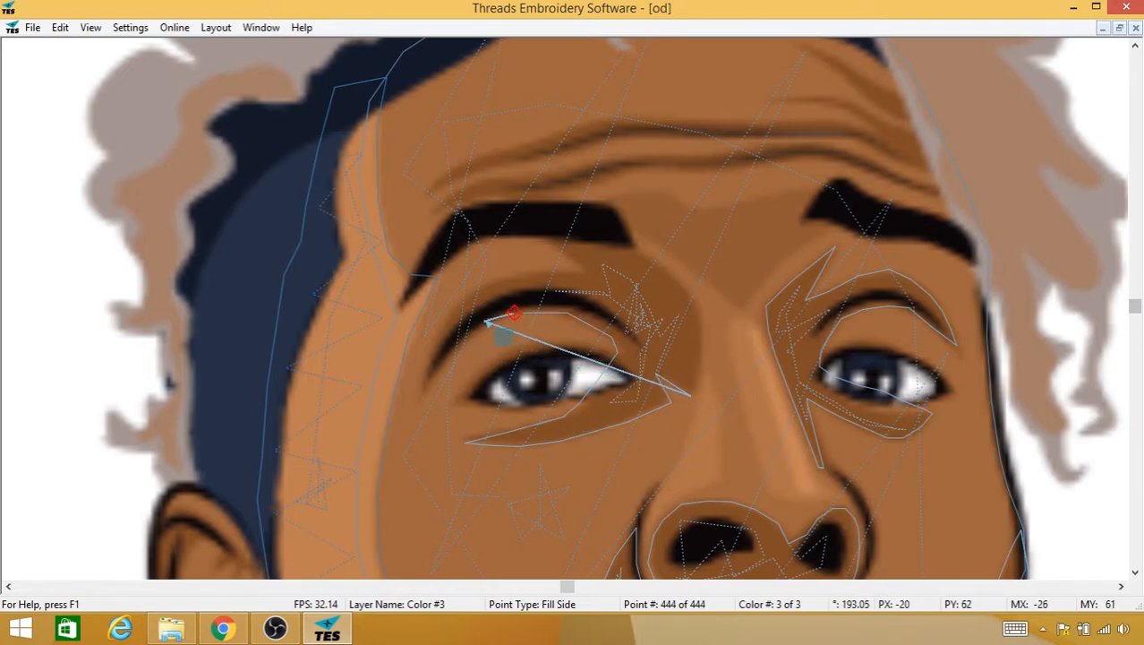
left_click(480, 326)
left_click(456, 342)
left_click(435, 394)
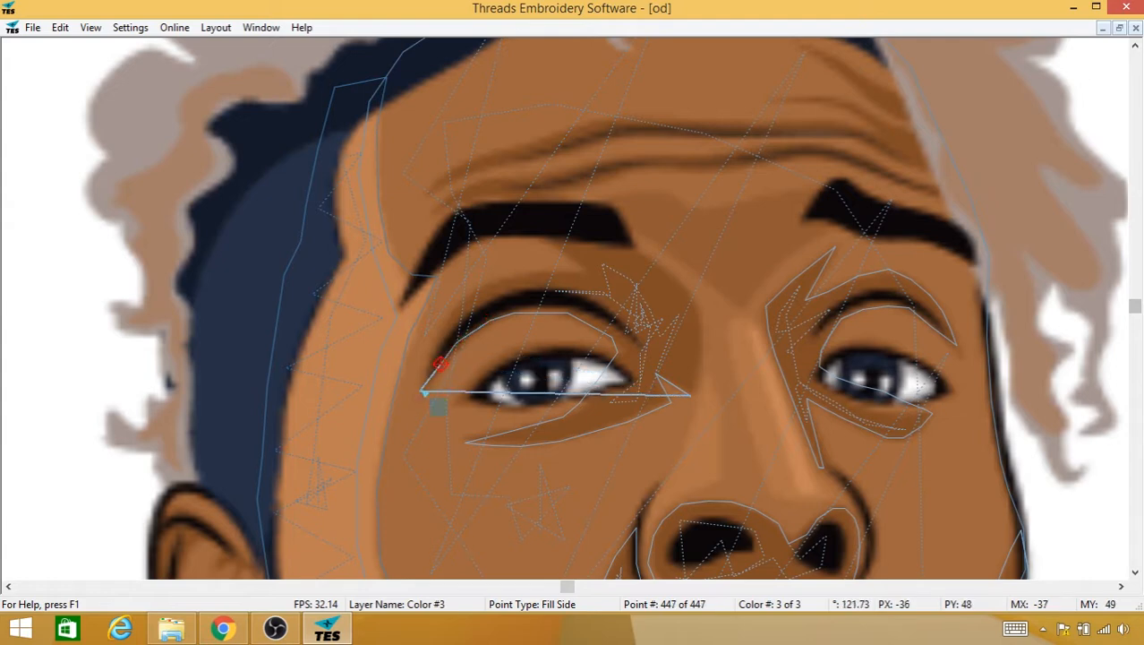
Step: Trace the fill outline around the left-hand eye's outer corner and along the upper edge of the eyelid shadow
left_click(419, 390)
left_click(442, 320)
left_click(452, 309)
left_click(491, 293)
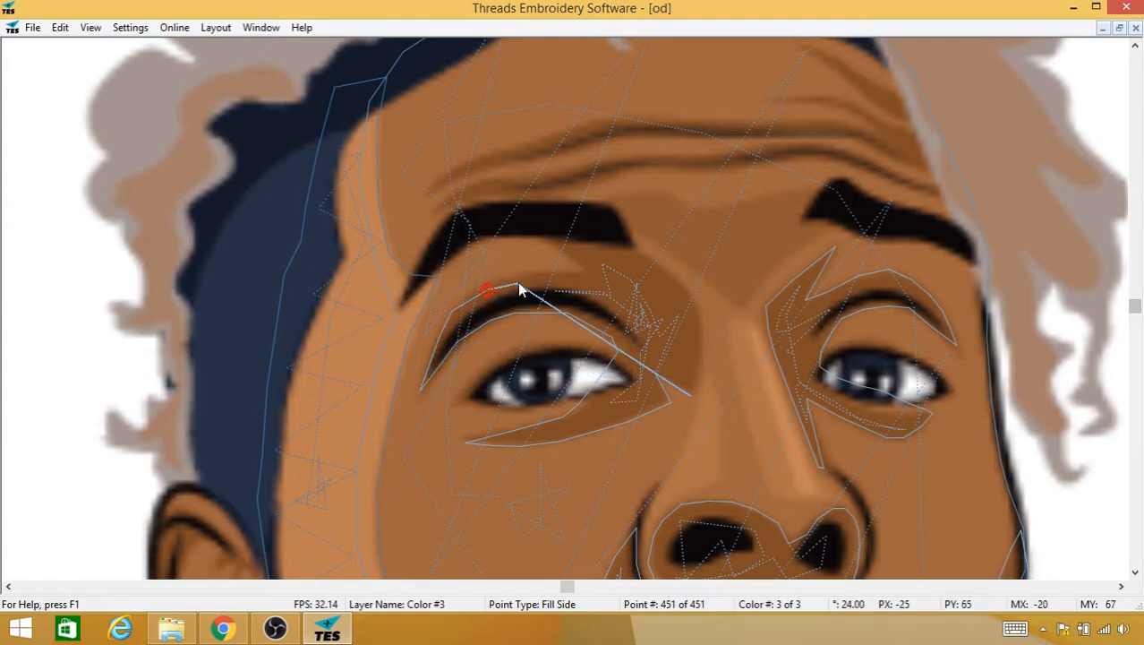
left_click(526, 285)
left_click(556, 279)
left_click(580, 276)
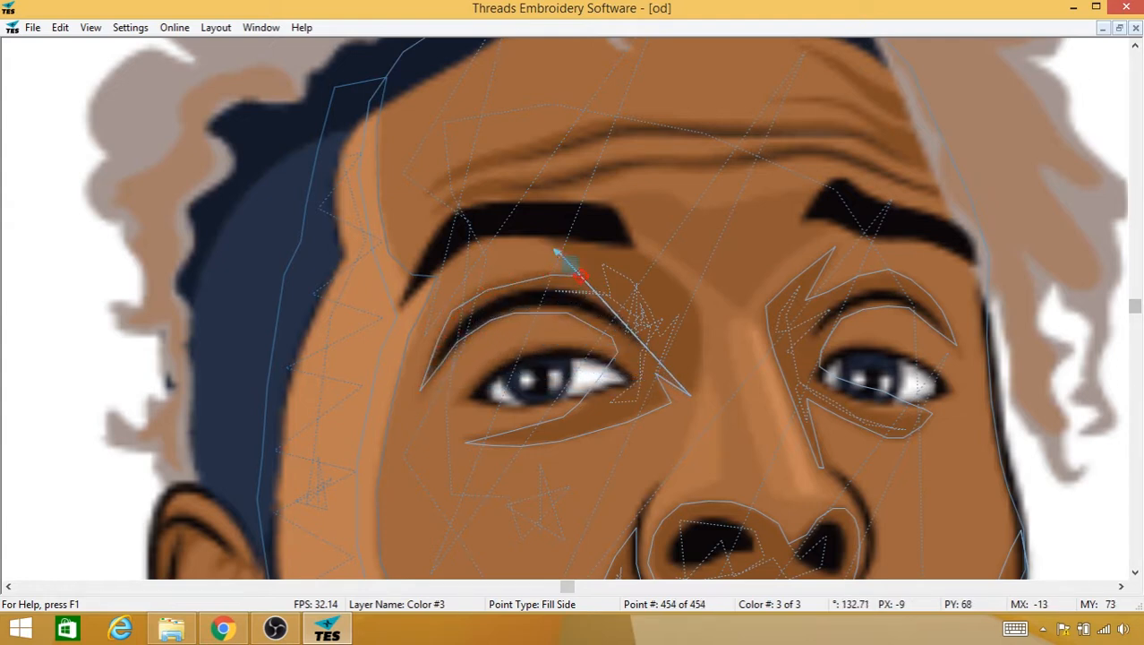
Step: Close the left-hand eye shadow outline around the tip beneath the eyebrow and down the side of the nose
left_click(578, 265)
left_click(542, 234)
left_click(602, 231)
left_click(639, 248)
left_click(667, 265)
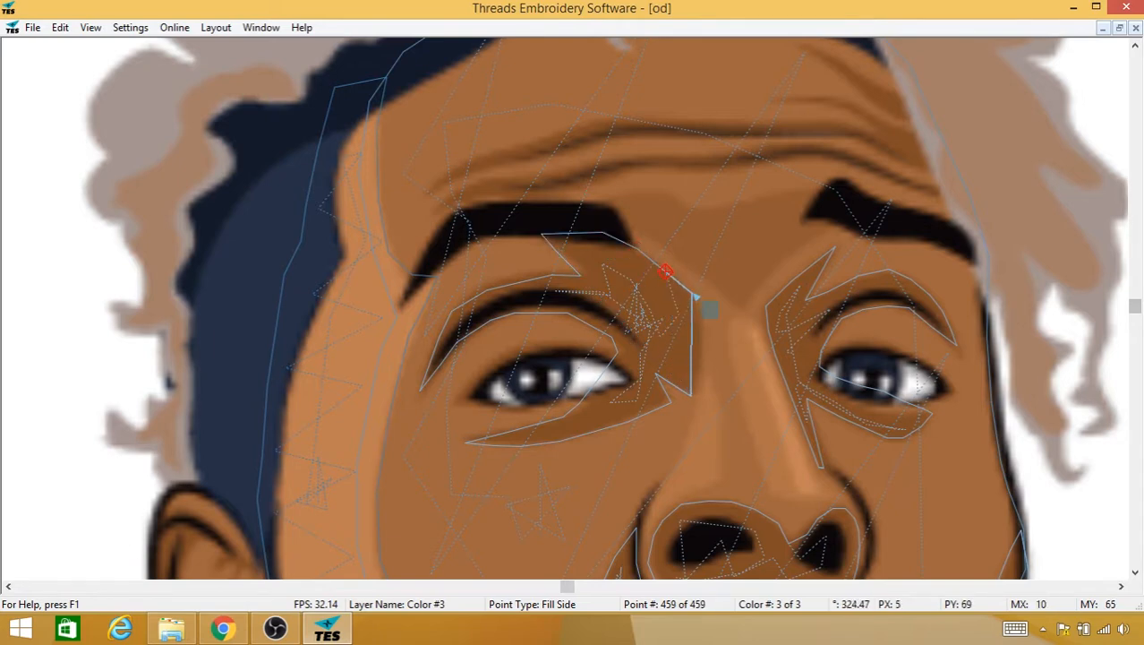
left_click(693, 298)
left_click(703, 311)
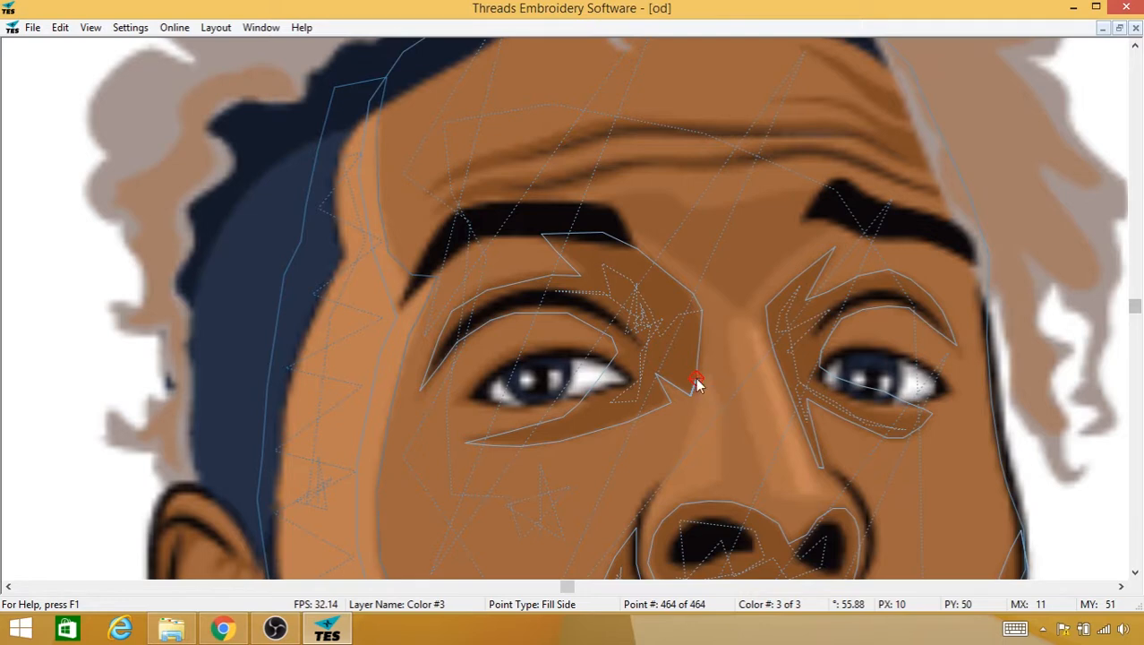
Step: Add a trim after the left-hand eye fill and lay normal stitches through the uppermost forehead wrinkle near the right-hand hairline
left_click_drag(821, 185, 721, 327)
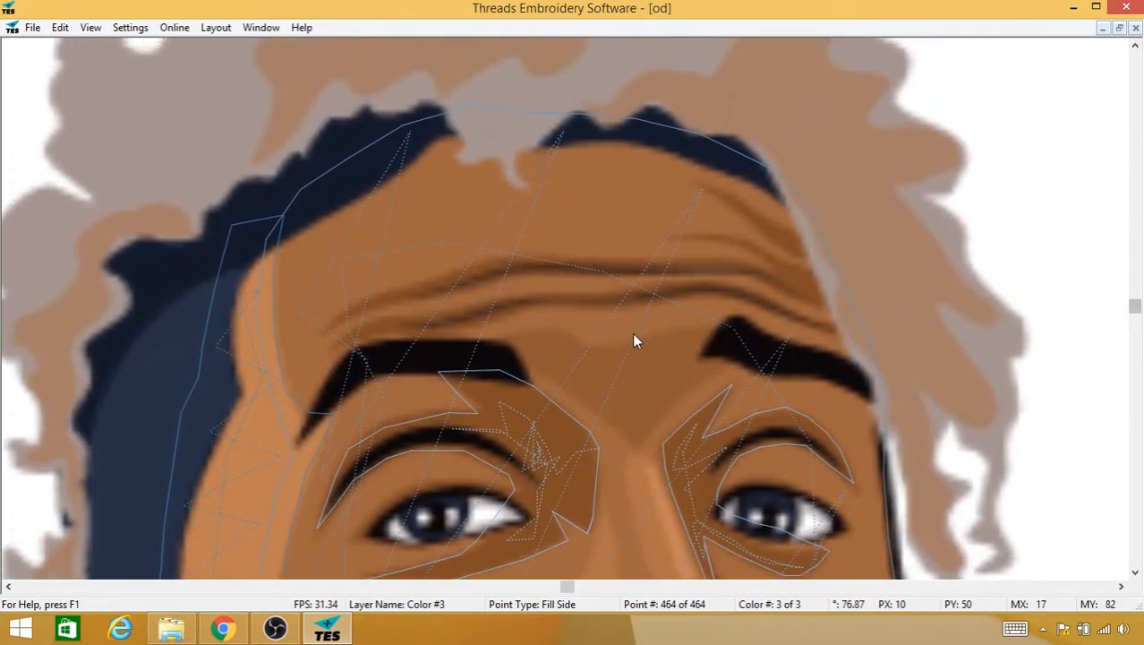
right_click(616, 339)
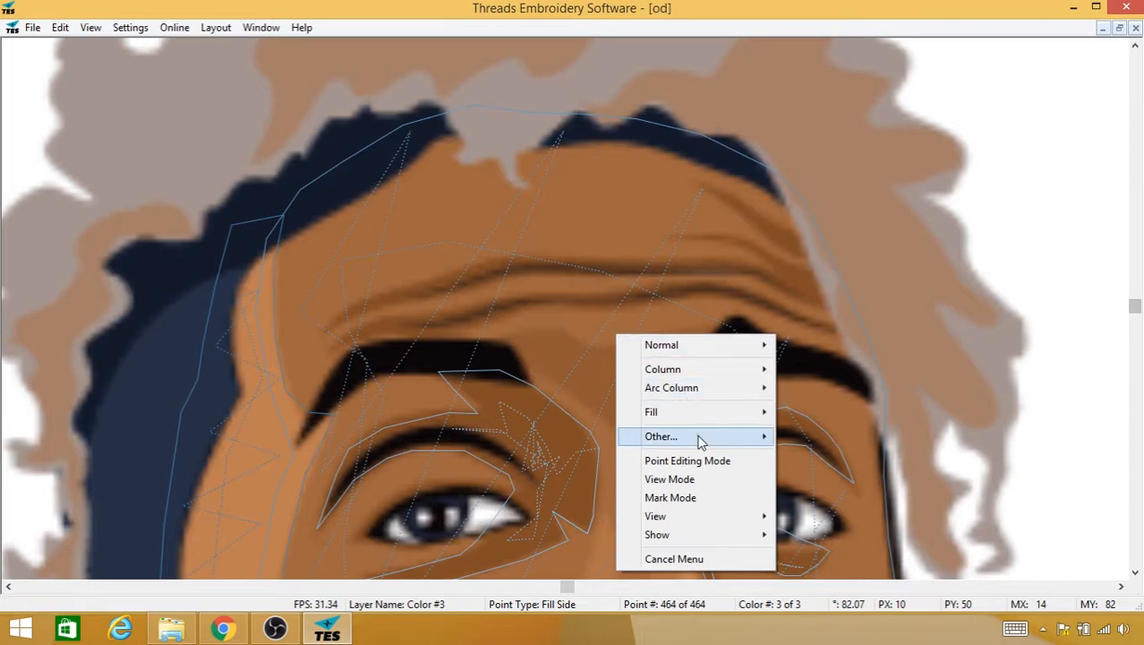
mouse_move(685, 445)
left_click(582, 443)
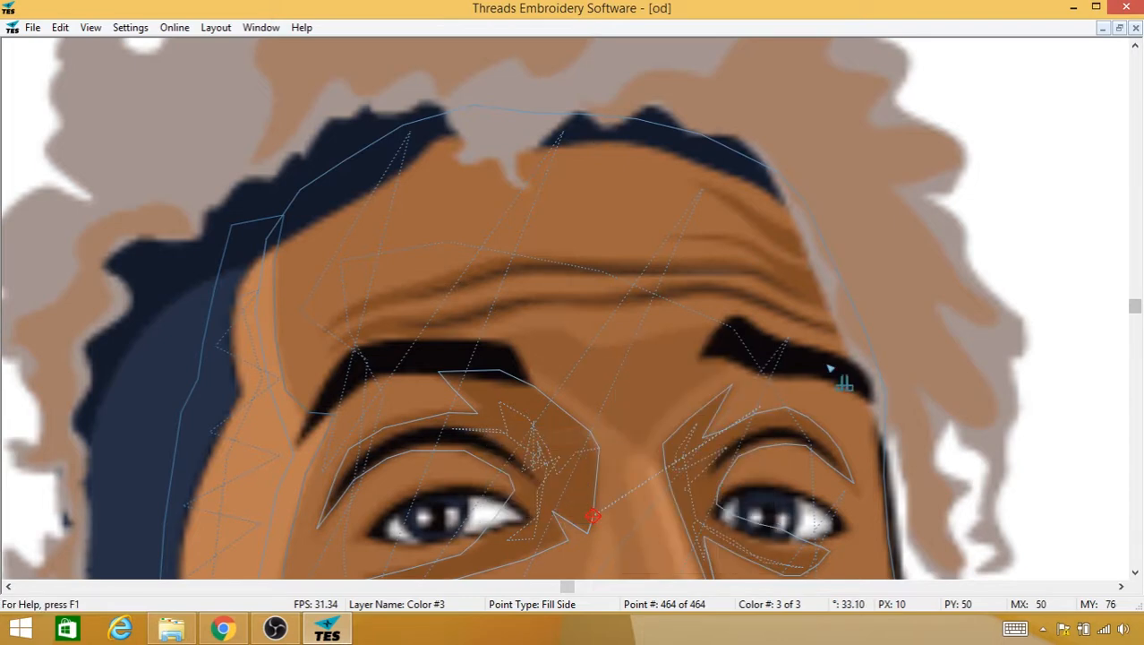
left_click(831, 258)
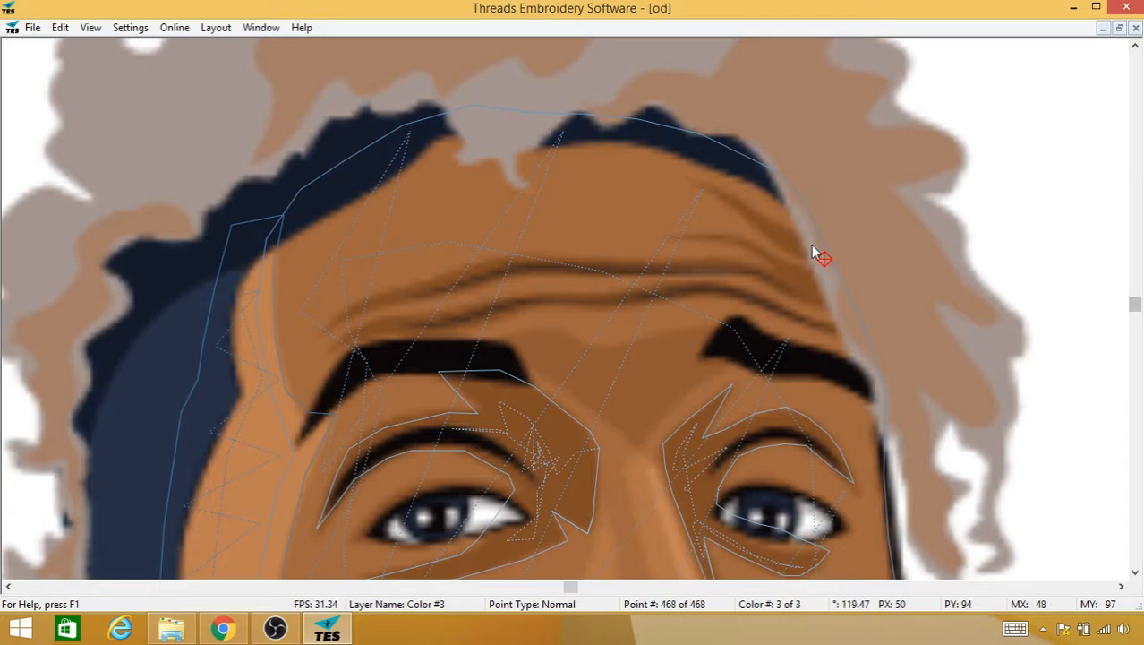
left_click(776, 236)
Step: Begin a fill outline at the inner tip of the uppermost forehead wrinkle and trace its lower edge toward the hair
right_click(742, 215)
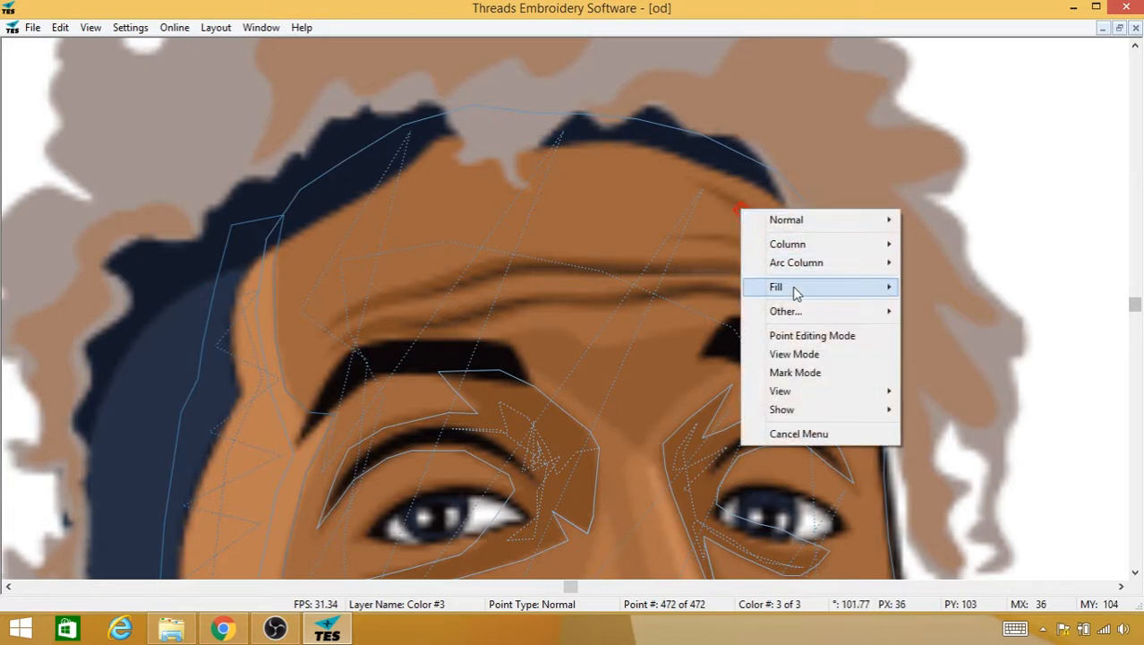
mouse_move(795, 292)
left_click(710, 287)
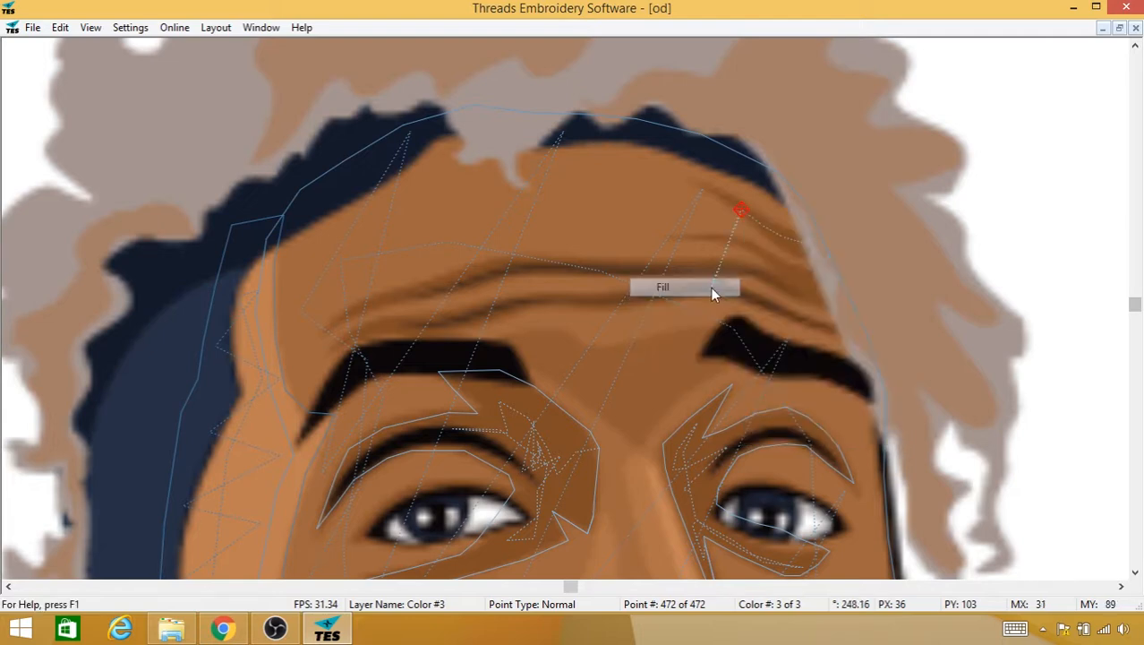
left_click(696, 184)
left_click(708, 201)
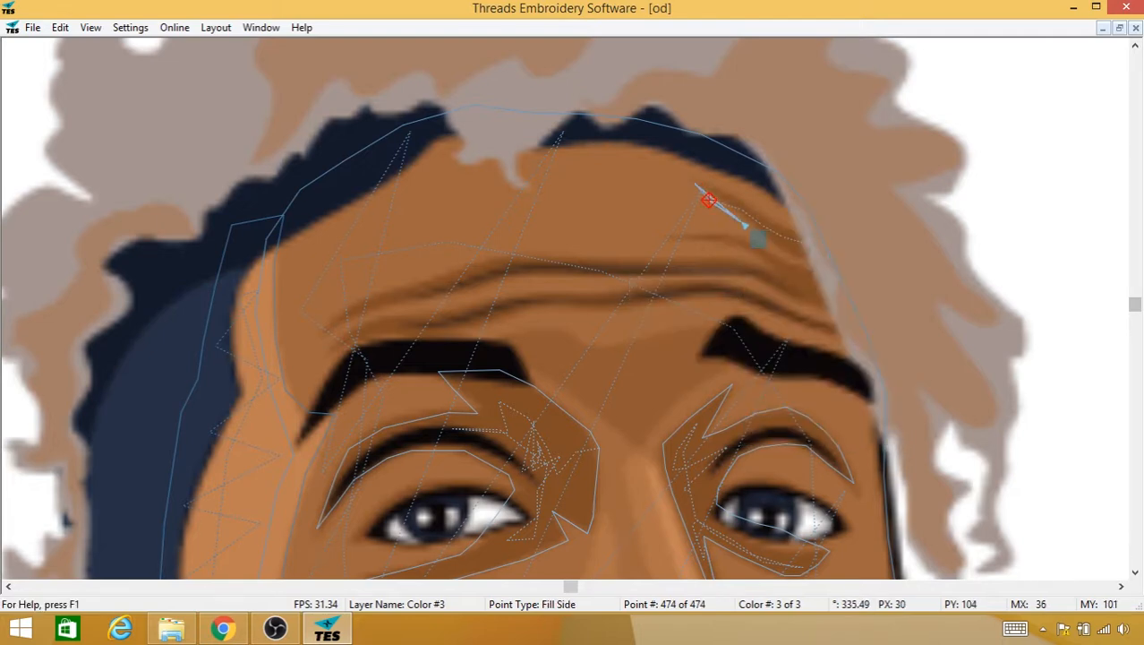
left_click(742, 218)
left_click(764, 235)
left_click(779, 250)
left_click(795, 258)
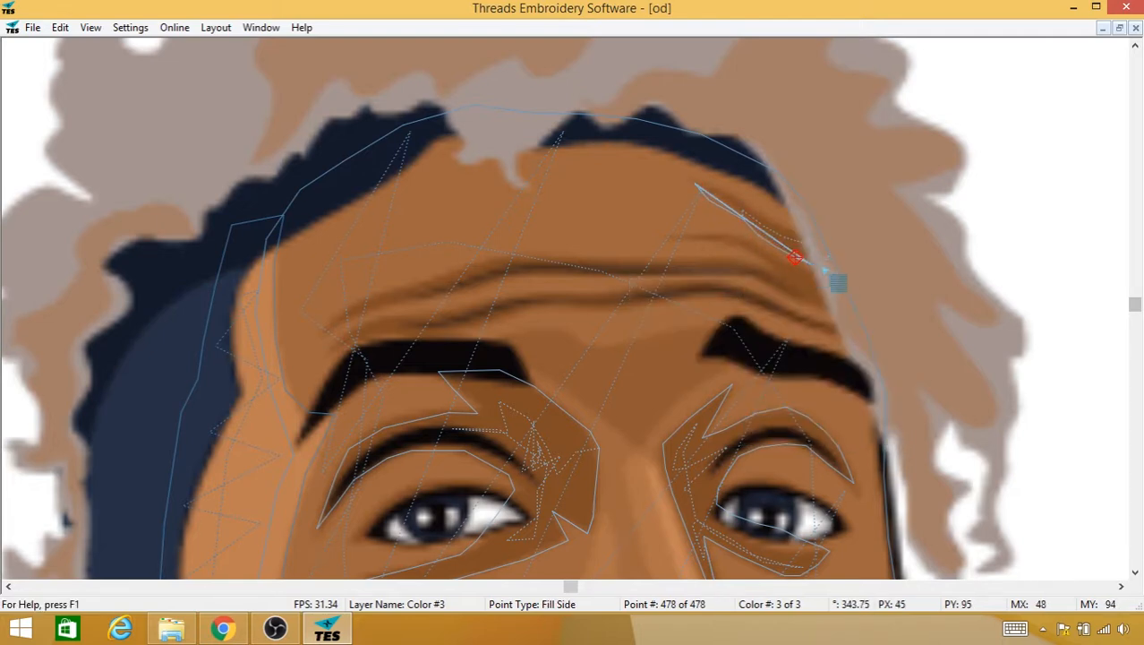
Step: Close the uppermost wrinkle's fill outline around its hair end and back along its upper edge, and save the design
left_click(825, 266)
left_click(831, 254)
left_click(831, 240)
left_click(799, 235)
left_click(774, 226)
left_click(755, 213)
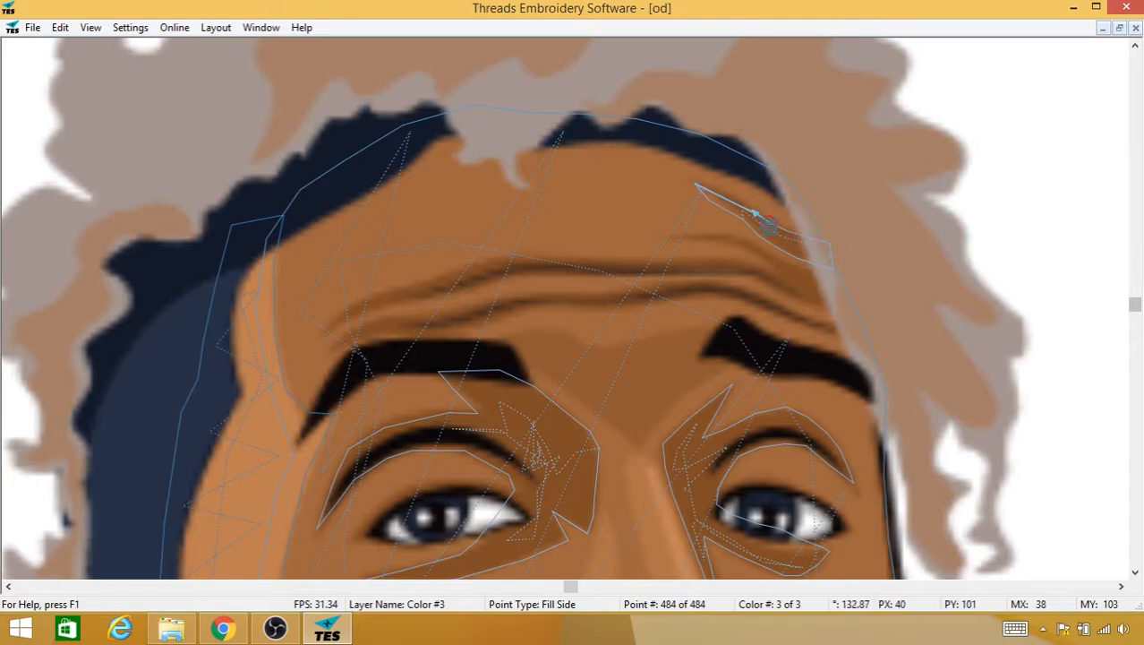
left_click(748, 207)
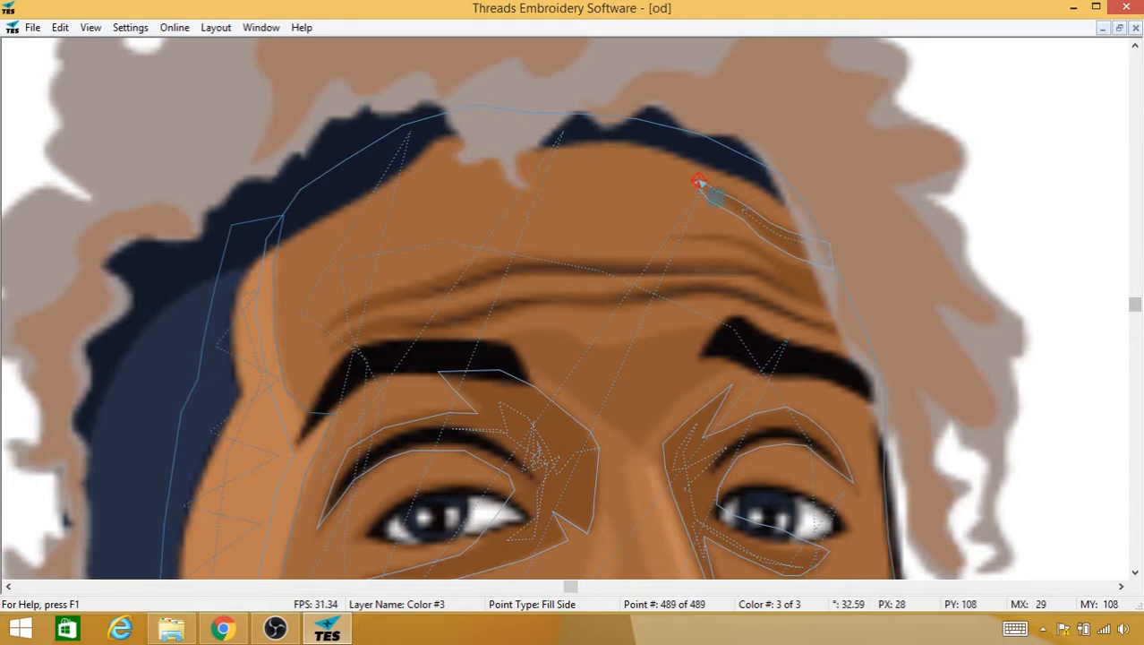
left_click(33, 26)
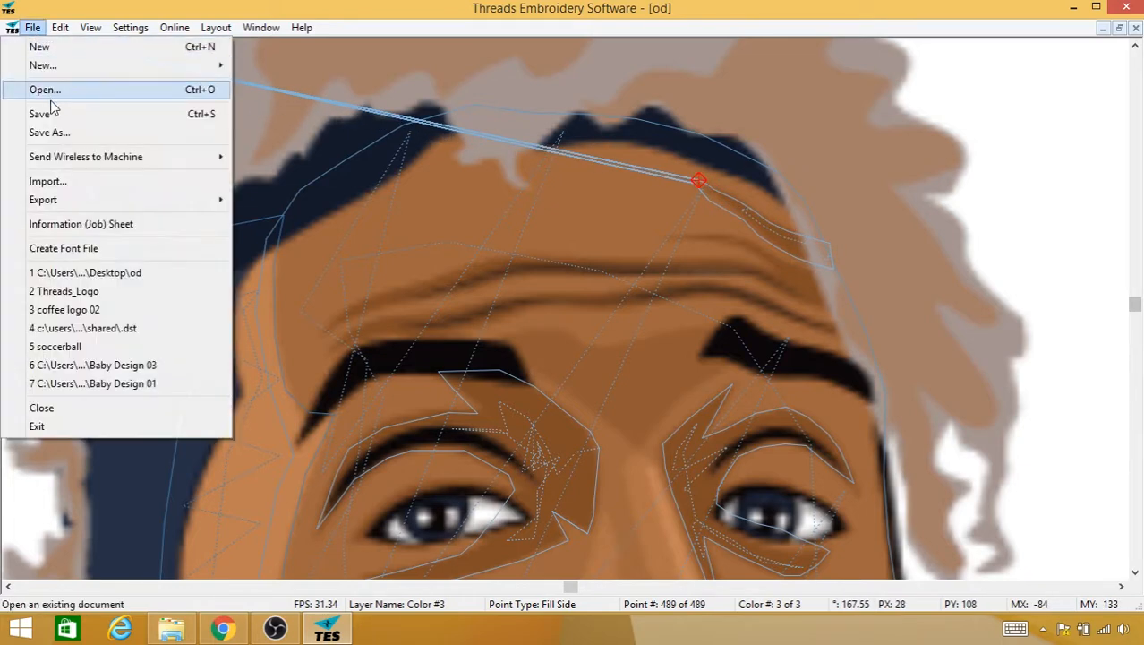
left_click(52, 114)
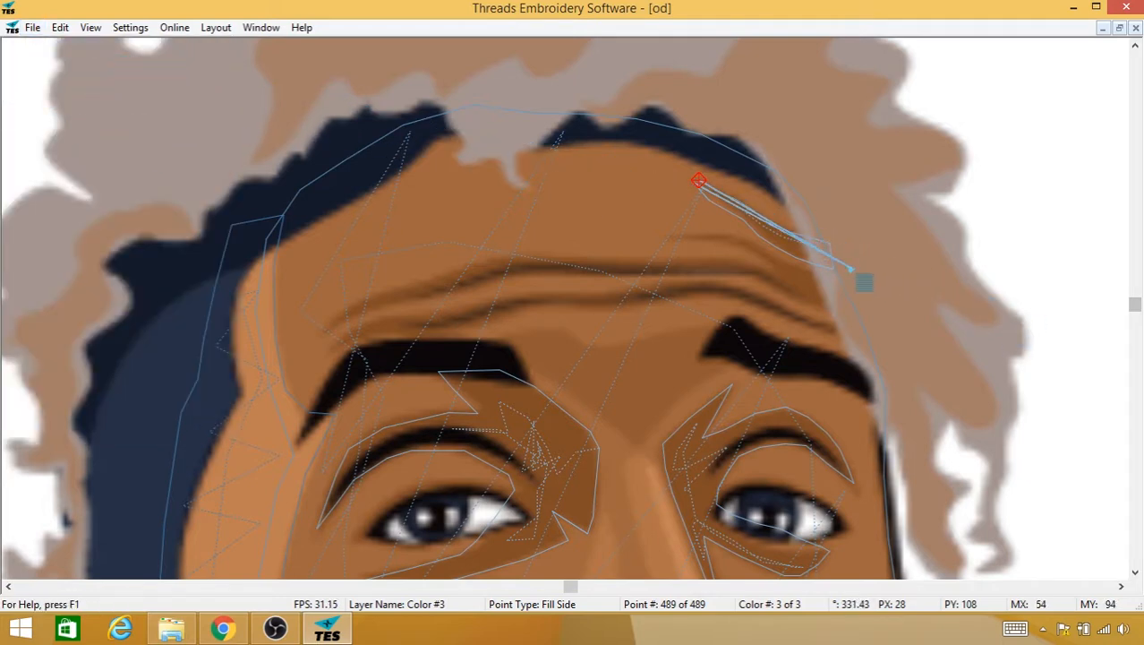
Step: Lay normal stitches from the end of the wrinkle fill down the hair edge and into the forehead shadow below it
right_click(864, 279)
left_click(841, 276)
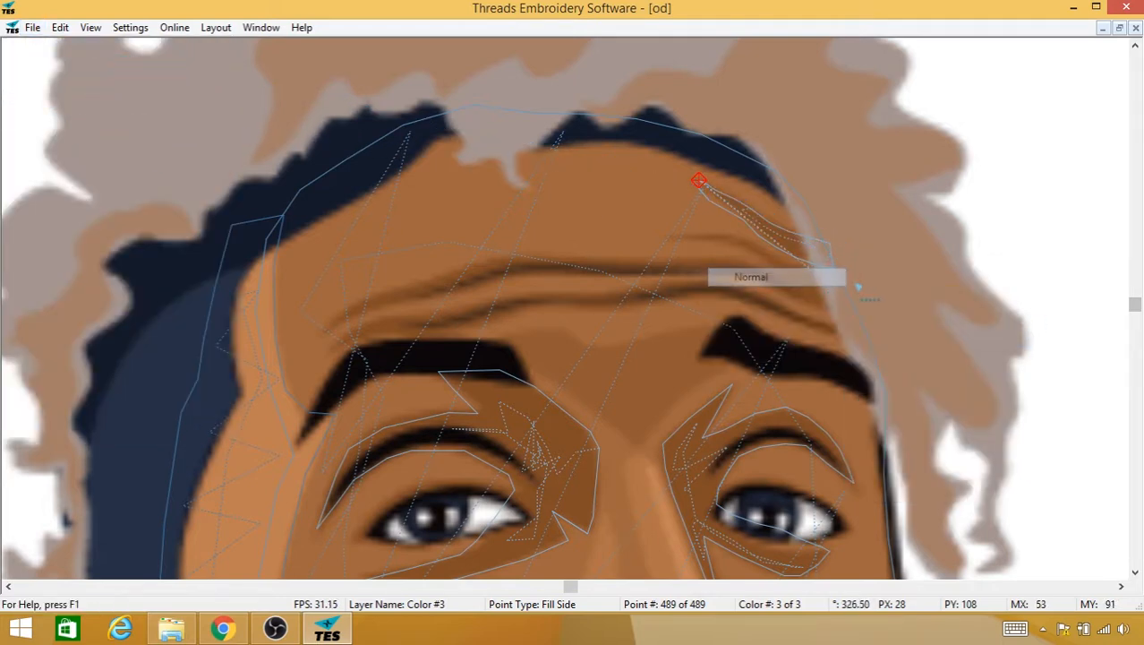
left_click(851, 268)
left_click(851, 285)
left_click(850, 301)
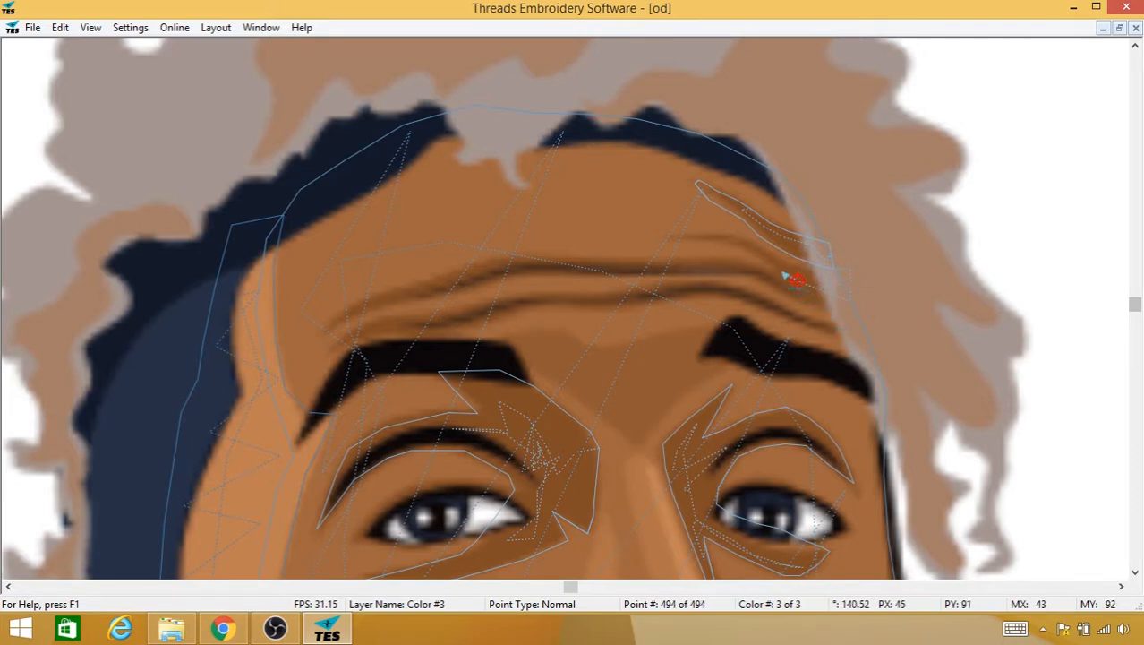
Step: Start a Fill shape on the short wrinkle at the forehead's right side and trace its lower edge toward the hairline
right_click(684, 240)
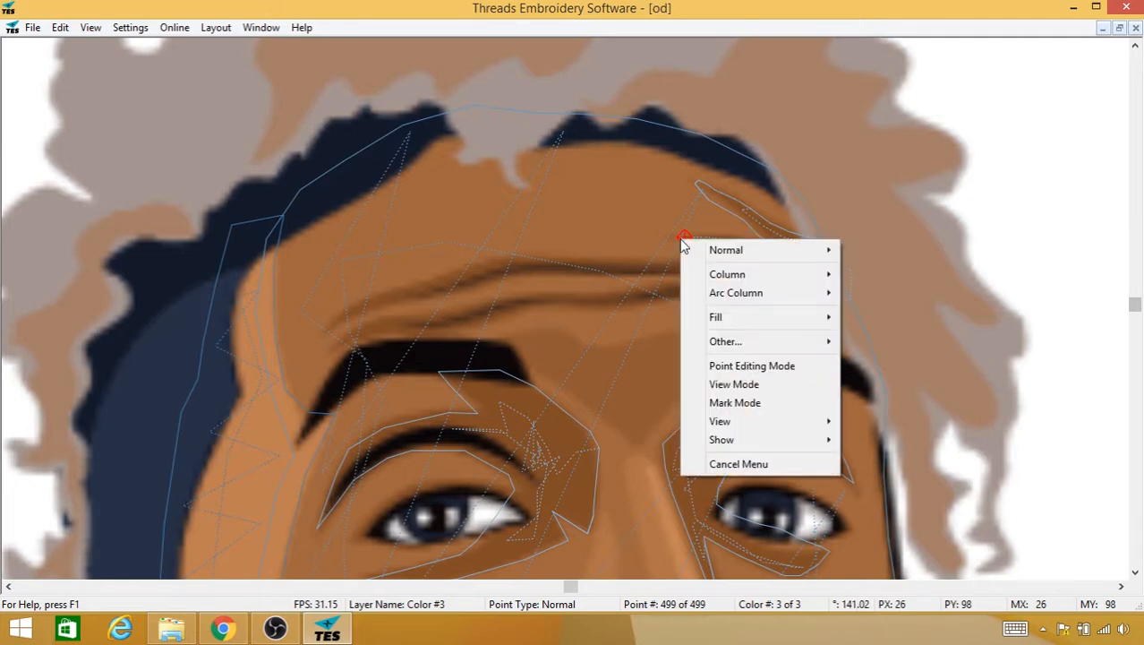
mouse_move(743, 317)
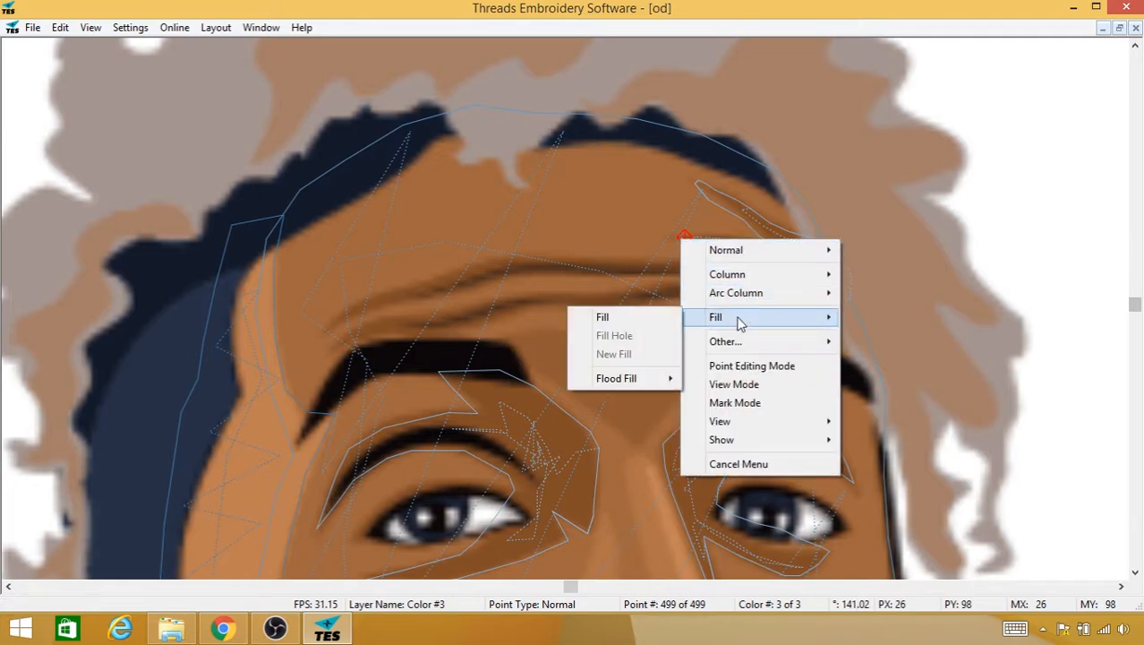
left_click(659, 320)
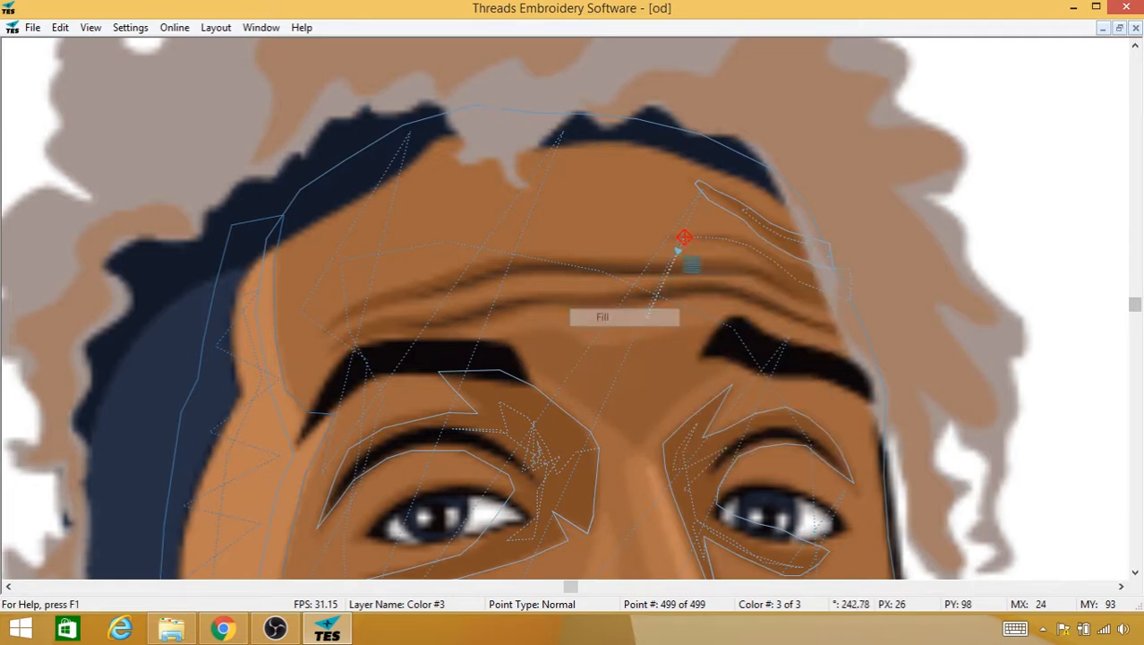
left_click(670, 240)
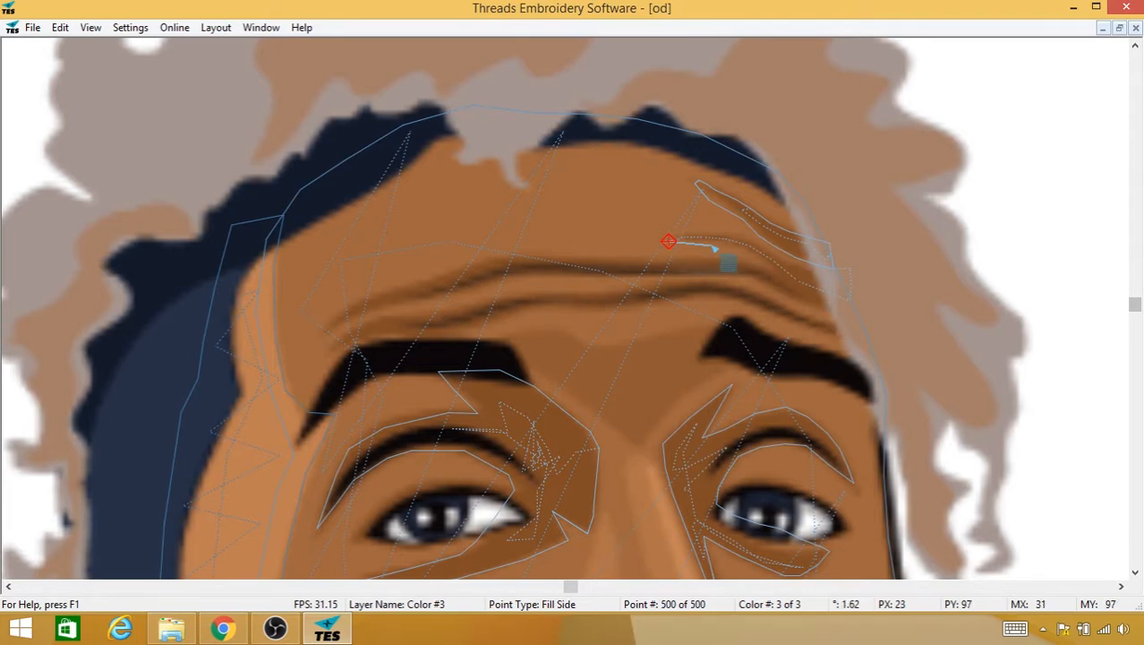
left_click(716, 250)
left_click(747, 267)
left_click(771, 278)
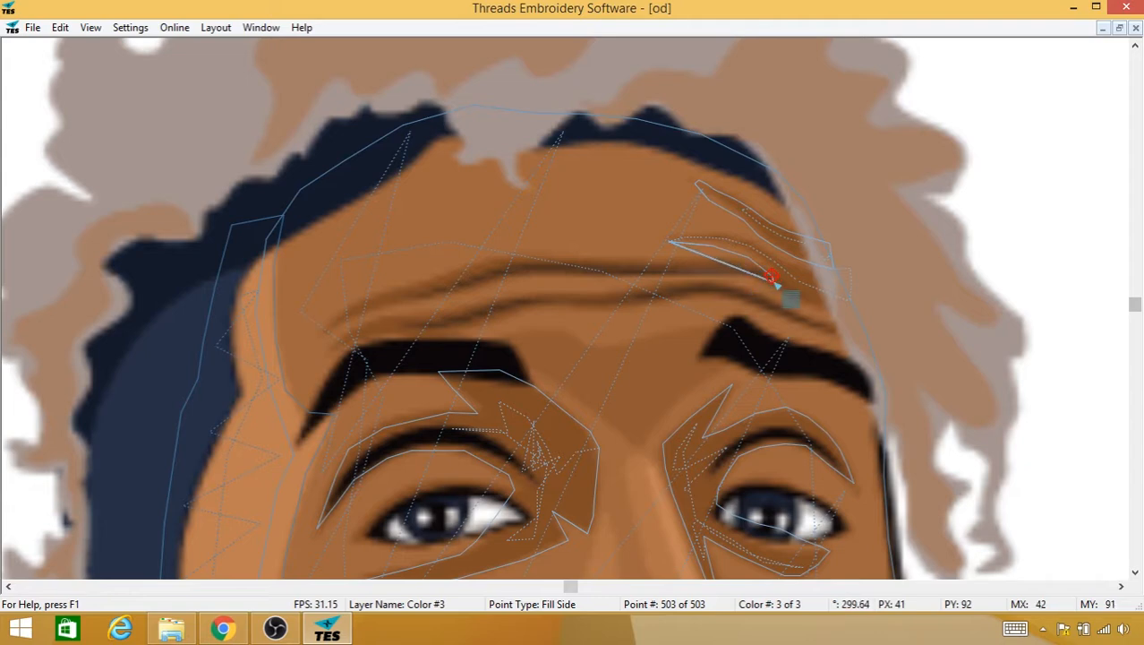
key("BackSpace")
key("BackSpace")
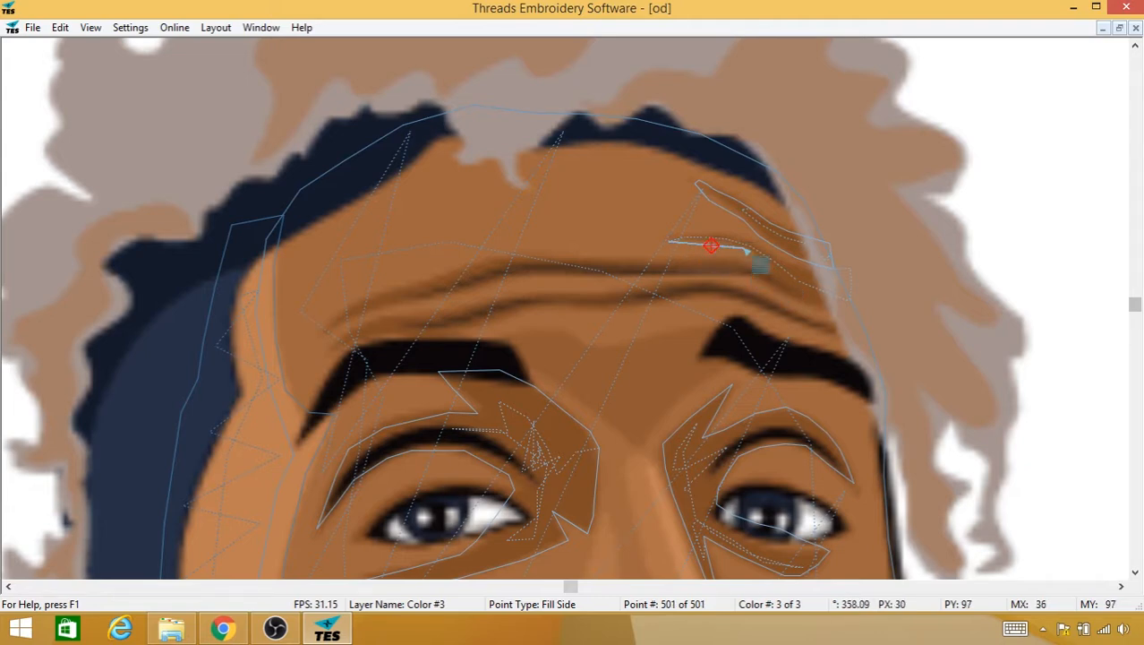
left_click(761, 266)
left_click(812, 302)
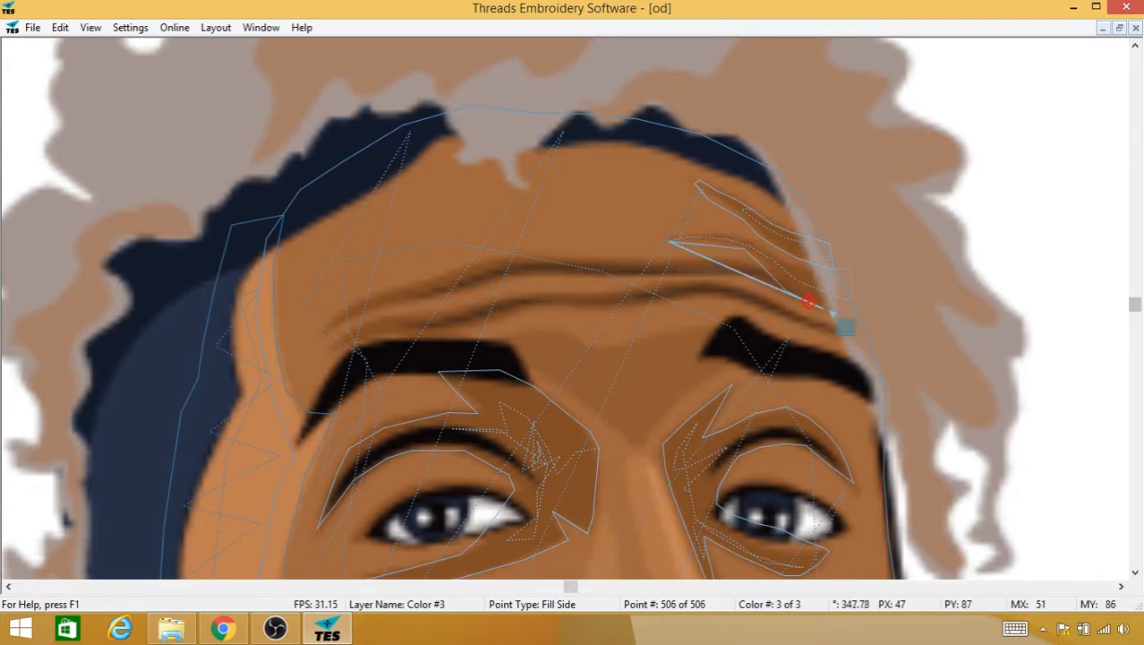
Step: Complete the short wrinkle's fill outline around its hairline end and back along the upper edge to the starting tip
left_click(835, 315)
left_click(859, 302)
left_click(815, 285)
left_click(835, 285)
left_click(801, 269)
left_click(778, 255)
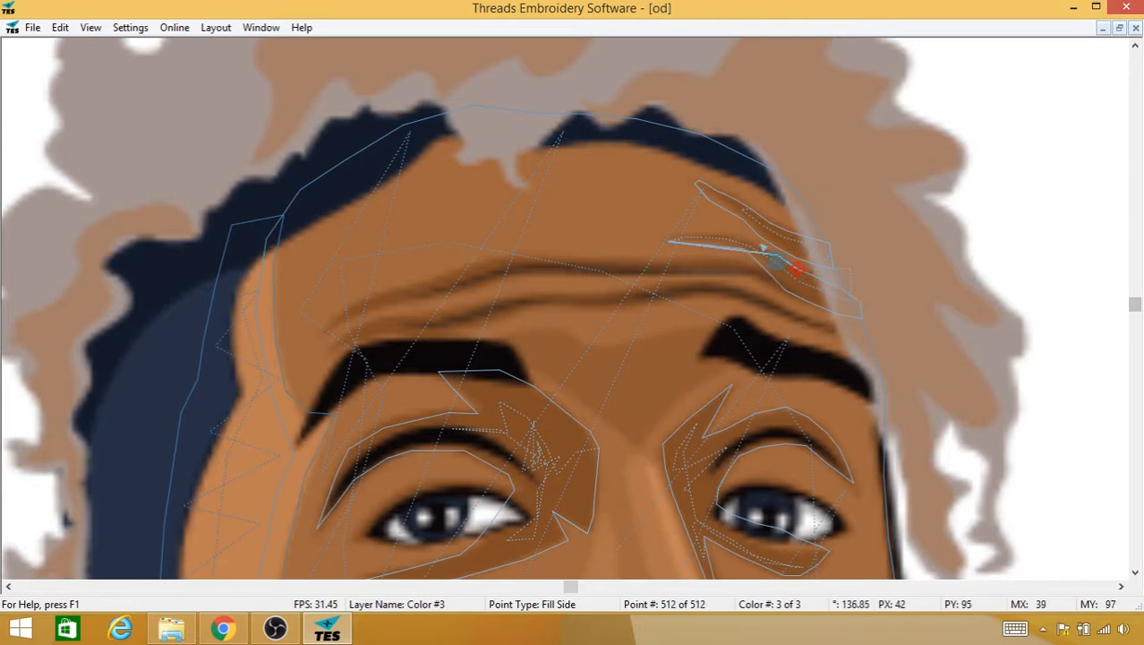
left_click(752, 240)
left_click(707, 238)
left_click(699, 231)
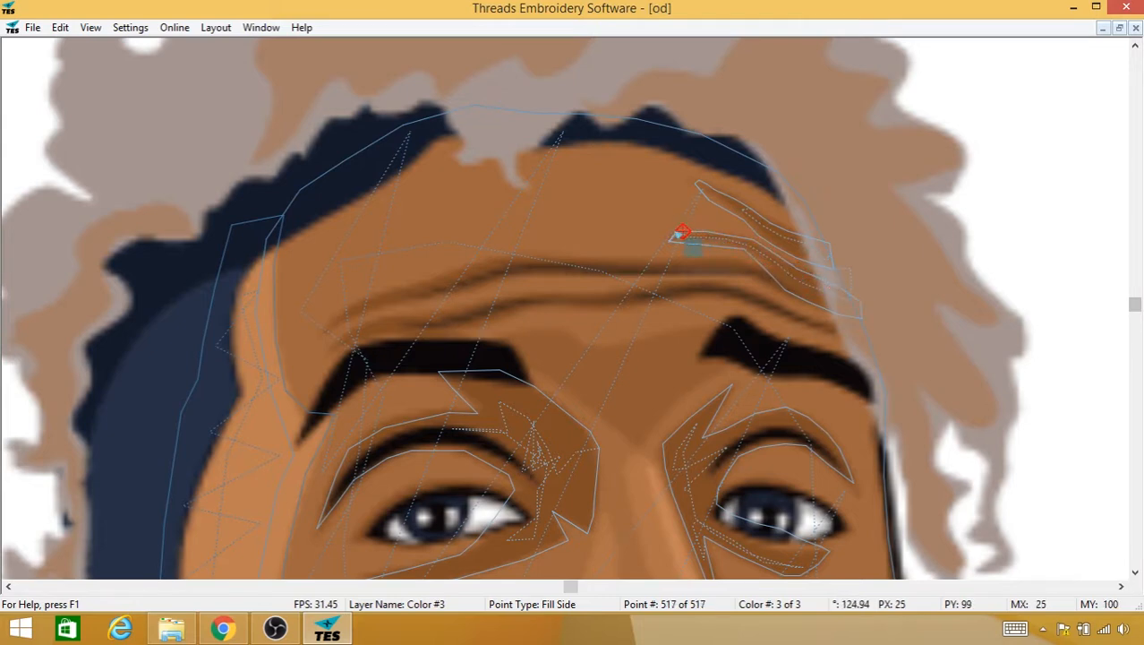
Step: Switch to Normal points and run a travel line past the right hairline and along the upper long forehead wrinkle to its left end
right_click(671, 236)
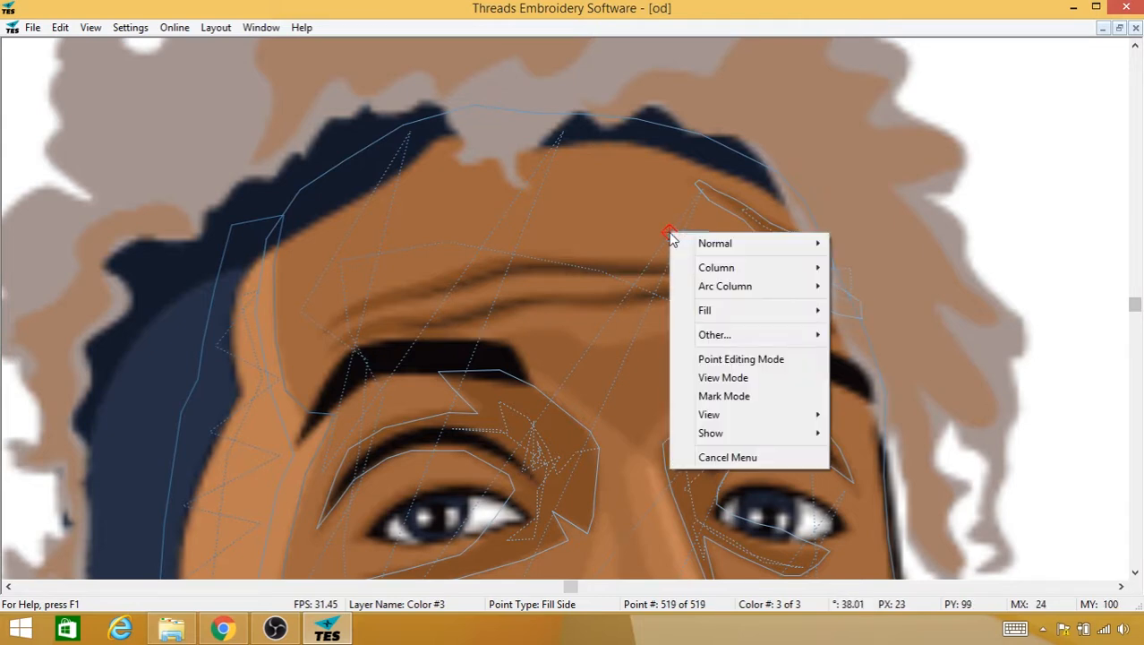
mouse_move(678, 243)
left_click(638, 247)
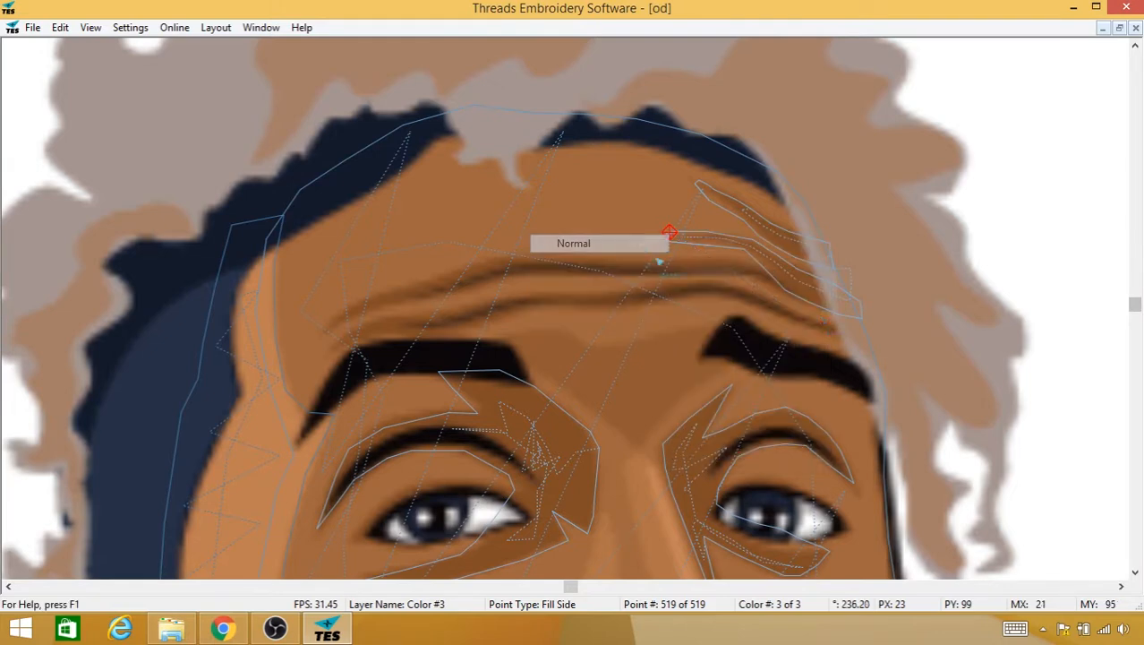
left_click(862, 313)
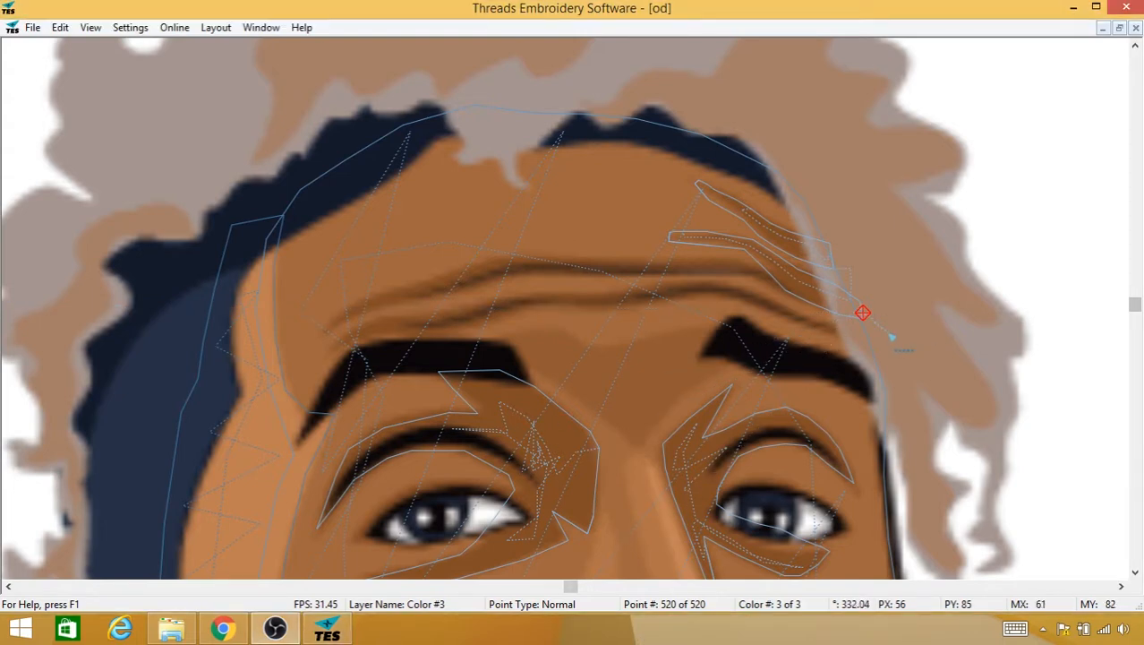
left_click(888, 332)
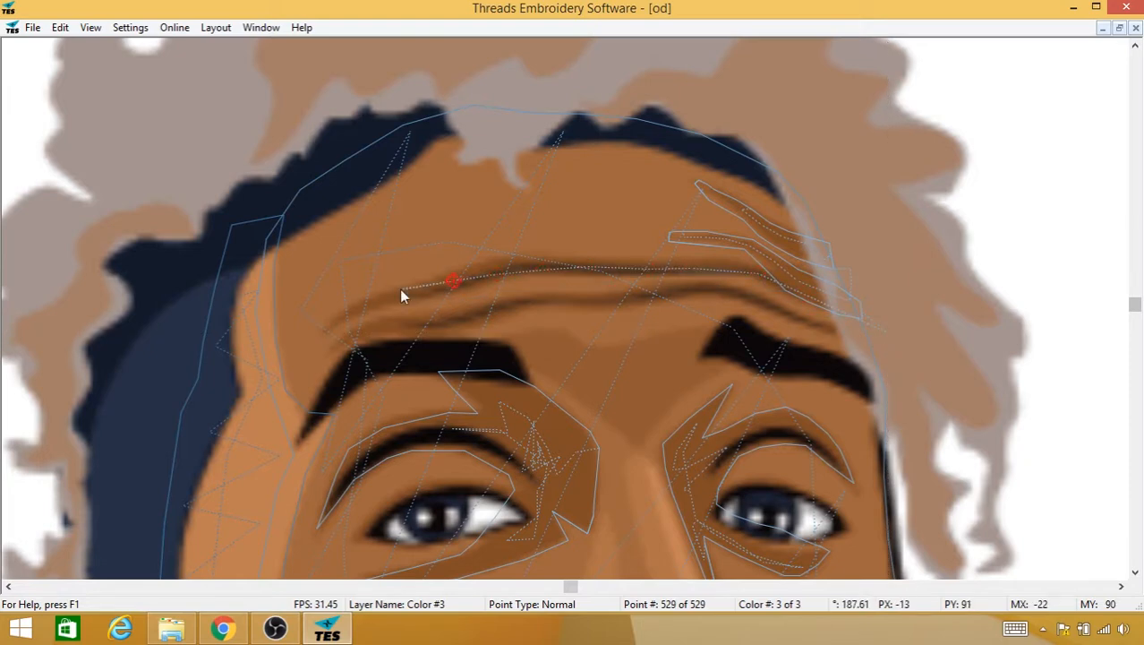
Step: Start a Fill shape at the upper long wrinkle's left end and trace its upper edge to mid-forehead
right_click(324, 325)
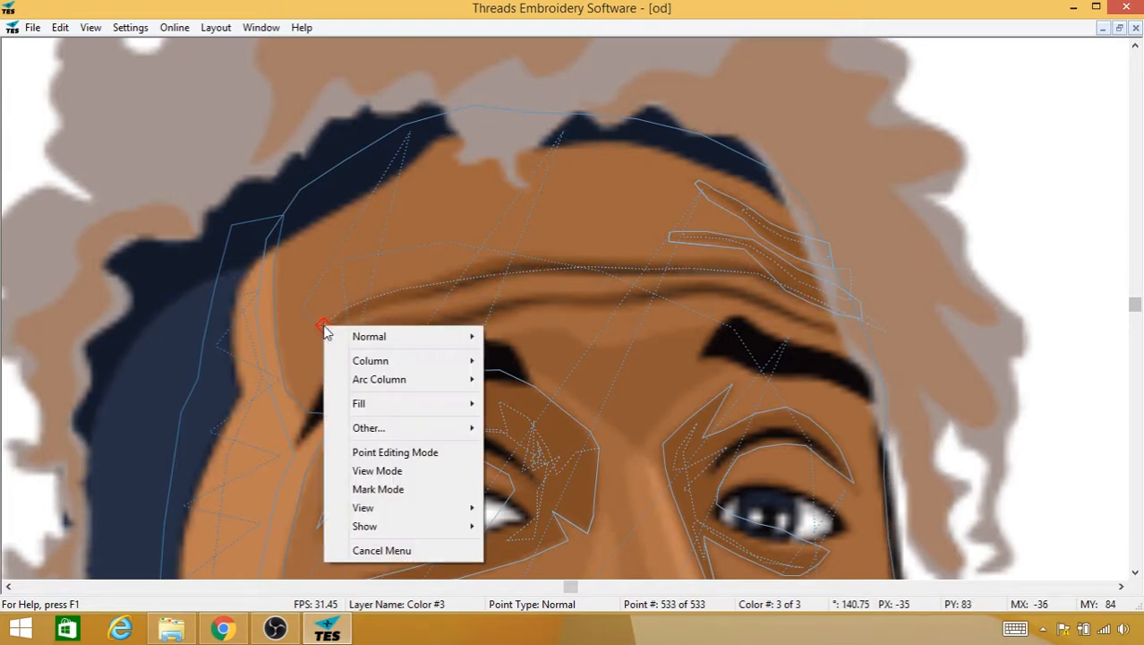
mouse_move(372, 405)
left_click(288, 405)
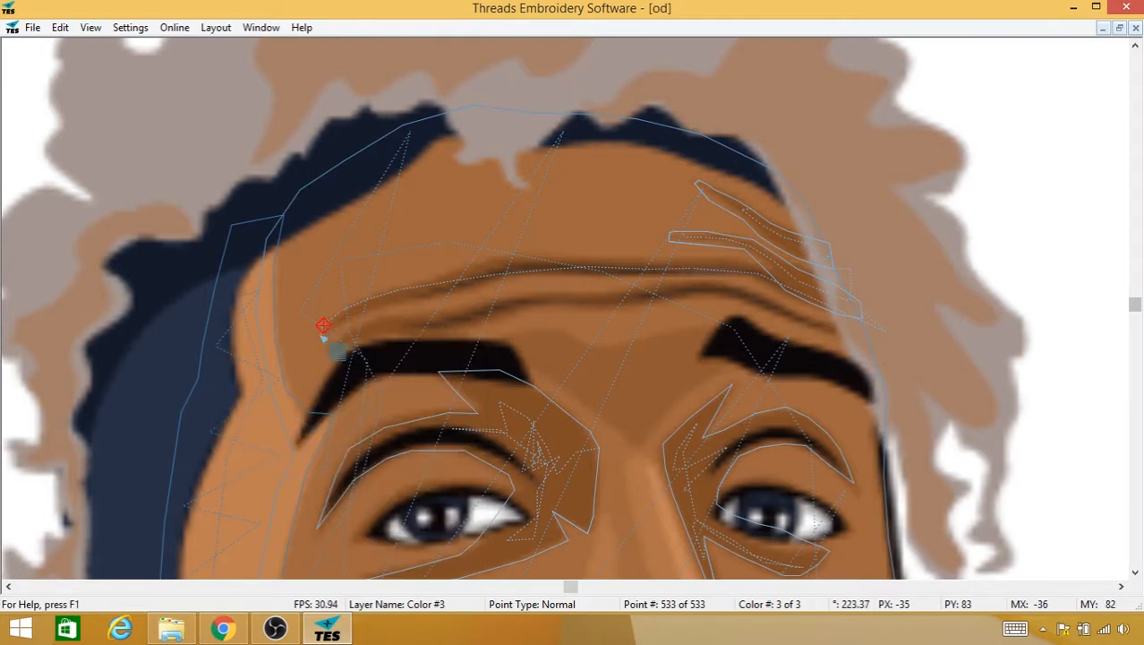
left_click(321, 333)
left_click(334, 312)
left_click(391, 289)
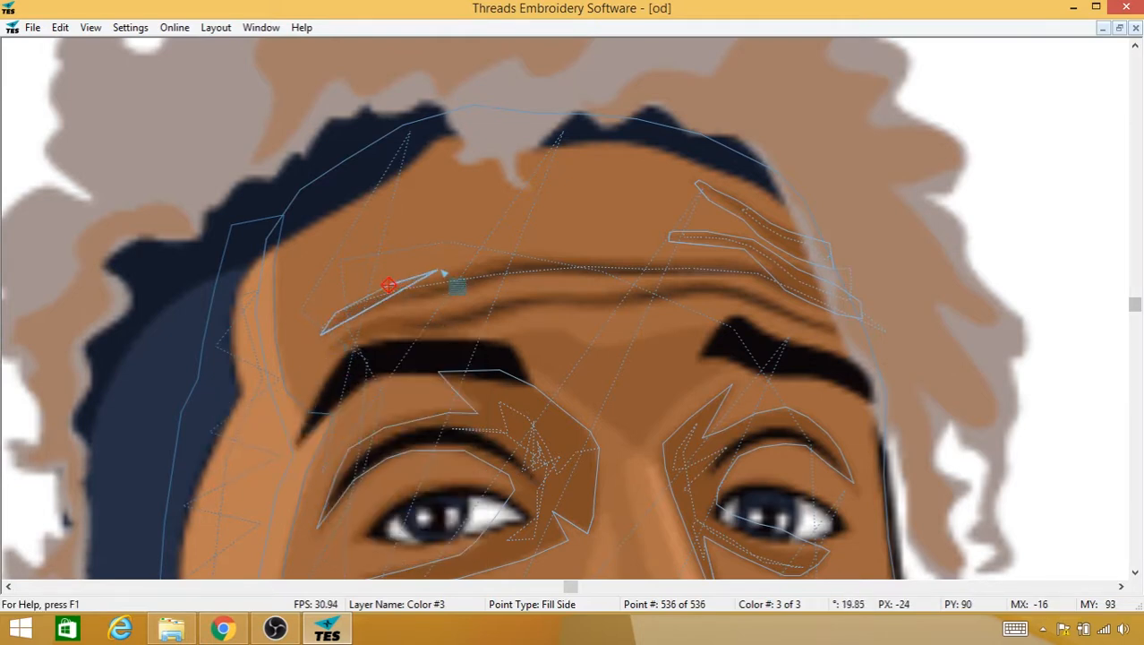
left_click(448, 269)
left_click(488, 259)
left_click(544, 257)
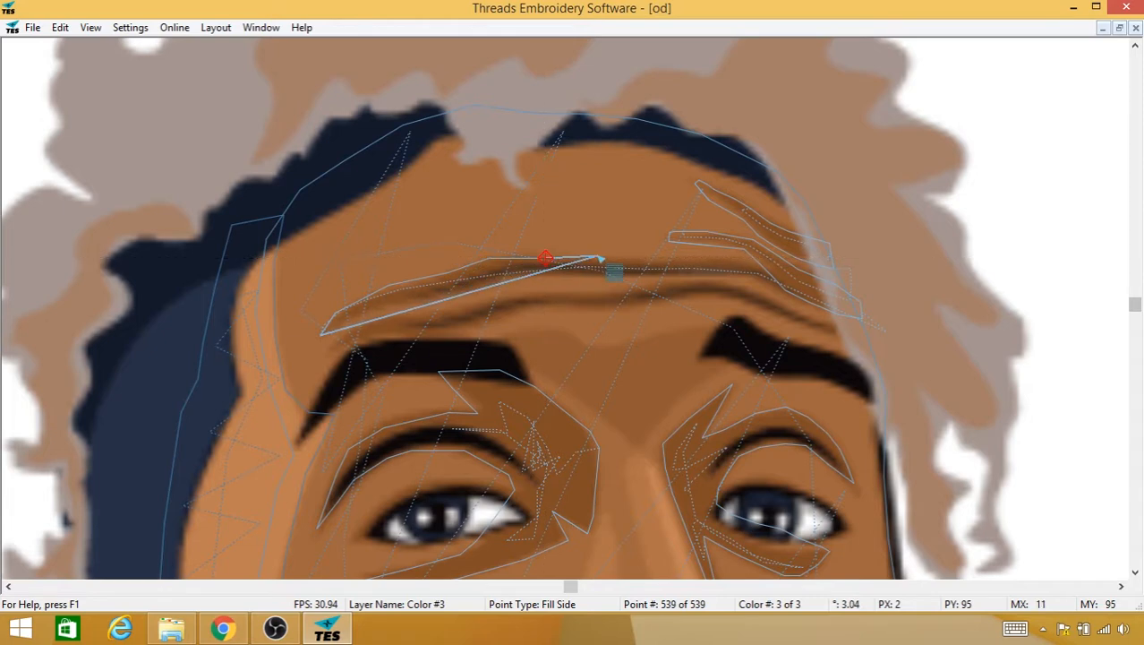
Step: Continue the upper long wrinkle's fill outline along the right half of its upper edge and around its end at the hairline
left_click(595, 255)
left_click(649, 256)
left_click(695, 258)
left_click(739, 257)
left_click(777, 258)
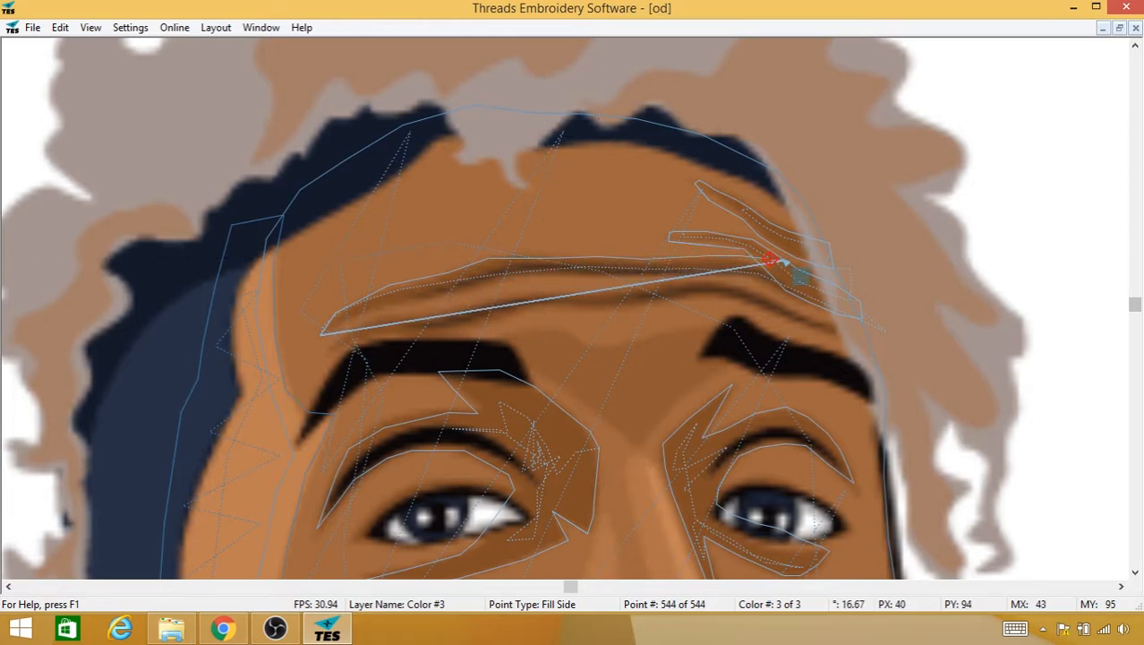
left_click(793, 262)
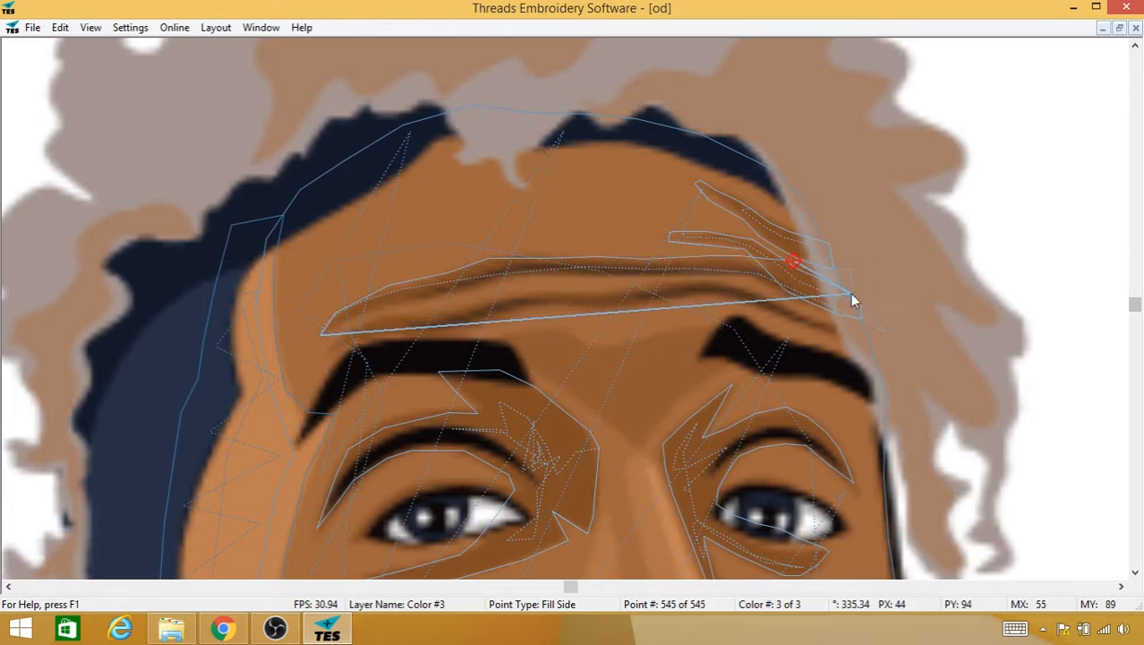
left_click(855, 291)
left_click(865, 304)
left_click(865, 307)
left_click(846, 316)
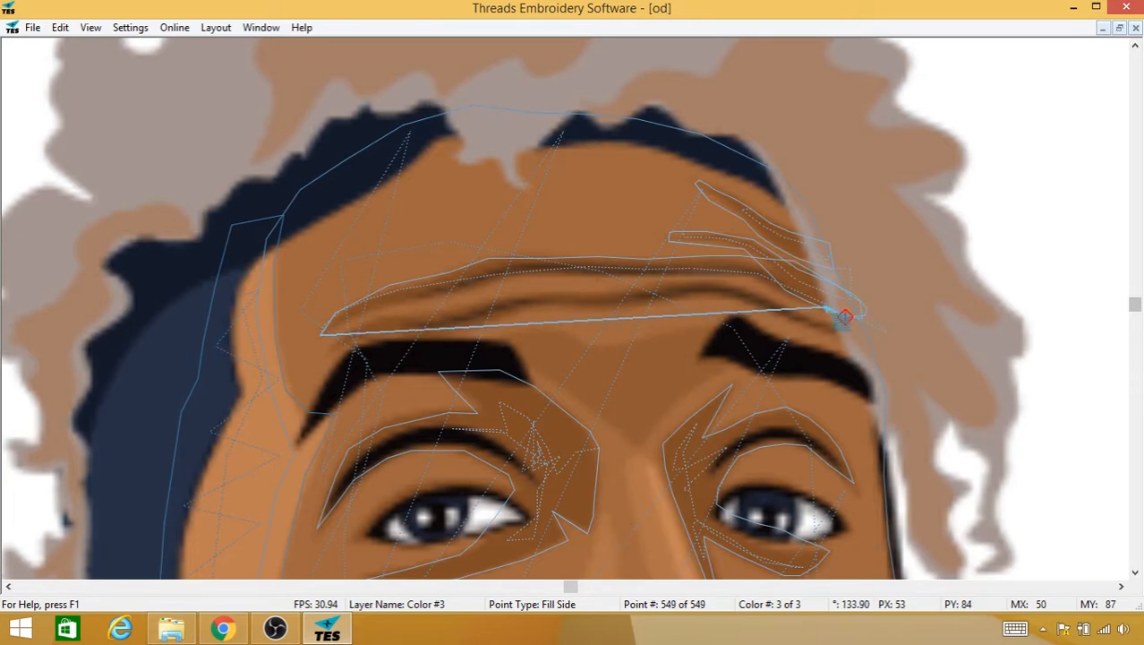
Step: Trace the lower edge of the upper long wrinkle from the right hairline back to mid-forehead
left_click(821, 305)
left_click(797, 295)
left_click(775, 286)
left_click(737, 273)
left_click(721, 272)
left_click(679, 274)
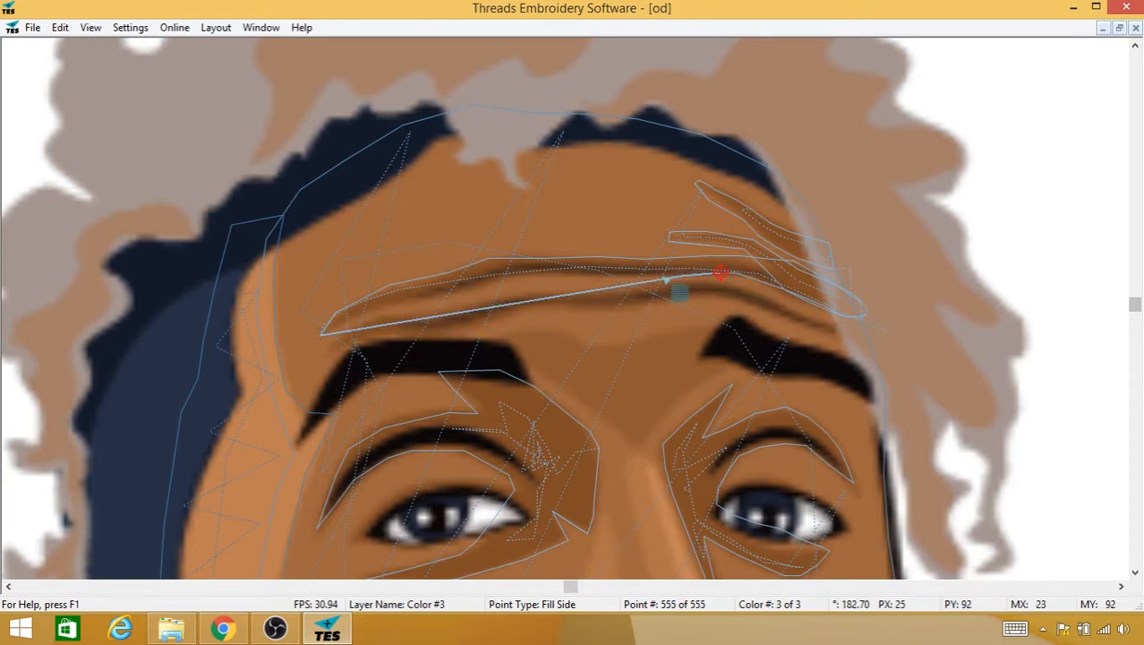
left_click(651, 276)
left_click(627, 277)
left_click(609, 274)
left_click(583, 271)
Step: Finish the upper long wrinkle's fill outline along the left half of its lower edge to the starting tip
left_click(552, 273)
left_click(533, 277)
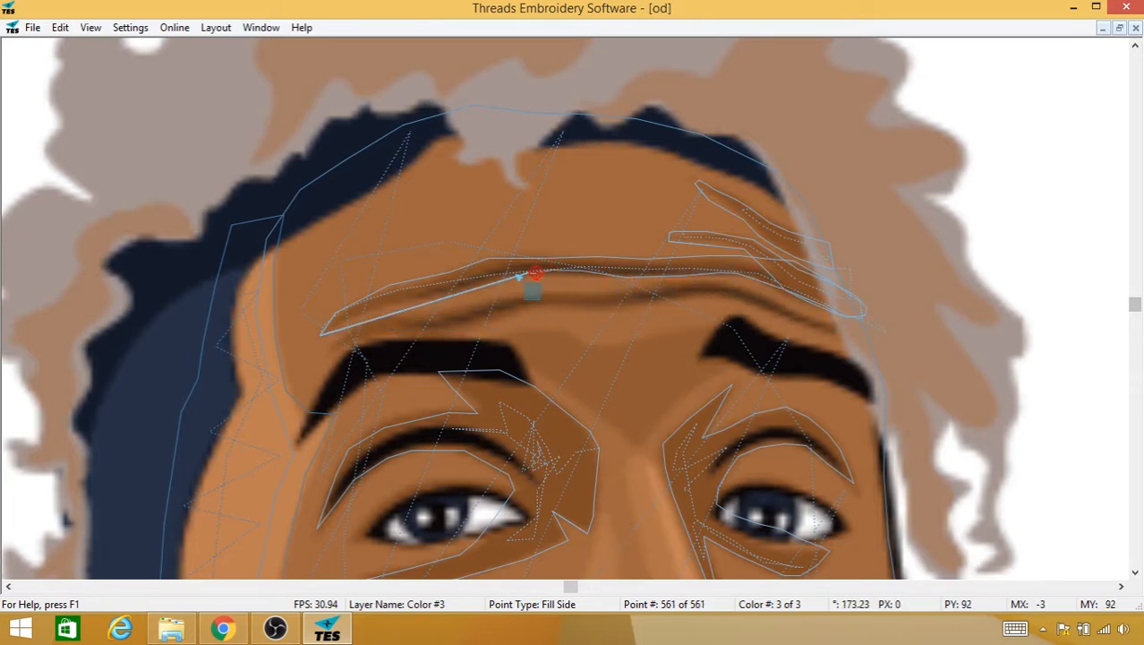
left_click(514, 280)
left_click(496, 282)
left_click(479, 284)
left_click(459, 289)
left_click(438, 295)
left_click(417, 301)
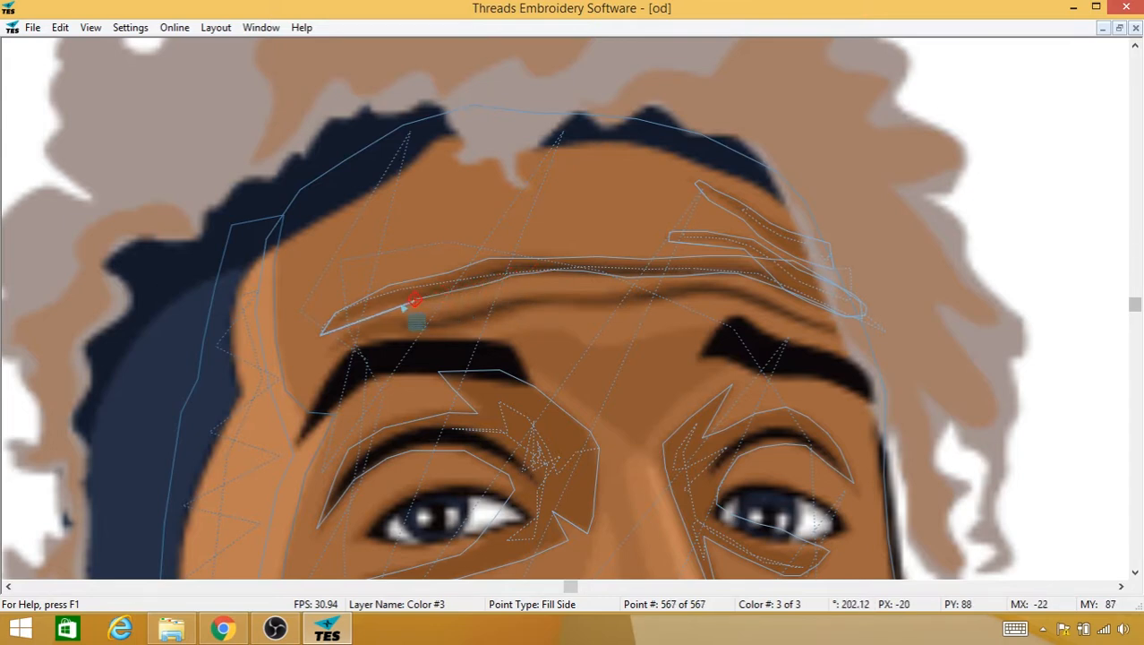
left_click(395, 306)
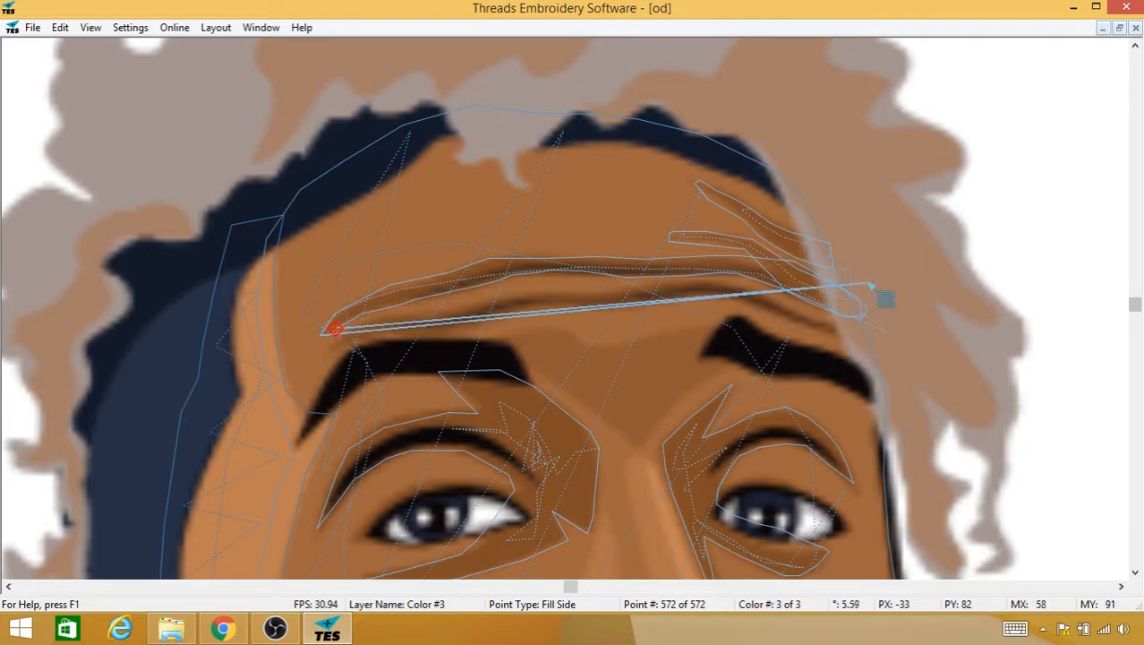
Step: Switch to Normal points and run a travel line across to the right hairline and back along the lower long wrinkle to its left end
right_click(870, 285)
mouse_move(897, 296)
left_click(835, 298)
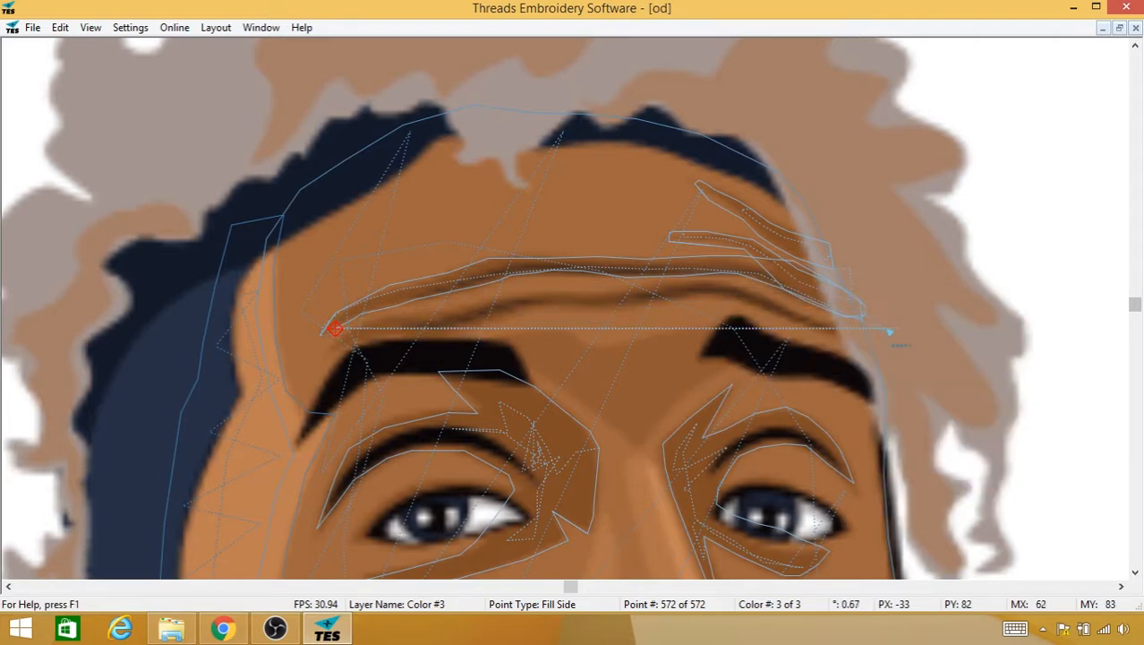
left_click(872, 329)
left_click(870, 338)
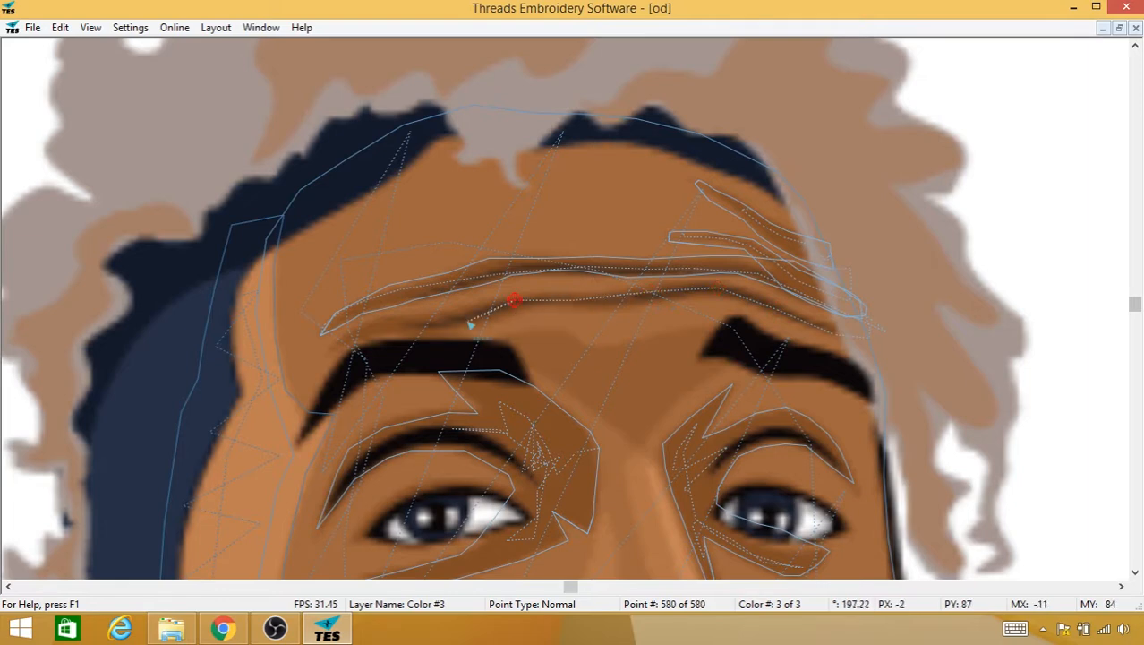
Step: Start a Fill shape at the lower long wrinkle's left end and trace the left part of its upper edge above the eyebrow
right_click(337, 356)
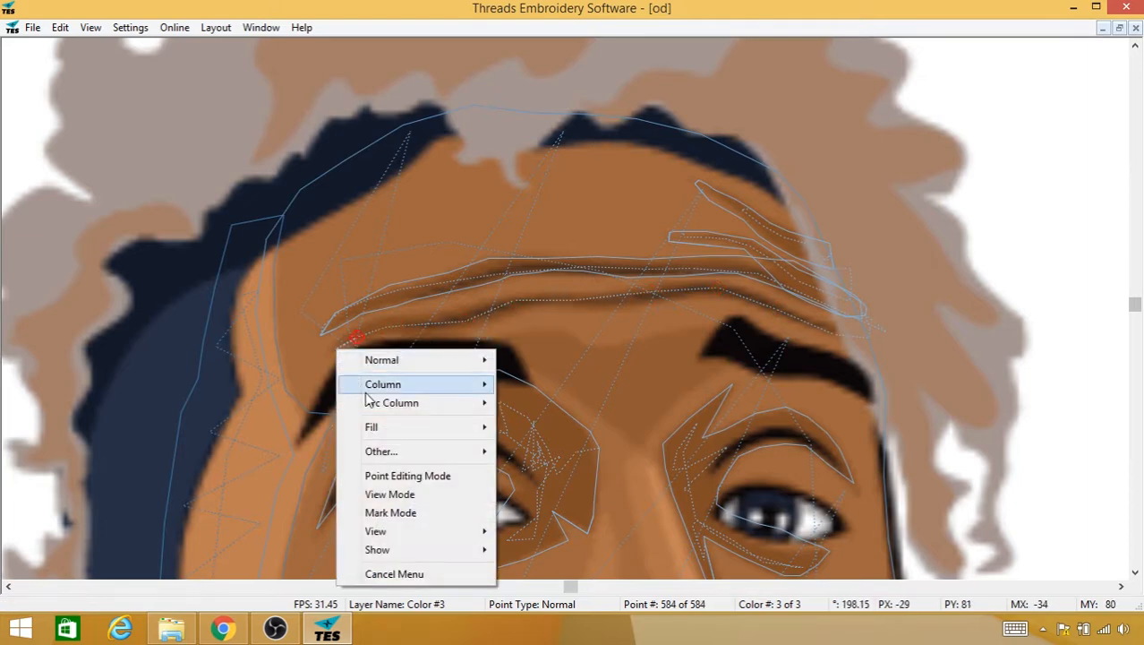
mouse_move(383, 425)
left_click(259, 426)
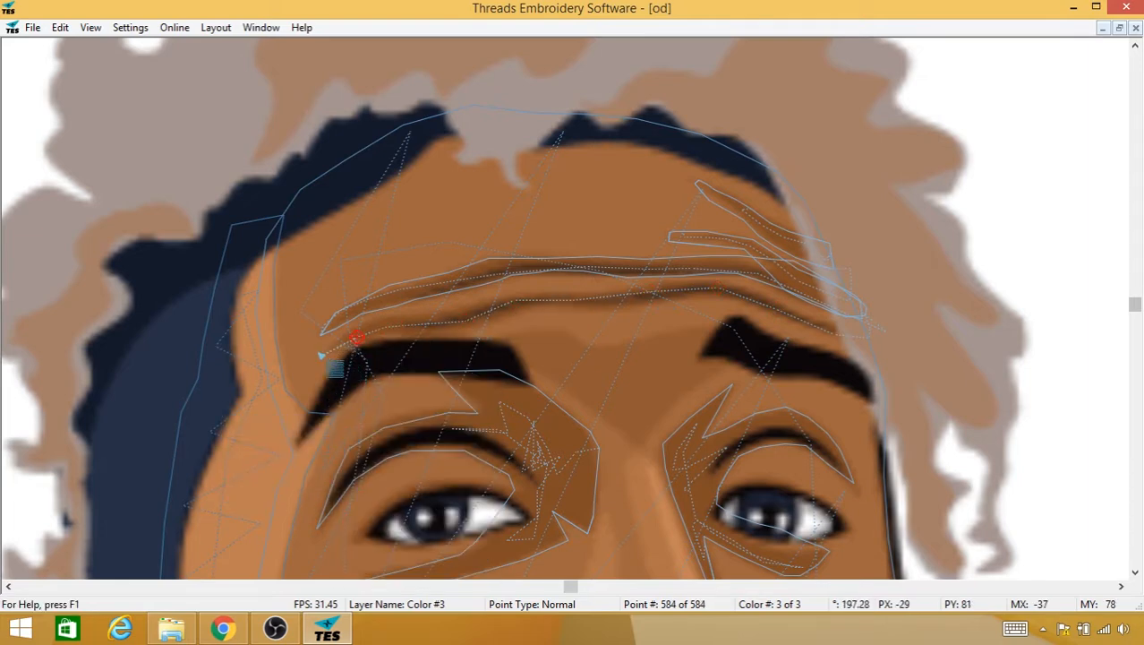
left_click(322, 355)
left_click(338, 331)
left_click(370, 326)
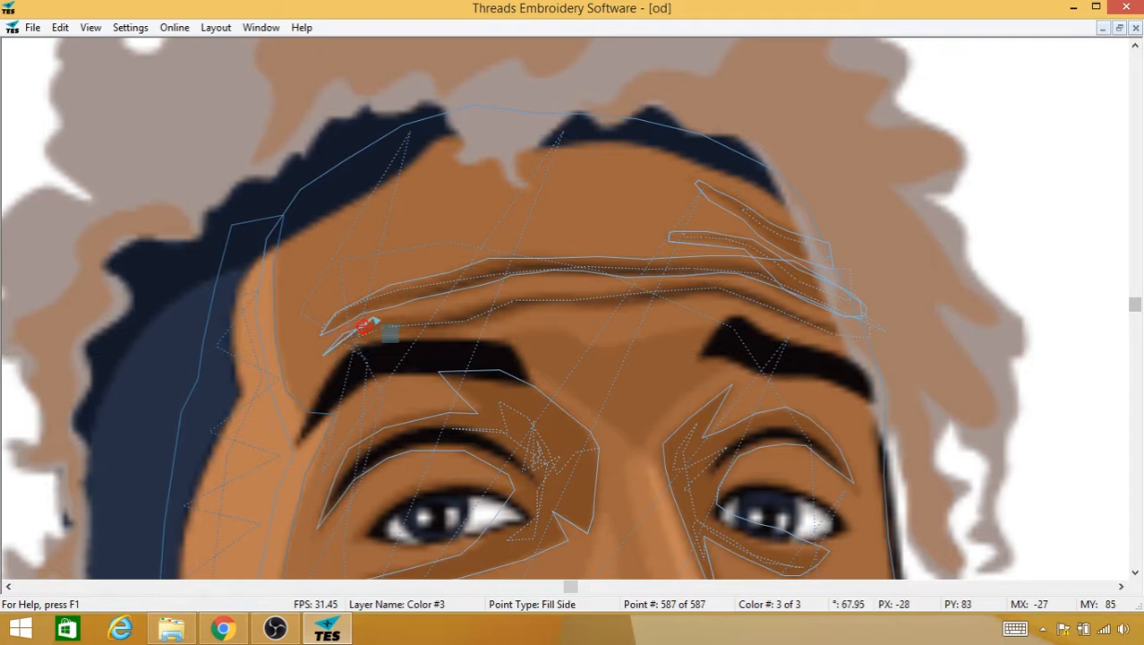
left_click(376, 315)
left_click(409, 319)
left_click(437, 319)
left_click(461, 316)
left_click(494, 308)
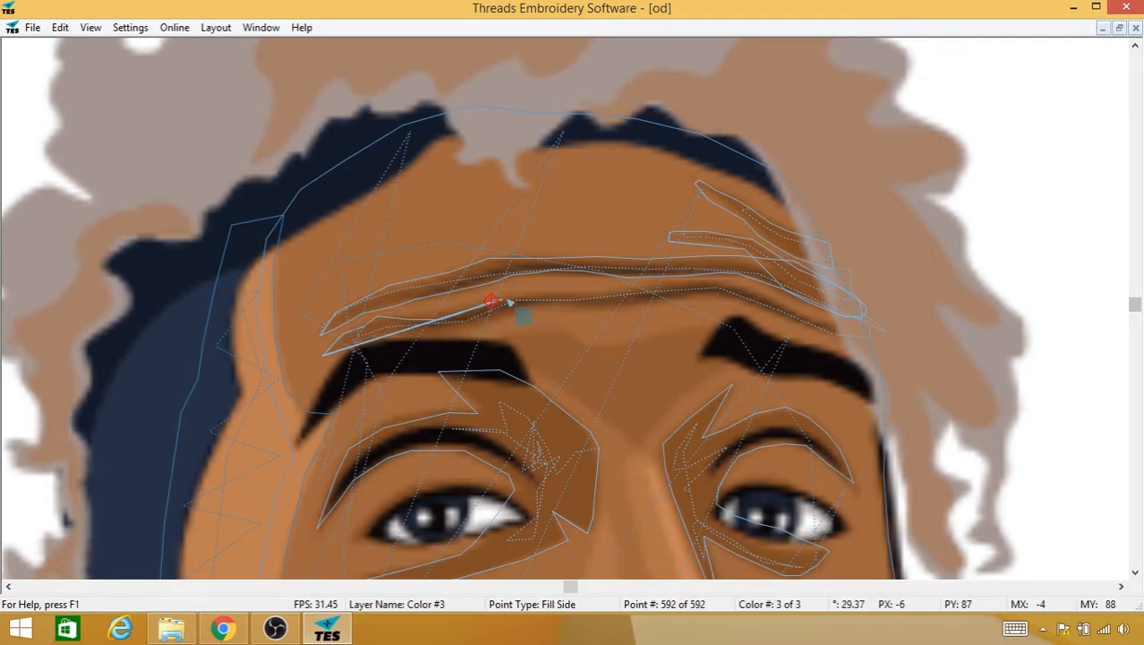
Step: Continue the lower long wrinkle's fill outline along its upper edge from mid-forehead to its right end at the hairline
left_click(524, 302)
left_click(550, 299)
left_click(594, 301)
left_click(644, 296)
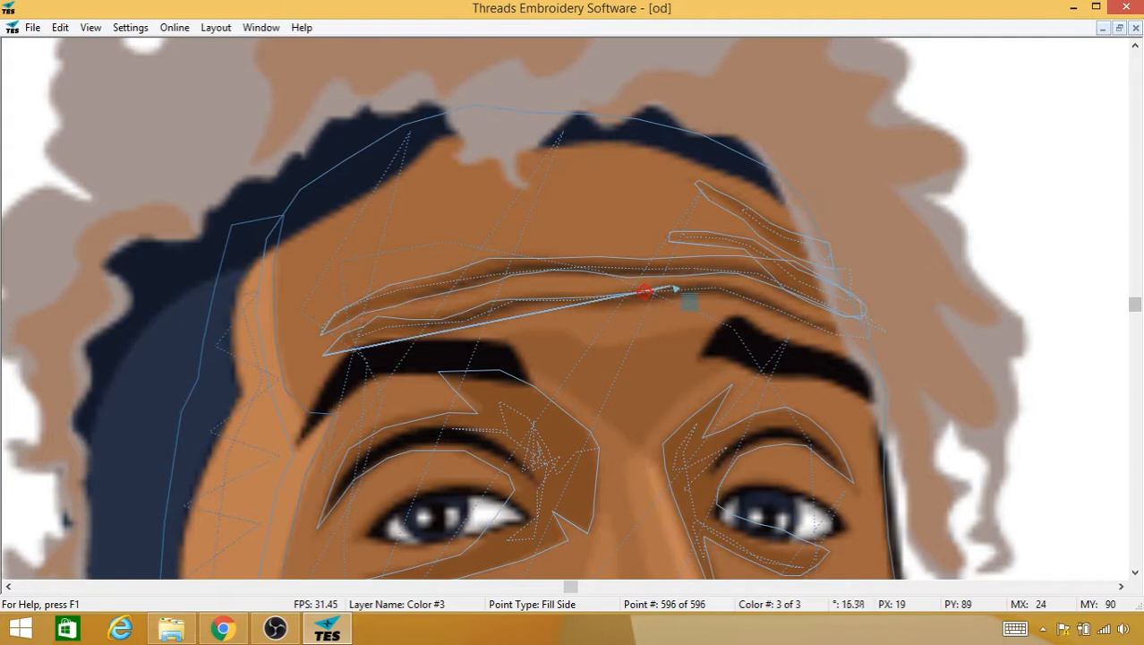
left_click(691, 289)
left_click(719, 285)
left_click(761, 299)
left_click(781, 307)
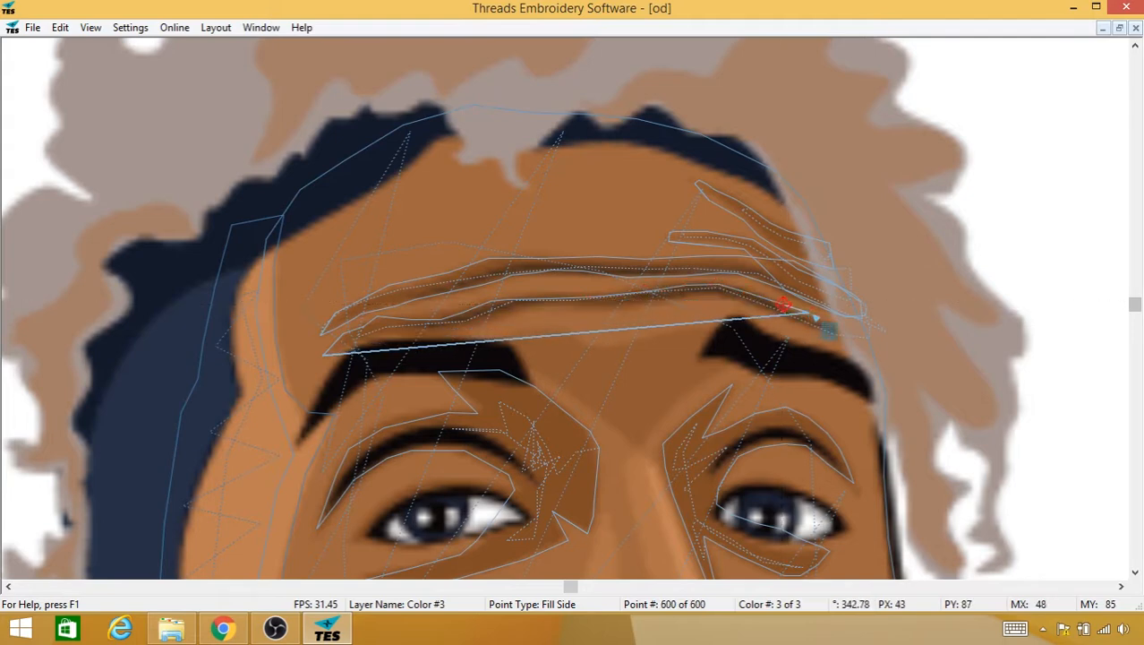
left_click(805, 315)
left_click(830, 325)
left_click(848, 327)
left_click(857, 332)
Step: Trace the lower edge of the lower long wrinkle's fill outline from its right end back to mid-forehead
left_click(819, 322)
left_click(779, 314)
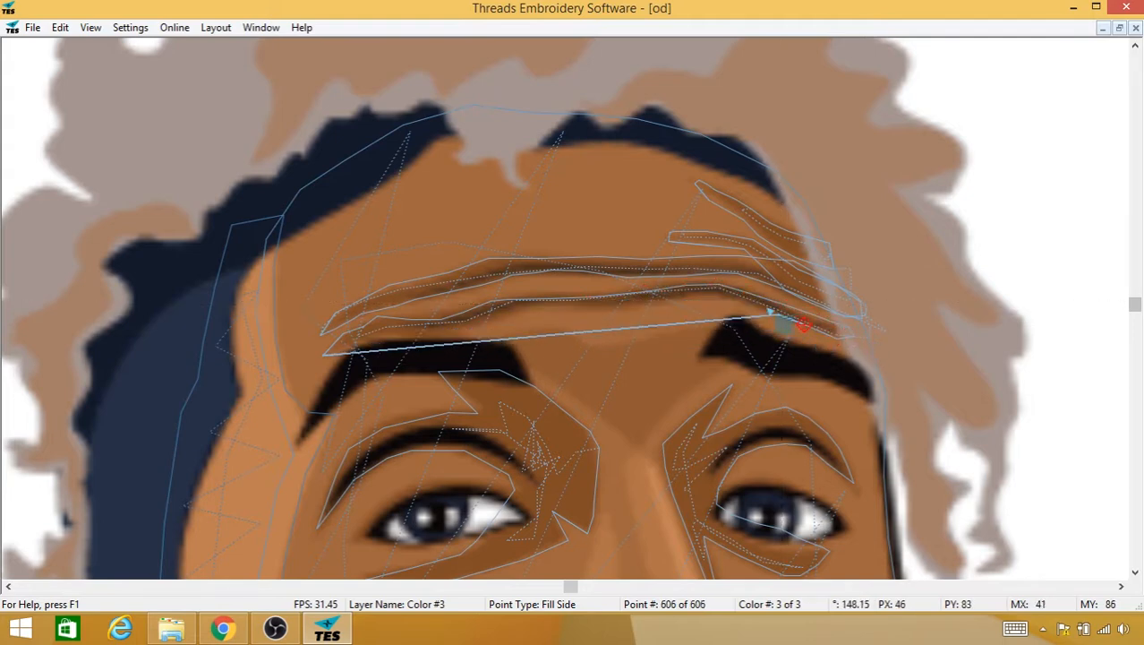
left_click(752, 308)
left_click(743, 305)
left_click(733, 302)
left_click(685, 302)
left_click(649, 303)
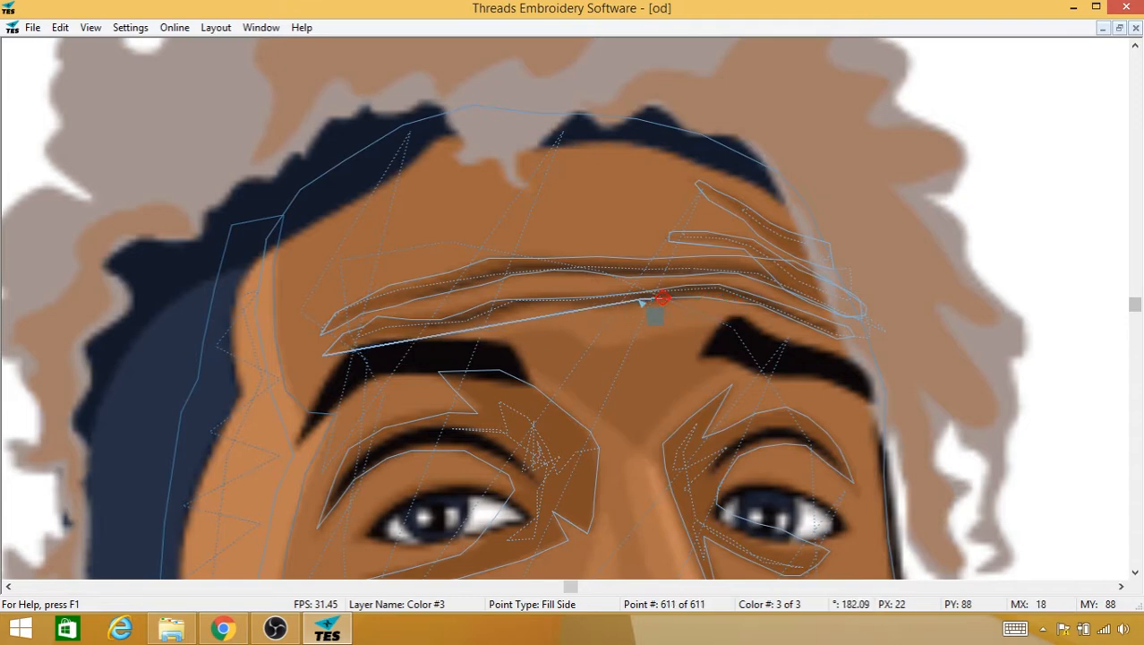
Step: Finish the lower long wrinkle's fill outline along the left half of its lower edge and close the shape
left_click(631, 300)
left_click(625, 303)
left_click(619, 305)
left_click(541, 305)
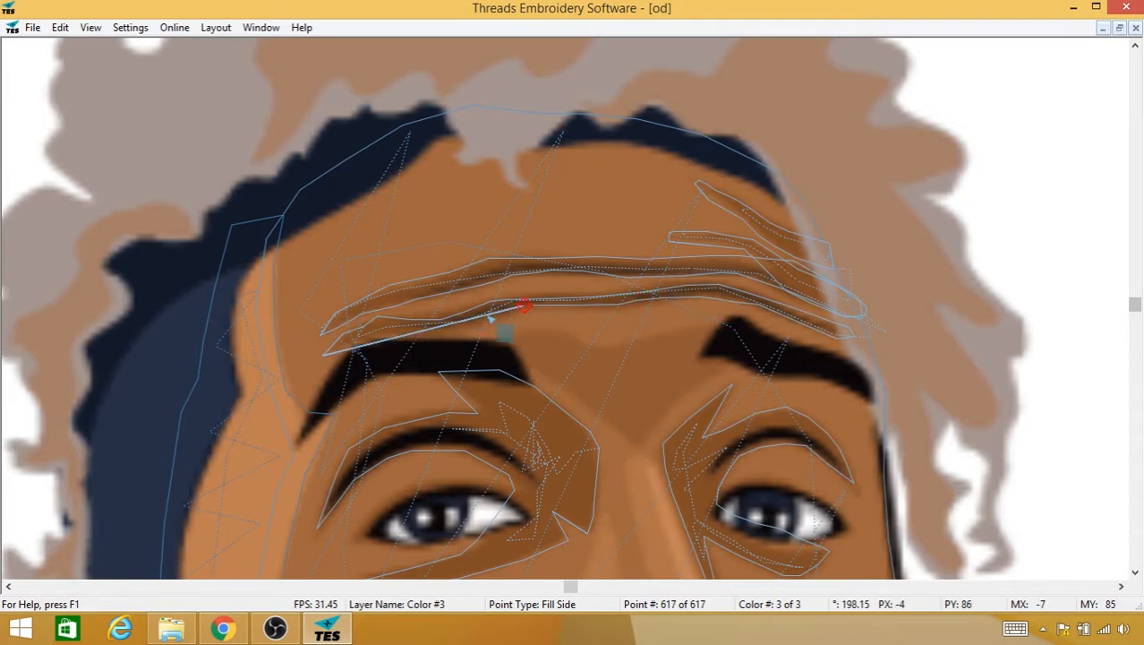
left_click(458, 322)
left_click(441, 325)
left_click(424, 328)
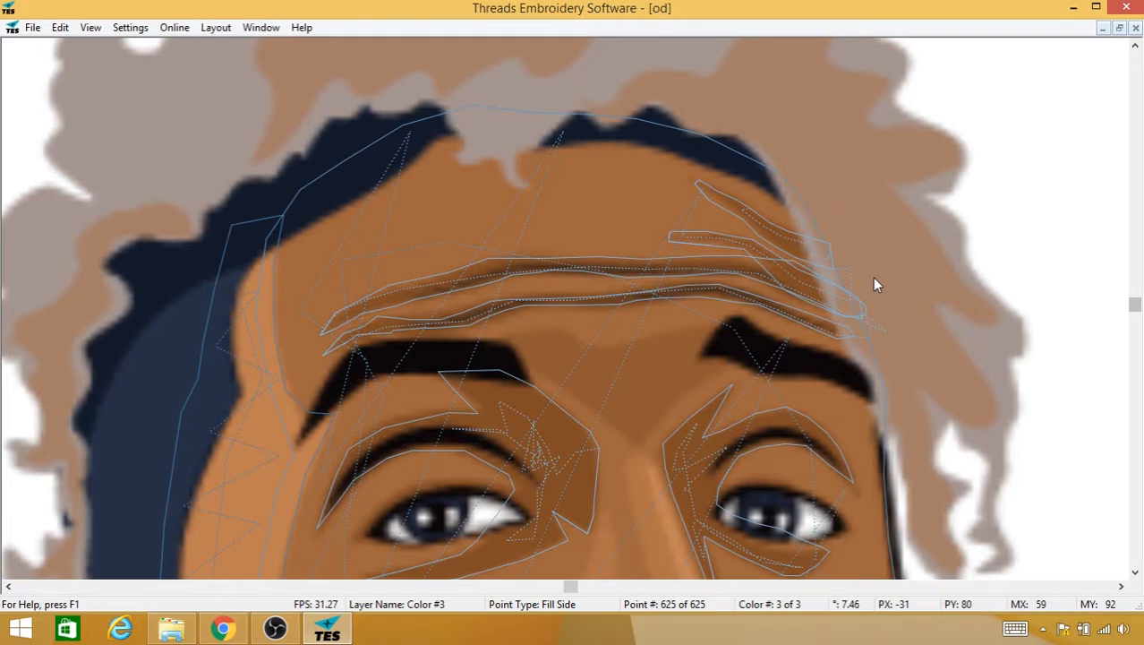
Step: Hide the background picture, preview the whole portrait's generated stitches, and return to the wire view with the picture shown
key("0")
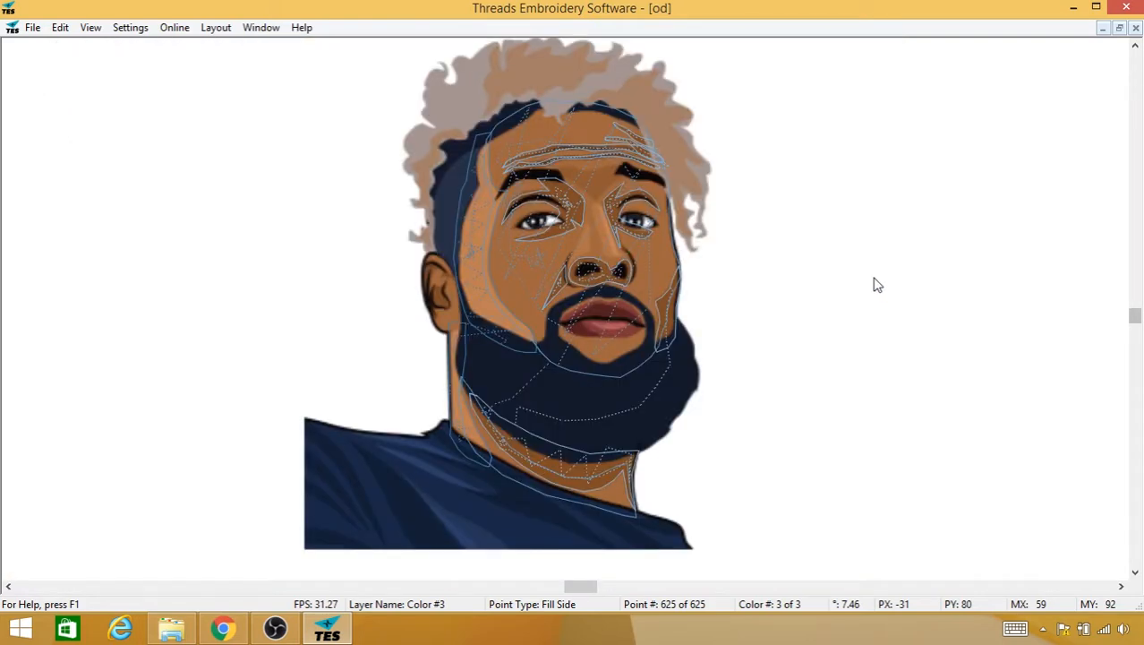
key("i")
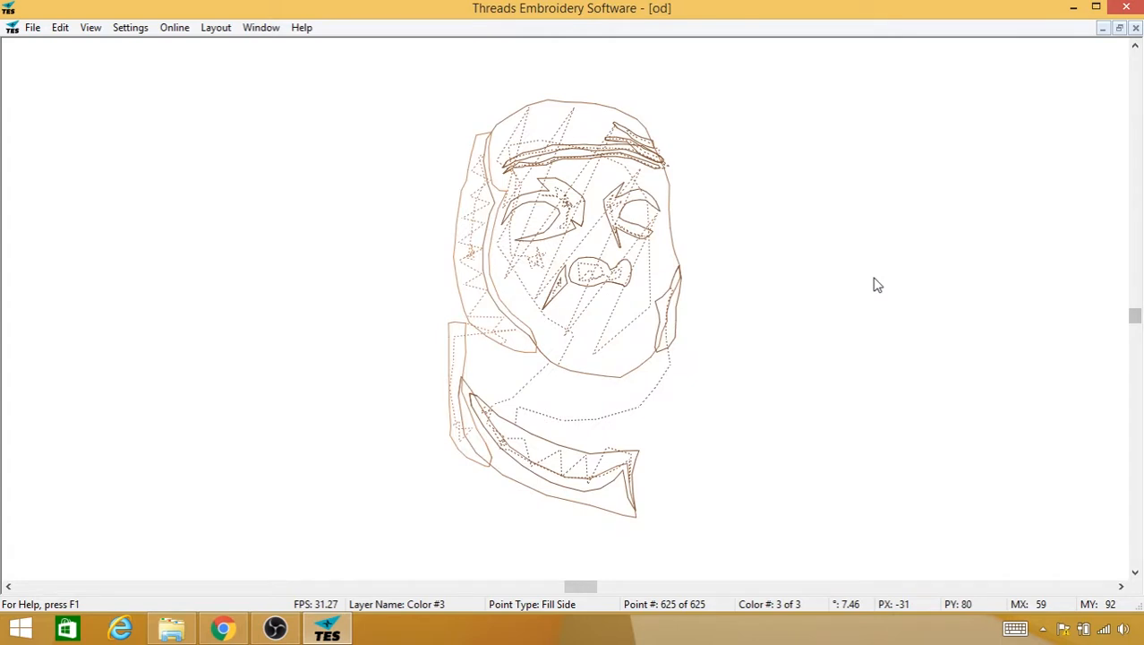
scroll(877, 285, "down", 6)
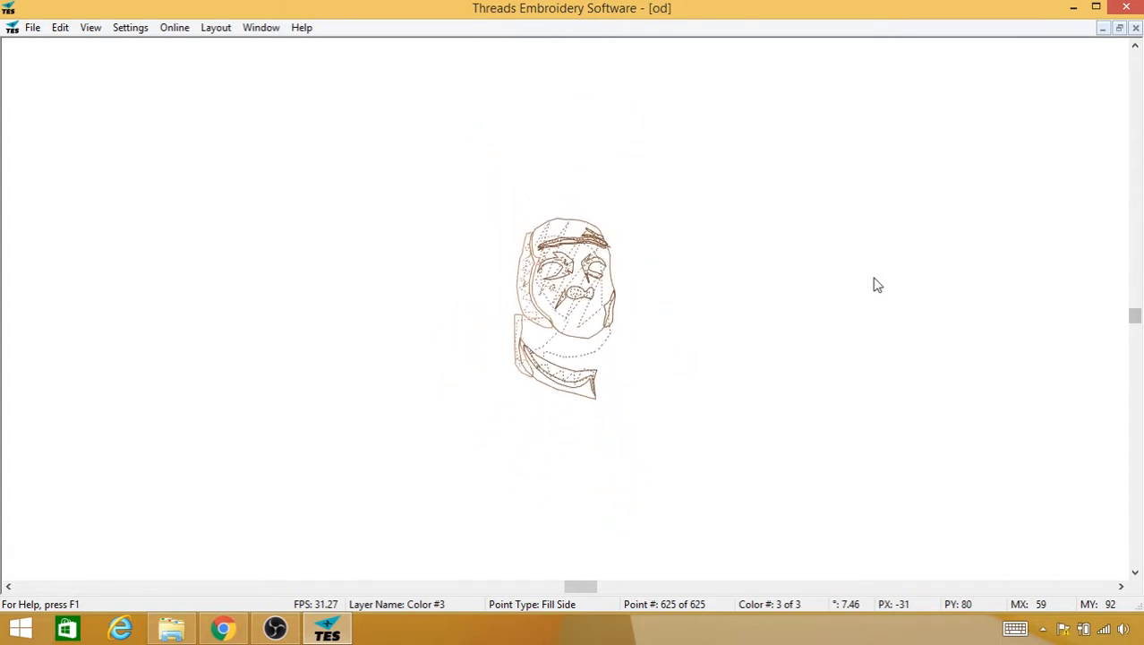
scroll(877, 284, "up", 1)
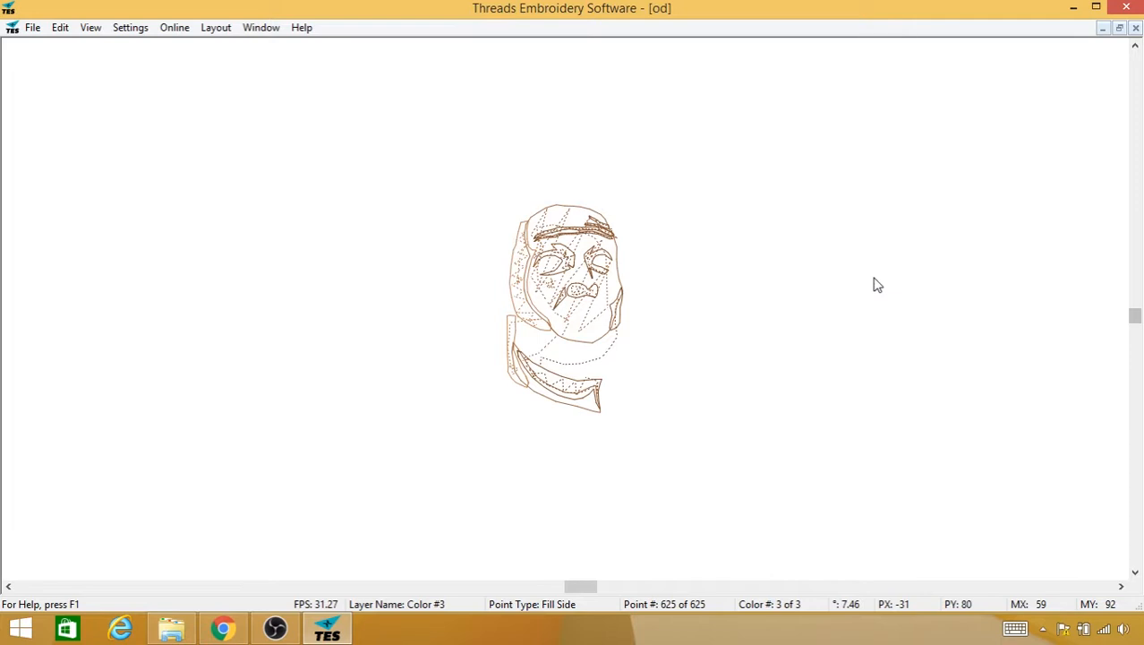
scroll(877, 284, "up", 1)
scroll(878, 284, "up", 3)
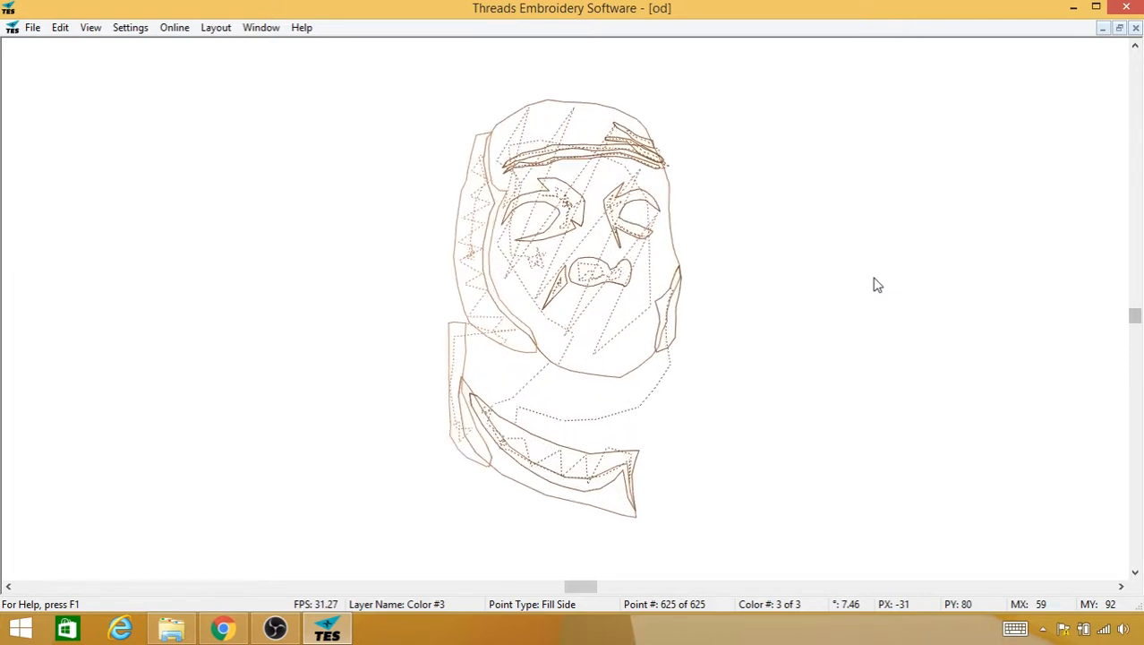
key("g")
scroll(877, 285, "down", 2)
scroll(878, 284, "down", 3)
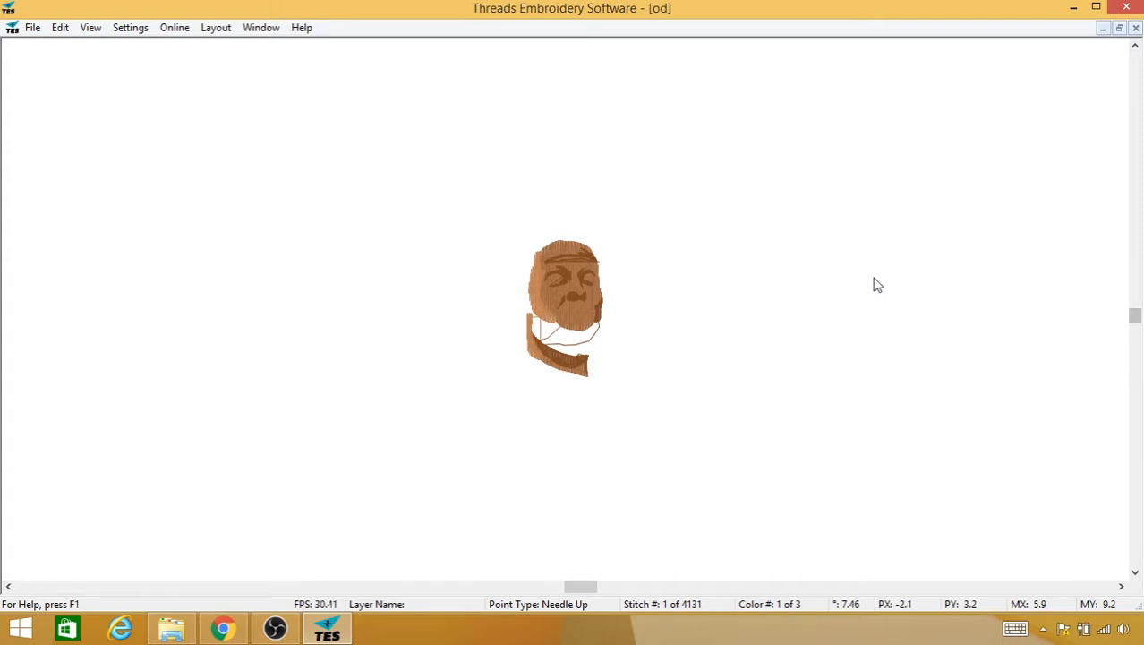
scroll(878, 284, "up", 4)
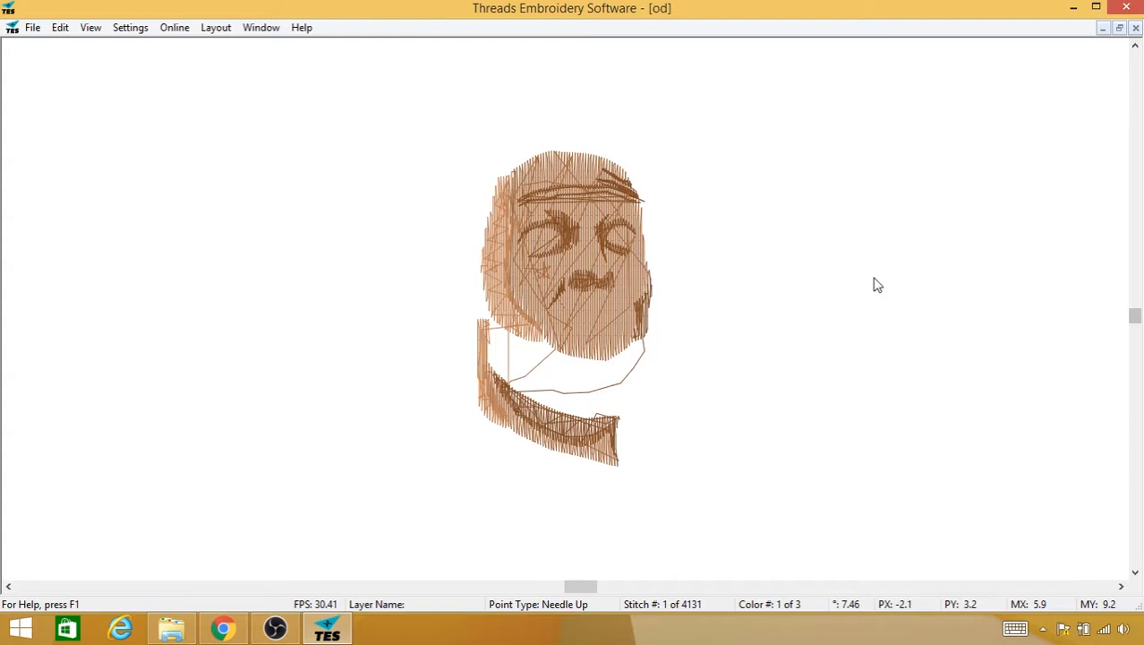
key("w")
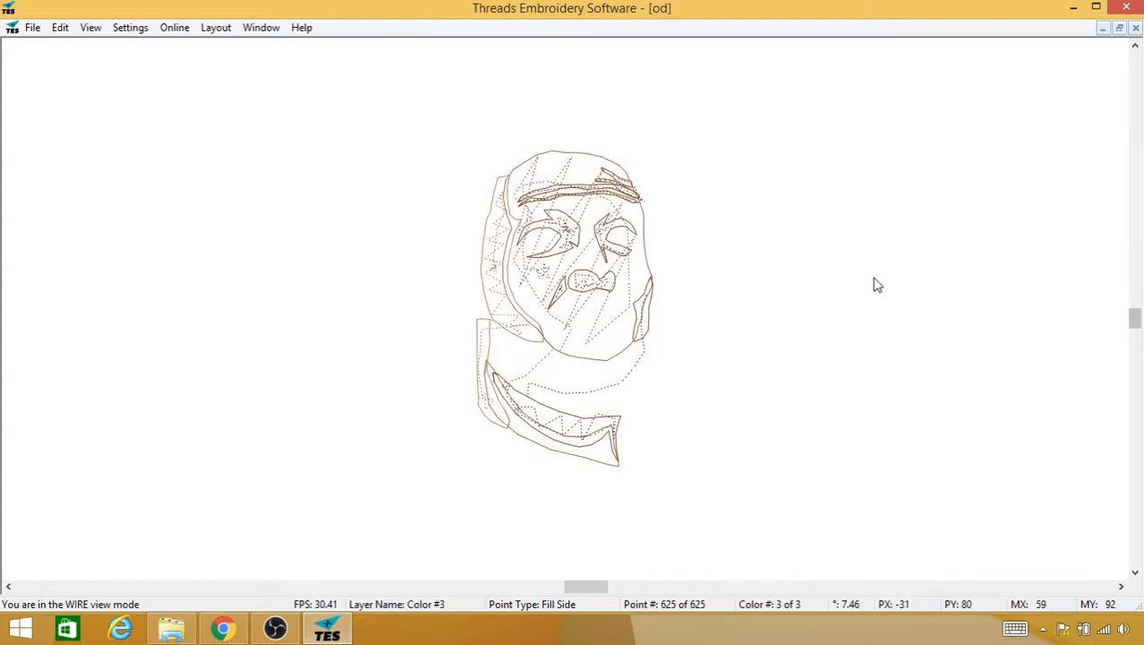
key("b")
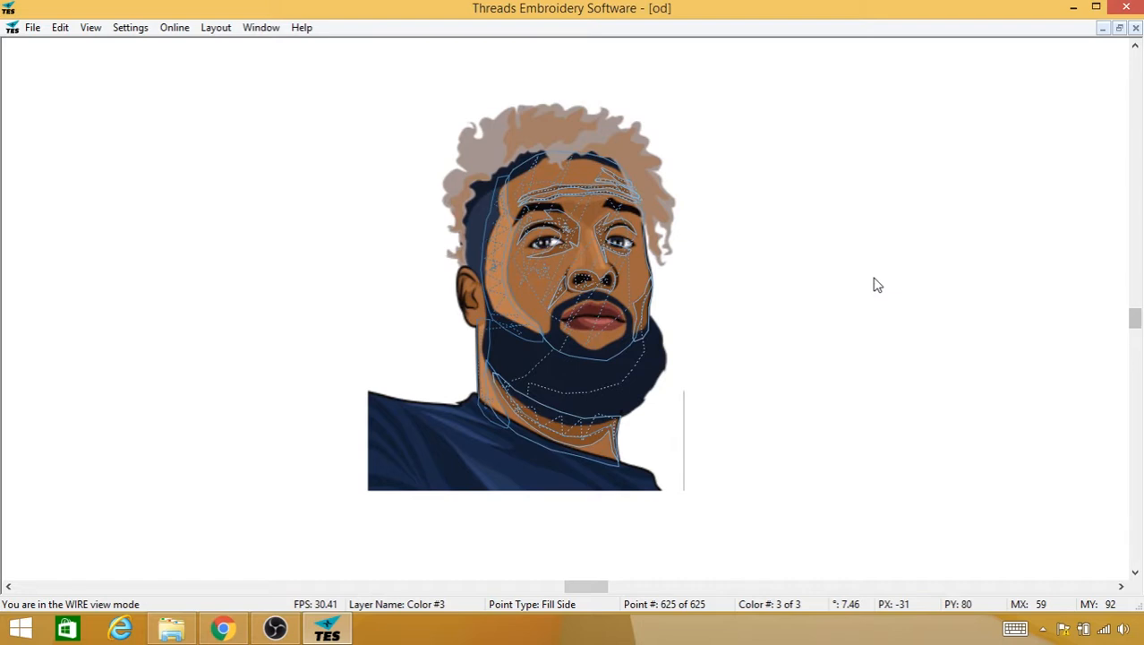
Step: Add a color change with the dark blue custom color, red 0, green 63, blue 127, for the ear
scroll(877, 284, "up", 2)
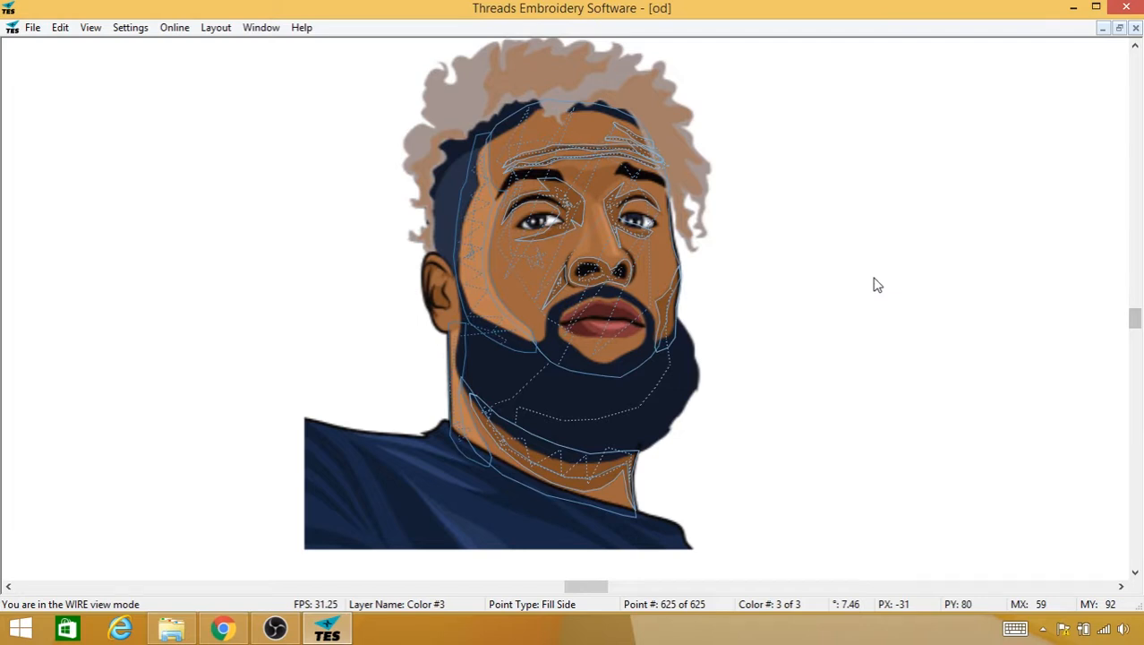
scroll(877, 285, "up", 1)
scroll(877, 285, "up", 2)
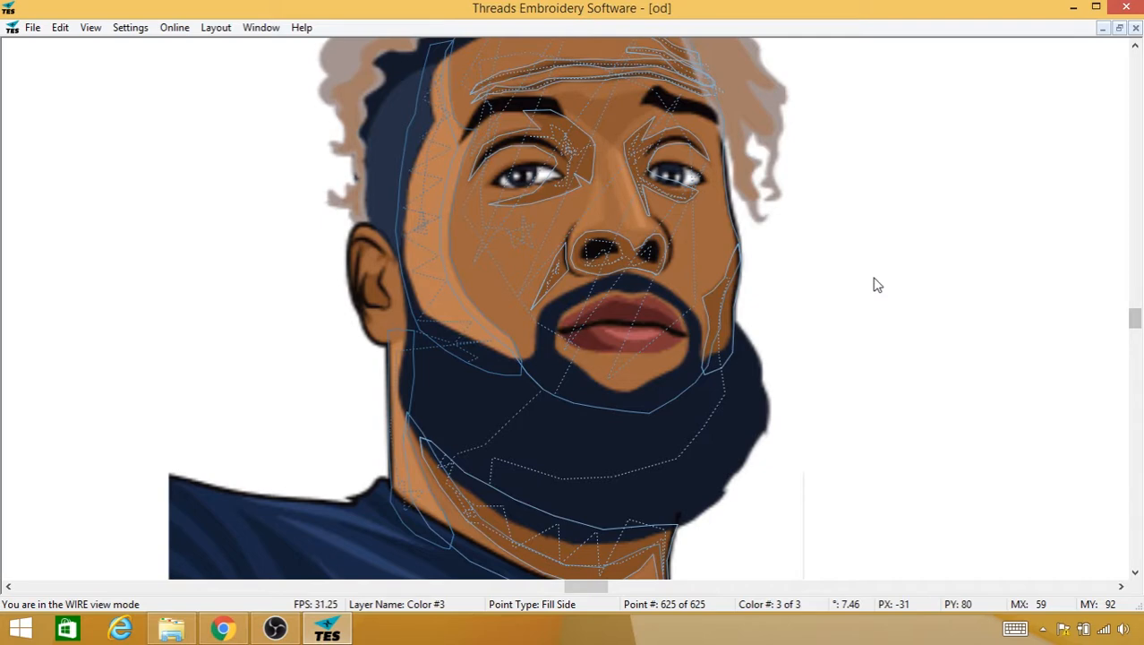
left_click_drag(451, 276, 607, 320)
scroll(675, 290, "up", 2)
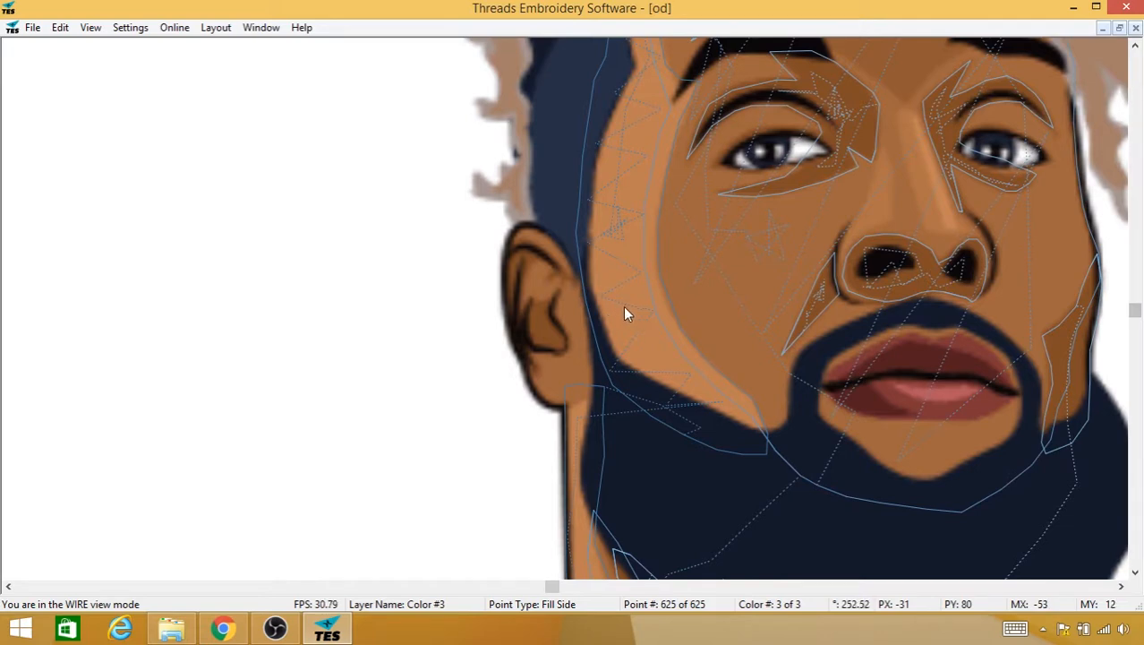
right_click(789, 232)
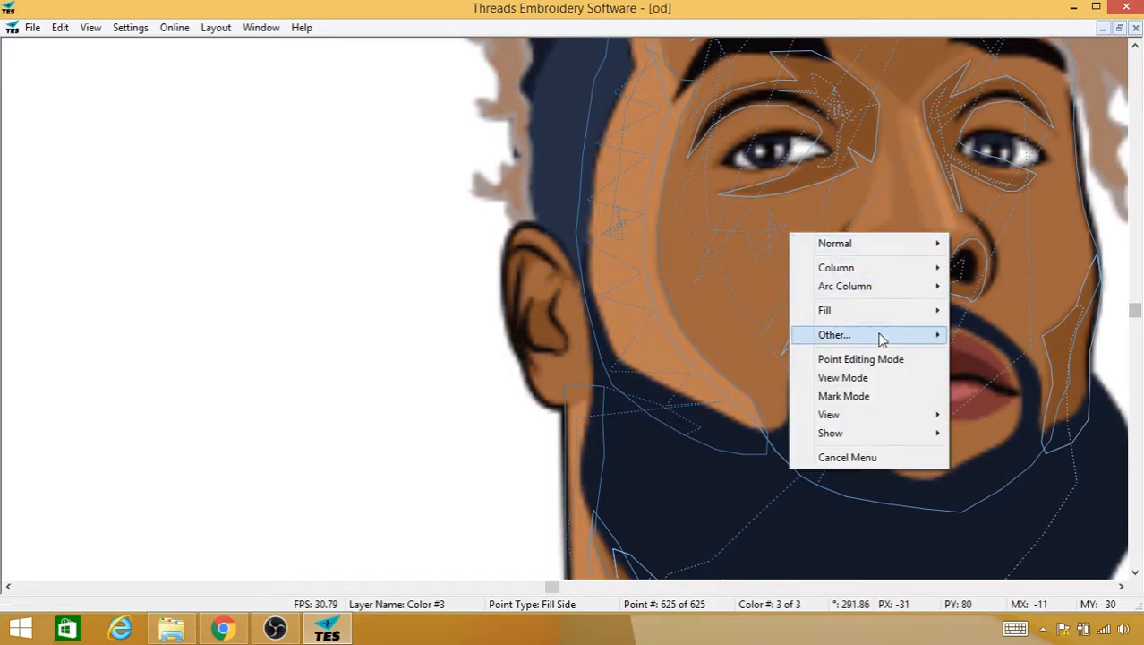
mouse_move(881, 334)
left_click(743, 354)
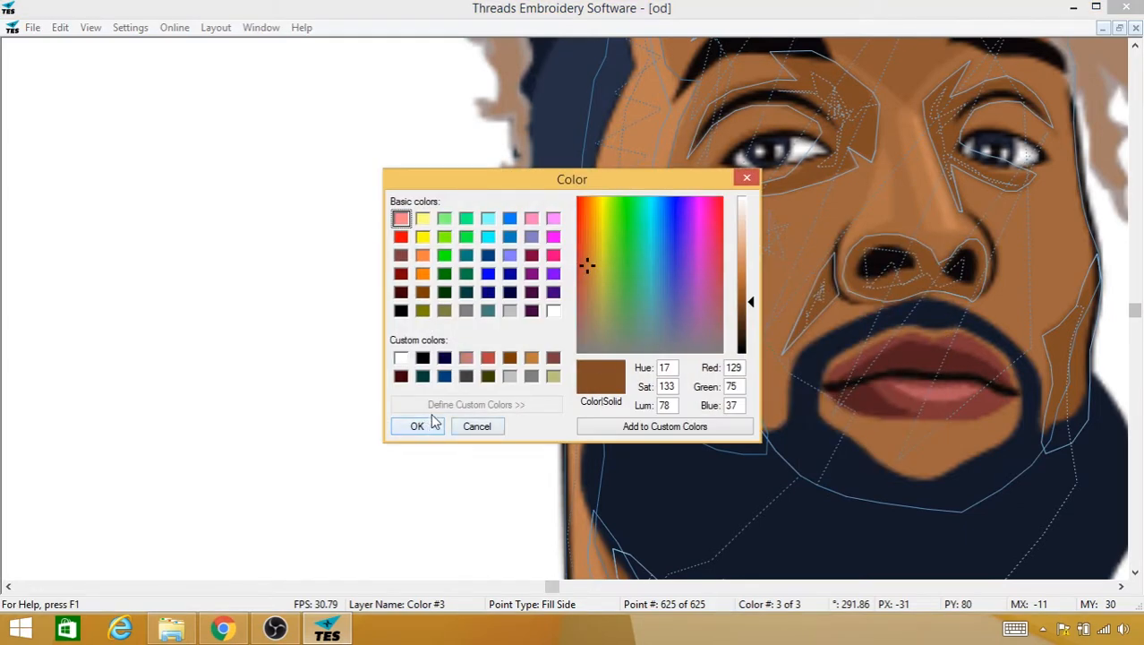
left_click(444, 376)
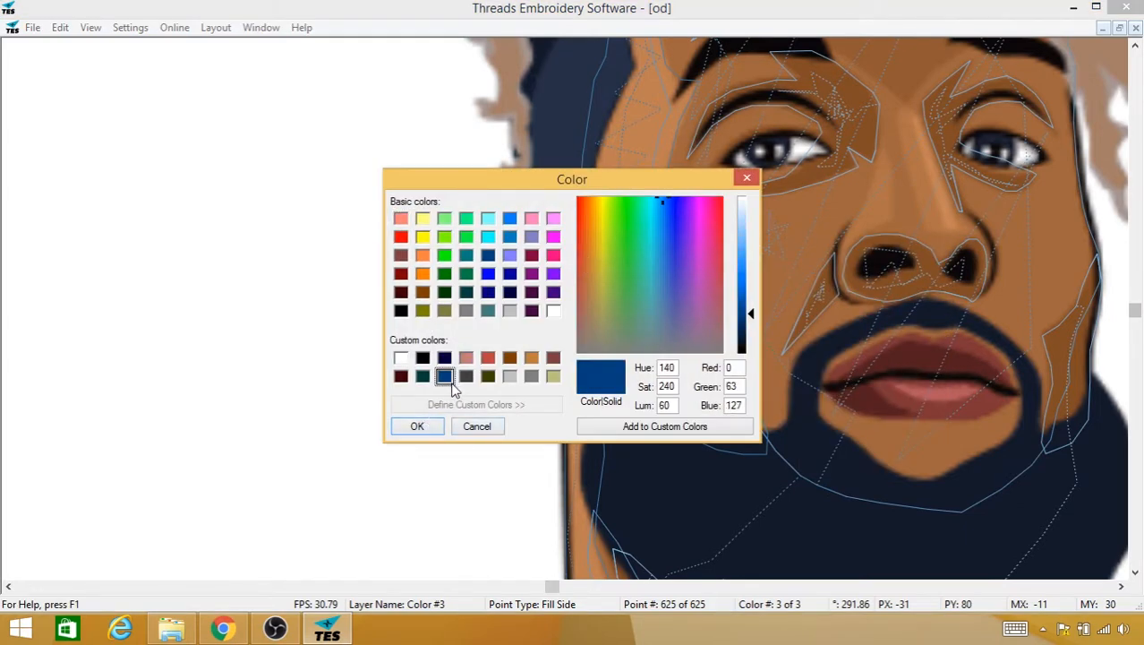
left_click(423, 427)
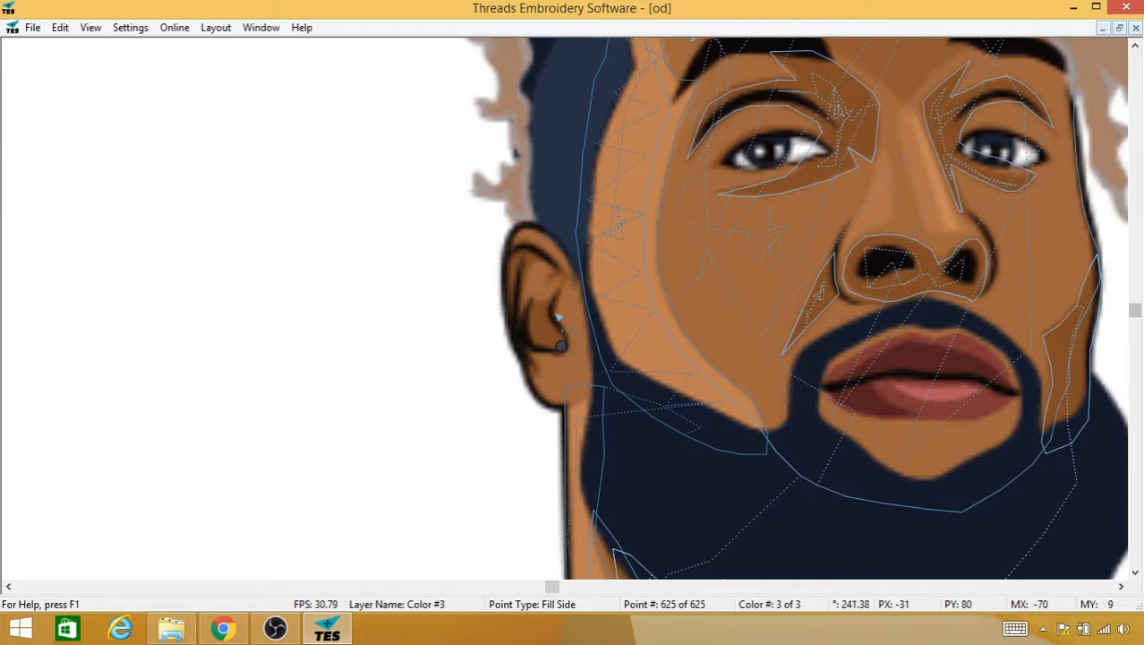
Step: Zigzag Normal travel points down inside the ear from its upper part to the lobe
left_click(521, 286)
left_click(545, 255)
left_click(520, 289)
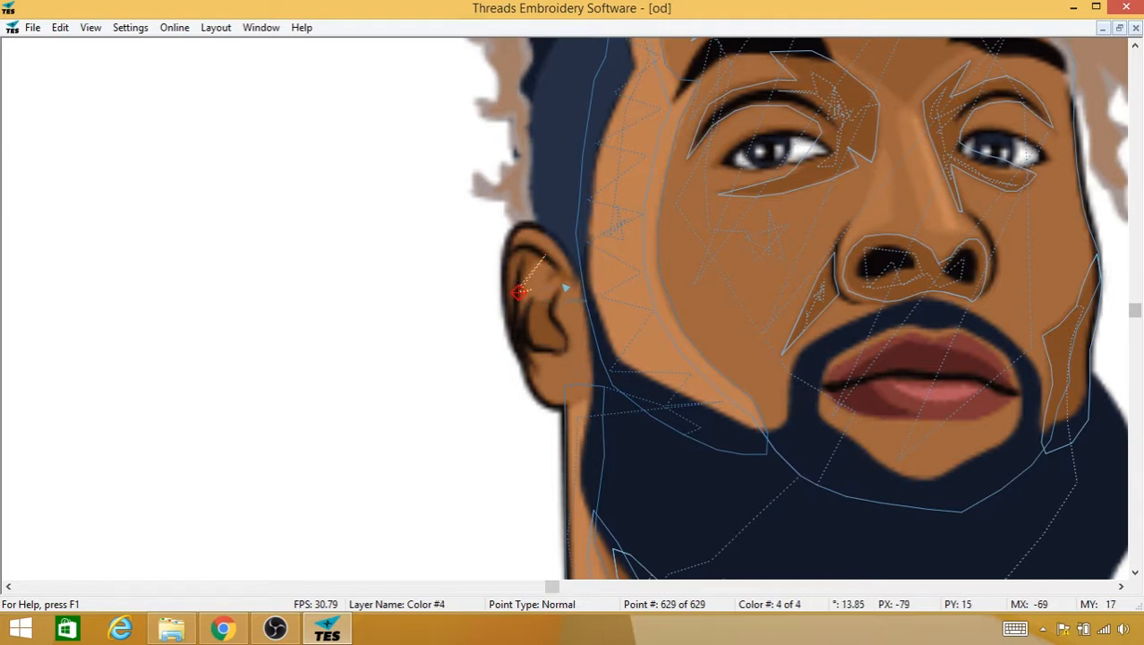
left_click(566, 283)
left_click(534, 348)
left_click(572, 332)
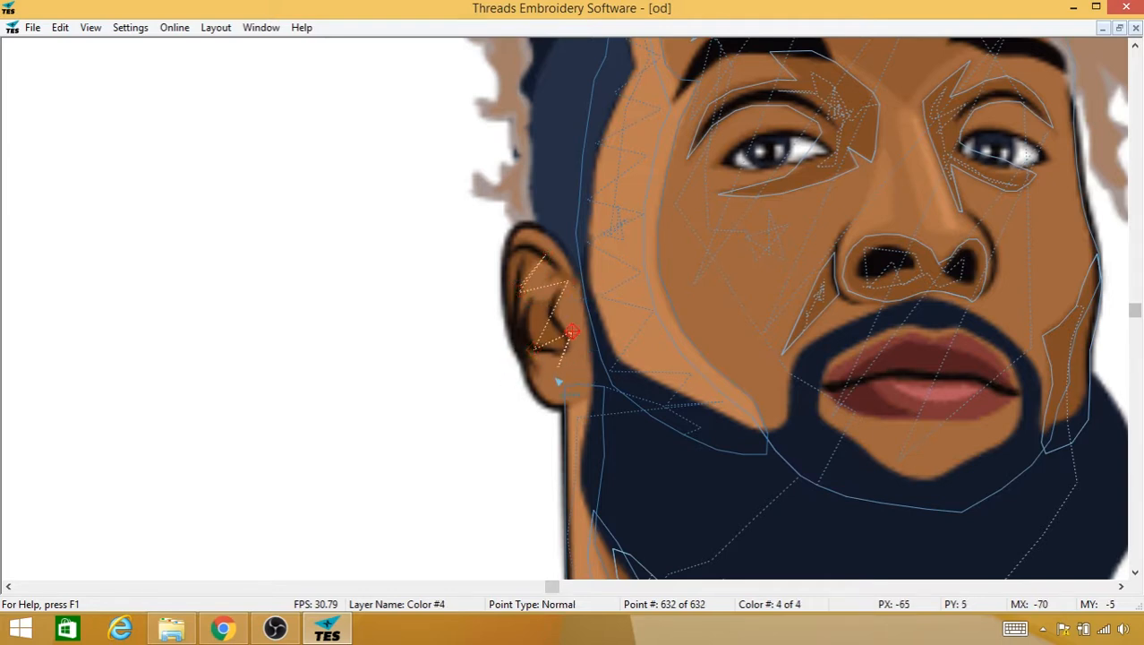
left_click(550, 388)
left_click(585, 377)
Step: Run Normal travel points from the lobe back up along the ear's outer side to near its top
left_click(536, 347)
left_click(524, 302)
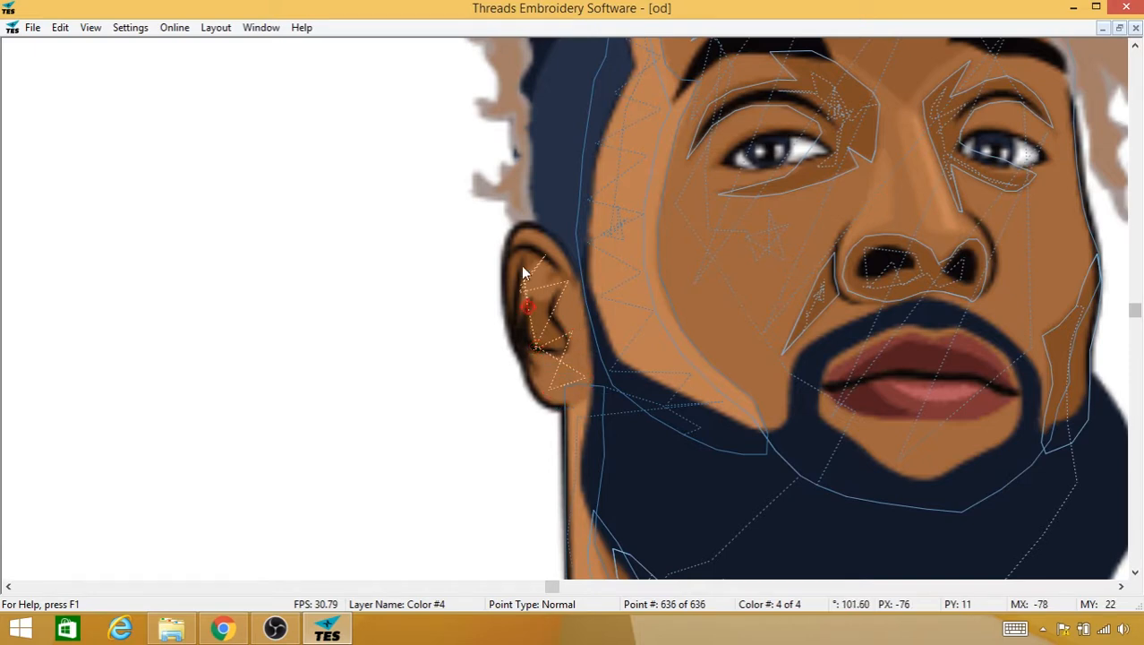
left_click(521, 278)
left_click(521, 256)
Step: Start a Fill shape at the top of the ear and trace its outer edge down to the lobe
right_click(526, 256)
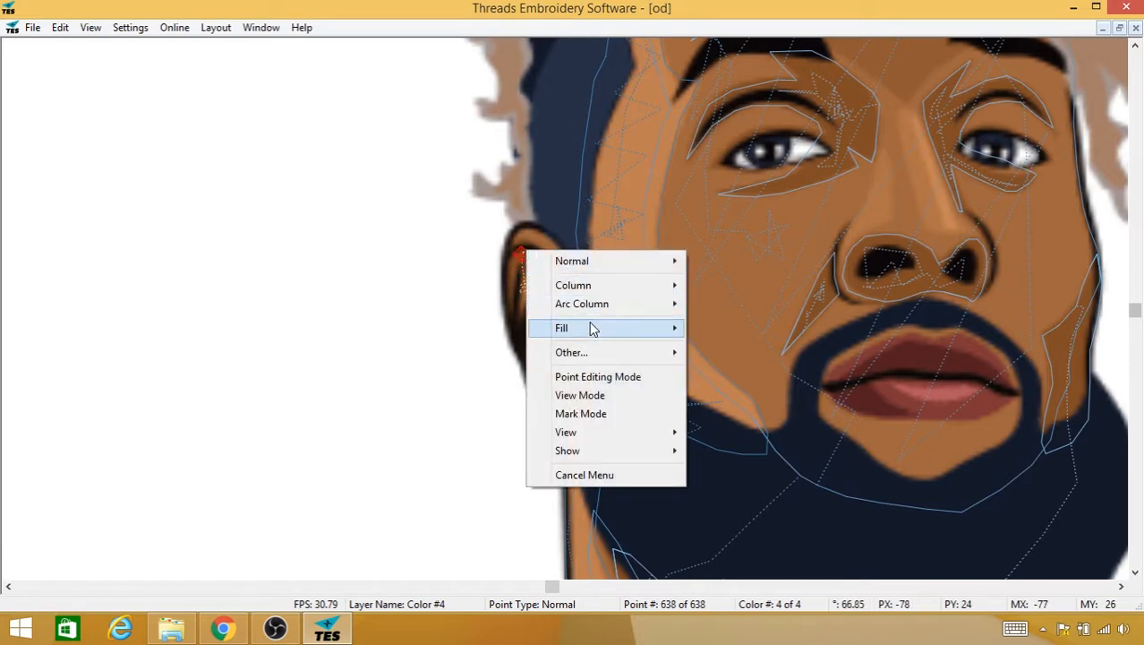
mouse_move(590, 325)
left_click(504, 328)
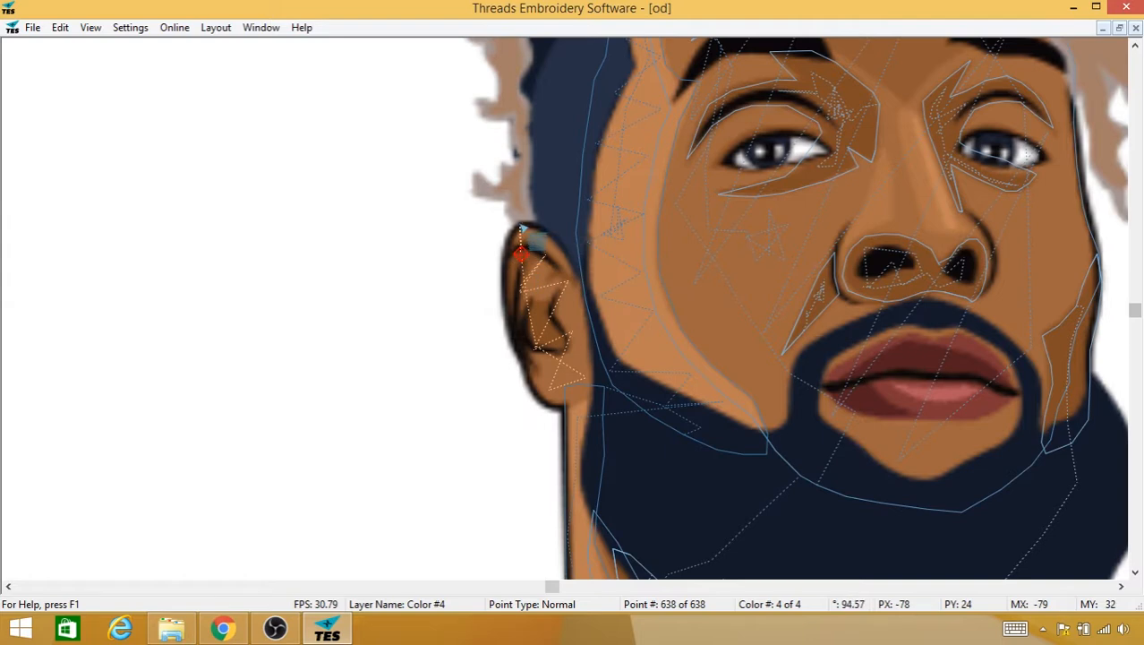
left_click(520, 224)
left_click(506, 240)
left_click(503, 286)
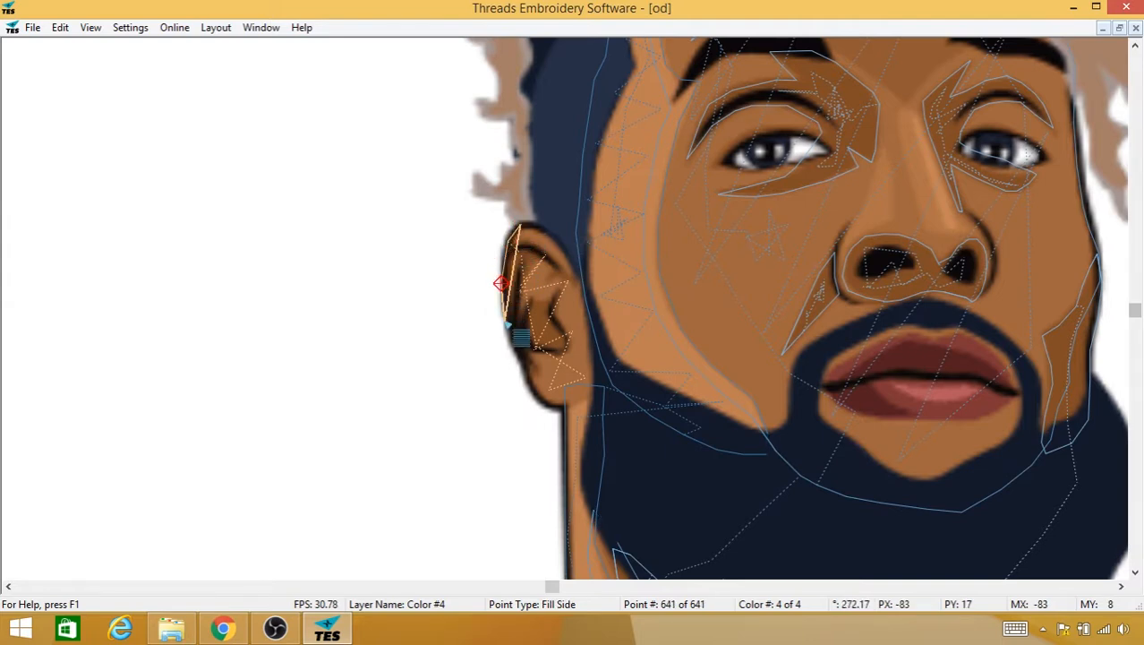
left_click(504, 321)
left_click(514, 357)
left_click(524, 377)
left_click(541, 402)
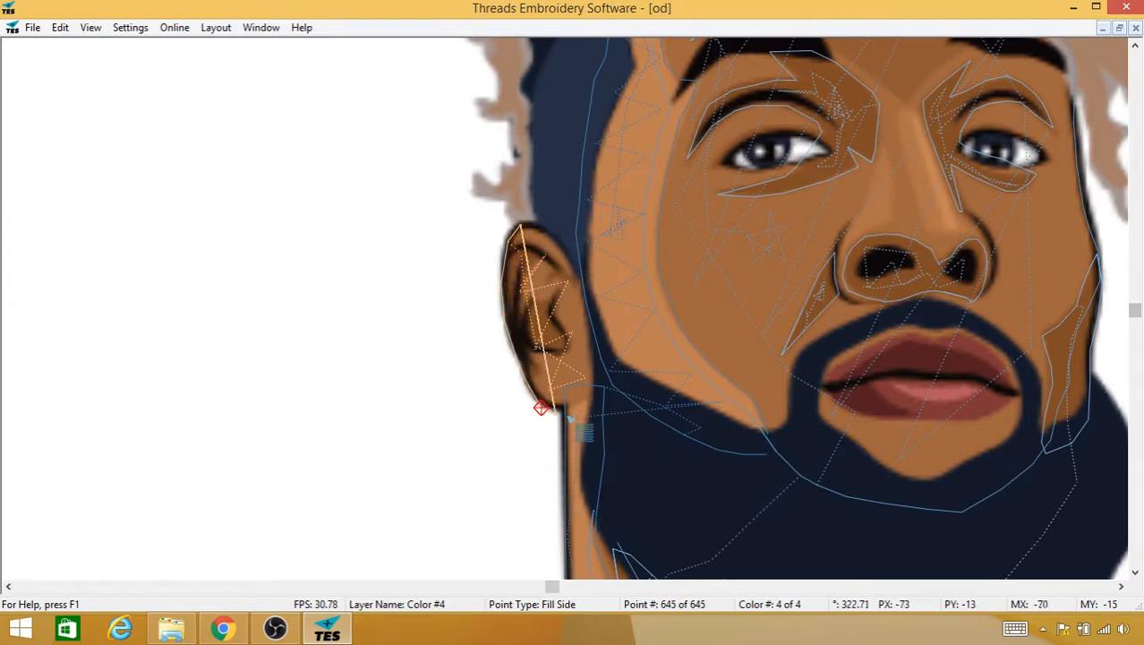
Step: Finish the ear's fill outline under the lobe and up the face-side edge to the starting point at the top
left_click(558, 406)
left_click(593, 392)
left_click(598, 368)
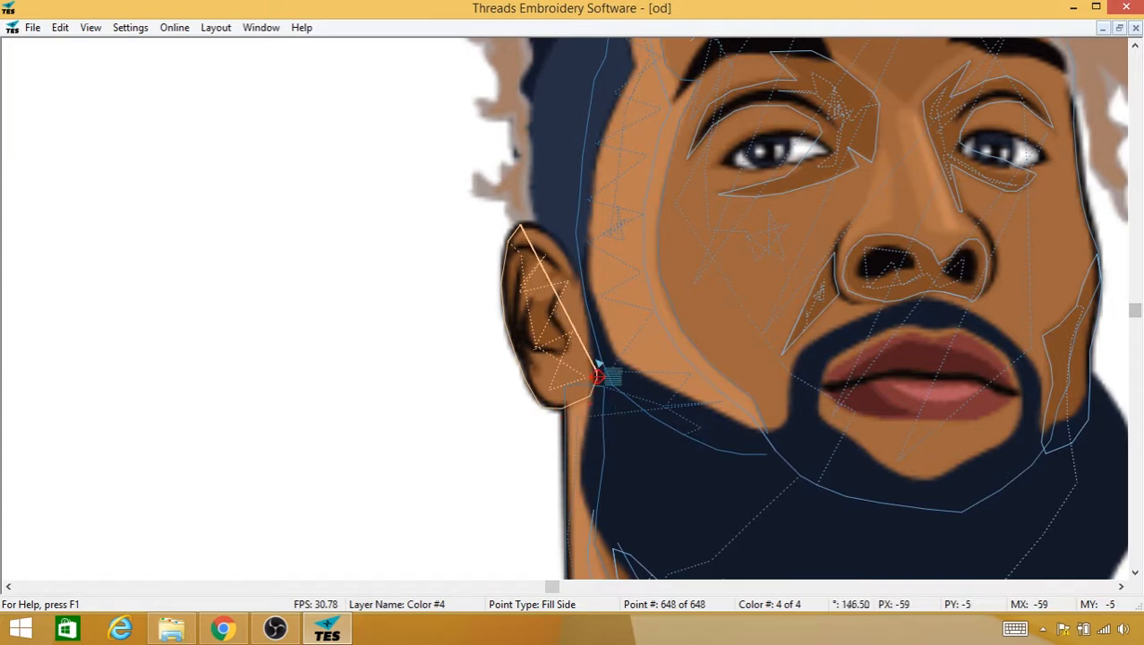
left_click(596, 331)
left_click(588, 302)
left_click(582, 274)
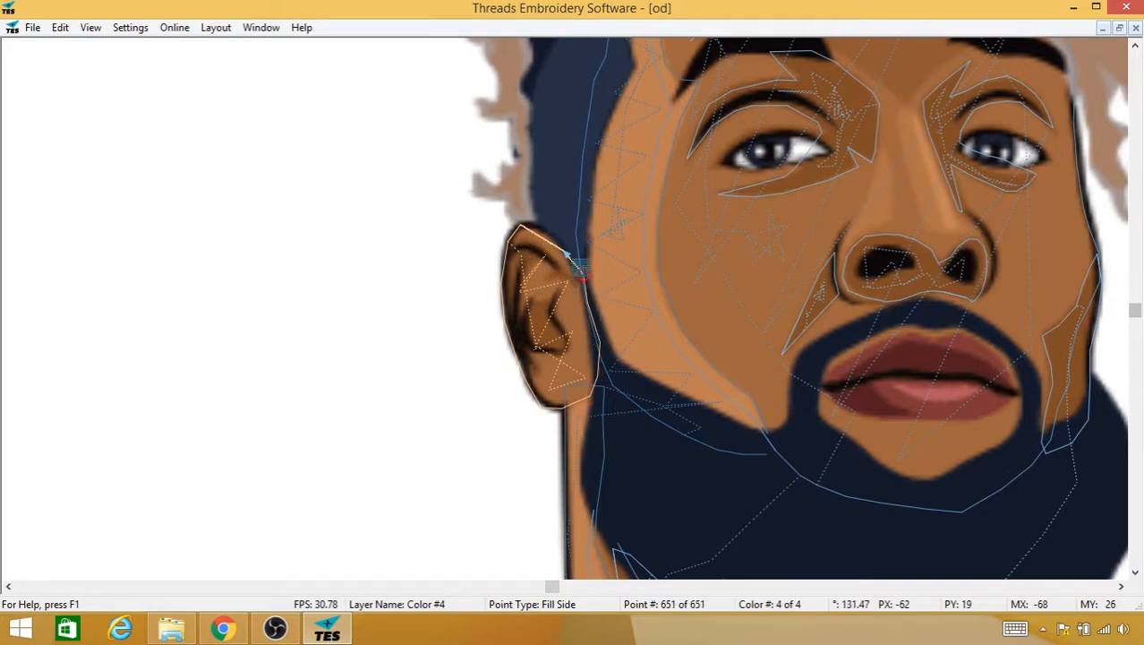
left_click(546, 235)
left_click(533, 225)
left_click(524, 229)
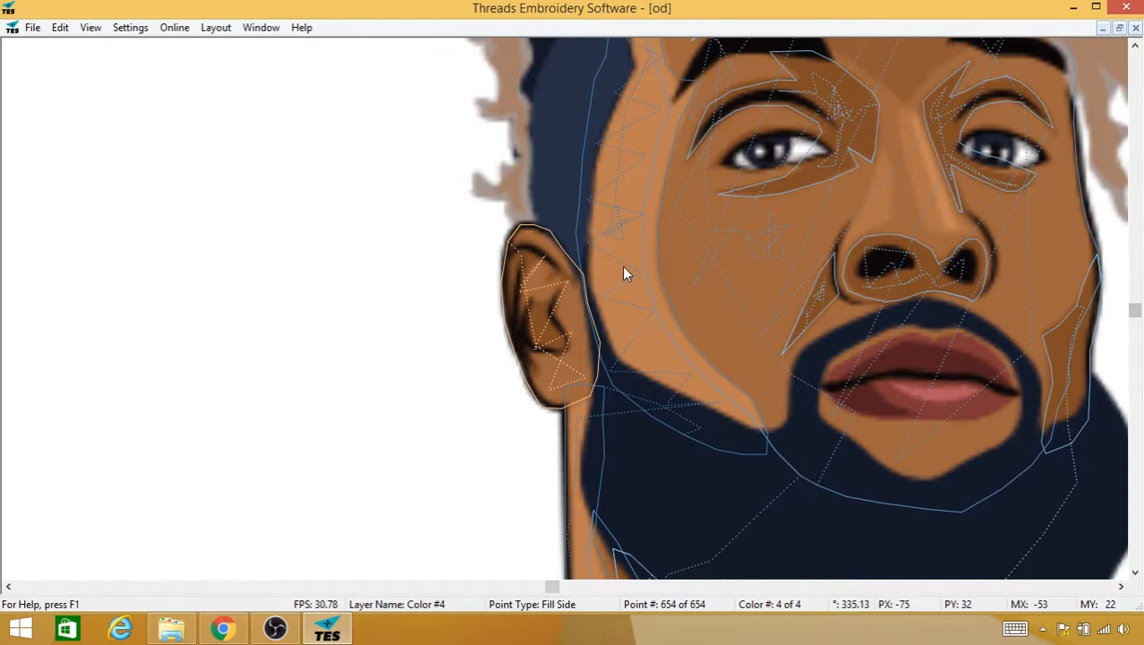
Step: Add another color change with the red custom color, red 191, green 63, blue 63, for the ear's shadow
right_click(557, 263)
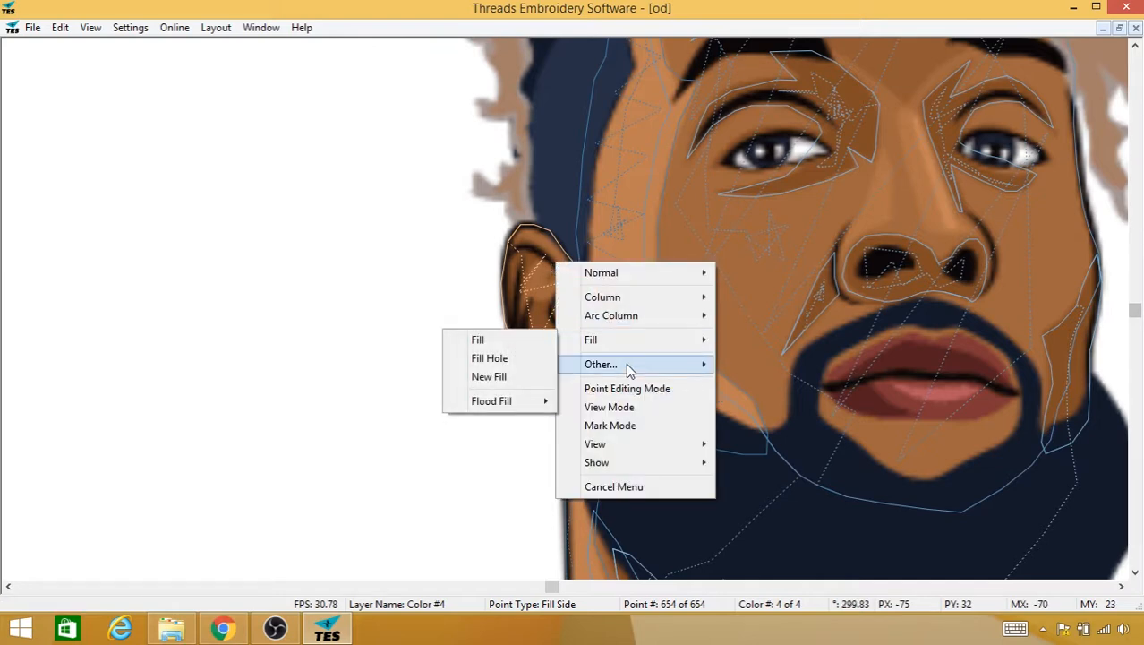
mouse_move(626, 365)
left_click(515, 385)
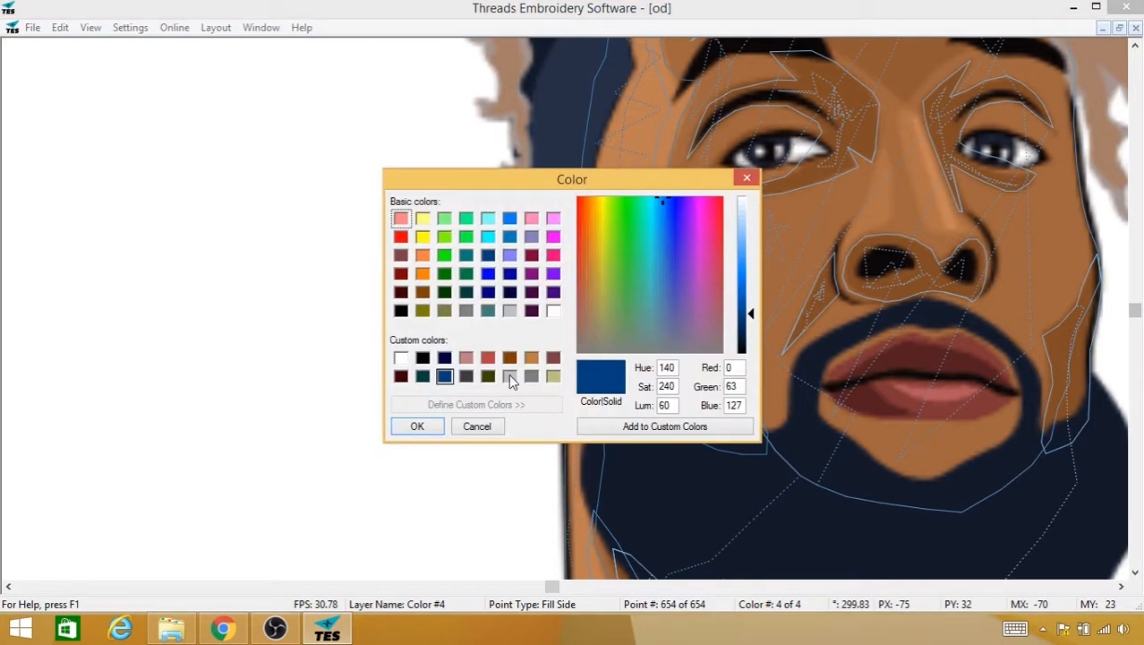
left_click(488, 358)
left_click(437, 422)
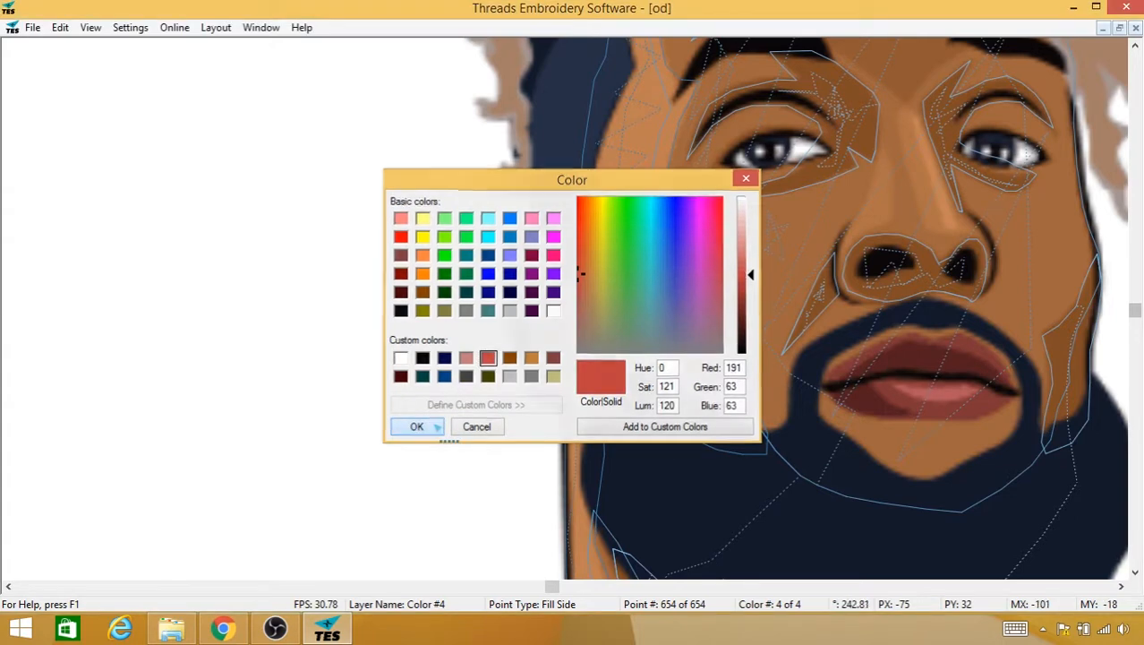
Step: Place a small cluster of Normal anchor points in the dark hollow at the middle of the ear
left_click(540, 324)
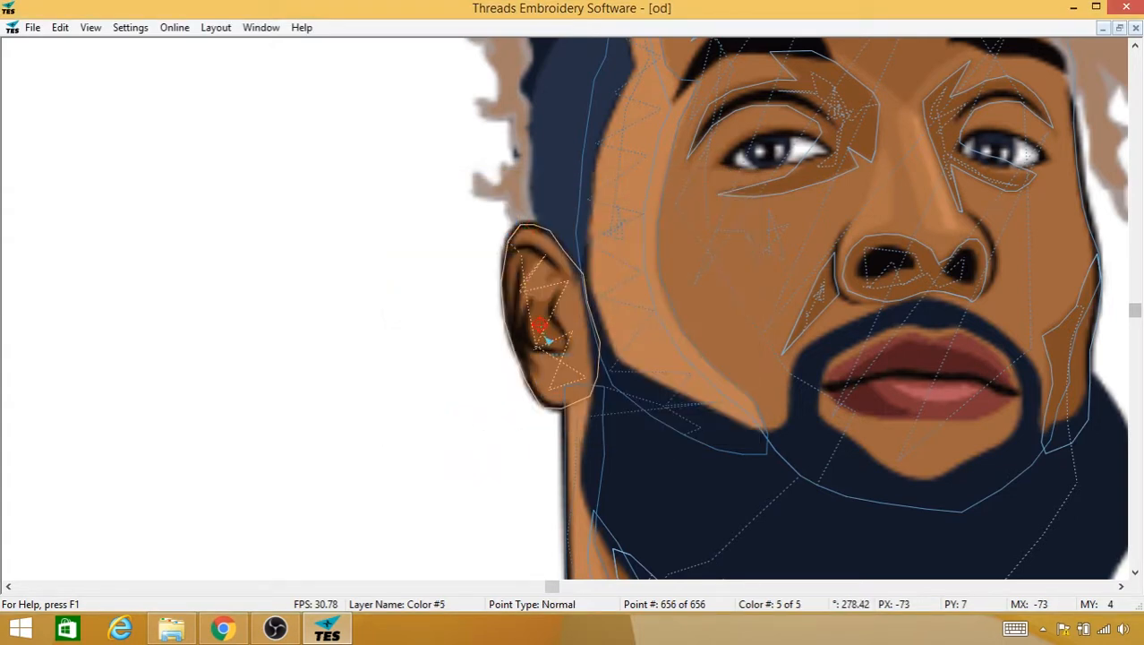
left_click(545, 337)
left_click(543, 331)
left_click(539, 326)
left_click(537, 324)
left_click(539, 326)
left_click(553, 346)
left_click(546, 334)
left_click(537, 320)
scroll(528, 315, "up", 1)
scroll(529, 309, "up", 3)
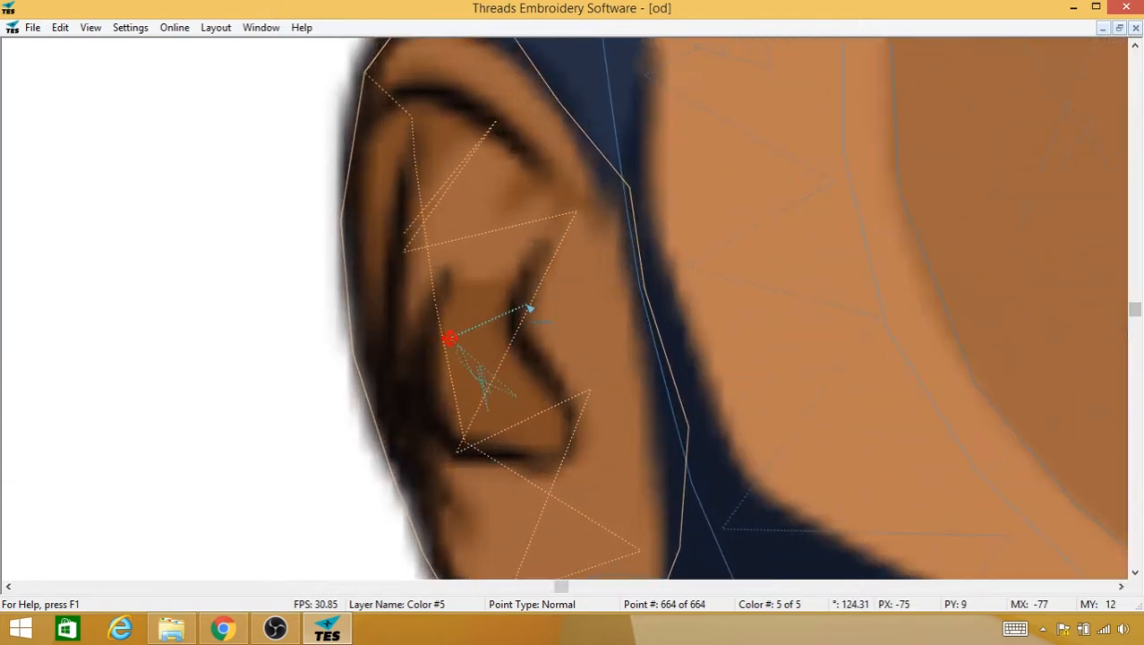
Step: Start a Fill shape at the upper inner corner of the ear's dark hollow and trace its face-side edge down to the bottom
right_click(491, 353)
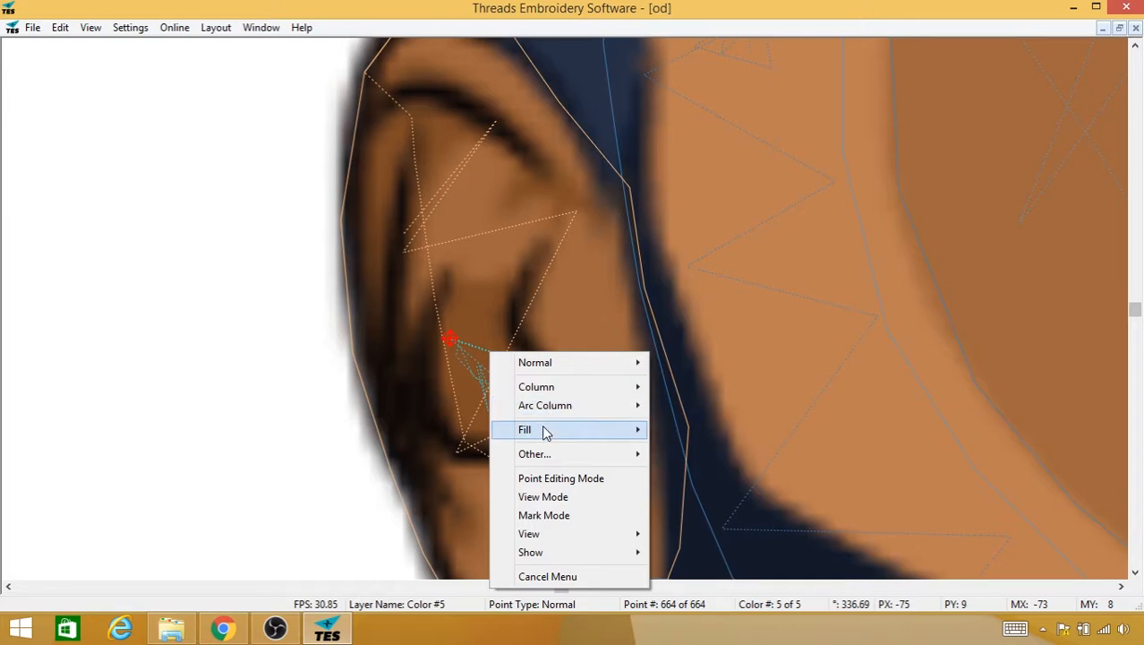
mouse_move(547, 431)
left_click(481, 434)
left_click(514, 289)
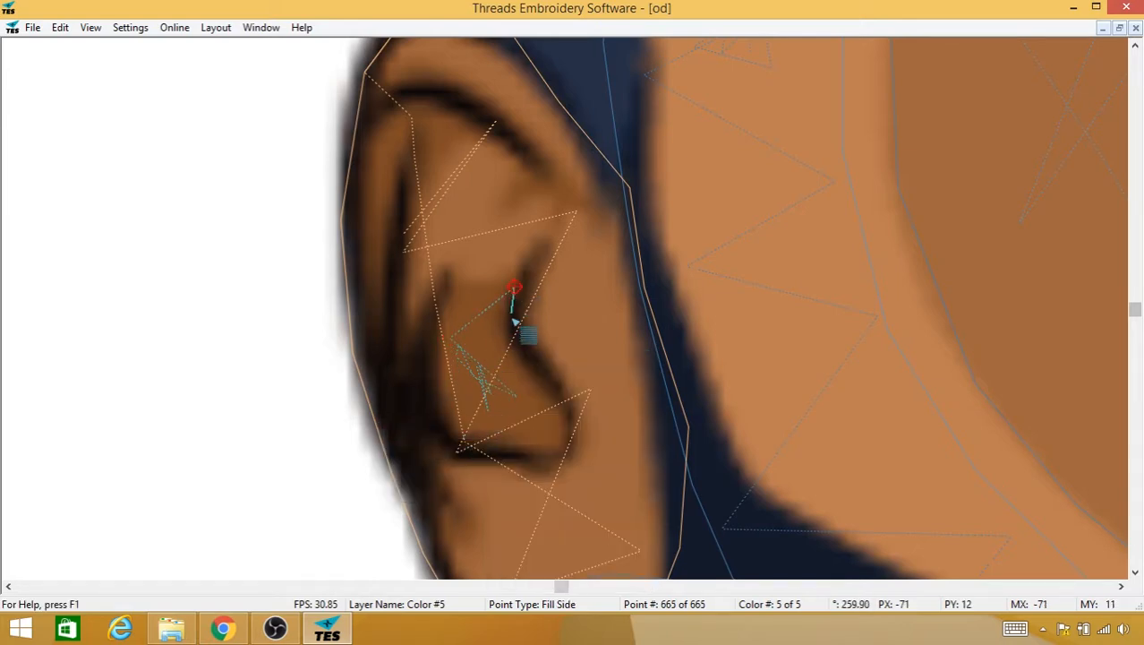
left_click(535, 376)
left_click(566, 403)
left_click(567, 440)
left_click(544, 462)
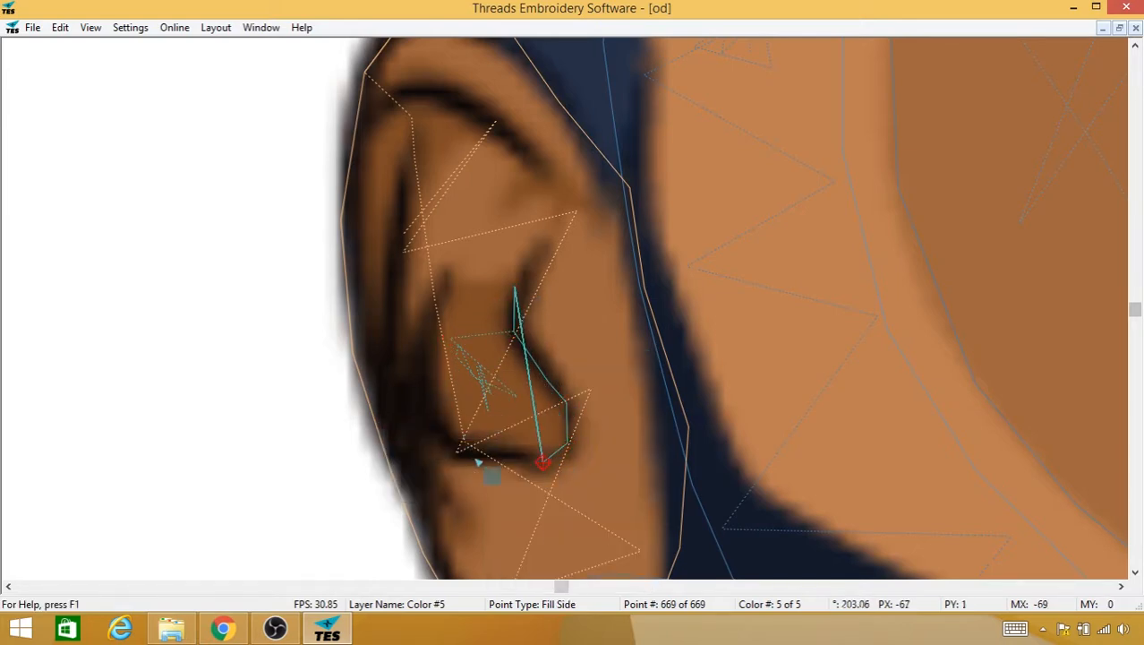
Step: Finish the ear hollow's fill outline along its bottom and up its outer side to the upper edge
left_click(462, 458)
left_click(444, 441)
left_click(429, 429)
left_click(425, 394)
left_click(426, 333)
left_click(430, 298)
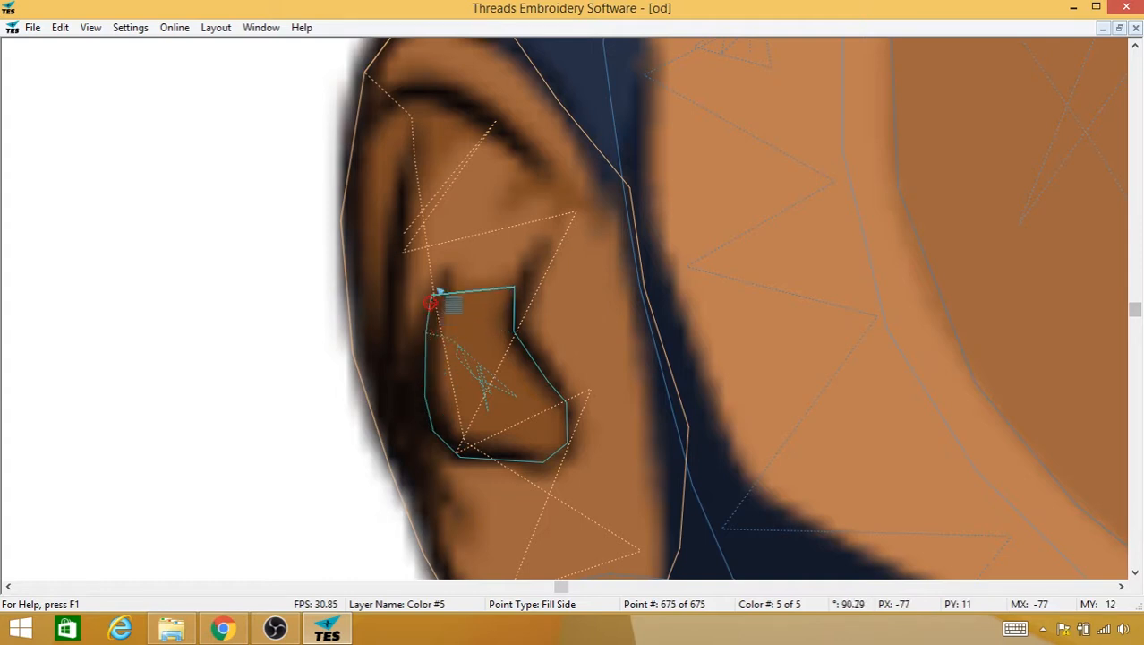
left_click(440, 285)
Step: Run Normal travel stitches from the ear hollow up inside the outer rim and around to the upper fold
right_click(439, 287)
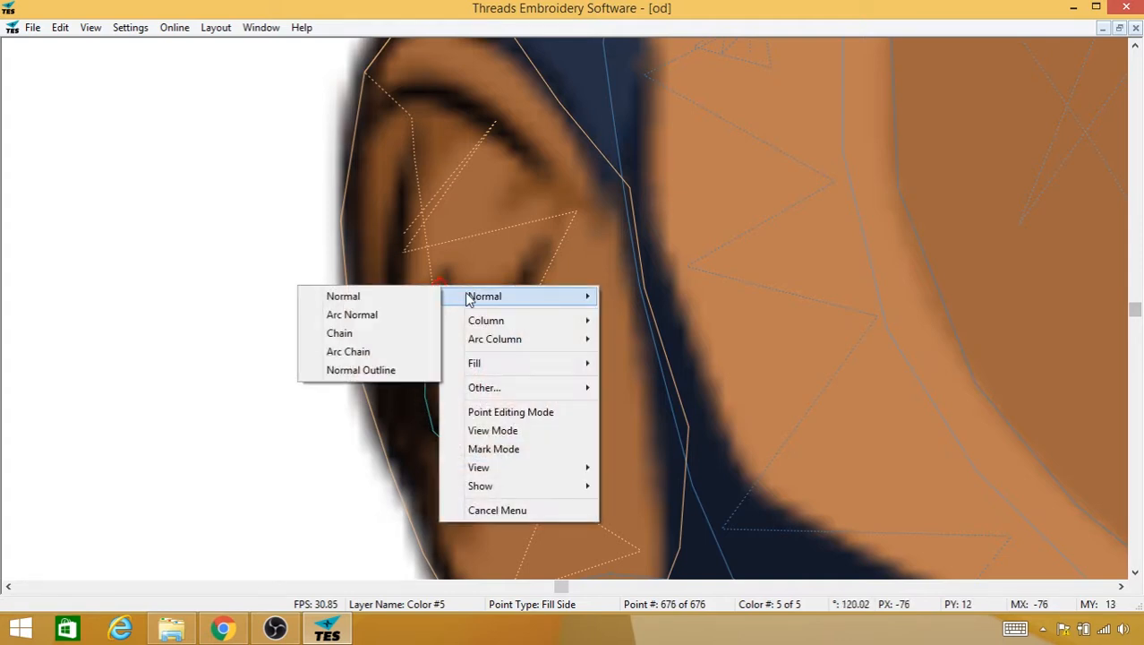
left_click(426, 299)
left_click(389, 396)
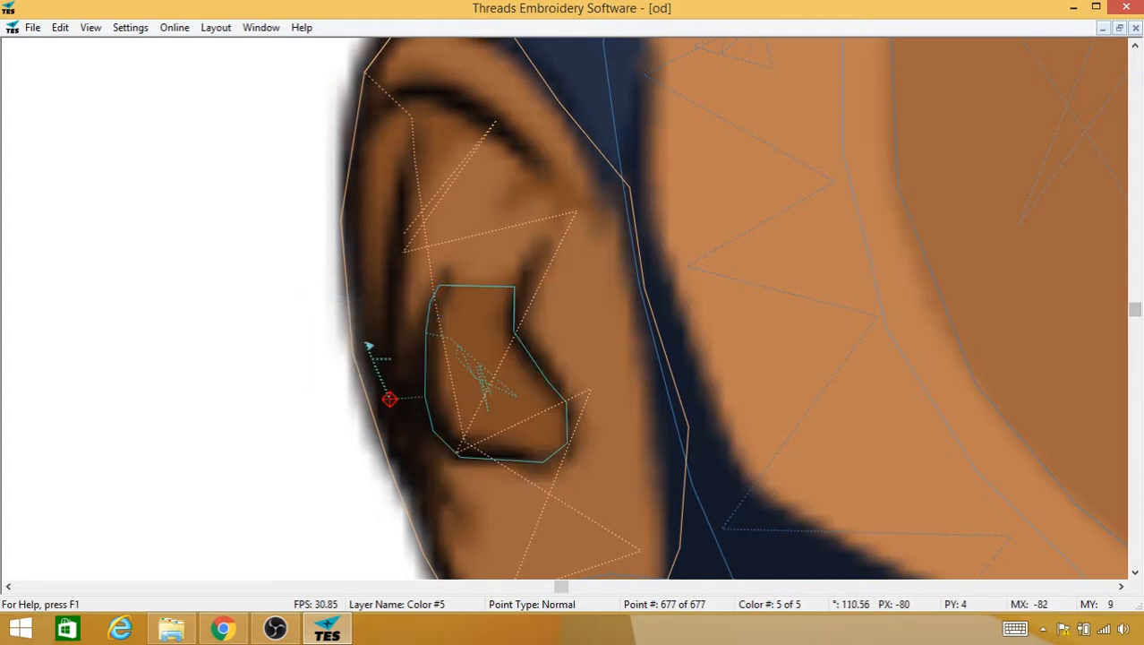
left_click(366, 327)
left_click(383, 226)
left_click(389, 164)
left_click(407, 134)
left_click(458, 122)
left_click(484, 130)
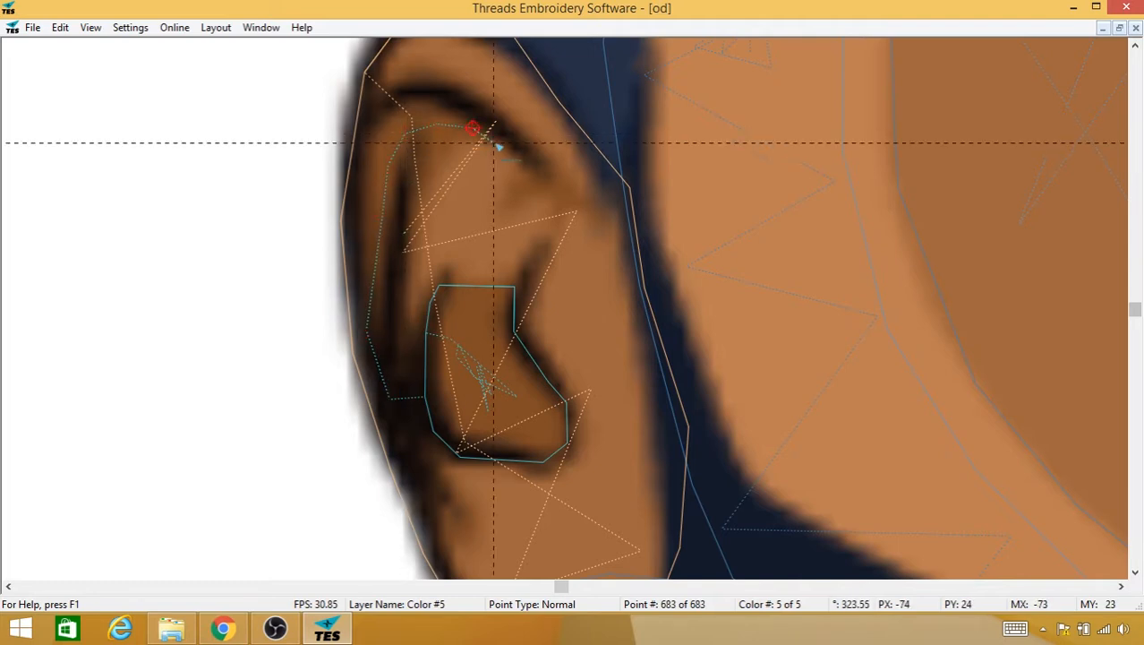
left_click(496, 144)
Step: Start a Fill shape for the rim shadow and trace its jagged inner end below the ear's upper fold
right_click(499, 147)
mouse_move(567, 230)
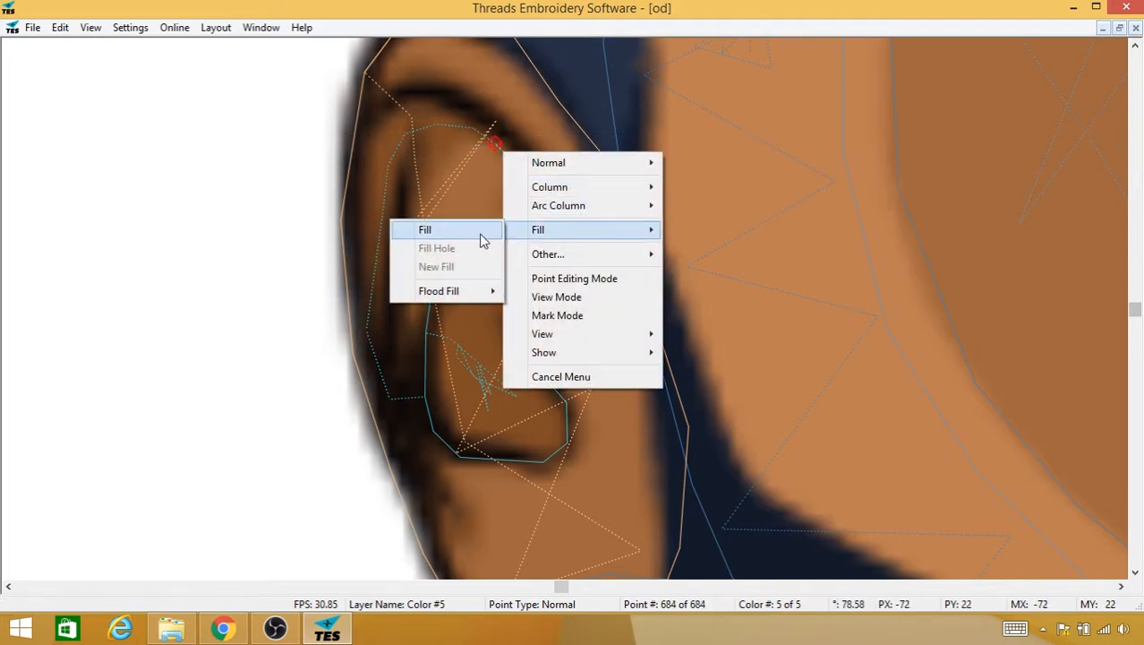
left_click(480, 231)
left_click(511, 181)
left_click(501, 198)
left_click(516, 213)
left_click(540, 199)
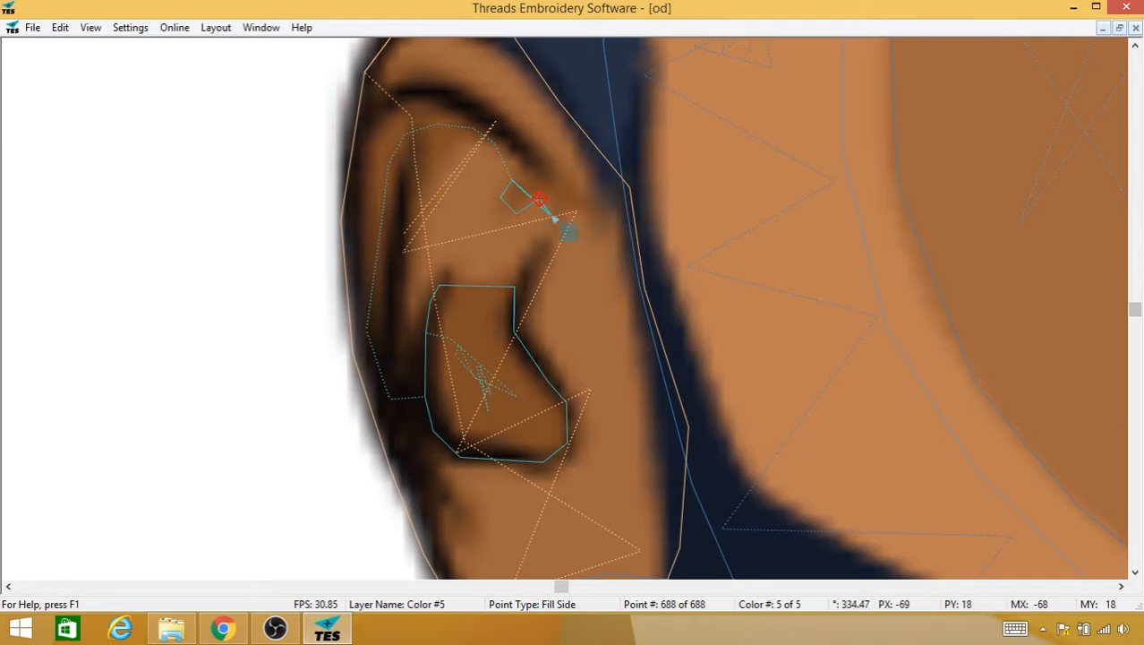
left_click(556, 221)
left_click(585, 231)
left_click(589, 210)
Step: Continue the rim shadow's fill outline over the upper fold and down the ear's outer edge to its lower tip
left_click(537, 161)
left_click(494, 114)
left_click(457, 95)
left_click(428, 87)
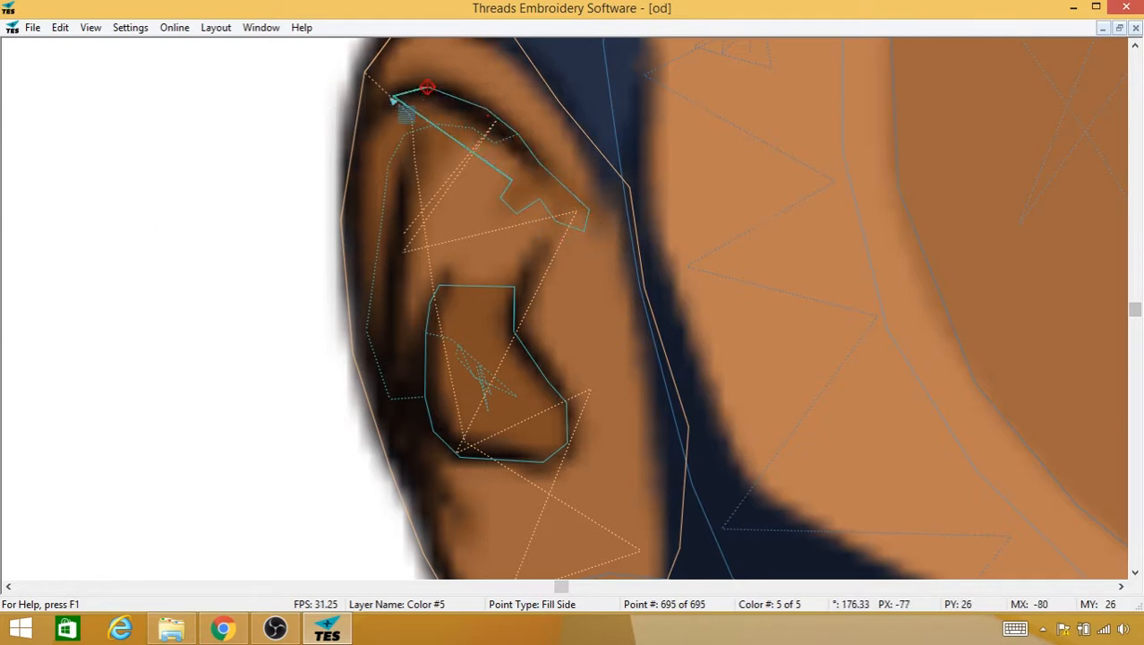
left_click(388, 102)
left_click(363, 130)
left_click(351, 162)
left_click(345, 224)
left_click(346, 301)
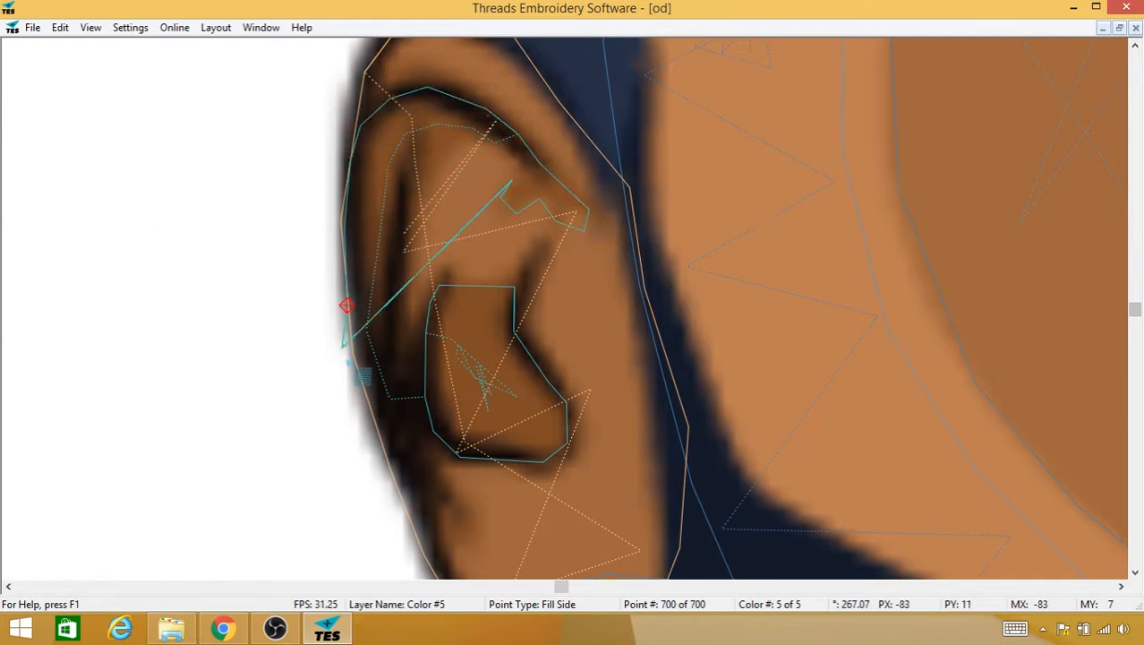
left_click(352, 372)
left_click(371, 434)
left_click(384, 440)
Step: Trace the rim shadow's inner edge back up and around the upper fold to the outline's starting point
left_click(386, 394)
left_click(389, 345)
left_click(392, 298)
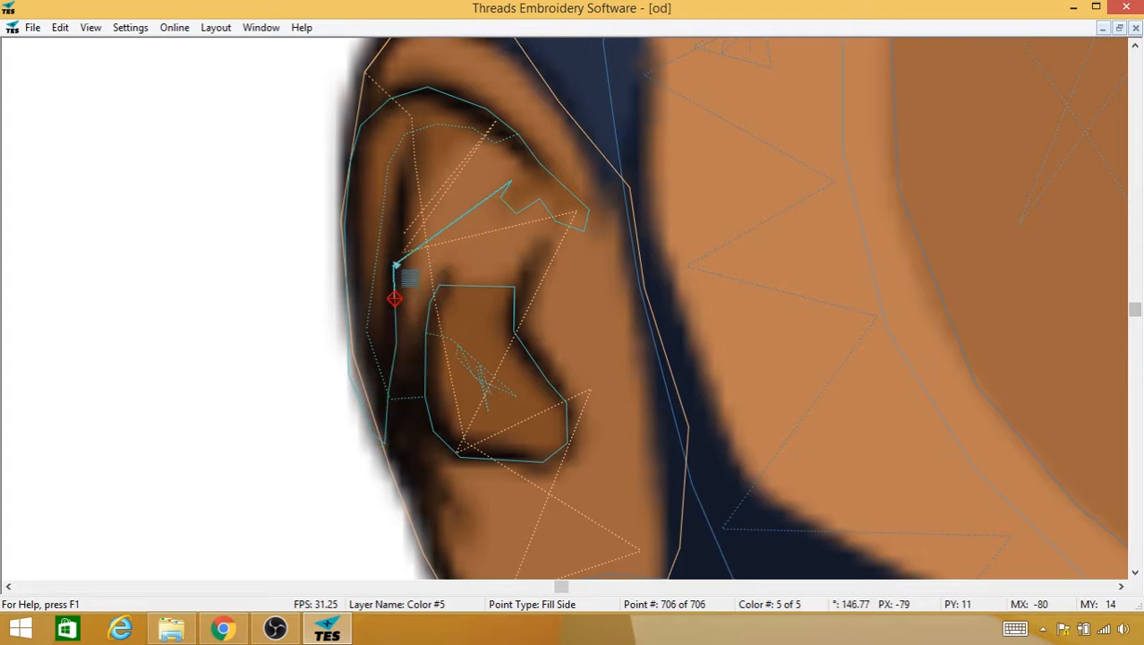
left_click(394, 260)
left_click(395, 231)
left_click(392, 213)
left_click(404, 179)
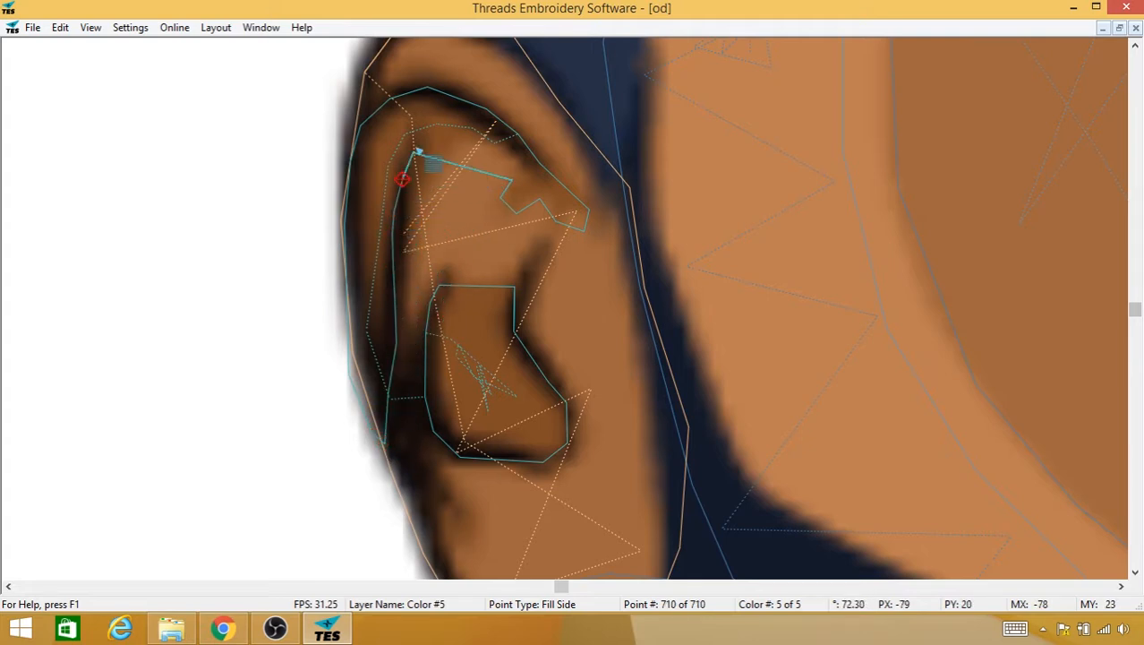
left_click(416, 148)
left_click(441, 141)
left_click(468, 141)
left_click(486, 151)
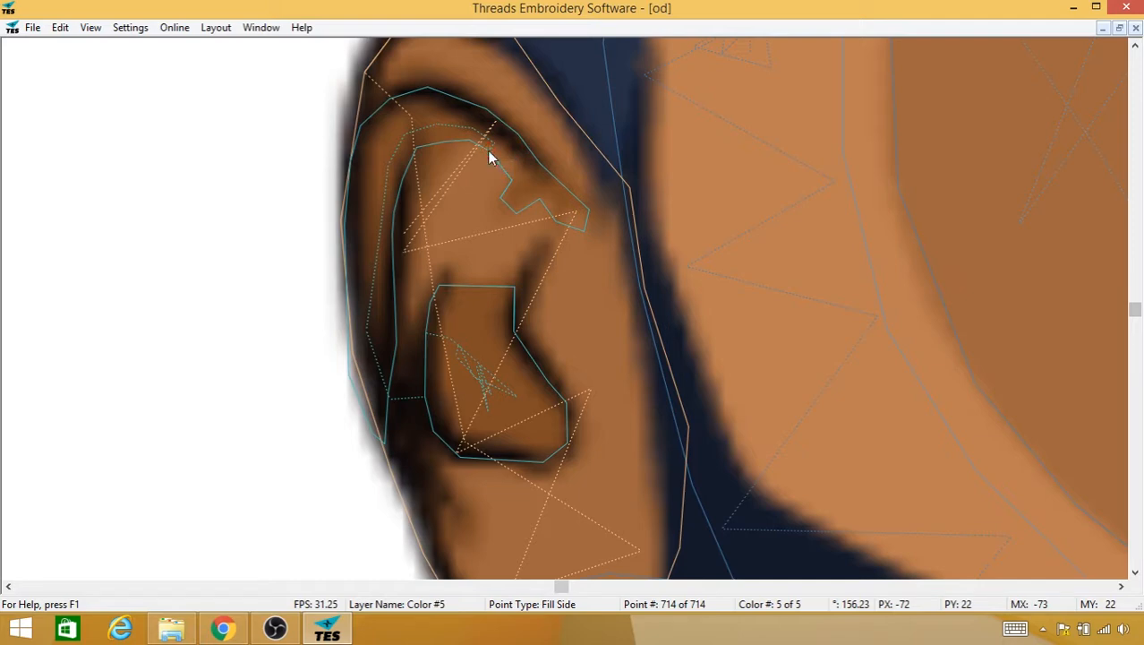
Step: Fit the whole design in view with the background picture hidden and save the file
key("0")
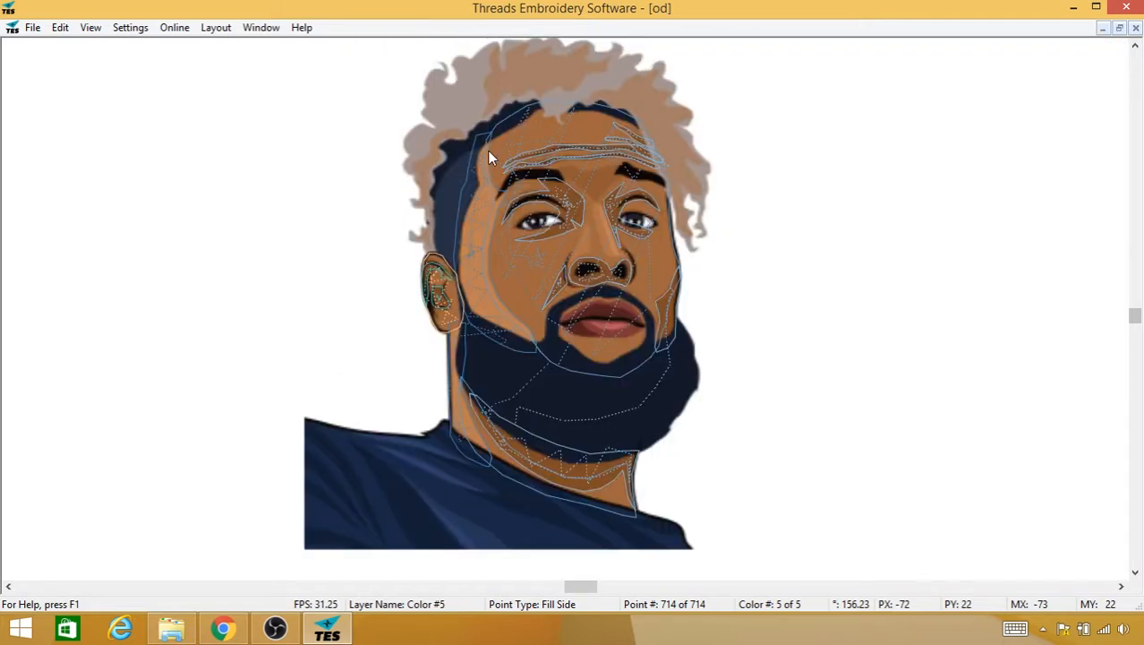
key("b")
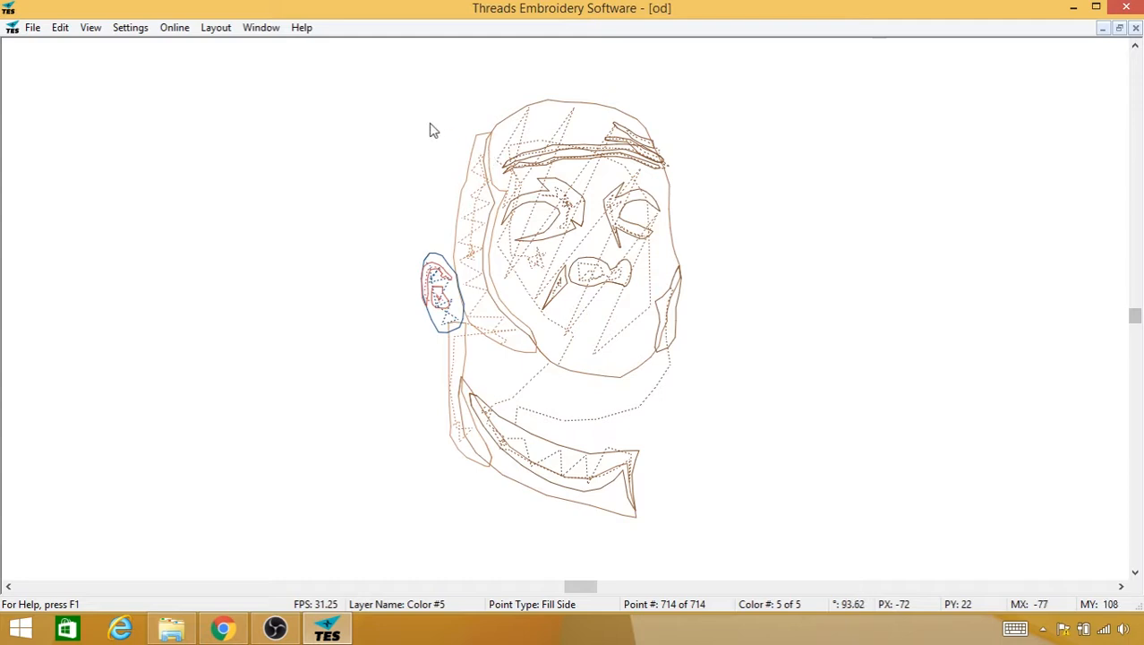
left_click(34, 28)
left_click(55, 114)
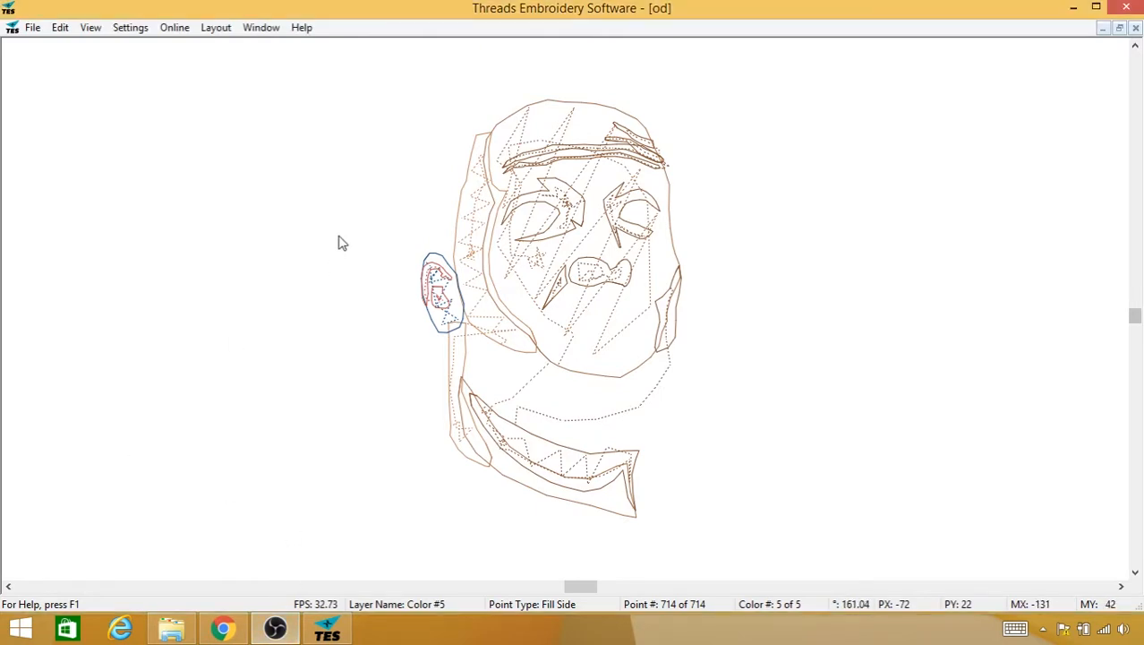
Step: Bring back the color layers and background picture, and recolor the ear and ear-shadow layers in matching browns
key("Tab")
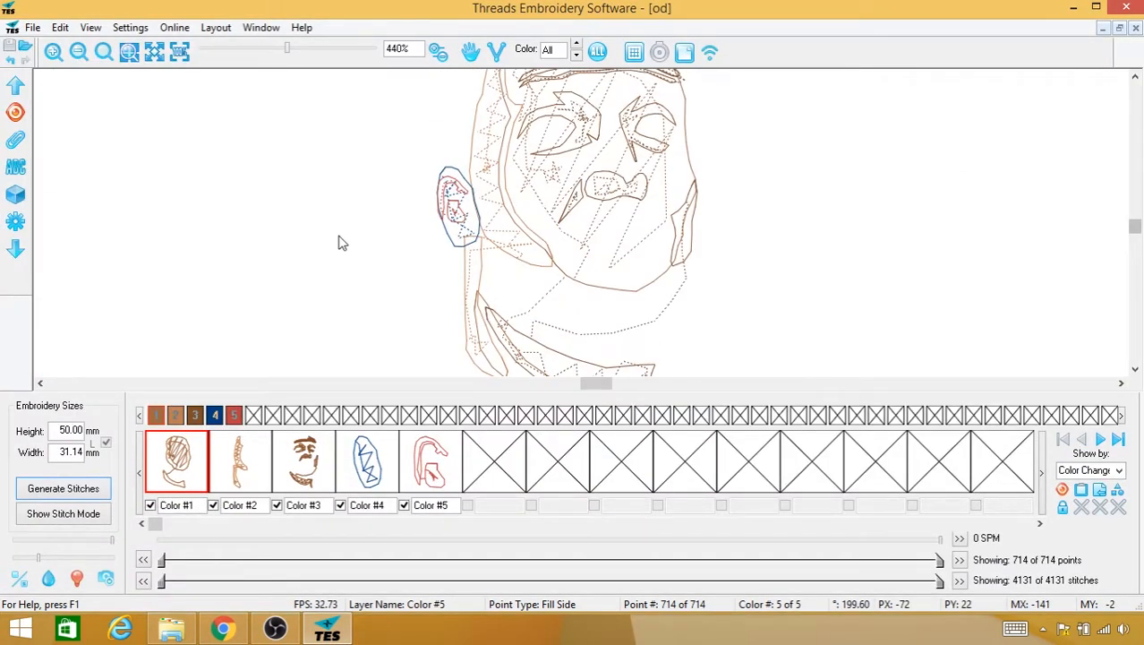
key("i")
scroll(382, 235, "up", 3)
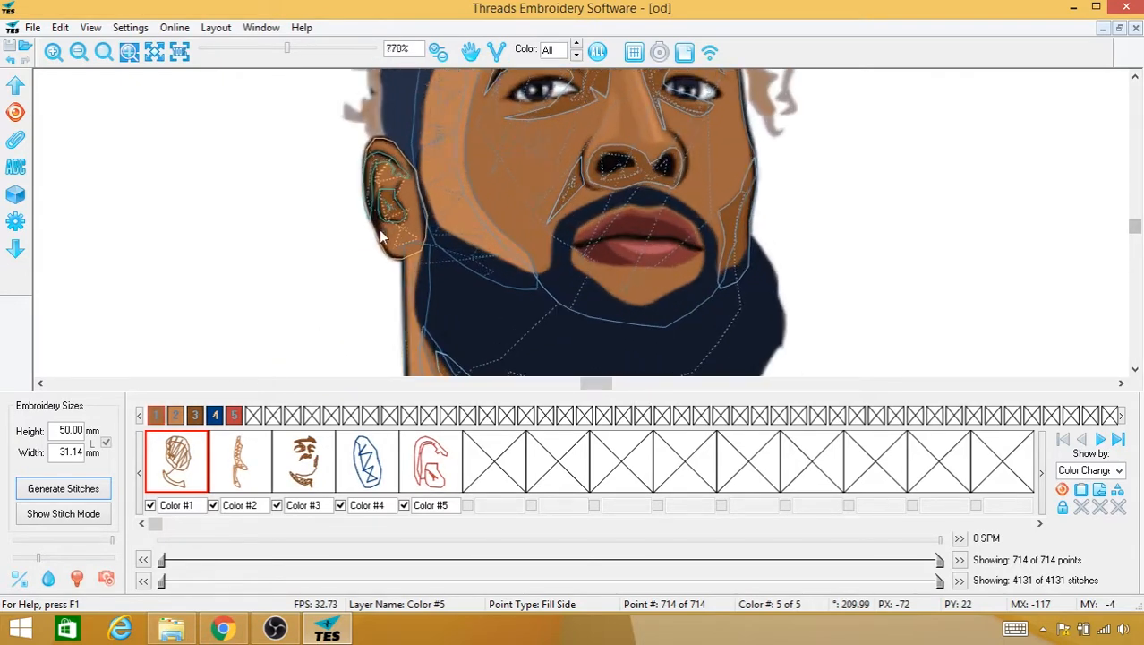
scroll(381, 236, "up", 2)
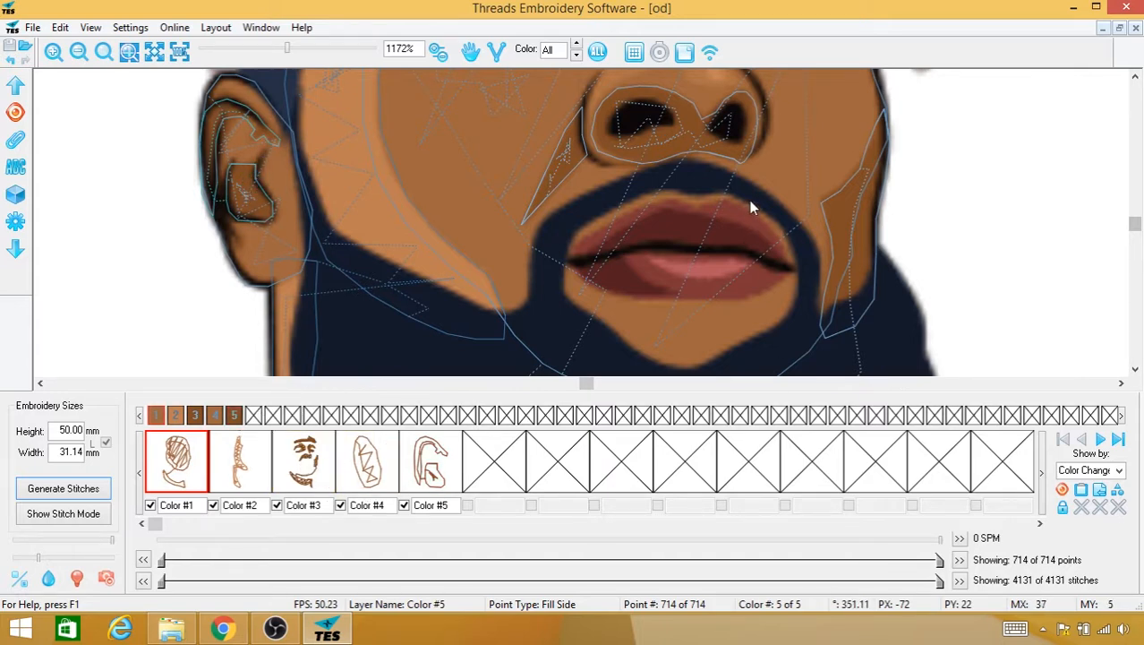
scroll(749, 203, "down", 6)
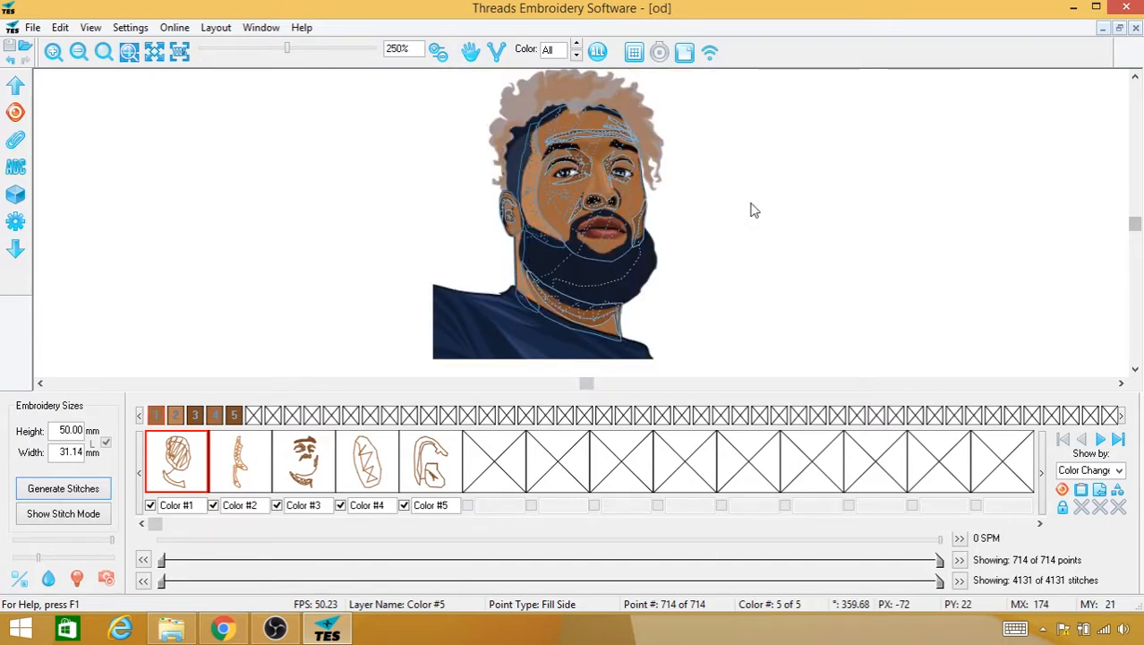
Step: Generate the stitches with the picture hidden to review them, and return to the wire view over the picture
key("i")
key("g")
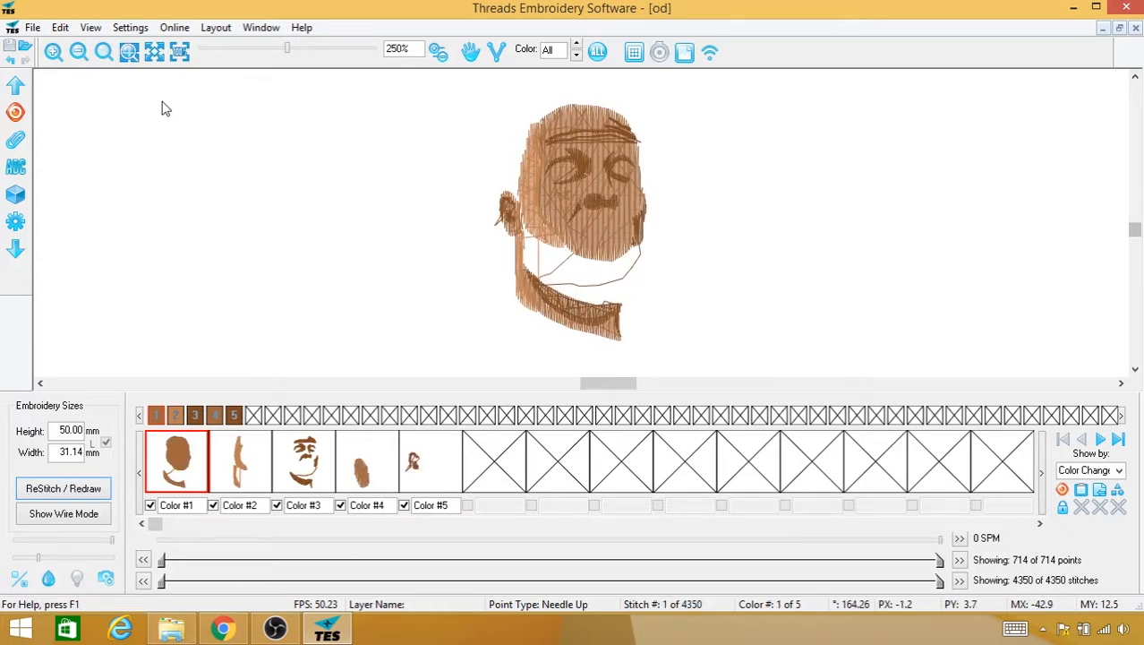
key("w")
key("i")
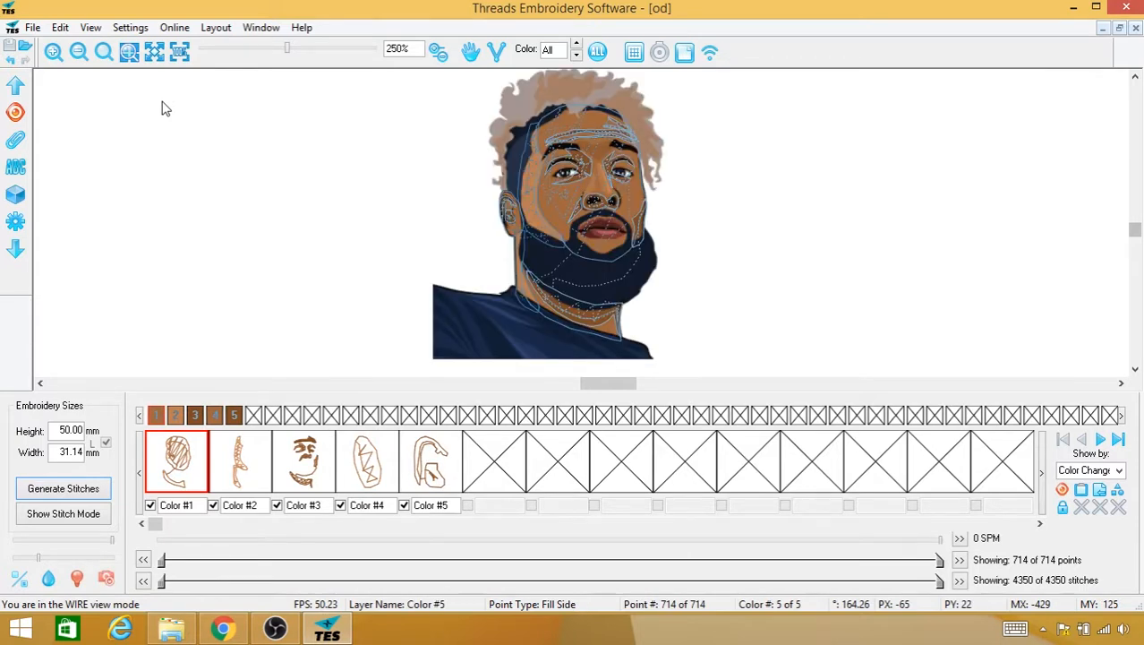
Step: Compare the stitch and wire views over the background picture, ending in wire mode
key("w")
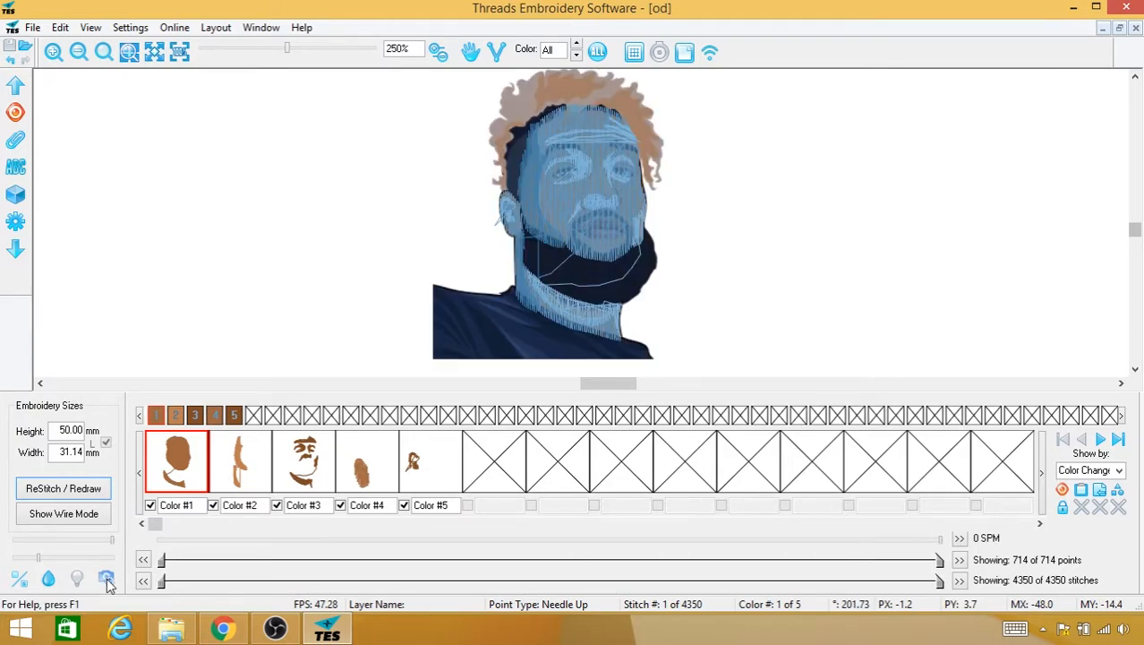
left_click(65, 517)
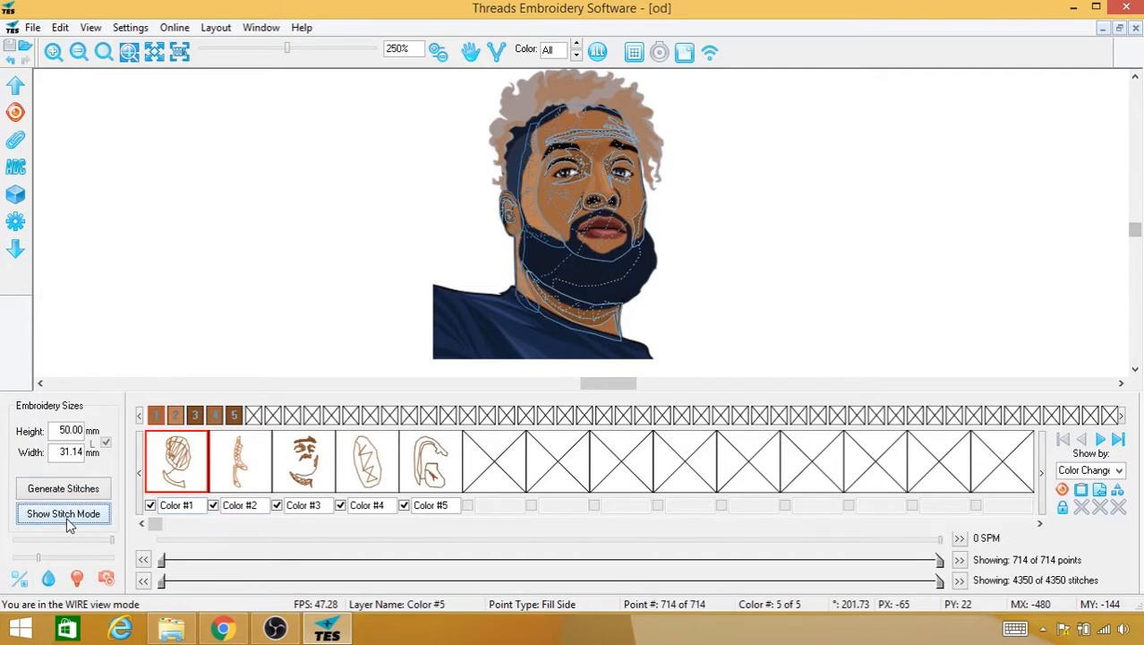
left_click(65, 518)
left_click(66, 517)
left_click(66, 517)
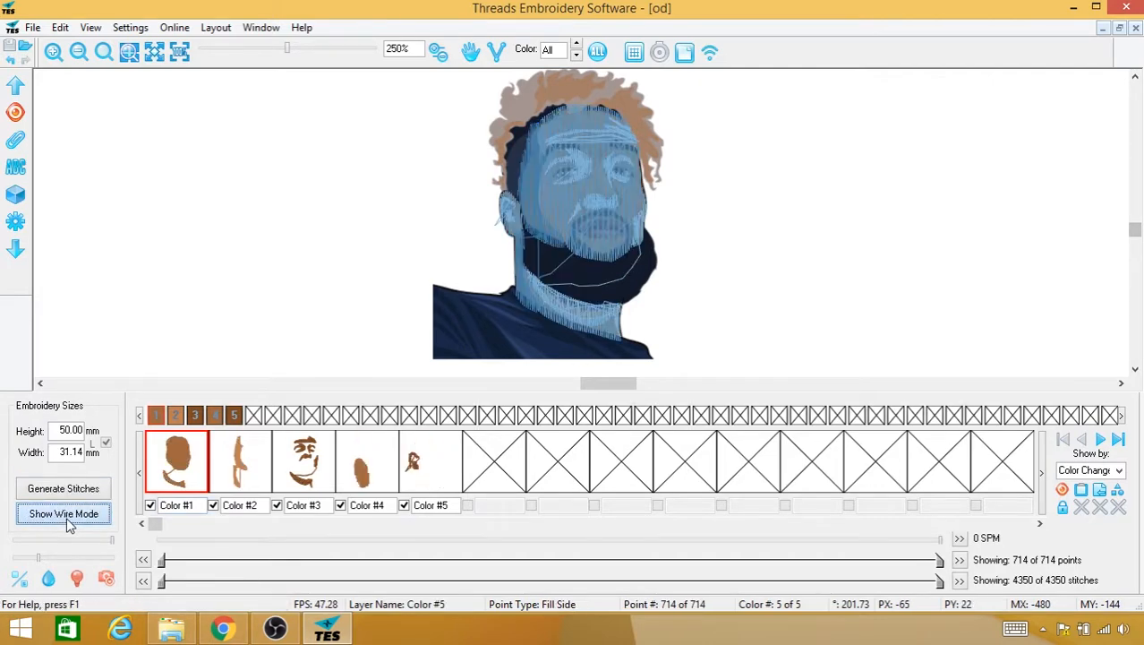
left_click(66, 517)
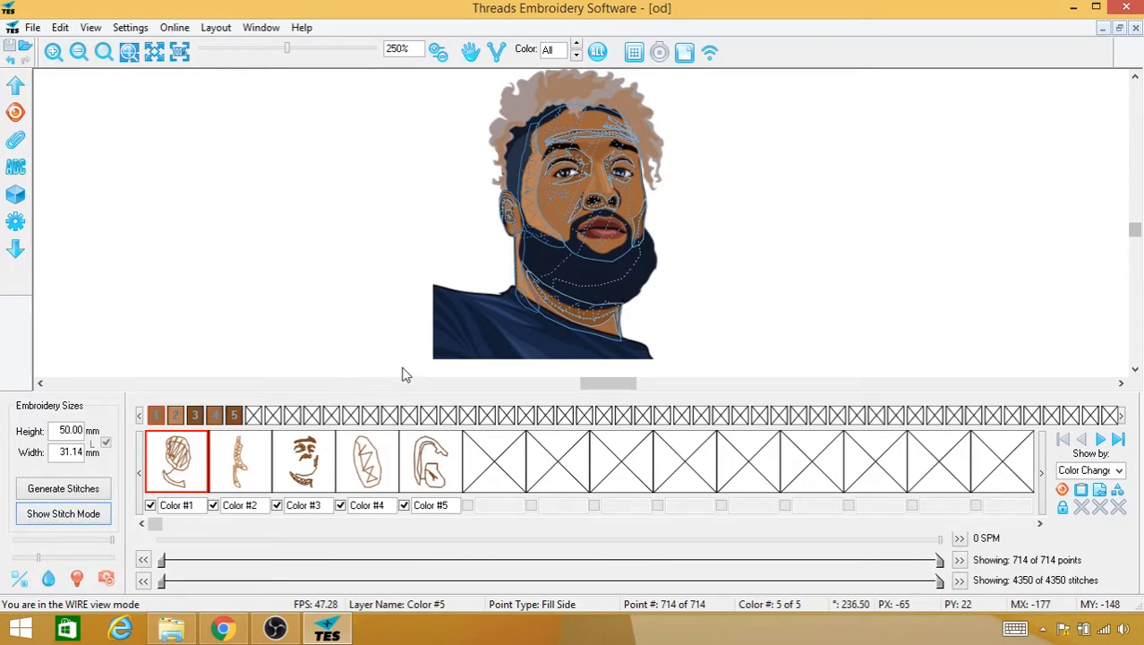
Step: Enlarge the drawing area and add a color change with the dark navy custom color, red 0, green 0, blue 63
key("Tab")
scroll(615, 280, "up", 1)
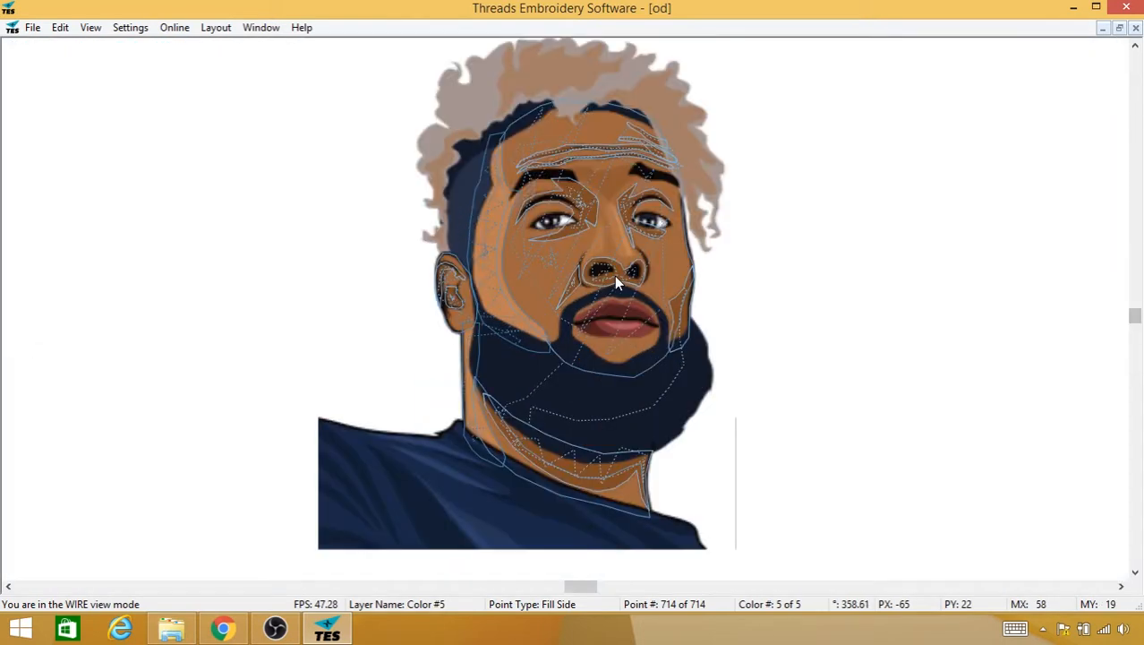
left_click_drag(677, 288, 674, 300)
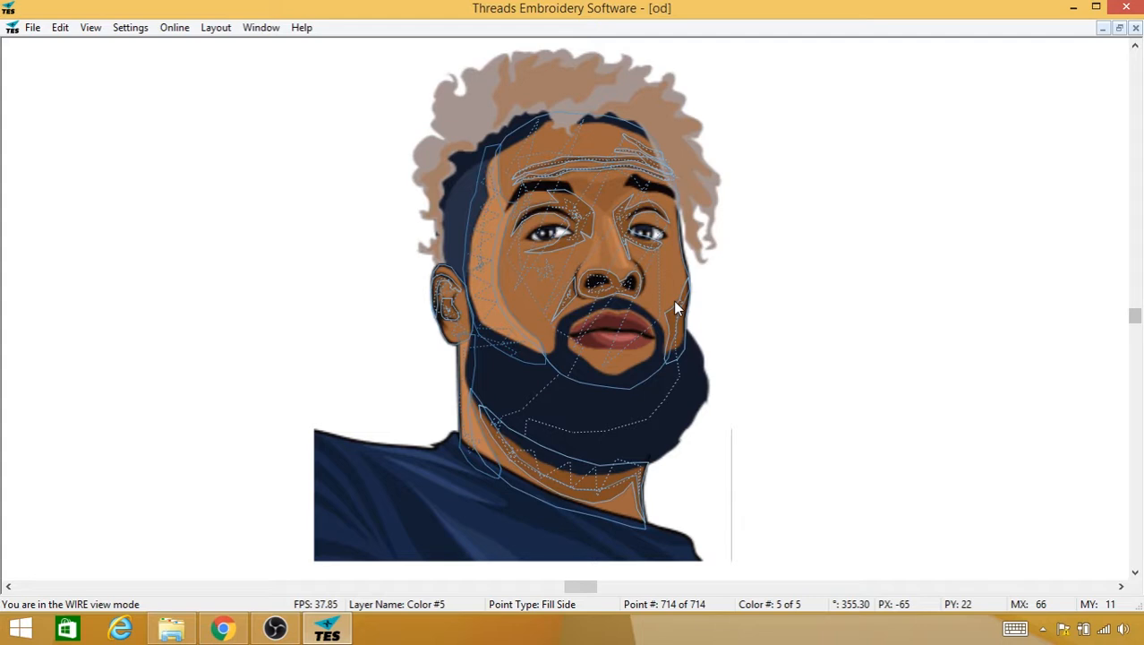
right_click(506, 359)
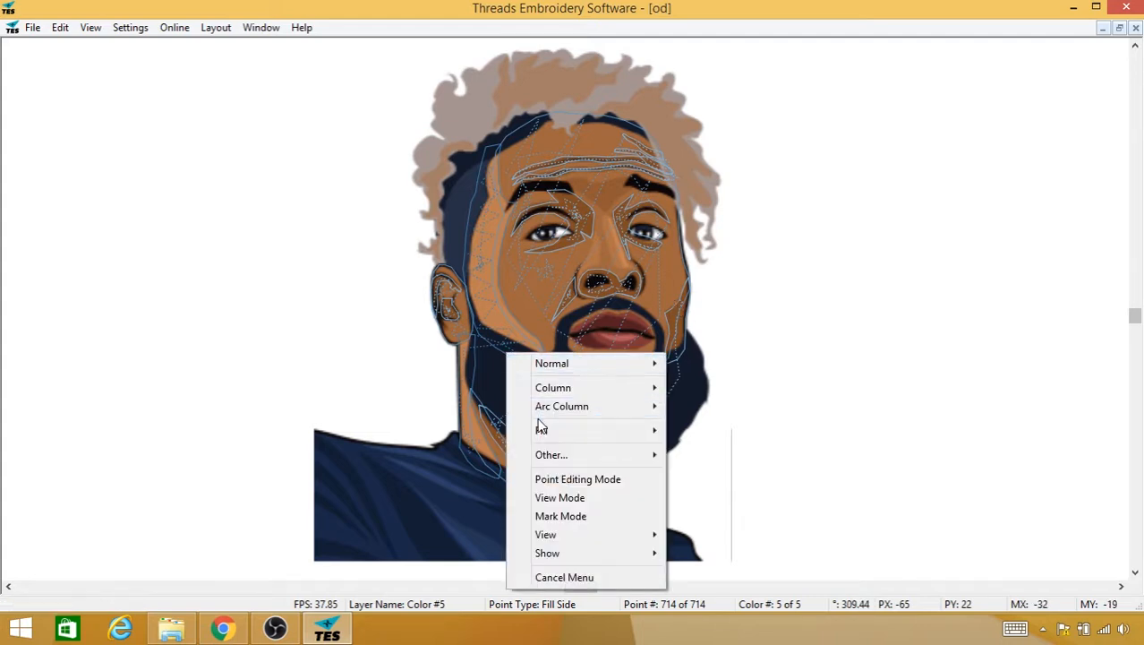
mouse_move(543, 458)
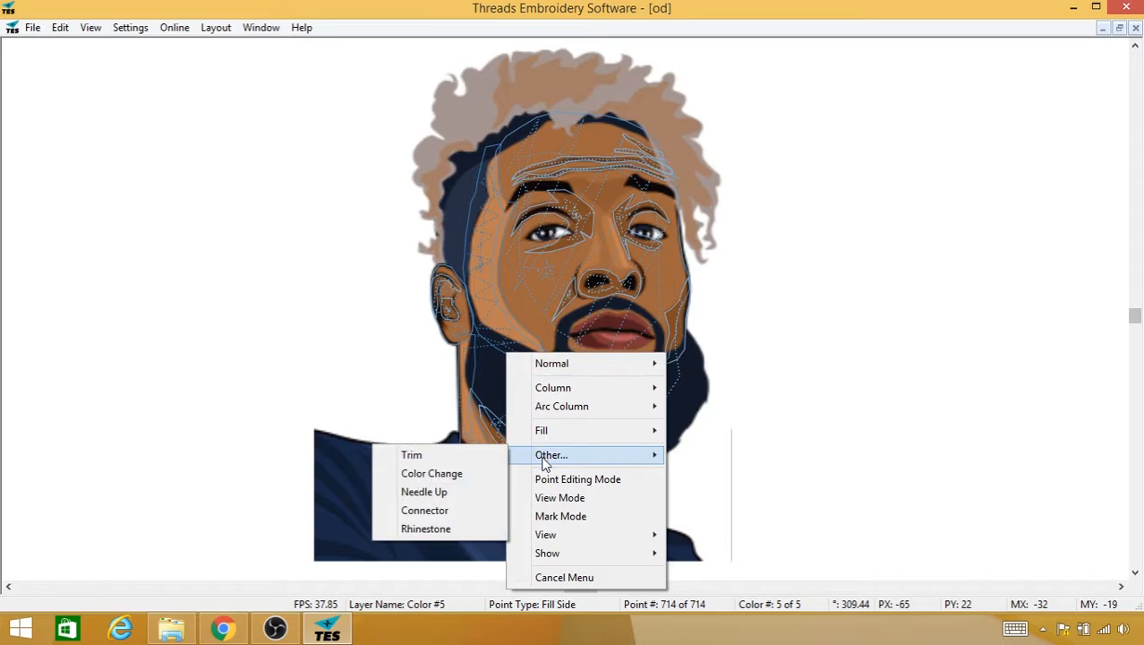
left_click(462, 476)
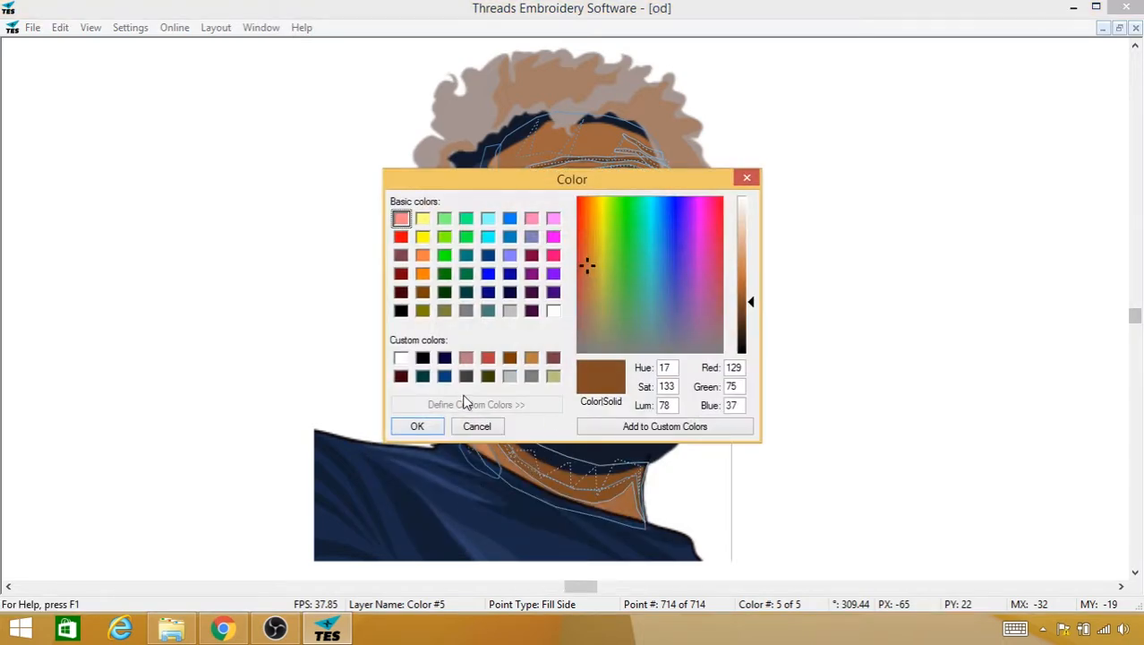
left_click(445, 358)
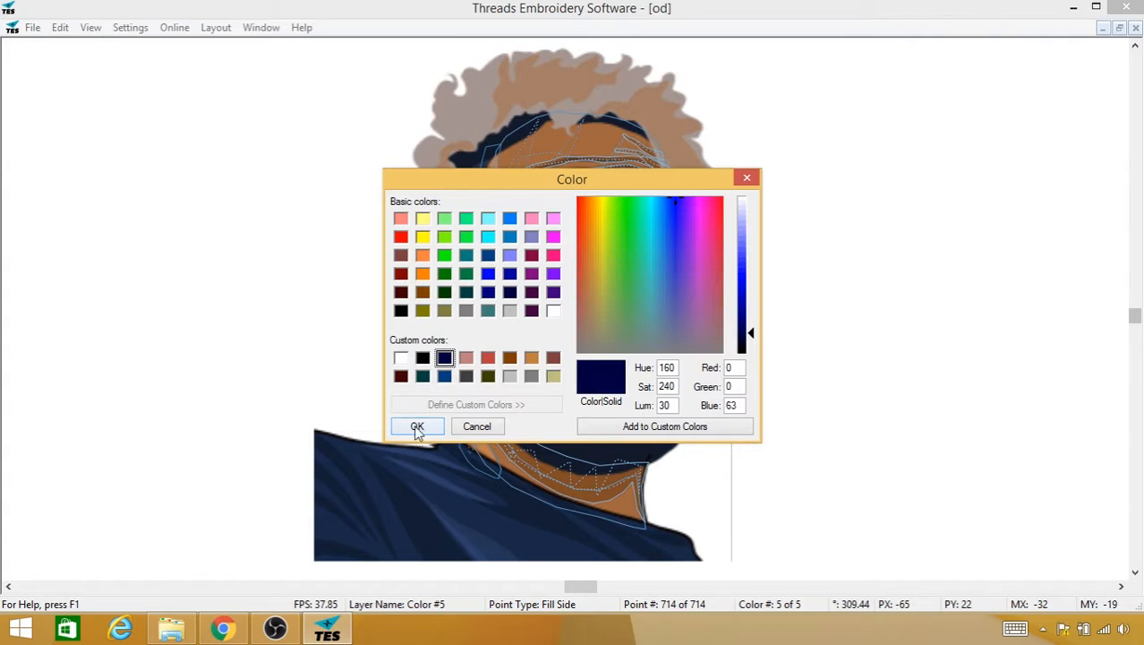
left_click(417, 427)
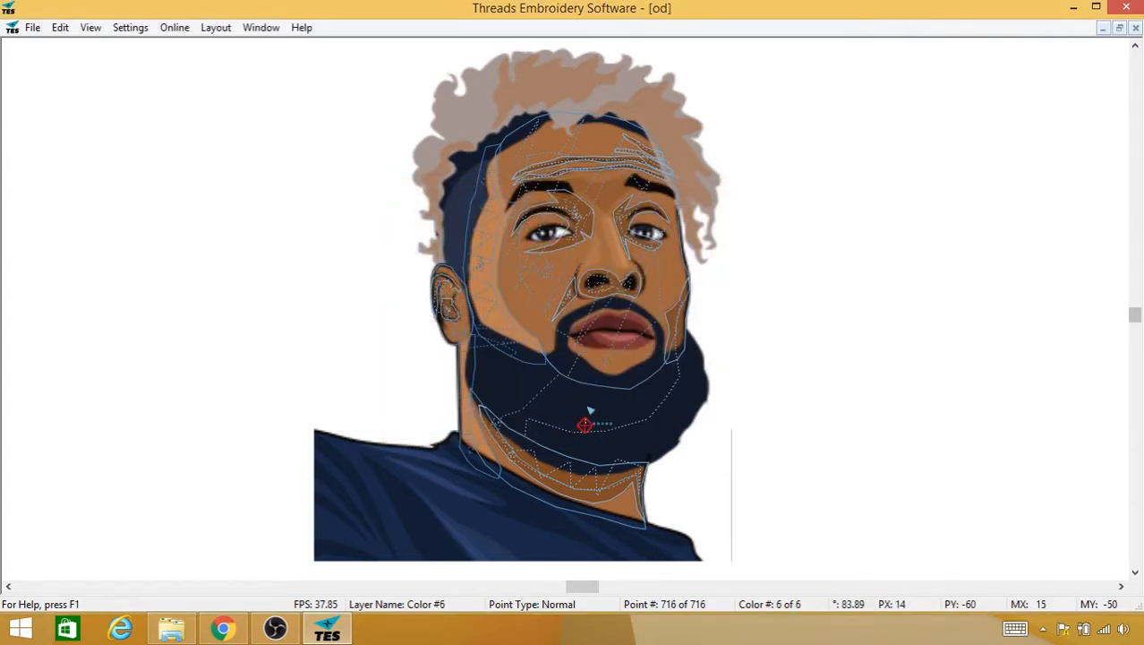
Step: Place a small cluster of Normal anchor points in the middle of the beard below the chin
left_click(588, 403)
left_click(596, 416)
left_click(578, 415)
left_click(596, 408)
left_click(584, 422)
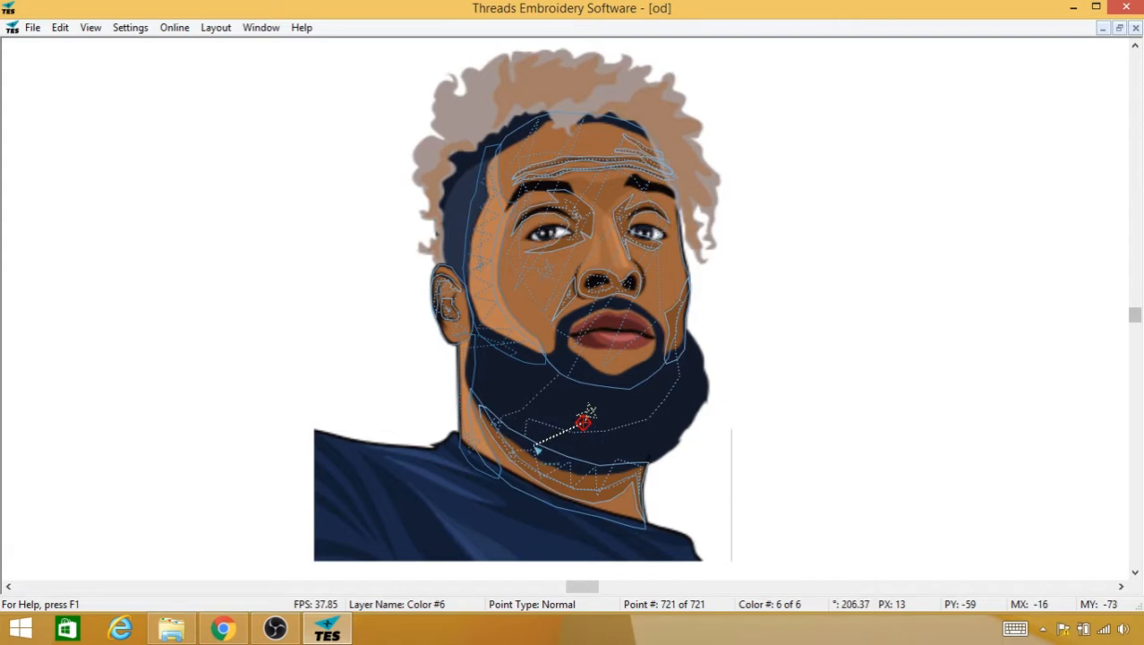
Step: Place zigzag Normal travel points between the chin and the beard's lower edge, from the beard's middle toward the picture's right jaw
left_click(529, 453)
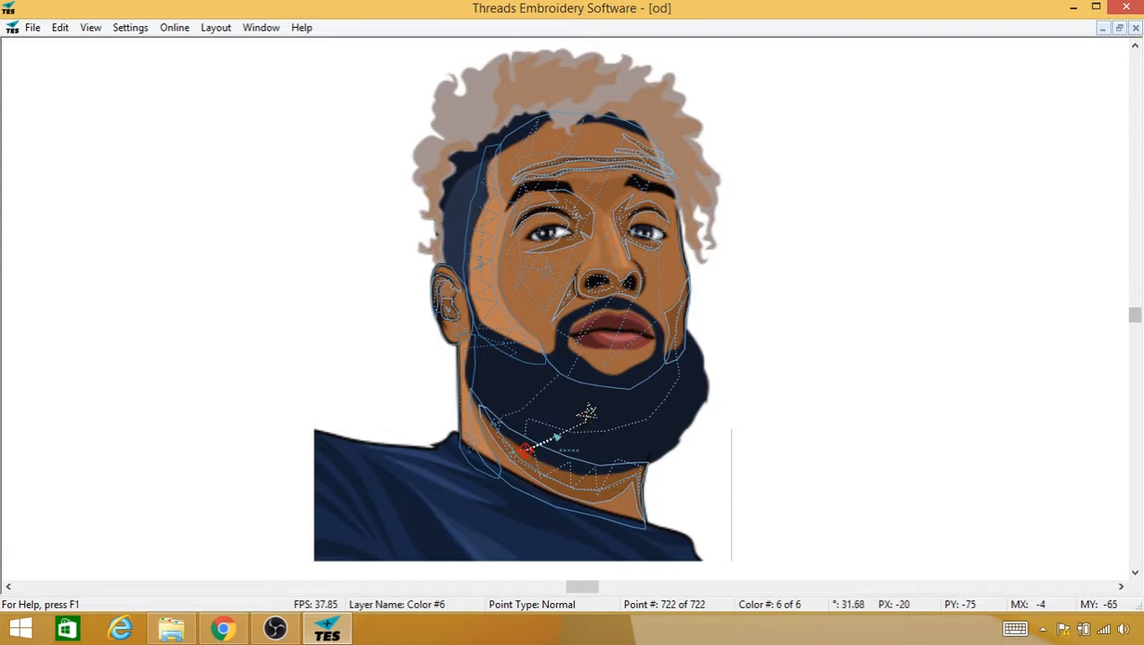
key("BackSpace")
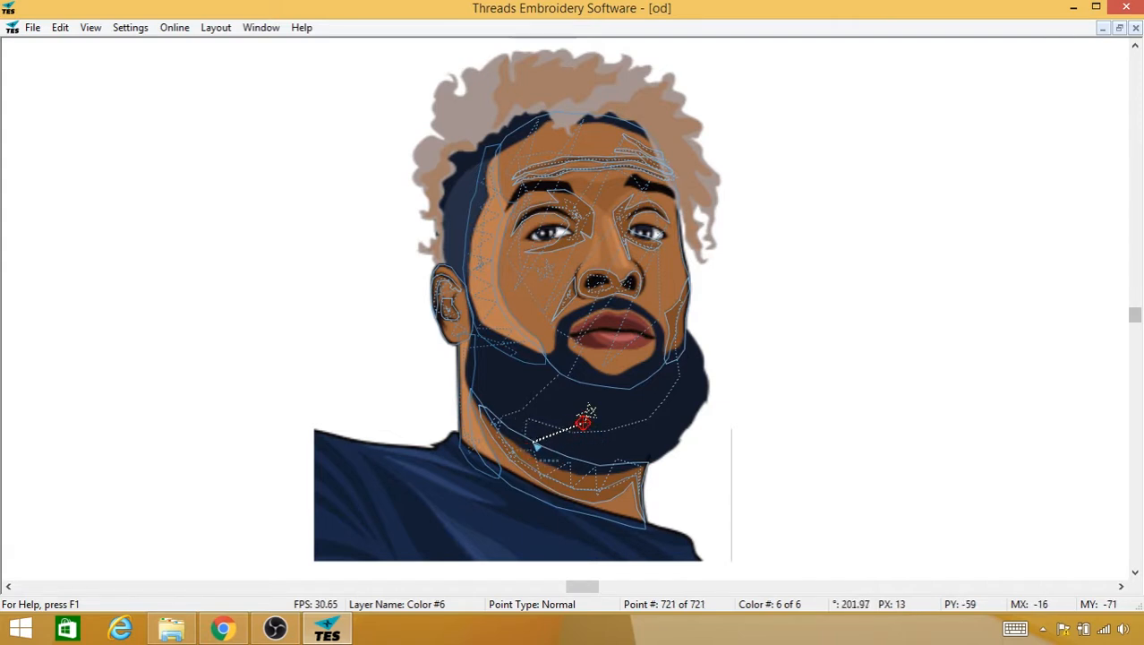
left_click(547, 366)
left_click(555, 460)
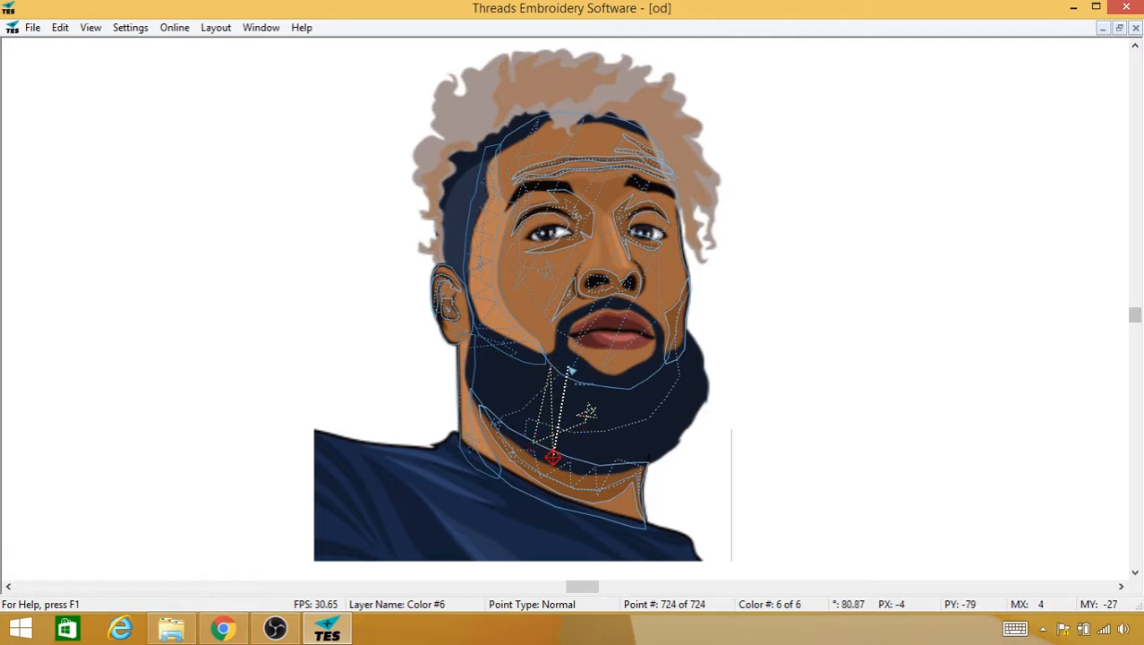
left_click(568, 367)
left_click(582, 463)
left_click(598, 383)
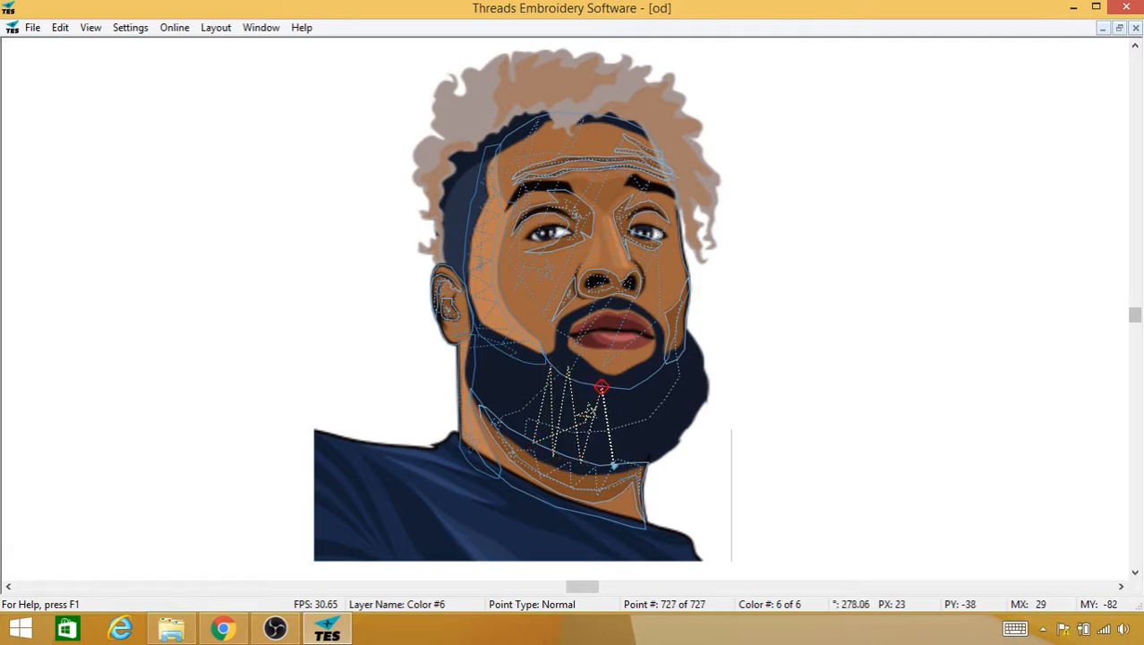
left_click(609, 462)
left_click(629, 380)
left_click(666, 437)
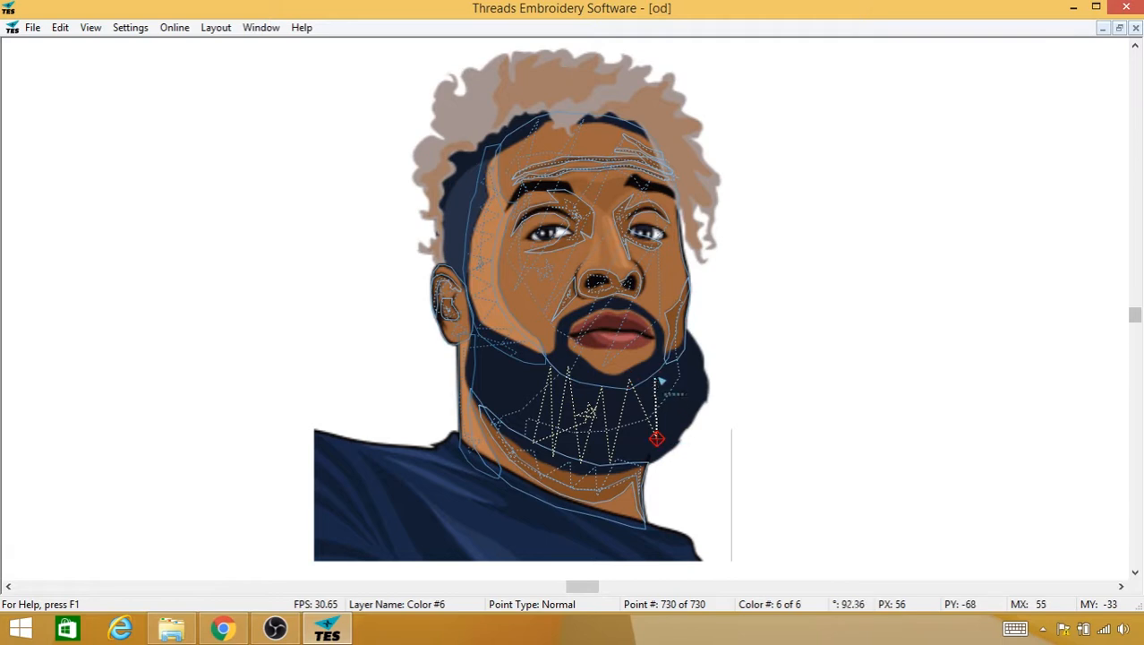
Step: Run travel points up the jaw on the picture's right, over the moustache and down beside the mouth into the left beard
left_click(652, 371)
left_click(693, 391)
left_click(690, 370)
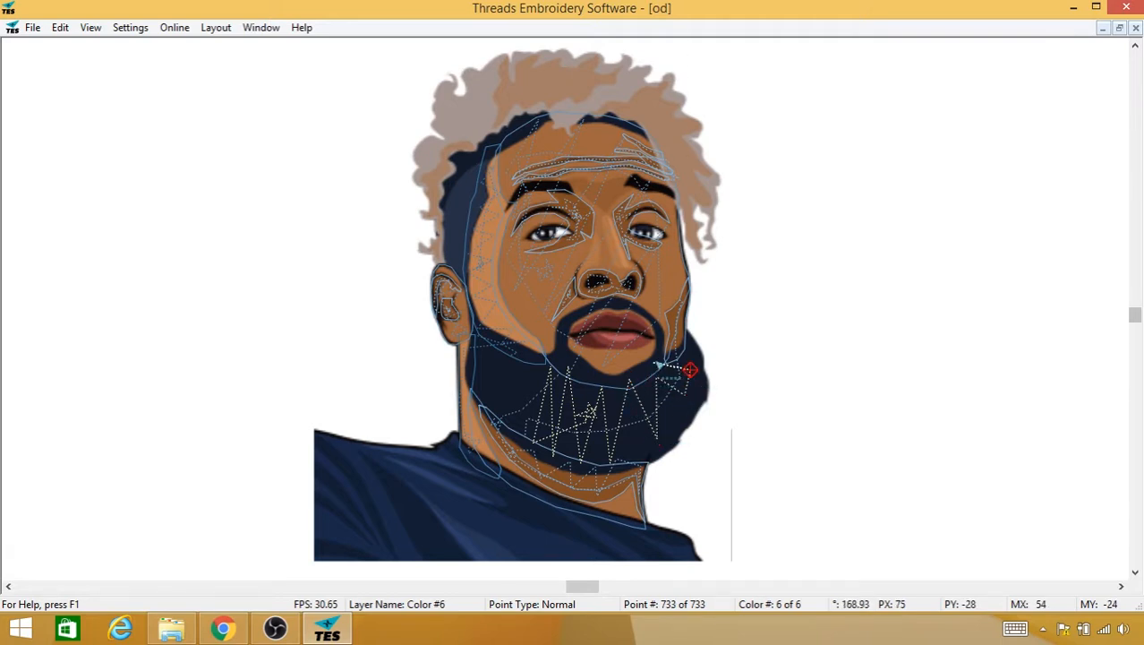
left_click(658, 355)
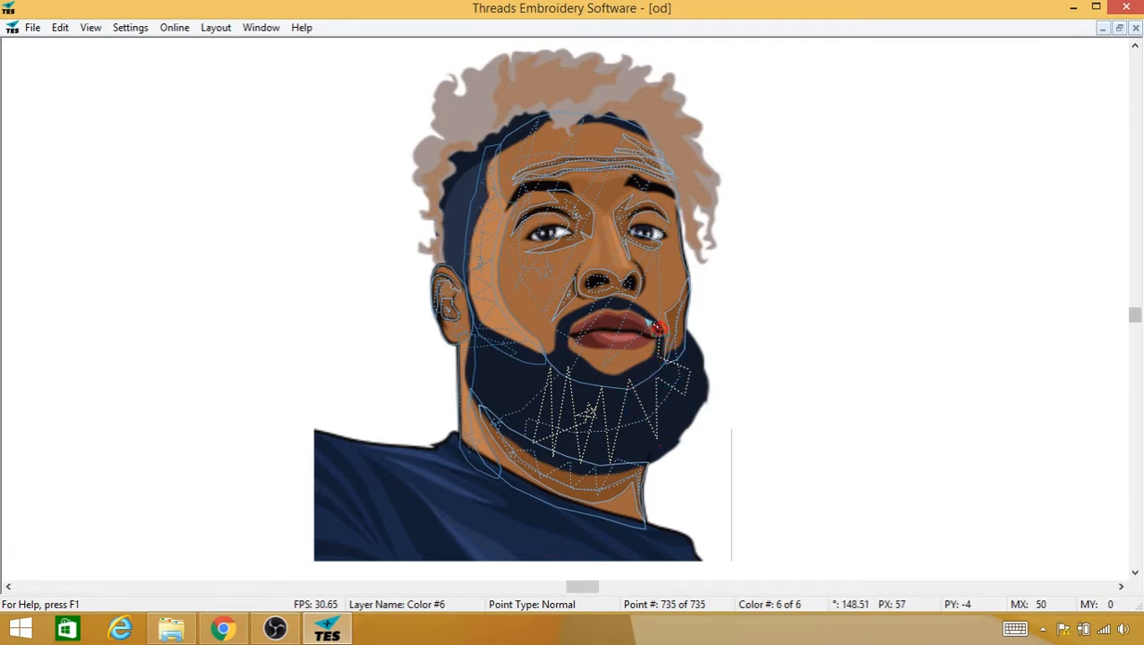
left_click(640, 311)
left_click(623, 309)
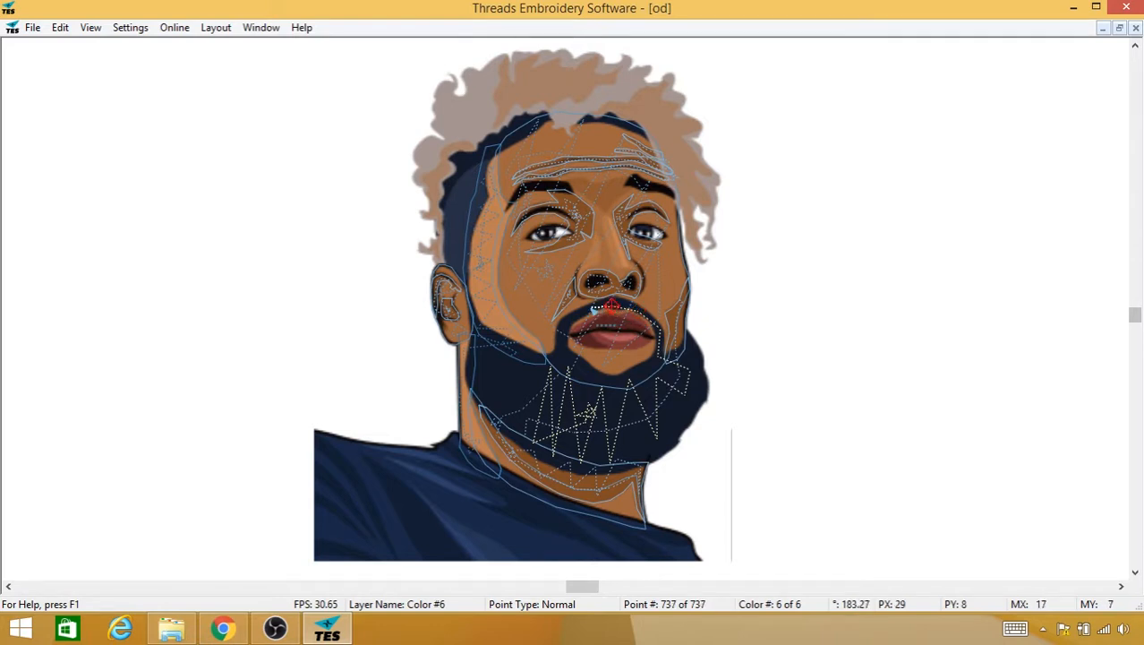
left_click(566, 321)
left_click(566, 353)
left_click(559, 370)
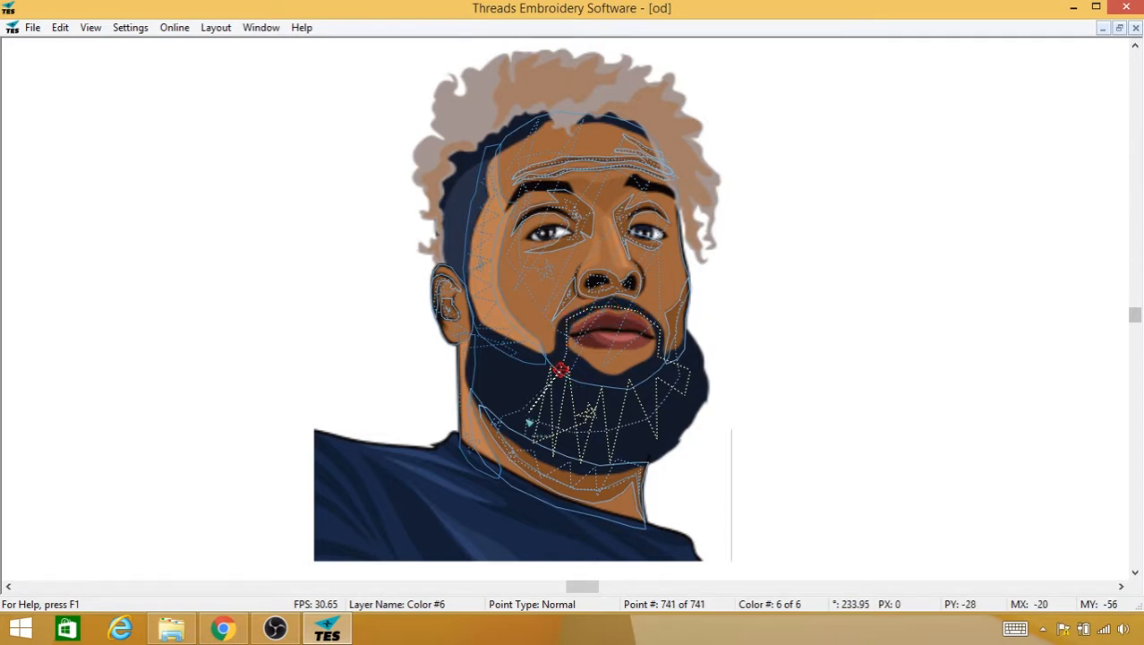
Step: Zigzag travel points across the left part of the beard and up the sideburn to just above the ear
left_click(525, 423)
left_click(502, 351)
left_click(475, 386)
left_click(479, 357)
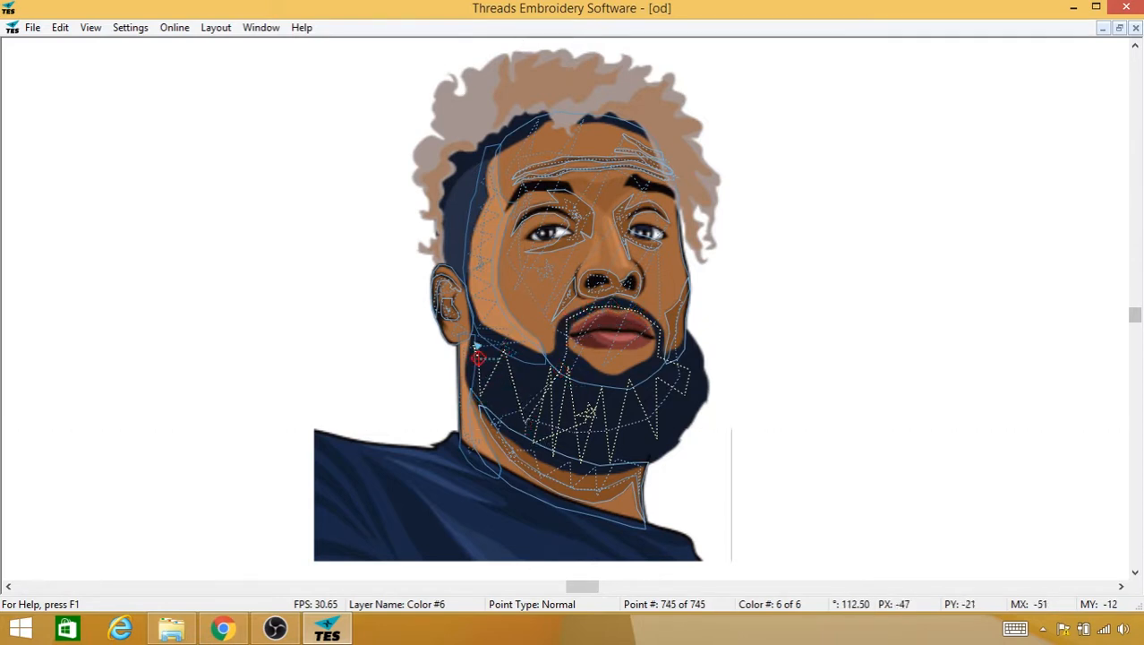
left_click(472, 310)
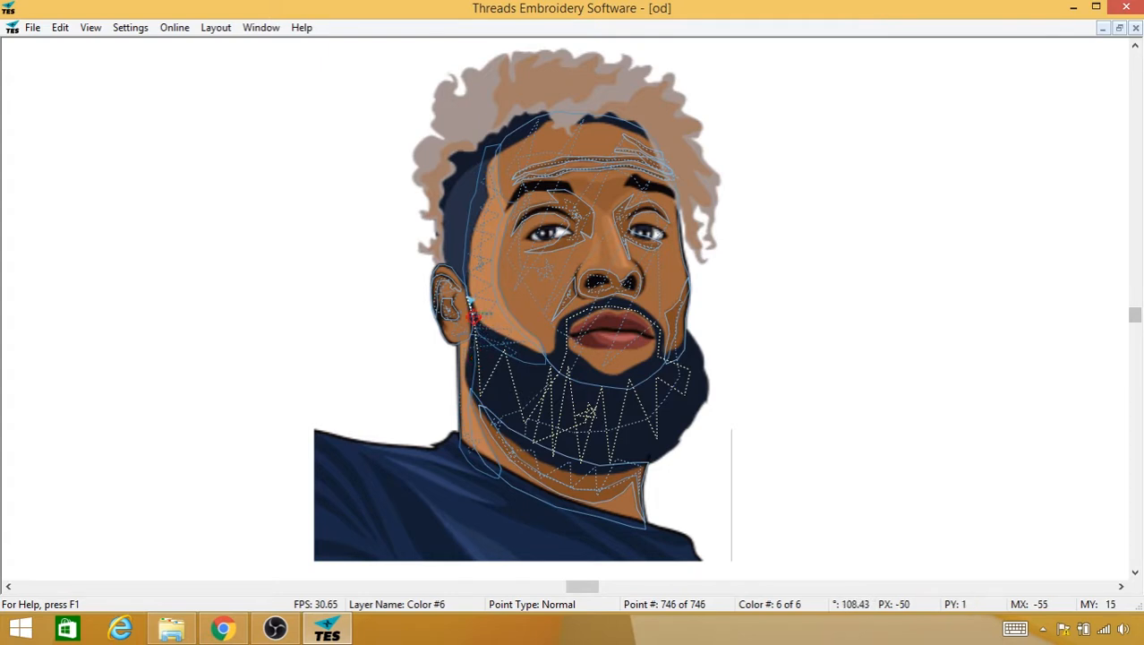
left_click(463, 266)
left_click(452, 253)
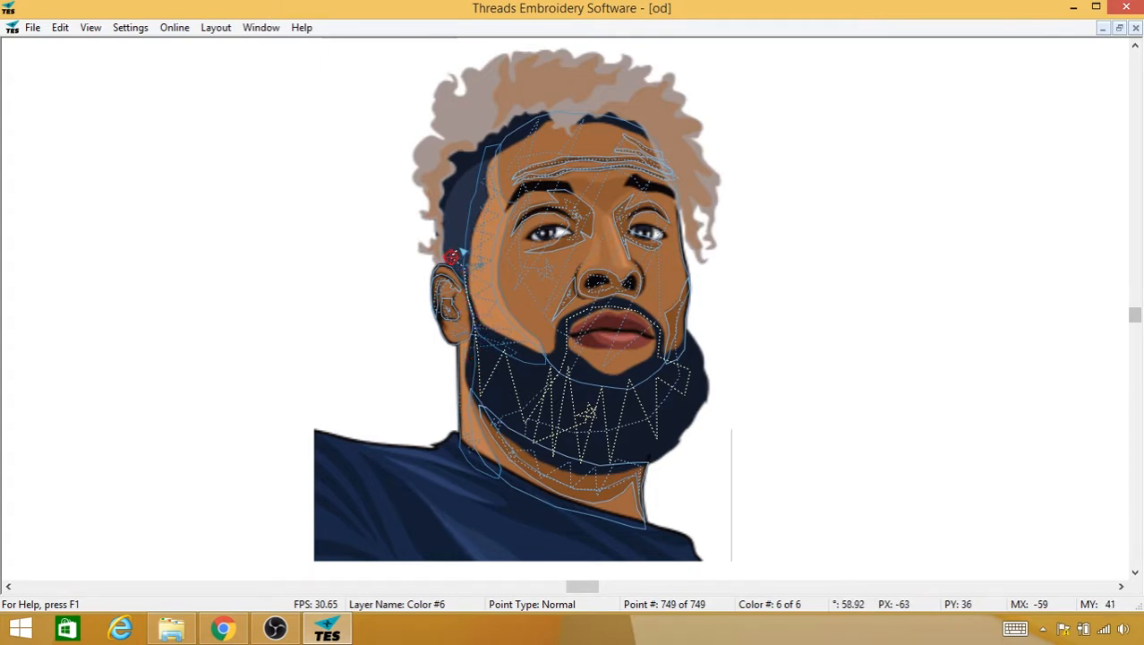
Step: Continue the zigzag travel points up through the dark hair above the ear to the temple
left_click(460, 242)
left_click(455, 225)
left_click(470, 212)
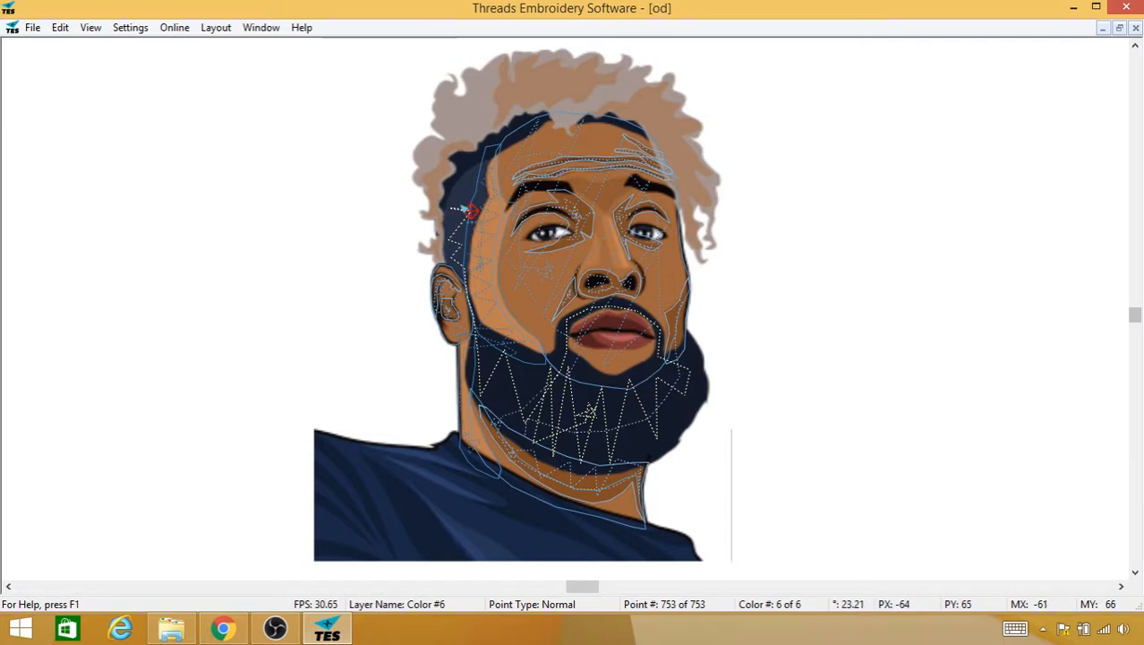
left_click(462, 207)
left_click(454, 201)
left_click(456, 190)
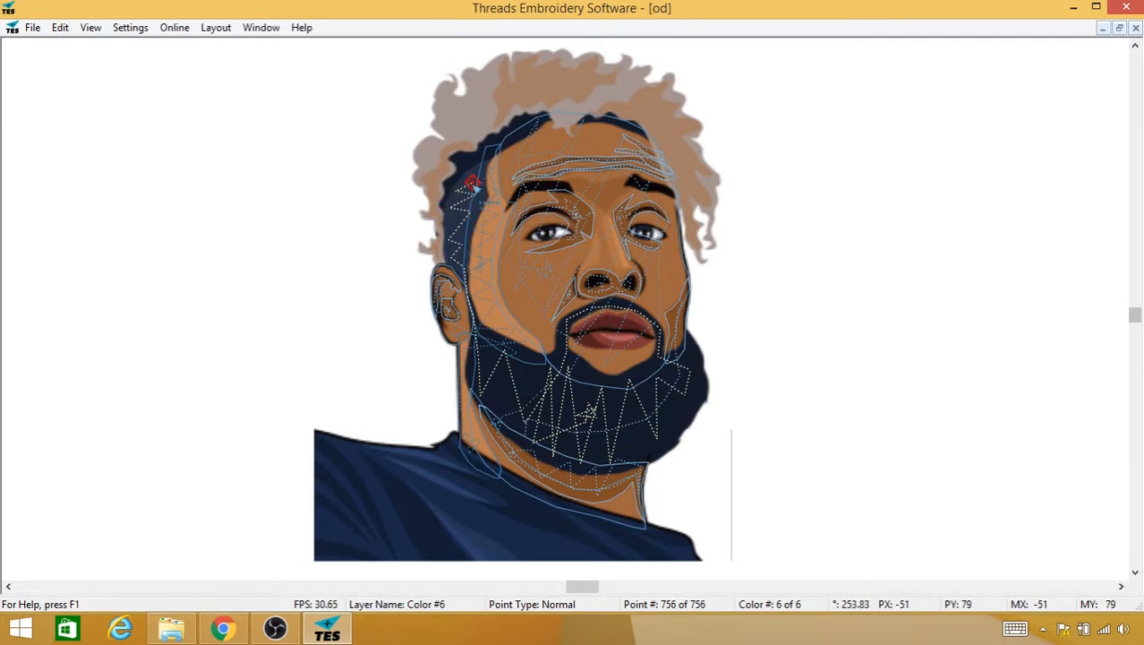
Step: Save the portrait design
scroll(477, 190, "up", 2)
scroll(476, 190, "up", 1)
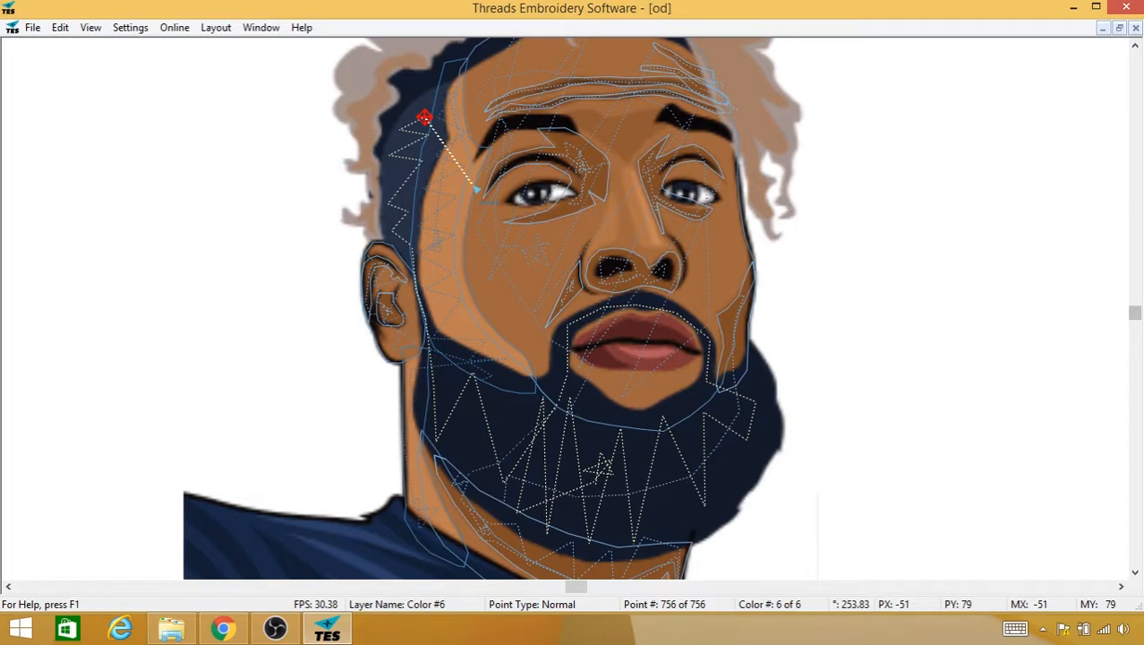
left_click(32, 27)
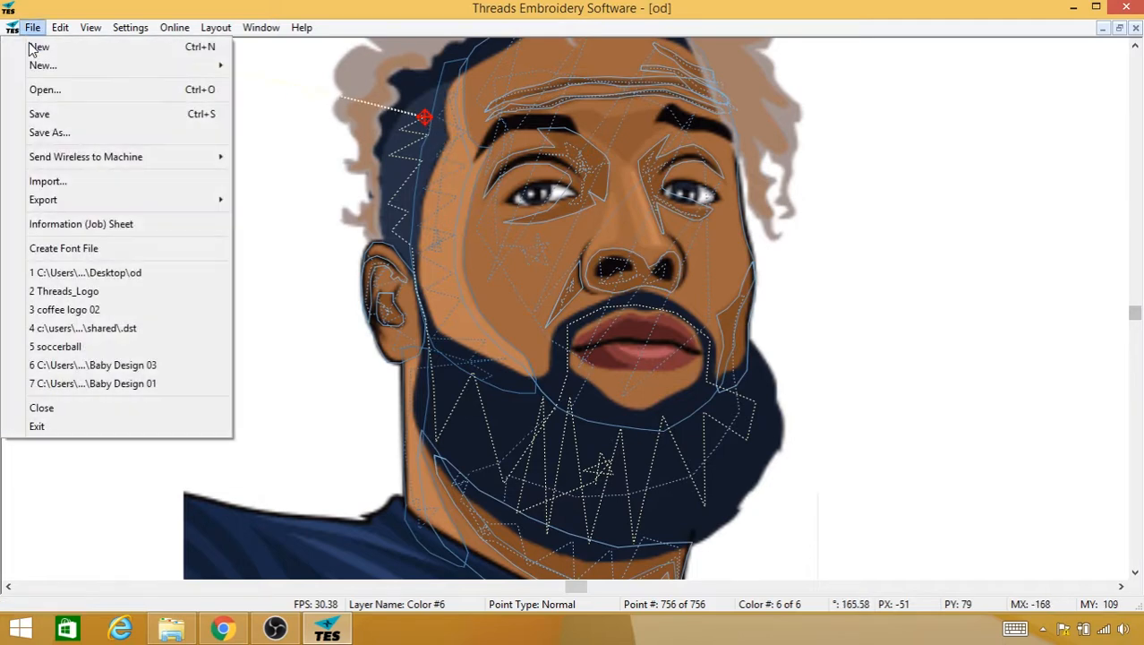
left_click(56, 114)
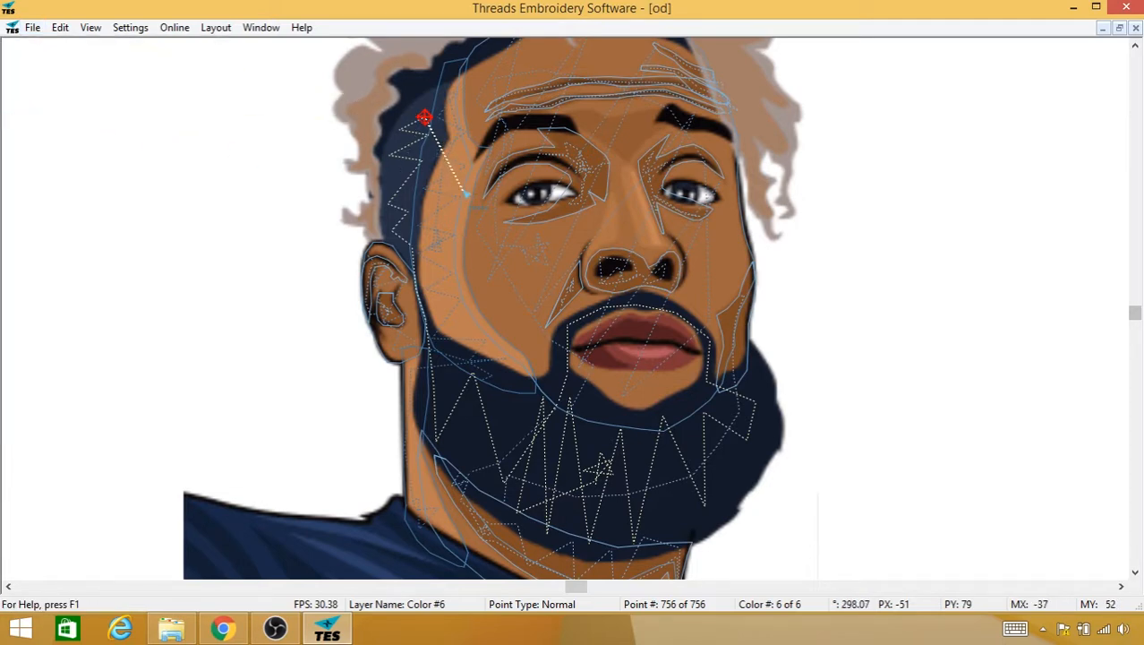
Step: Start a Fill shape at the temple hairline and trace its edge down along the side of the forehead to eye level
right_click(464, 193)
mouse_move(521, 273)
left_click(403, 269)
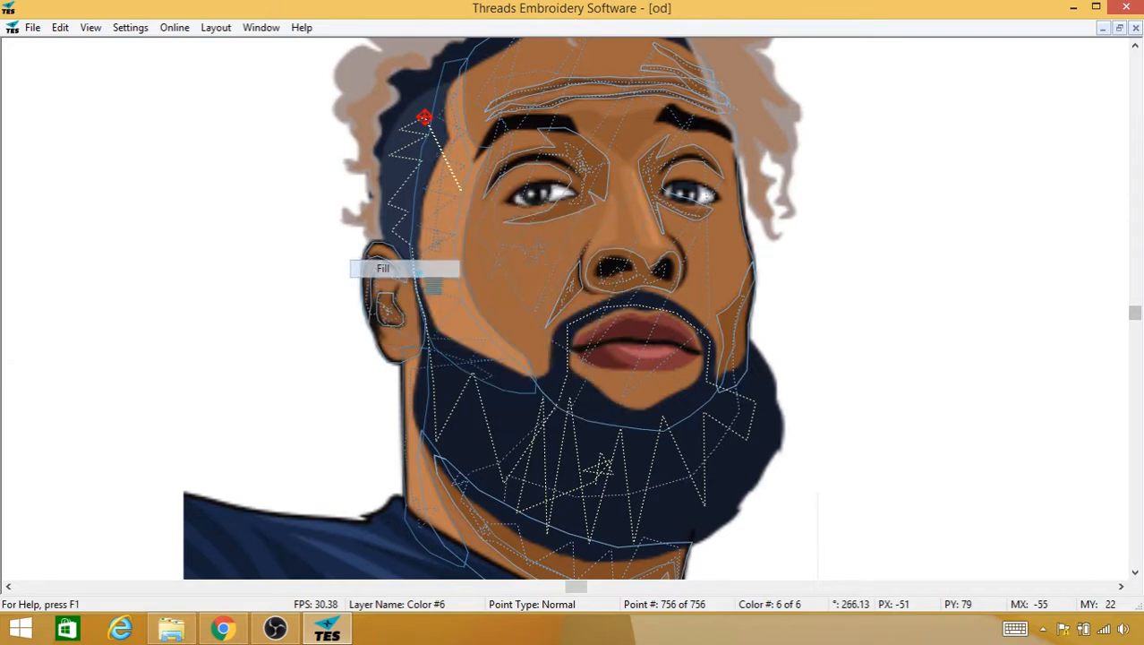
left_click(452, 82)
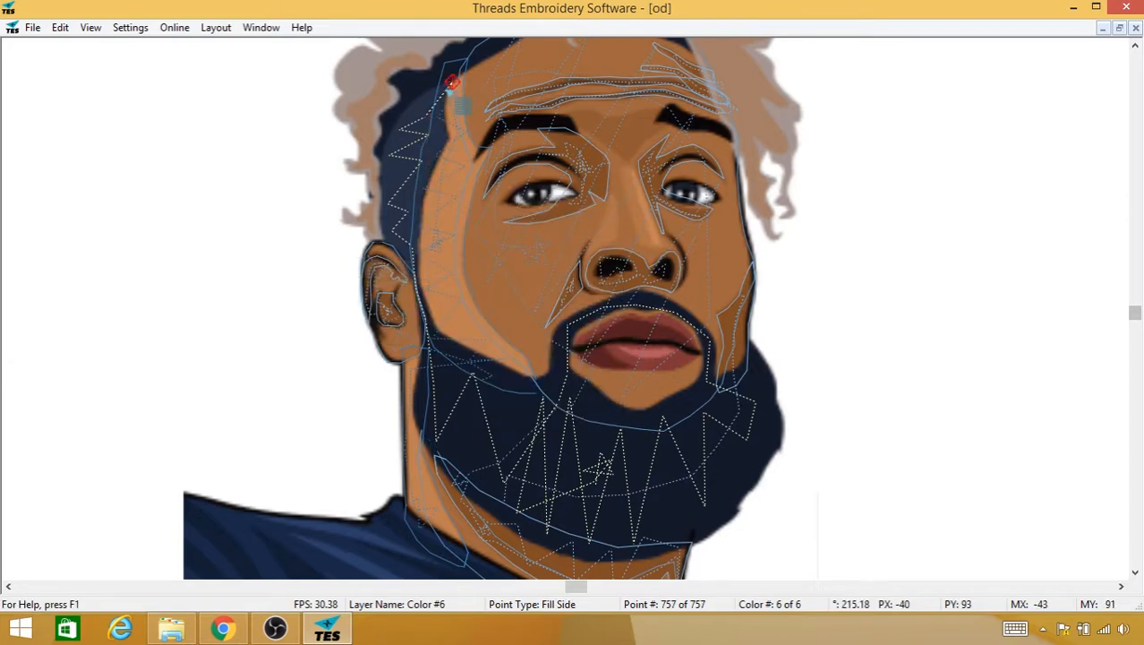
left_click(449, 98)
left_click(444, 113)
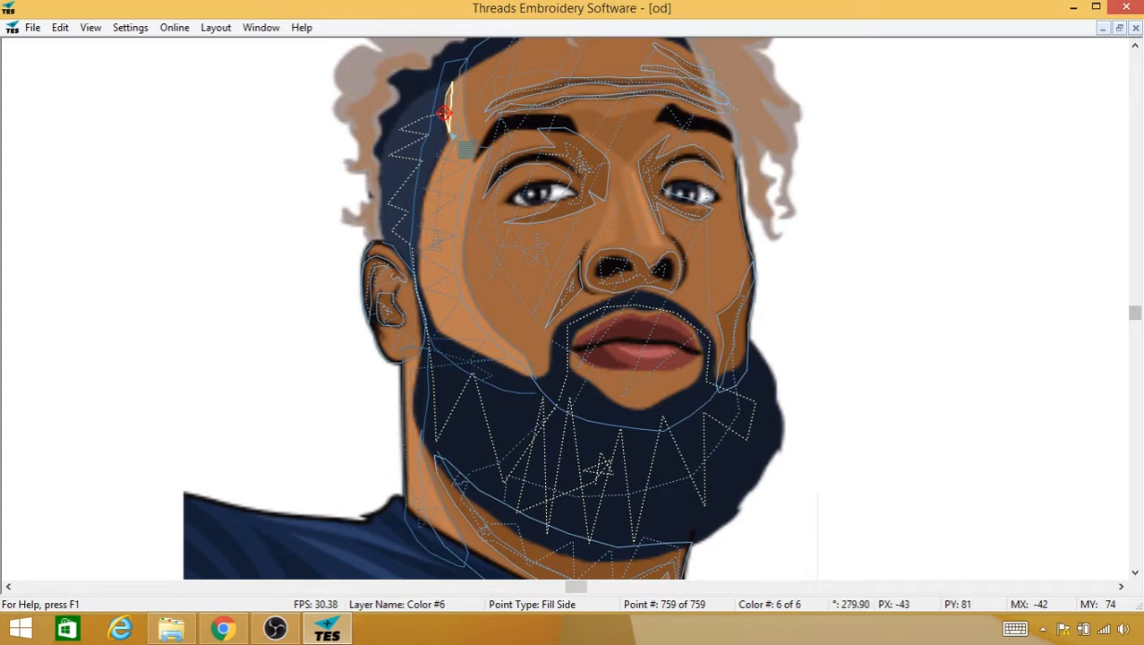
left_click(440, 127)
left_click(436, 143)
left_click(433, 165)
left_click(424, 191)
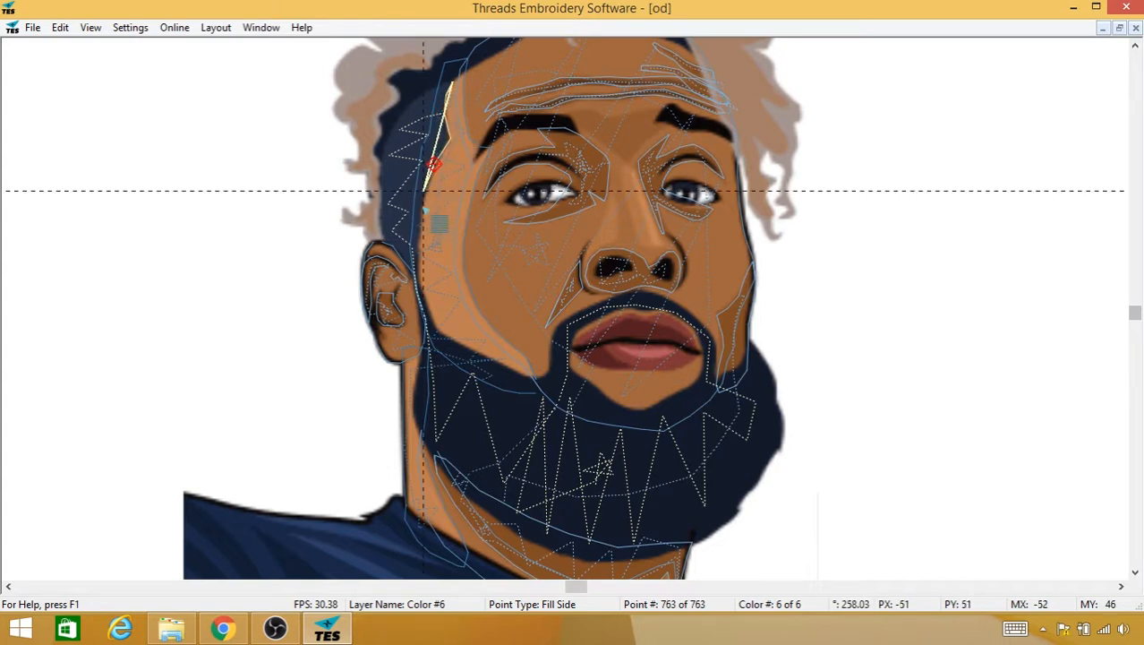
Step: Trace the fill outline down the face edge of the sideburn to where the beard begins
left_click(419, 224)
left_click(421, 254)
left_click(422, 281)
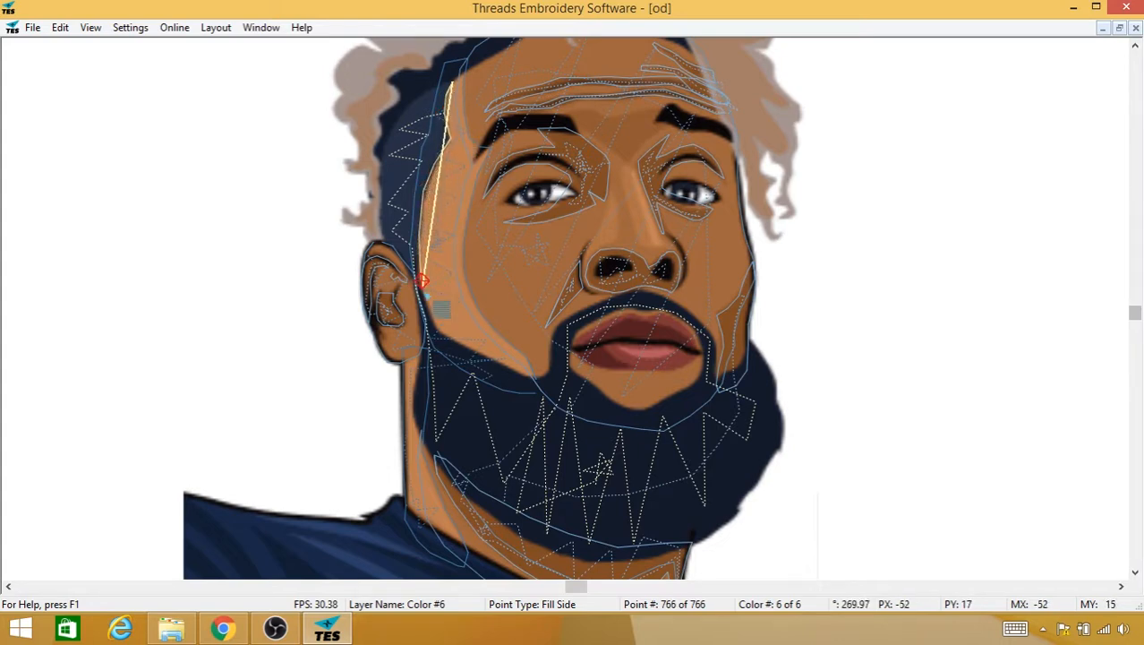
left_click(427, 308)
left_click(431, 320)
left_click(434, 327)
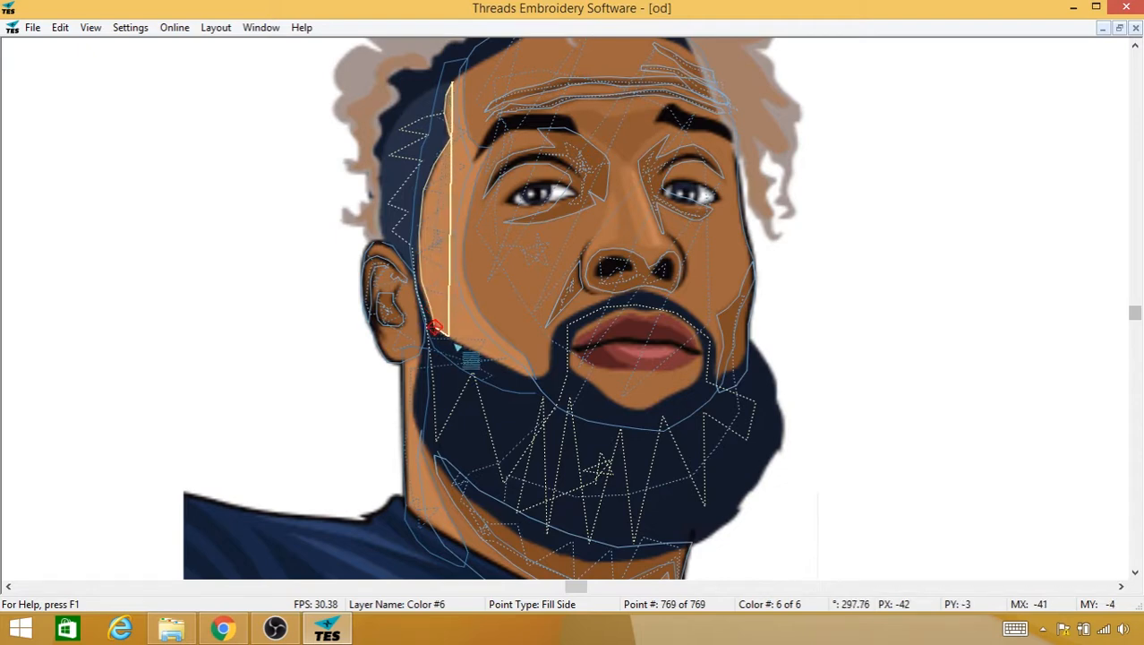
Step: Trace the fill outline along the beard's upper edge below the left cheek and up to the moustache's left end
left_click(490, 364)
left_click(520, 378)
left_click(534, 379)
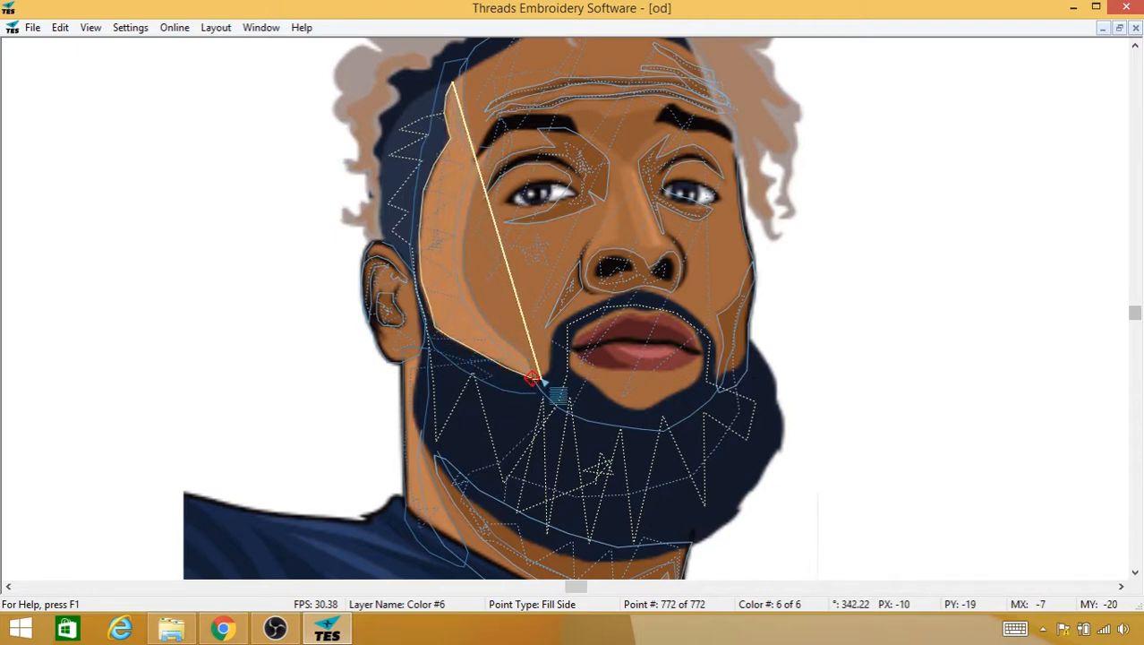
left_click(546, 377)
left_click(547, 358)
left_click(548, 343)
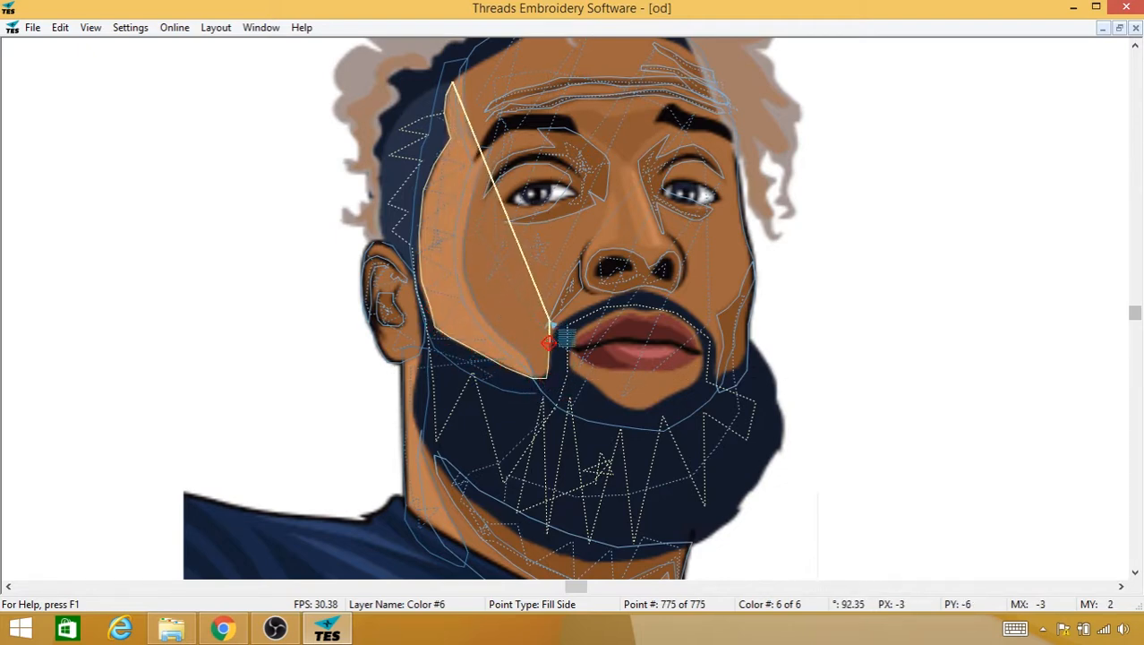
left_click(555, 324)
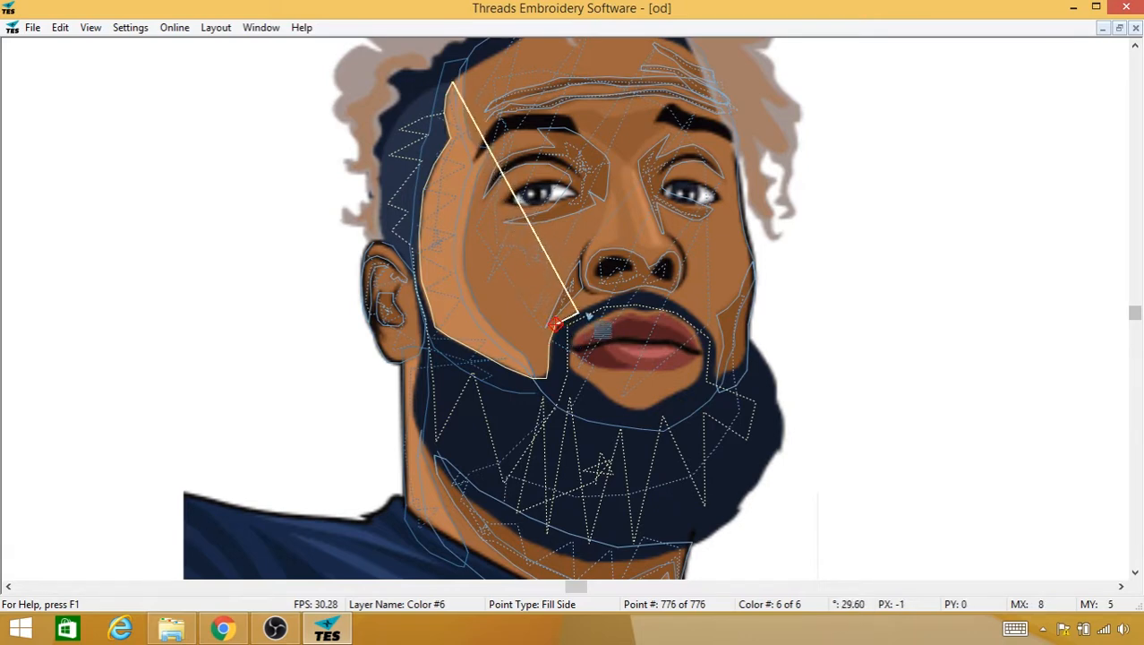
Step: Trace the fill outline along the moustache's upper edge and down past the right corner of the mouth
left_click(578, 309)
left_click(596, 301)
left_click(632, 293)
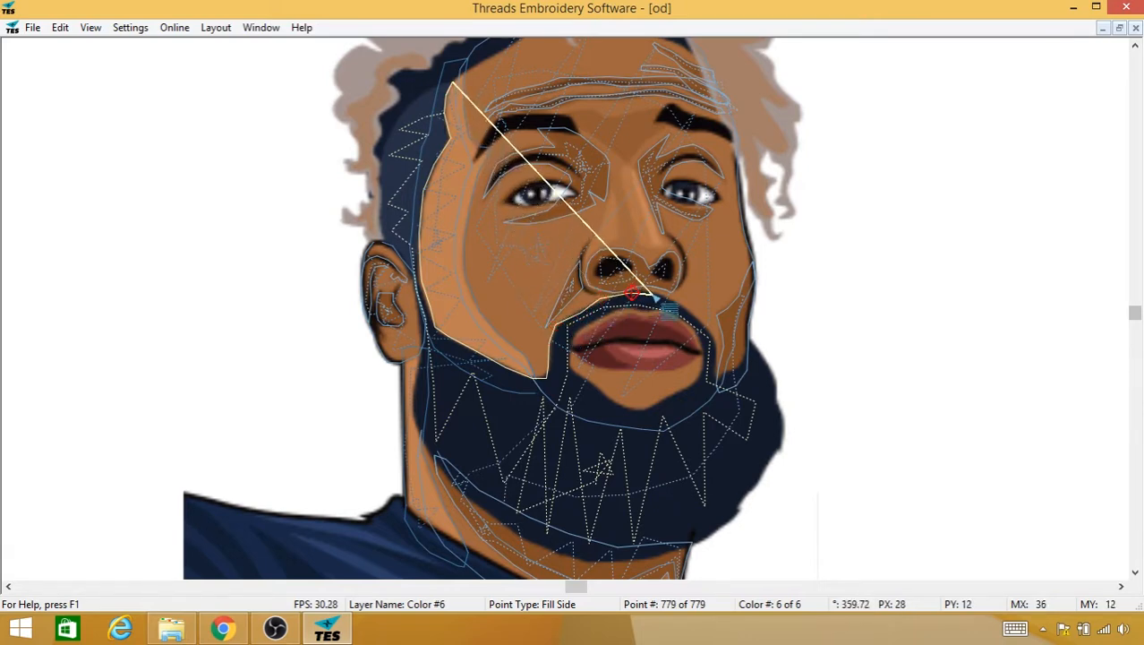
left_click(659, 298)
left_click(682, 305)
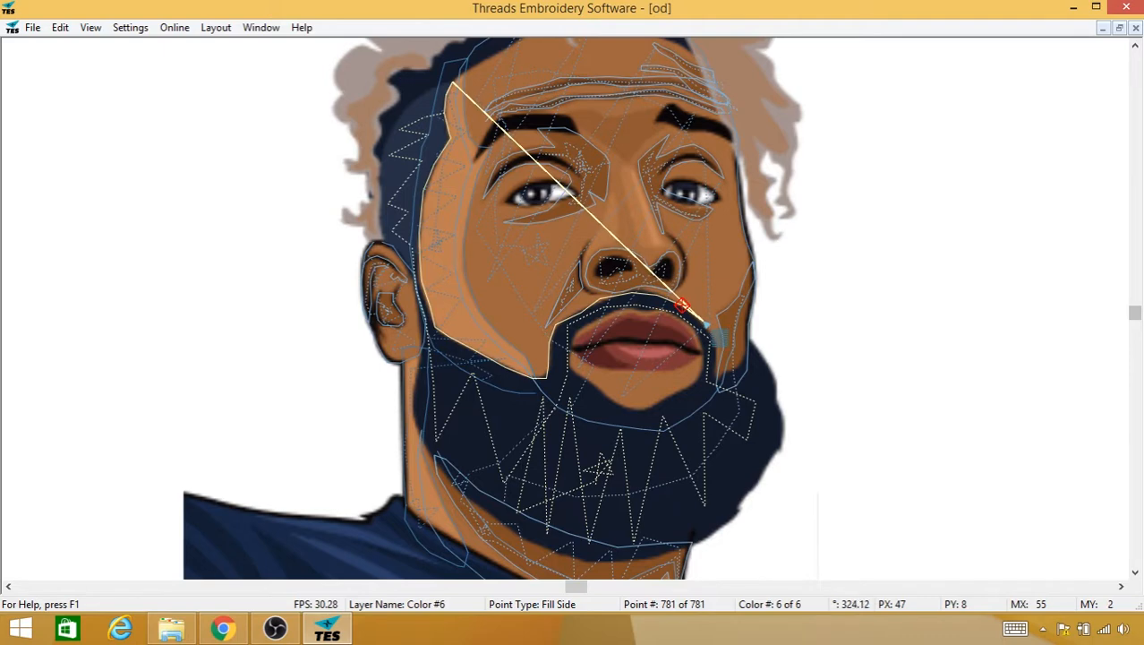
left_click(706, 327)
left_click(716, 348)
left_click(712, 362)
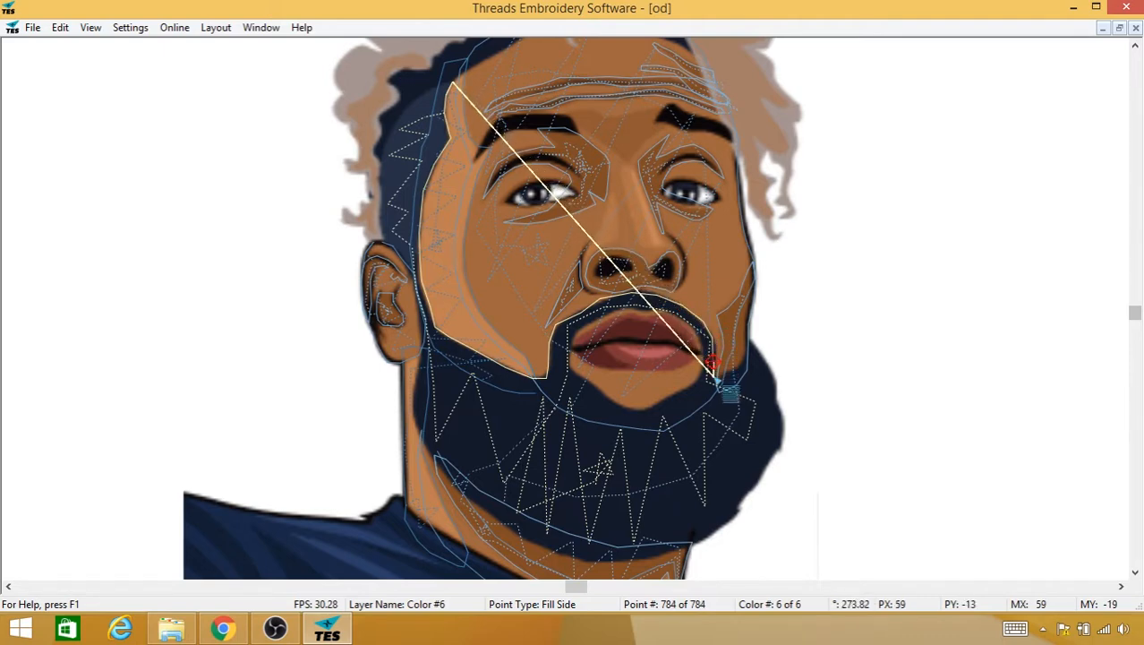
Step: Trace the fill outline under the right cheek to the beard's tip and down its outer right edge
left_click(723, 383)
left_click(733, 375)
left_click(737, 360)
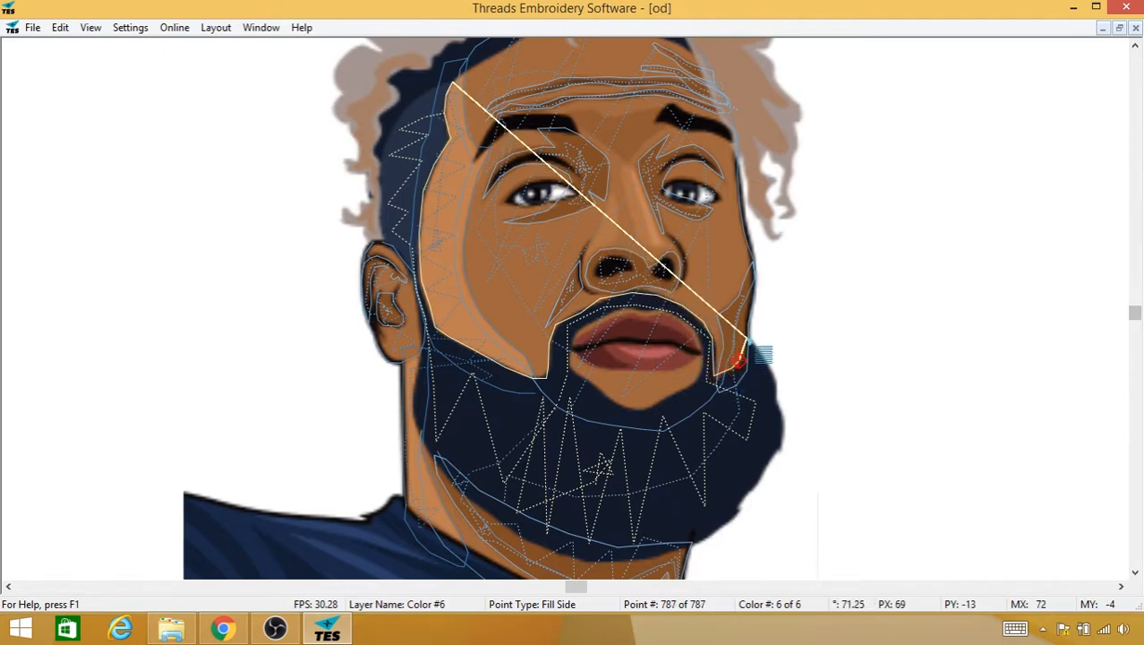
left_click(755, 344)
left_click(764, 360)
left_click(776, 377)
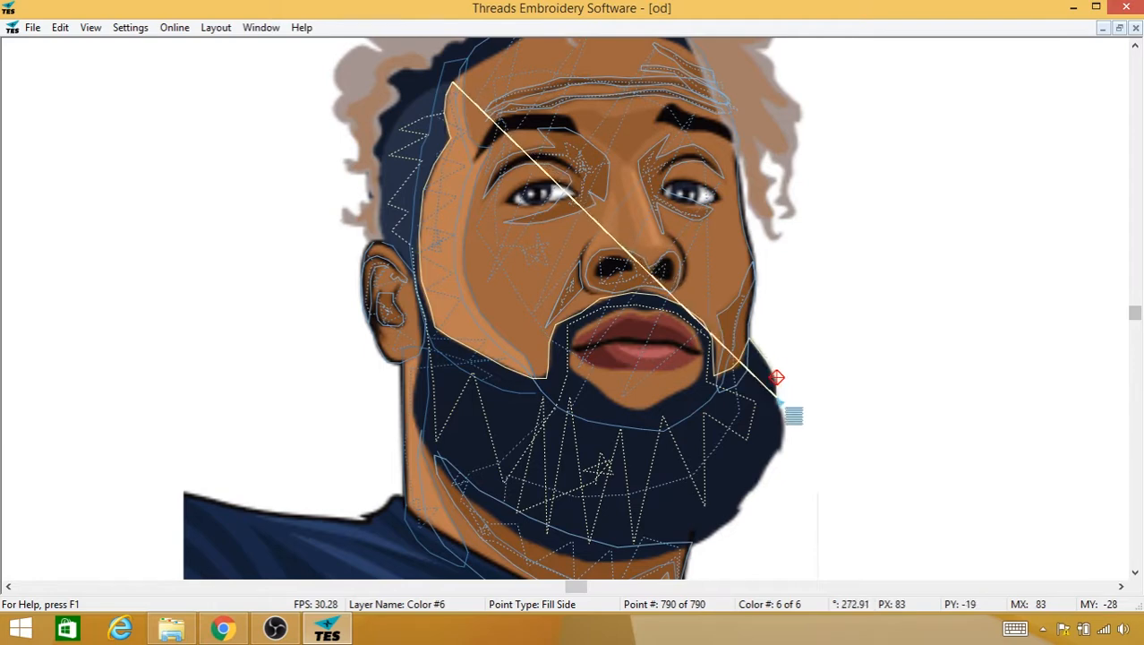
left_click(779, 401)
left_click(782, 416)
left_click(782, 440)
left_click(775, 462)
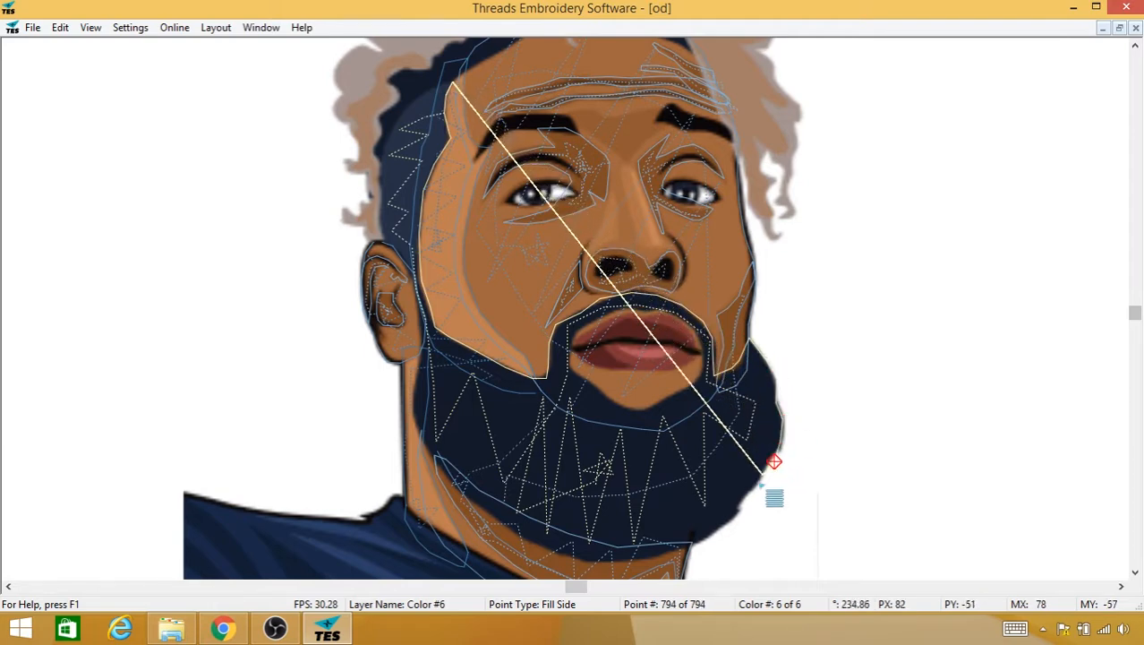
Step: Trace the fill outline down the beard's lower right edge and around to the underside of the chin
left_click(758, 481)
left_click(747, 498)
left_click(737, 511)
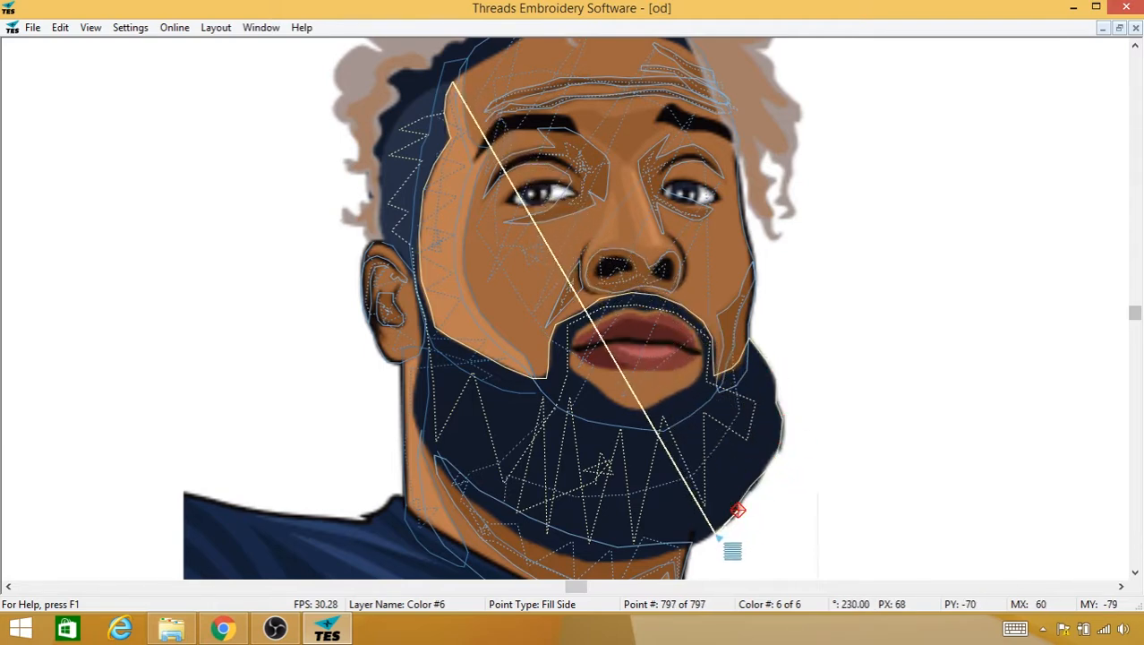
left_click(713, 535)
left_click(689, 549)
left_click(642, 562)
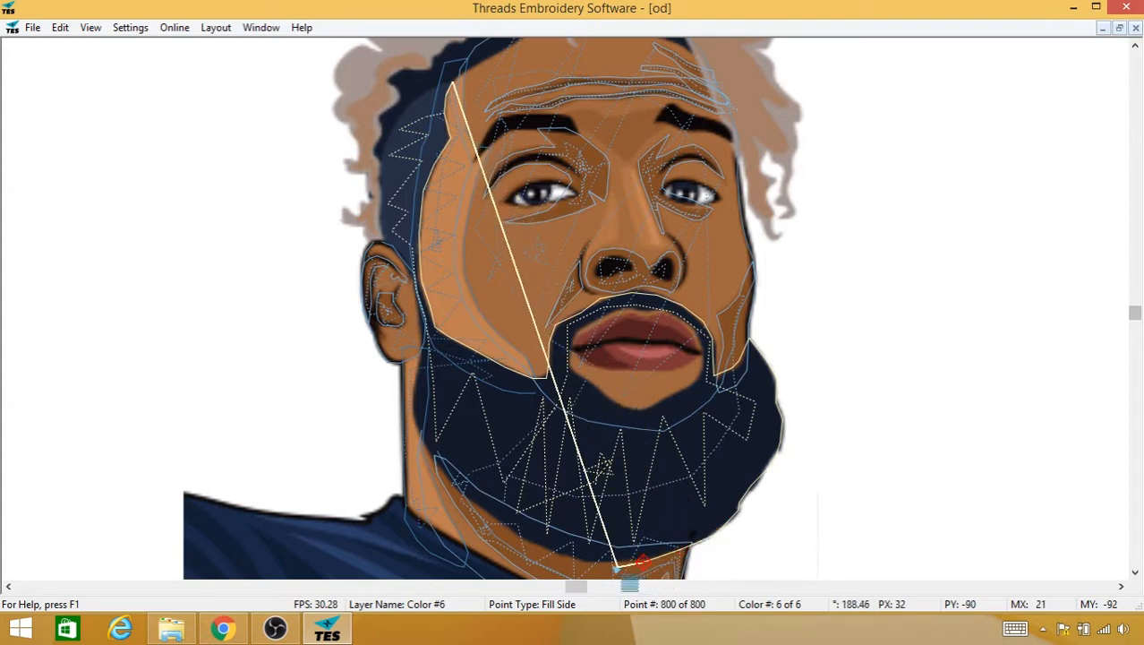
Step: Trace the fill outline along the beard's bottom edge above the neck and up toward the left jaw
left_click(602, 559)
left_click(564, 556)
left_click(518, 540)
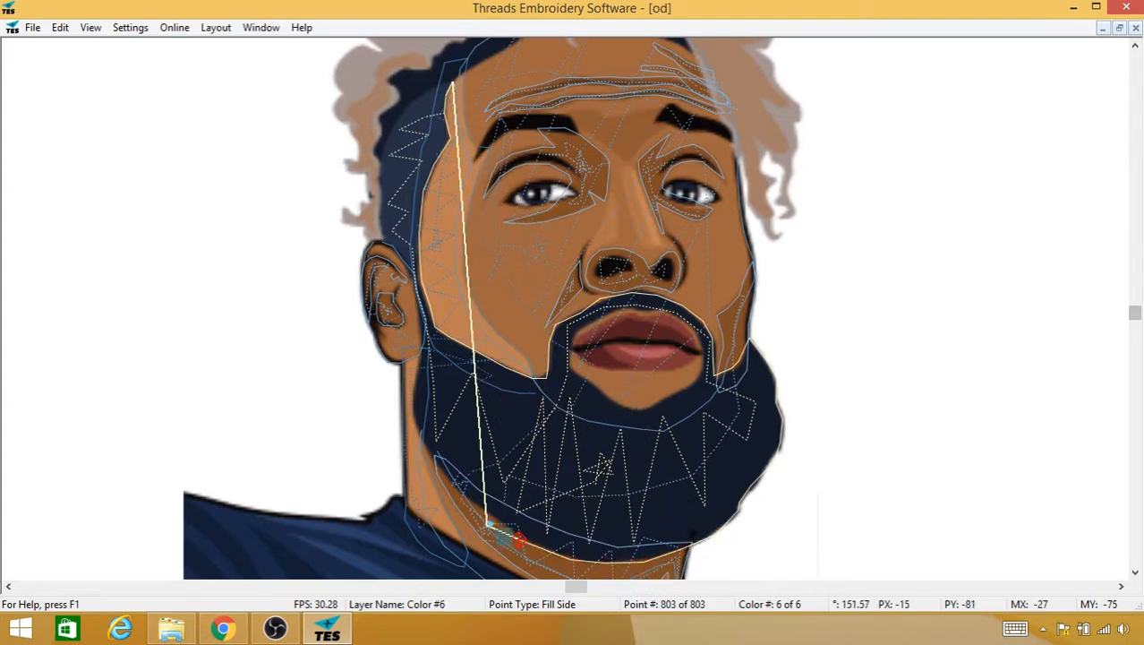
left_click(479, 514)
left_click(452, 484)
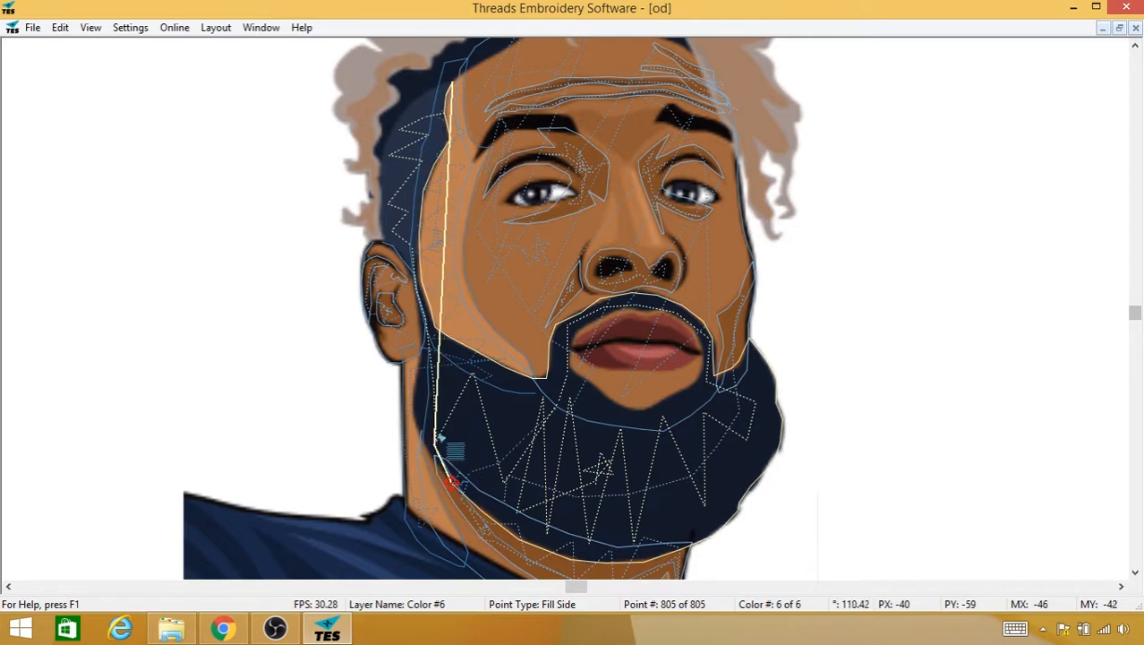
key("BackSpace")
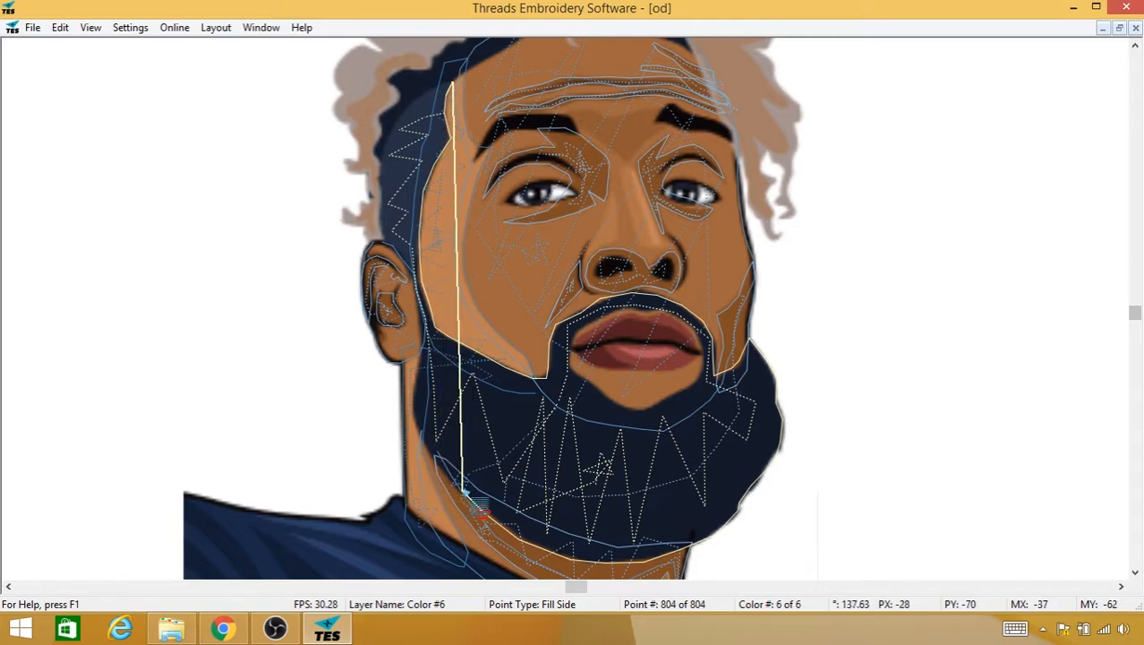
left_click(453, 484)
left_click(435, 462)
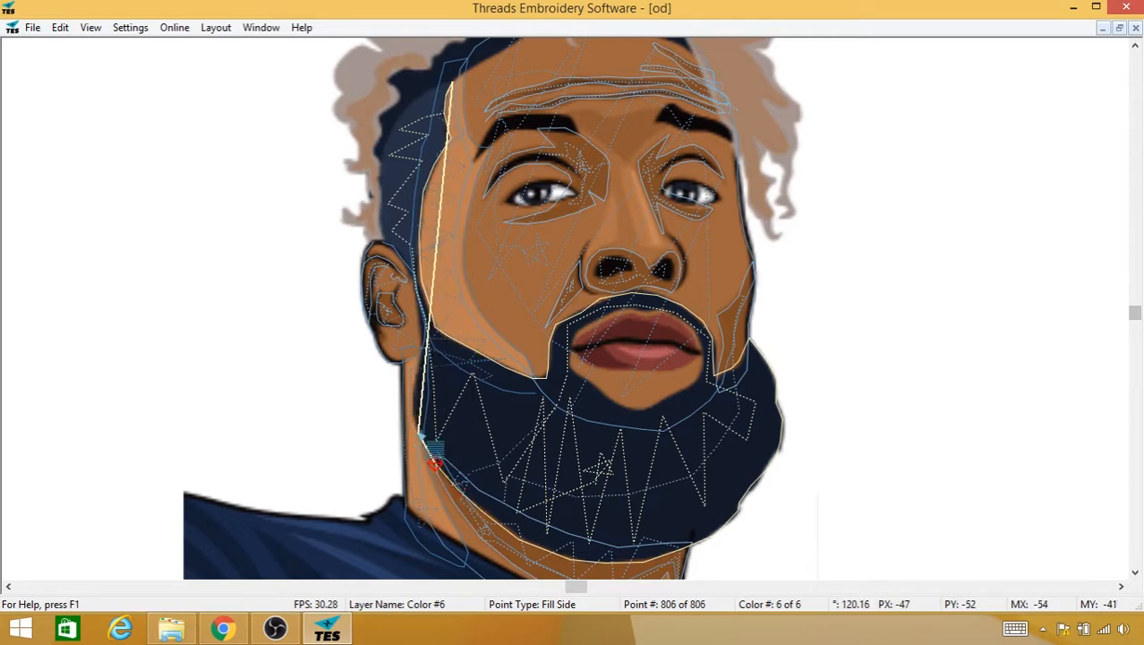
Step: Trace the fill outline up the beard's left edge beside the neck to the front of the ear
left_click(421, 437)
left_click(416, 404)
left_click(416, 376)
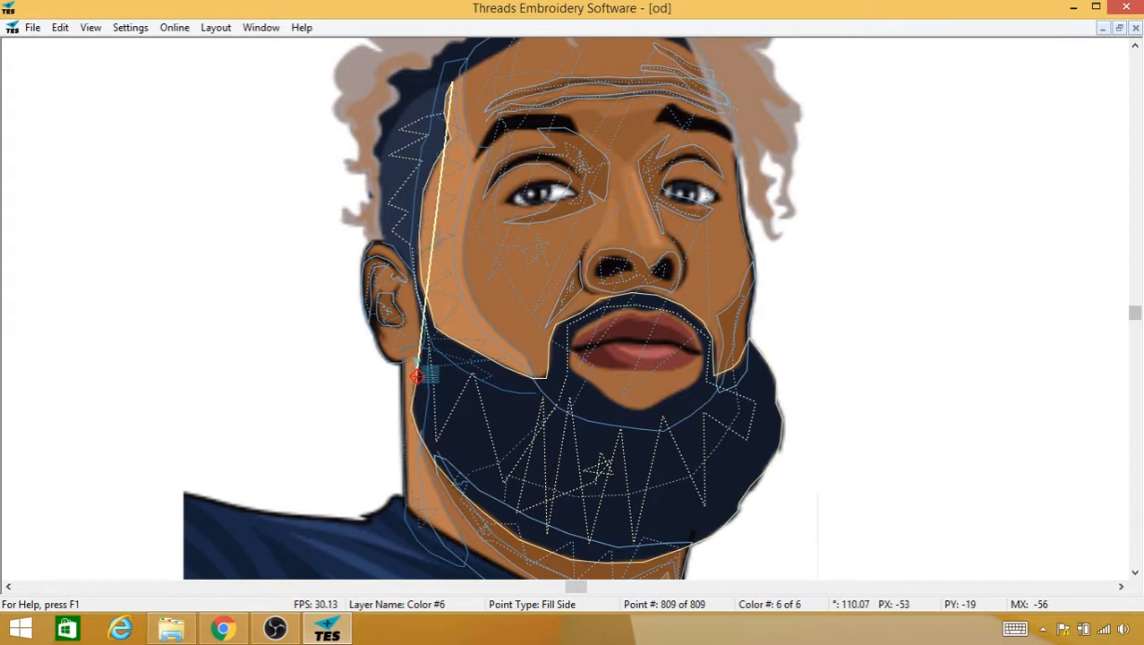
left_click(421, 333)
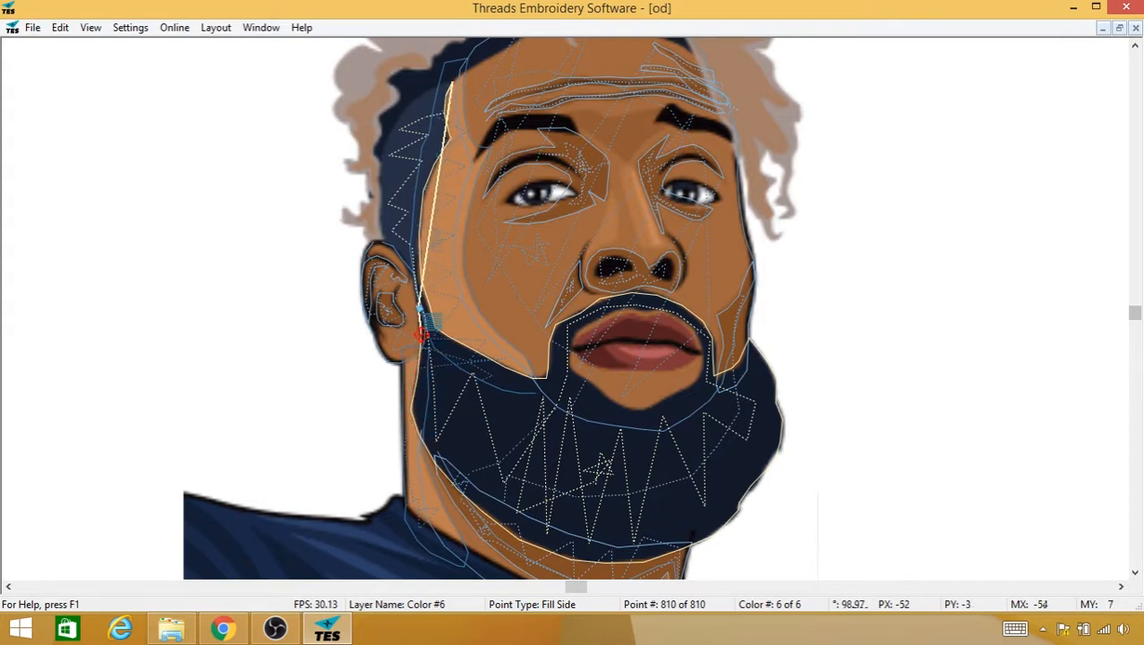
left_click(417, 307)
left_click(409, 281)
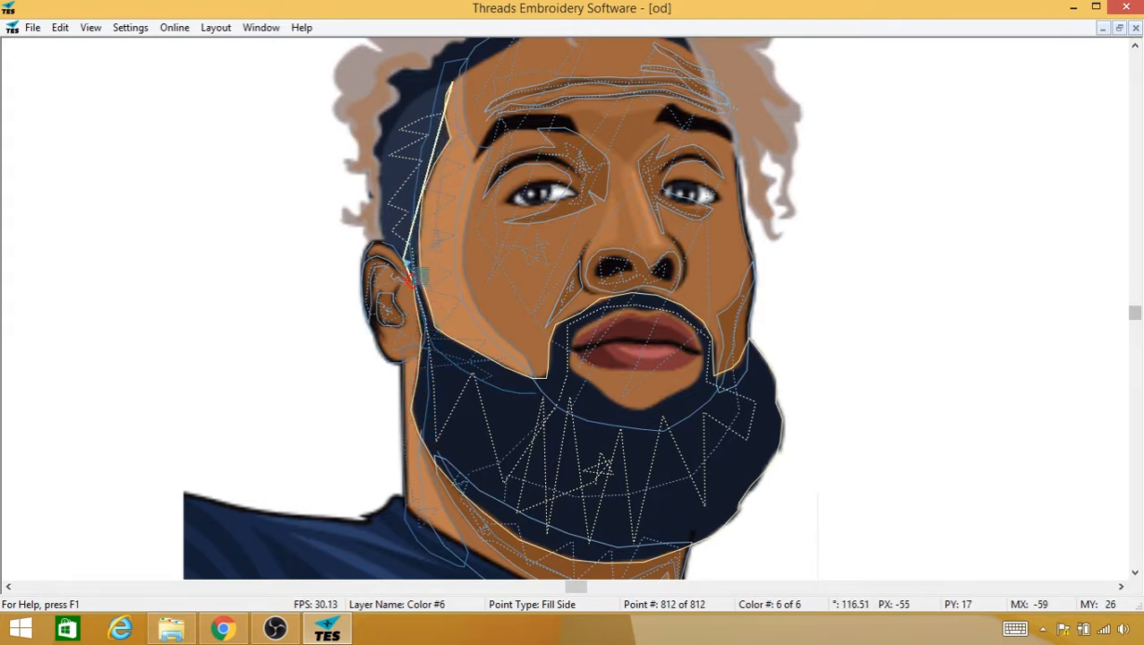
Step: Trace the fill outline over the top of the ear and up the sideburn's outer edge, closing the shape at the temple
left_click(403, 268)
left_click(391, 255)
left_click(384, 243)
left_click(376, 234)
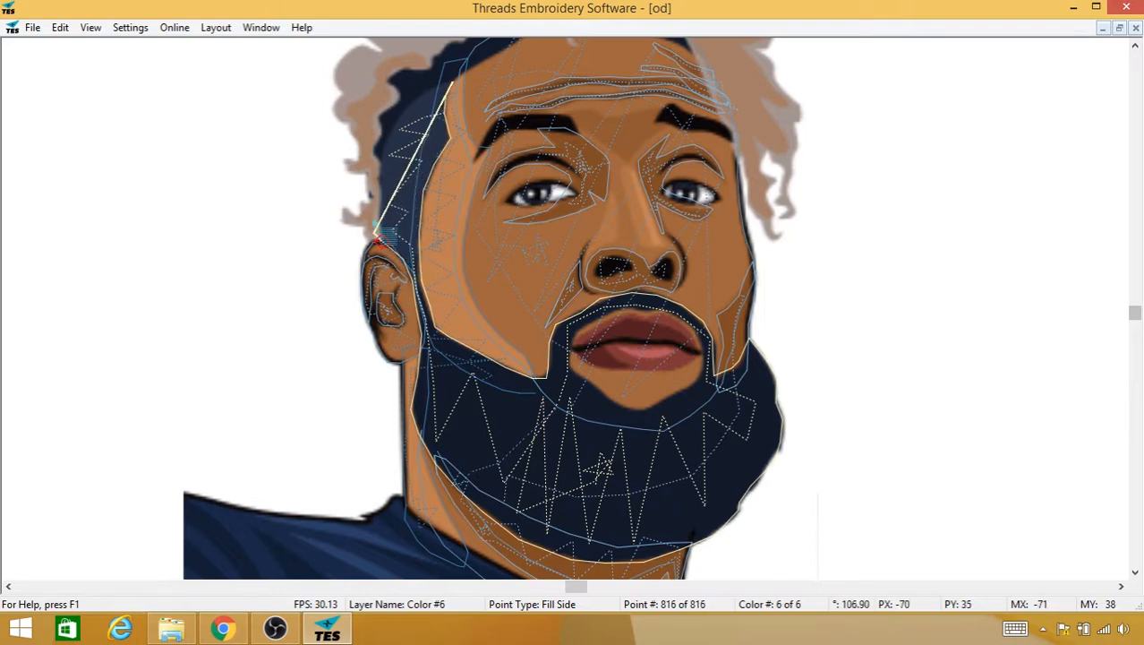
left_click(373, 195)
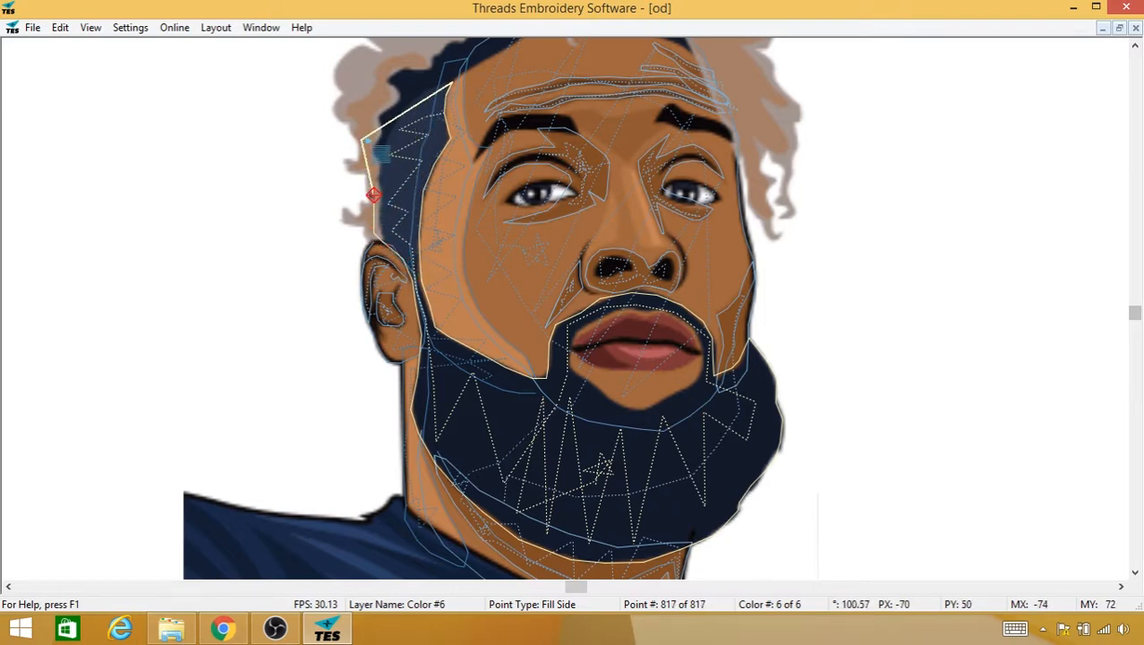
left_click(376, 125)
left_click(389, 95)
left_click(397, 83)
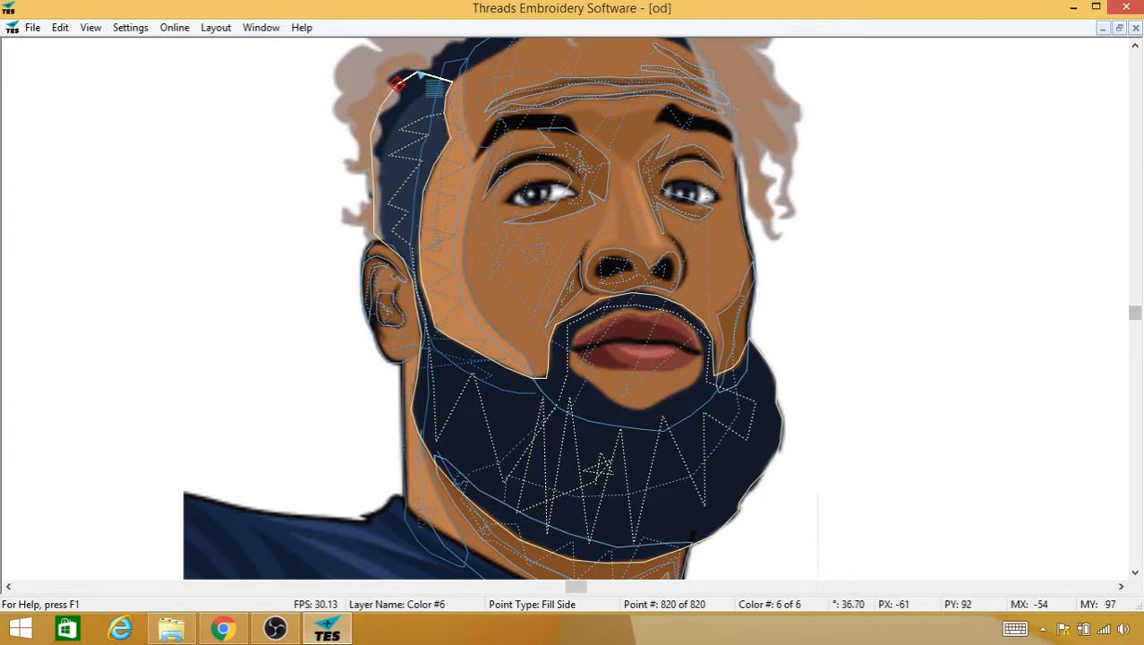
left_click(419, 72)
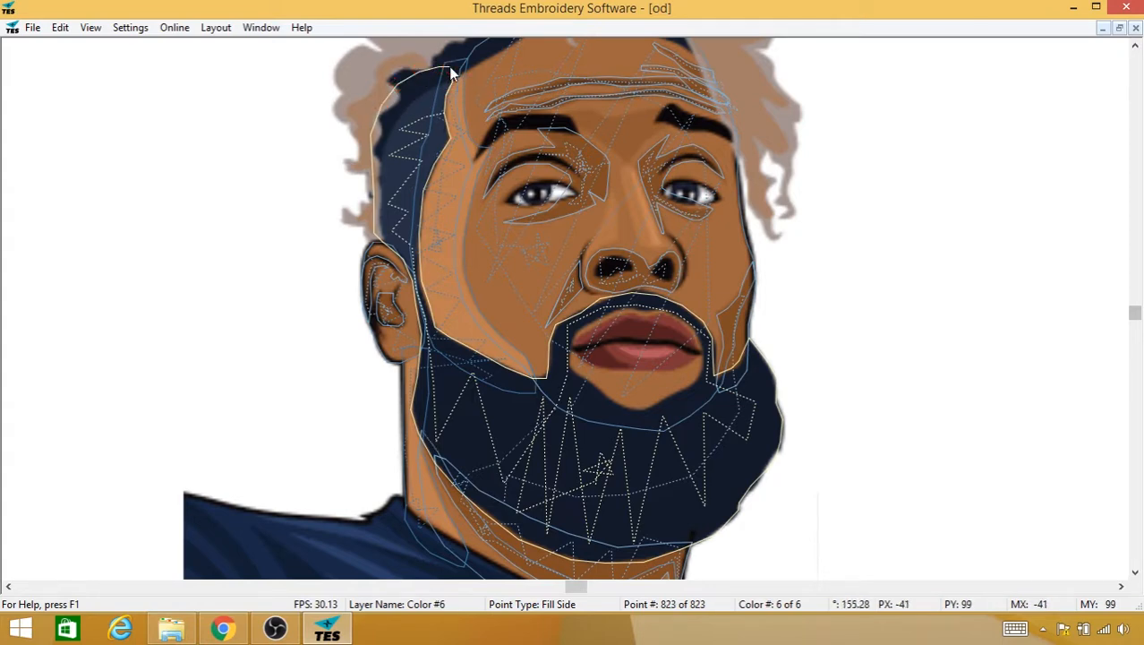
key("Escape")
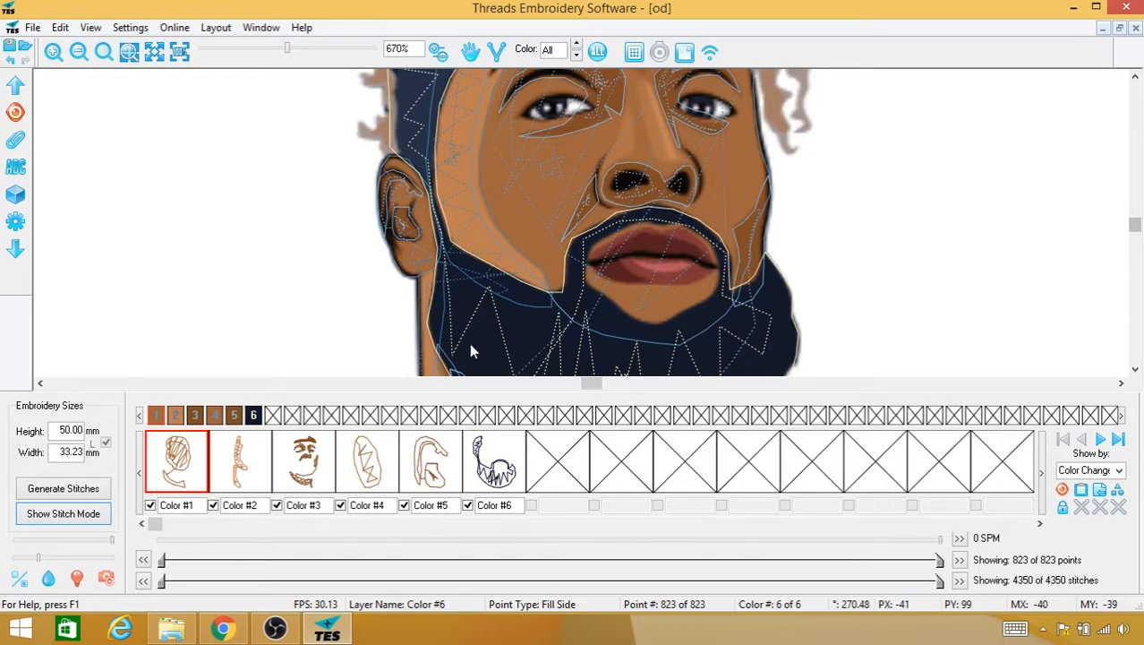
Step: Save the design with the completed beard and sideburn fill
scroll(472, 350, "down", 4)
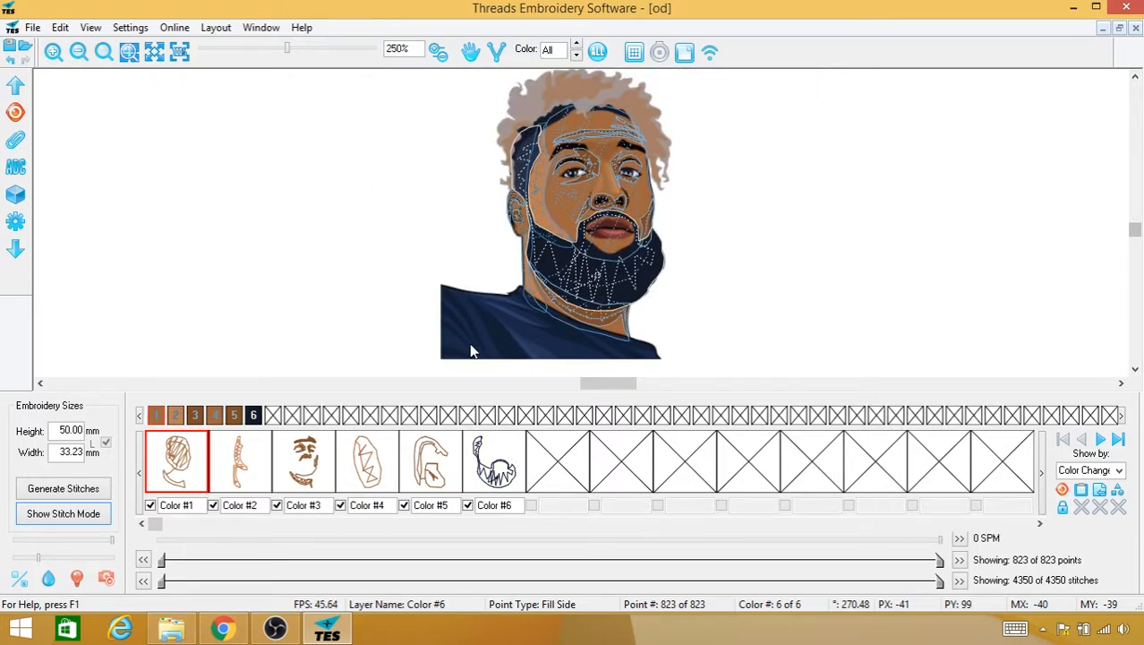
left_click(32, 28)
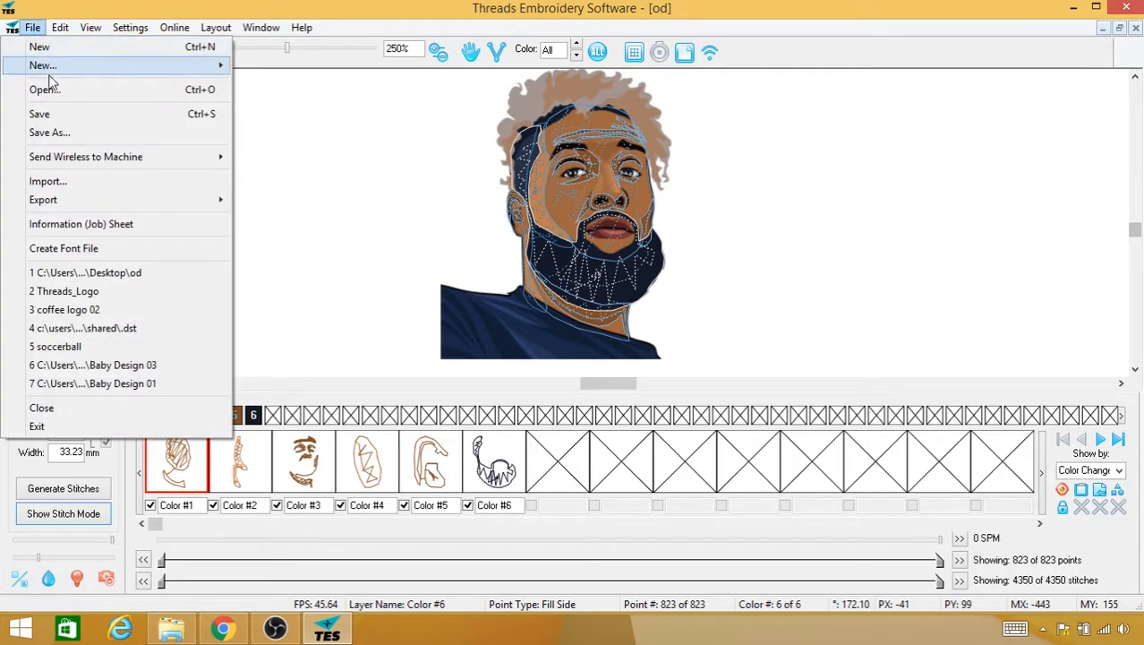
left_click(57, 112)
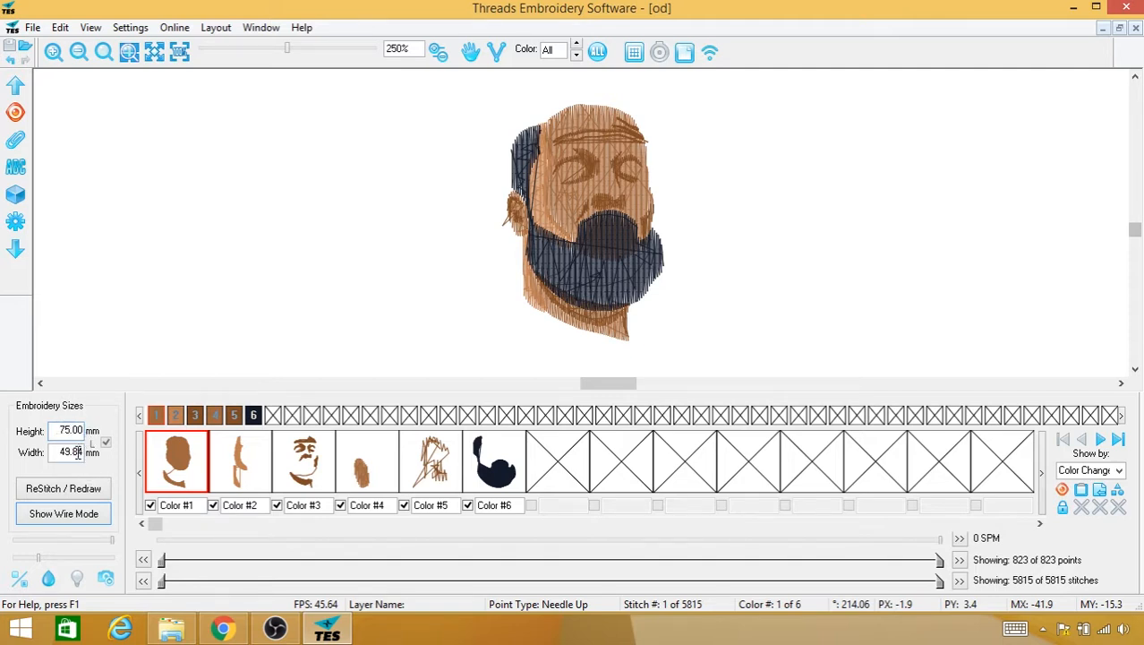
Step: Set the design height to 75 mm, regenerate the stitches and save the design
left_click(82, 489)
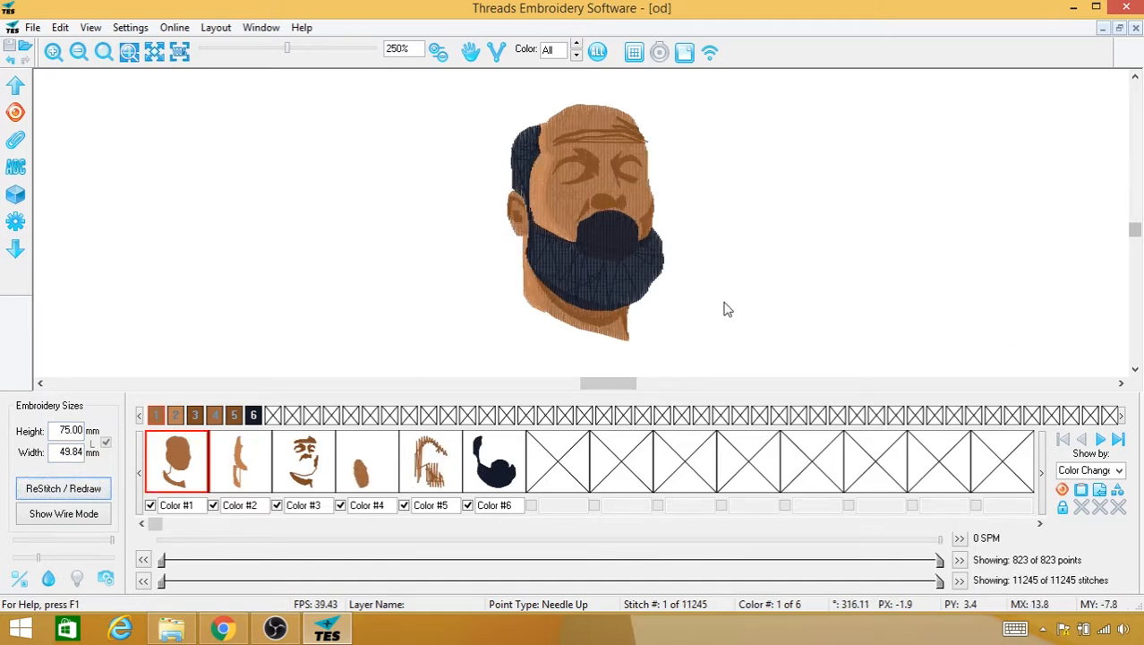
left_click(31, 28)
left_click(65, 119)
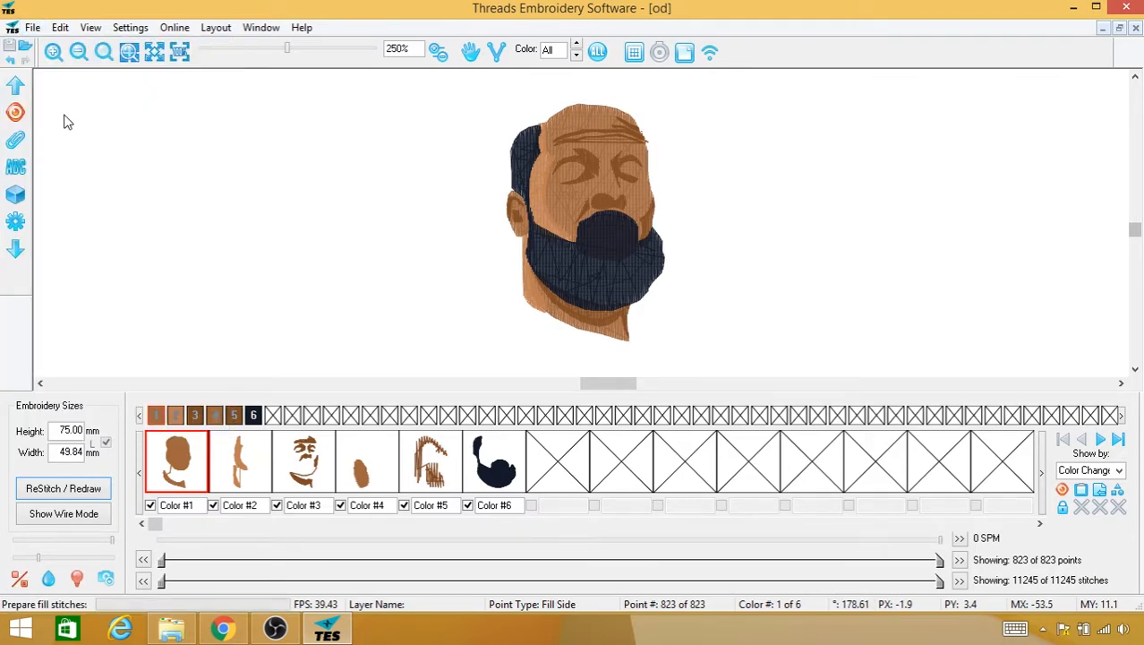
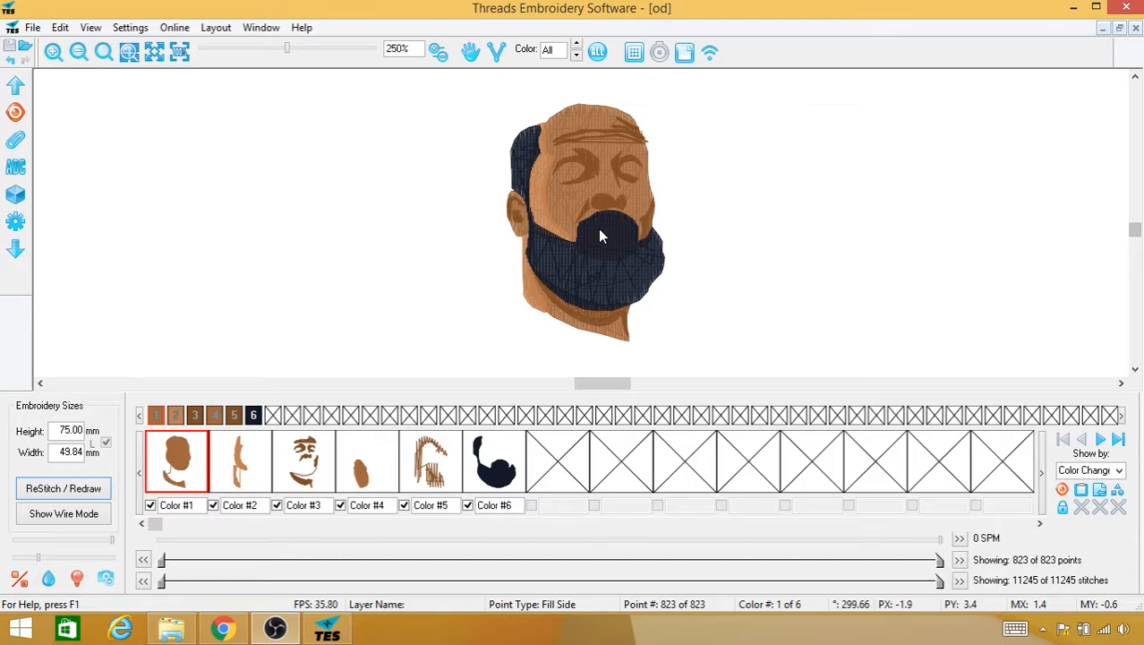
Step: Return to the wire view over the reference image and show the canvas full screen around the mouth
left_click(600, 229)
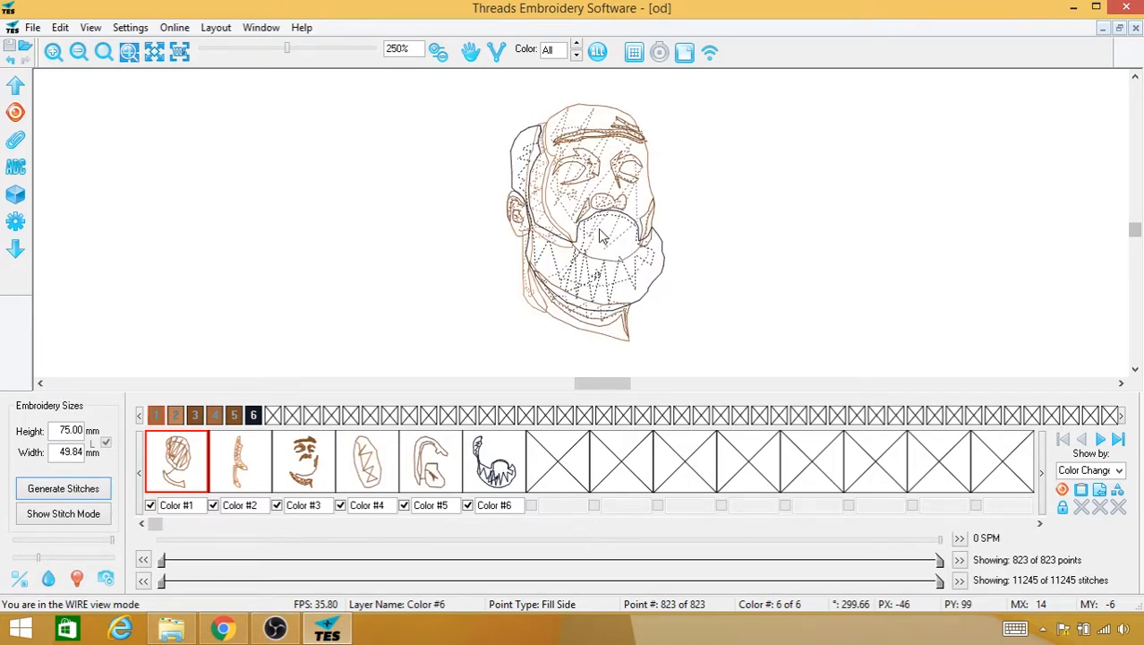
scroll(602, 234, "up", 1)
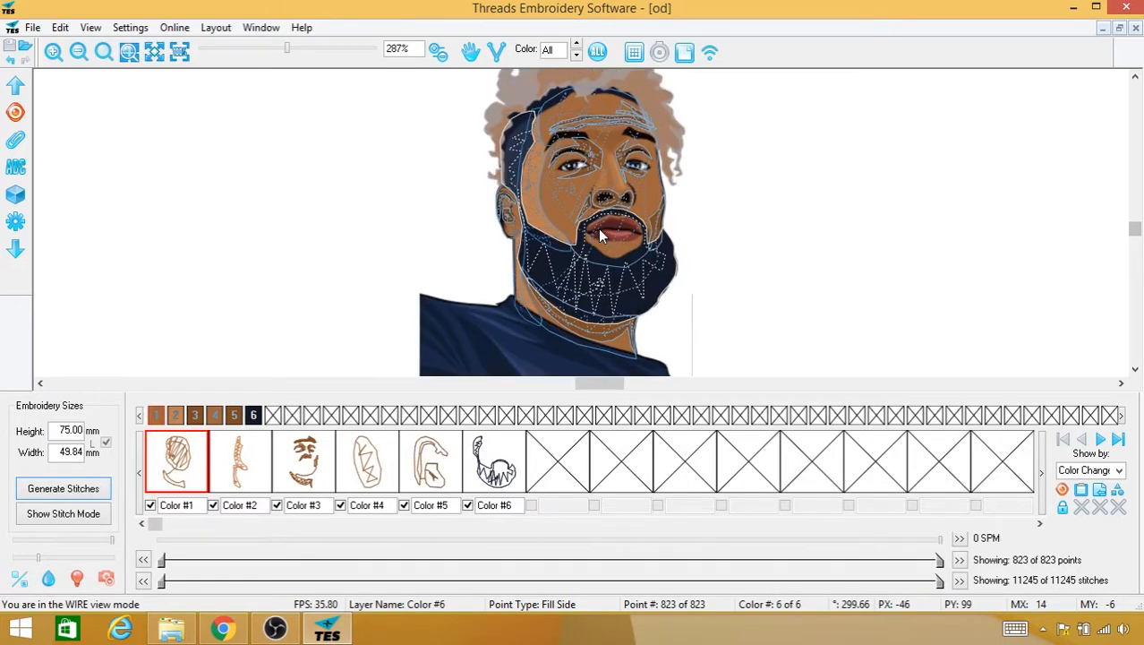
scroll(600, 235, "up", 5)
scroll(600, 235, "up", 2)
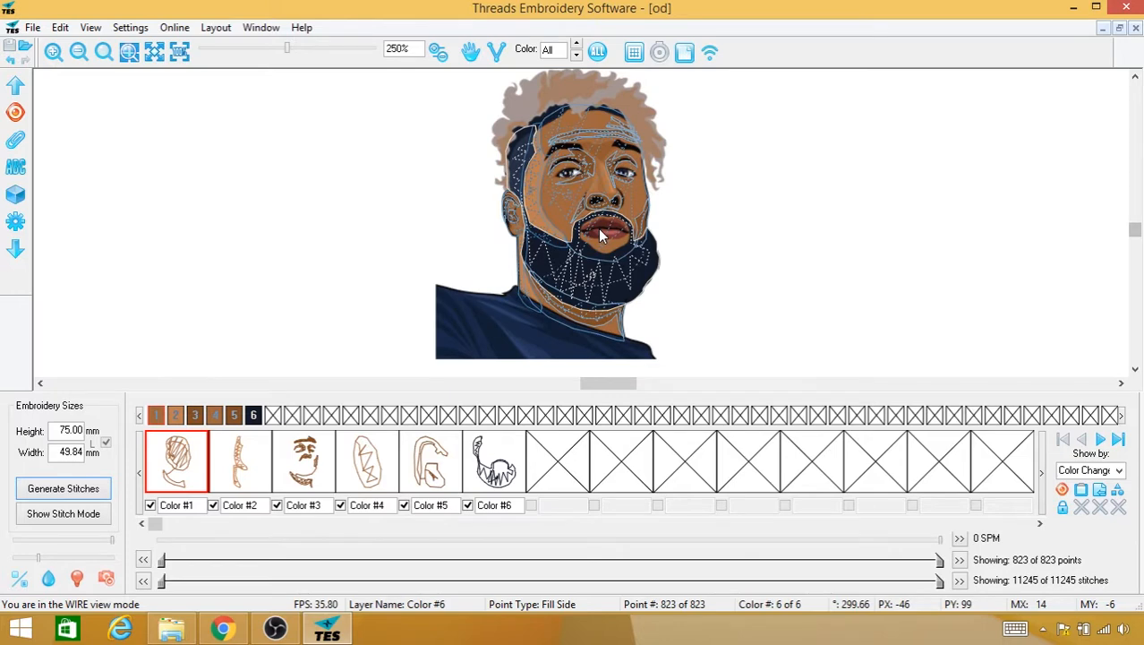
key("F11")
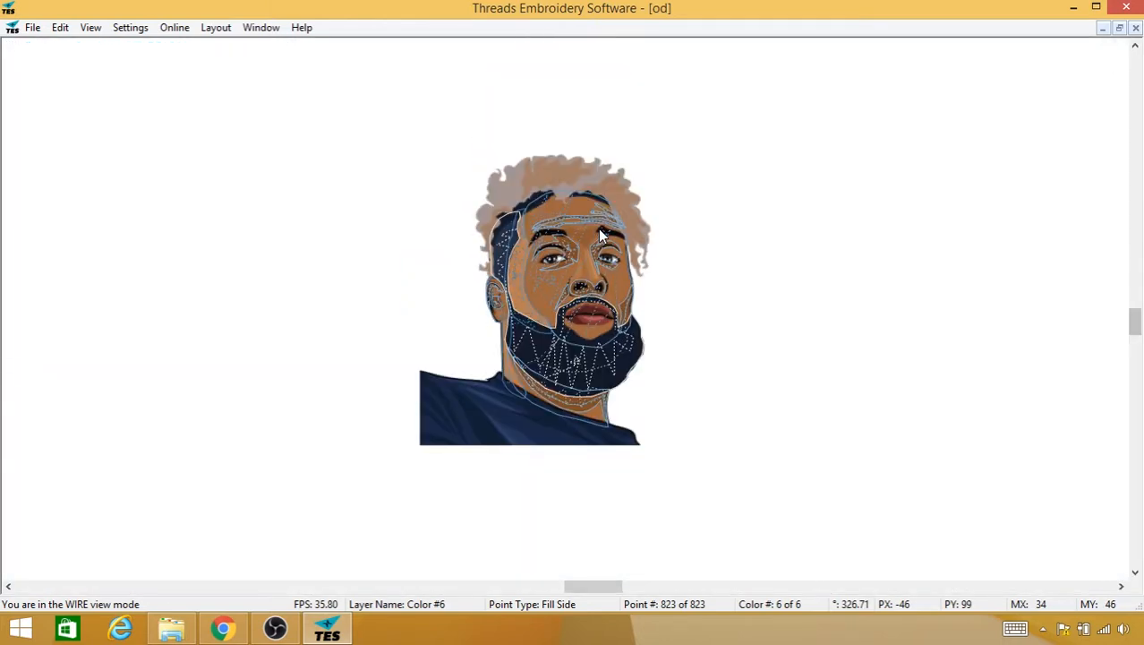
scroll(600, 229, "up", 2)
scroll(600, 235, "up", 4)
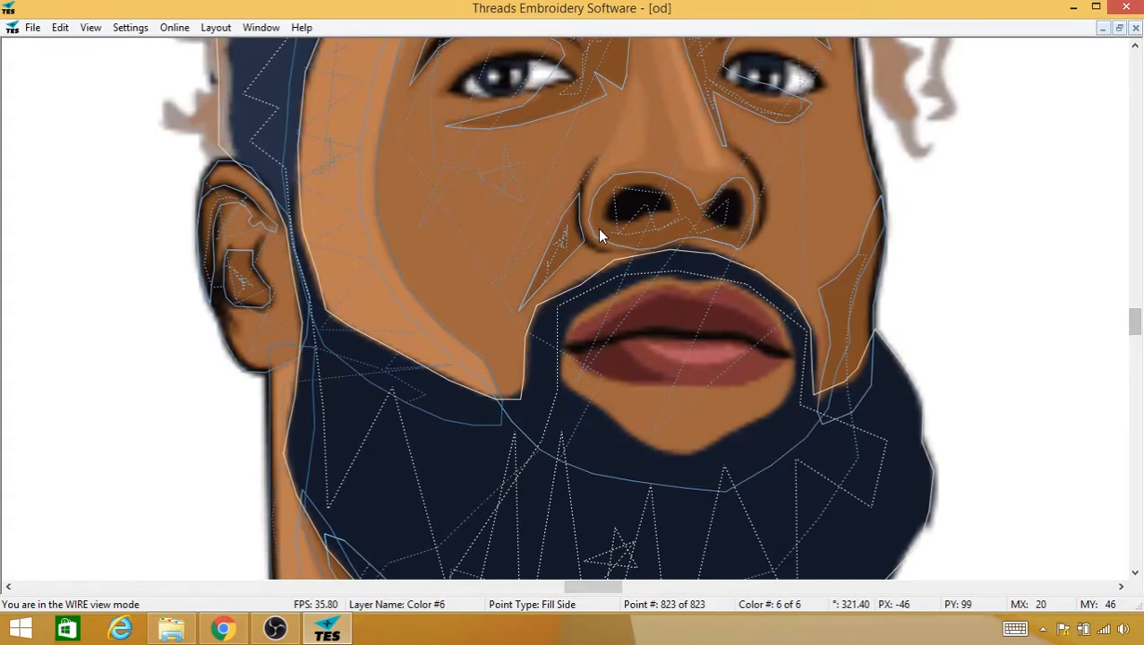
left_click_drag(671, 311, 509, 244)
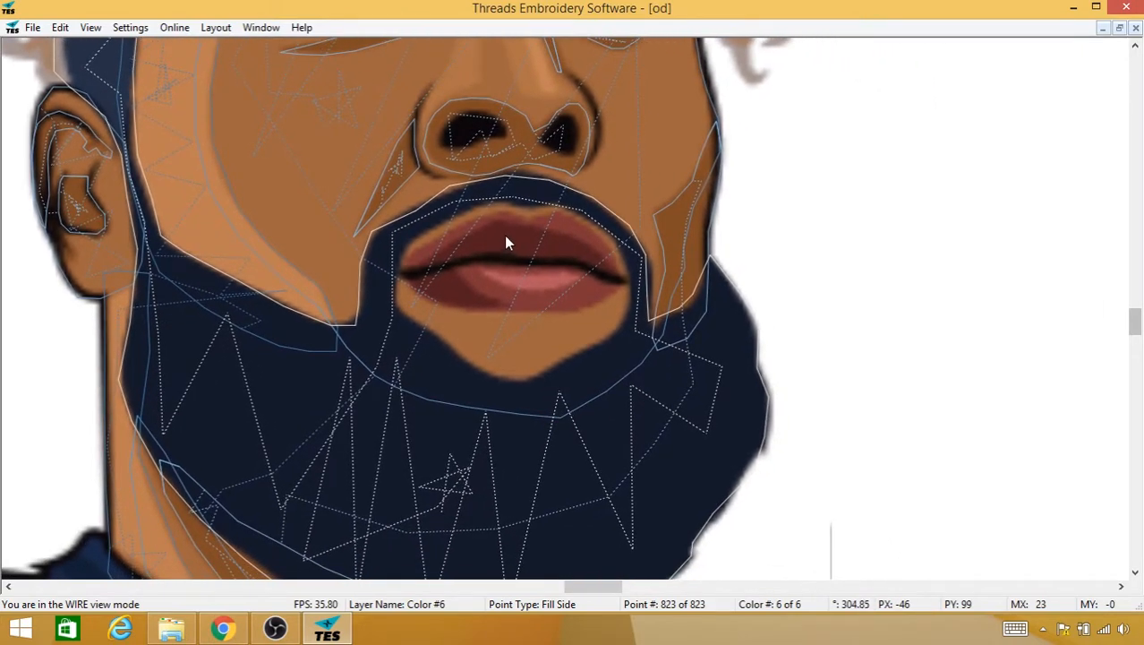
Step: Start a fill hole in the beard fill and trace it from the upper left of the lips down past the left mouth corner
right_click(505, 237)
mouse_move(601, 321)
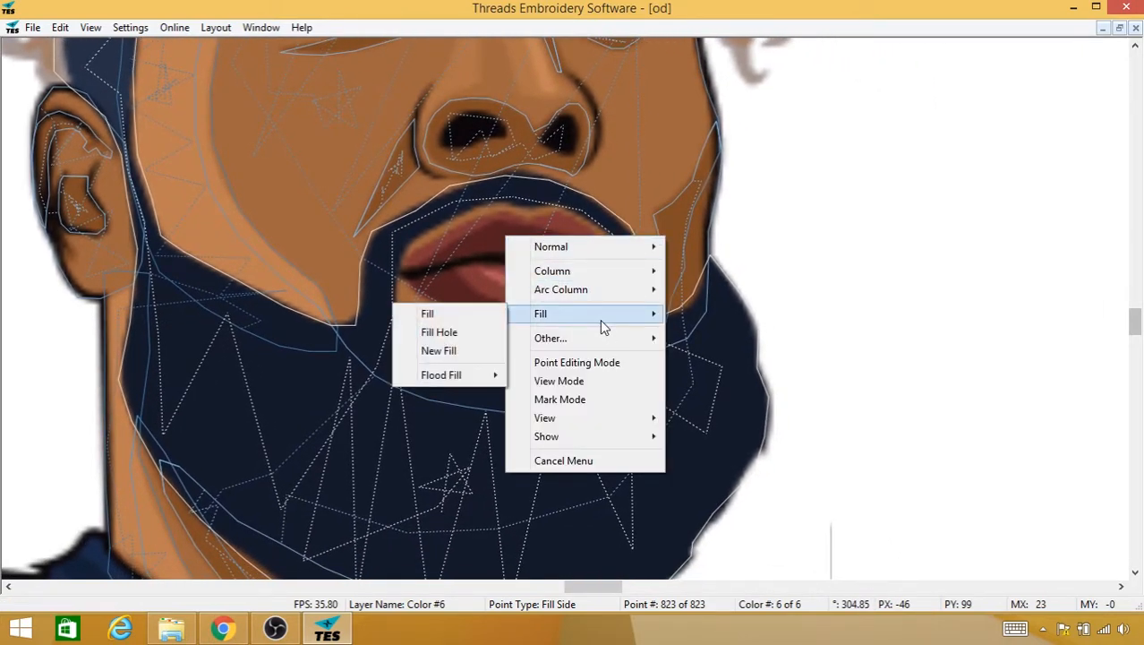
left_click(480, 333)
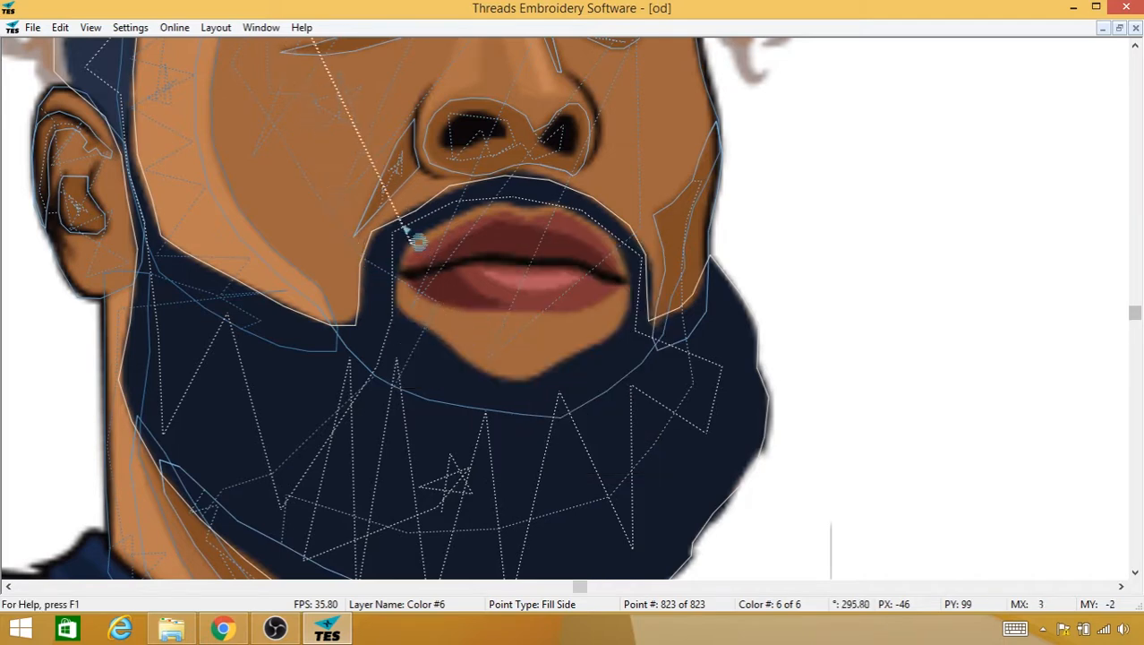
left_click_drag(457, 280, 537, 362)
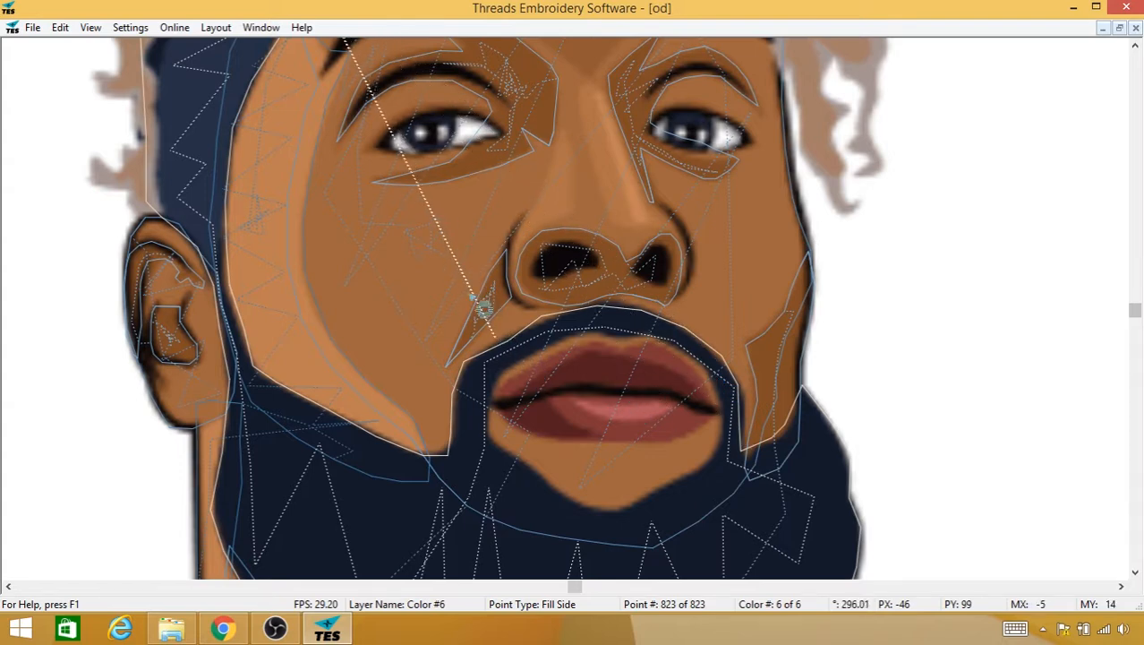
right_click(474, 295)
mouse_move(517, 363)
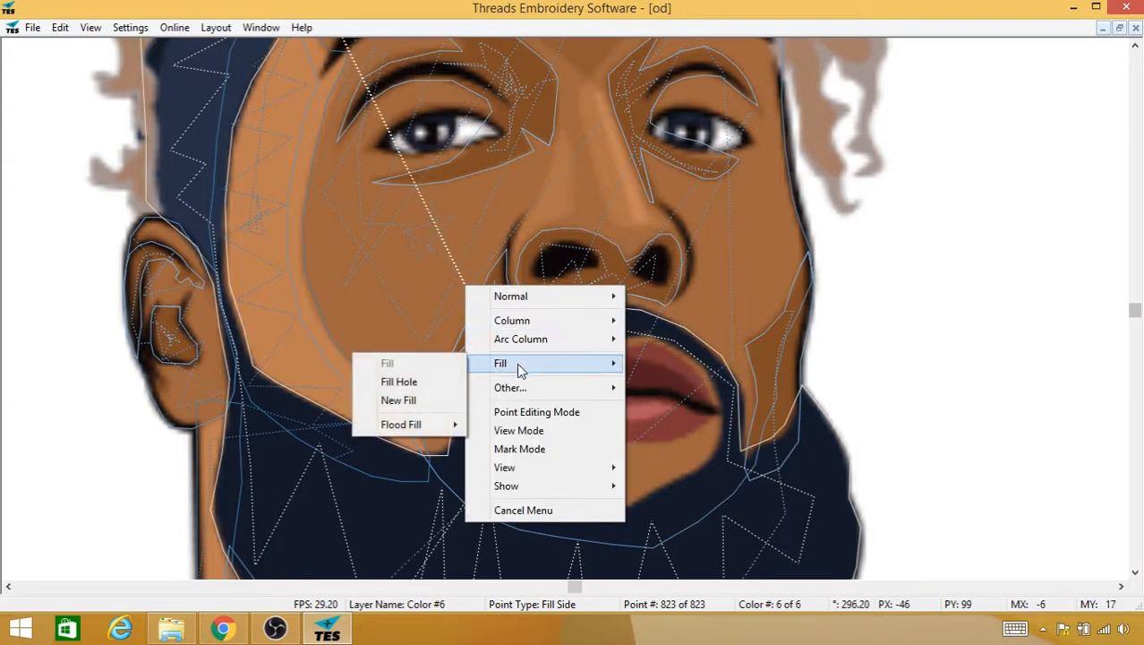
left_click(399, 381)
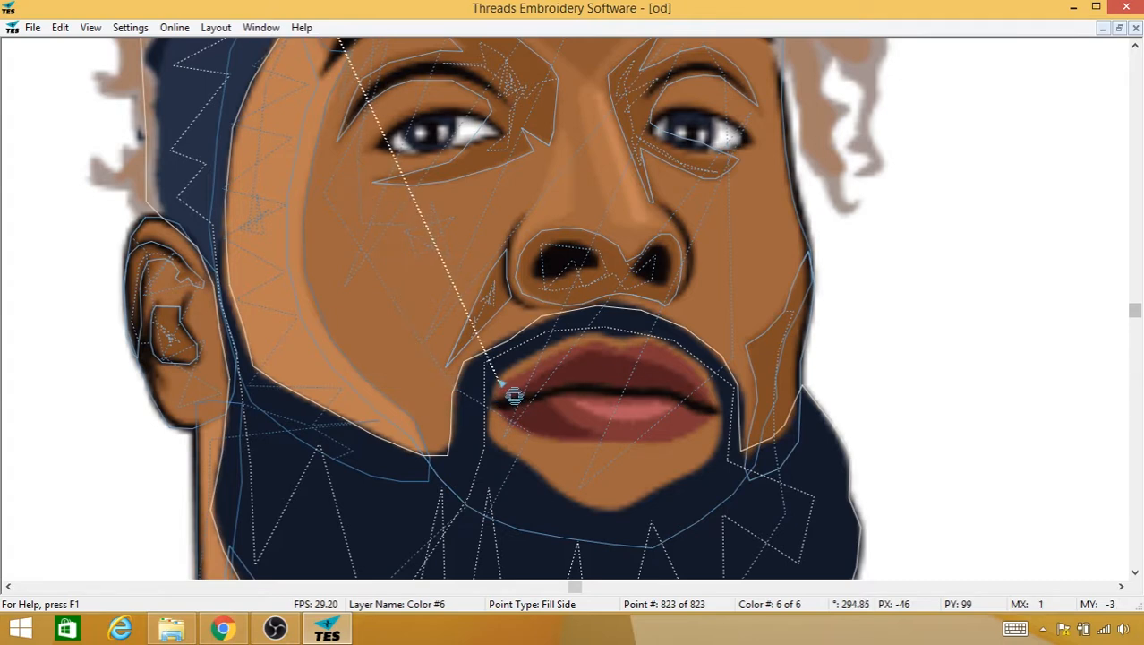
left_click(497, 376)
left_click(488, 410)
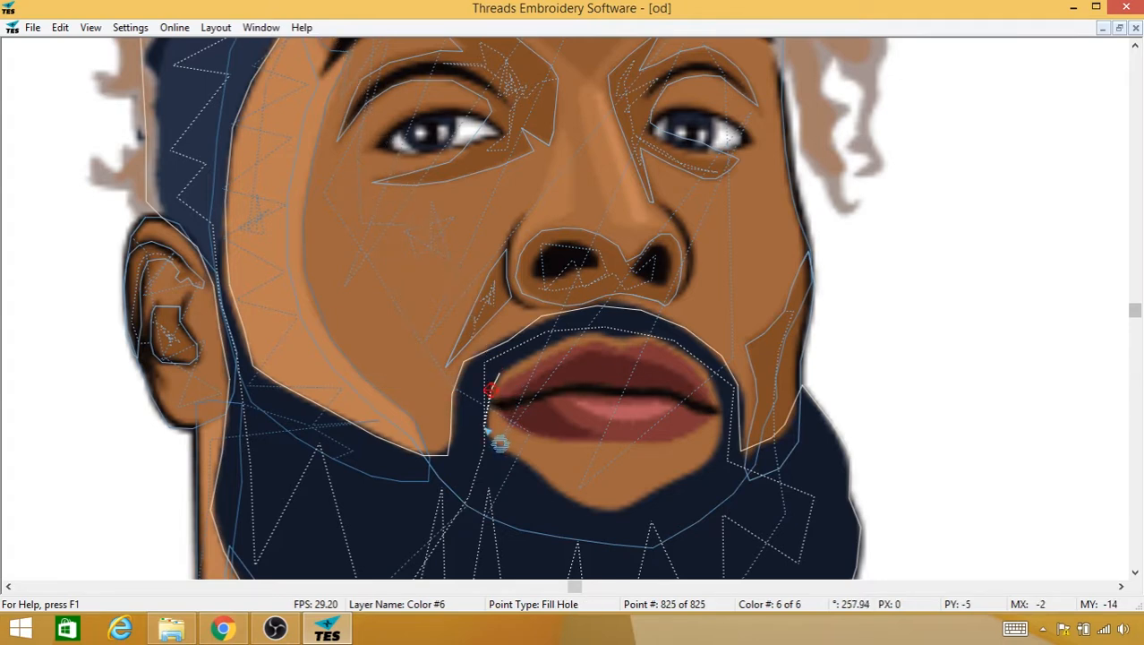
left_click(483, 428)
left_click(512, 465)
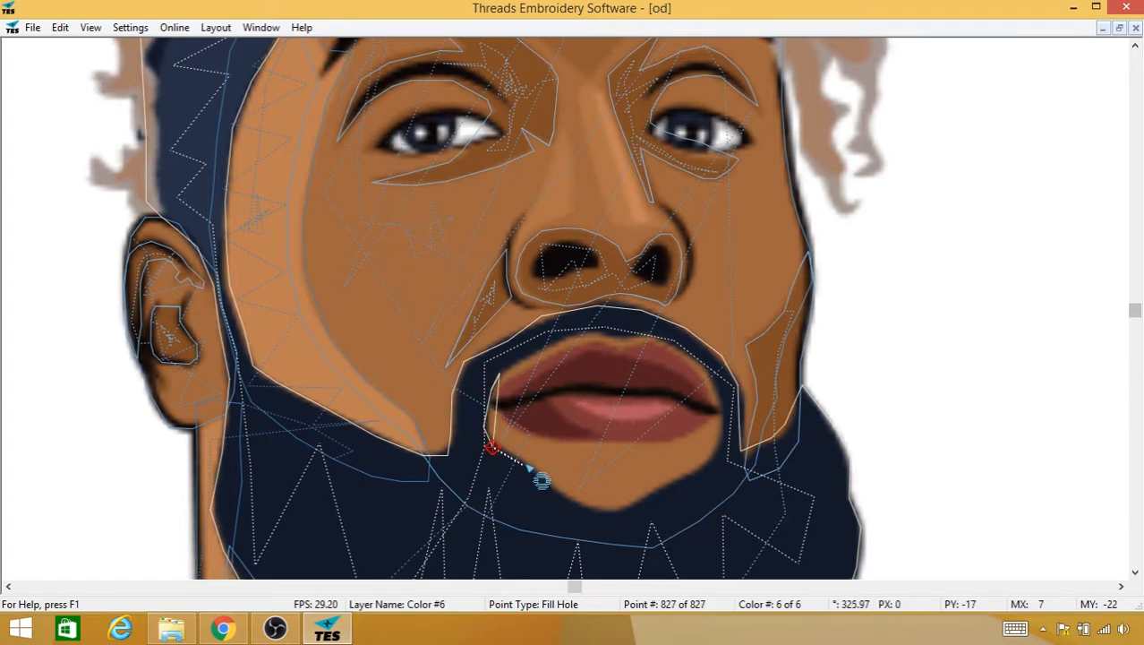
Step: Continue the fill hole outline below the lower lip, around the chin patch and up to the right mouth corner
left_click(534, 480)
left_click(559, 493)
left_click(596, 506)
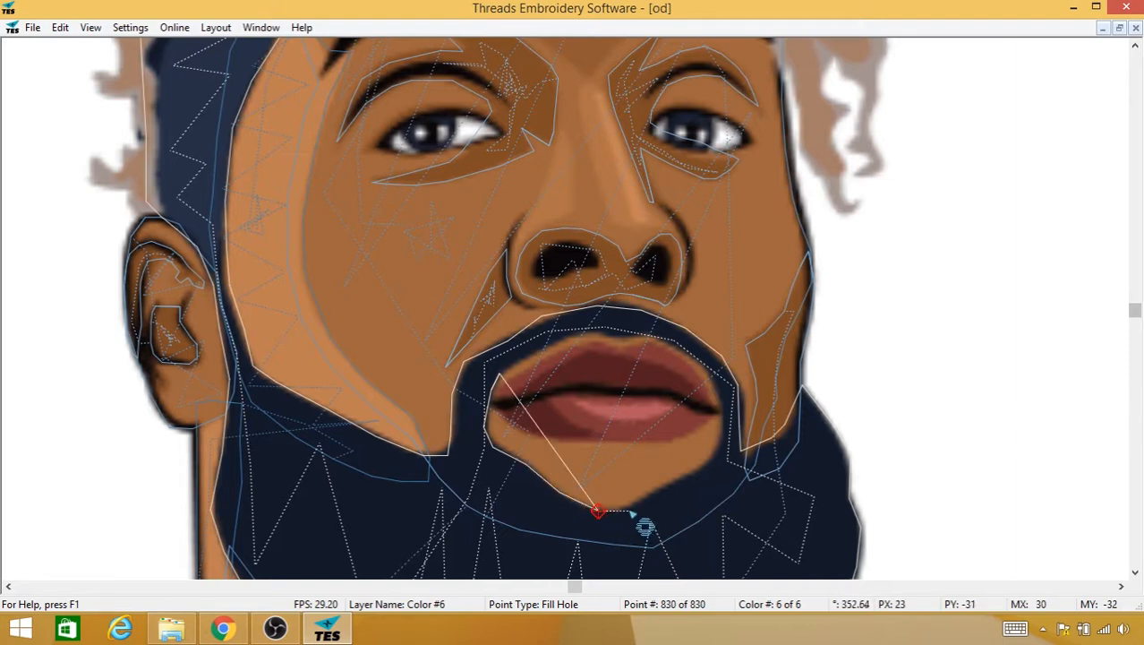
left_click(633, 508)
left_click(645, 496)
left_click(681, 478)
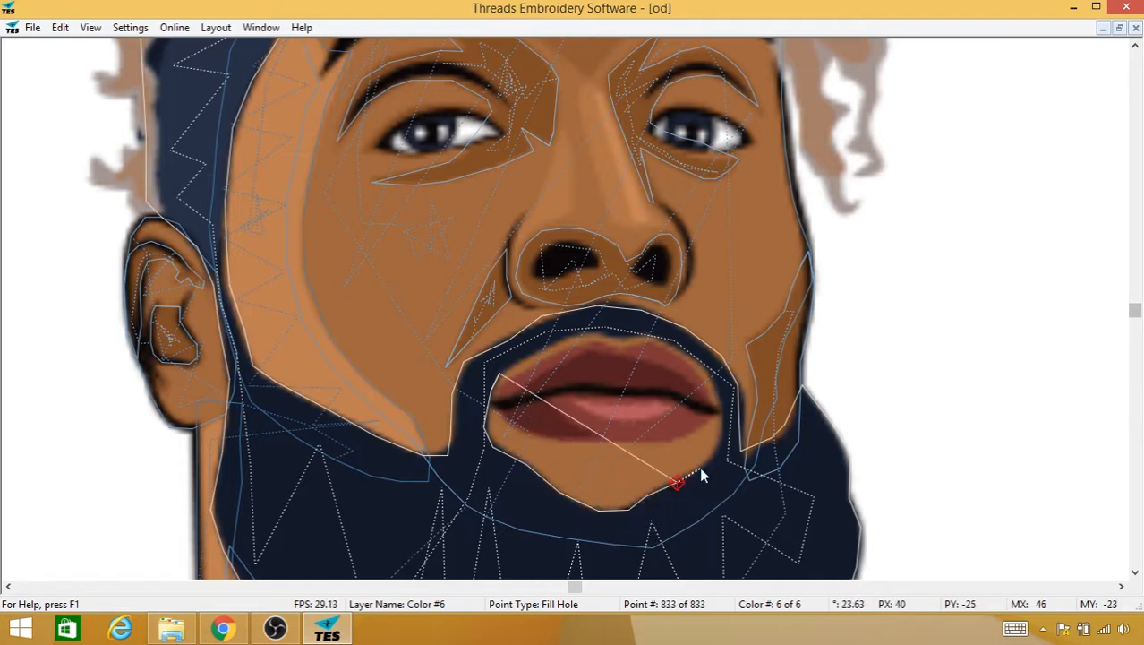
left_click(703, 462)
left_click(717, 450)
left_click(727, 422)
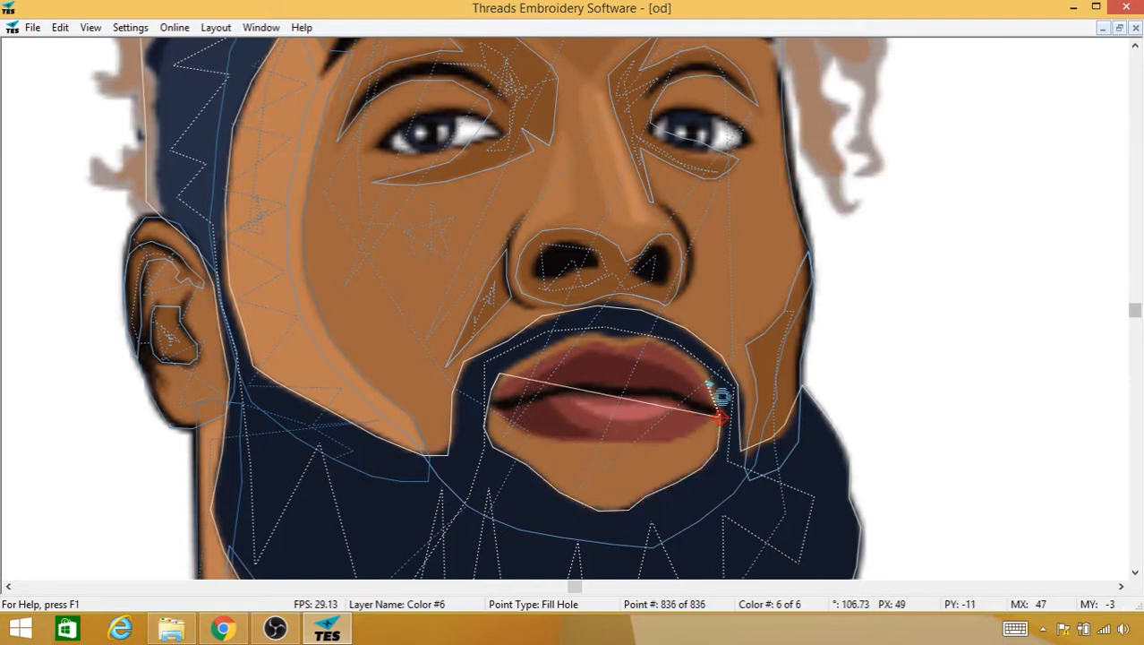
Step: Complete the mouth hole by tracing from the right mouth corner along the upper lip edge back toward its starting point
left_click(707, 374)
left_click(686, 346)
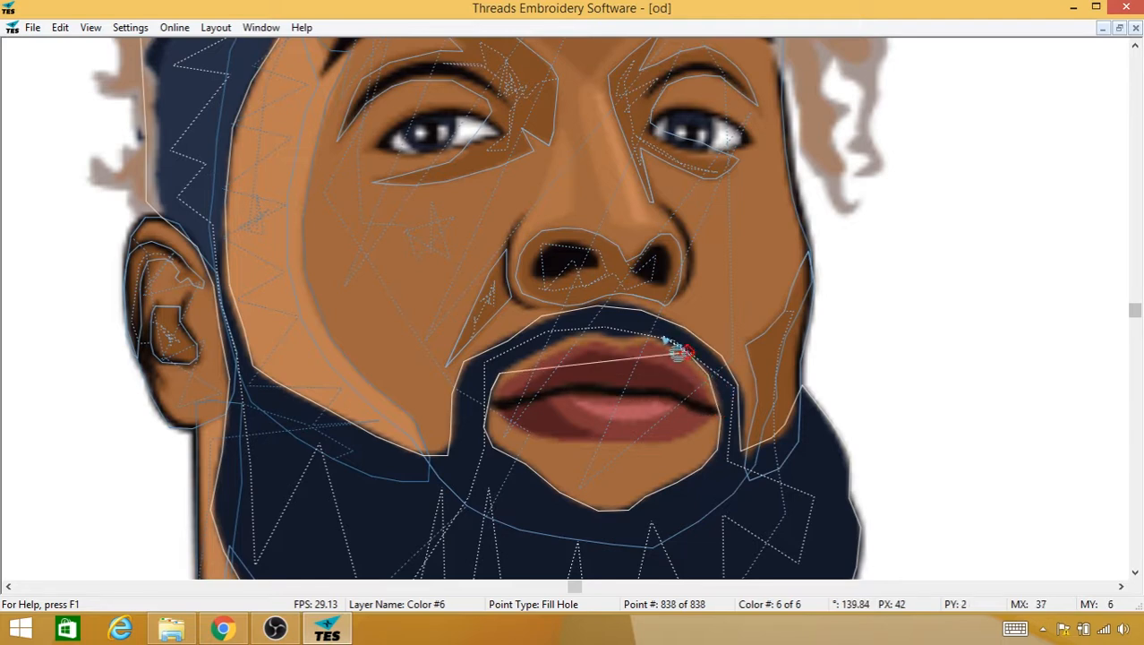
left_click(663, 344)
left_click(640, 332)
left_click(626, 337)
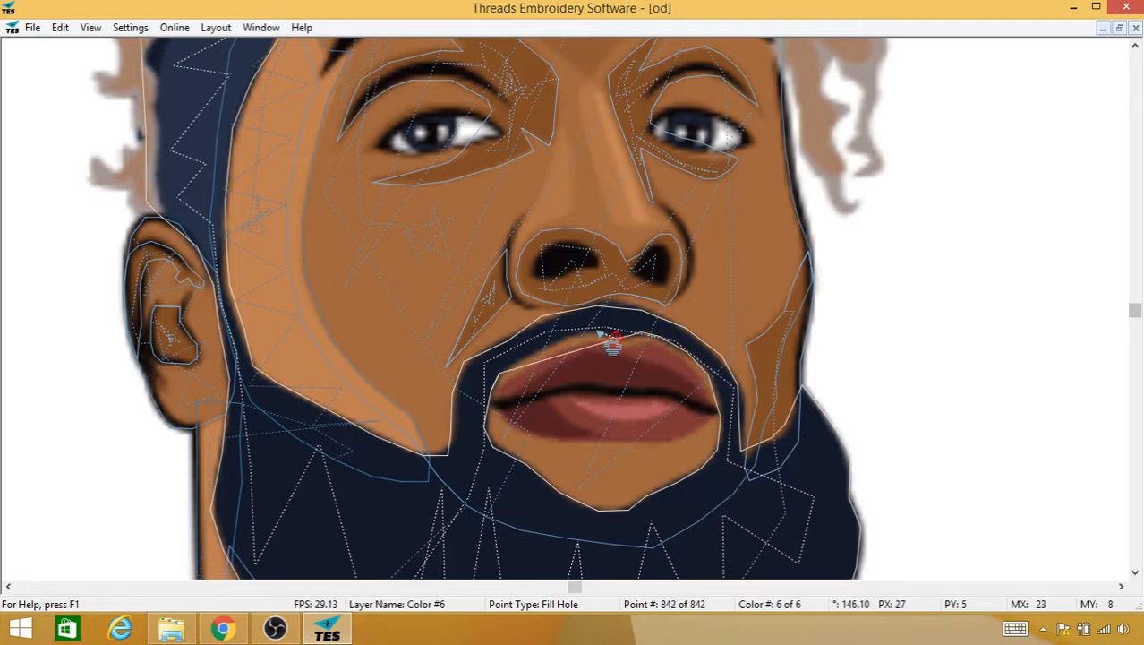
left_click(586, 331)
left_click(578, 330)
Step: Preview the stitches without the reference image, return to the wire view over the image and save the design
key("0")
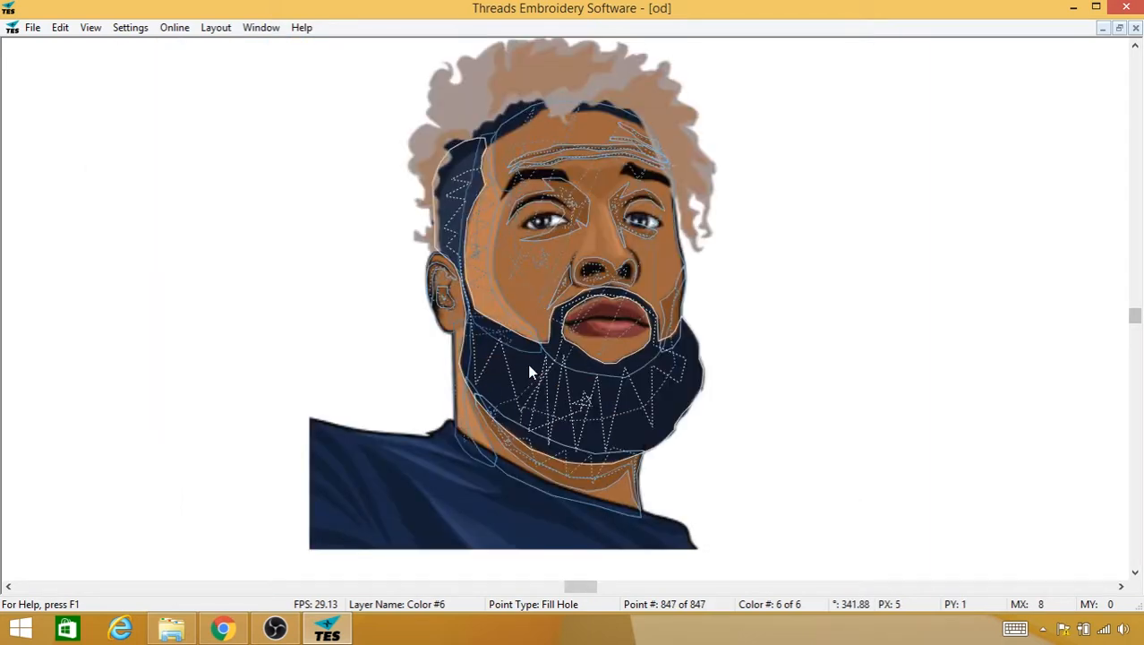
key("i")
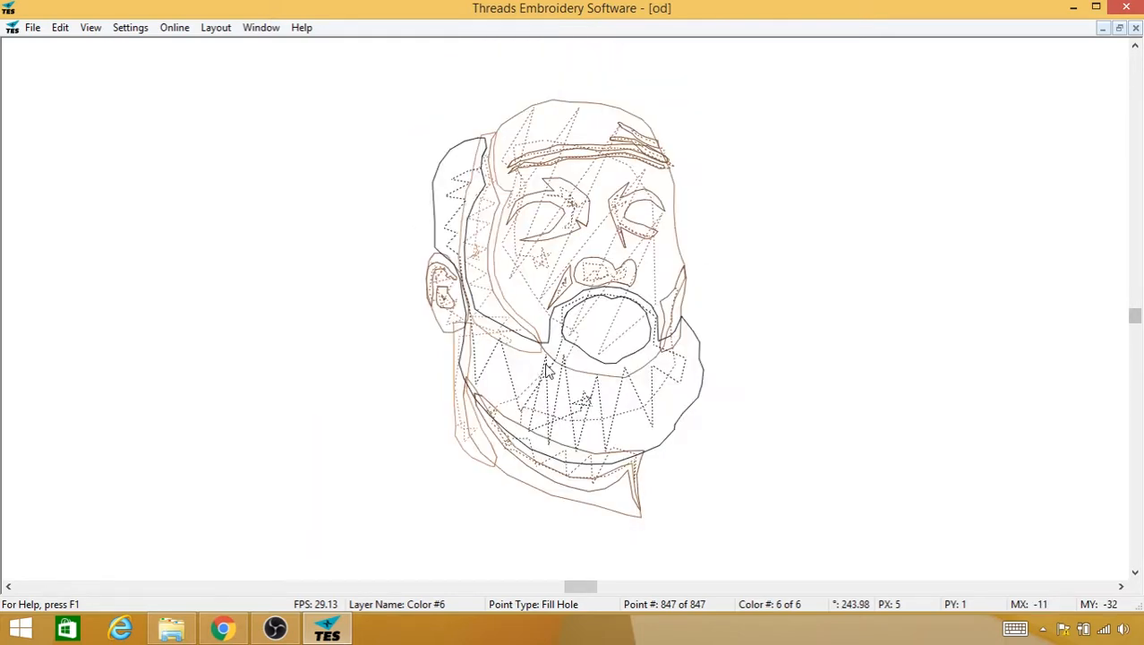
key("s")
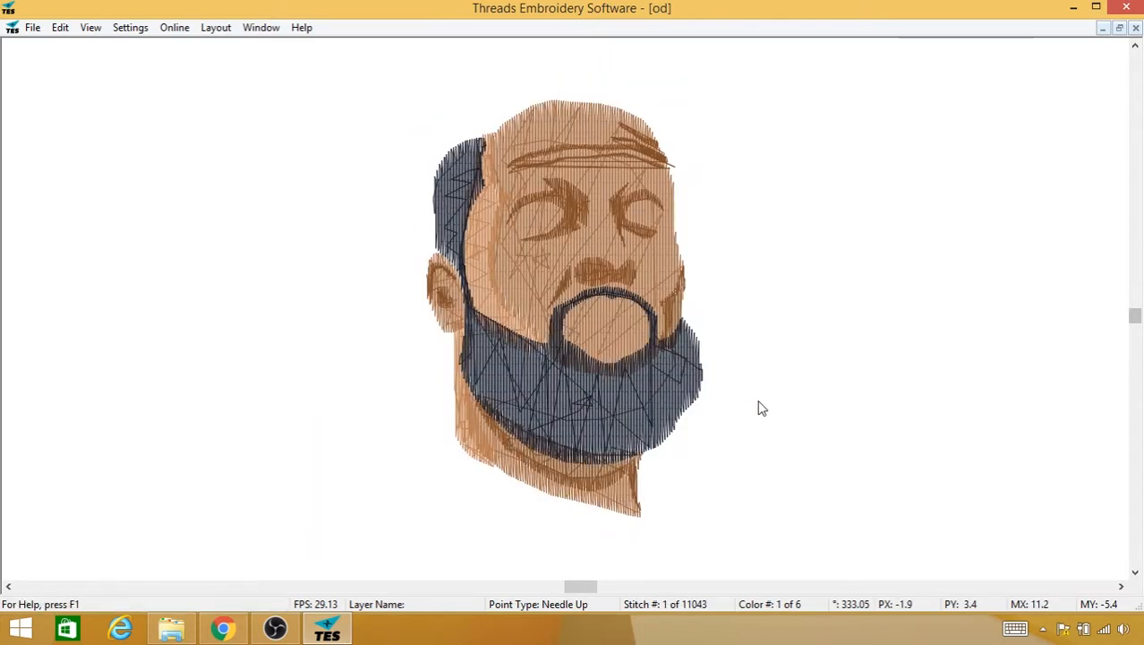
scroll(761, 407, "down", 4)
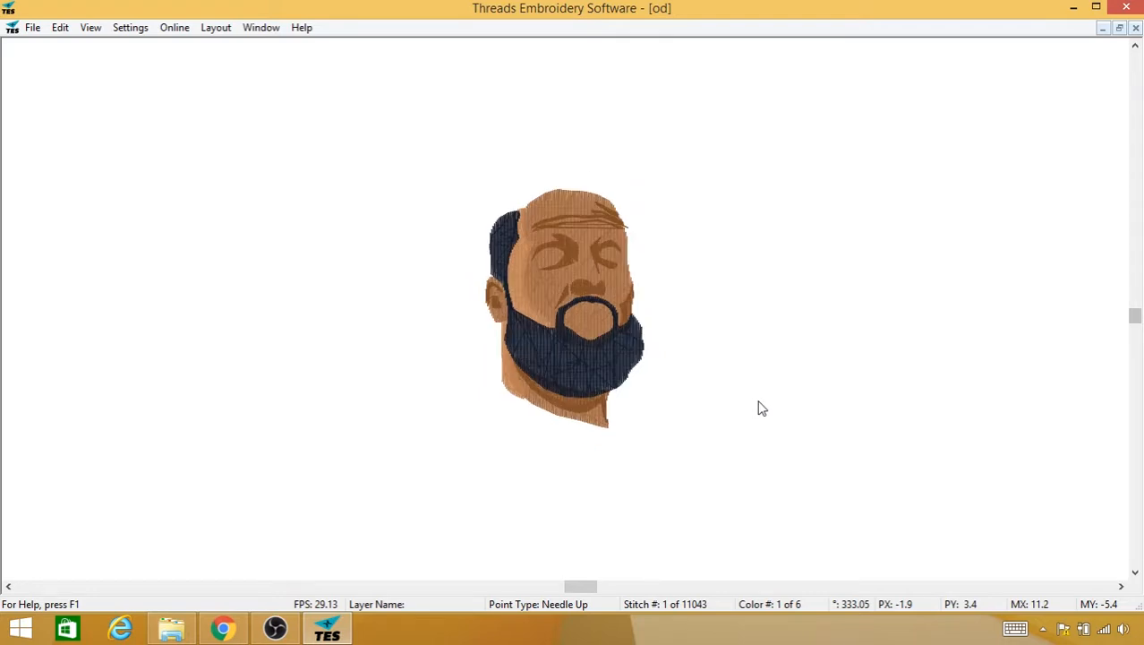
key("w")
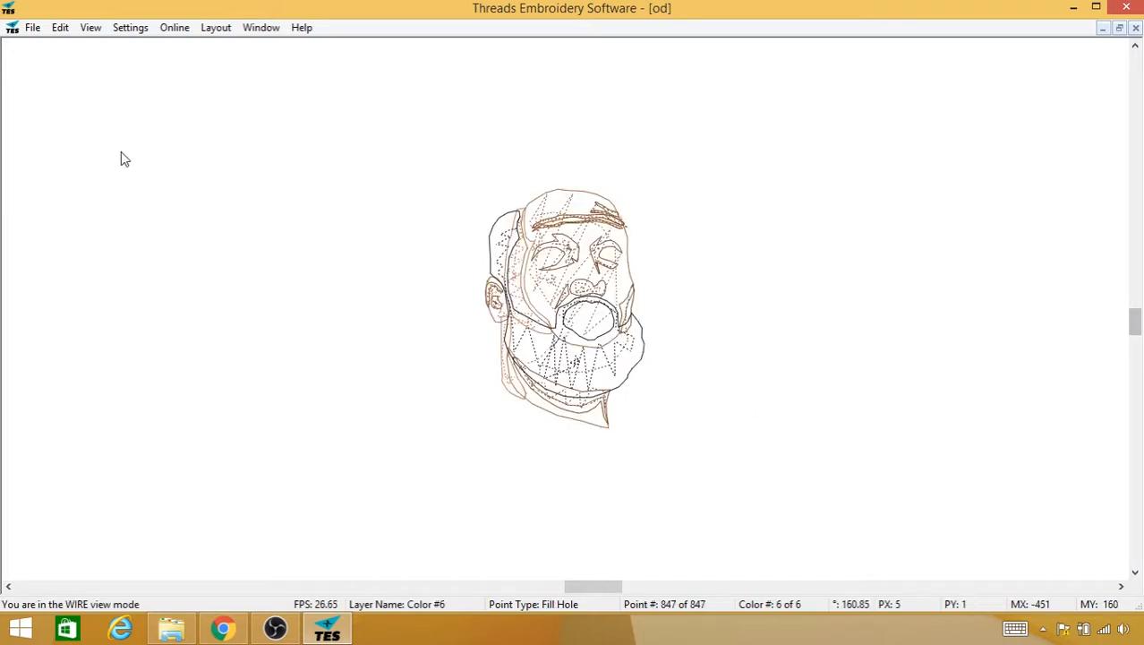
key("i")
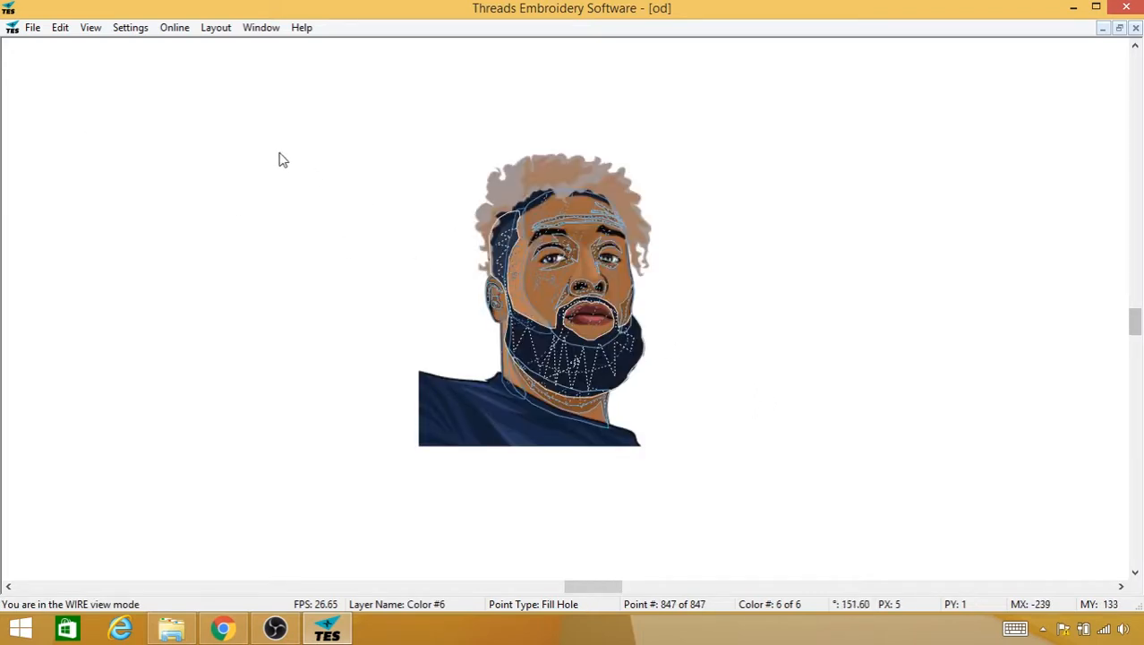
left_click(32, 28)
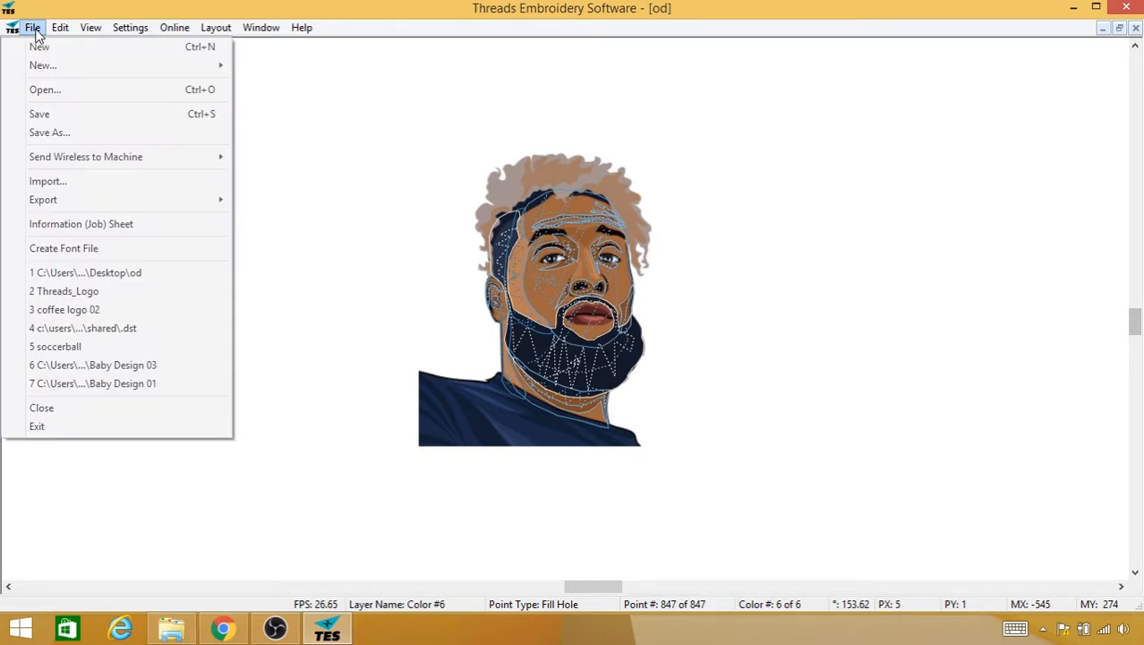
left_click(52, 114)
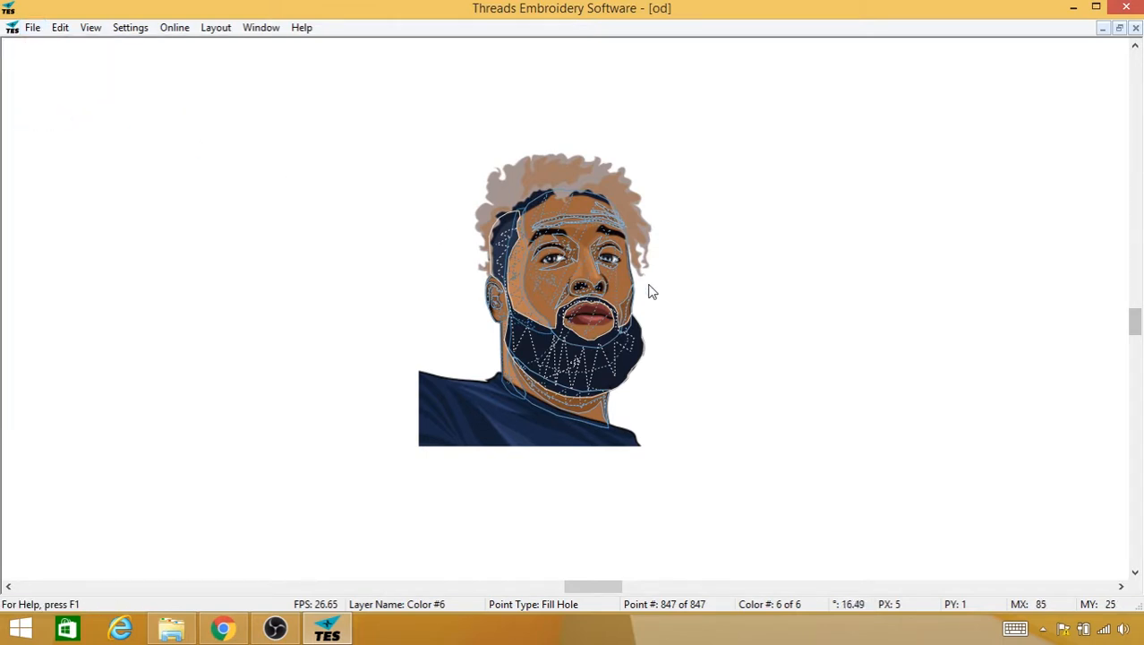
Step: Insert a color change to white at the left eye for the eye whites
scroll(651, 291, "up", 2)
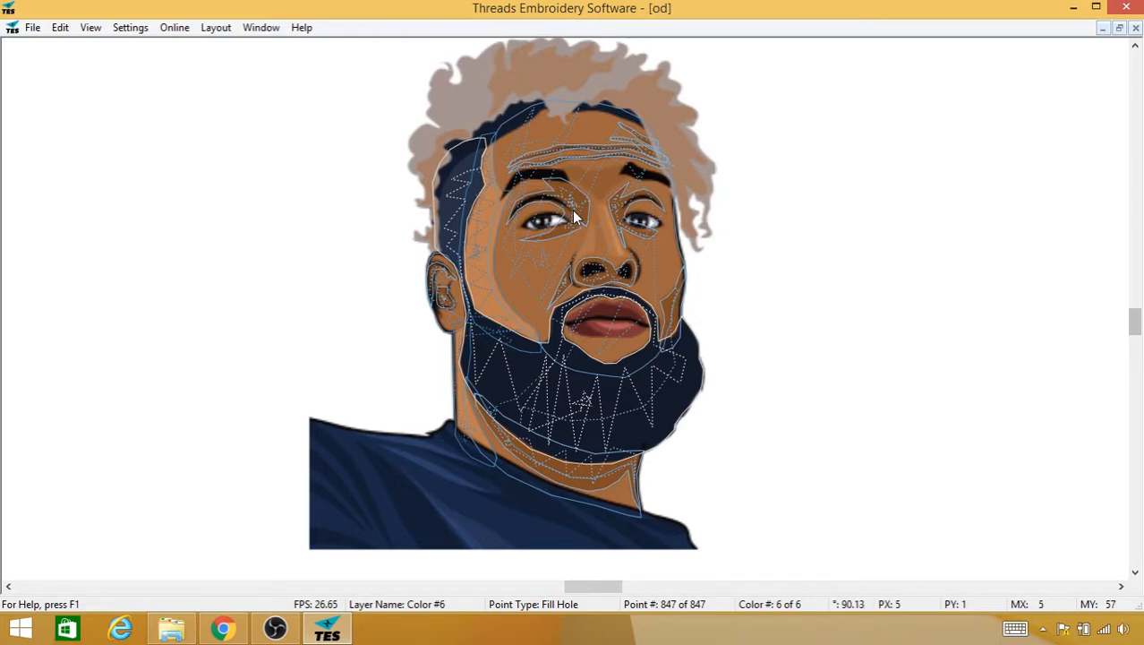
left_click_drag(558, 206, 523, 252)
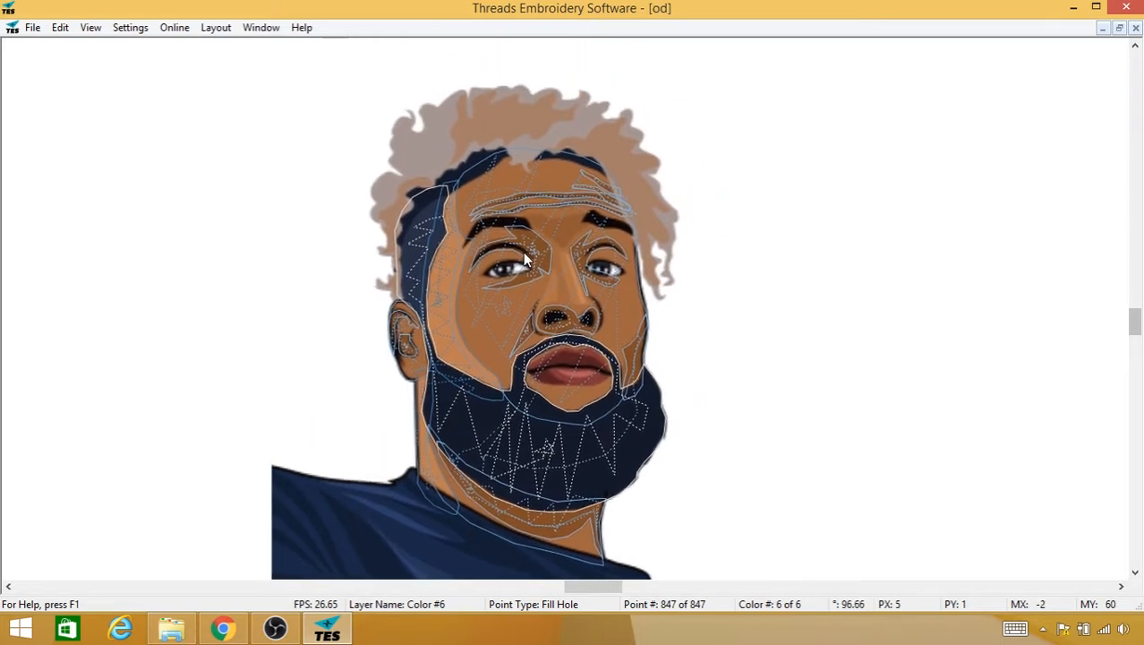
scroll(523, 252, "up", 3)
scroll(525, 259, "up", 1)
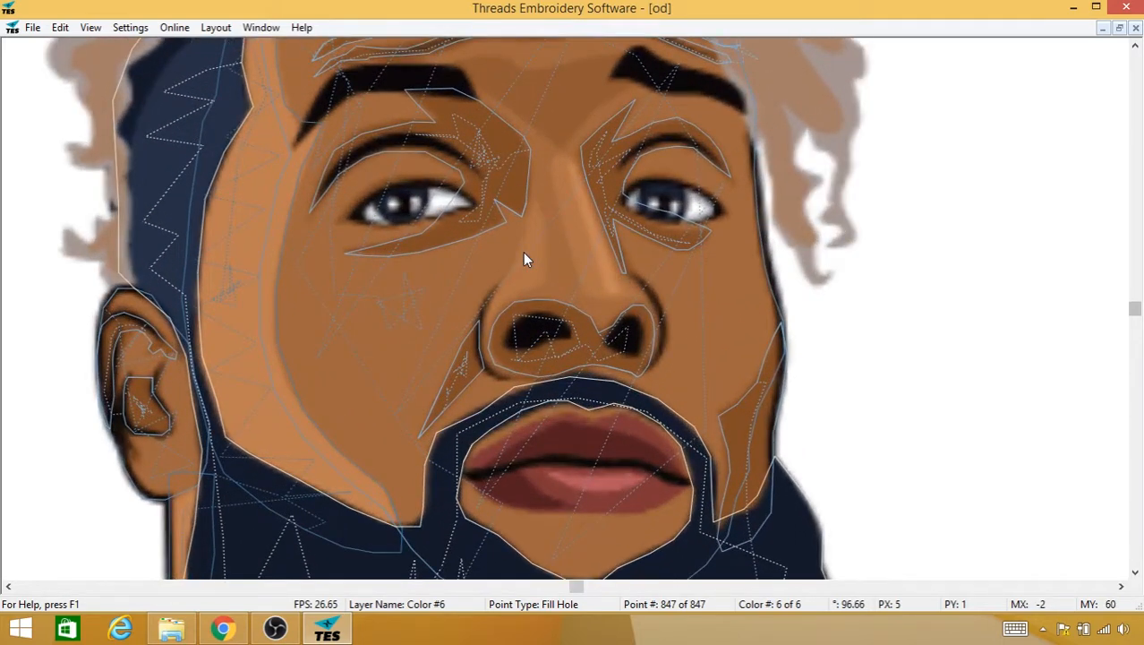
scroll(523, 259, "up", 2)
left_click_drag(615, 222, 631, 310)
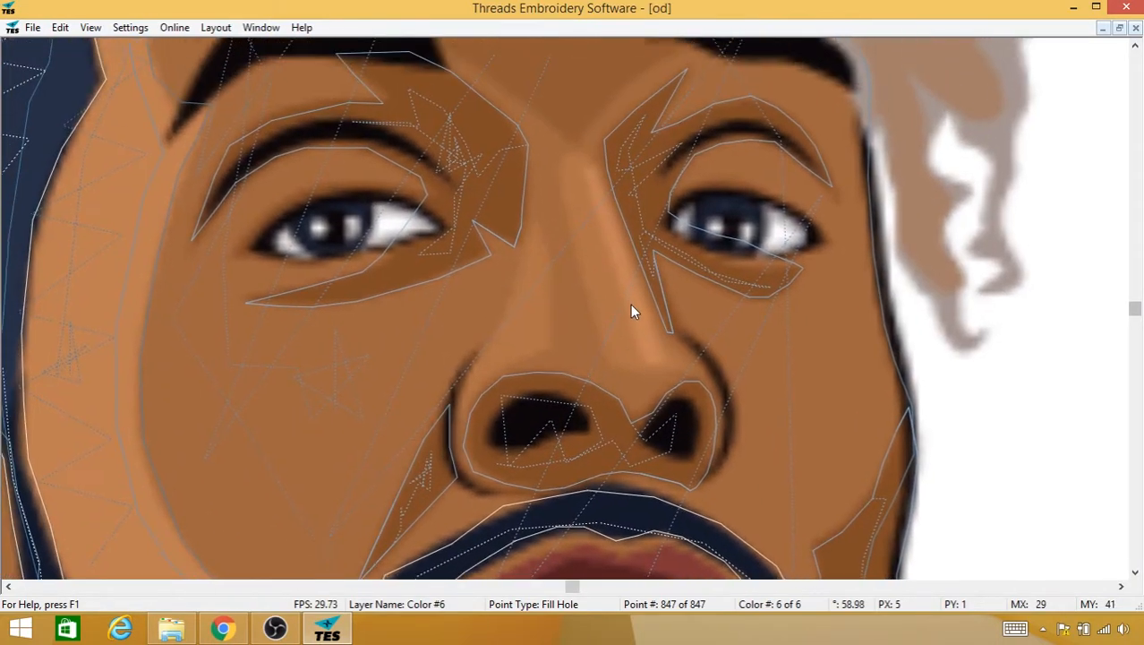
scroll(631, 311, "down", 2)
scroll(695, 353, "up", 2)
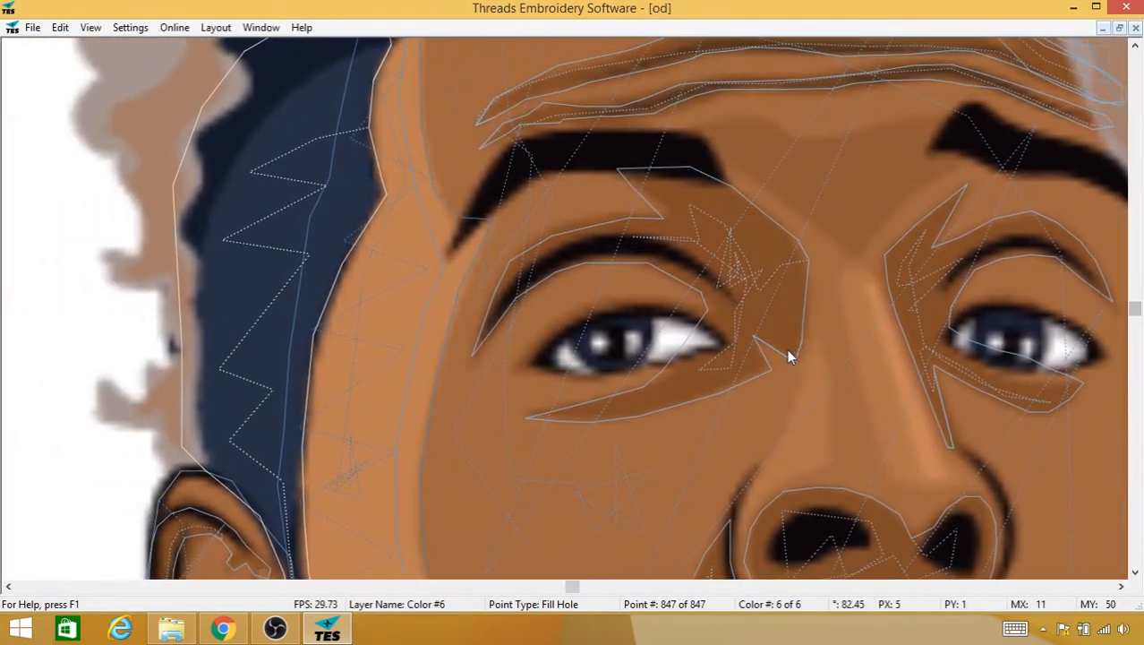
scroll(787, 348, "up", 1)
left_click_drag(787, 348, 748, 279)
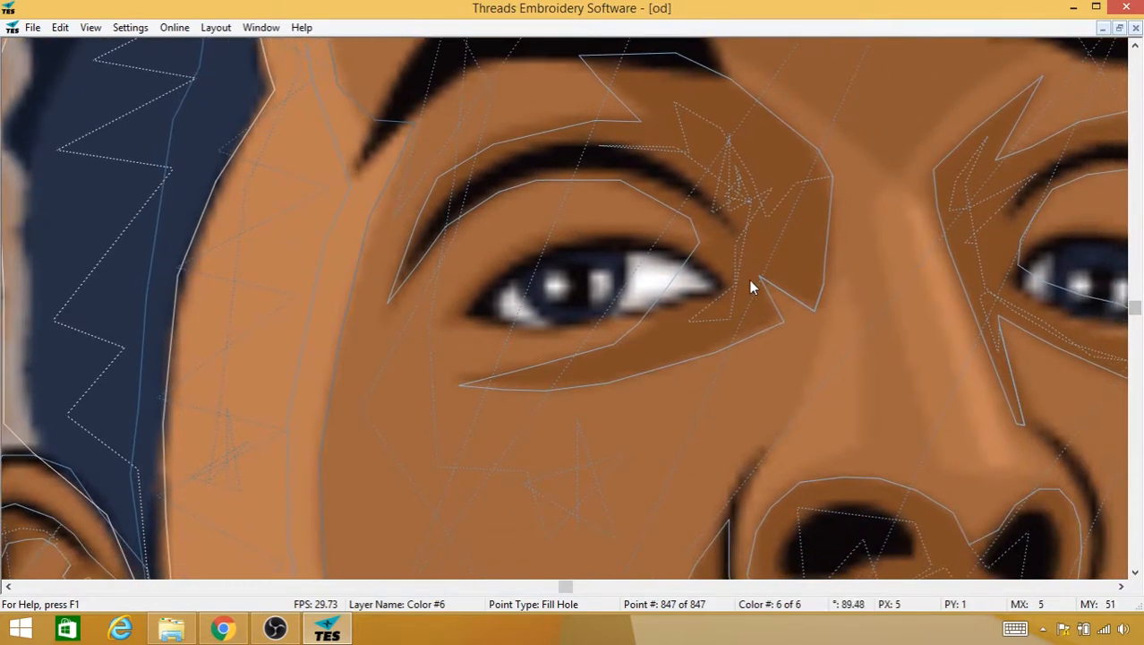
right_click(472, 339)
mouse_move(550, 444)
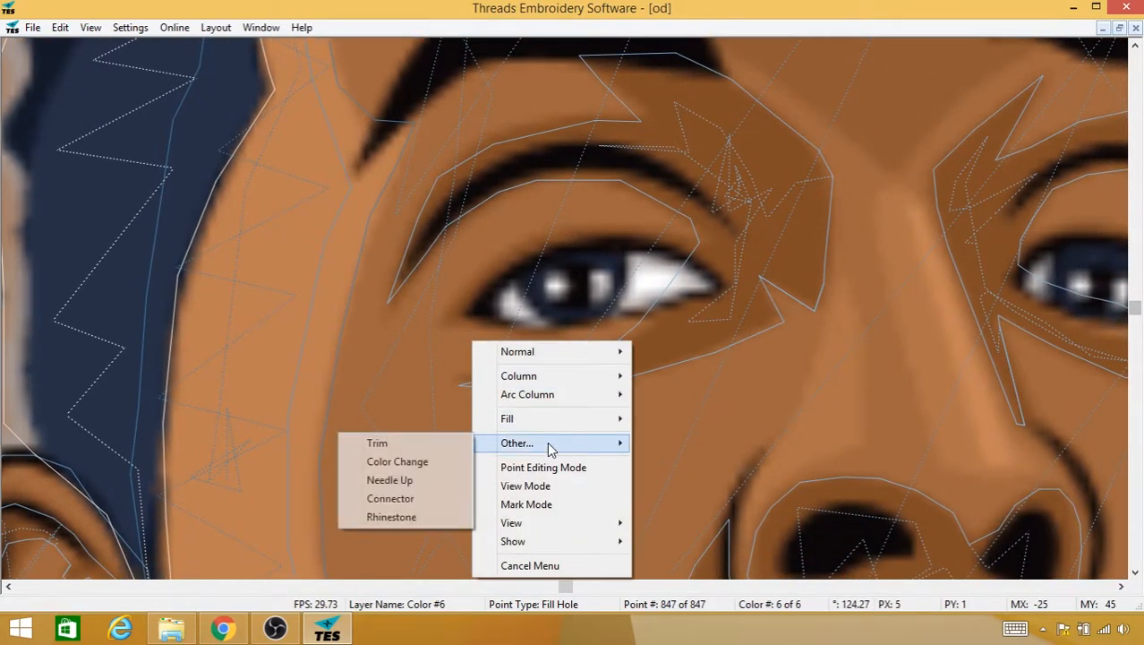
left_click(421, 462)
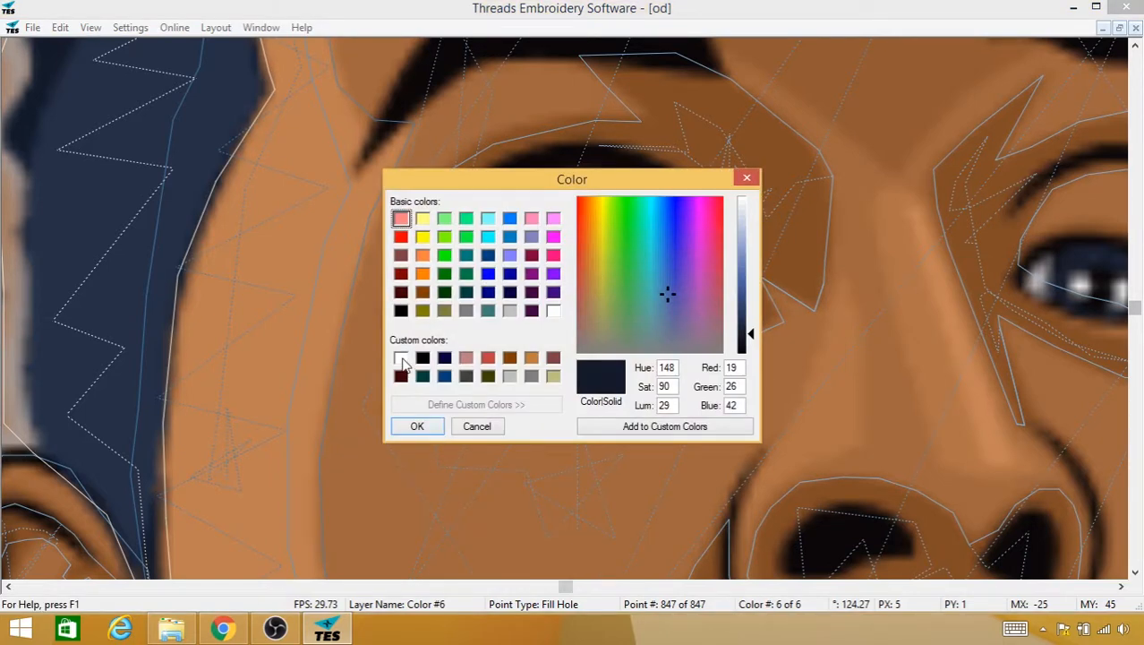
left_click(401, 359)
left_click(418, 426)
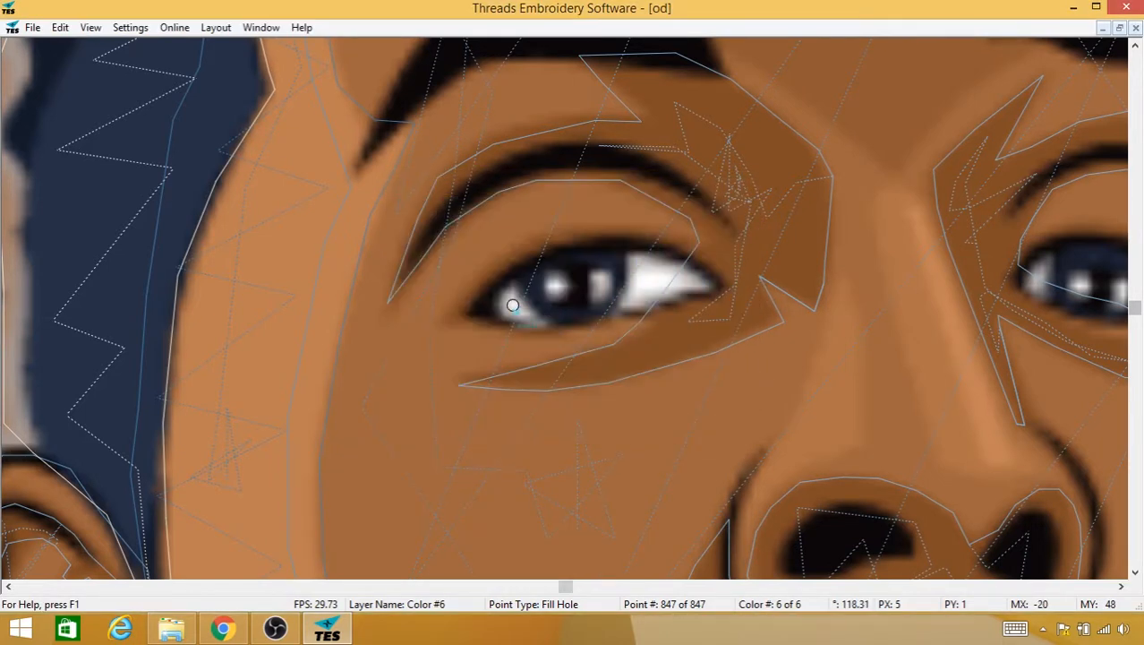
Step: Lay normal stitch points in a zigzag across the left eye and back to its outer corner
left_click(514, 307)
left_click(539, 282)
left_click(535, 309)
left_click(579, 267)
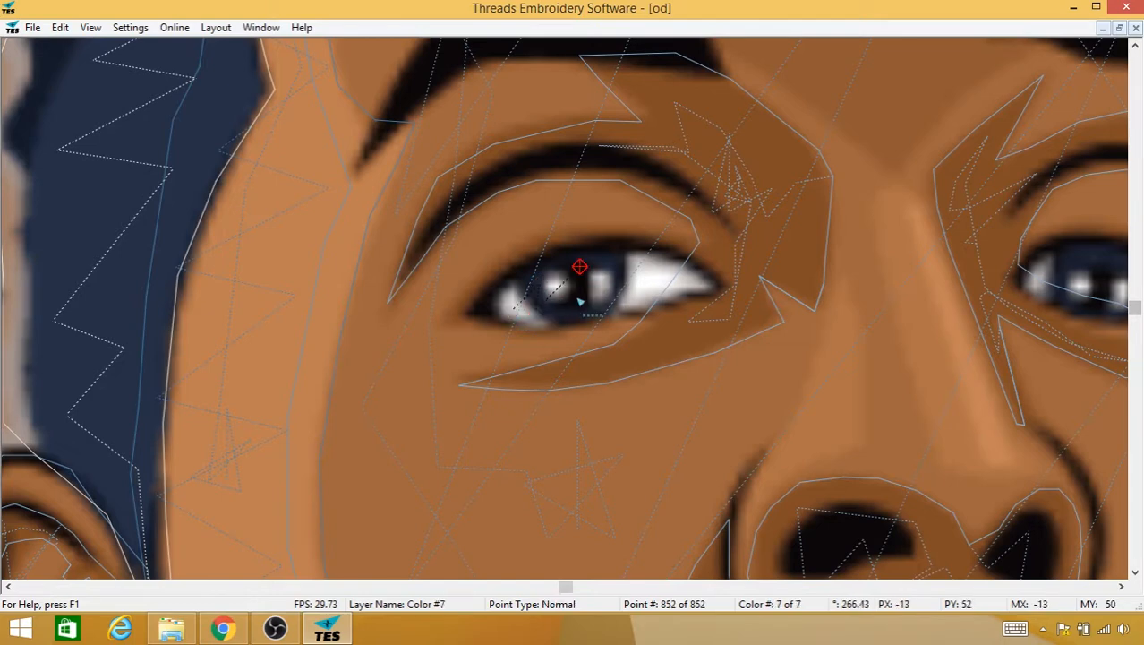
left_click(577, 309)
left_click(623, 266)
left_click(623, 301)
left_click(646, 270)
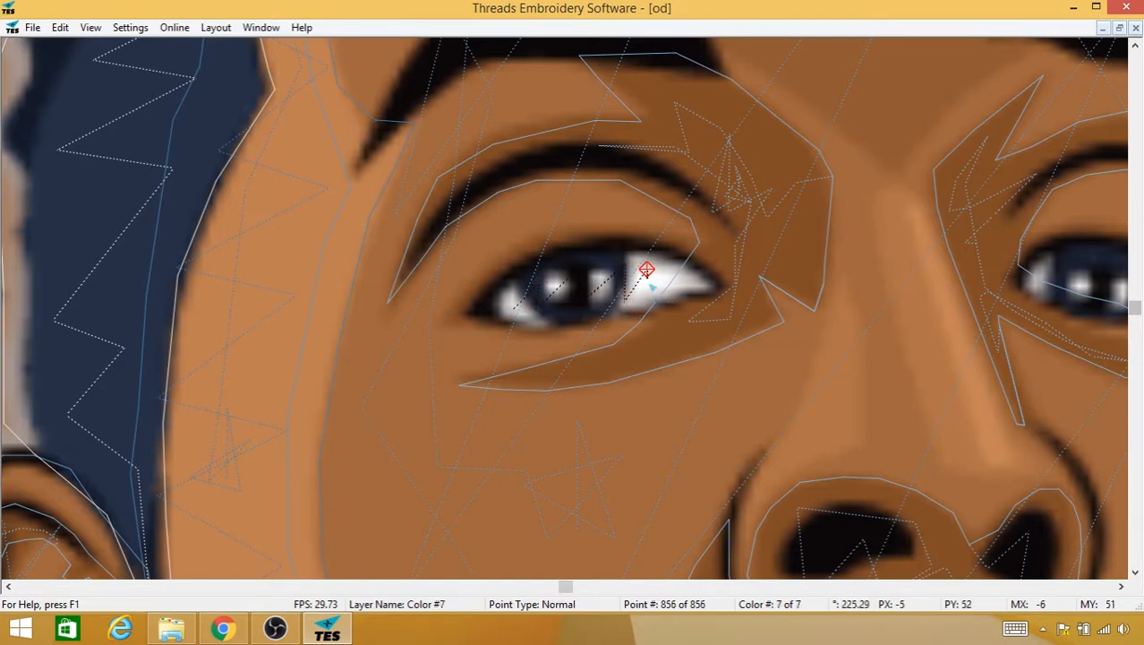
left_click(651, 291)
left_click(685, 283)
left_click(646, 273)
left_click(678, 285)
left_click(535, 297)
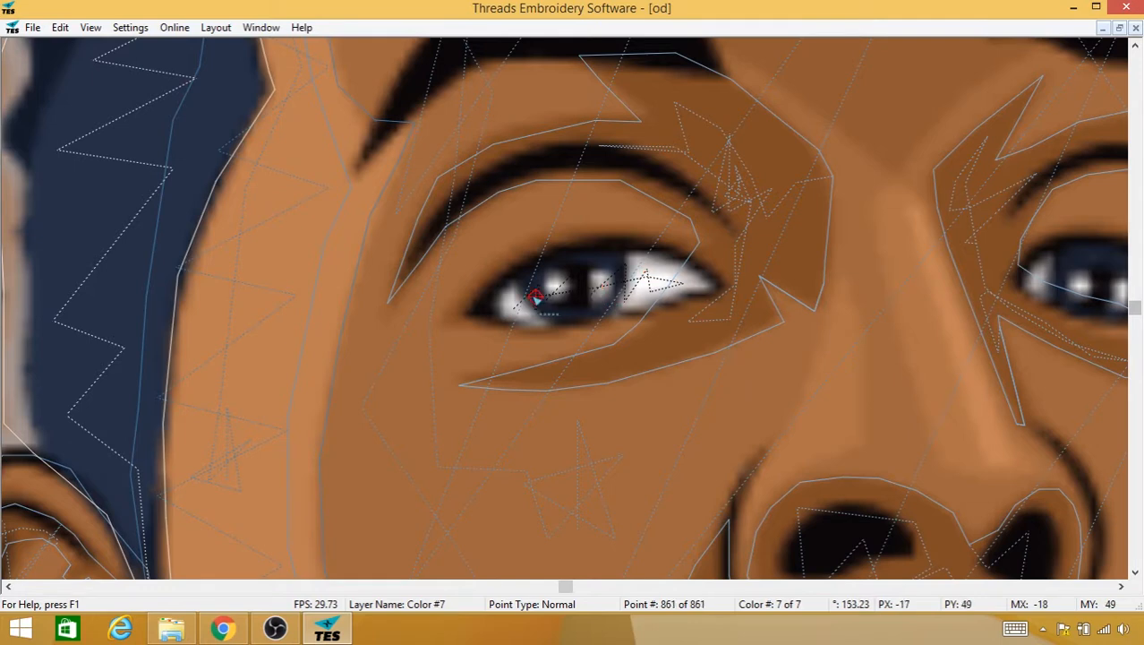
left_click(513, 301)
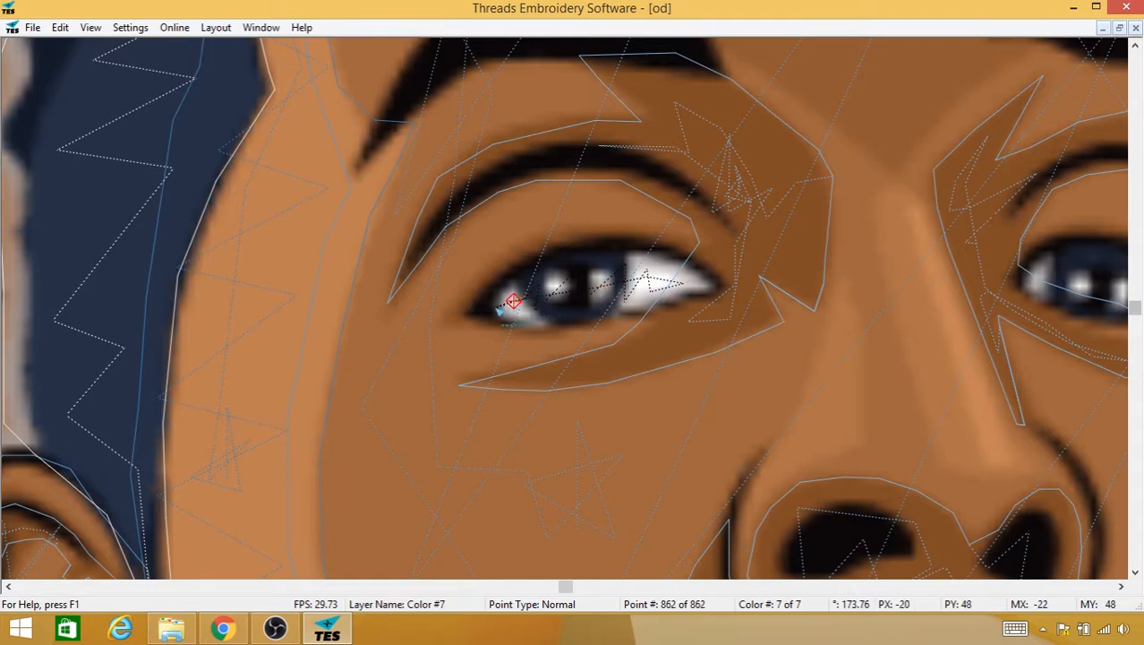
Step: Start a white fill at the left eye's outer corner and trace it along the upper lid toward the inner corner
right_click(497, 307)
mouse_move(543, 394)
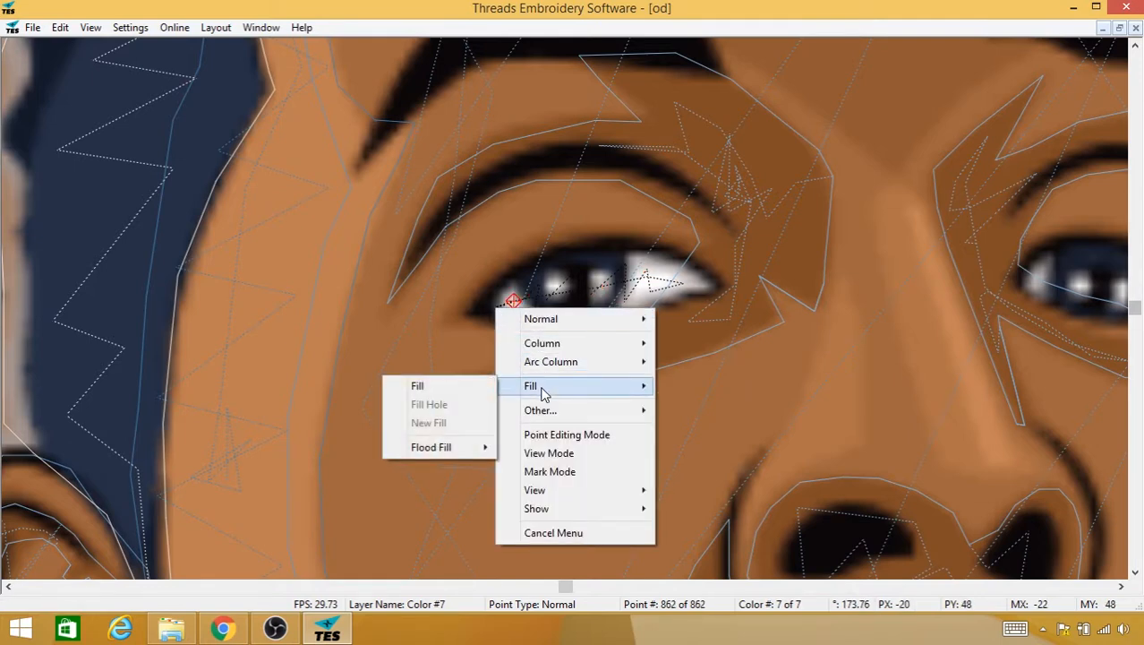
left_click(451, 392)
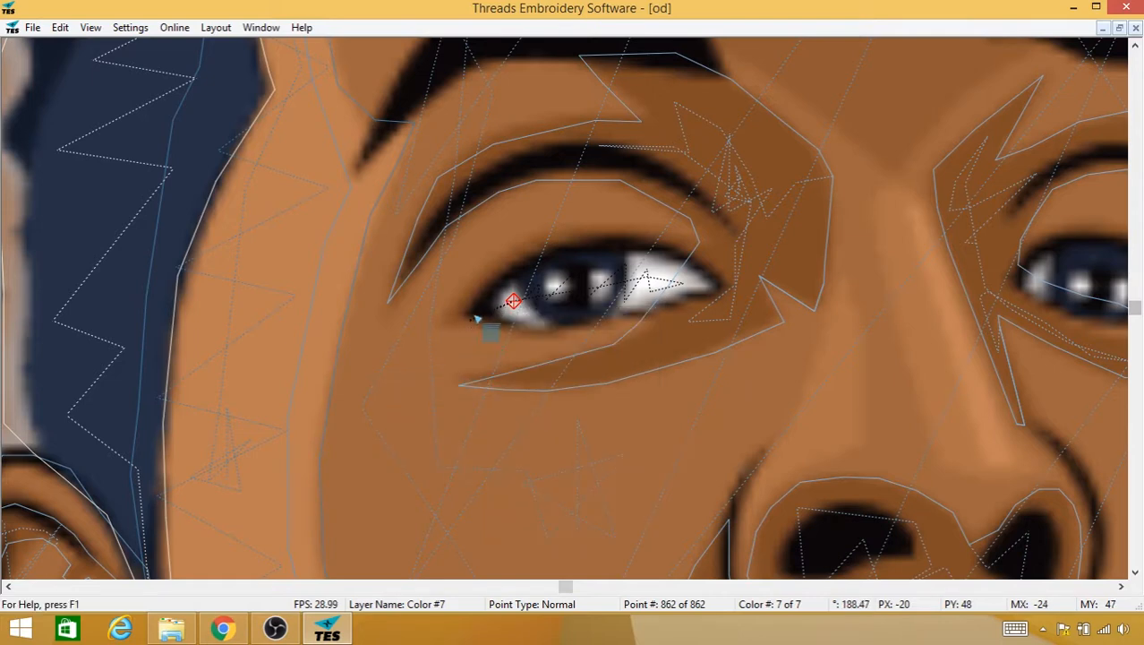
left_click(494, 294)
left_click(505, 280)
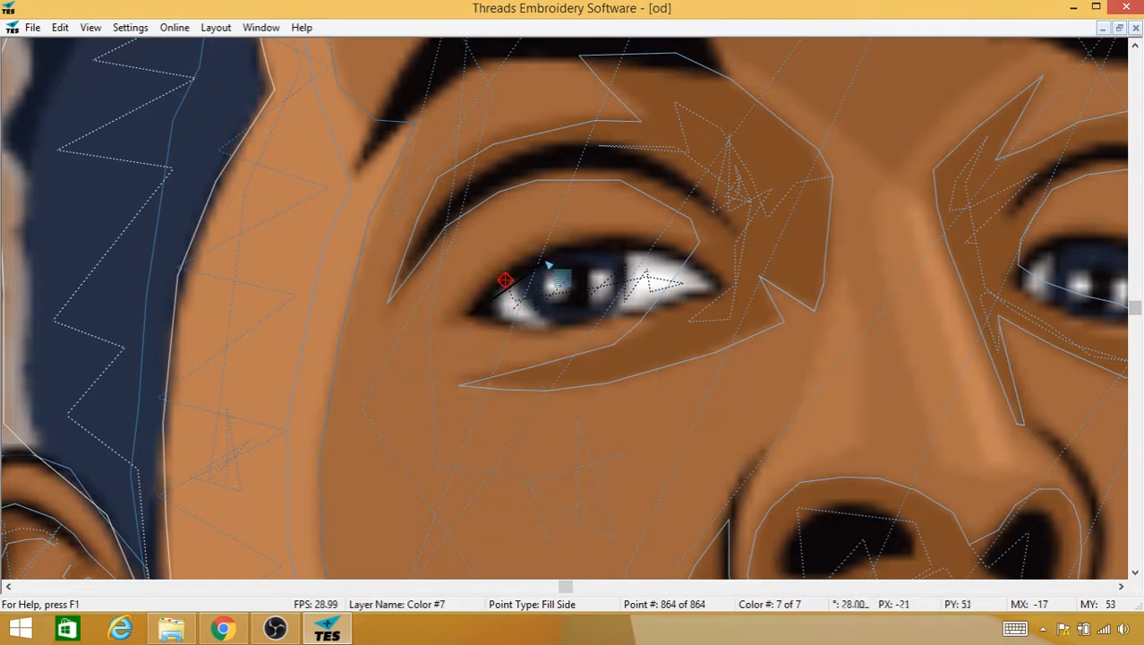
left_click(545, 257)
left_click(605, 249)
left_click(655, 254)
left_click(690, 259)
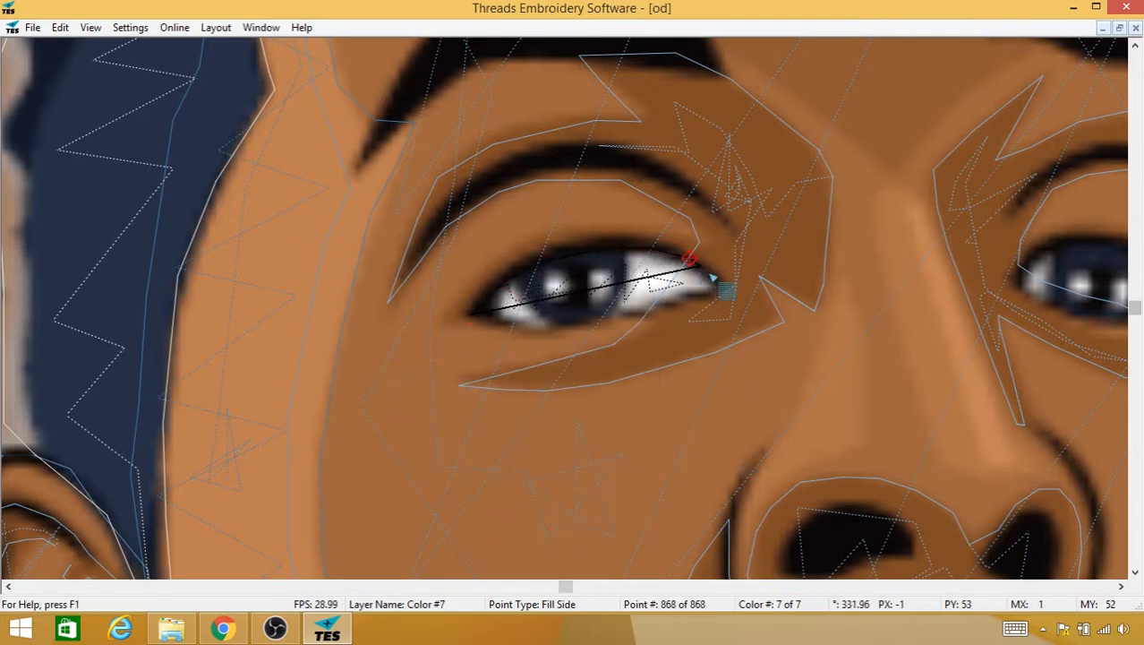
Step: Complete the left eye's fill outline around the inner corner and along the lower lid back to the outer corner
left_click(722, 282)
left_click(724, 288)
left_click(726, 292)
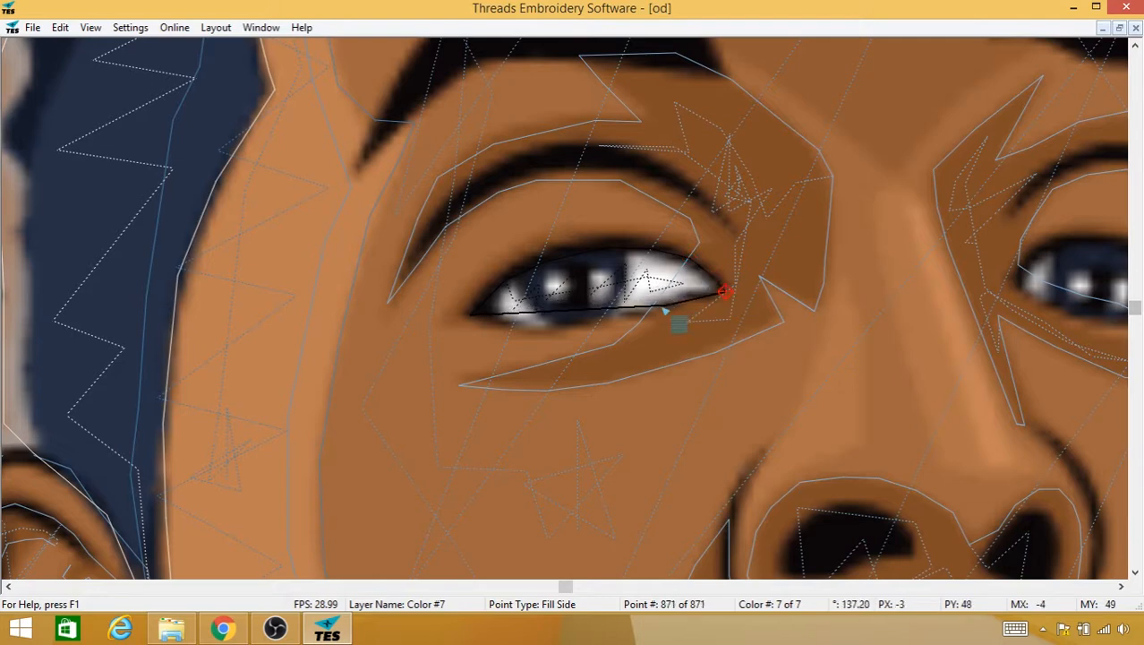
left_click(664, 308)
left_click(605, 315)
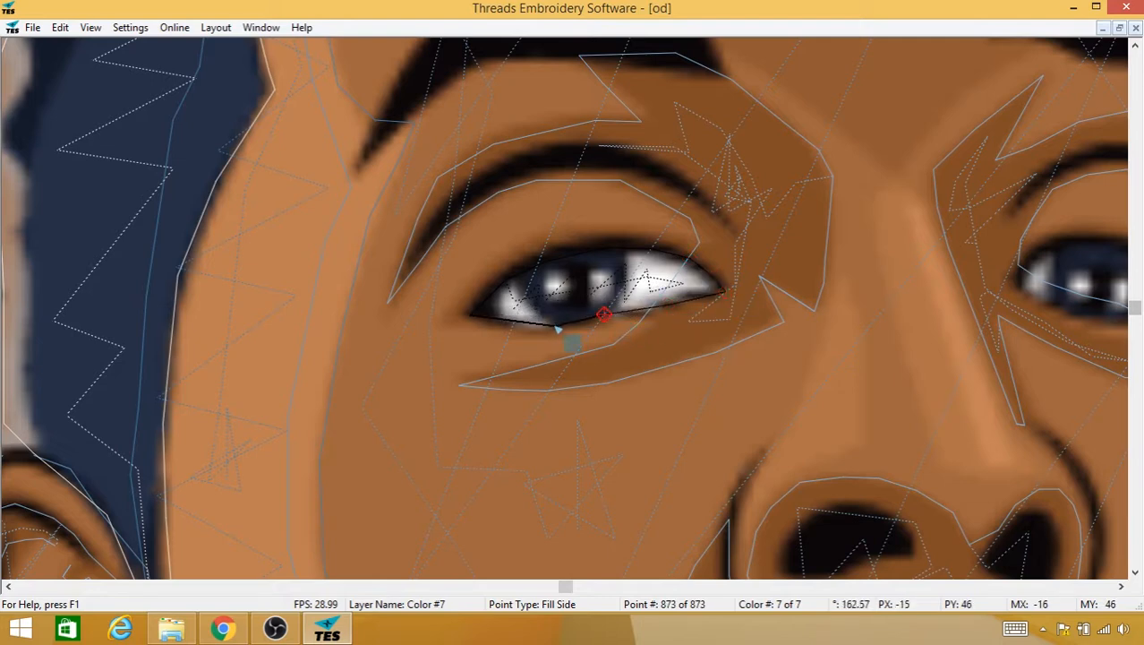
left_click(557, 327)
left_click(494, 323)
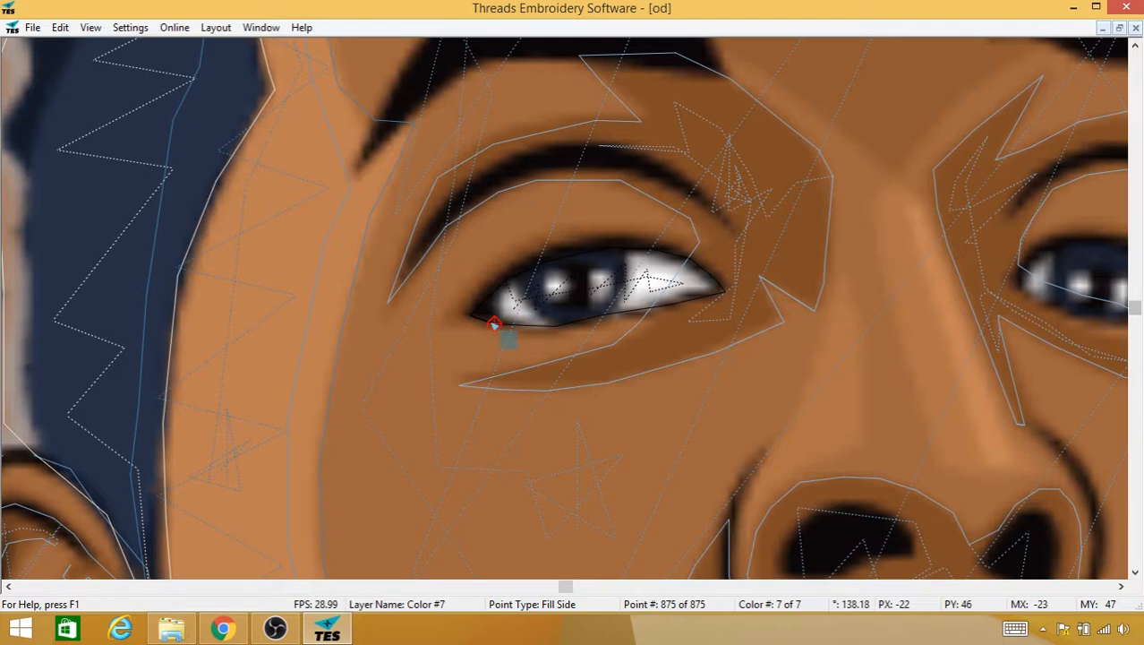
Step: Insert a color change to white for the right eye's white area
left_click_drag(903, 349, 386, 341)
right_click(363, 293)
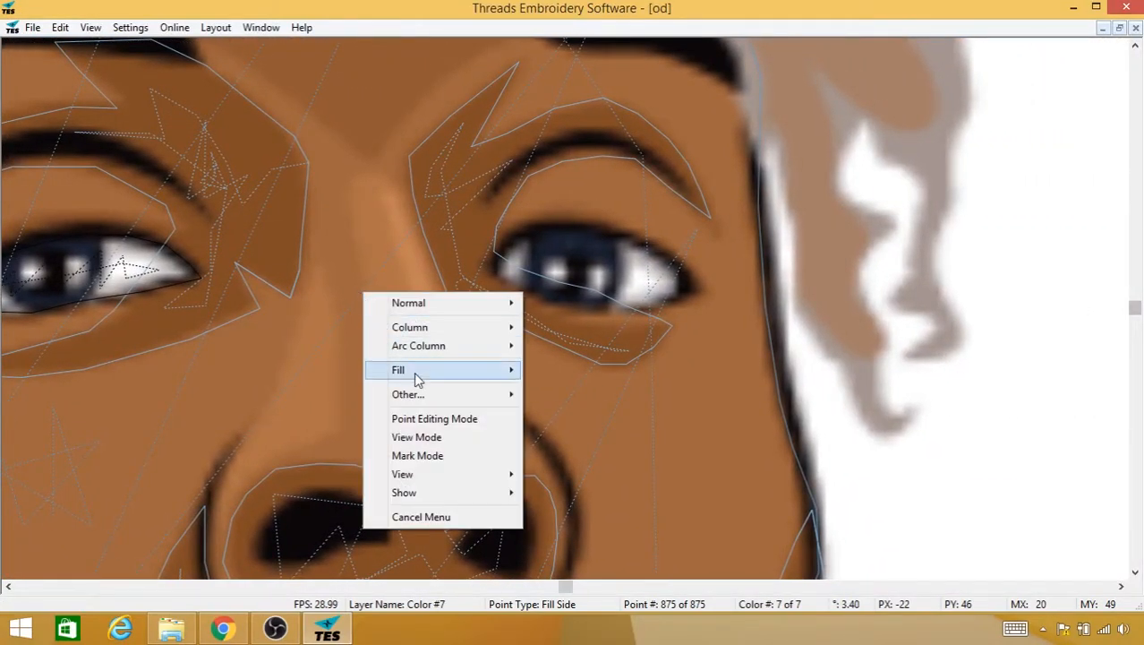
mouse_move(426, 396)
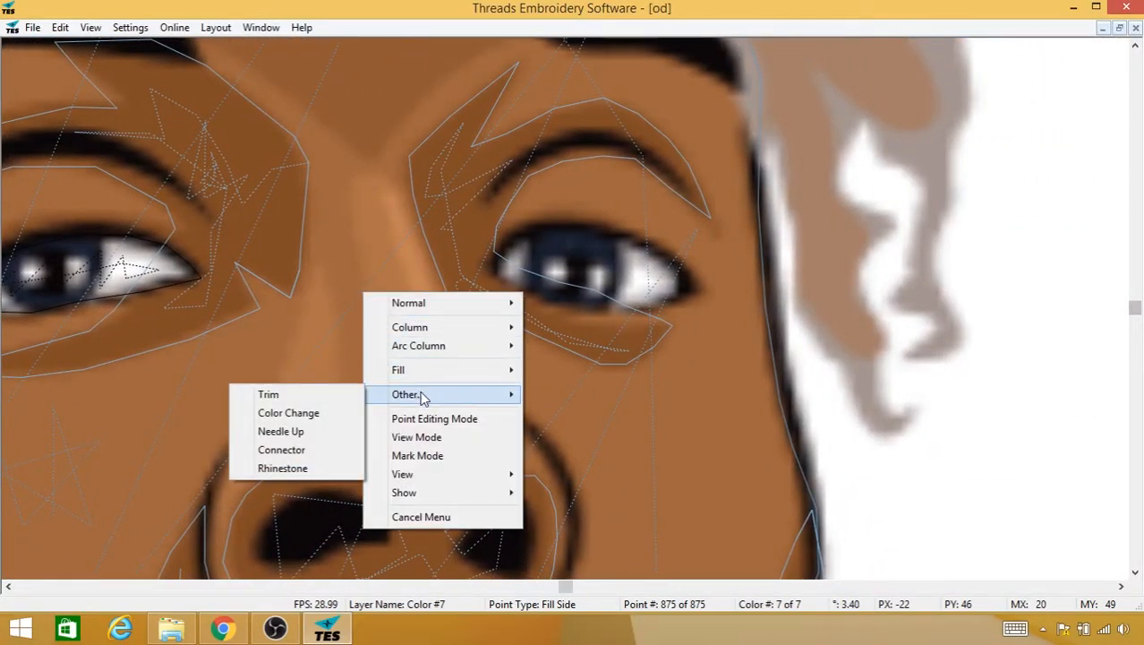
left_click(328, 415)
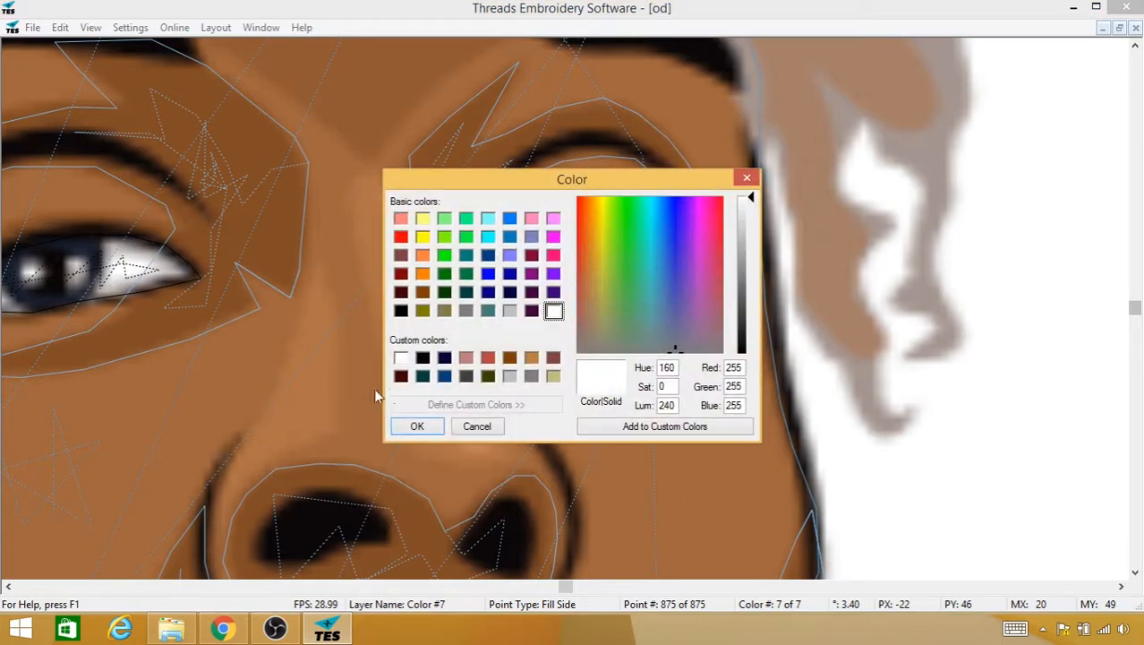
left_click(416, 426)
Step: Lay normal stitch points in a zigzag across the right eye, from the pupil to the inner corner and back toward the outer corner
left_click(591, 281)
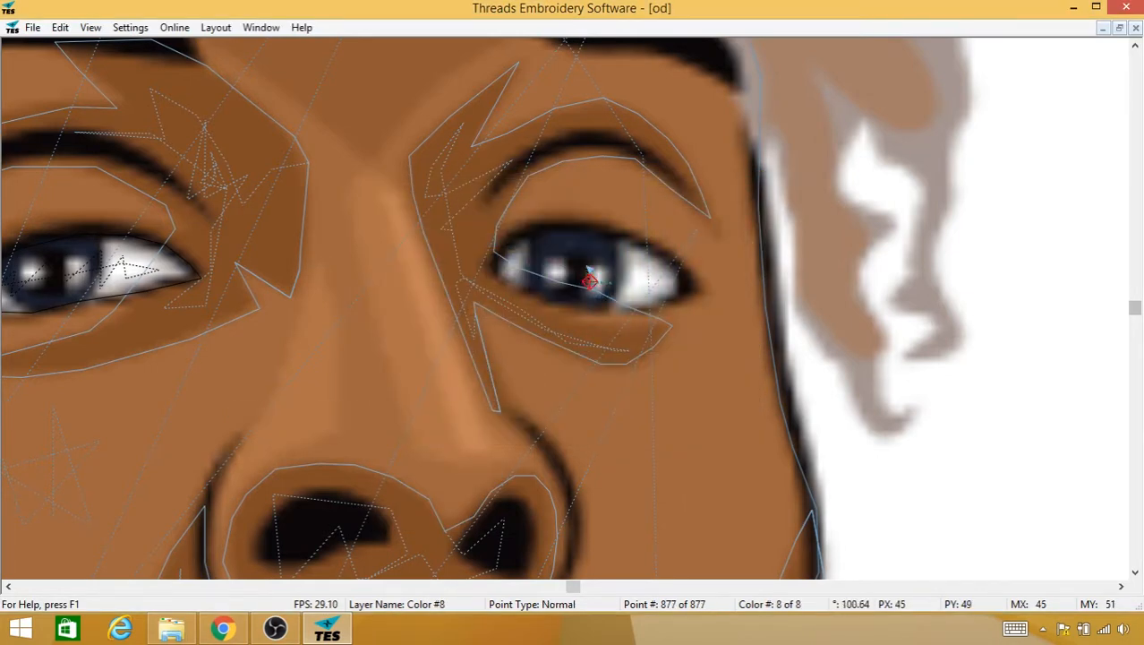
left_click(589, 272)
left_click(564, 279)
left_click(594, 274)
left_click(608, 266)
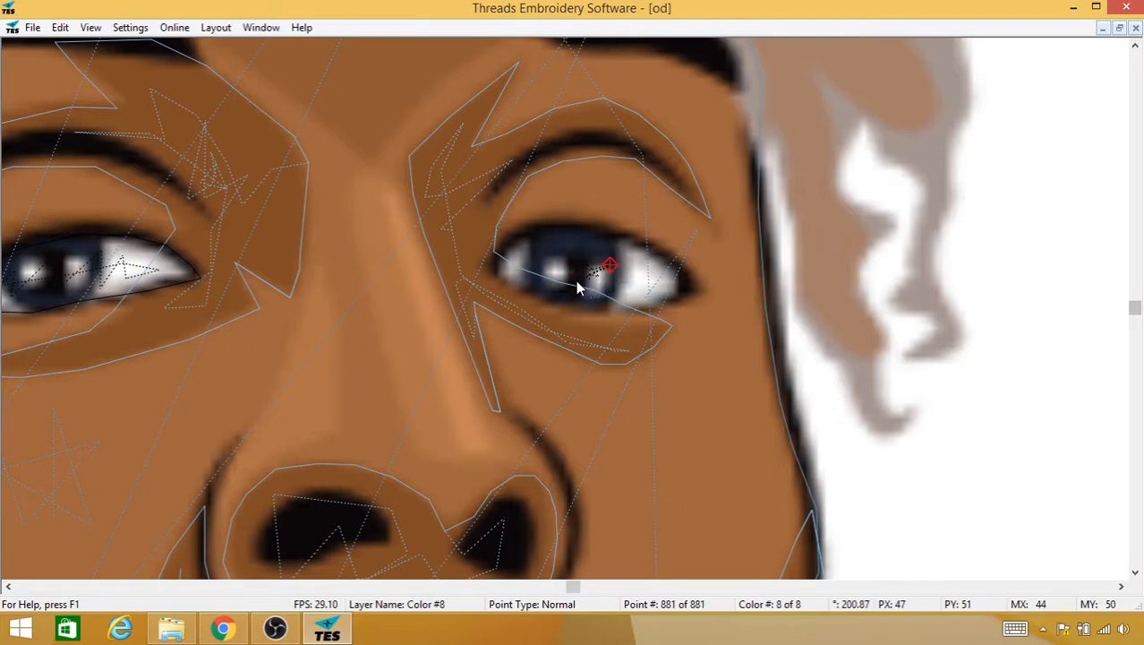
left_click(582, 263)
left_click(519, 260)
left_click(531, 283)
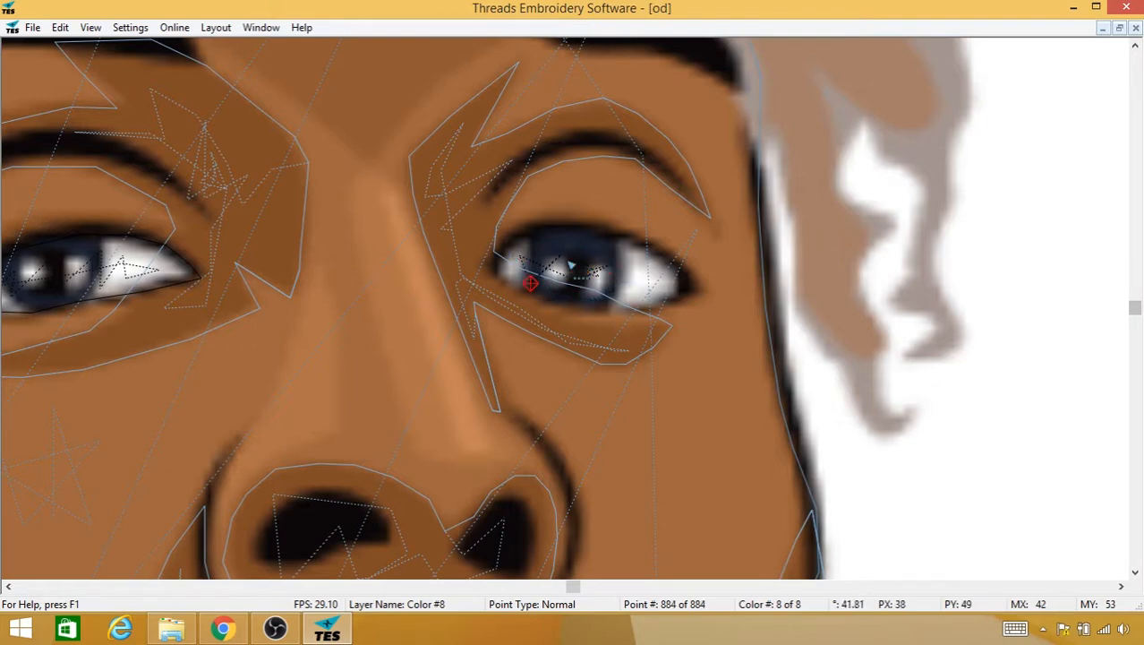
left_click(559, 263)
left_click(576, 281)
left_click(595, 264)
left_click(609, 278)
left_click(638, 261)
left_click(646, 287)
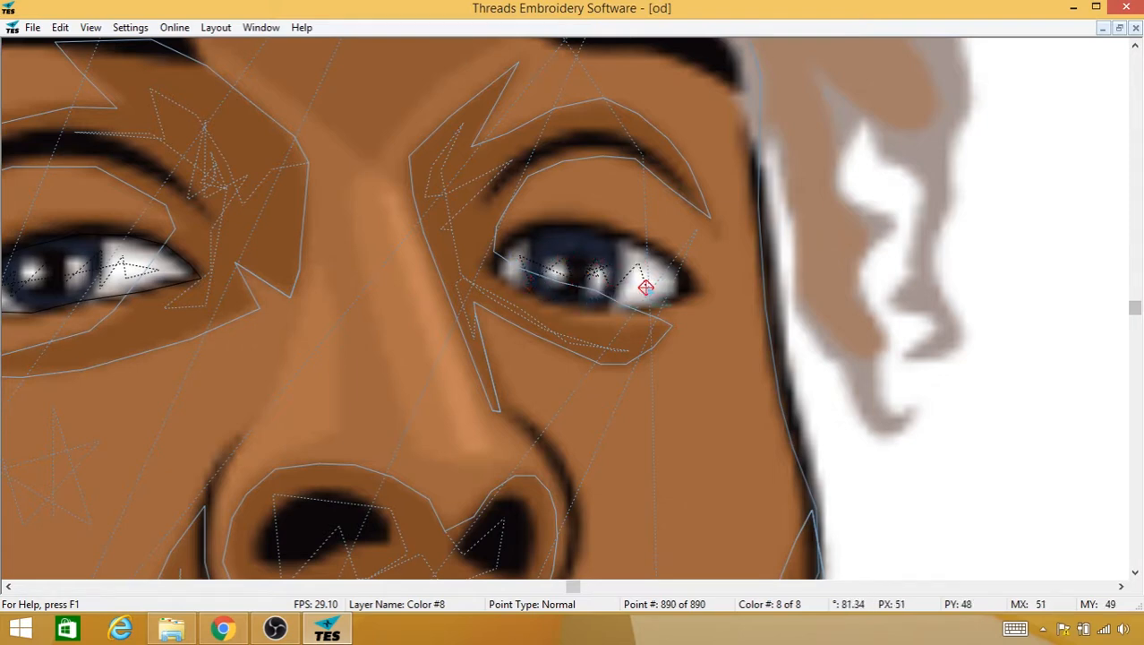
Step: Start a white fill at the right eye's outer corner and trace it along the upper lid toward the inner corner
right_click(646, 287)
mouse_move(681, 365)
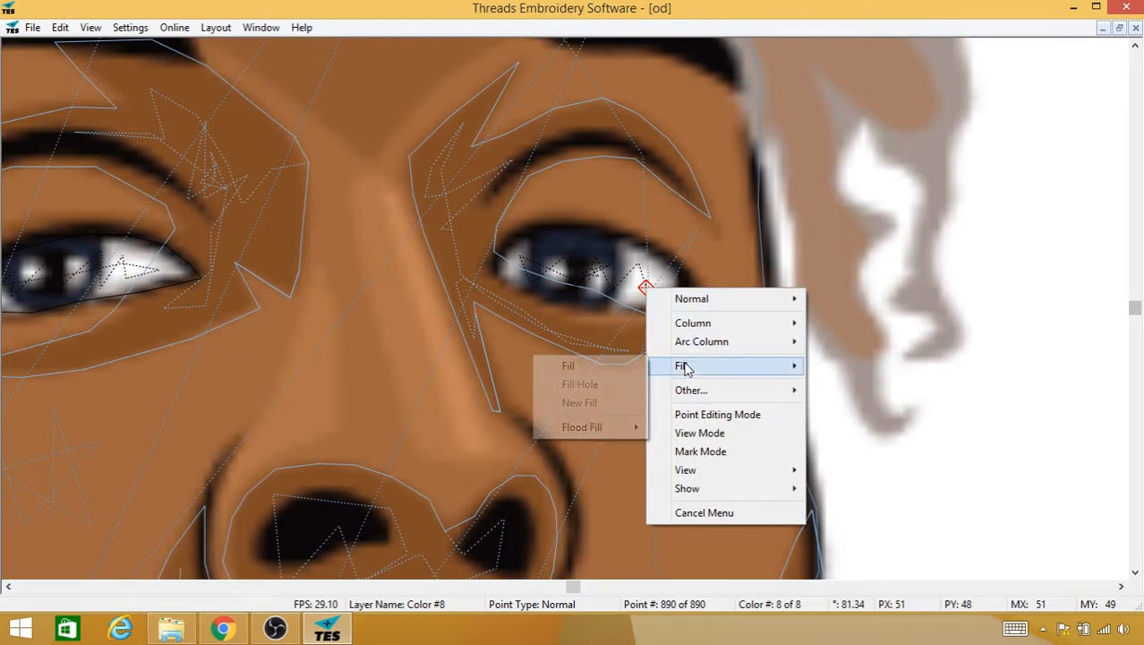
left_click(618, 367)
left_click(692, 295)
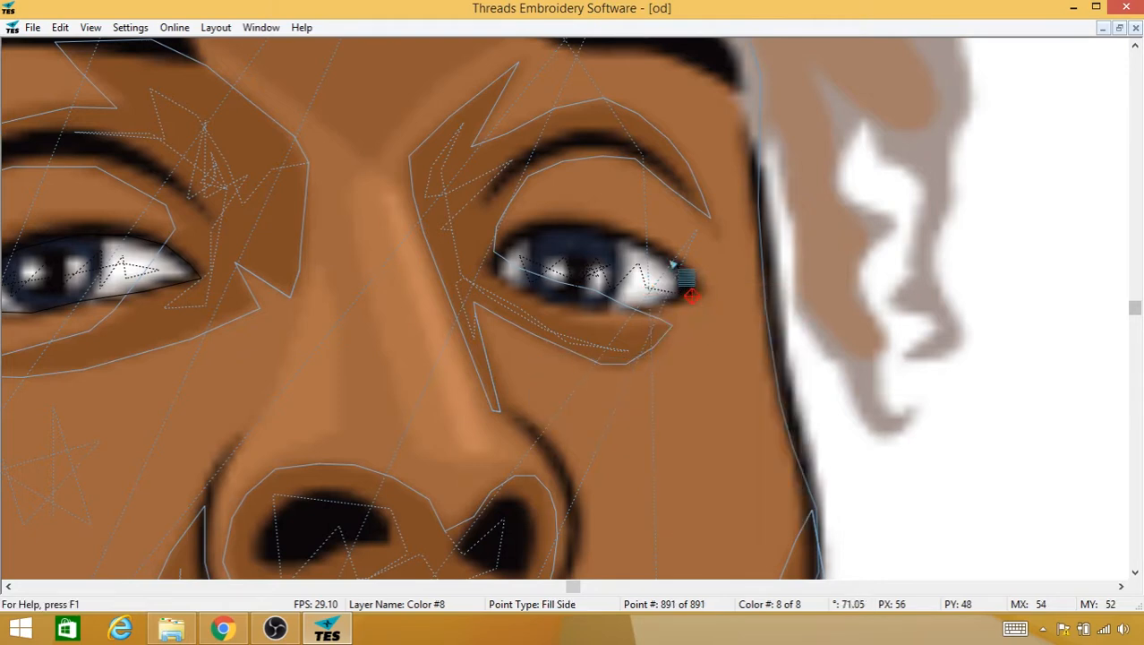
left_click(685, 260)
left_click(639, 248)
left_click(596, 225)
left_click(540, 228)
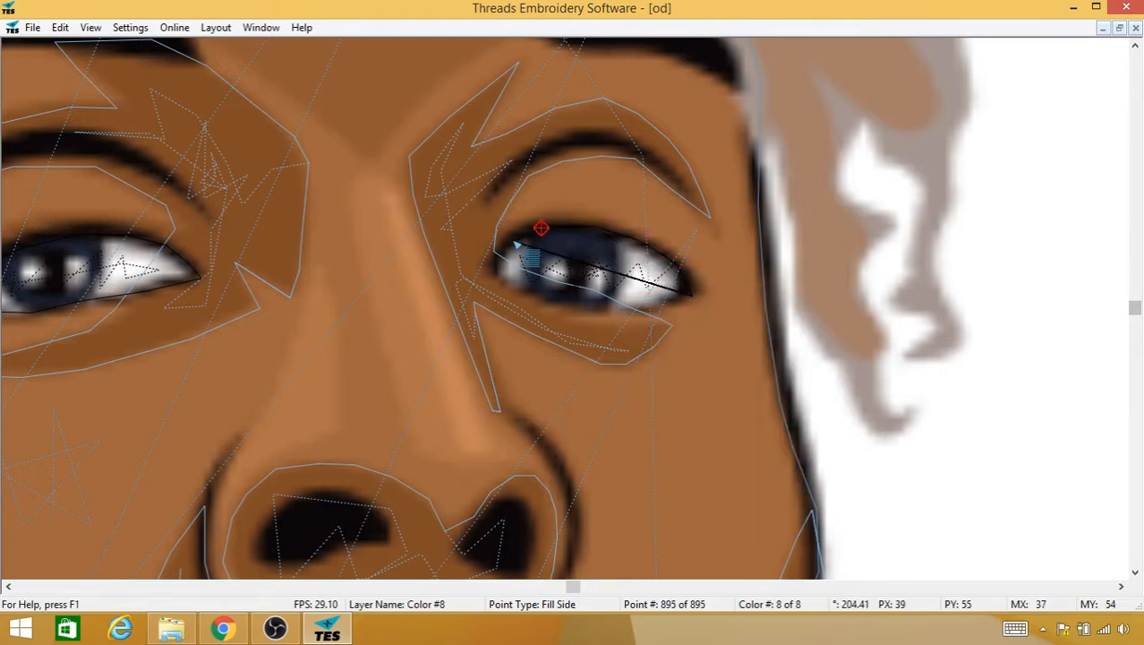
Step: Complete the right eye's fill outline around the inner corner and along the lower lid back to the outer corner
left_click(511, 246)
left_click(493, 264)
left_click(498, 288)
left_click(532, 297)
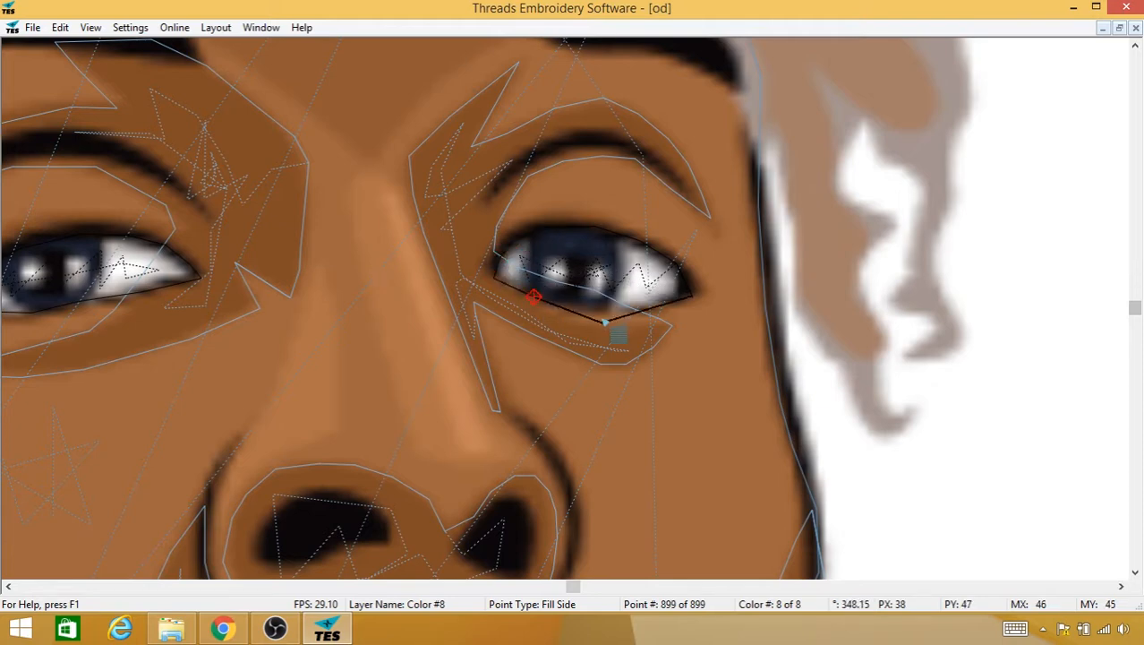
left_click(602, 317)
left_click(646, 310)
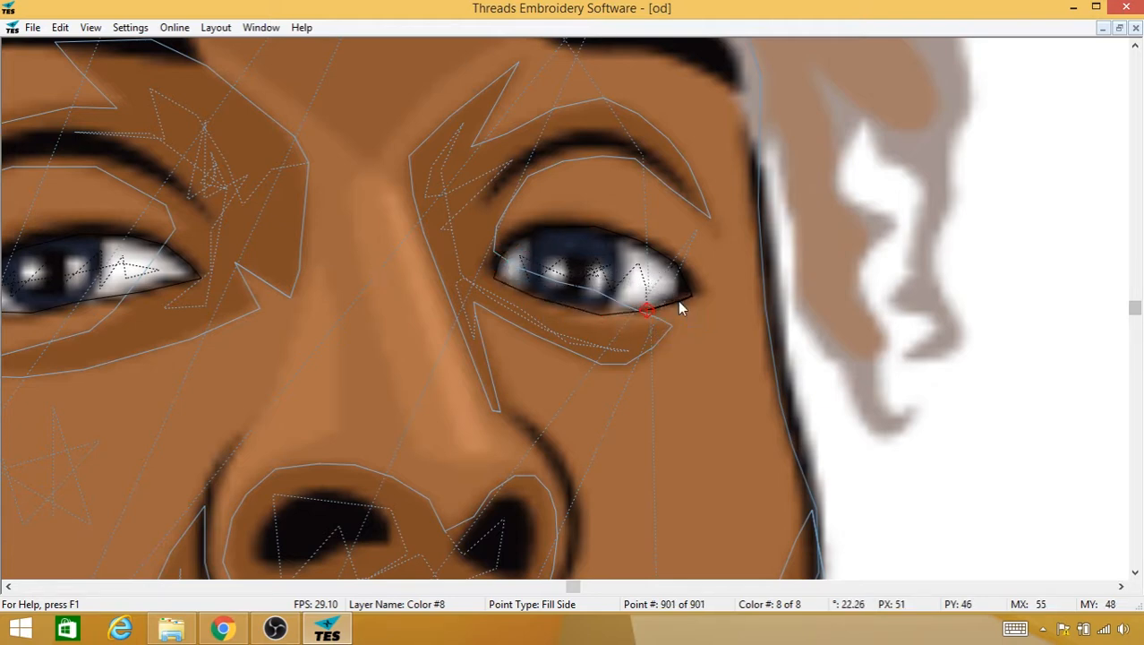
left_click(679, 303)
Step: Preview the generated stitches of the whole portrait, and return to the wire view with the background artwork shown
key("0")
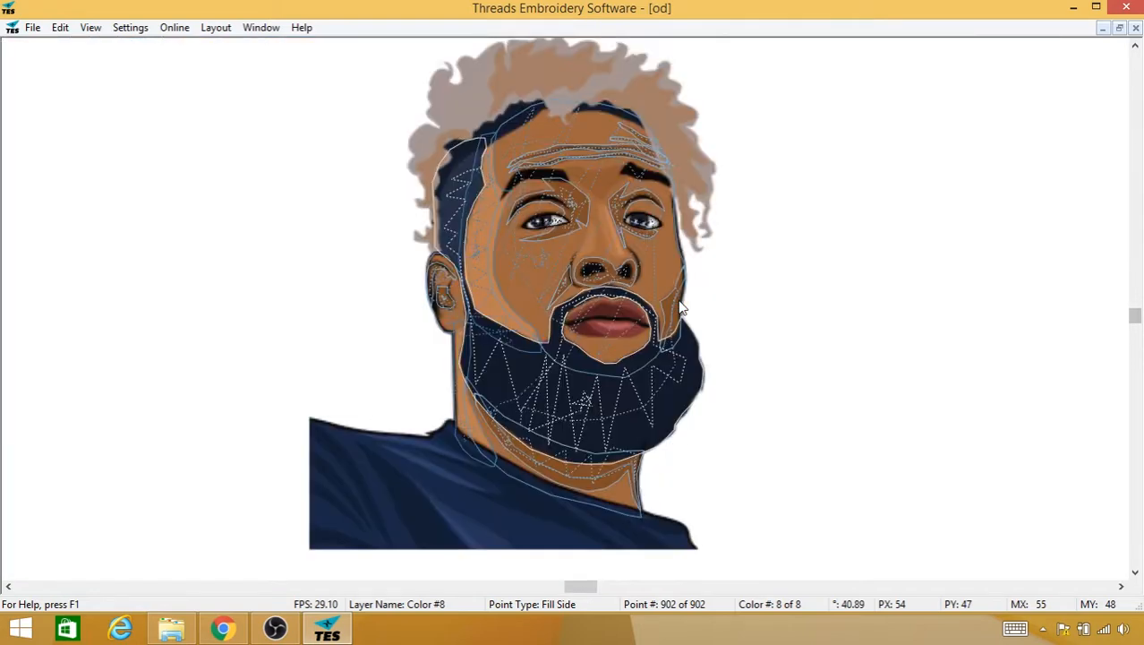
key("i")
key("s")
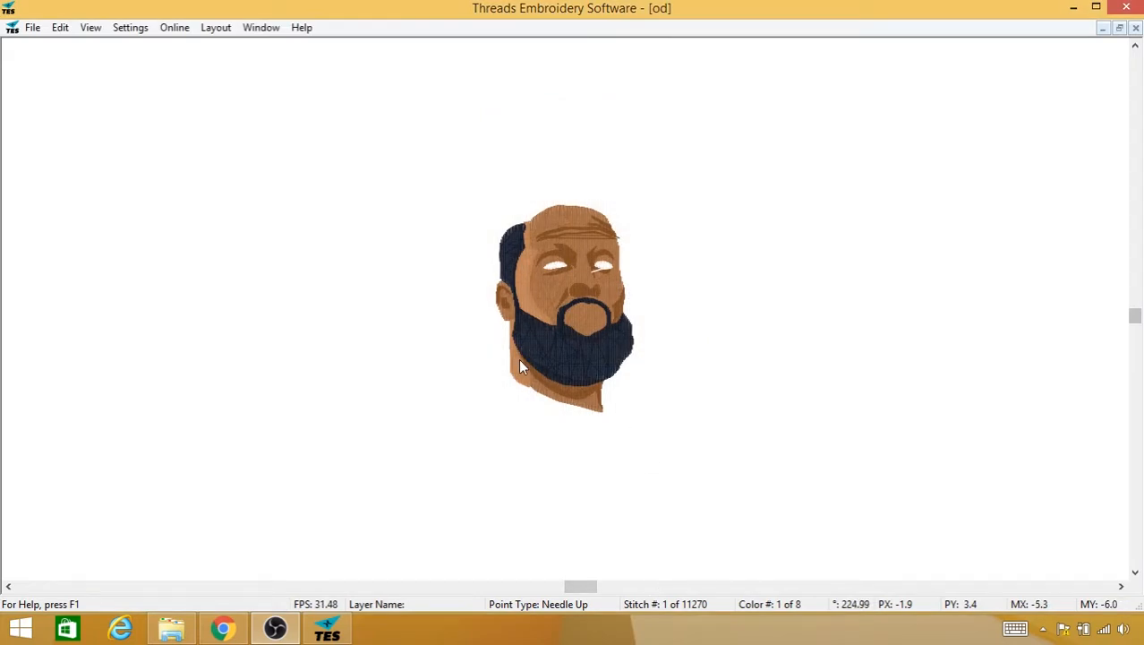
key("w")
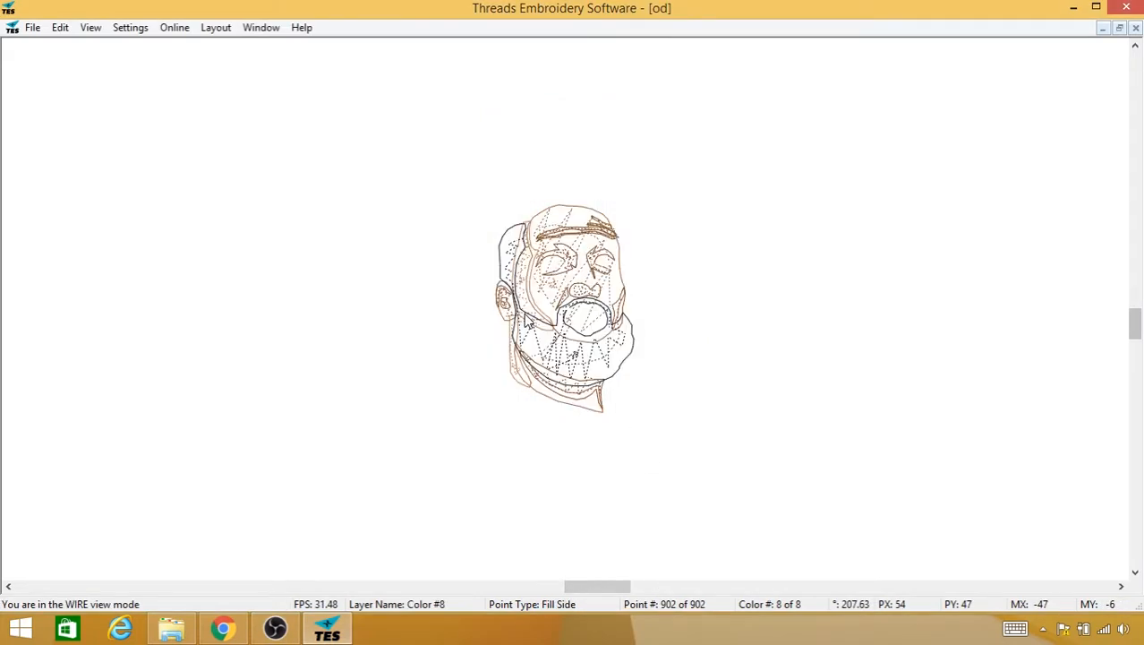
key("b")
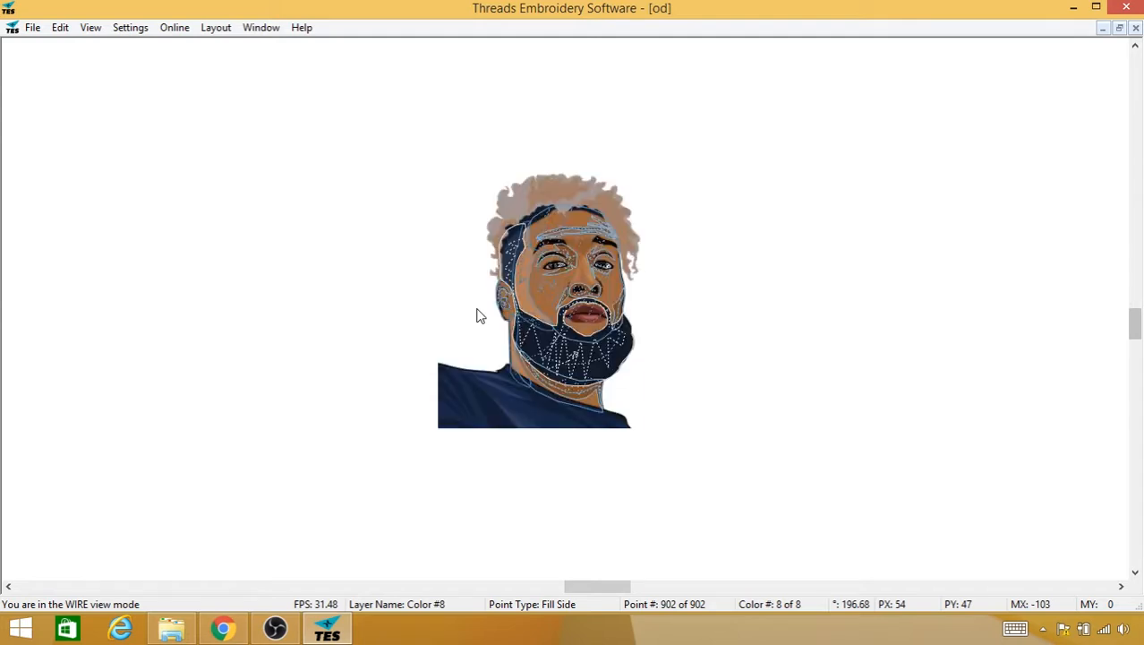
Step: Insert a color change to dark red (Red 63, Green 0, Blue 0) for the upper lip
scroll(479, 315, "up", 3)
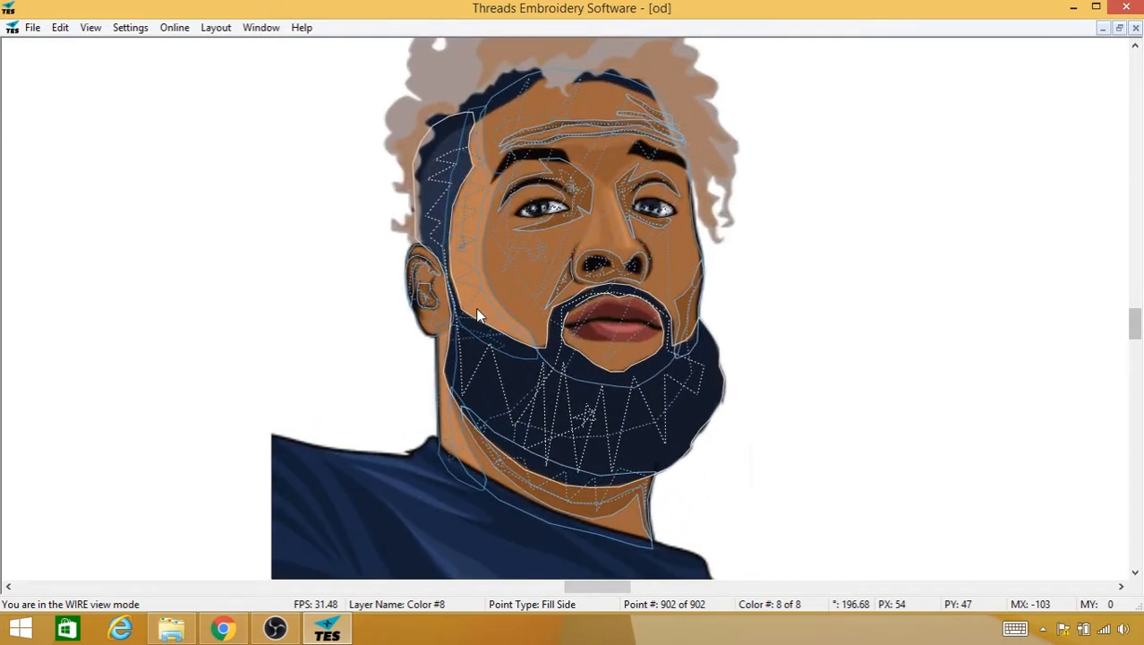
scroll(477, 315, "up", 1)
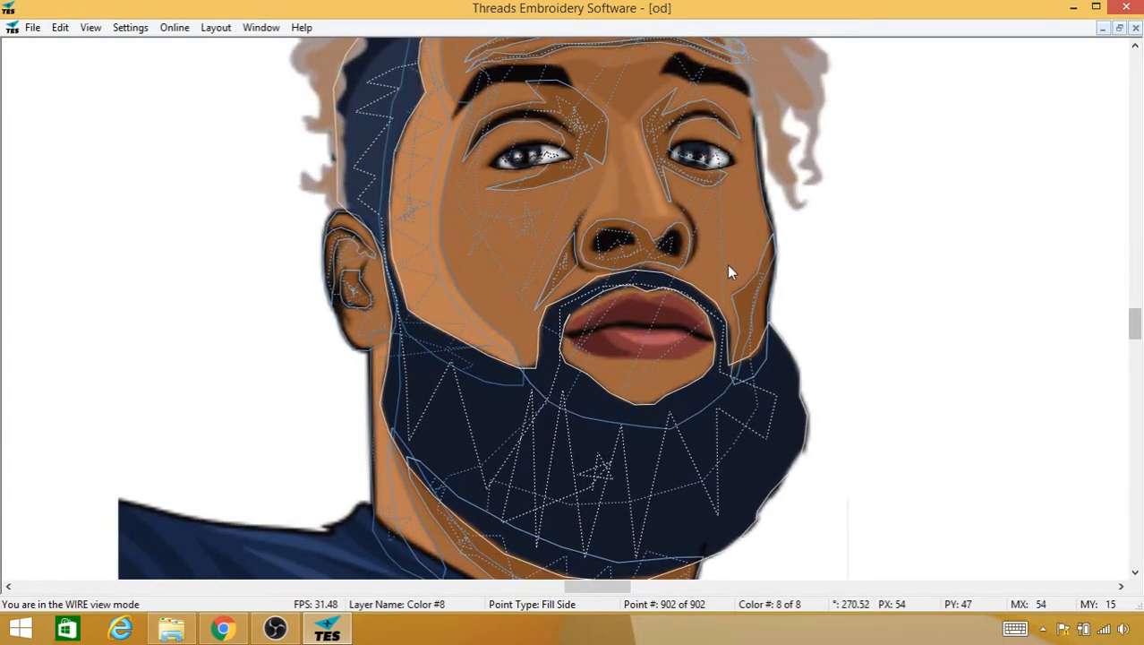
left_click_drag(731, 273, 599, 251)
scroll(598, 250, "up", 1)
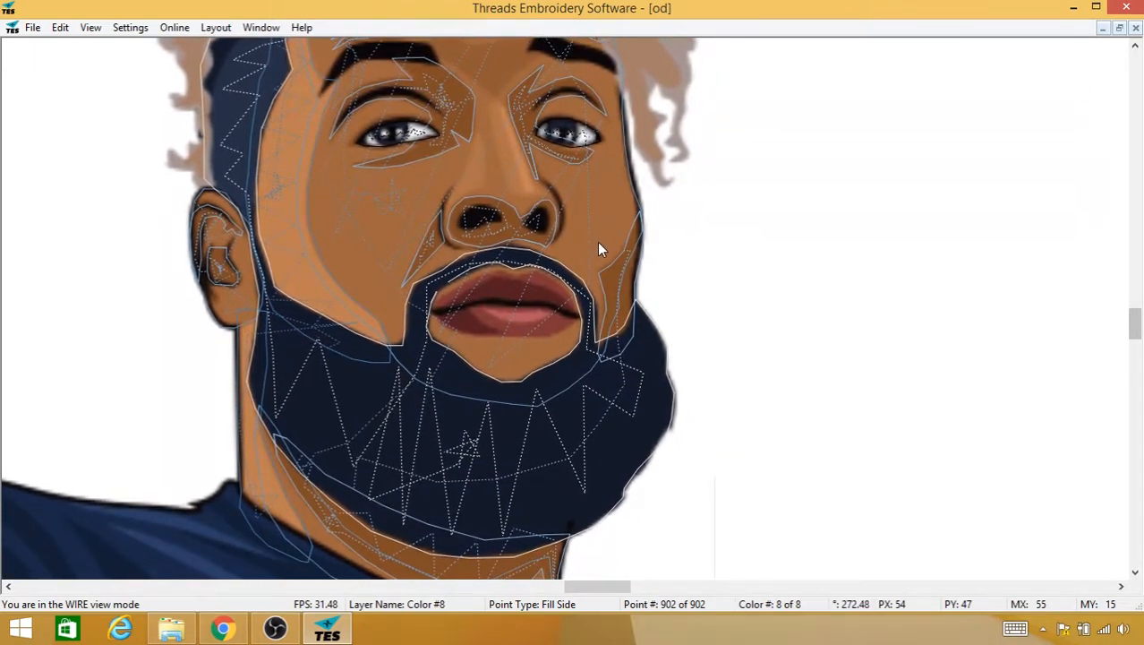
scroll(598, 251, "up", 1)
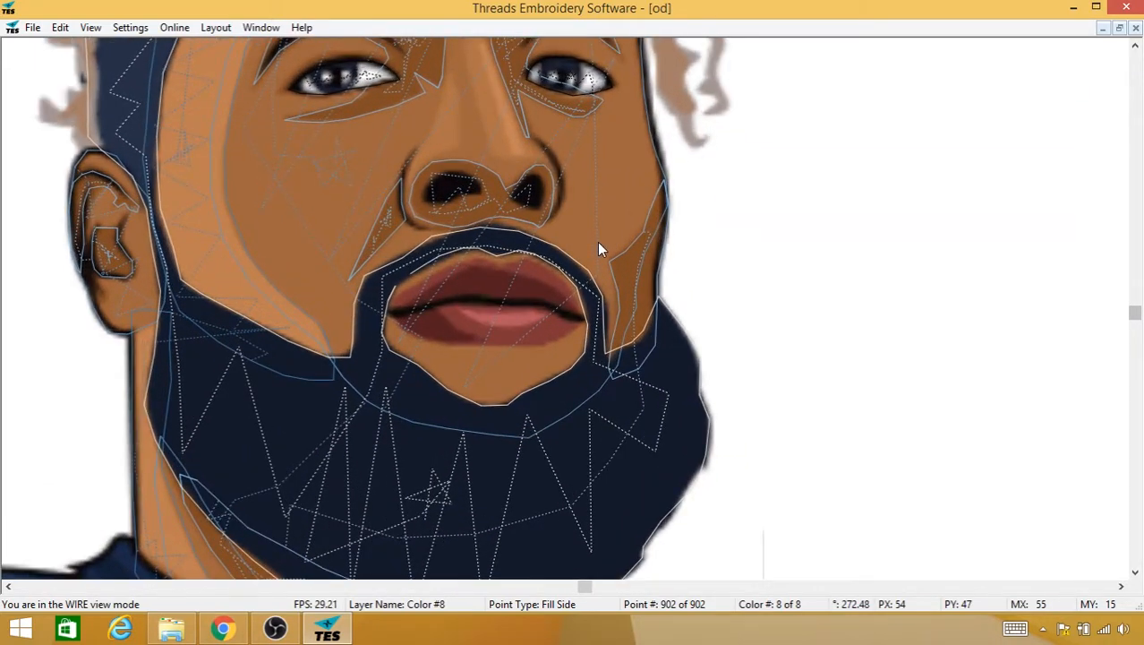
right_click(439, 198)
mouse_move(510, 297)
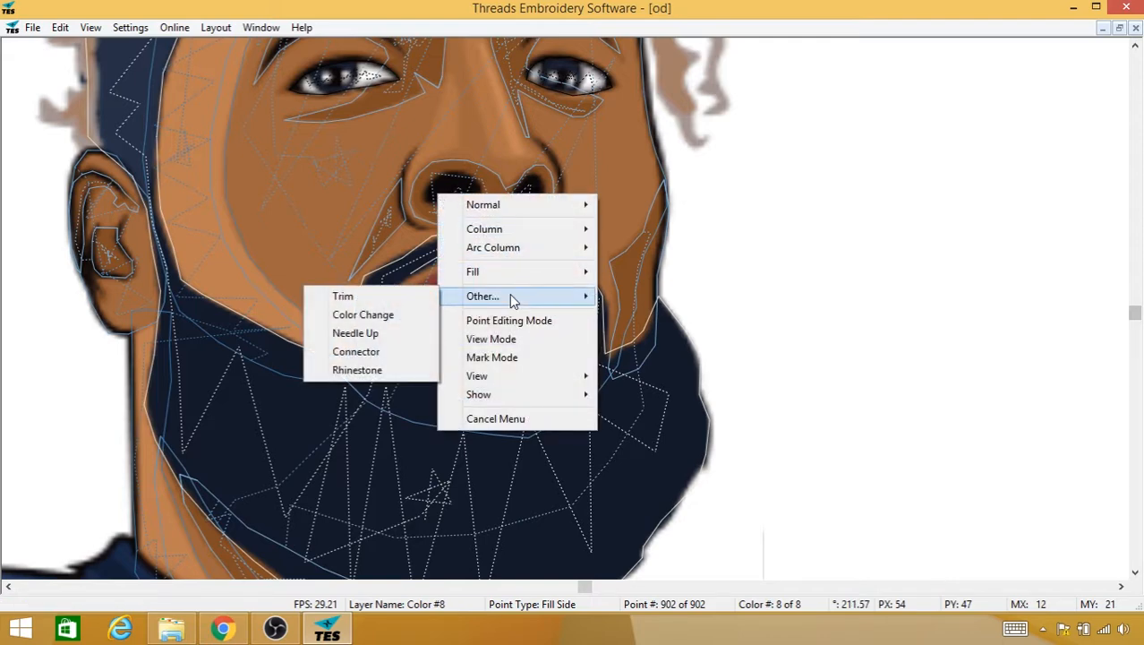
left_click(391, 313)
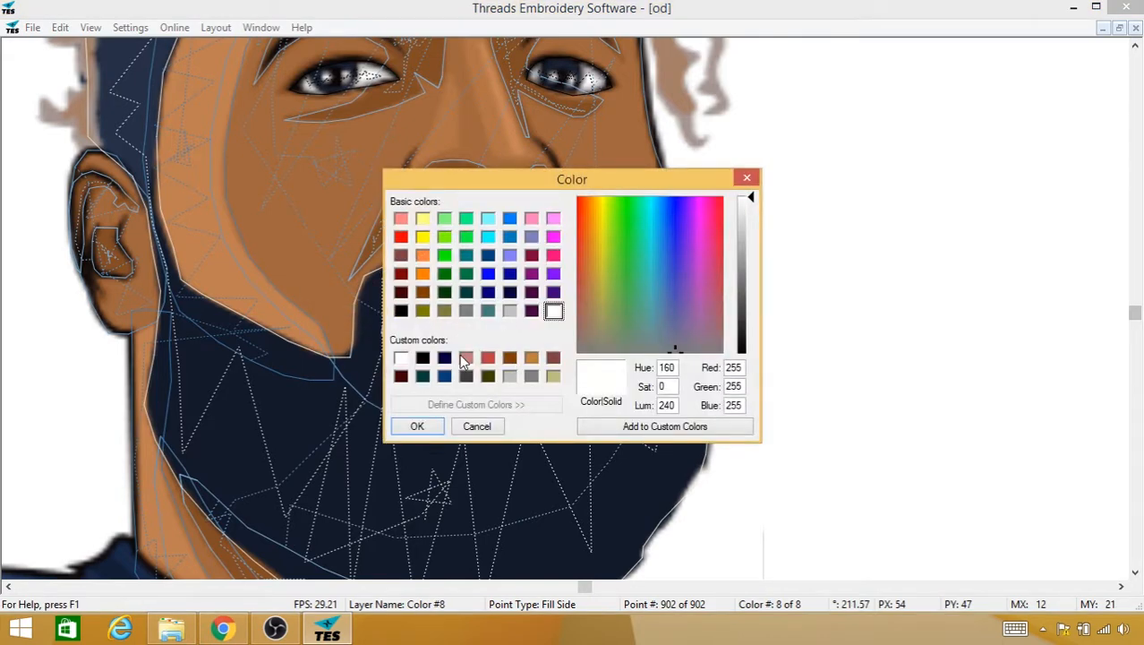
left_click_drag(552, 182, 755, 184)
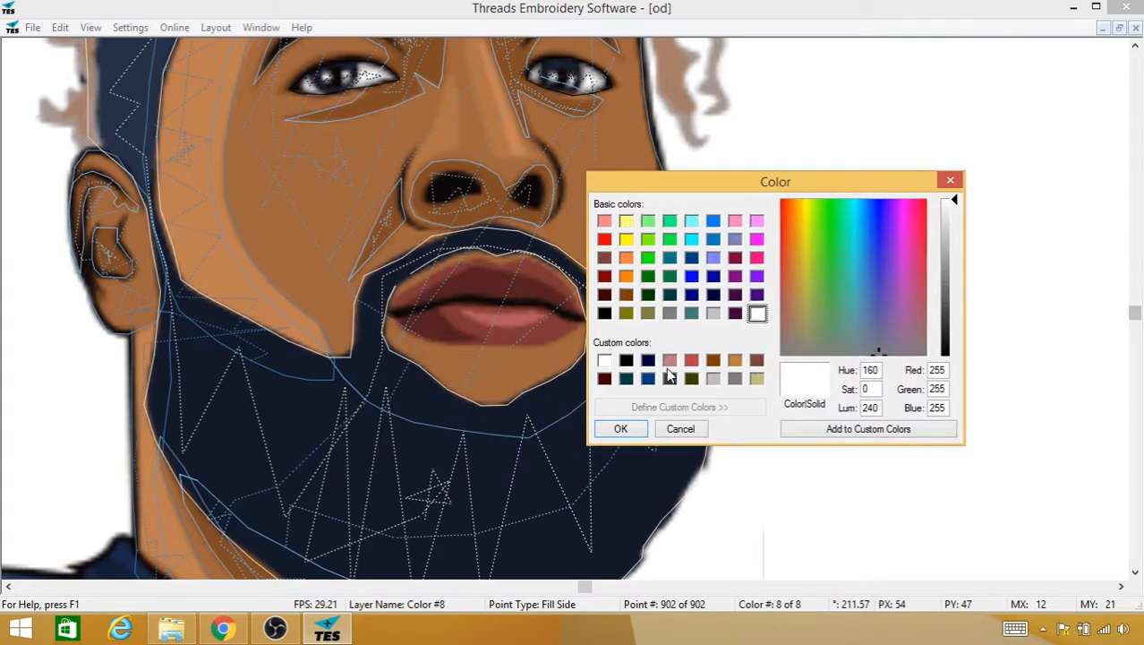
left_click(605, 379)
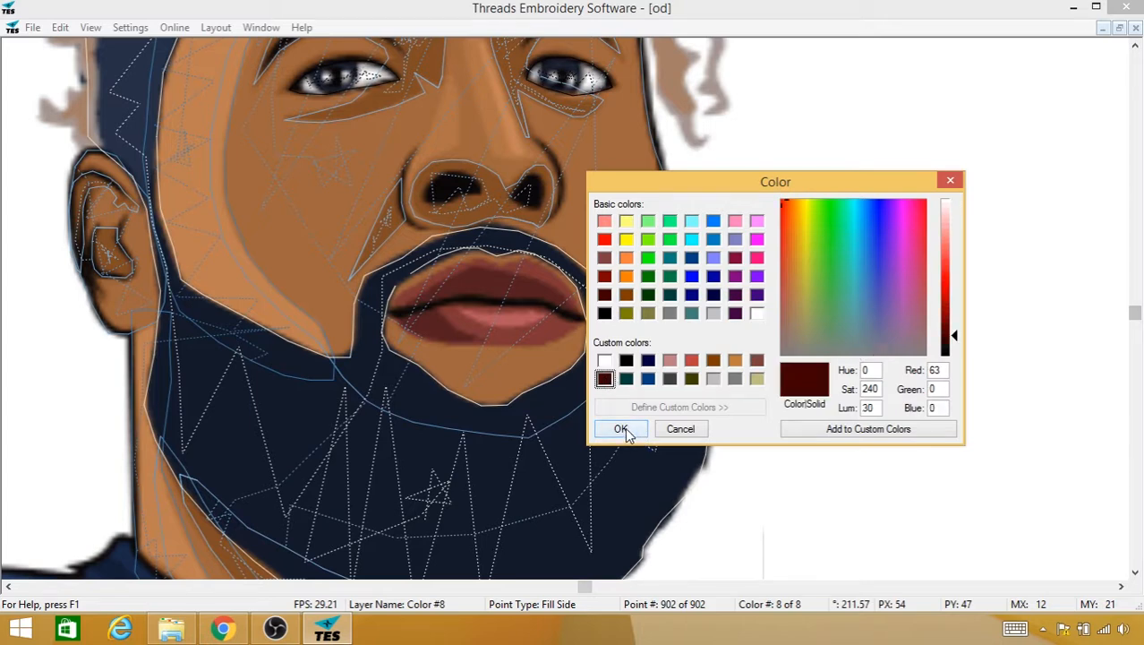
left_click(622, 429)
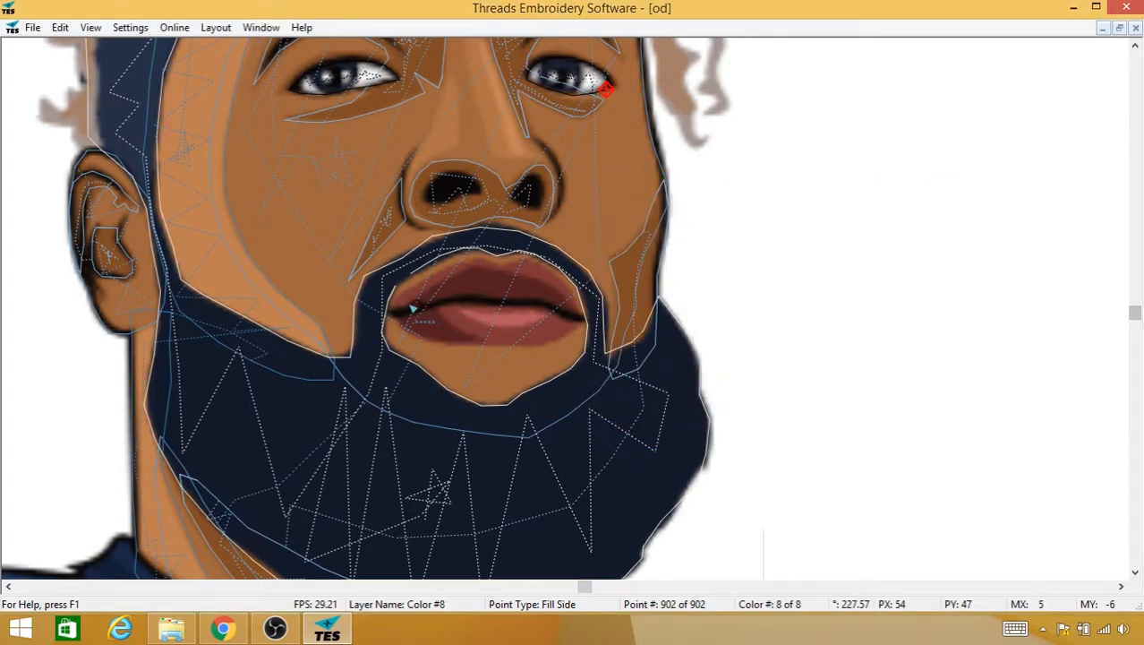
Step: Lay normal stitch points from the left mouth corner across the upper lip toward its right end
left_click(408, 302)
left_click(416, 308)
left_click(416, 301)
left_click(416, 299)
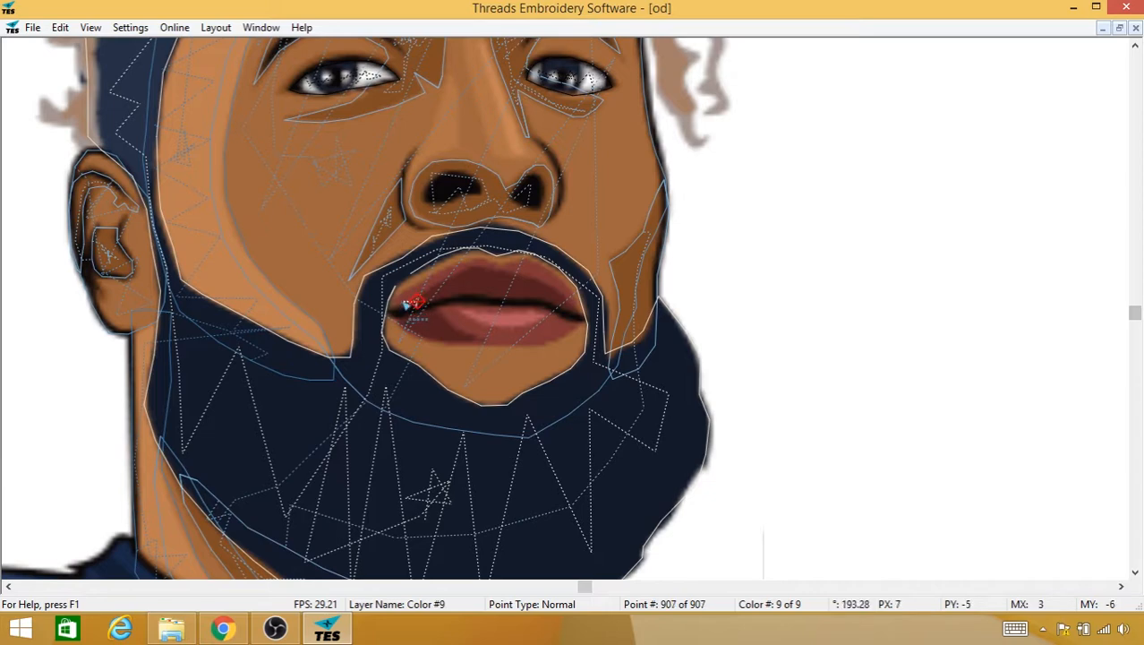
left_click(420, 290)
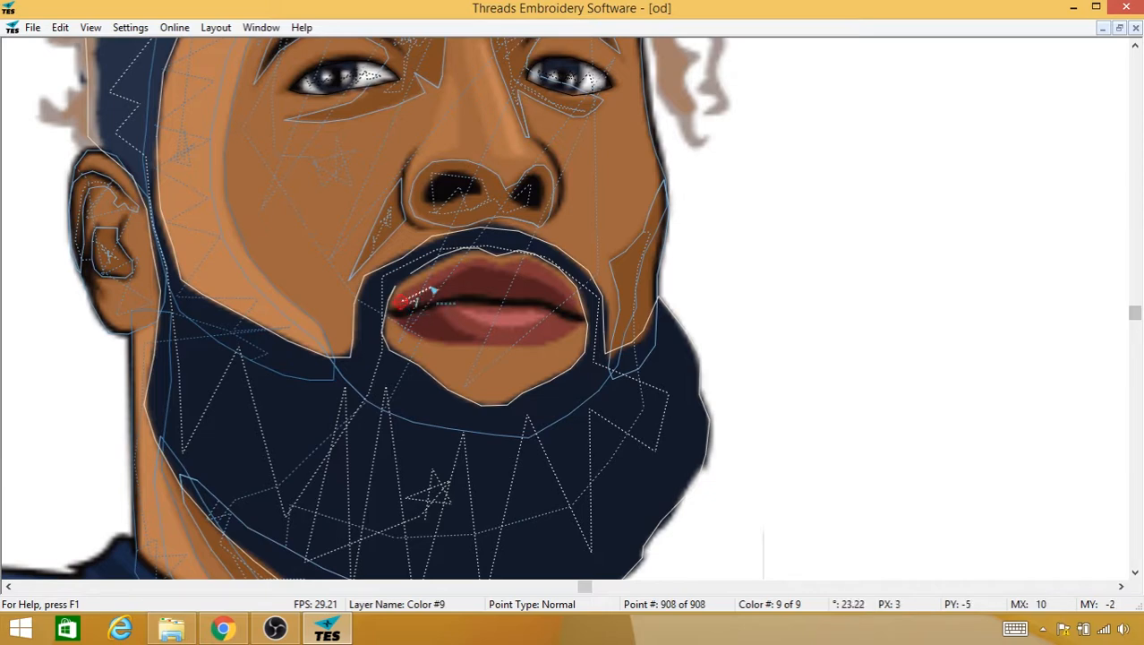
left_click(443, 277)
left_click(475, 271)
left_click(518, 281)
left_click(544, 288)
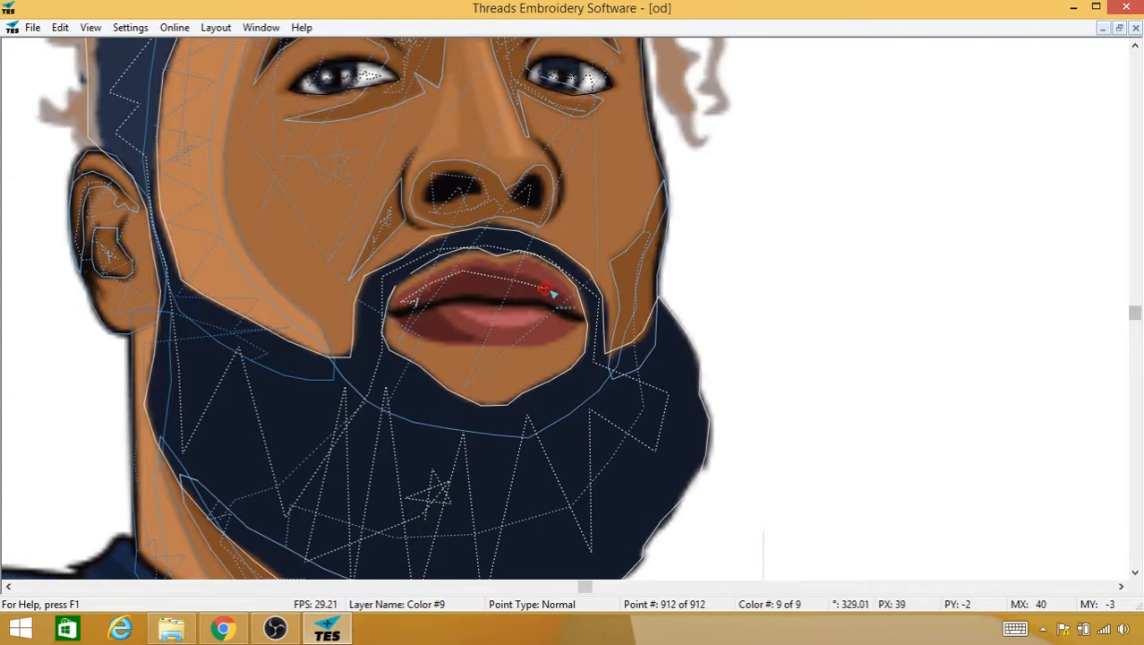
Step: Delete the last two stitch points on the upper lip and lay two new normal points toward its right end
right_click(550, 292)
mouse_move(611, 379)
left_click(478, 372)
key("BackSpace")
key("BackSpace")
right_click(499, 288)
mouse_move(576, 307)
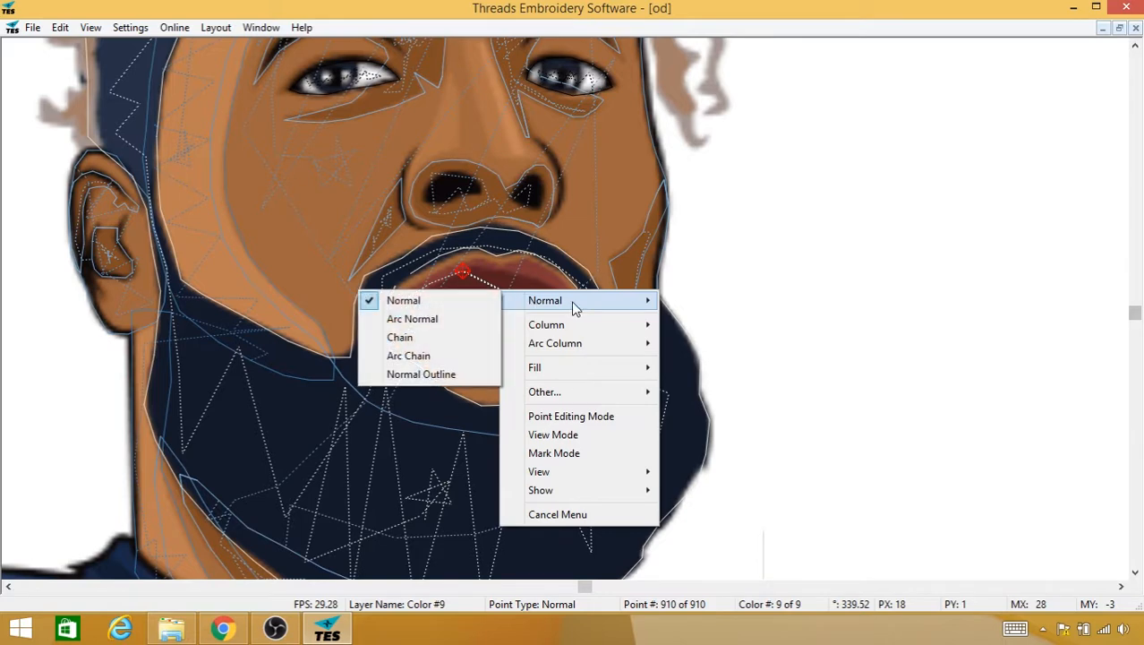
left_click(507, 289)
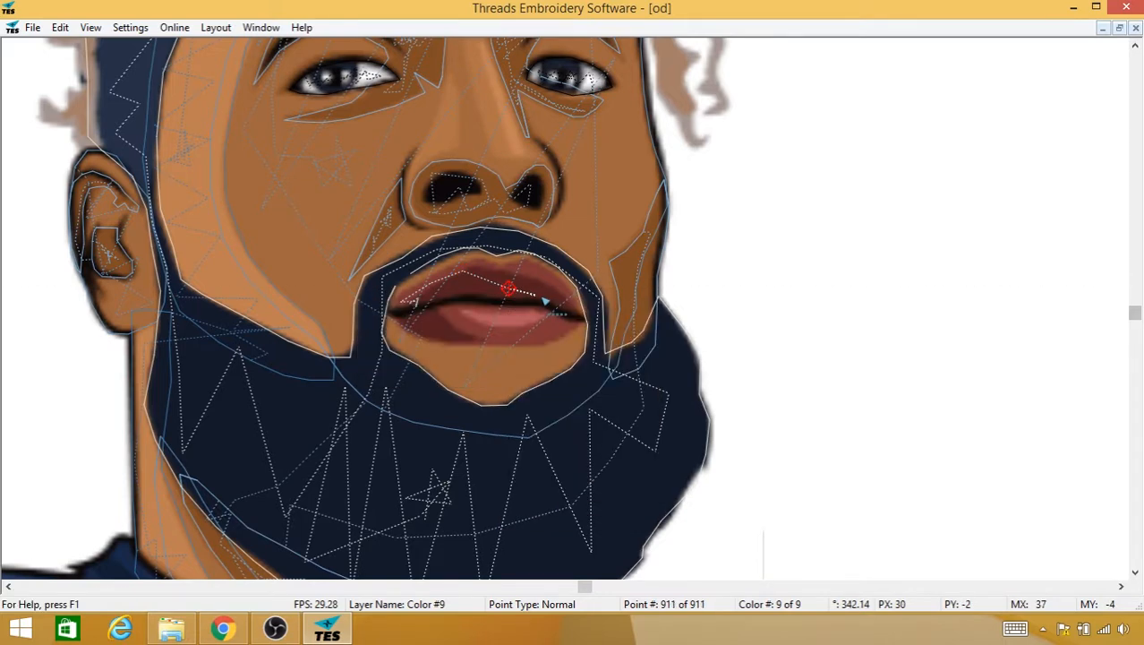
left_click(546, 292)
Step: Lay Column points in alternating pairs along the upper lip, from its right corner to the dip at its middle
right_click(554, 297)
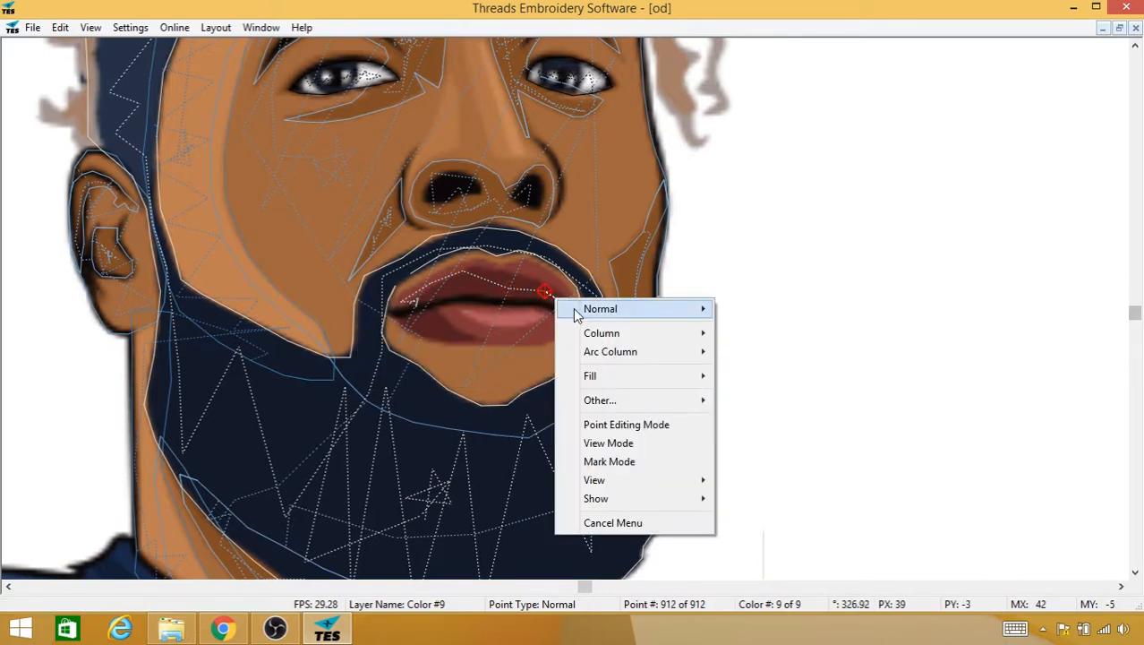
mouse_move(593, 332)
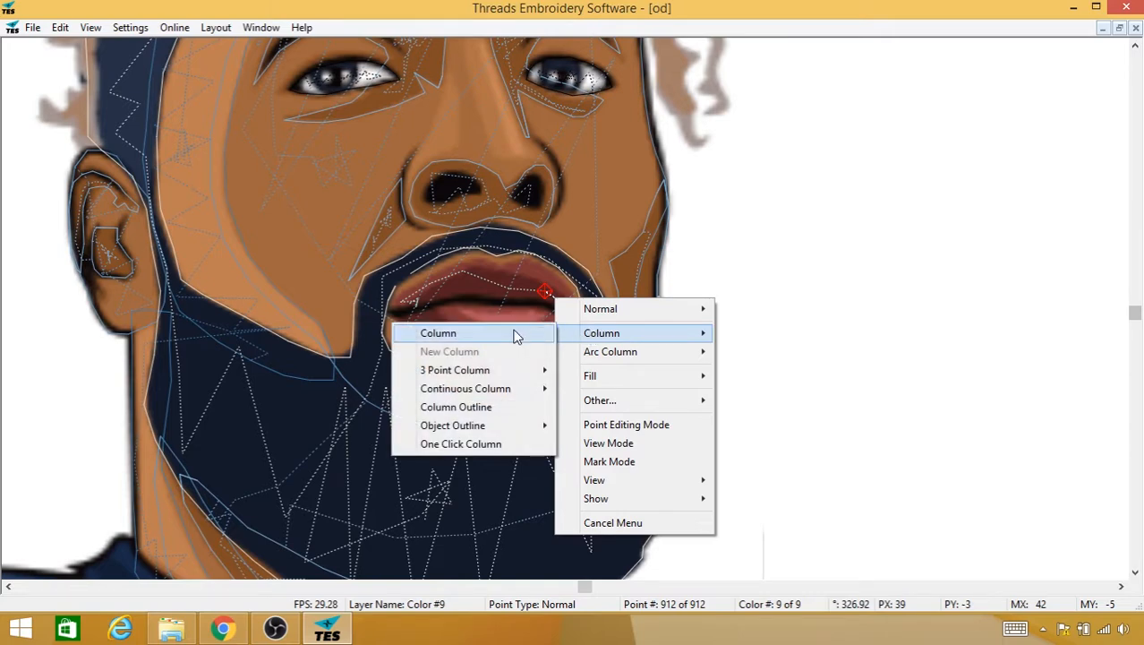
left_click(516, 336)
left_click(577, 309)
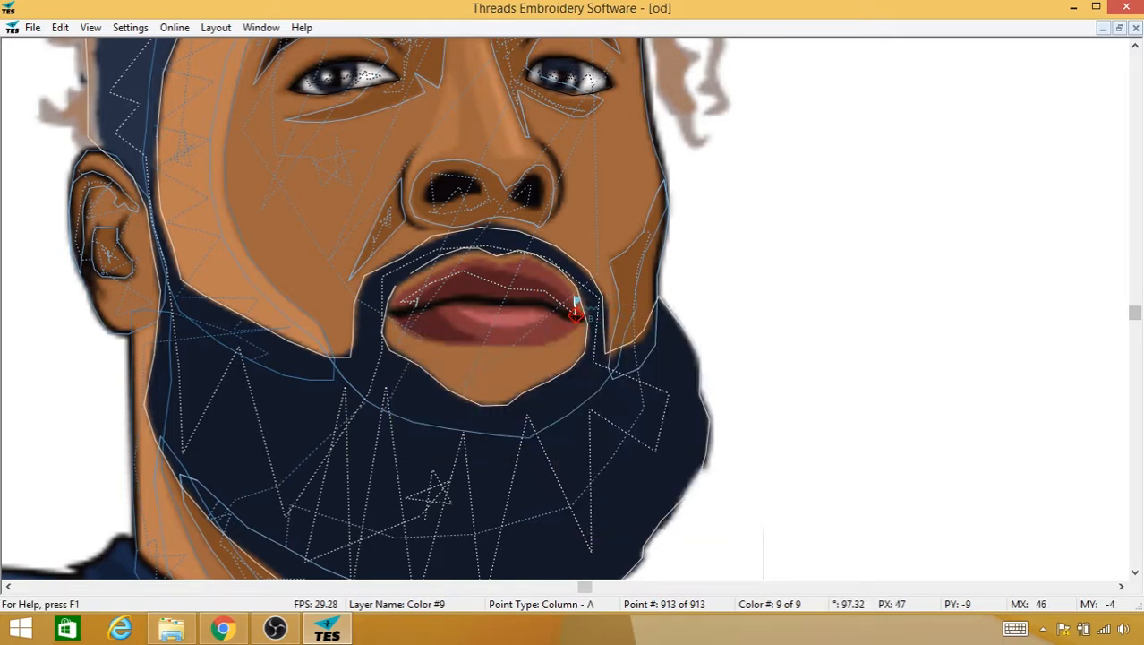
left_click(566, 291)
left_click(555, 285)
left_click(546, 296)
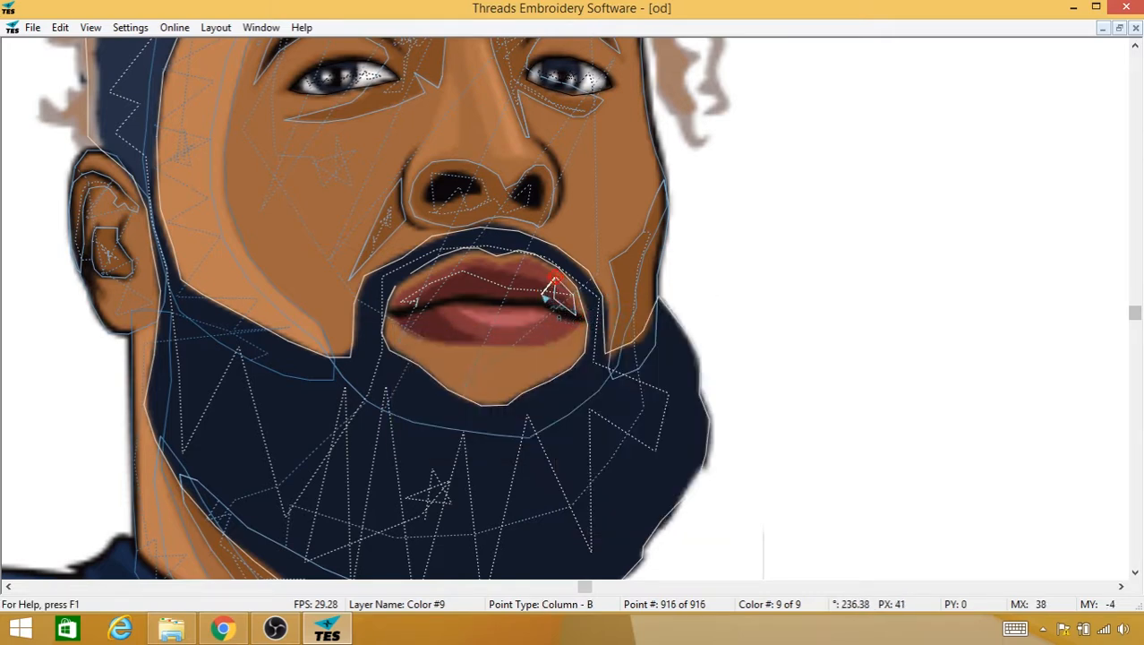
left_click(540, 267)
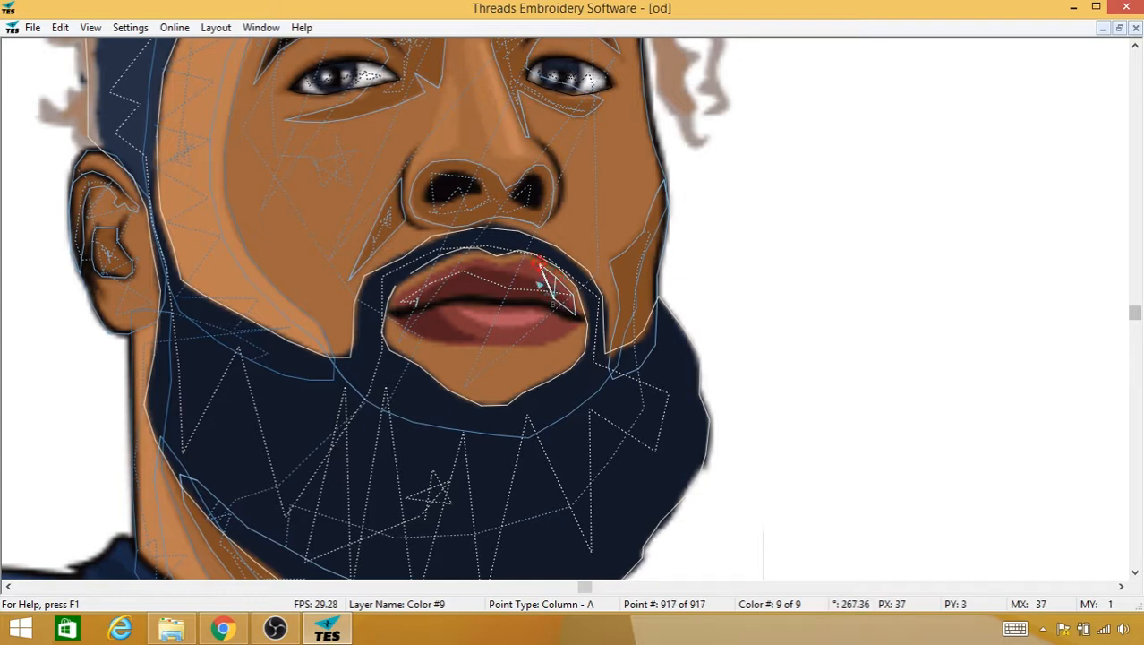
left_click(543, 288)
left_click(520, 285)
left_click(524, 263)
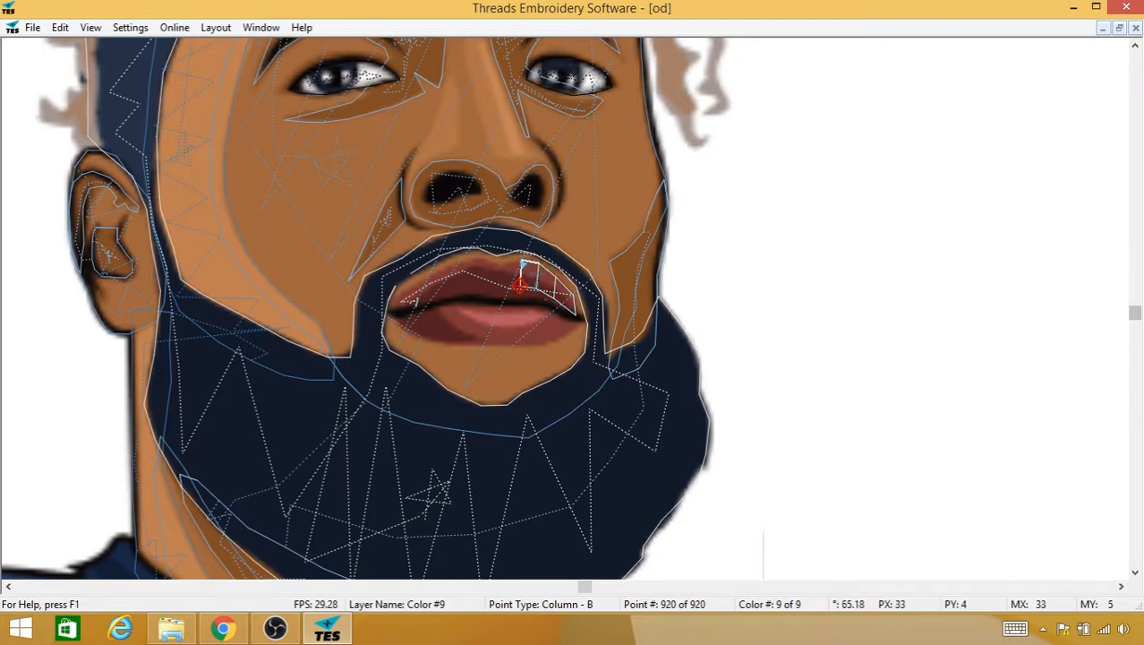
left_click(506, 266)
left_click(488, 268)
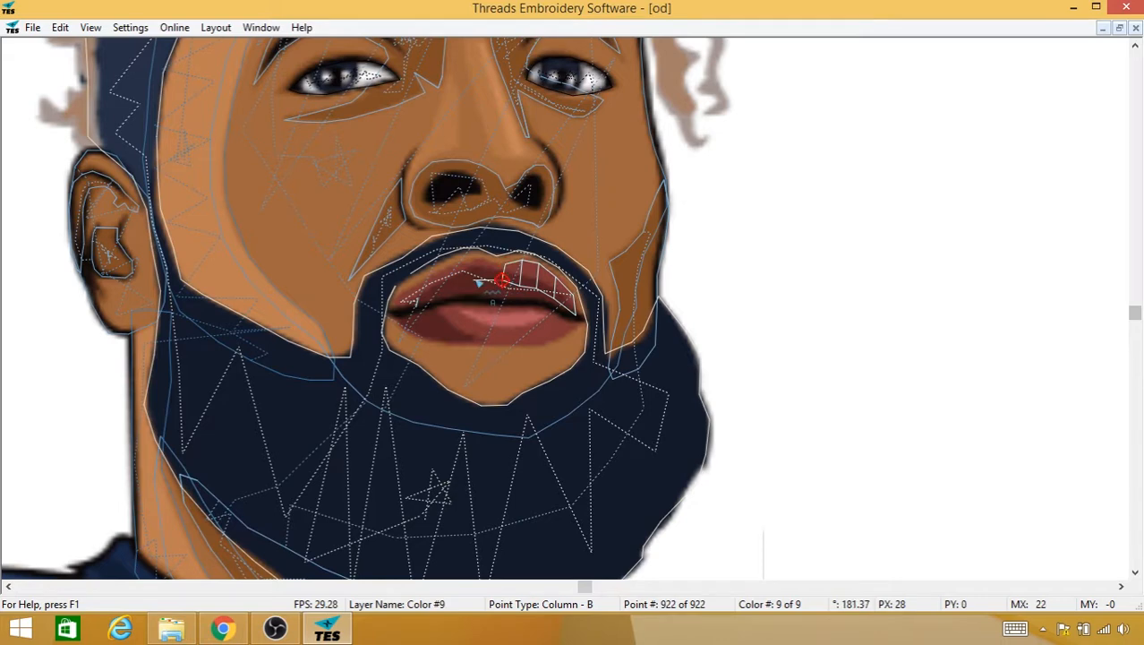
Step: Continue the upper lip's column with alternating upper and lower edge points from the middle to the left mouth corner
left_click(475, 278)
left_click(477, 259)
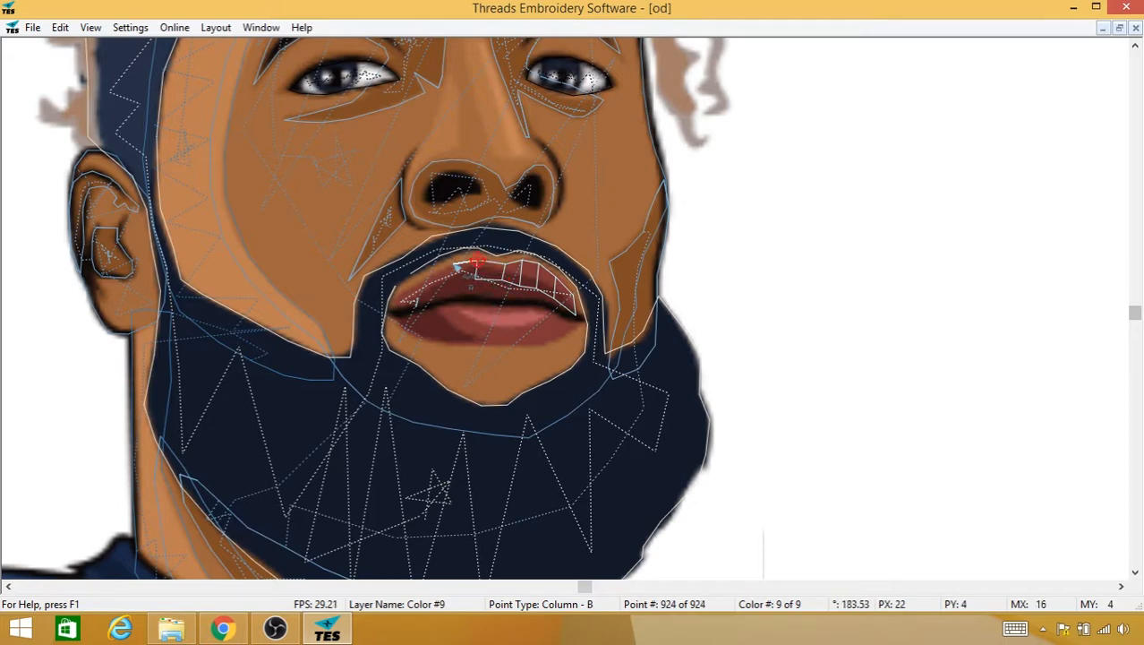
left_click(462, 289)
left_click(440, 276)
left_click(440, 295)
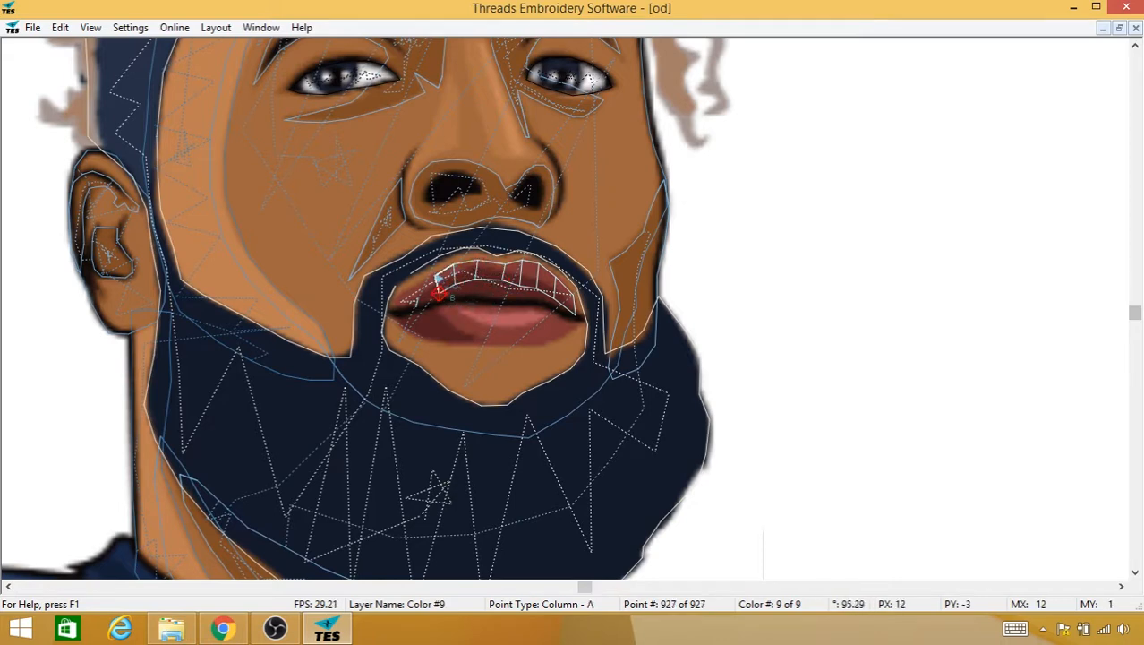
left_click(433, 276)
left_click(421, 287)
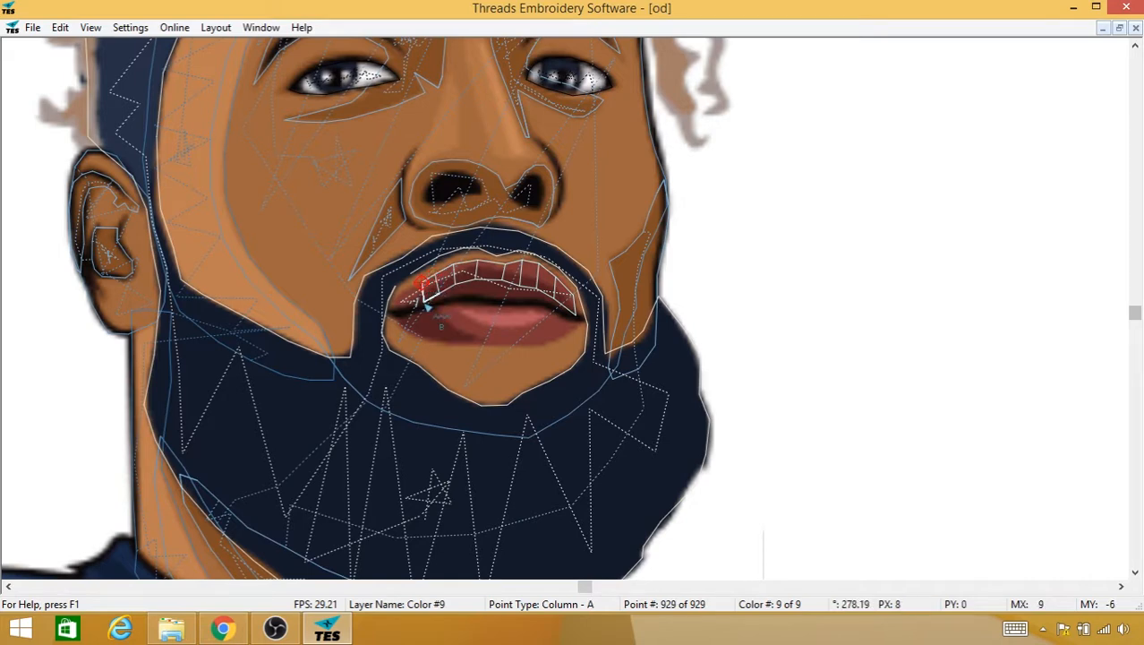
left_click(422, 302)
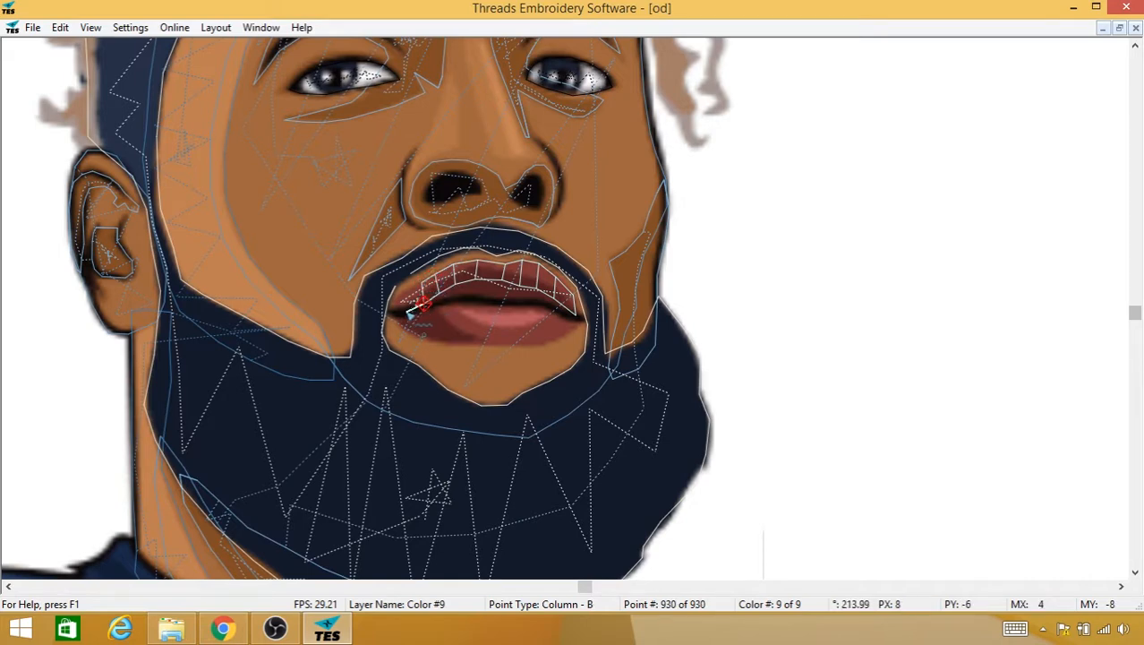
left_click(413, 288)
left_click(410, 306)
left_click(401, 293)
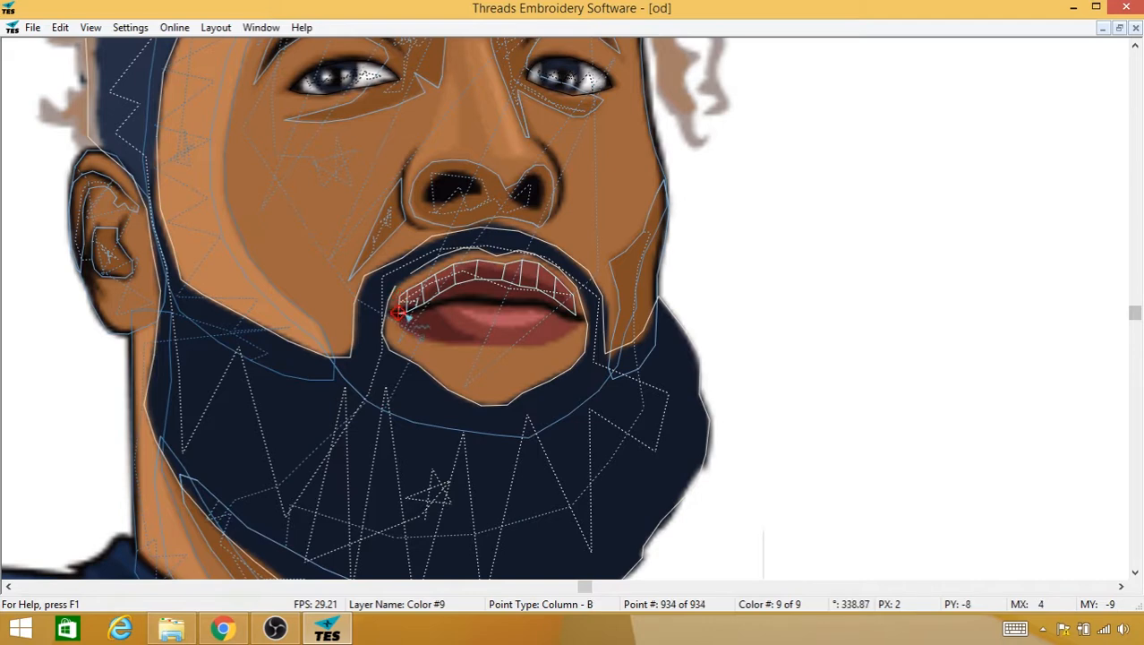
Step: Switch to normal points, lay one at the lower lip's left end, and remove the misplaced point after it
right_click(405, 323)
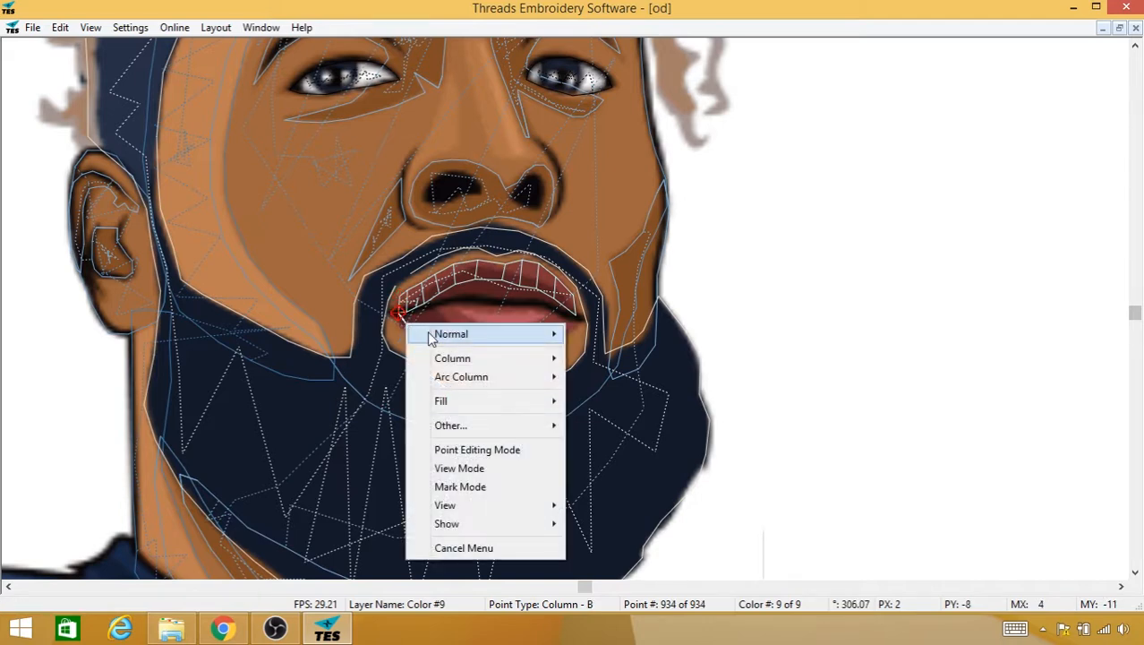
mouse_move(432, 333)
left_click(358, 335)
left_click(414, 325)
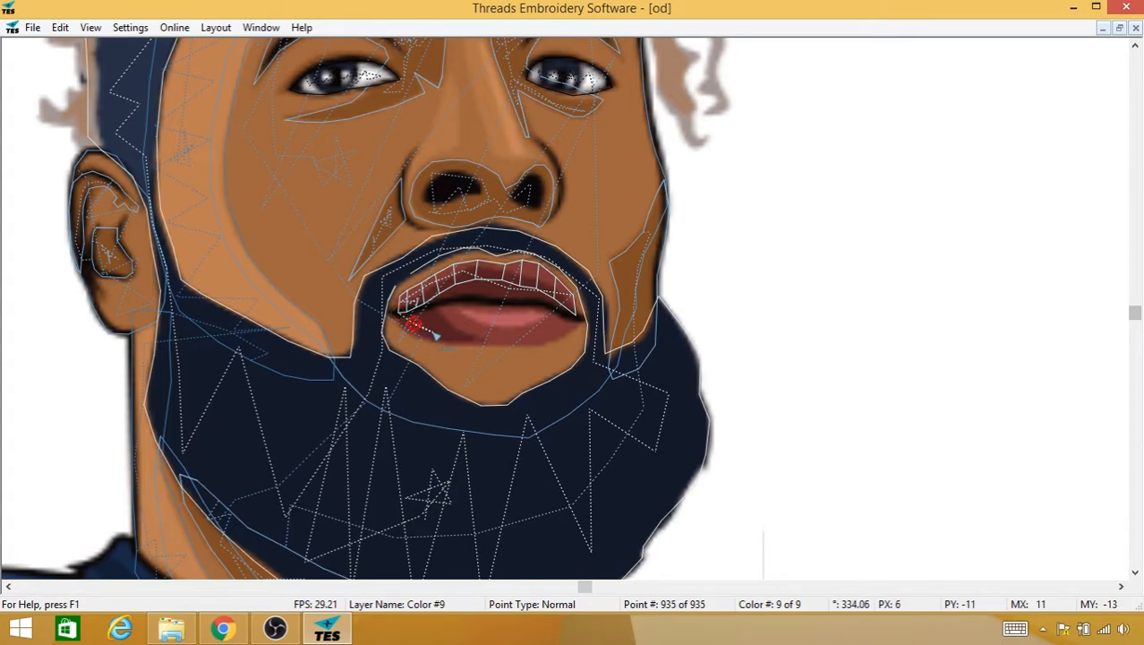
left_click(436, 345)
key("BackSpace")
right_click(446, 324)
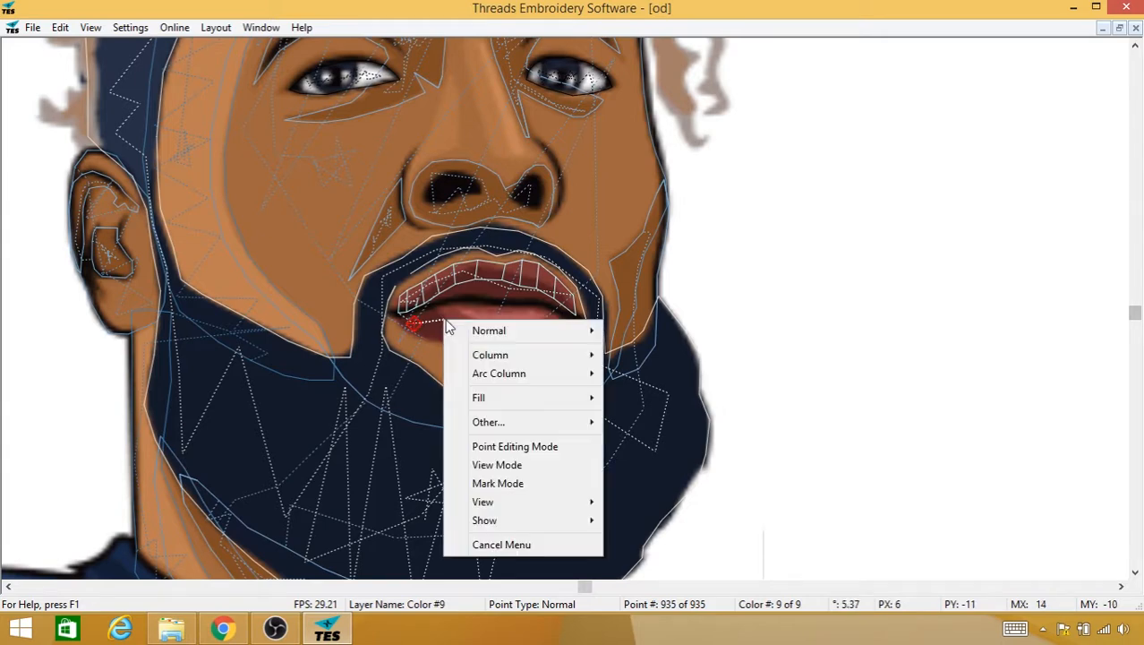
mouse_move(475, 352)
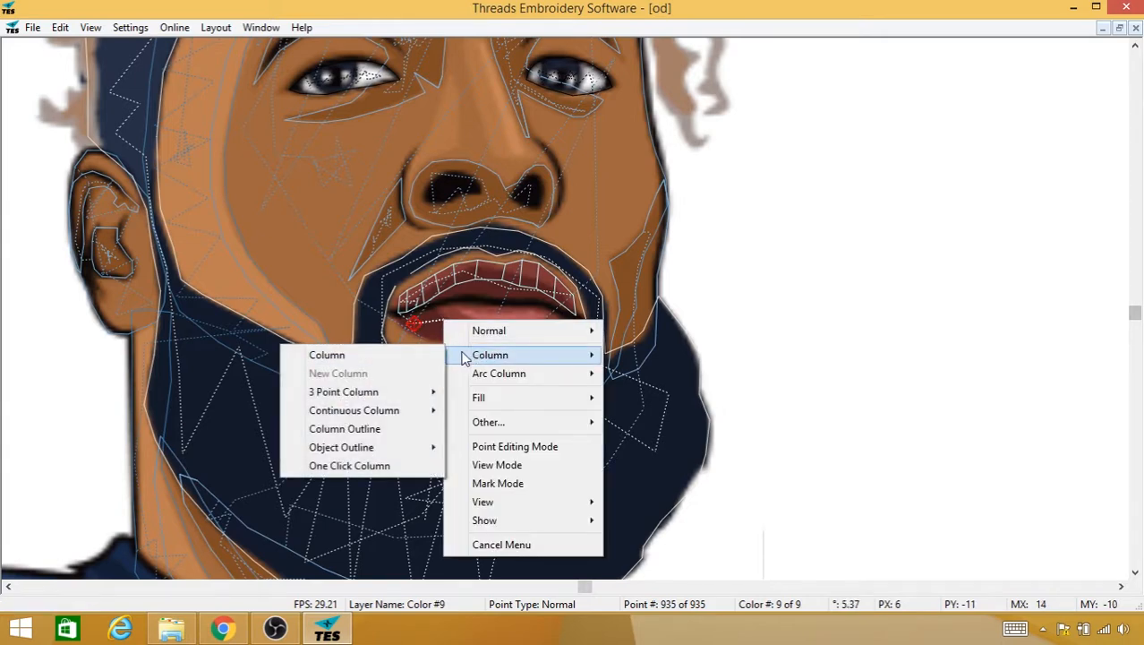
left_click(438, 332)
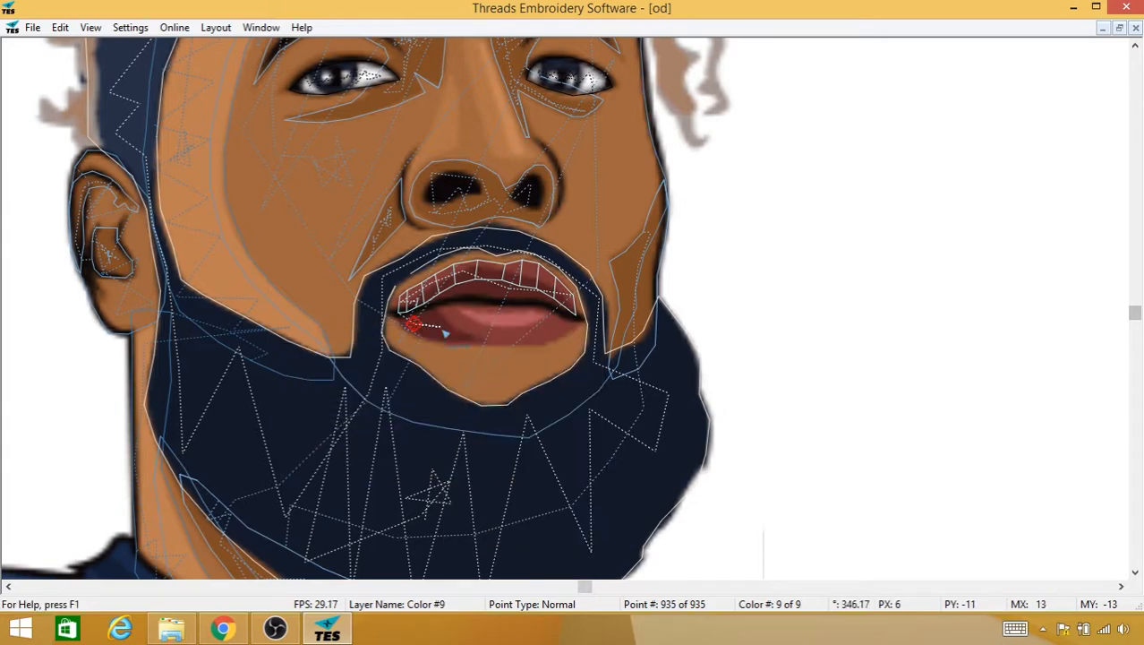
Step: Lay five normal points in a zigzag across the lower lip toward its right end
left_click(452, 320)
left_click(488, 303)
left_click(497, 334)
left_click(538, 314)
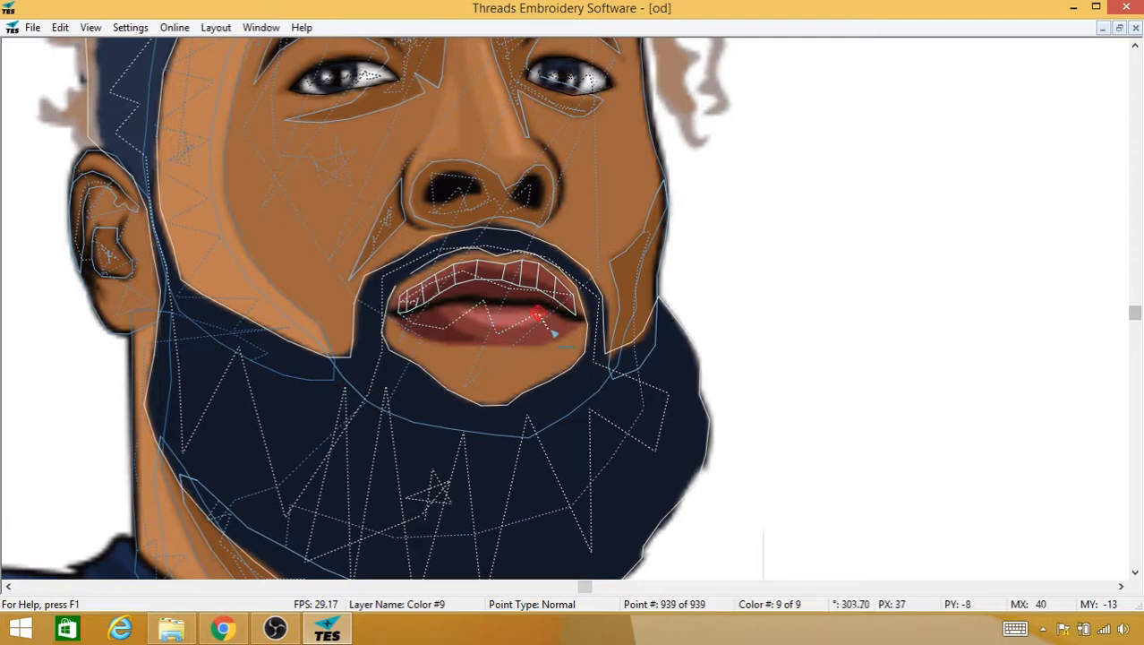
left_click(548, 329)
Step: Lay Column points in alternating pairs along the lower lip, from its right corner to its middle
right_click(551, 330)
mouse_move(584, 373)
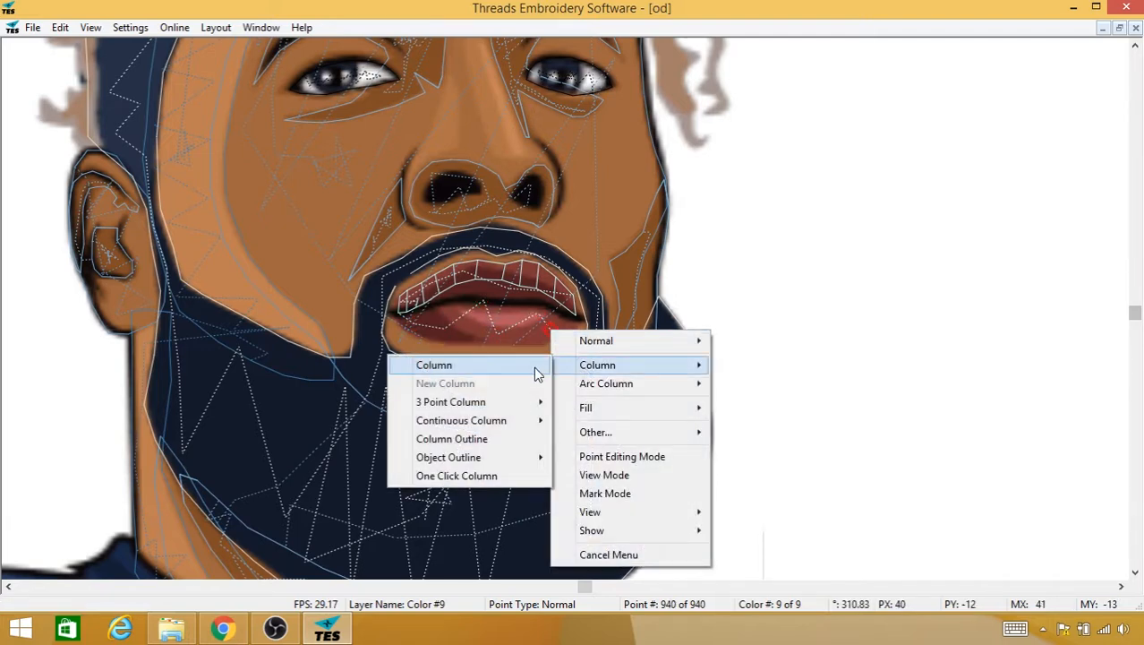
left_click(536, 367)
left_click(581, 327)
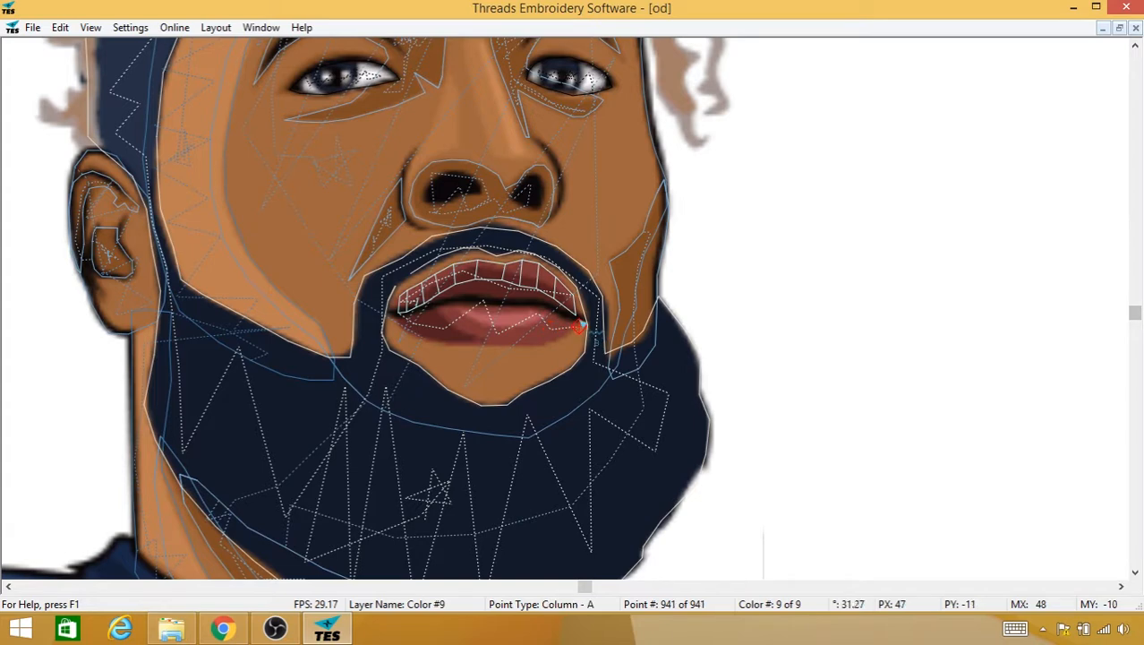
left_click(579, 316)
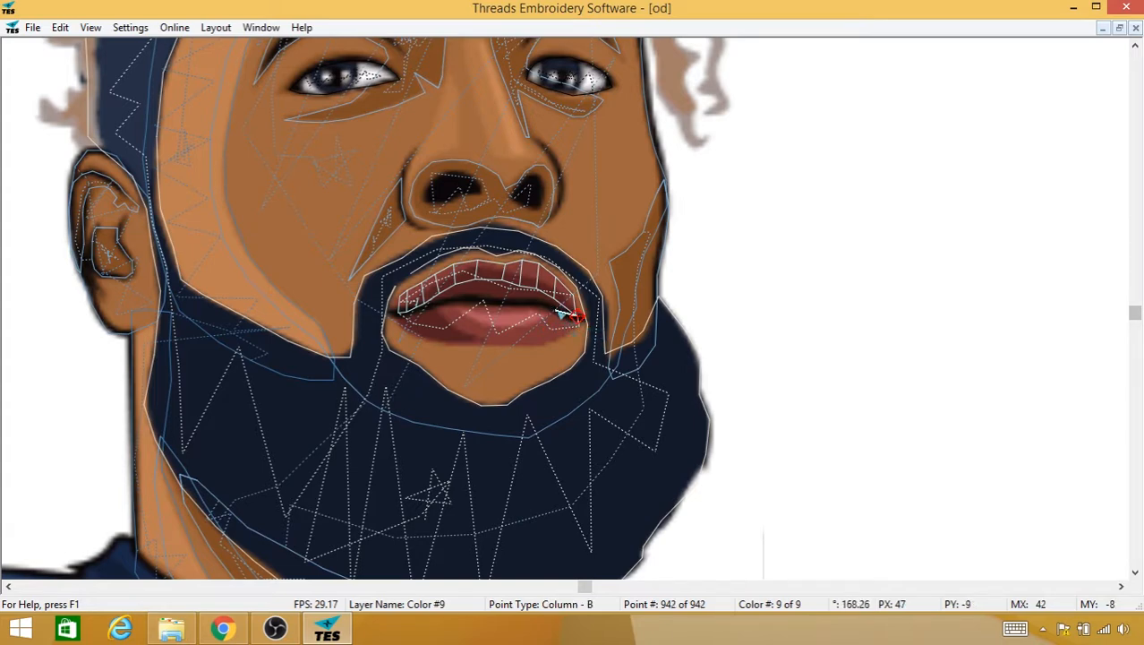
left_click(551, 310)
left_click(554, 344)
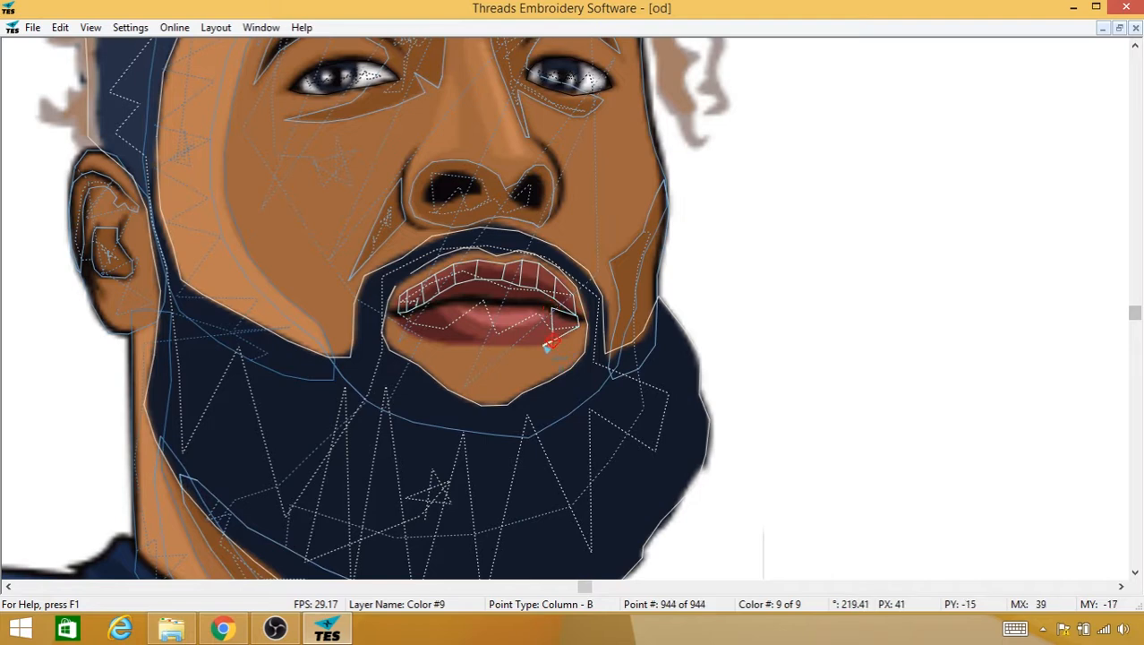
left_click(538, 328)
left_click(535, 304)
left_click(520, 304)
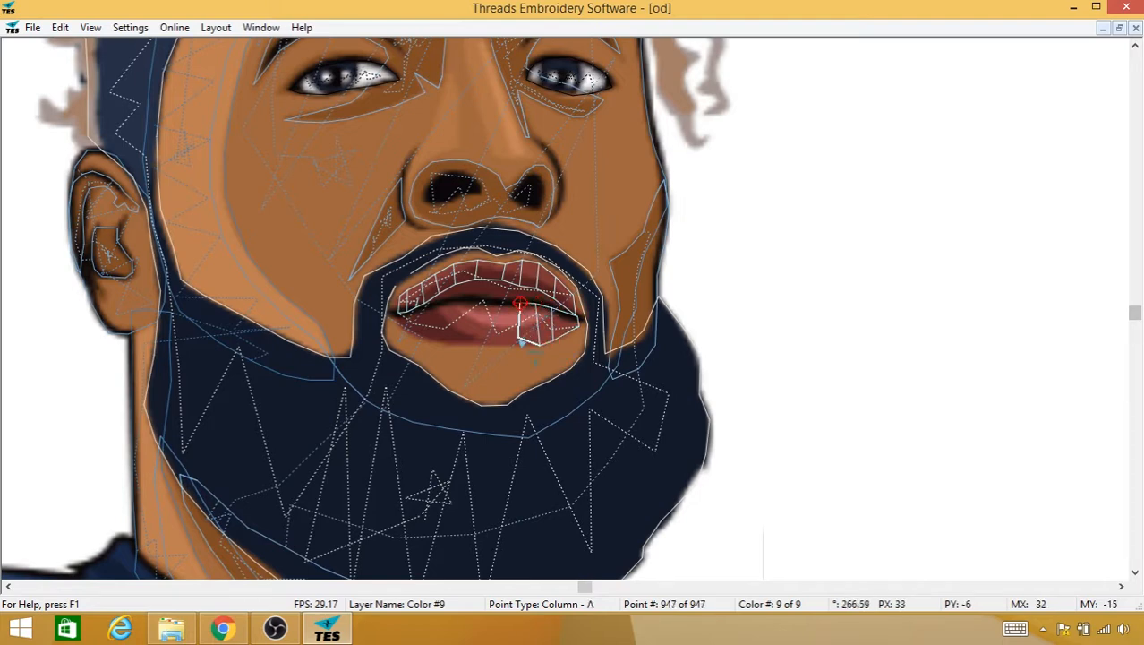
left_click(522, 345)
left_click(507, 346)
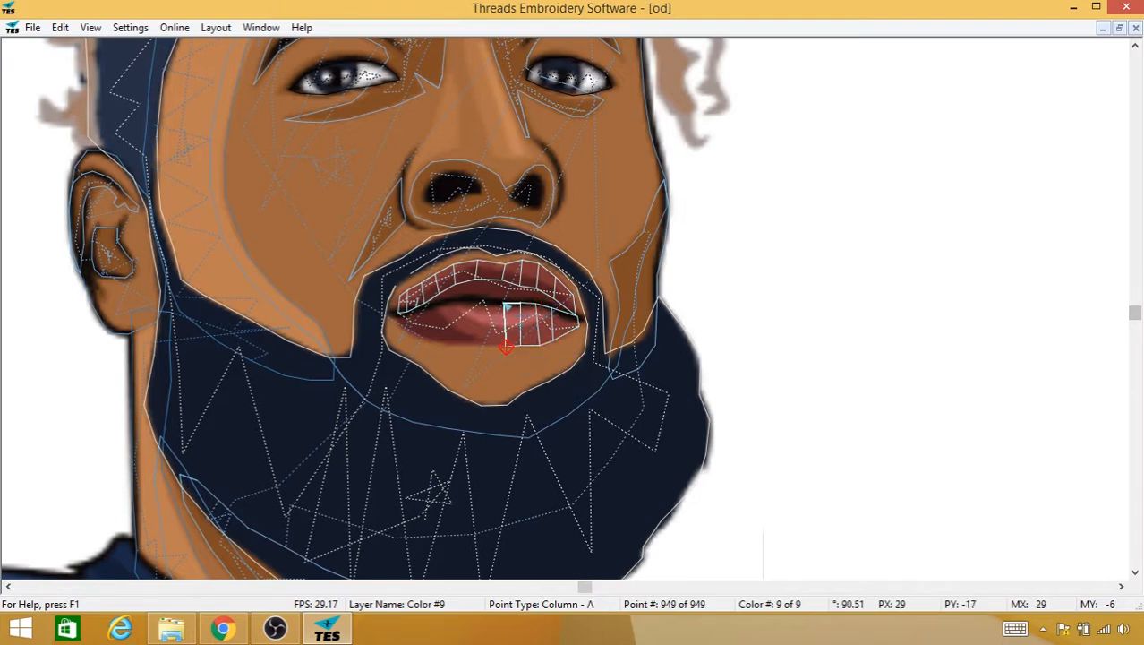
left_click(504, 302)
left_click(488, 303)
left_click(487, 347)
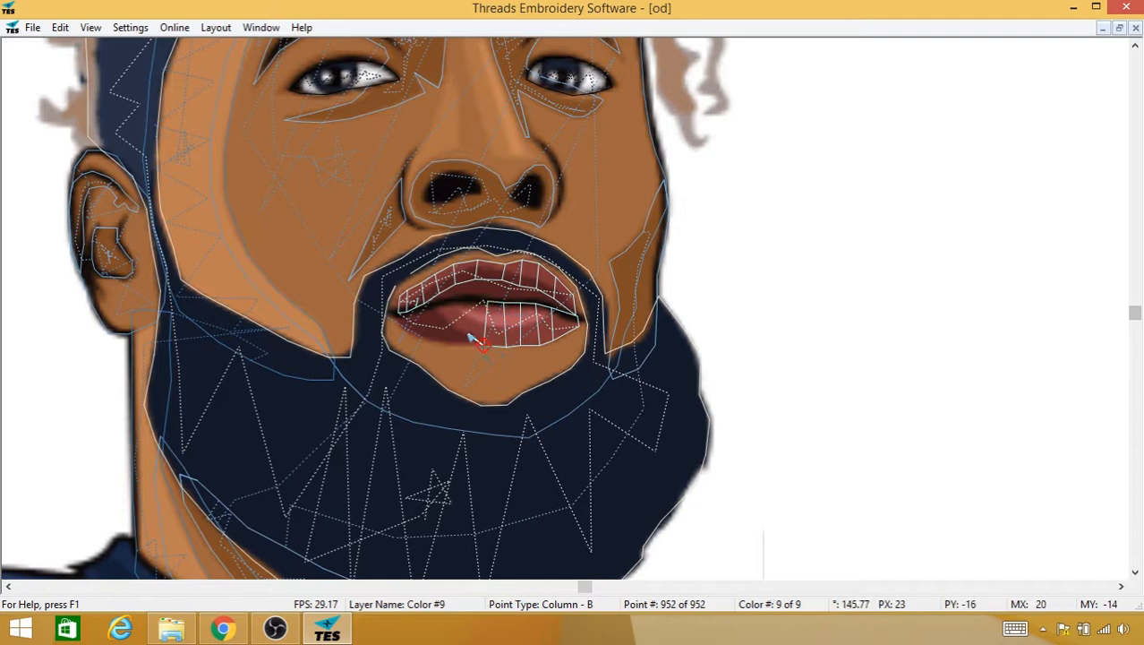
Step: Try to extend the lower lip's column left of the middle with four points, and delete those points
left_click(465, 334)
left_click(472, 303)
left_click(457, 301)
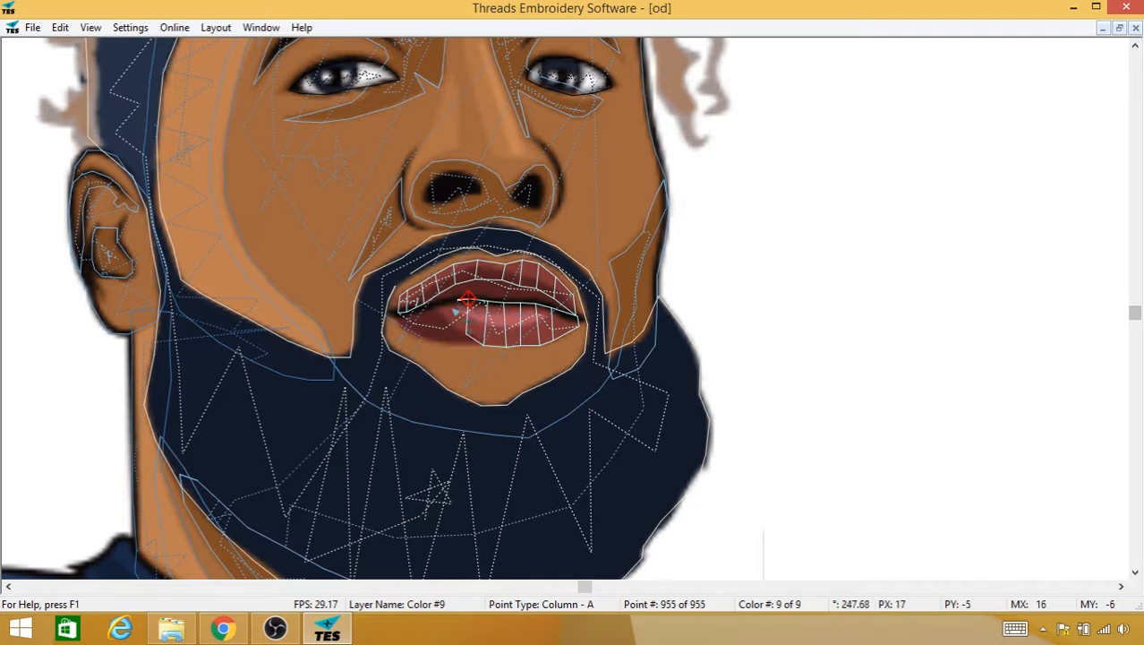
left_click(451, 328)
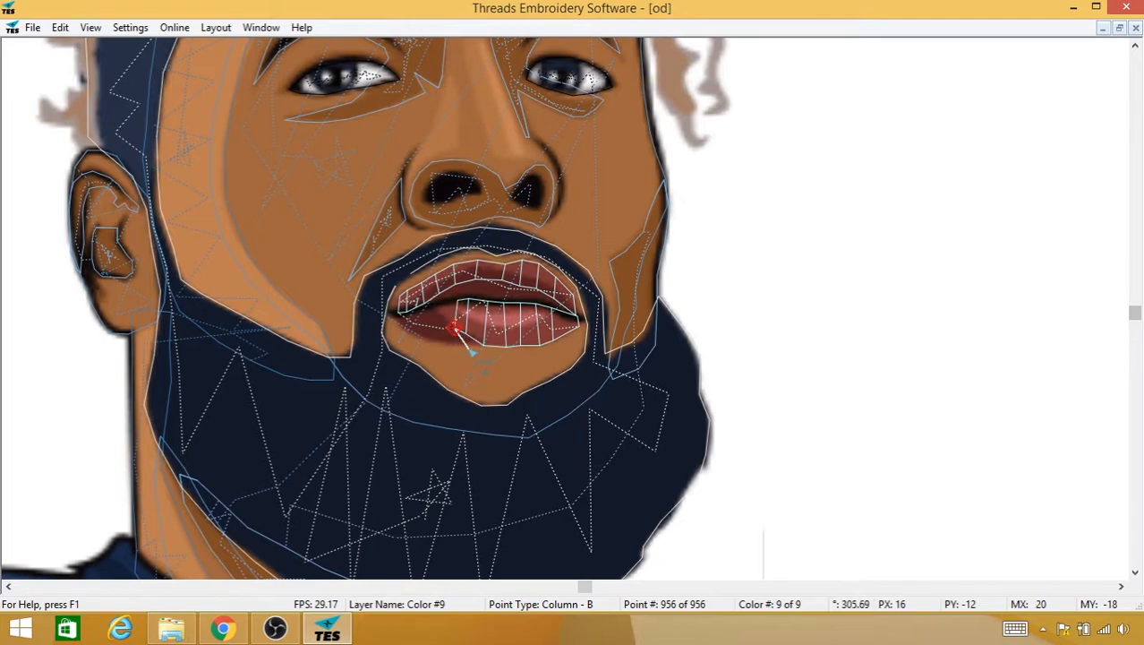
key("BackSpace")
key("BackSpace")
key("BackSpace")
key("BackSpace")
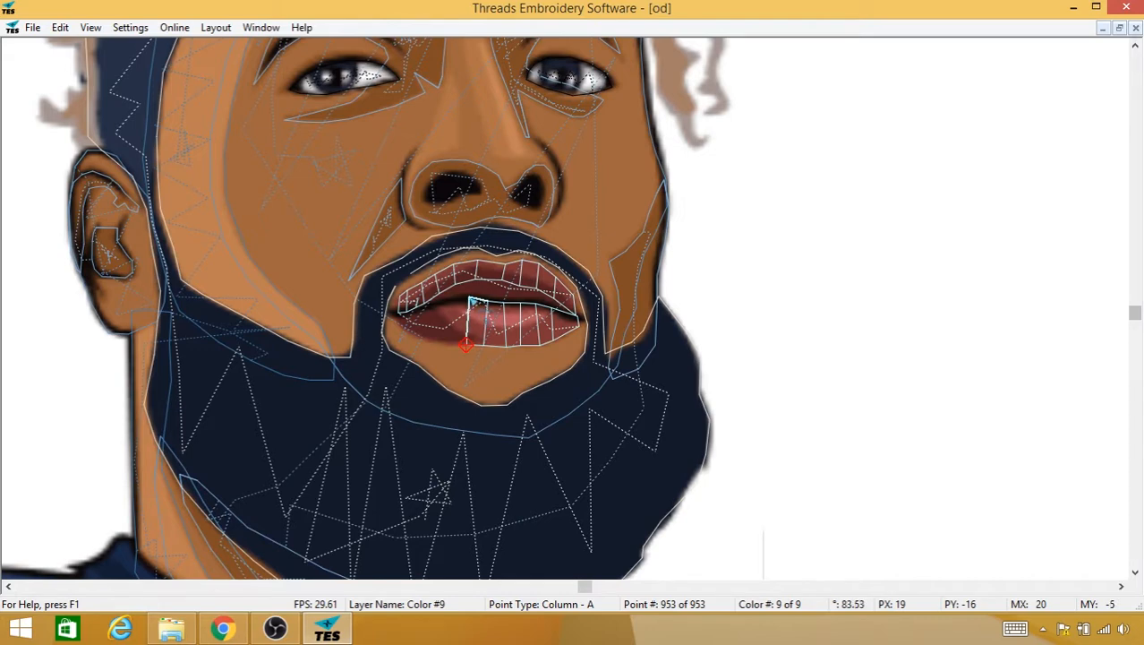
Step: Extend the lower lip's column from left of the middle toward the left mouth corner with wider-spaced edge points
left_click(470, 303)
left_click(445, 303)
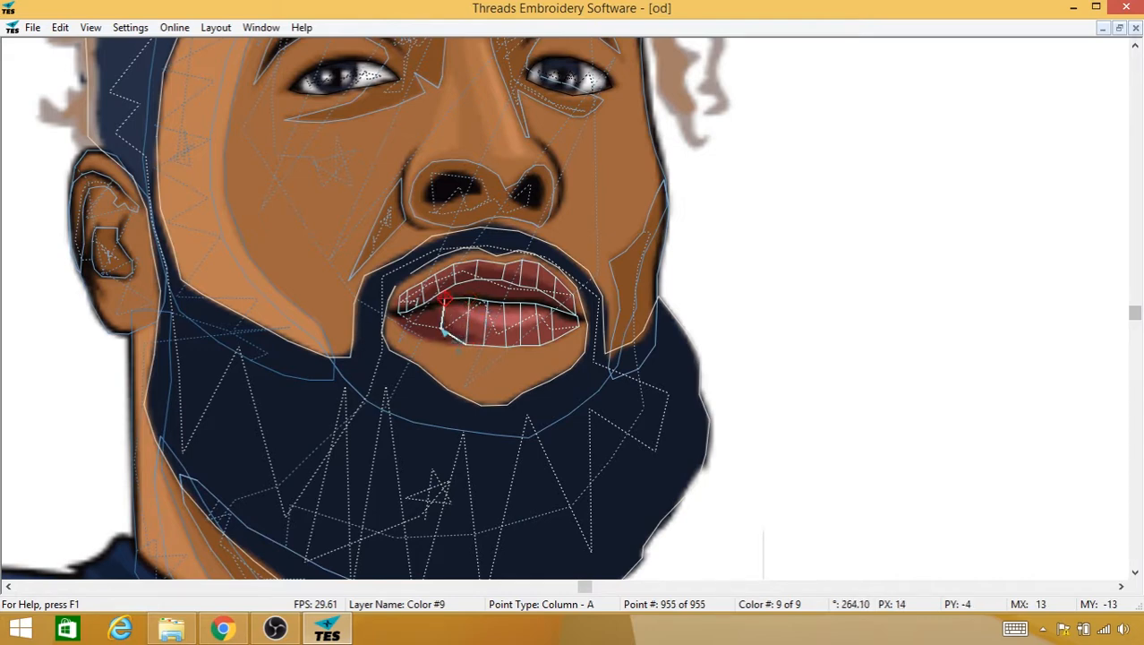
left_click(440, 328)
left_click(434, 304)
left_click(427, 325)
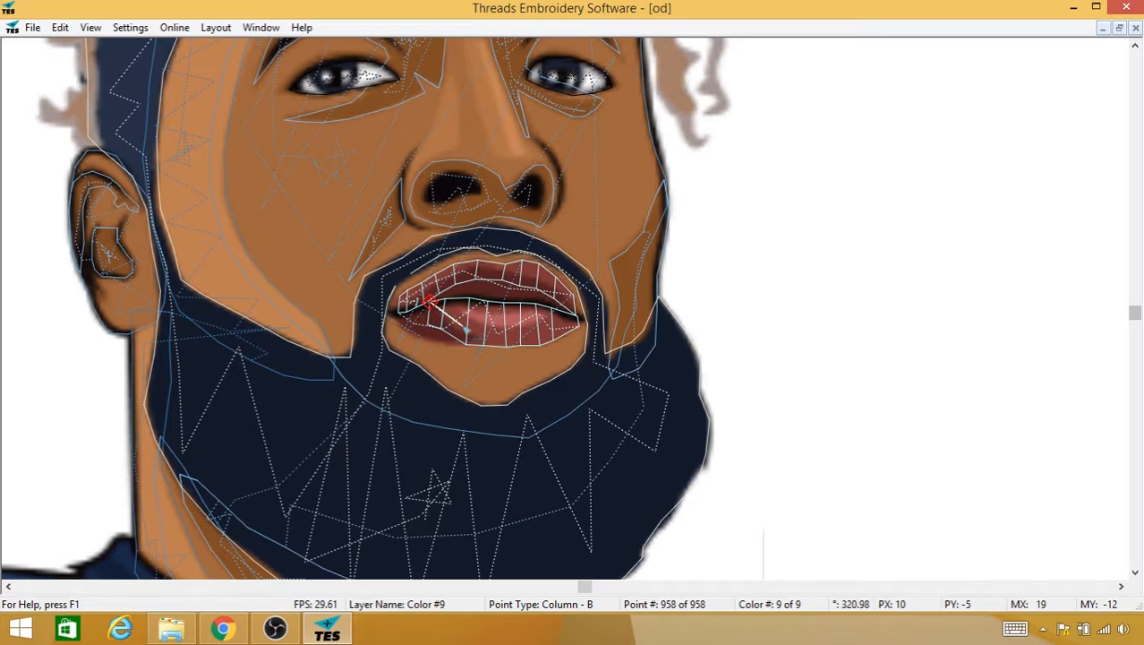
Step: Insert a color change to blue (Red 0, Green 63, Blue 127) and lay a normal point at the lower lip's left end
right_click(462, 326)
mouse_move(537, 429)
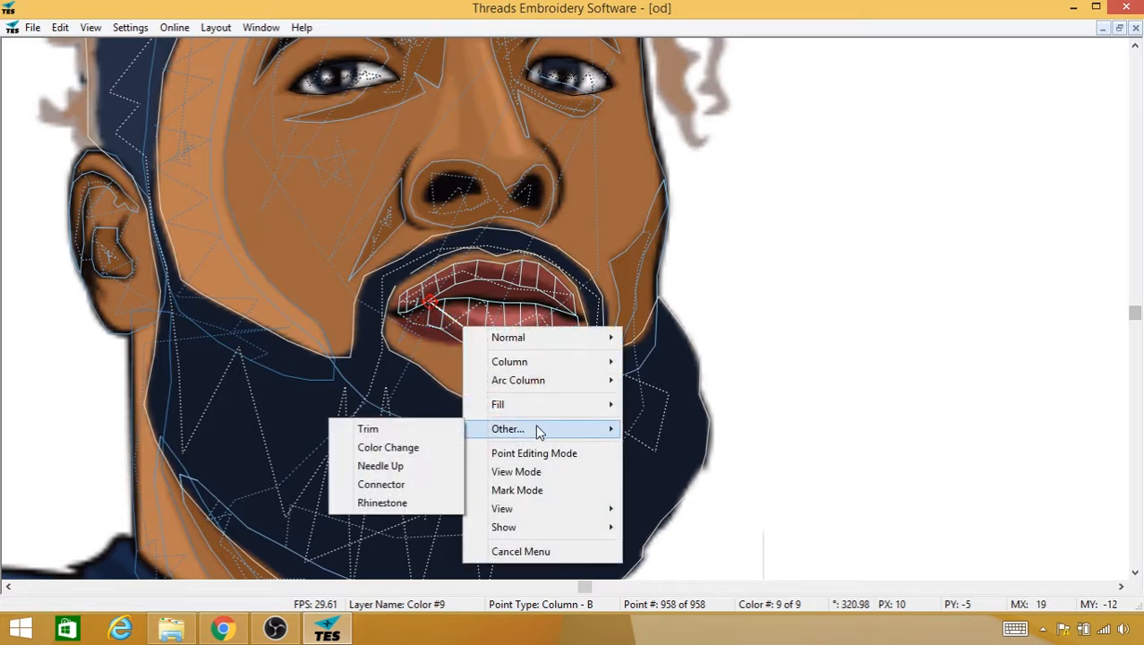
left_click(405, 449)
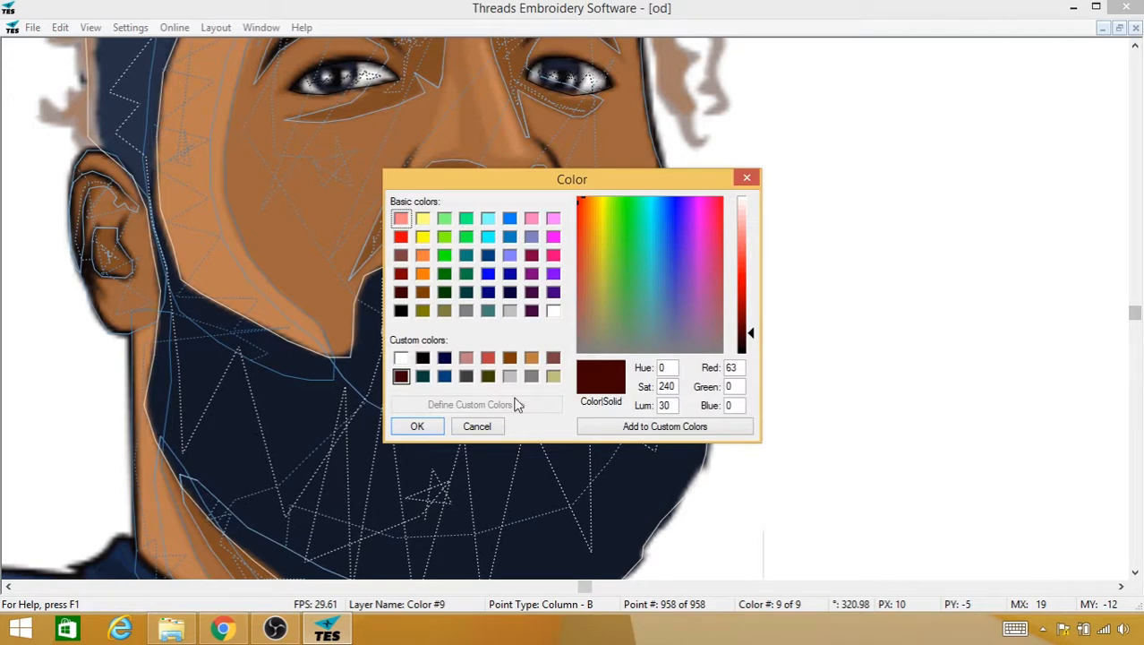
left_click(444, 376)
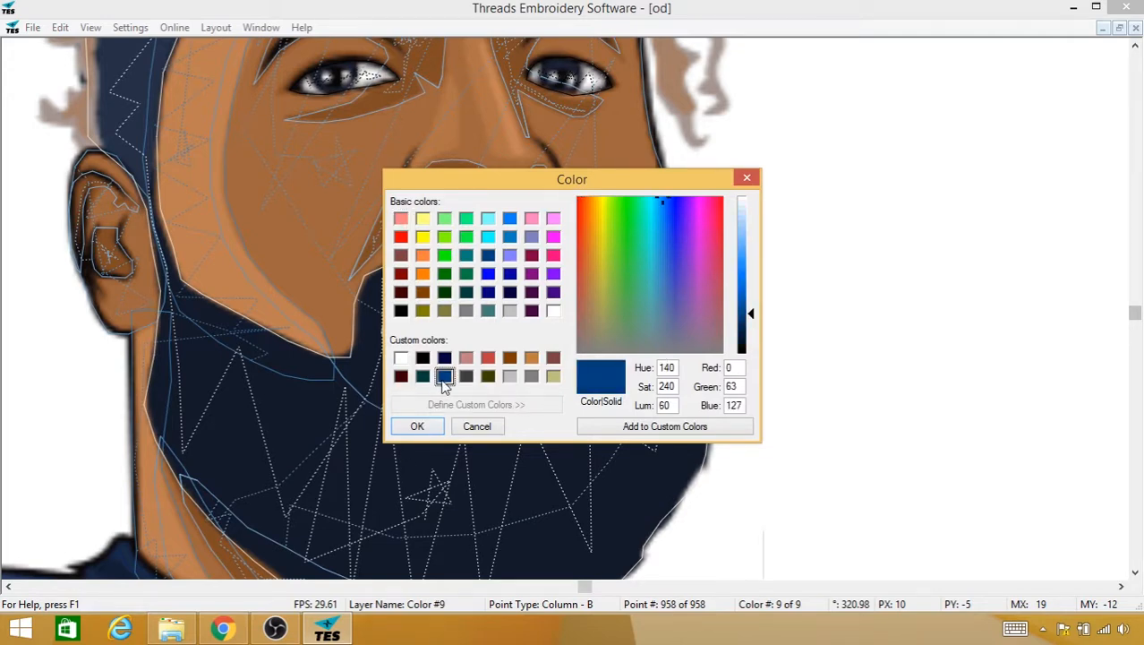
left_click(427, 430)
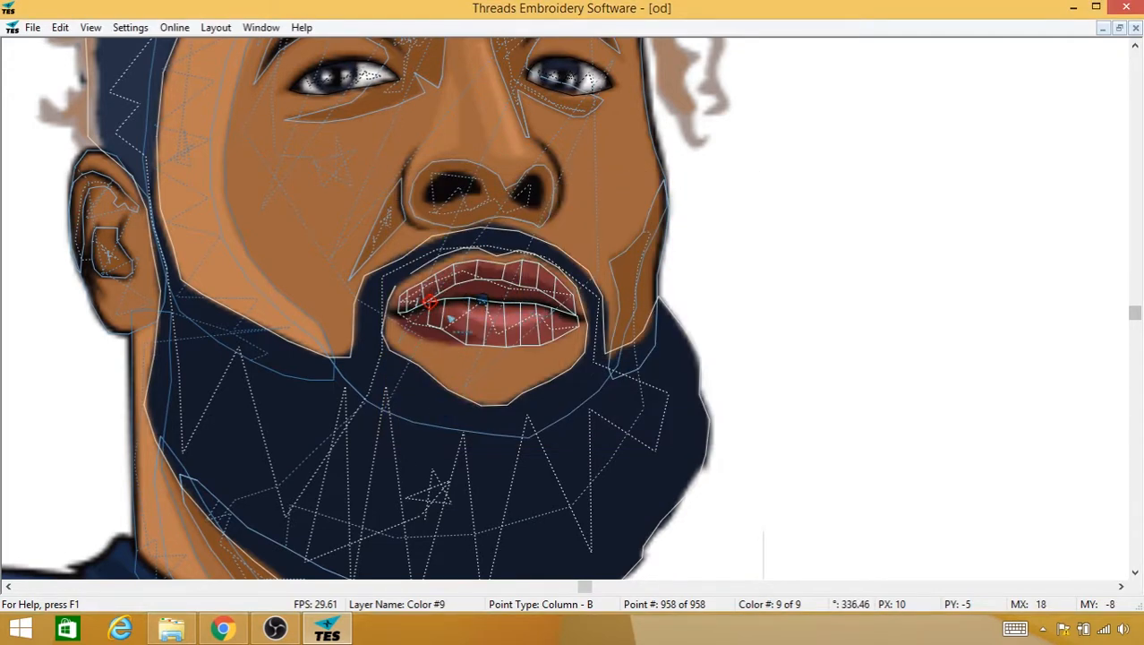
left_click(428, 326)
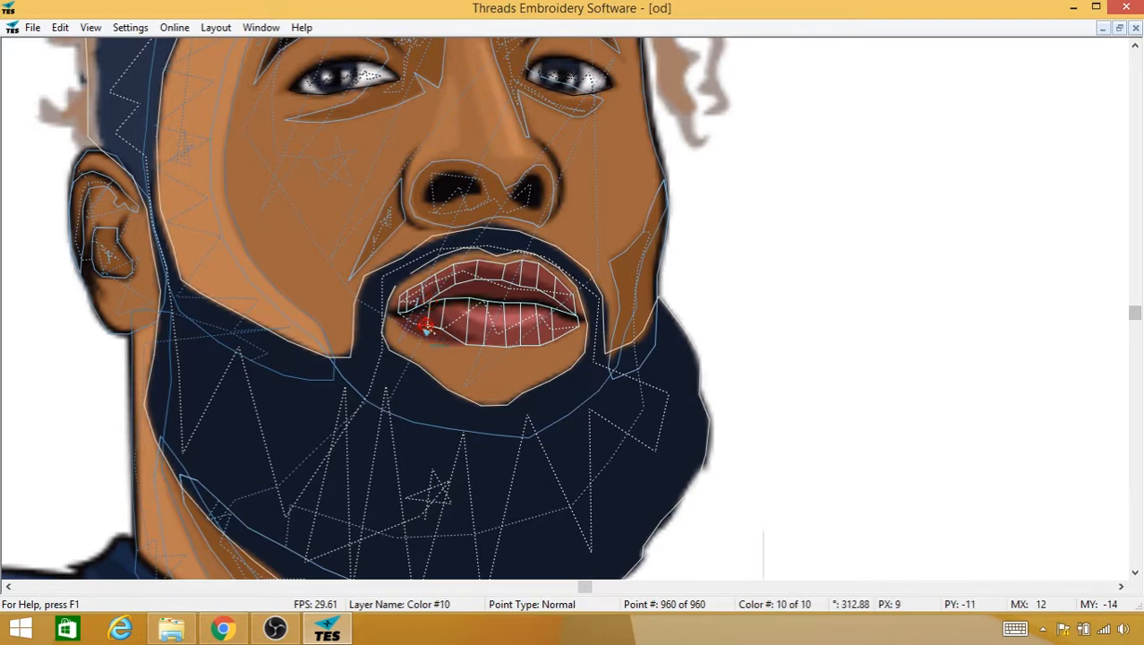
Step: Lay a run of normal points from the lower lip's left end across the upper lip's lower part toward the right mouth corner
left_click(437, 334)
left_click(412, 320)
left_click(430, 306)
scroll(453, 295, "up", 4)
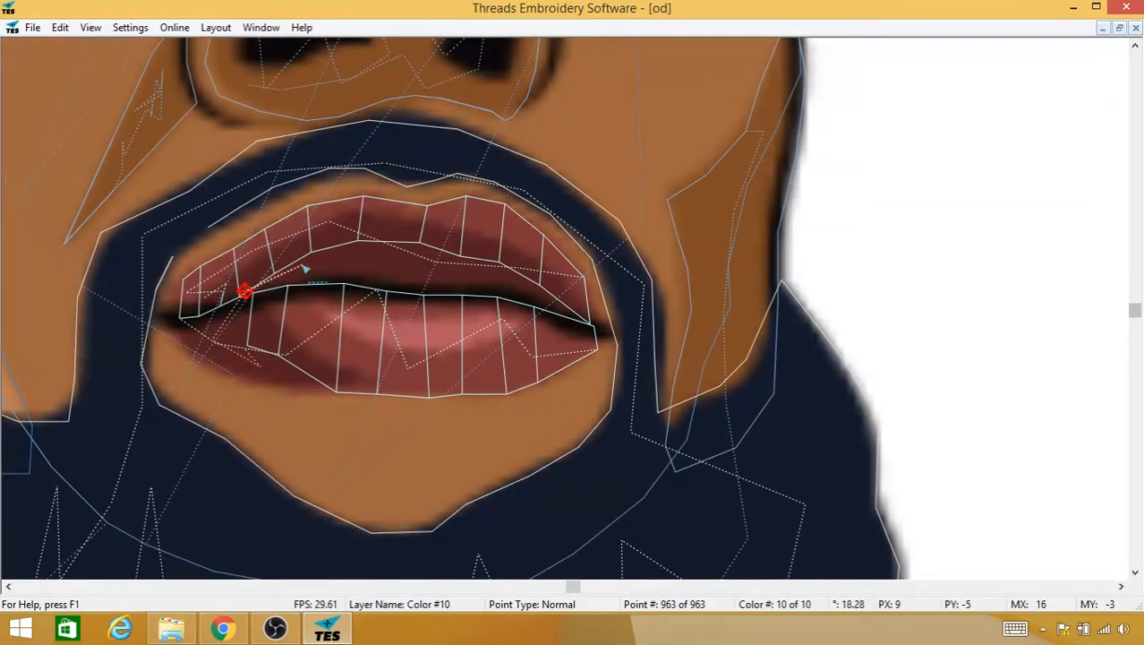
left_click(383, 255)
left_click(429, 261)
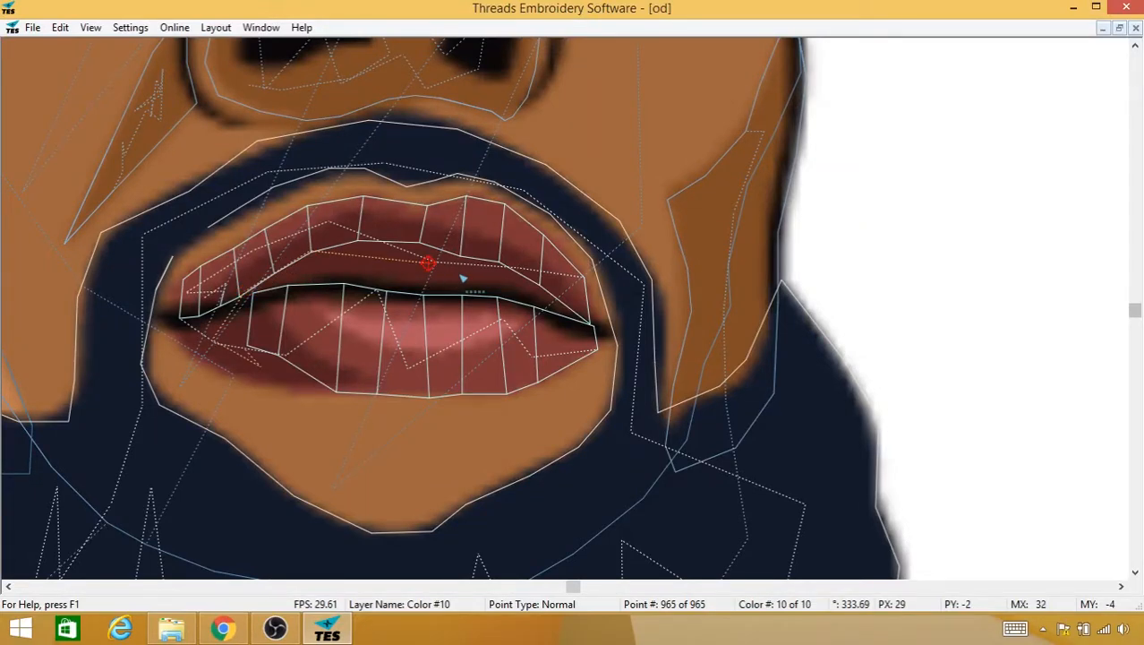
left_click(488, 273)
left_click(526, 284)
Step: Start a column at the right mouth corner and lay point pairs over the upper lip's dark shadow toward the lip's middle
right_click(526, 284)
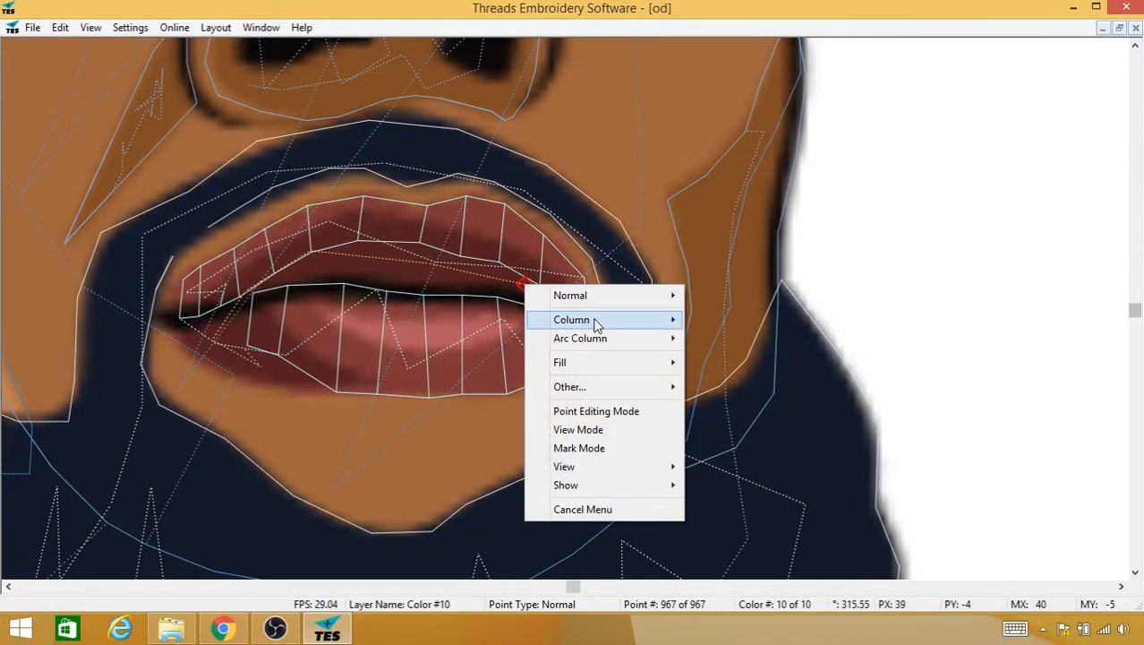
mouse_move(592, 317)
left_click(408, 320)
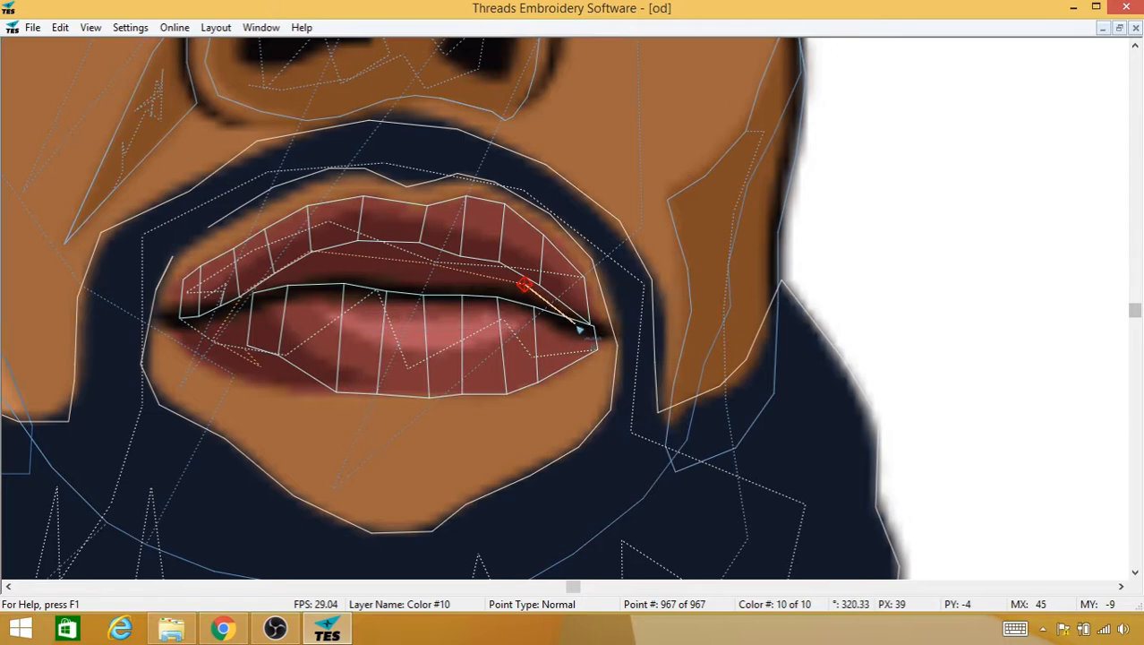
left_click(580, 327)
left_click(584, 285)
left_click(535, 309)
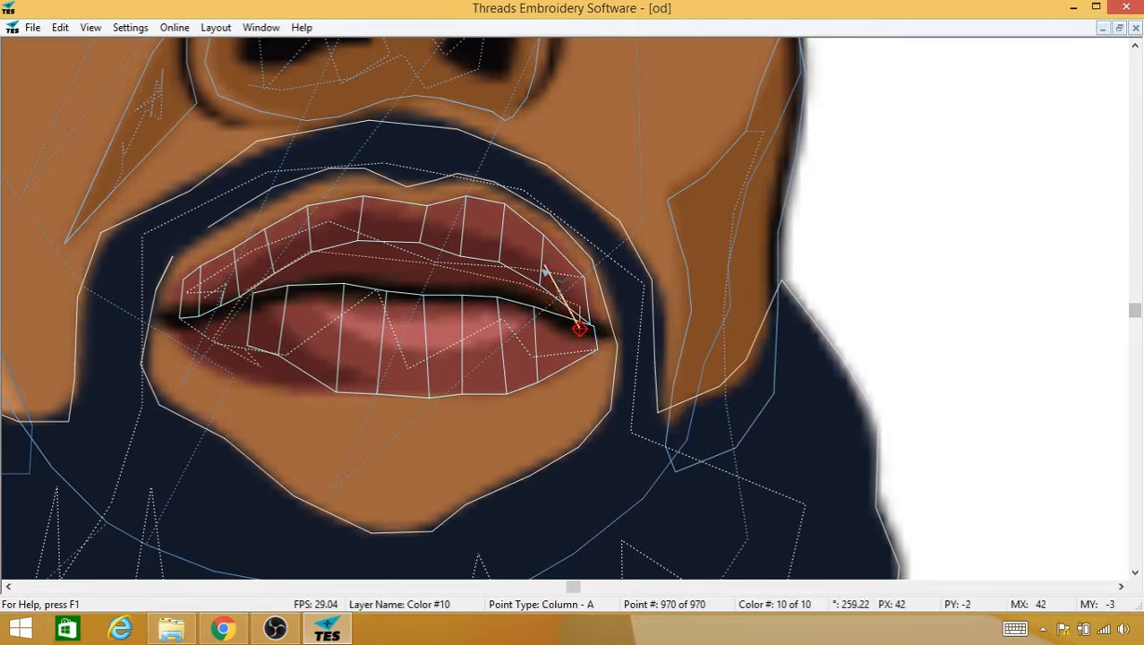
left_click(545, 267)
left_click(545, 266)
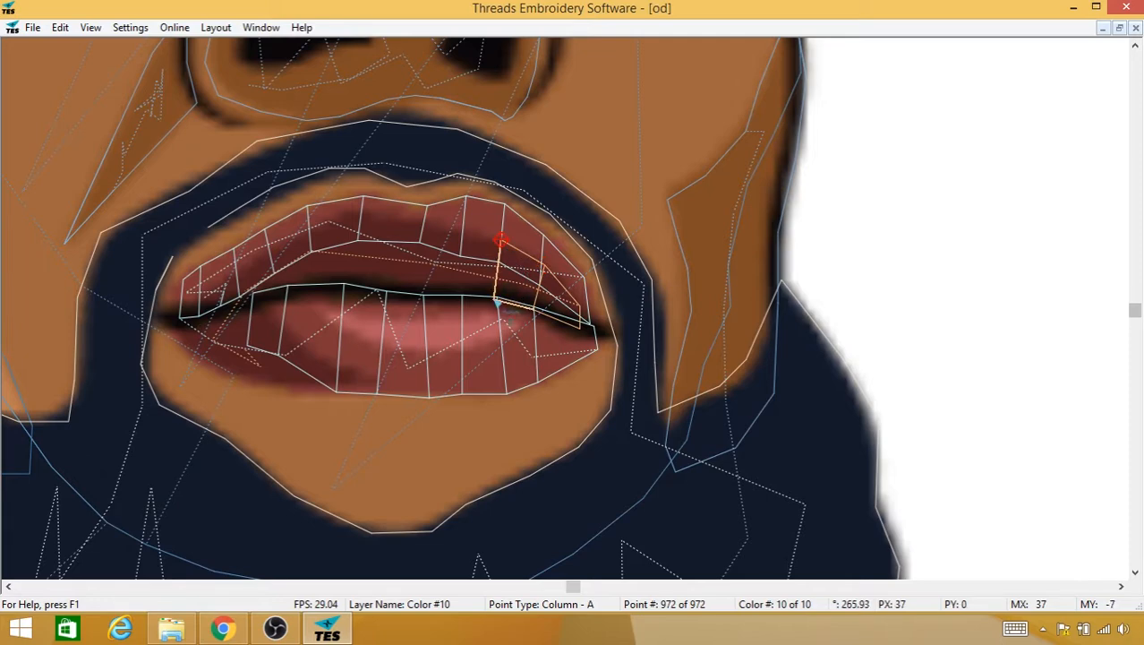
left_click(492, 299)
left_click(457, 299)
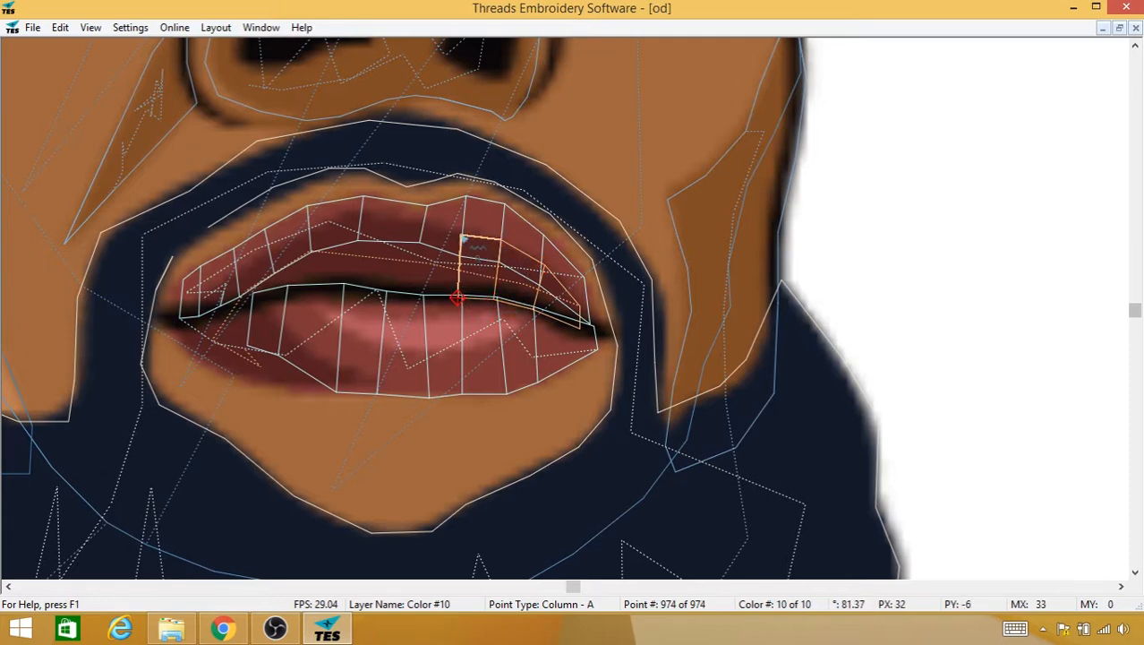
Step: Extend the upper lip's shadow column across the lip's middle, alternating points between the shadow's top edge and the mouth line
left_click(432, 230)
left_click(422, 223)
left_click(420, 298)
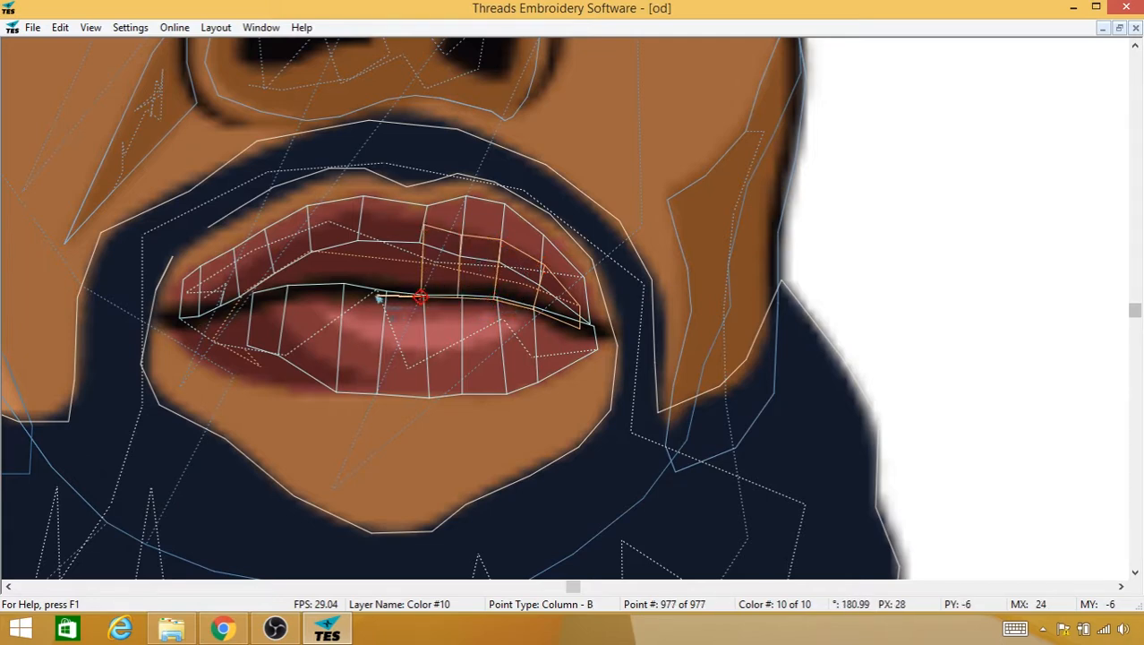
left_click(376, 295)
left_click(369, 215)
left_click(353, 212)
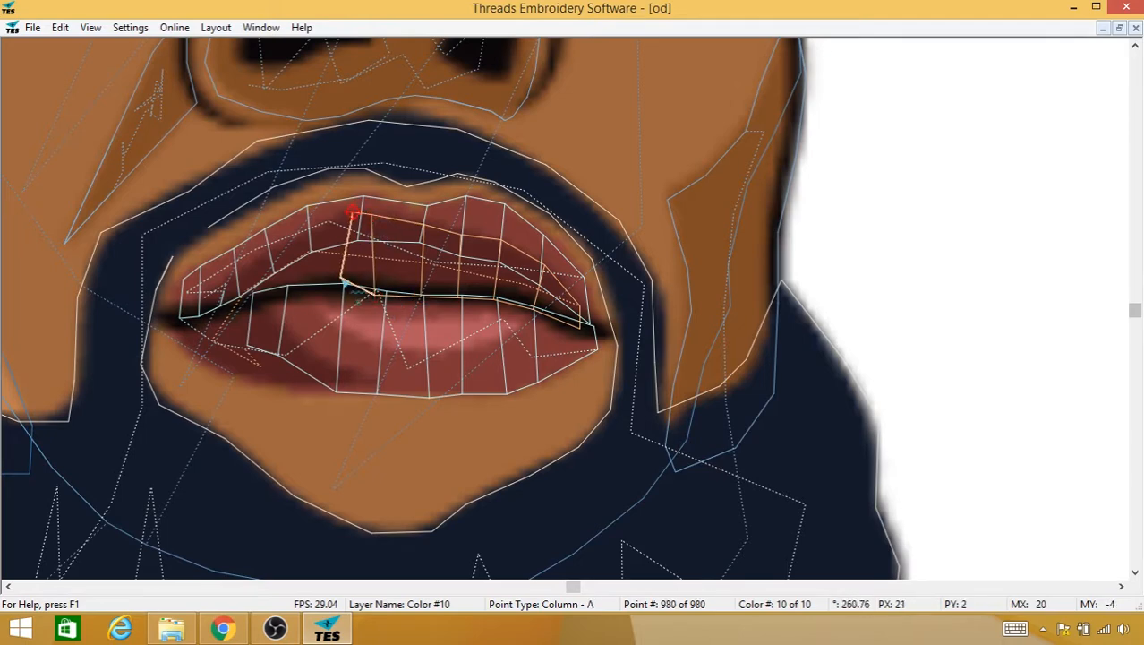
left_click(343, 287)
left_click(309, 289)
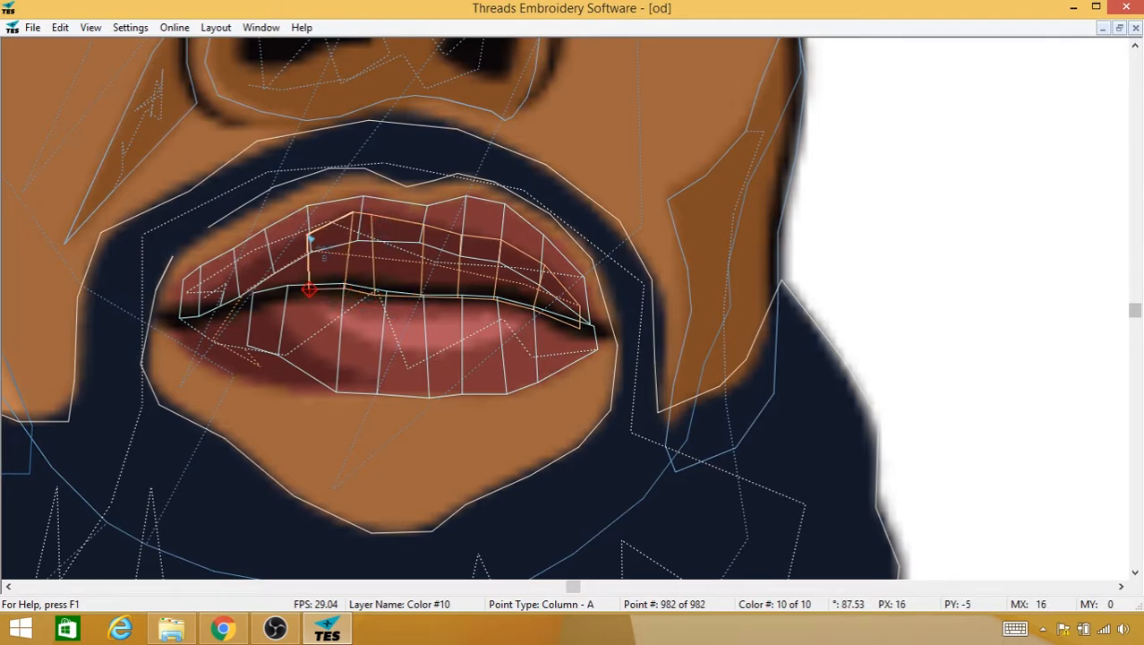
Step: Extend the upper lip's shadow column with narrowing point pairs until it closes at the left mouth corner
left_click(310, 238)
left_click(280, 250)
left_click(279, 297)
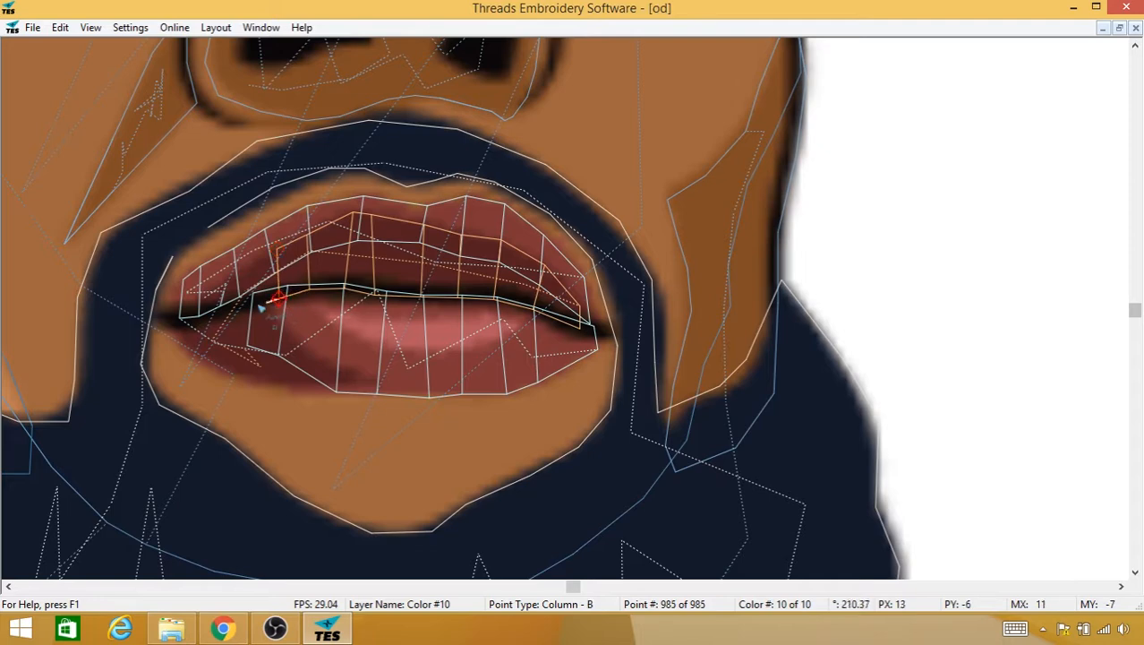
left_click(240, 262)
left_click(226, 269)
left_click(211, 291)
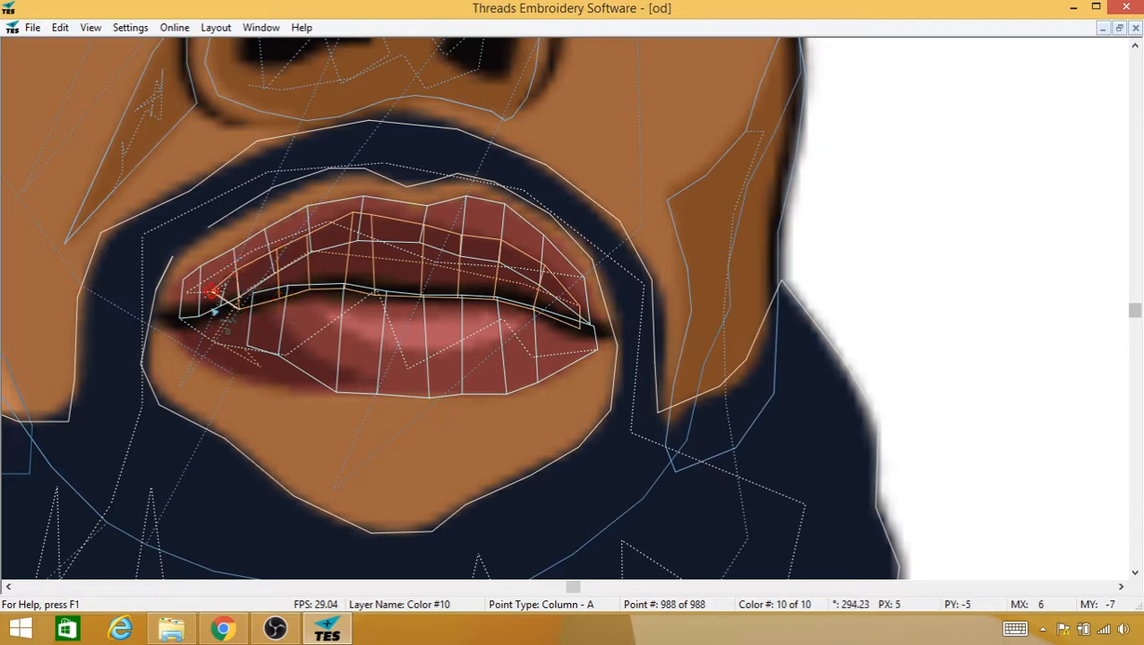
left_click(186, 319)
left_click(182, 310)
left_click(184, 313)
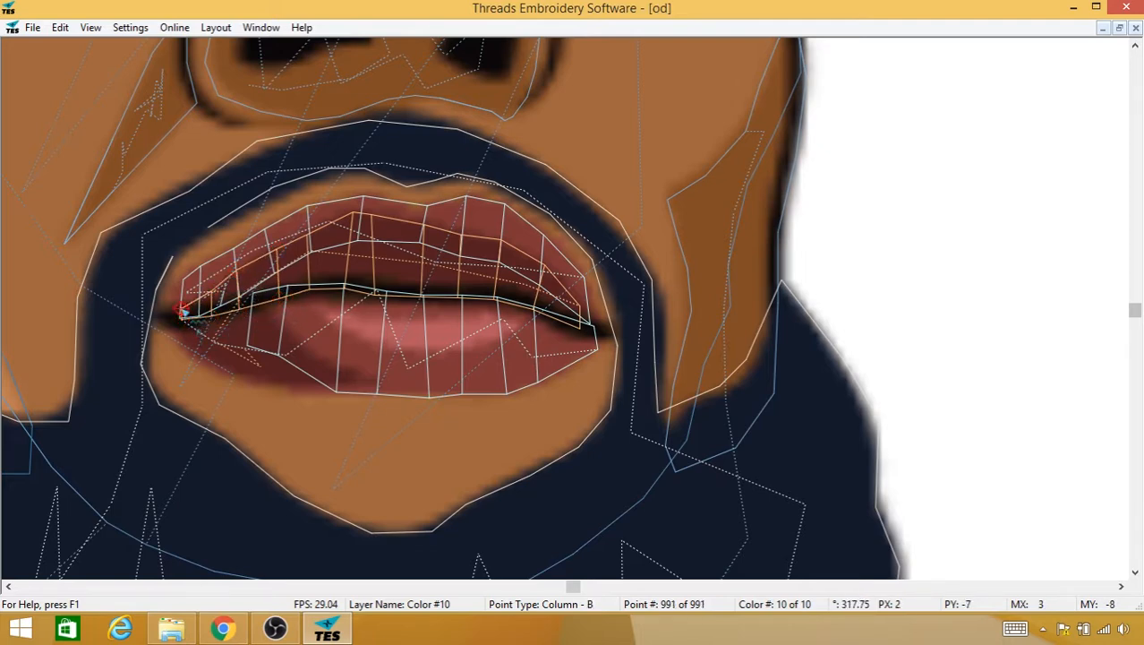
Step: Start a new column at the left mouth corner and lay point pairs over the widening dark shadow of the lower lip
right_click(182, 310)
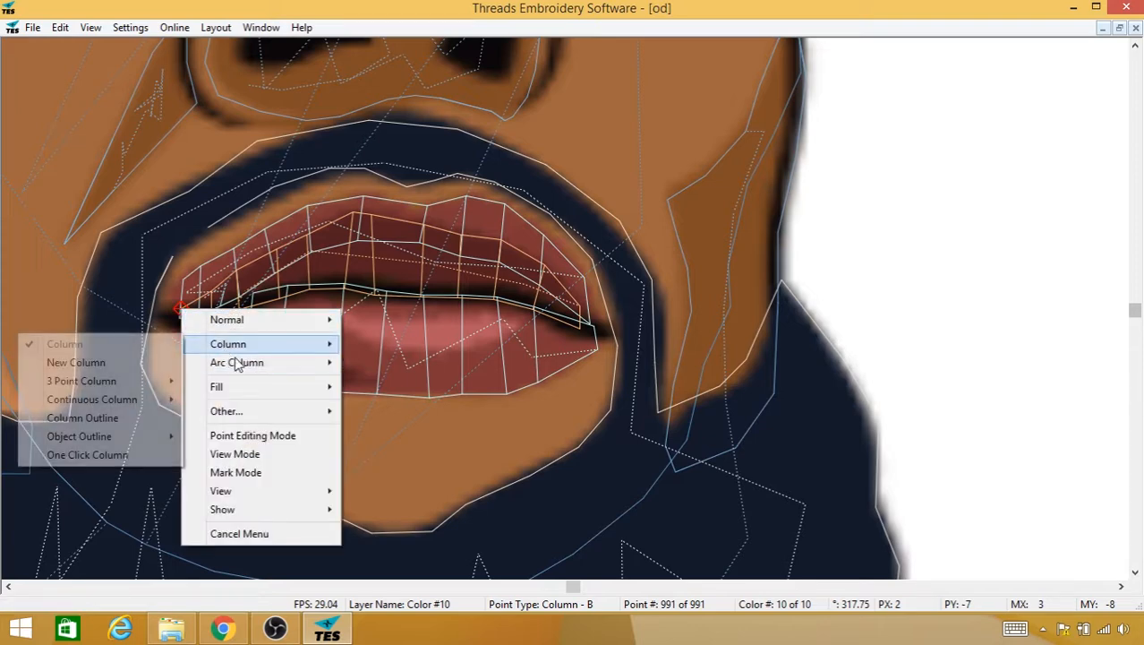
mouse_move(217, 346)
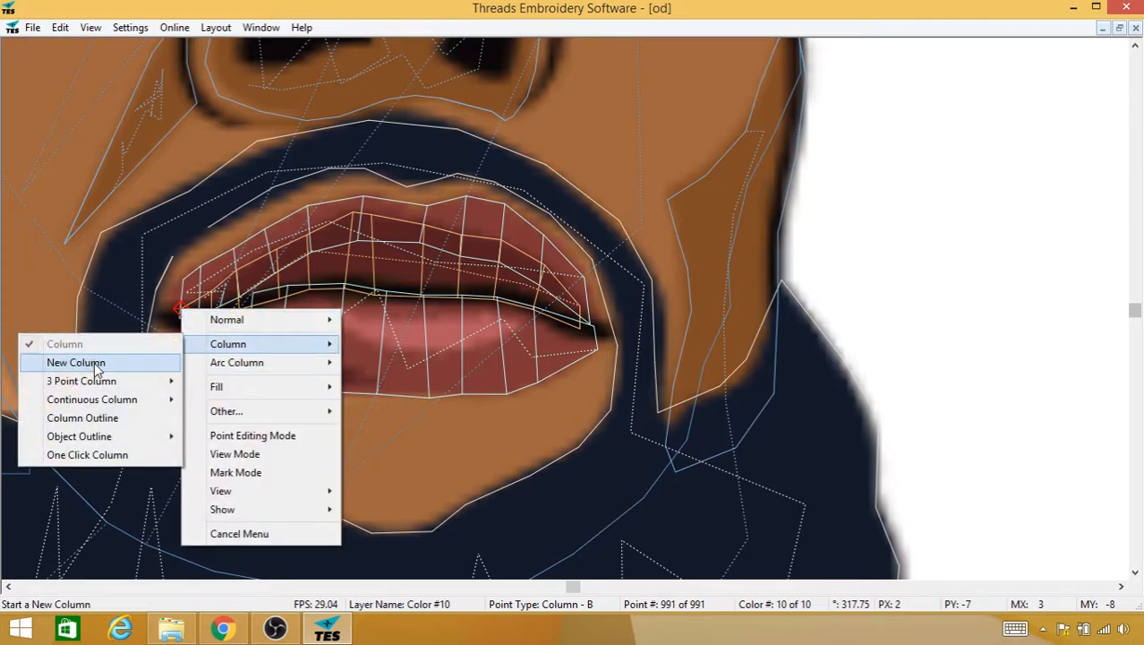
left_click(94, 362)
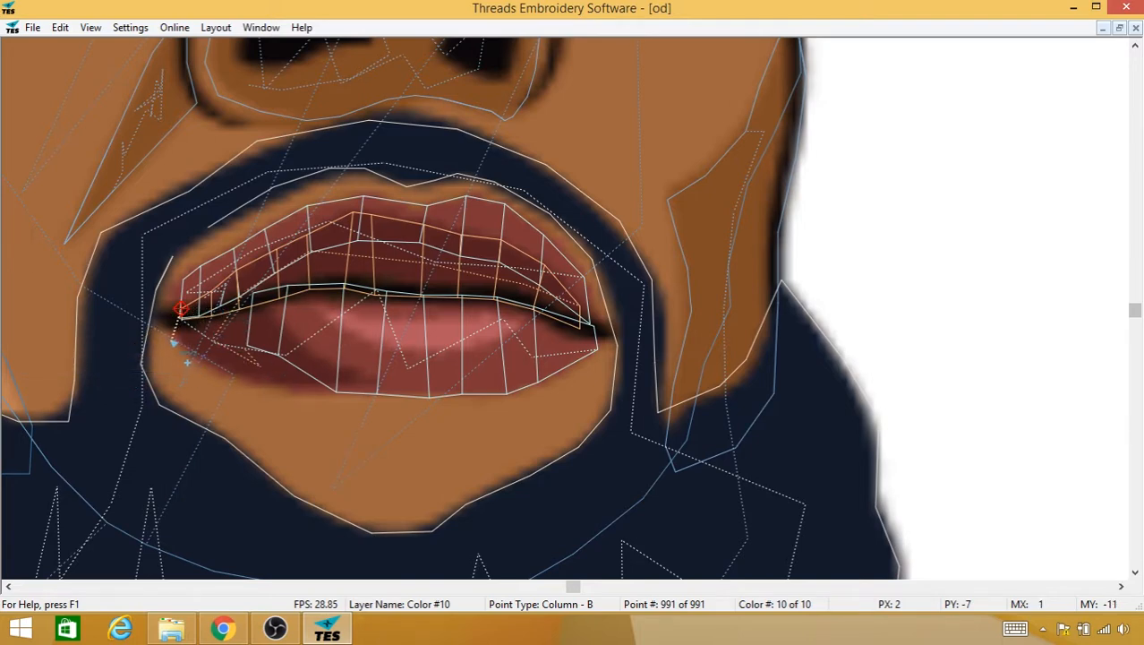
left_click(179, 325)
left_click(205, 311)
left_click(192, 313)
left_click(207, 360)
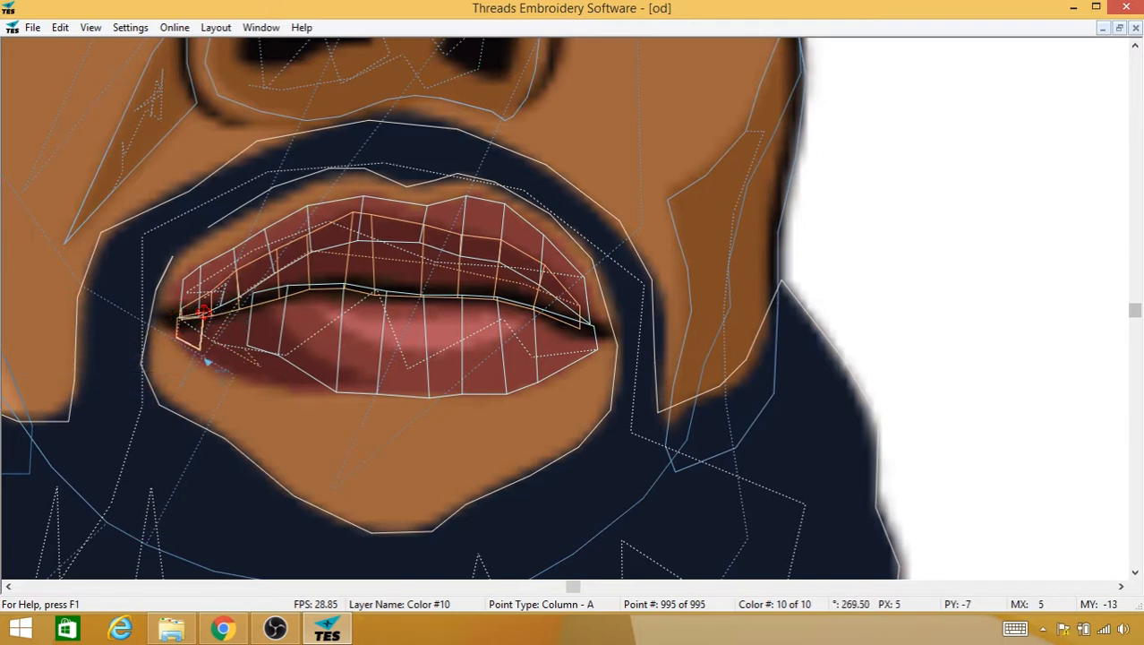
left_click(208, 367)
left_click(238, 378)
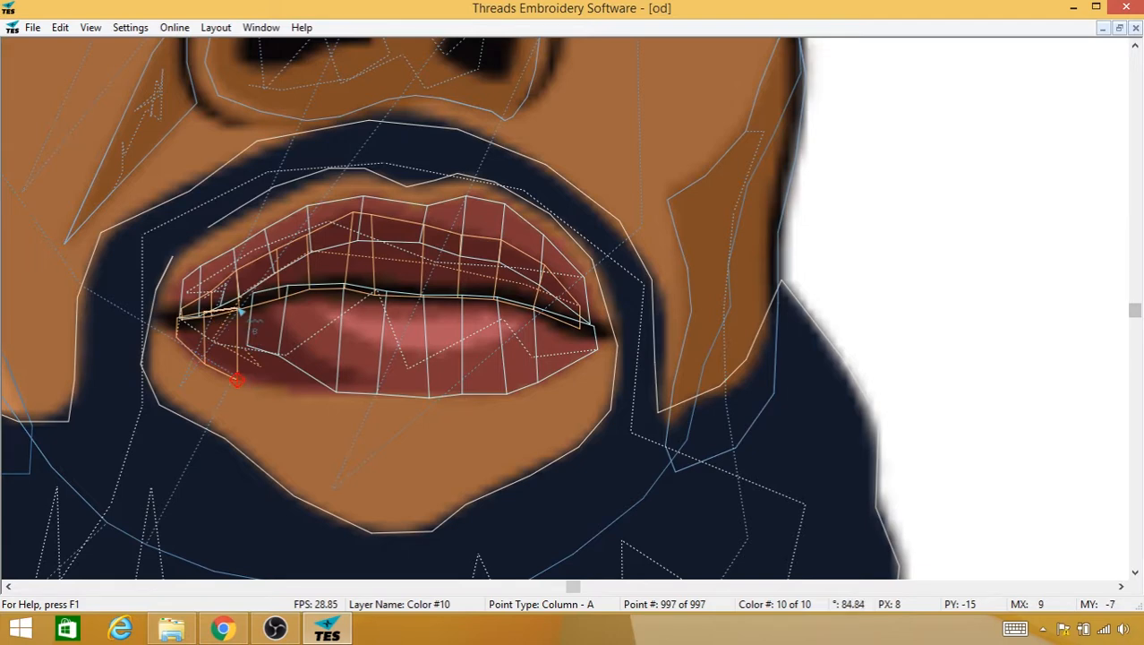
left_click(237, 307)
left_click(260, 309)
Step: Extend the lower lip's shadow column along its bottom edge, tapering it to an end just left of the lip's middle
left_click(289, 355)
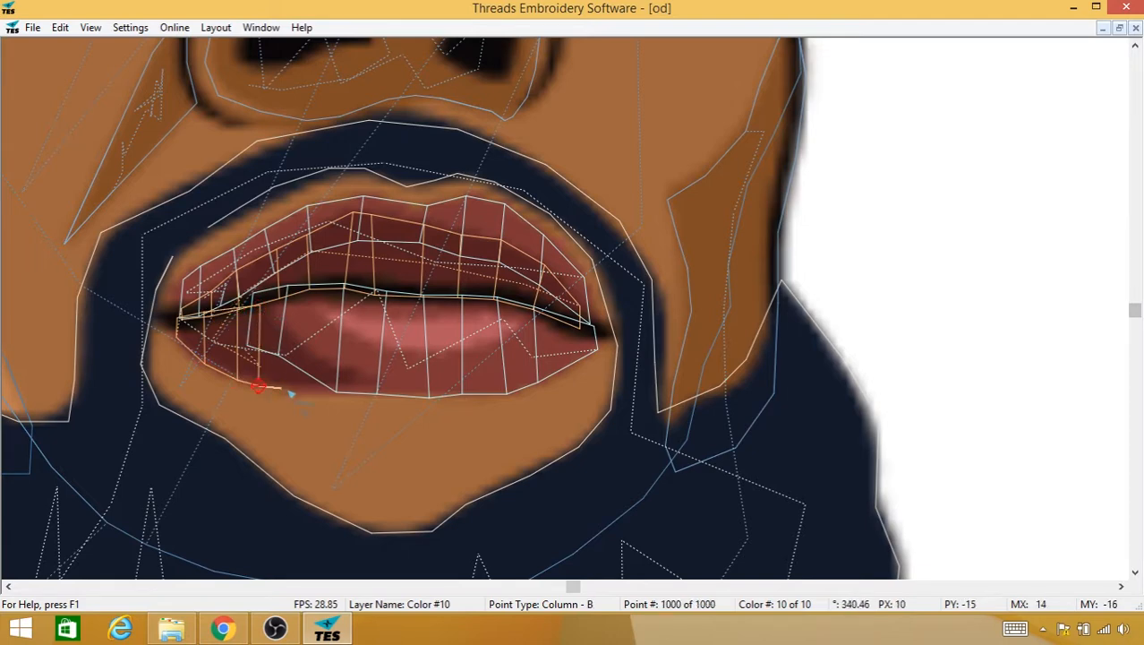
left_click(291, 388)
left_click(313, 349)
left_click(315, 390)
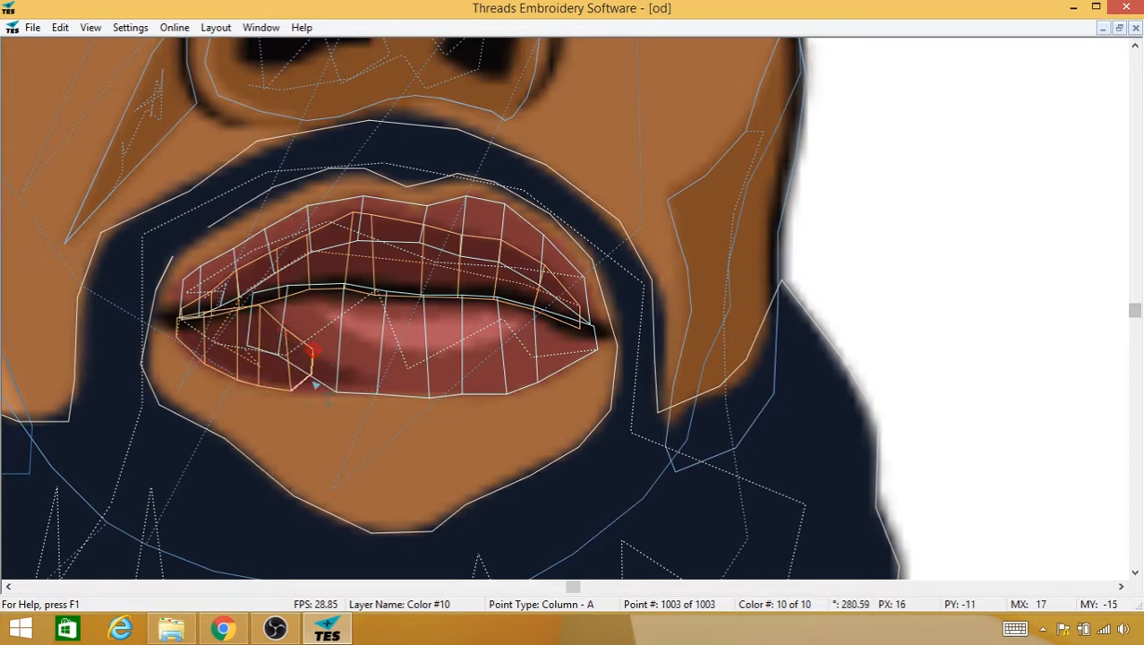
left_click(315, 389)
left_click(350, 391)
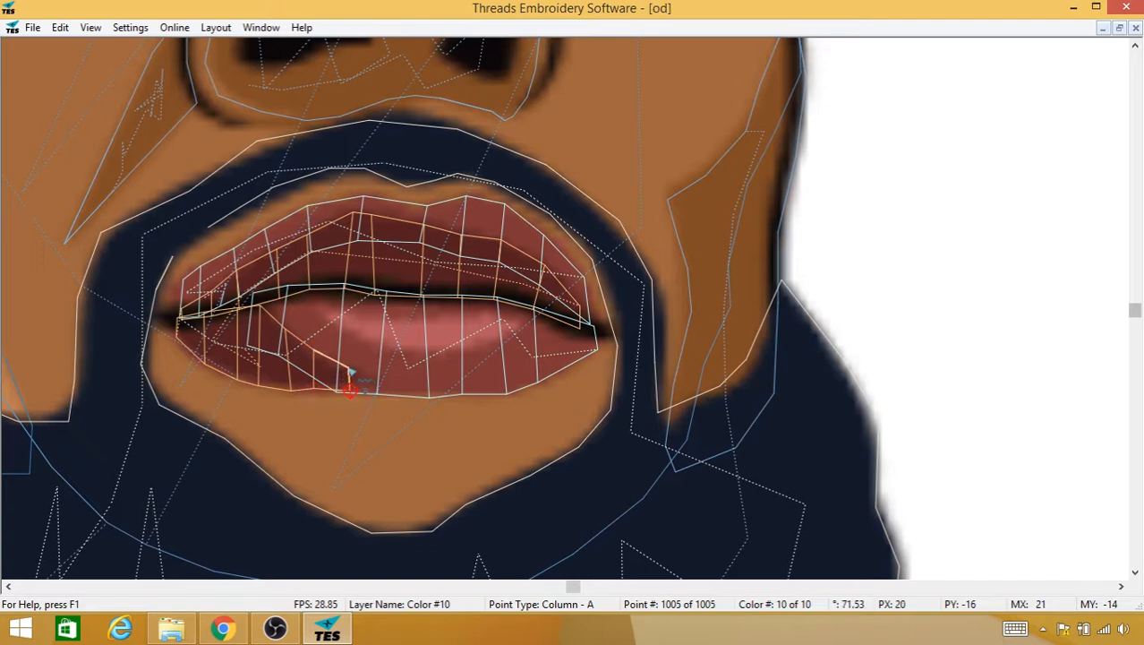
left_click(349, 367)
left_click(365, 369)
left_click(365, 391)
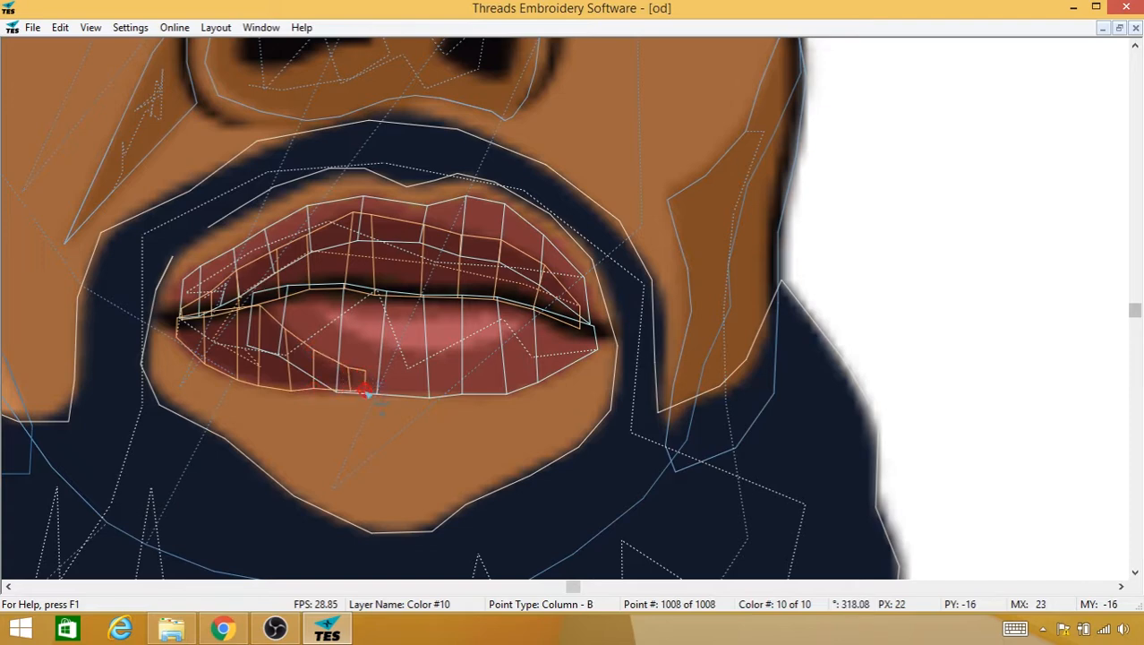
Step: Insert another color change and lay a run of normal points left to right through the lower lip's light highlight
right_click(365, 391)
mouse_move(472, 259)
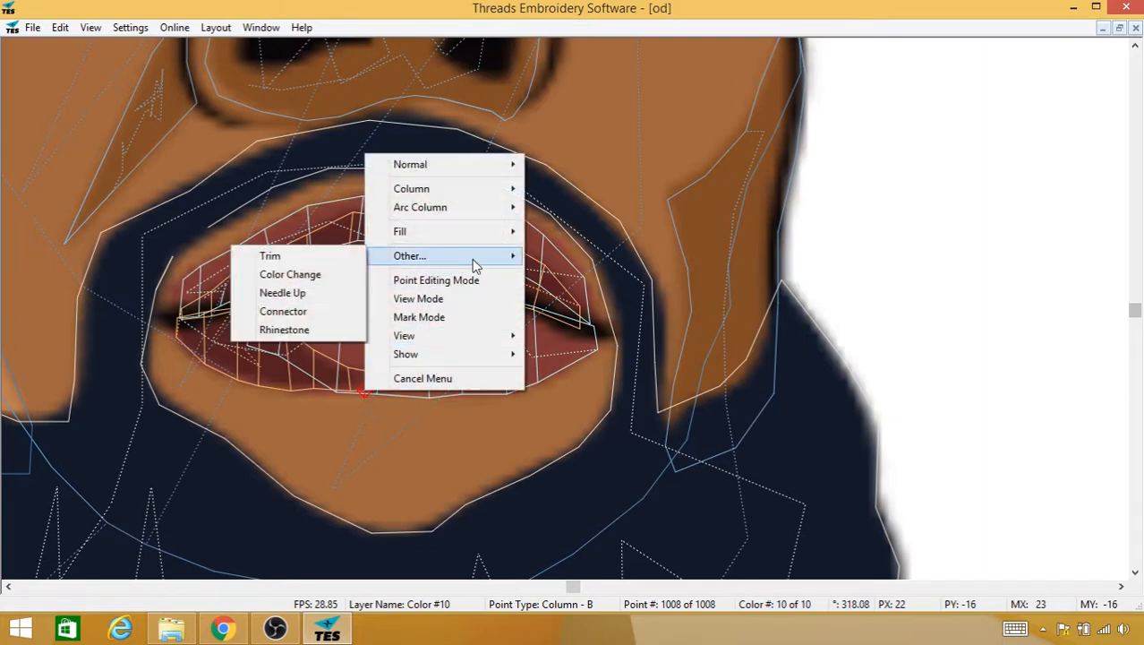
left_click(290, 274)
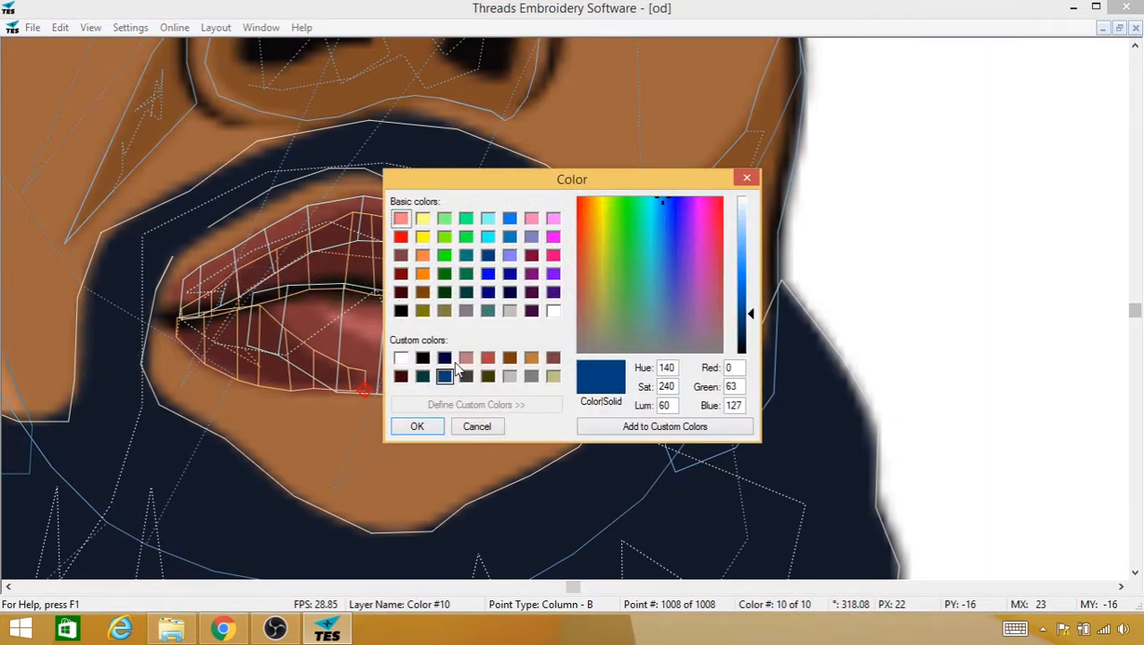
left_click(431, 426)
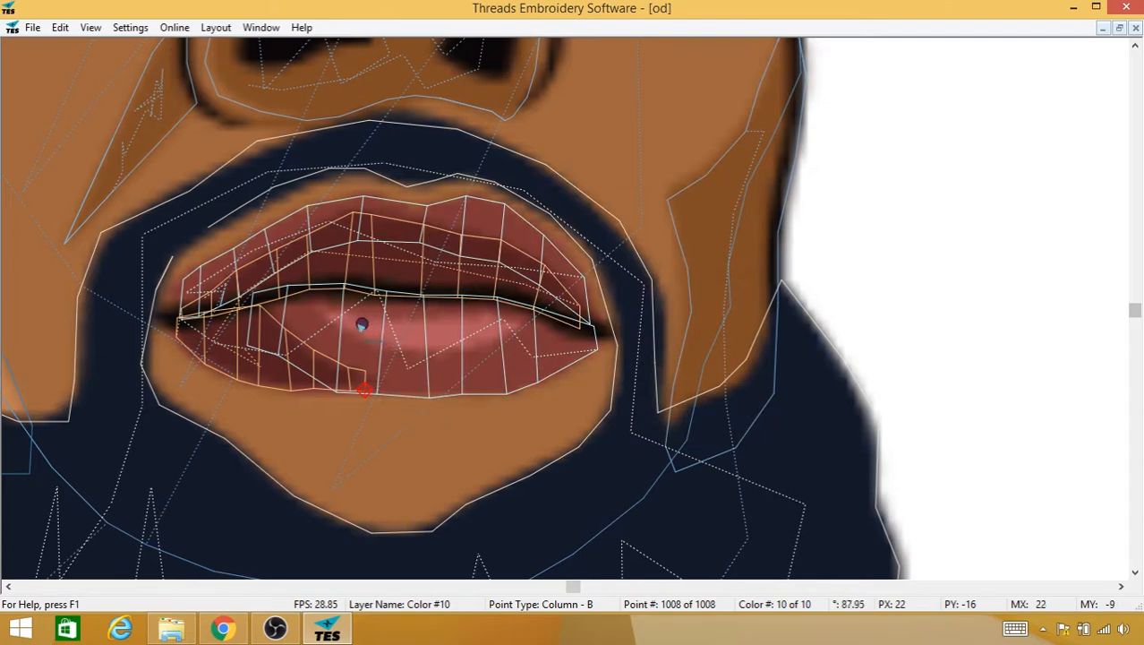
left_click(355, 325)
left_click(407, 339)
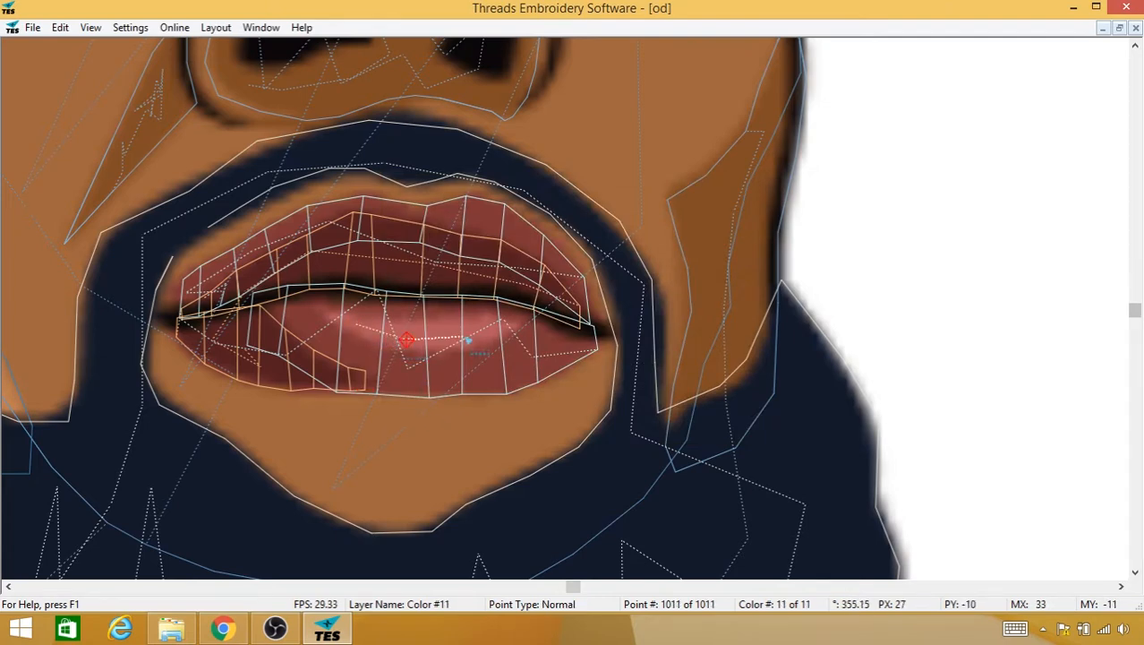
left_click(467, 340)
left_click(498, 325)
Step: Start a column at the right end of the lower lip's highlight and lay point pairs toward its middle
right_click(515, 340)
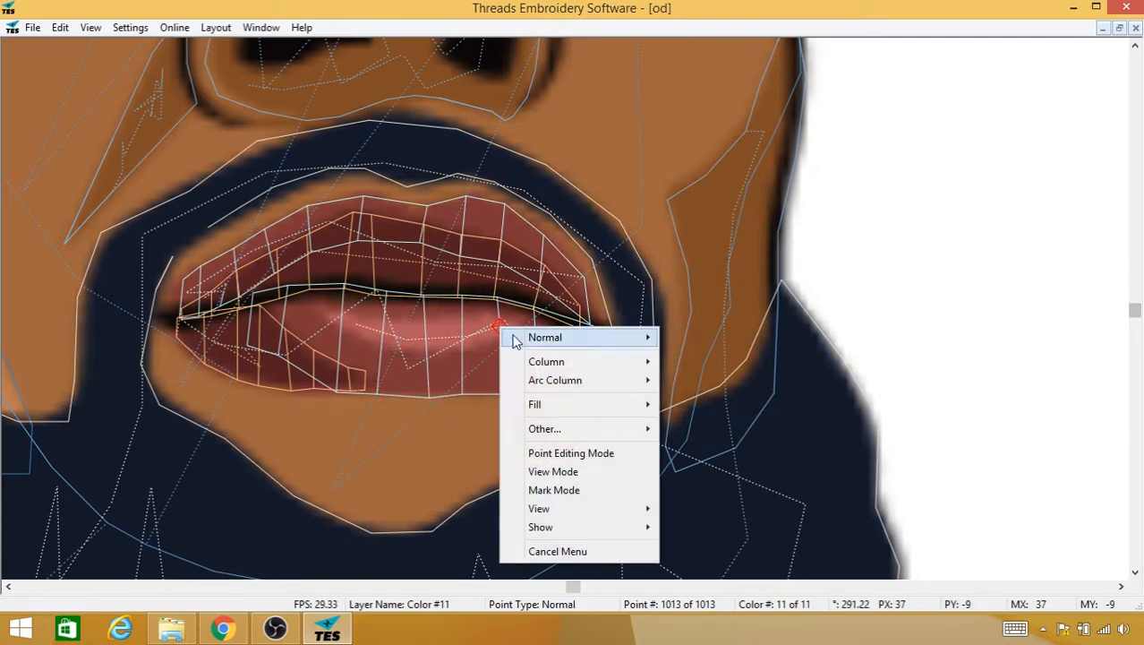
mouse_move(518, 368)
left_click(467, 366)
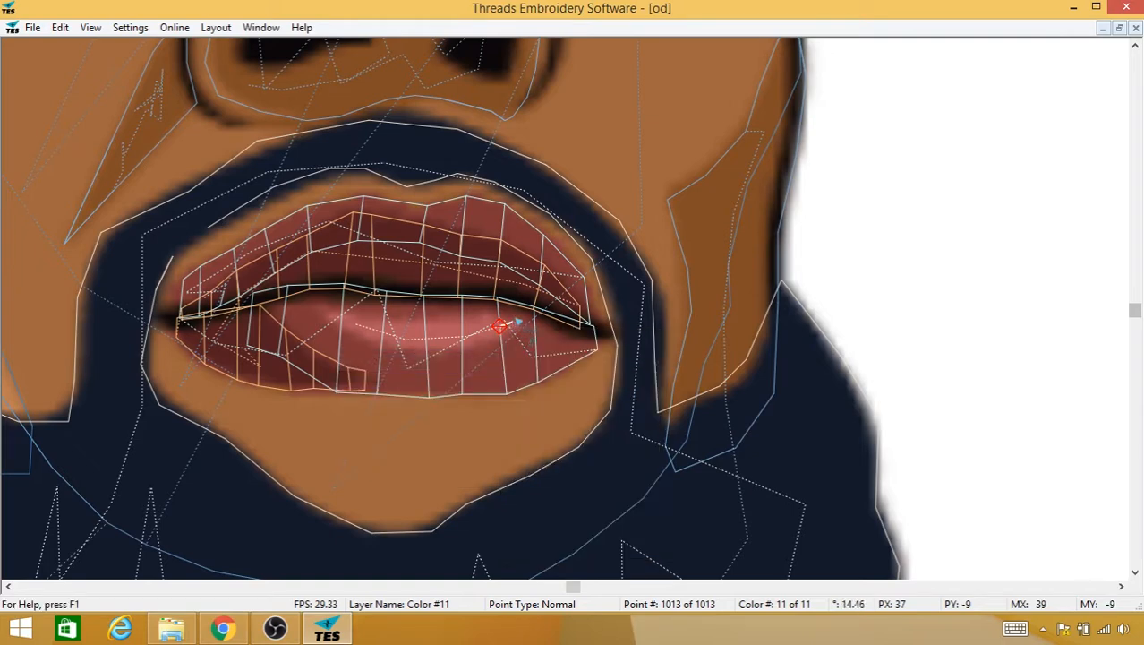
left_click(511, 320)
left_click(507, 338)
left_click(484, 345)
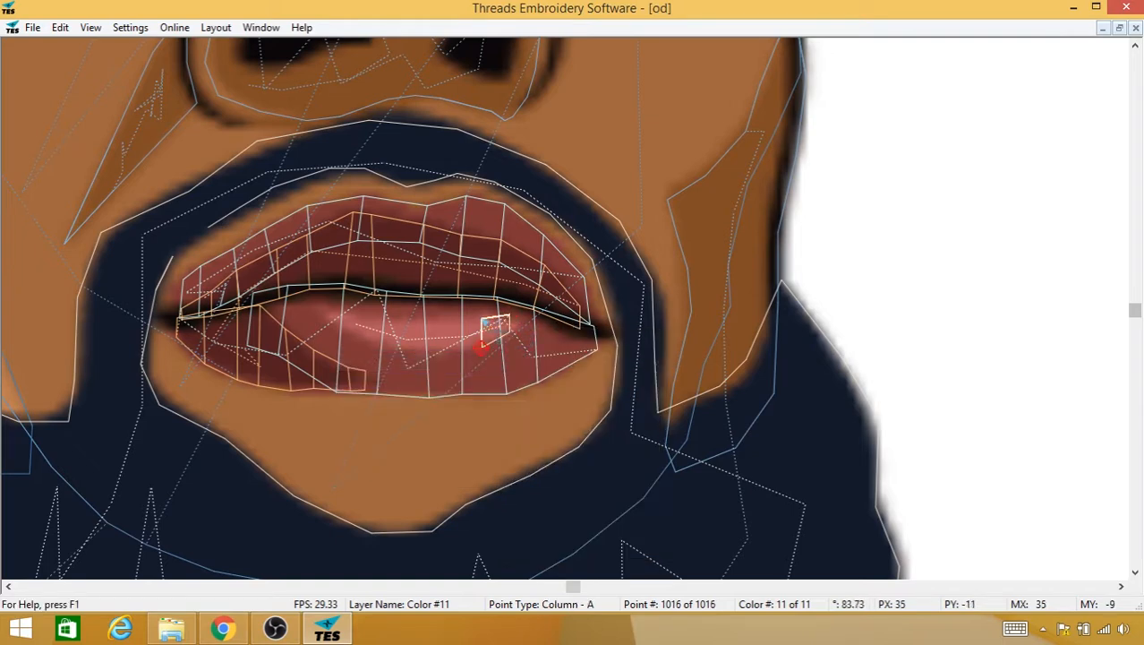
left_click(480, 318)
left_click(452, 328)
left_click(417, 350)
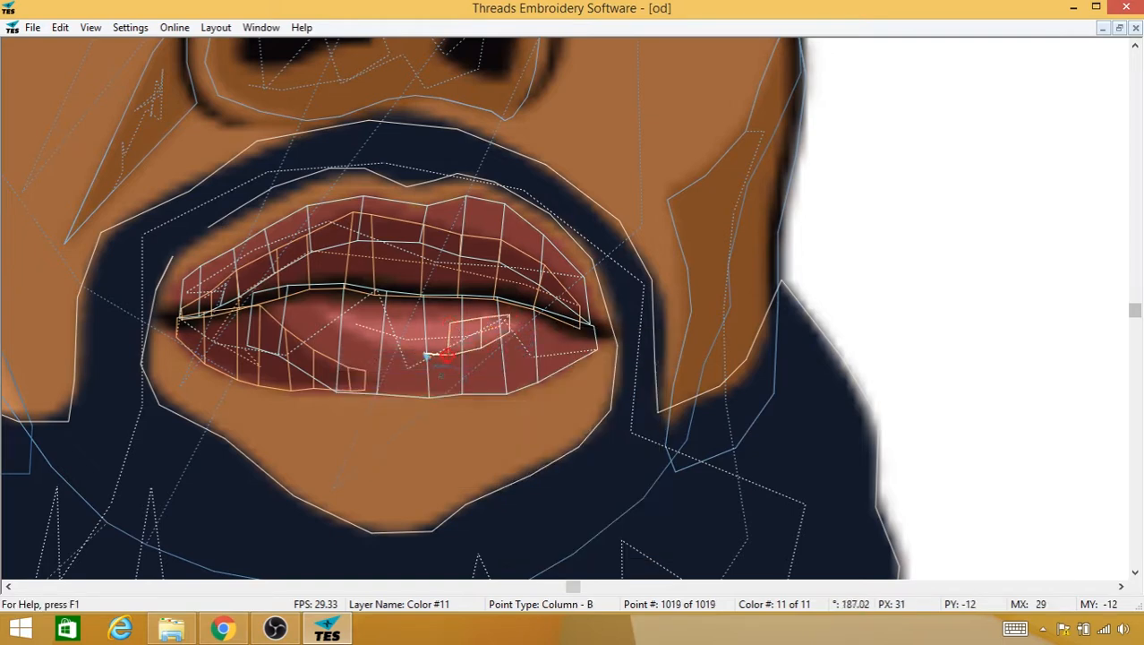
Step: Extend the highlight column from the lower lip's middle to the highlight's left tip, narrowing the last point pairs
left_click(413, 319)
left_click(388, 317)
left_click(403, 353)
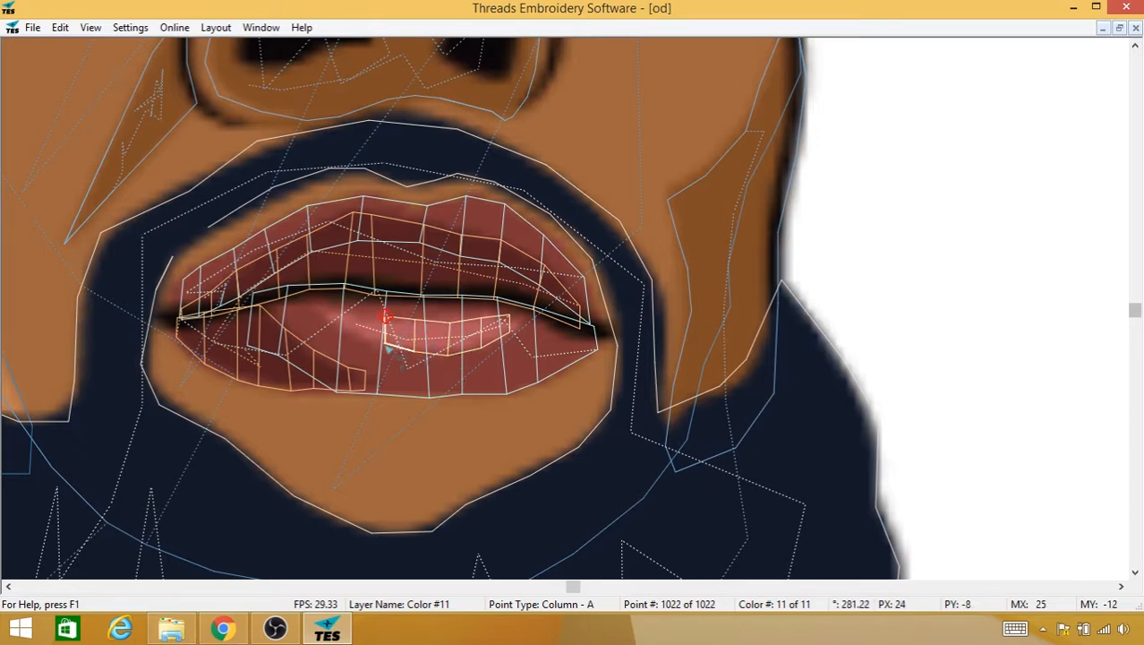
left_click(382, 350)
left_click(360, 319)
left_click(351, 338)
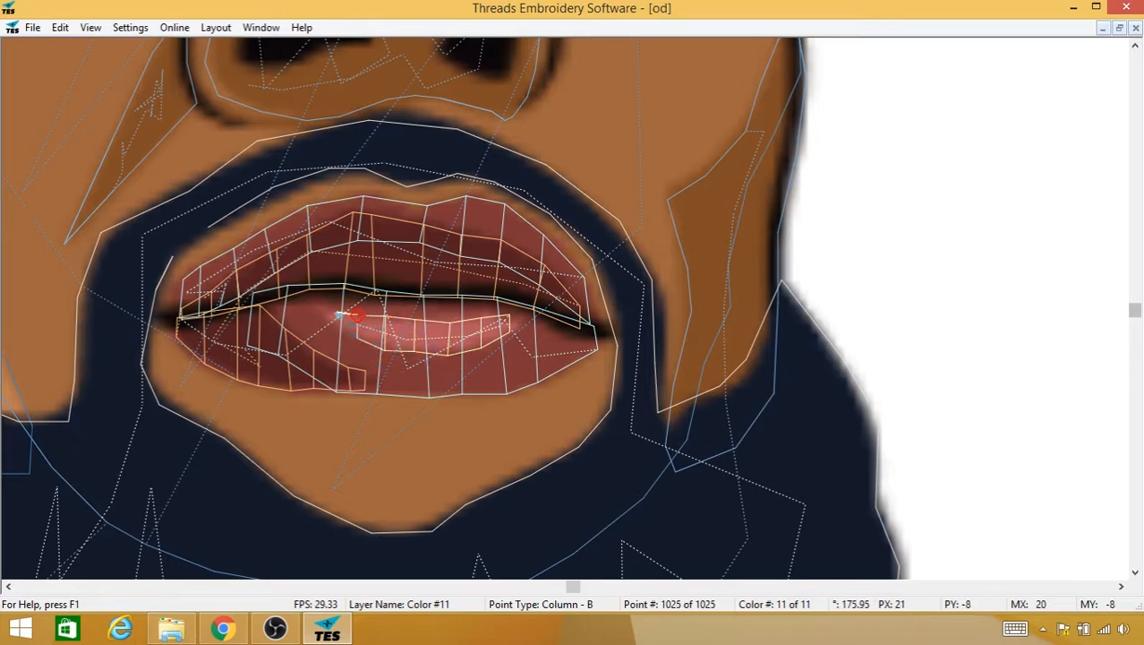
left_click(332, 312)
left_click(333, 329)
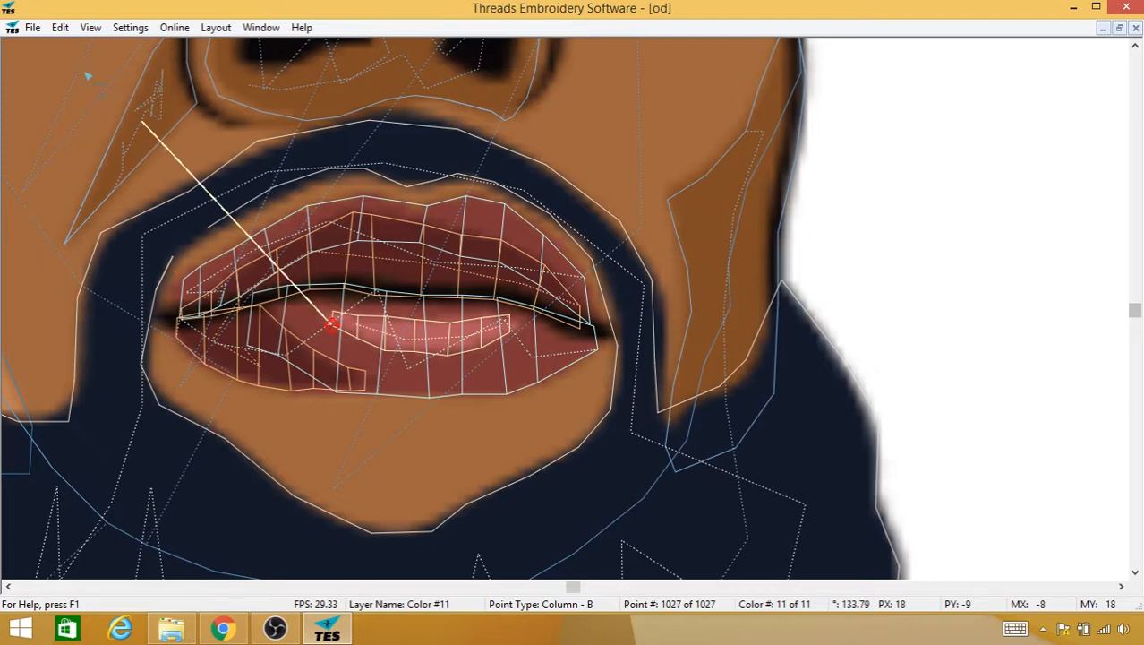
Step: Save the design and fit the whole portrait in view
left_click(32, 26)
left_click(48, 119)
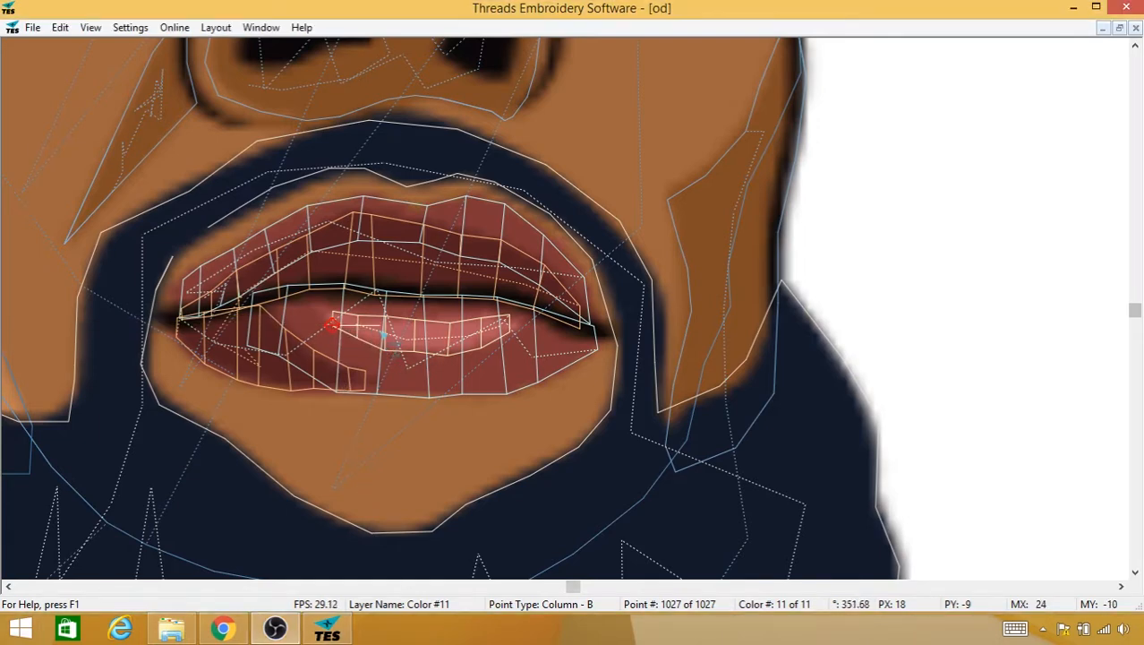
left_click(518, 7)
key("0")
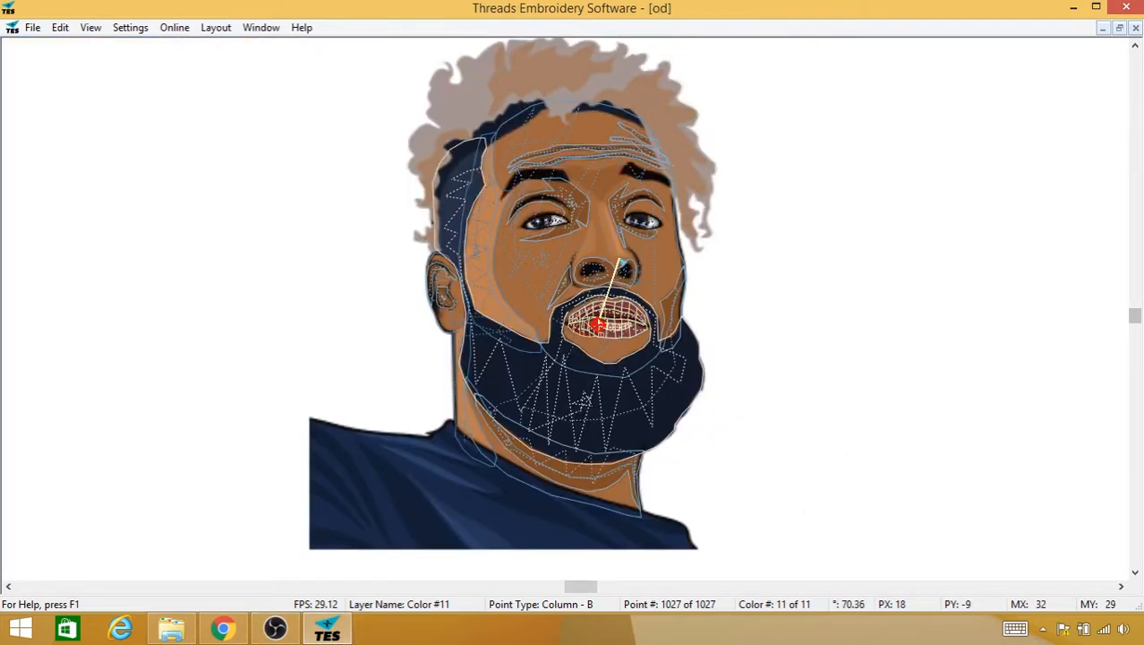
Step: Recolor thread color 11 with the light red sampled from the lower lip's highlight
key("Escape")
scroll(619, 258, "up", 5)
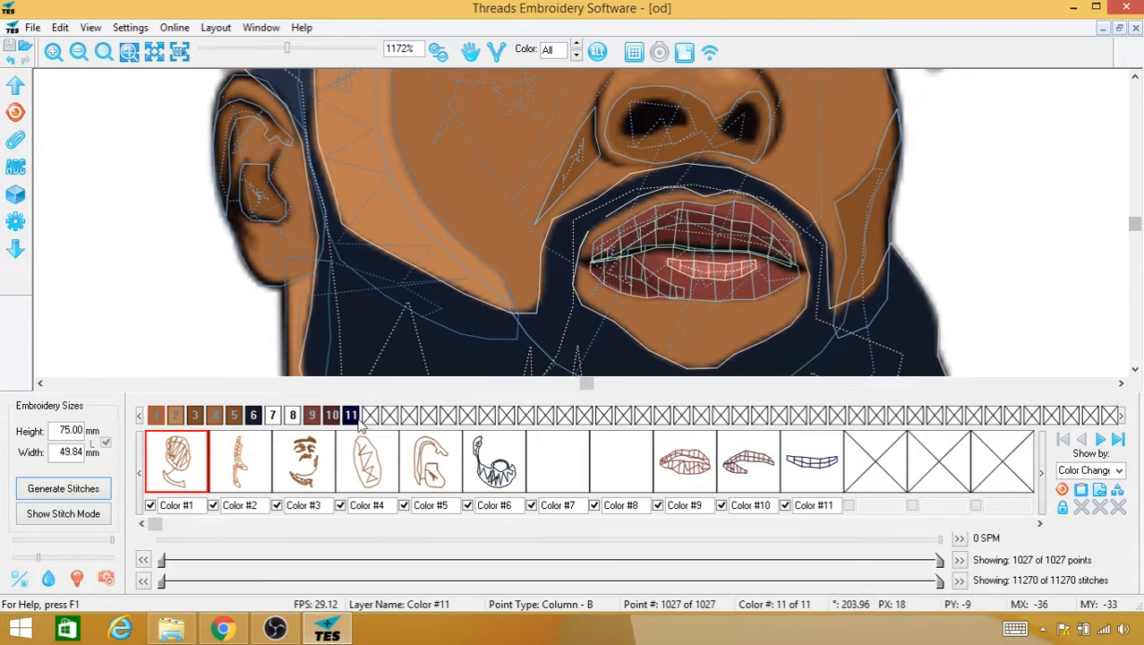
left_click(717, 268)
Step: Hide the template image and preview the whole portrait as stitches at 198% zoom
key("i")
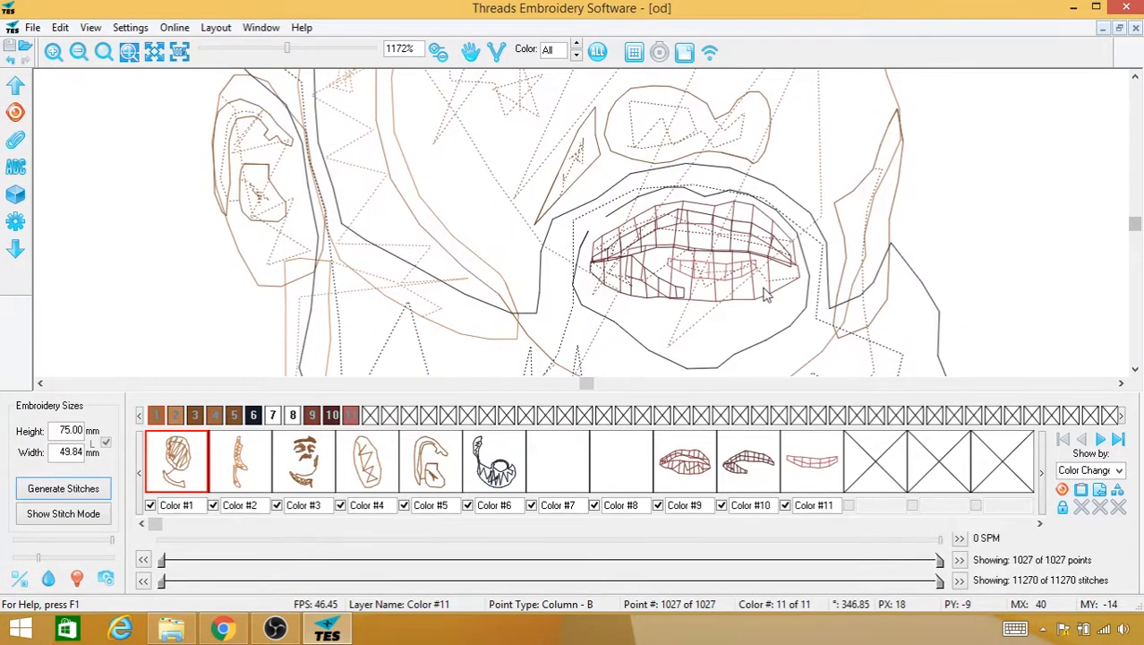
key("ctrl+0")
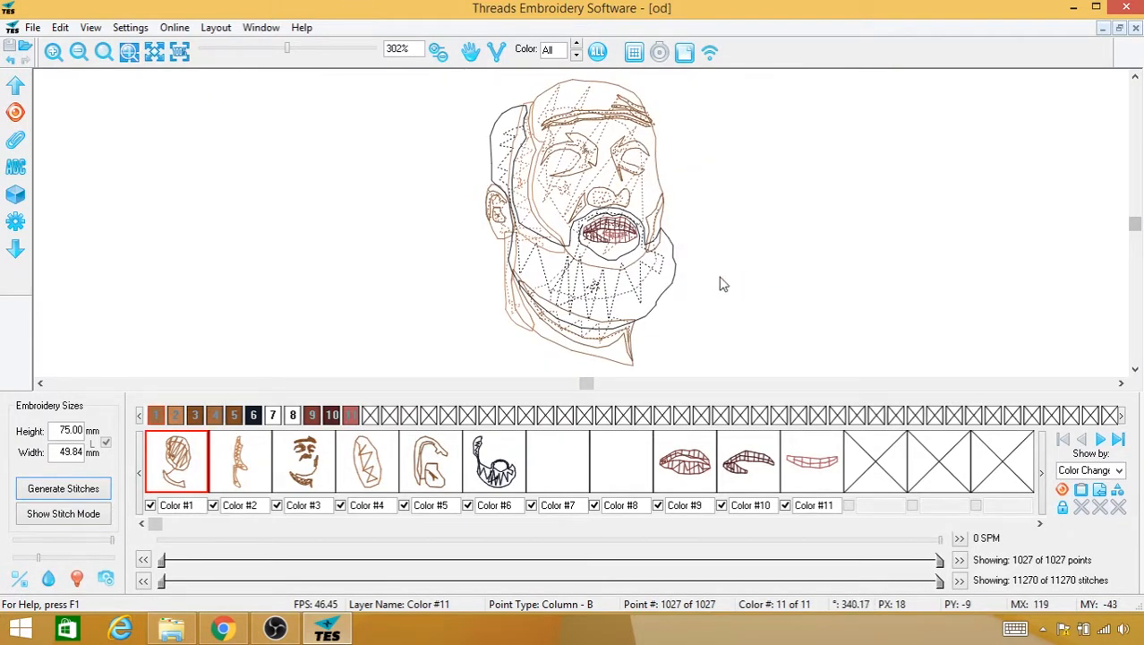
left_click(66, 518)
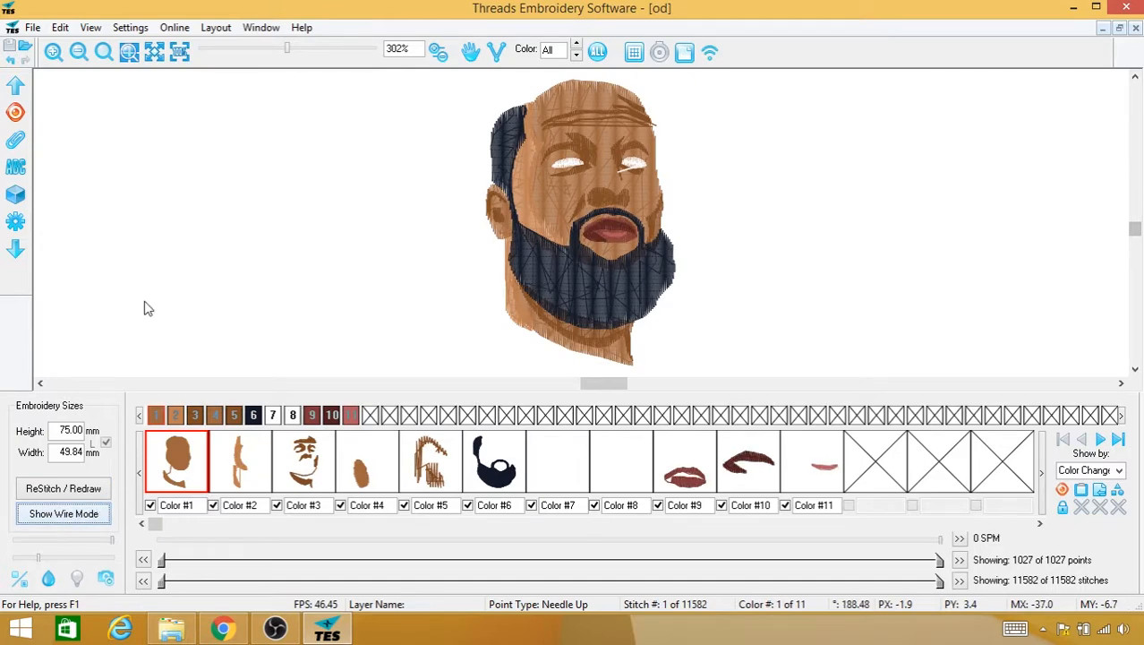
left_click(79, 51)
left_click(79, 52)
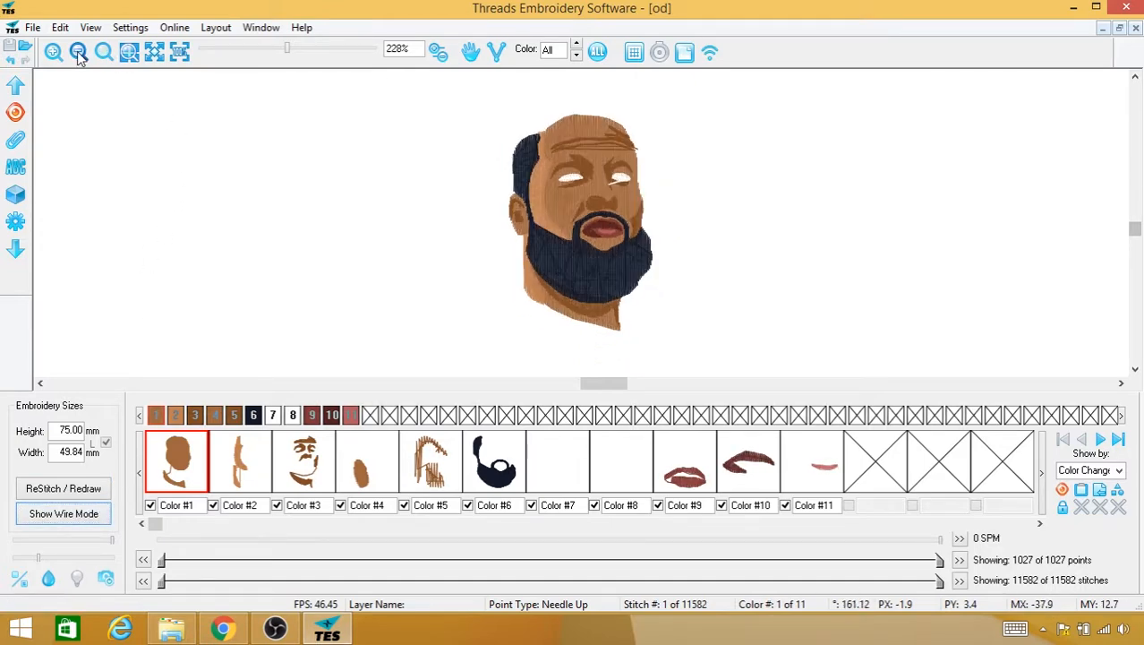
left_click(79, 52)
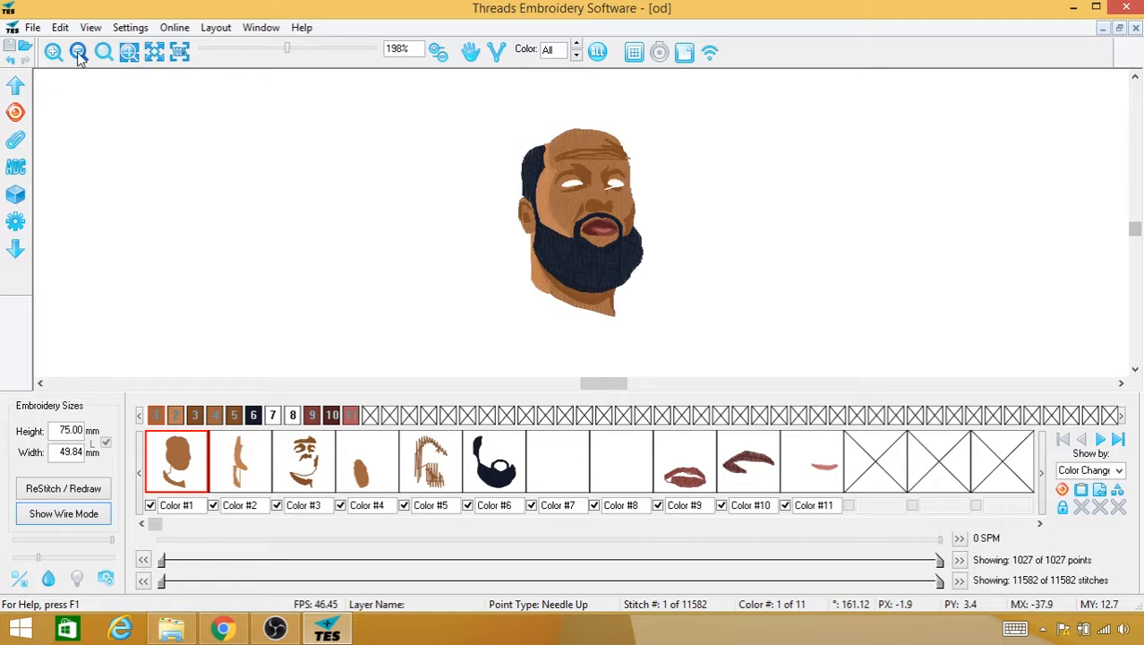
Step: Show the template image again and compare the stitched preview against it, ending in wire mode
key("space")
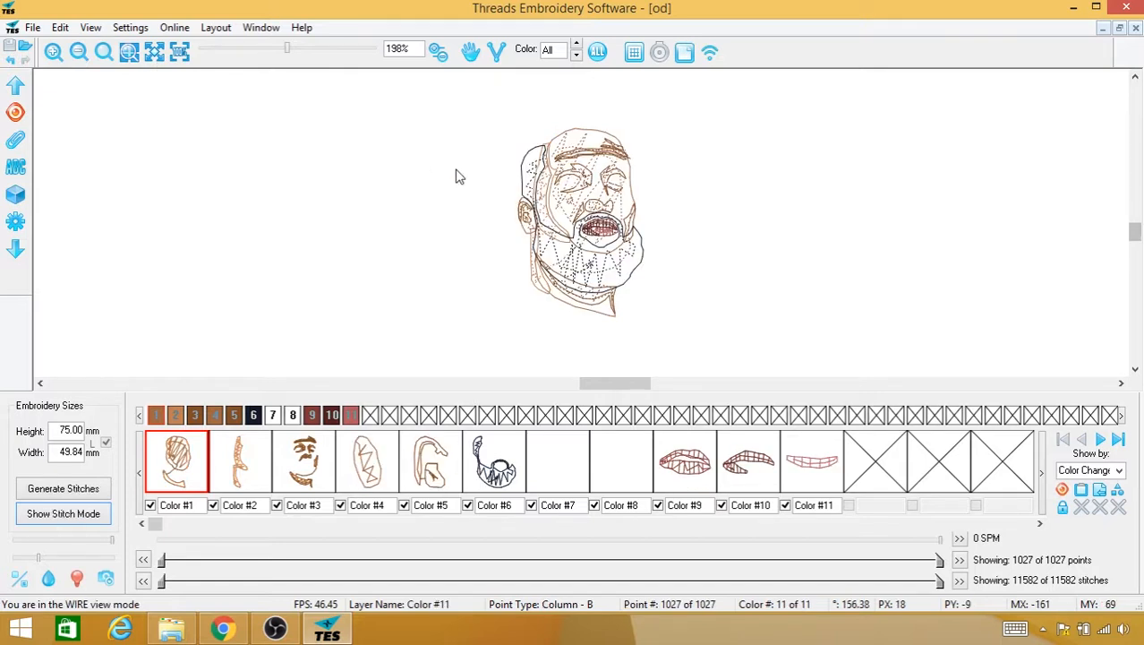
key("i")
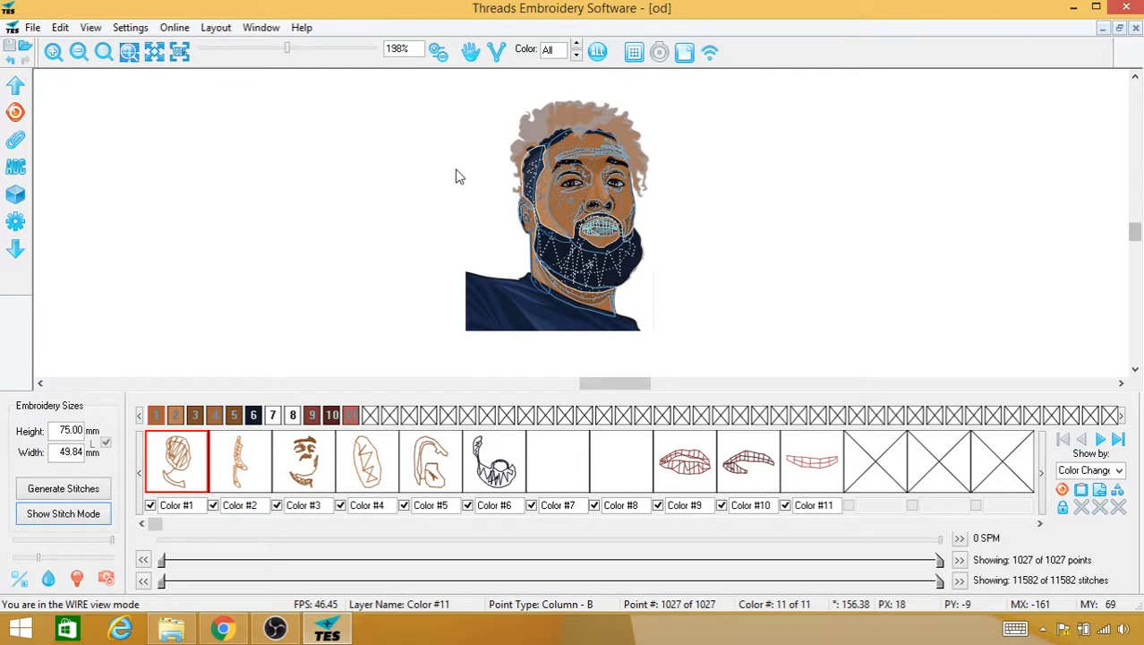
key("space")
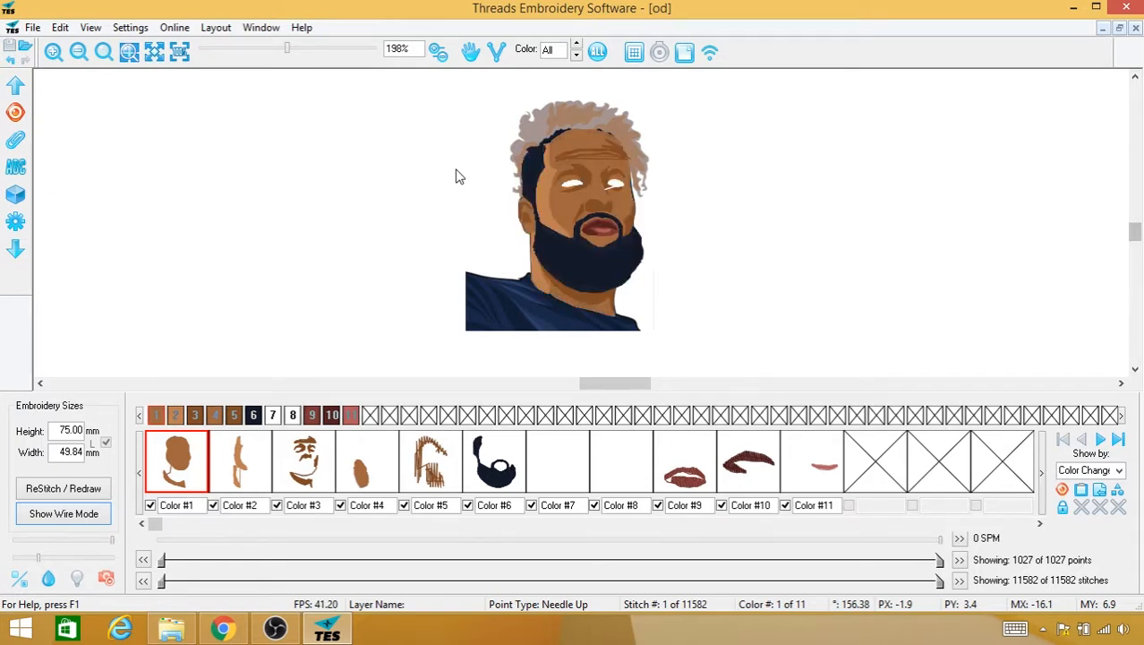
key("space")
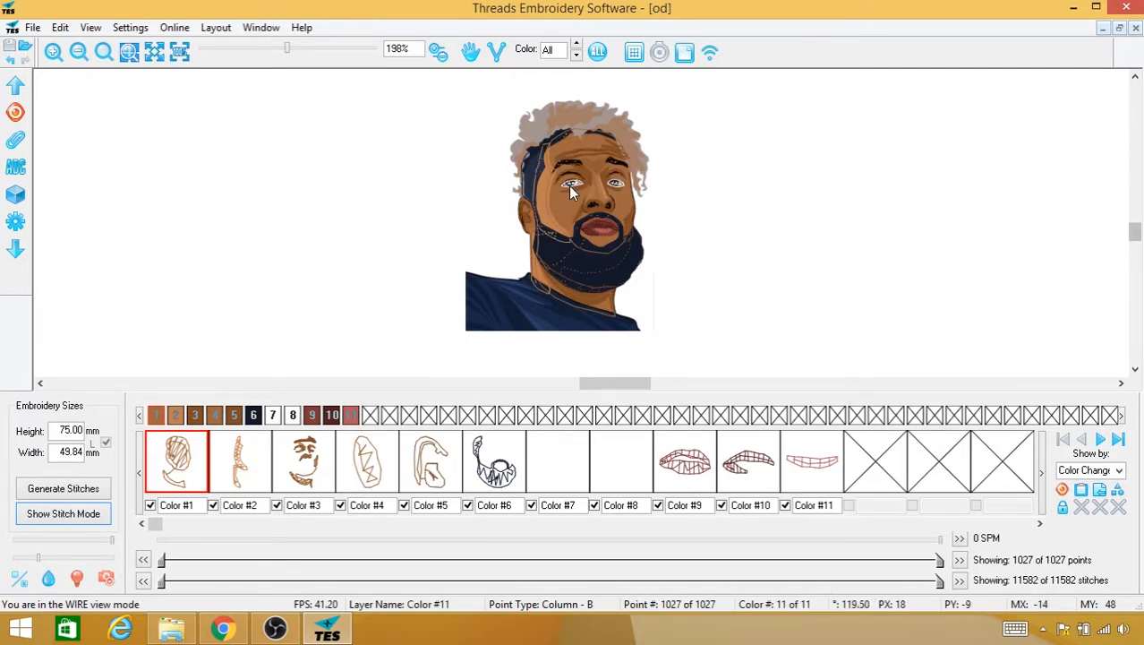
Step: Insert a color change for the shirt in full-screen view, using the dark blue custom color with RGB 0, 63, 127
key("Tab")
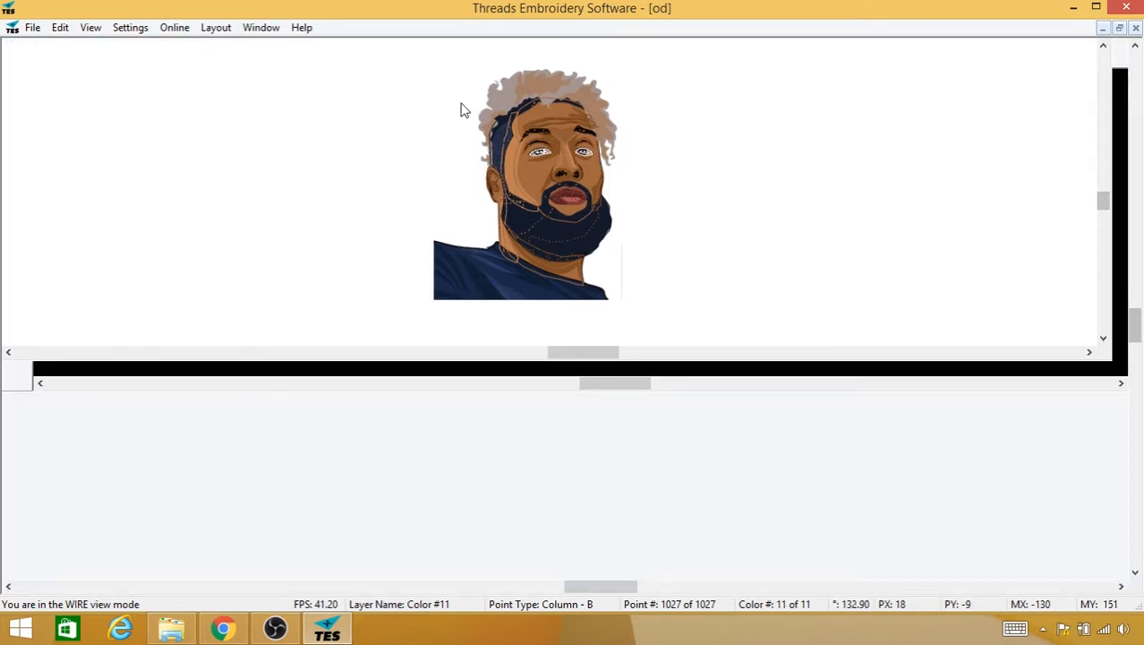
scroll(520, 171, "up", 3)
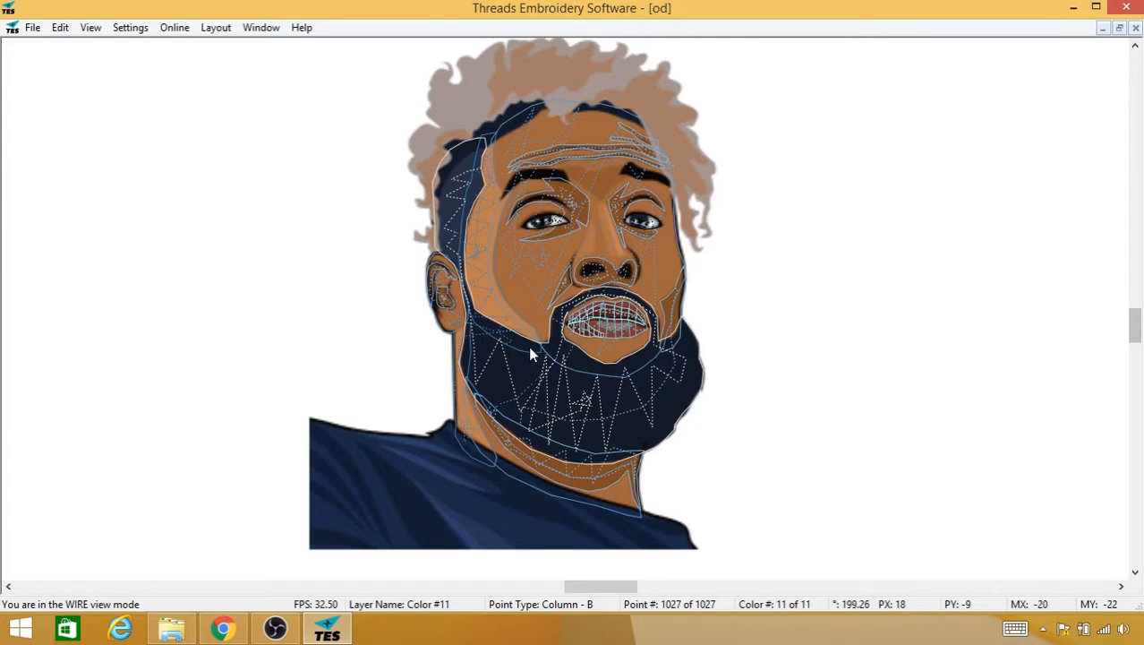
left_click_drag(421, 473, 599, 368)
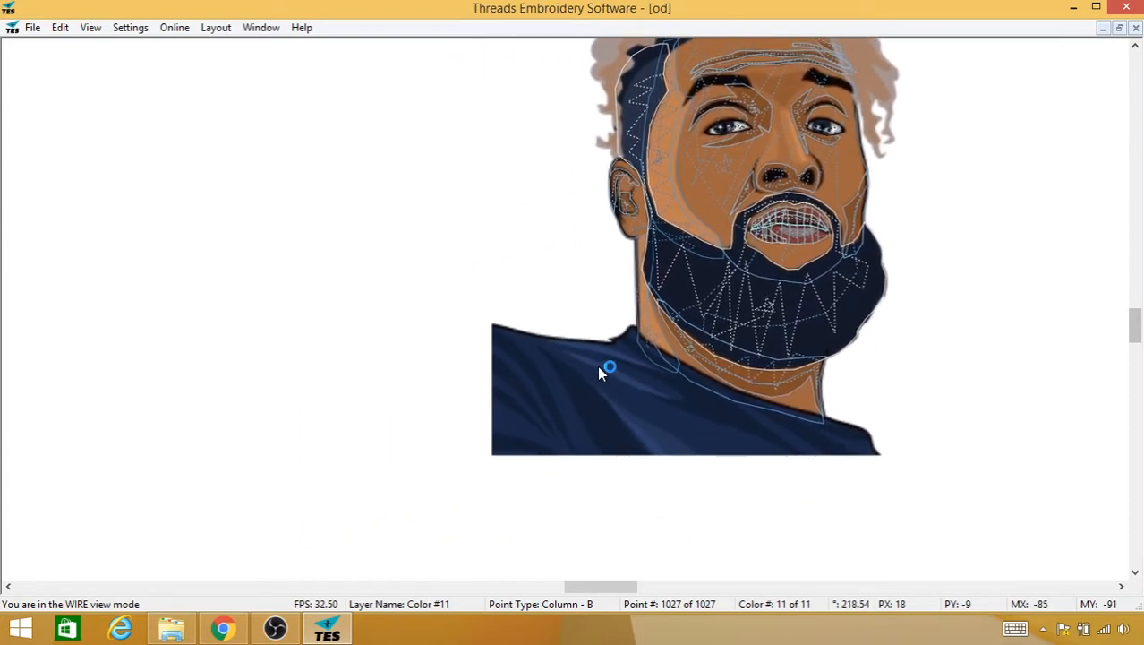
scroll(600, 375, "up", 4)
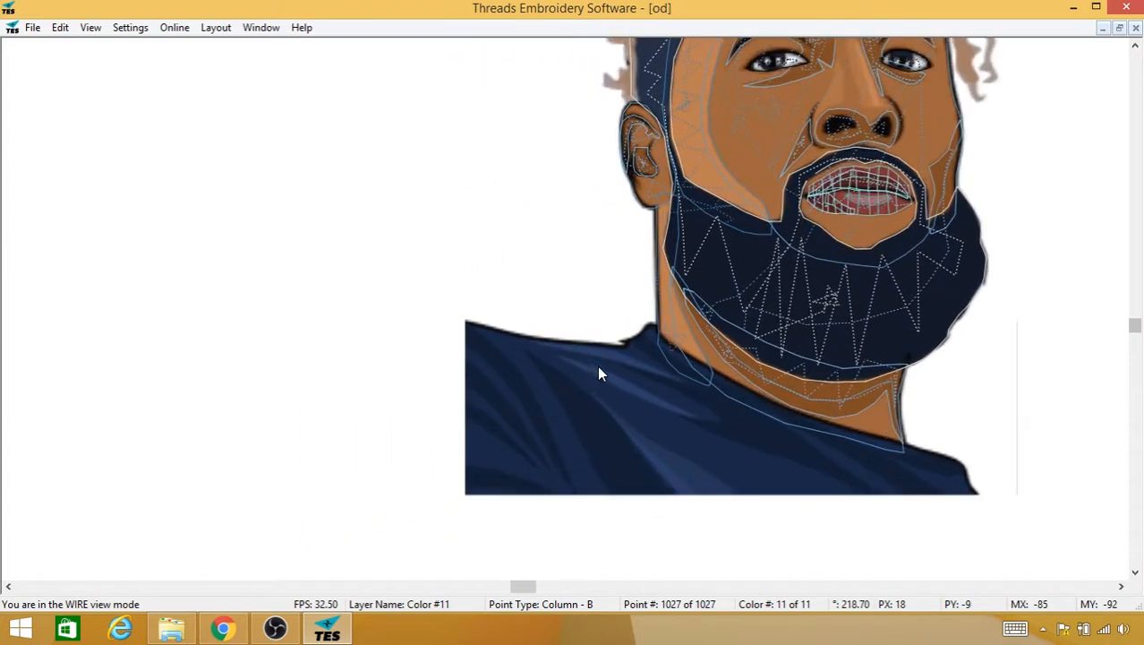
left_click_drag(600, 374, 503, 299)
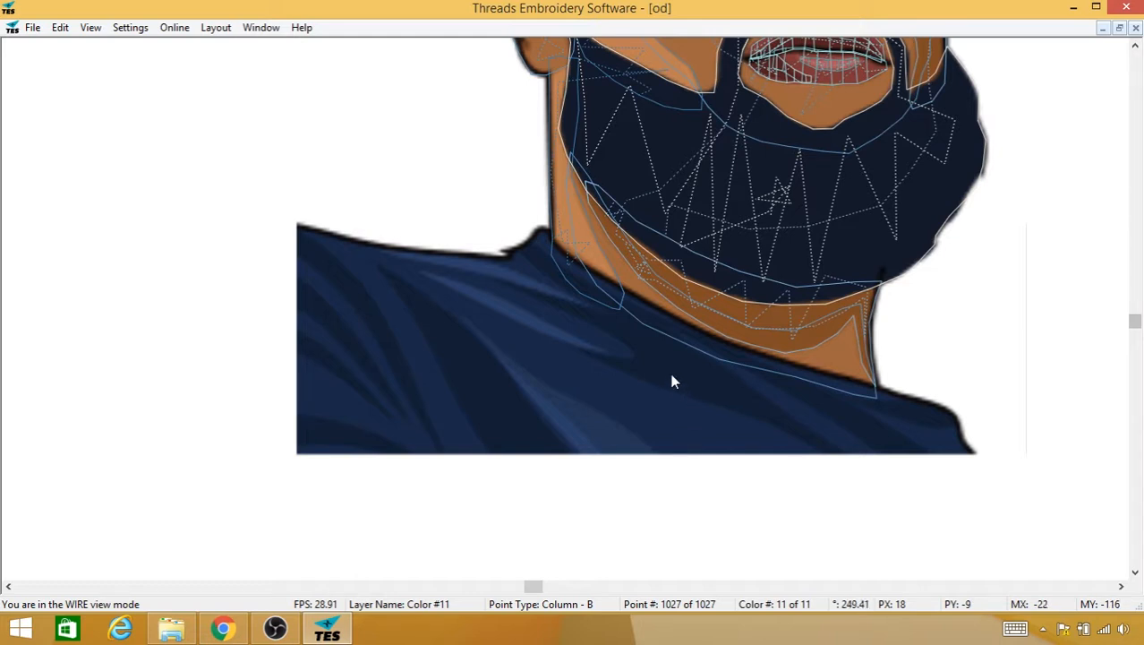
right_click(597, 376)
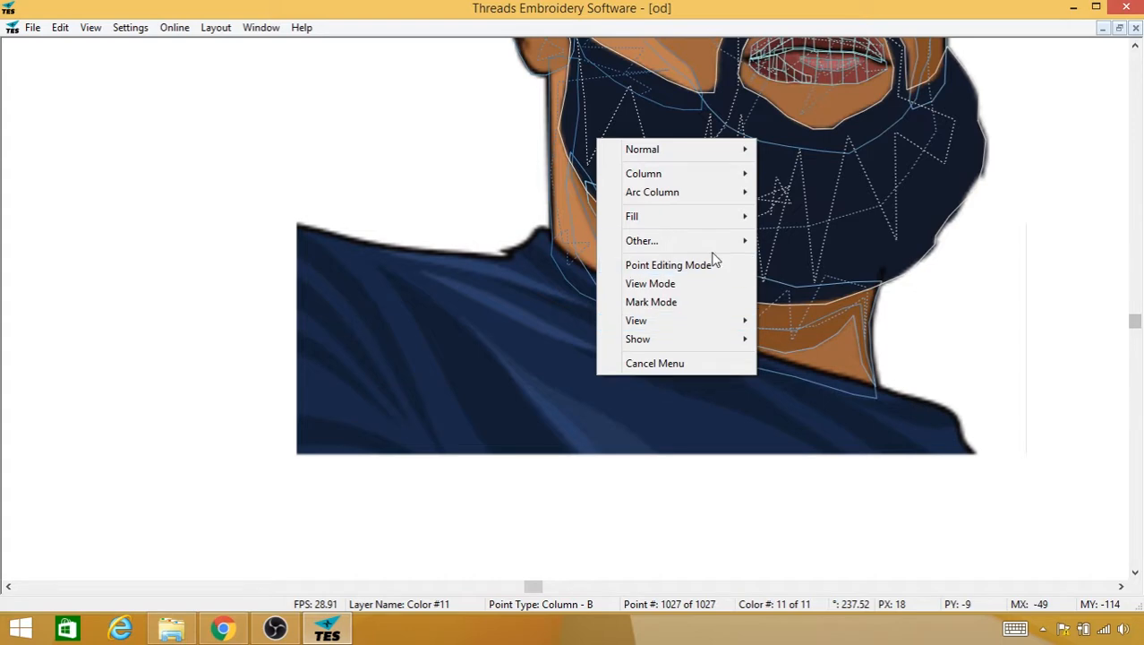
mouse_move(708, 248)
left_click(567, 258)
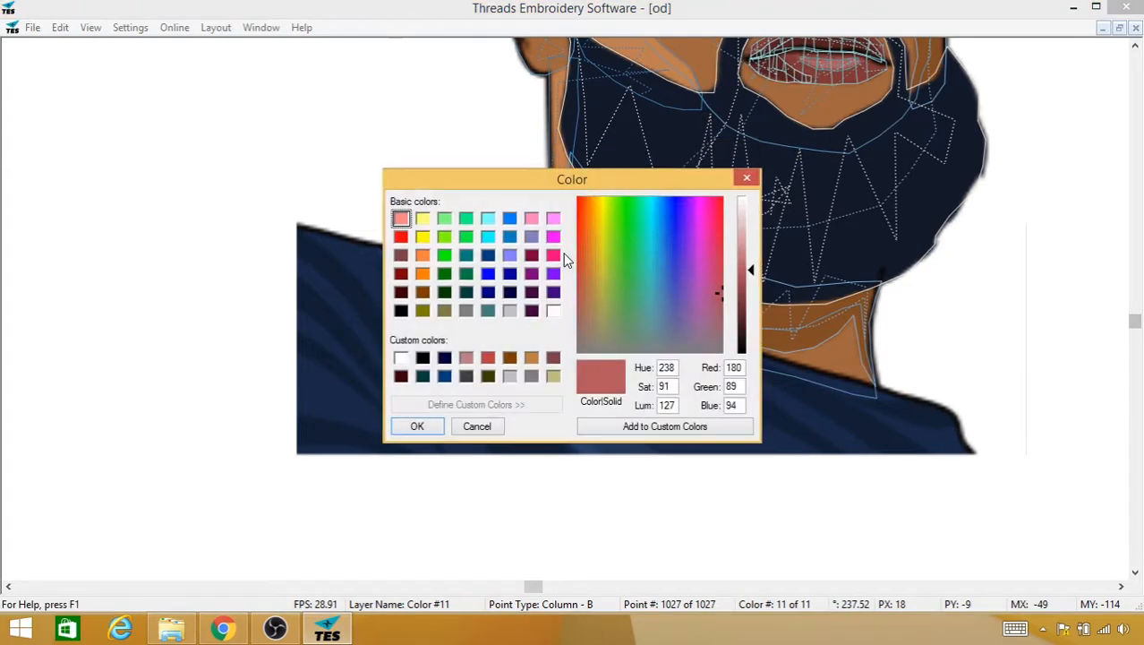
left_click(445, 377)
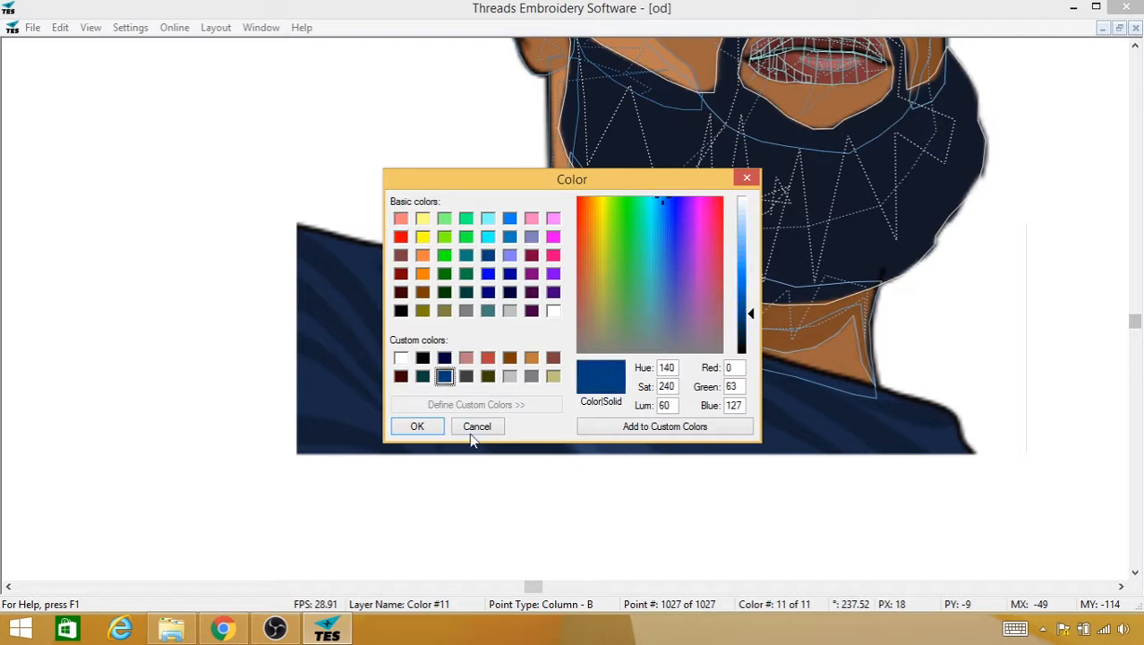
left_click(417, 426)
Step: Place a small cluster of normal tie-in points near the middle of the shirt's left shoulder area
left_click(504, 348)
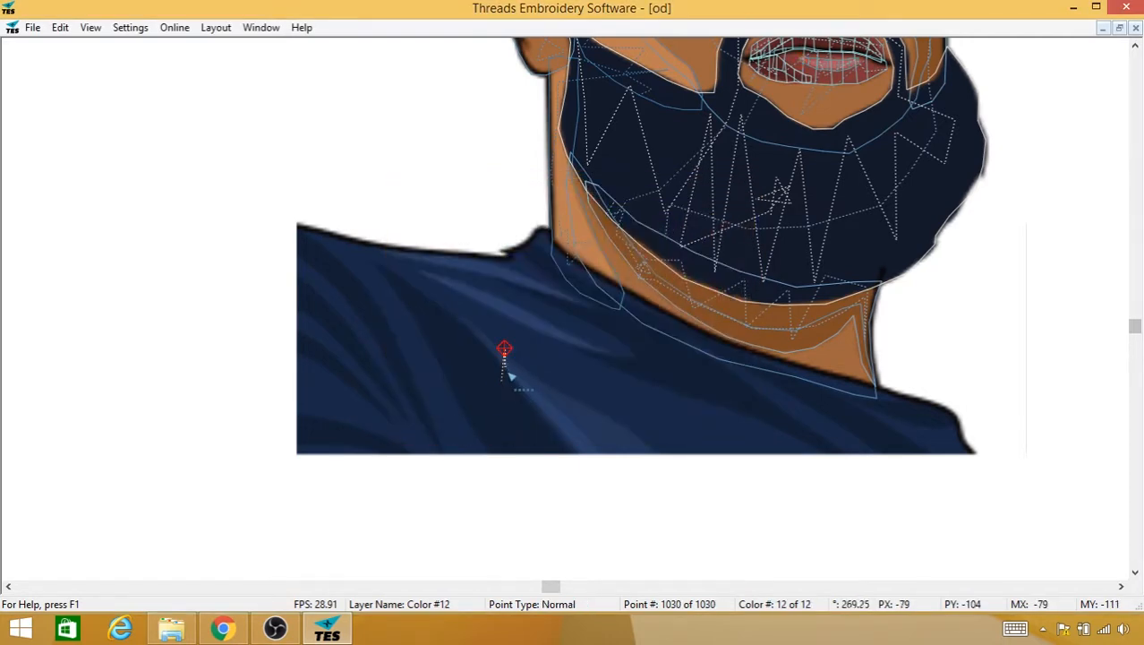
left_click(506, 366)
left_click(493, 363)
left_click(507, 357)
left_click(496, 374)
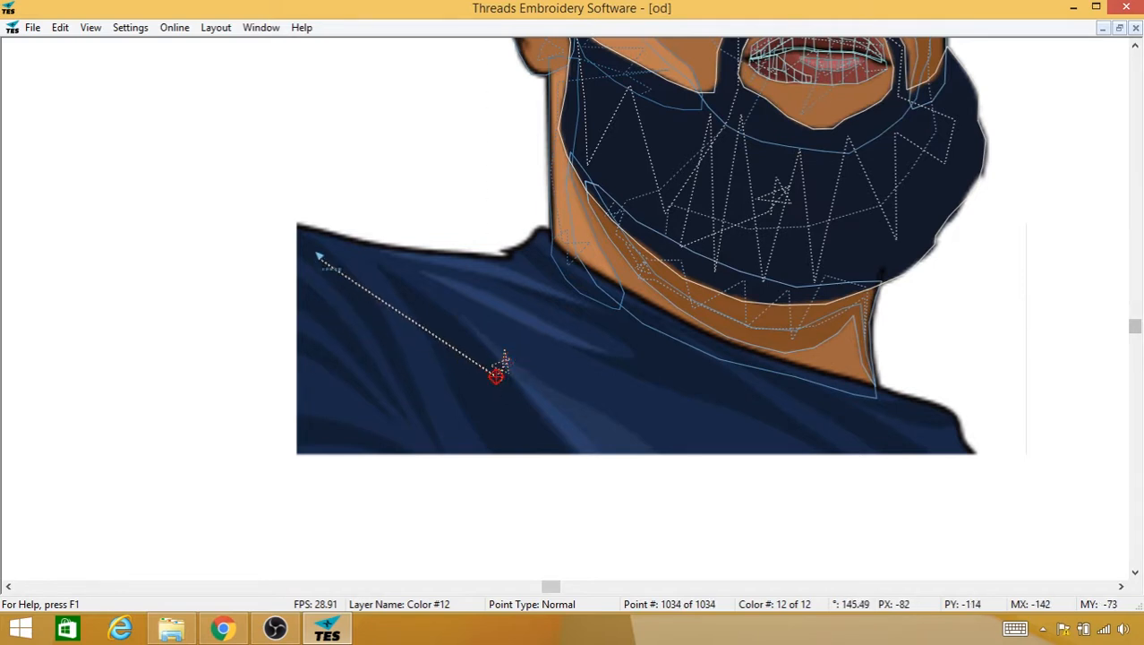
Step: Lay zigzag underlay of normal points between the shirt's upper and lower edges, from its left edge to the neck's left side
left_click(315, 253)
left_click(312, 440)
left_click(349, 259)
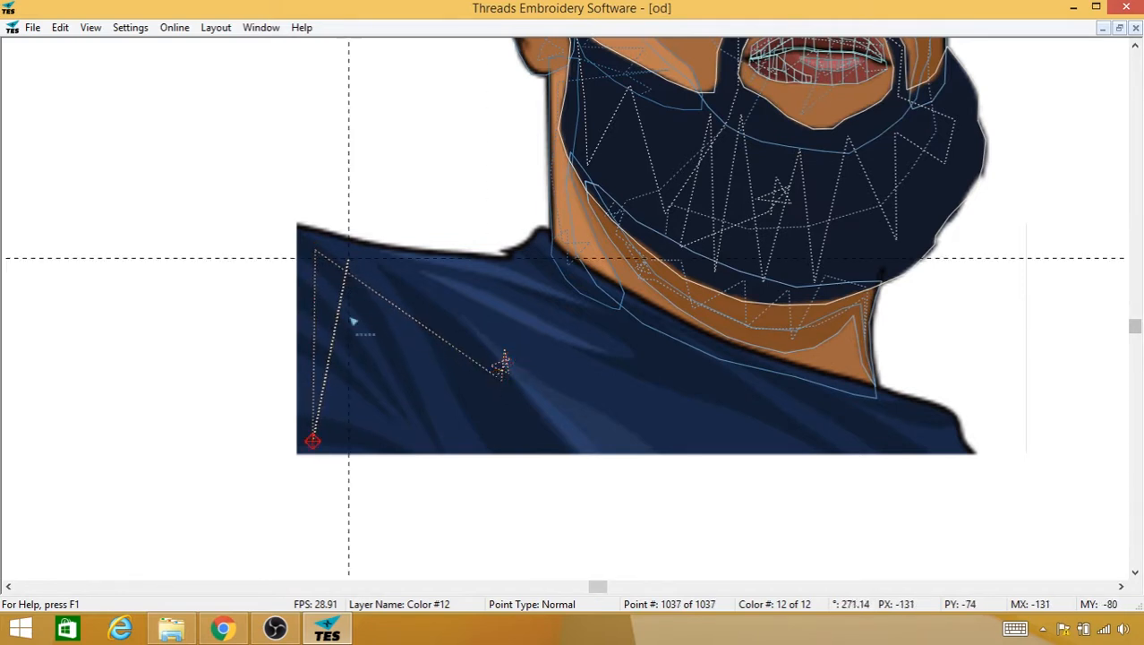
left_click(359, 439)
left_click(380, 264)
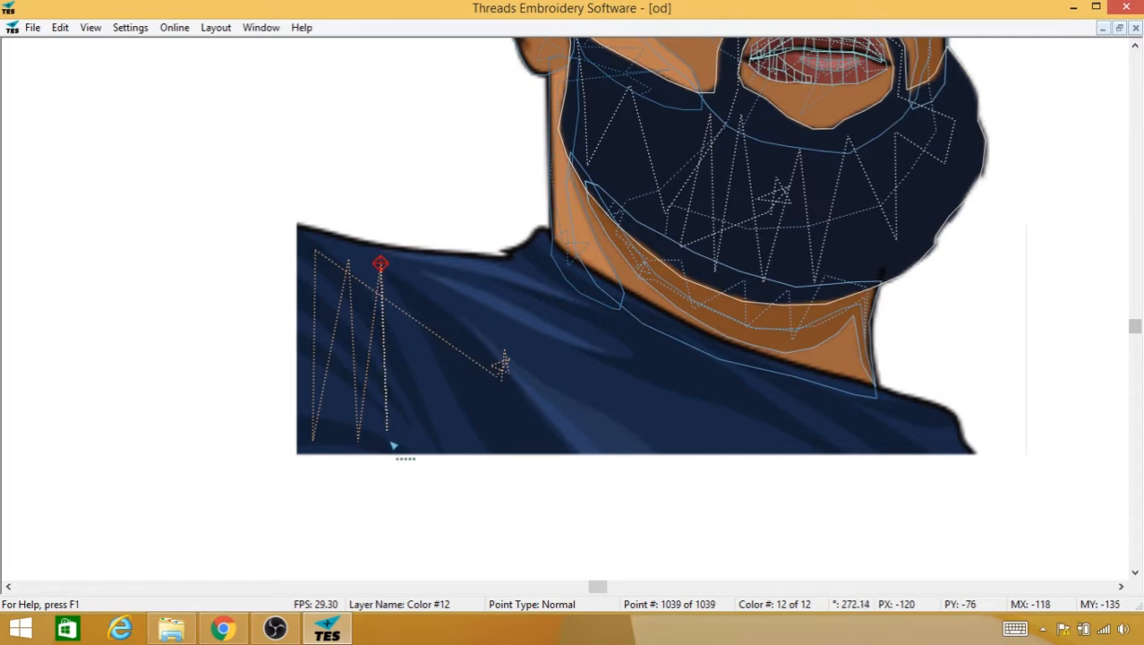
left_click(391, 444)
left_click(412, 268)
left_click(424, 447)
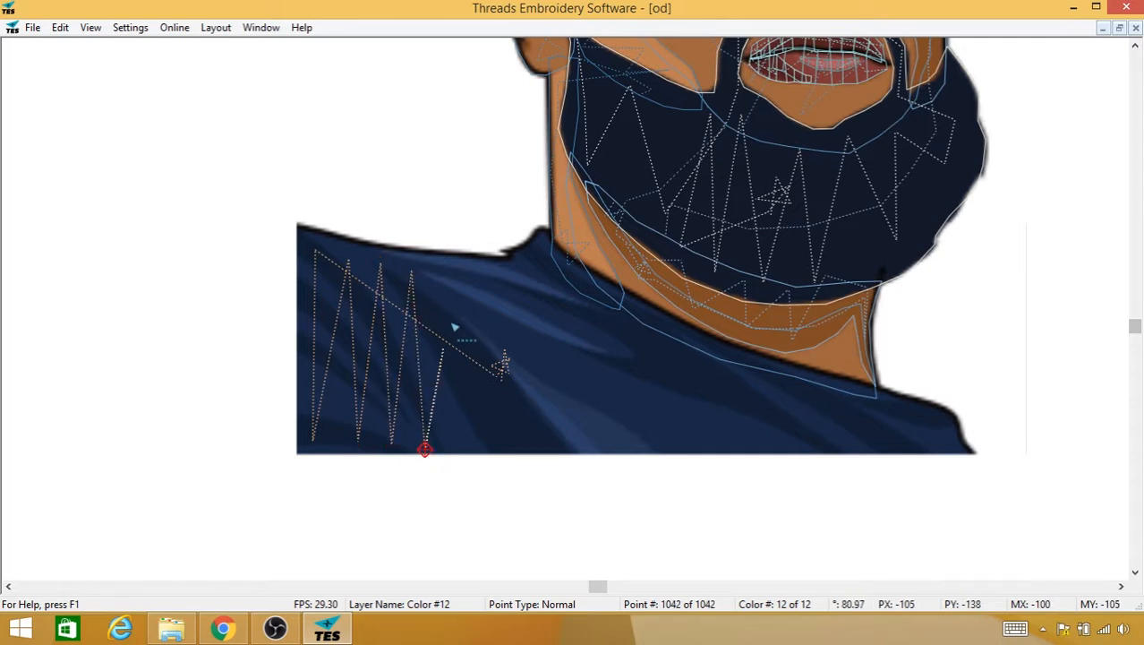
left_click(459, 268)
left_click(484, 442)
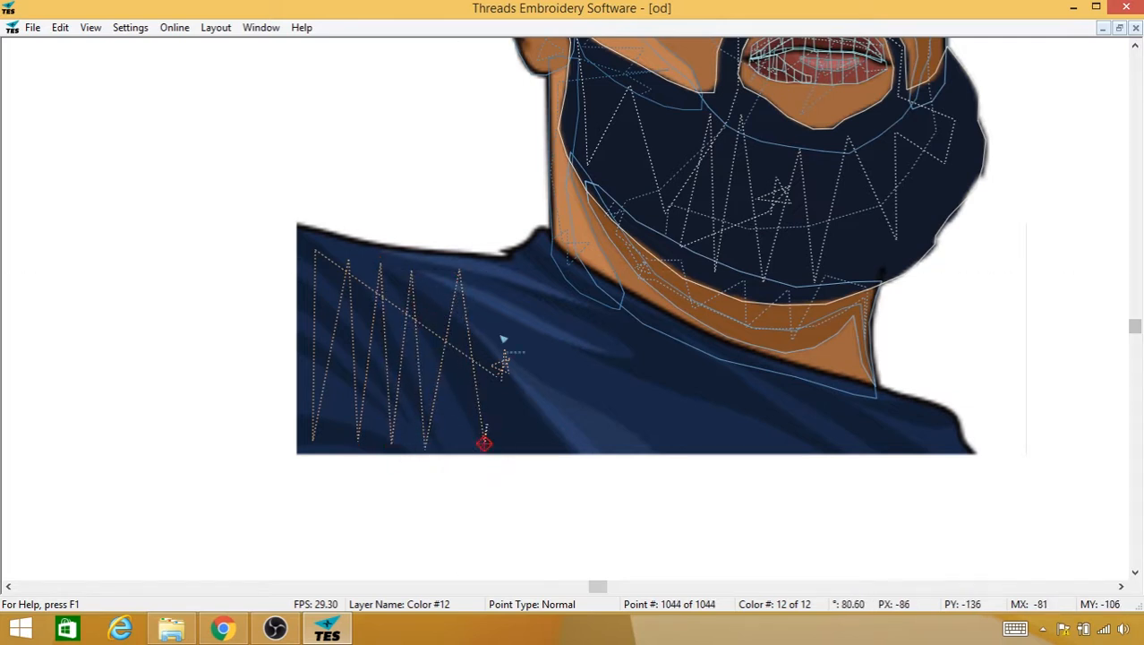
left_click(503, 273)
left_click(539, 442)
left_click(544, 269)
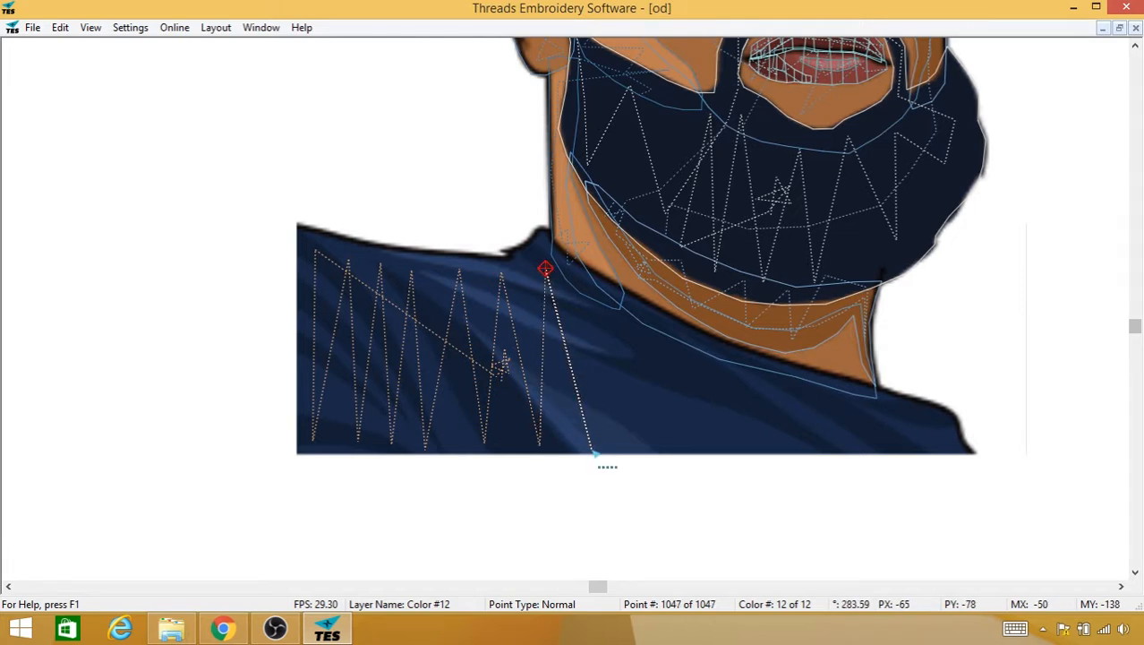
Step: Continue the zigzag underlay below the neckline, shortening it toward the tip of the right shoulder
left_click(591, 449)
left_click(601, 310)
left_click(653, 440)
left_click(671, 338)
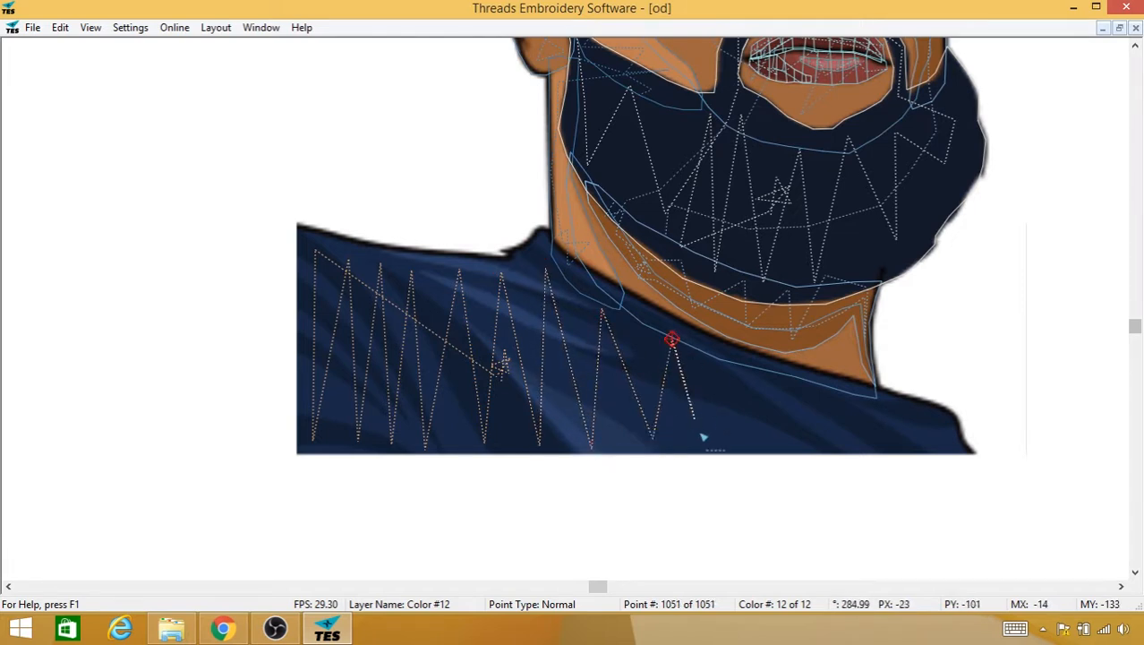
left_click(703, 437)
left_click(728, 361)
left_click(751, 429)
left_click(806, 374)
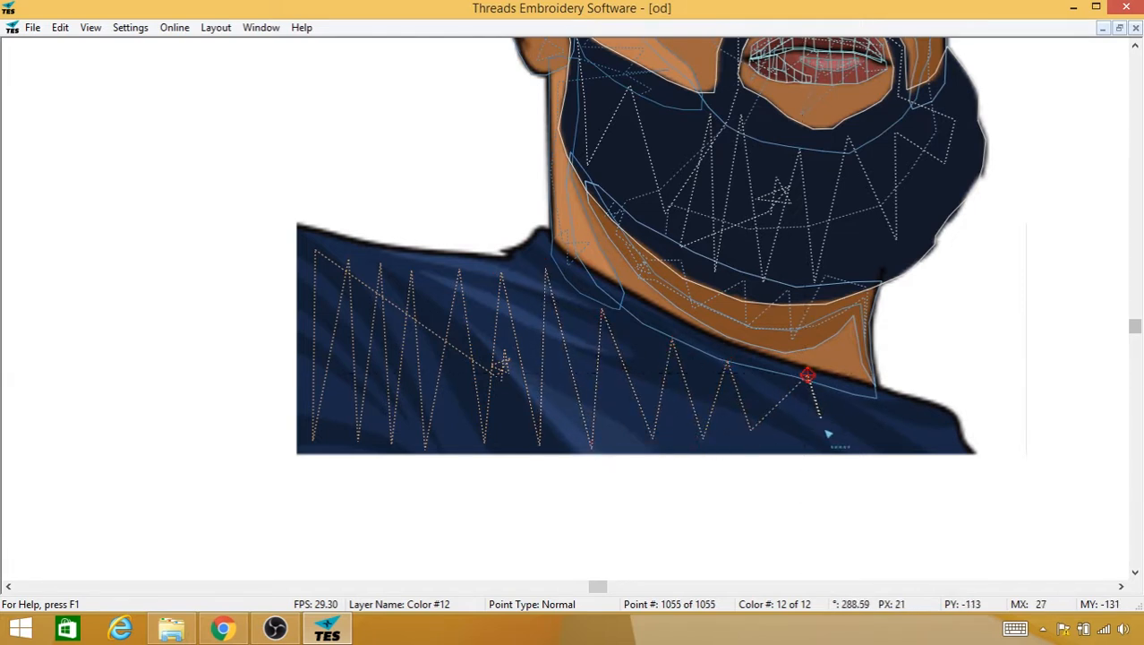
left_click(824, 429)
left_click(857, 389)
left_click(862, 435)
left_click(899, 414)
left_click(925, 443)
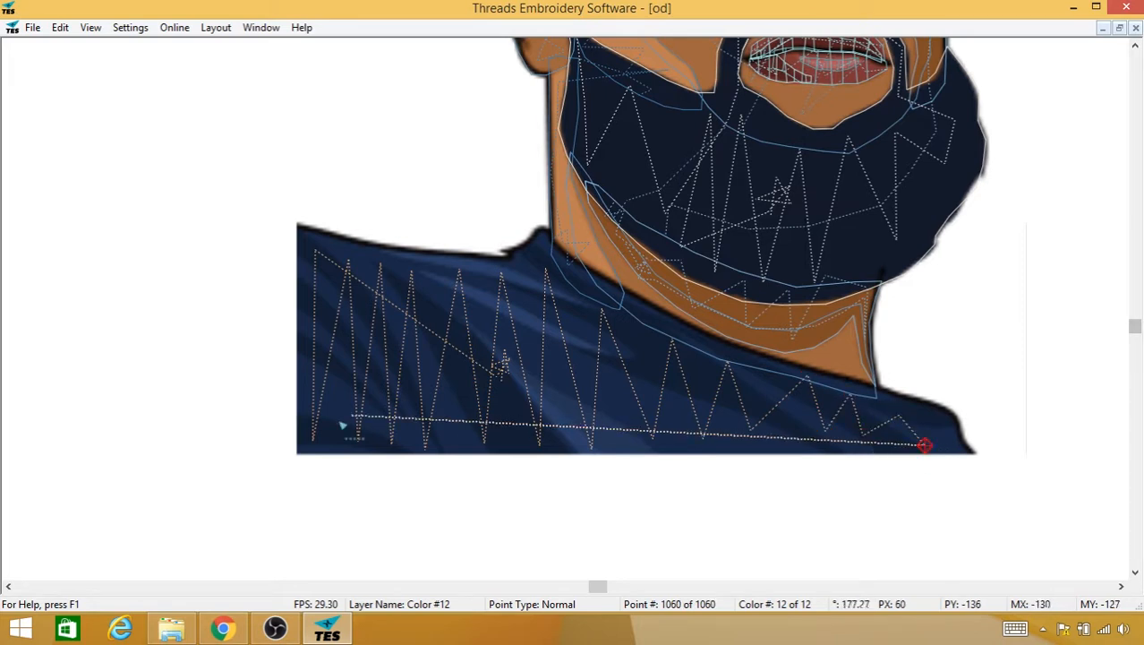
Step: Run normal points back along the shirt's lower edge, up its left side and along the upper edge toward the neck
left_click(318, 440)
left_click(322, 264)
left_click(526, 298)
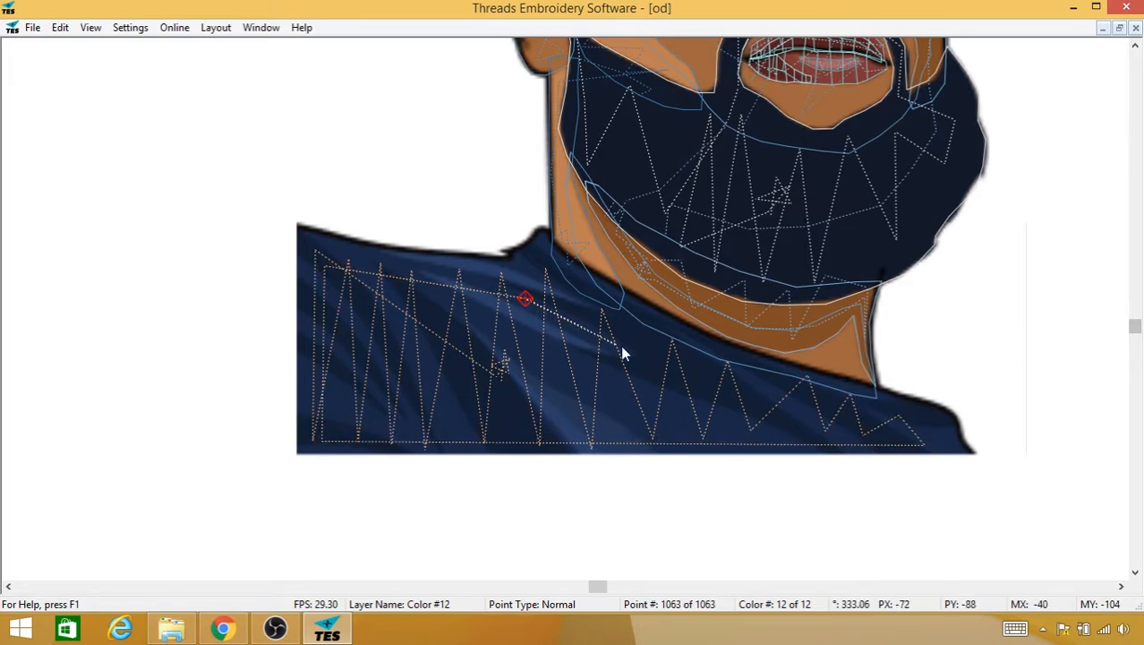
Step: Continue the running underlay stitches inside the shirt's upper edge, from below the collar to the right shoulder tip
left_click(667, 366)
left_click(741, 395)
left_click(823, 404)
left_click(899, 410)
left_click(921, 427)
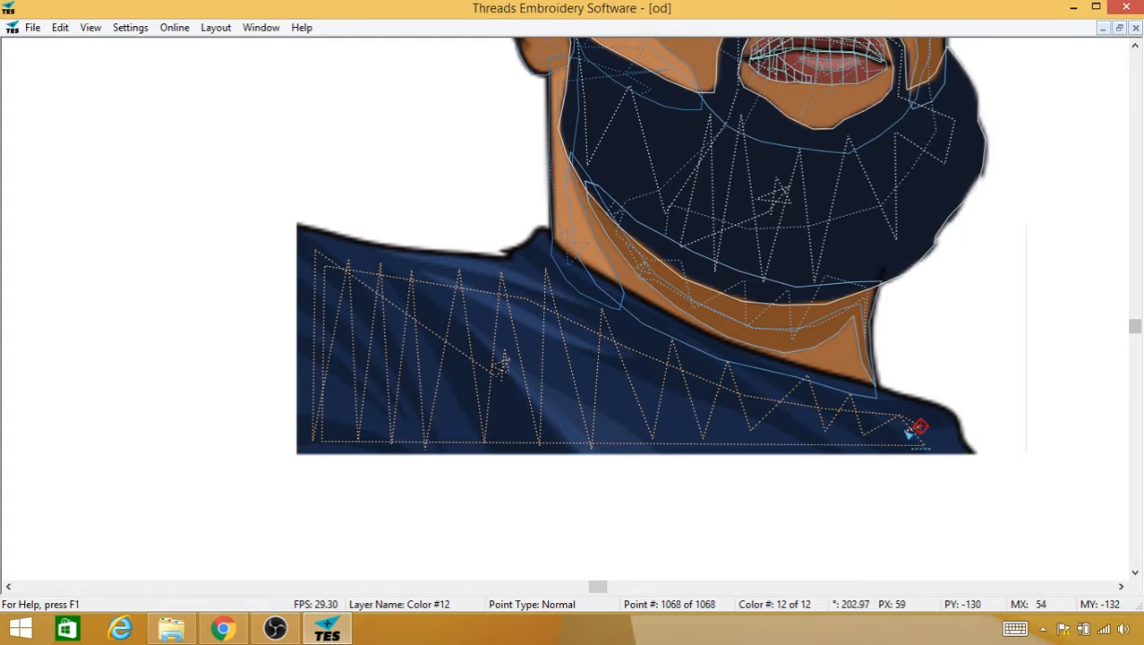
Step: Start a fill for the shirt and outline its straight bottom edge and left side up to the upper-left corner
scroll(909, 433, "up", 1)
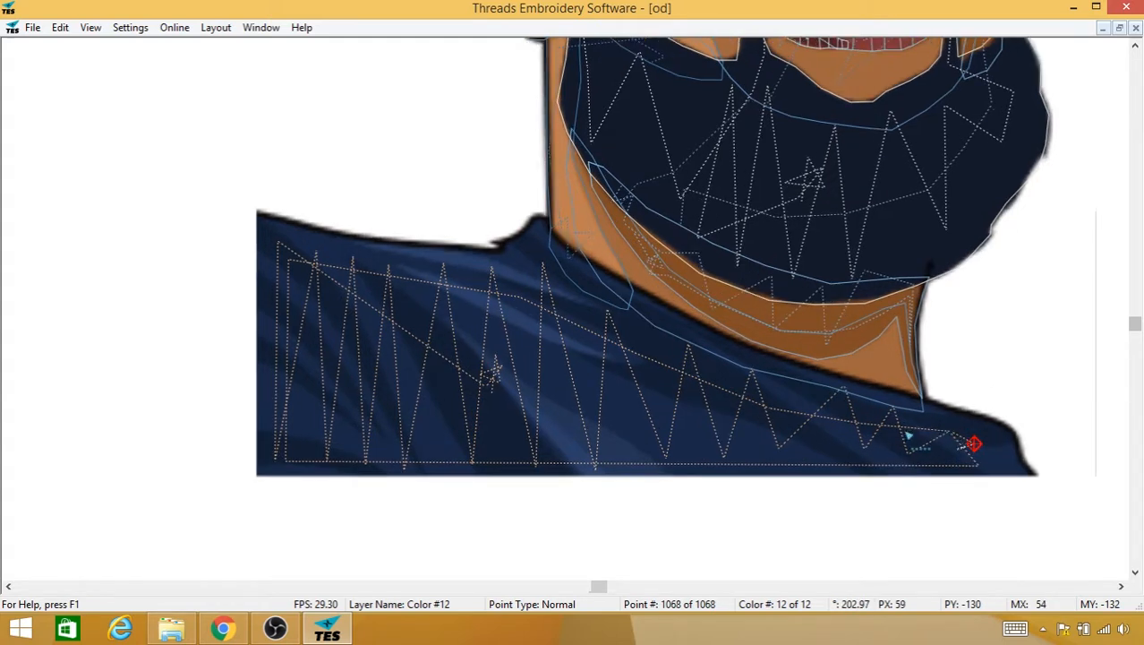
right_click(907, 437)
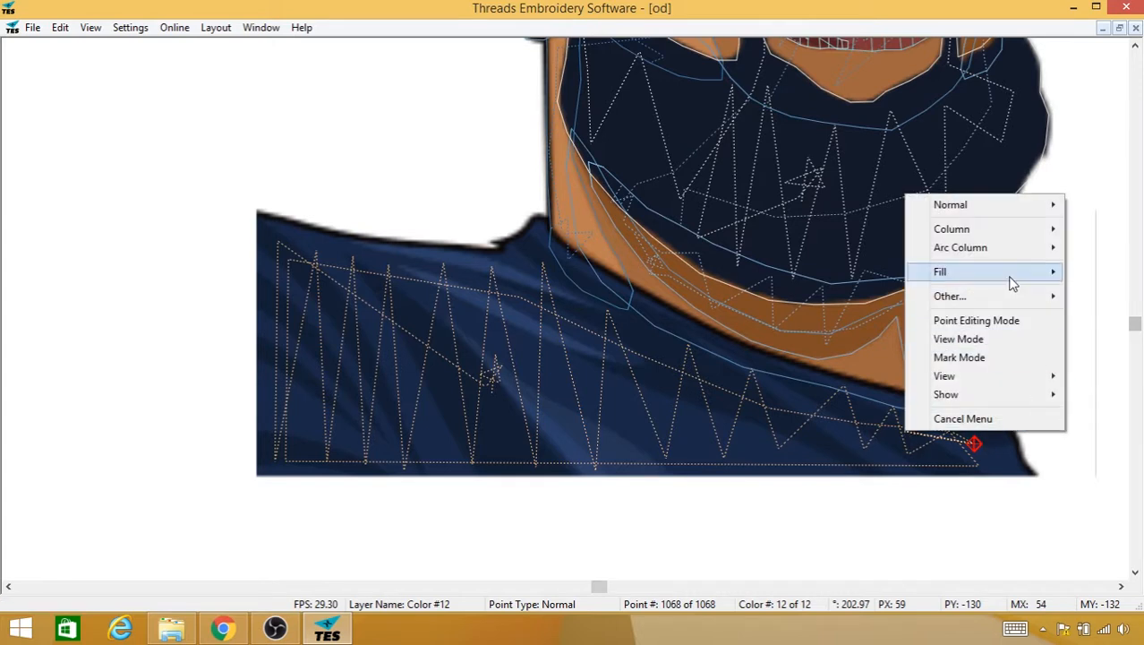
mouse_move(1009, 281)
left_click(882, 281)
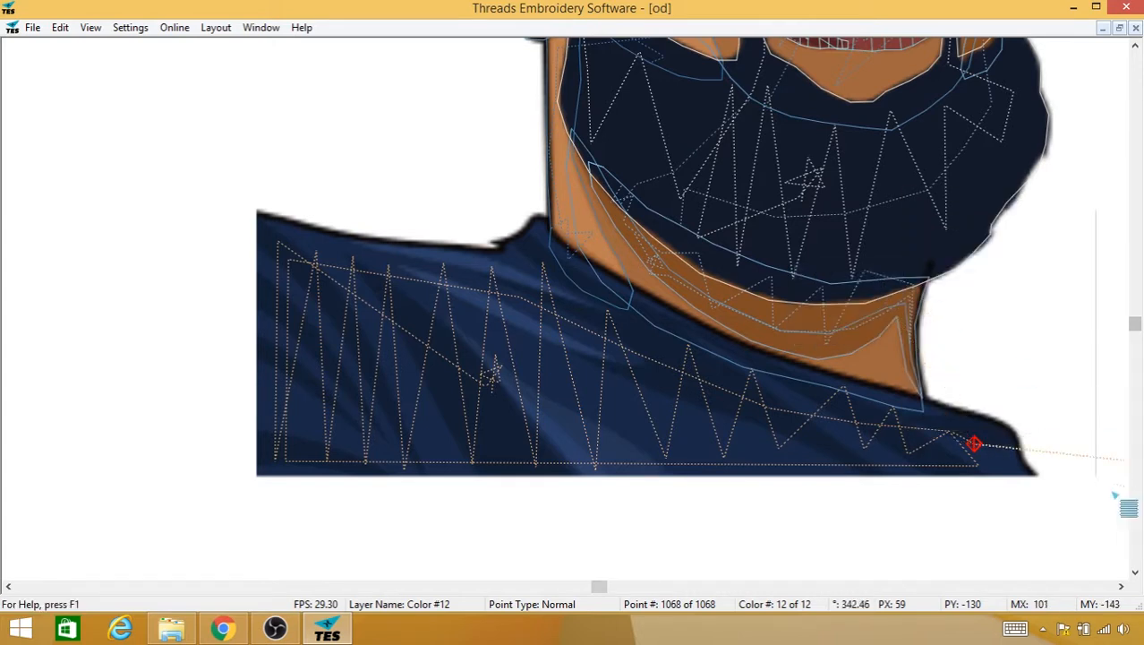
left_click(1037, 476)
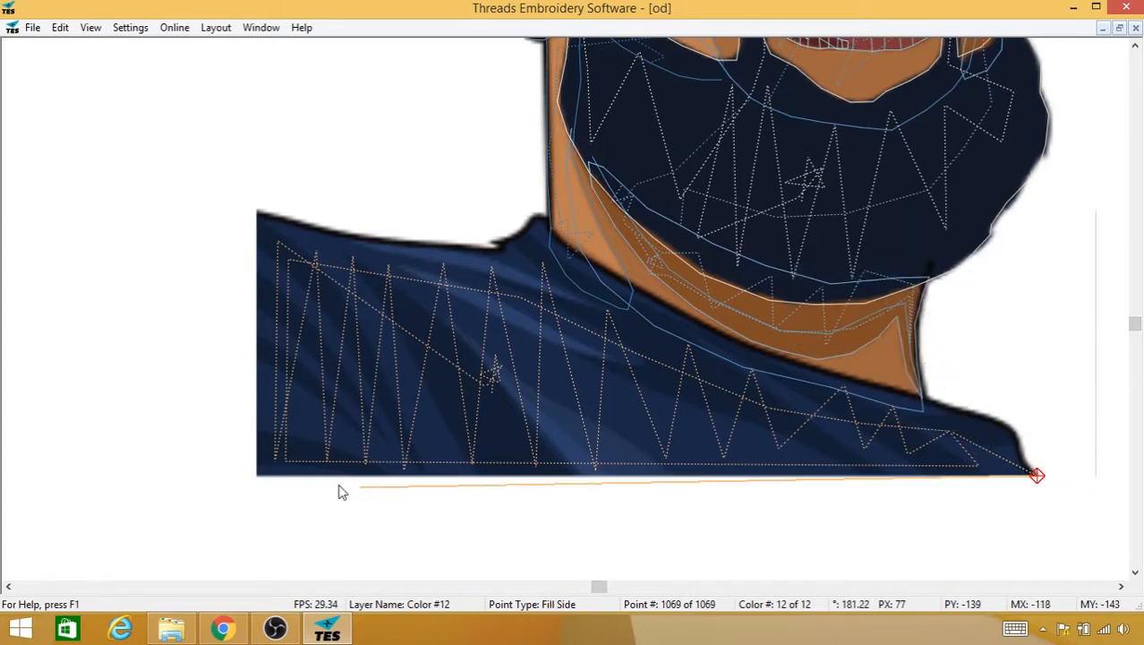
left_click(256, 478)
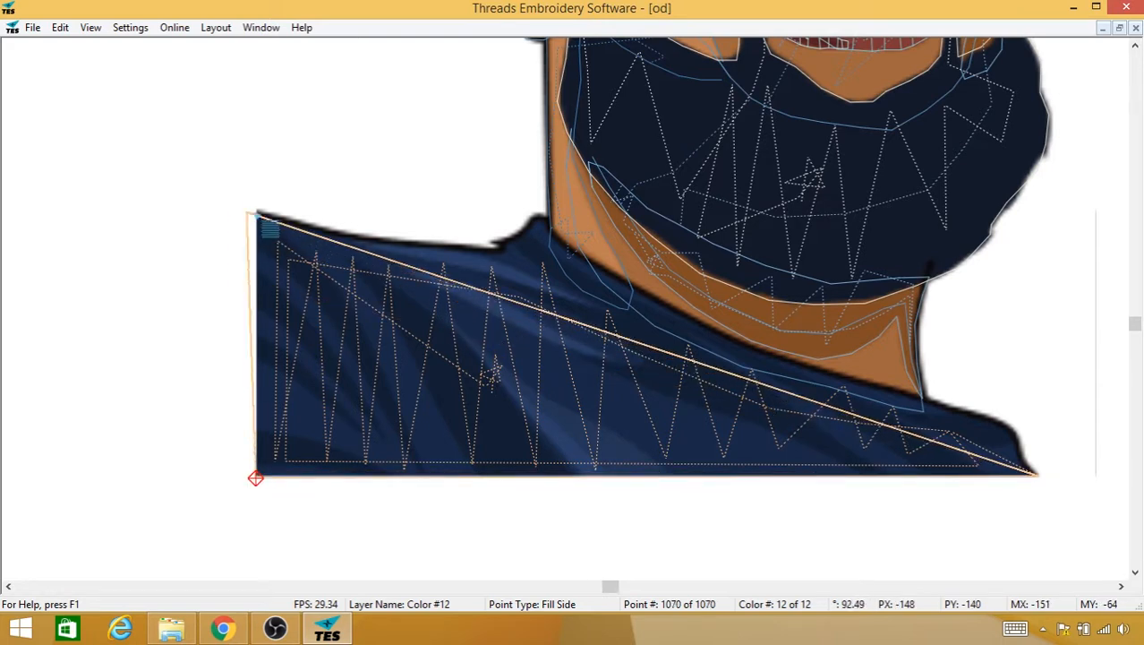
left_click(256, 212)
Step: Trace the shirt fill's outline along the left shoulder and up over the tip of the collar
left_click(302, 225)
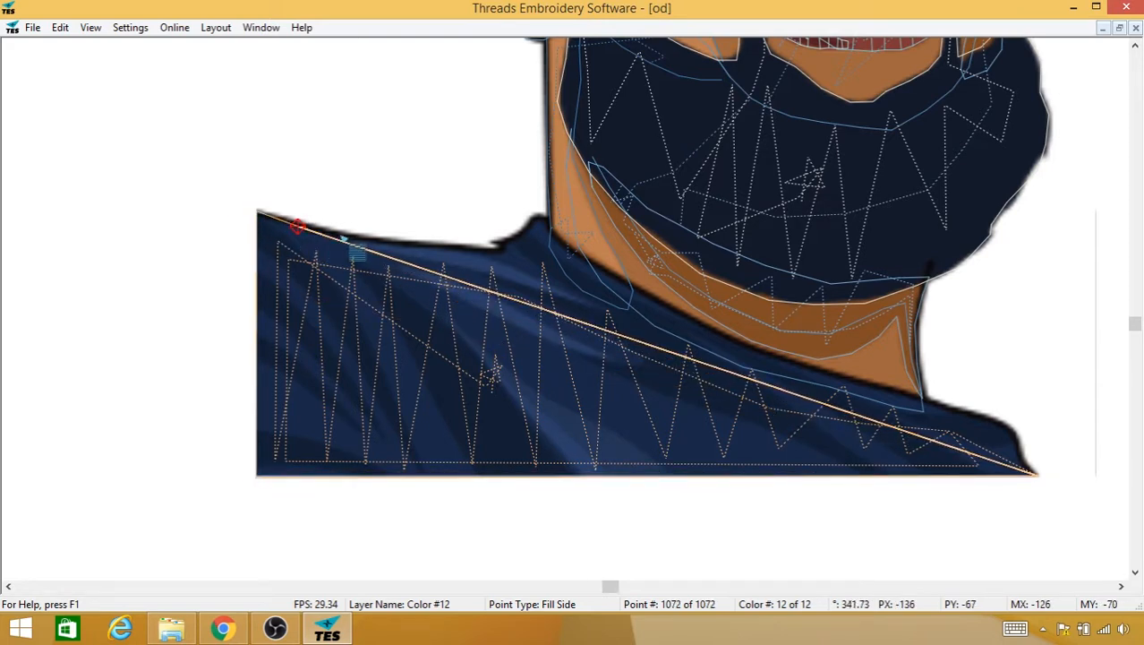
left_click(366, 240)
left_click(428, 244)
left_click(491, 249)
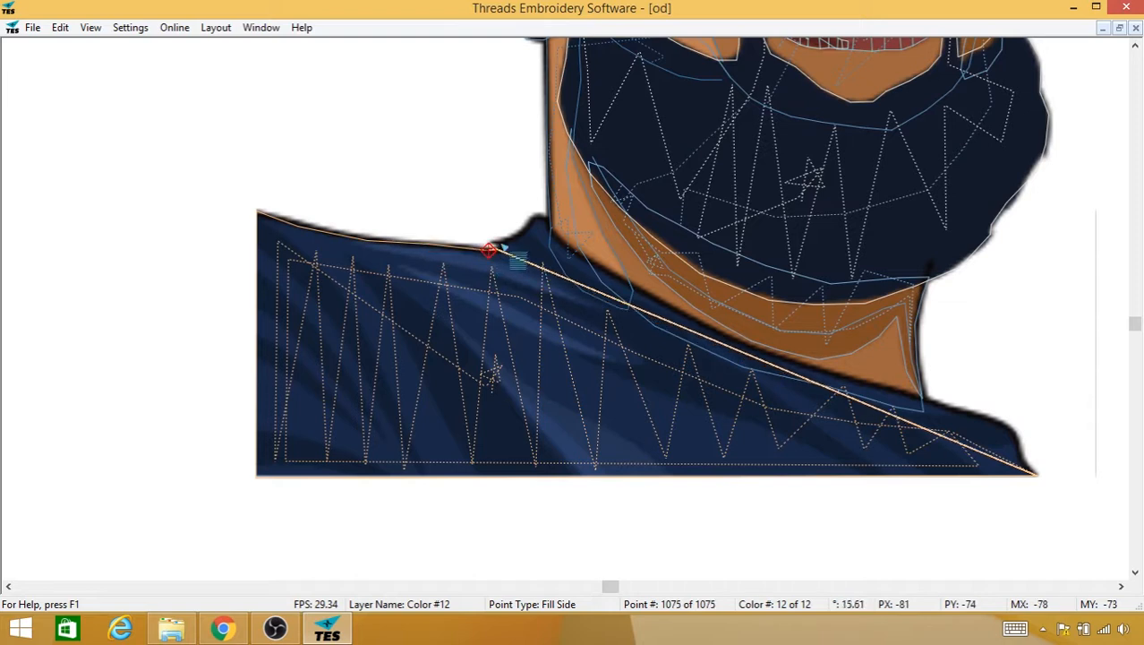
left_click(516, 235)
left_click(533, 218)
left_click(549, 229)
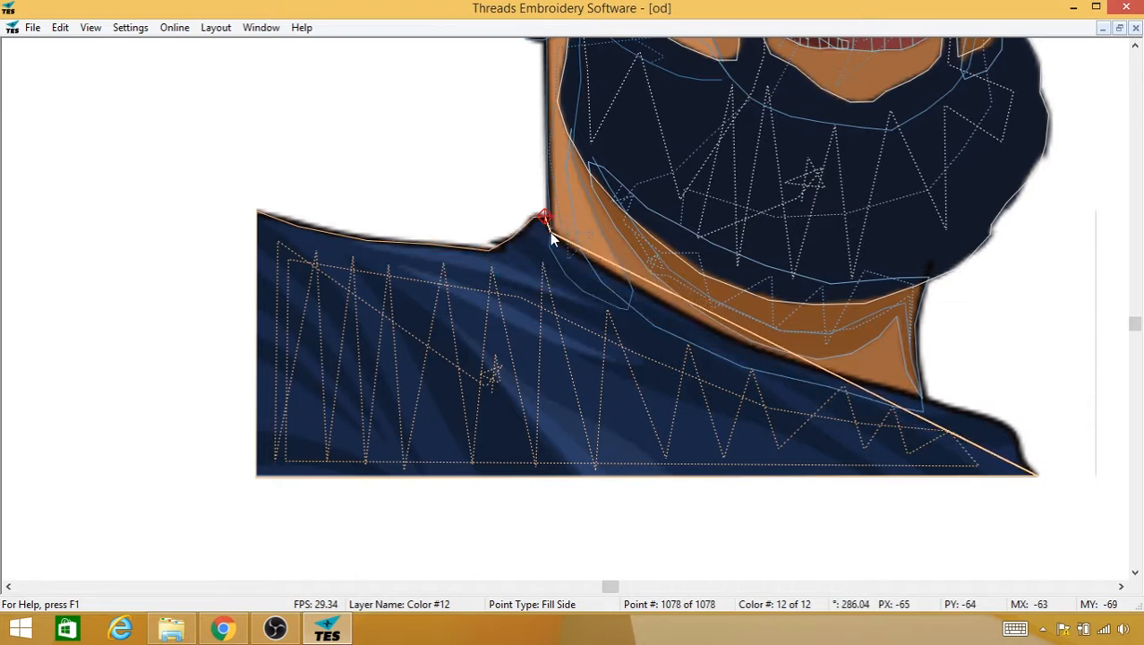
Step: Continue the shirt fill's outline along the collar line beneath the neck toward the right shoulder
left_click(563, 238)
left_click(581, 251)
left_click(621, 273)
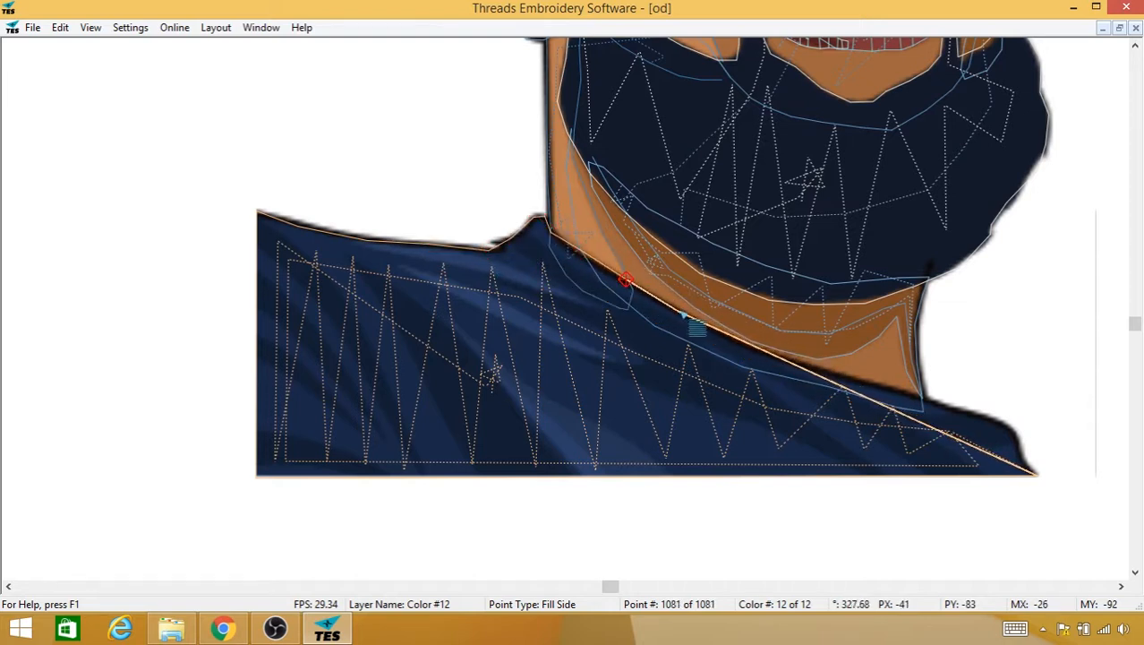
left_click(686, 309)
left_click(759, 351)
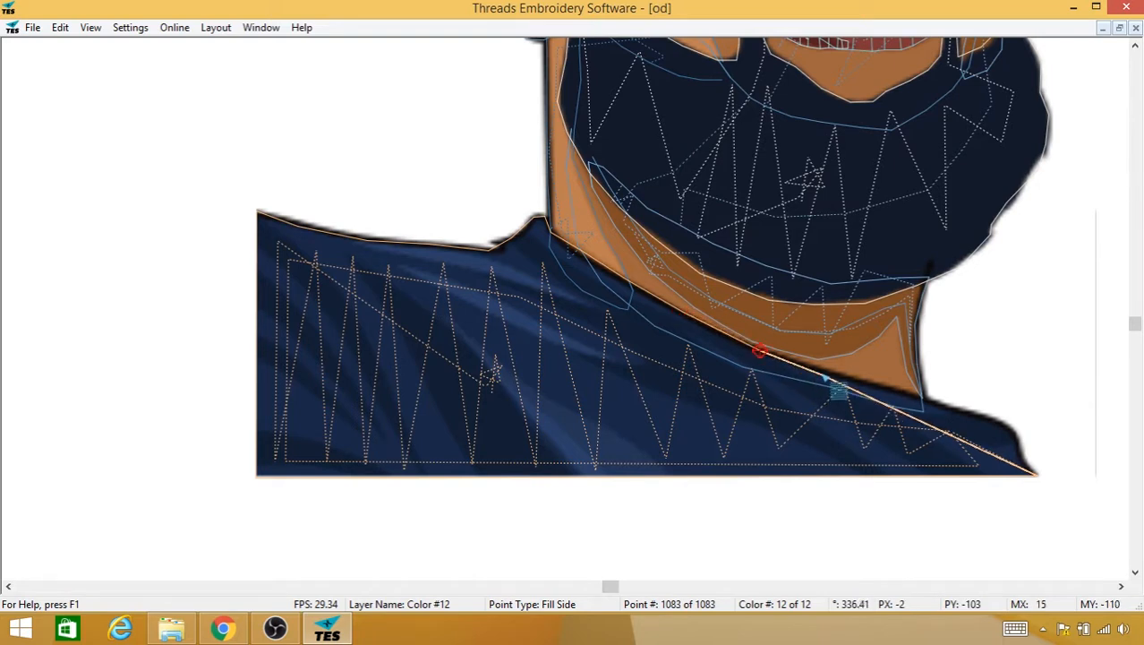
left_click(823, 372)
left_click(877, 386)
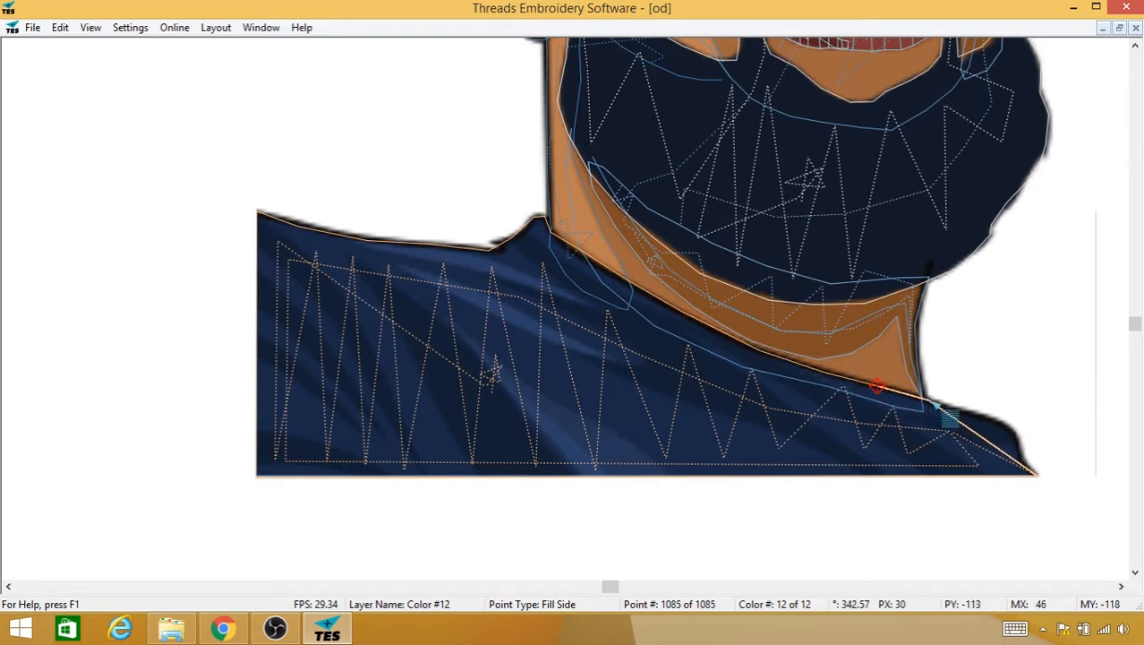
Step: Complete the shirt fill's outline around the right shoulder and down to the lower-right corner
left_click(923, 400)
left_click(971, 413)
left_click(1005, 424)
left_click(1014, 435)
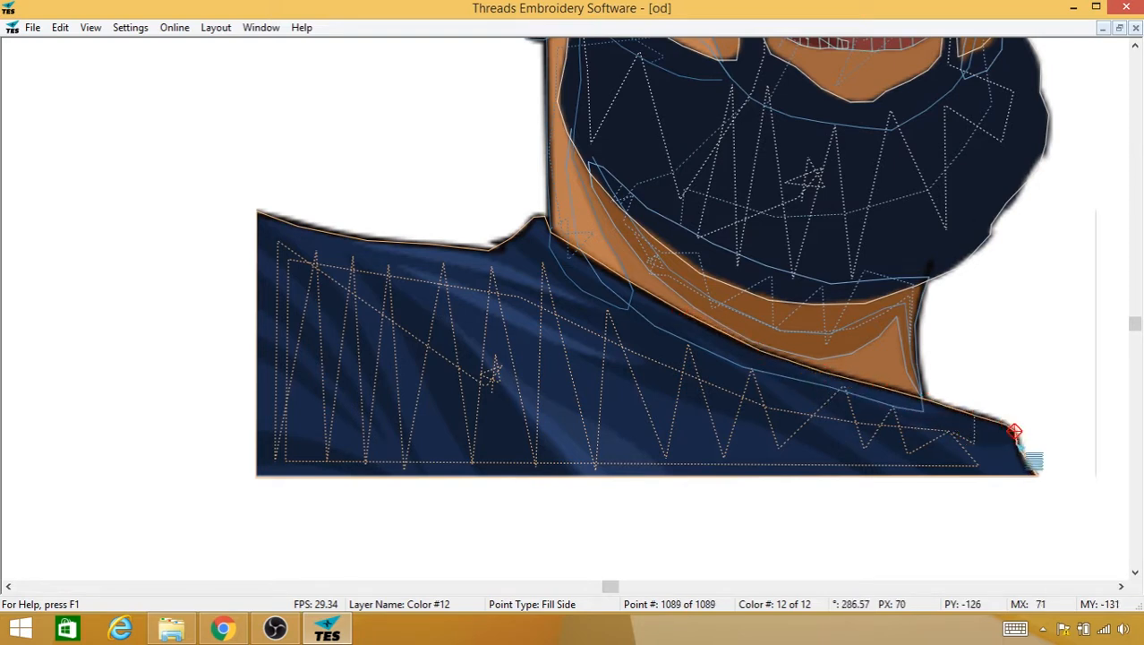
left_click(1018, 446)
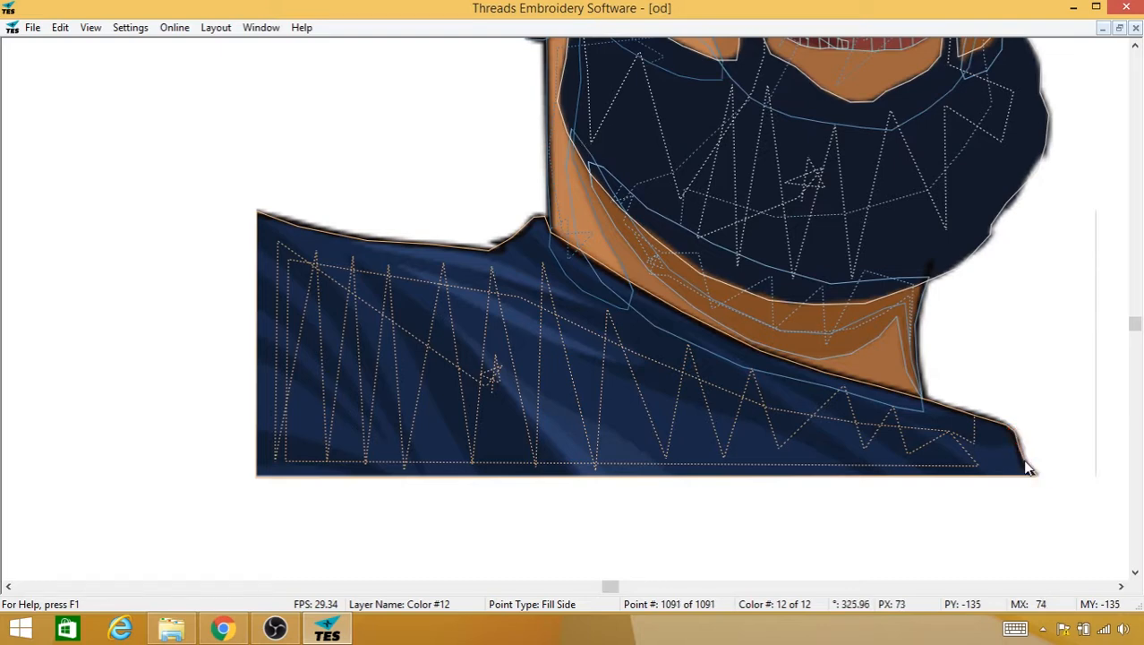
Step: Hide the background artwork to show only the wireframe of the full portrait, and save the design
key("0")
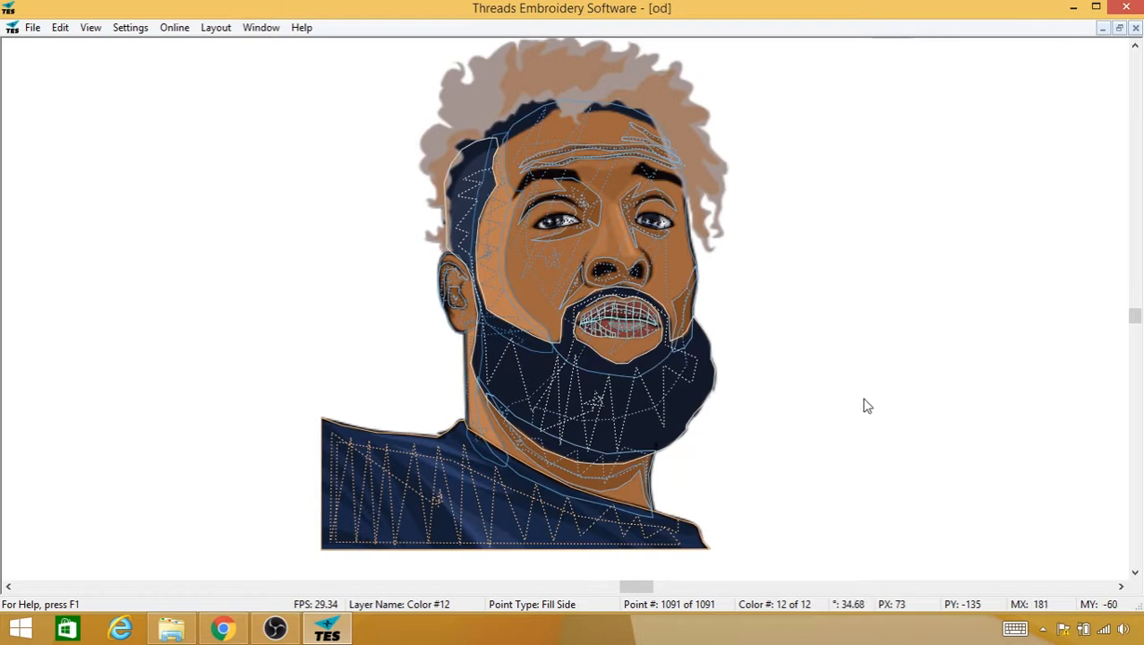
key("i")
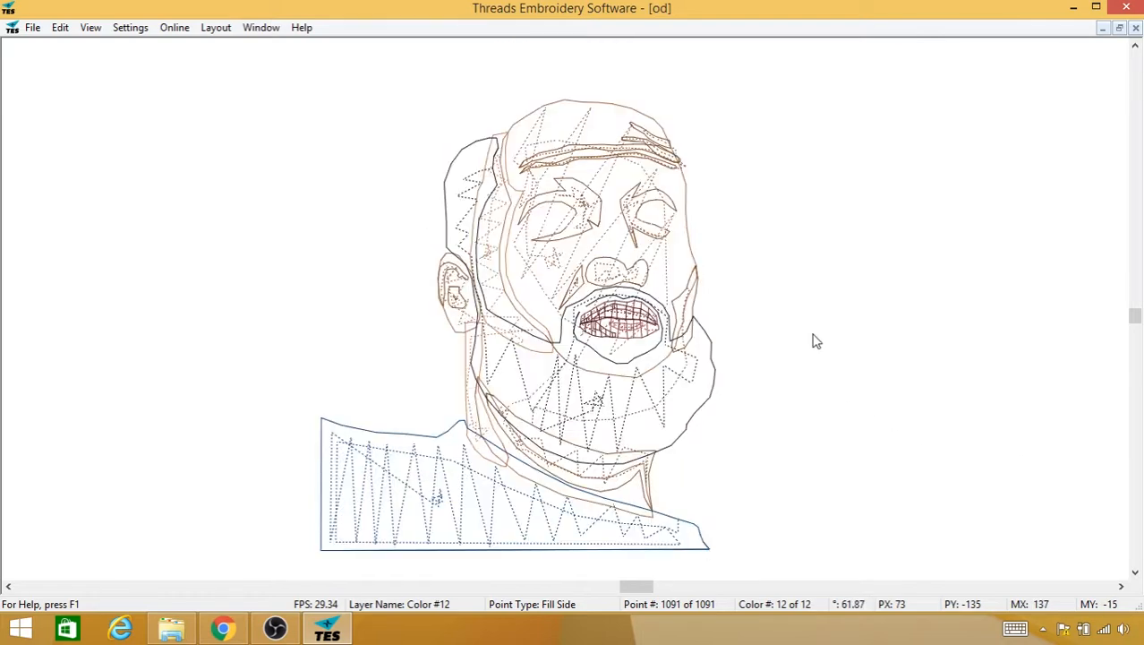
left_click(33, 28)
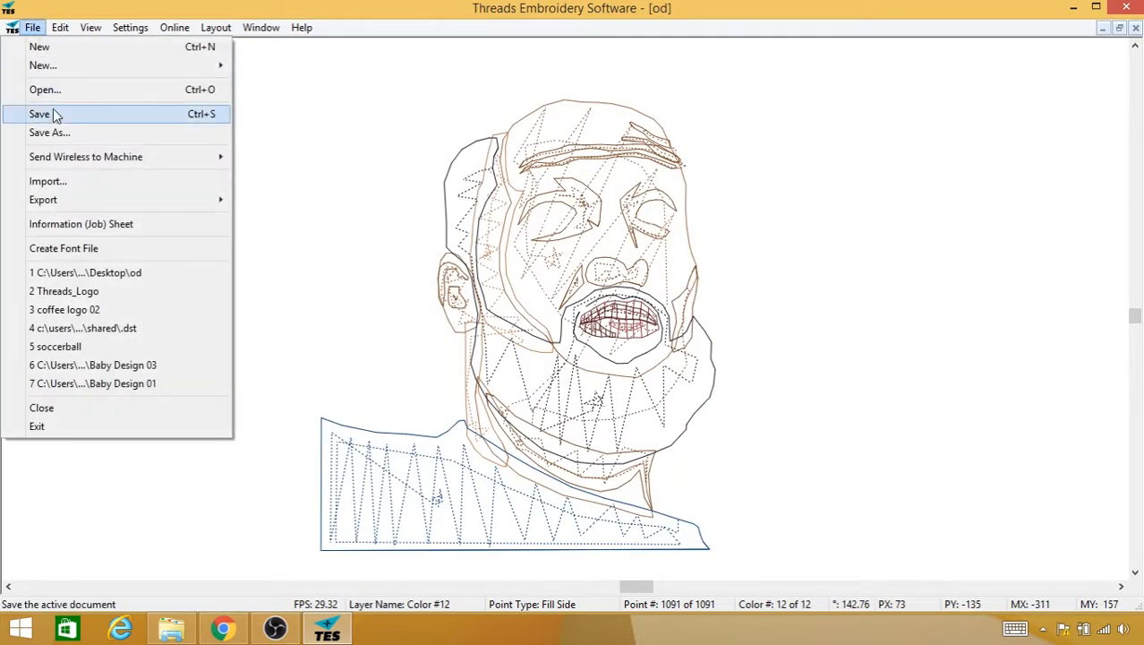
left_click(53, 113)
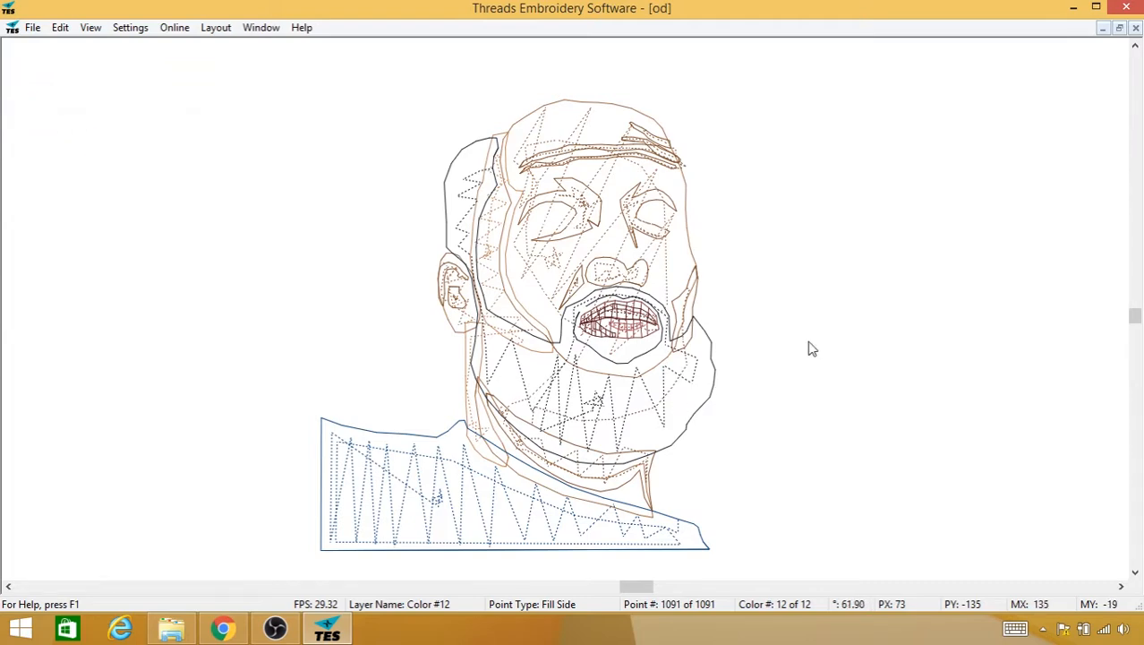
Step: Generate the stitches to preview the whole portrait, and return to the wireframe with the background artwork shown
key("g")
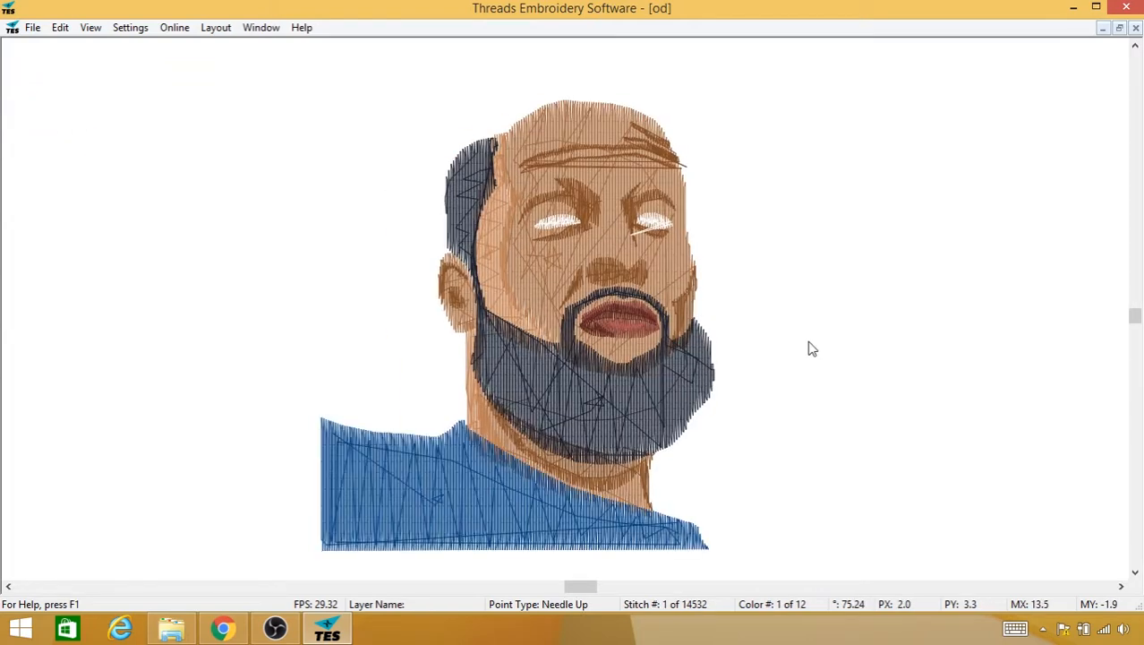
scroll(810, 349, "down", 5)
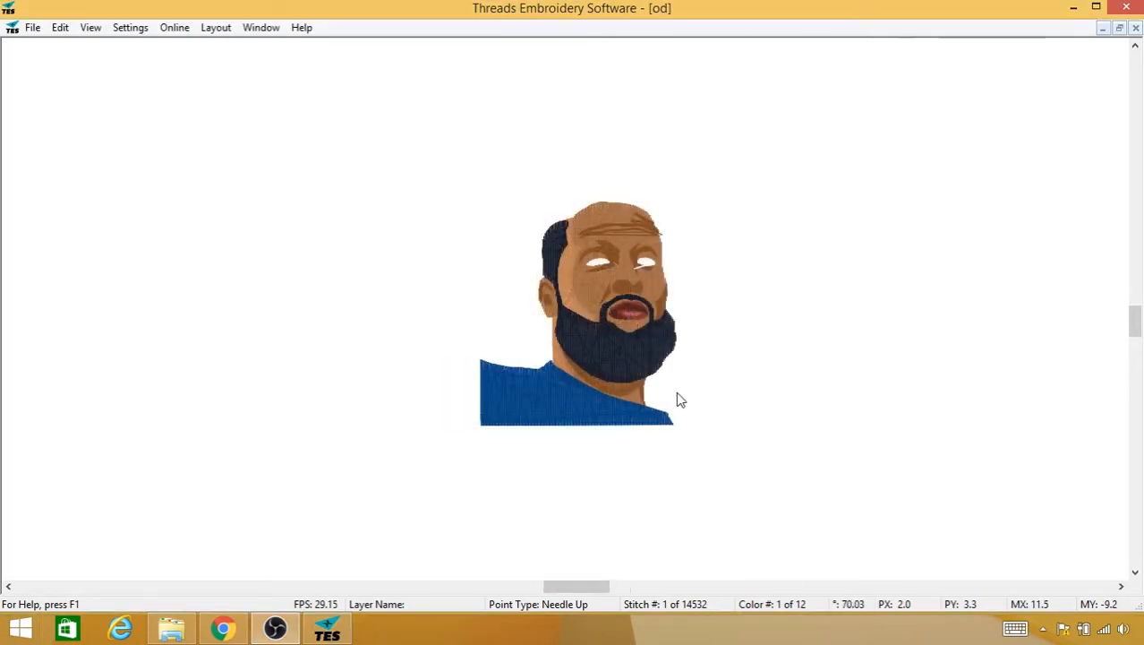
left_click(507, 294)
key("w")
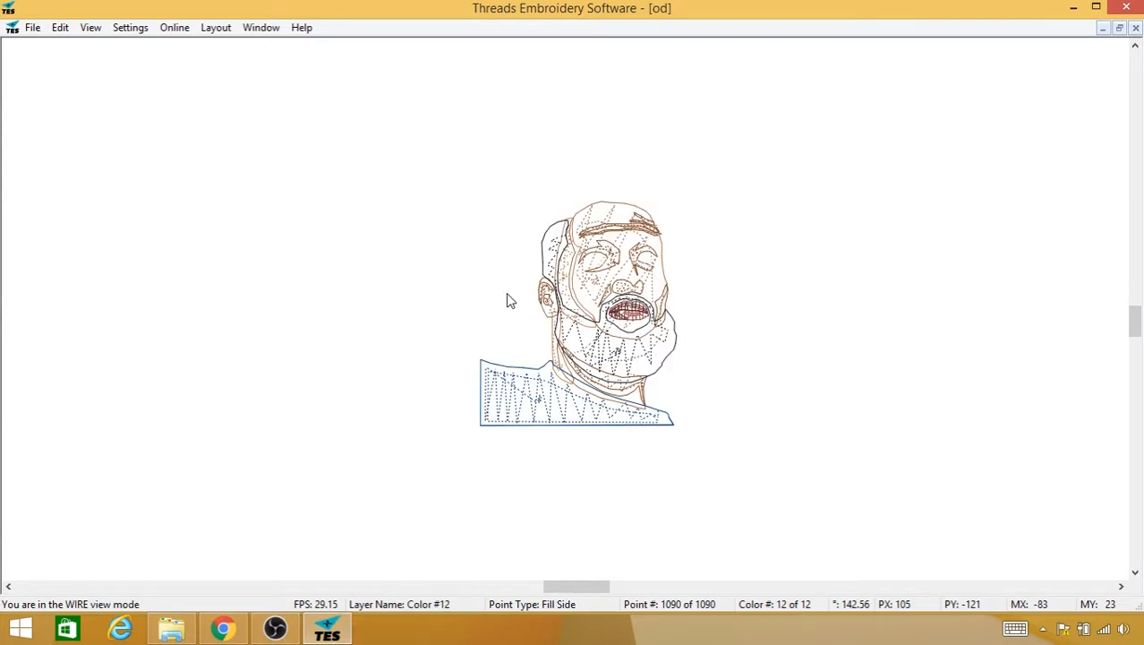
key("i")
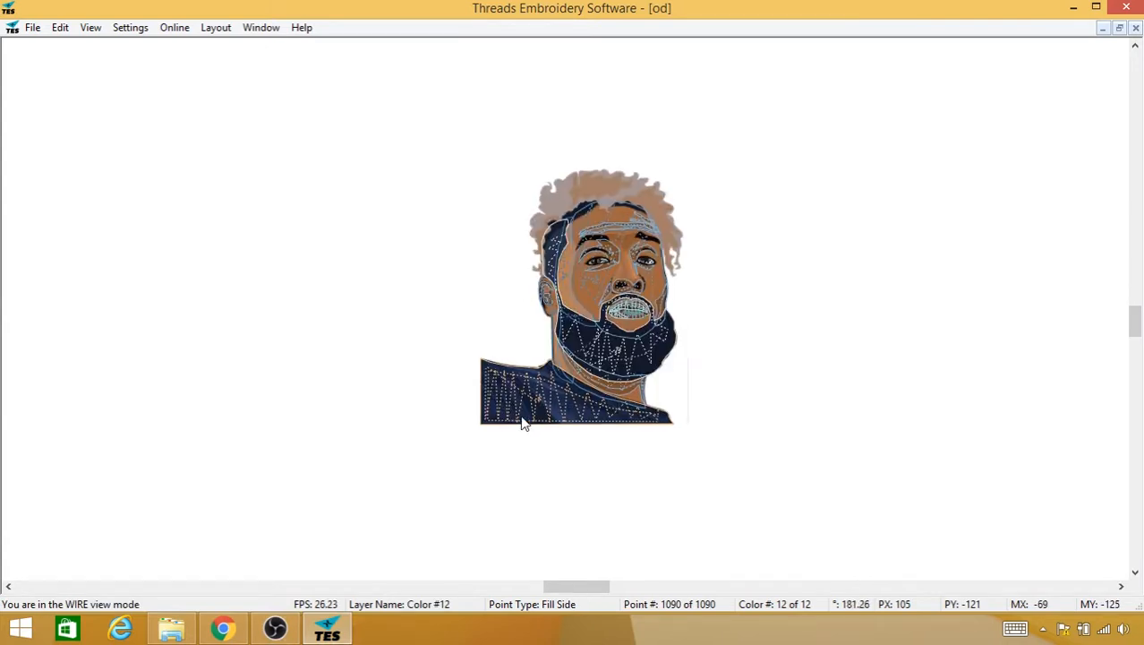
Step: Add a color change after the shirt fill, using the dark navy custom color with Red 0, Green 0, Blue 63
left_click_drag(525, 422, 590, 323)
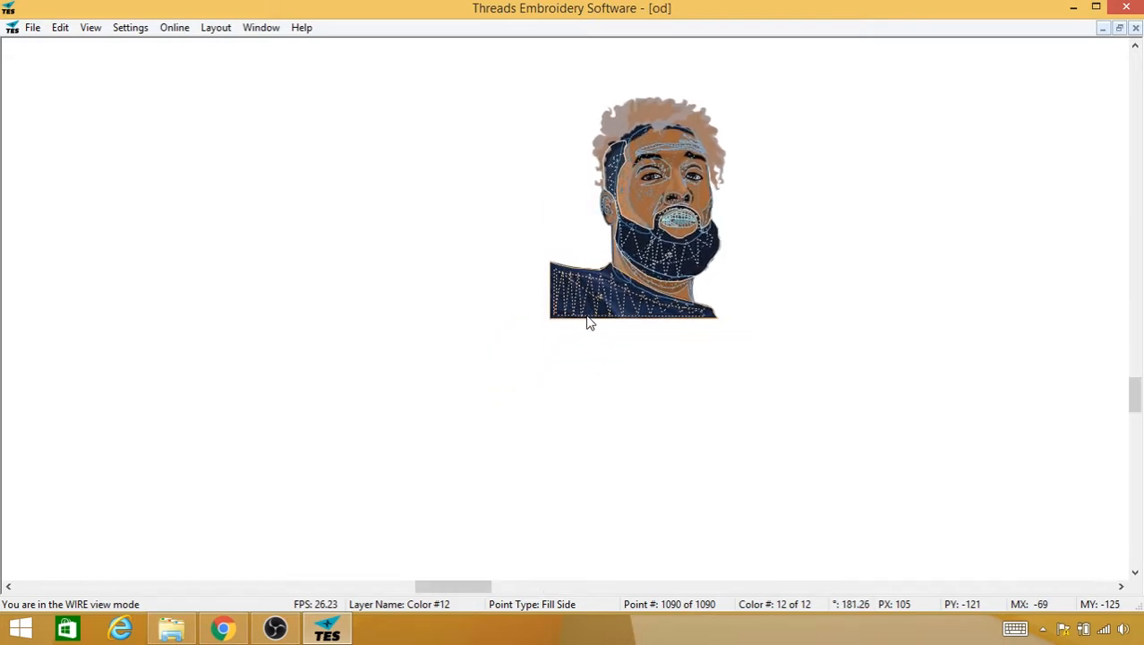
scroll(588, 322, "up", 5)
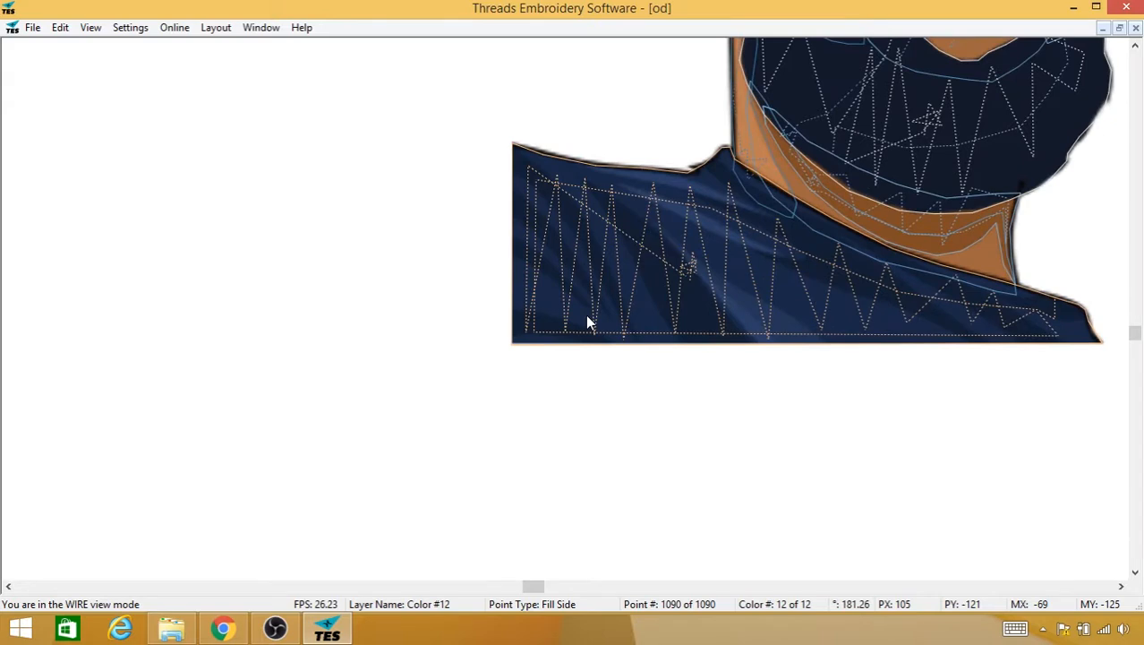
left_click_drag(587, 316, 528, 347)
scroll(527, 347, "up", 1)
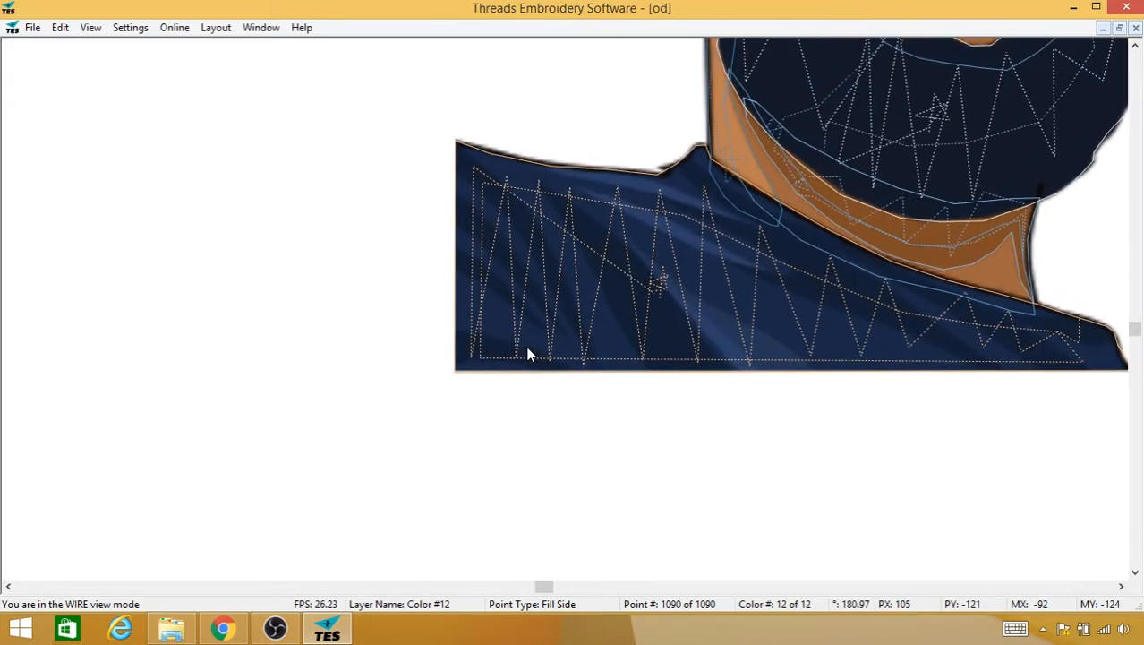
left_click_drag(721, 319, 655, 342)
scroll(655, 344, "up", 1)
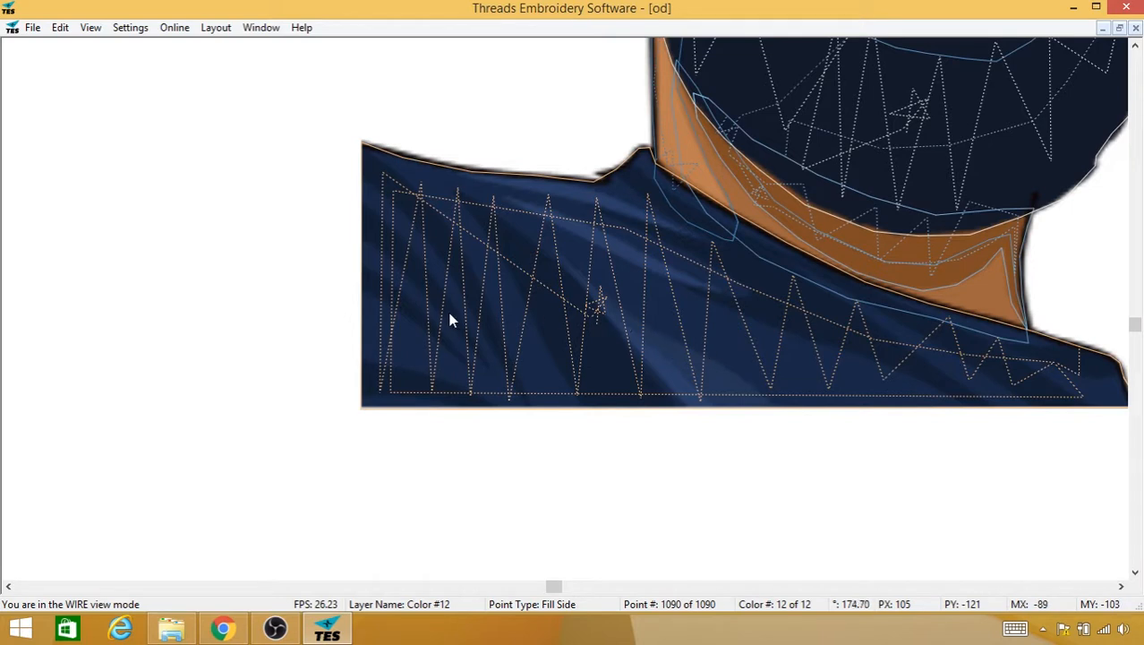
right_click(464, 424)
mouse_move(561, 281)
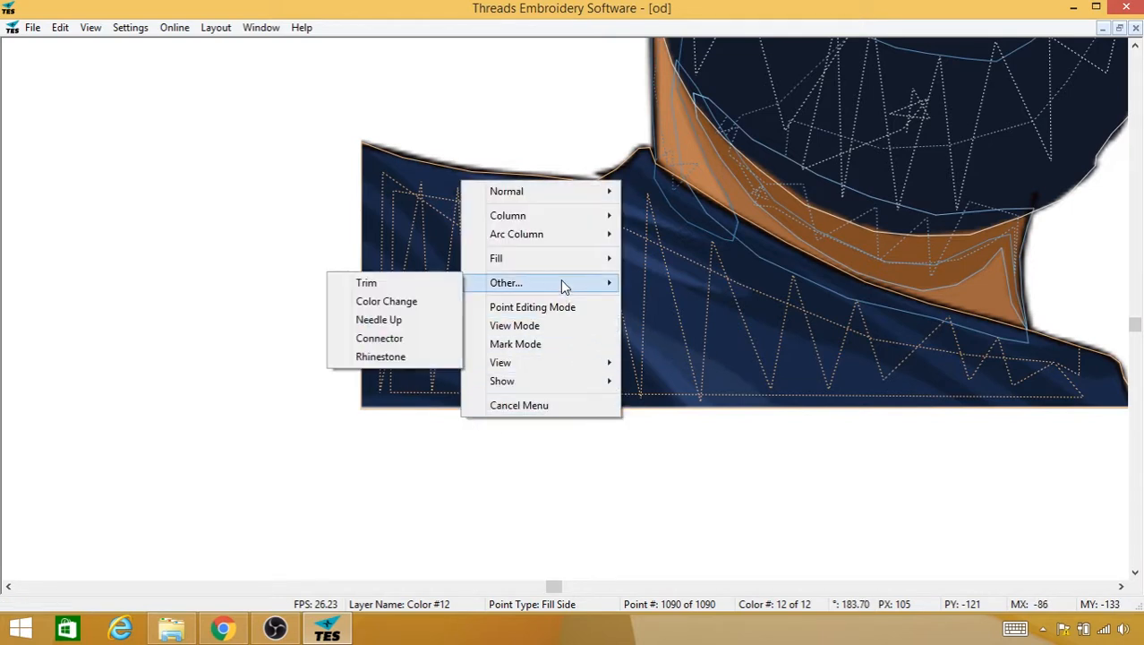
left_click(434, 303)
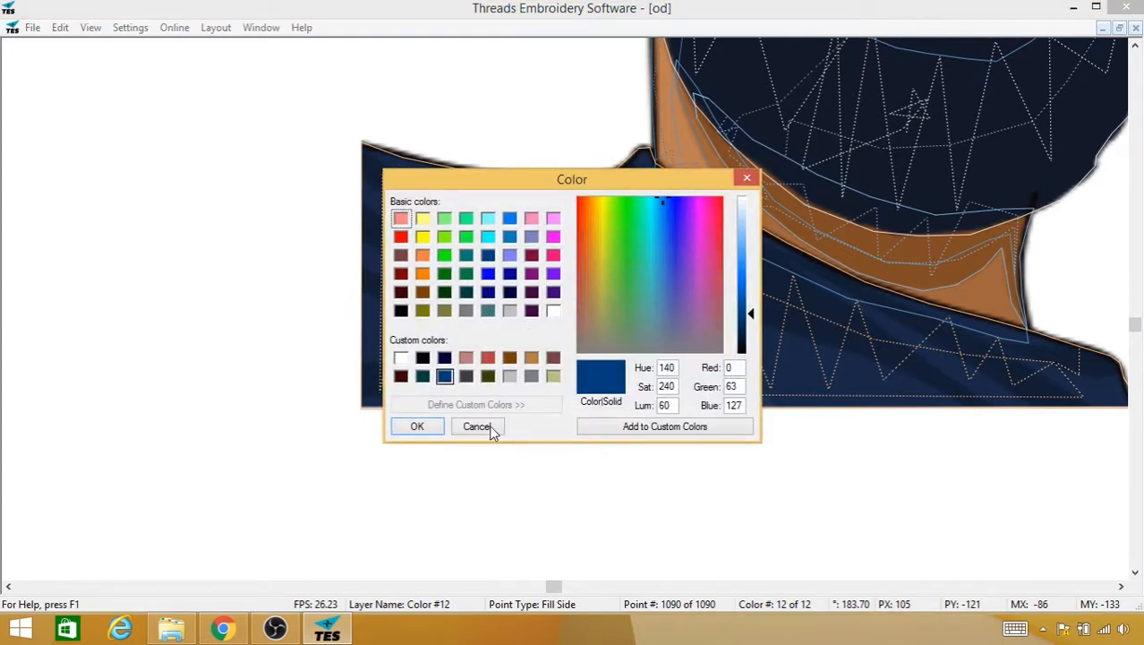
left_click_drag(504, 188, 678, 170)
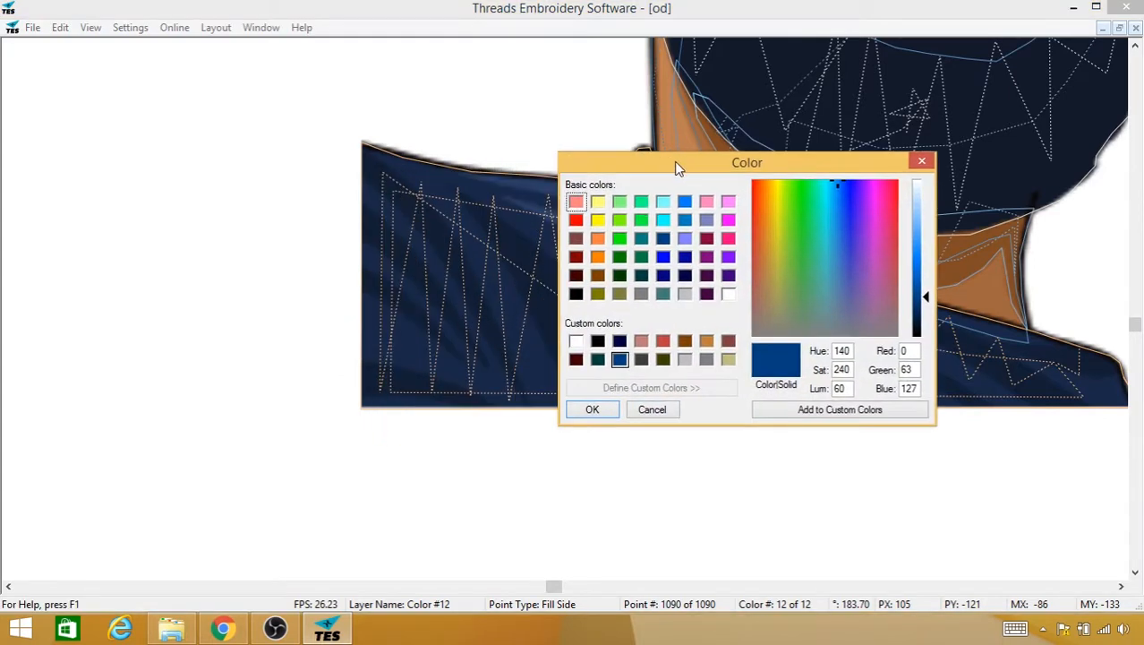
left_click(620, 341)
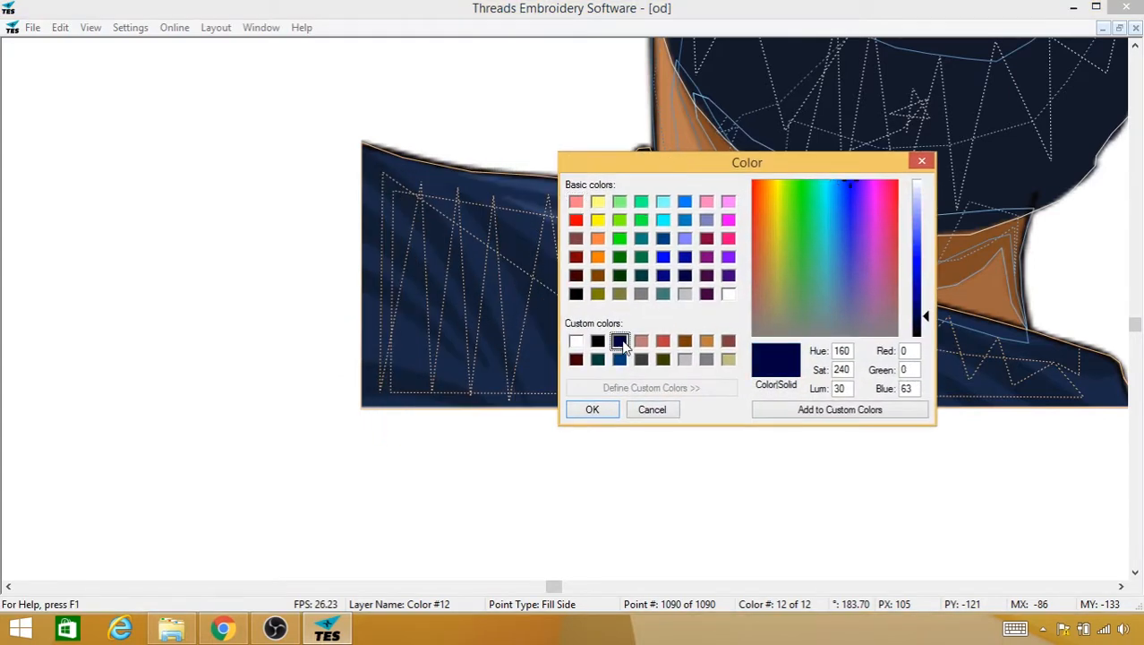
left_click(593, 409)
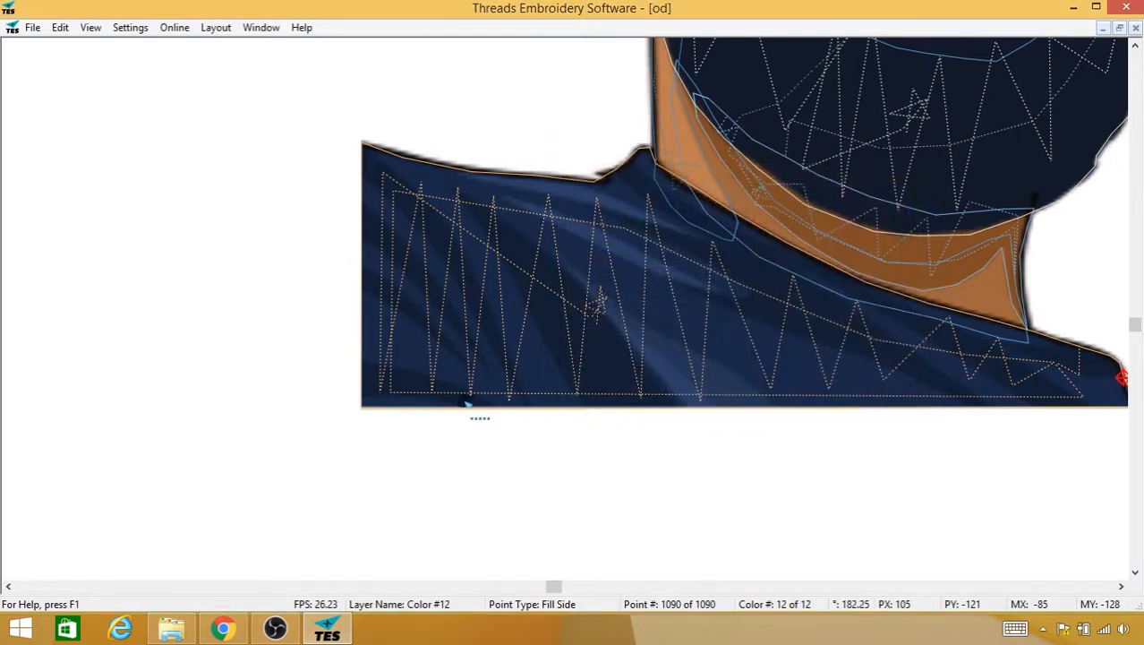
Step: Lay normal underlay stitches inside the dark fold at the shirt's lower-left corner and start a fill for it
left_click(465, 400)
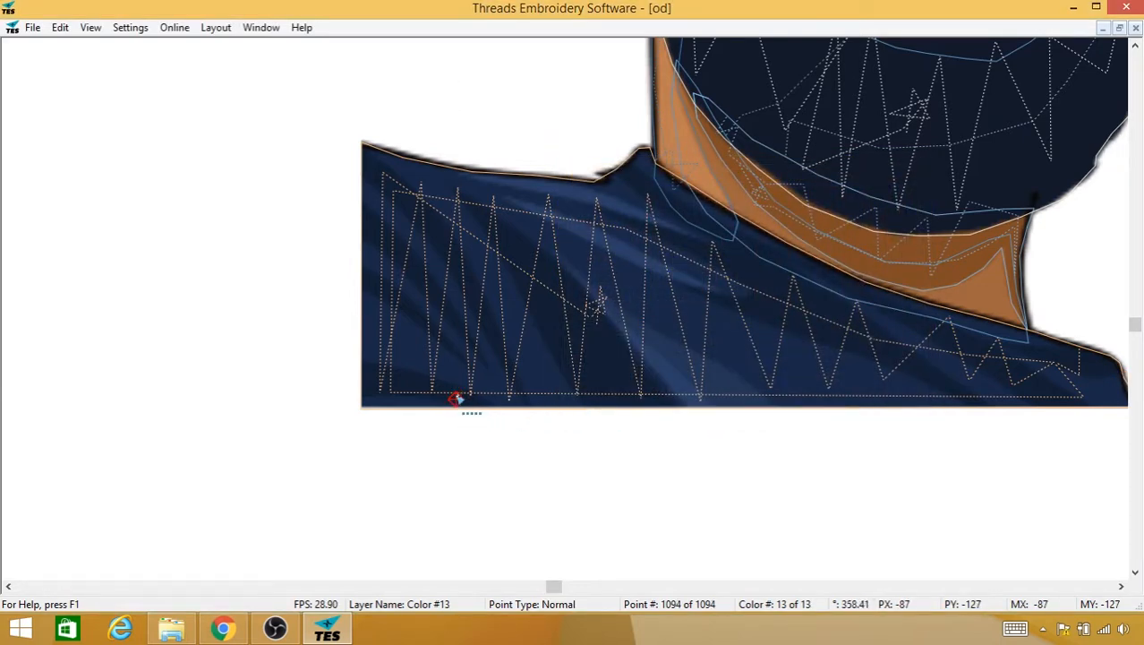
left_click(375, 378)
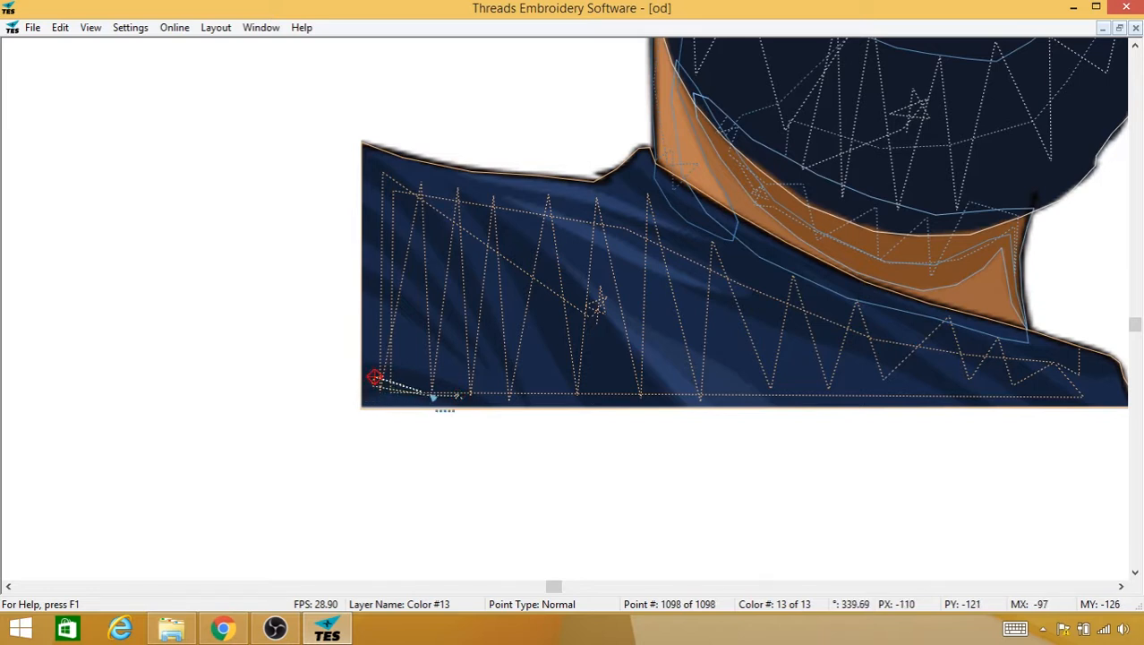
right_click(468, 406)
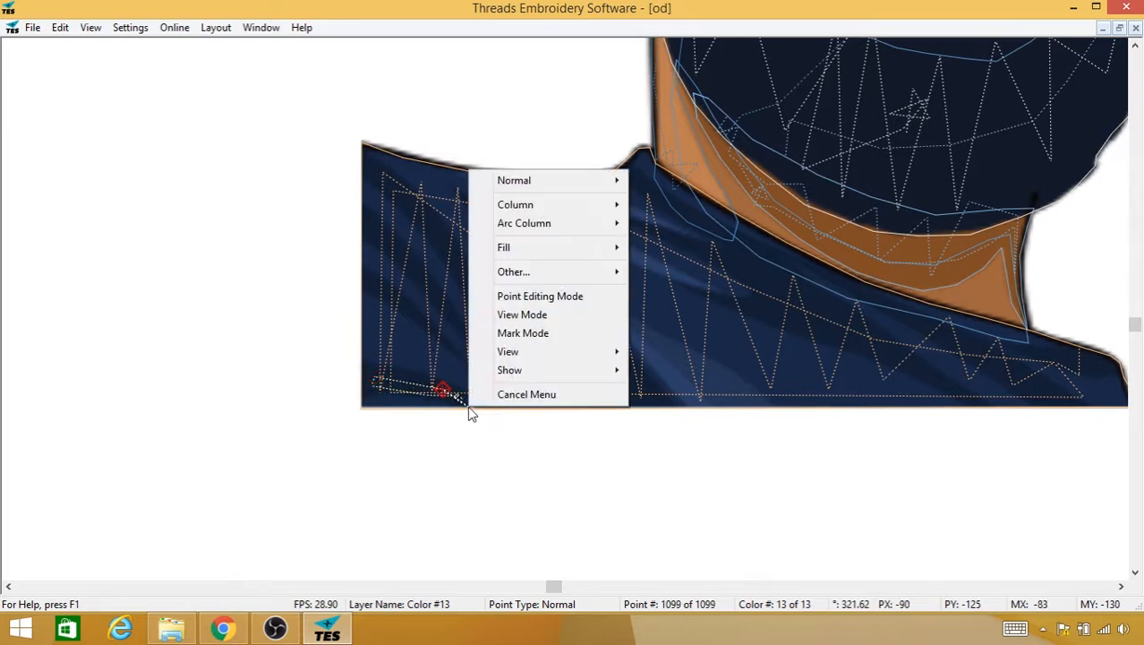
mouse_move(564, 256)
left_click(439, 254)
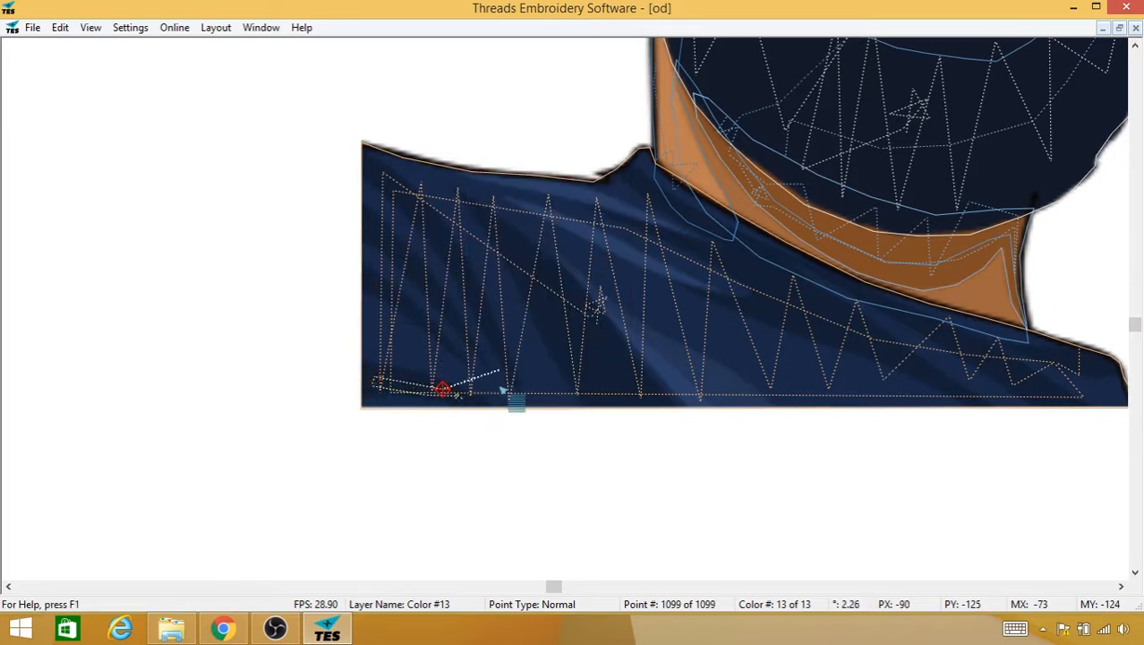
Step: Outline the fill around the lower-left corner fold, from its tip on the bottom edge to the shirt's left edge and back, ending with a trim
left_click(497, 406)
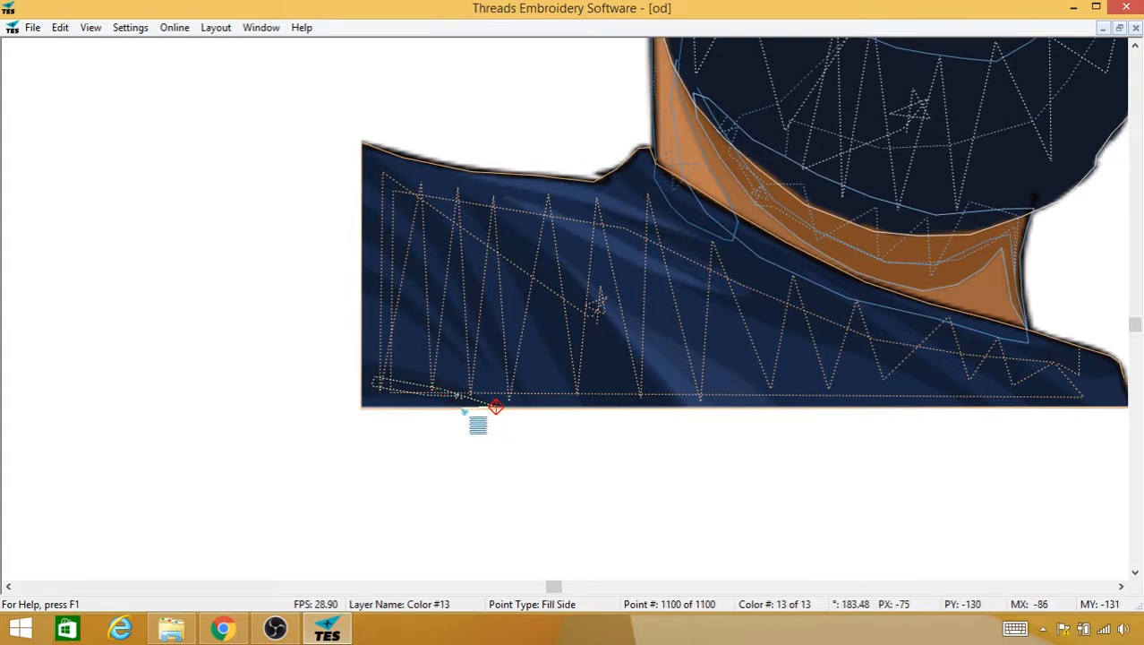
left_click(456, 399)
left_click(437, 397)
left_click(378, 390)
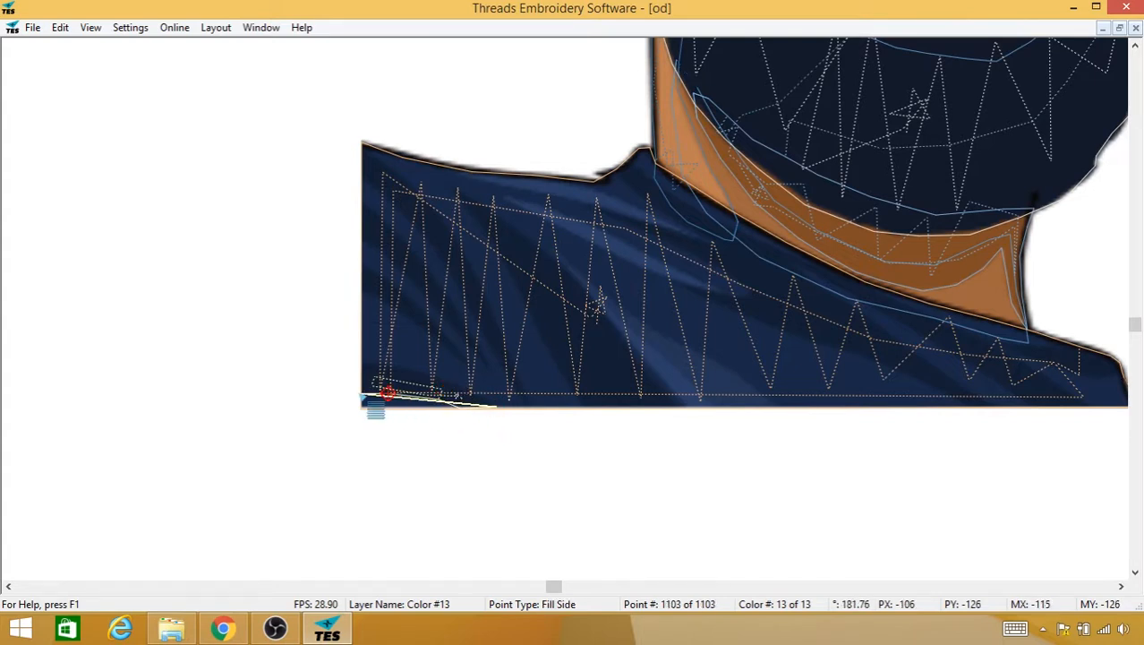
left_click(360, 393)
left_click(358, 358)
left_click(395, 363)
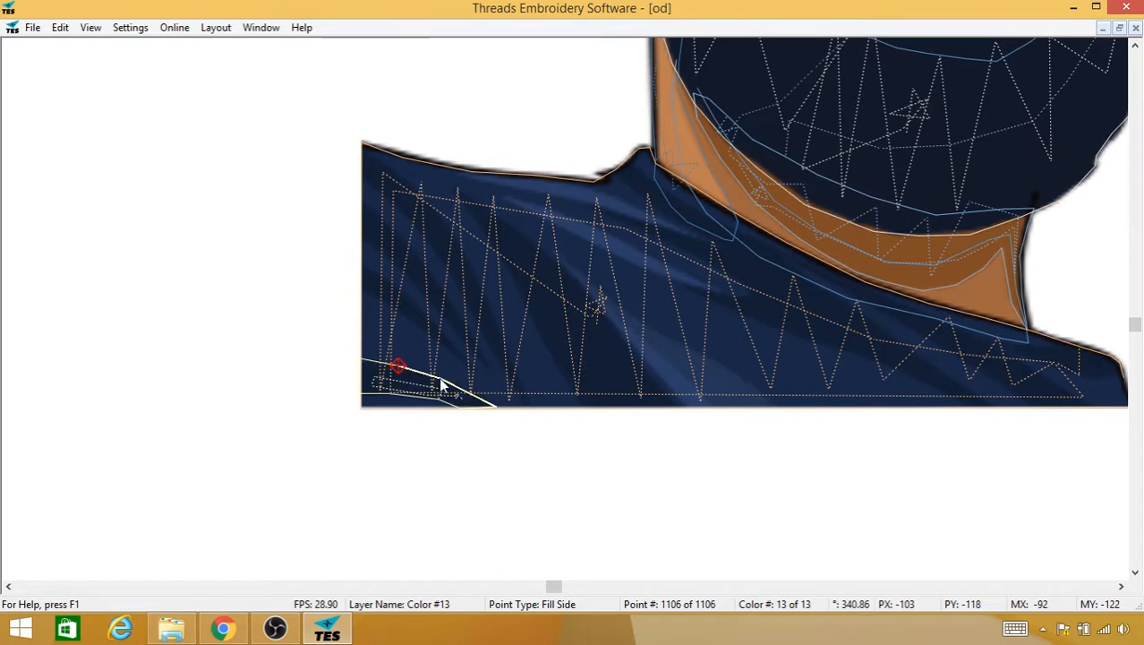
left_click(440, 380)
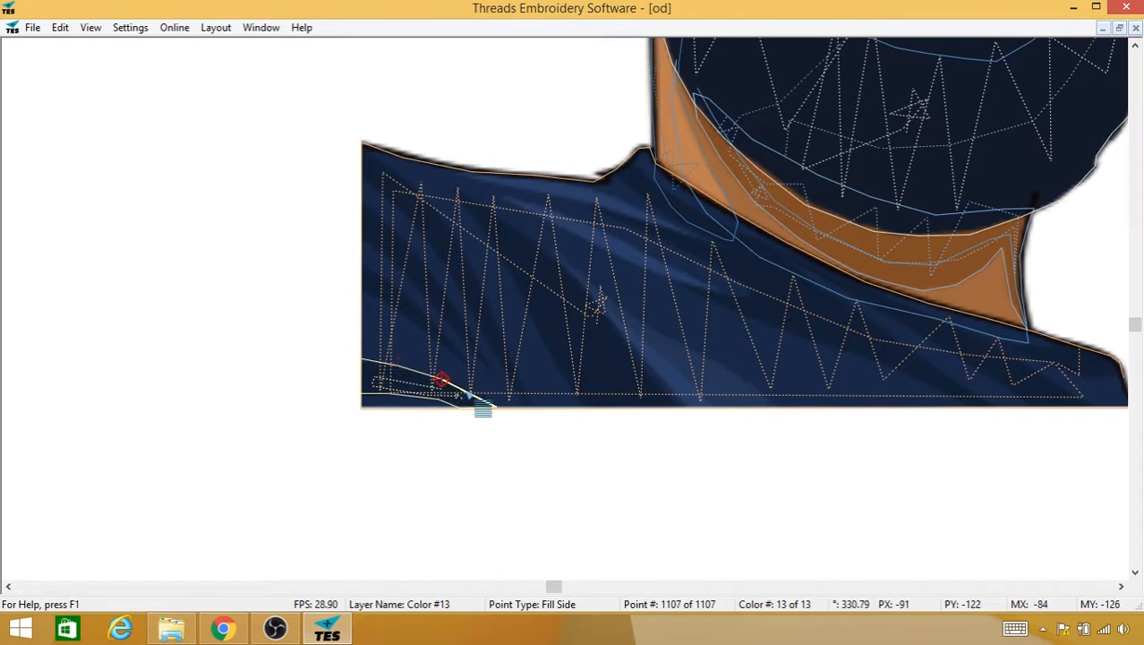
right_click(490, 407)
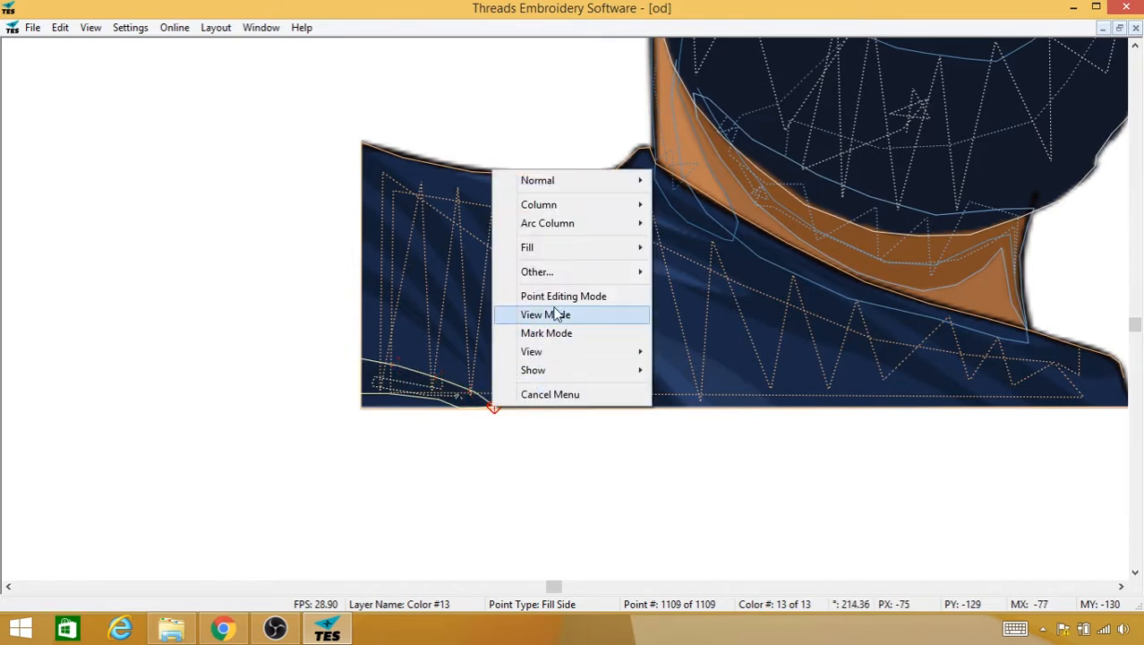
mouse_move(550, 274)
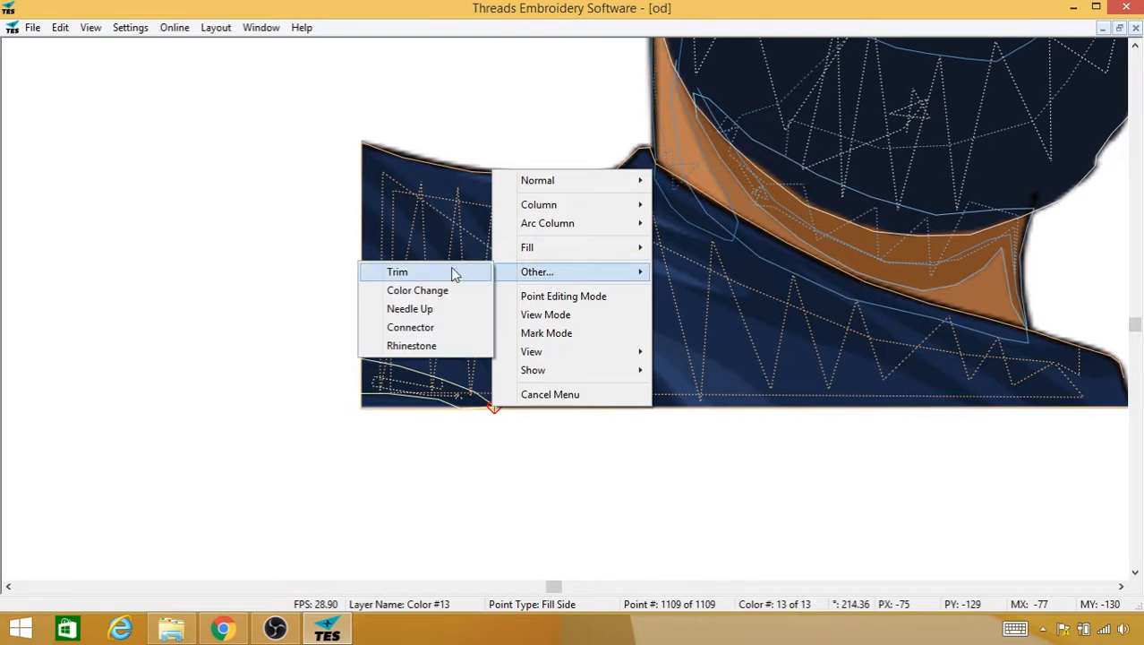
left_click(450, 269)
Step: Lay normal underlay stitches down the narrow dark fold midway up the shirt's left edge and start its fill
left_click(388, 292)
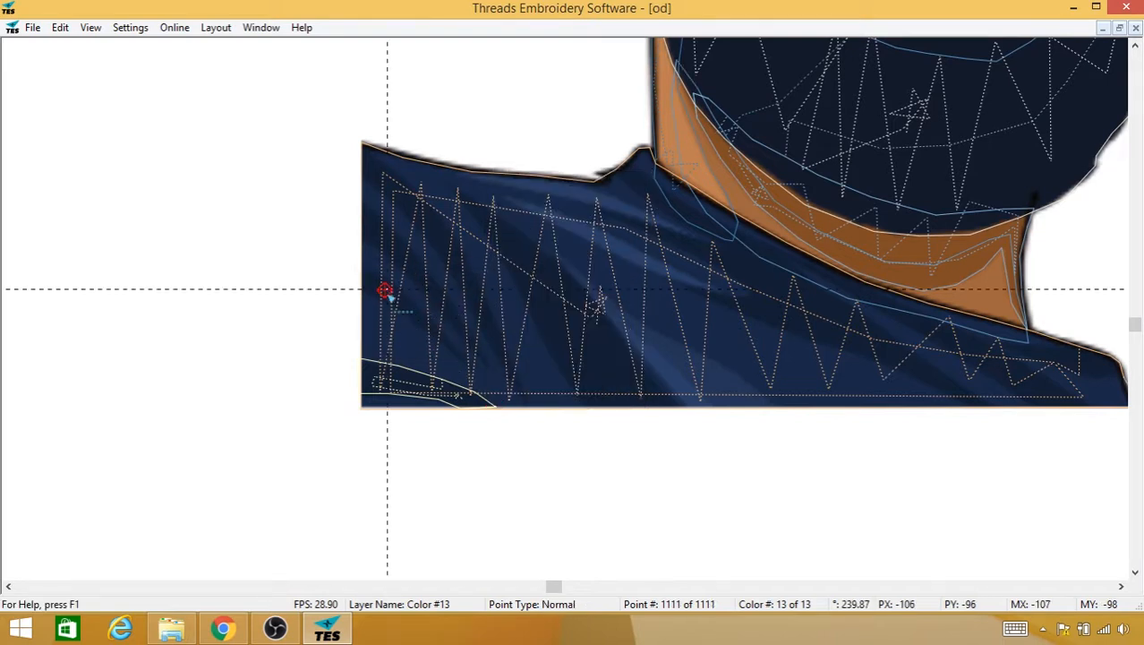
left_click(415, 311)
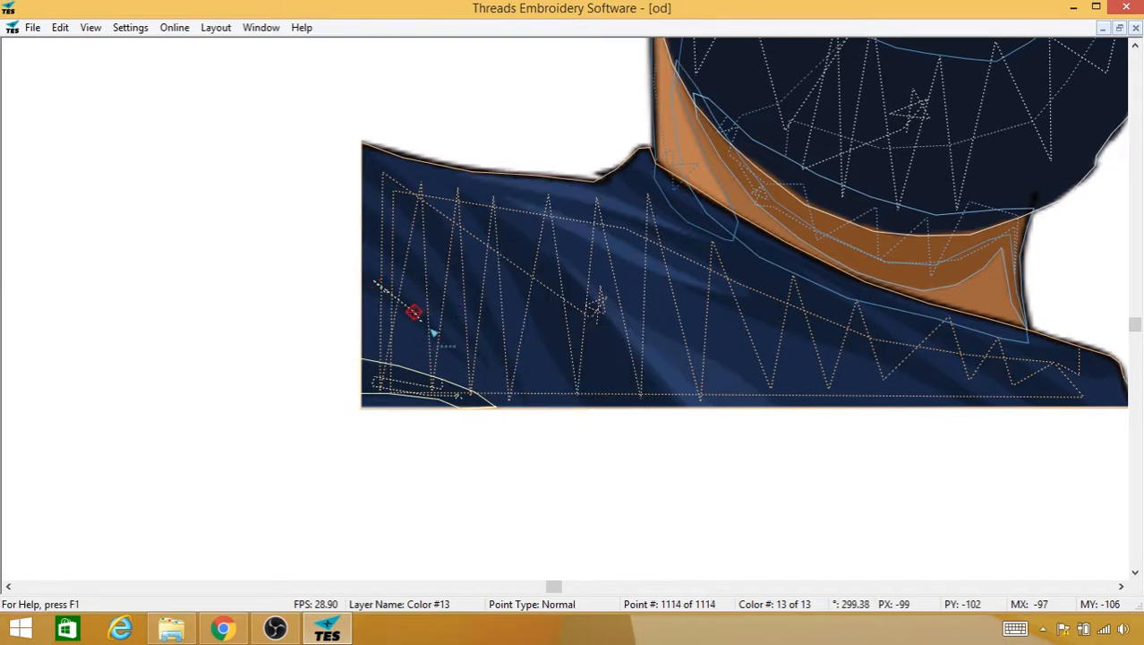
right_click(440, 337)
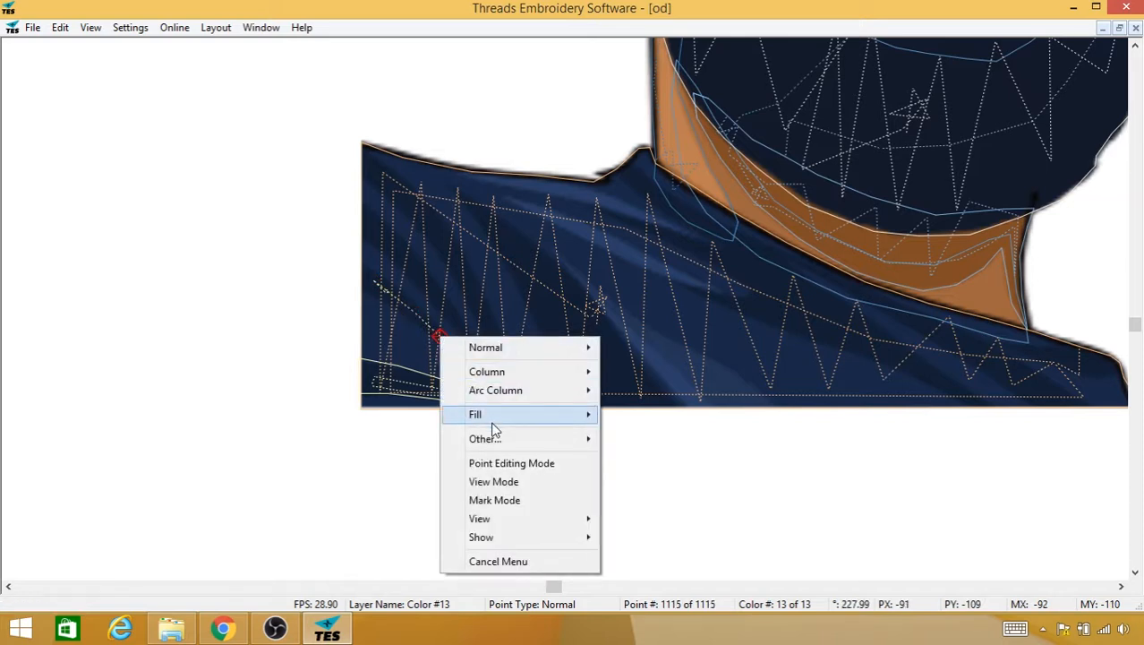
mouse_move(475, 414)
left_click(428, 417)
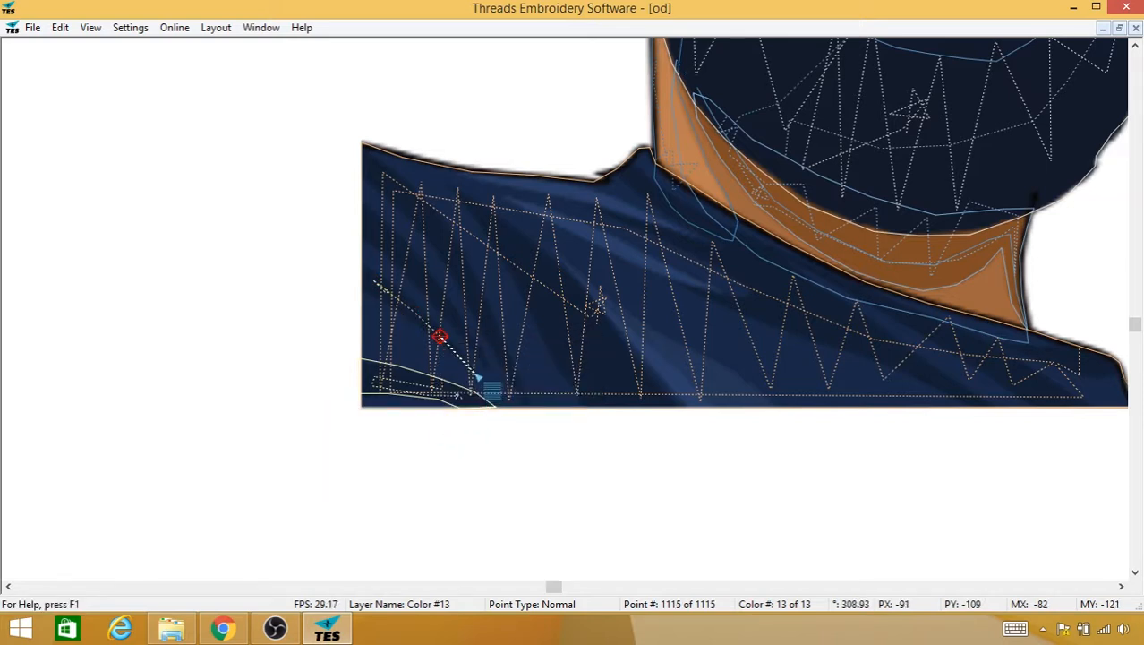
Step: Outline the fill around the narrow mid-left fold from its lower tip to the shirt's left edge and back, and add a trim
left_click(472, 373)
left_click(441, 329)
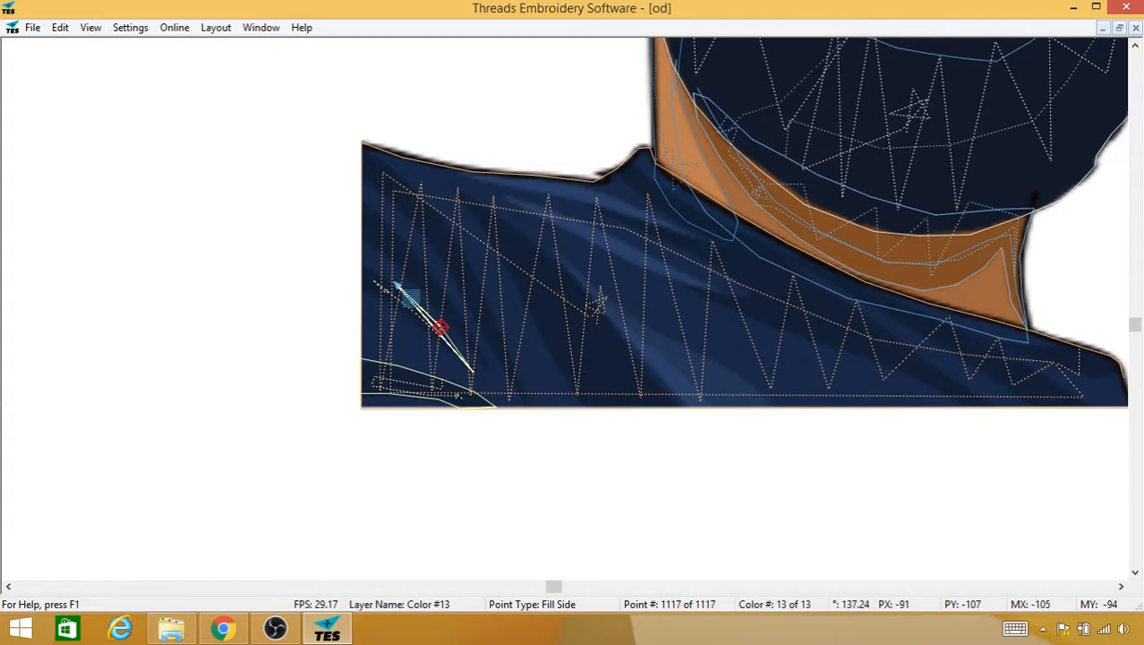
left_click(390, 283)
left_click(358, 261)
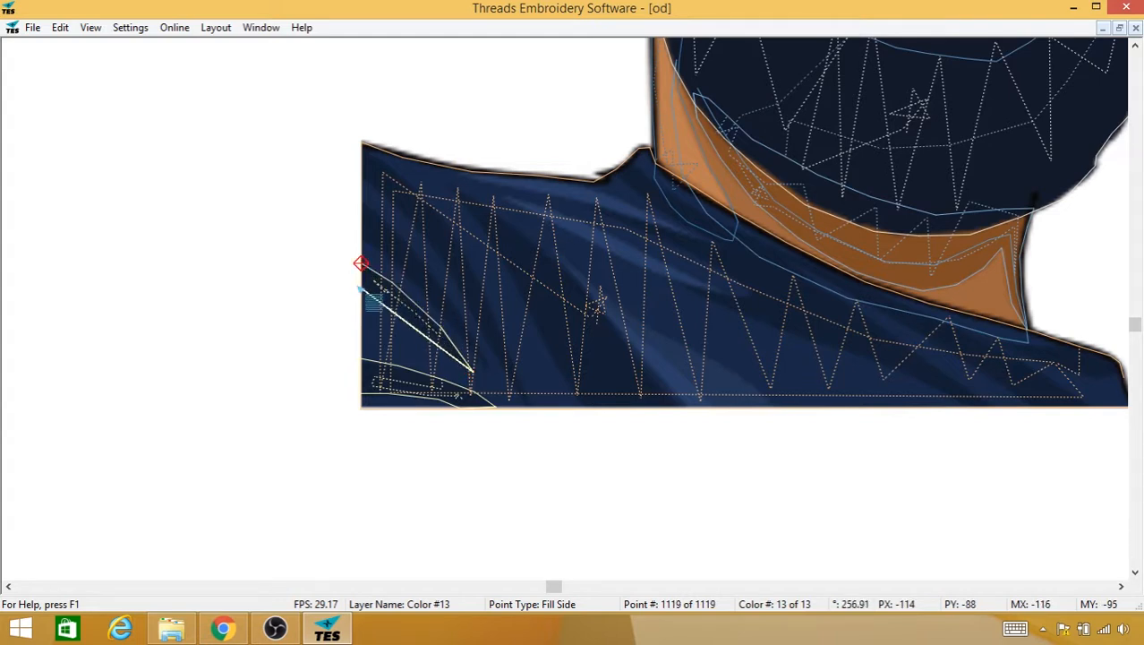
left_click(357, 285)
left_click(387, 304)
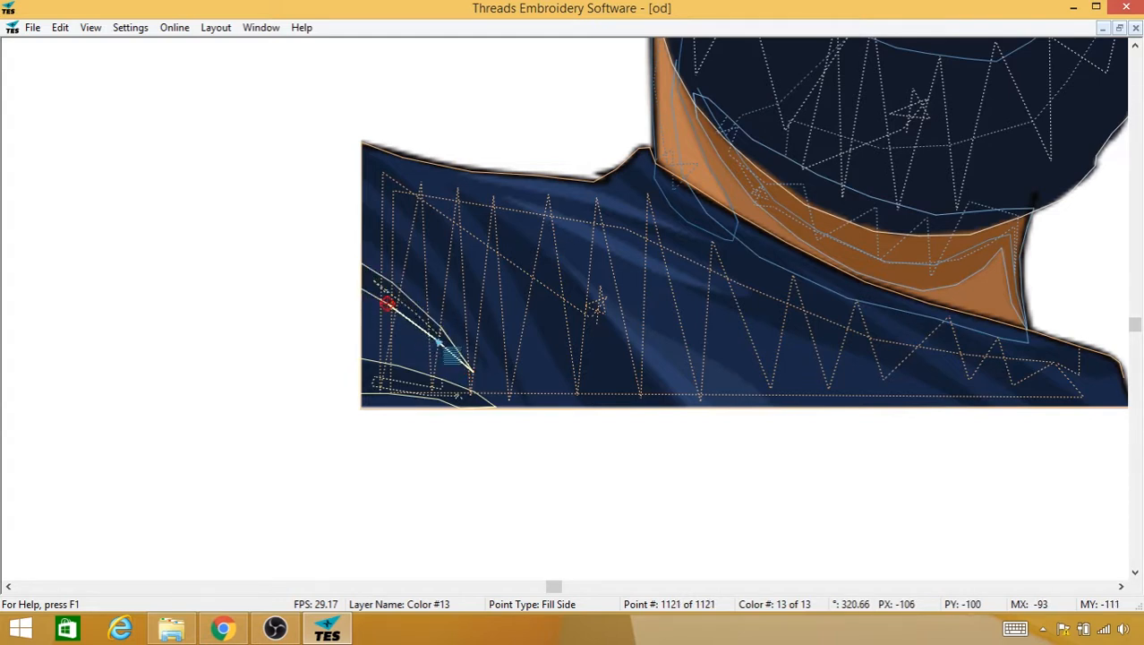
left_click(436, 338)
right_click(449, 351)
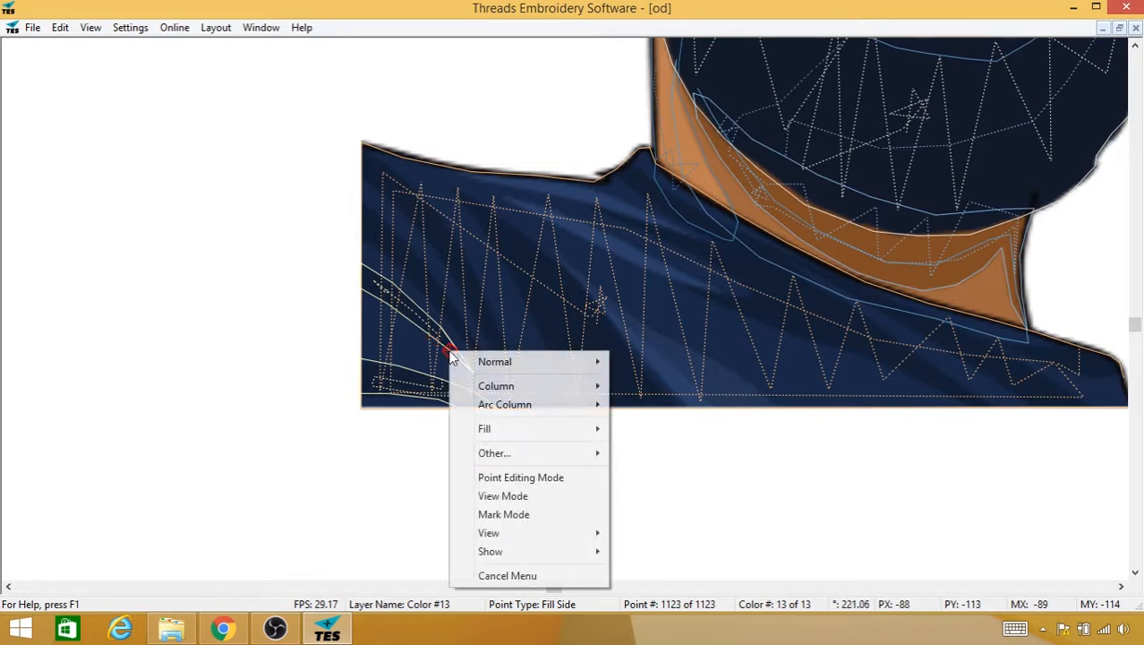
mouse_move(532, 456)
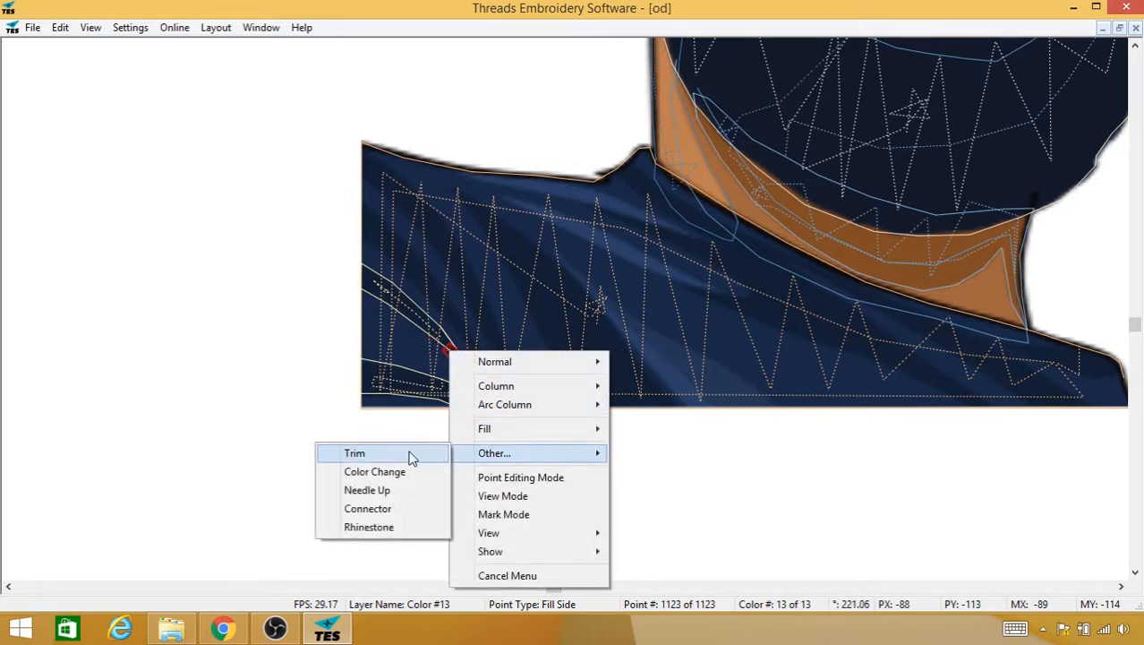
left_click(355, 453)
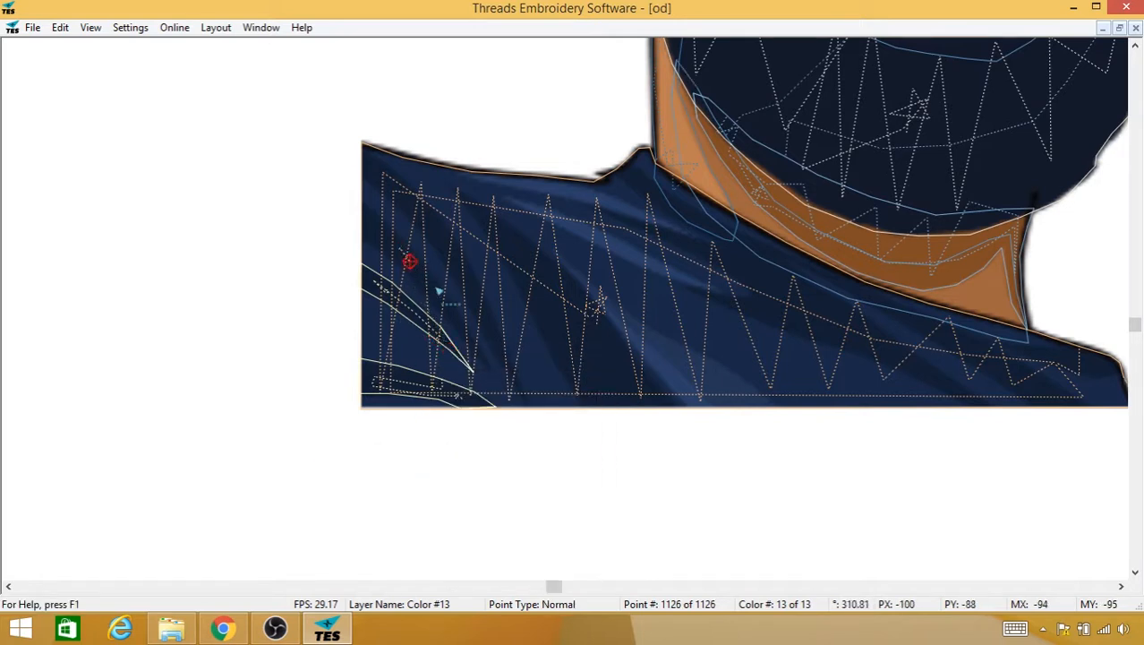
Step: Lay normal underlay stitches along the next dark fold above the narrow one on the shirt's left side and start its fill
left_click(450, 313)
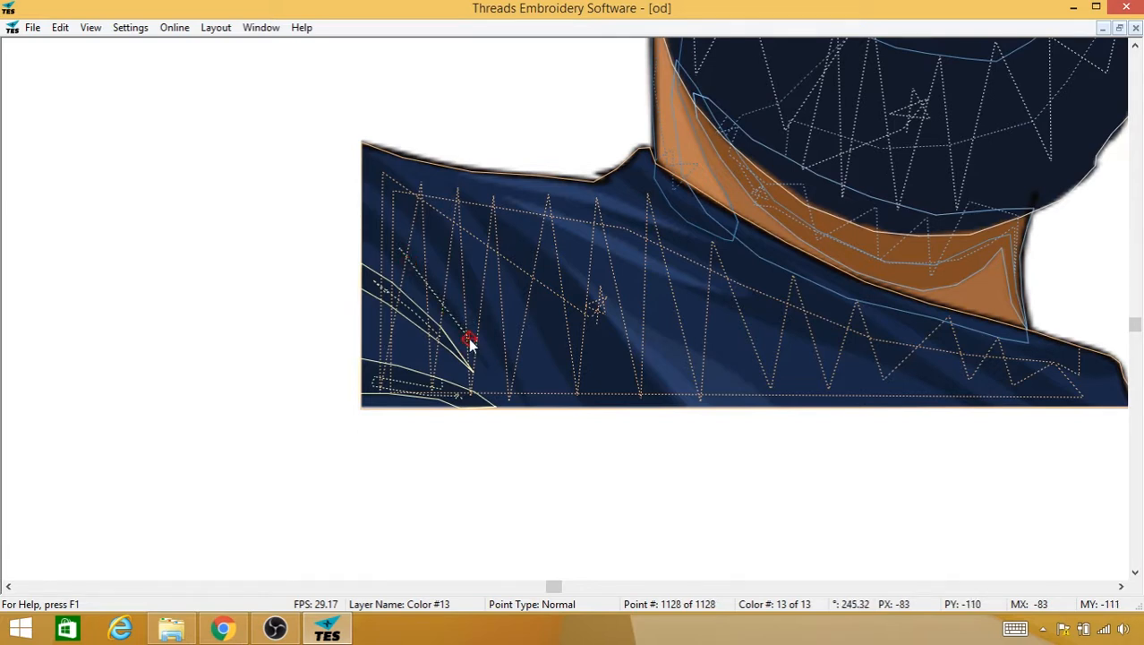
right_click(468, 339)
mouse_move(524, 418)
left_click(436, 417)
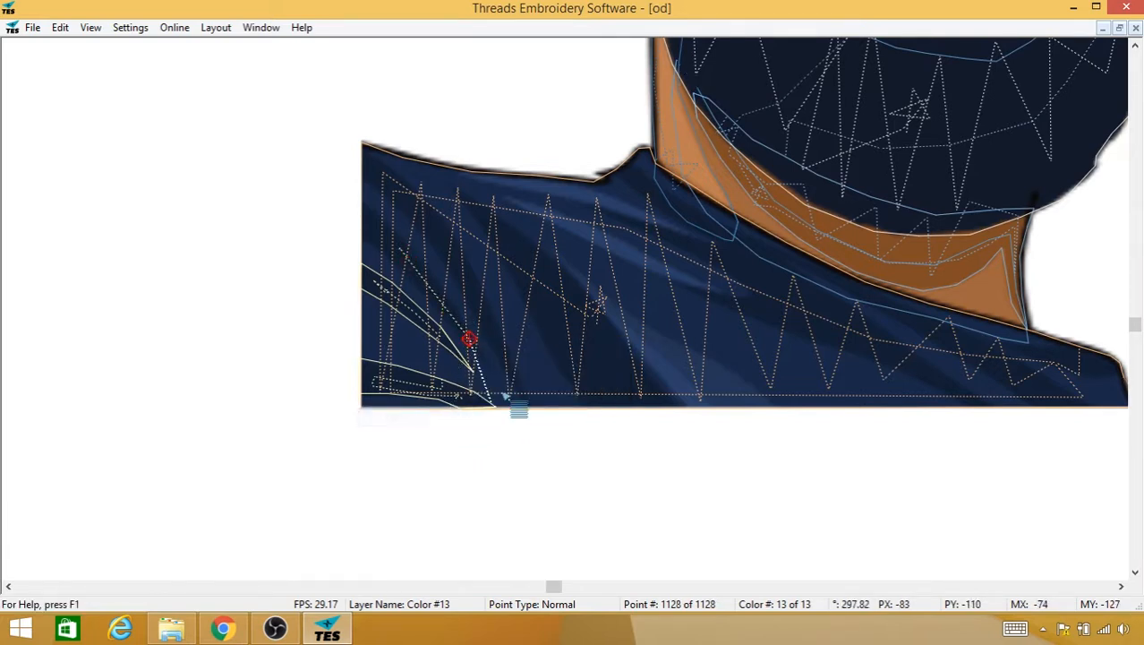
Step: Outline the fill around this third fold from its lower tip up to the shirt's left edge and back, and add a trim
left_click(488, 367)
left_click(465, 324)
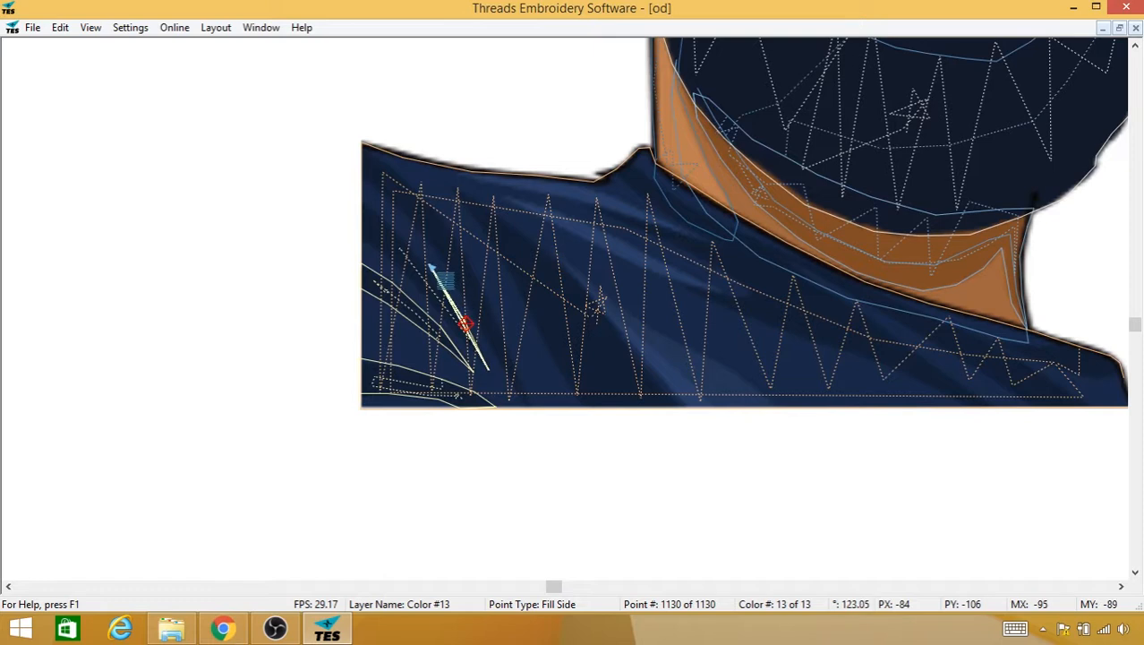
left_click(428, 258)
left_click(389, 218)
left_click(359, 198)
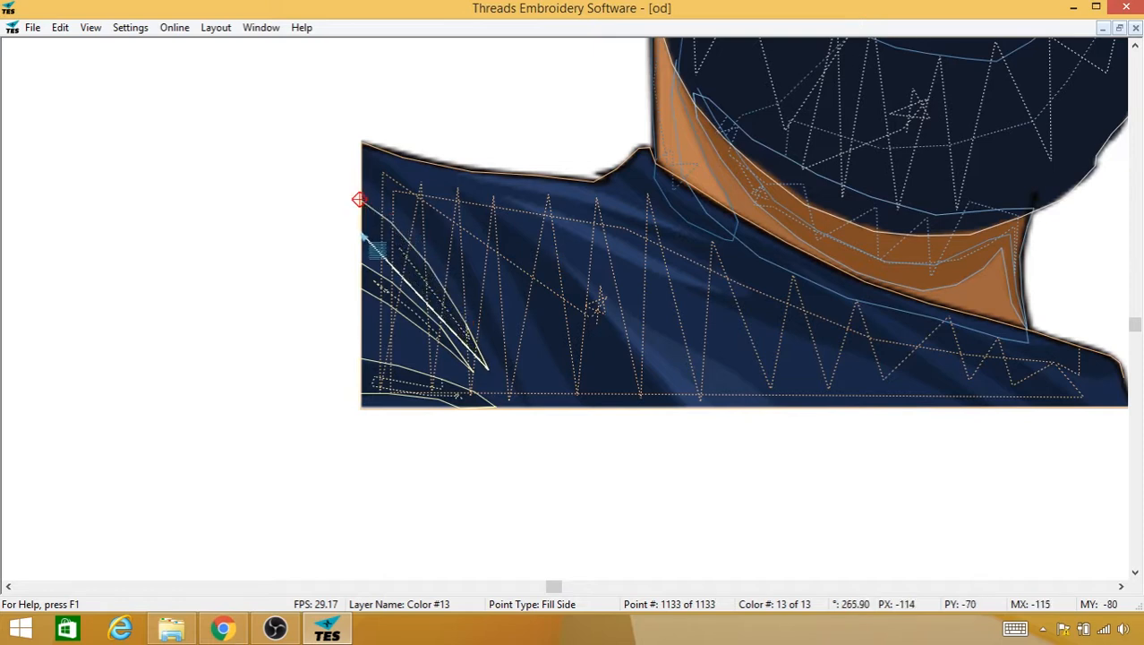
left_click(360, 233)
left_click(388, 256)
left_click(391, 260)
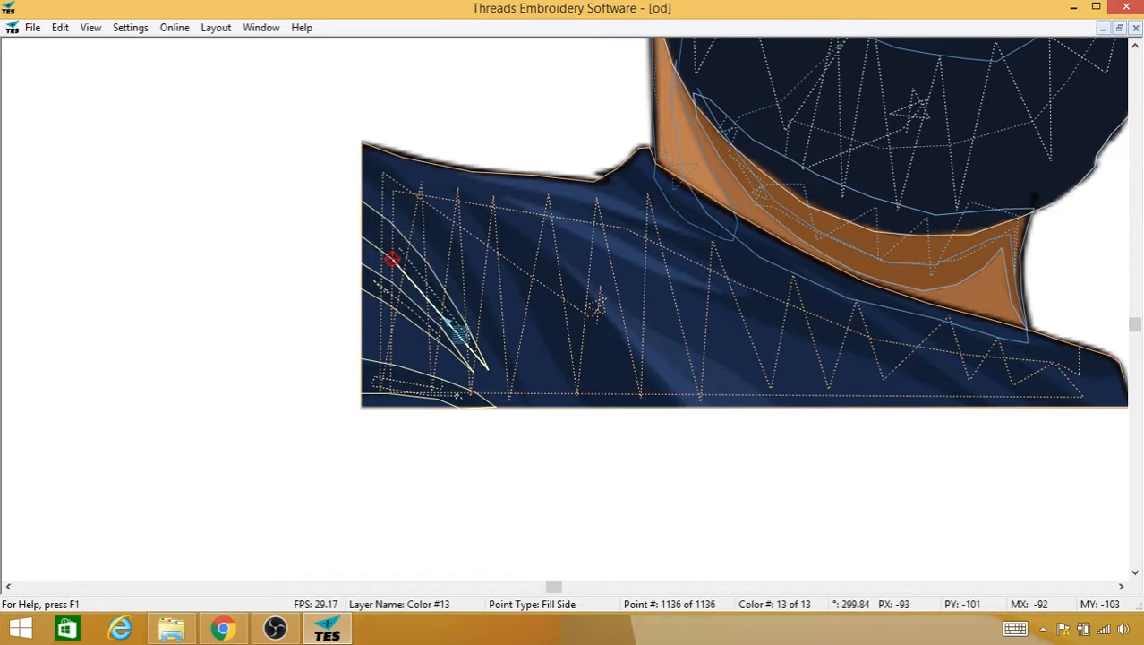
left_click(461, 337)
right_click(462, 338)
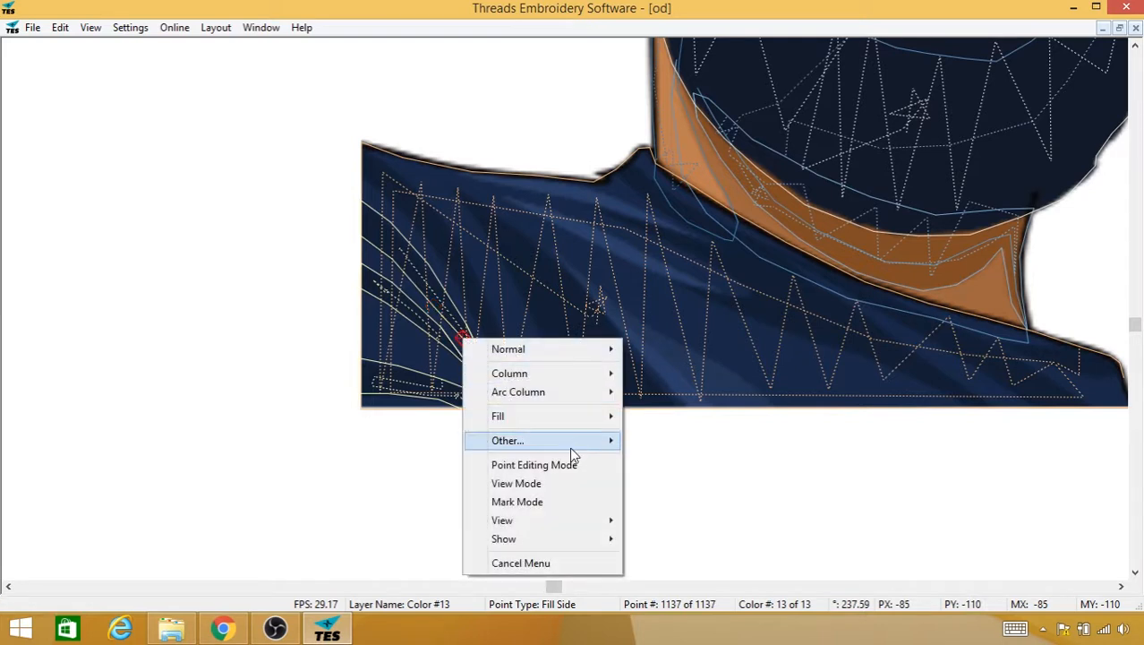
mouse_move(476, 439)
left_click(385, 439)
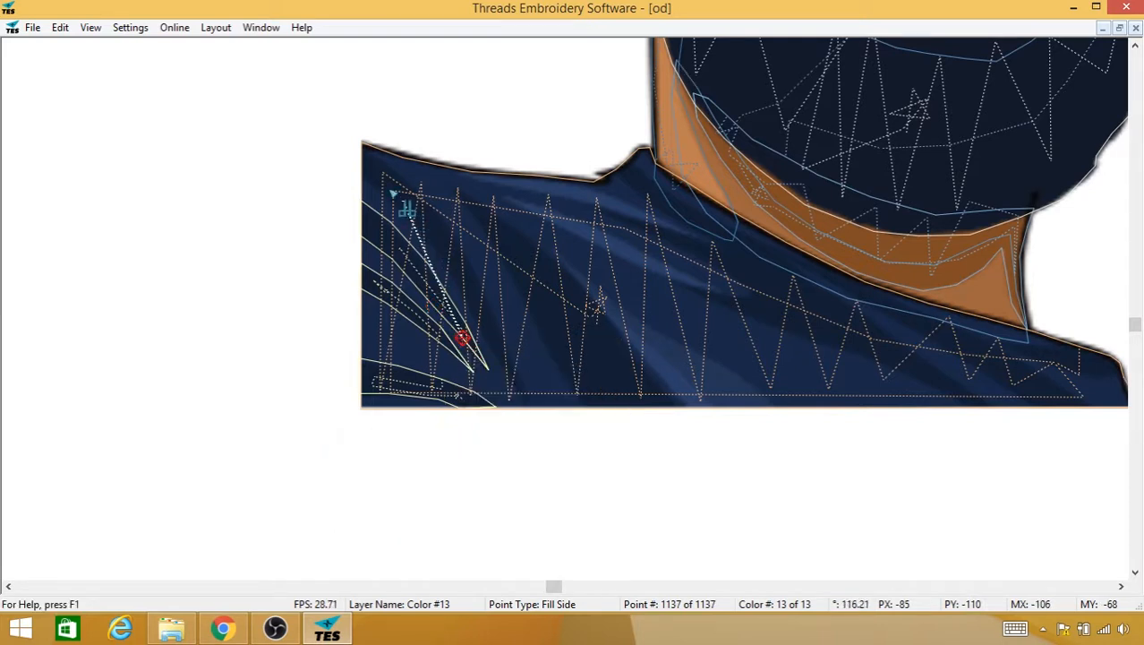
Step: Lay normal underlay stitches down the long dark fold from the shirt's upper-left corner to the bottom edge and start its fill
left_click(378, 176)
left_click(411, 197)
left_click(463, 273)
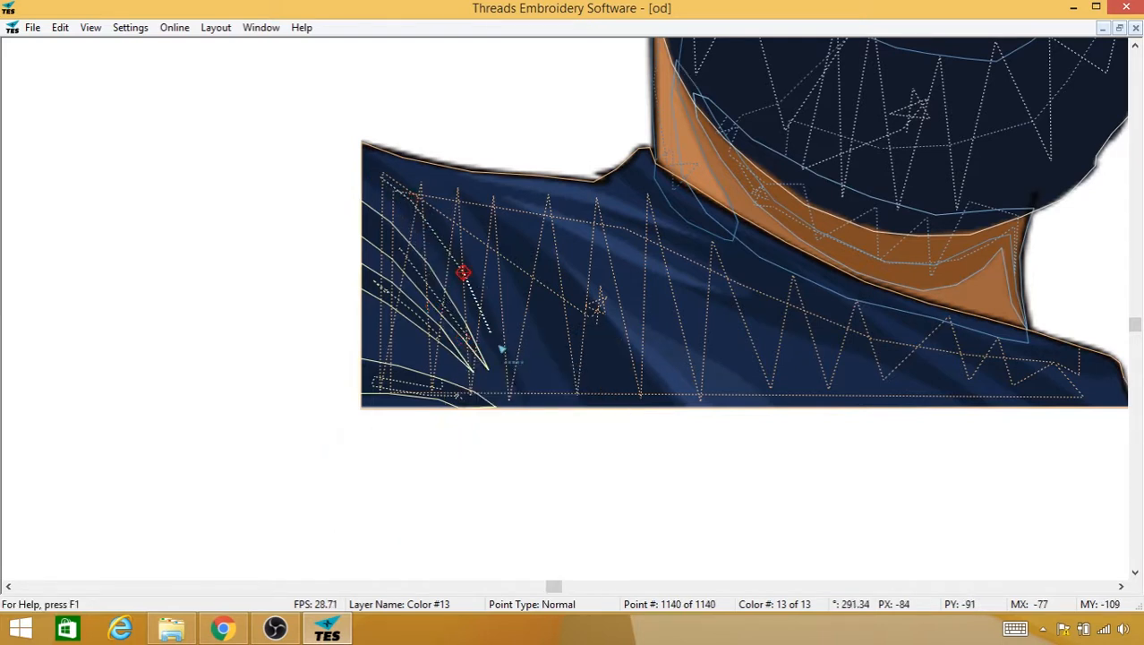
left_click(503, 351)
right_click(520, 401)
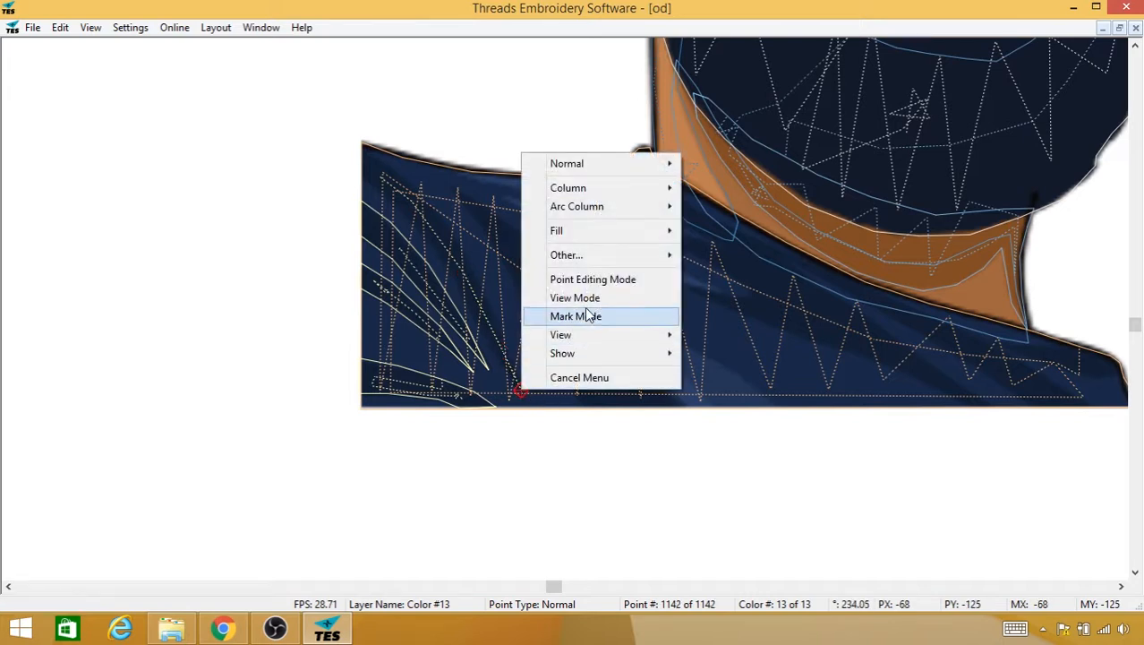
mouse_move(582, 230)
left_click(517, 232)
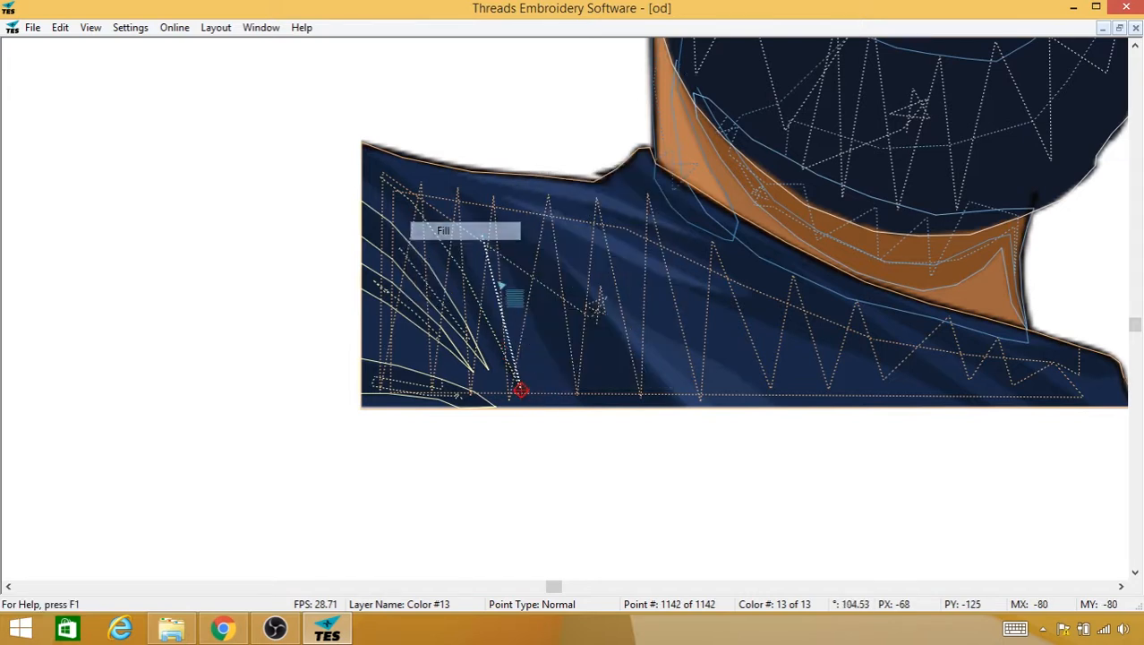
Step: Outline the fill around the long dark fold from the bottom edge up to the shirt's upper-left corner and back, and add a trim
left_click(529, 402)
left_click(491, 306)
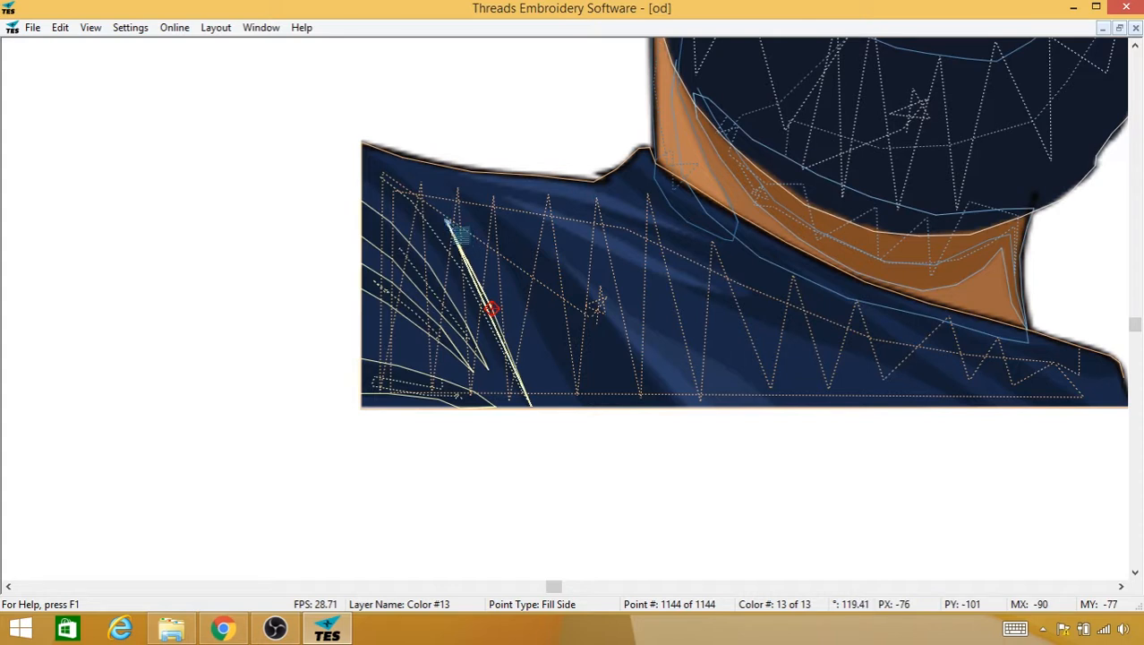
left_click(446, 220)
left_click(409, 179)
left_click(406, 178)
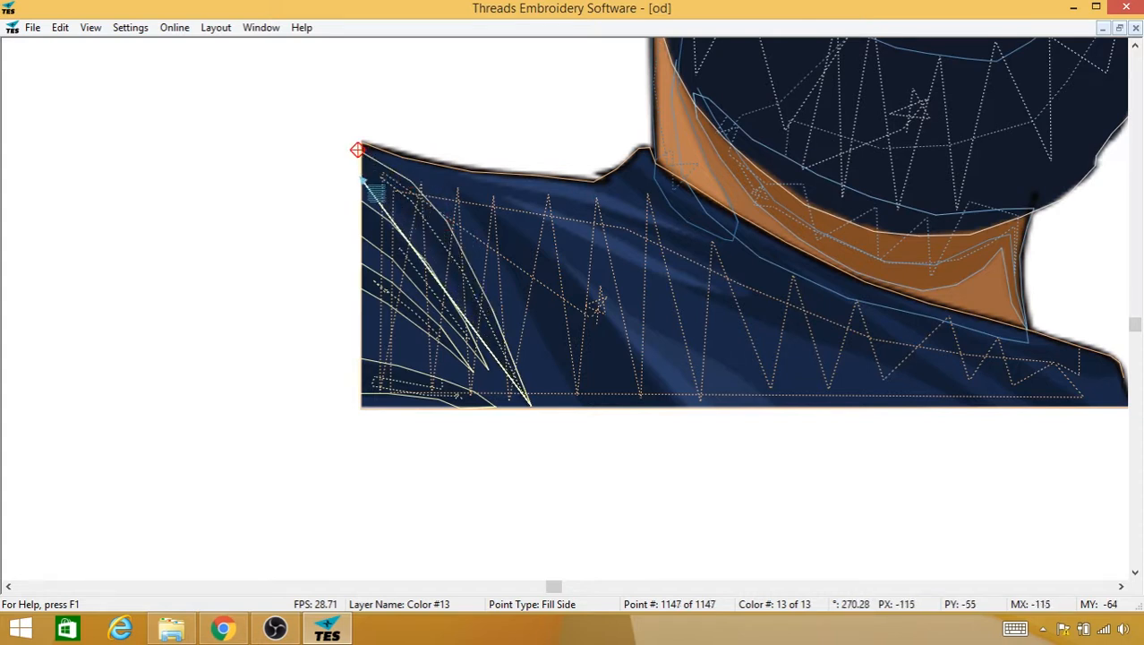
left_click(360, 177)
left_click(413, 218)
left_click(452, 272)
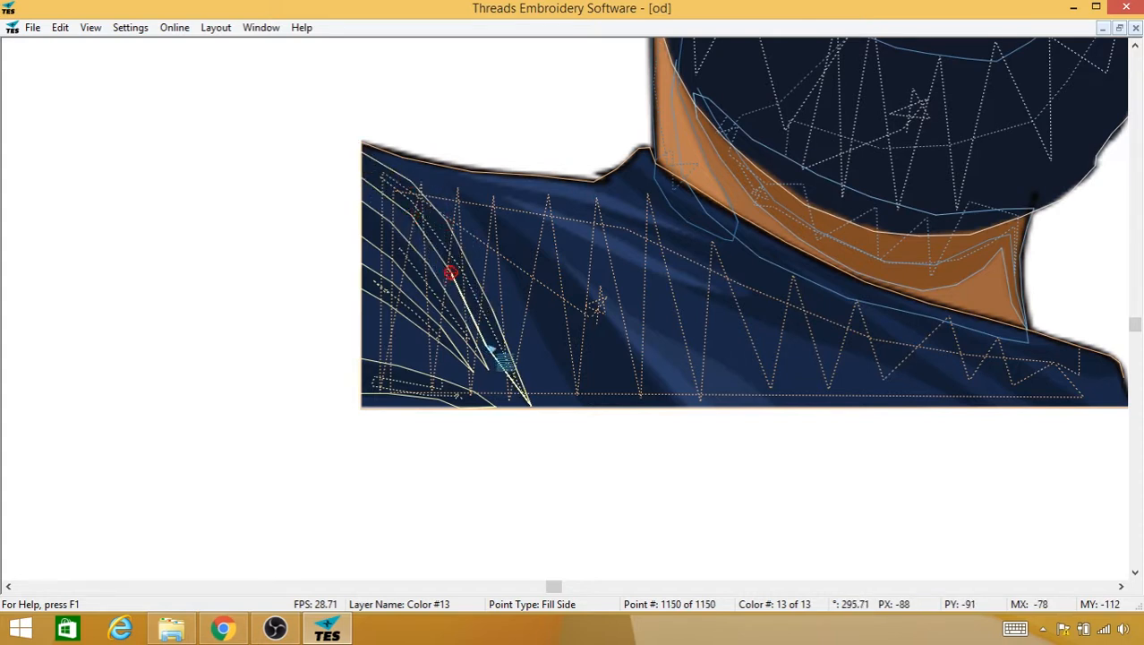
left_click(497, 354)
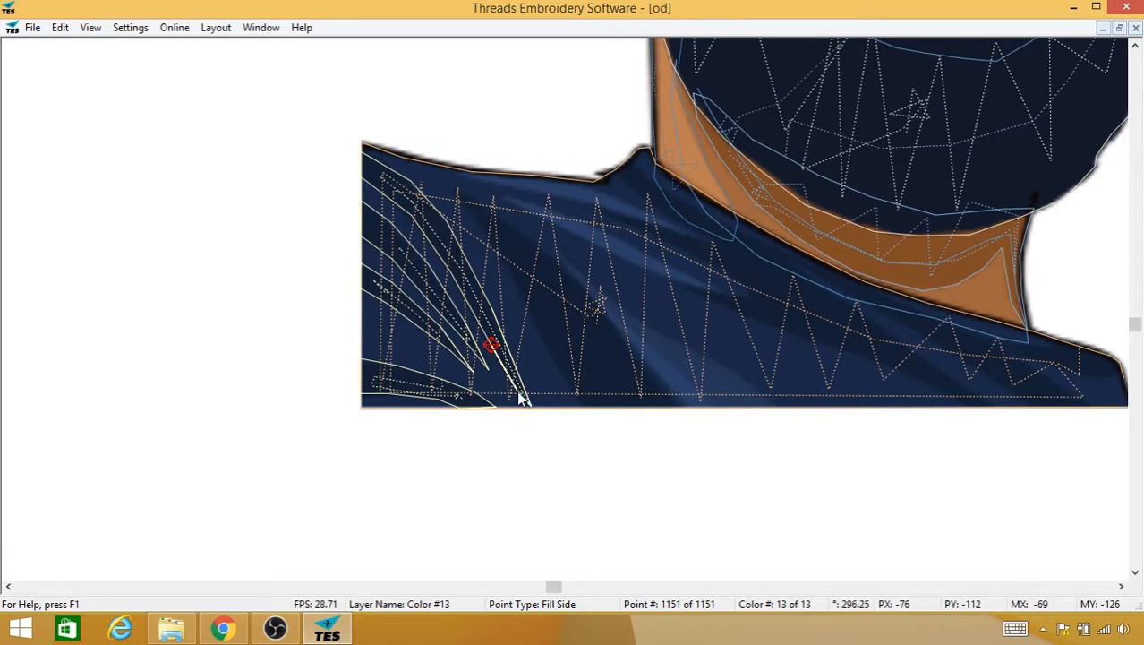
left_click(520, 394)
right_click(519, 394)
mouse_move(572, 265)
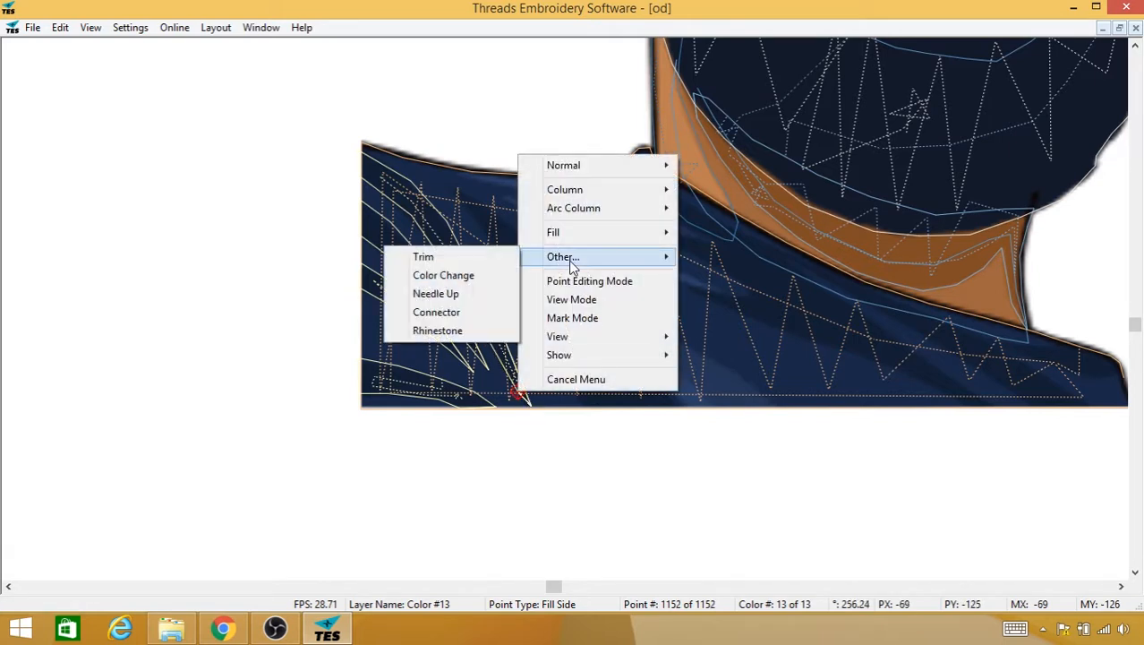
left_click(425, 257)
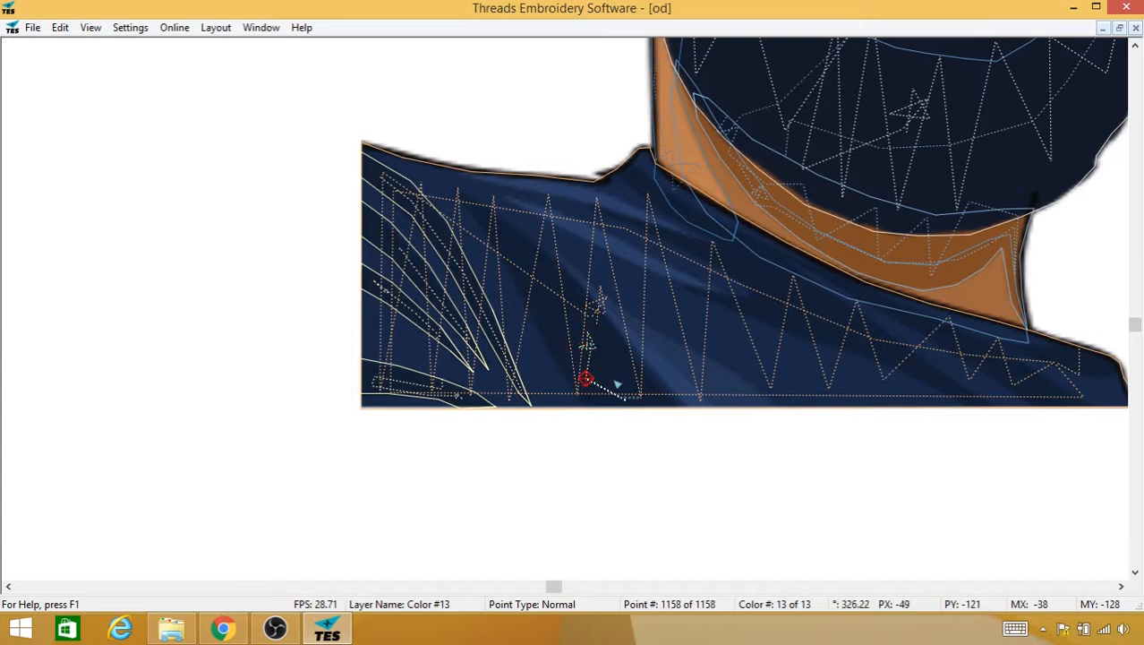
Step: Finish the normal underlay stitches up the wide dark fold in the shirt's left half and start its fill
right_click(511, 243)
mouse_move(582, 319)
left_click(432, 320)
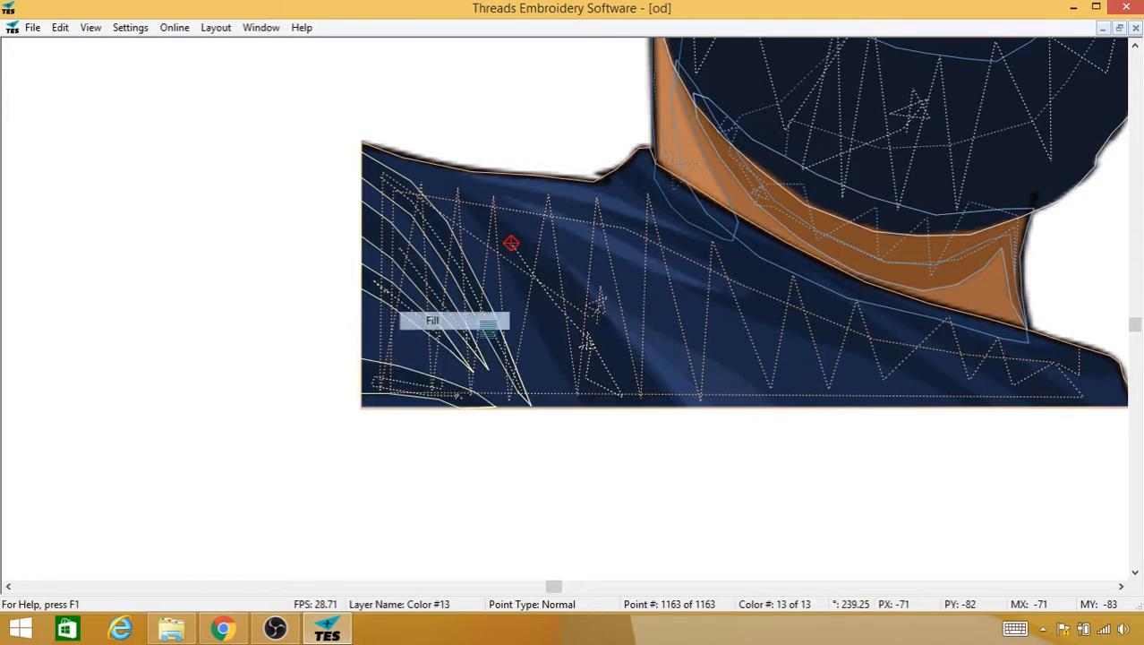
Step: Outline the fill around the wide dark fold from its upper tip down to the shirt's bottom edge and back up, and add a trim
left_click(448, 186)
left_click(487, 238)
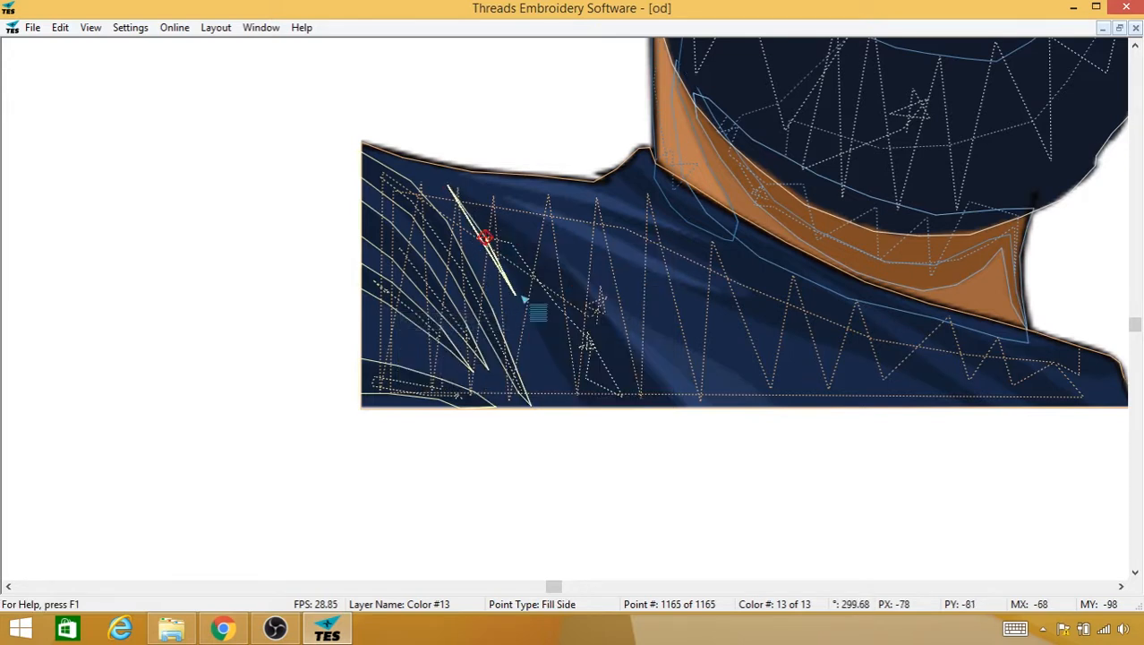
left_click(521, 296)
left_click(568, 380)
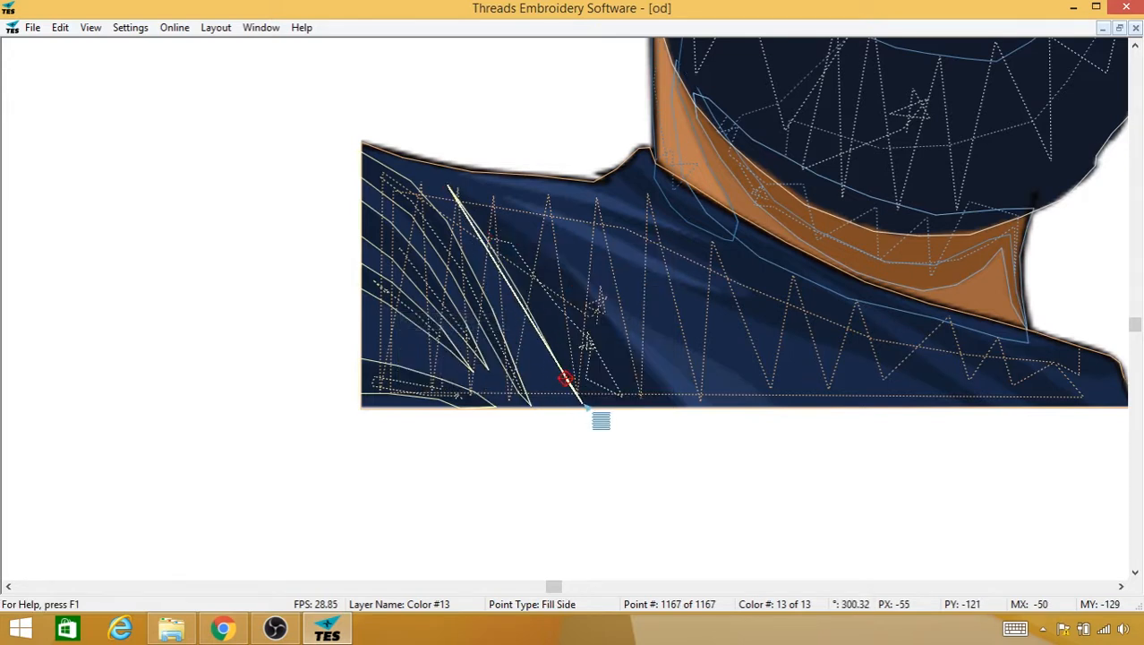
left_click(586, 402)
left_click(637, 405)
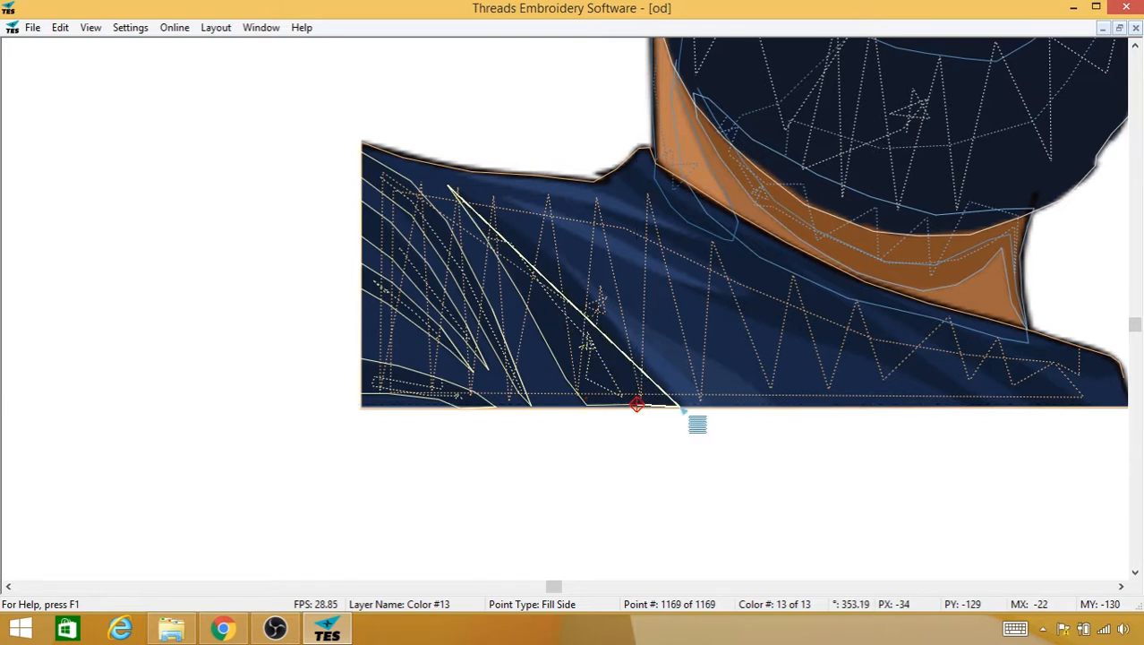
left_click(682, 405)
left_click(635, 348)
left_click(572, 281)
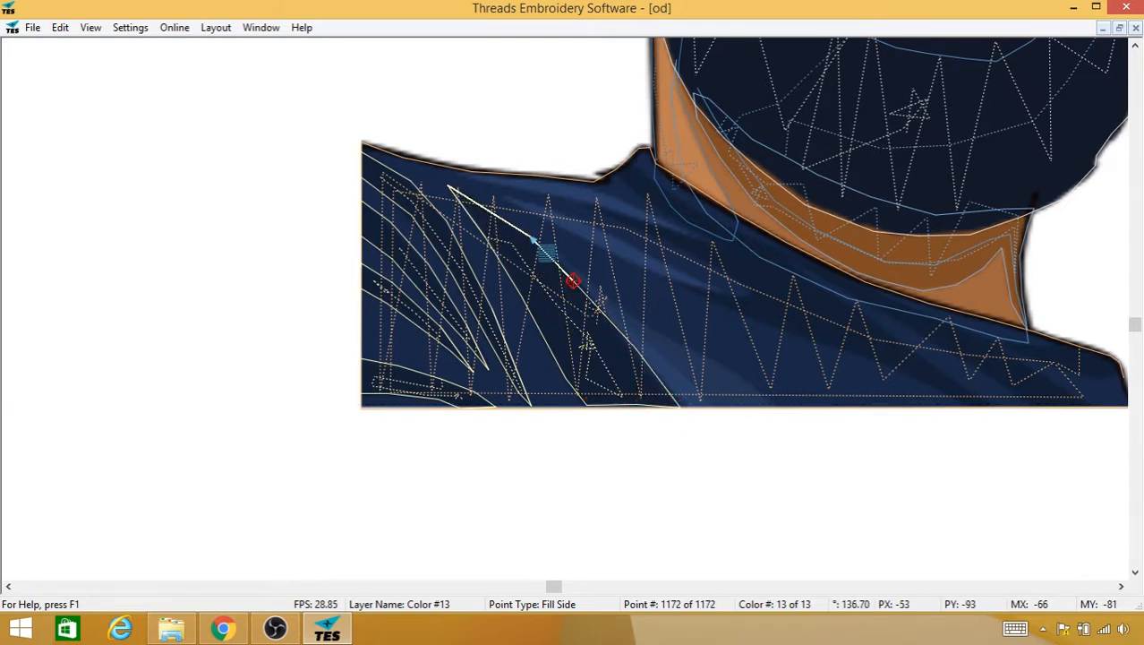
left_click(531, 235)
left_click(475, 201)
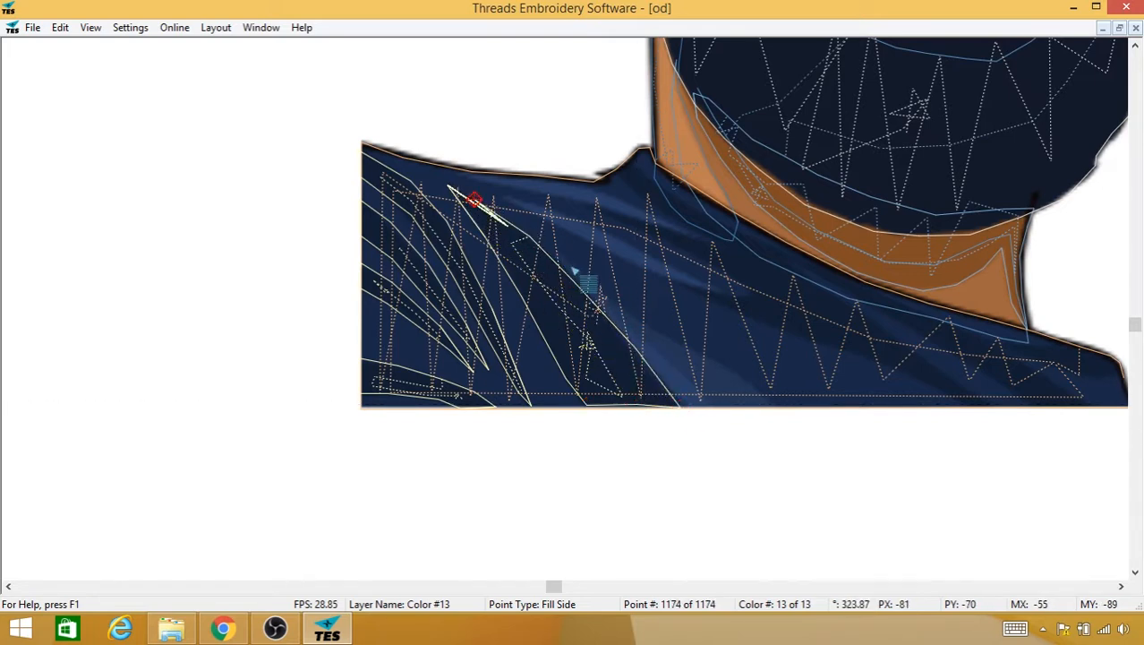
left_click_drag(657, 305, 407, 320)
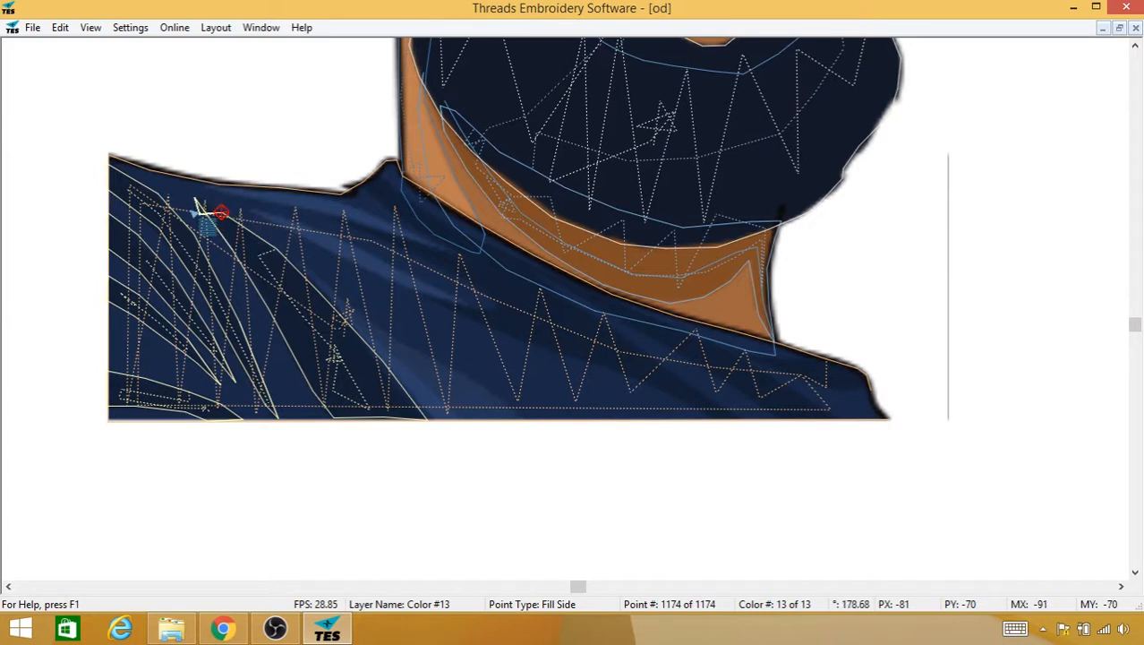
right_click(265, 240)
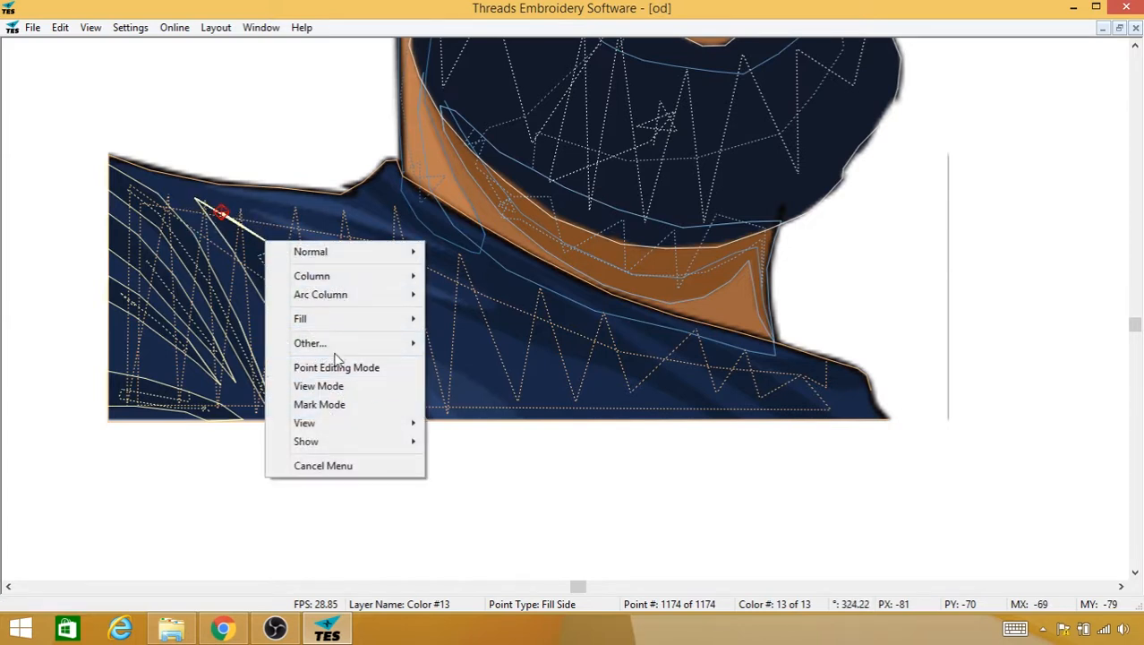
mouse_move(341, 351)
left_click(223, 343)
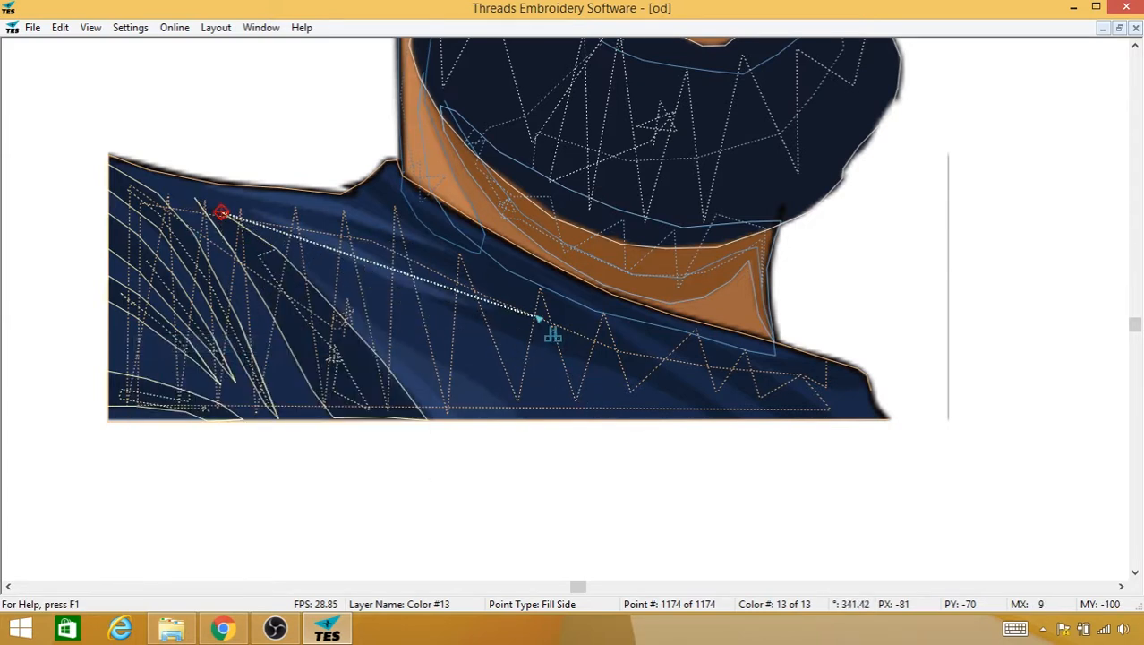
Step: Lay normal underlay stitches along the large branching dark fold below the collar and start its fill
left_click(551, 310)
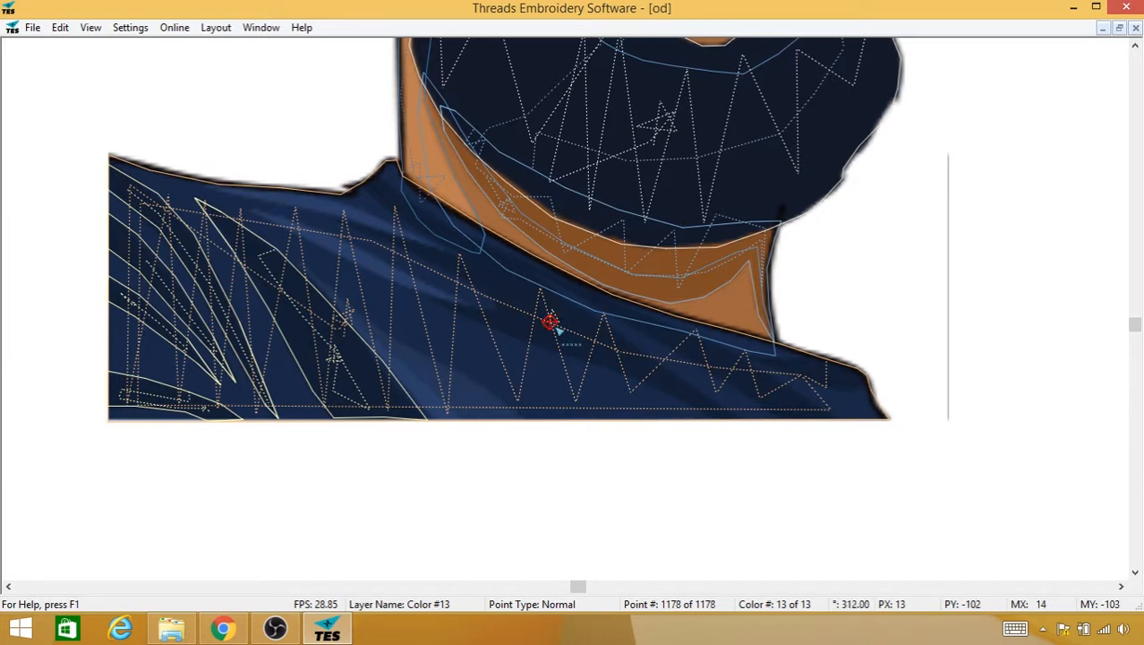
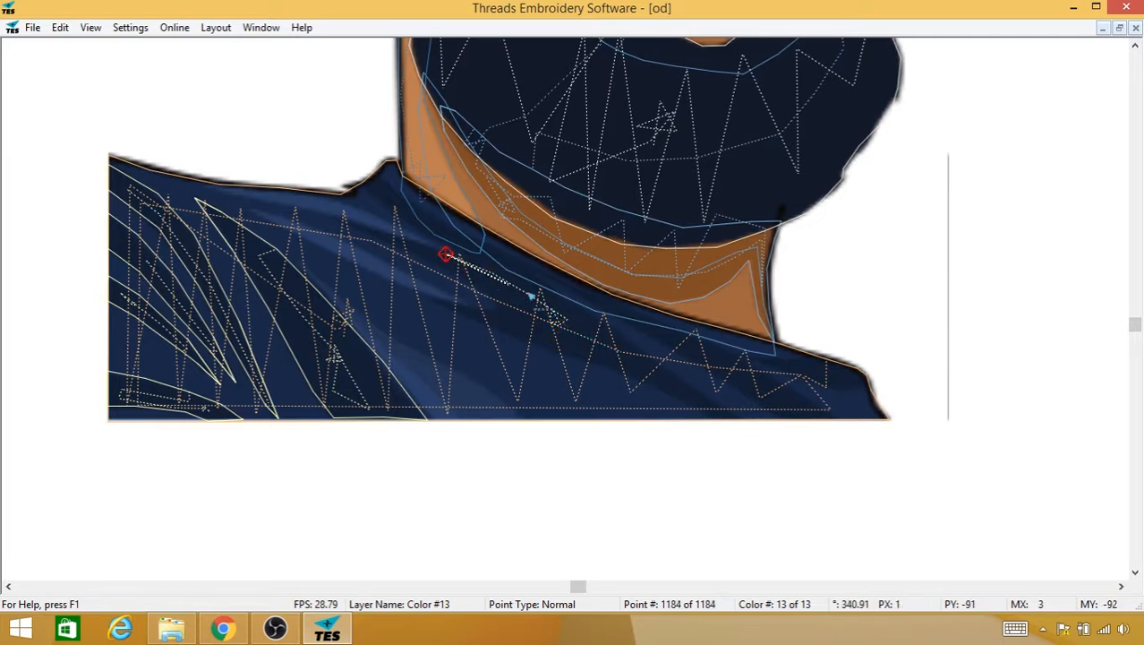
left_click(618, 354)
left_click(669, 383)
right_click(669, 383)
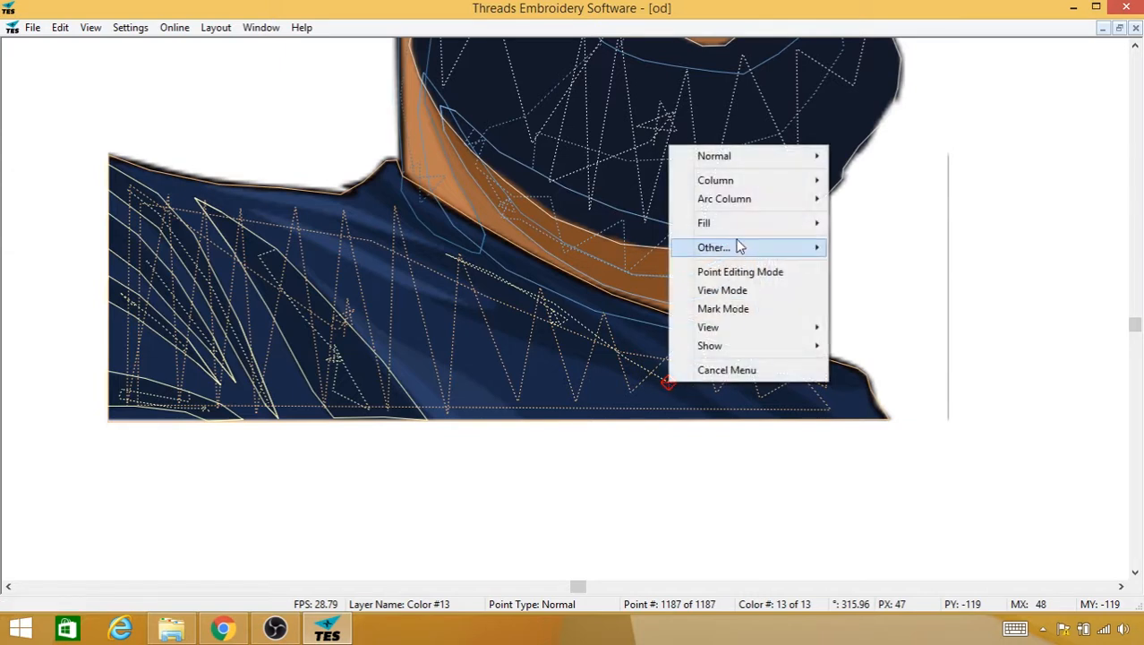
mouse_move(736, 235)
left_click(654, 226)
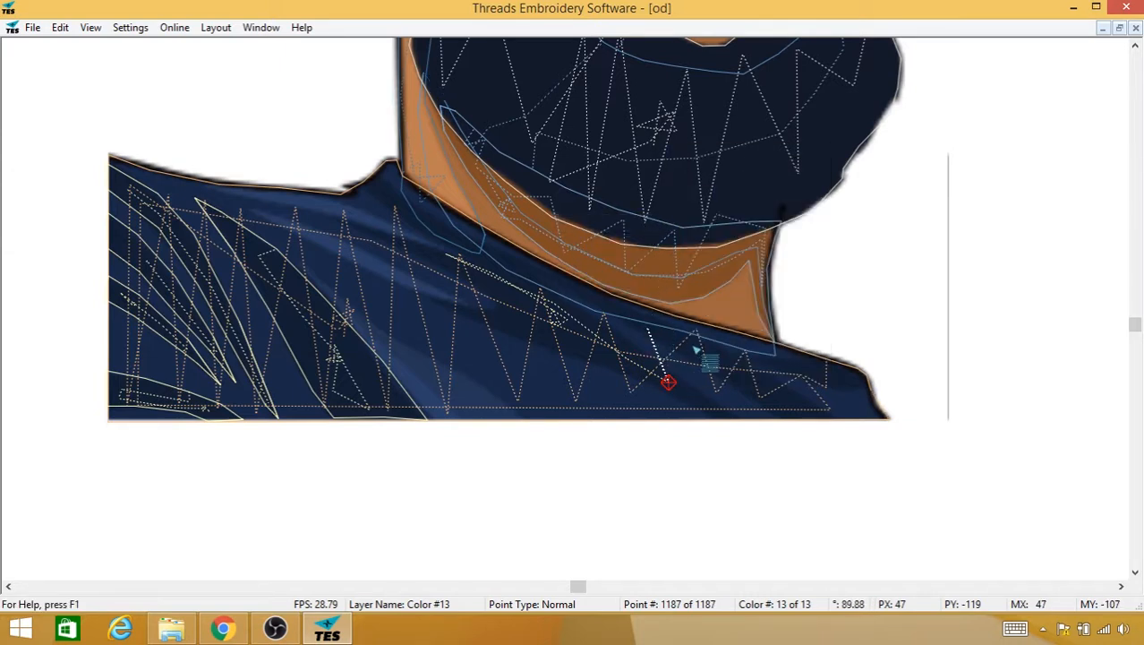
Step: Outline the branching fold's lower edge from the shirt's bottom edge up to its lowest branch tip and back into the first notch
left_click(719, 417)
left_click(651, 377)
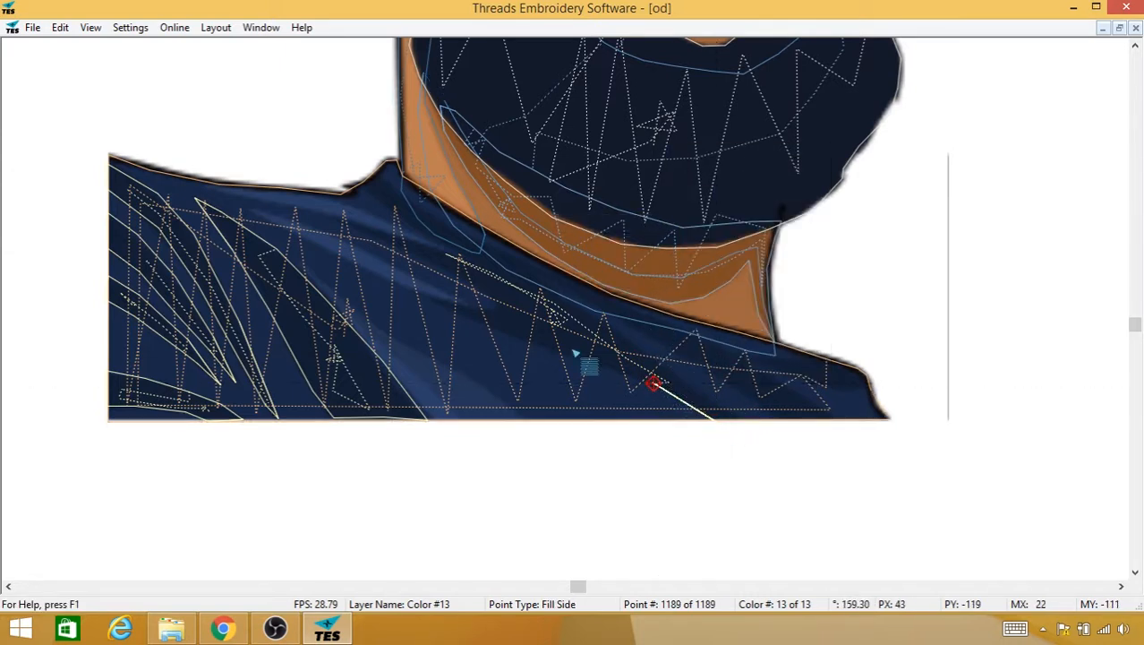
left_click(712, 418)
left_click(555, 351)
left_click(494, 328)
left_click(415, 289)
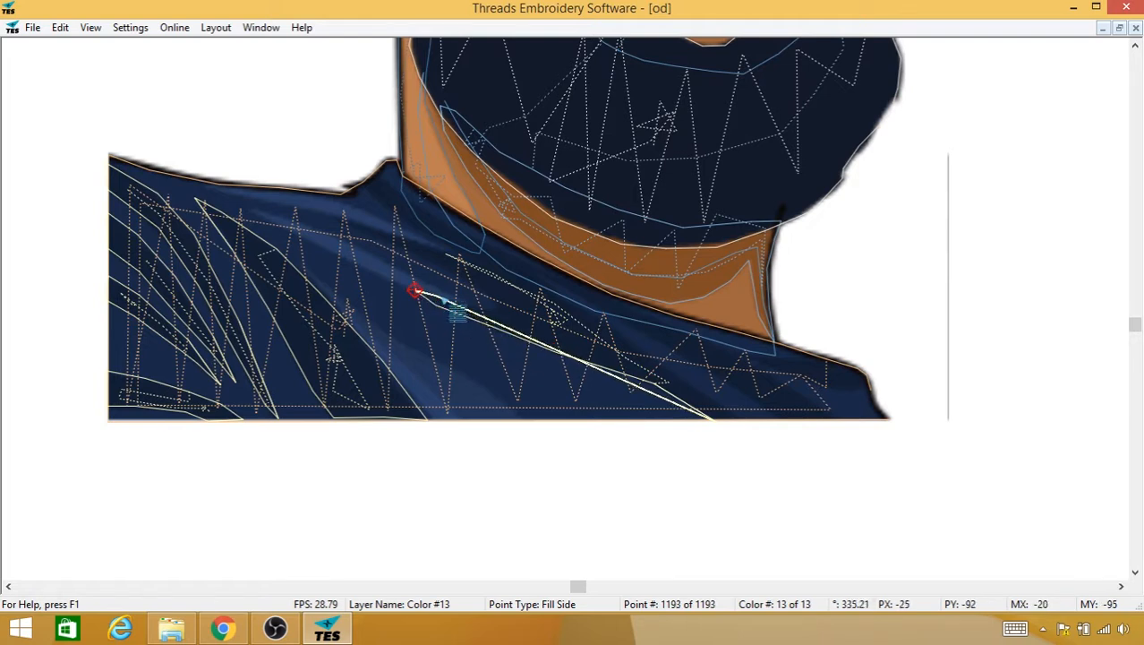
left_click(447, 301)
left_click(500, 312)
left_click(470, 308)
left_click(496, 303)
Step: Continue the fill outline around the middle branch of the fold, out to its pointed tip and back to the second notch
left_click(467, 268)
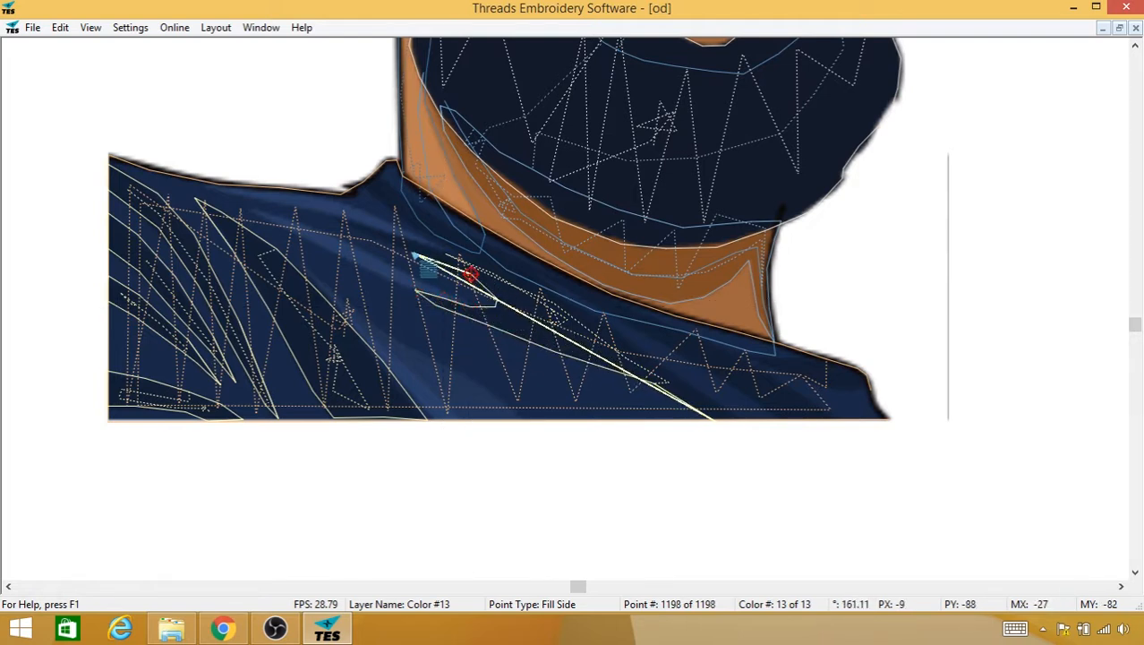
left_click(401, 252)
left_click(364, 233)
left_click(339, 220)
left_click(365, 223)
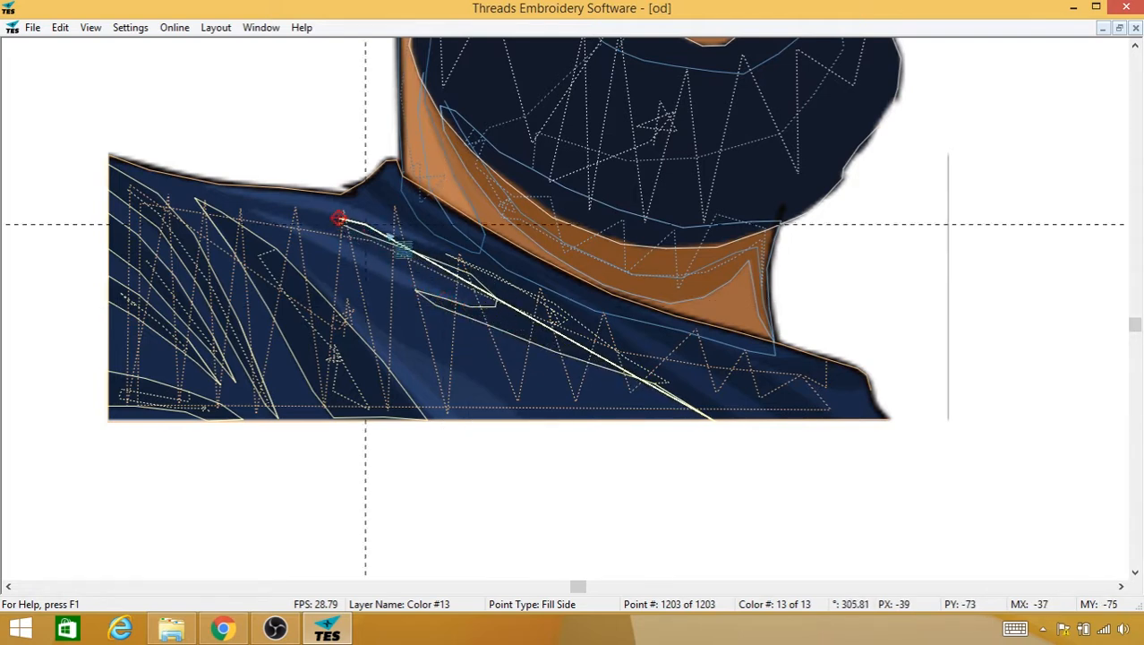
left_click(422, 238)
left_click(458, 255)
left_click(448, 251)
Step: Continue the fill outline up the top branch of the fold and around its tip at the shoulder beside the neck
left_click(421, 235)
left_click(401, 220)
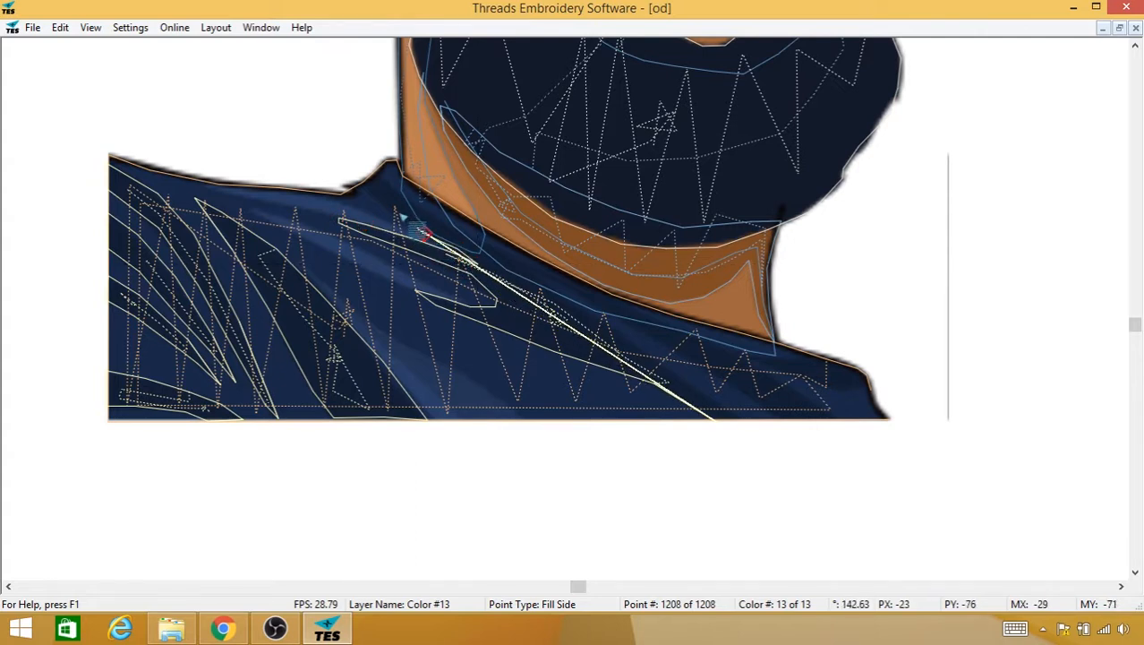
left_click(394, 210)
left_click(385, 199)
left_click(367, 179)
left_click(388, 178)
left_click(403, 188)
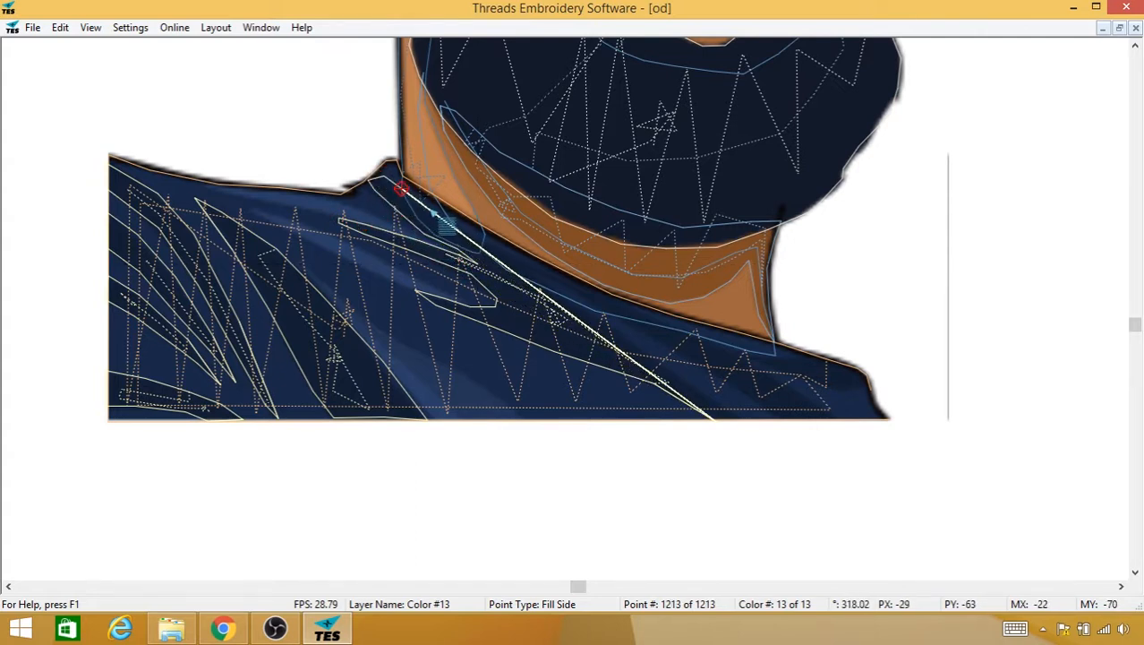
Step: Close the branching fold's fill outline down its upper edge from the neck to the shirt's bottom edge and add a trim
left_click(436, 215)
left_click(468, 232)
left_click(511, 258)
left_click(552, 294)
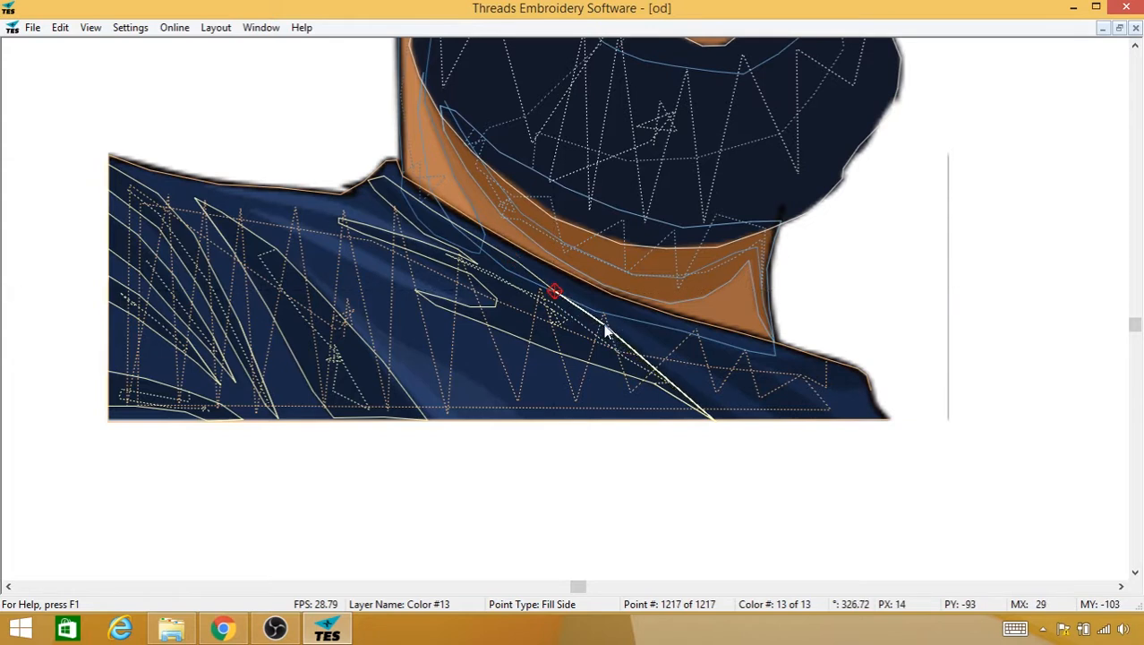
left_click(602, 323)
left_click(639, 344)
left_click(685, 379)
left_click(714, 401)
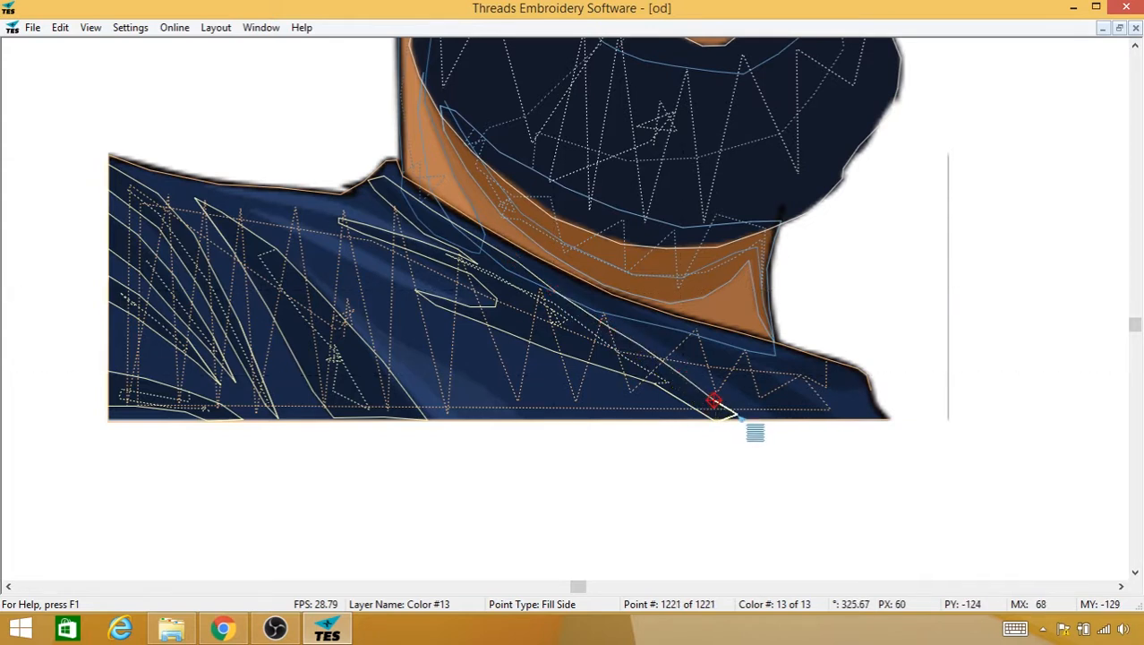
right_click(739, 417)
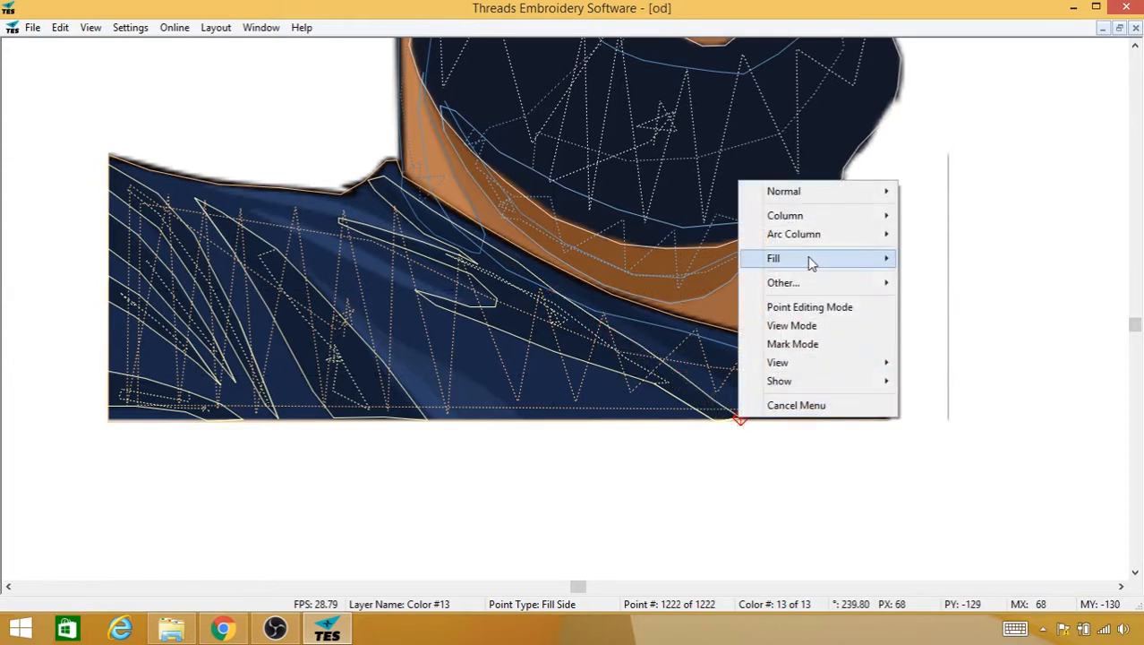
mouse_move(808, 257)
mouse_move(815, 285)
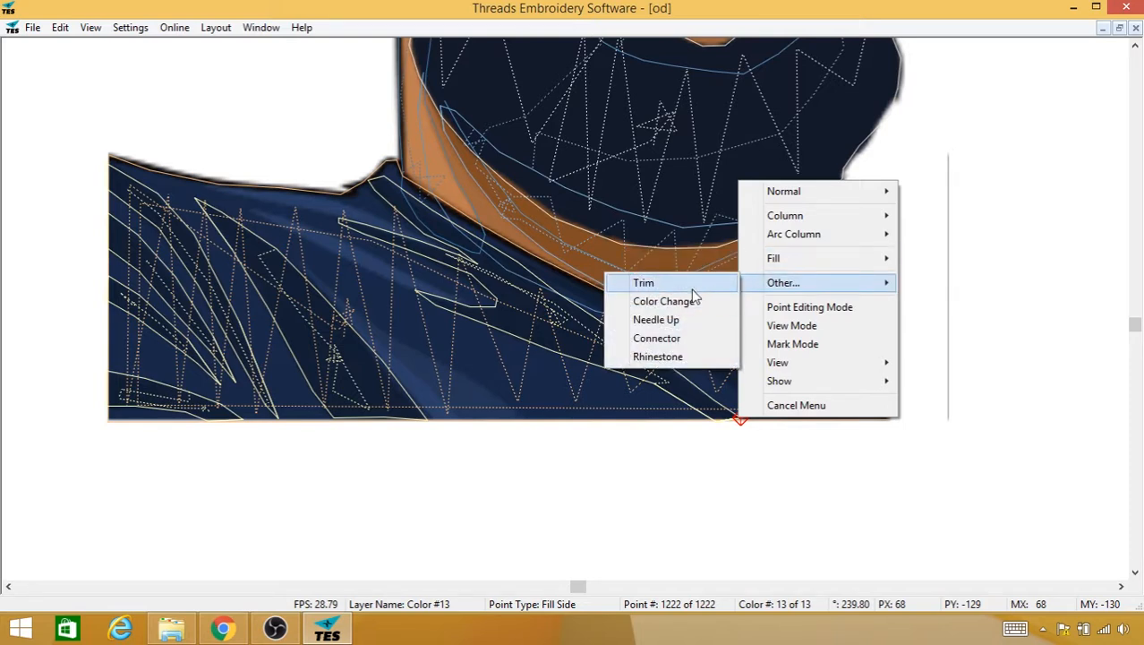
left_click(643, 282)
Step: Lay normal underlay stitches from the shirt's lower-right area up the dark strip beneath the collar and start its fill
left_click(788, 403)
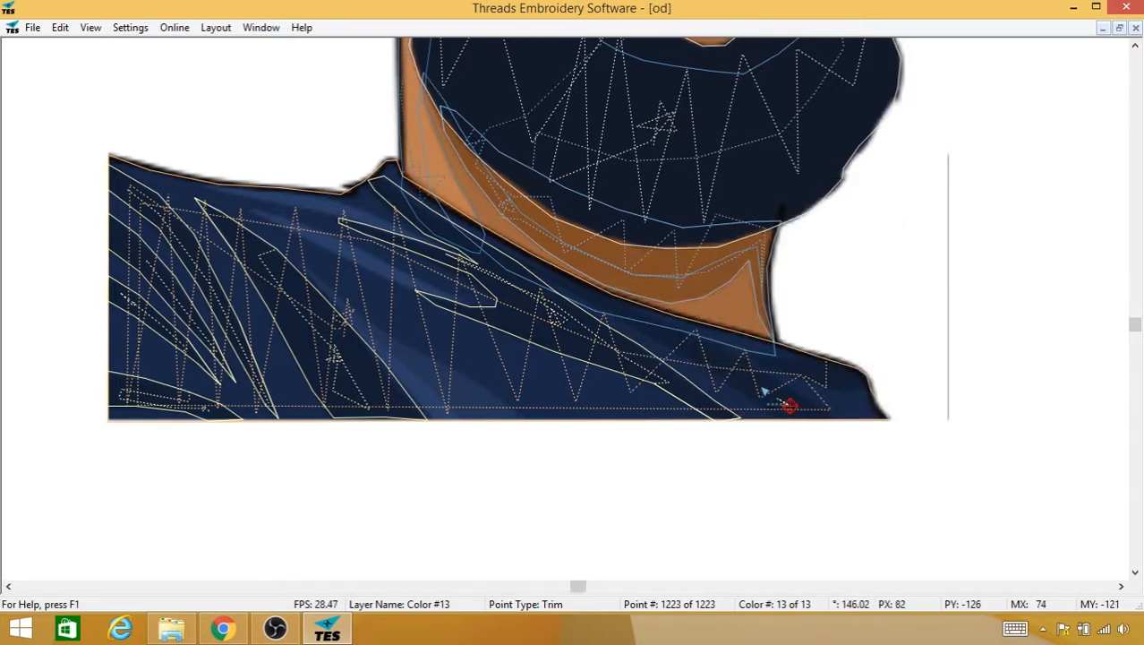
left_click(754, 377)
left_click(692, 350)
left_click(627, 316)
right_click(626, 317)
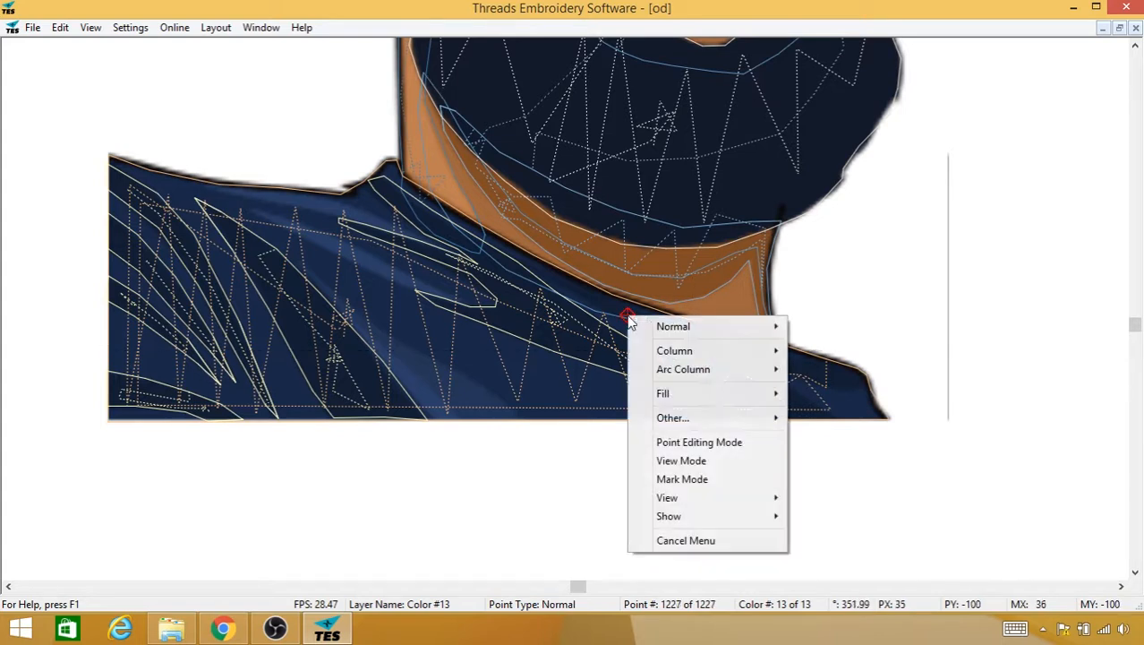
mouse_move(680, 394)
left_click(550, 393)
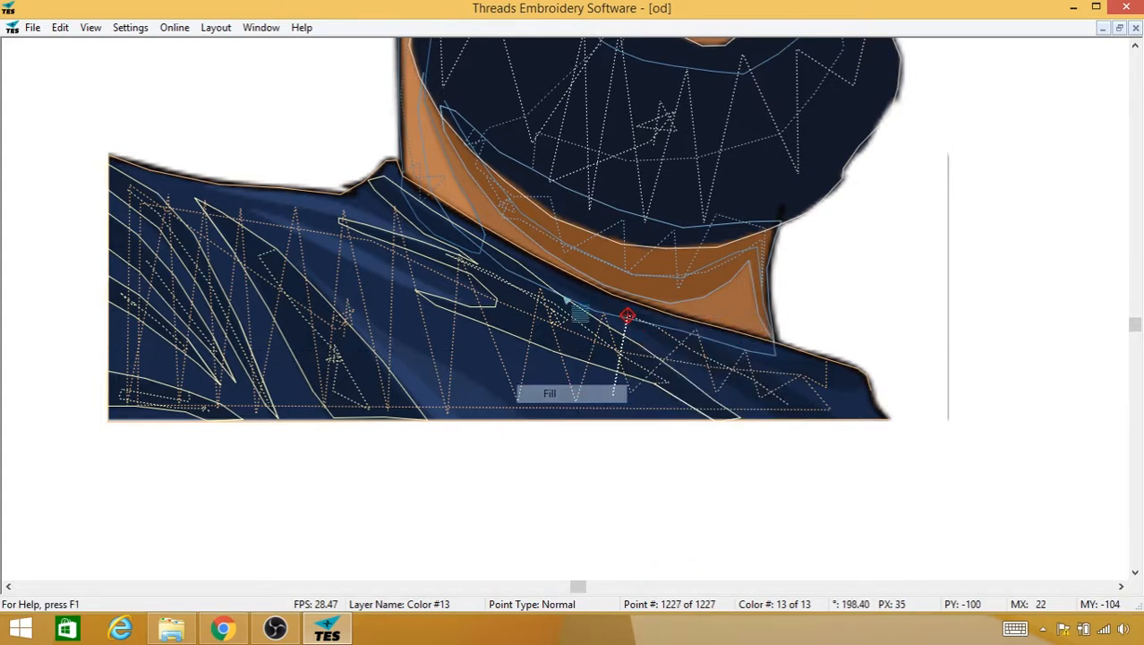
Step: Outline the lower edge of the fill on the dark strip beneath the collar, from its upper tip to the shirt's bottom edge
left_click(525, 257)
left_click(584, 298)
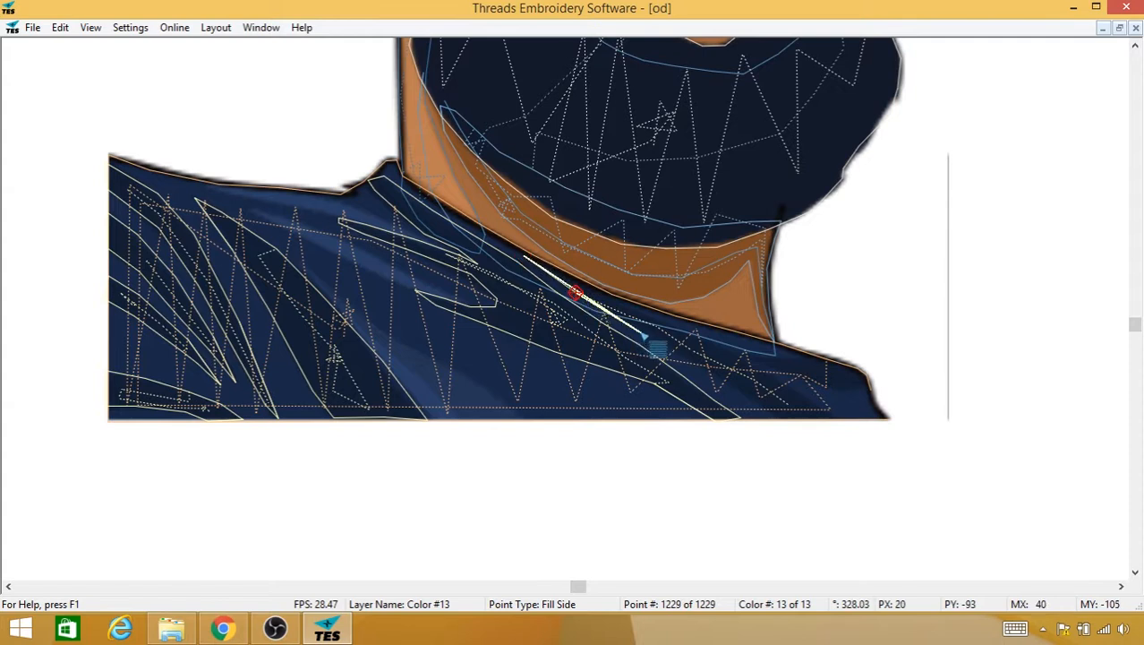
left_click(638, 328)
left_click(700, 363)
left_click(761, 398)
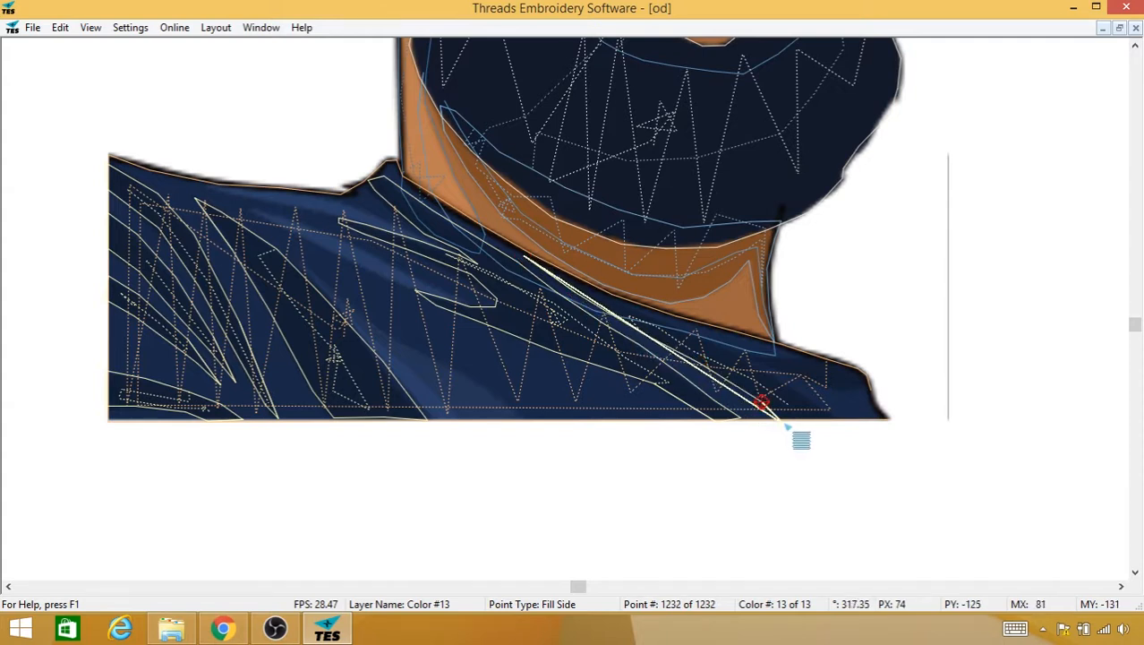
left_click(785, 416)
left_click(833, 418)
Step: Close the strip's fill outline up its upper edge along the collar to the tip and add a trim
left_click(787, 386)
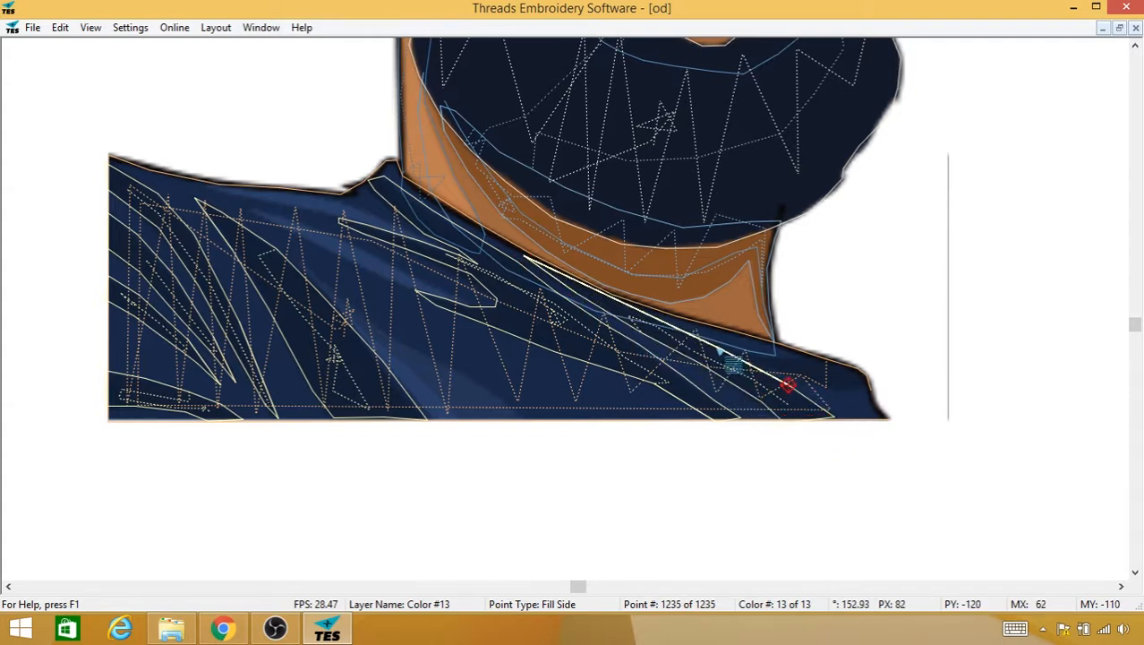
left_click(713, 348)
left_click(652, 318)
left_click(600, 289)
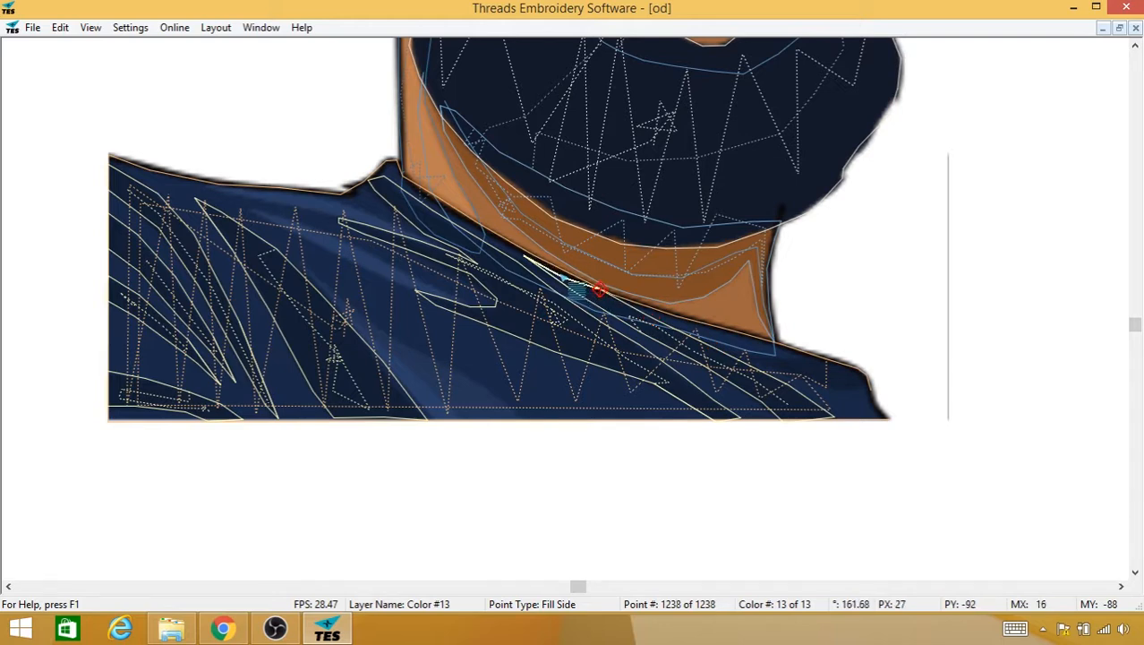
right_click(555, 267)
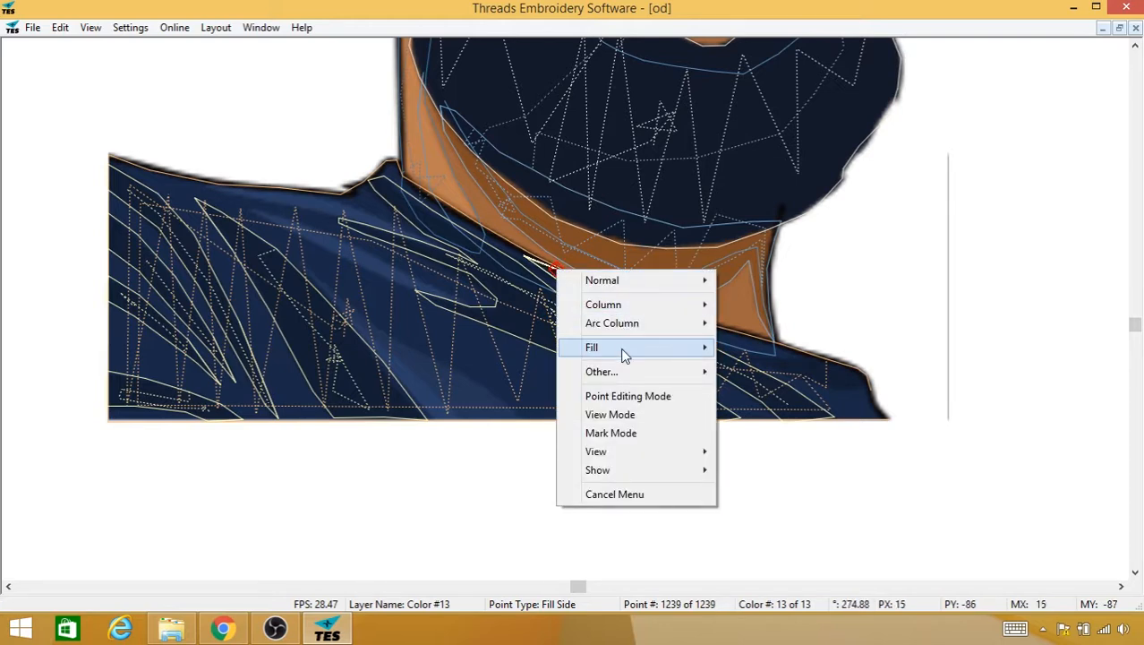
mouse_move(625, 371)
left_click(484, 370)
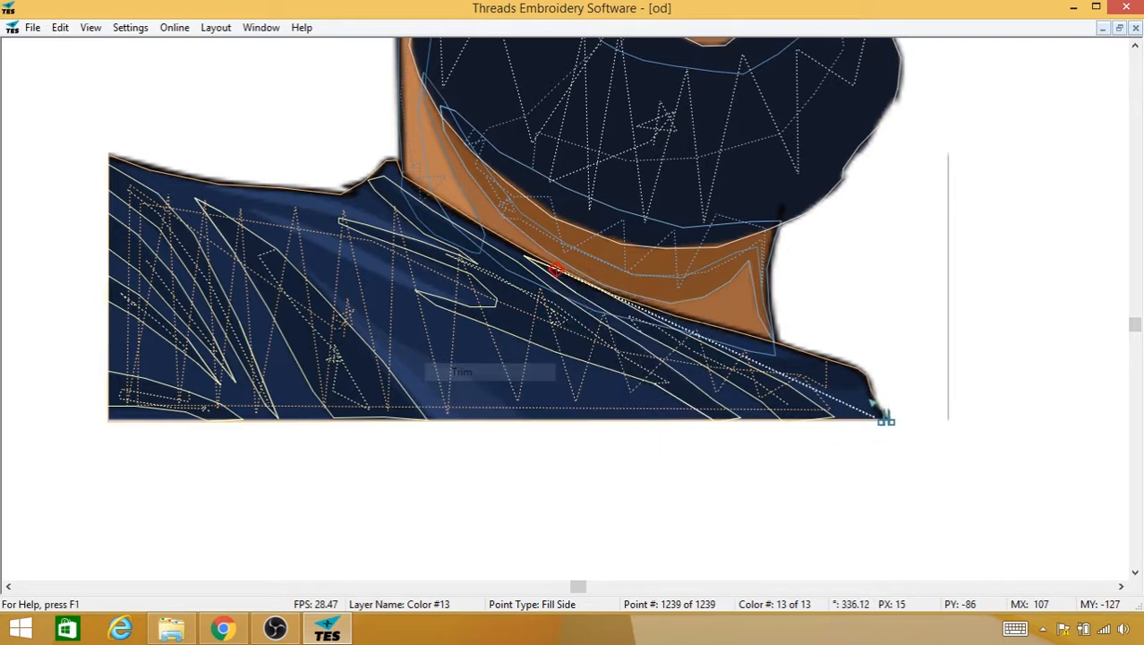
Step: Lay normal underlay stitches in the small dark patch at the shirt's far-right shoulder tip and start its fill
left_click(840, 376)
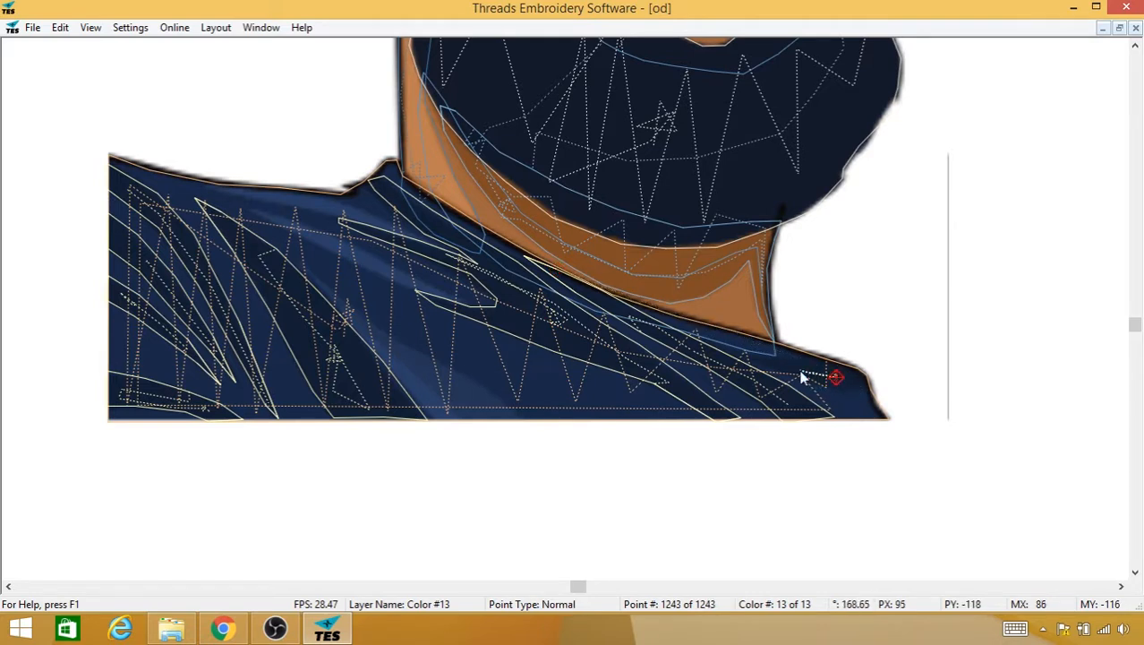
right_click(845, 378)
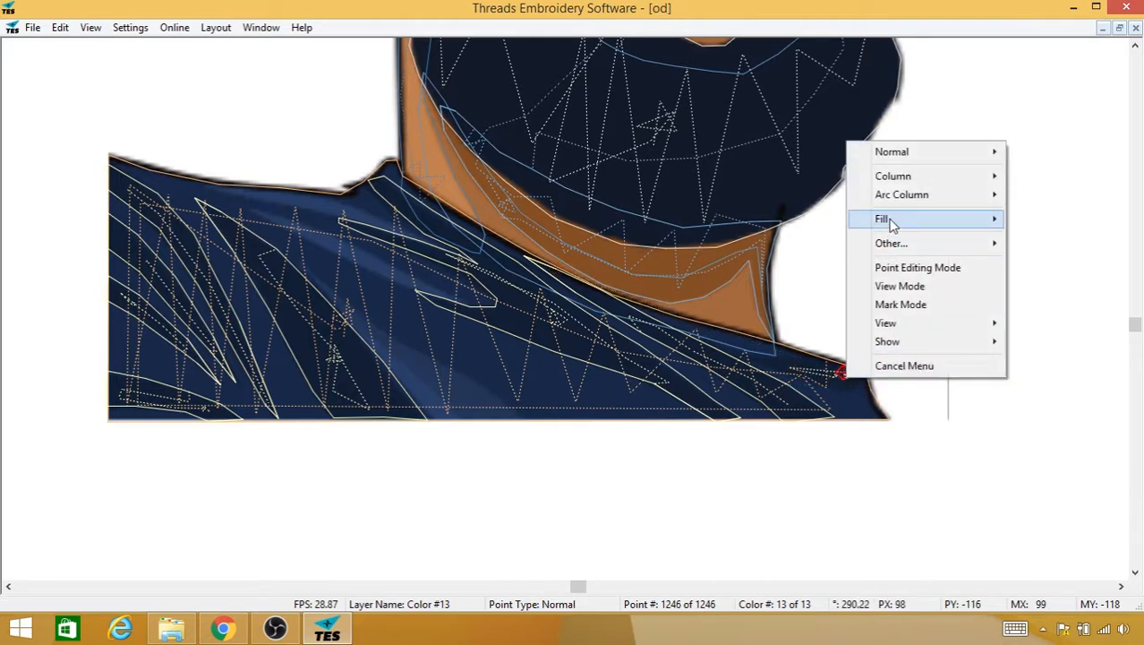
mouse_move(889, 222)
left_click(807, 223)
Step: Outline the shoulder-tip fill along its lower edge to the point below the neck and back along the shirt's upper edge
left_click(840, 389)
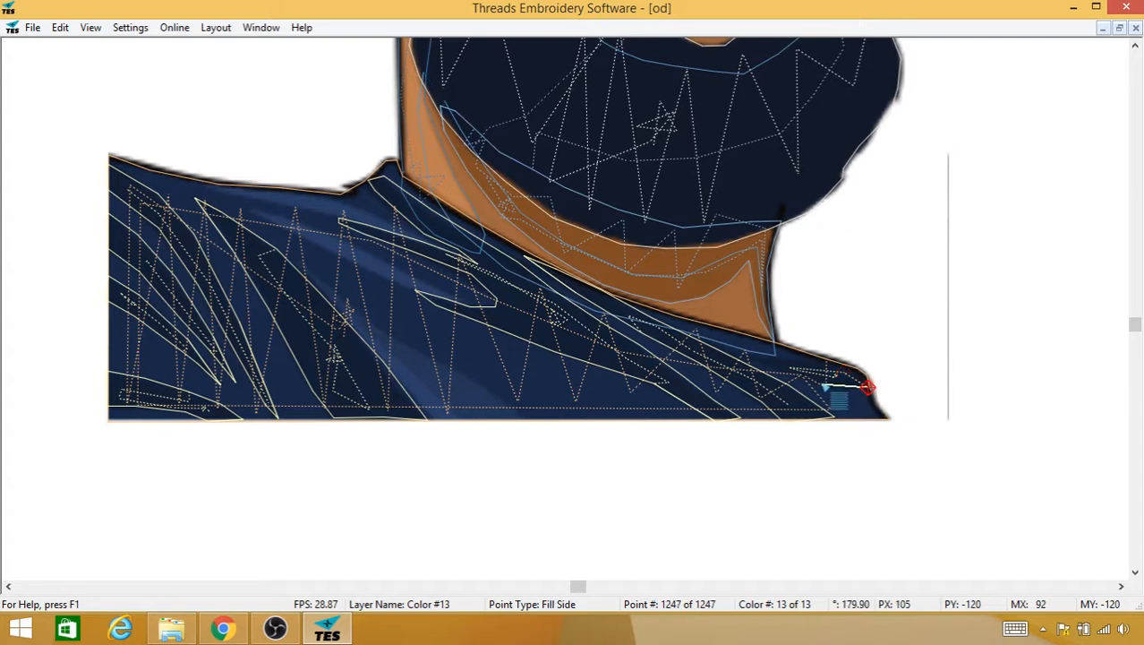
left_click(817, 379)
left_click(795, 377)
left_click(756, 361)
left_click(786, 359)
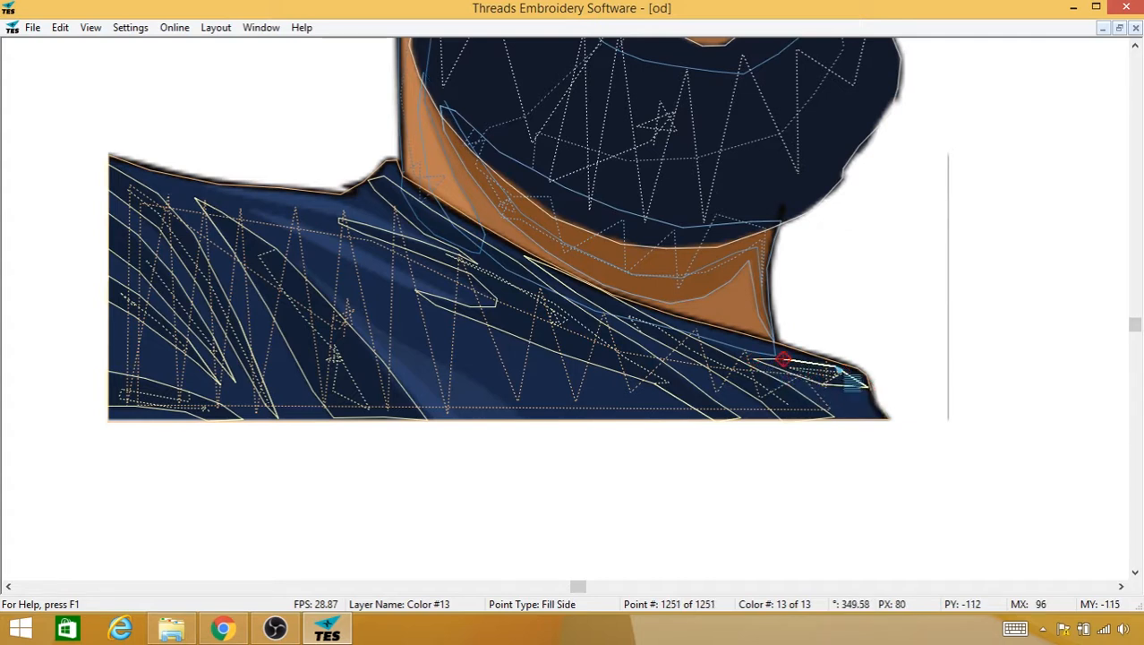
left_click(831, 366)
left_click(855, 369)
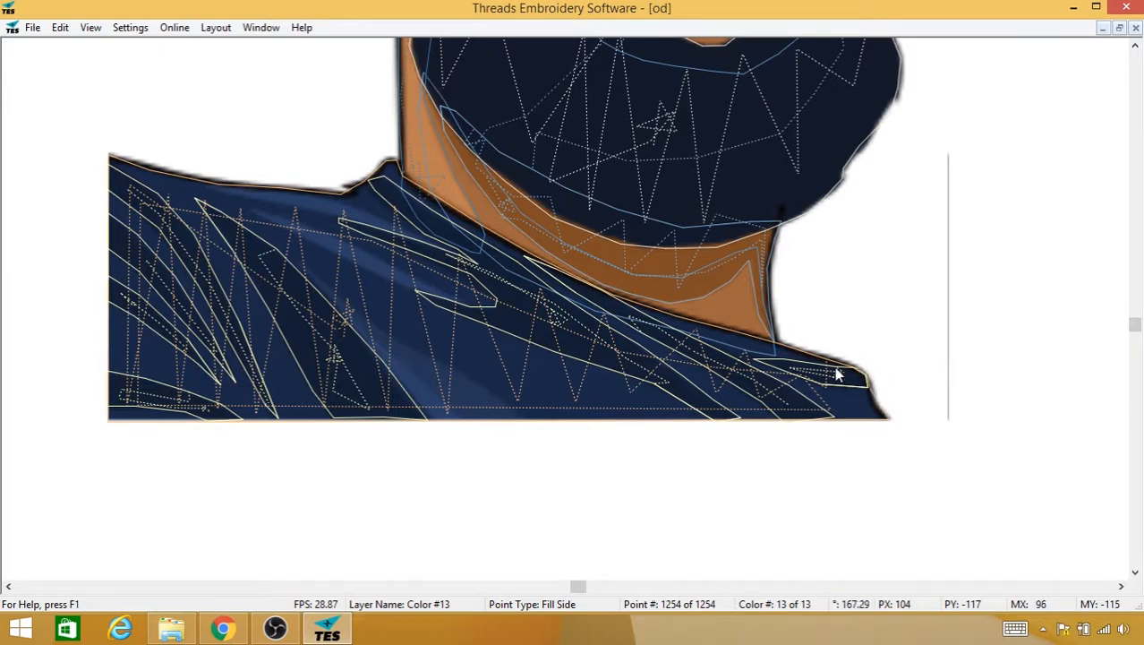
Step: Preview the whole design as stitches without the reference image and save the design
scroll(809, 310, "down", 3)
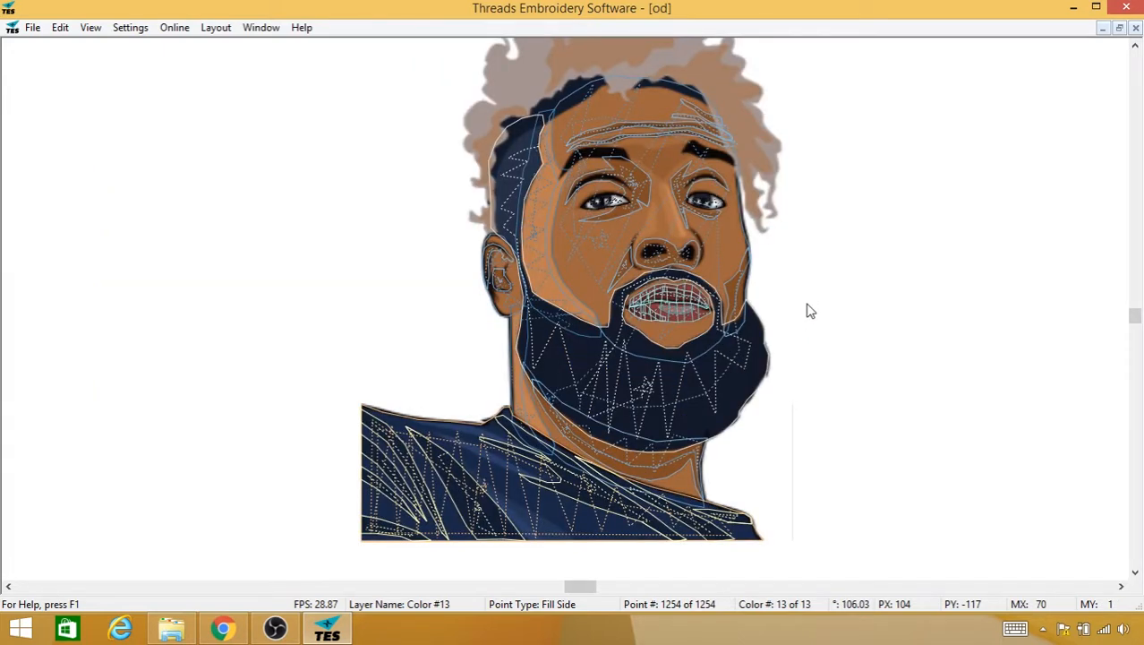
key("b")
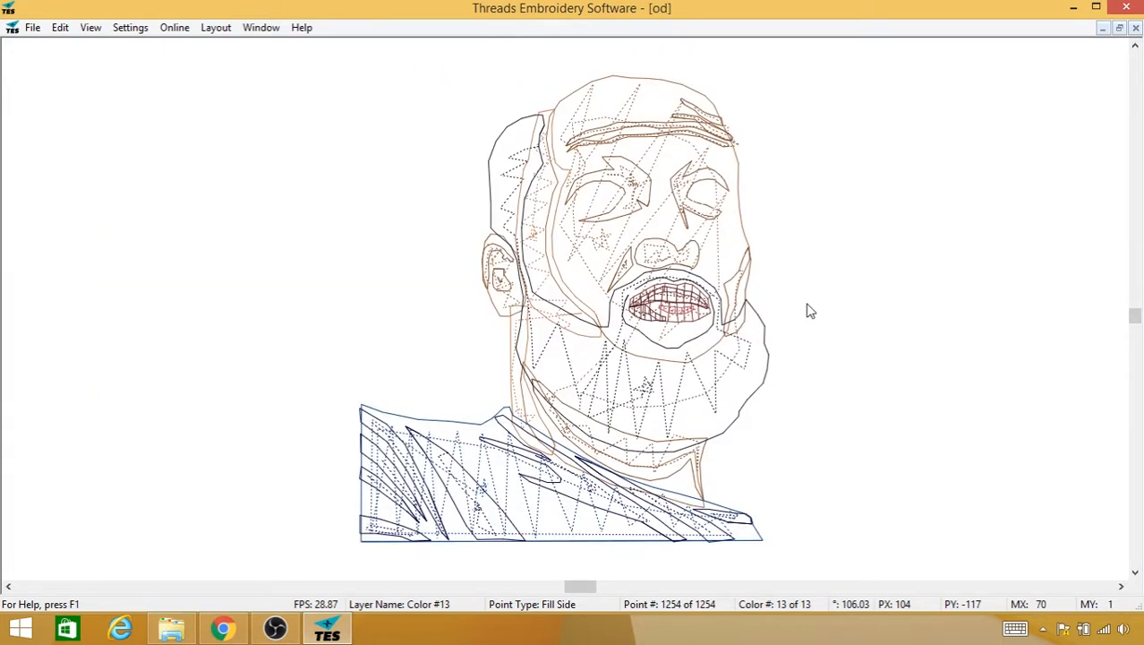
key("s")
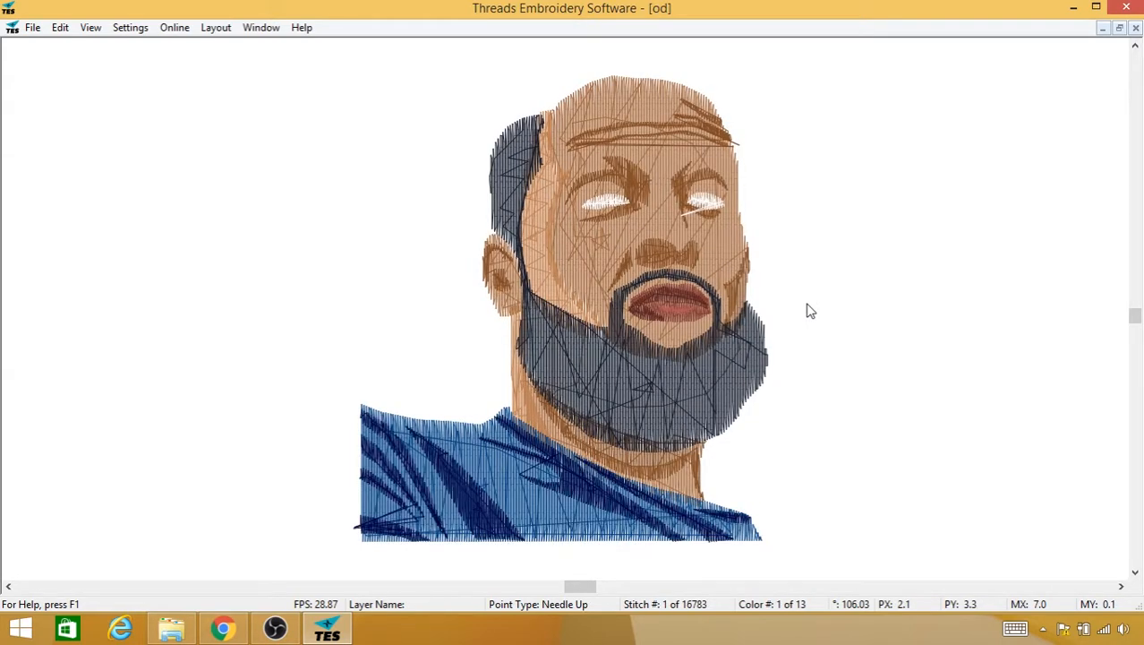
scroll(809, 311, "down", 3)
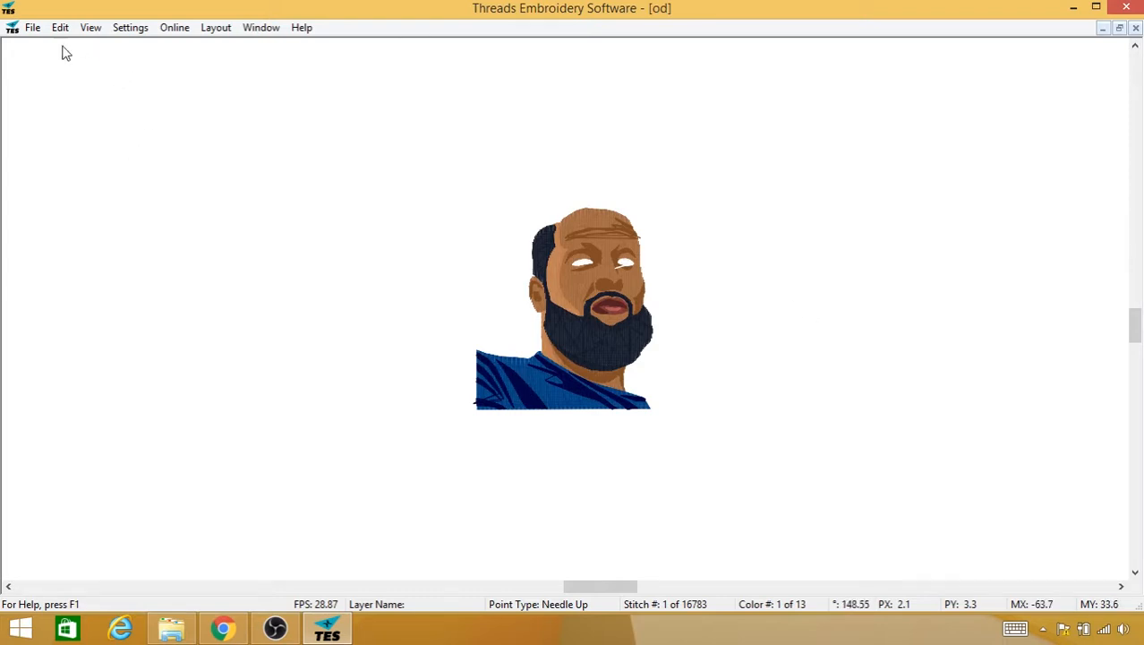
left_click(32, 28)
left_click(50, 114)
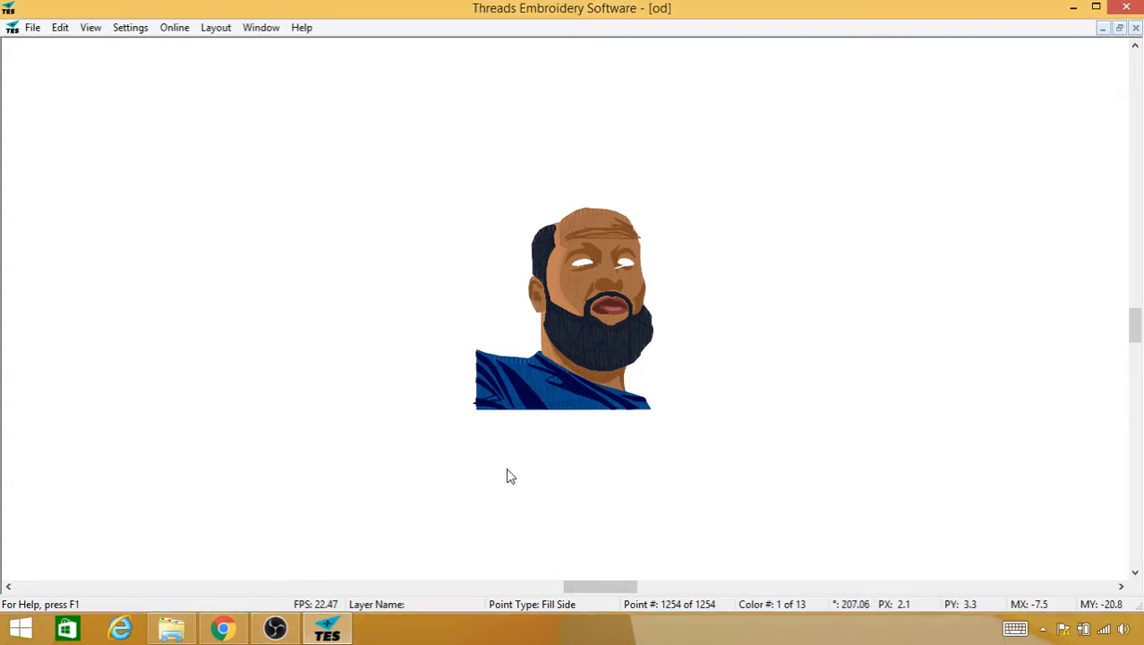
Step: Return to the wireframe view with the reference image shown, focused on the shirt
key("w")
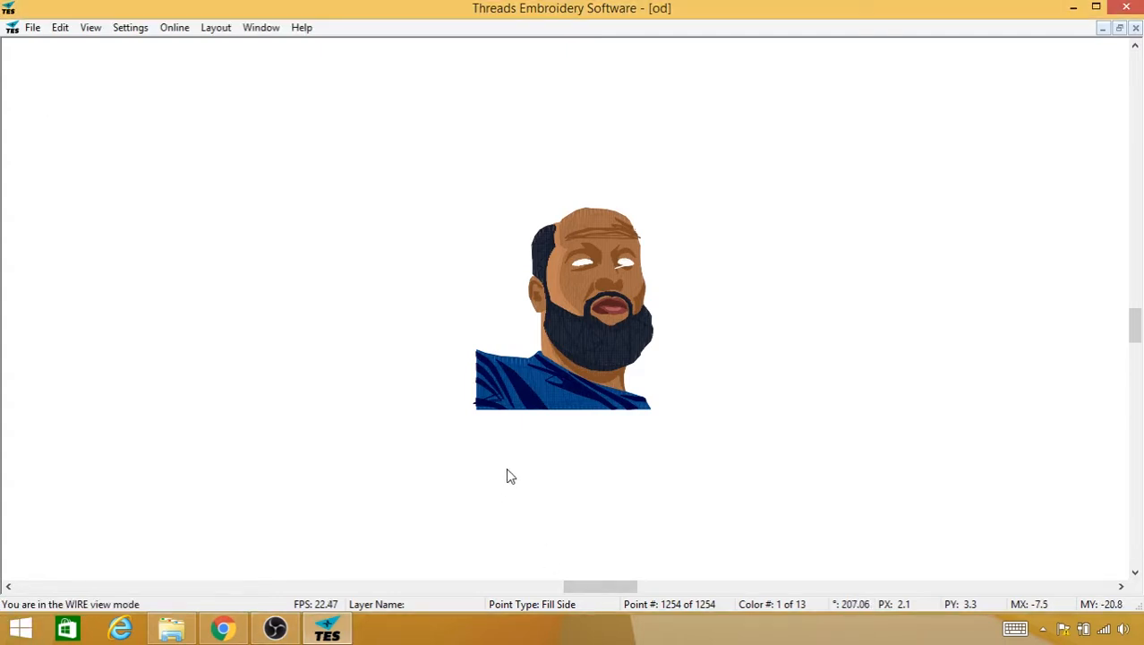
key("b")
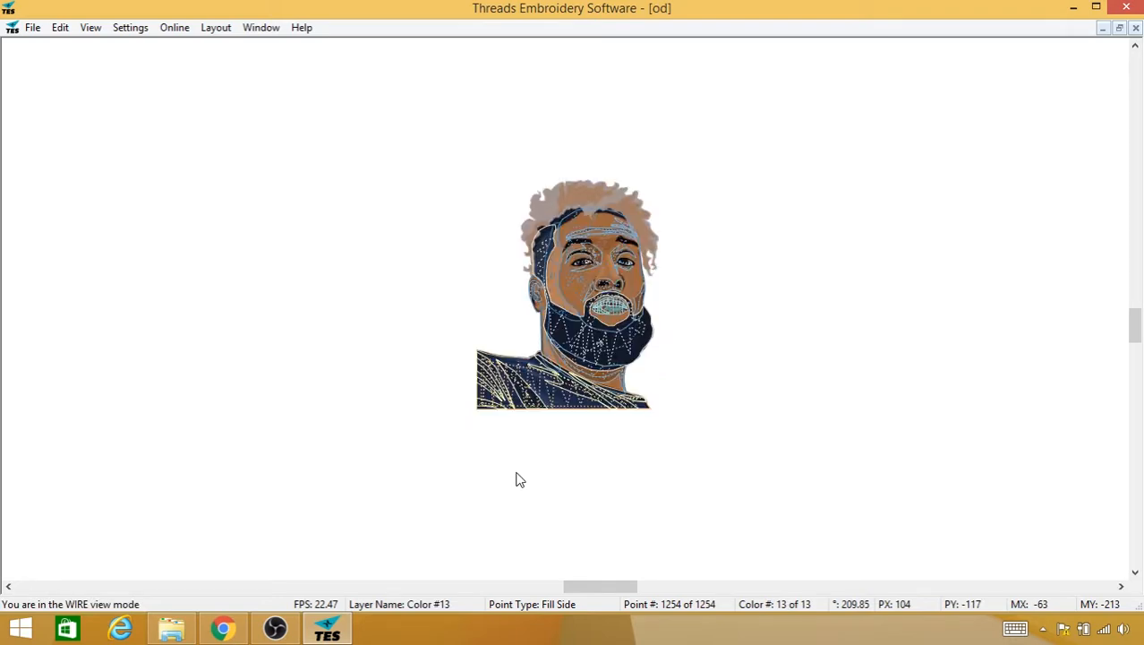
scroll(519, 480, "up", 3)
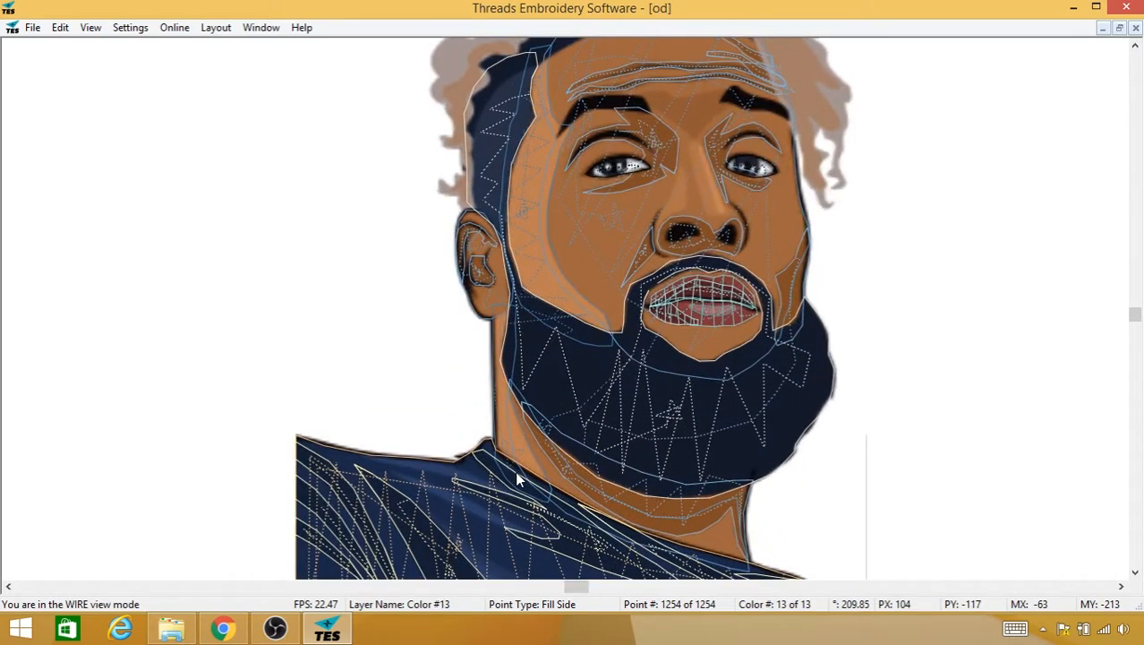
left_click_drag(519, 486, 521, 298)
scroll(538, 330, "up", 2)
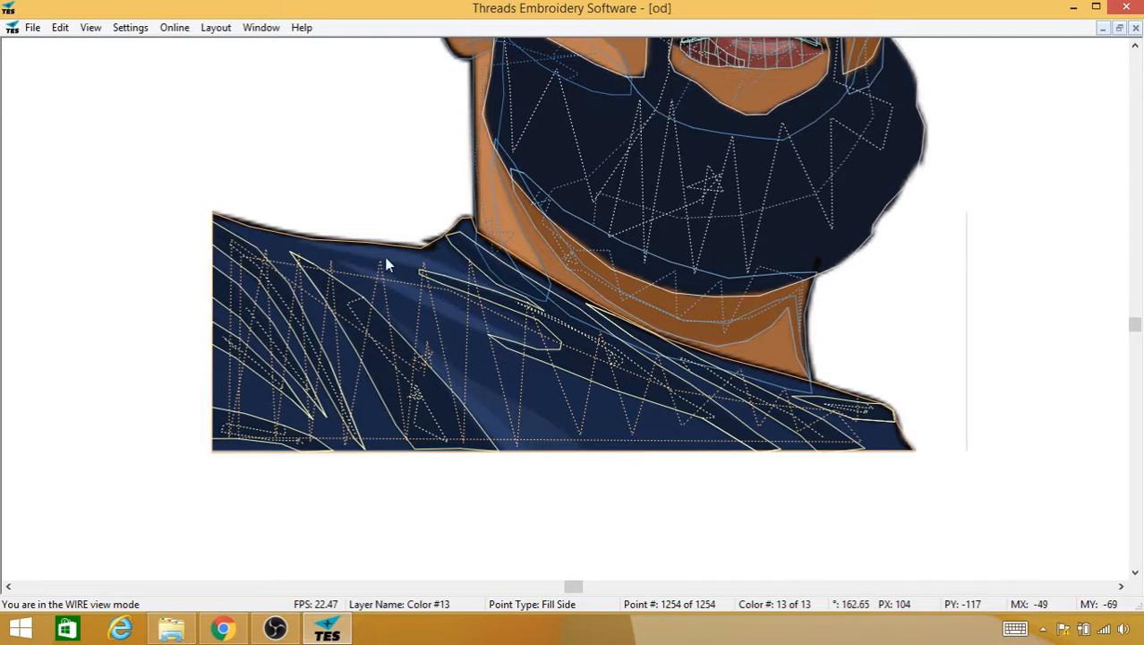
Step: Add a color change to the light grey custom color with RGB 191, 191, 191
right_click(576, 421)
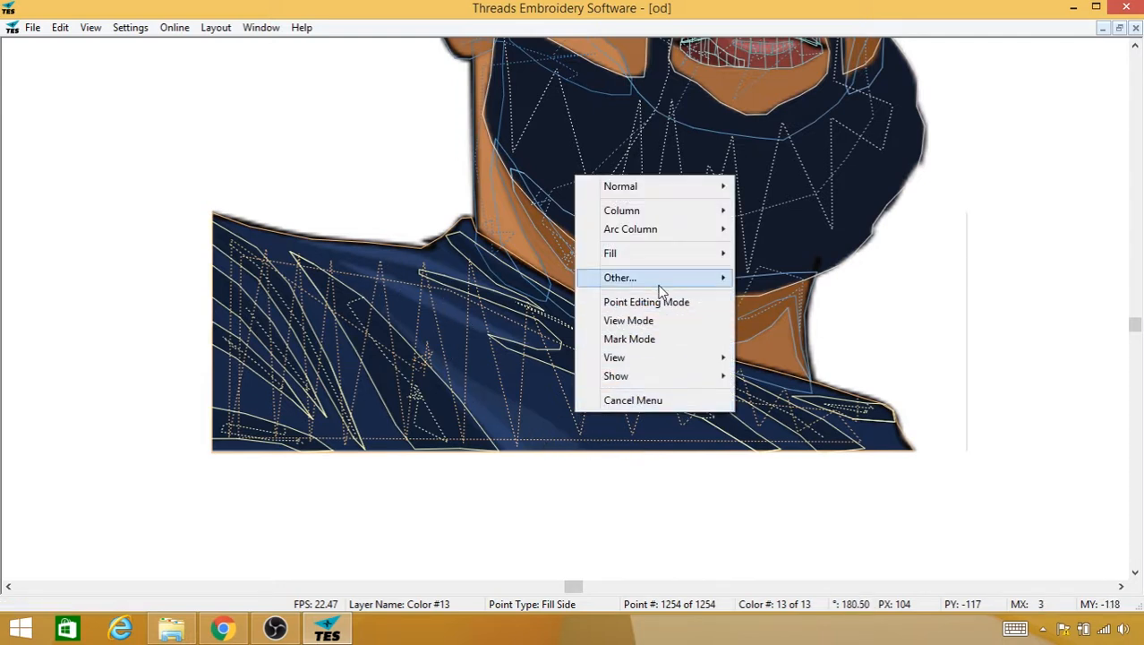
mouse_move(654, 283)
left_click(531, 302)
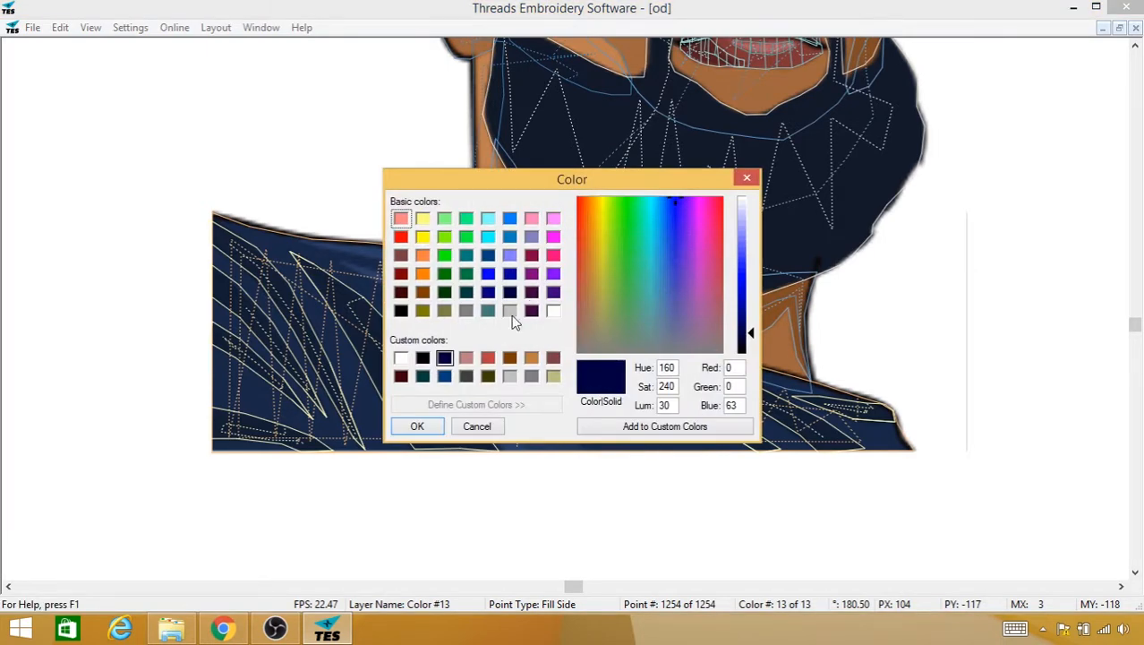
left_click(422, 358)
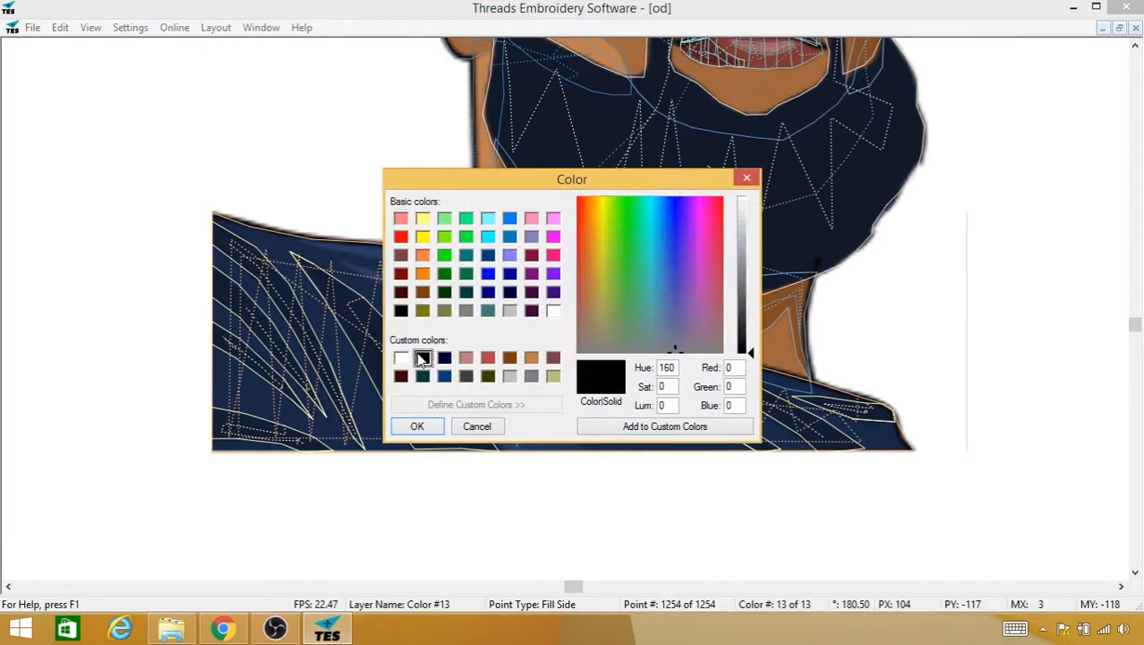
left_click(509, 376)
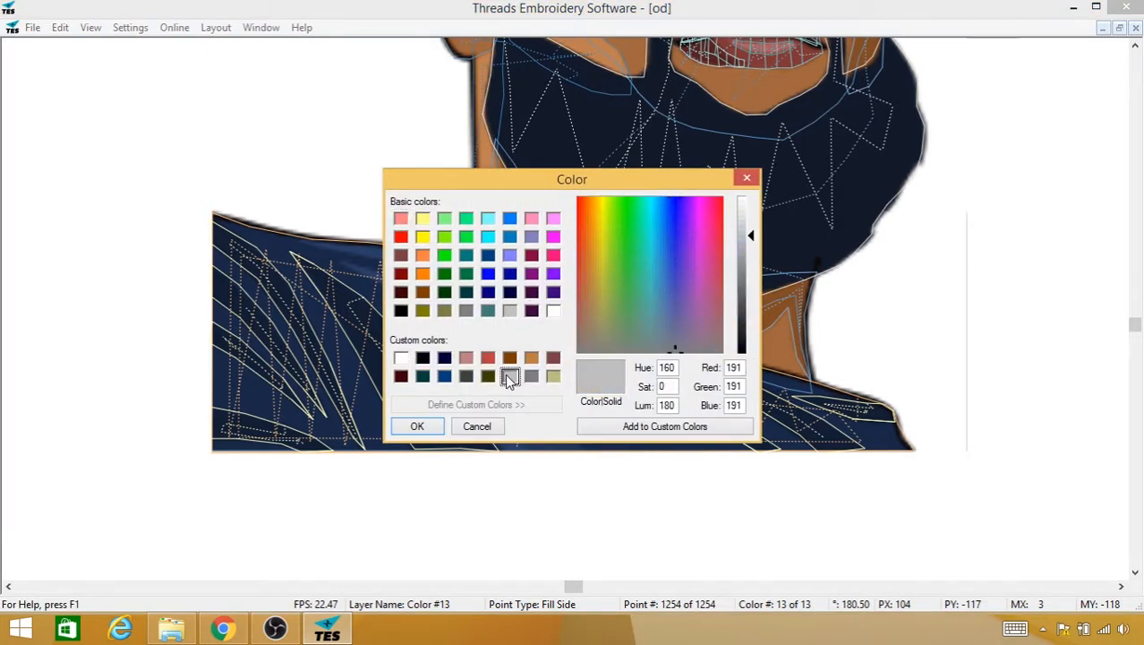
left_click(417, 428)
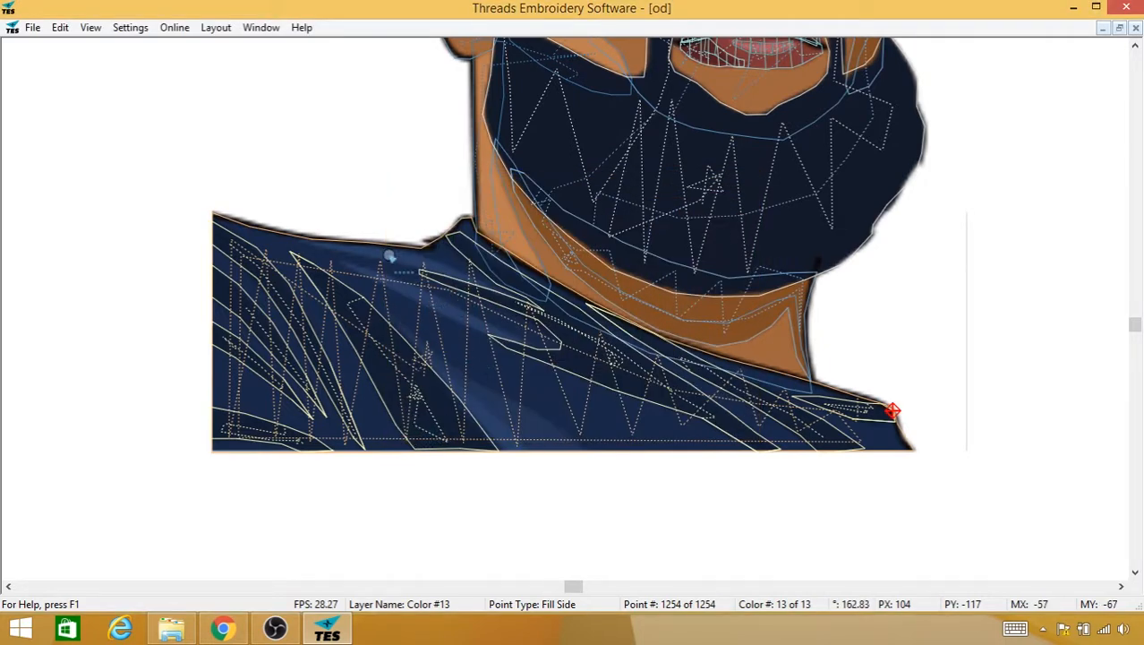
Step: Lay normal underlay stitches along the thin light streak below the shirt's left shoulder edge and start its fill
left_click(369, 254)
left_click(378, 256)
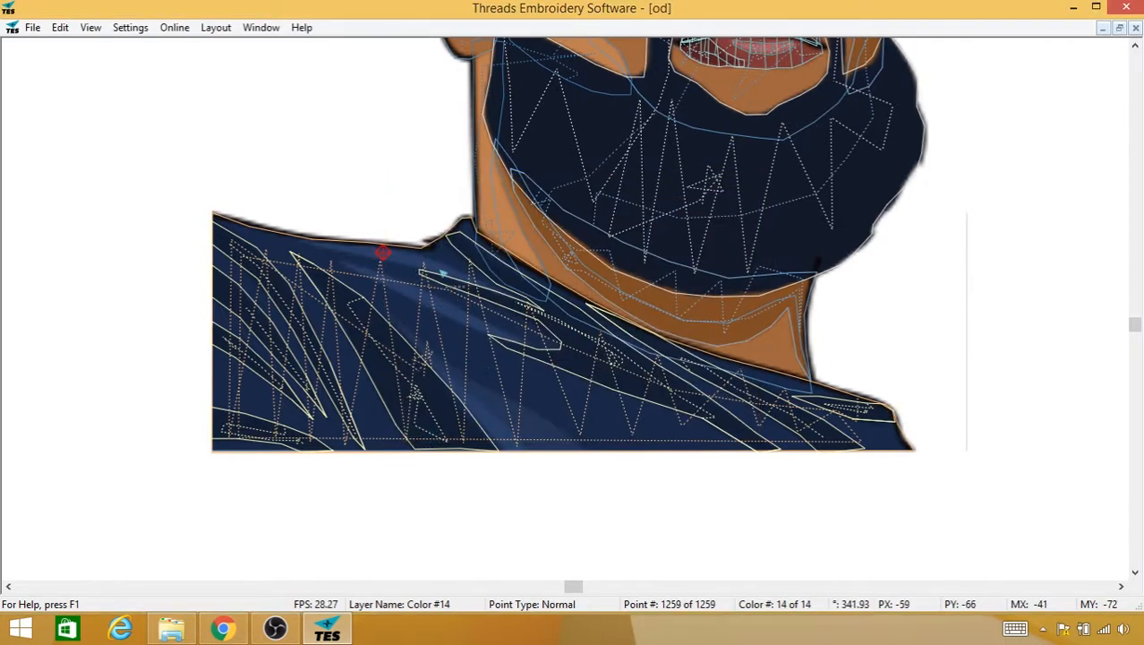
left_click(440, 266)
left_click(461, 280)
left_click(425, 266)
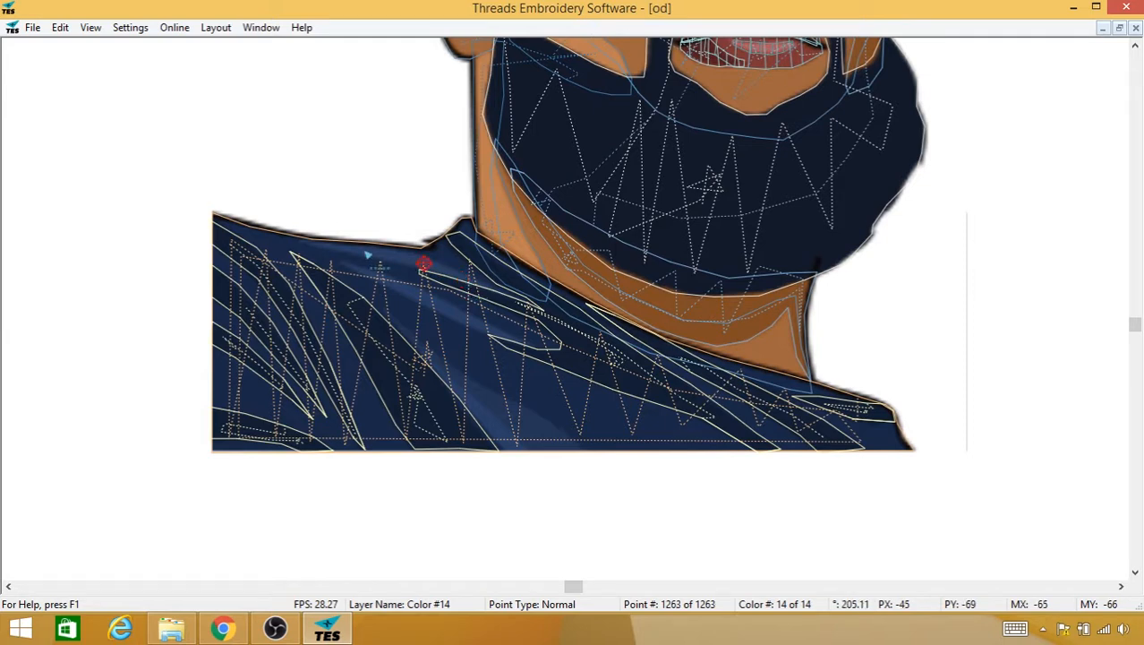
left_click(367, 249)
right_click(360, 250)
mouse_move(420, 330)
left_click(349, 330)
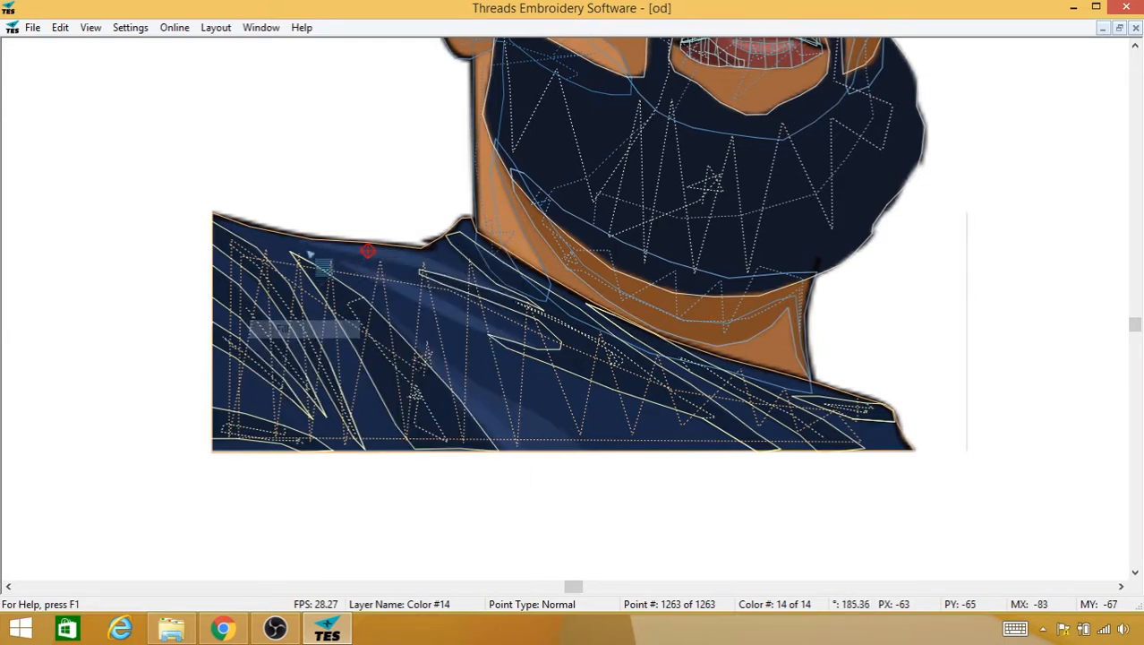
Step: Outline the thin streak's fill along its lower edge toward the collar and back along its upper edge to the shoulder
left_click(299, 236)
left_click(347, 253)
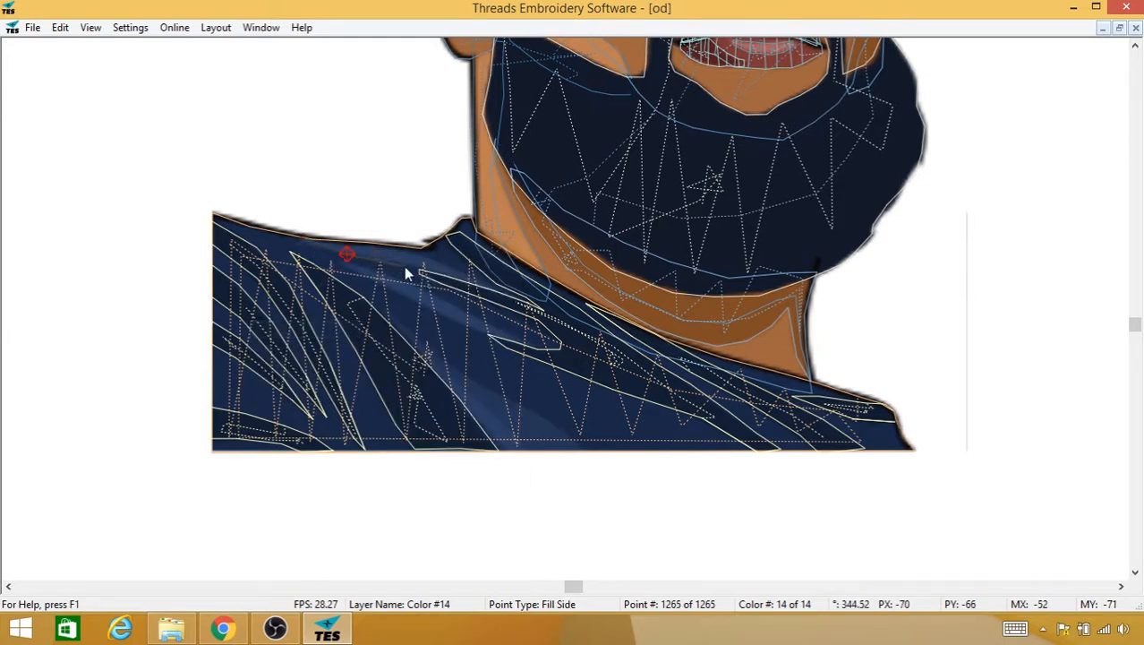
left_click(409, 268)
left_click(465, 284)
left_click(517, 304)
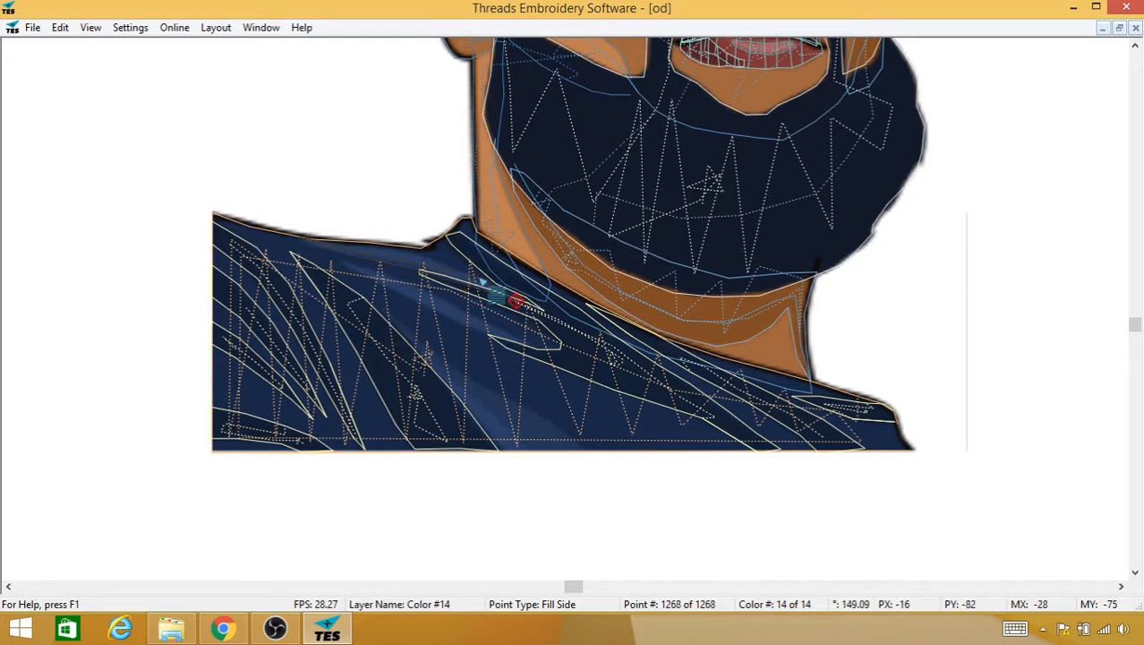
left_click(475, 278)
left_click(420, 259)
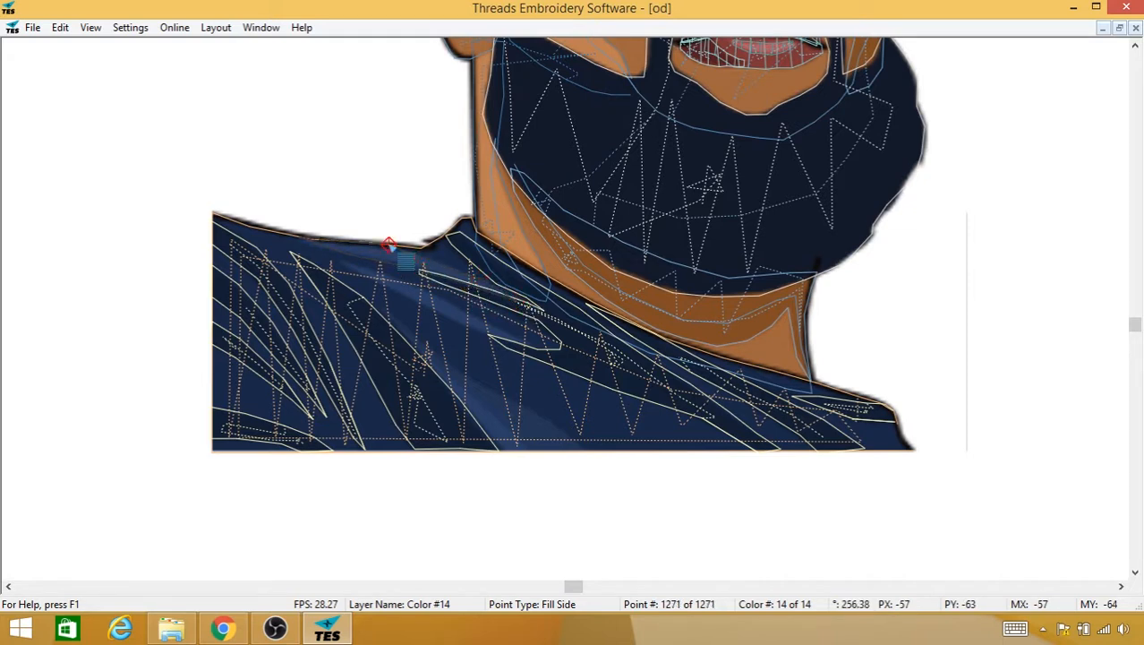
Step: Jump with the needle up to the shirt's second light streak and lay normal underlay stitches along it and back
right_click(387, 243)
mouse_move(449, 347)
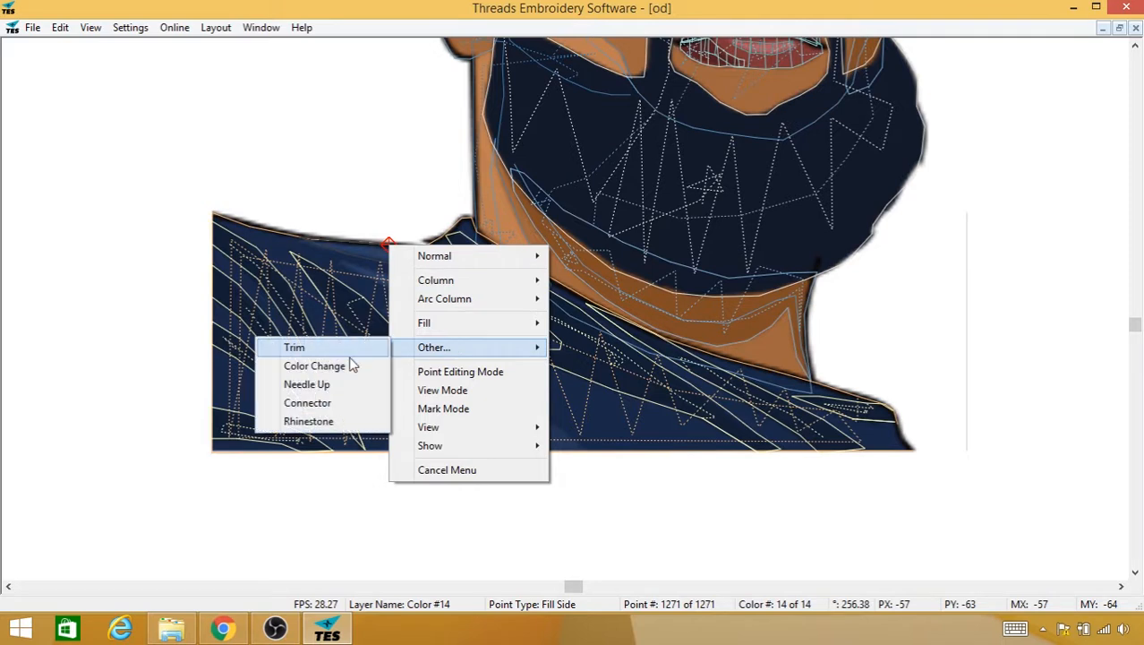
left_click(348, 385)
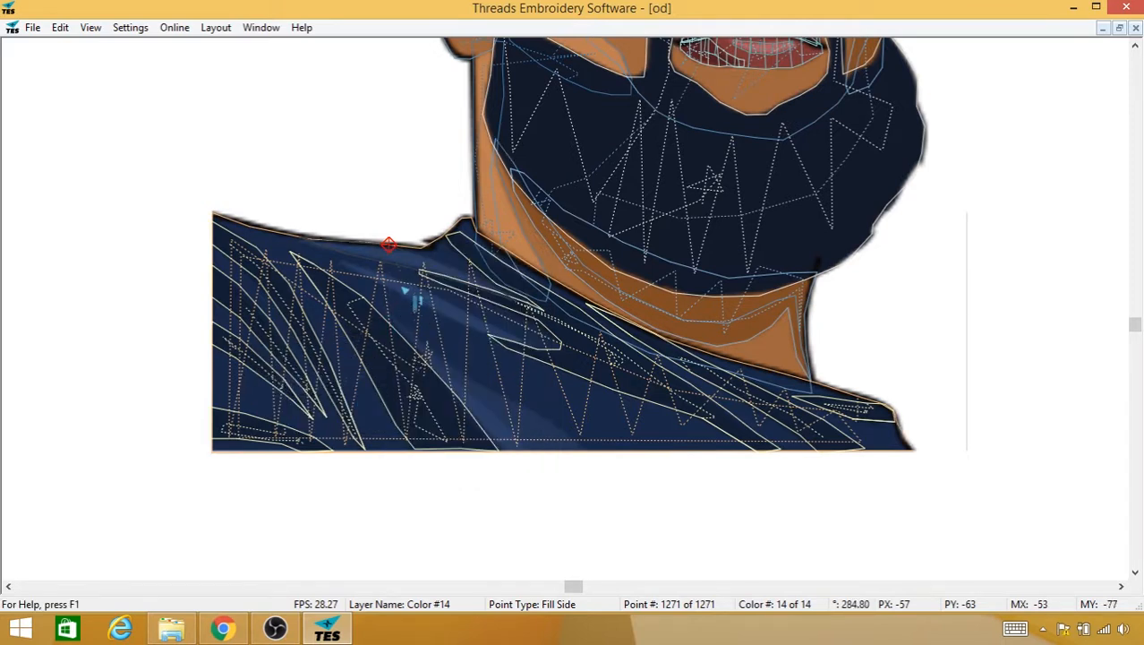
left_click(422, 299)
left_click(482, 324)
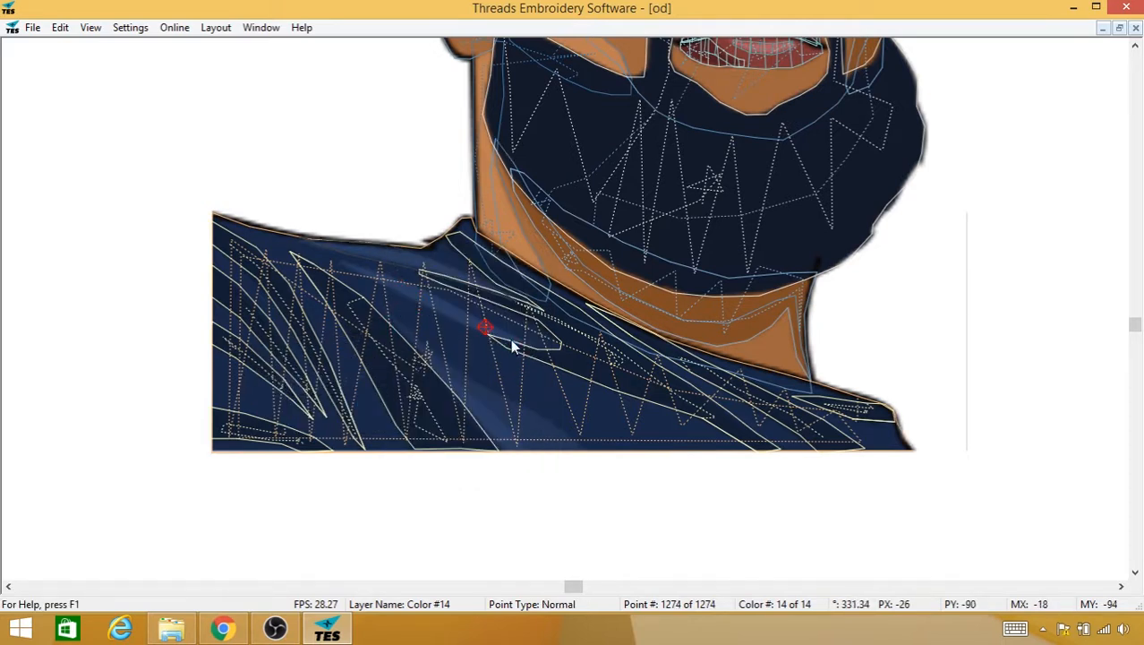
left_click(511, 339)
left_click(424, 296)
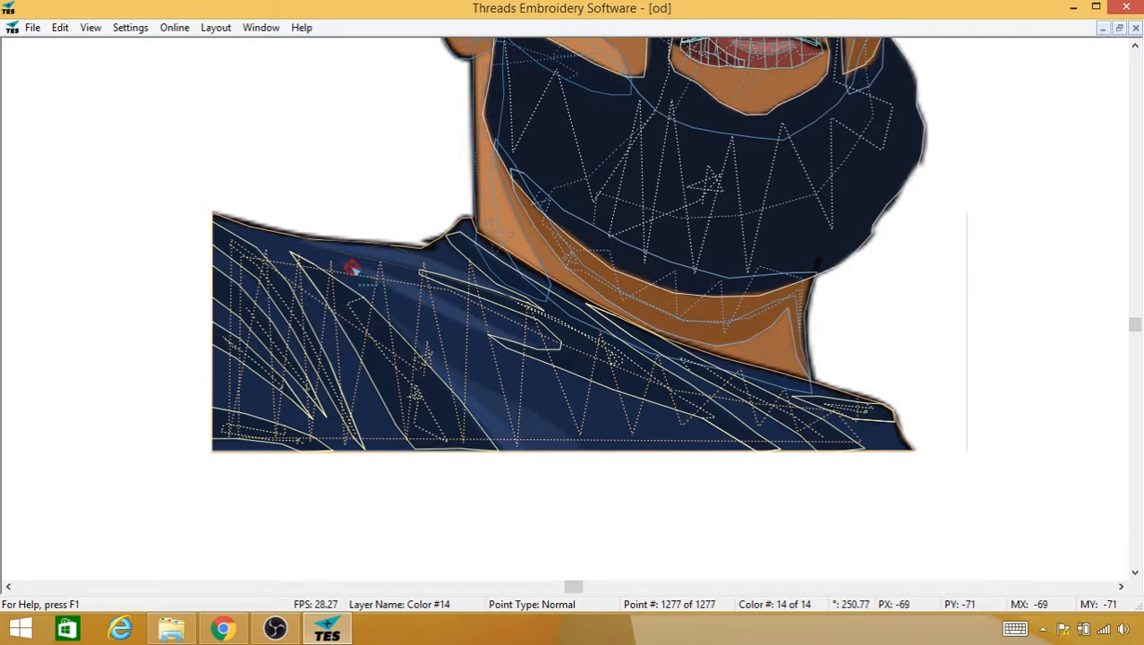
Step: Add a fill over the second light streak, outlining its upper edge toward the collar and its lower edge back
right_click(352, 267)
mouse_move(412, 348)
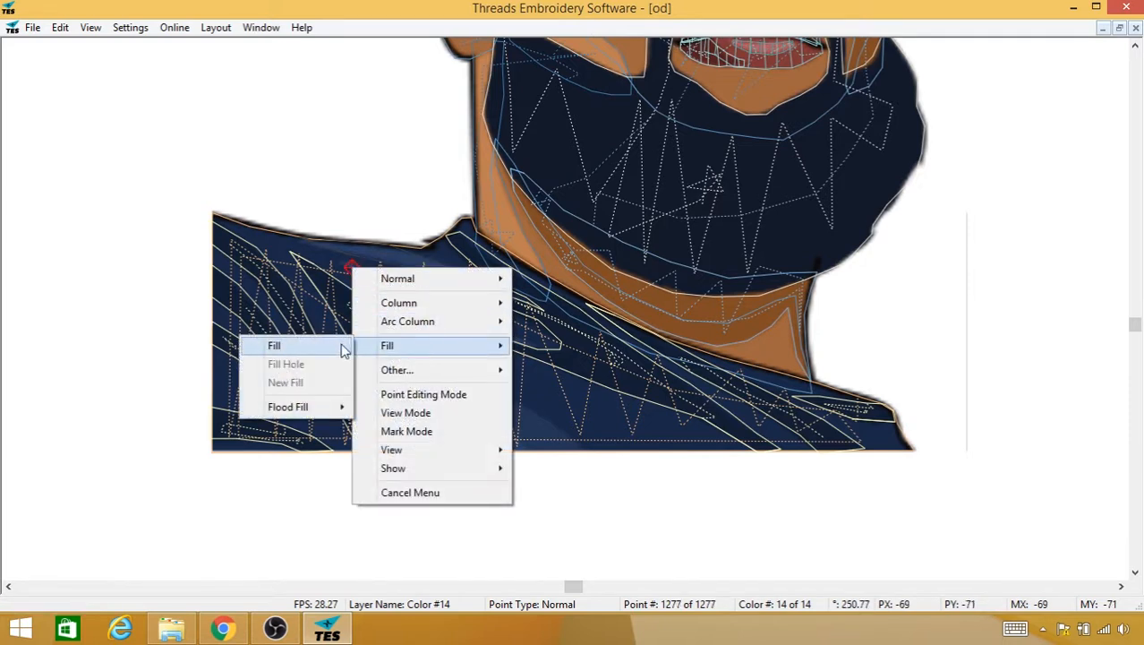
left_click(274, 346)
left_click(339, 261)
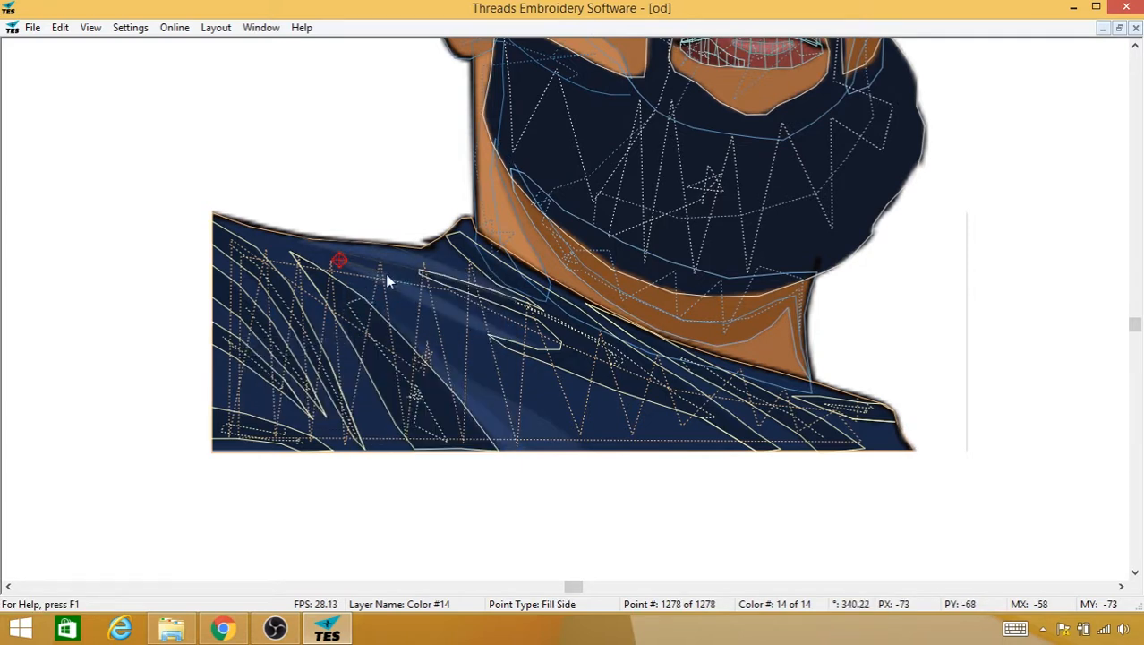
left_click(385, 273)
left_click(434, 293)
left_click(484, 321)
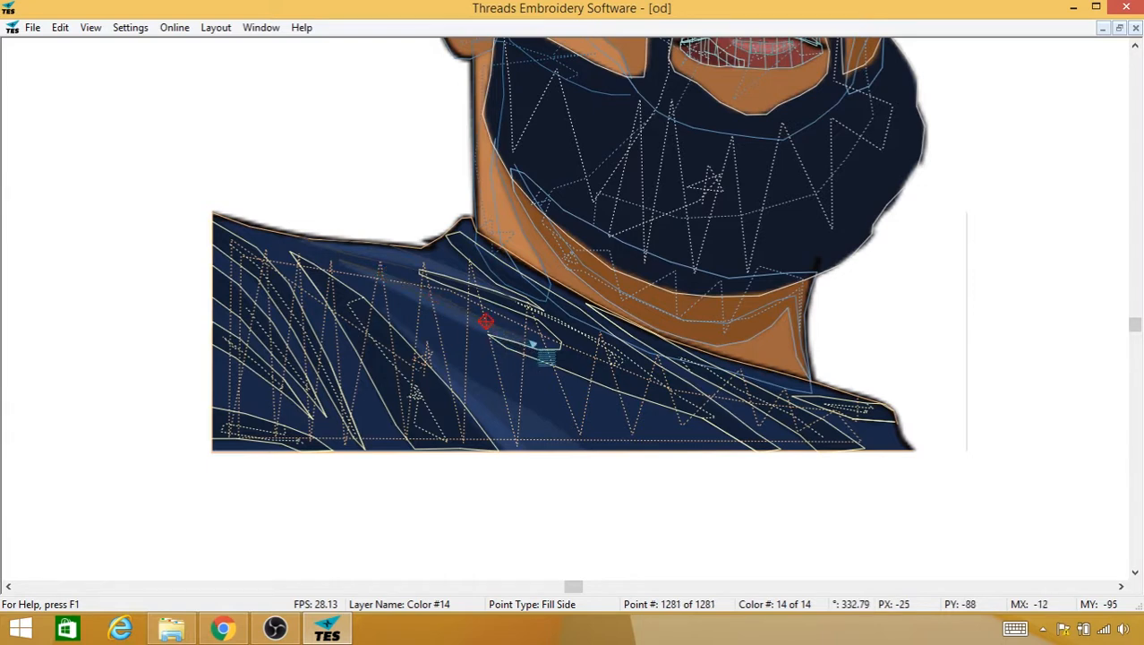
left_click(528, 345)
left_click(478, 330)
left_click(433, 317)
left_click(419, 302)
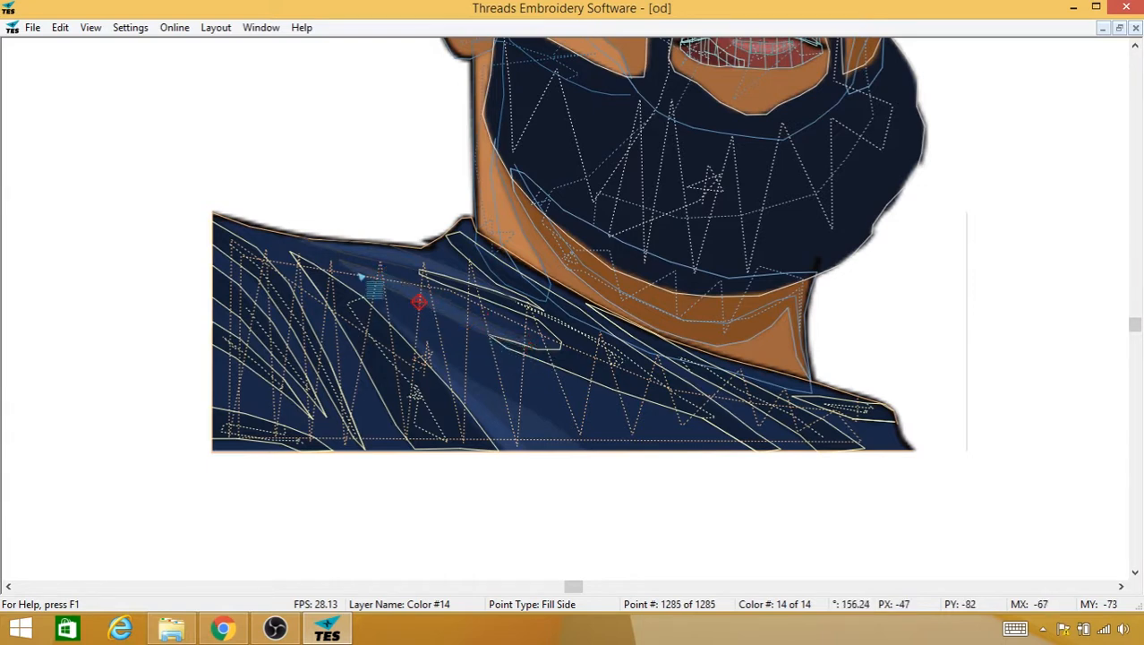
Step: Close the second streak's outline, jump with the needle up to the lower shirt streak, and lay normal underlay stitches there
right_click(361, 276)
mouse_move(408, 376)
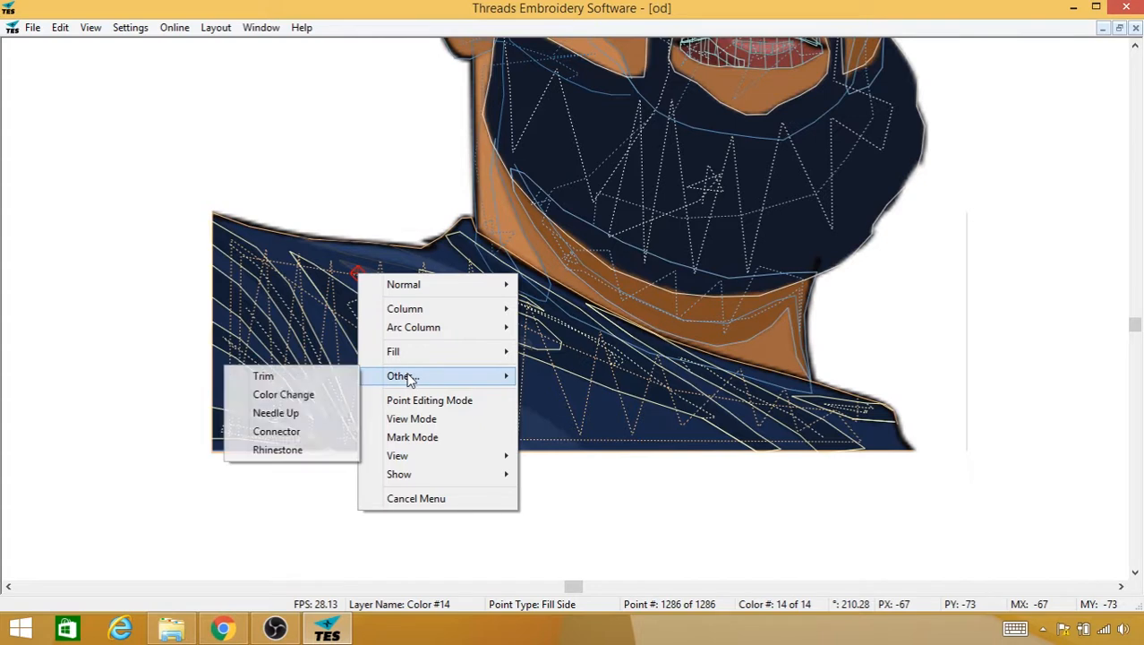
left_click(285, 392)
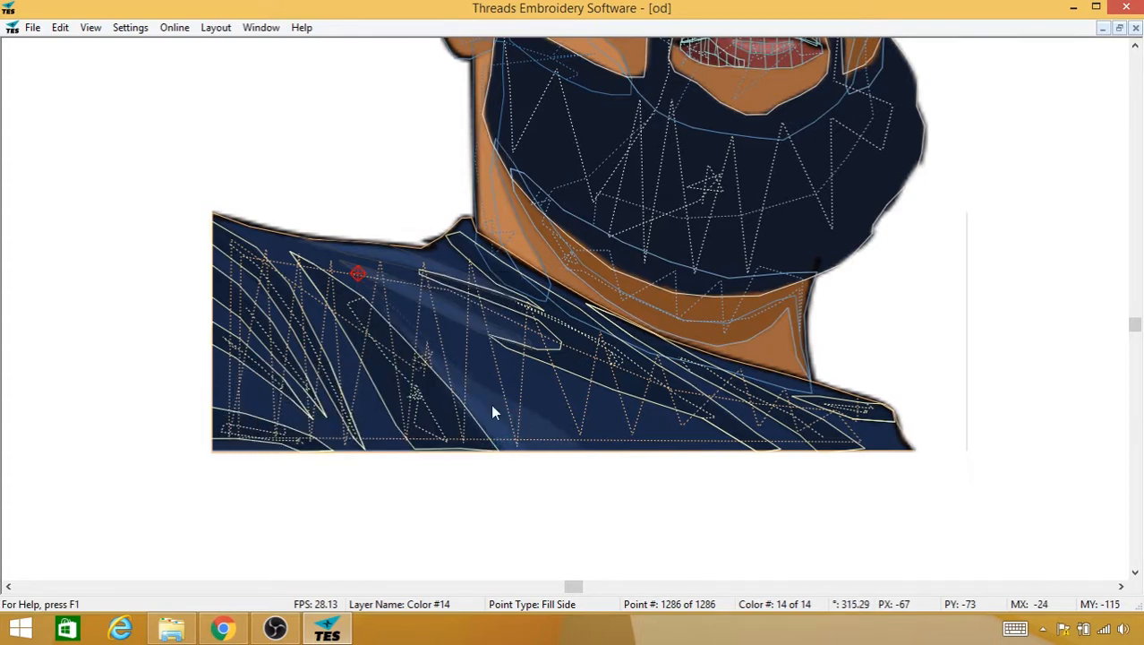
left_click(493, 405)
left_click(509, 424)
left_click(509, 432)
left_click(496, 419)
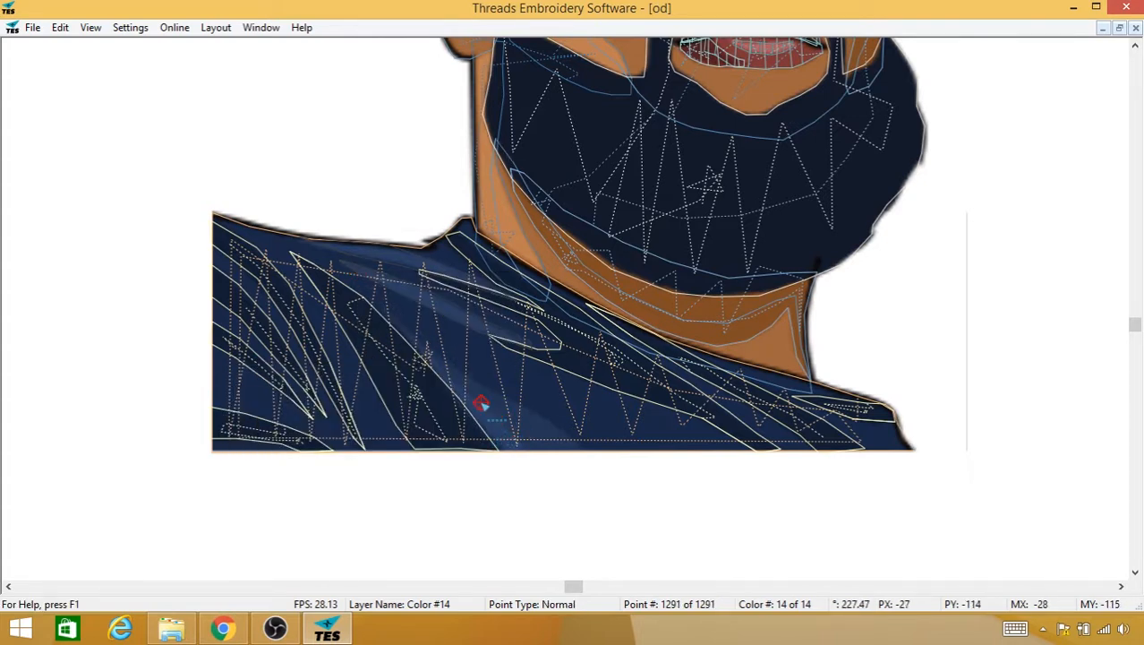
Step: Add a fill over the lower light streak, outlining it beside the dark fold to the shirt's hem and back up its other edge
right_click(479, 419)
mouse_move(523, 251)
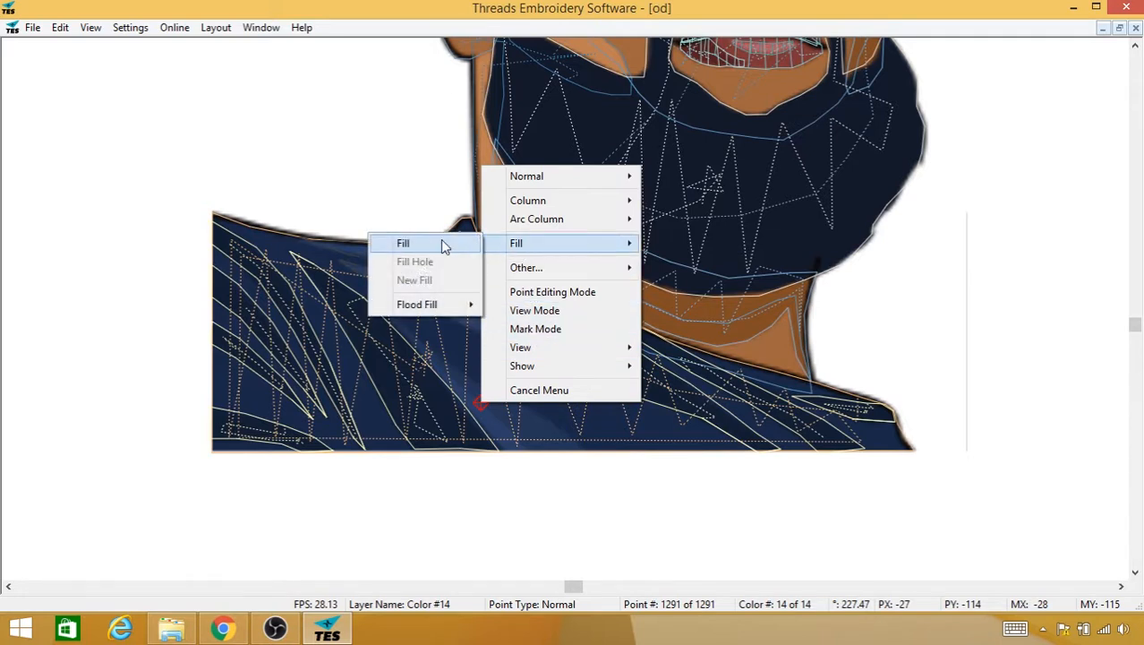
left_click(440, 244)
left_click(380, 308)
left_click(407, 340)
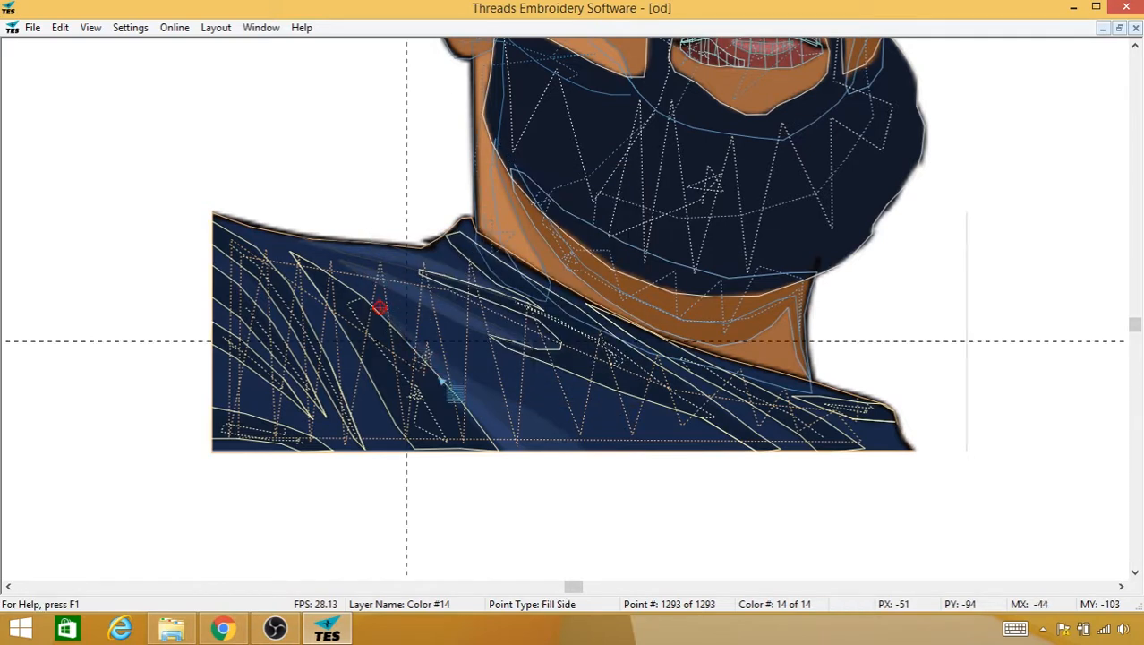
left_click(452, 389)
left_click(501, 451)
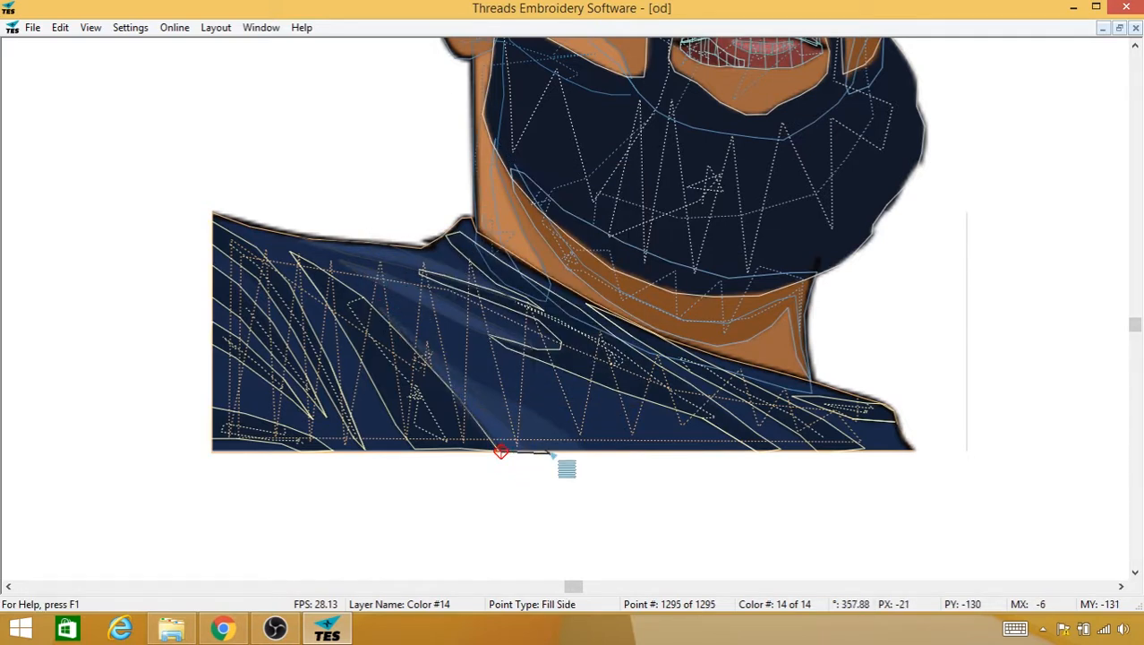
left_click(550, 450)
left_click(577, 450)
left_click(549, 424)
left_click(505, 395)
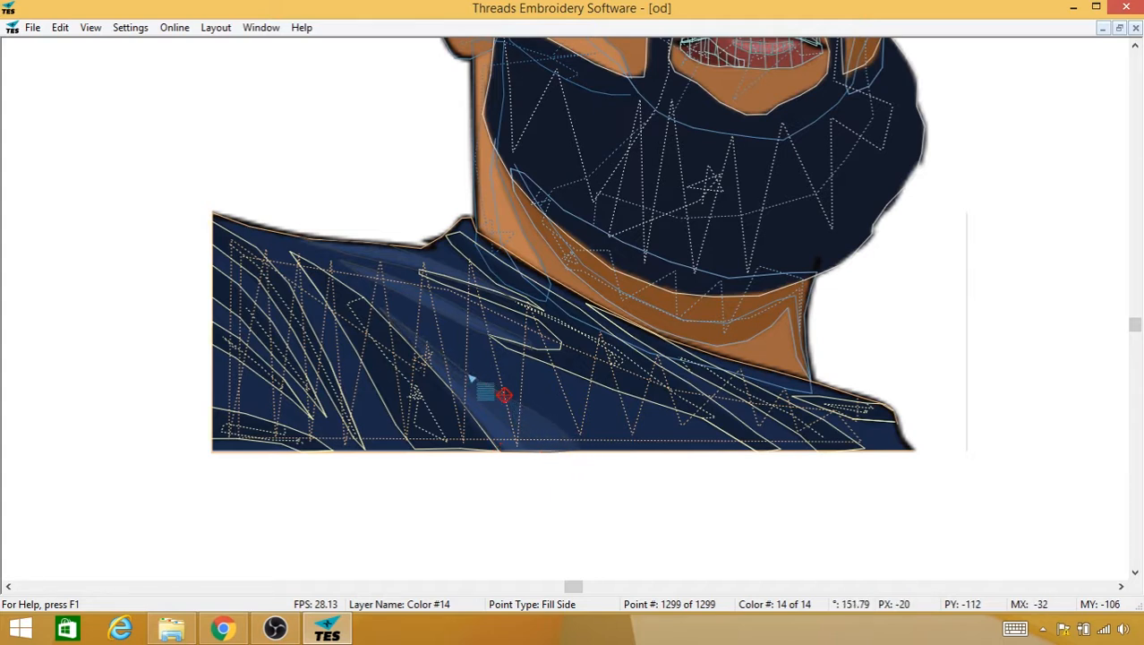
left_click(469, 375)
left_click(405, 327)
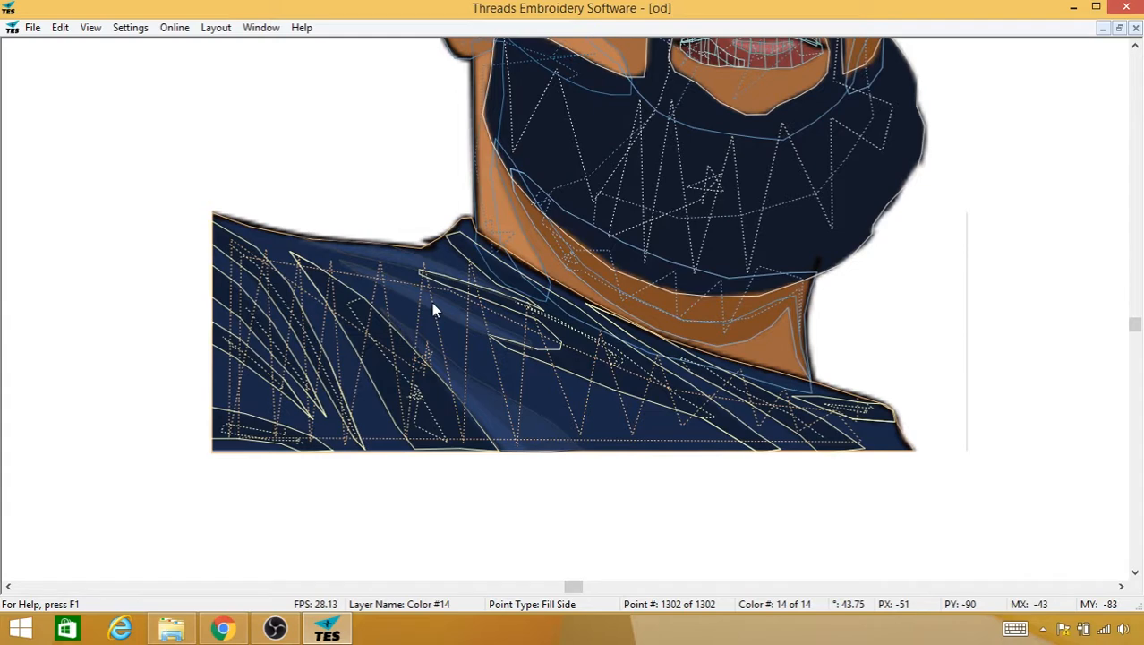
key("Escape")
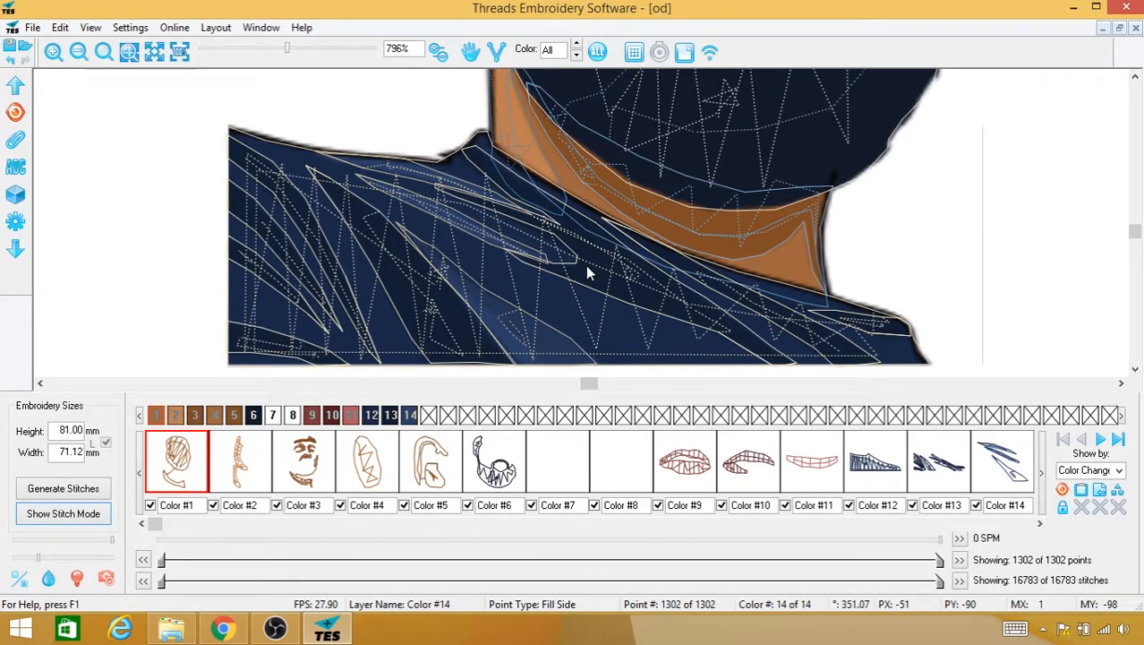
Step: Preview the whole portrait in stitch view with the reference image hidden
scroll(586, 265, "down", 5)
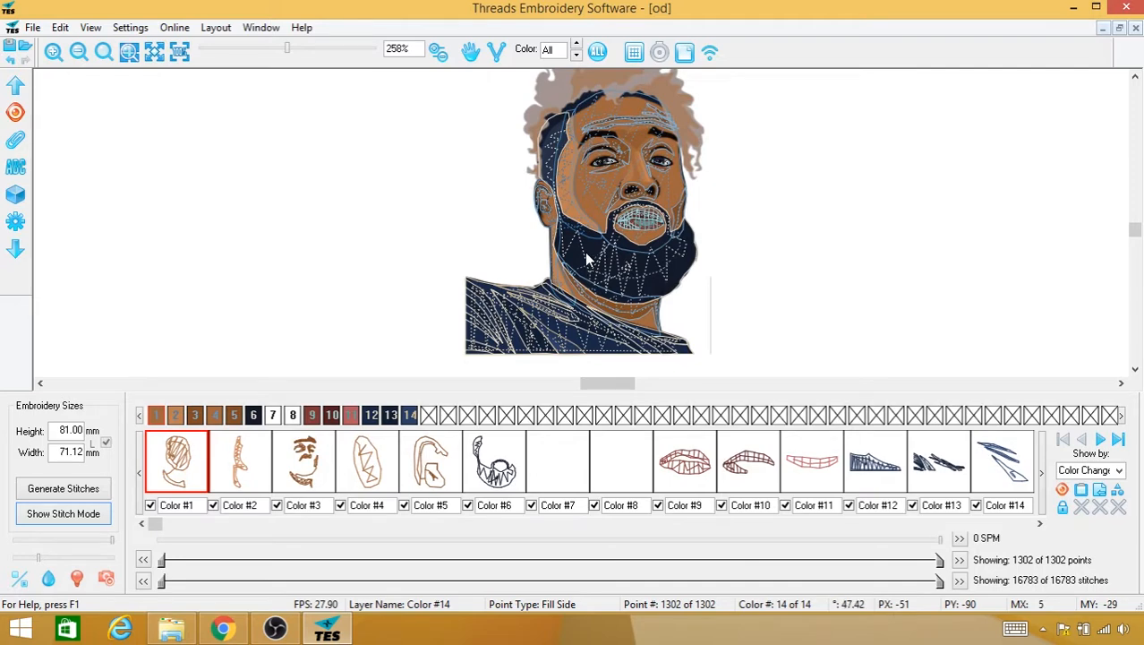
key("i")
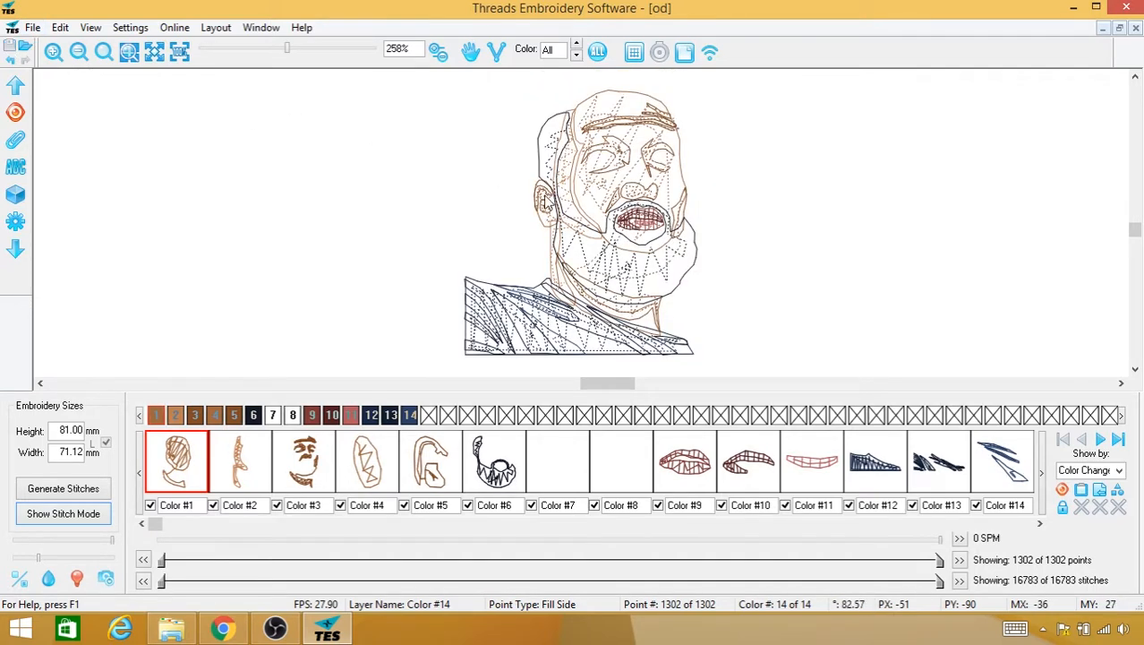
key("space")
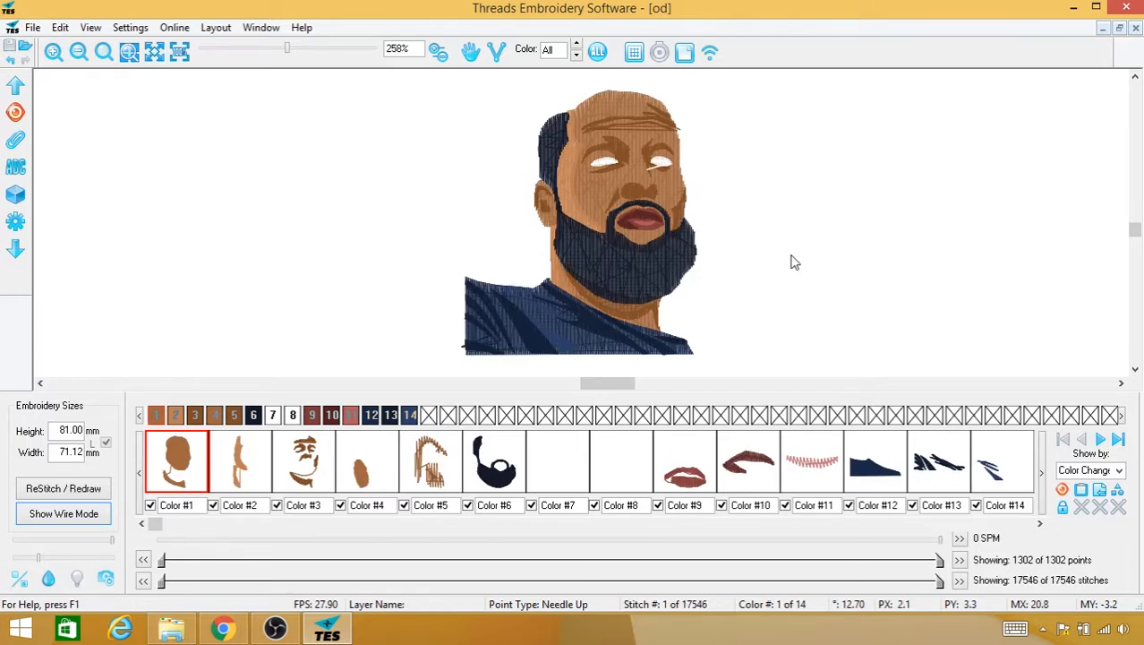
scroll(792, 261, "down", 3)
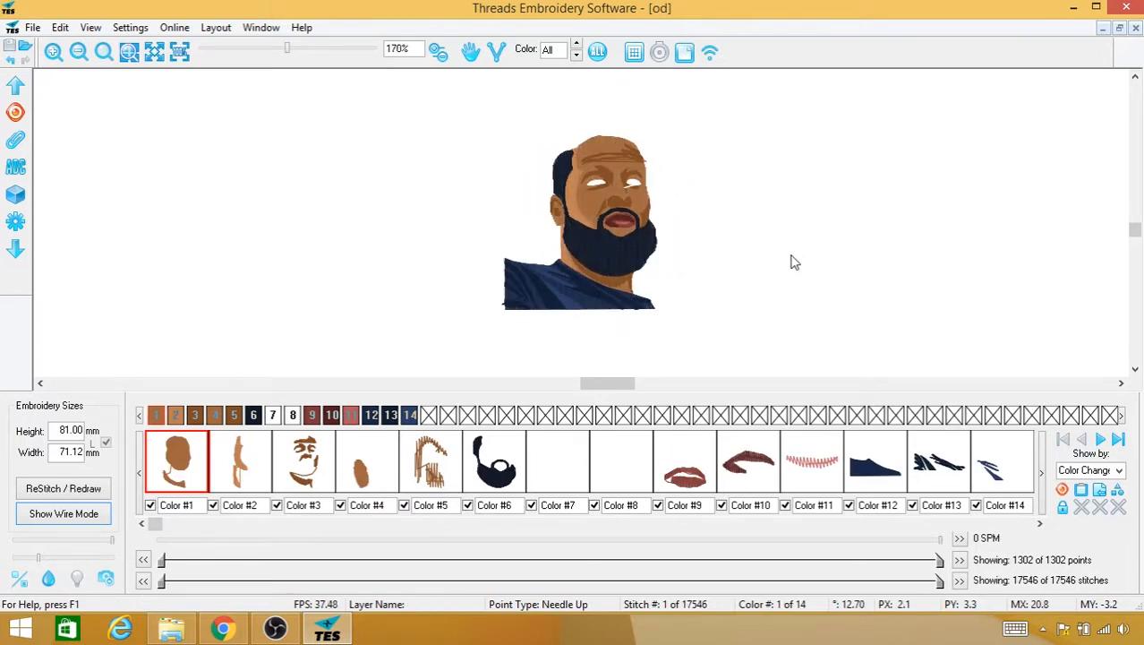
left_click_drag(605, 260, 591, 277)
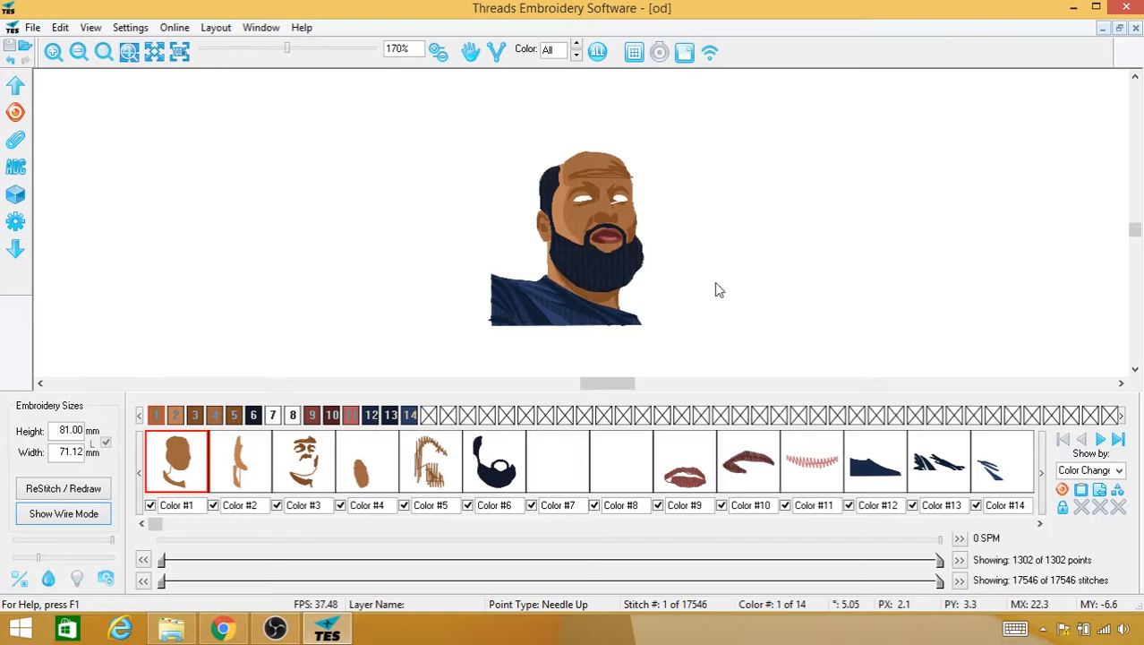
Step: Return to the full-screen wireframe view with the reference image shown, focused on the forehead and hair
key("space")
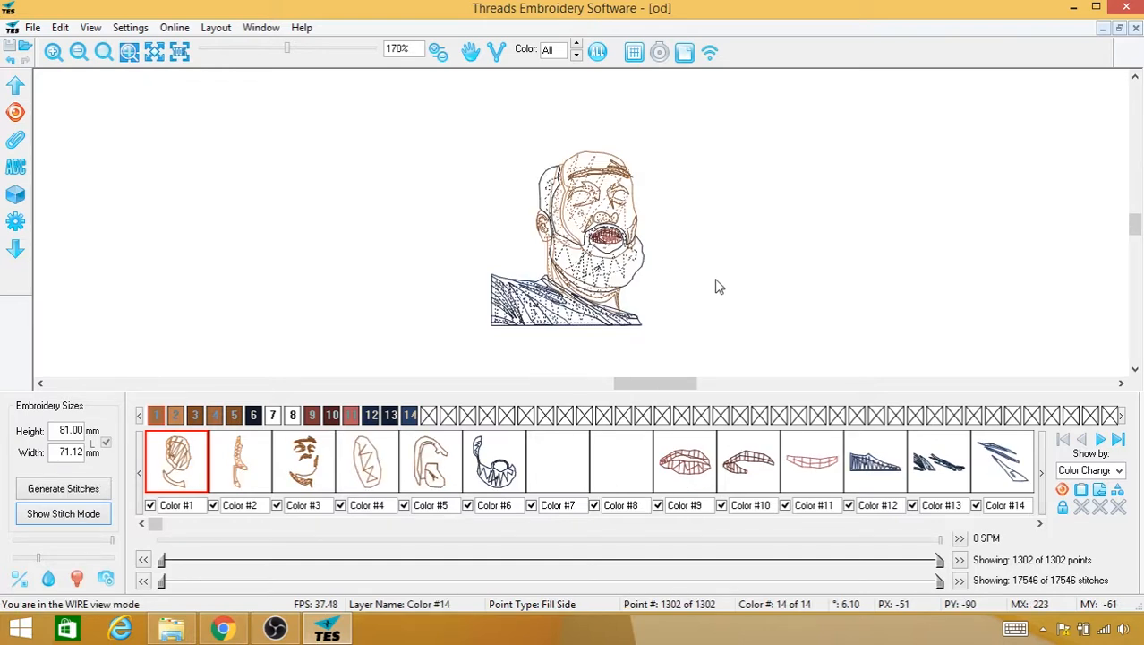
key("i")
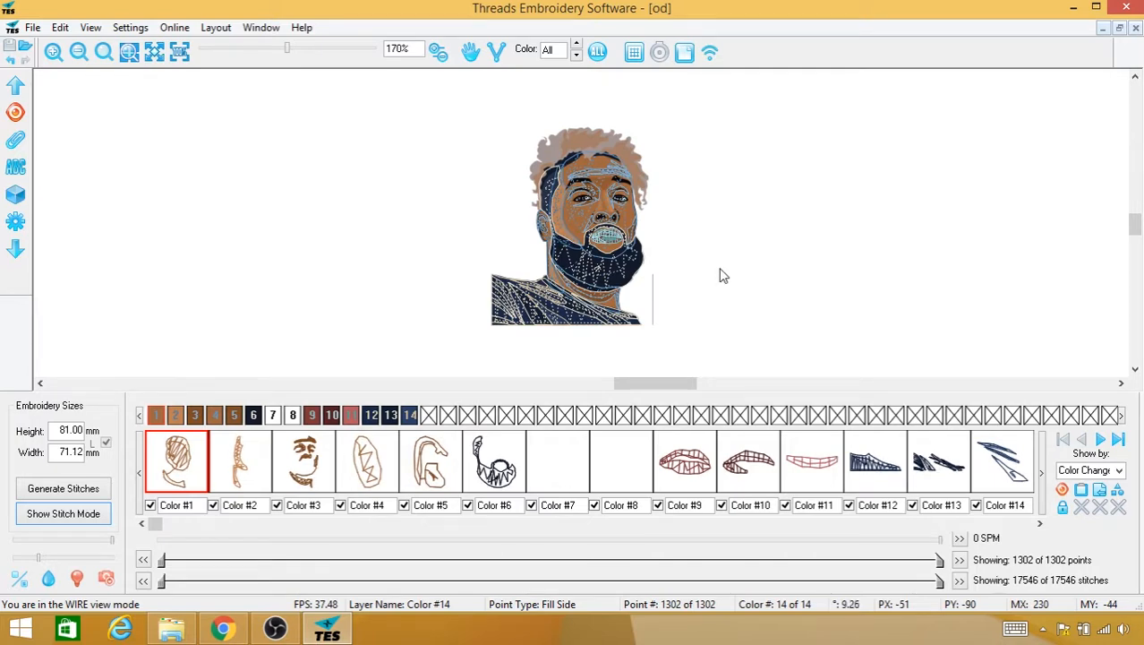
key("Tab")
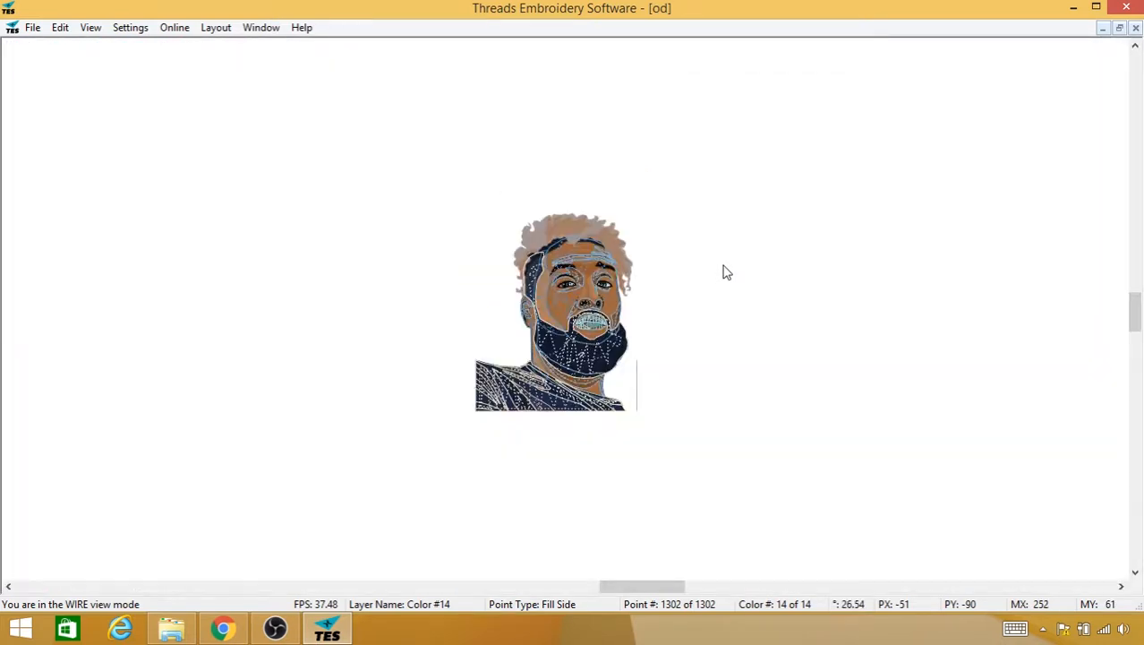
scroll(723, 266, "up", 5)
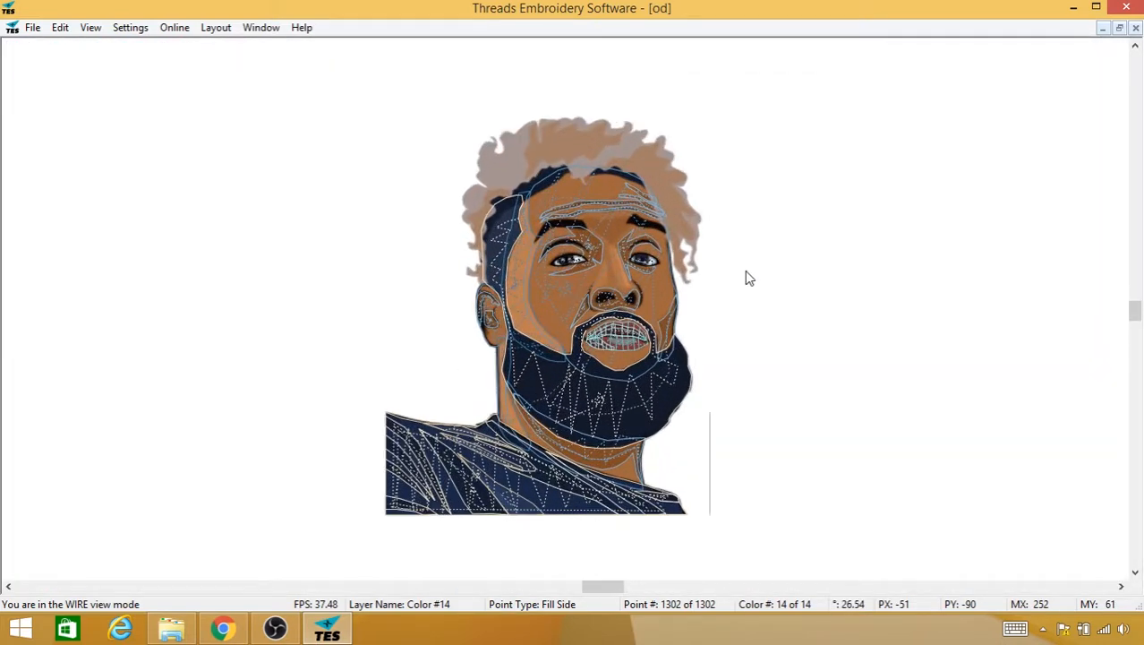
scroll(749, 278, "up", 3)
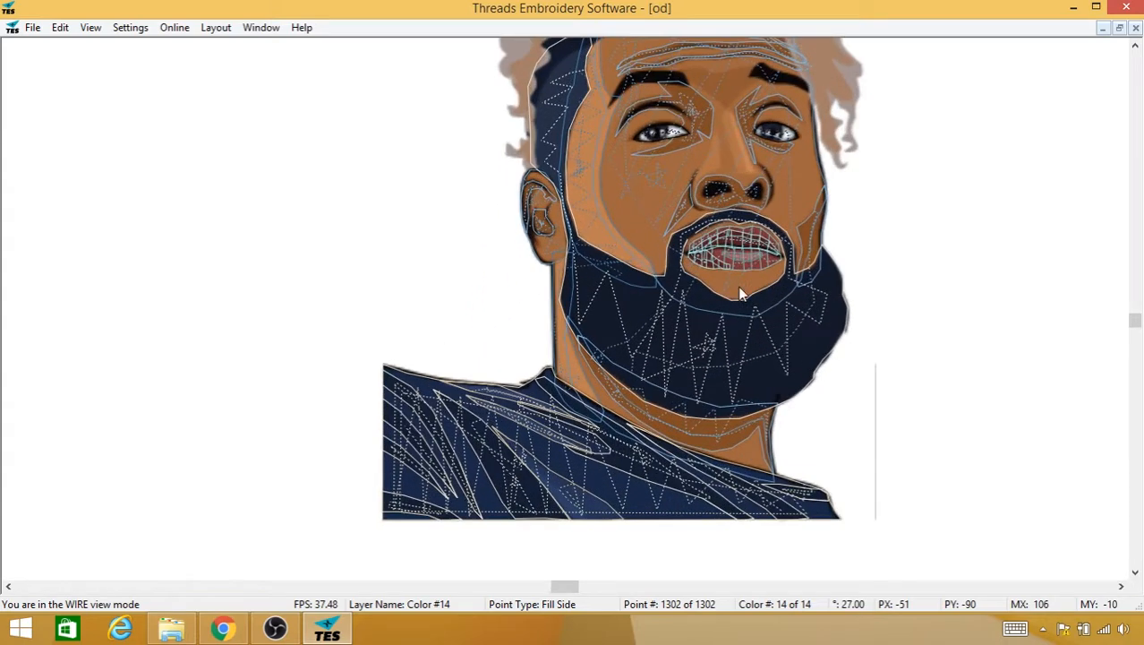
left_click_drag(769, 340, 626, 426)
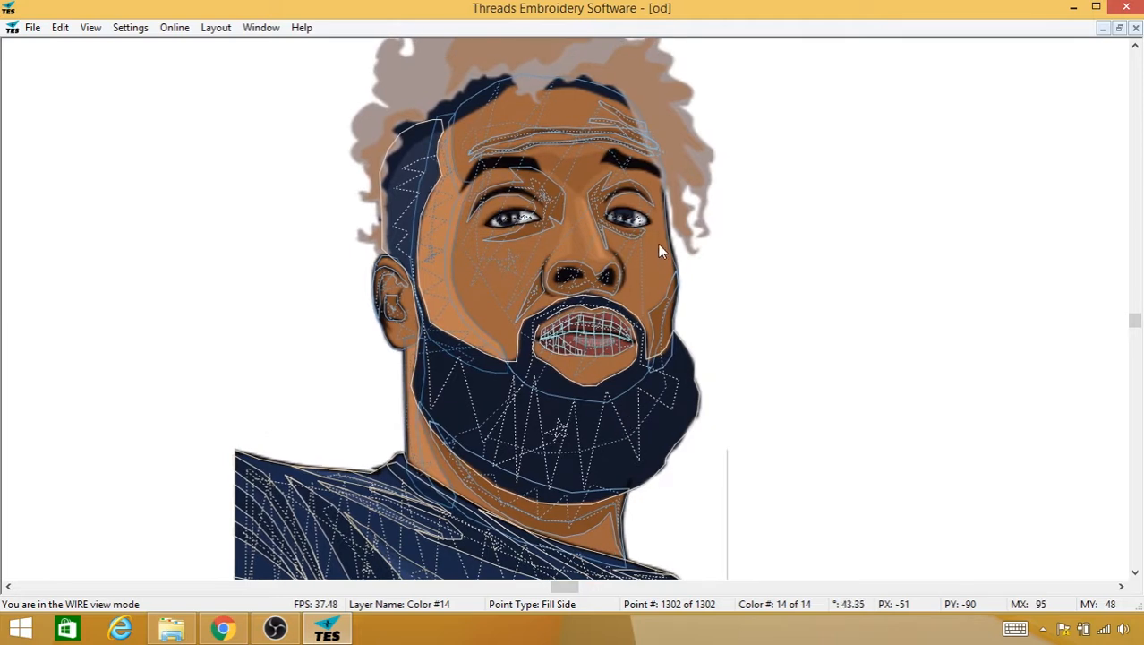
left_click_drag(688, 239, 674, 321)
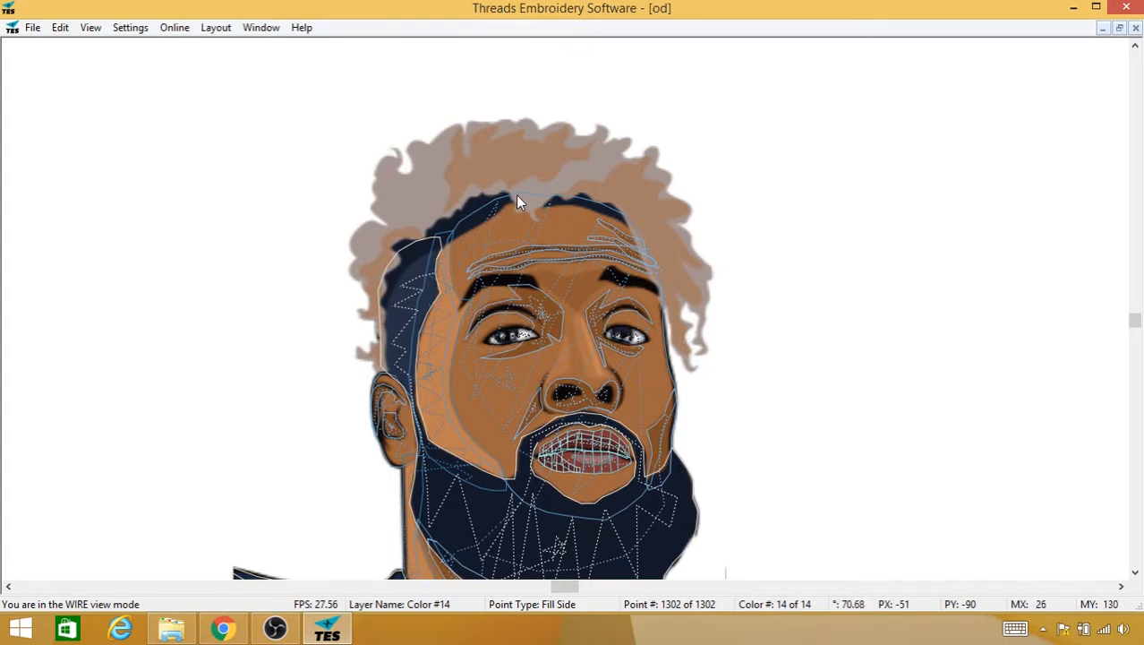
left_click_drag(577, 345, 506, 335)
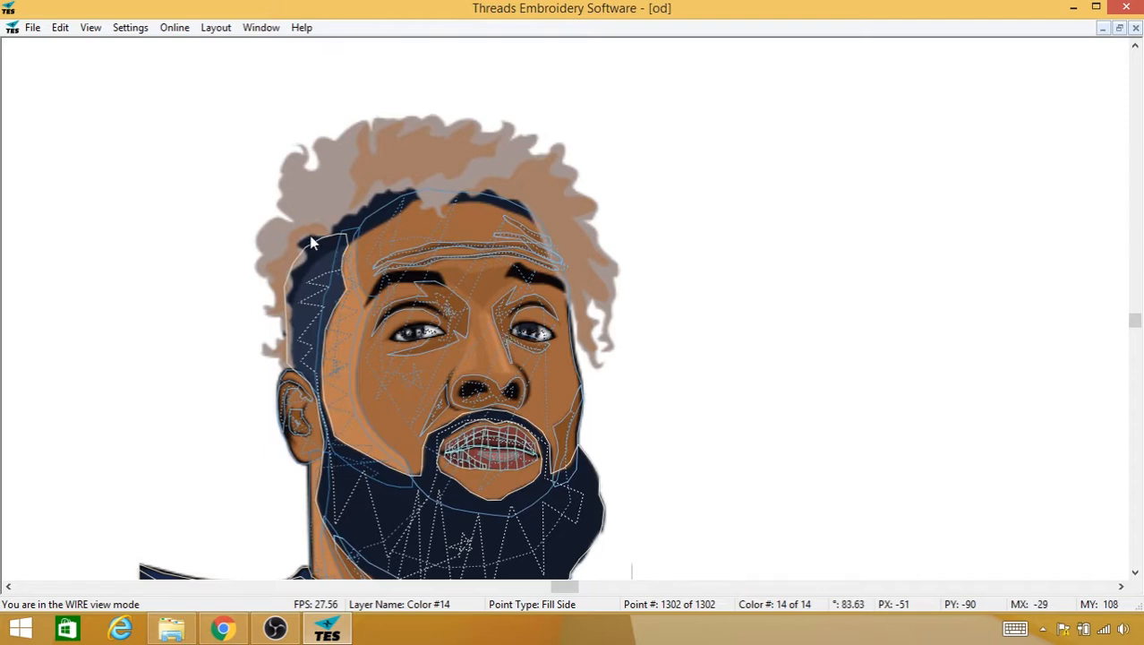
scroll(352, 250, "up", 2)
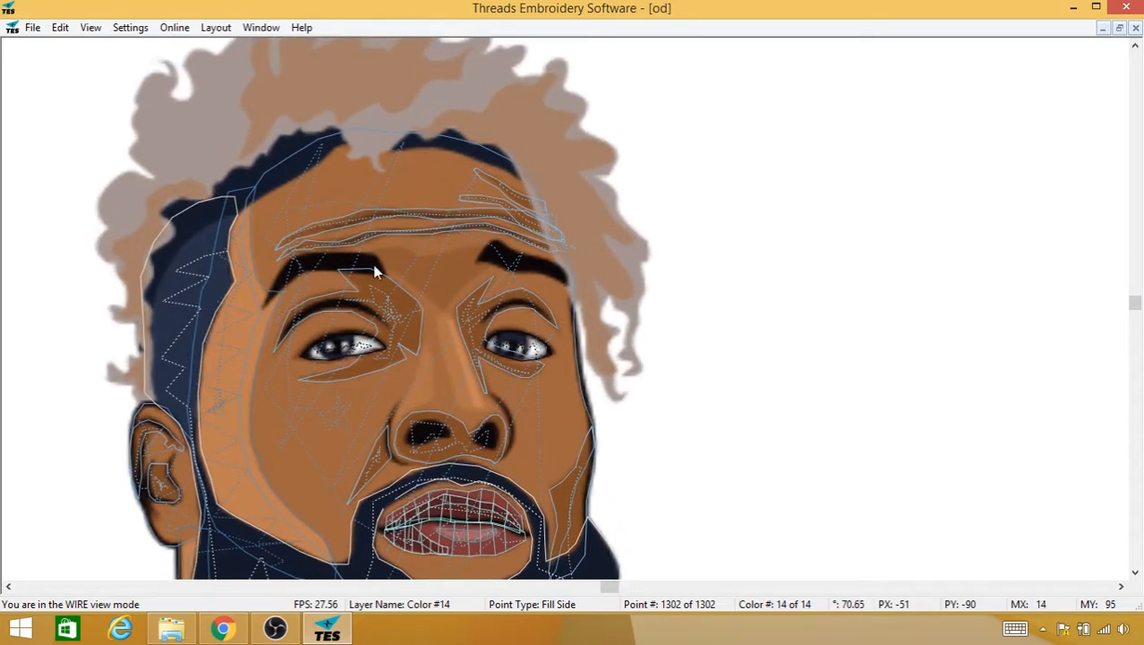
left_click_drag(352, 250, 515, 342)
Step: Insert a color change to the dark navy custom color (RGB 0, 0, 63) for the hairline
right_click(507, 326)
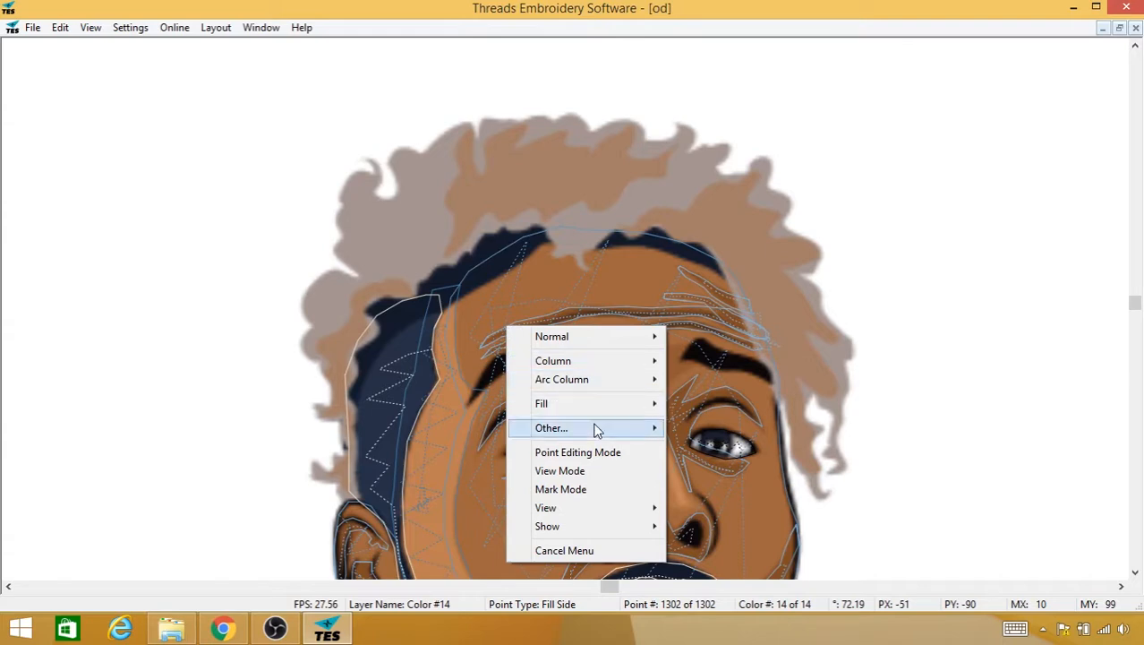
mouse_move(597, 431)
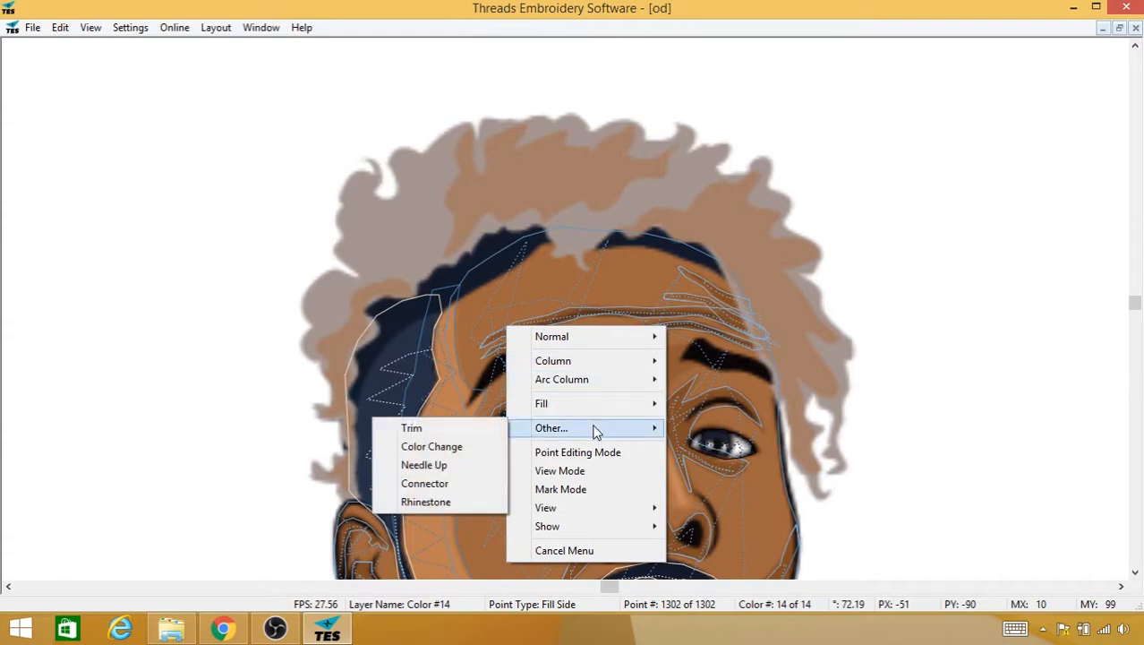
left_click(462, 445)
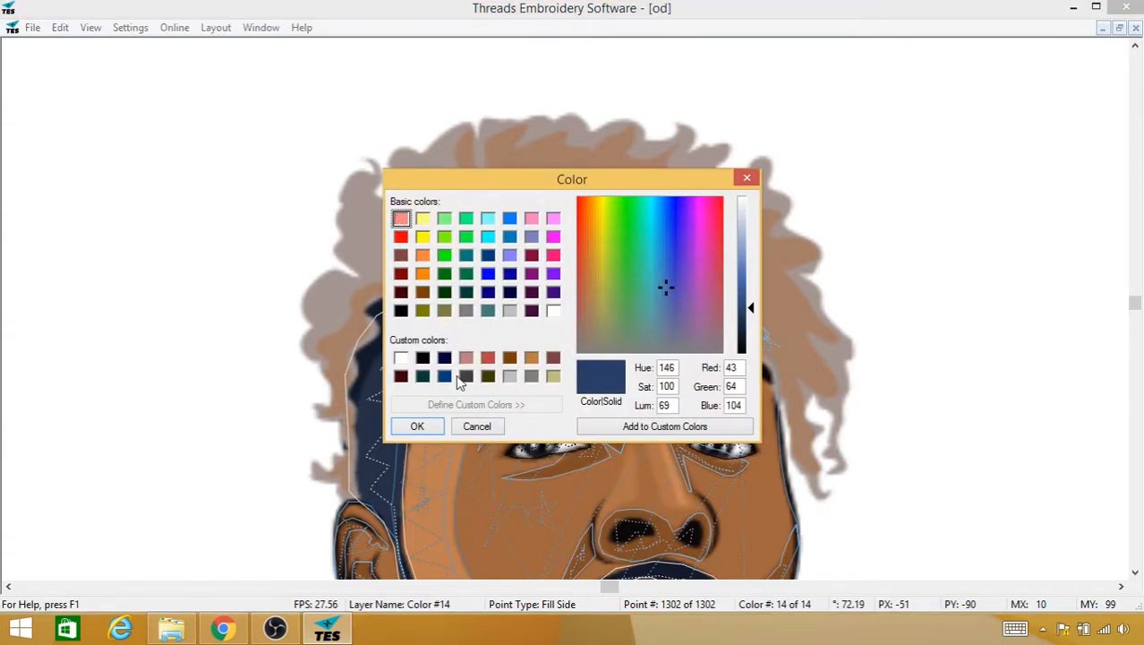
left_click(445, 377)
left_click(445, 359)
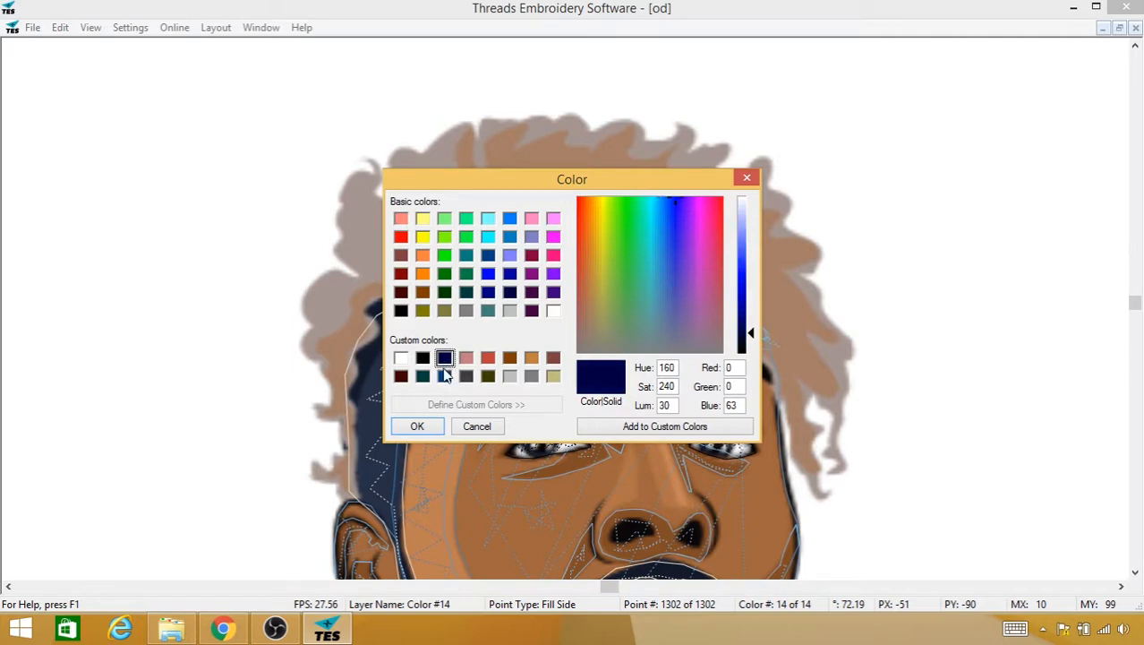
left_click(418, 426)
Step: Anchor the thread with short normal stitches at the dark hairline, then lay zigzag underlay from the temple up the longer band
left_click(456, 286)
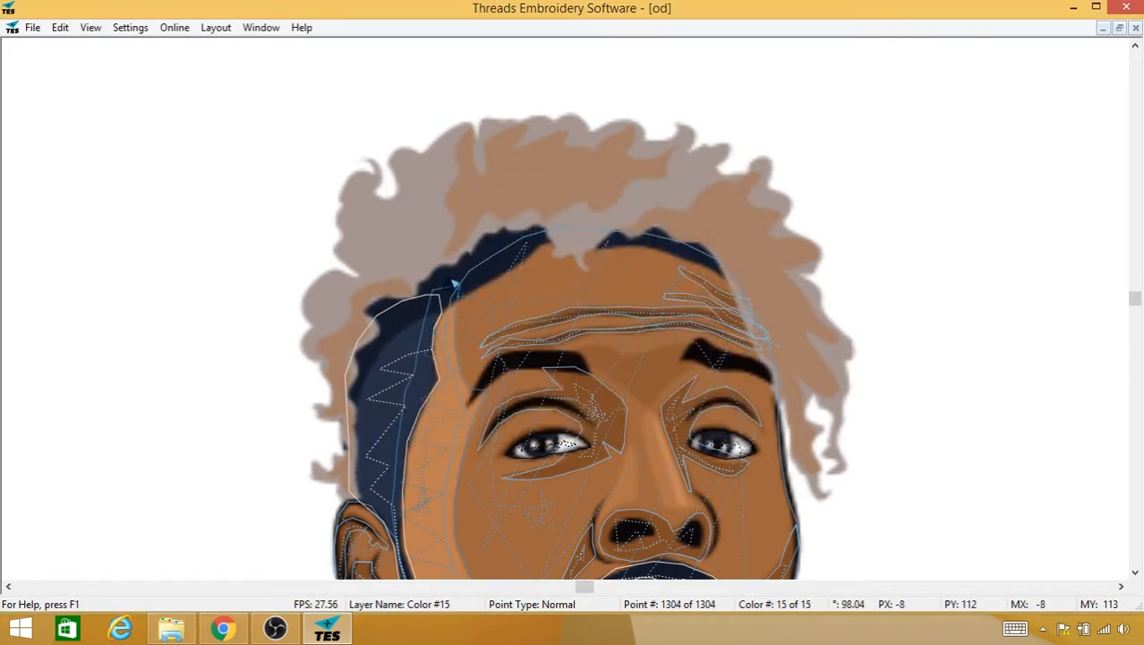
left_click(451, 277)
left_click(456, 283)
left_click(447, 283)
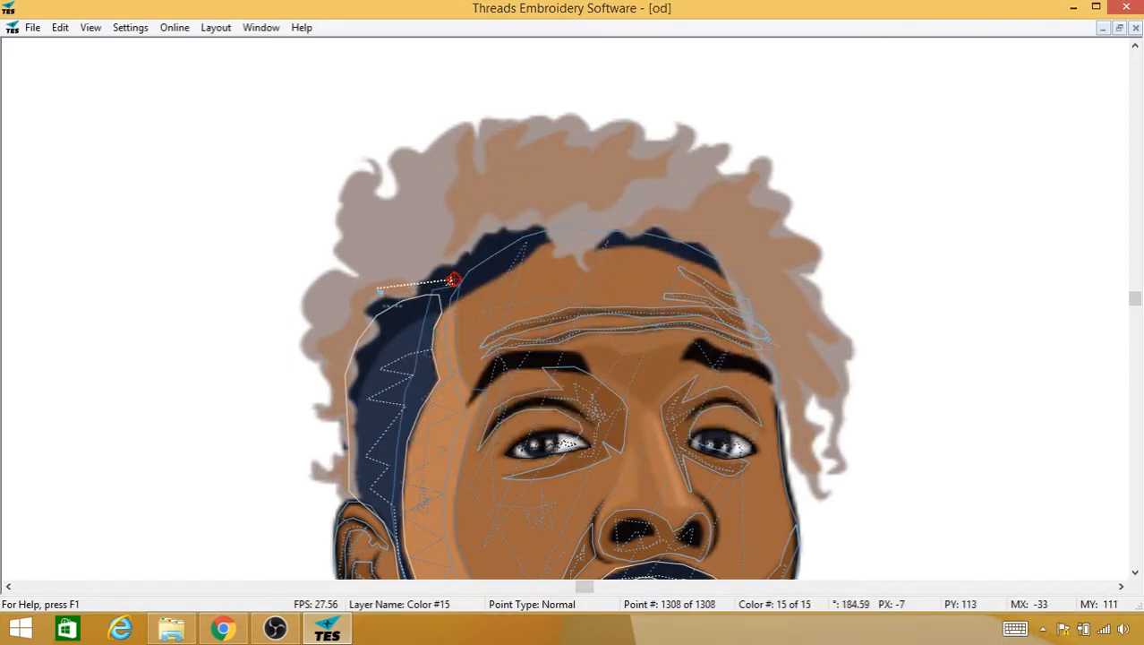
left_click(376, 289)
left_click(373, 349)
left_click(402, 303)
left_click(459, 257)
left_click(469, 262)
left_click(480, 237)
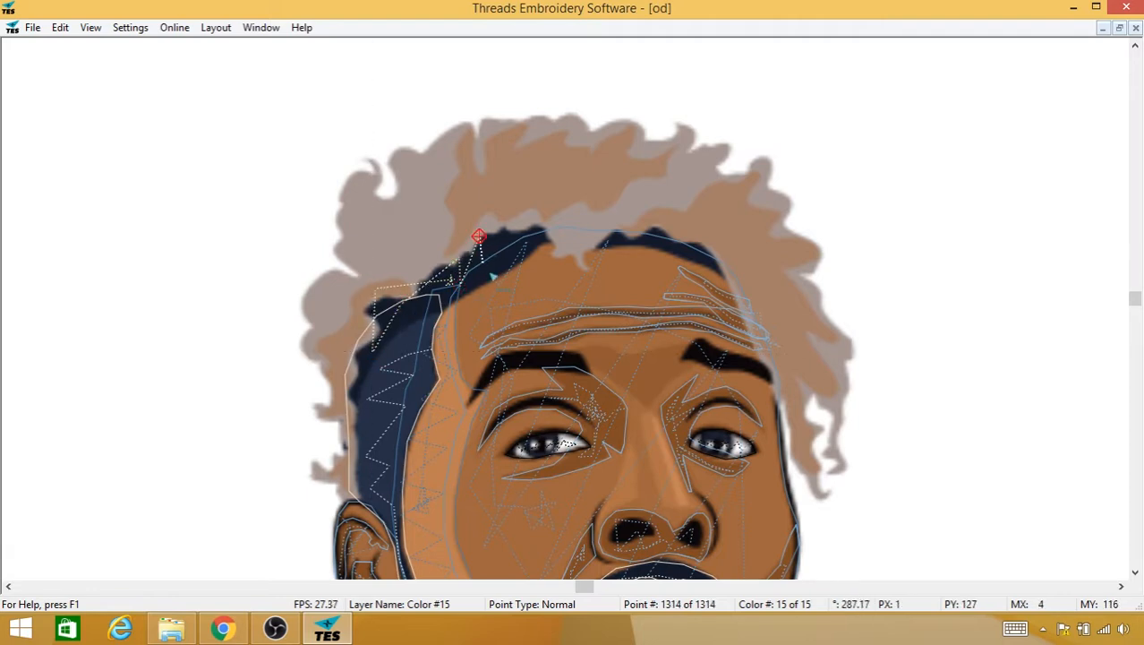
Step: Continue the zigzag underlay across the top of the forehead and along the shorter dark patch to its outer end
left_click(488, 255)
left_click(519, 217)
left_click(527, 243)
left_click(556, 201)
left_click(565, 240)
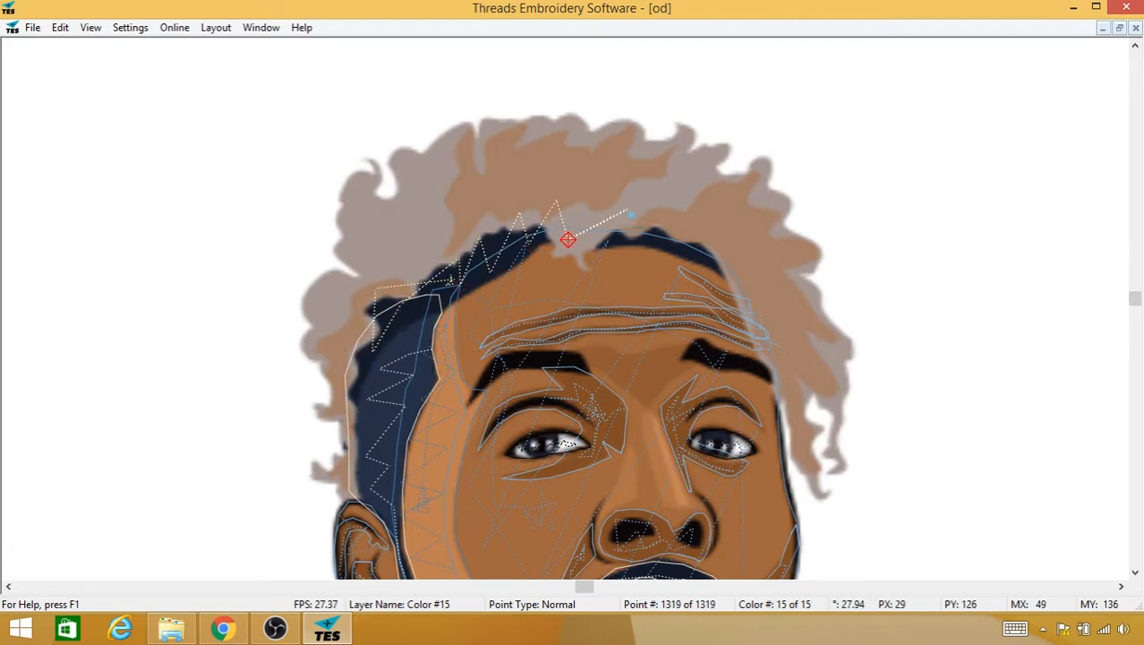
left_click(626, 211)
left_click(632, 234)
left_click(666, 217)
left_click(677, 243)
left_click(705, 235)
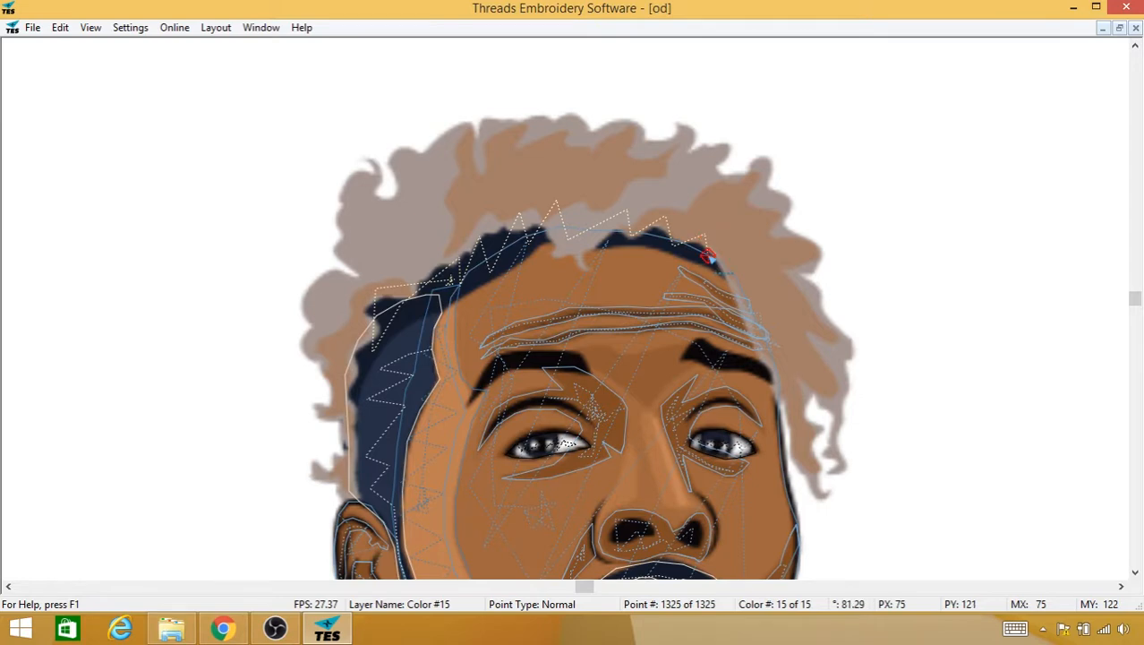
Step: Start a fill on the shorter dark hairline patch, outlining its lower edge from the outer end to the hanging lock
right_click(708, 257)
mouse_move(819, 343)
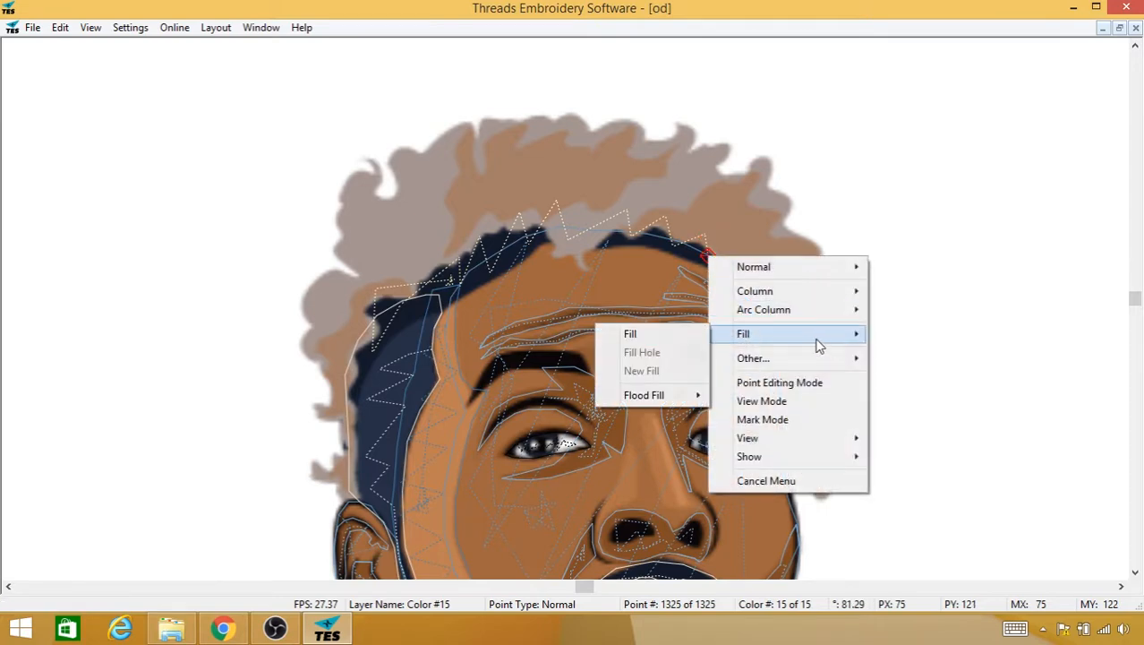
left_click(674, 347)
left_click(688, 262)
left_click(708, 267)
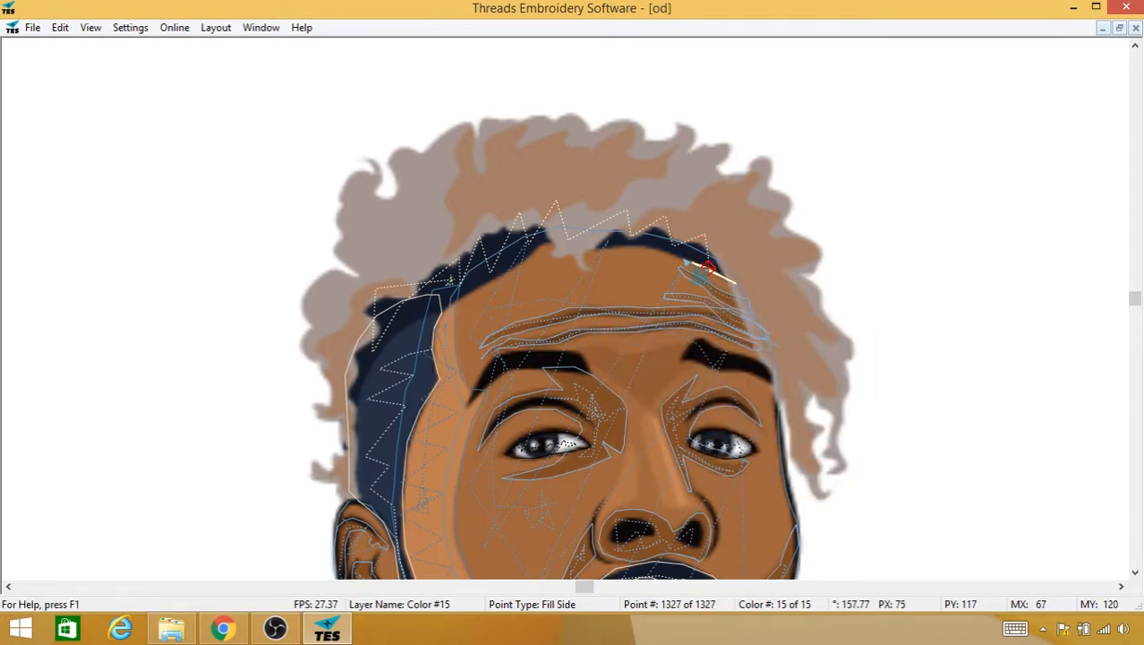
left_click(667, 255)
left_click(635, 248)
left_click(608, 252)
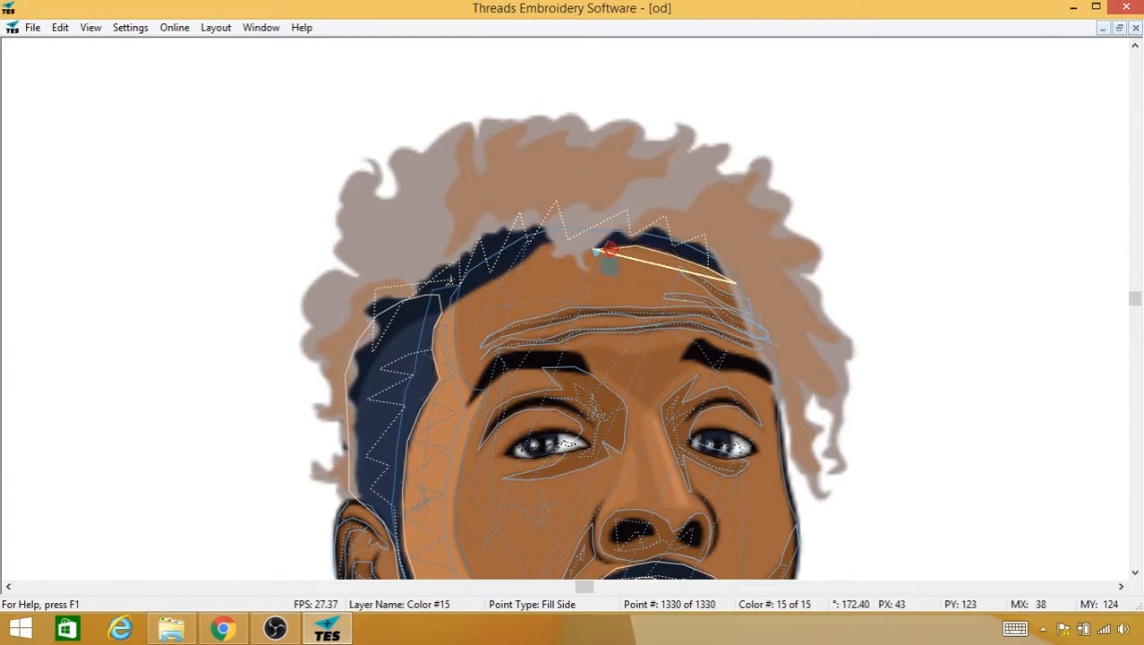
left_click(584, 250)
Step: Close the shorter patch's fill outline along an arch above its jagged upper edge, back to the outer end
left_click(607, 225)
left_click(631, 217)
left_click(644, 229)
left_click(676, 217)
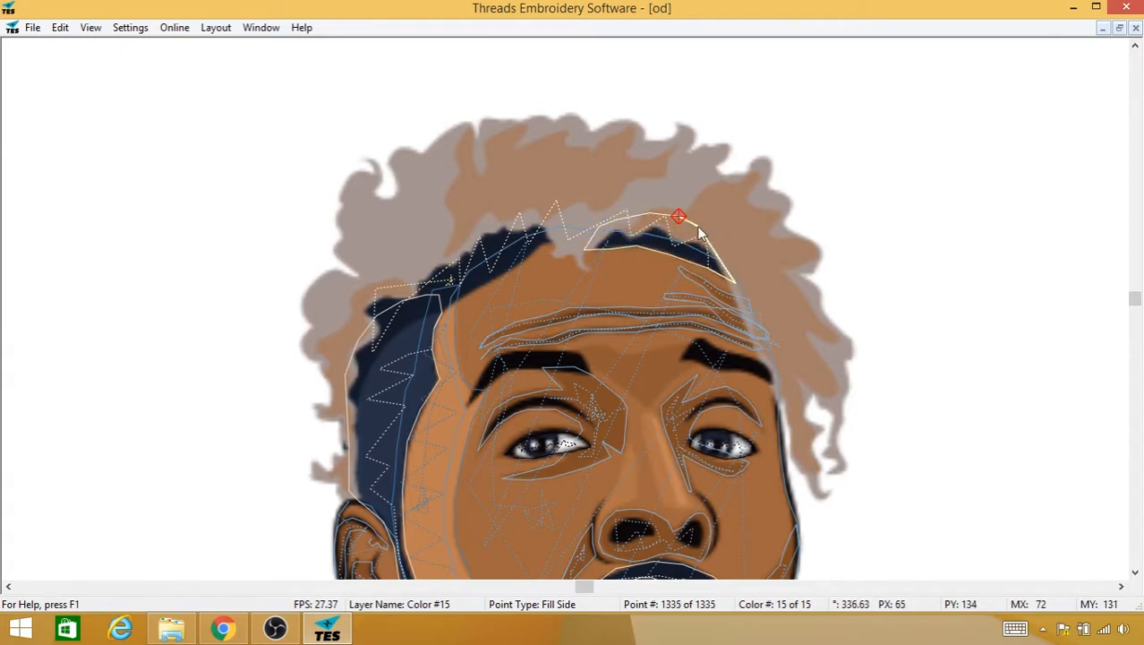
left_click(707, 229)
left_click(720, 242)
left_click(727, 263)
Step: Run normal stitches from the finished patch back across the forehead top and down the longer hairline band to the side of the head
right_click(729, 269)
mouse_move(745, 283)
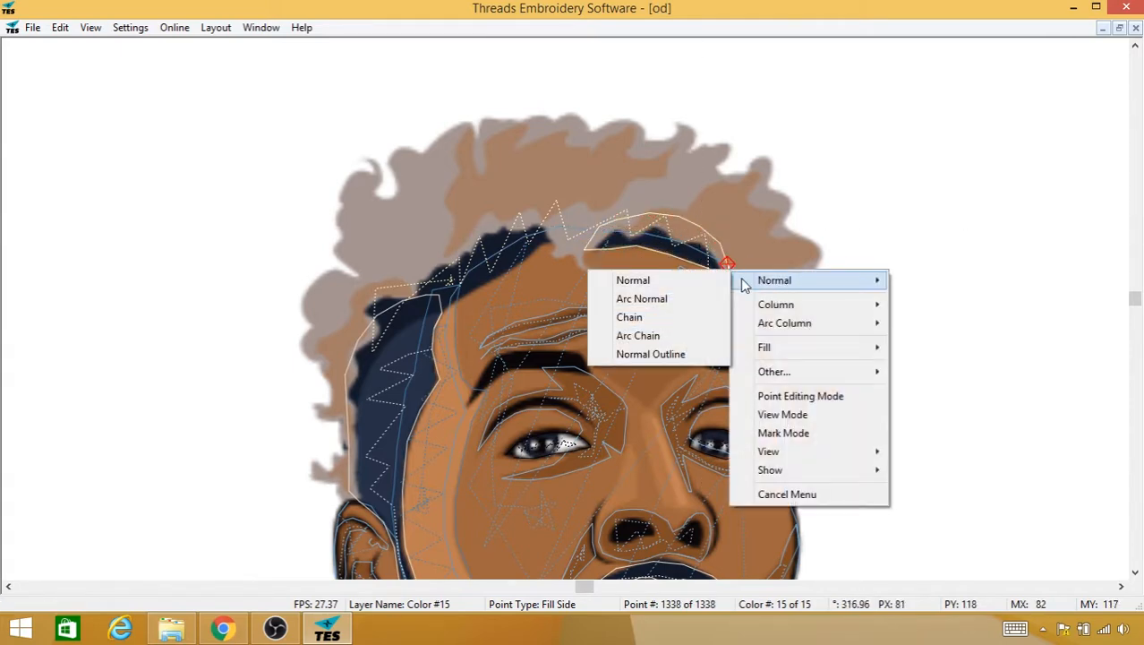
left_click(705, 282)
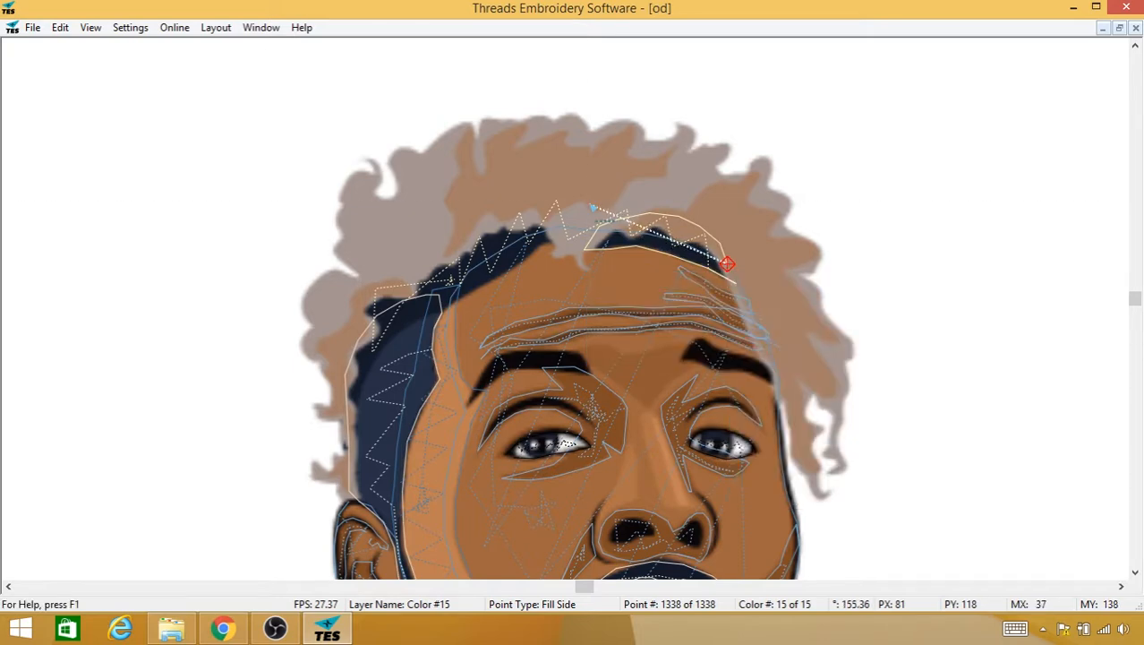
left_click(589, 205)
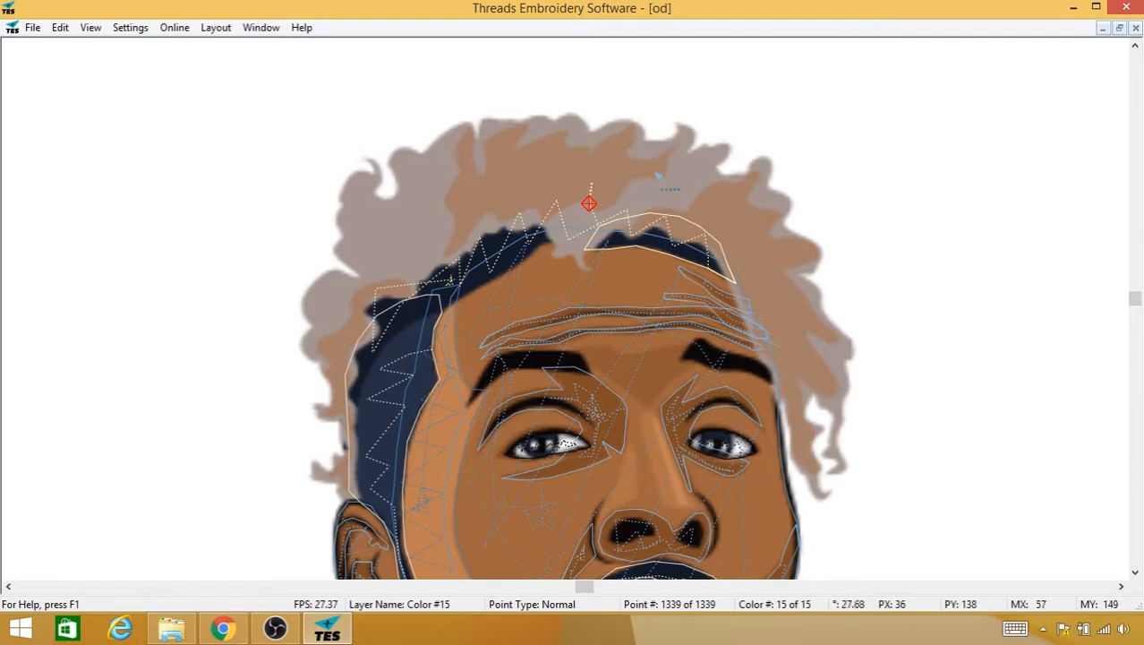
left_click(578, 211)
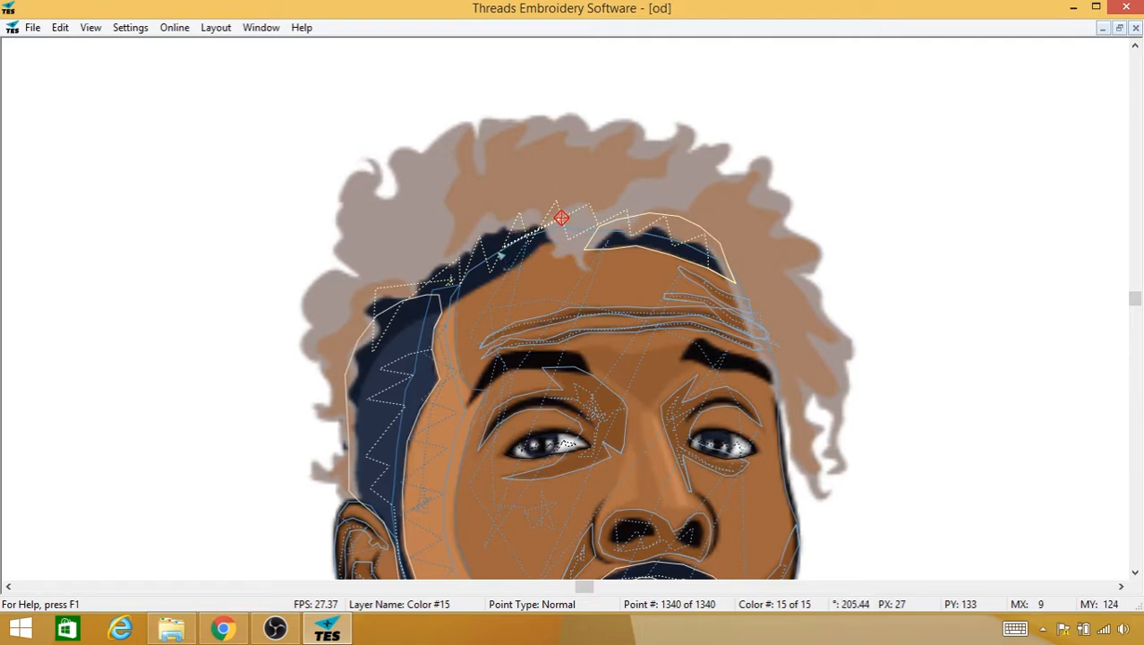
left_click(515, 237)
left_click(468, 260)
left_click(419, 296)
left_click(388, 318)
left_click(368, 341)
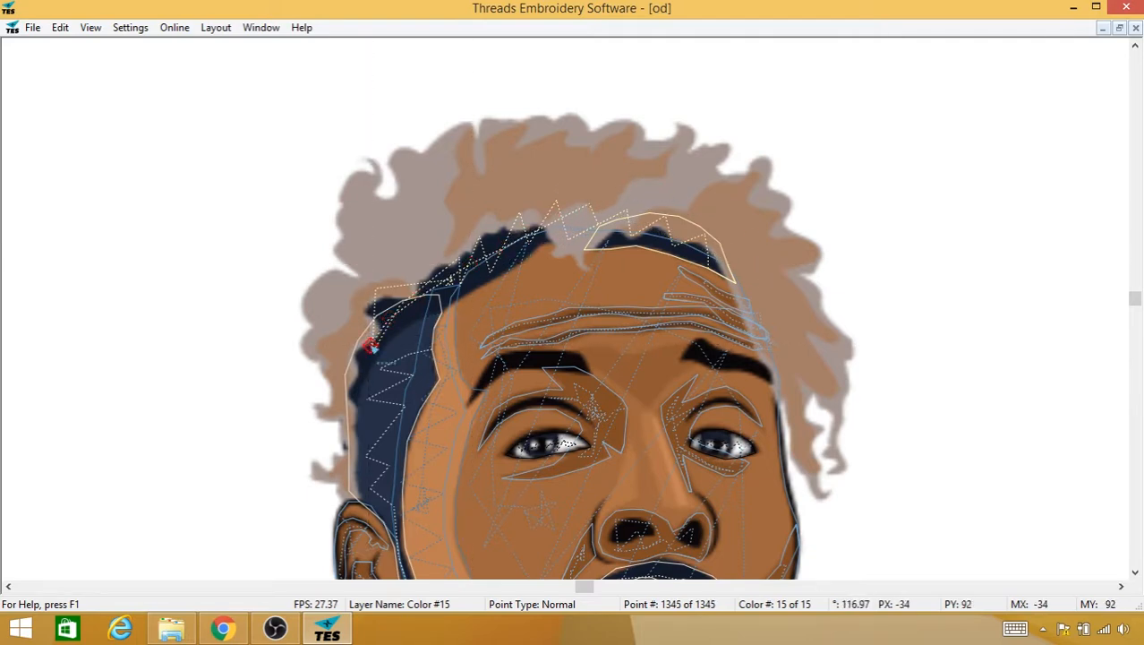
Step: Start a fill on the longer dark hairline band, outlining its lower edge from the side of the head to the hanging lock
right_click(369, 344)
mouse_move(424, 428)
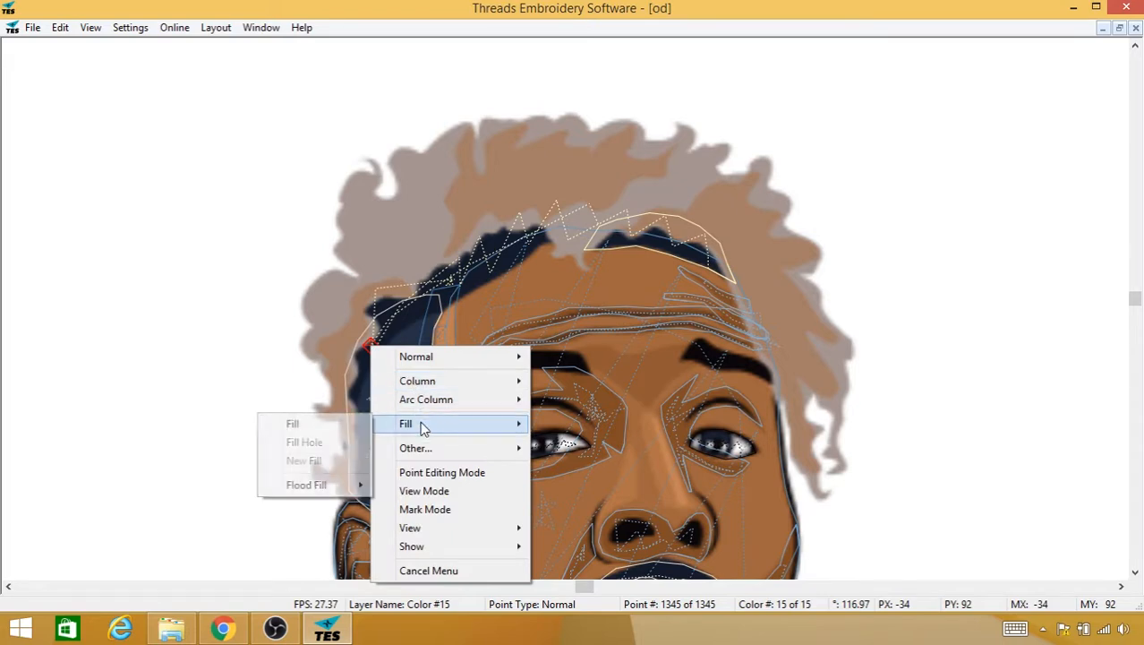
left_click(346, 425)
left_click(354, 407)
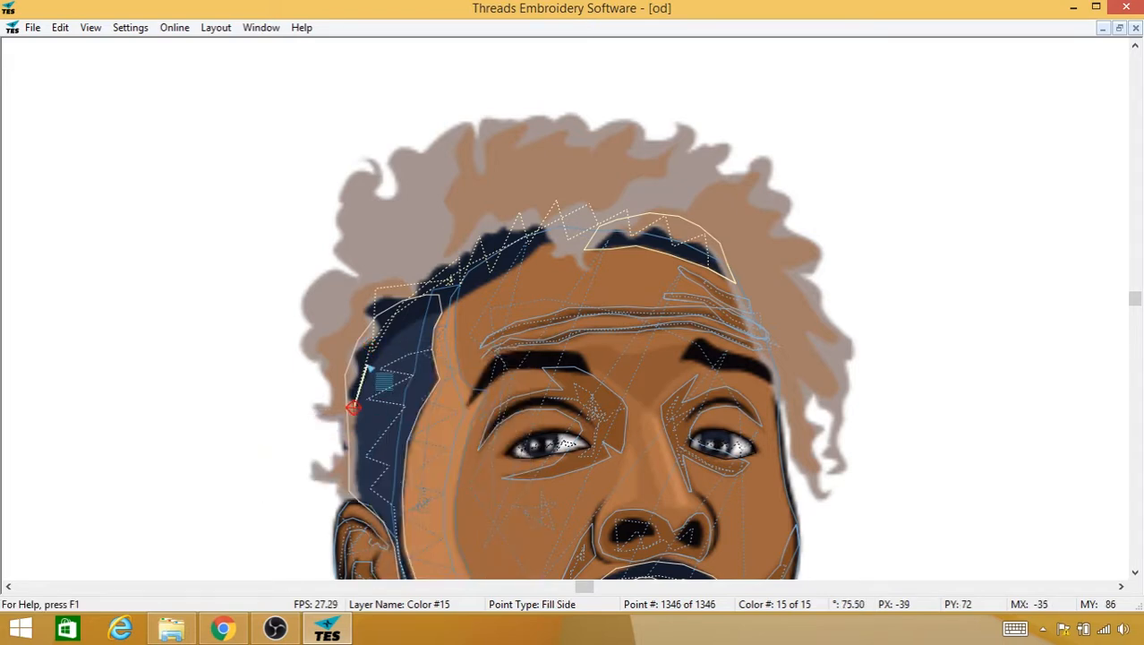
left_click(401, 330)
left_click(367, 362)
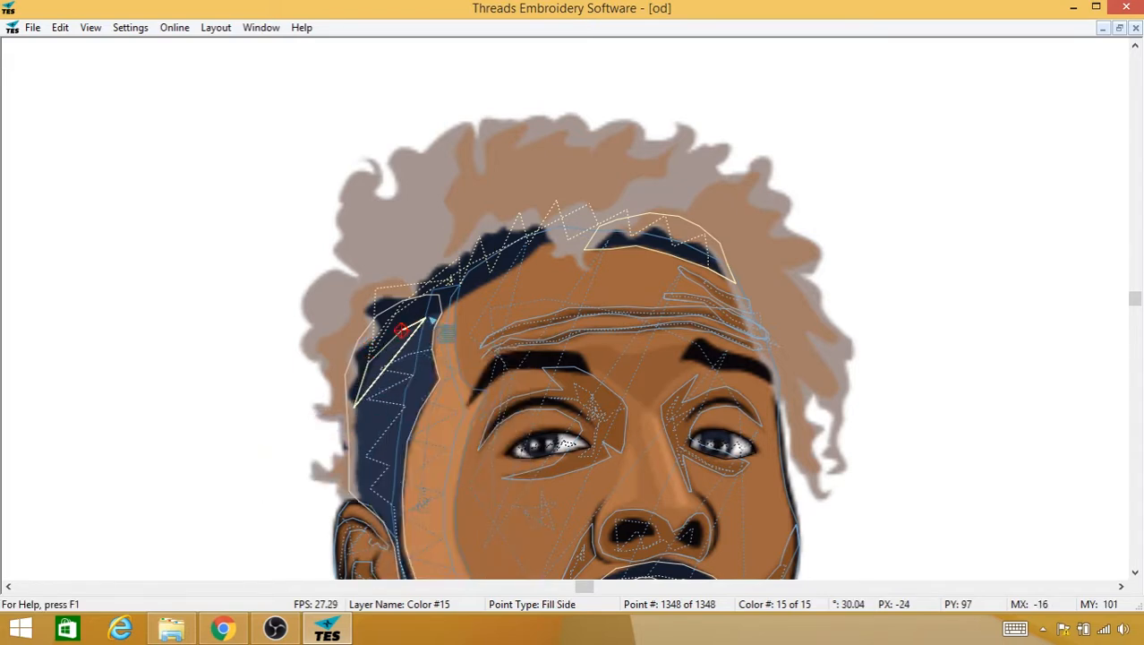
left_click(426, 318)
left_click(467, 301)
left_click(487, 281)
left_click(511, 266)
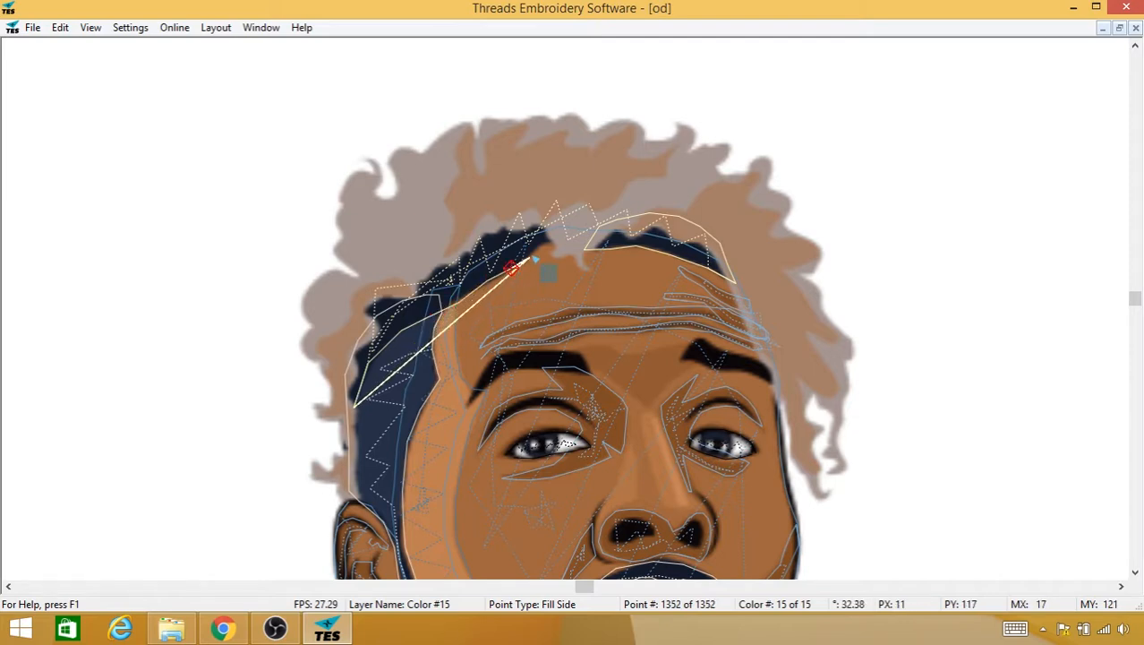
left_click(528, 255)
left_click(544, 245)
left_click(553, 239)
left_click(560, 235)
Step: Close the longer band's fill outline over its jagged upper edge and down the side of the head to the starting point
left_click(548, 223)
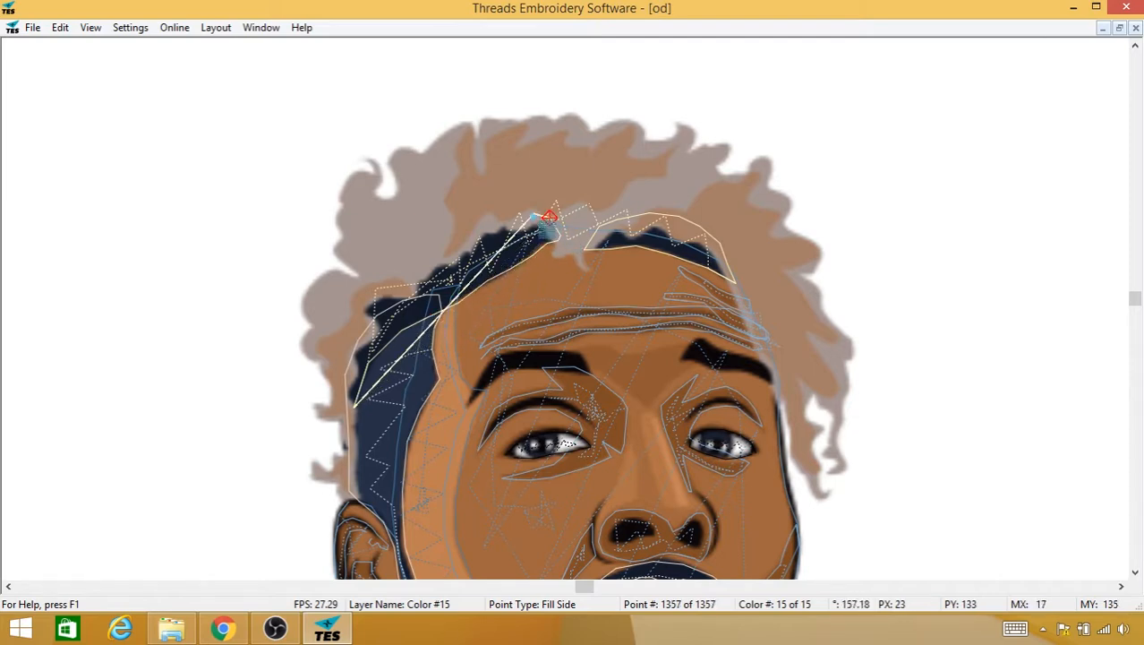
left_click(524, 215)
left_click(498, 224)
left_click(475, 234)
left_click(456, 242)
left_click(428, 256)
left_click(401, 268)
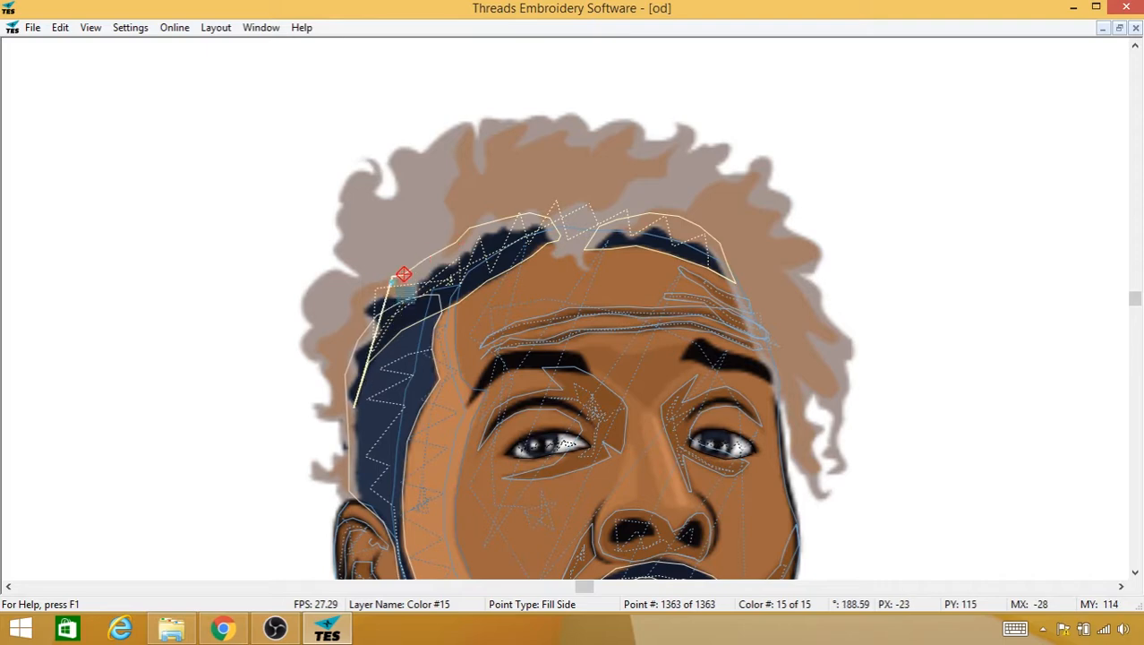
left_click(383, 283)
left_click(363, 299)
left_click(355, 320)
left_click(343, 346)
left_click(344, 365)
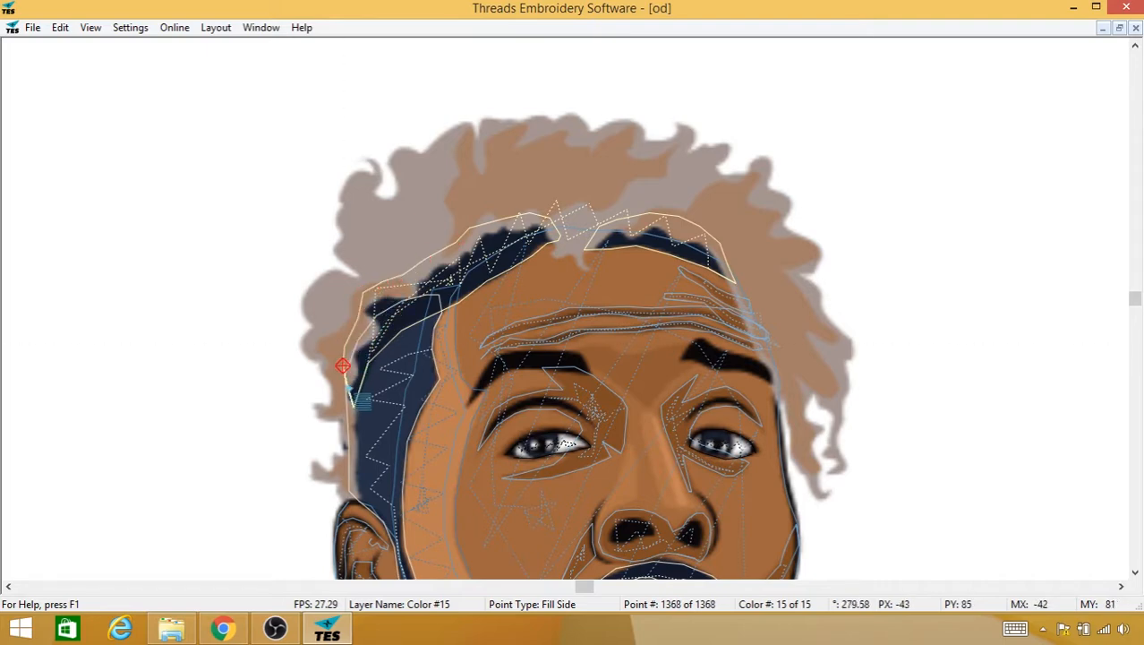
left_click(343, 383)
left_click(343, 401)
Step: Preview the whole portrait in stitch view with the reference image hidden, and save the design
key("0")
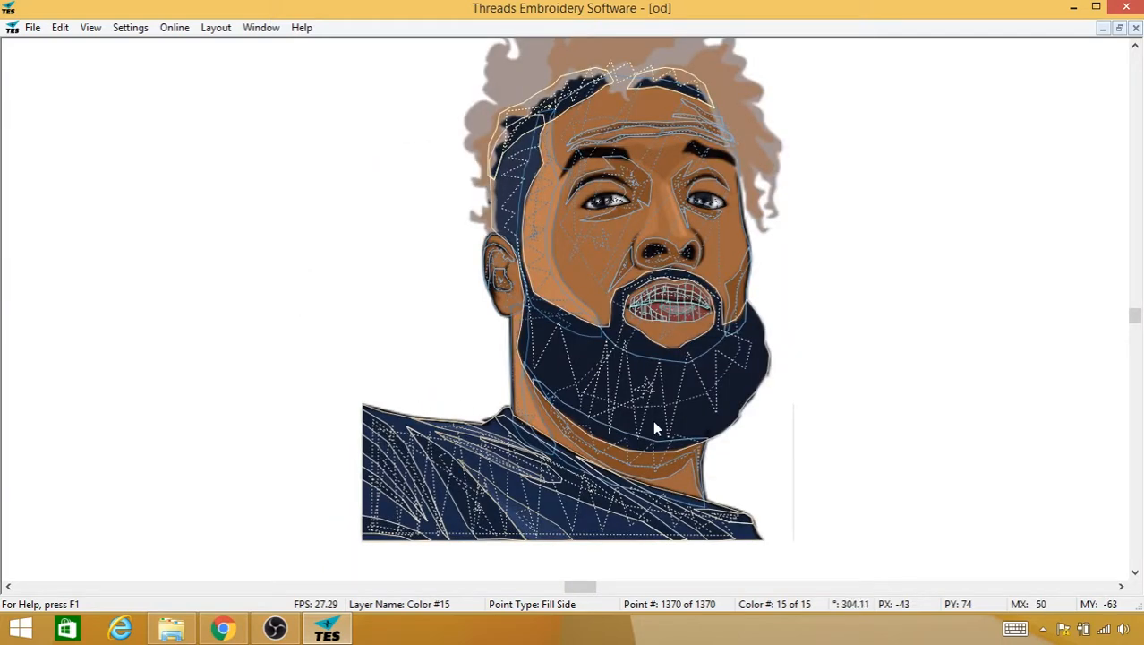
key("i")
scroll(654, 428, "down", 3)
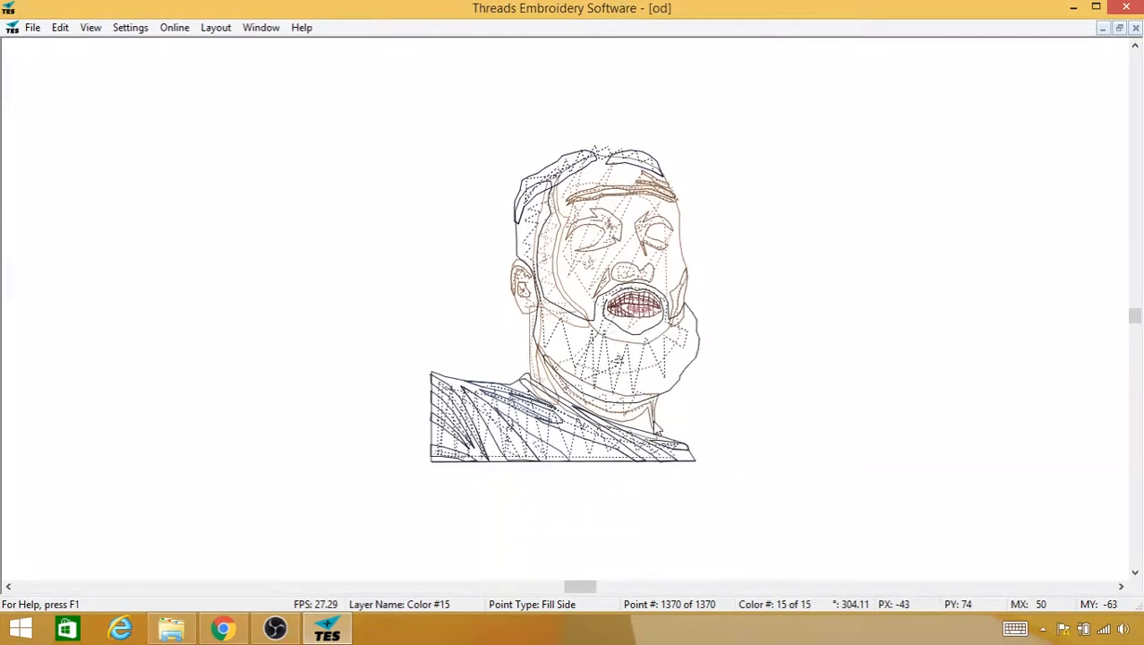
key("g")
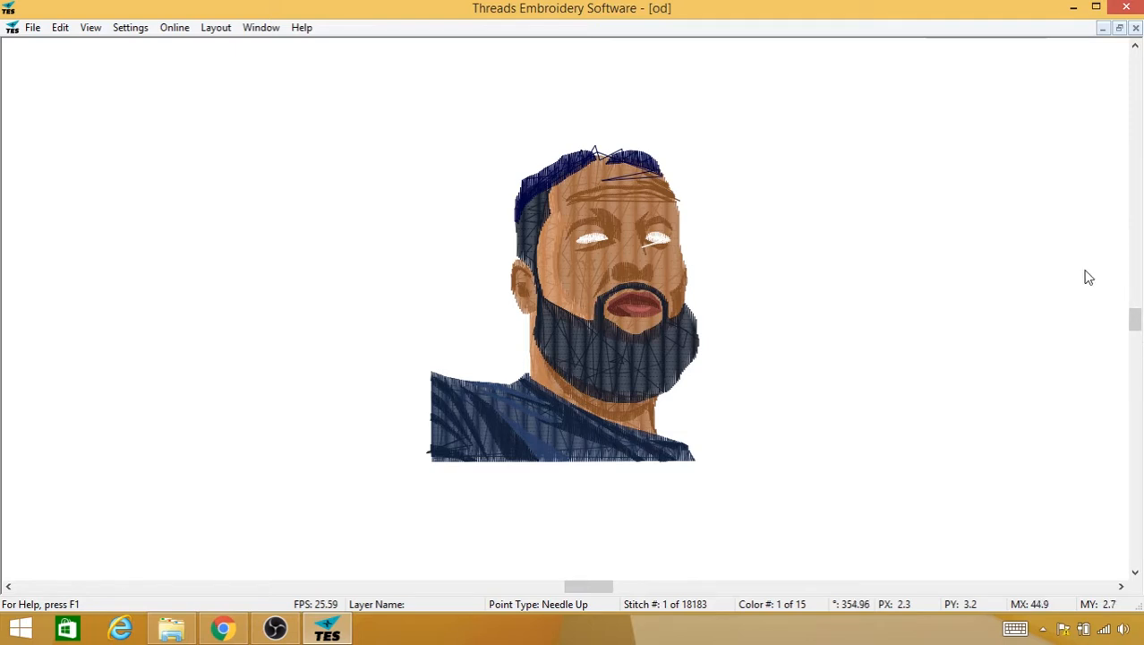
left_click(32, 26)
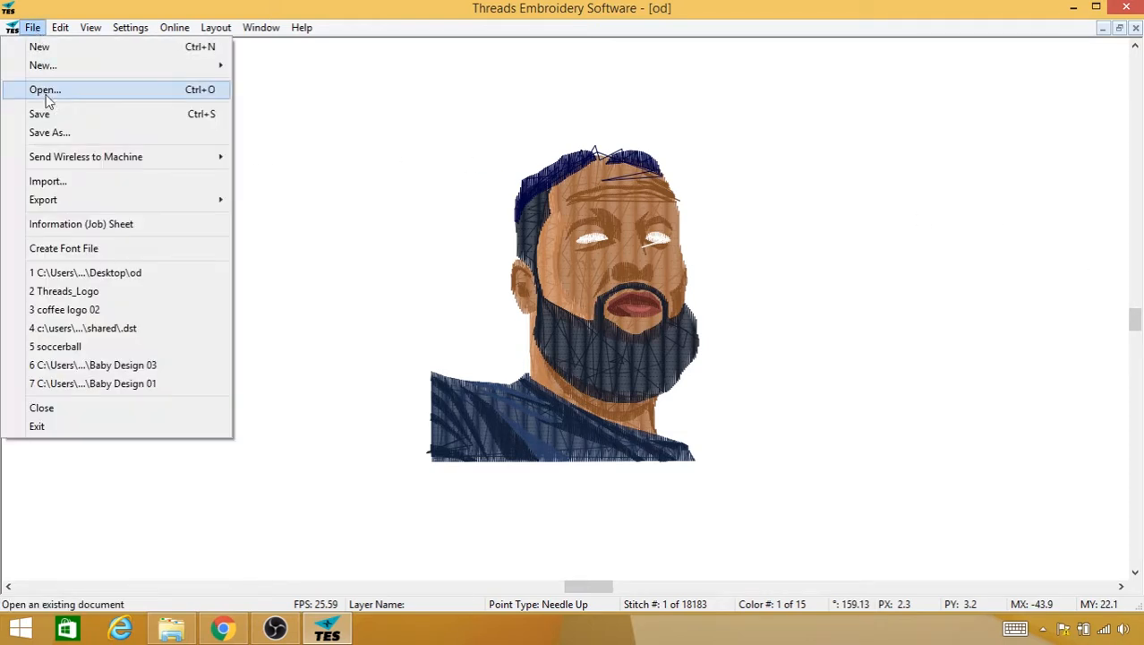
left_click(40, 115)
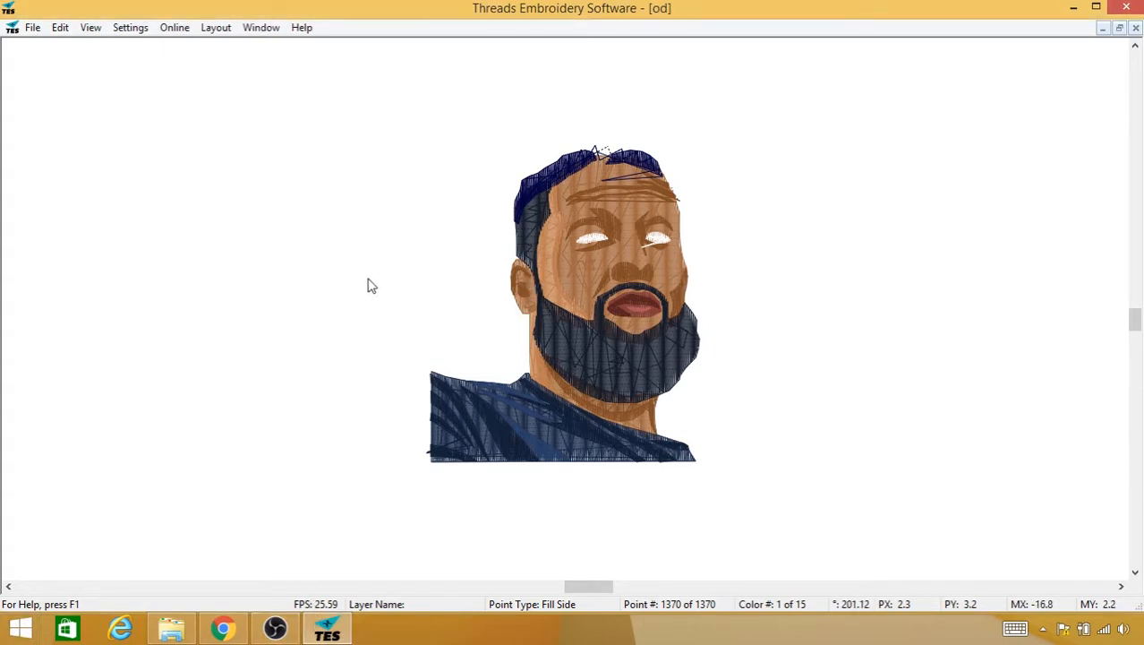
Step: Return to wire view with the reference image shown, and insert a color change to light gray (191, 191, 191)
key("w")
key("i")
scroll(371, 286, "up", 3)
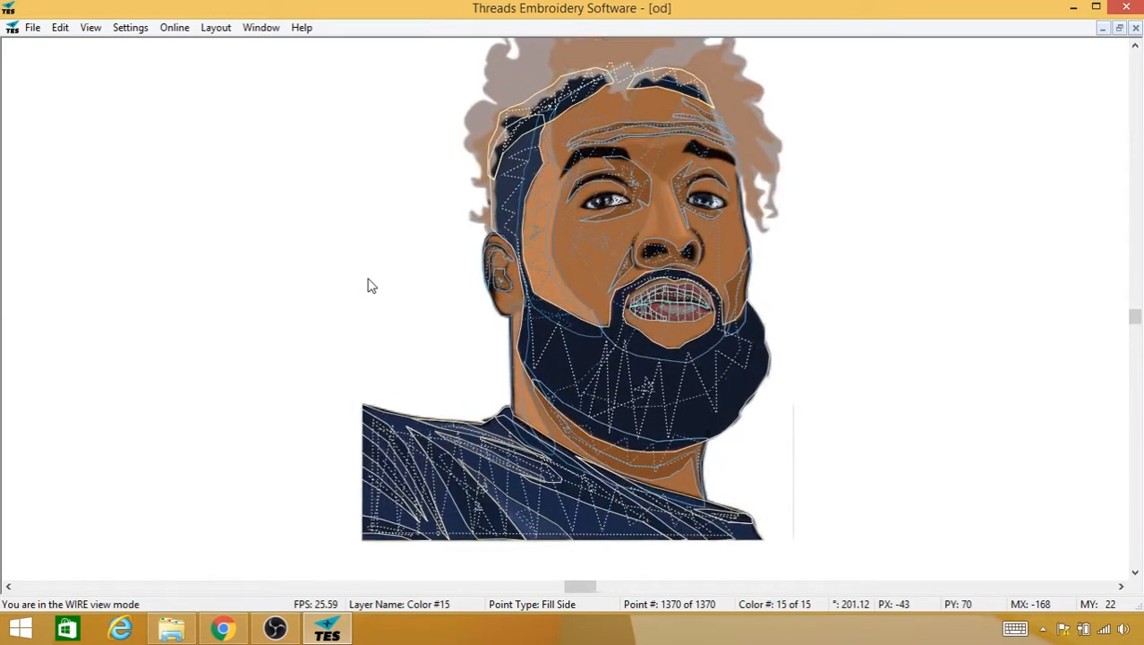
left_click_drag(664, 170, 630, 344)
scroll(618, 333, "up", 1)
scroll(581, 343, "up", 1)
scroll(581, 343, "up", 1)
scroll(591, 418, "up", 1)
scroll(623, 380, "up", 1)
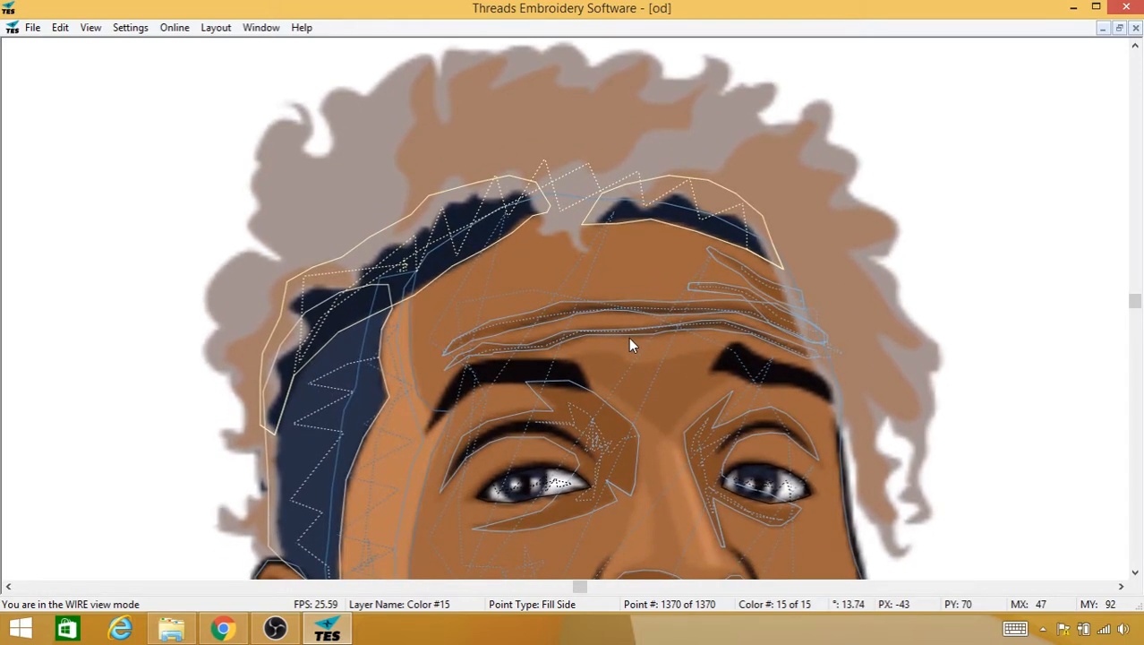
right_click(552, 263)
mouse_move(637, 371)
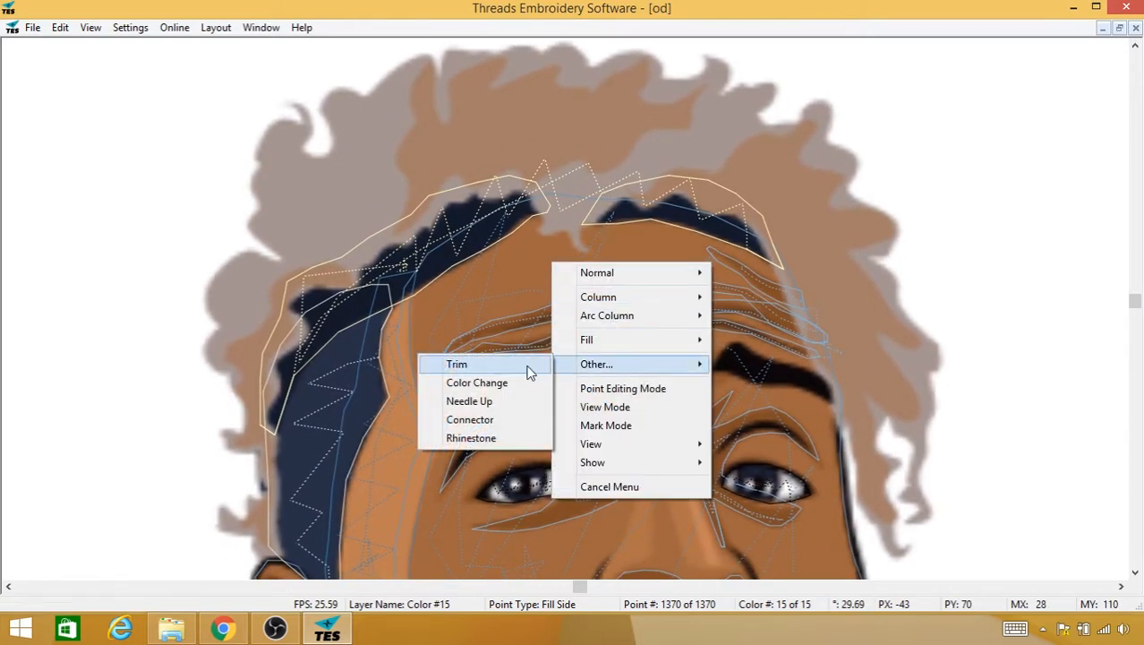
left_click(467, 384)
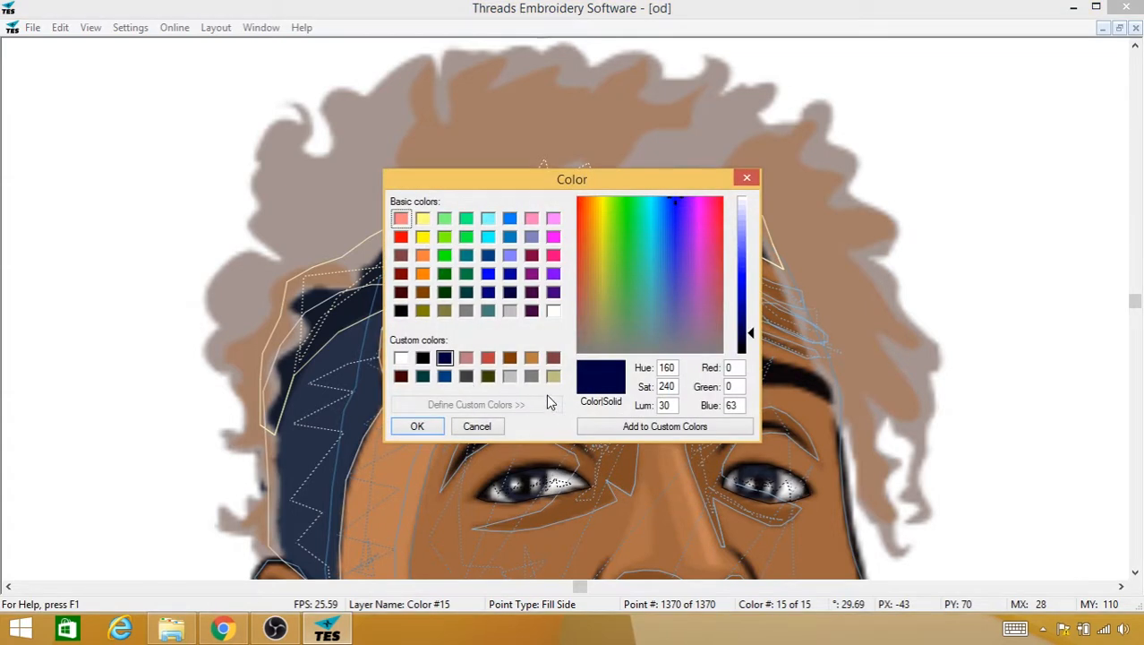
left_click(510, 375)
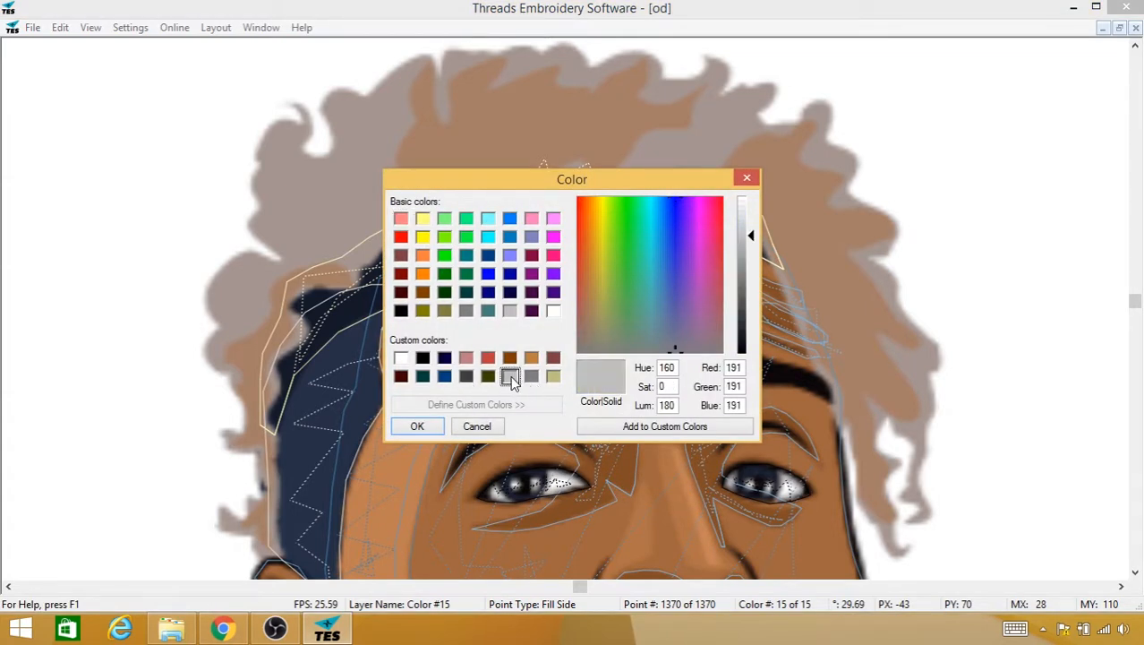
left_click(418, 426)
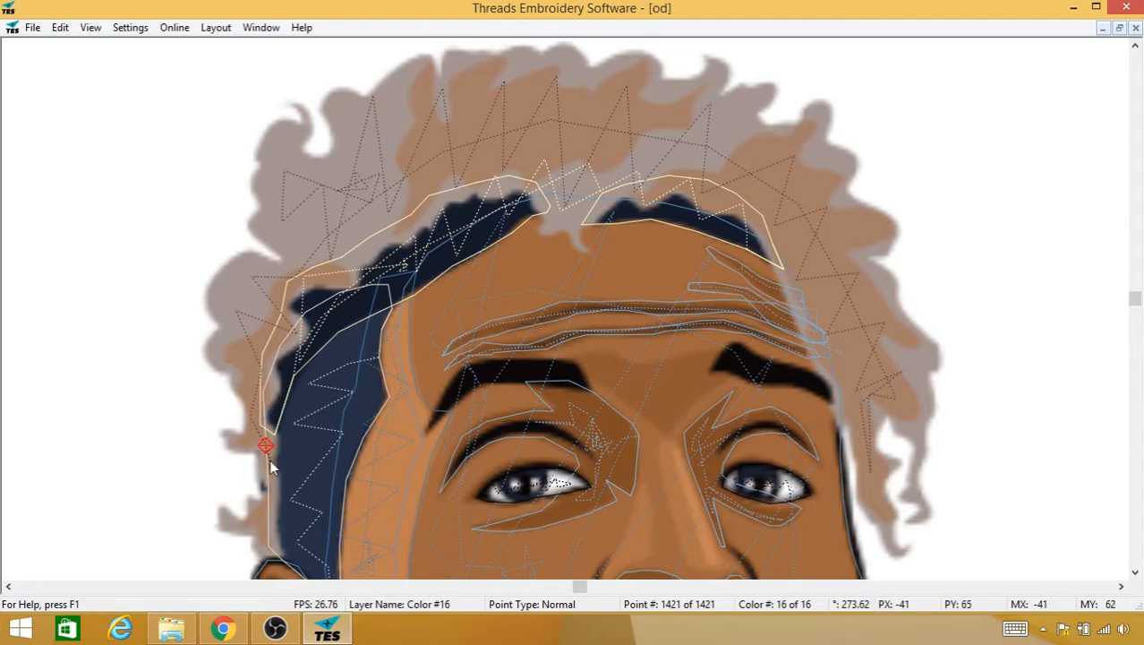
Step: End the run stitches above the ear and start a fill, outlining the hair's inner edge up the side of the head
left_click(258, 522)
right_click(259, 523)
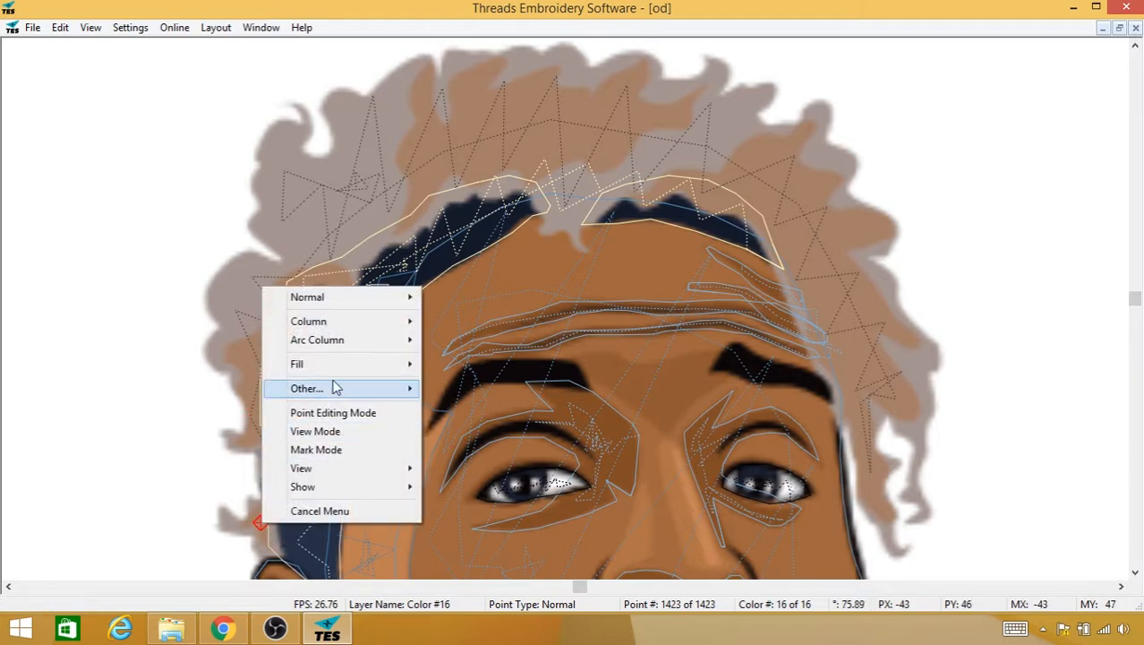
mouse_move(320, 367)
left_click(220, 367)
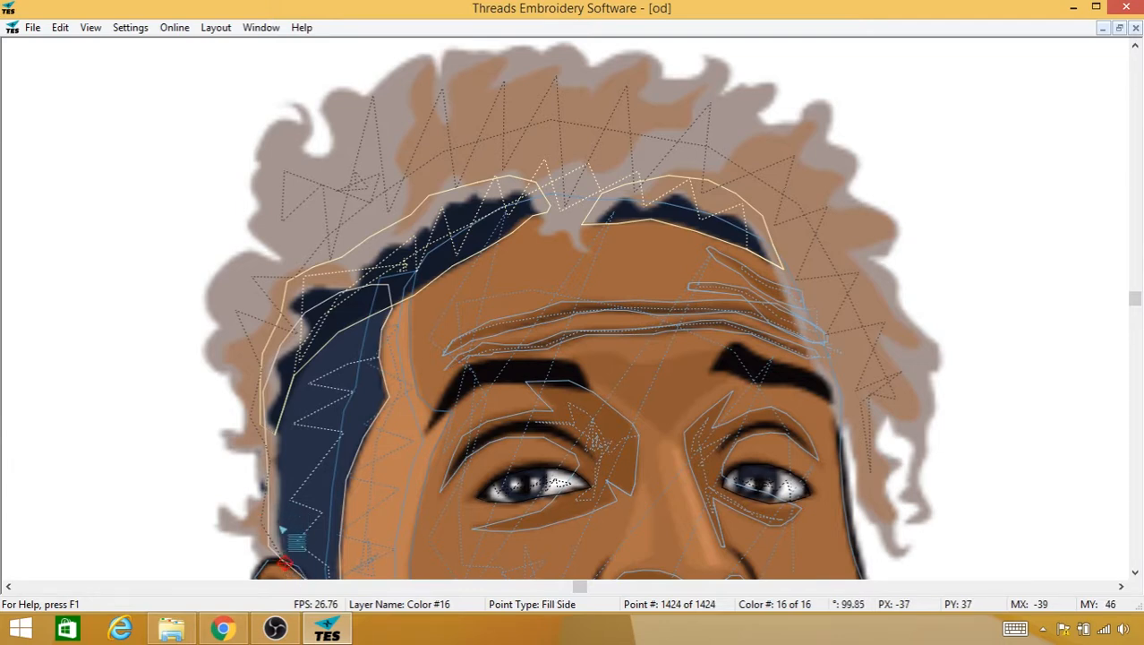
left_click(275, 502)
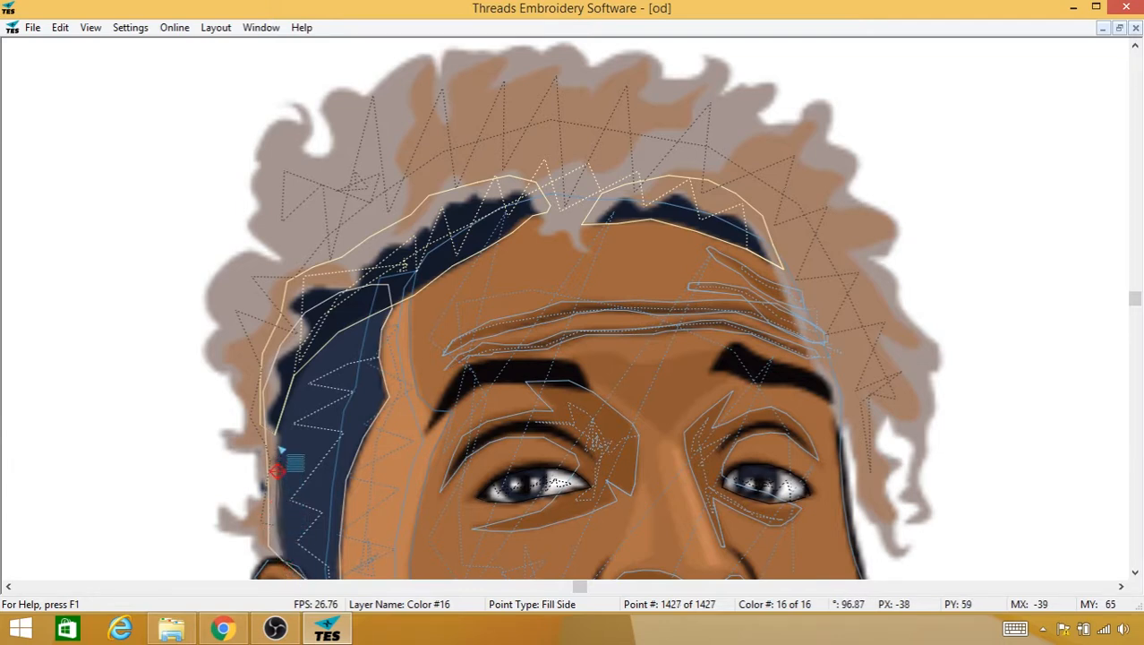
left_click(271, 413)
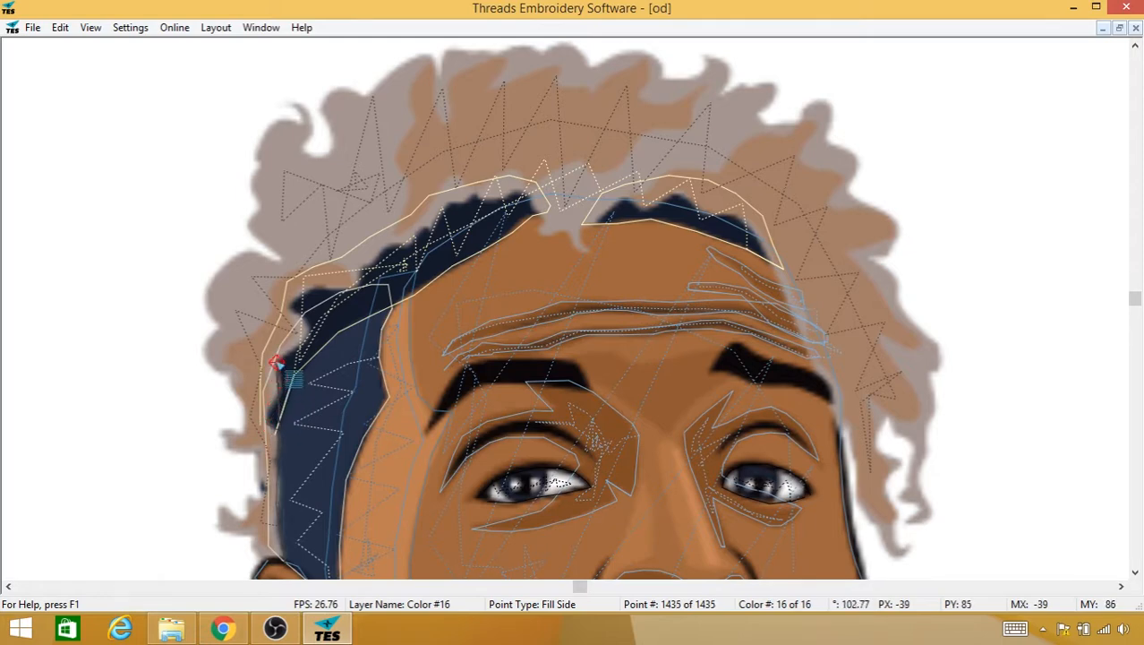
left_click(288, 310)
left_click(305, 290)
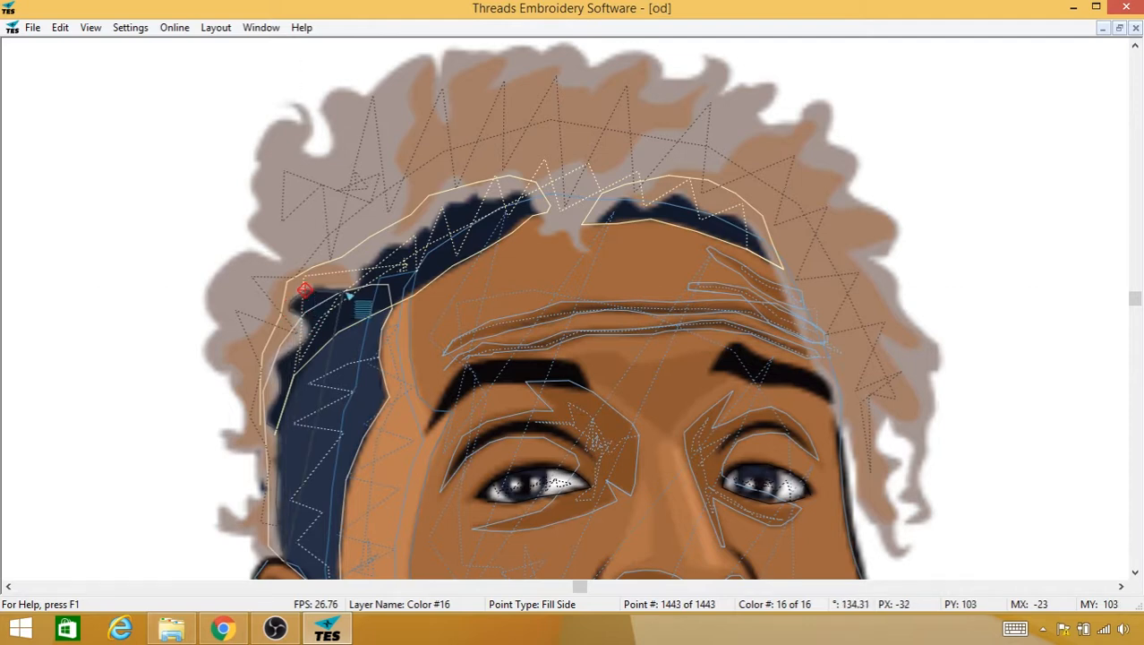
Step: Continue the fill outline along the jagged upper edge of the longer dark hairline band to the hanging lock
left_click(372, 256)
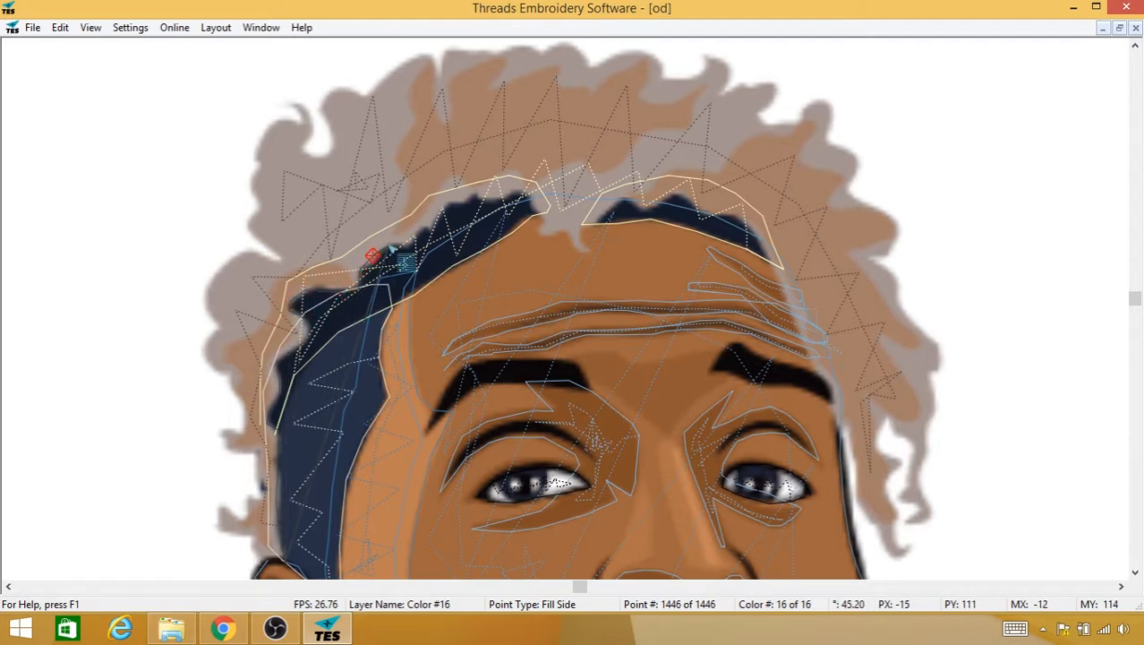
left_click(390, 245)
left_click(413, 238)
left_click(423, 232)
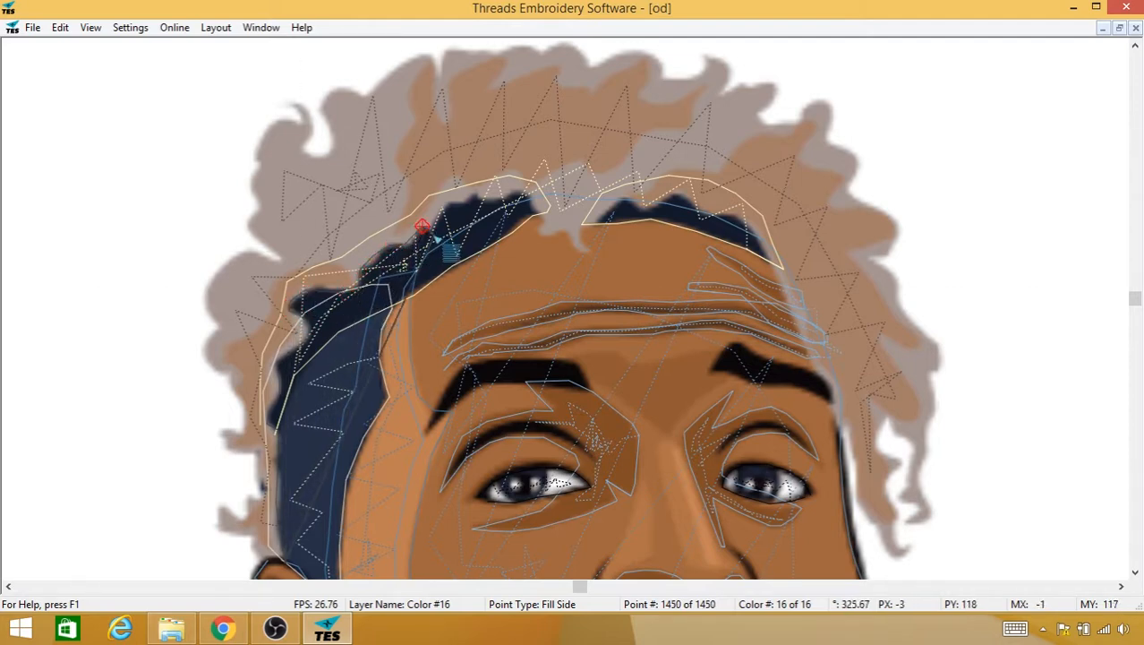
left_click(434, 227)
left_click(473, 197)
left_click(488, 193)
left_click(503, 195)
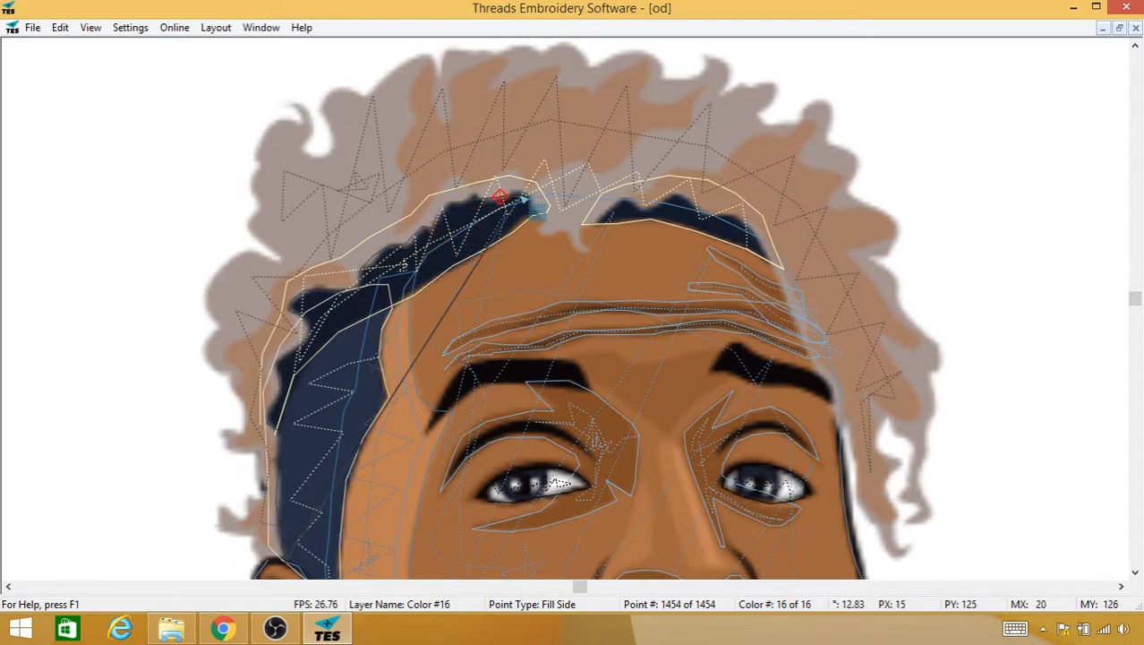
left_click(516, 194)
left_click(531, 203)
left_click(535, 211)
left_click(541, 219)
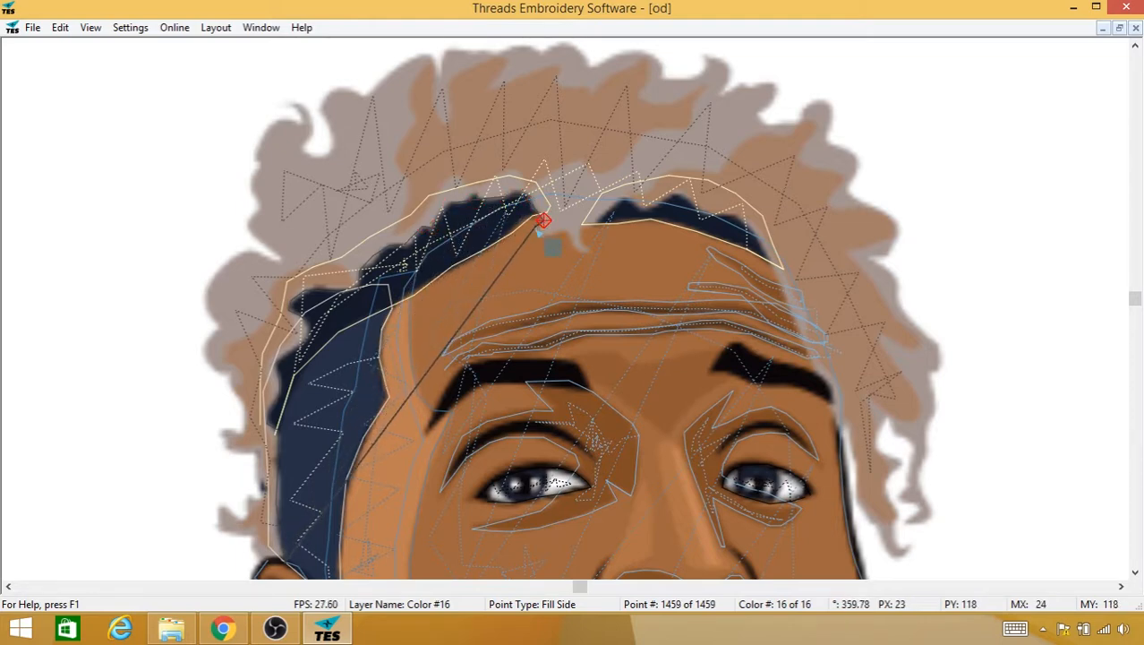
Step: Trace the fill outline around the small lock hanging over the middle of the forehead
left_click(544, 225)
left_click(547, 230)
left_click(550, 235)
left_click(556, 239)
left_click(562, 242)
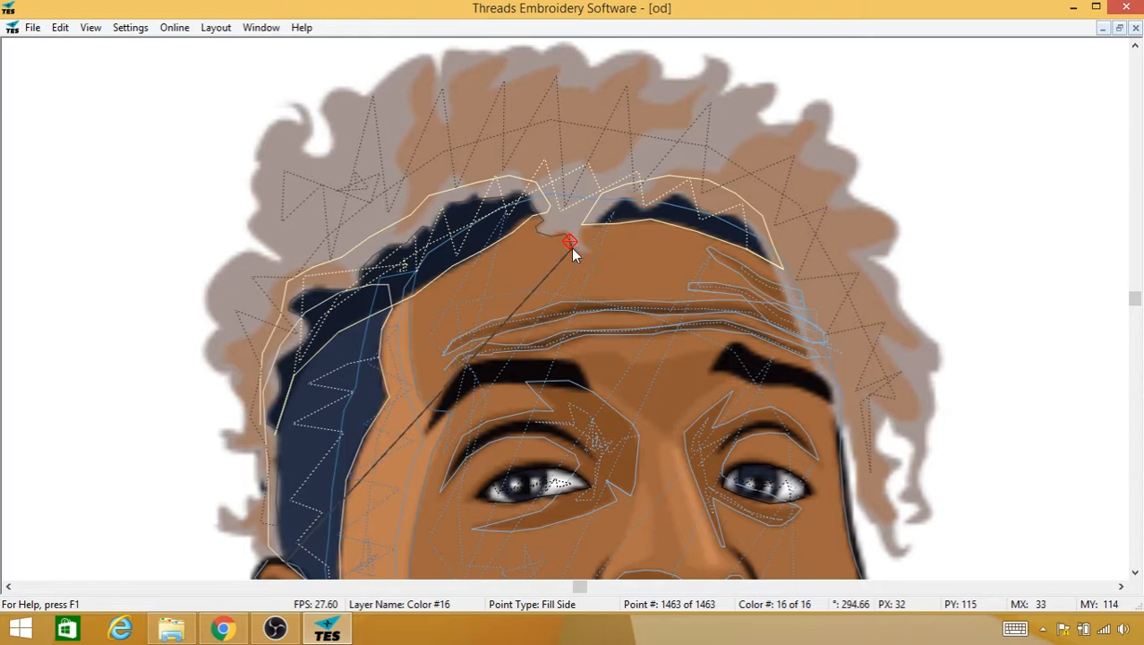
left_click(570, 247)
left_click(578, 250)
left_click(584, 254)
left_click(588, 240)
left_click(593, 233)
left_click(598, 225)
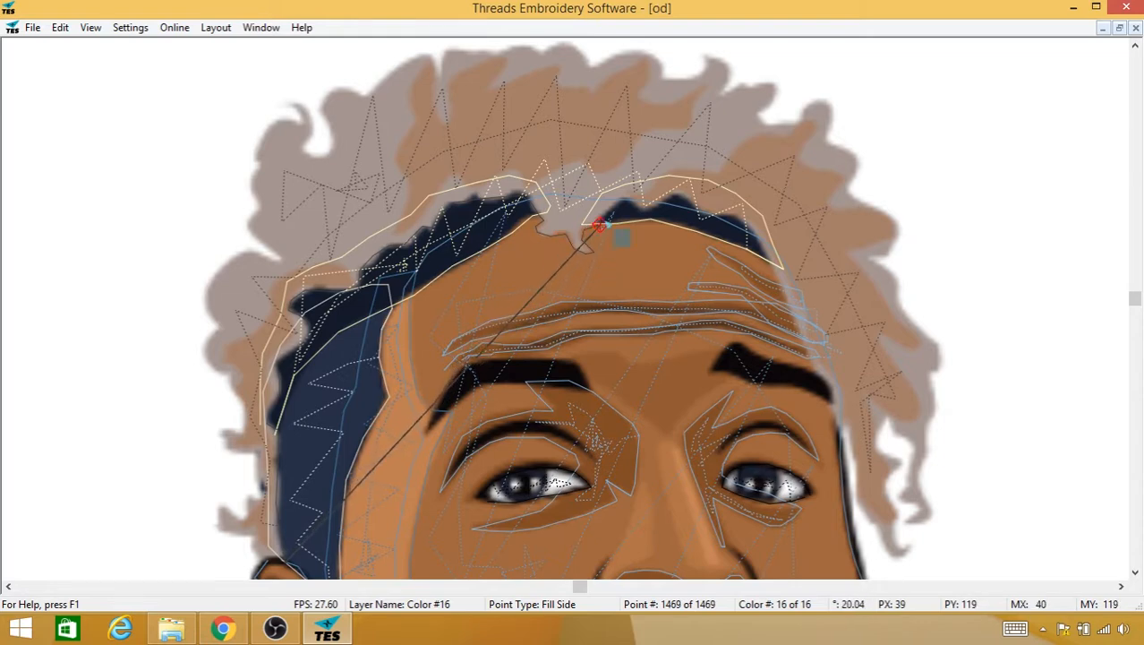
Step: Extend the fill outline from the hanging lock along the upper edge of the shorter dark hairline patch
left_click(622, 215)
left_click(634, 214)
left_click(648, 212)
left_click(661, 212)
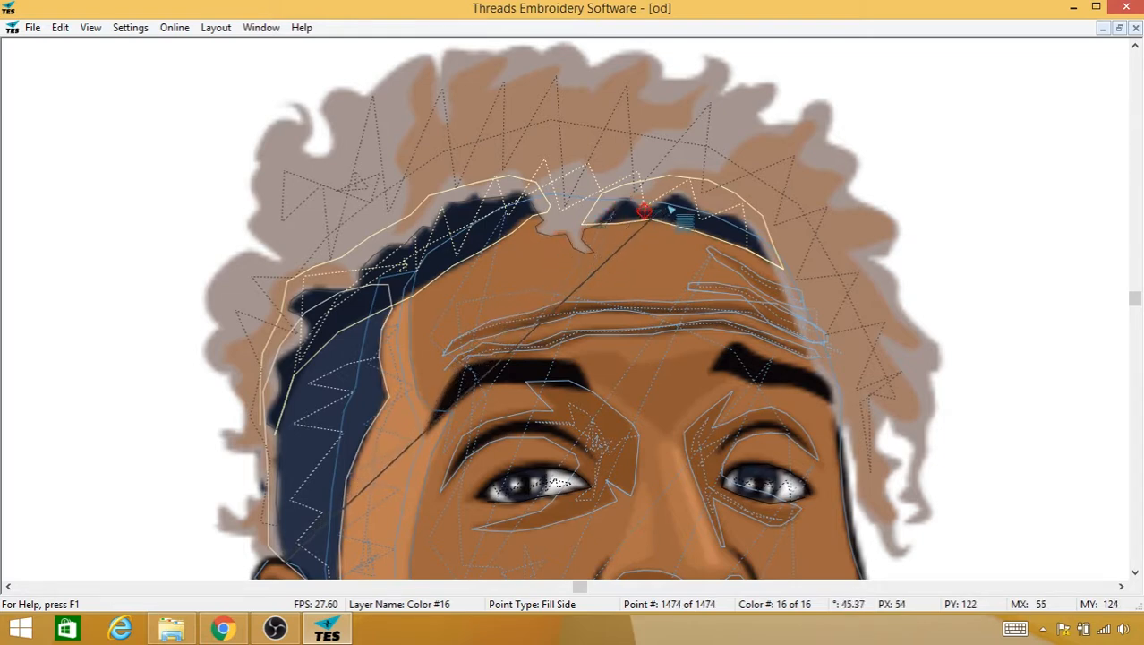
left_click(679, 209)
left_click(697, 210)
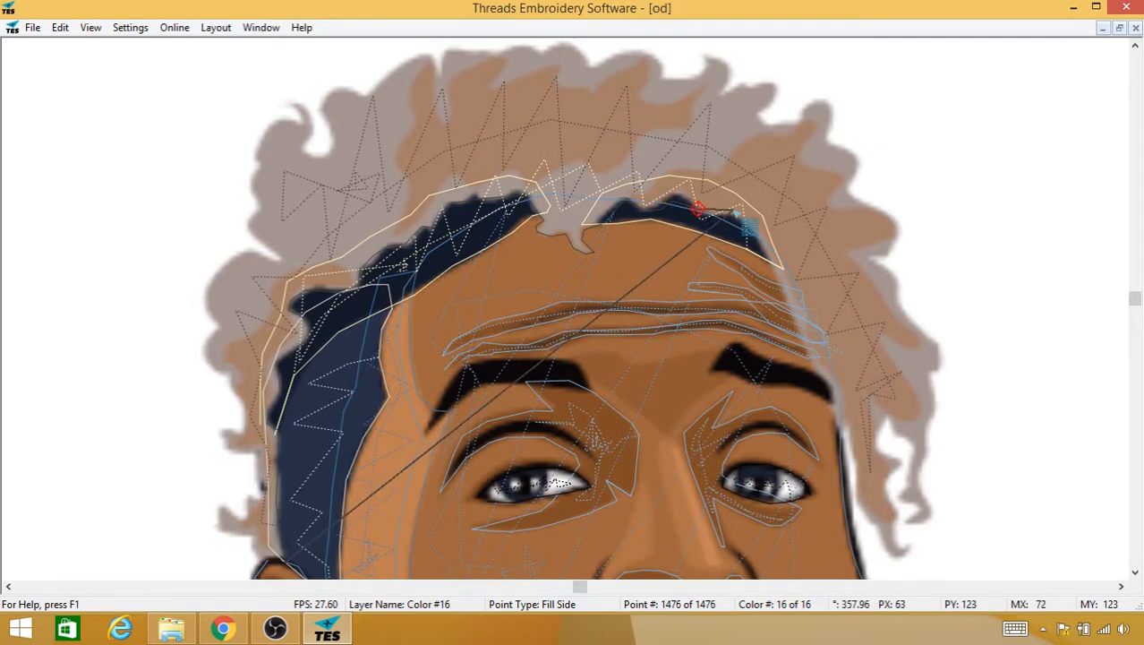
left_click(716, 215)
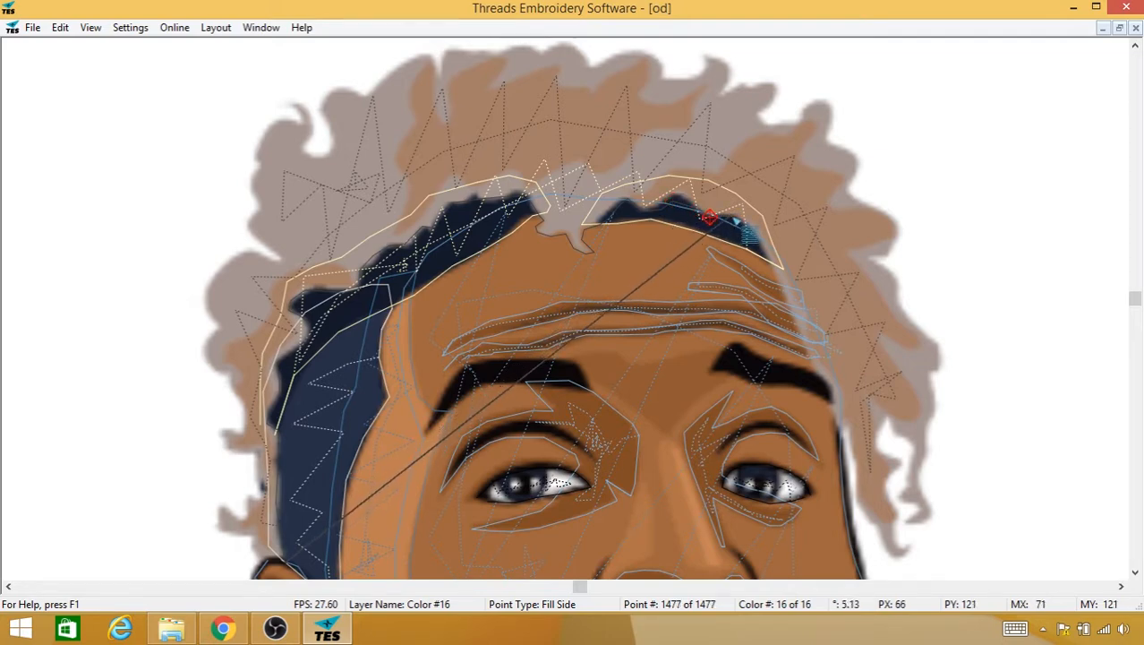
left_click(734, 220)
left_click(767, 253)
left_click(782, 293)
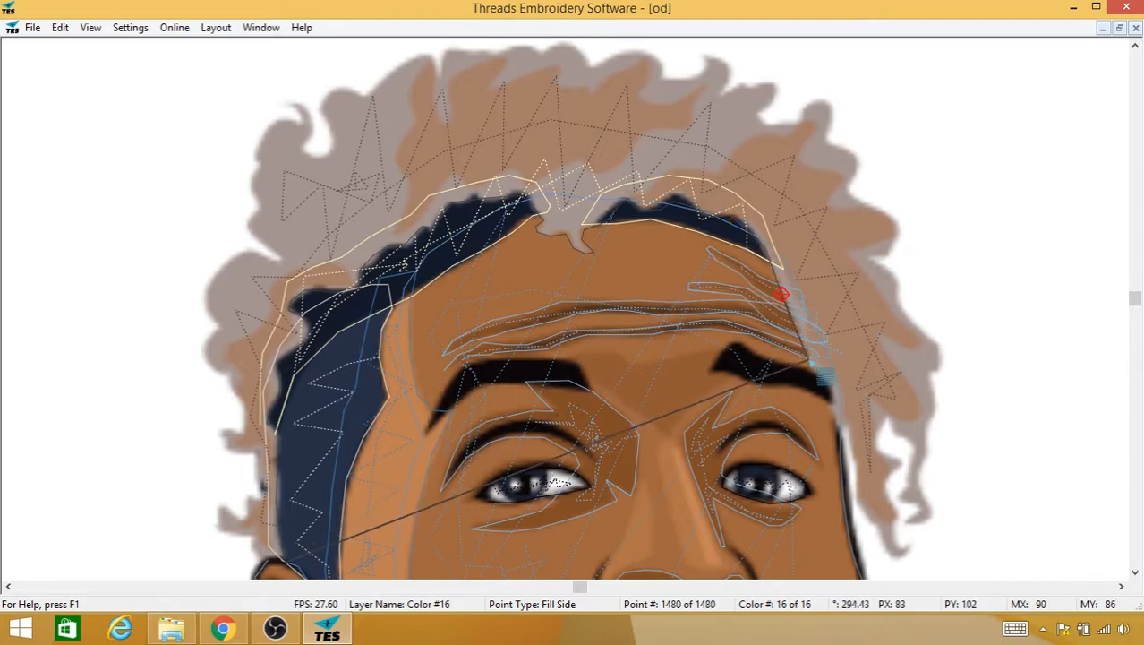
left_click(809, 360)
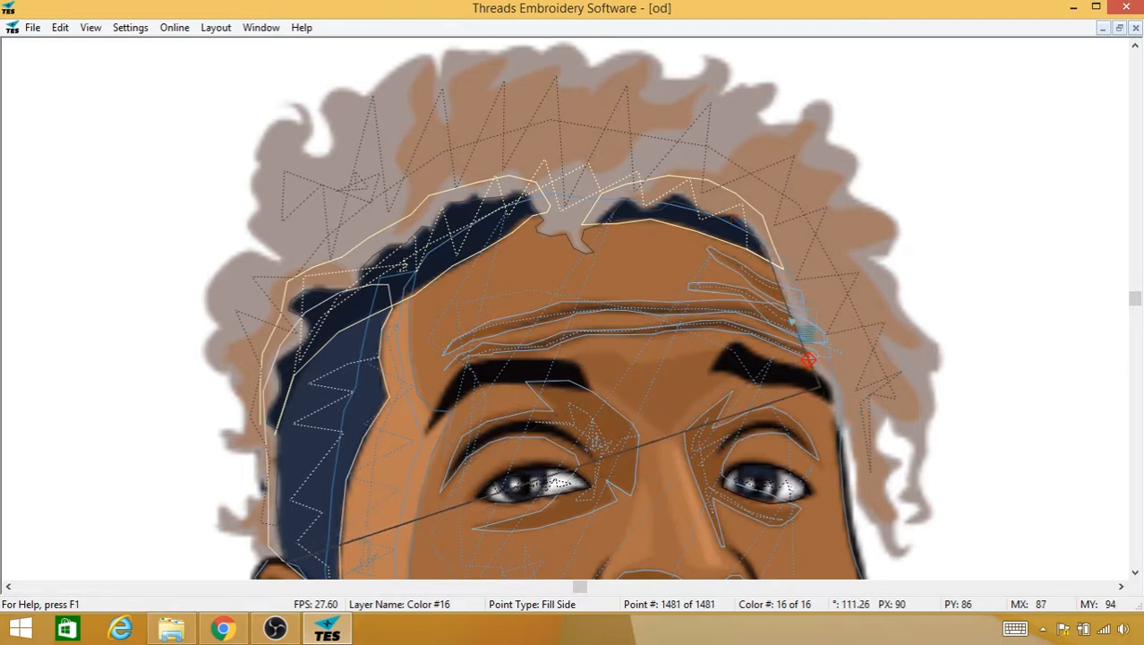
key("BackSpace")
key("BackSpace")
key("BackSpace")
key("BackSpace")
key("BackSpace")
key("BackSpace")
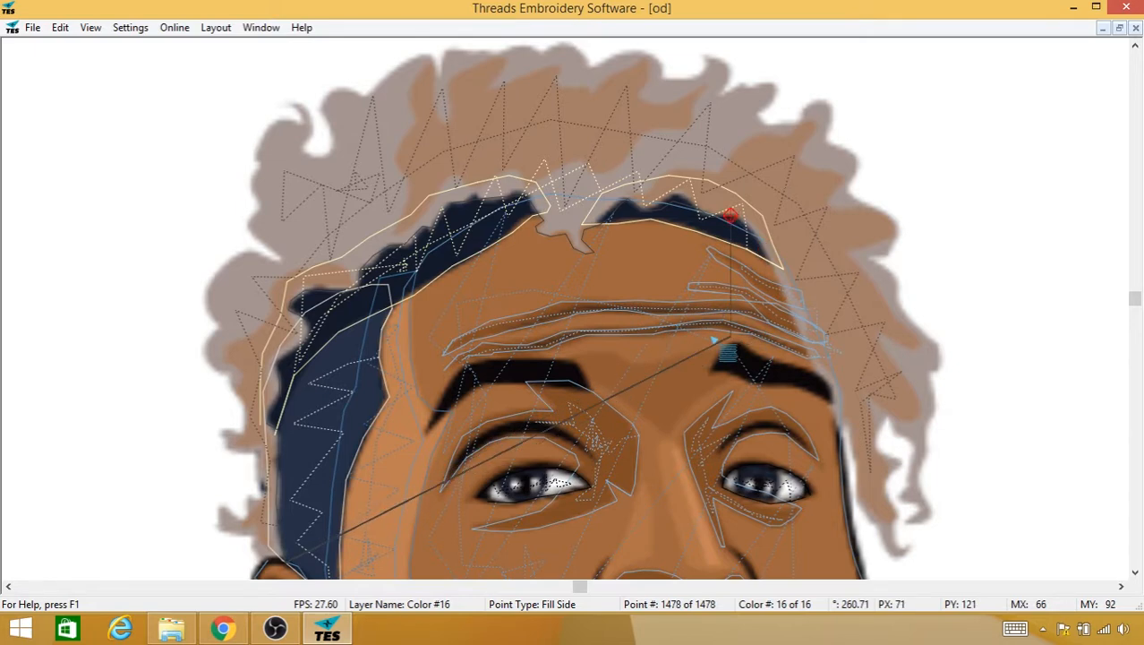
key("BackSpace")
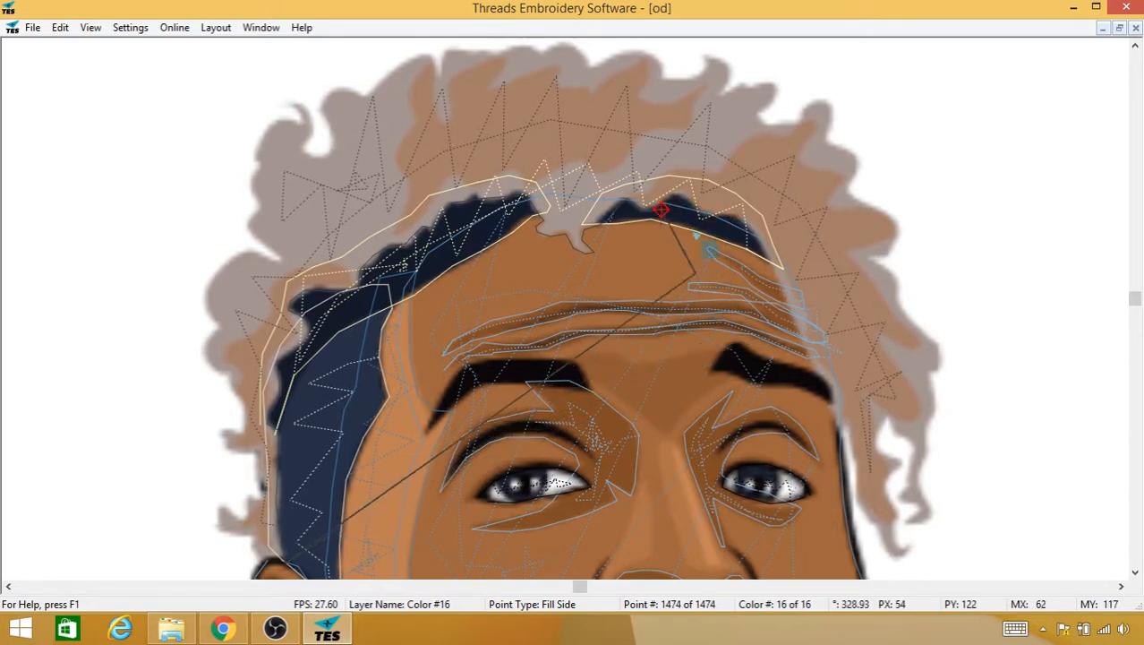
Step: Continue the fill outline from the shorter dark patch up into the hair along the brown-gray color boundary
left_click(670, 191)
left_click(689, 186)
left_click(707, 190)
left_click(725, 184)
left_click(741, 181)
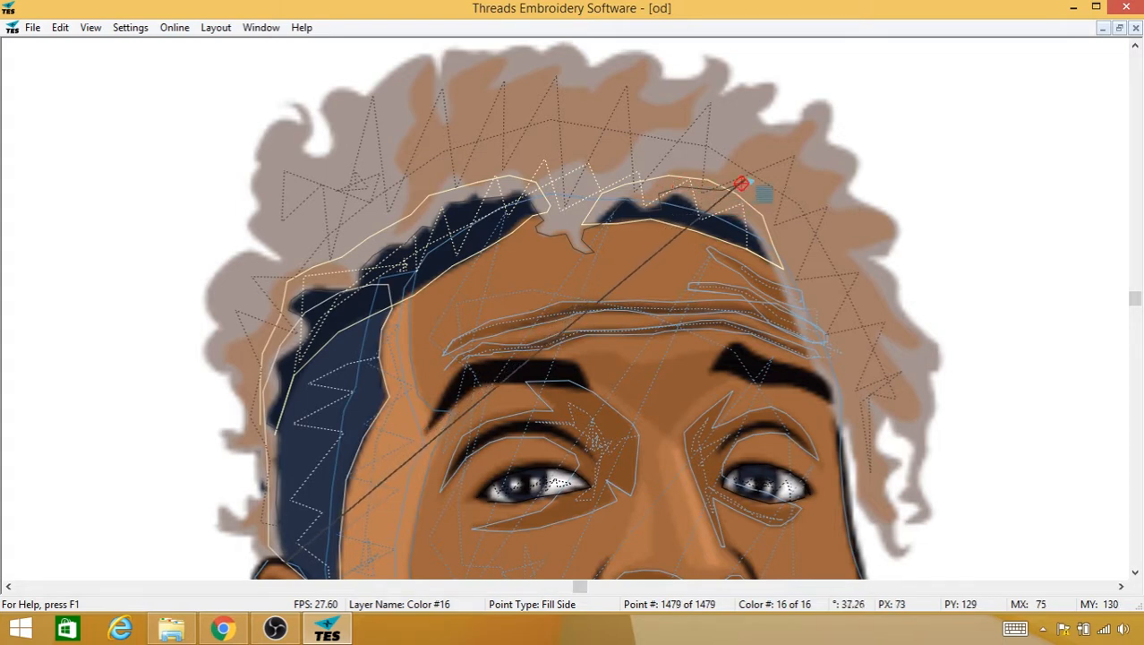
left_click(759, 170)
left_click(772, 163)
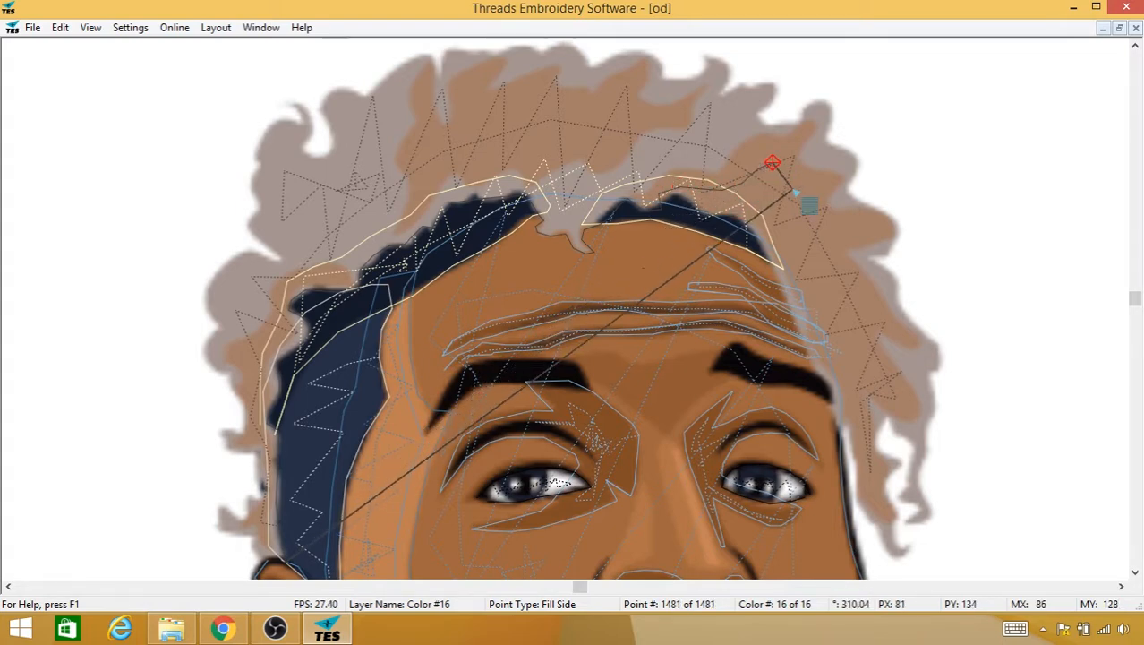
Step: Run the fill outline down through the hair on the far side of the face to beside the eye
left_click(796, 185)
left_click(812, 220)
left_click(830, 258)
left_click(836, 272)
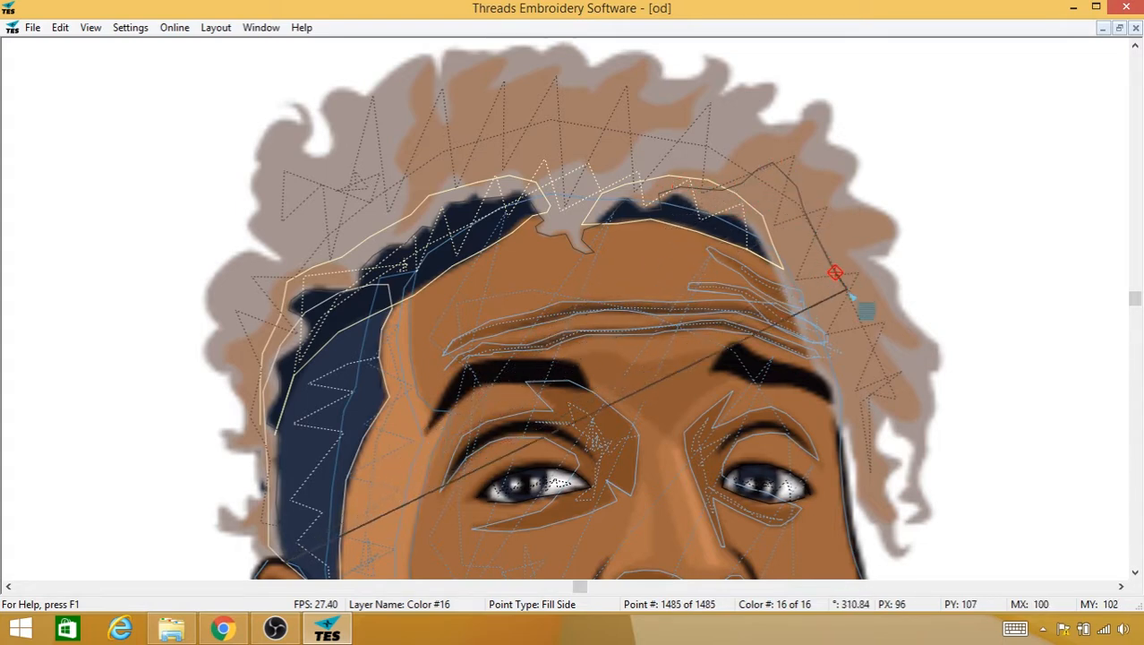
left_click(849, 294)
left_click(856, 323)
left_click(849, 359)
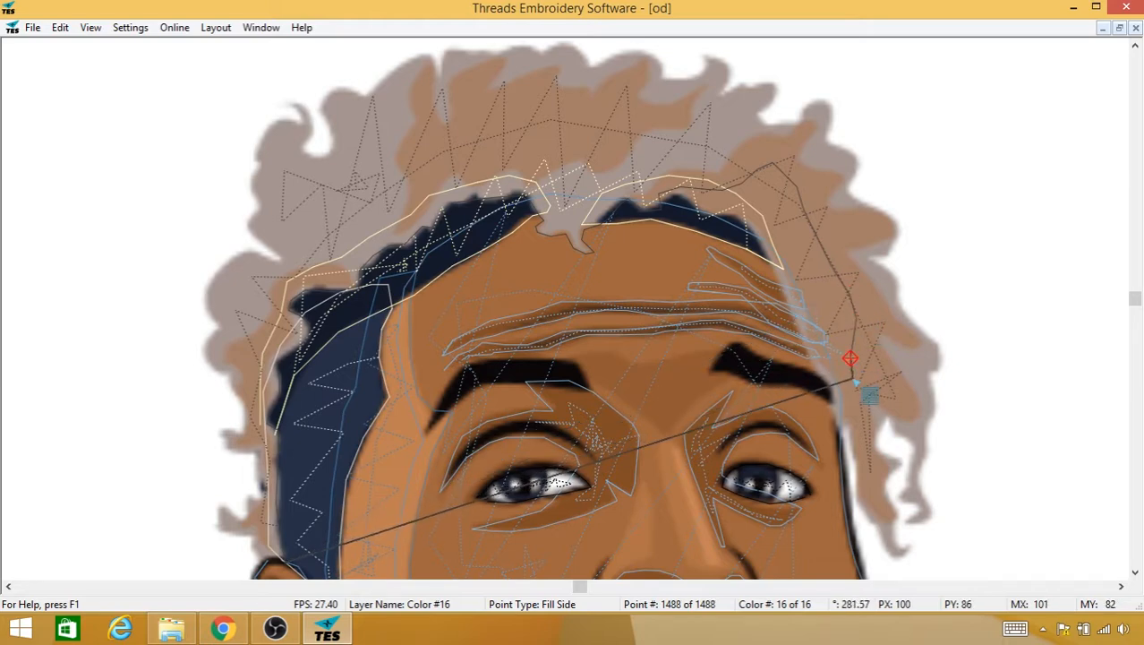
left_click(849, 383)
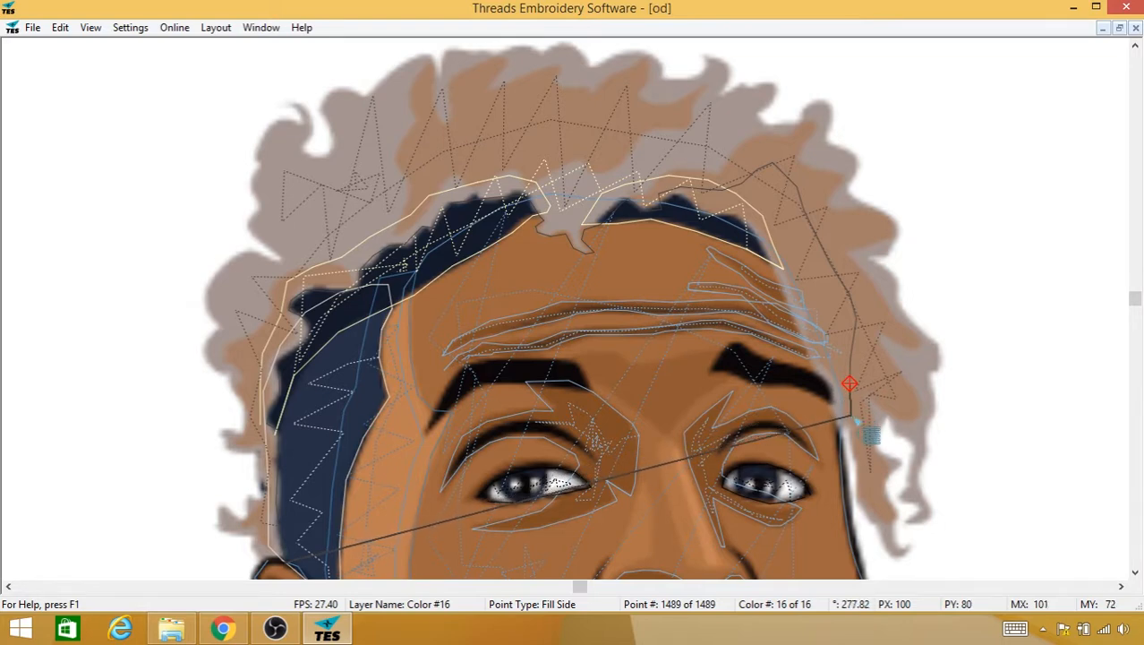
left_click(851, 414)
left_click(856, 470)
left_click(858, 503)
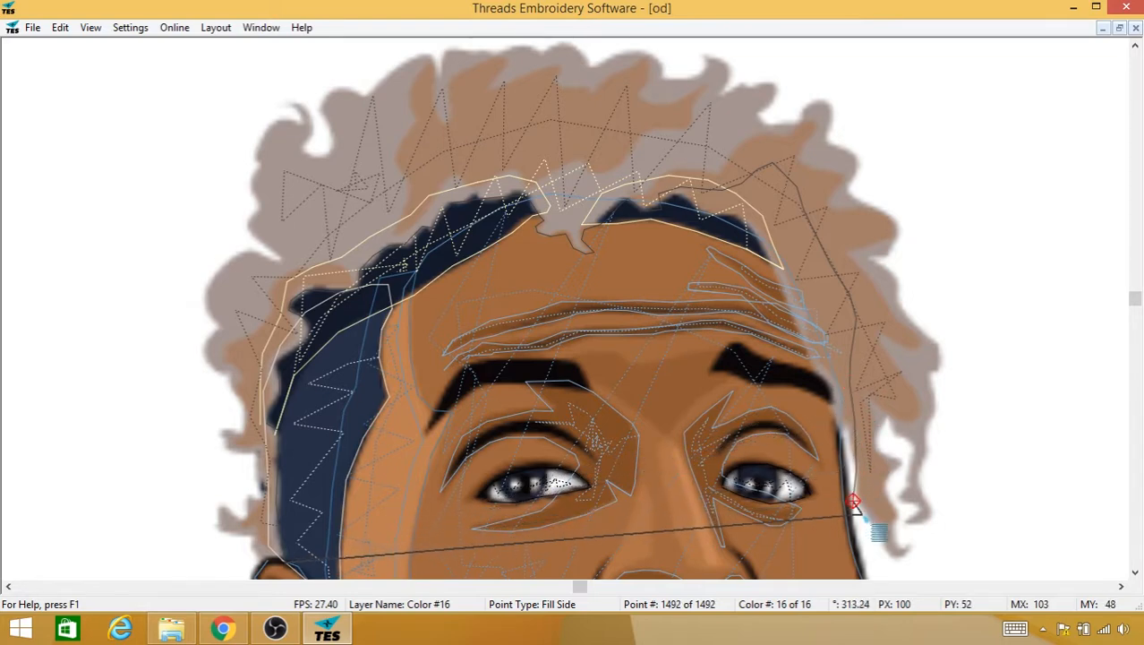
Step: Trace the fill outline around the tip of the longest hanging curl beside the eye and start back up its outer side
left_click(863, 512)
left_click(877, 525)
left_click(883, 544)
left_click(913, 555)
left_click(899, 549)
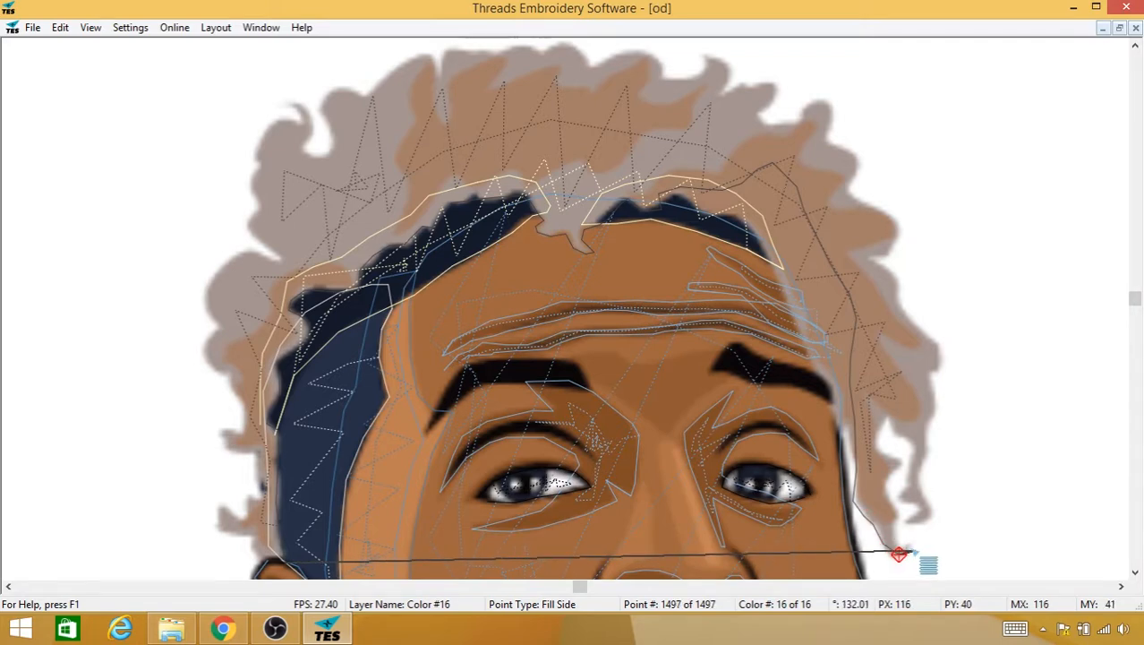
left_click(907, 548)
left_click(899, 538)
left_click(896, 519)
left_click(892, 500)
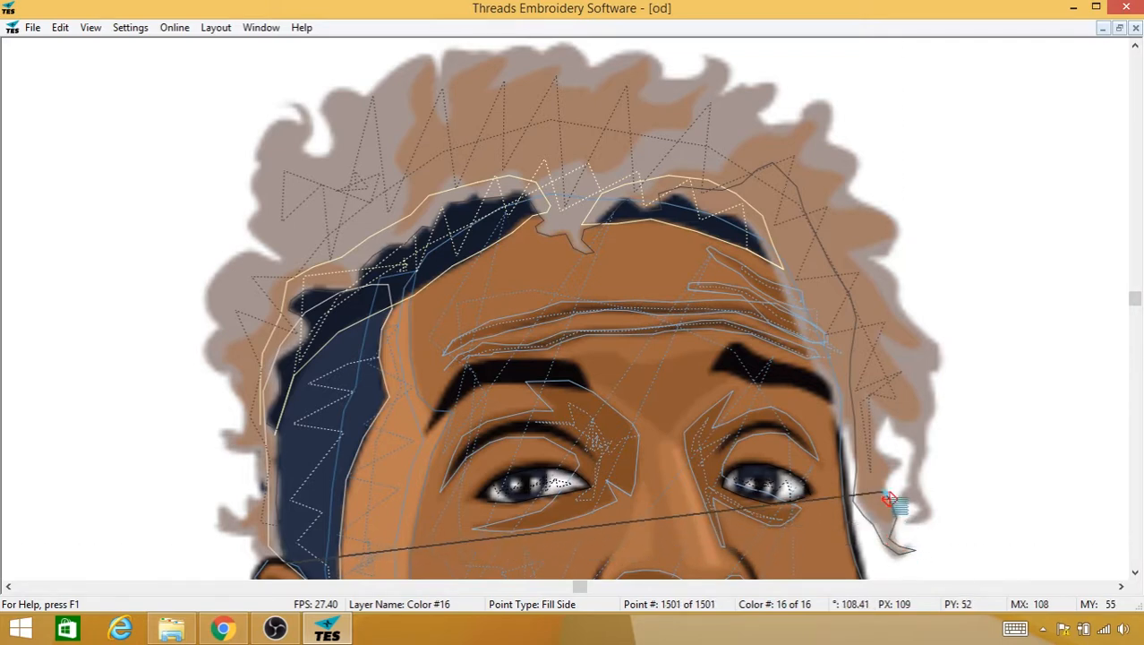
Step: Trace the fill outline up the longest curl's outer side to the top of the white gap between the curls
left_click(886, 479)
left_click(888, 474)
left_click(889, 467)
left_click(886, 456)
left_click(884, 428)
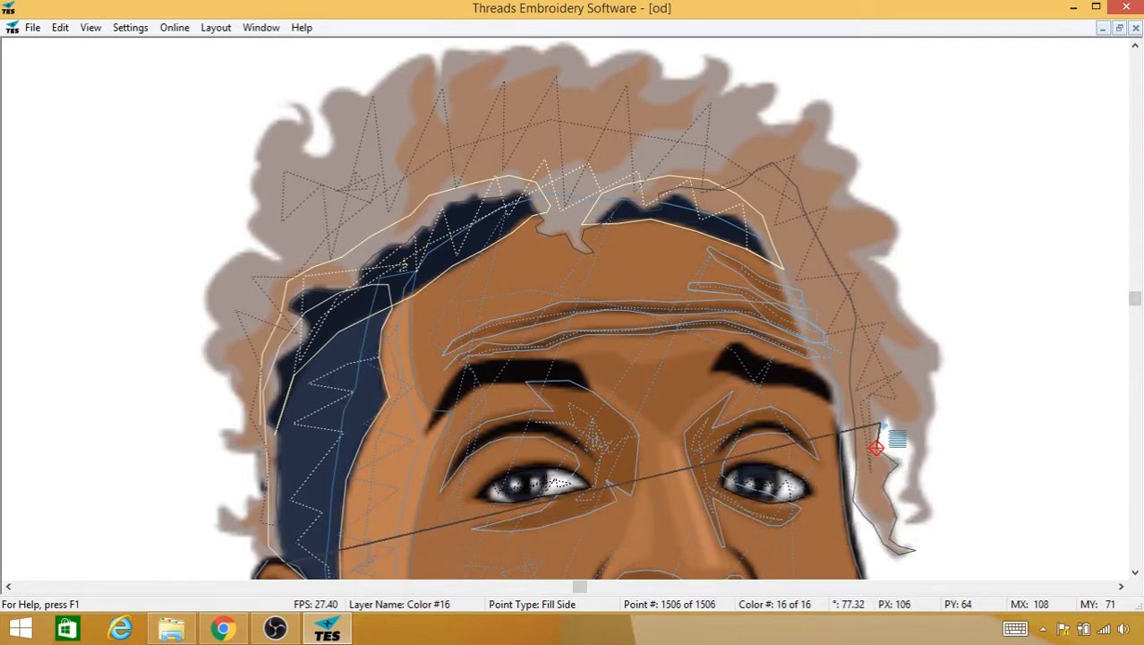
left_click(881, 418)
left_click(887, 409)
Step: Continue the fill outline around the top of the white gap and down the shorter curl's inner side to its tip
left_click(901, 434)
left_click(907, 445)
left_click(902, 461)
left_click(909, 477)
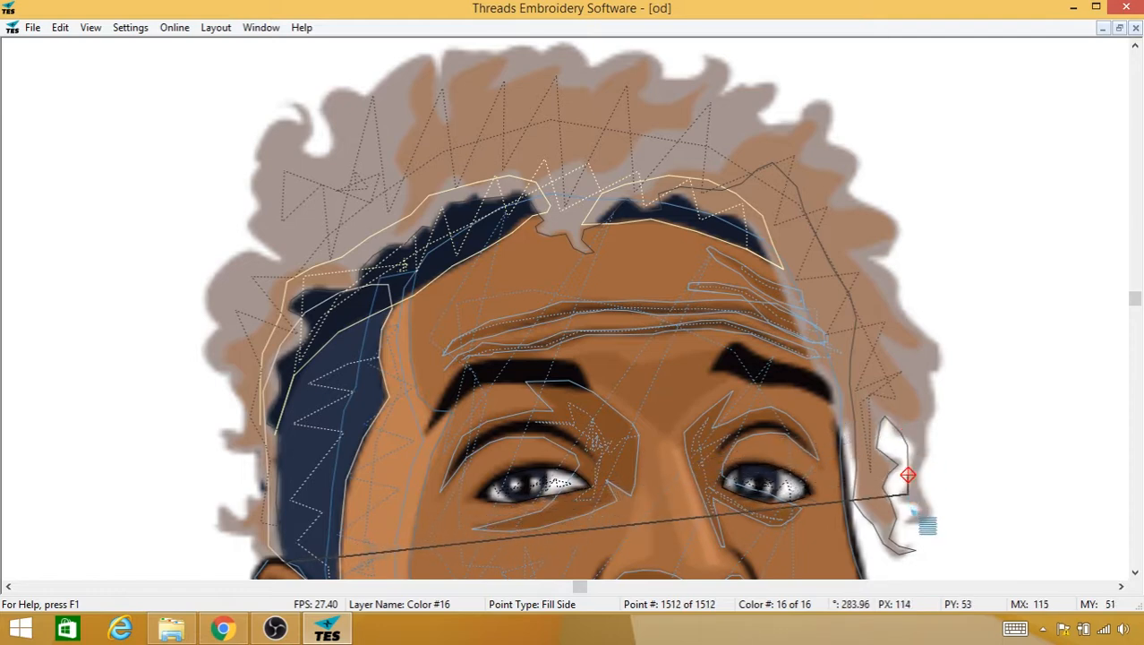
left_click(912, 509)
left_click(922, 513)
Step: Trace the fill outline up the shorter curl's outer side to the widest bulge of the hair beside the eyebrow
left_click(925, 501)
left_click(924, 483)
left_click(922, 460)
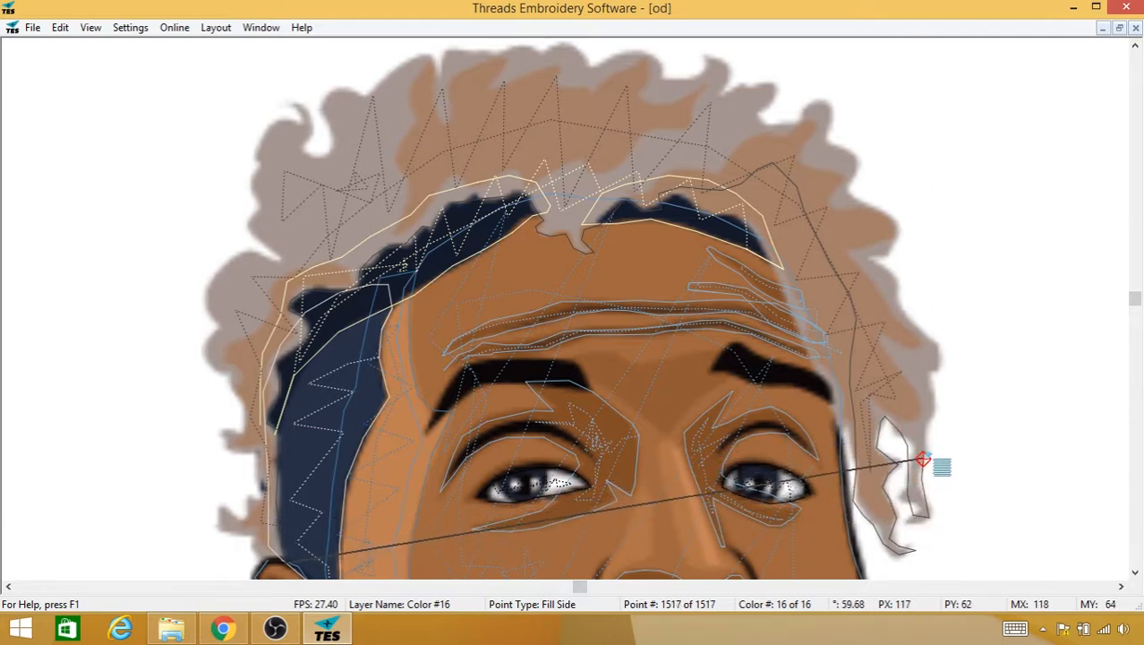
left_click(926, 426)
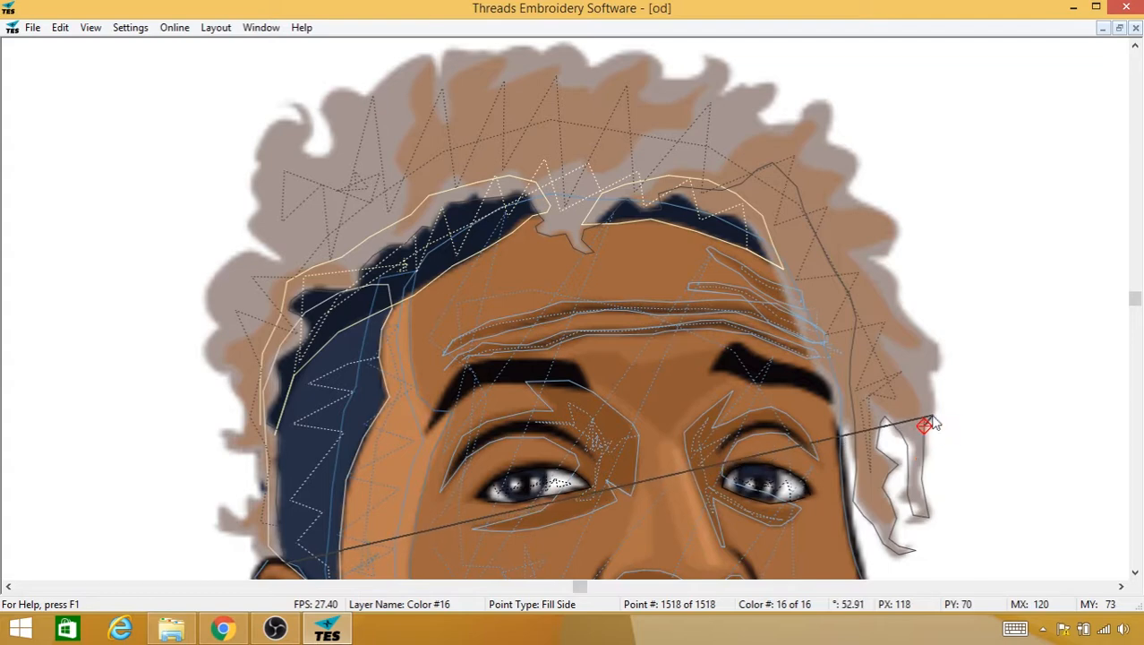
left_click(926, 414)
left_click(926, 401)
left_click(927, 380)
left_click(936, 370)
left_click(932, 340)
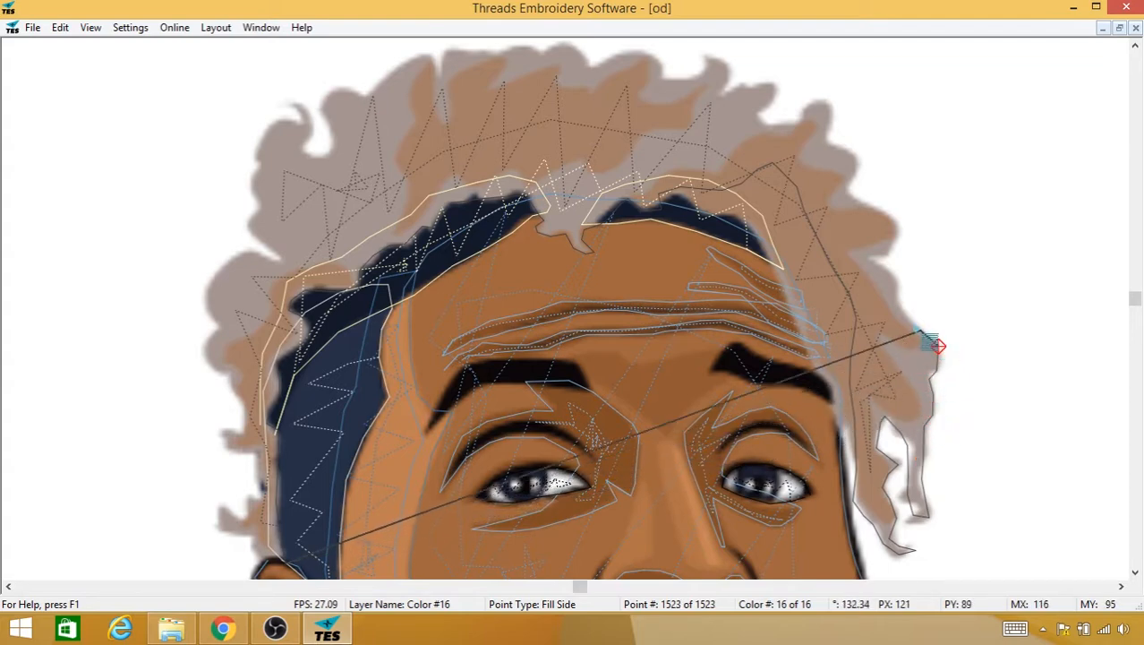
Step: Trace the fill outline up the hair's outer edge, through the notch and around the pointed curl beside the upper forehead
left_click(912, 321)
left_click(897, 307)
left_click(891, 275)
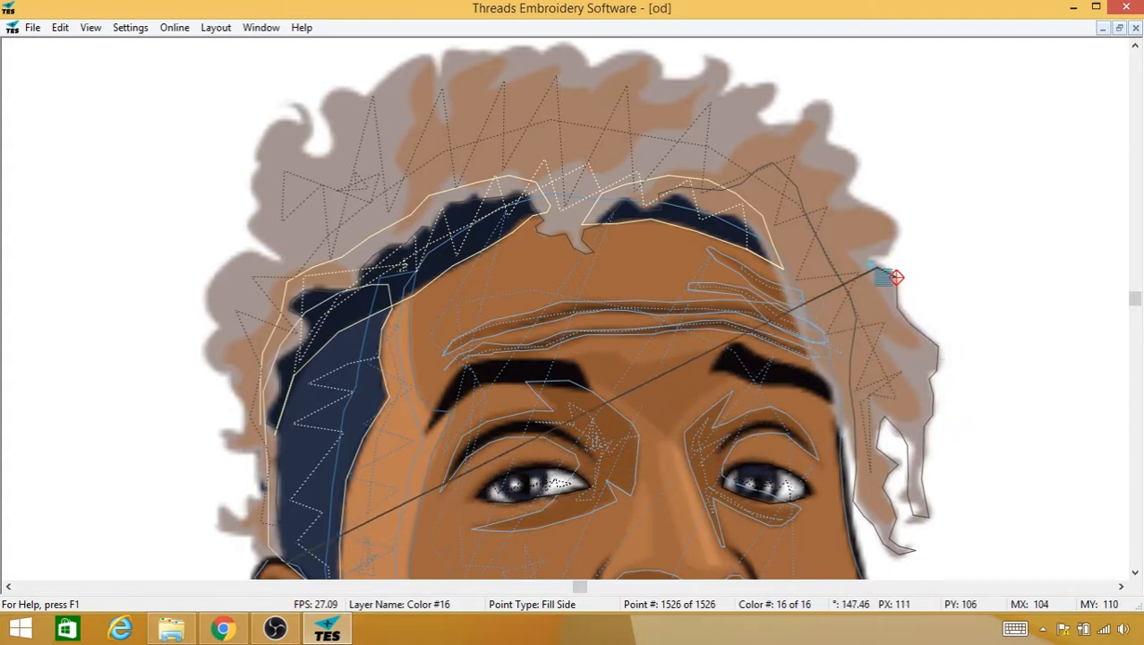
left_click(883, 261)
left_click(887, 253)
left_click(892, 226)
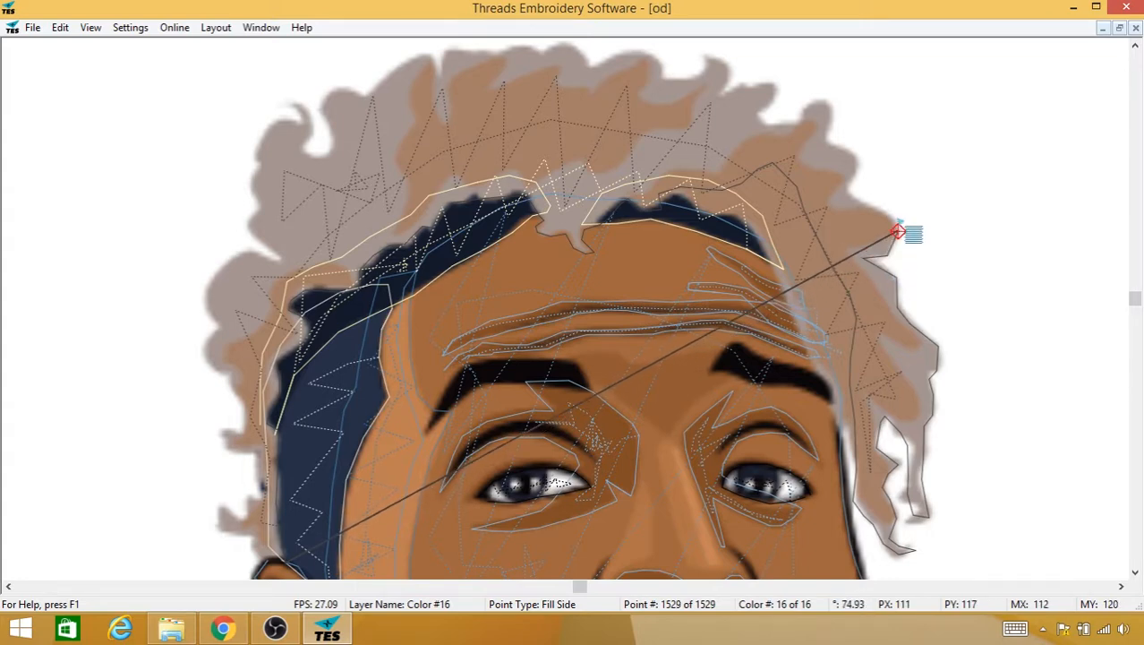
left_click(889, 215)
left_click(867, 204)
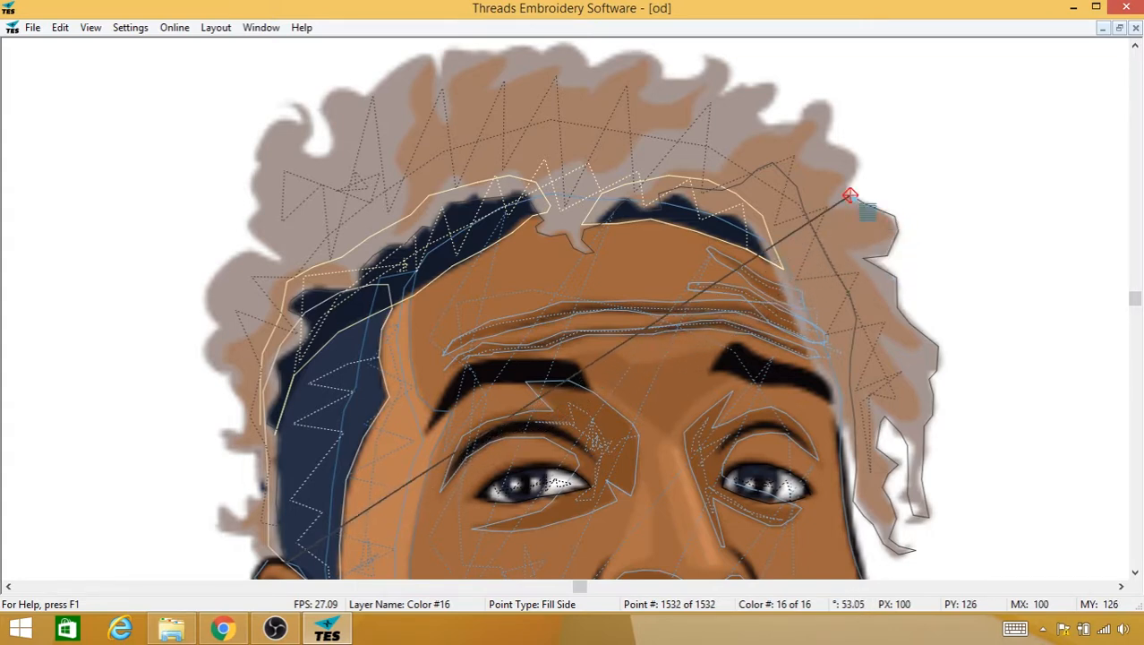
Step: Continue the fill outline around the next curl to the outer tip of the rounded curl above it
left_click(848, 180)
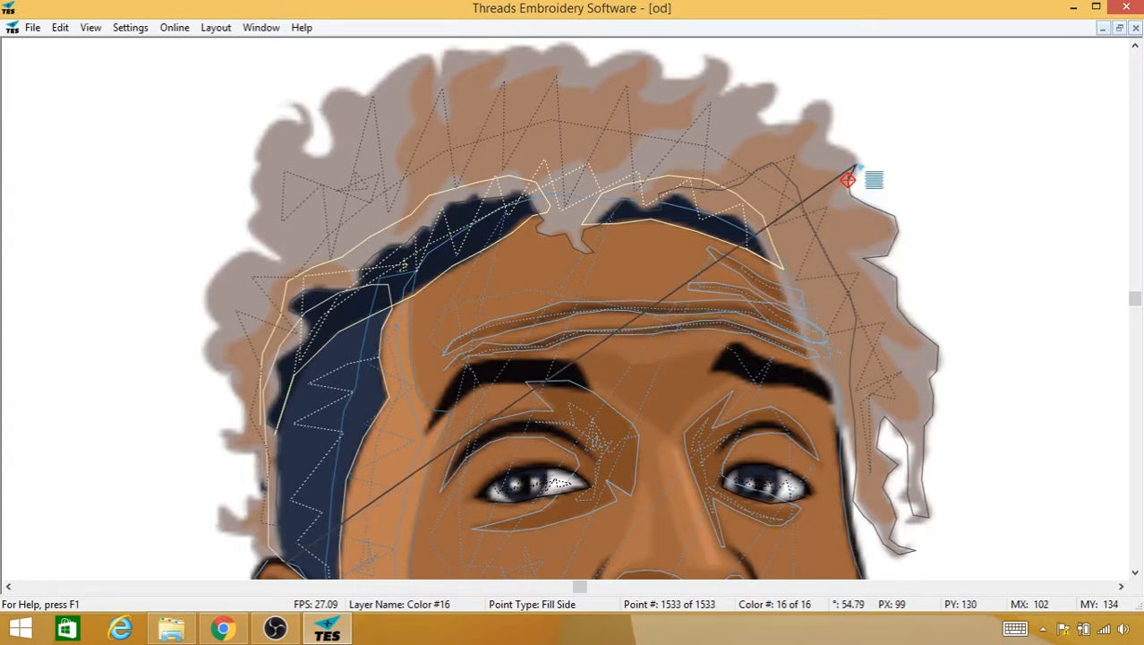
left_click(858, 165)
left_click(844, 153)
left_click(824, 145)
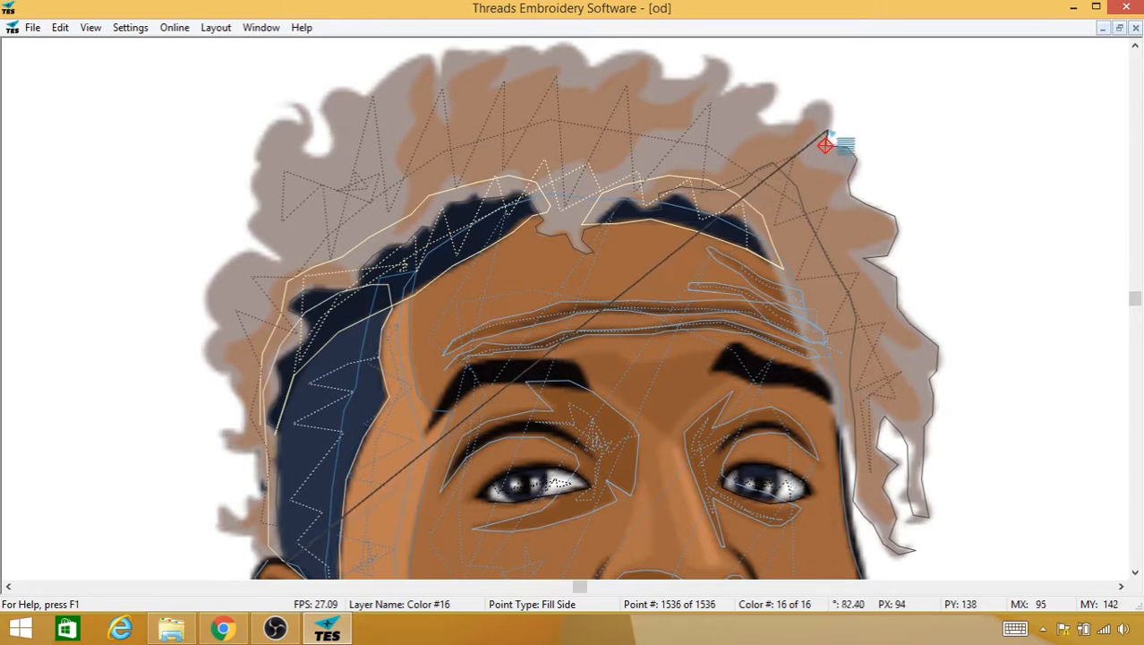
left_click(830, 127)
left_click(834, 104)
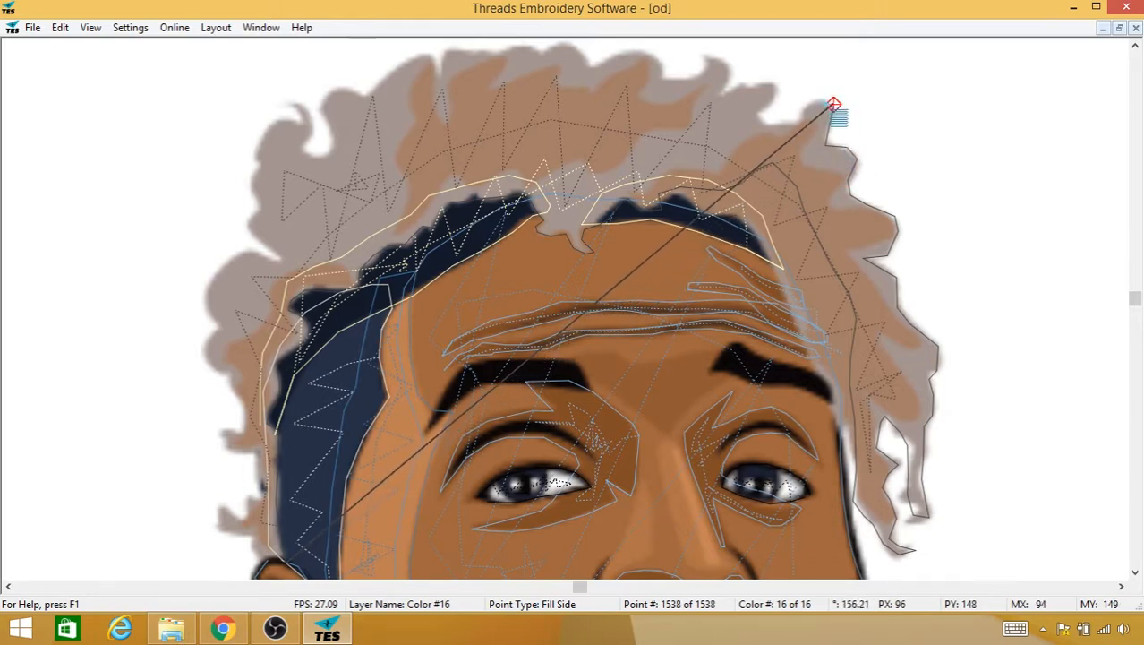
Step: Trace the fill outline over the rounded curl, through the dip beside it and around the next pointed curl
left_click(817, 99)
left_click(797, 113)
left_click(778, 118)
left_click(758, 118)
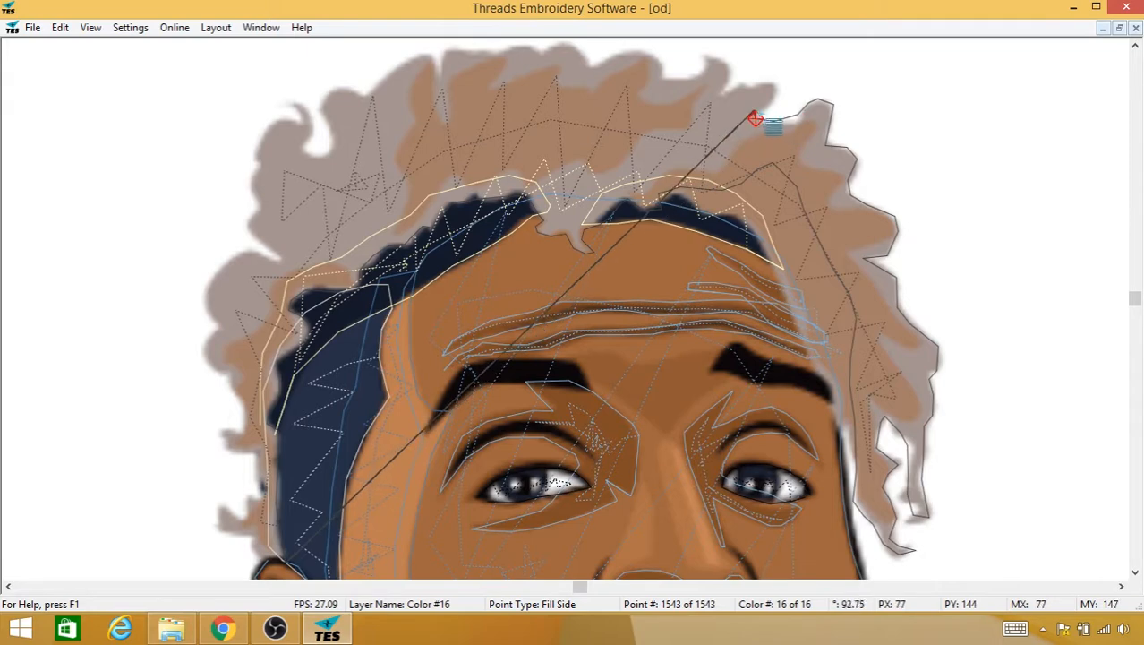
left_click(763, 105)
left_click(768, 96)
left_click(774, 89)
left_click(754, 88)
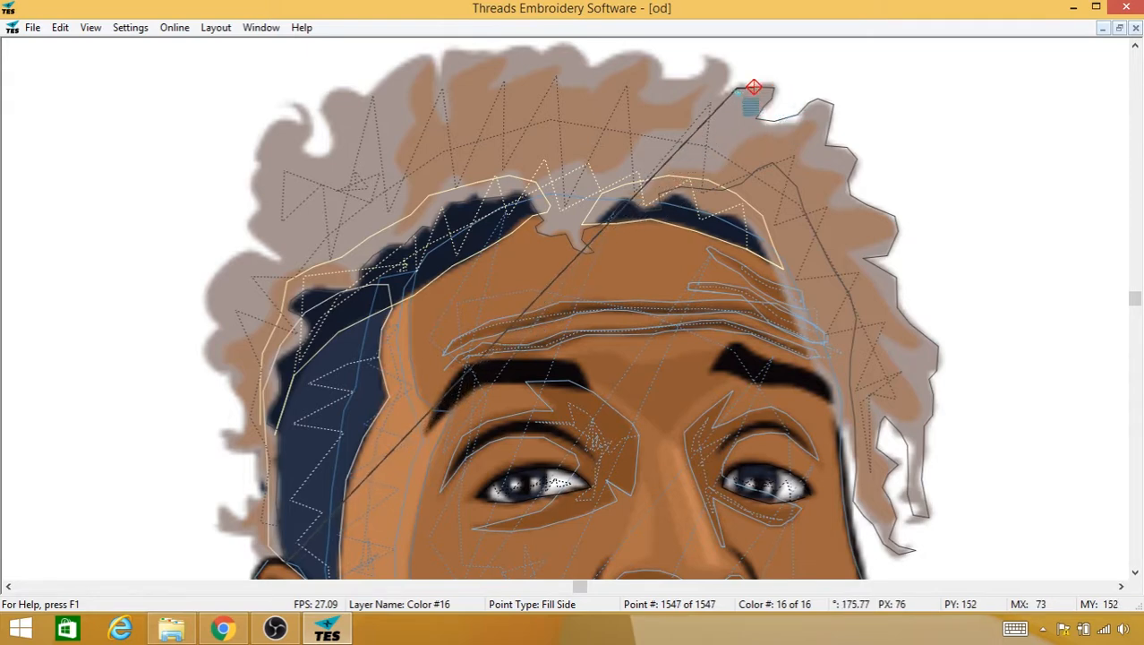
Step: Continue the fill outline through the small notch and up the outer side of the upright hooked curl
left_click(739, 88)
left_click(728, 89)
left_click(719, 90)
left_click(727, 79)
left_click(723, 66)
left_click(716, 55)
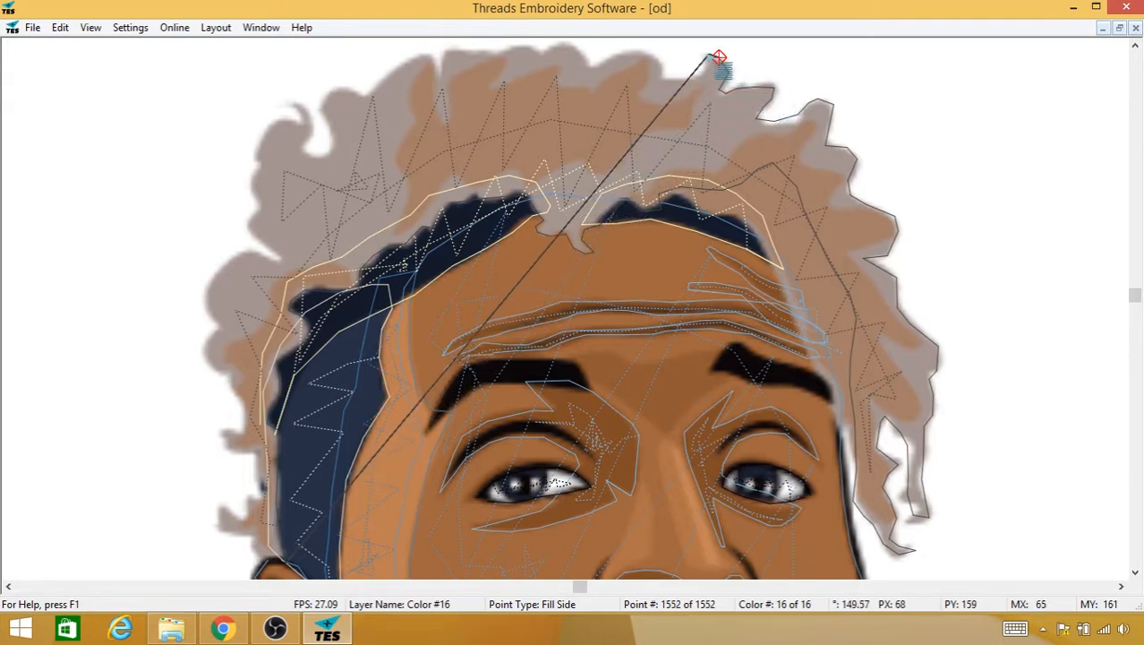
Step: Trace the fill outline over the hooked curl's tip and across the dip behind it, and save the design
left_click(706, 54)
left_click(702, 74)
left_click(677, 84)
left_click(670, 77)
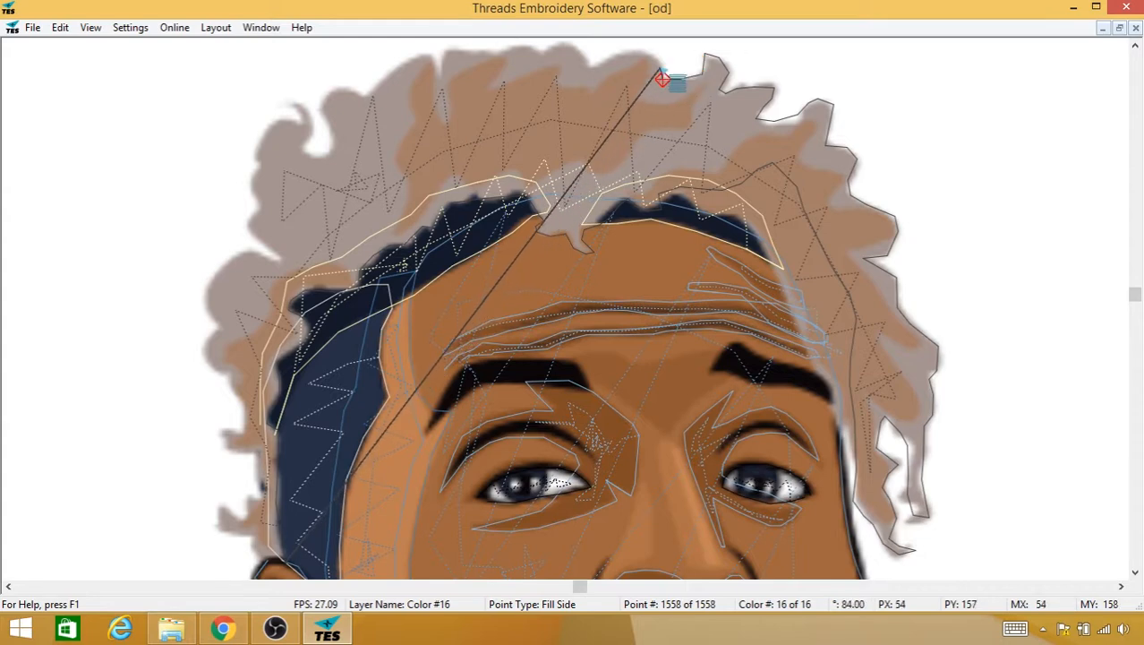
left_click(660, 67)
left_click(32, 26)
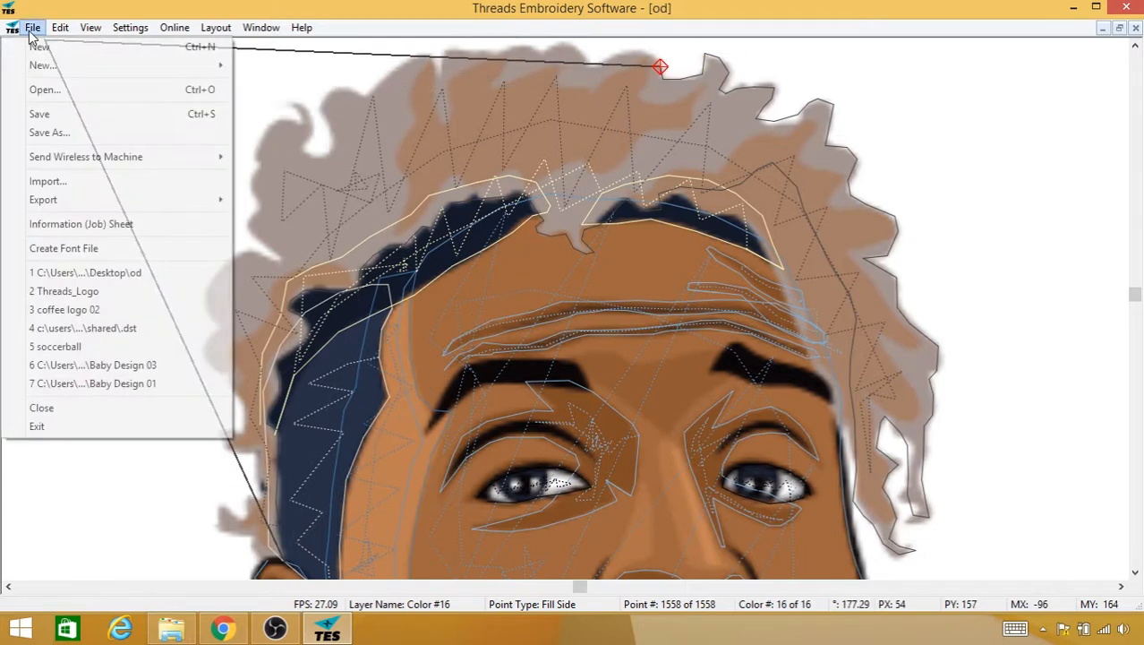
left_click(49, 113)
Step: Trace the fill outline along the wavy top of the hair across the crown's highest curls
left_click(658, 55)
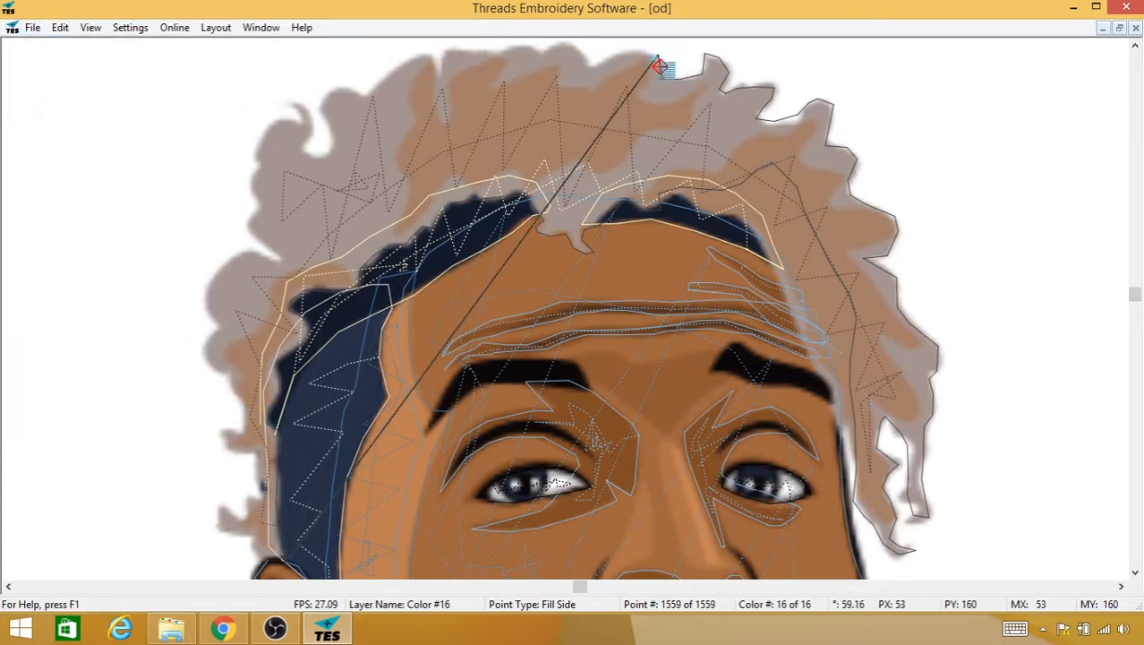
left_click(630, 53)
left_click(595, 66)
left_click(583, 55)
left_click(571, 47)
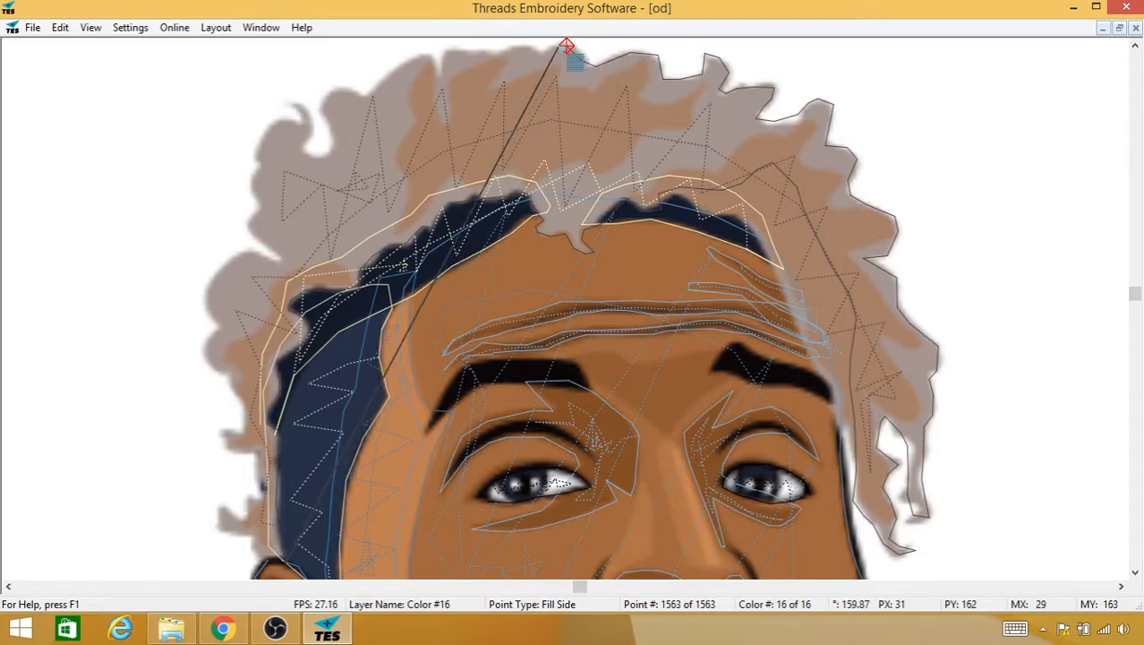
left_click(557, 44)
left_click(549, 45)
left_click(542, 52)
left_click(528, 45)
left_click(509, 44)
left_click(488, 52)
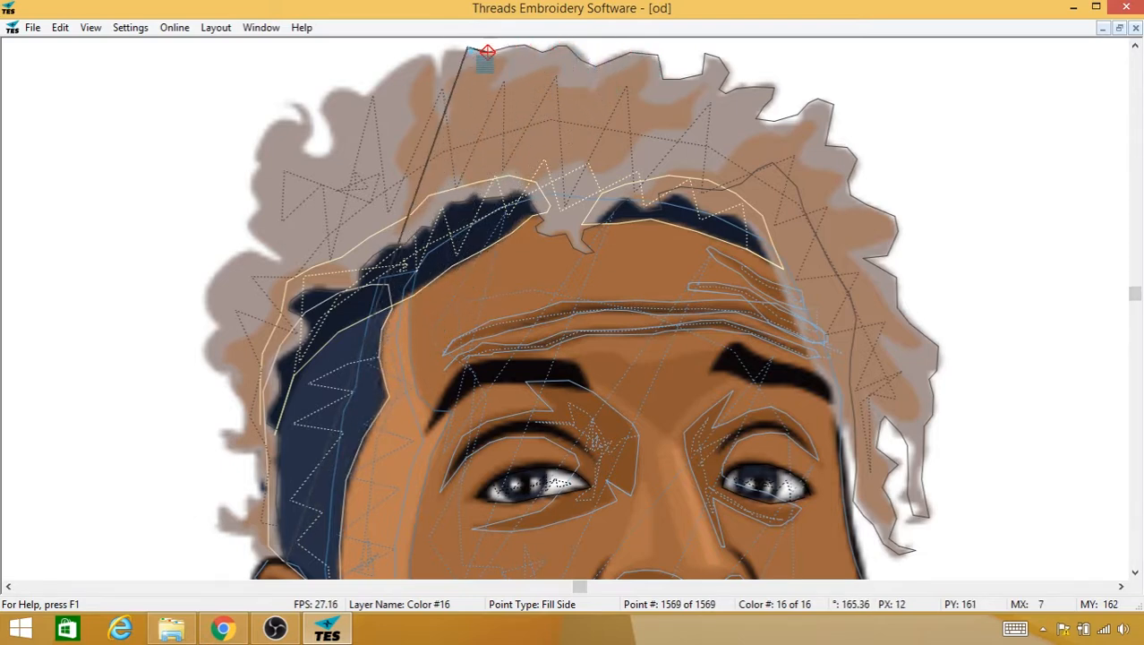
Step: Continue the fill outline through the narrow V-shaped notch past the crown and down the sloping edge to the next dip
left_click(468, 44)
left_click(449, 49)
left_click(438, 77)
left_click(429, 52)
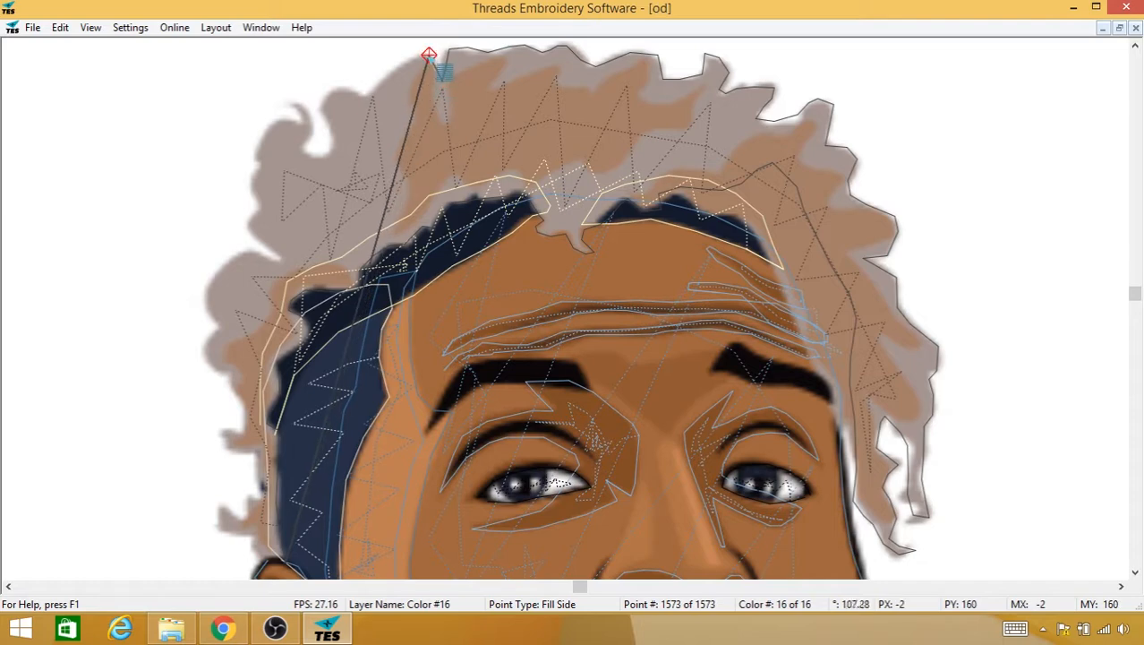
left_click(417, 53)
left_click(394, 69)
left_click(386, 79)
left_click(378, 84)
left_click(365, 94)
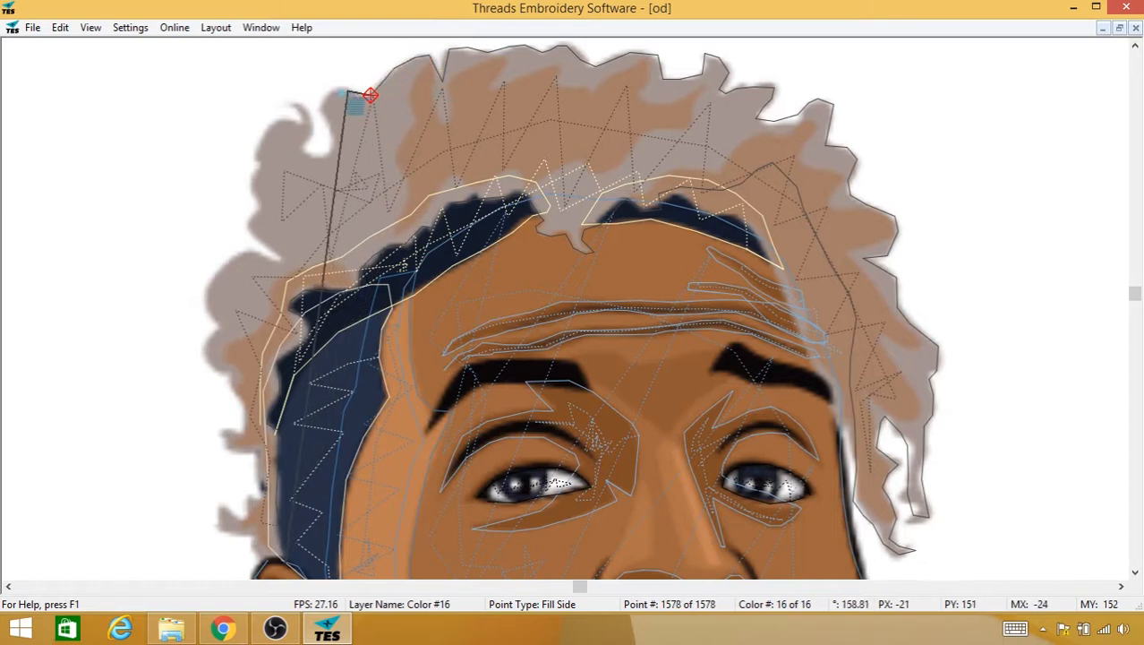
Step: Trace the fill outline around the rounded curl and down one side of the deep white notch
left_click(348, 89)
left_click(327, 92)
left_click(320, 111)
left_click(329, 126)
left_click(329, 146)
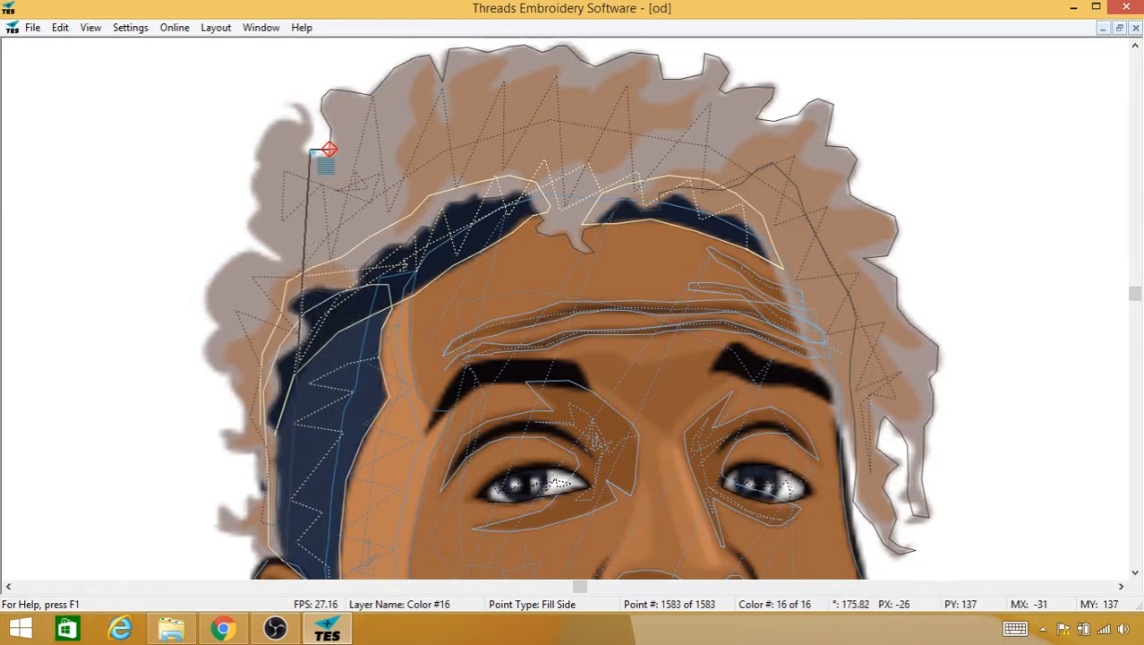
Step: Trace the fill outline across the bottom of the deep notch and up around the thin hooked curl's tip
left_click(316, 151)
left_click(309, 144)
left_click(309, 130)
left_click(304, 112)
left_click(286, 103)
left_click(299, 115)
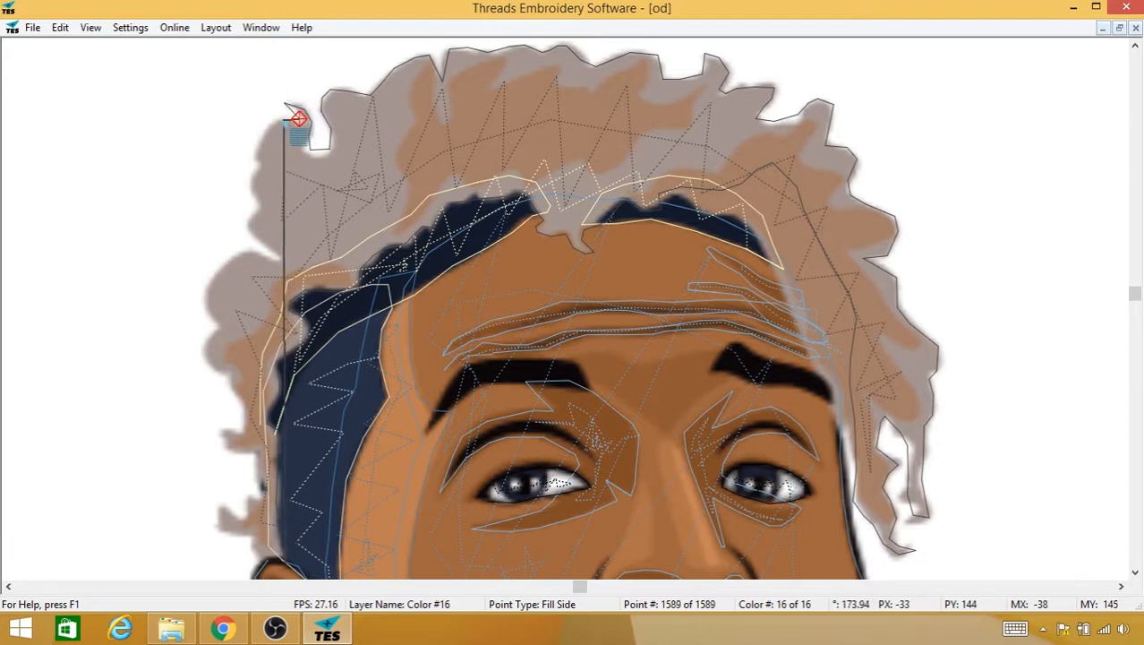
Step: Continue the fill outline down the hooked curl's outer side and around the small spikes below it
left_click(279, 118)
left_click(269, 131)
left_click(256, 156)
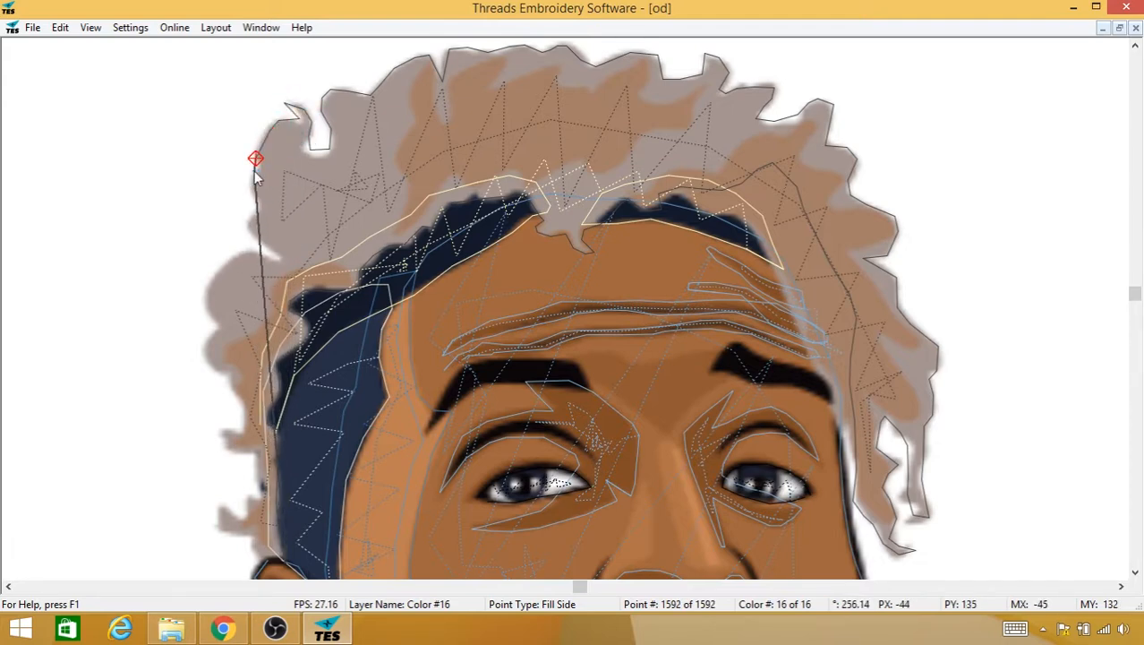
left_click(253, 171)
left_click(241, 185)
left_click(258, 205)
left_click(246, 215)
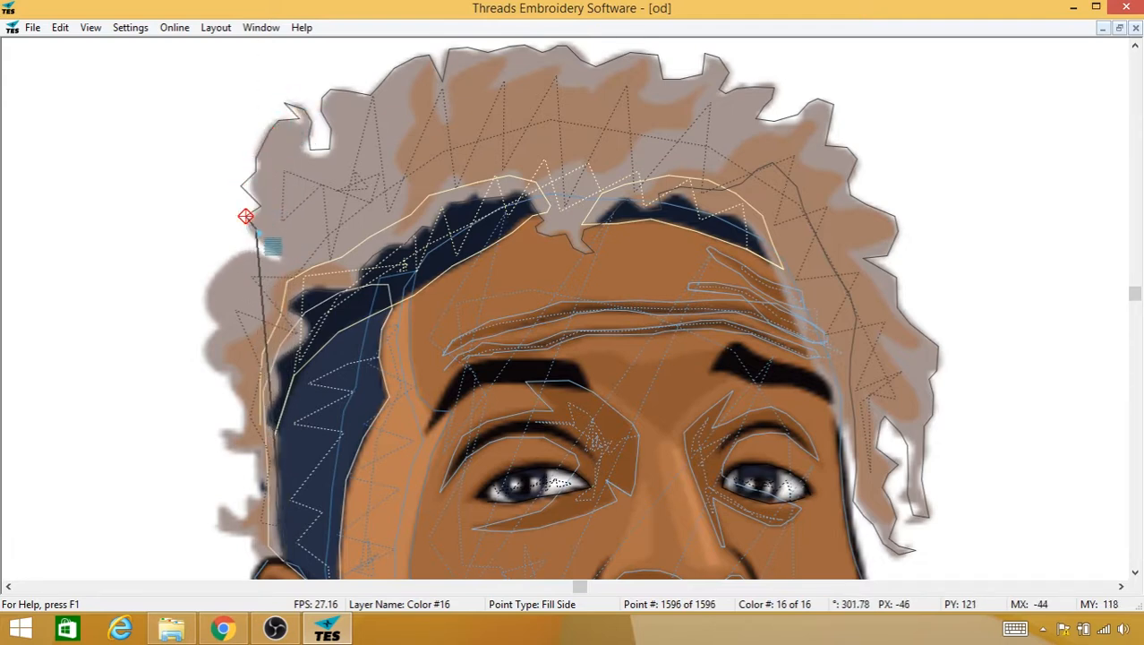
Step: Trace the fill outline into the notch above the large side curl and around that curl's rounded top
left_click(260, 228)
left_click(272, 250)
left_click(278, 266)
left_click(281, 258)
left_click(266, 258)
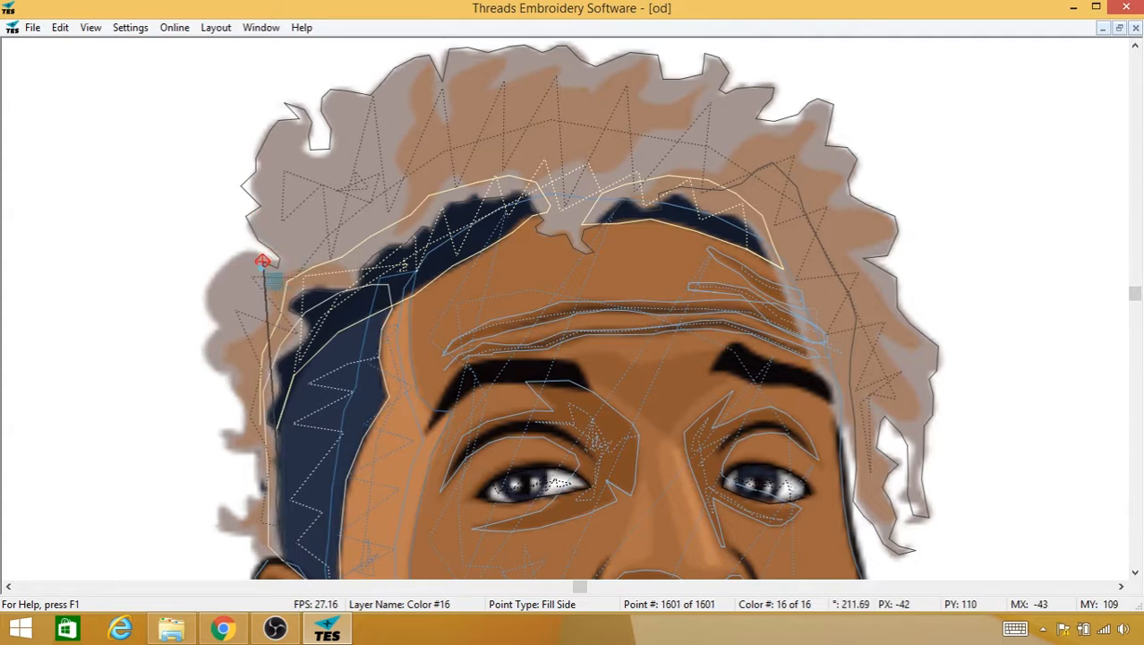
left_click(244, 258)
left_click(226, 261)
left_click(208, 289)
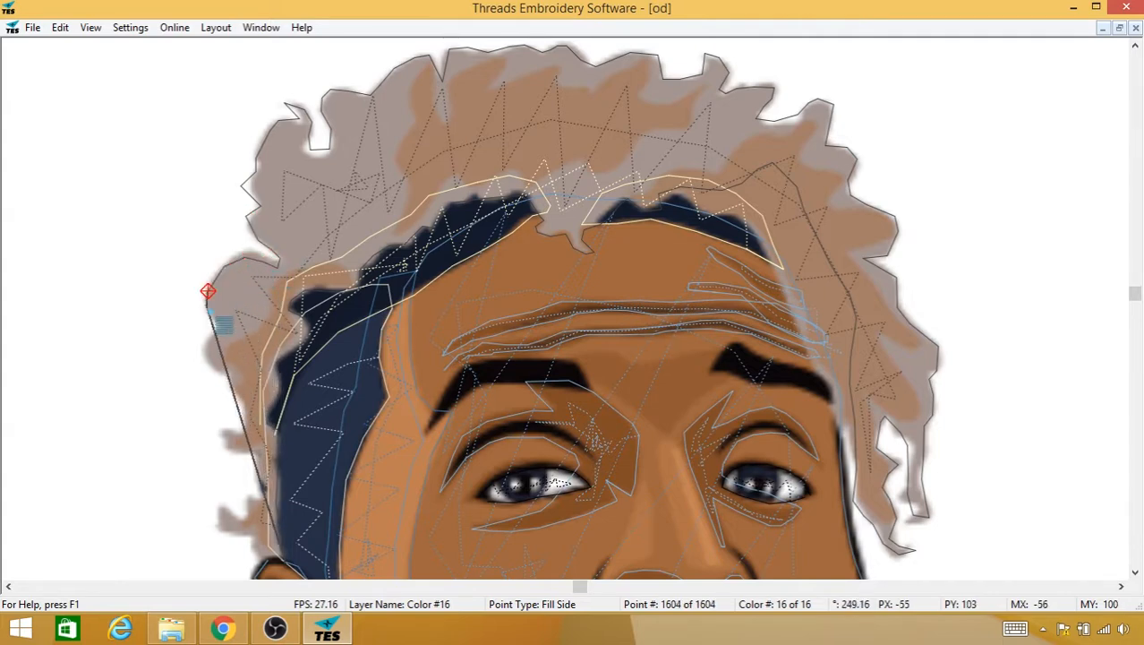
Step: Continue the fill outline down the large side curl's outer edge and around its lower bulge
left_click(209, 310)
left_click(215, 324)
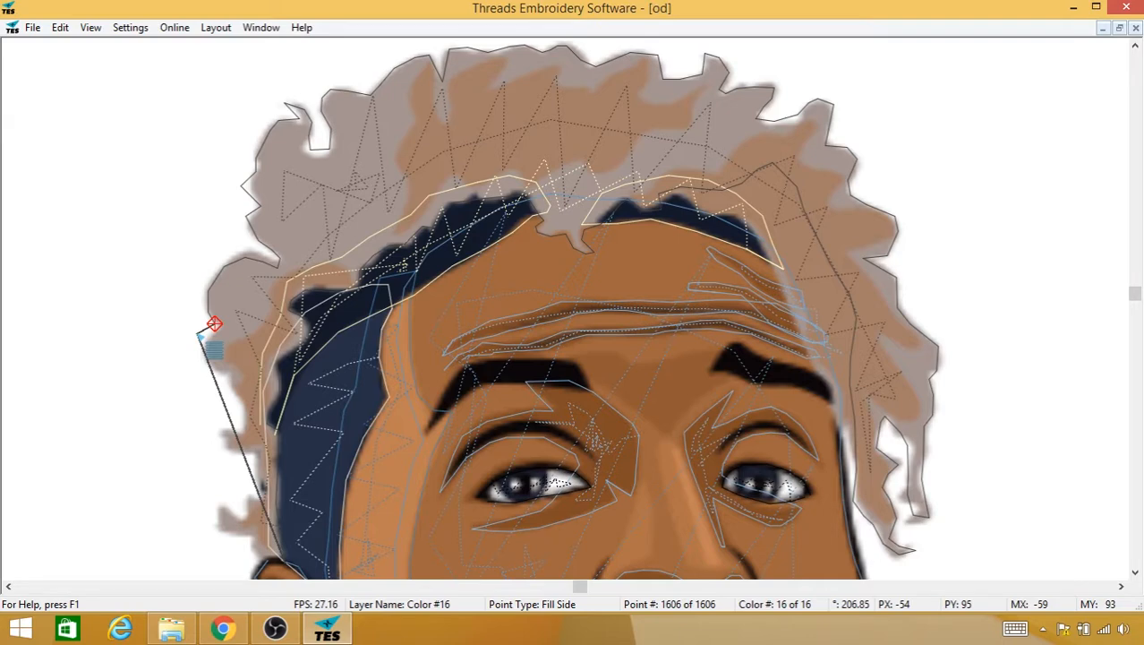
left_click(210, 334)
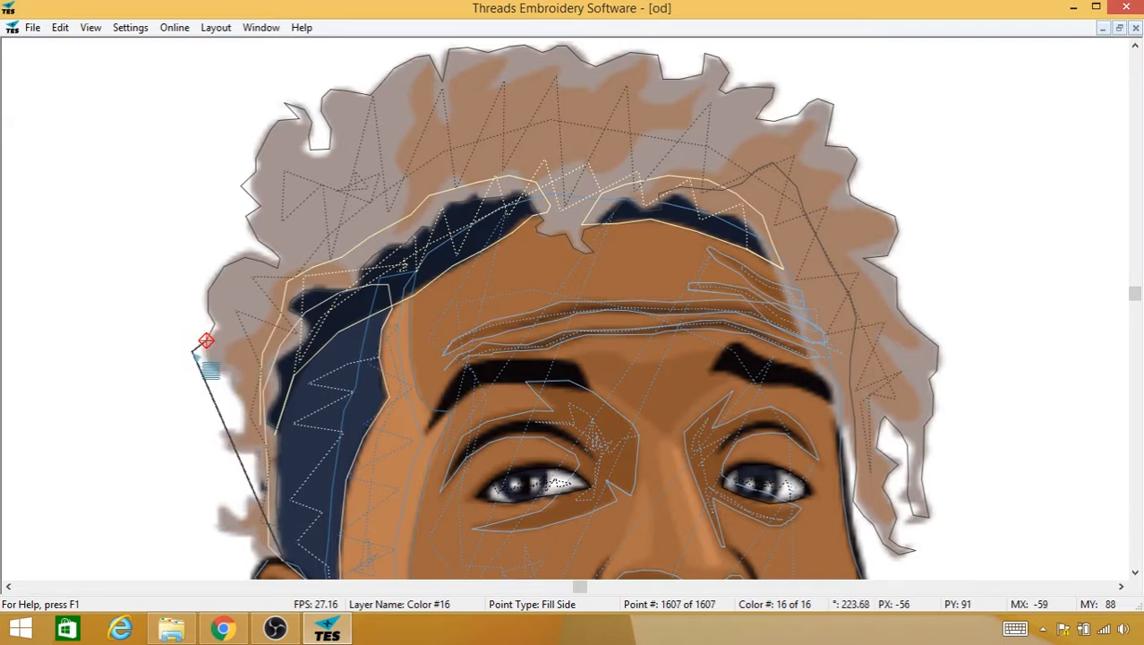
left_click(206, 341)
left_click(216, 360)
left_click(226, 377)
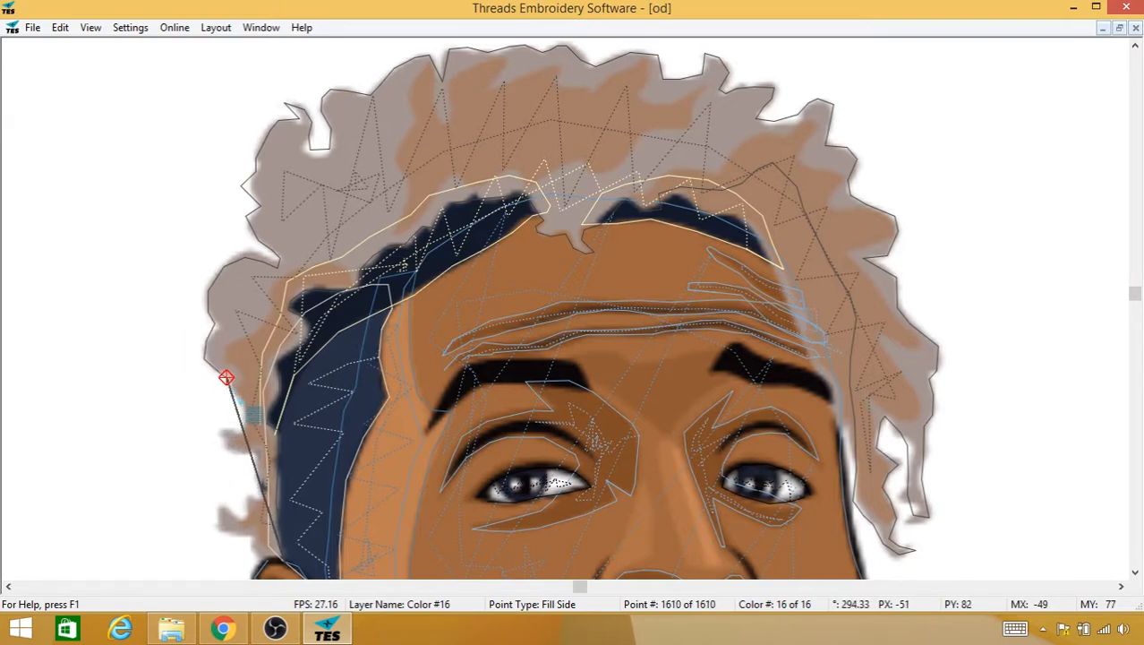
Step: Trace the fill outline down the side hair and around the small curl beside the dark sideburn
left_click(235, 392)
left_click(243, 408)
left_click(236, 420)
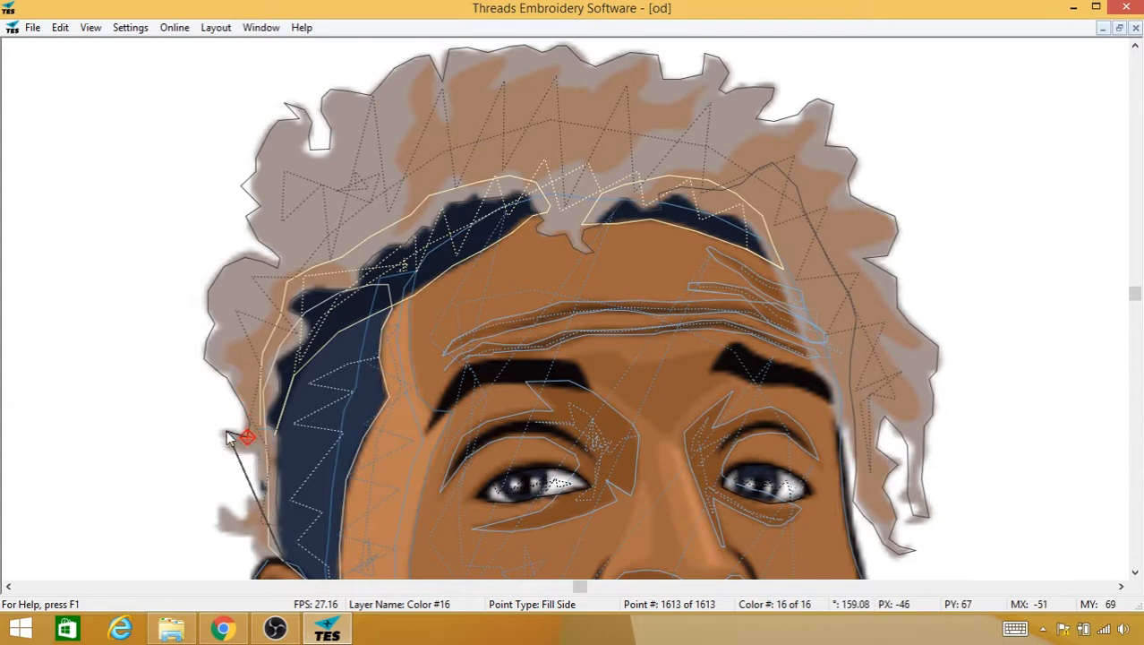
left_click(230, 427)
left_click(227, 432)
left_click(232, 447)
left_click(252, 460)
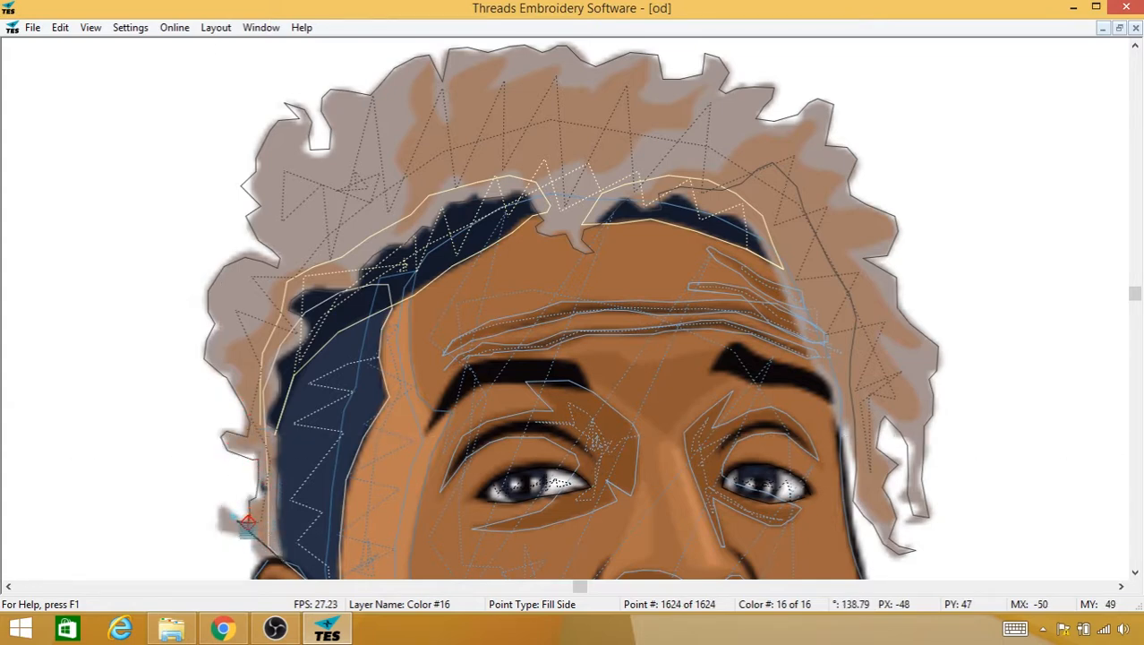
Step: Trace the fill outline around the lowest small curl and down towards the top of the ear
left_click(235, 507)
left_click(220, 506)
left_click(215, 513)
left_click(224, 536)
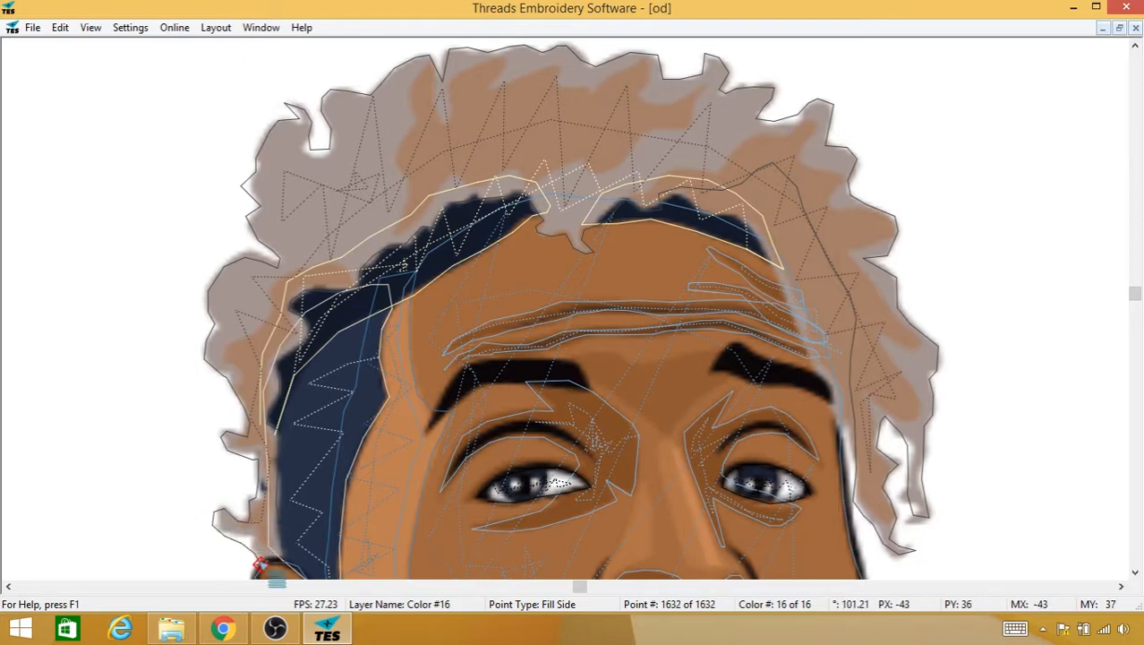
Step: Save the design, then hide the background picture and fit the whole portrait in view
left_click(34, 28)
left_click(61, 130)
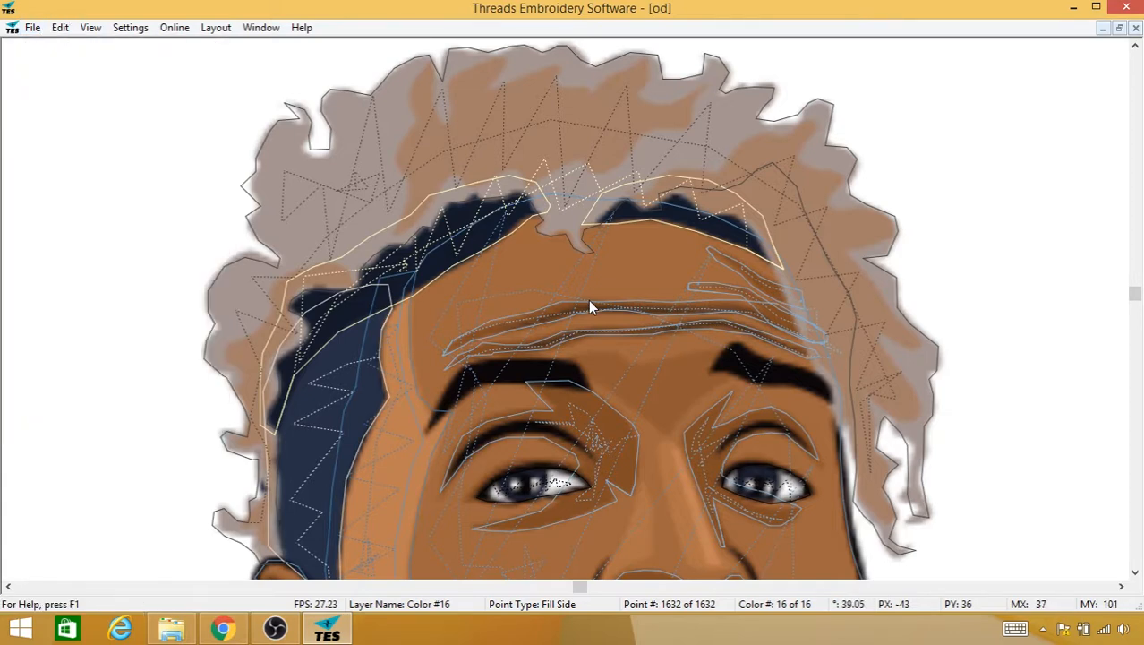
key("i")
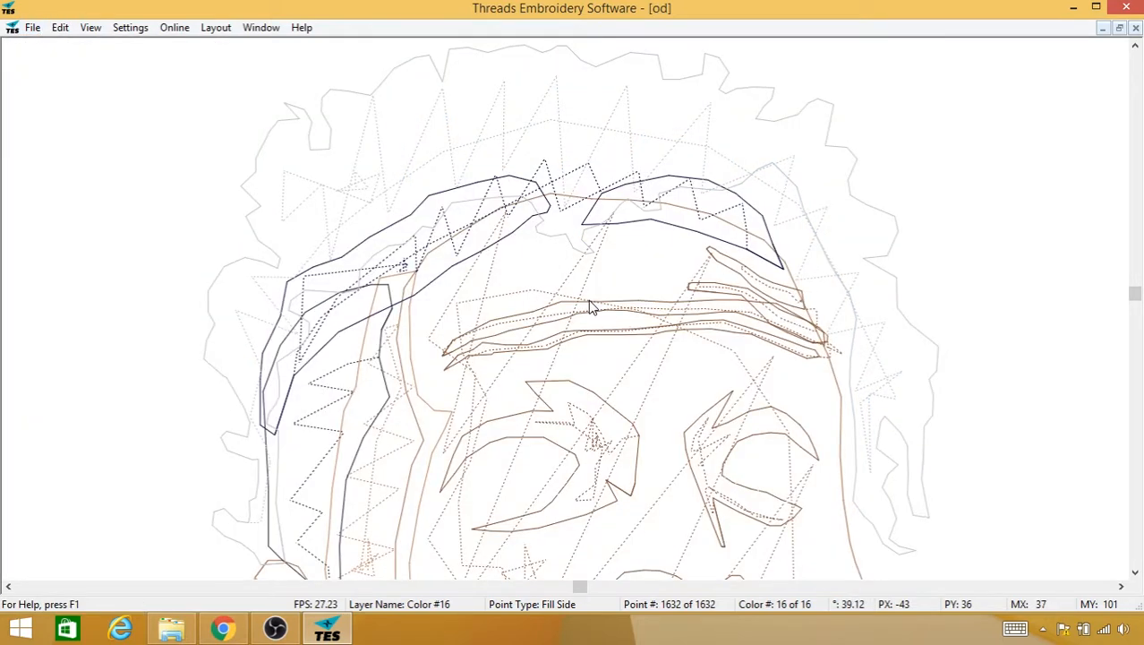
key("0")
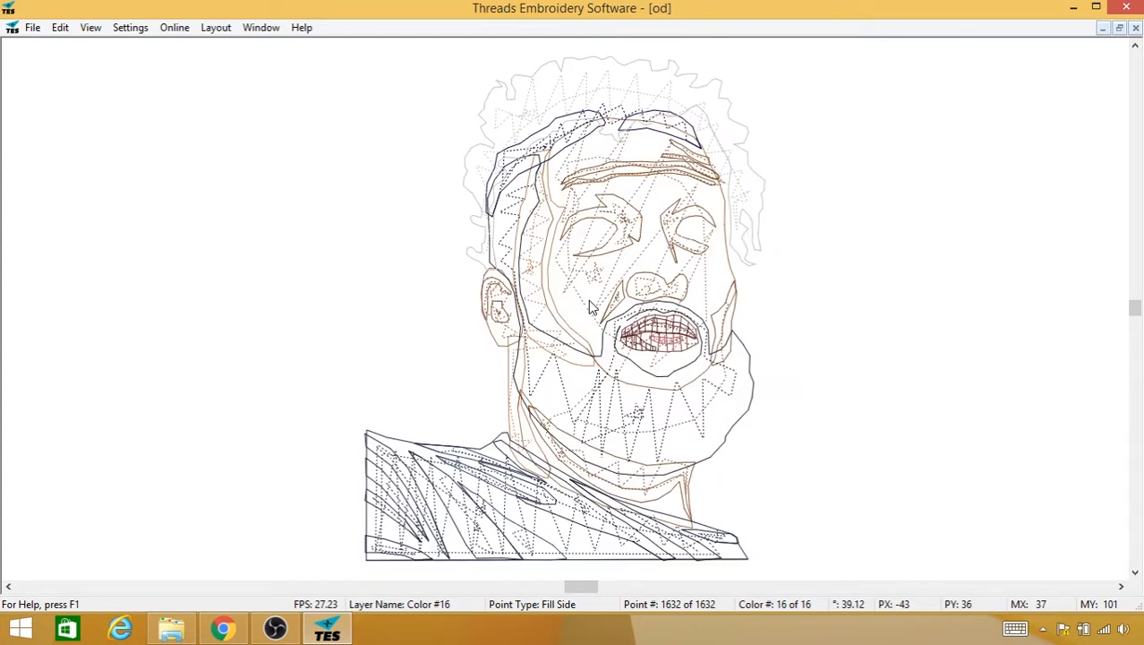
Step: Preview the whole portrait as stitches, then return to the wireframe view with the background picture shown
key("s")
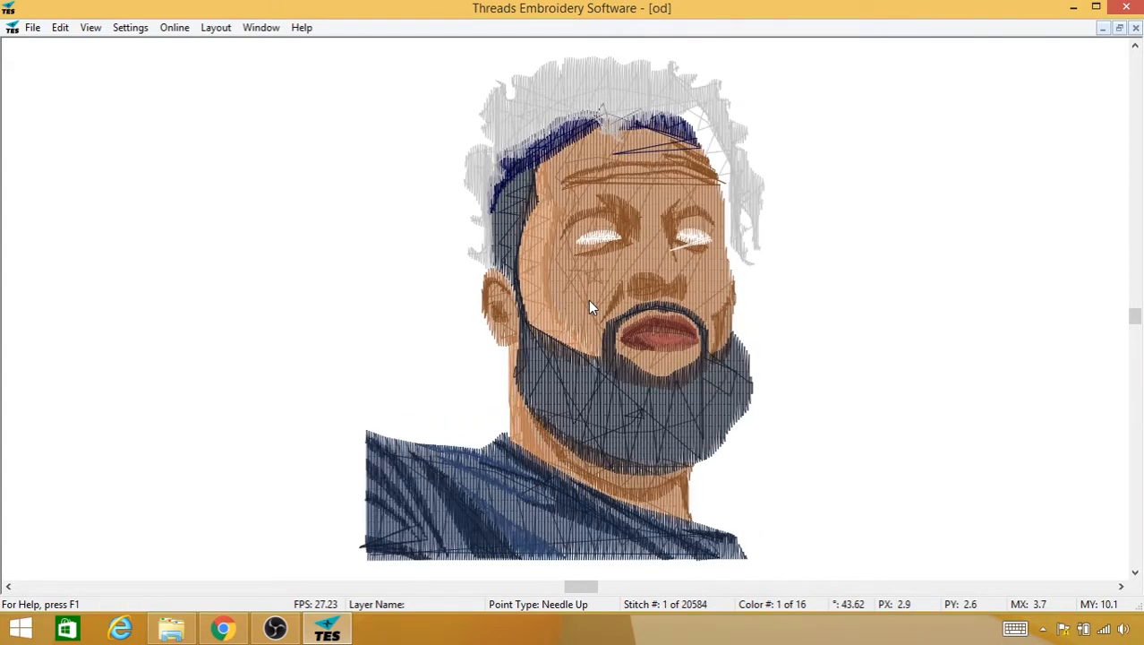
scroll(590, 307, "down", 4)
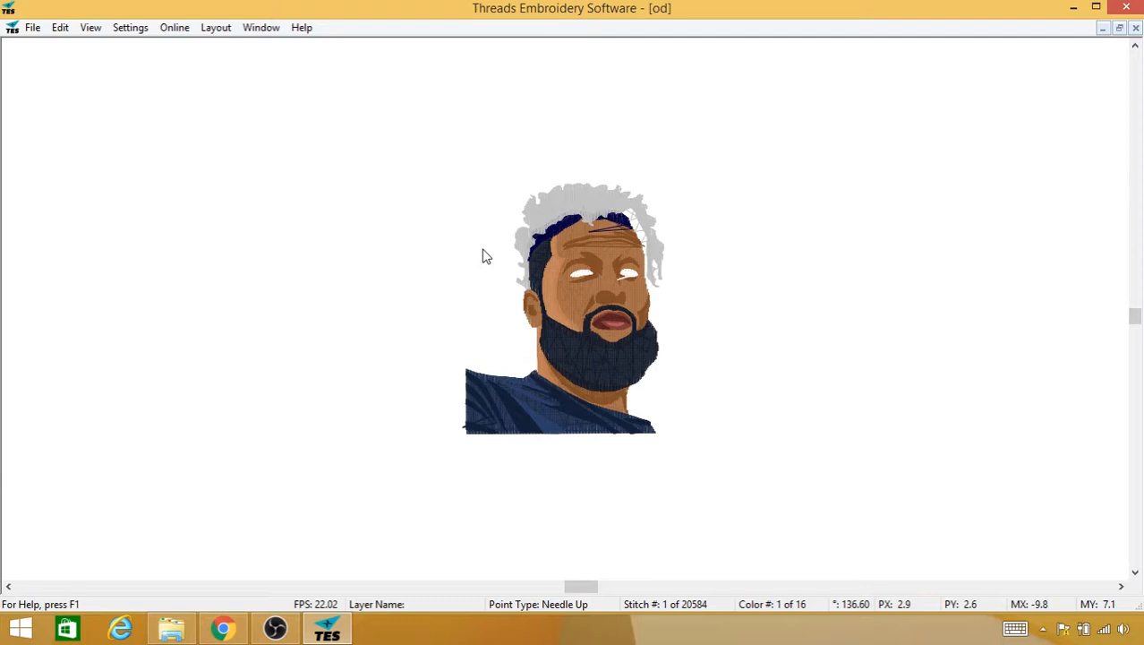
key("w")
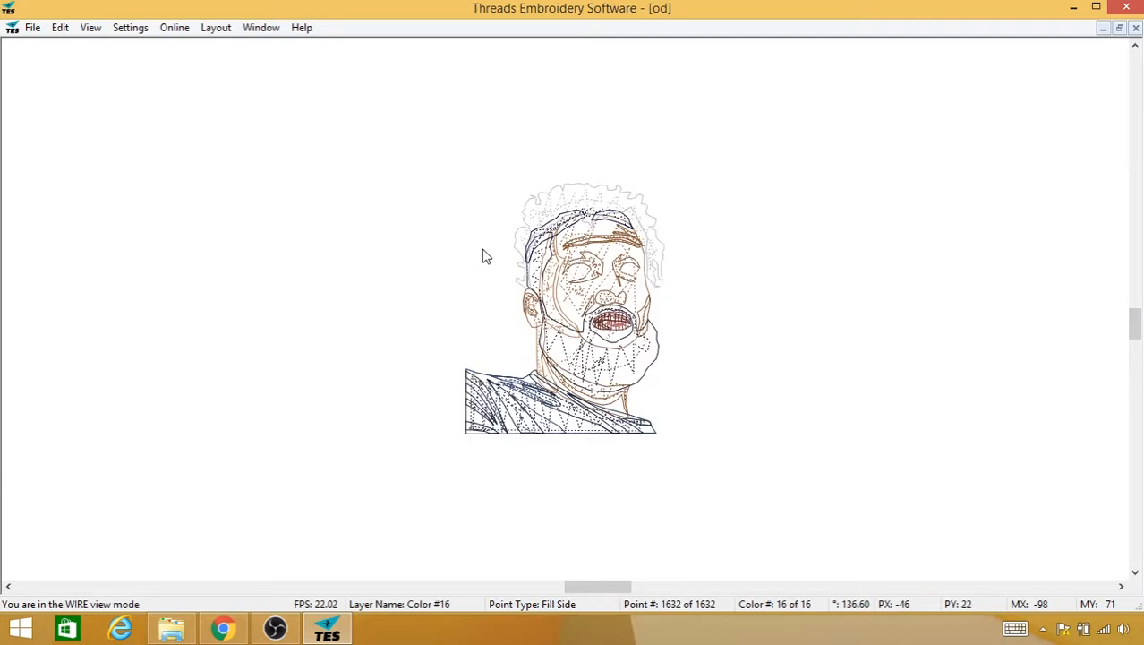
key("i")
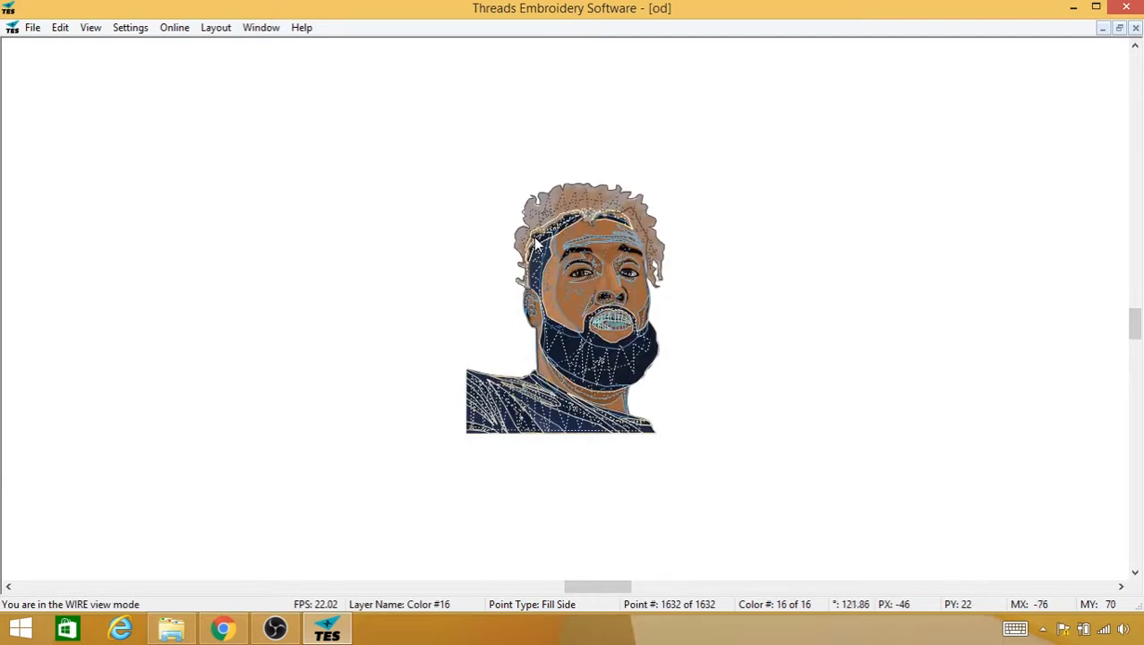
Step: Insert a colour change to the dusty rose custom colour for the brown hair highlights
scroll(619, 170, "up", 3)
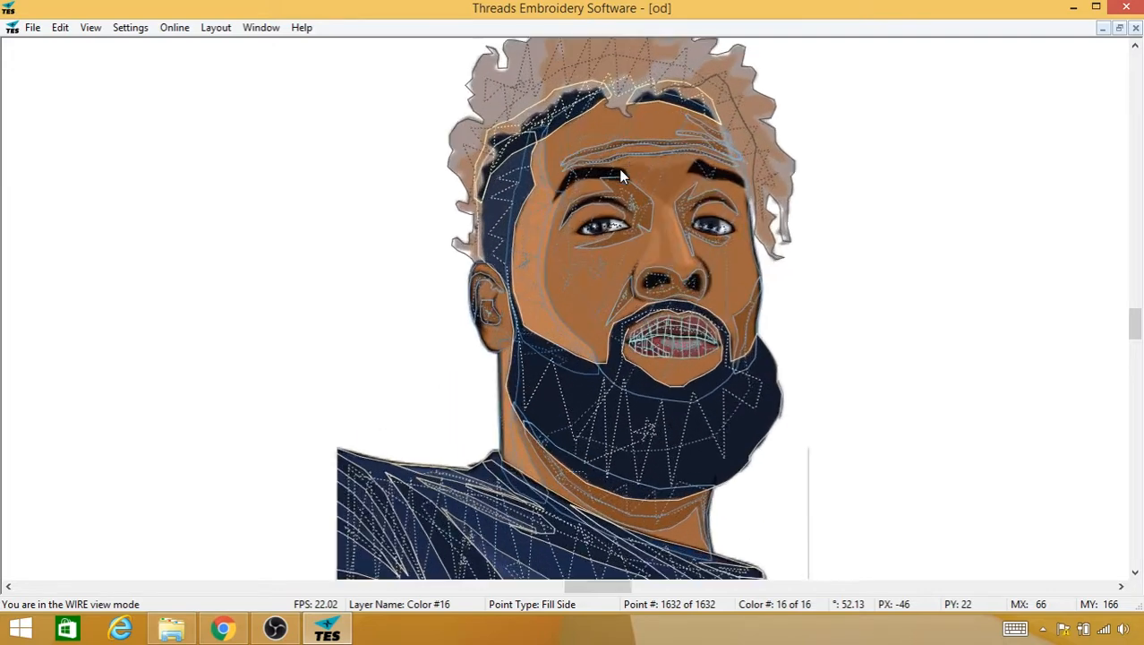
scroll(615, 327, "up", 3)
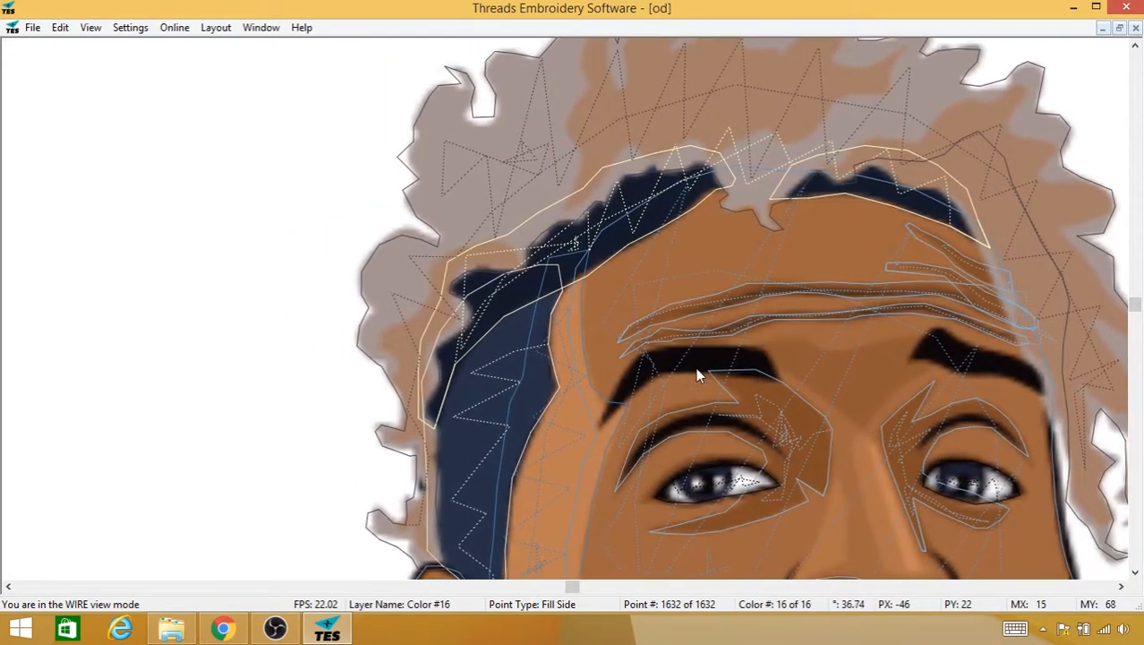
right_click(488, 328)
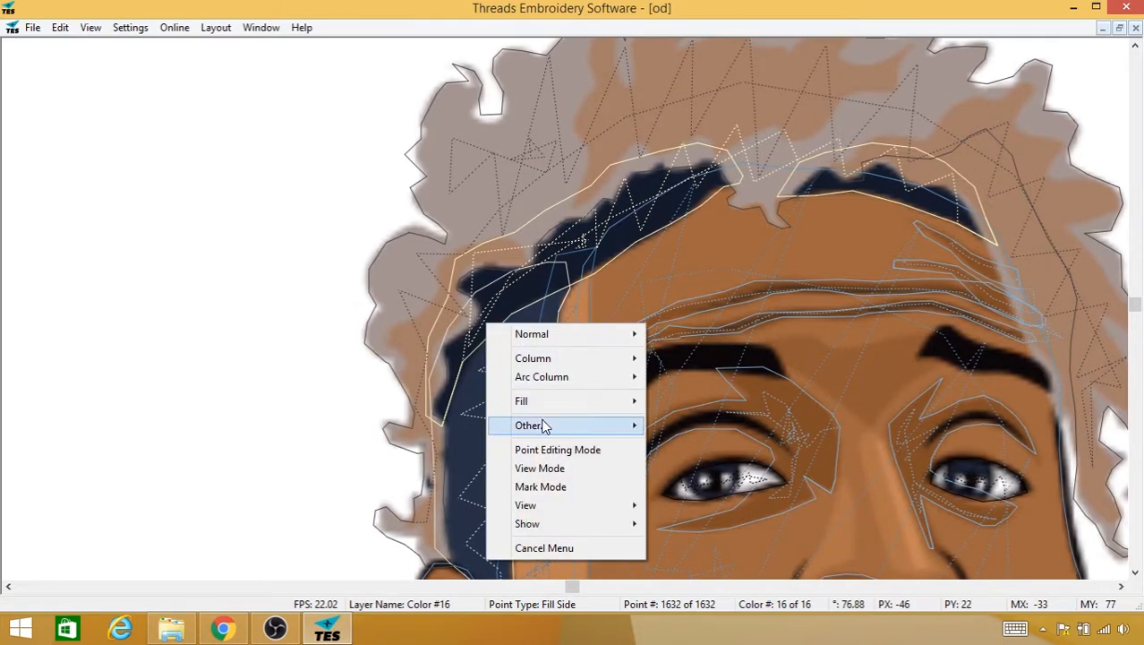
mouse_move(524, 426)
left_click(414, 443)
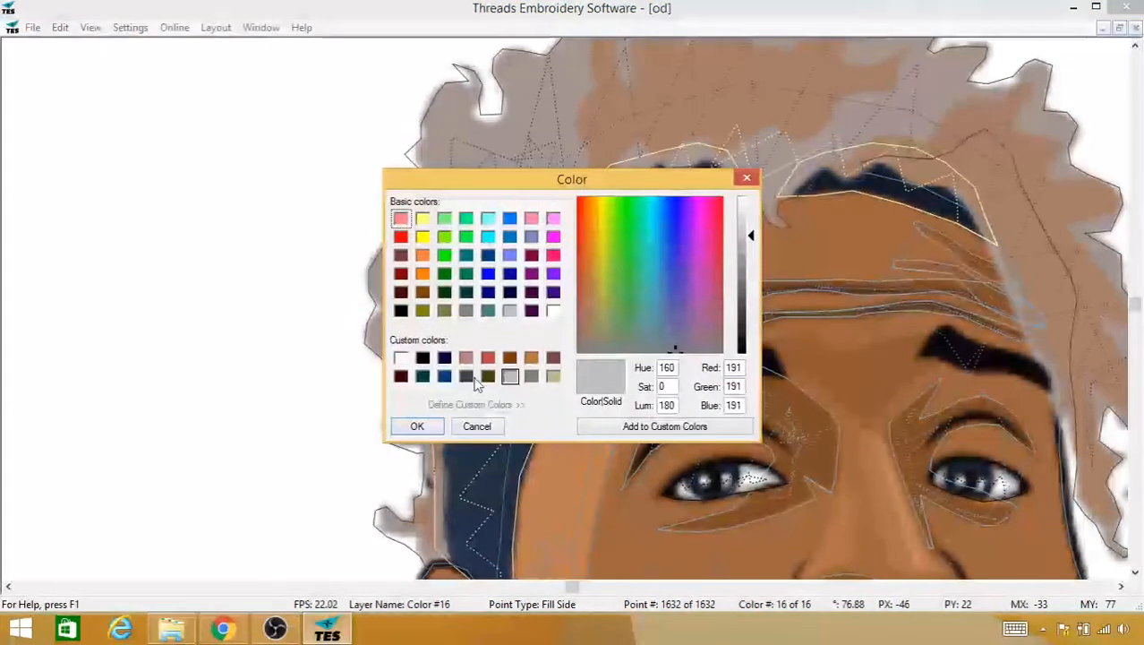
left_click(466, 357)
left_click(417, 427)
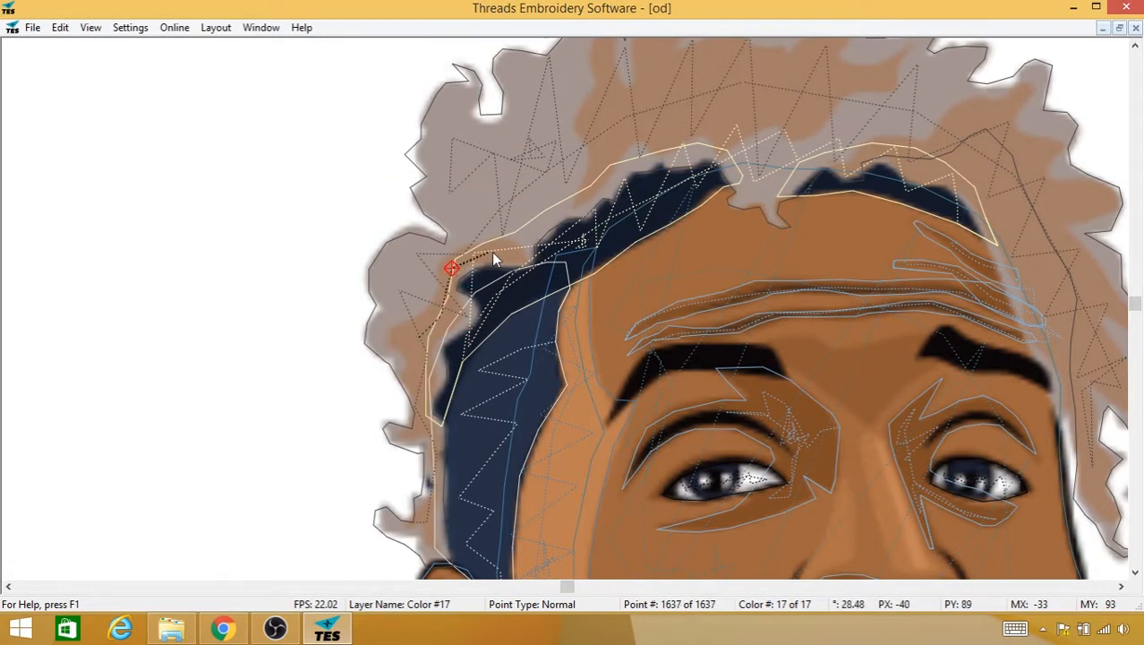
Step: Lay normal stitches from the side curl beside the hairline down the brown side hair to above the ear
left_click(462, 260)
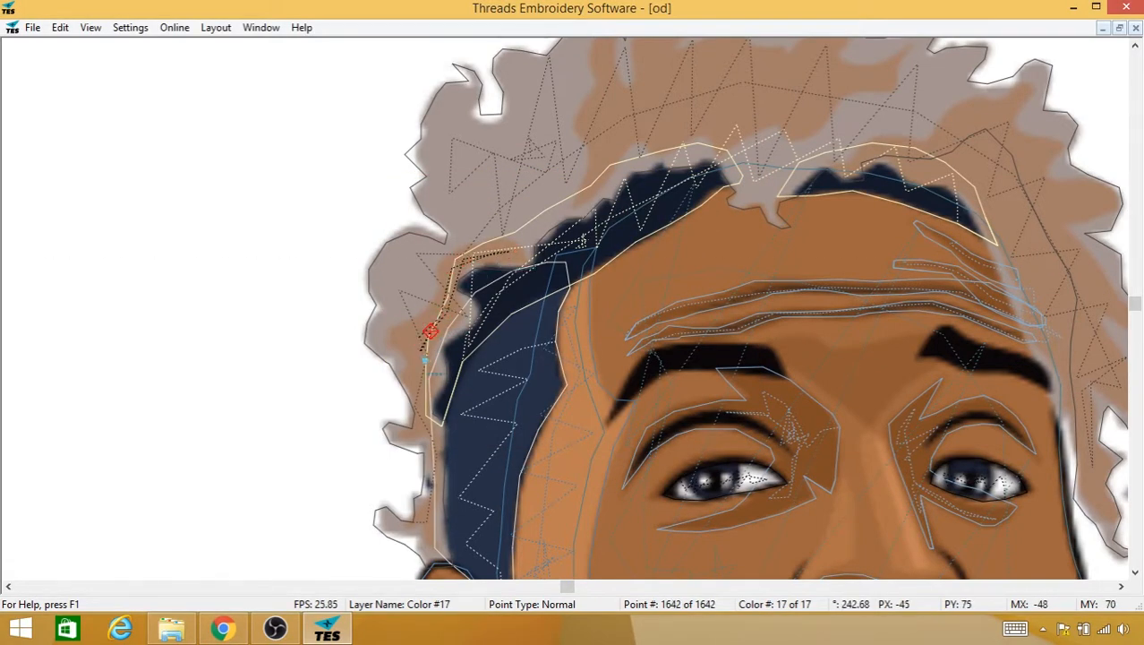
left_click(434, 437)
left_click(428, 475)
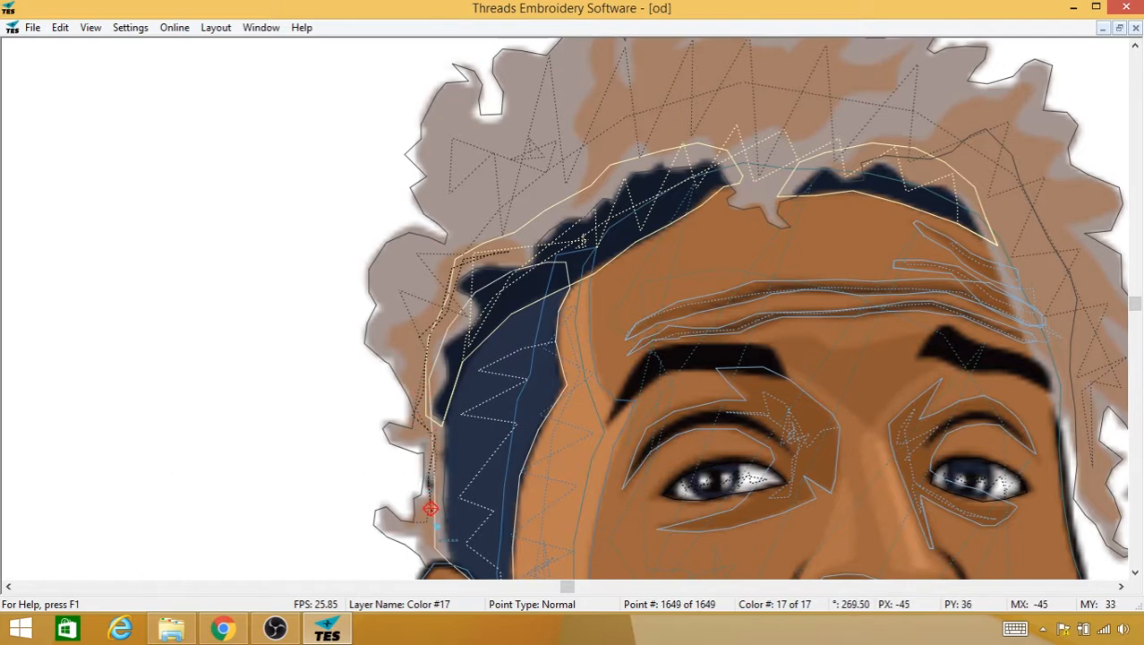
Step: Start a fill above the ear and trace its outline up the brown side hair, around the small curl
right_click(432, 524)
mouse_move(475, 364)
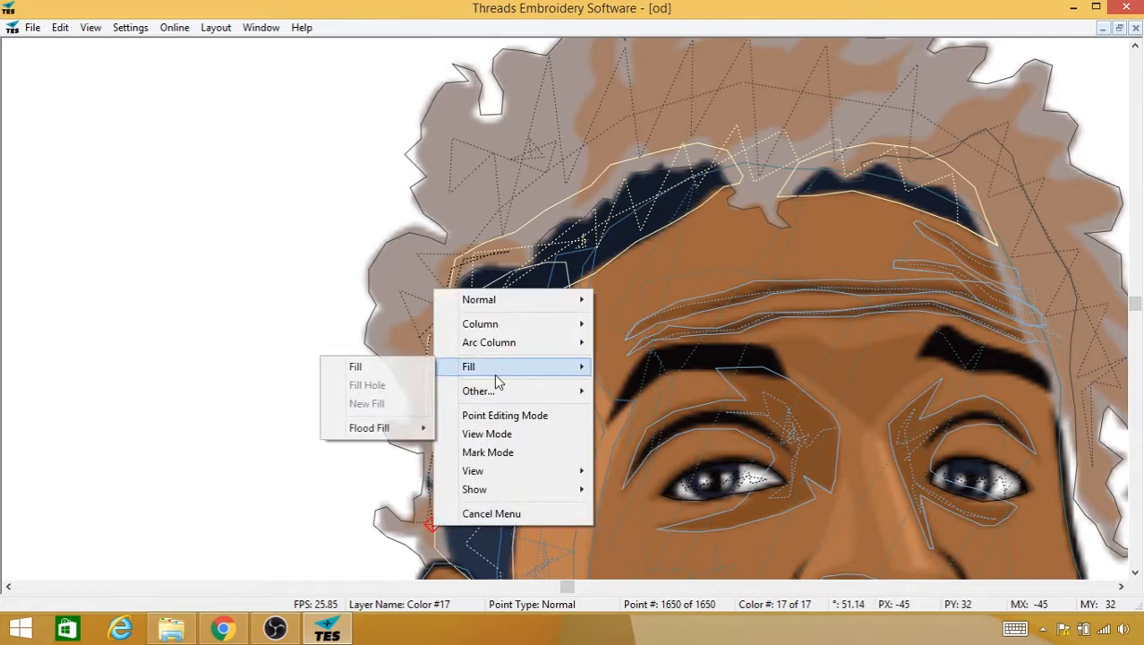
left_click(407, 369)
left_click(443, 543)
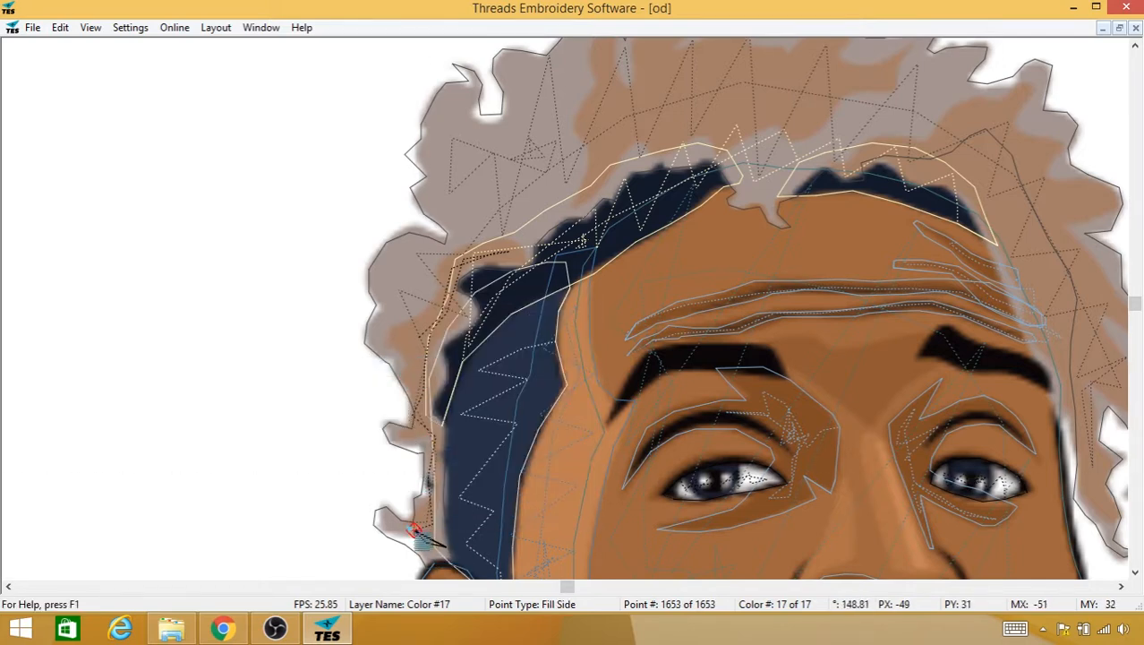
left_click(428, 470)
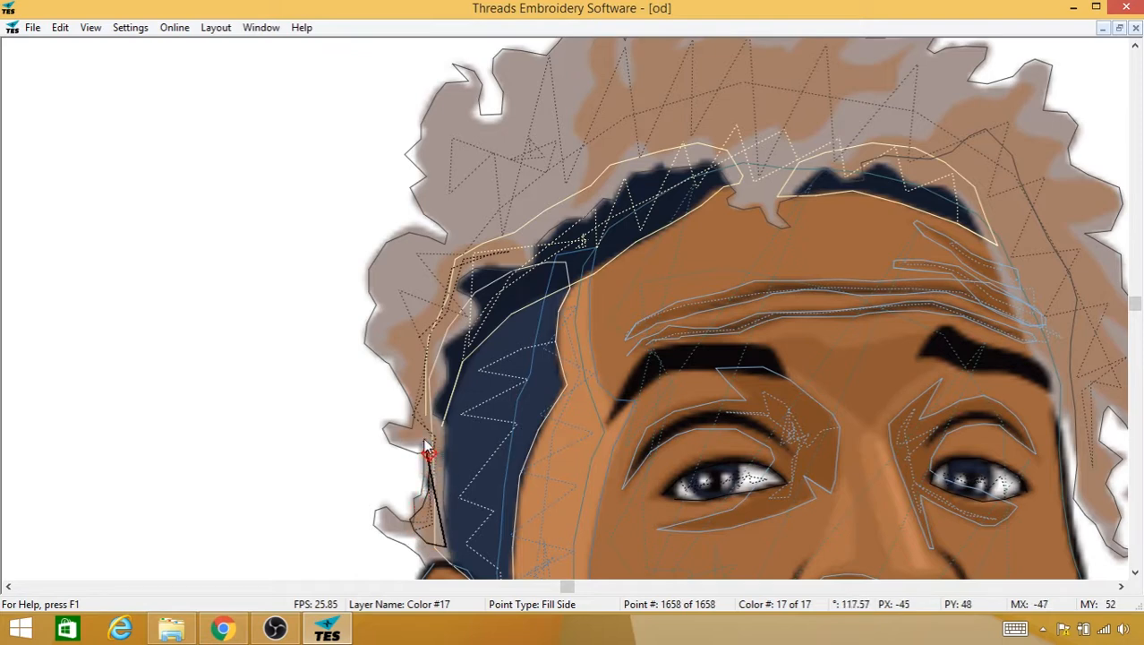
left_click(419, 441)
left_click(405, 435)
left_click(393, 432)
left_click(400, 425)
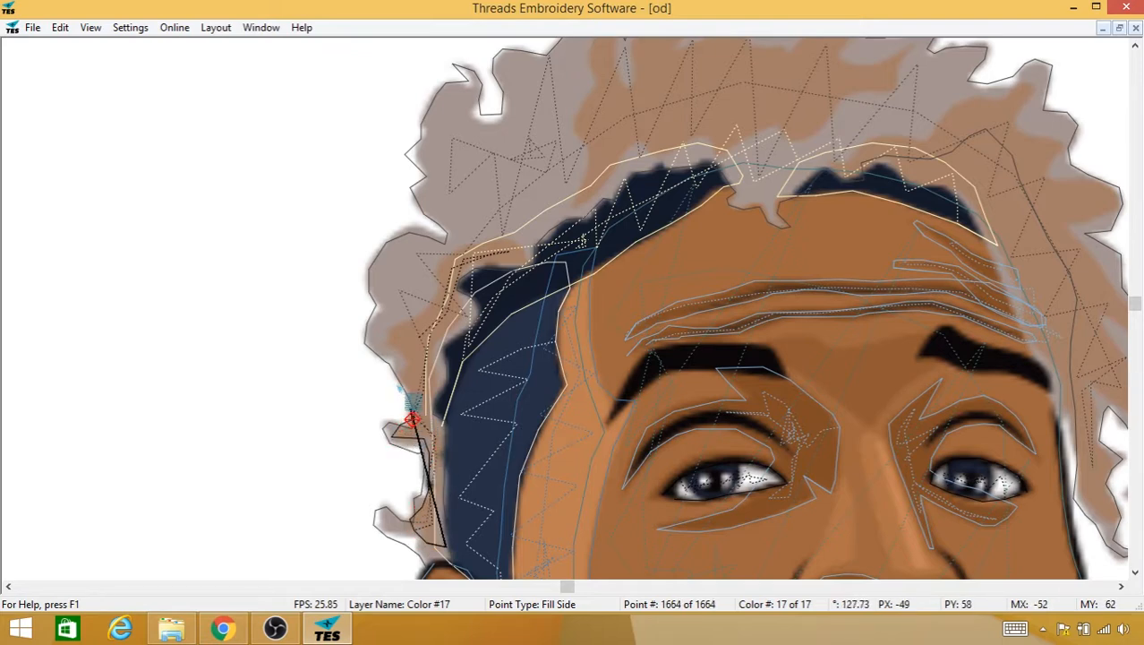
left_click(399, 390)
left_click(394, 372)
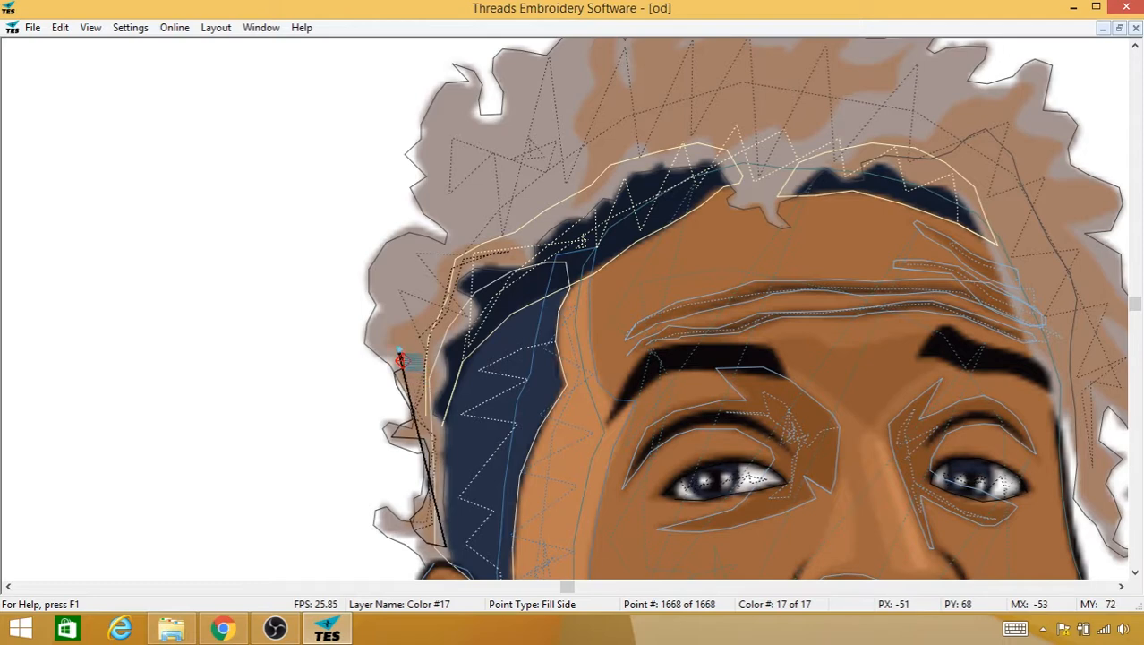
Step: Trace the fill outline up through the large side curl and over to the brown strand's tip at the hairline
left_click(399, 333)
left_click(412, 319)
left_click(426, 299)
left_click(437, 287)
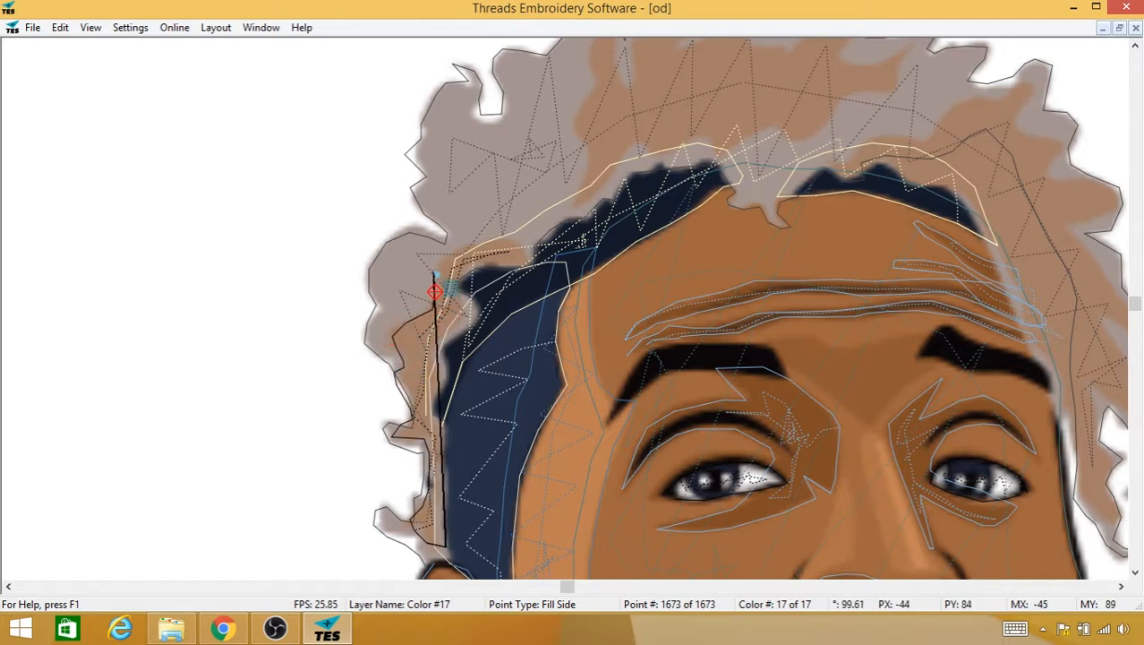
left_click(441, 268)
left_click(443, 252)
left_click(450, 243)
left_click(458, 240)
left_click(467, 239)
left_click(512, 243)
left_click(521, 249)
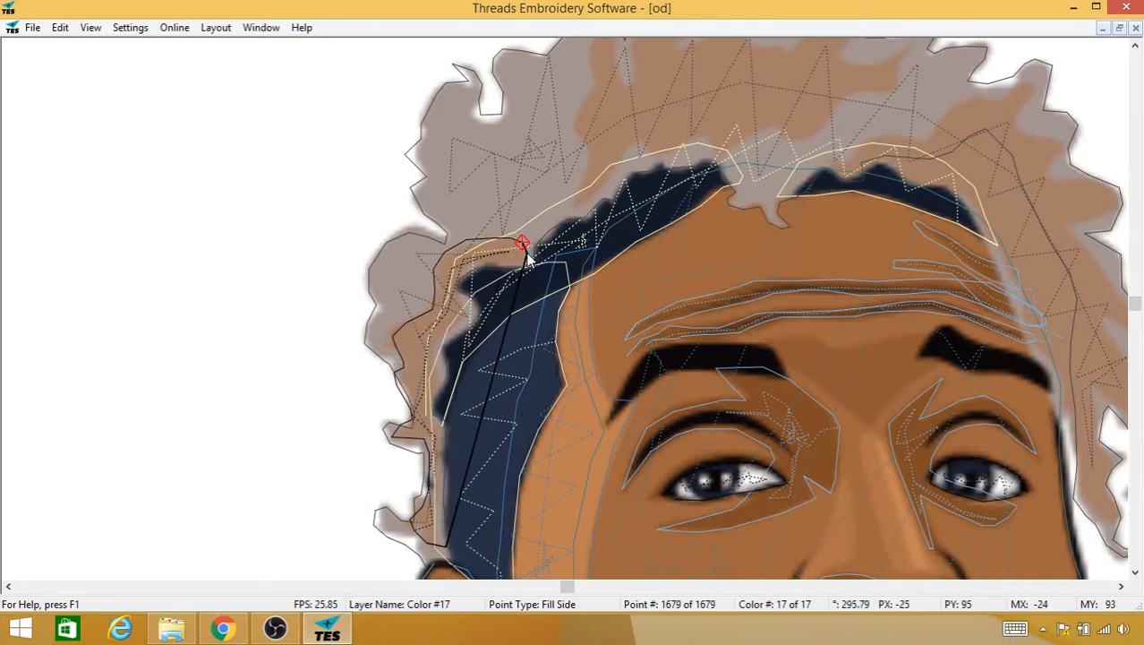
Step: Trace the fill outline back along the brown strand's underside and down around the notch in the dark hair
left_click(525, 262)
left_click(514, 256)
left_click(495, 259)
left_click(473, 259)
left_click(461, 264)
left_click(452, 271)
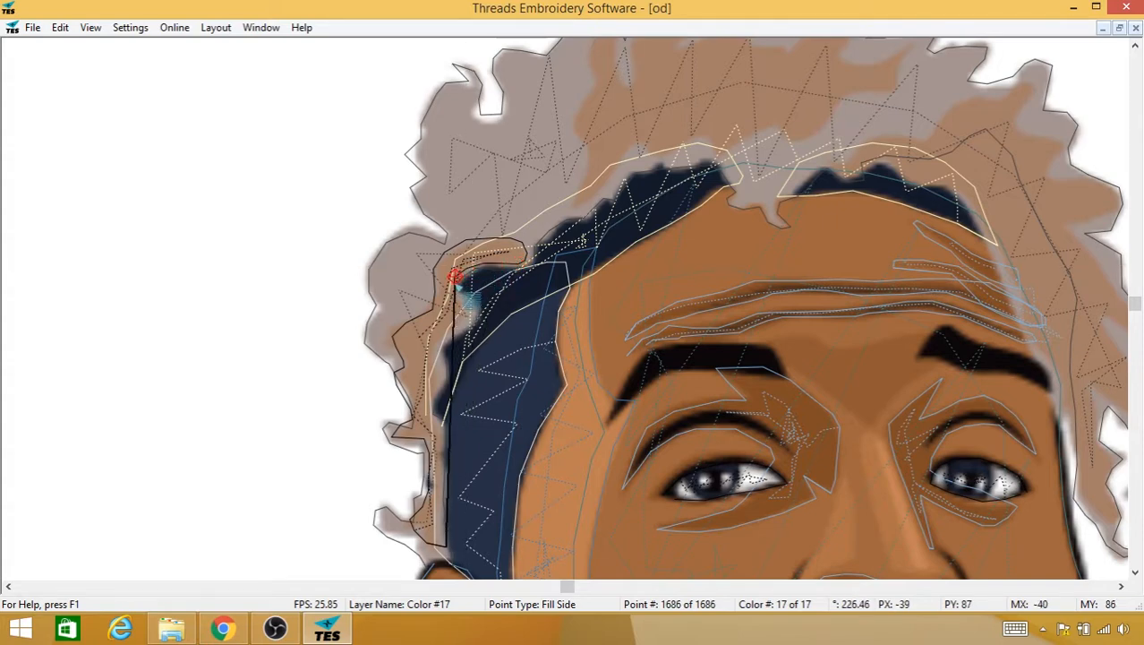
left_click(456, 285)
left_click(465, 307)
left_click(461, 312)
left_click(455, 317)
left_click(450, 323)
left_click(439, 333)
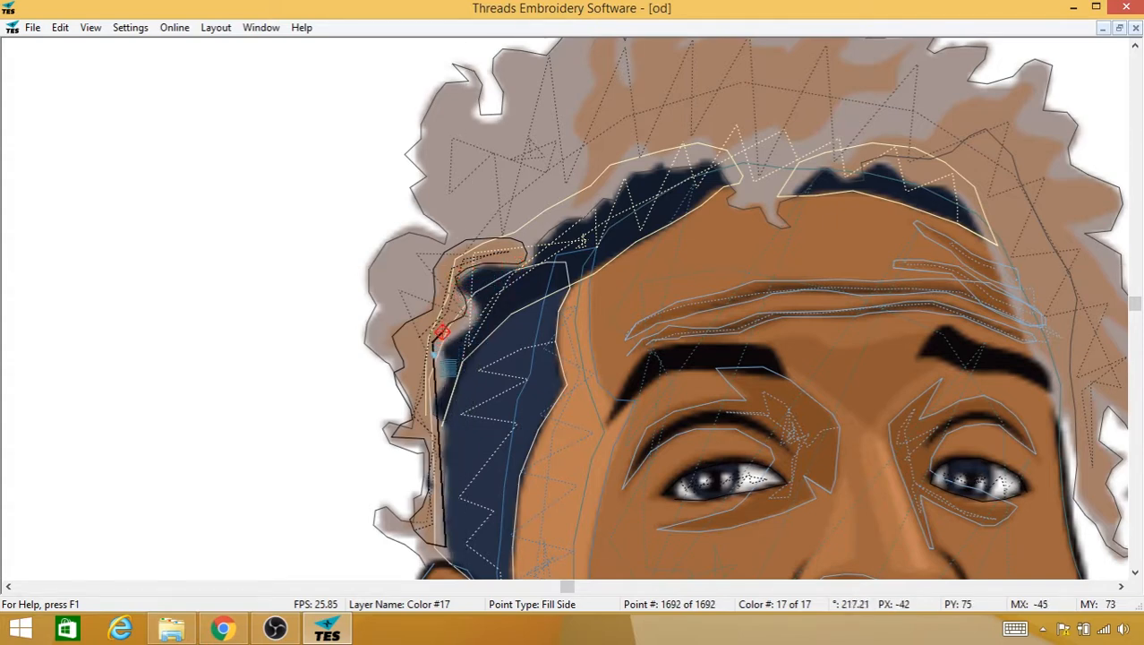
Step: Trace the fill outline down the inner edge beside the dark sideburn to finish the shape above the ear
left_click(435, 345)
left_click(432, 357)
left_click(430, 368)
left_click(431, 376)
left_click(432, 385)
left_click(434, 391)
left_click(435, 404)
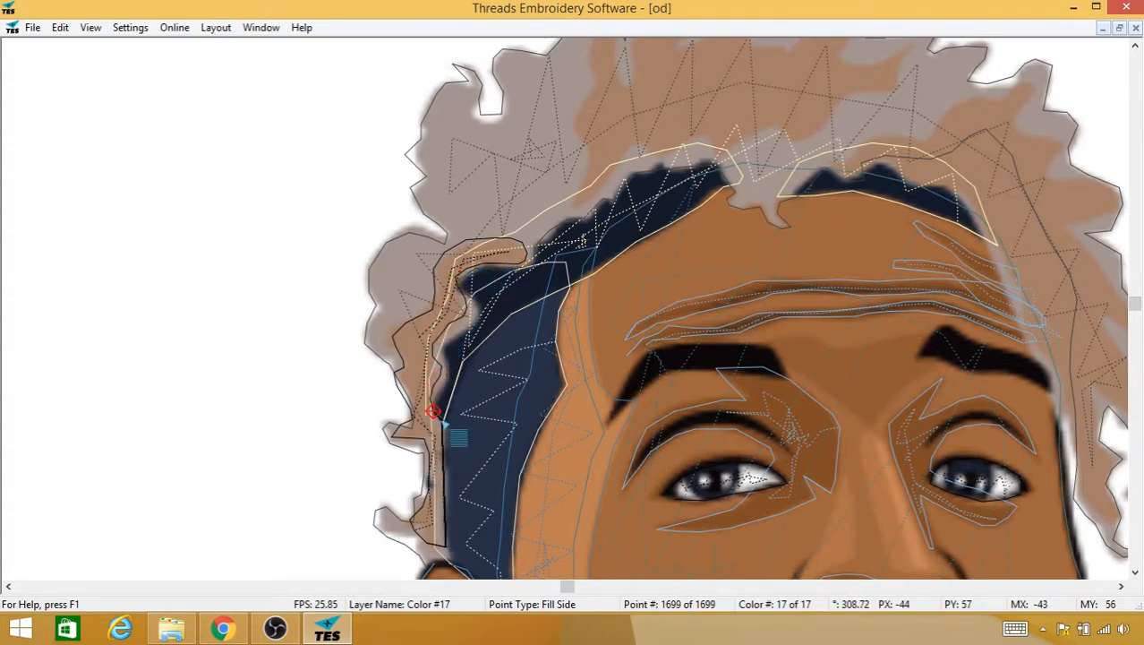
left_click(439, 414)
left_click(445, 424)
left_click(445, 459)
left_click(446, 496)
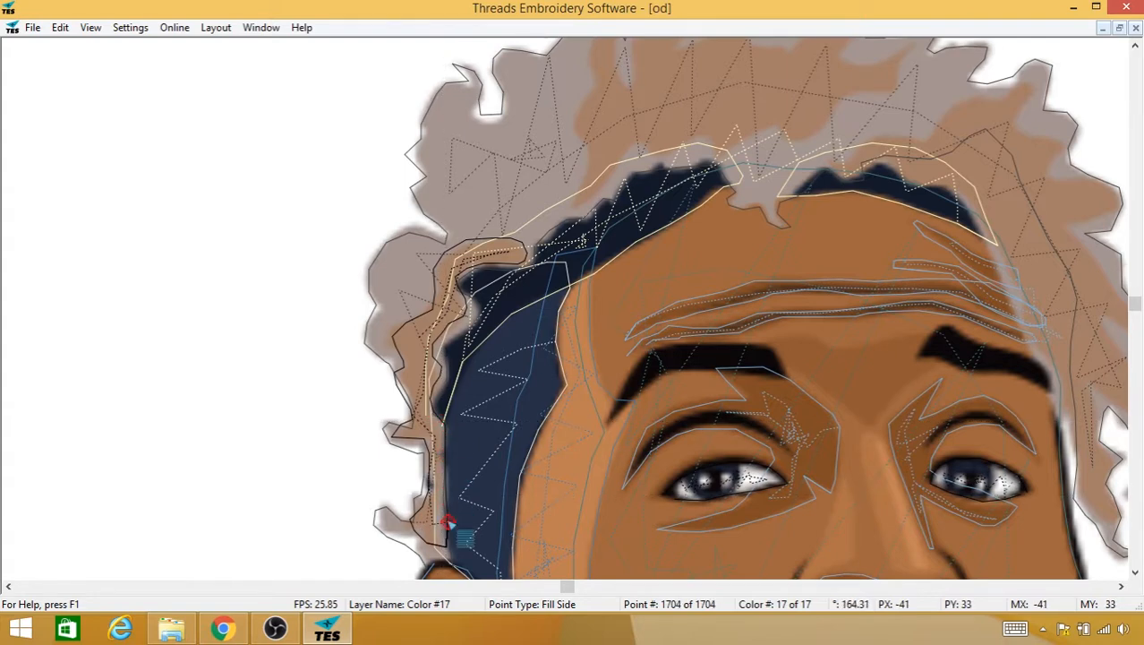
Step: Insert a trim and lay zigzag normal stitches across the large brown patch on top of the hair
left_click_drag(598, 226, 301, 354)
right_click(236, 320)
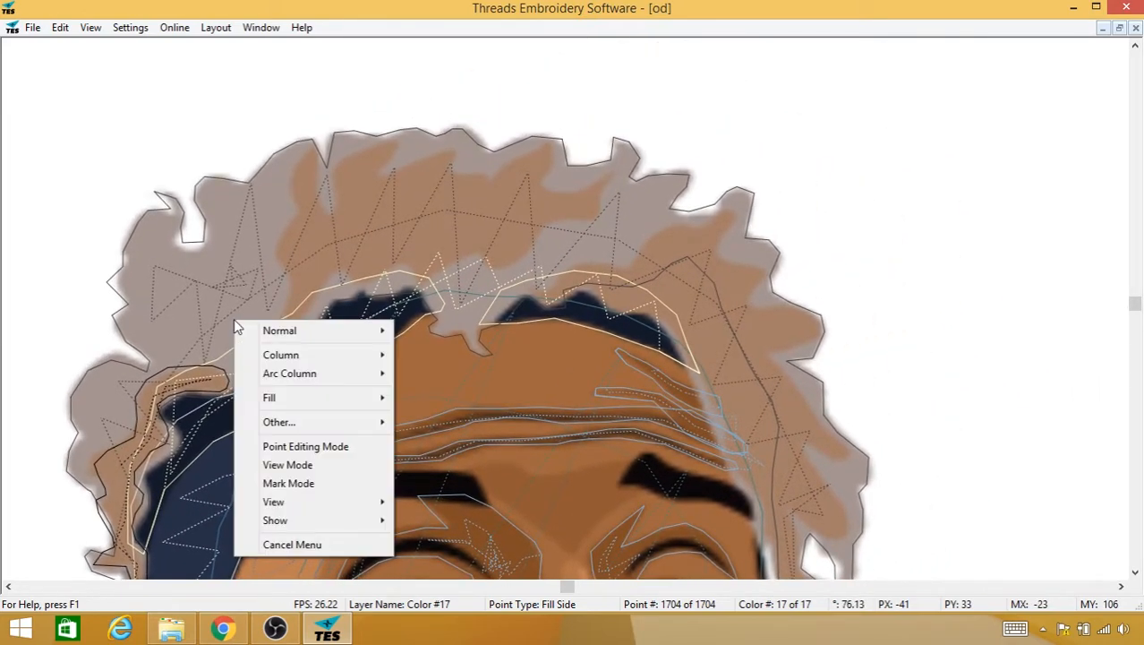
mouse_move(288, 423)
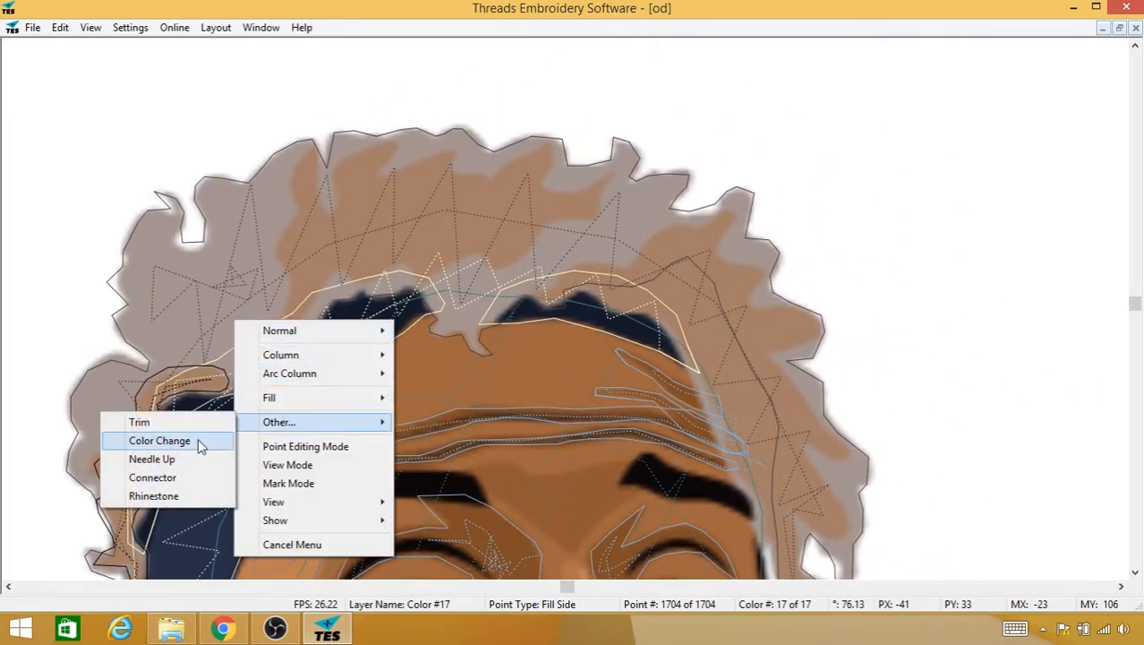
left_click(143, 421)
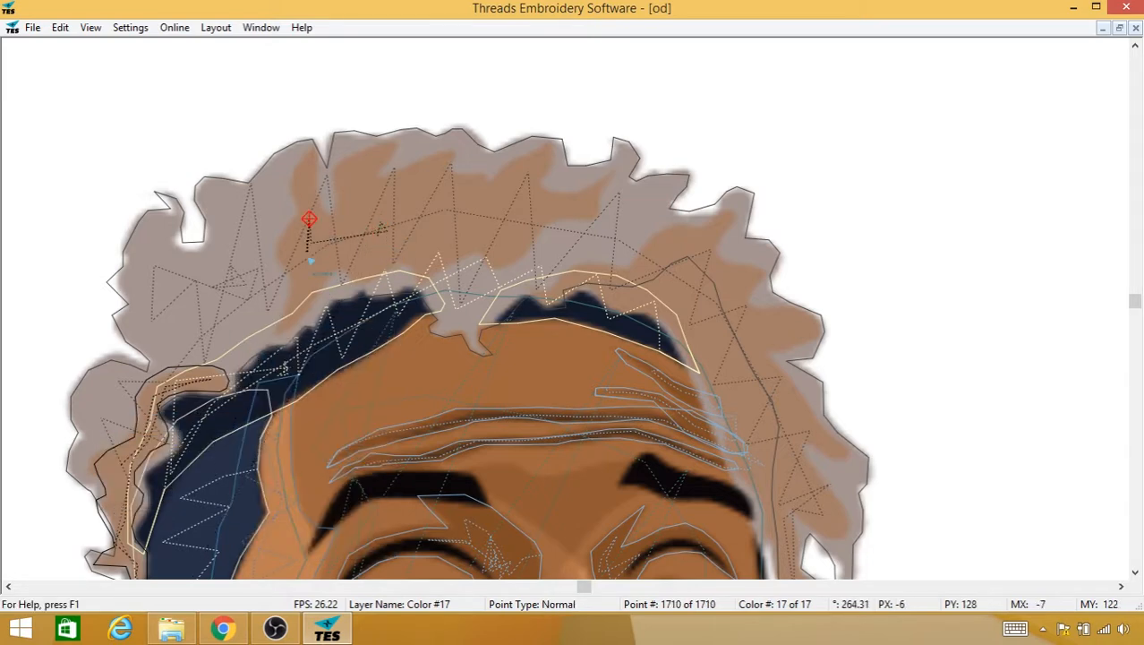
left_click(377, 231)
left_click(399, 193)
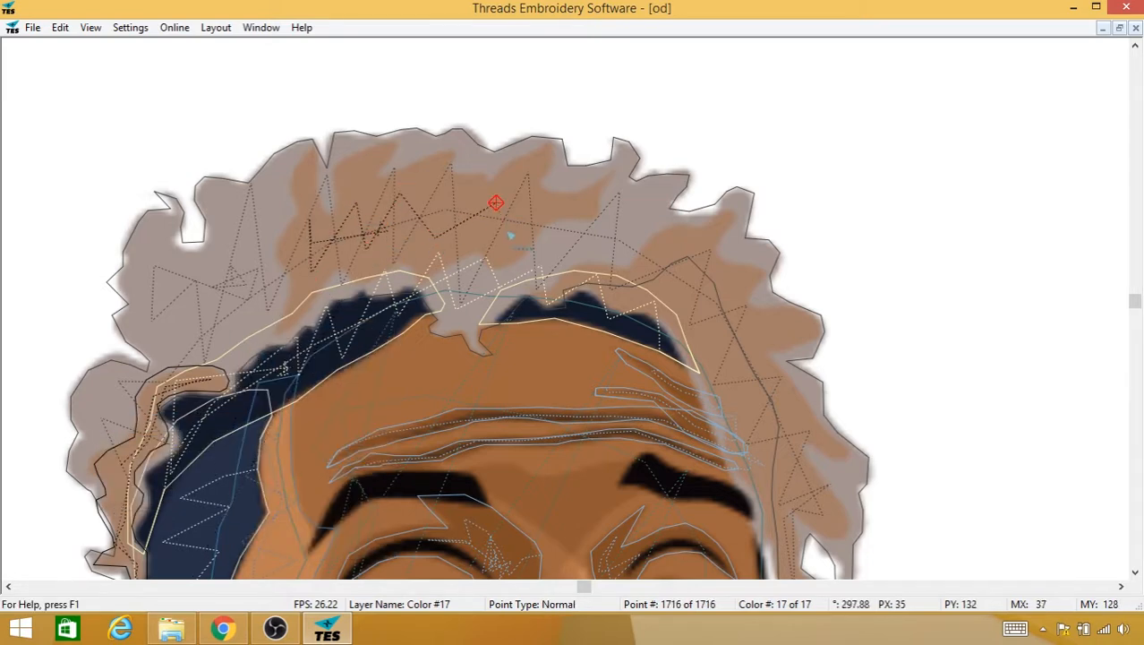
left_click(580, 207)
Step: Start a fill at the brown top patch's pointed end near the gray curls and trace its lower edge inward
right_click(579, 207)
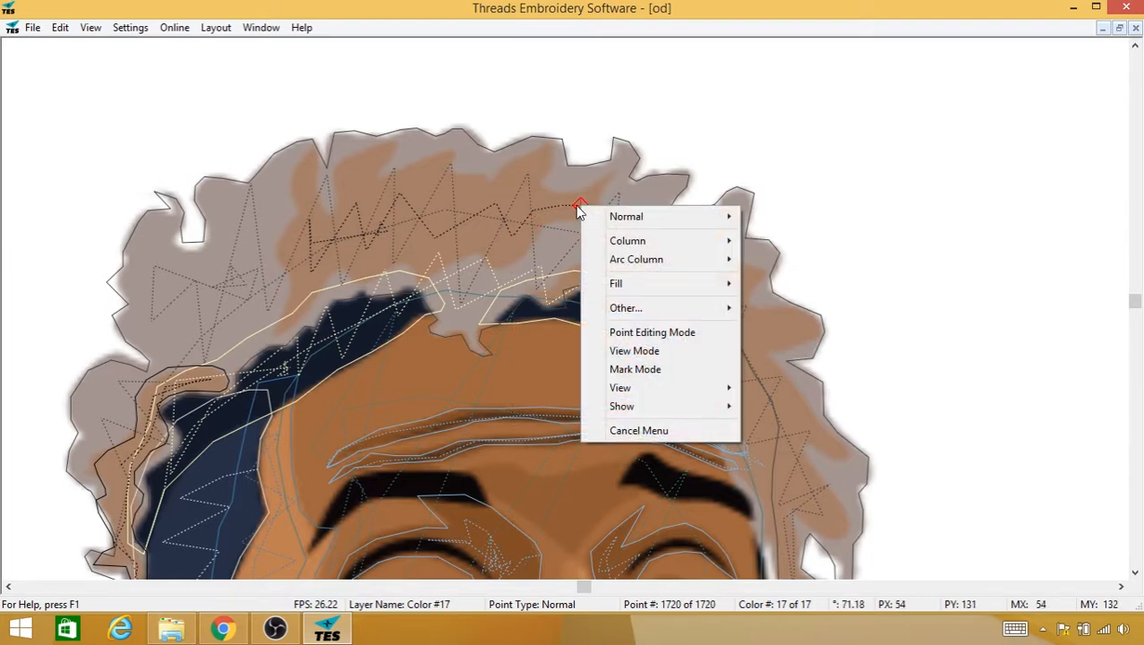
mouse_move(629, 282)
left_click(548, 281)
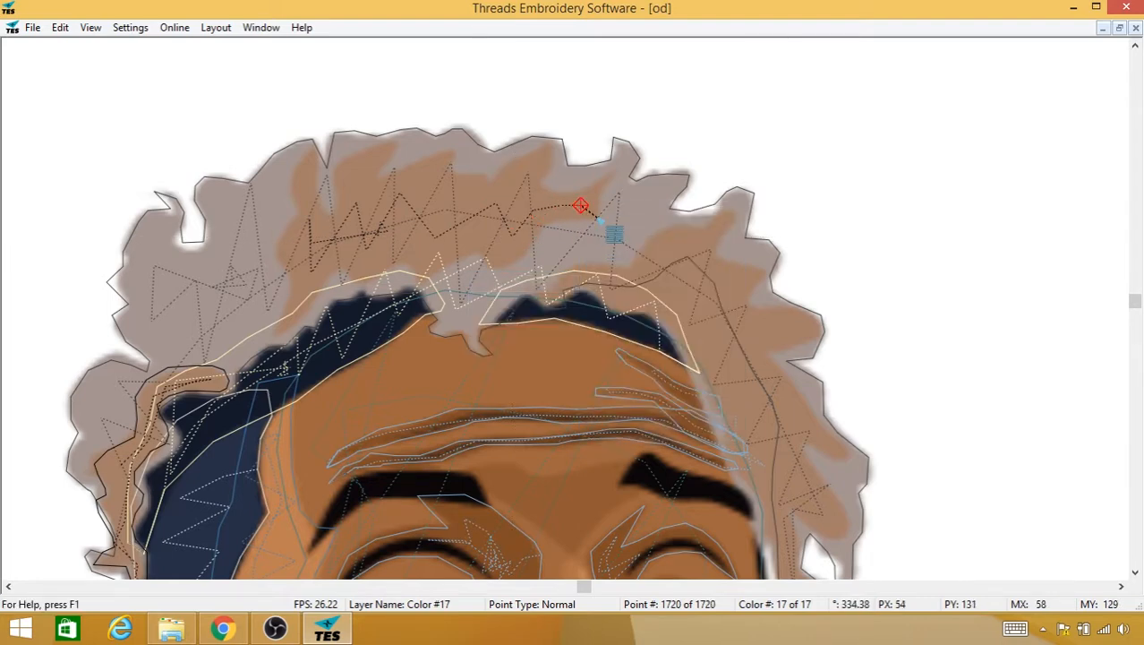
left_click(597, 218)
left_click(554, 219)
left_click(536, 237)
left_click(528, 251)
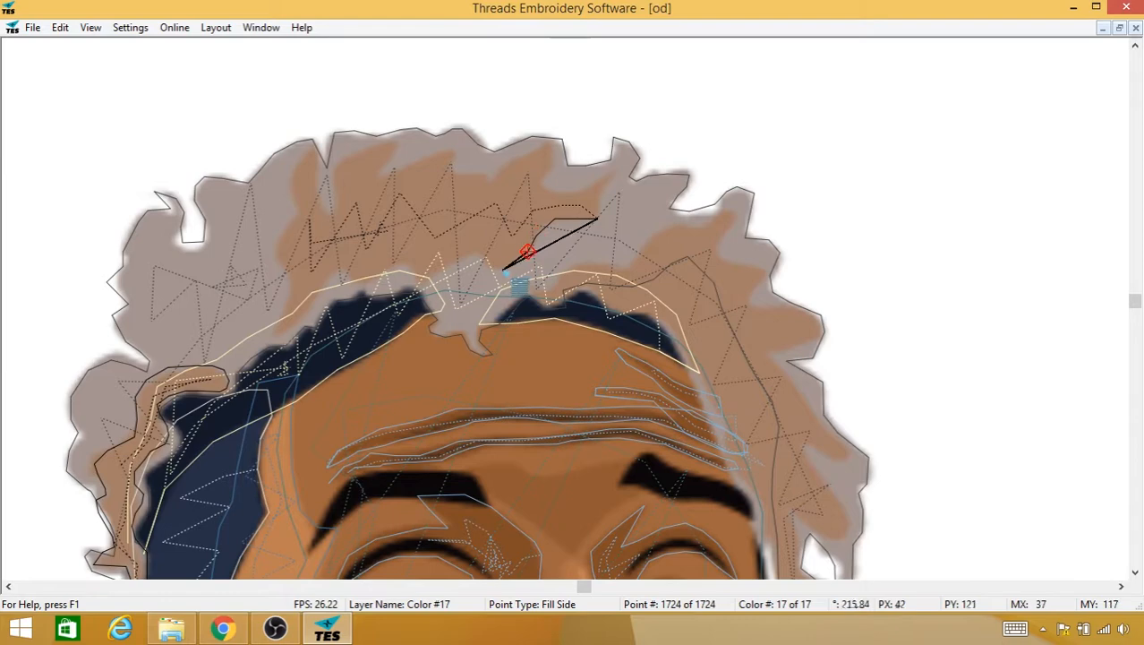
Step: Trace the fill outline along the brown patch's wavy lower edge above the centre of the forehead
left_click(504, 270)
left_click(488, 257)
left_click(475, 251)
left_click(464, 263)
left_click(444, 269)
left_click(428, 273)
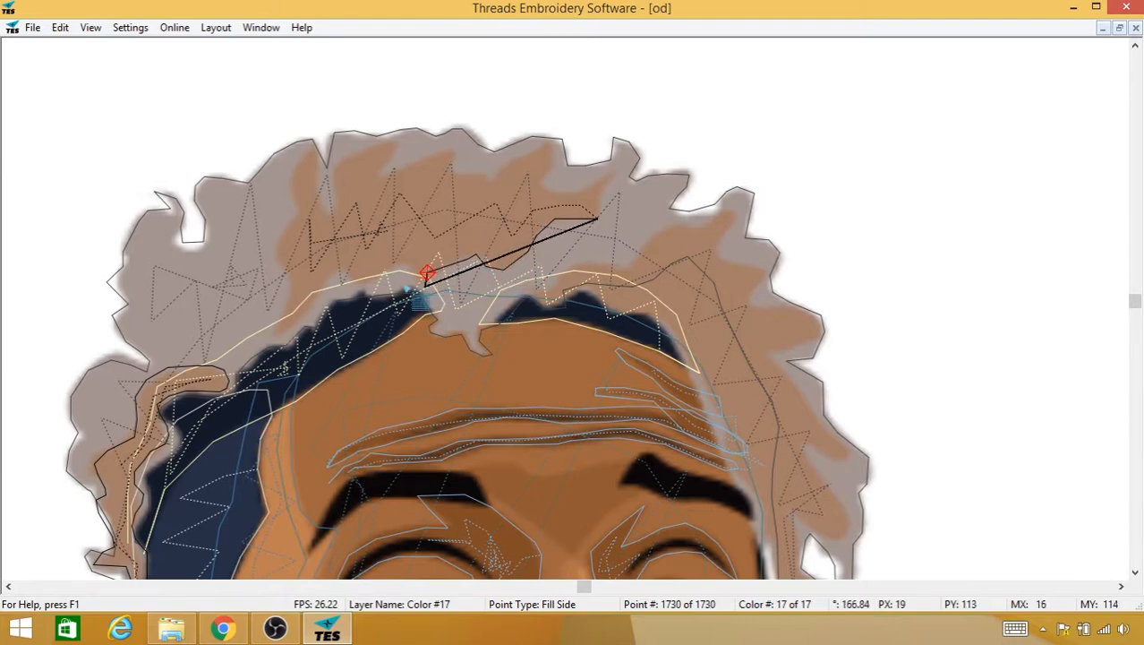
left_click(420, 283)
left_click(405, 273)
left_click(394, 271)
left_click(381, 277)
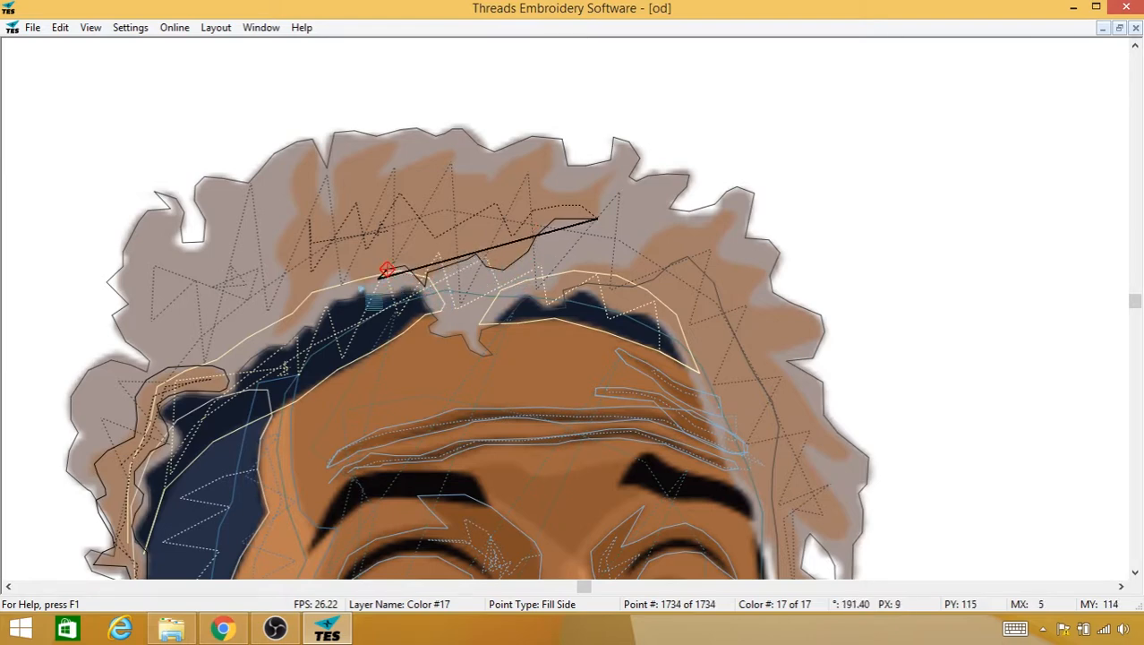
Step: Continue the fill outline along the dark hairline to the brown patch's lowest tip
left_click(363, 275)
left_click(350, 271)
left_click(338, 268)
left_click(324, 285)
left_click(305, 312)
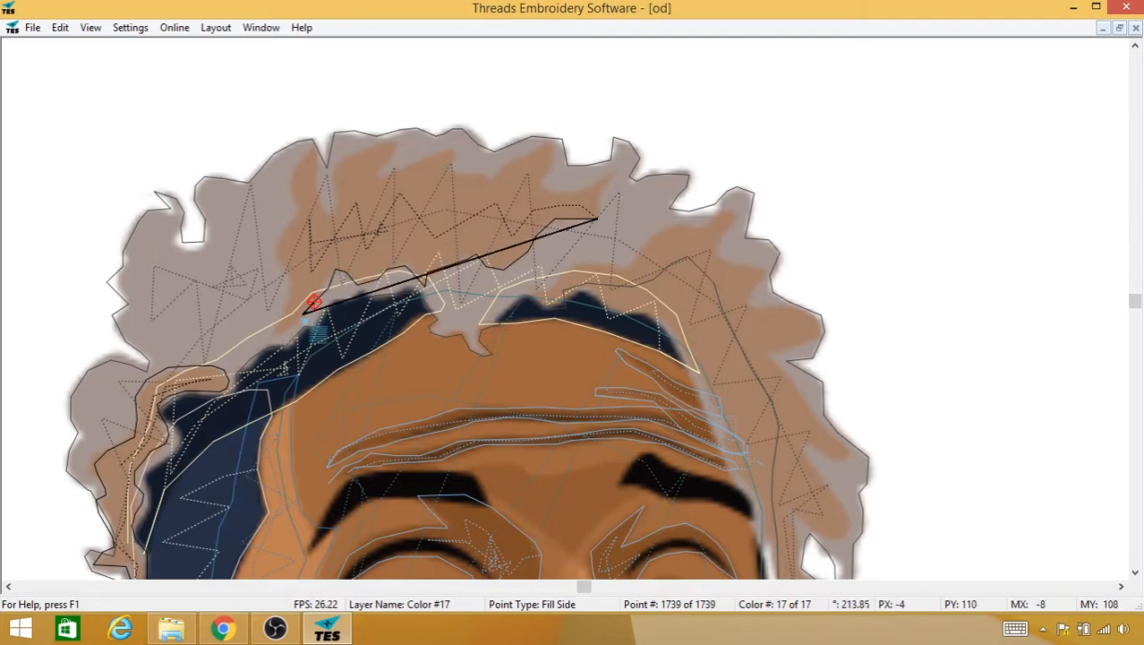
left_click(282, 309)
left_click(269, 334)
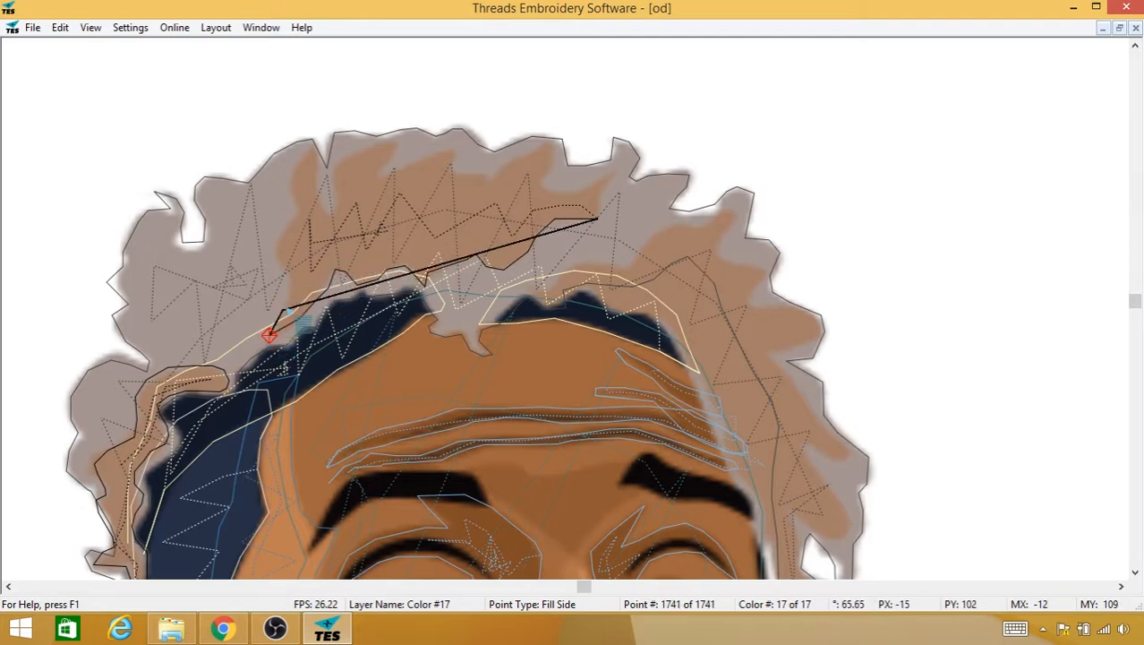
Step: Continue the fill outline from the brown top patch's lowest tip up along its outer side edge
left_click(276, 309)
left_click(278, 291)
left_click(279, 273)
left_click(277, 258)
left_click(283, 244)
left_click(282, 231)
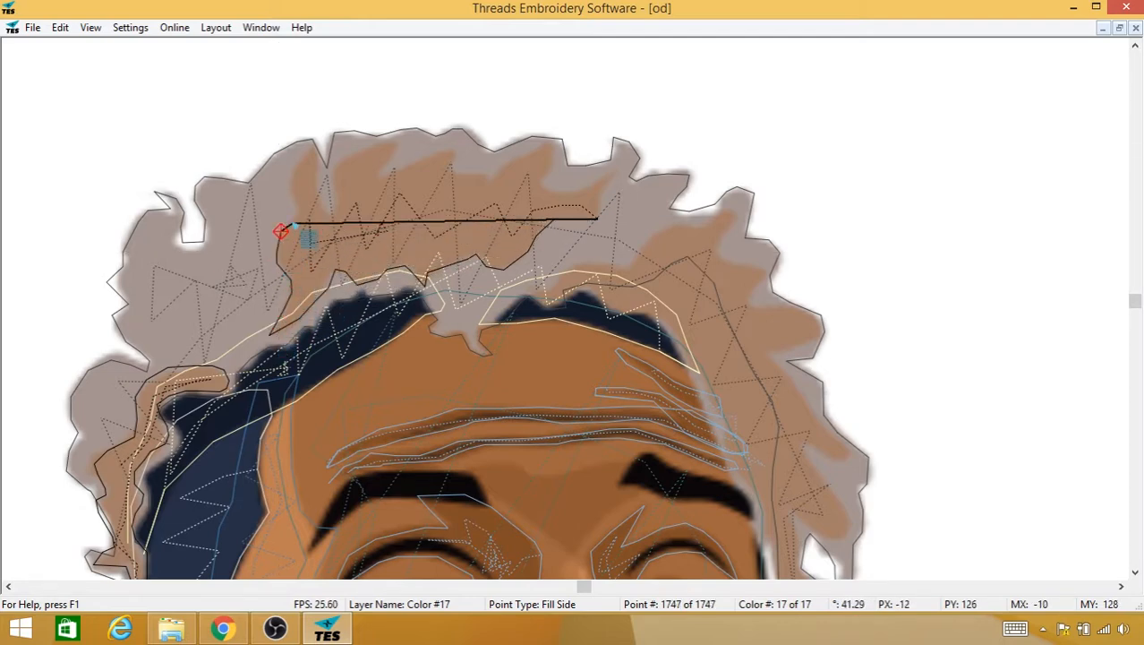
left_click(293, 215)
left_click(292, 196)
left_click(290, 177)
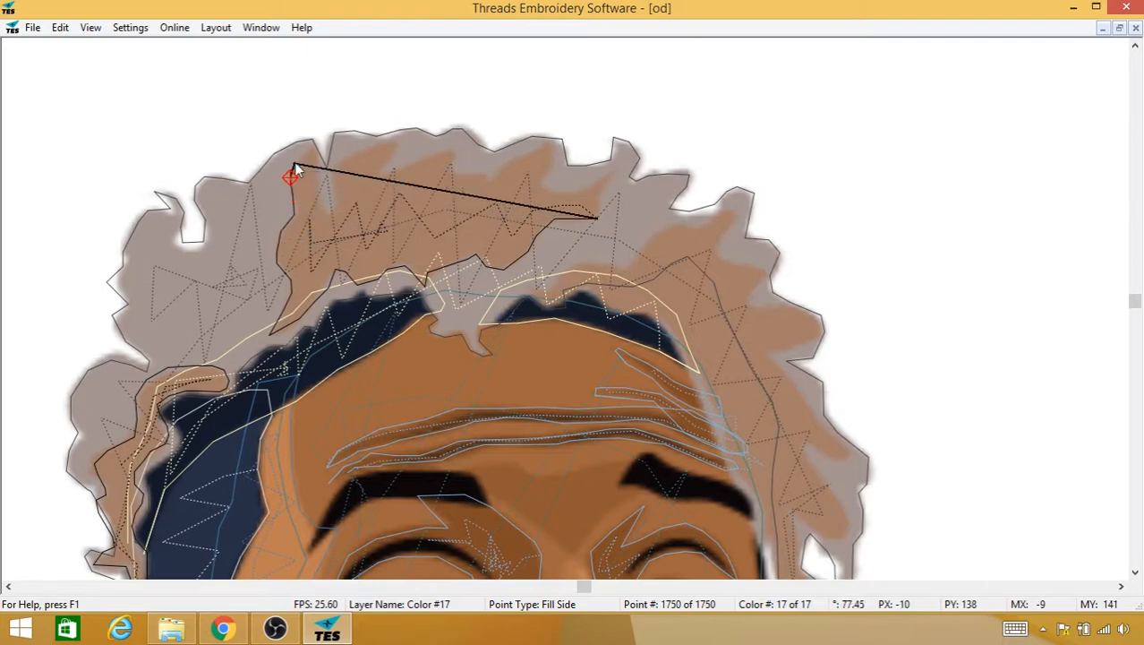
Step: Trace the fill outline over the first pointed tuft and around the narrow gray notch beside it
left_click(309, 153)
left_click(310, 170)
left_click(314, 183)
left_click(318, 197)
left_click(332, 211)
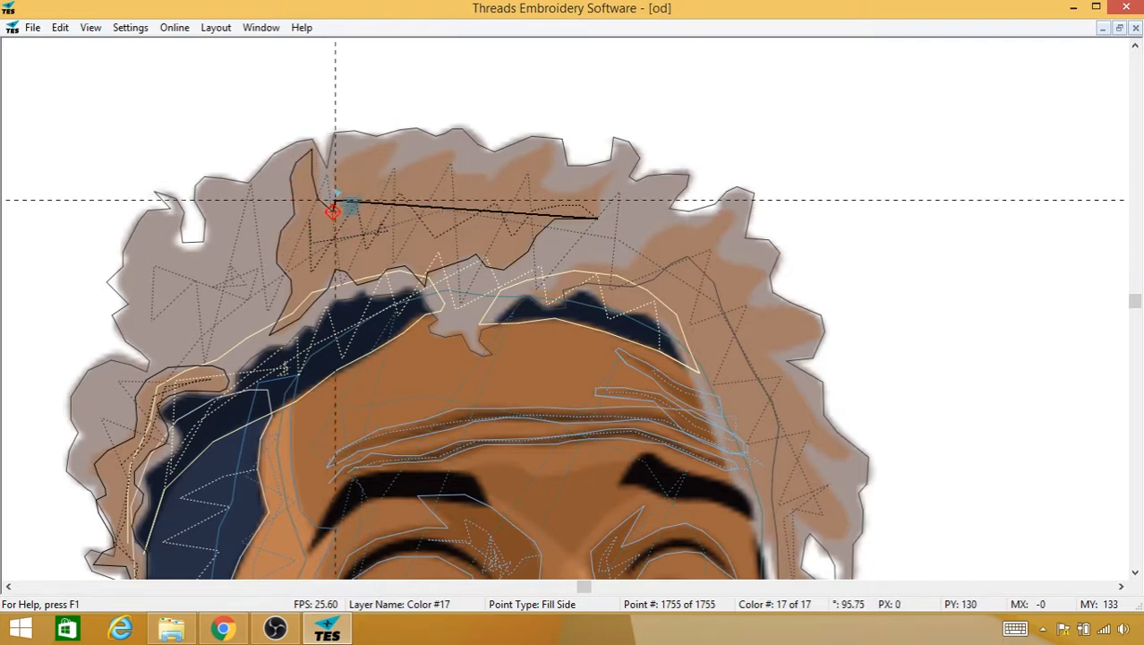
left_click(330, 195)
left_click(332, 179)
left_click(328, 162)
Step: Trace the second brown tuft's upper edge and tip, ending in the gray notch beneath it
left_click(376, 147)
left_click(387, 143)
left_click(398, 146)
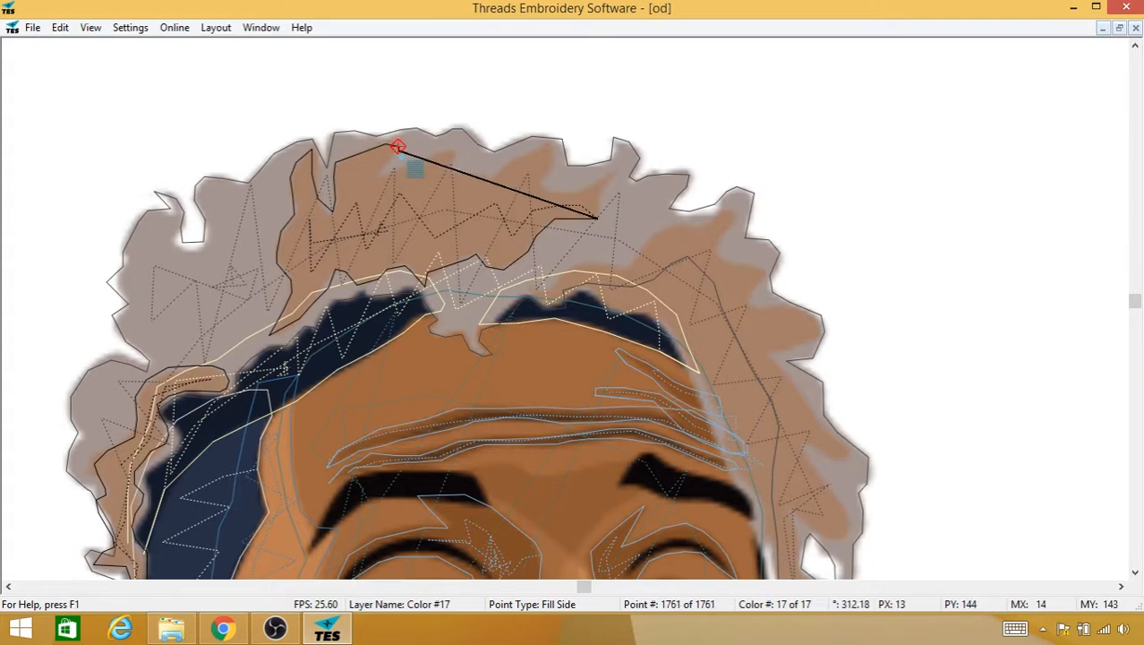
left_click(393, 154)
left_click(383, 167)
left_click(375, 178)
Step: Trace the fill outline around the low third tuft on the brown patch's upper edge
left_click(396, 166)
left_click(423, 160)
left_click(450, 157)
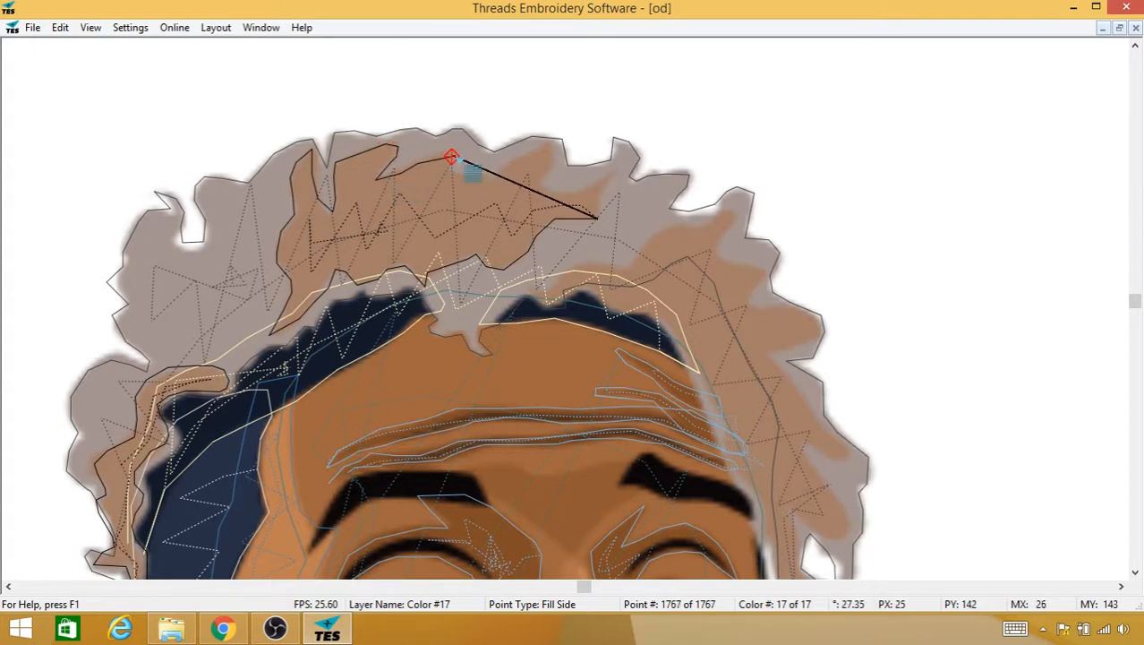
left_click(455, 161)
left_click(455, 165)
left_click(453, 170)
left_click(470, 172)
left_click(487, 175)
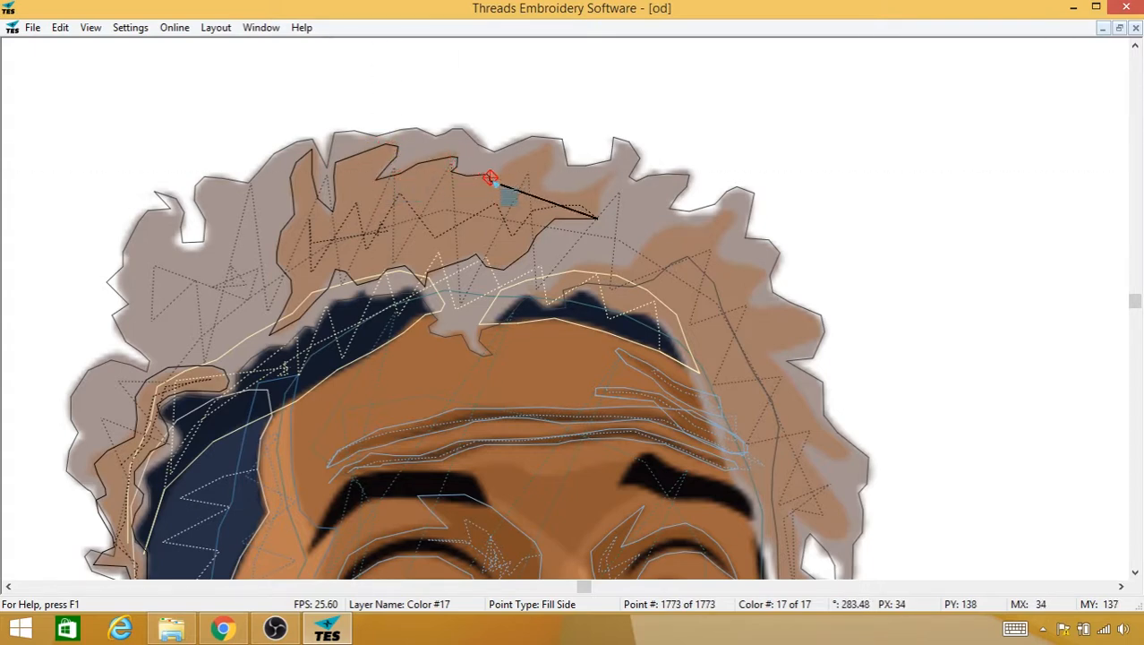
Step: Trace the last tall tuft and the small end spike, bringing the fill outline back to its starting point
left_click(500, 174)
left_click(509, 168)
left_click(523, 163)
left_click(537, 158)
left_click(550, 145)
left_click(549, 162)
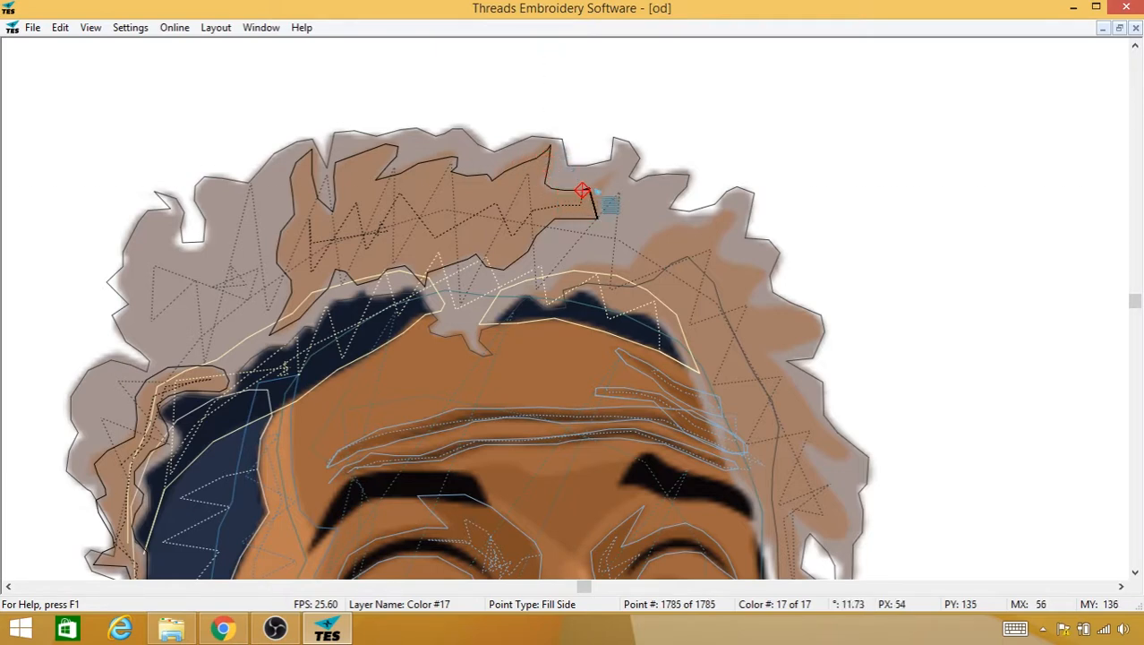
left_click(596, 217)
left_click(608, 176)
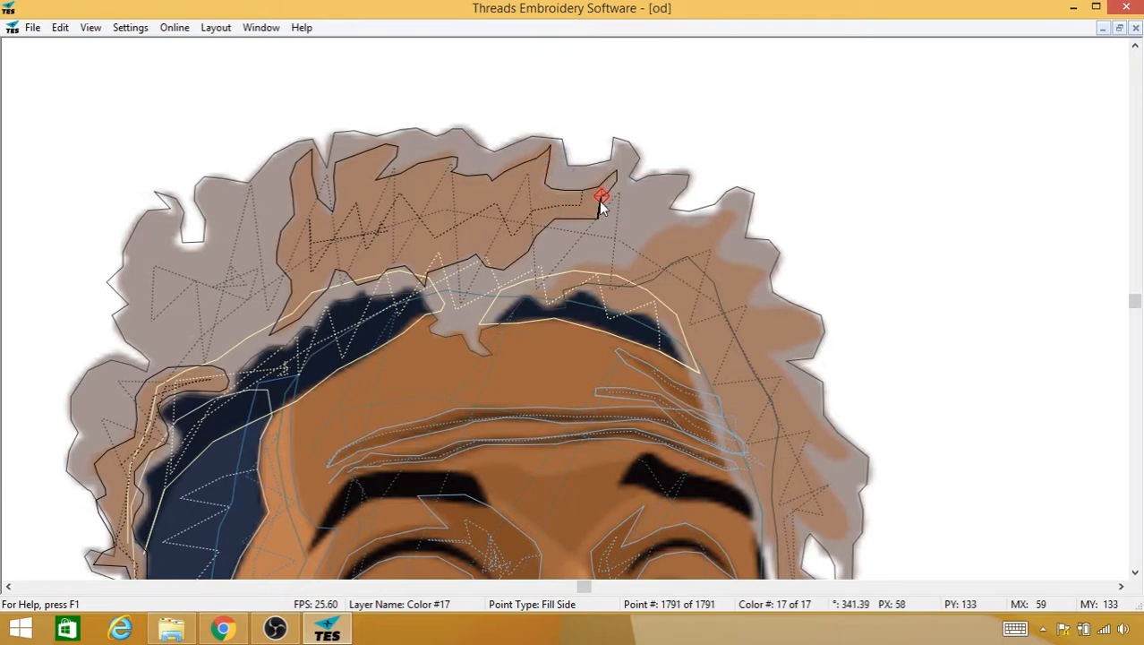
Step: Insert a trim and lay zigzag normal stitches through the large brown patch down the side of the hair
left_click_drag(658, 233, 417, 195)
right_click(417, 196)
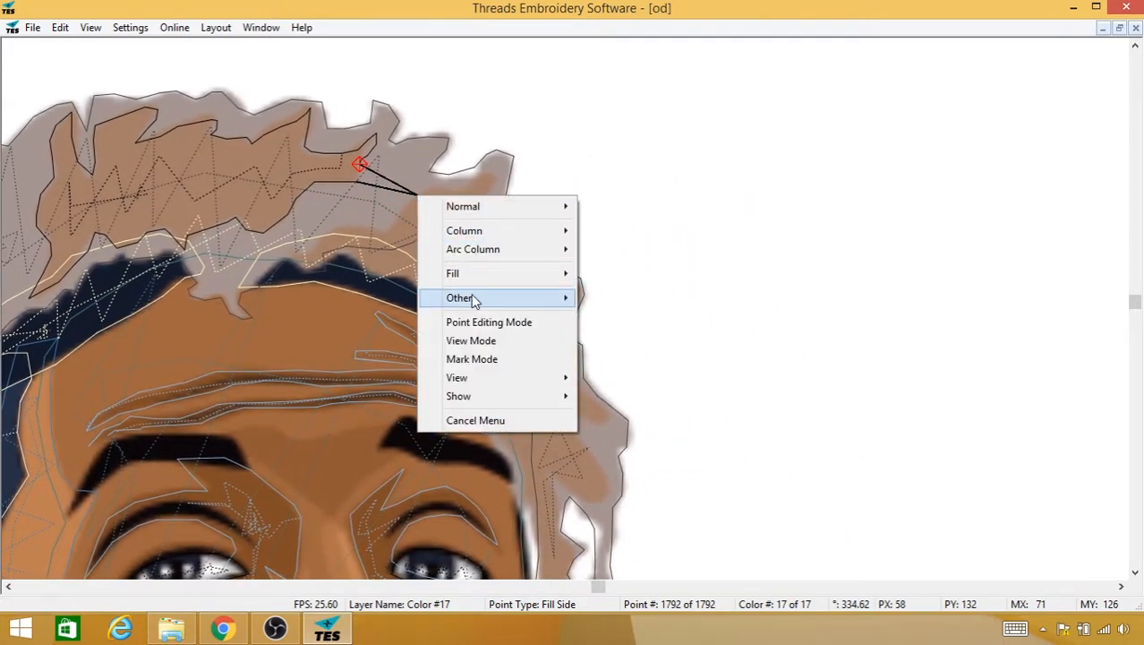
mouse_move(464, 298)
left_click(390, 306)
left_click(489, 314)
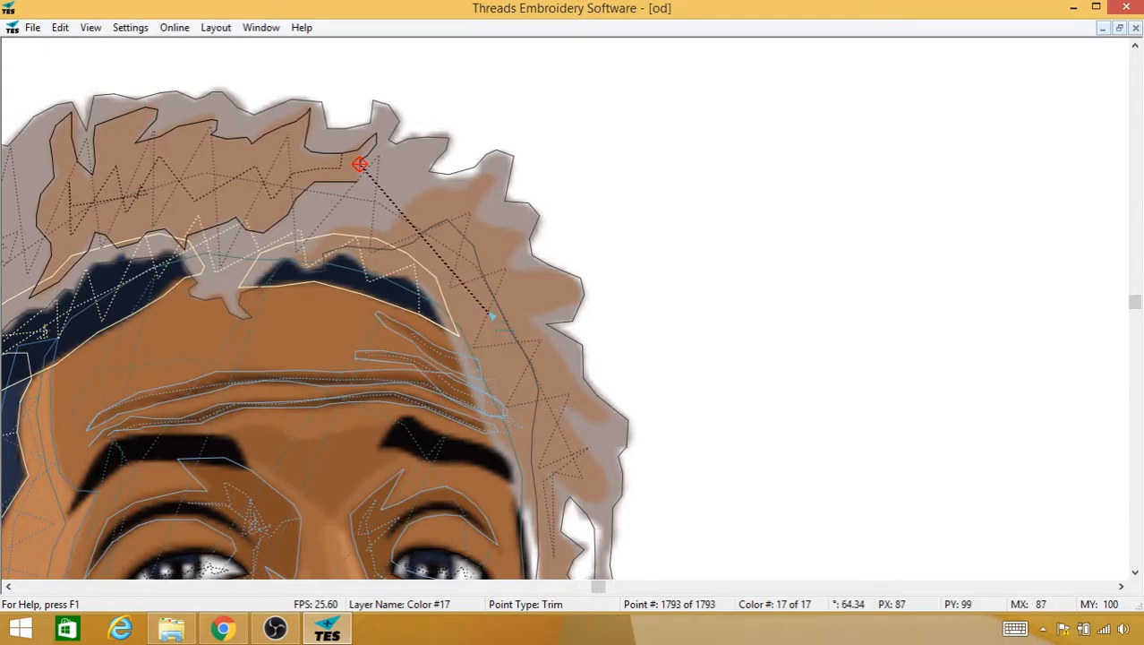
left_click(489, 287)
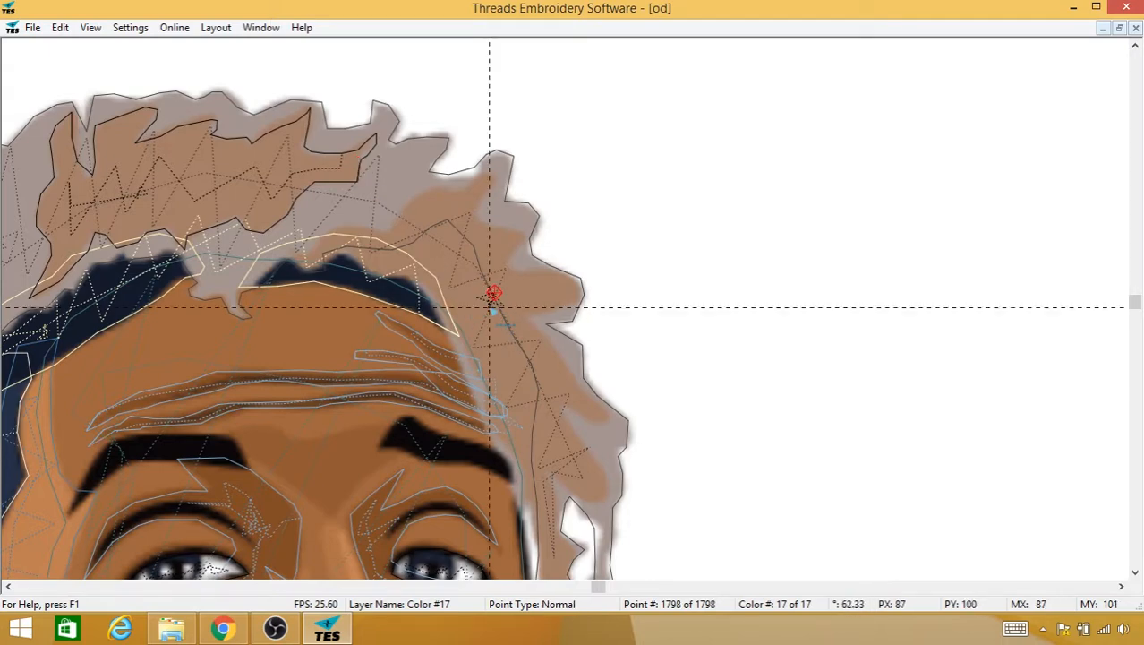
left_click_drag(489, 307, 464, 240)
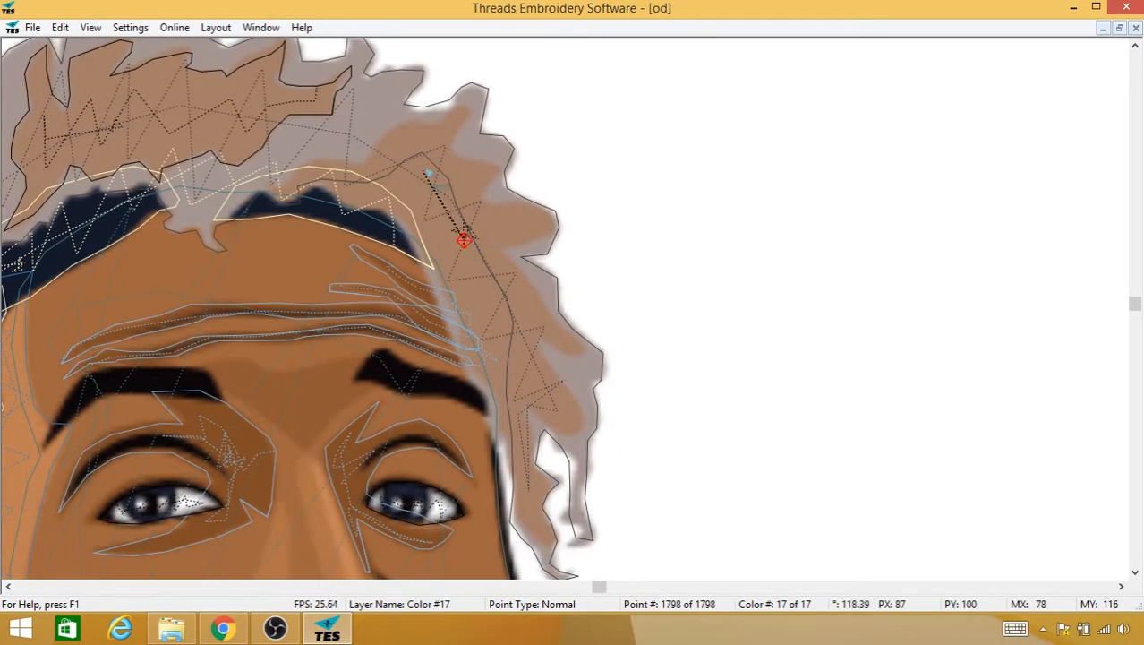
left_click(408, 197)
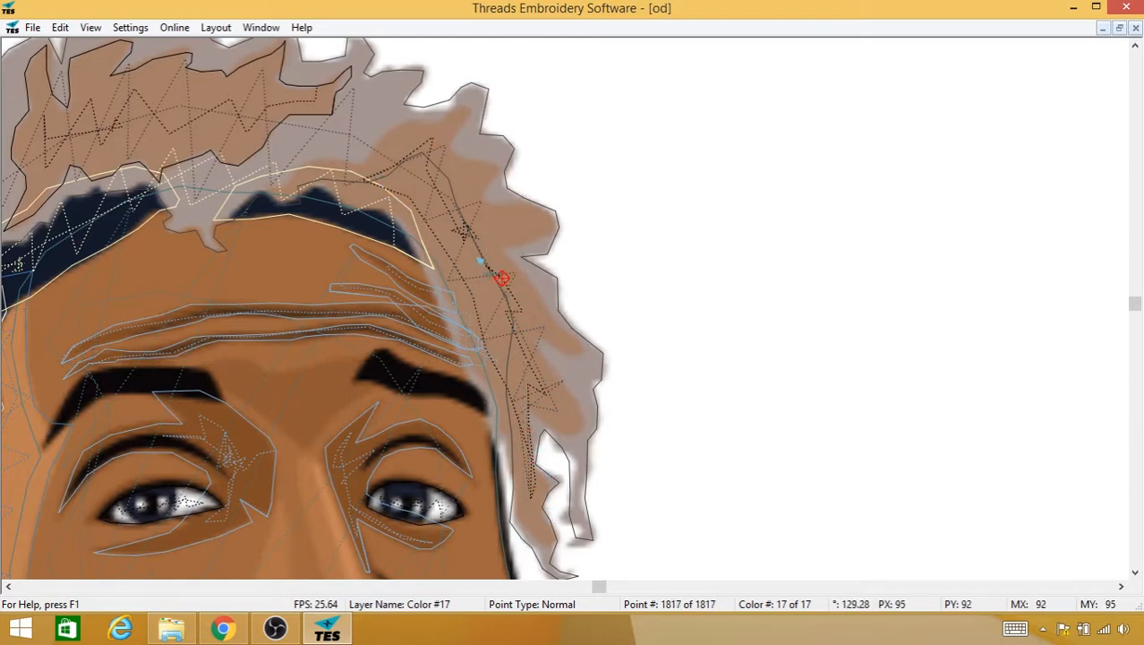
Step: Start a fill on the brown side patch and trace around its uppermost tuft
right_click(452, 183)
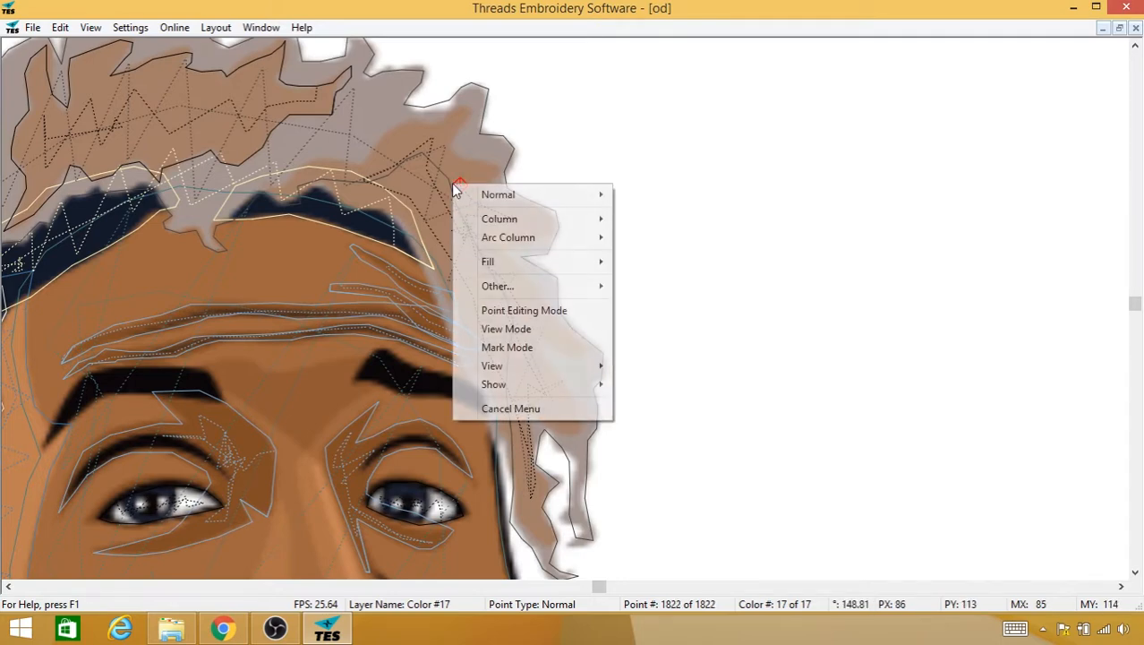
left_click(433, 260)
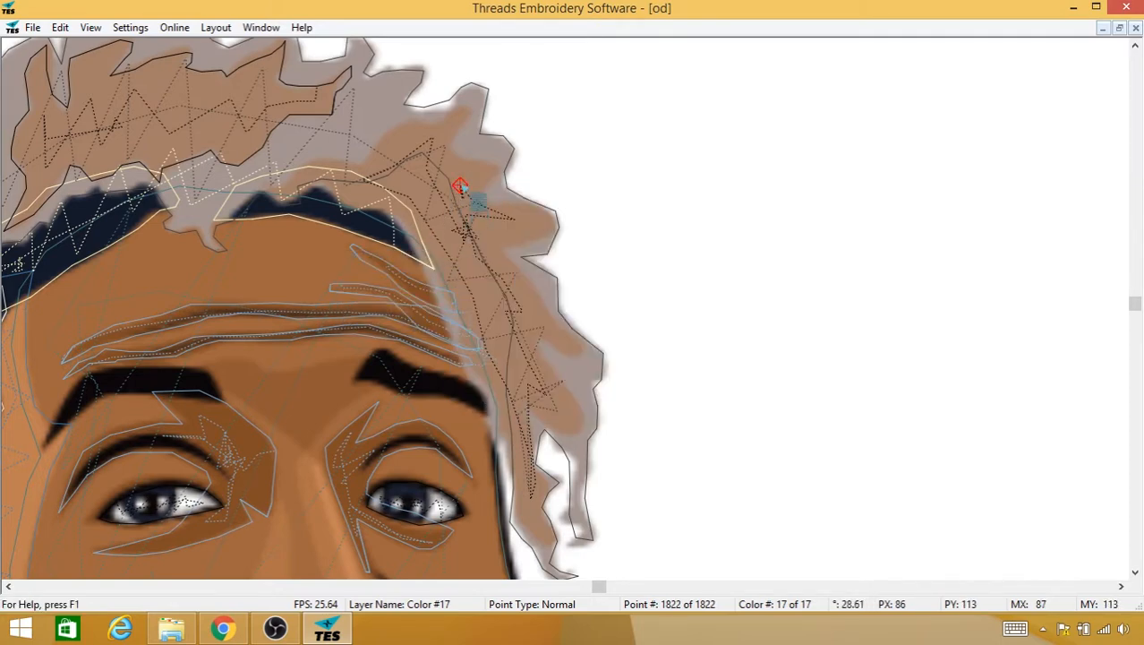
left_click(447, 151)
left_click(453, 135)
left_click(466, 119)
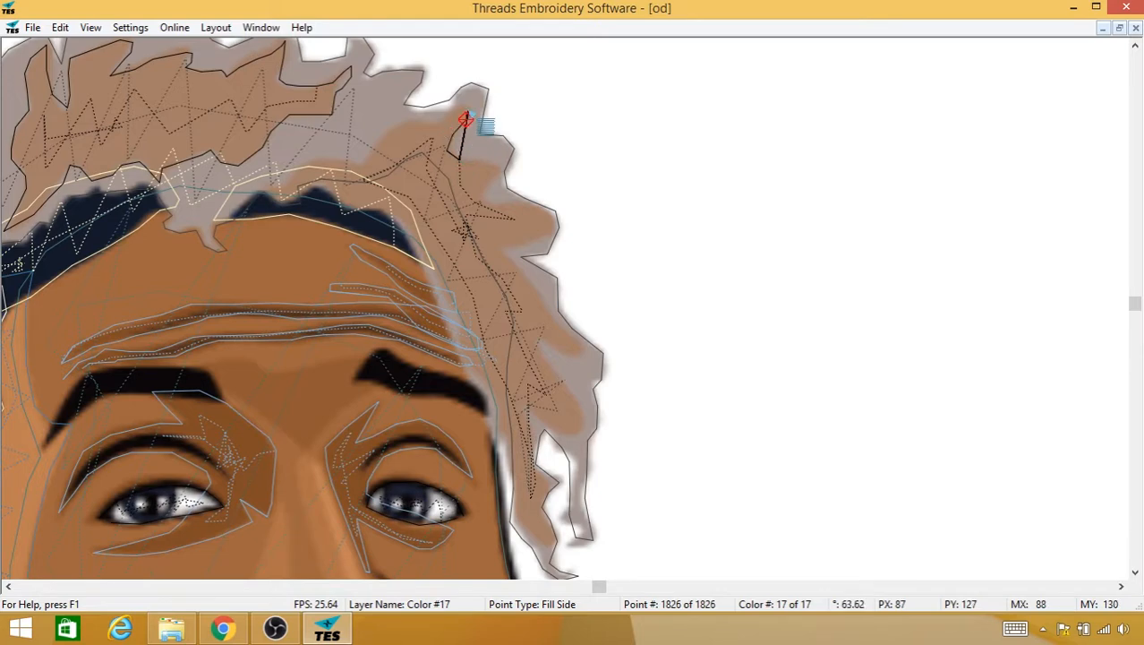
left_click(459, 110)
left_click(441, 116)
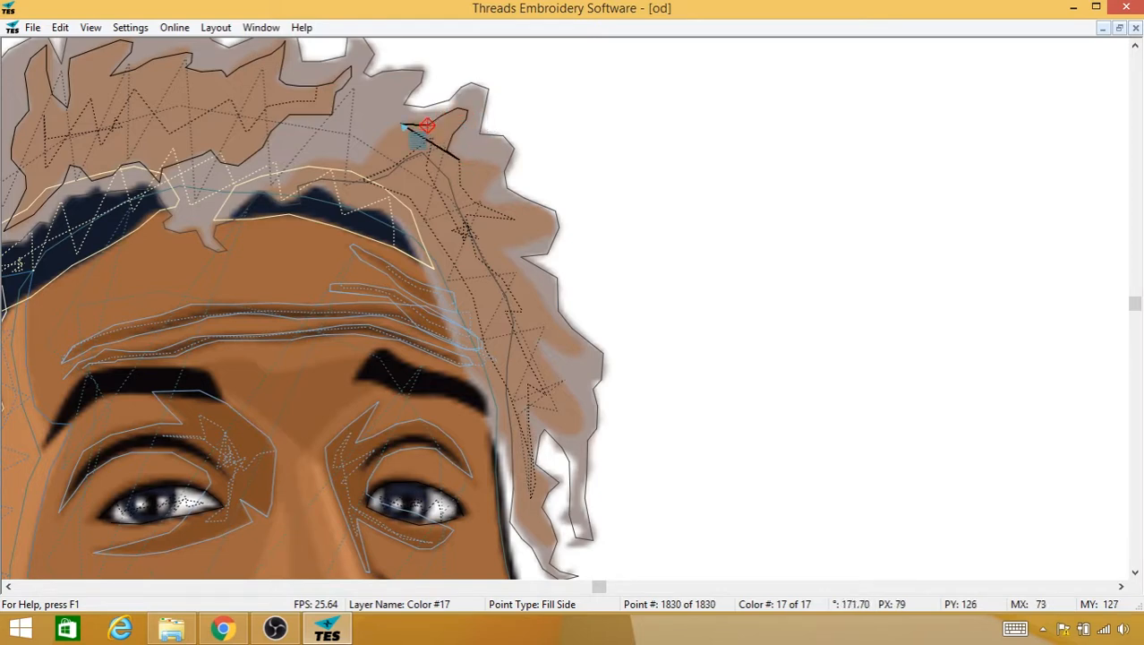
Step: Trace the side patch's upper edge down to its narrow tip over the dark hairline
left_click(396, 118)
left_click(380, 139)
left_click(369, 159)
left_click(347, 165)
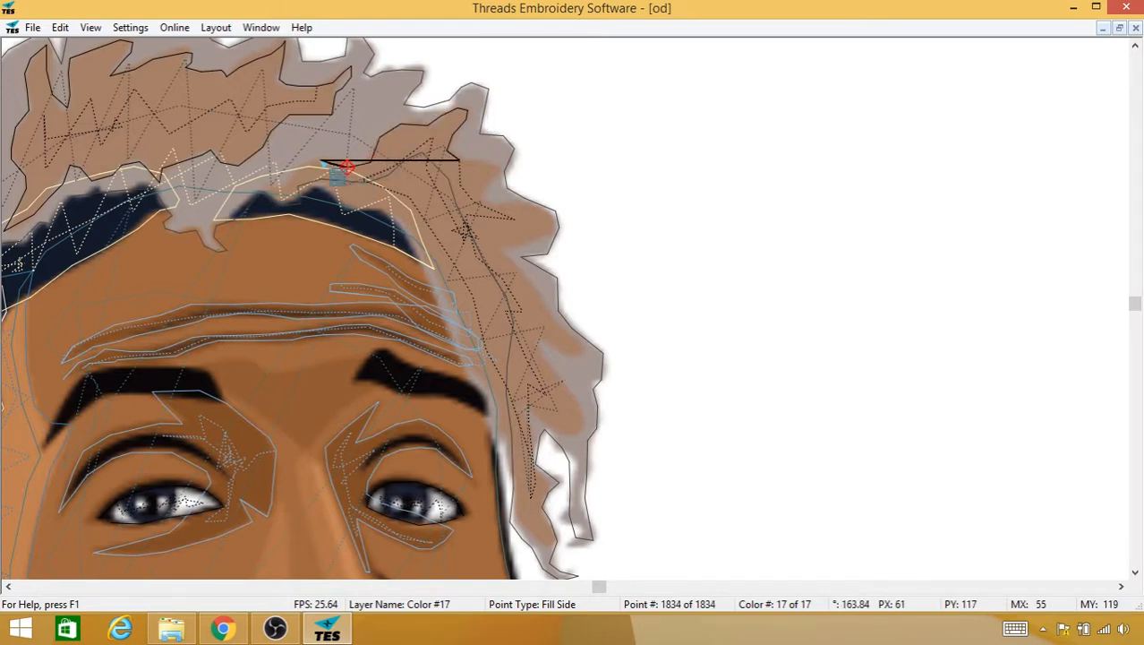
left_click(328, 165)
left_click(306, 166)
left_click(296, 183)
left_click(288, 191)
left_click(284, 198)
left_click(280, 204)
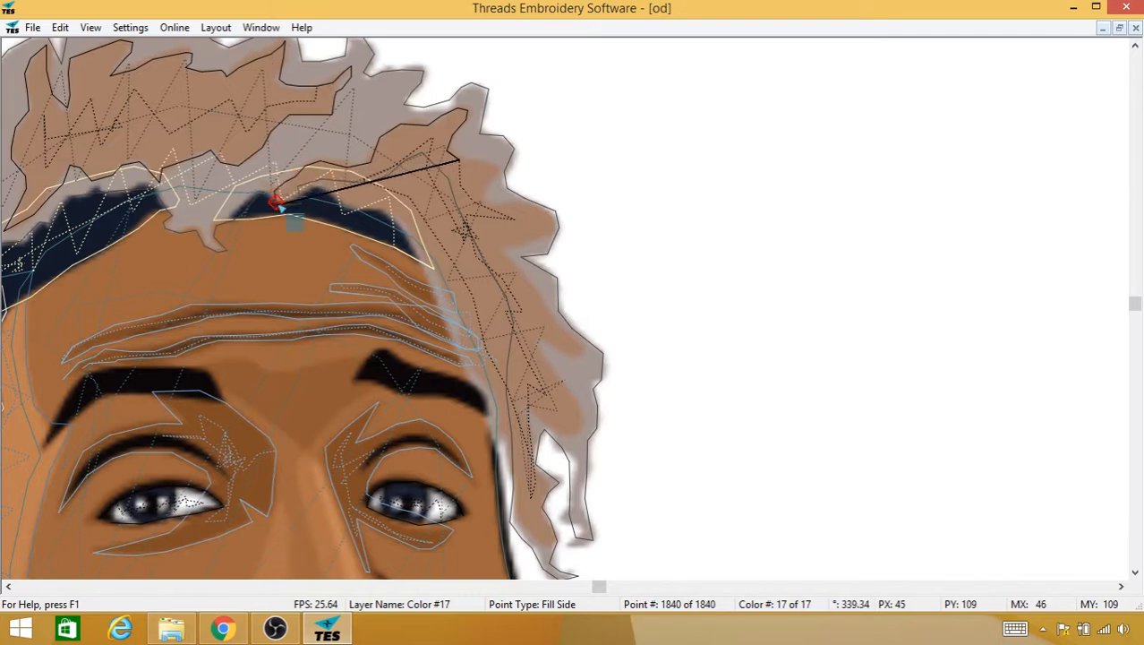
Step: Trace the side patch's lower edge along the wavy top of the dark hairline
left_click(294, 194)
left_click(307, 190)
left_click(316, 190)
left_click(325, 191)
left_click(338, 195)
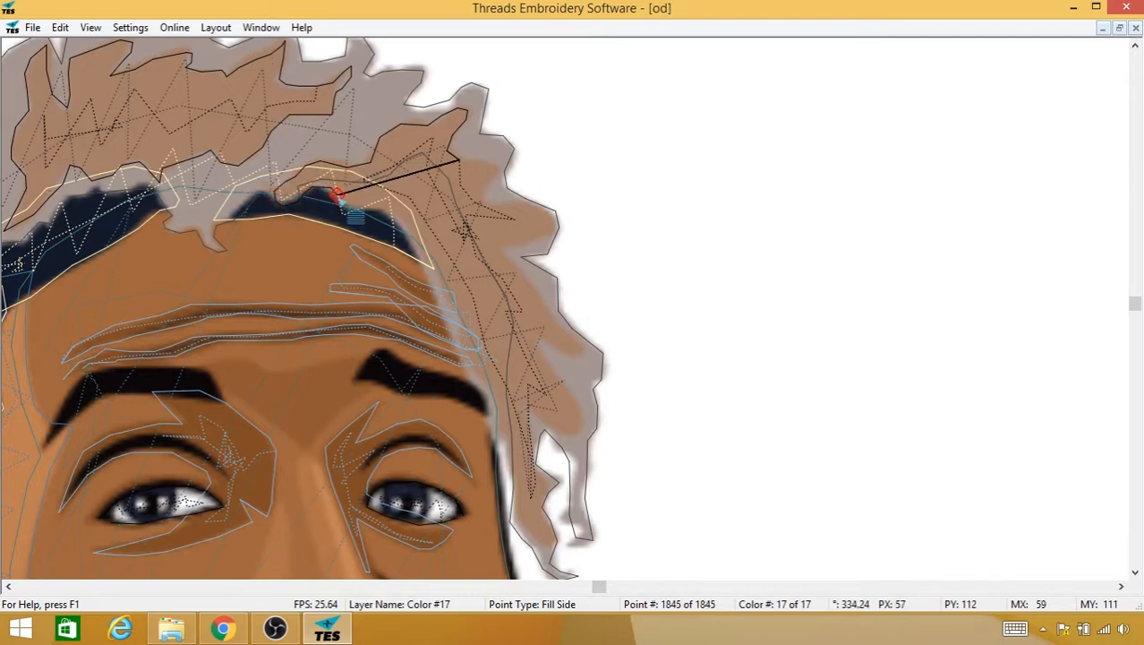
left_click(342, 198)
left_click(346, 204)
left_click(354, 207)
left_click(365, 210)
left_click(377, 211)
left_click(391, 211)
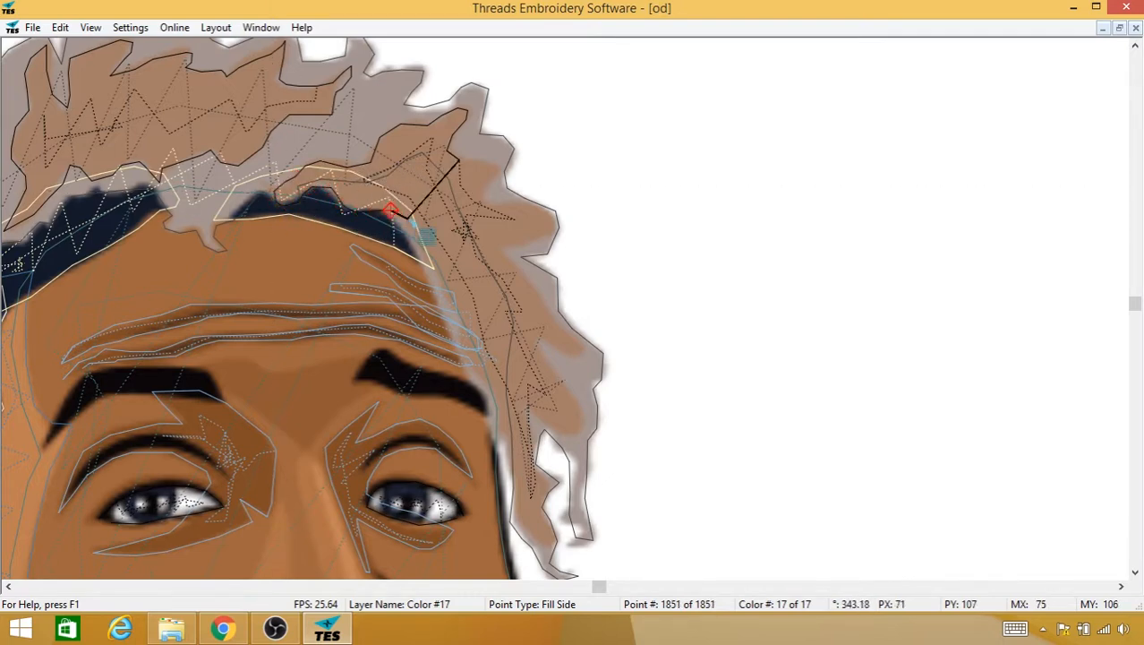
Step: Continue the fill outline from the hairline's end down the temple past the outer end of the eyebrow
left_click(409, 221)
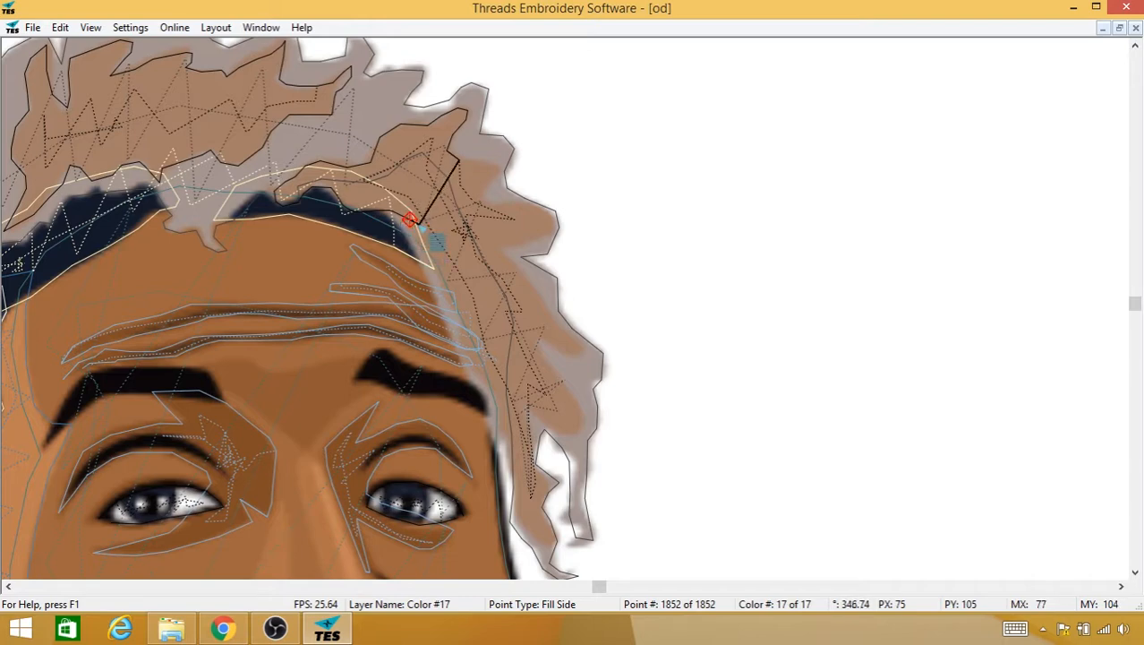
left_click(401, 229)
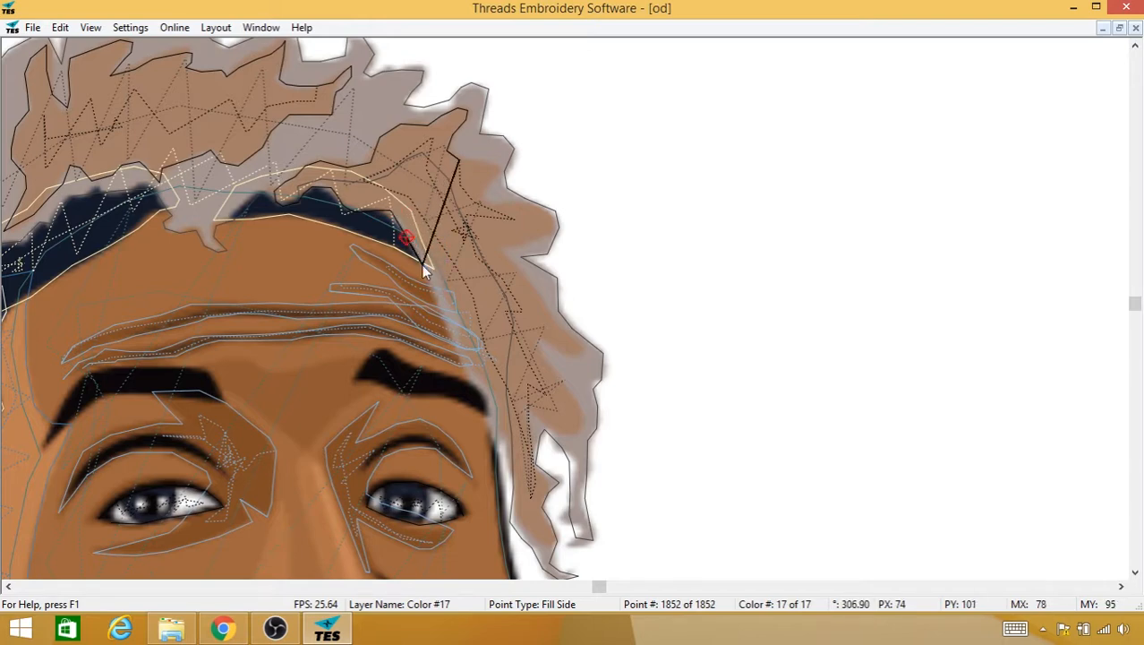
left_click(413, 246)
left_click(437, 303)
left_click(452, 339)
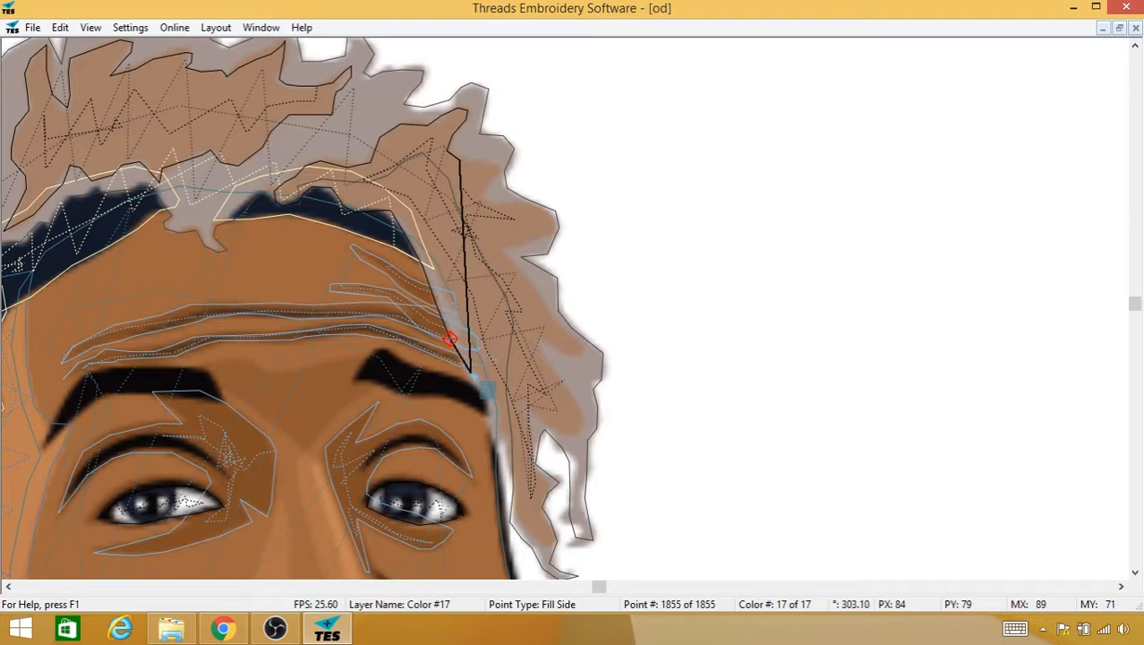
left_click(469, 369)
left_click(480, 393)
left_click(491, 428)
left_click(498, 445)
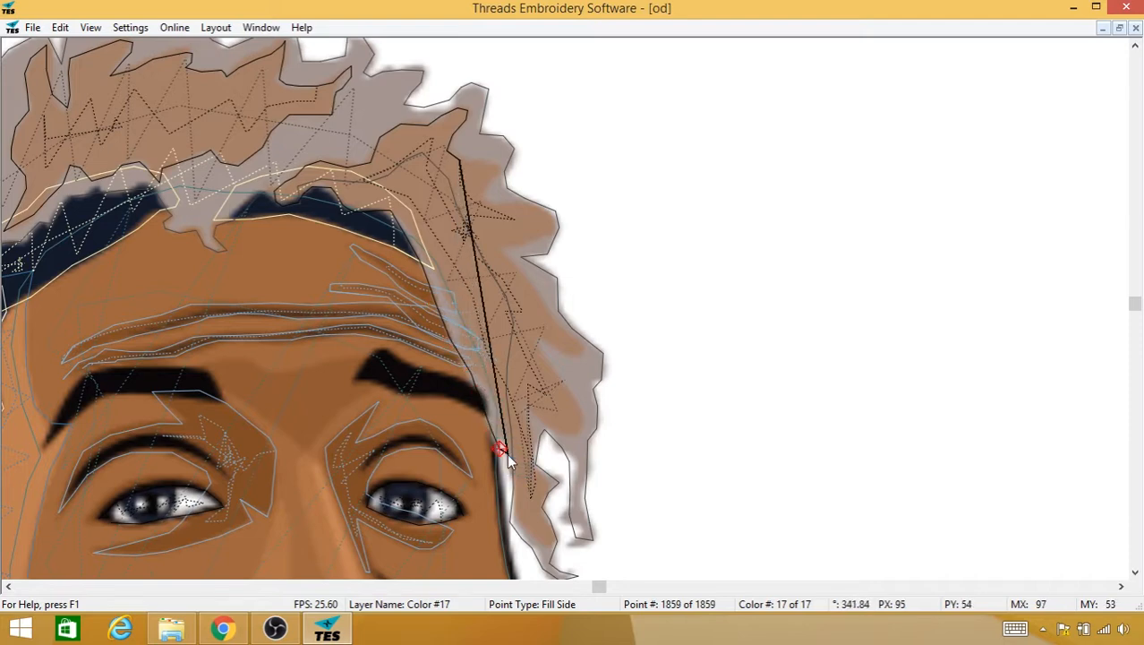
Step: Trace the fill outline down beside the eye and around the lowest tip of the brown side patch
left_click(507, 456)
left_click(512, 488)
left_click(521, 520)
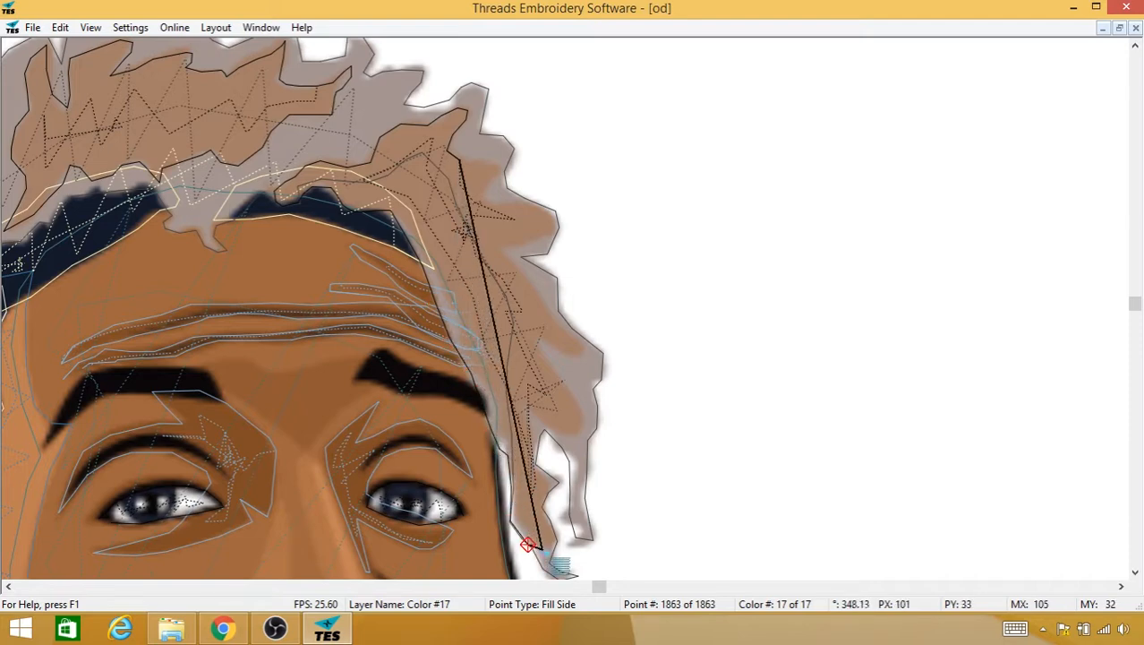
left_click(534, 537)
left_click(546, 550)
left_click(552, 542)
left_click(557, 534)
left_click(558, 527)
left_click(557, 520)
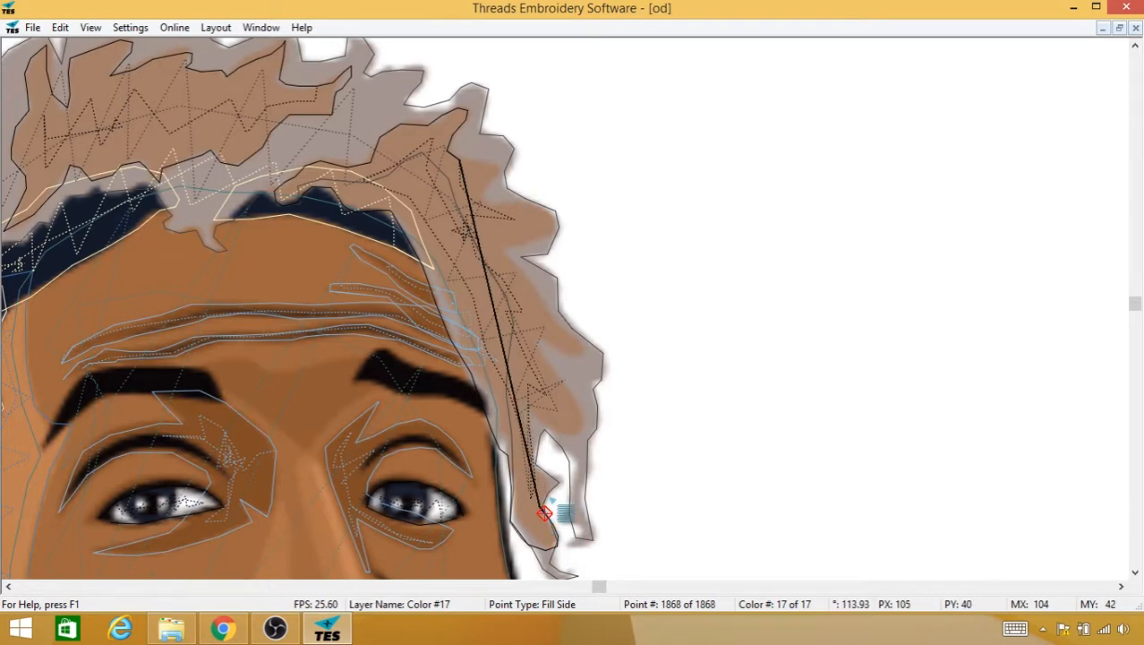
Step: Trace the lowest lock's jagged outer edge up past the white gap in the hair
left_click(555, 506)
left_click(552, 490)
left_click(555, 477)
left_click(548, 467)
left_click(542, 456)
left_click(538, 446)
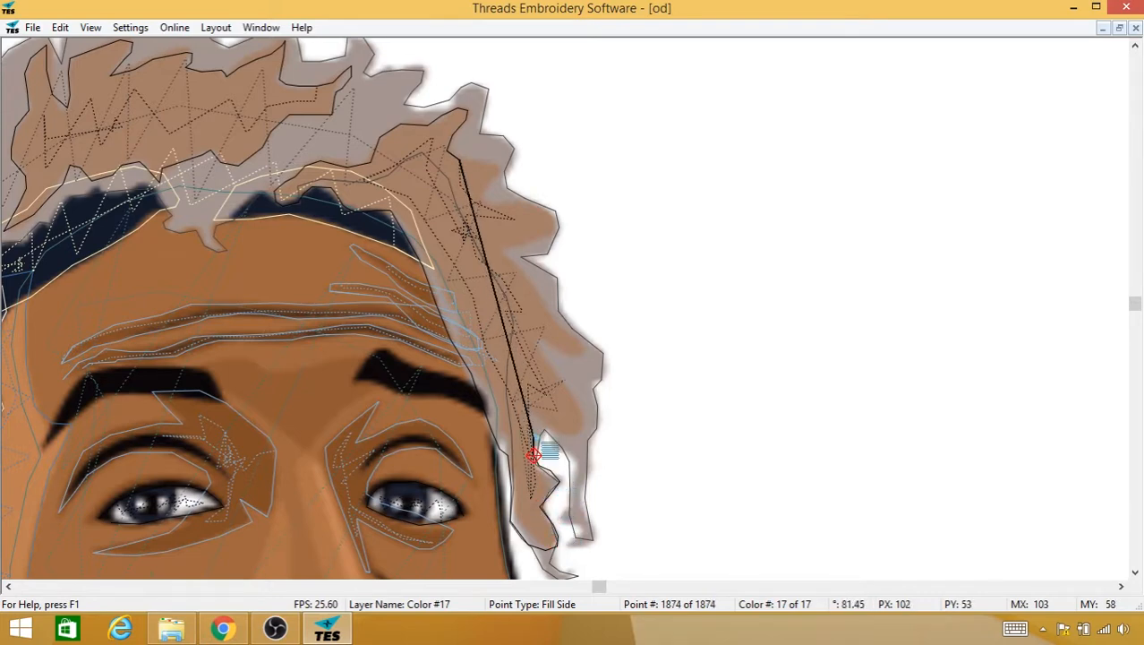
left_click(532, 430)
left_click(534, 410)
Step: Trace the fill outline around the rounded brown lock above the white gap, up to the gray notch
left_click(547, 428)
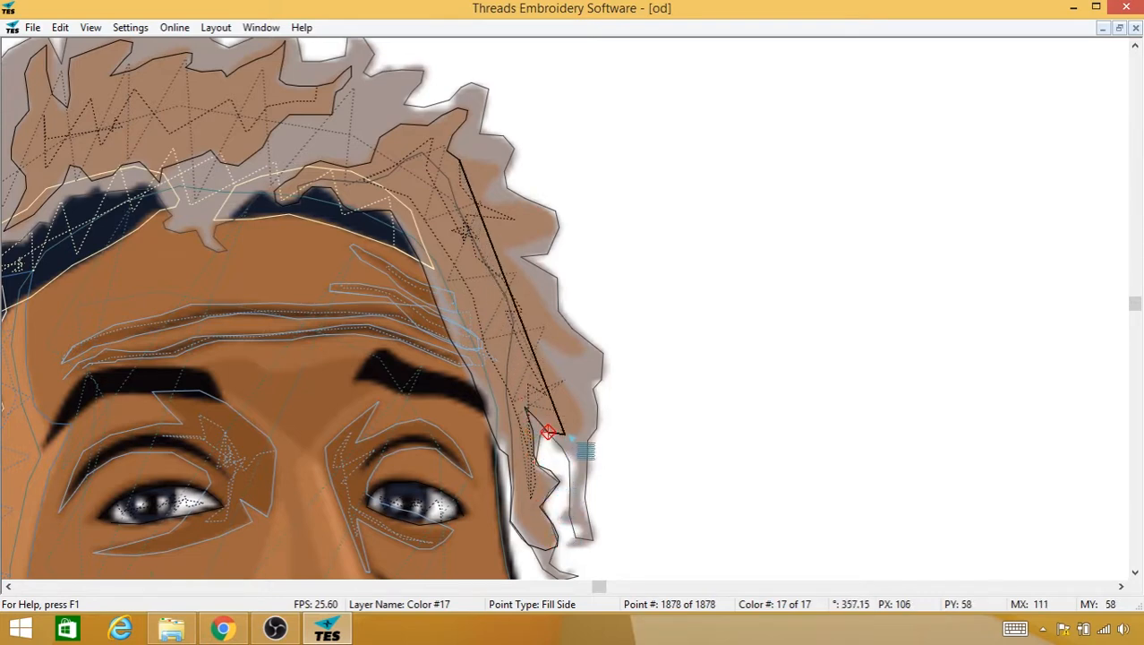
left_click(591, 438)
left_click(598, 428)
left_click(582, 413)
left_click(568, 383)
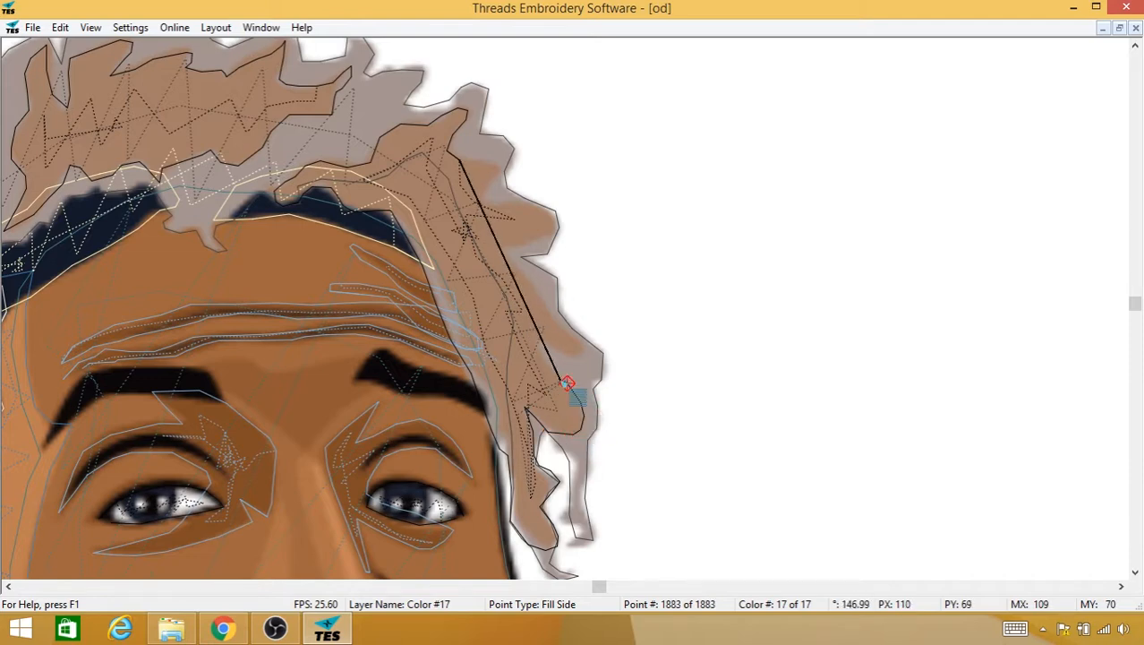
left_click(549, 360)
left_click(549, 350)
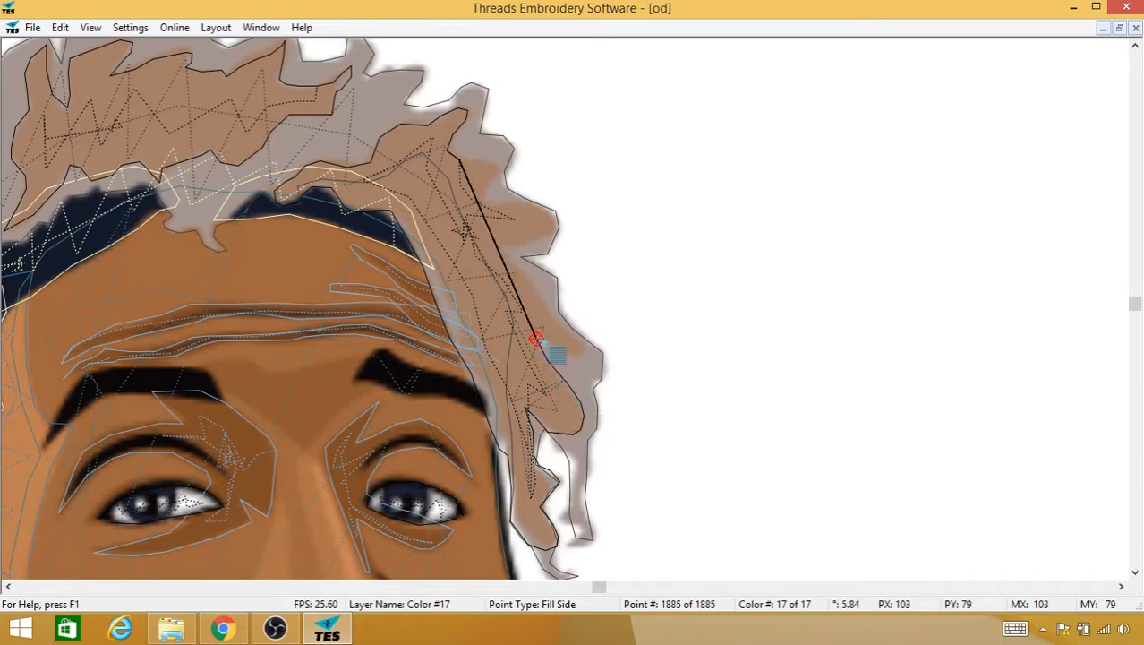
Step: Trace the next pointed lock around its tip on the hair's outer side and save the design
left_click(548, 340)
left_click(567, 347)
left_click(576, 352)
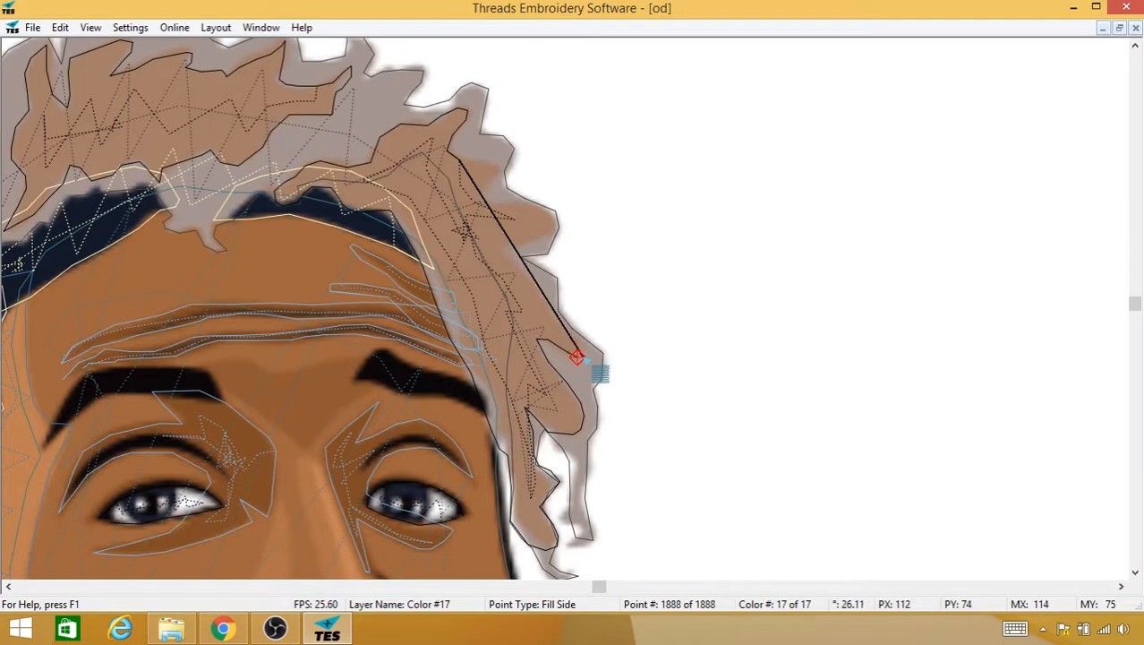
left_click(580, 354)
left_click(583, 357)
left_click(572, 332)
left_click(32, 27)
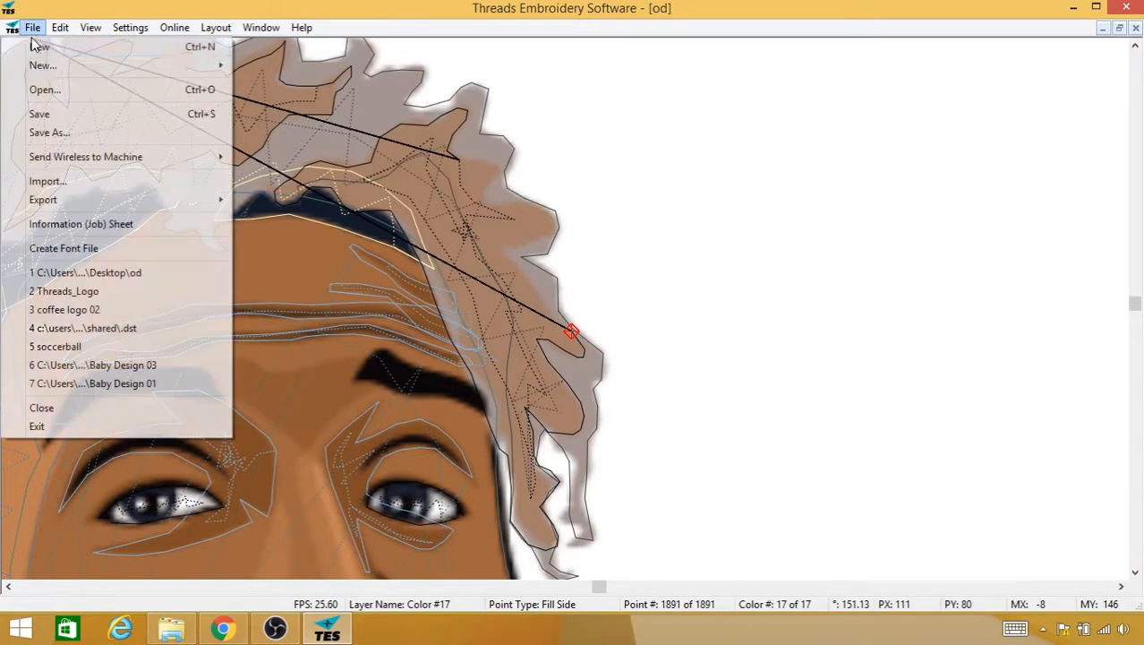
left_click(75, 113)
Step: Trace the fill outline up the hair's outer side and into the gray notch below the next rounded brown lock
left_click(542, 299)
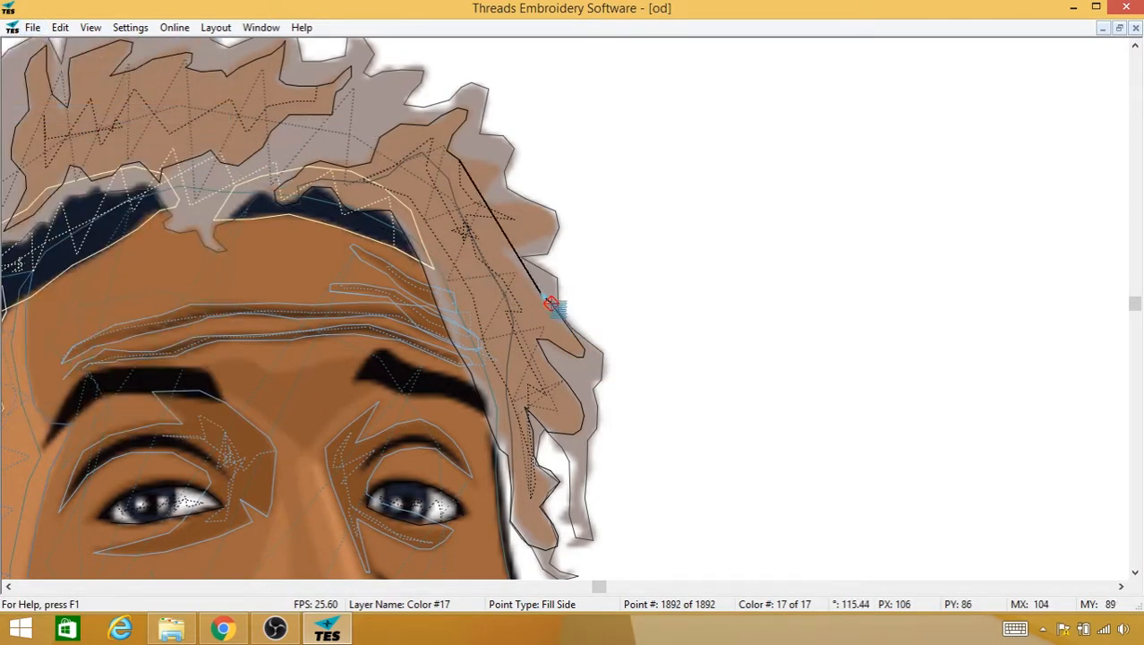
left_click(537, 286)
left_click(524, 273)
left_click(504, 254)
left_click(523, 246)
Step: Trace the fill outline around the rounded tip of the brown lock above the notch and back along its upper edge
left_click(542, 238)
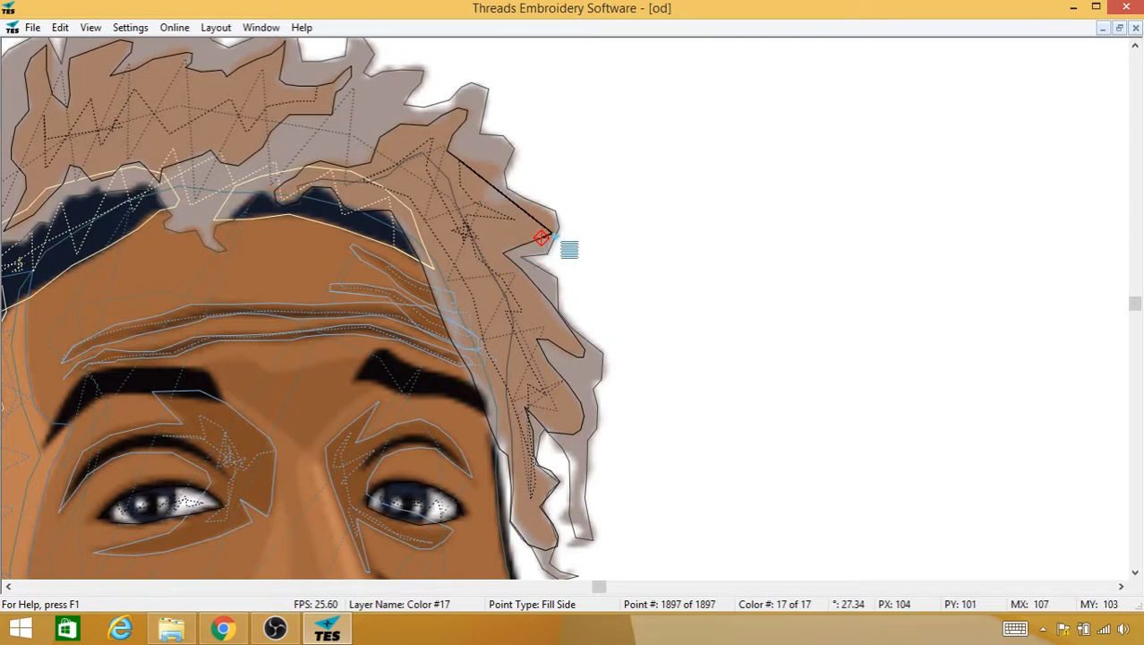
left_click(550, 236)
left_click(552, 232)
left_click(545, 214)
left_click(535, 205)
left_click(523, 203)
left_click(508, 203)
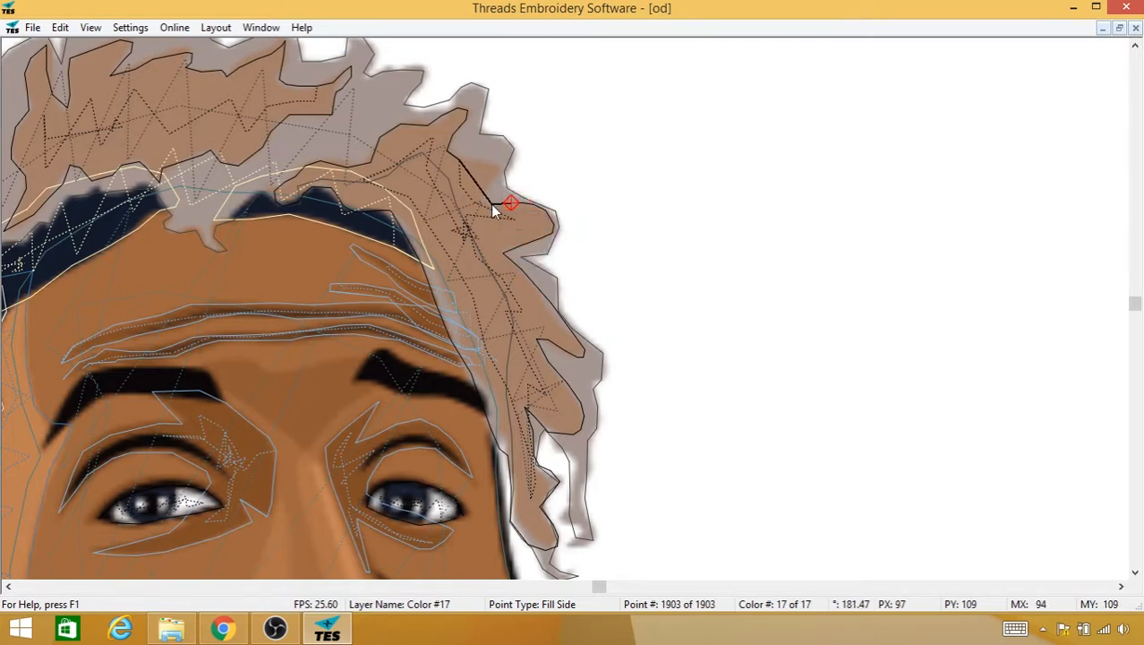
Step: Trace the inner corner above the rounded lock and the edge of the uppermost brown tip to finish the side patch's outline
left_click(492, 205)
left_click(479, 203)
left_click(483, 190)
left_click(490, 183)
left_click(497, 177)
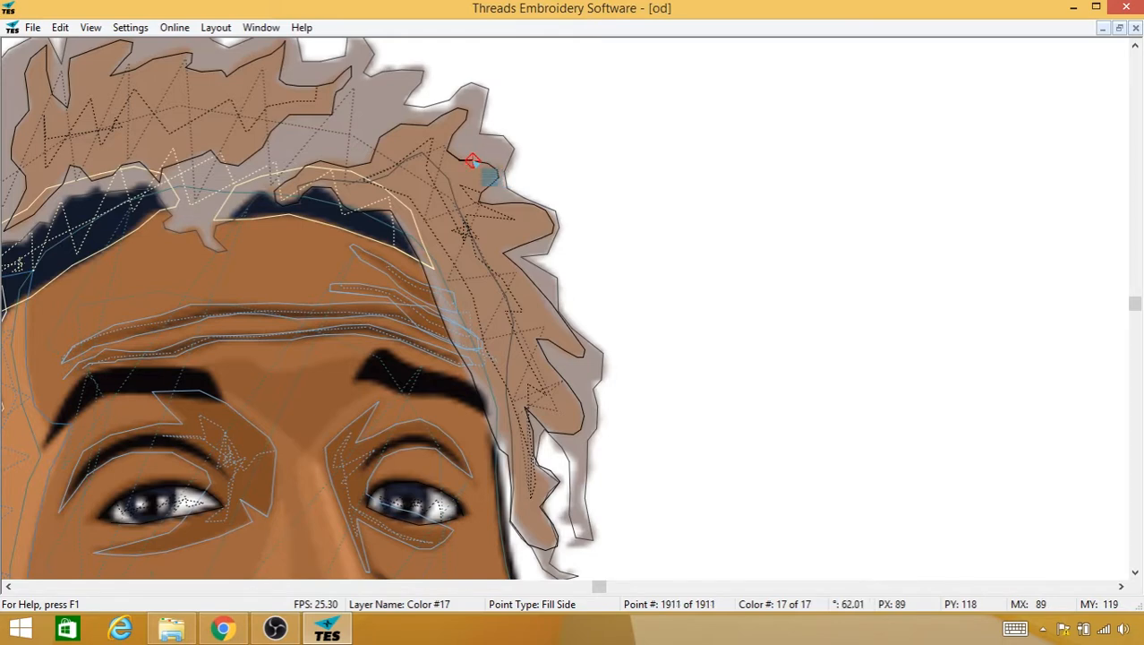
Step: Set thread color 17 to the brown sampled from the hair highlights in the portrait, and hide the background image
key("0")
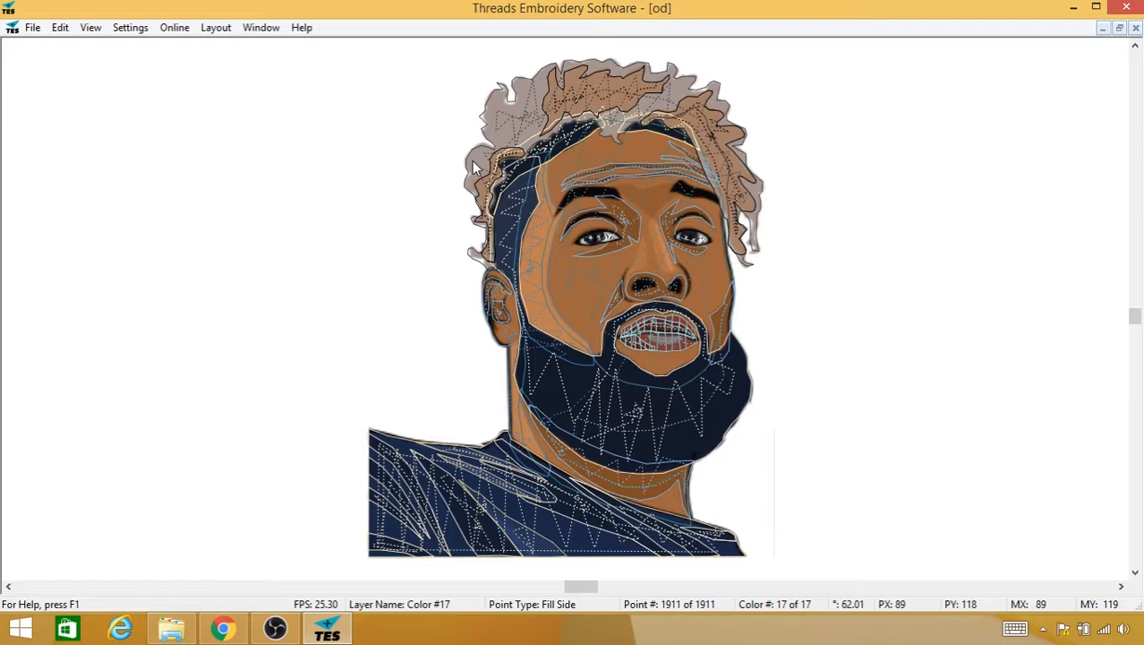
key("Escape")
scroll(630, 173, "up", 3)
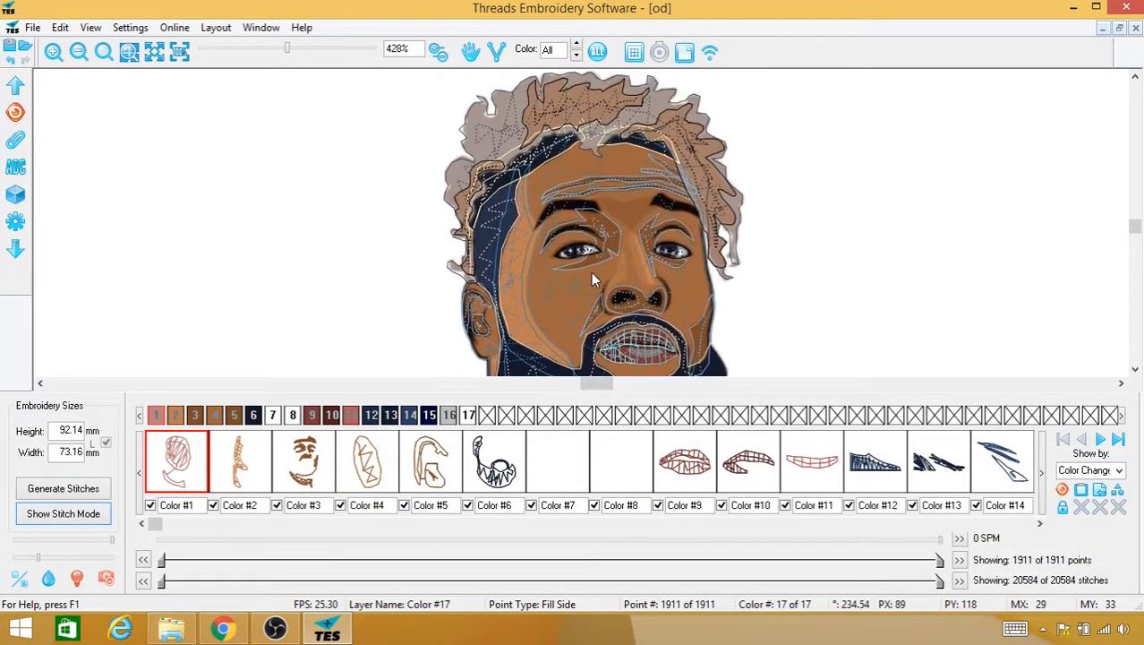
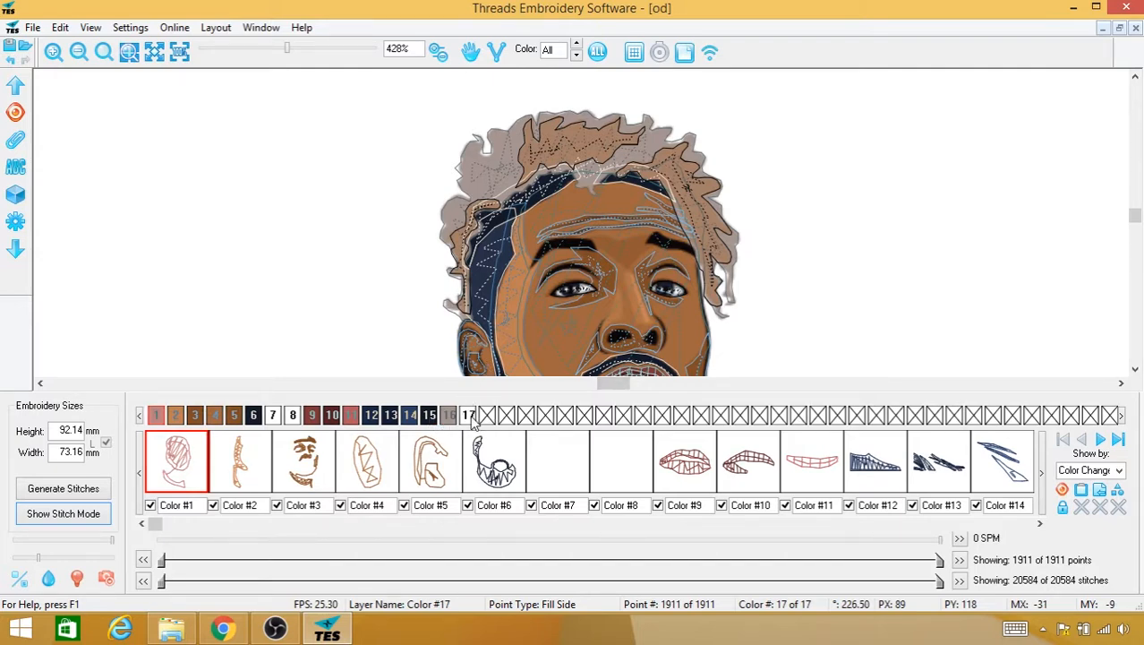
left_click(575, 133)
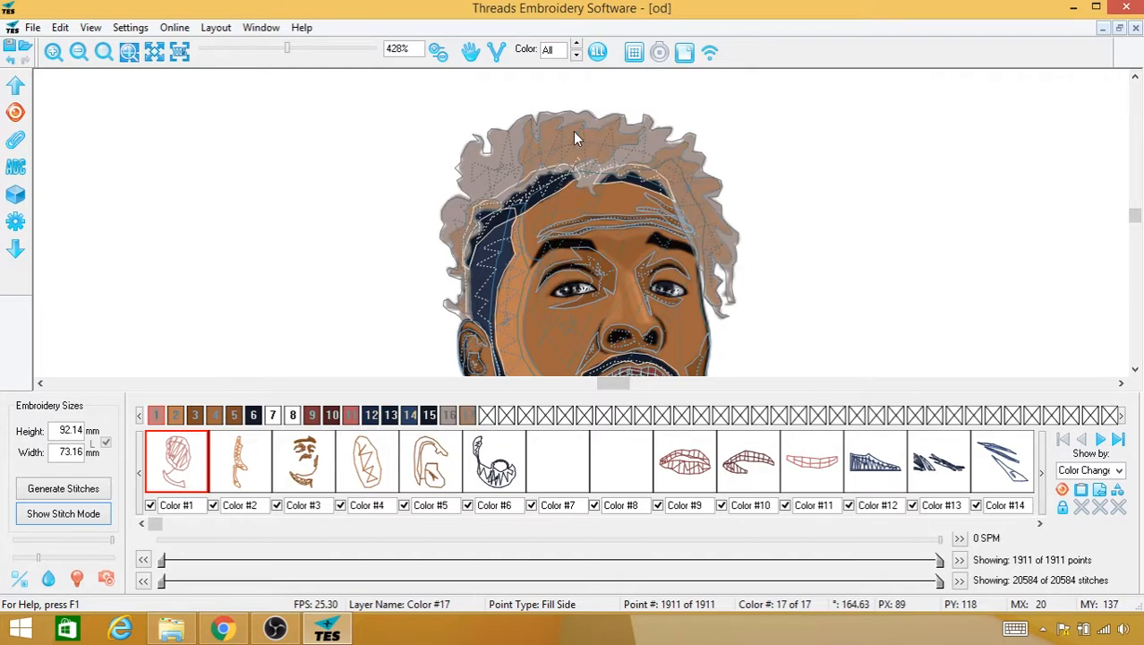
key("i")
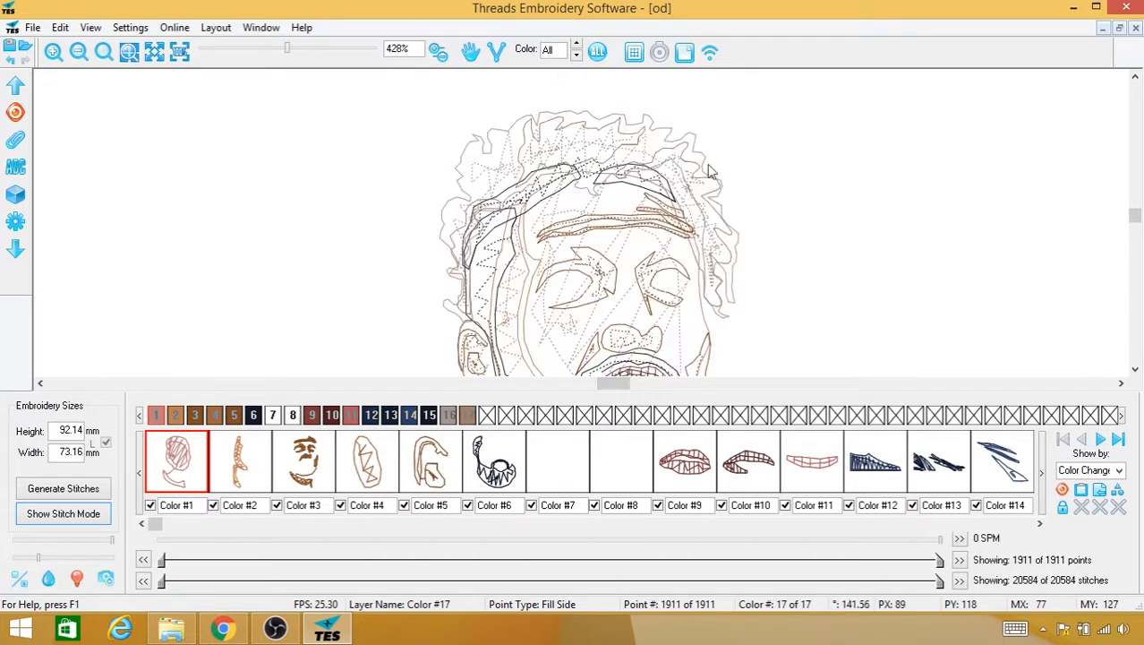
Step: Generate the stitches to preview the whole portrait, and return to the wire view
scroll(793, 234, "down", 2)
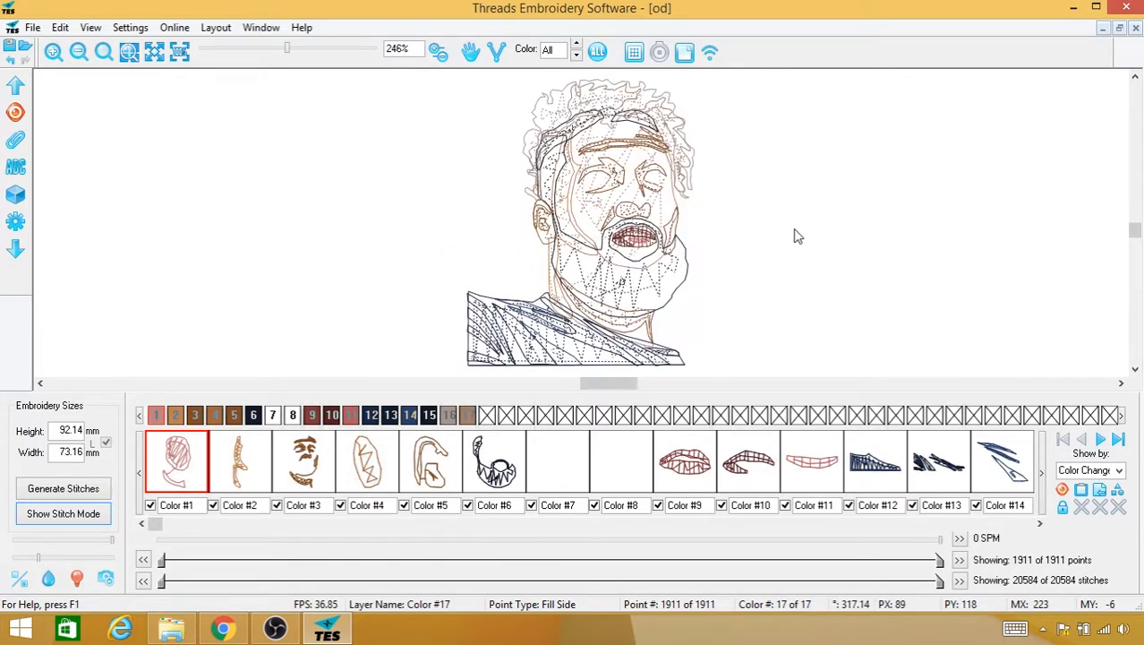
key("g")
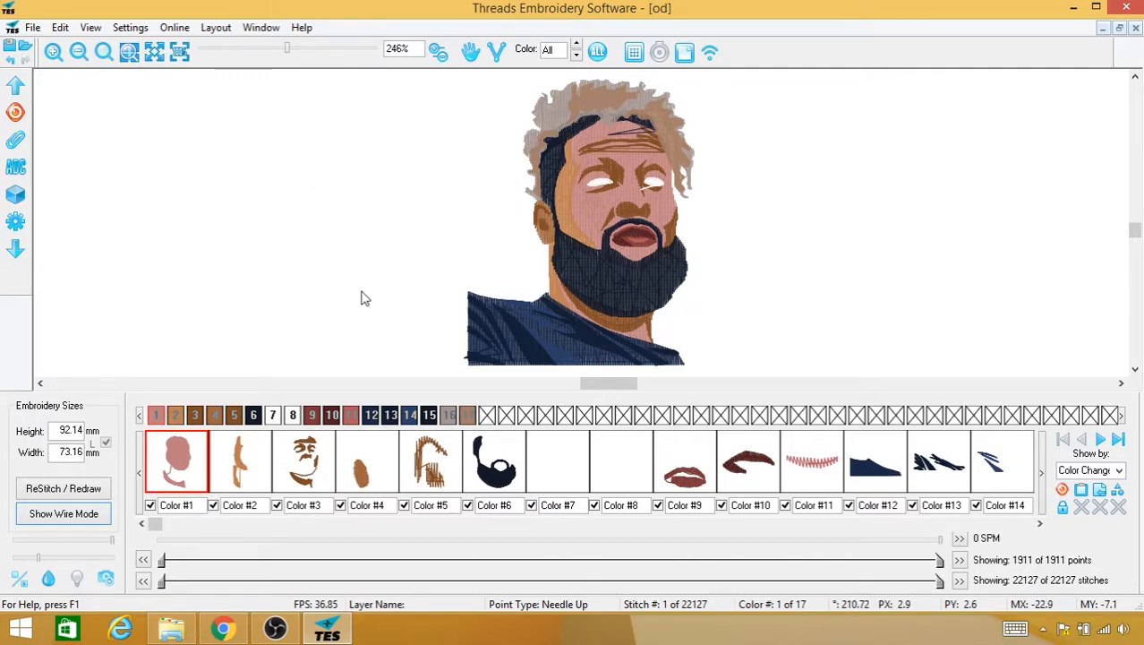
key("space")
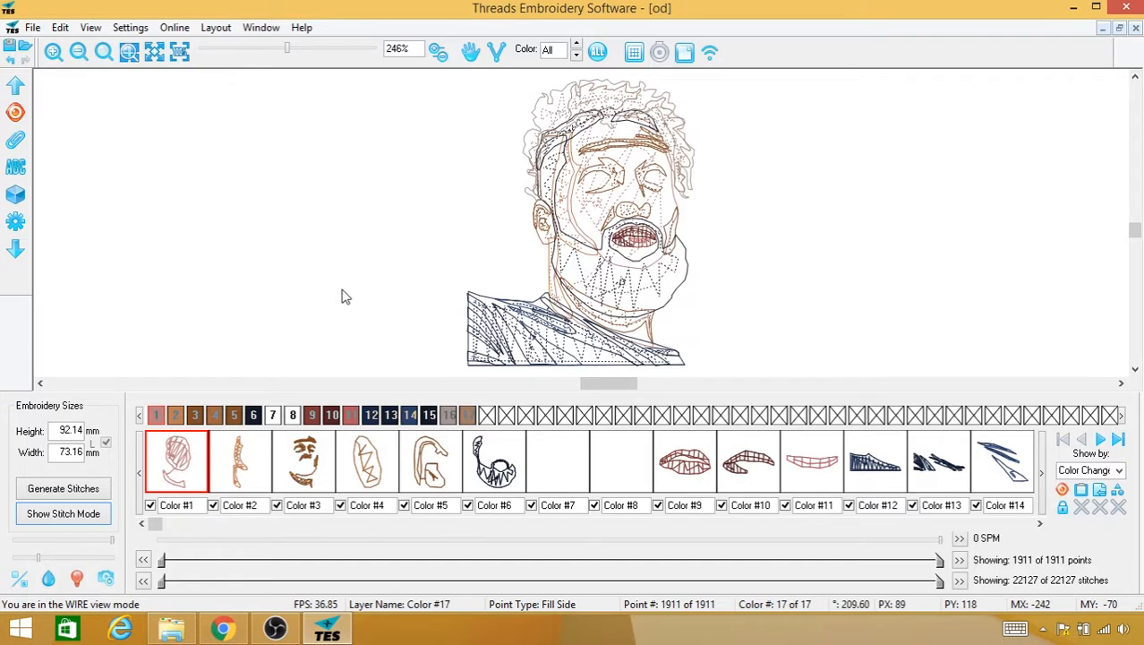
Step: Display the reference artwork, recolor Color #1 with the brown skin tone sampled from the face, and regenerate the stitches
key("i")
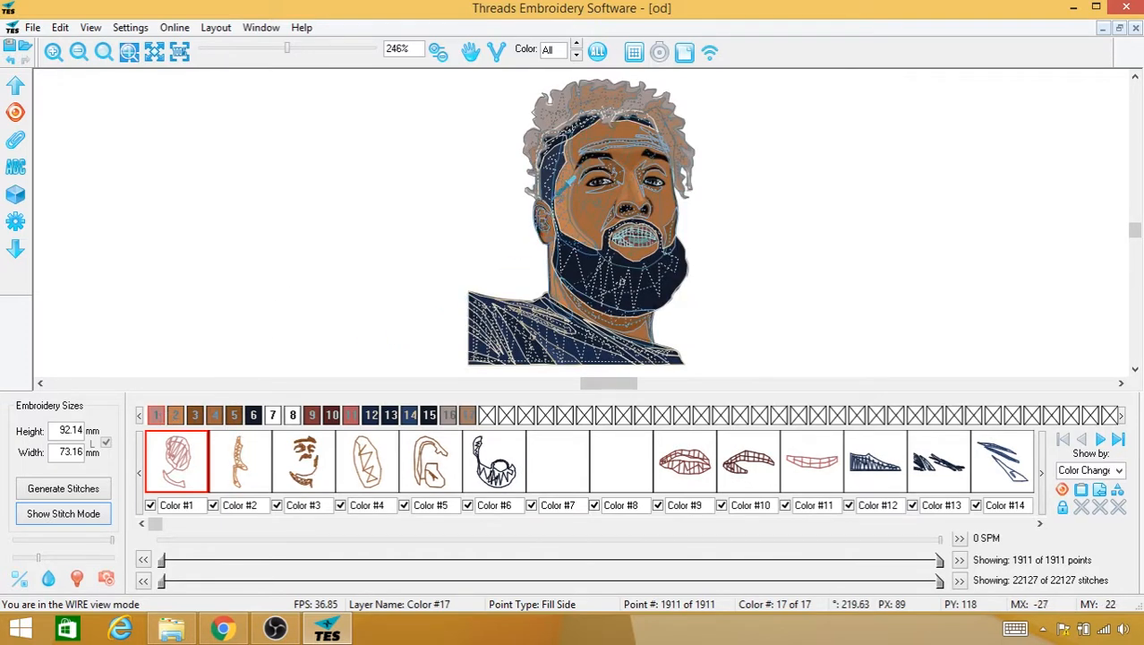
key("s")
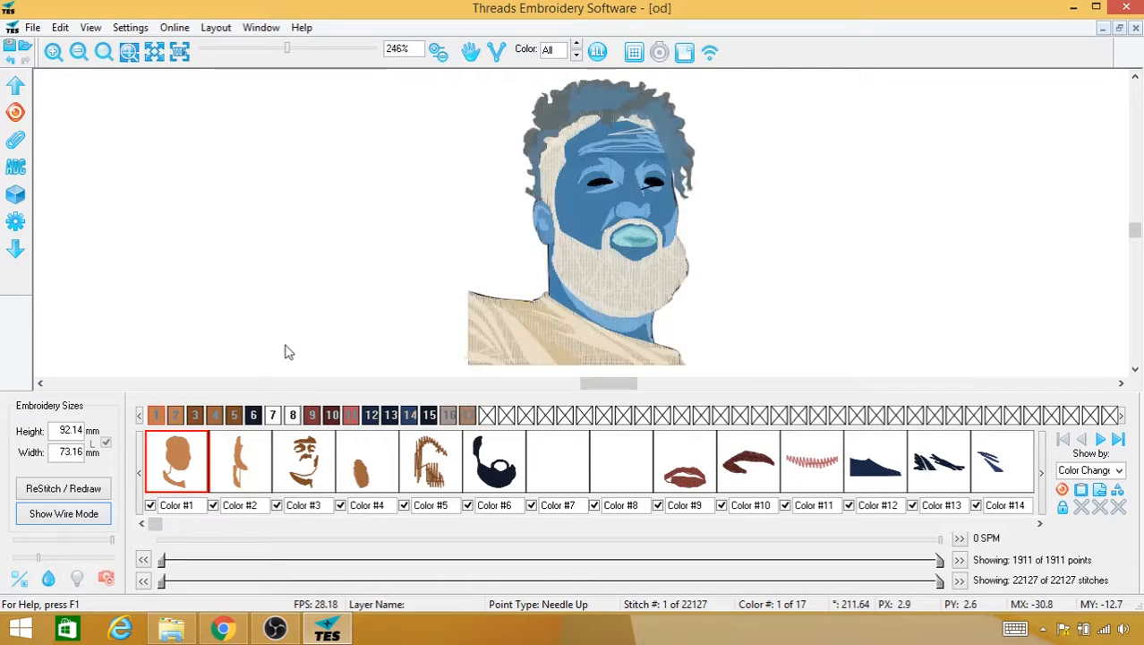
key("space")
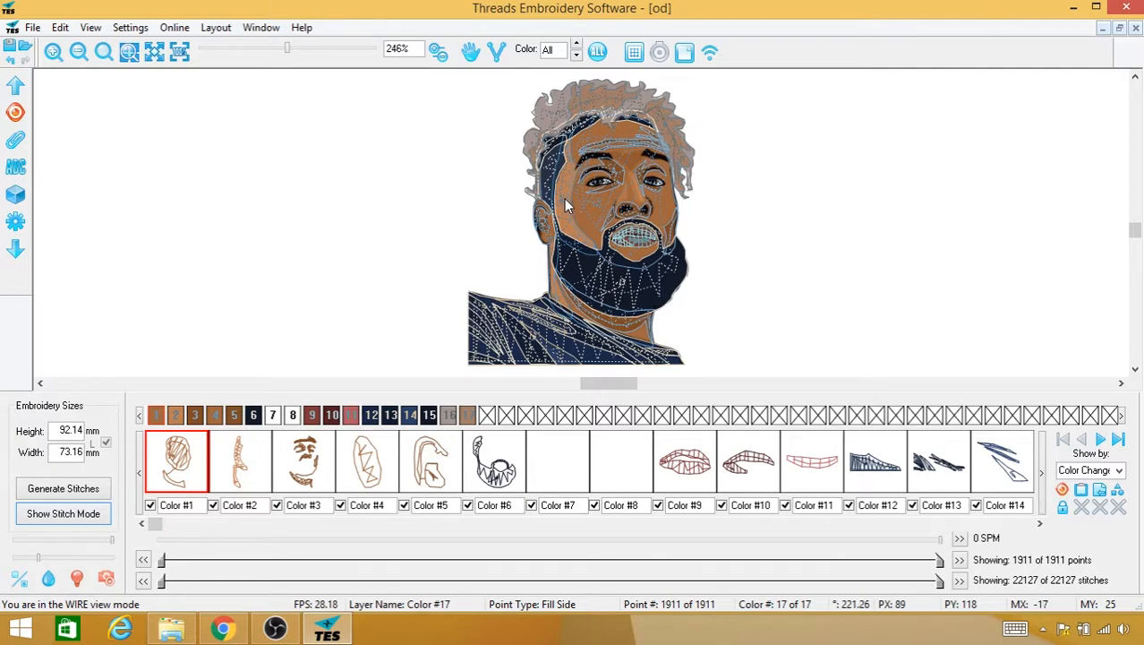
Step: Hide the reference artwork and inspect the regenerated stitch preview in full screen
key("i")
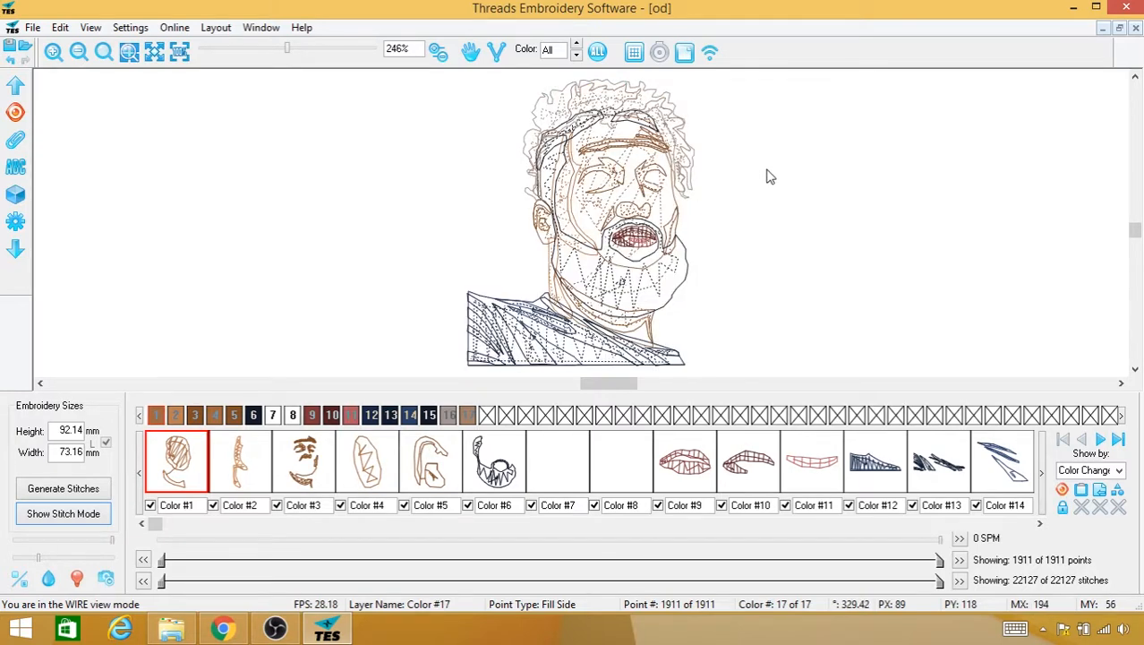
key("s")
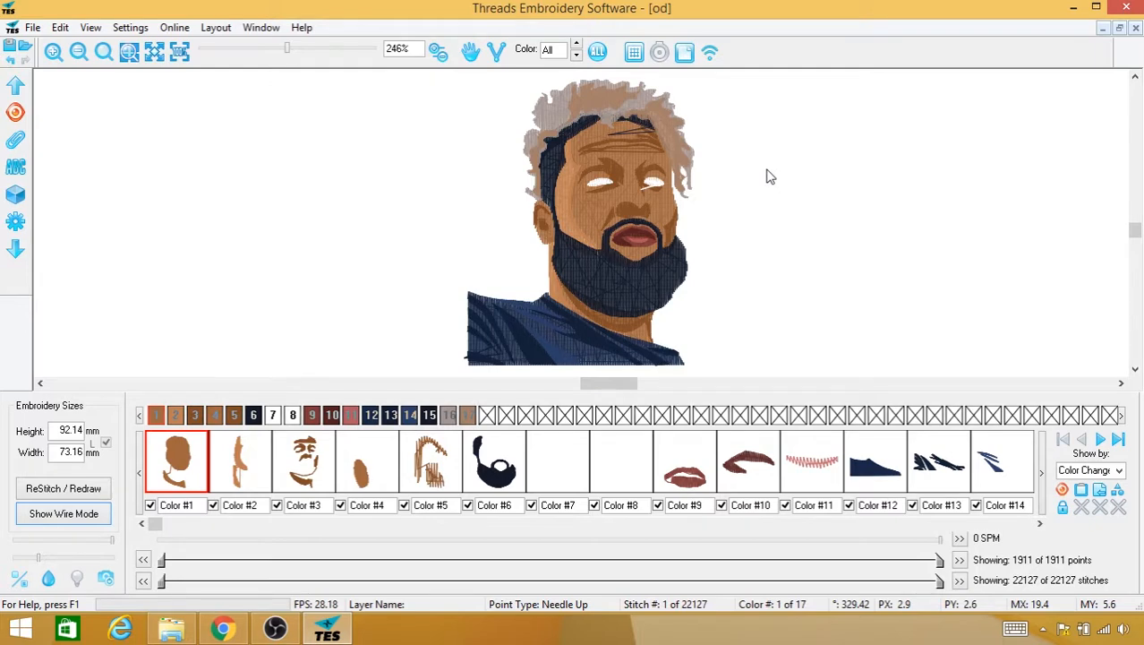
scroll(770, 176, "down", 5)
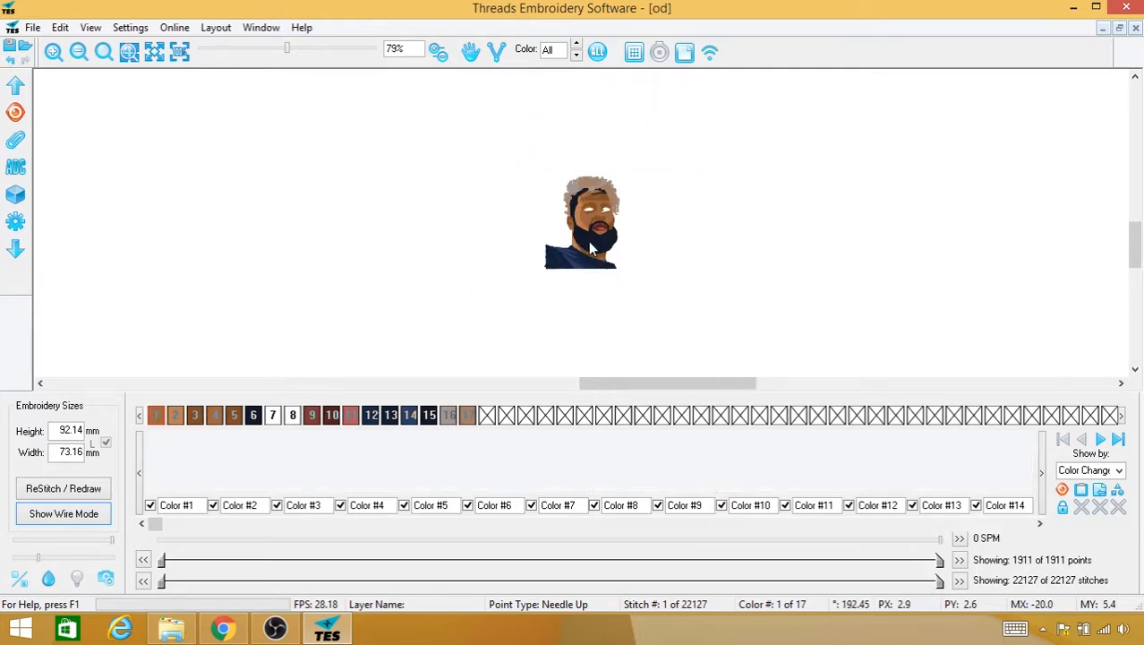
key("F11")
scroll(751, 284, "up", 2)
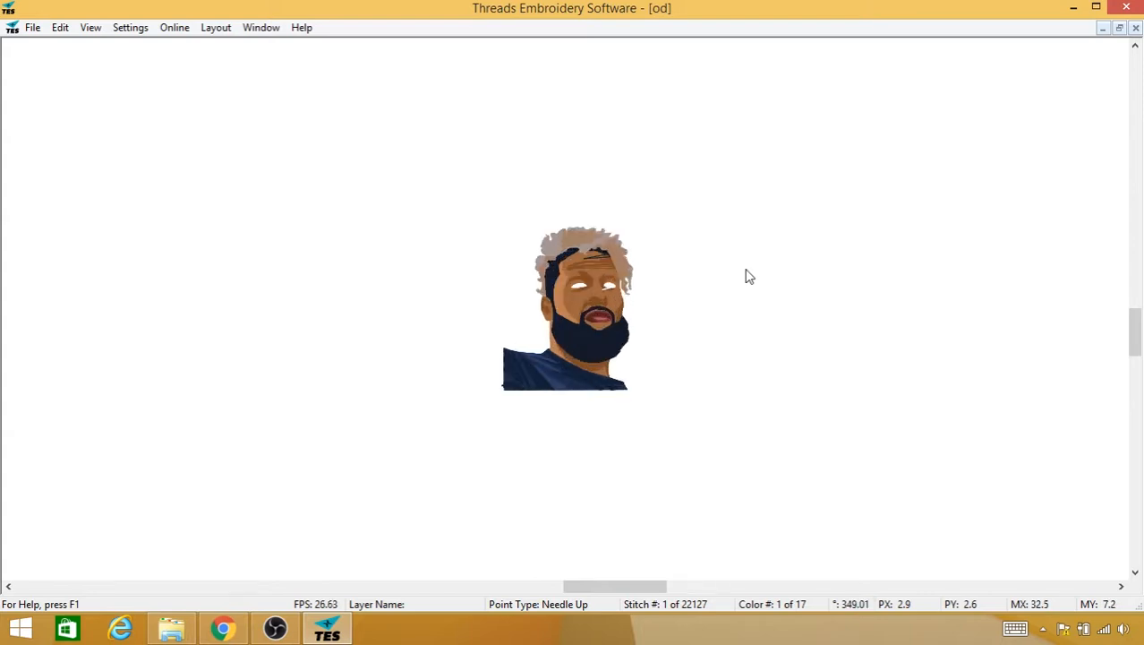
scroll(749, 277, "up", 3)
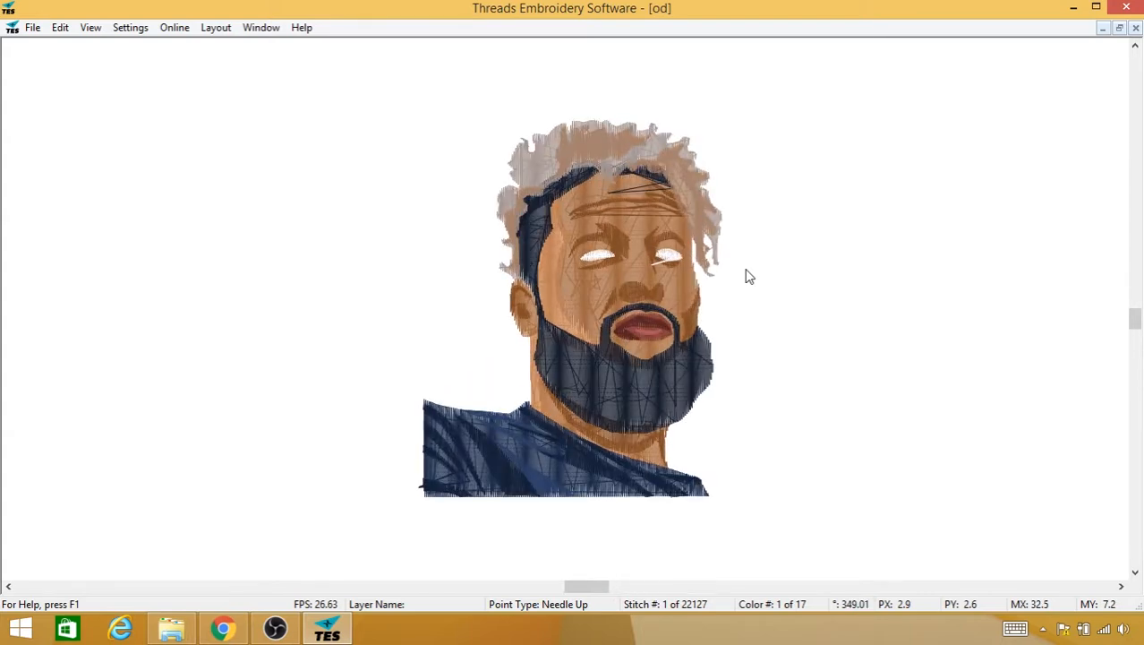
scroll(749, 277, "down", 2)
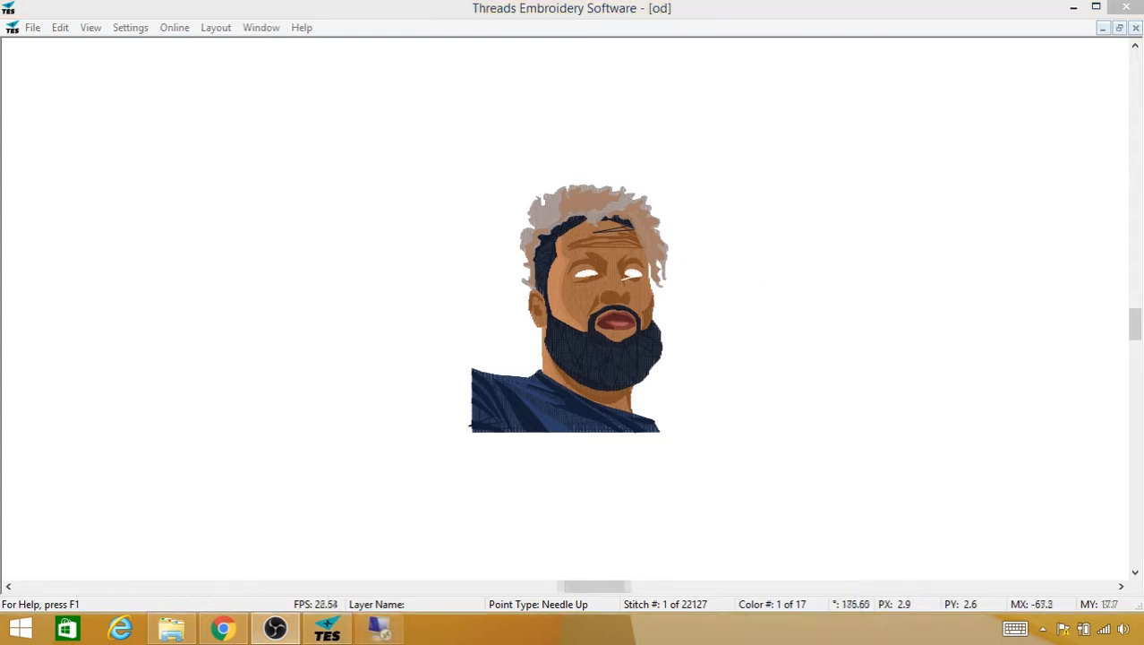
Step: Return to the wire view with the reference artwork displayed behind the portrait's outlines
left_click(558, 303)
key("w")
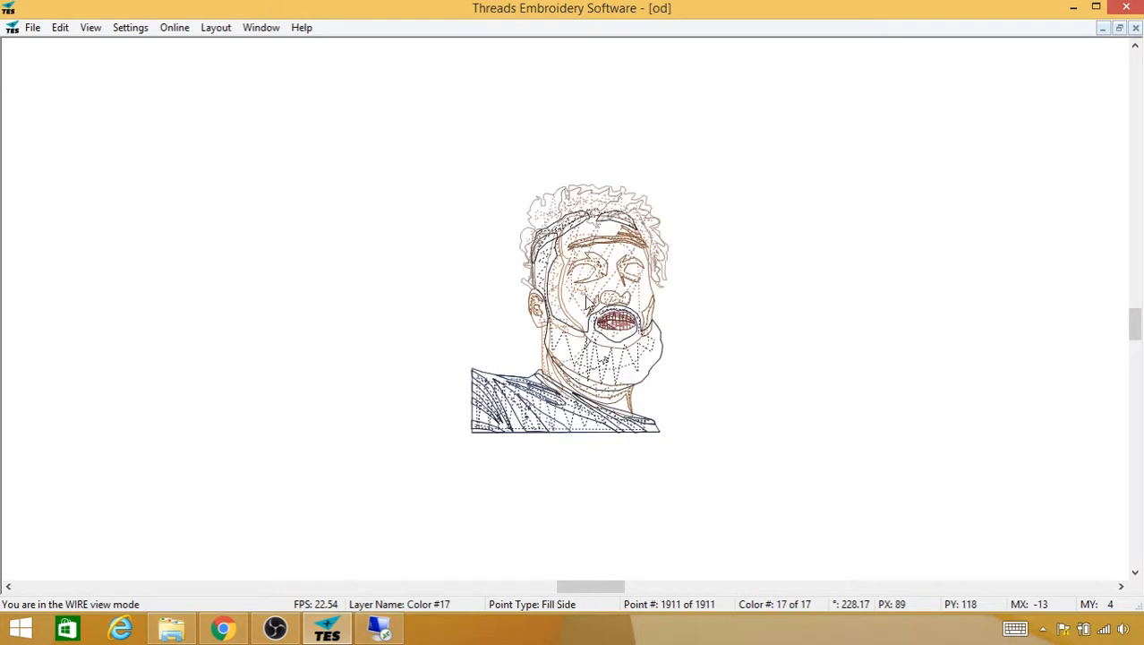
scroll(607, 300, "up", 5)
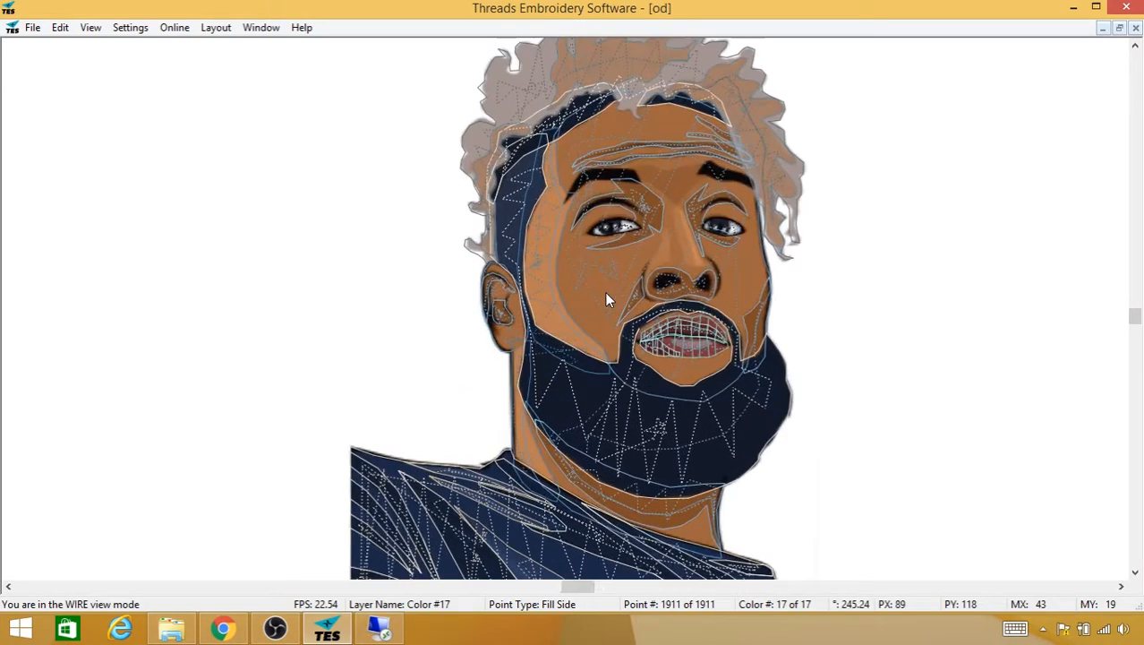
scroll(606, 300, "up", 2)
scroll(603, 251, "up", 3)
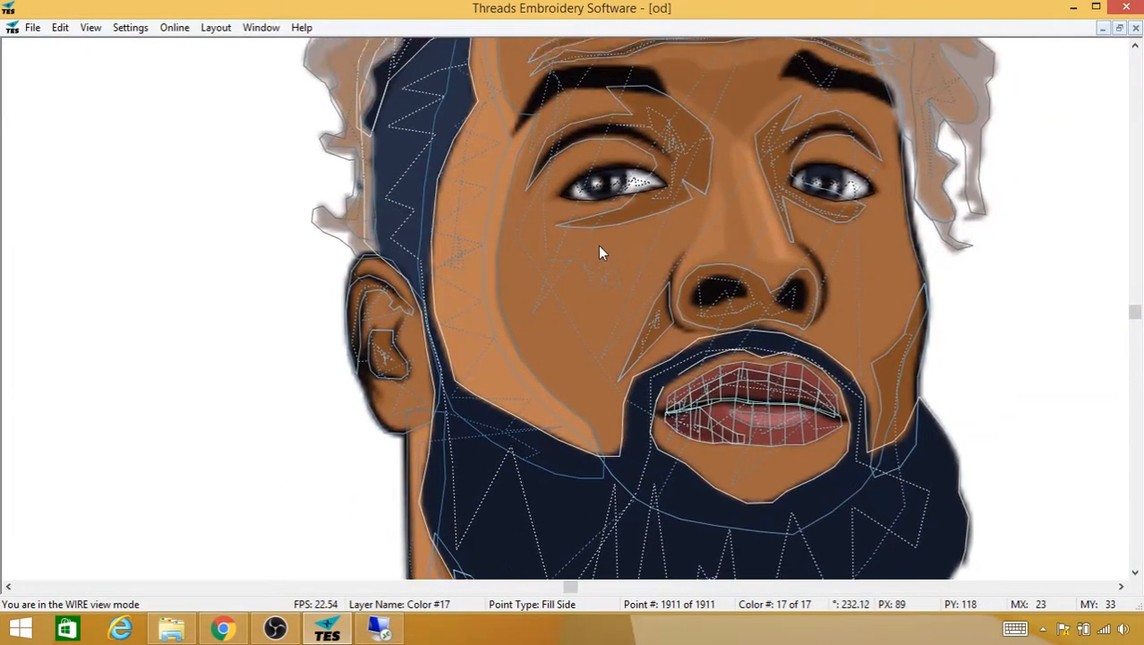
scroll(583, 274, "up", 3)
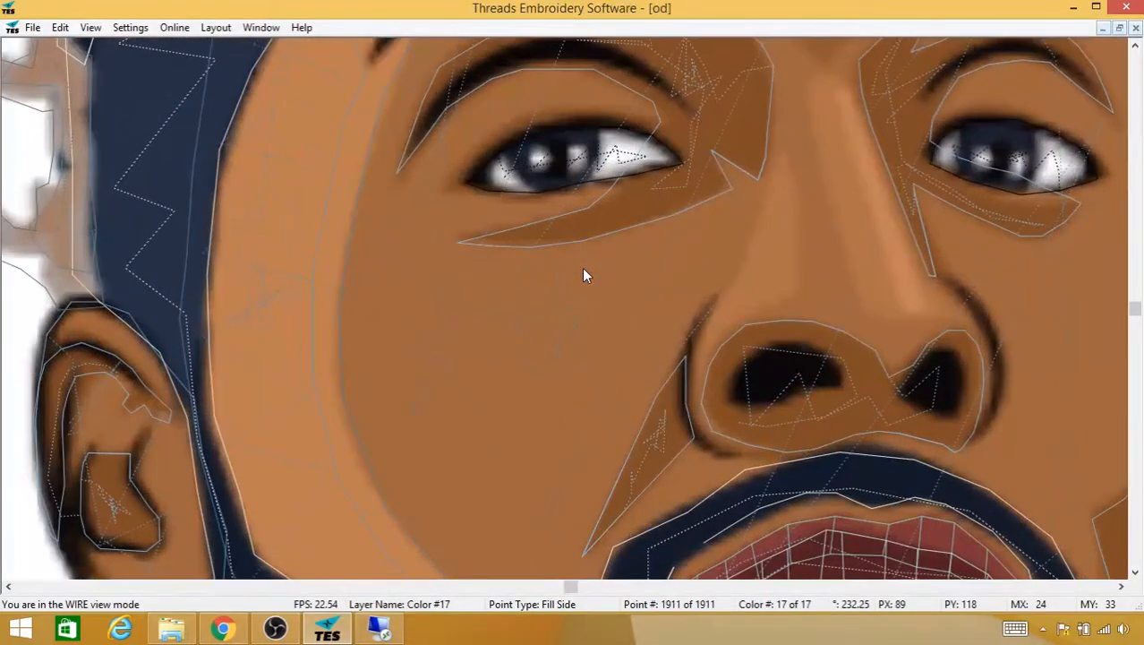
scroll(578, 276, "up", 1)
scroll(517, 356, "down", 3)
Step: Insert a color change to the custom dark blue with RGB 0, 63, 127
right_click(457, 338)
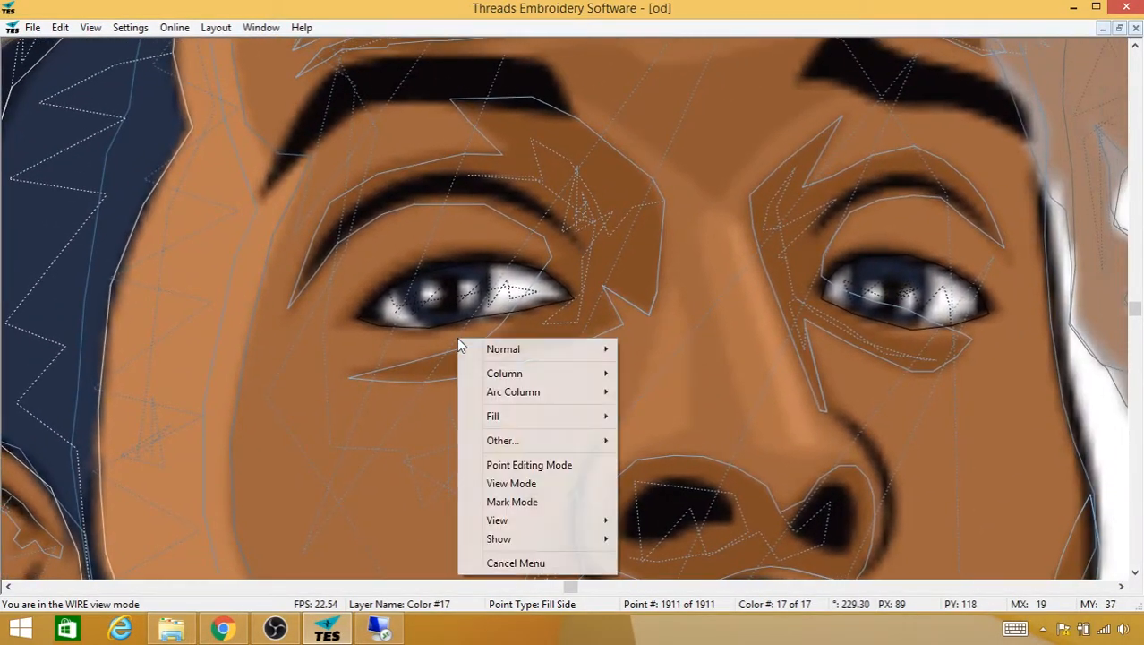
mouse_move(524, 441)
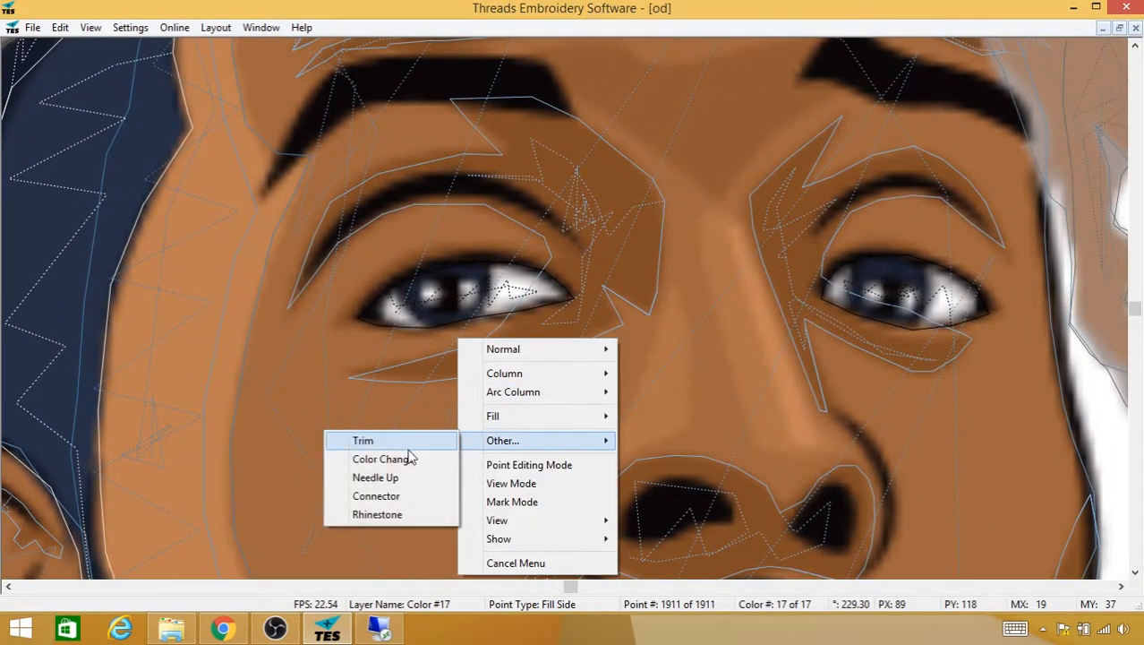
left_click(408, 460)
left_click(445, 376)
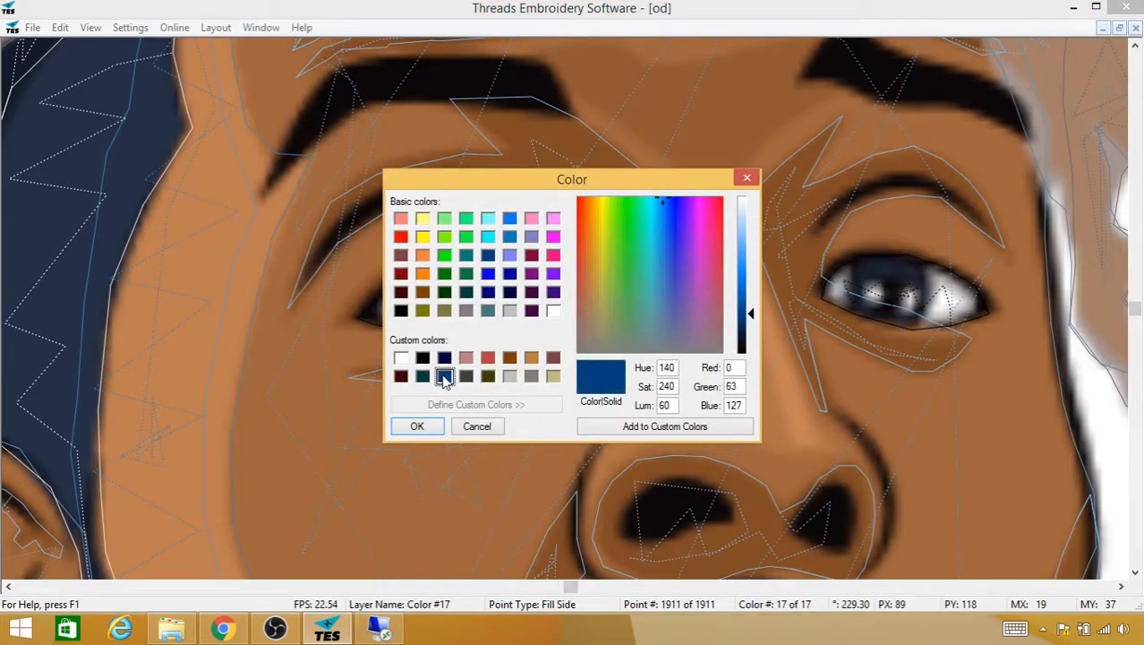
left_click(436, 425)
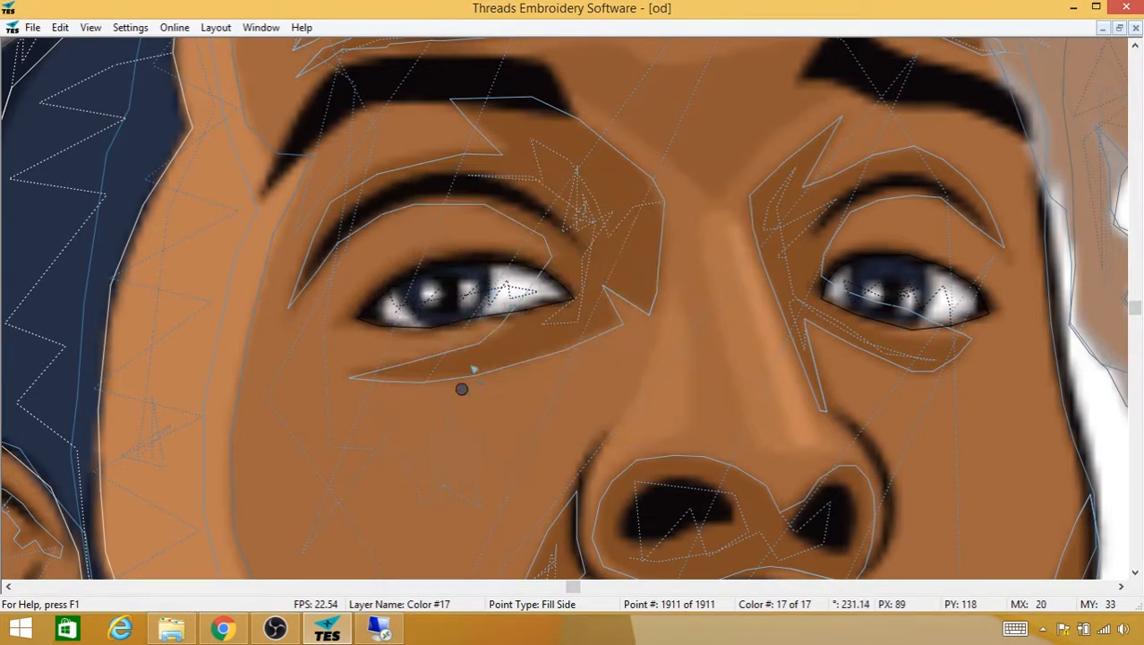
Step: Digitize a ring of normal stitch points around the iris of the eye on the portrait's left side
left_click(474, 271)
left_click(481, 278)
left_click(477, 303)
left_click(449, 319)
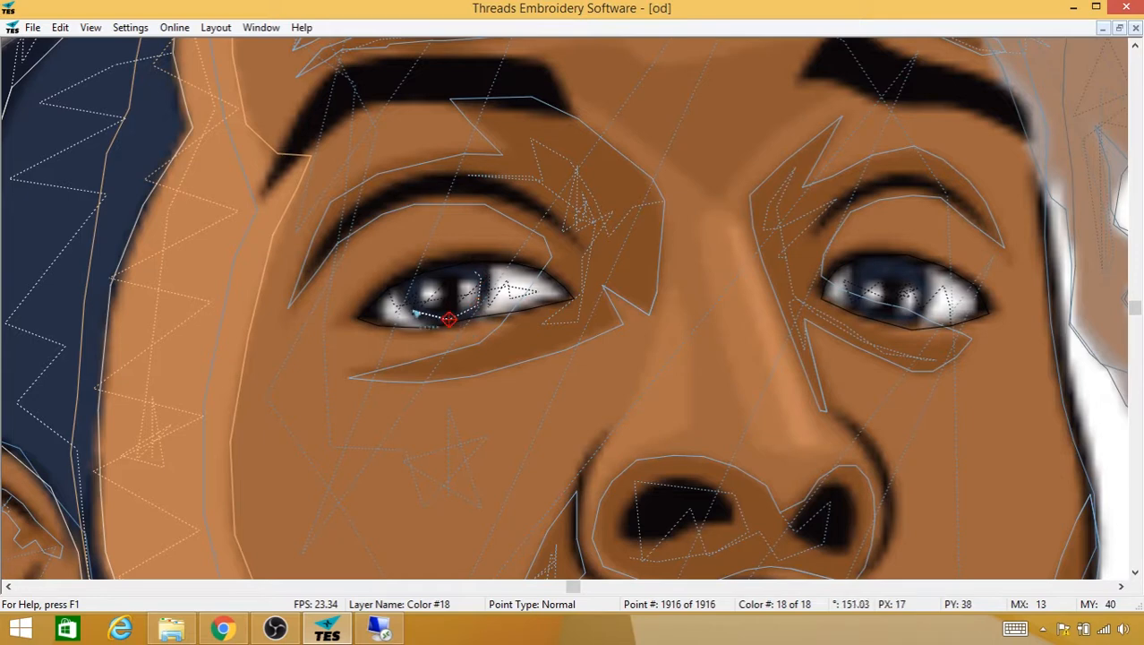
left_click(423, 310)
left_click(411, 293)
left_click(418, 276)
left_click(439, 265)
left_click(462, 267)
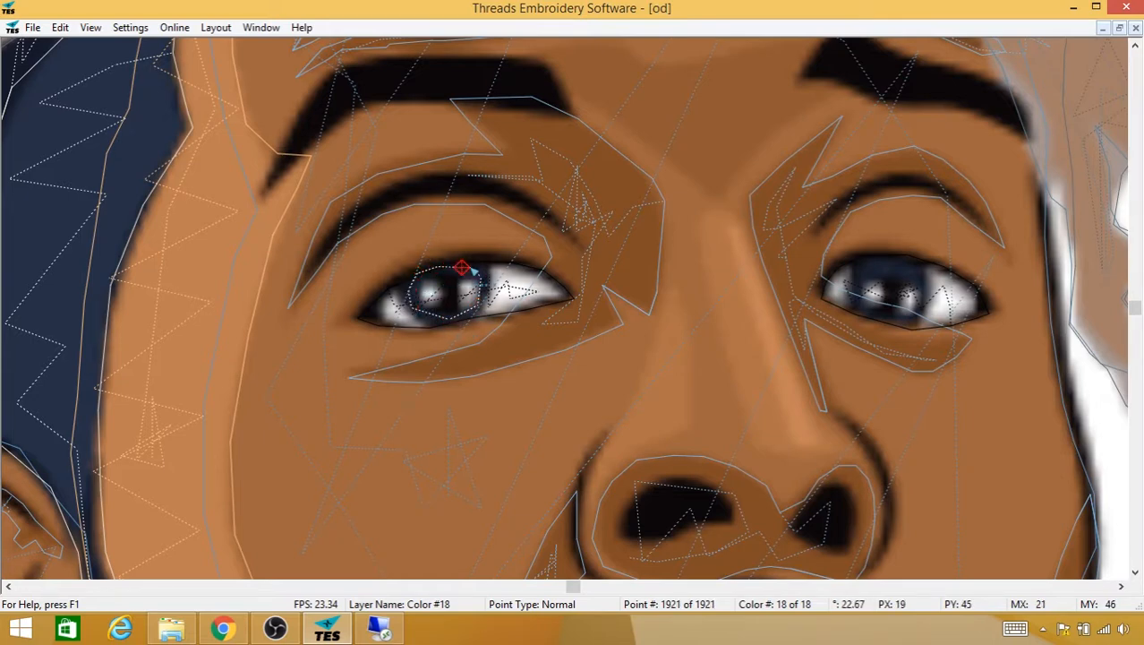
Step: Start an arc column at the iris's upper right and place its paired points down the right edge
right_click(471, 269)
mouse_move(506, 324)
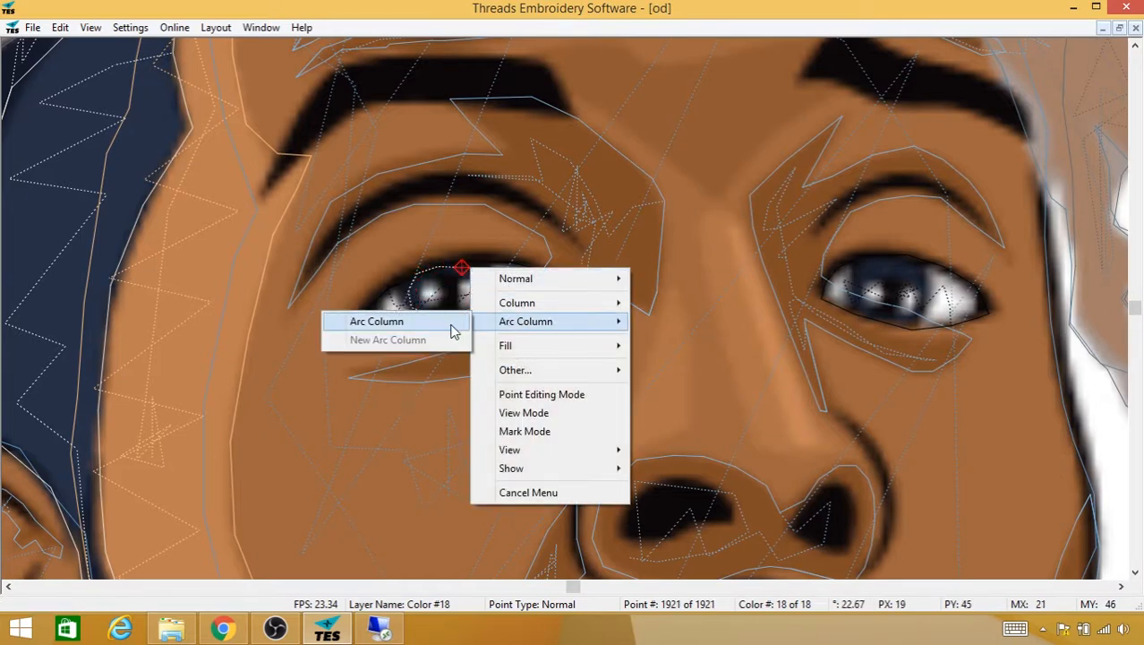
left_click(377, 321)
left_click(477, 281)
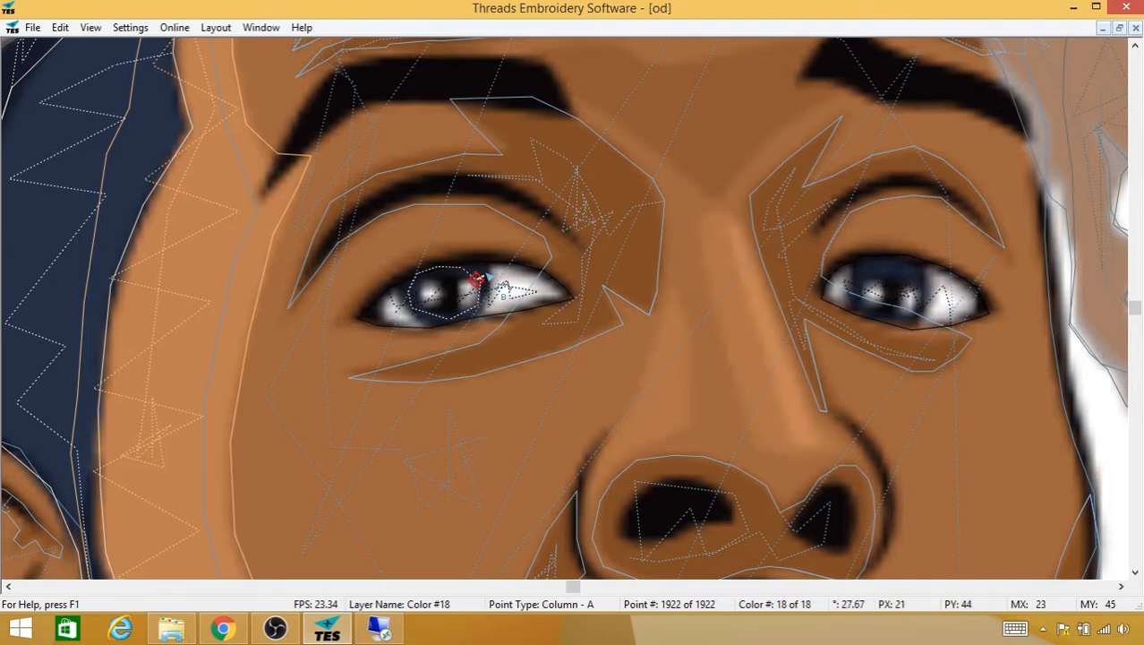
left_click(479, 279)
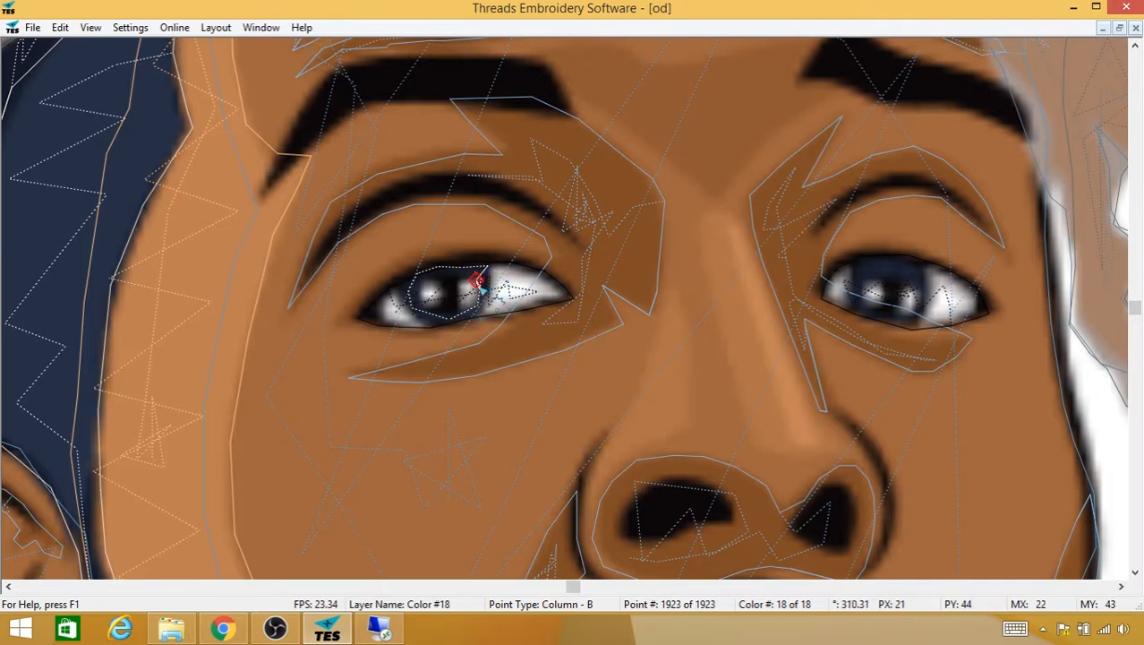
left_click(481, 285)
left_click(490, 288)
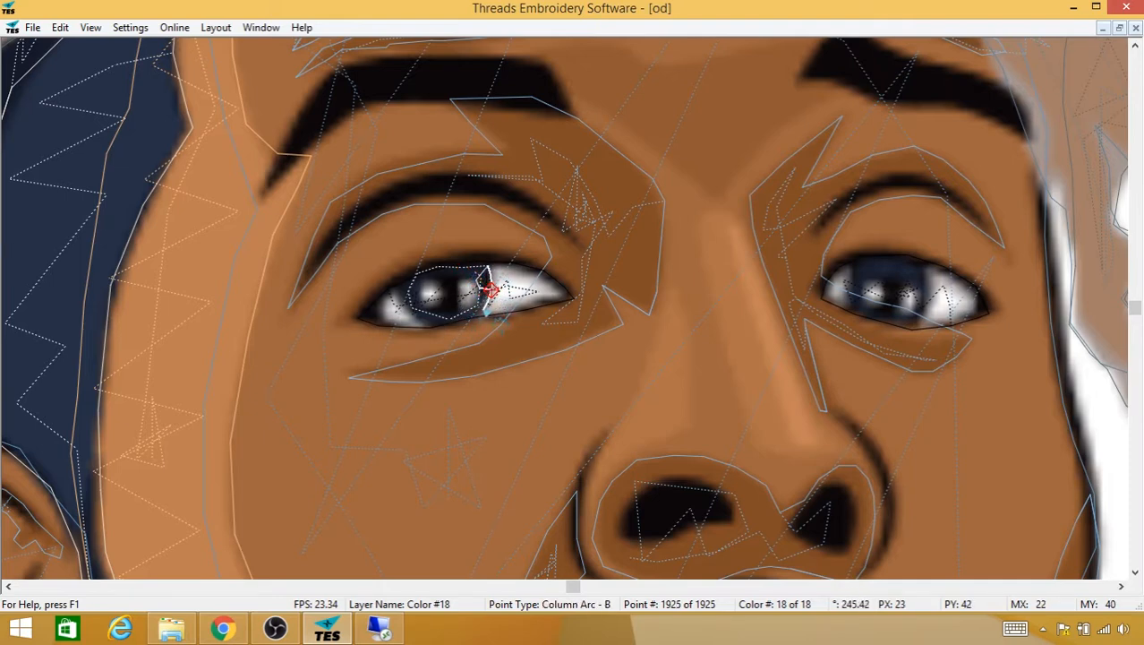
left_click(483, 307)
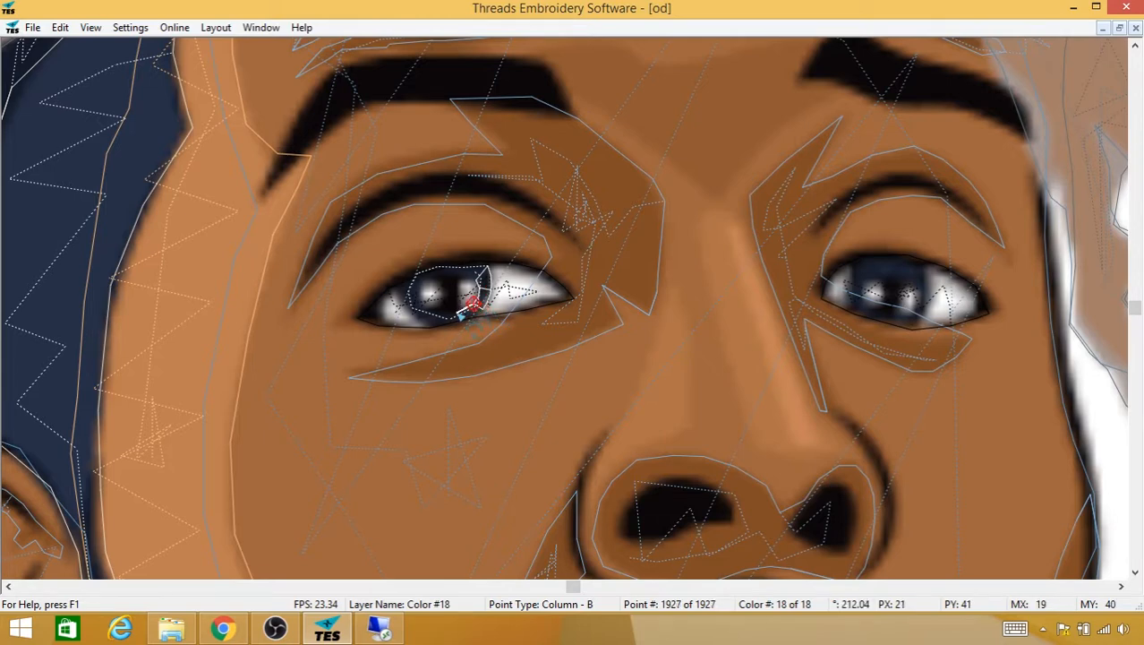
Step: Extend the arc column along the iris's lower edge and up to its left side
left_click(457, 313)
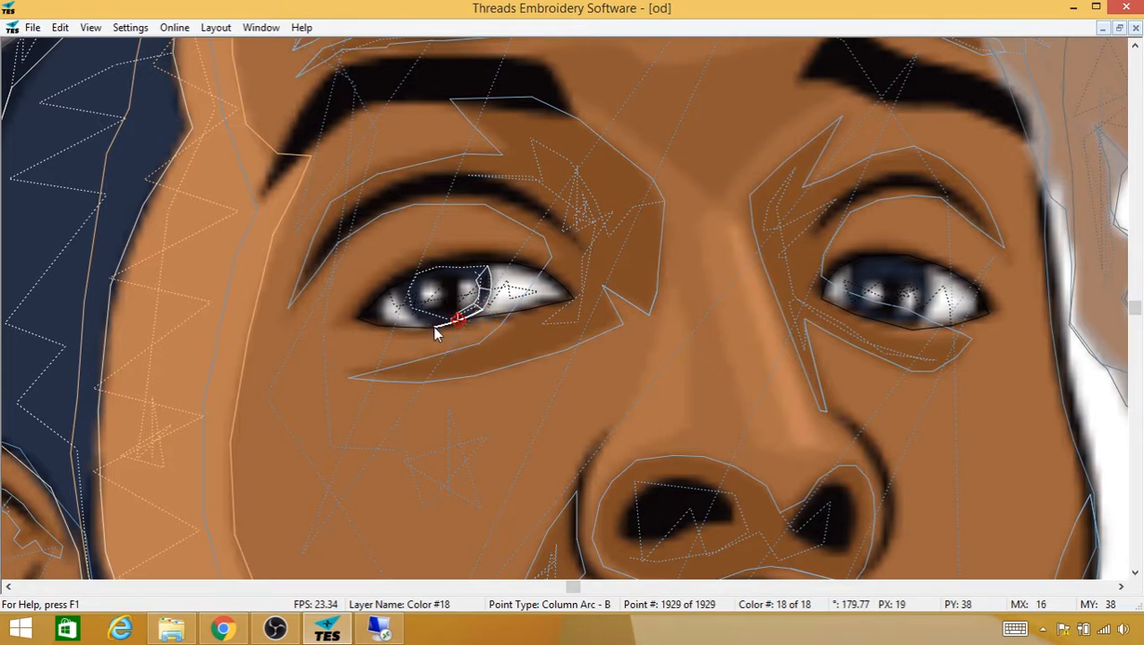
left_click(445, 321)
left_click(436, 314)
left_click(427, 310)
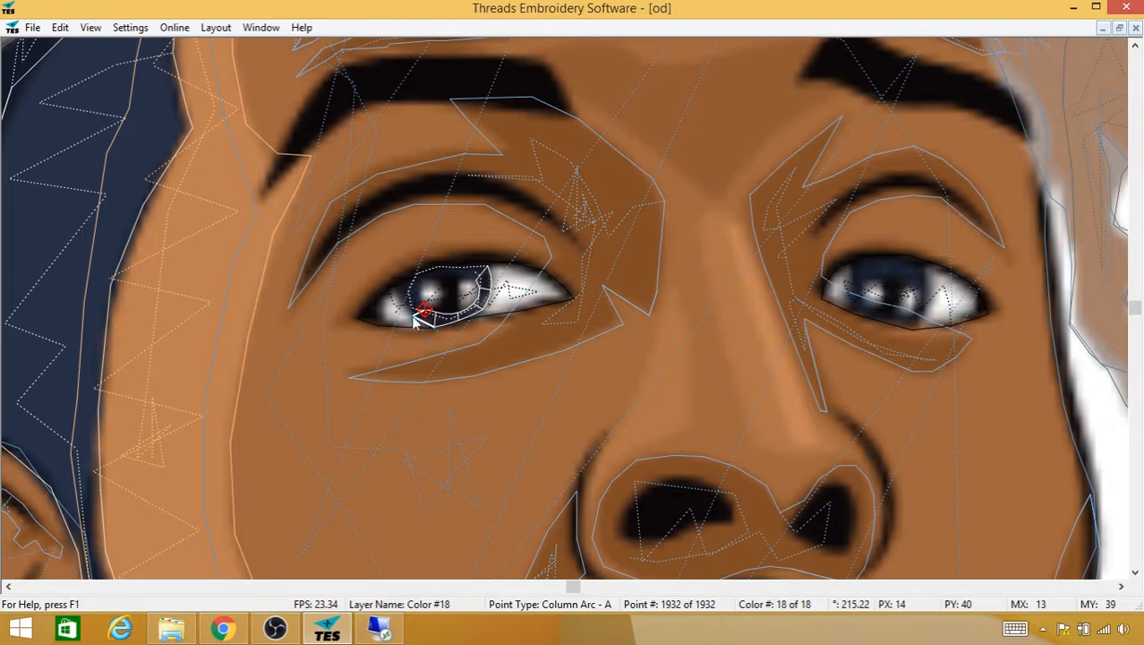
left_click(410, 306)
left_click(420, 298)
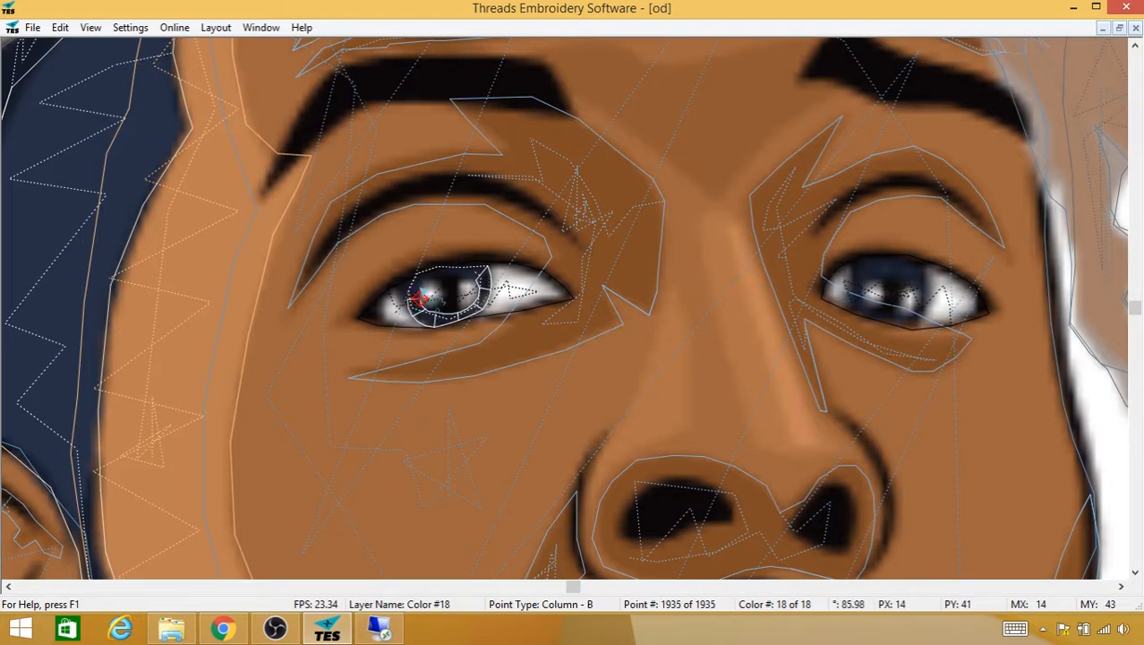
Step: Continue the arc column's paired points up the iris's left edge and around onto its upper edge
left_click(408, 280)
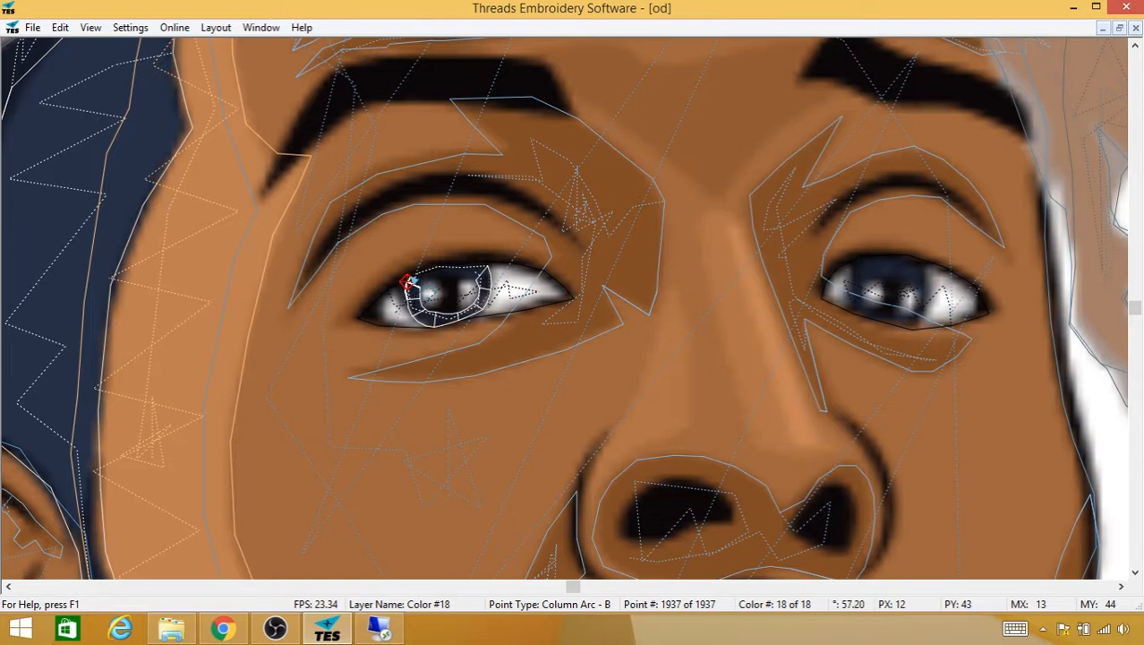
left_click(411, 279)
left_click(418, 285)
left_click(429, 273)
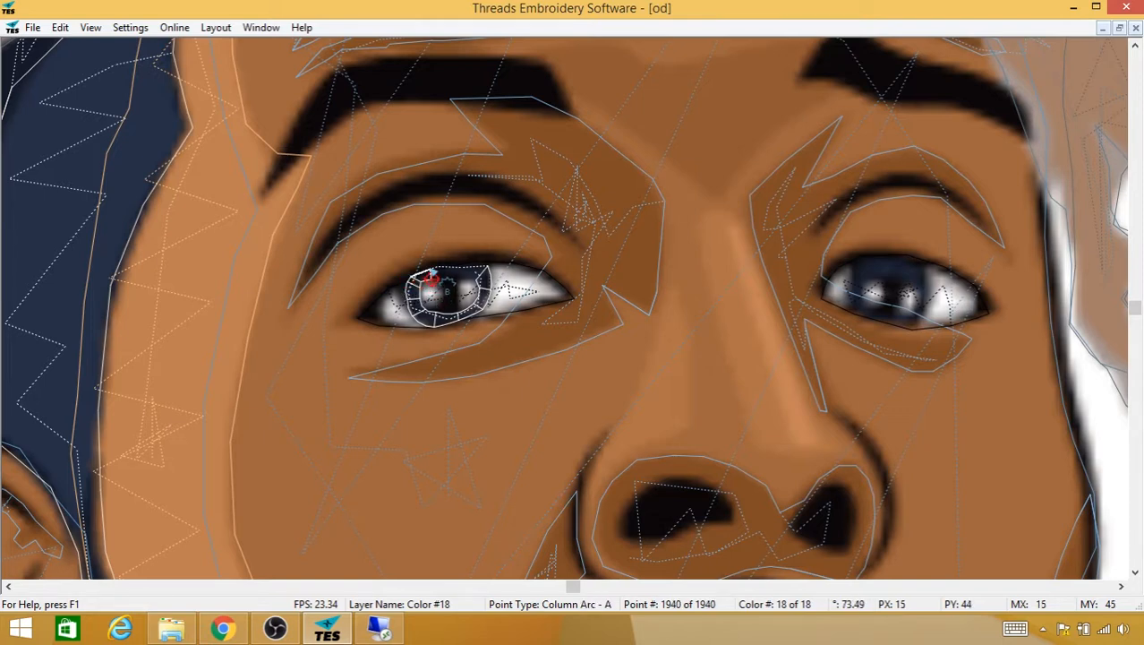
left_click(436, 279)
left_click(445, 268)
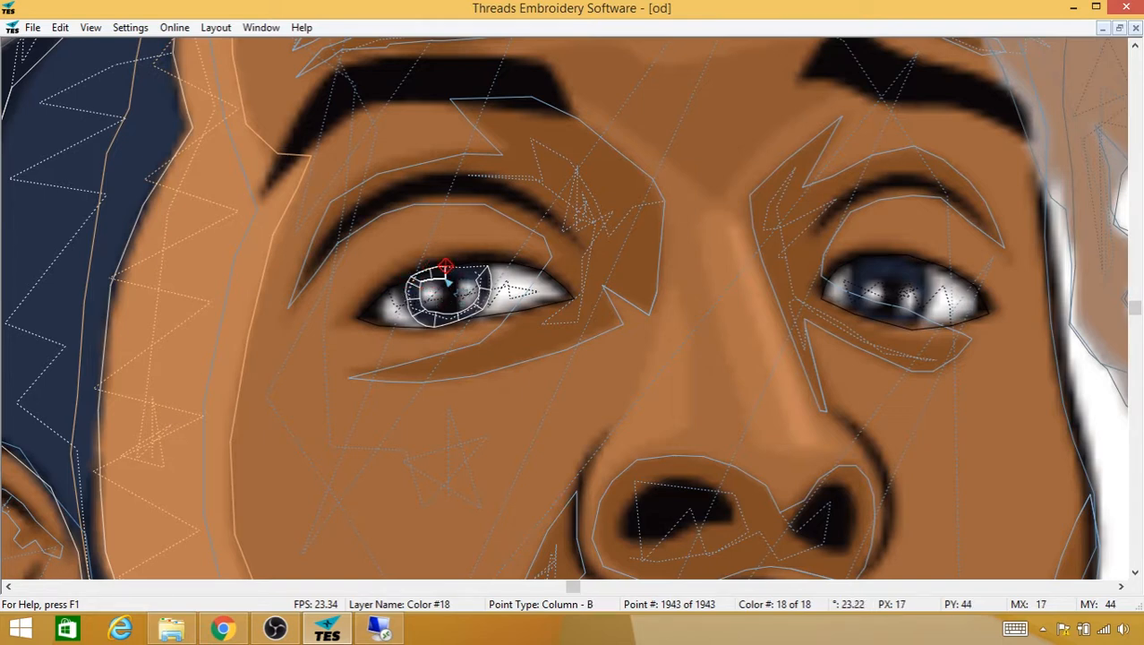
Step: Carry the arc column across the iris's upper edge and close the ring at the upper-right corner
left_click(445, 278)
left_click(456, 277)
left_click(463, 264)
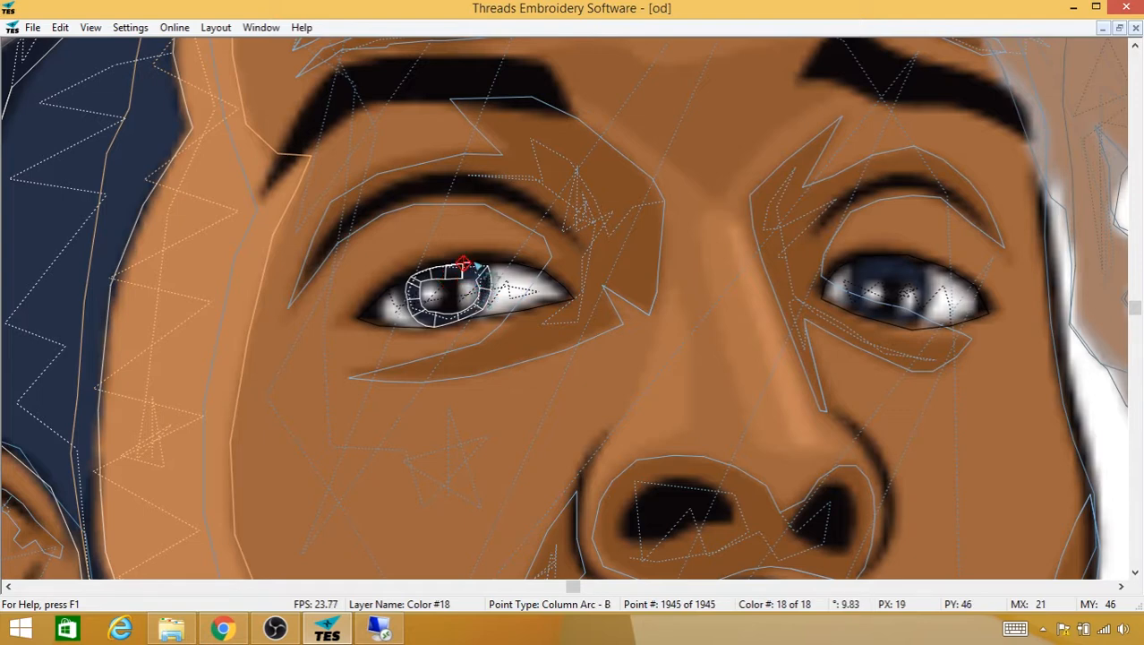
left_click(485, 267)
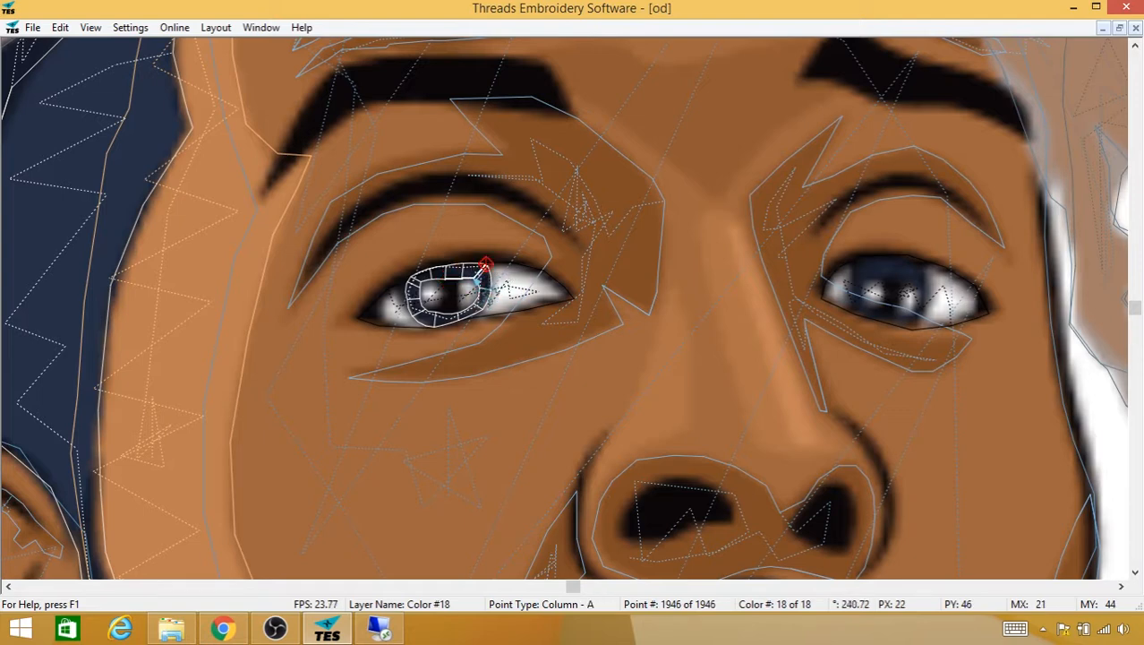
left_click(475, 278)
Step: Insert a trim point at the upper part of the iris on the portrait's right side
right_click(476, 278)
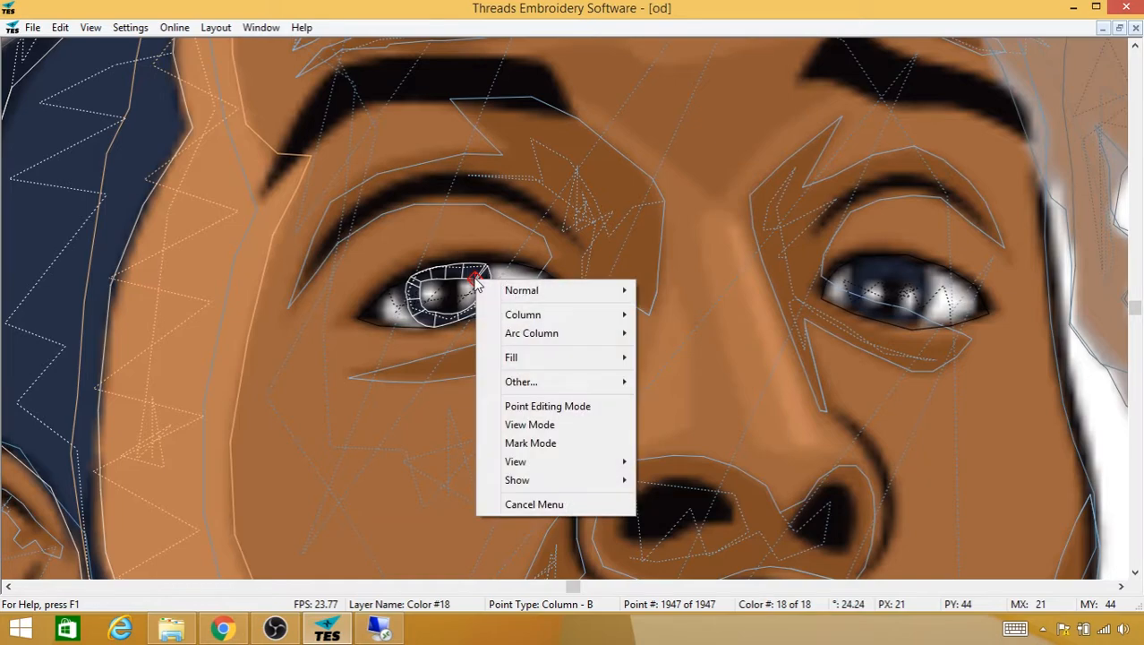
mouse_move(488, 389)
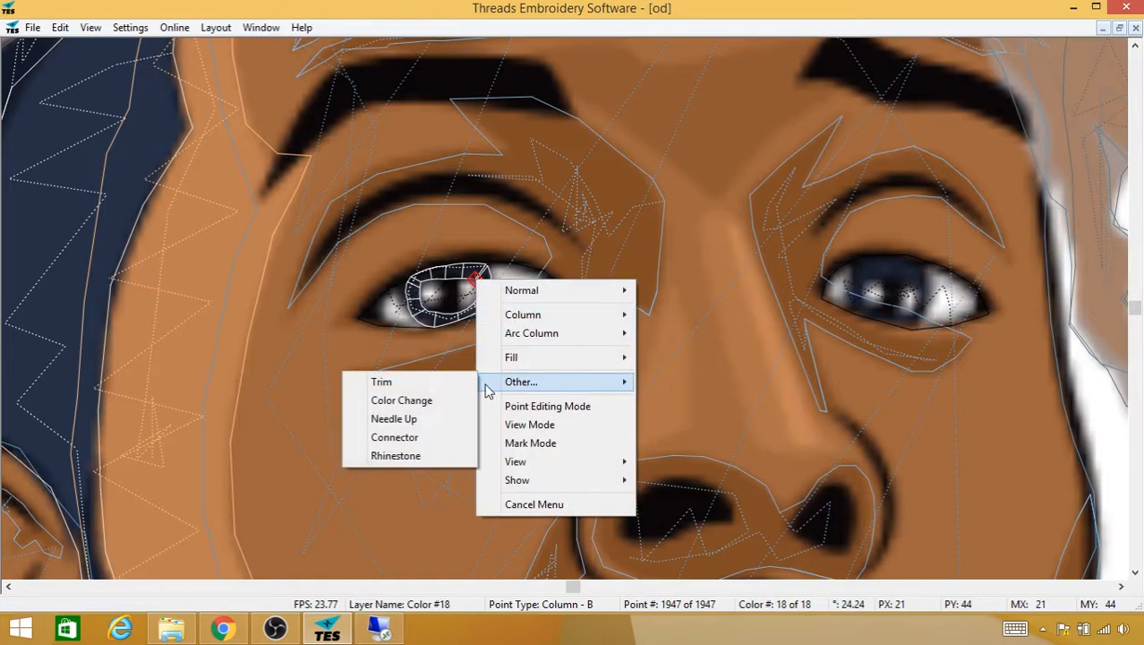
left_click(421, 384)
left_click(876, 271)
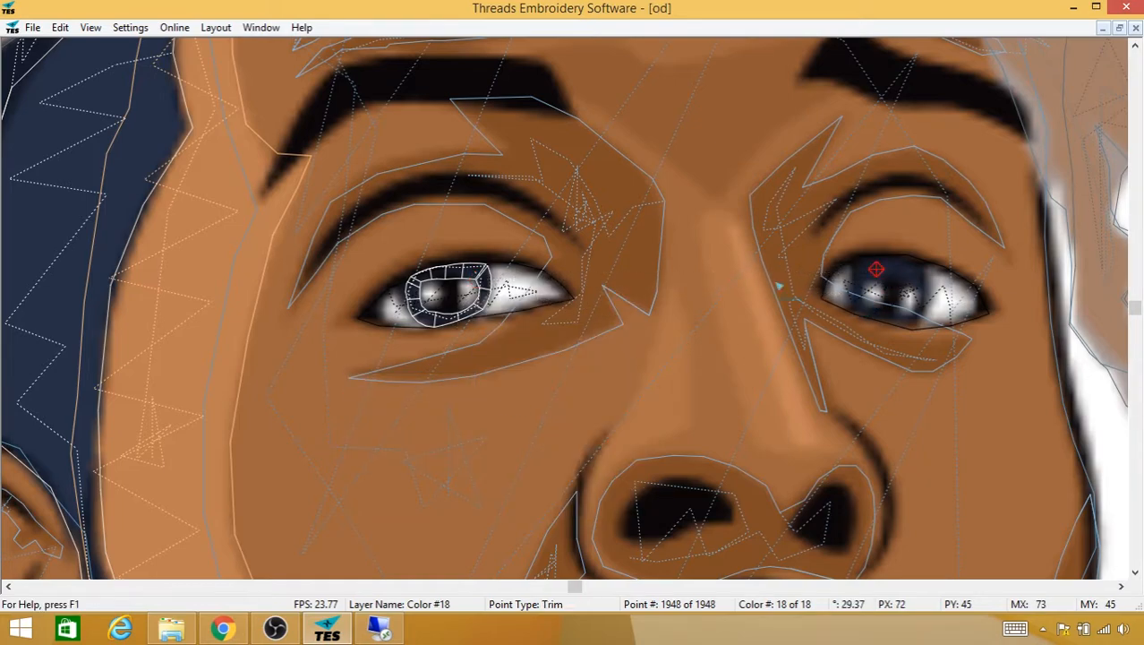
Step: Digitize a ring of normal stitch points clockwise around the iris of the eye on the portrait's right side
left_click_drag(779, 286, 501, 273)
left_click(502, 272)
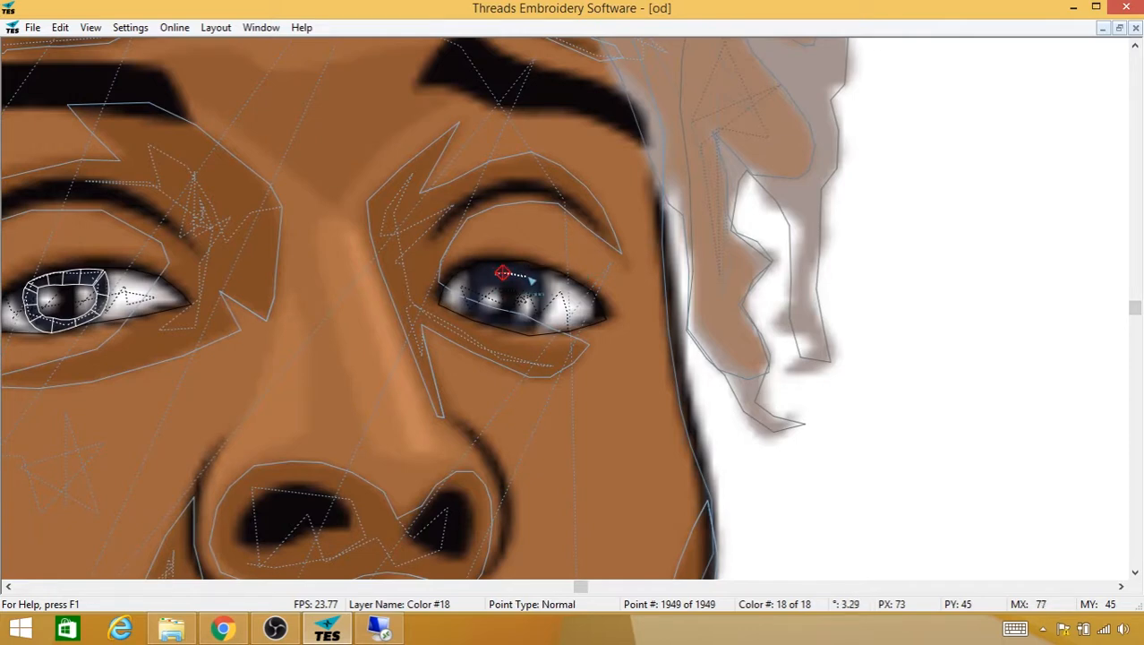
left_click(537, 285)
left_click(542, 297)
left_click(542, 309)
left_click(531, 327)
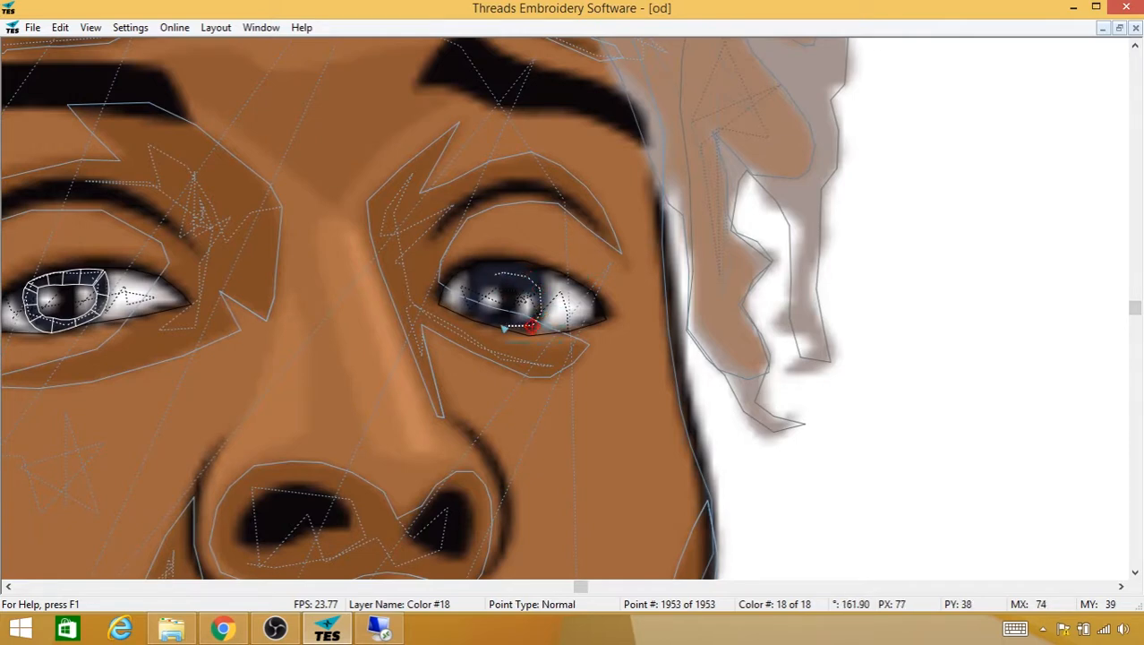
left_click(476, 309)
left_click(472, 296)
left_click(477, 282)
left_click(484, 273)
Step: Start an arc column at this iris's upper left and place its paired points down the left edge to the lower-left corner
right_click(488, 276)
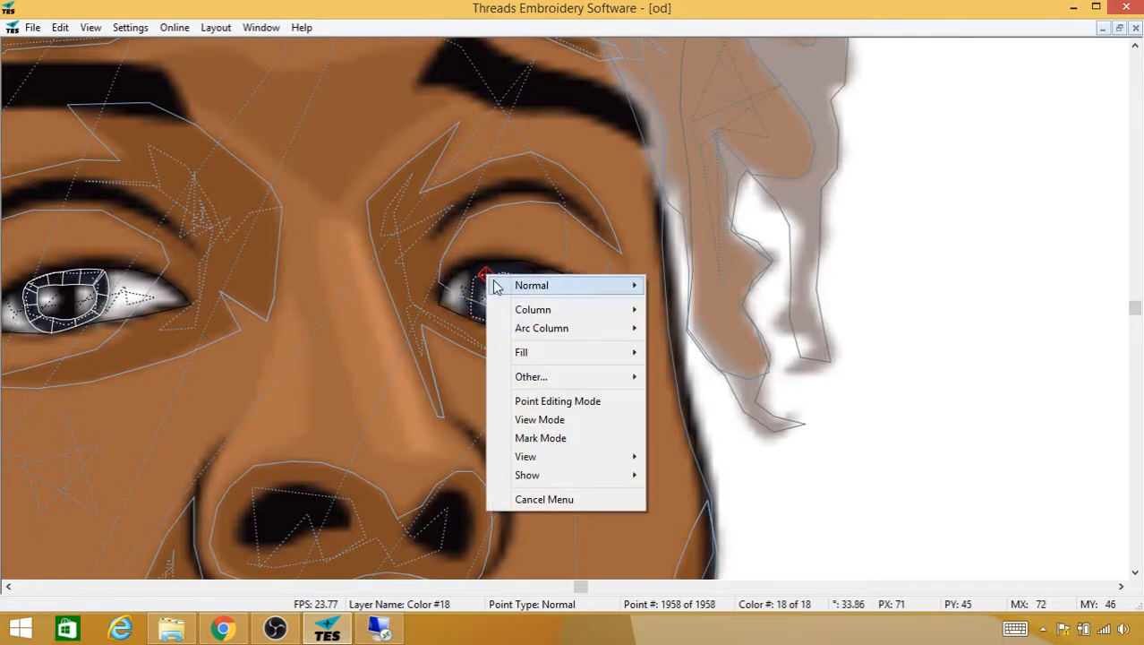
mouse_move(529, 337)
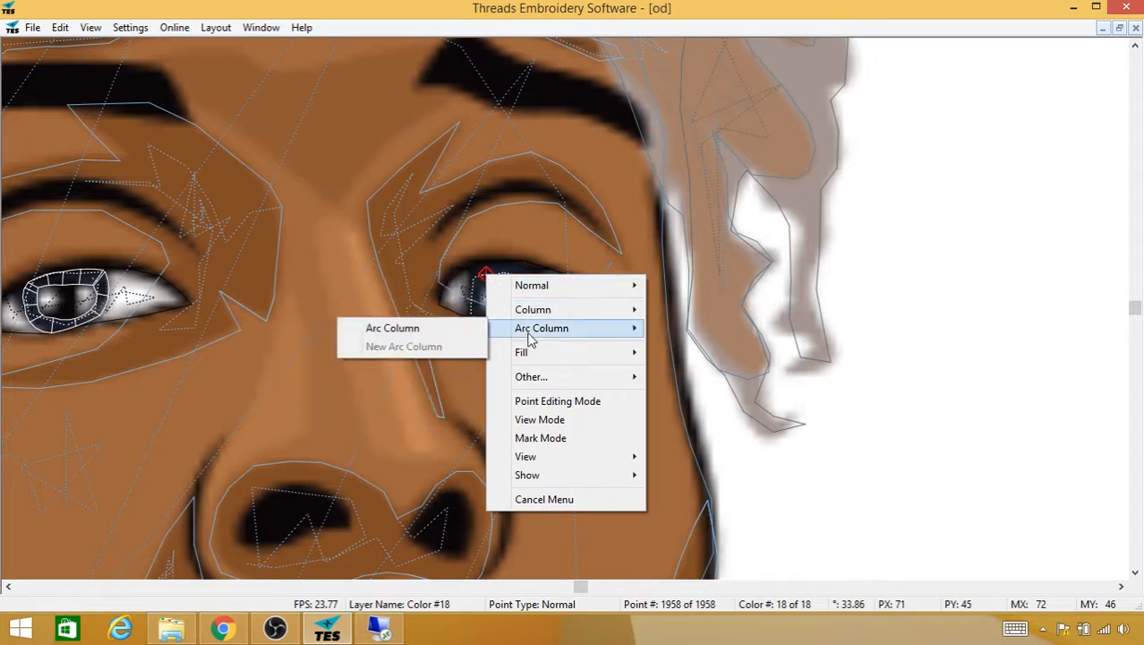
left_click(394, 327)
left_click(469, 268)
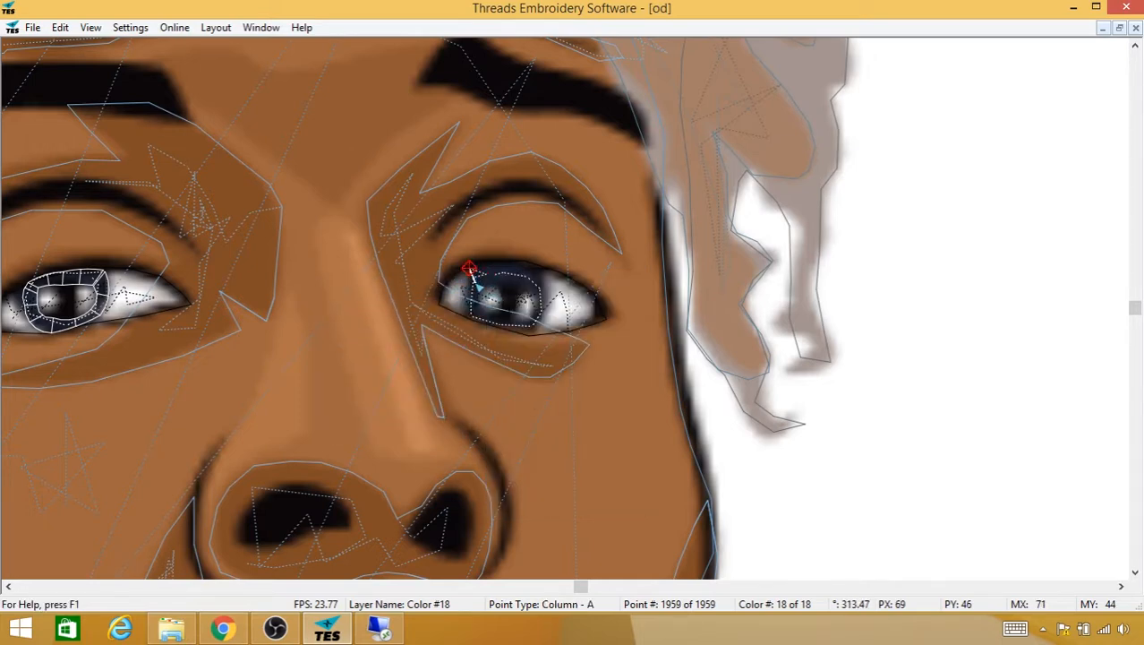
left_click(480, 283)
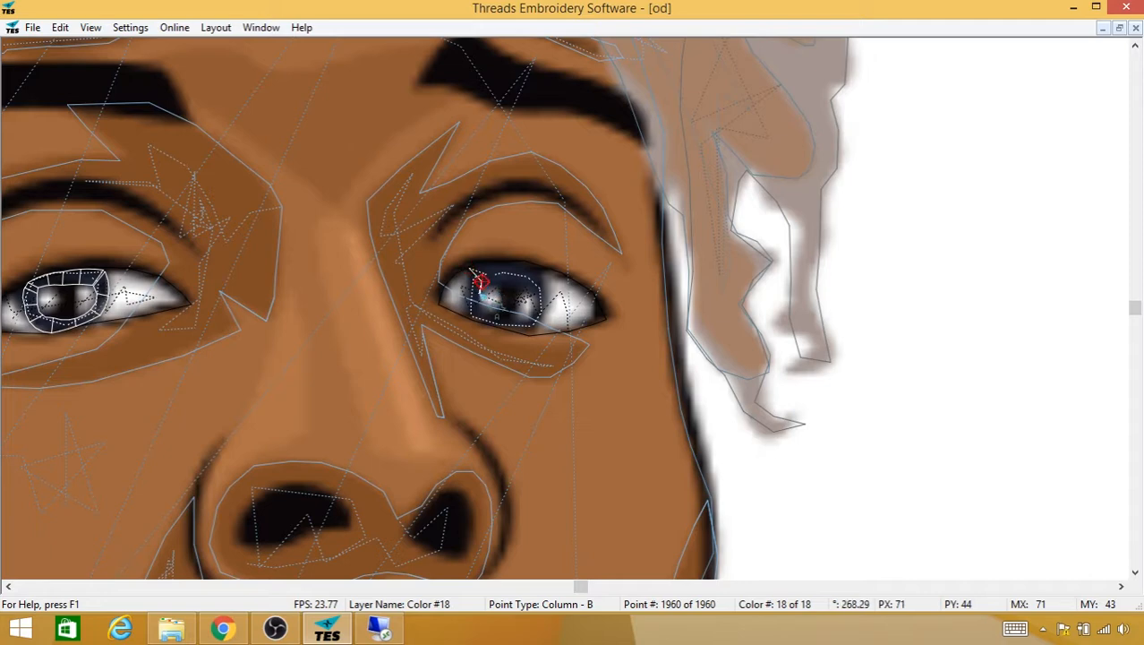
left_click(470, 287)
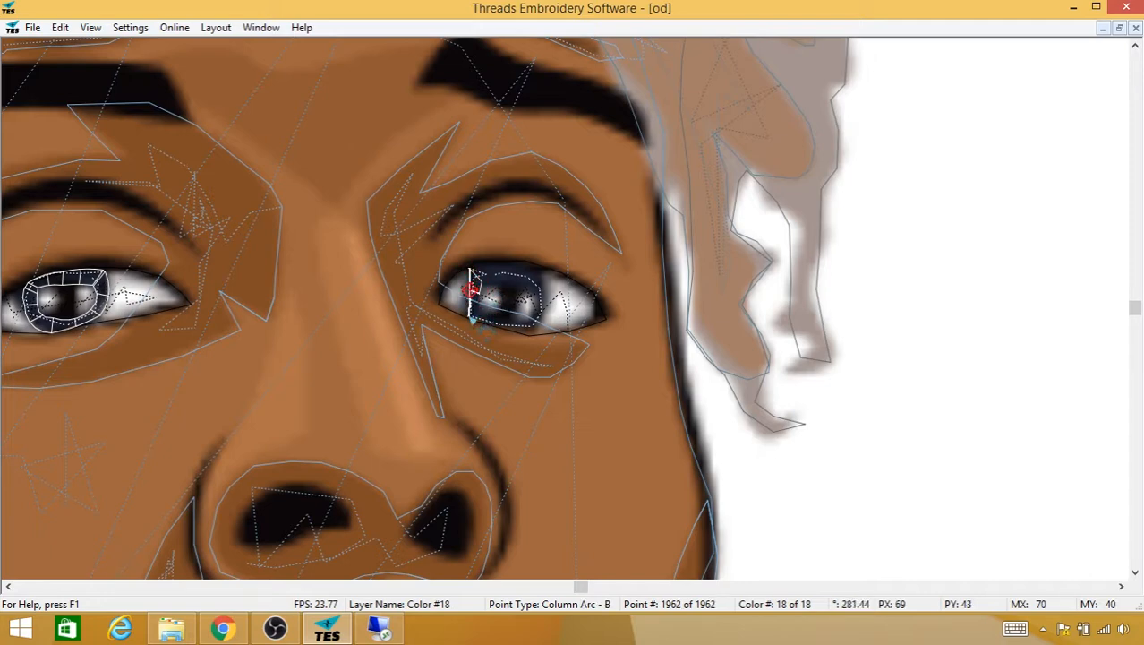
left_click(469, 315)
left_click(479, 313)
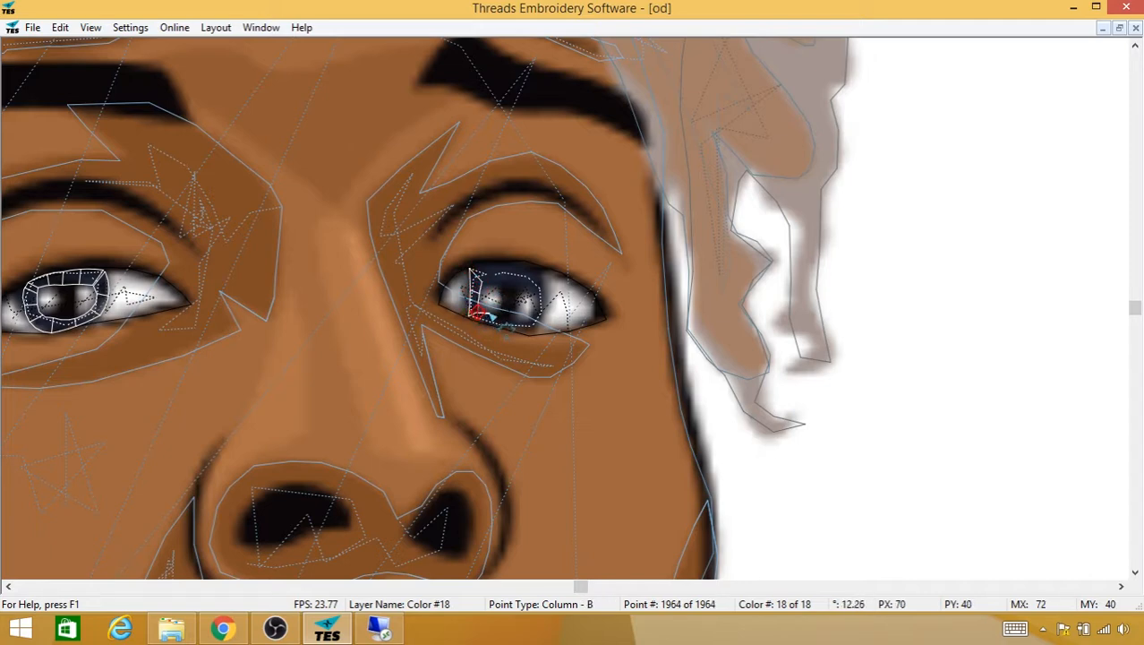
Step: Extend the arc column along the iris's lower edge and up its right edge to the upper-right corner
left_click(488, 313)
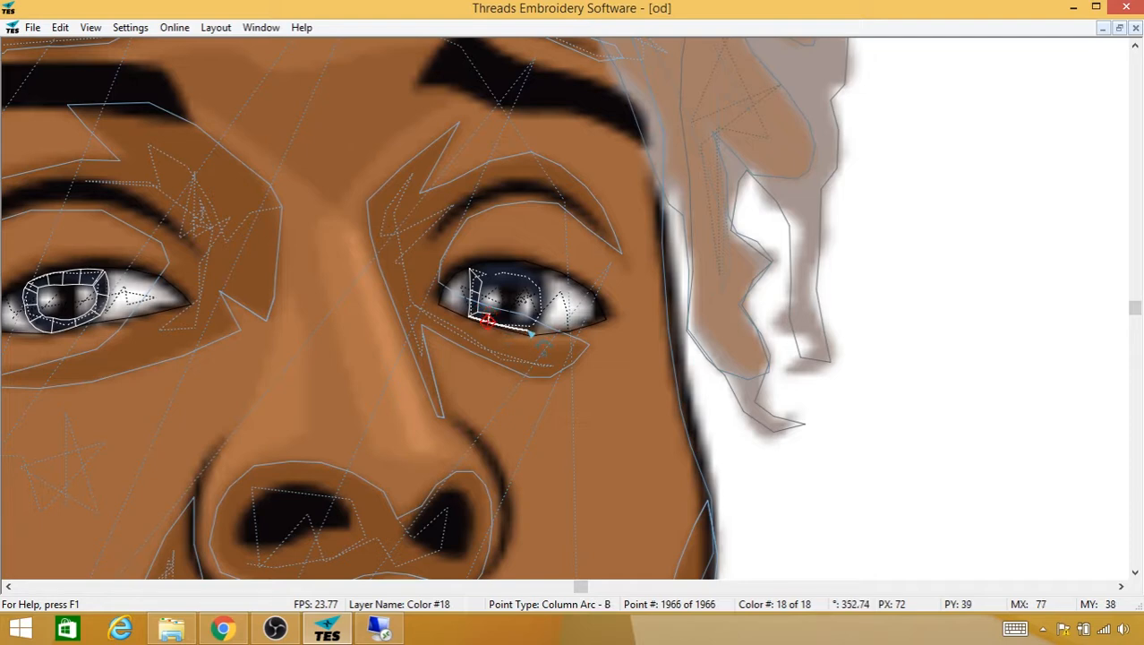
left_click(530, 331)
left_click(525, 322)
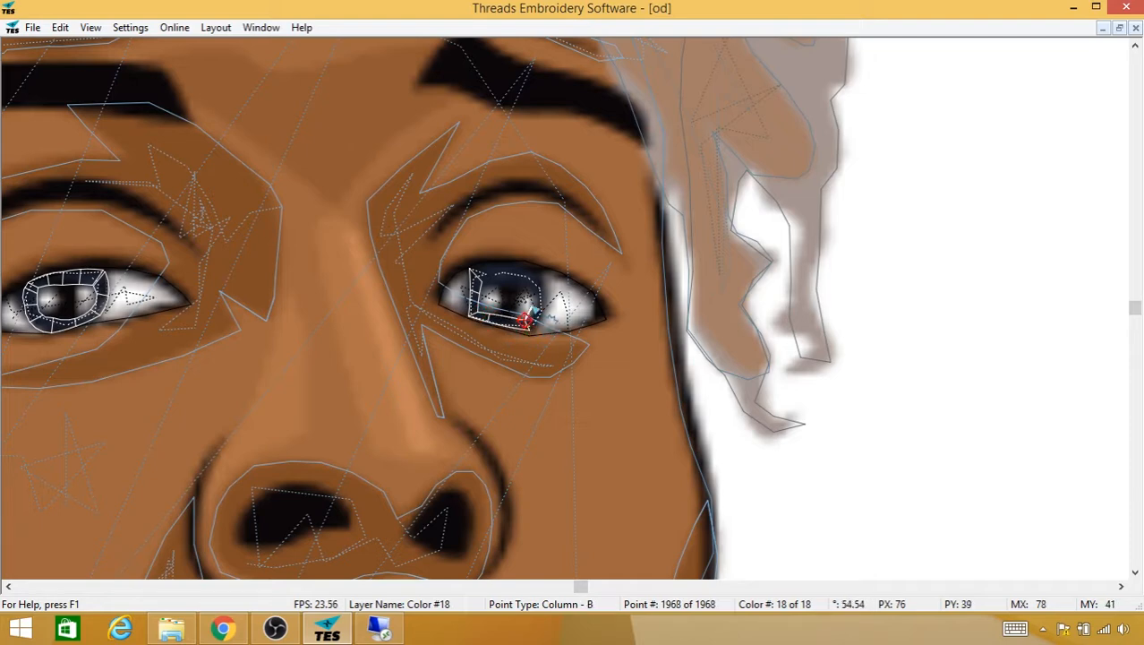
left_click(533, 306)
left_click(541, 306)
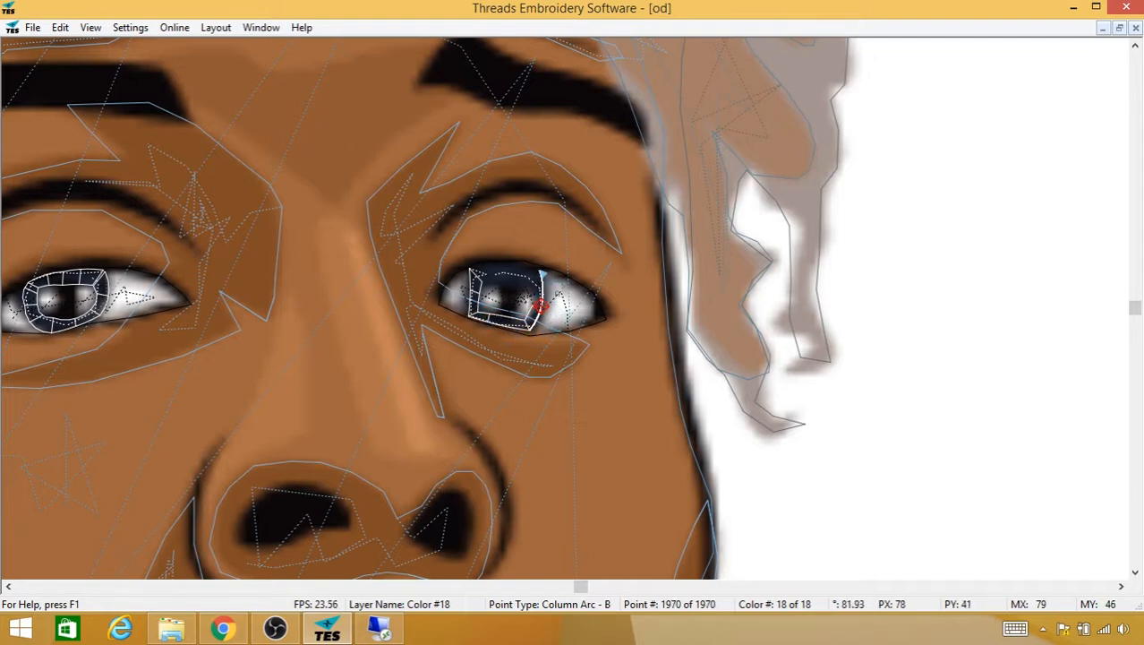
left_click(540, 270)
left_click(527, 305)
Step: Run the arc column back across the iris's upper edge and close it at the upper-left corner
left_click(510, 297)
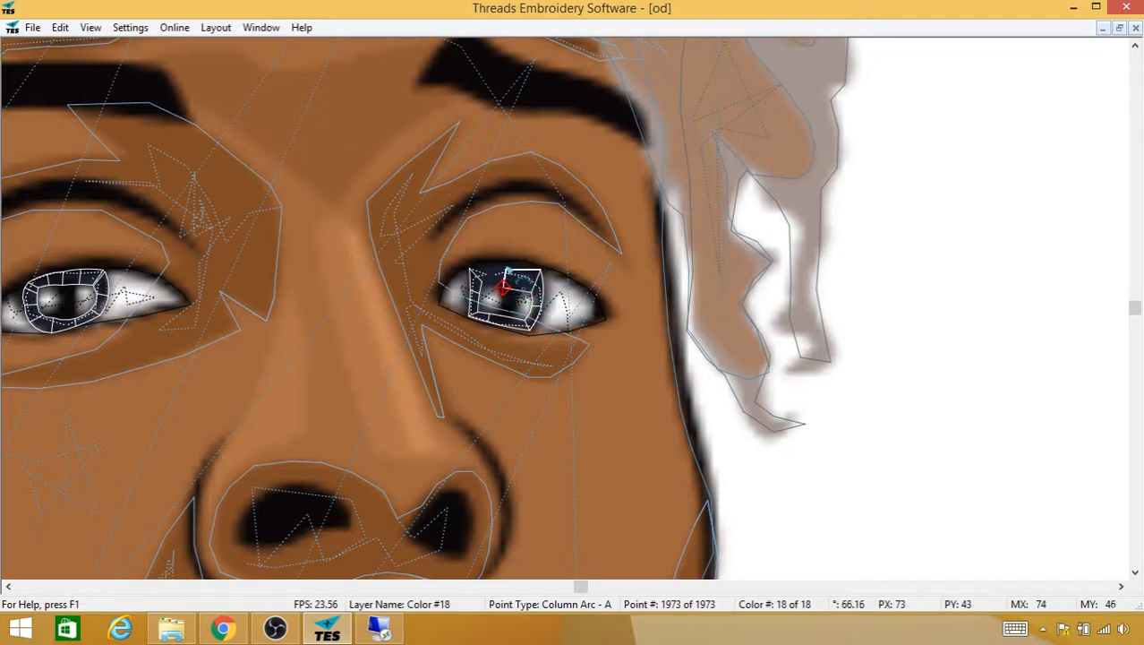
left_click(506, 267)
left_click(471, 269)
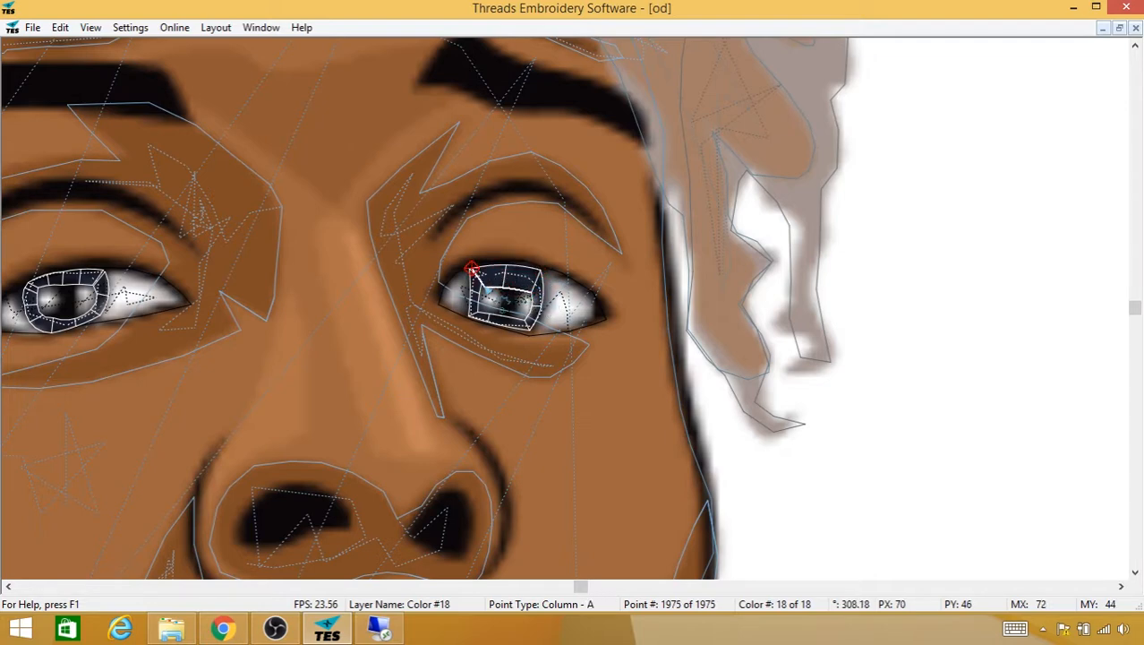
left_click(483, 286)
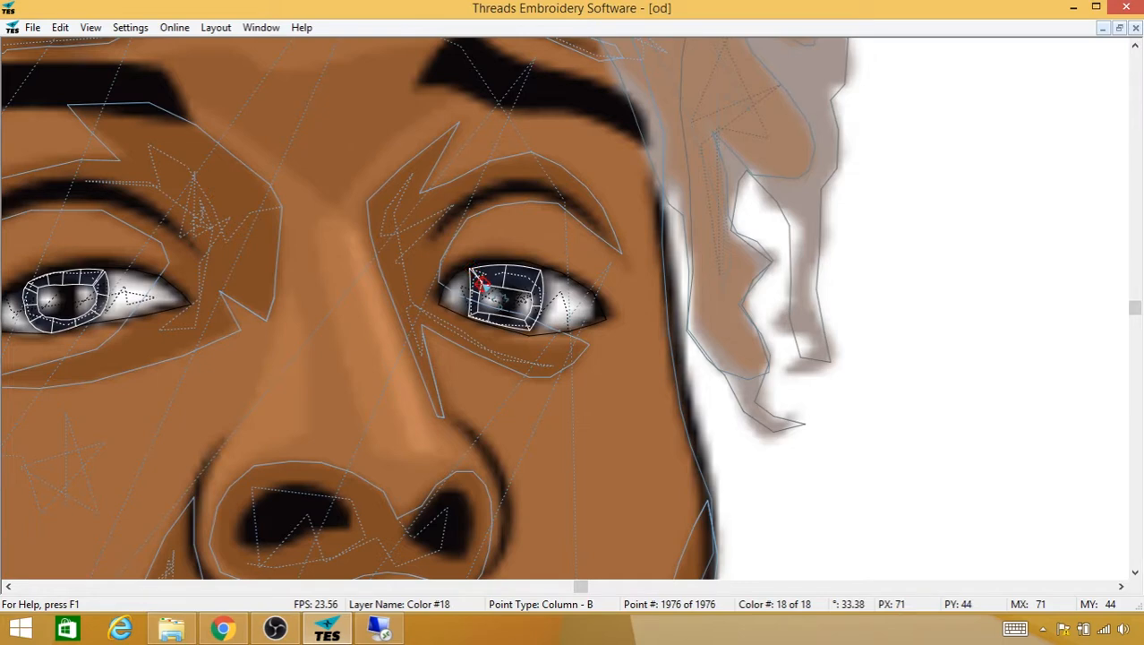
Step: In point editing mode, raise the inner midpoint of the iris column's top section and its inner upper-right corner point
scroll(483, 286, "up", 5)
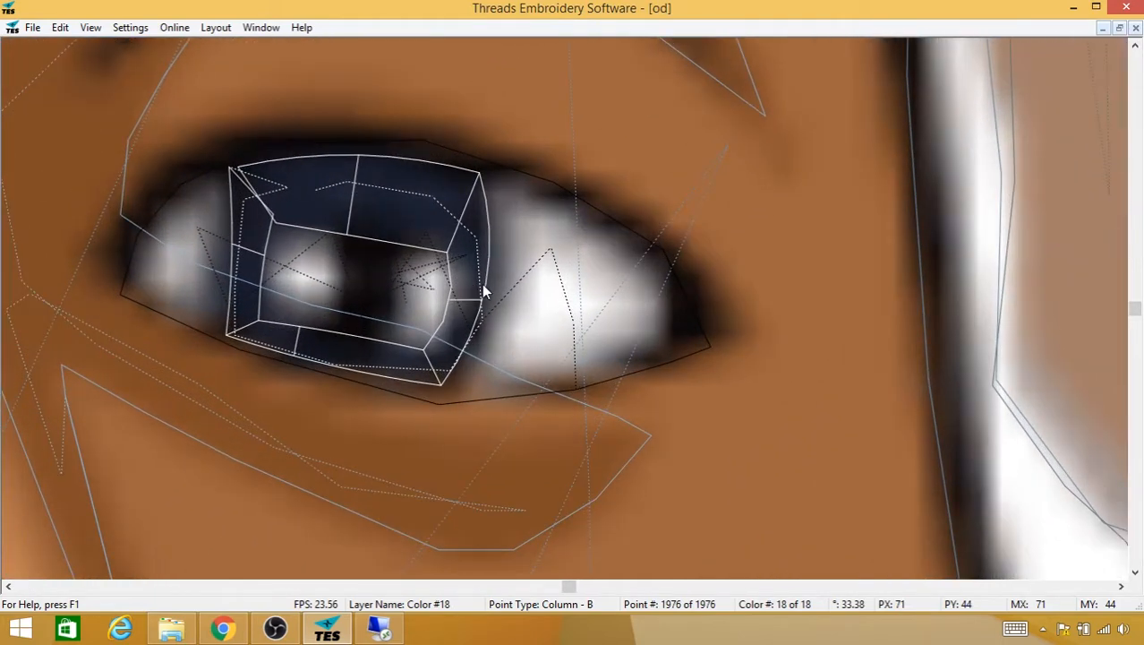
left_click_drag(367, 286, 454, 273)
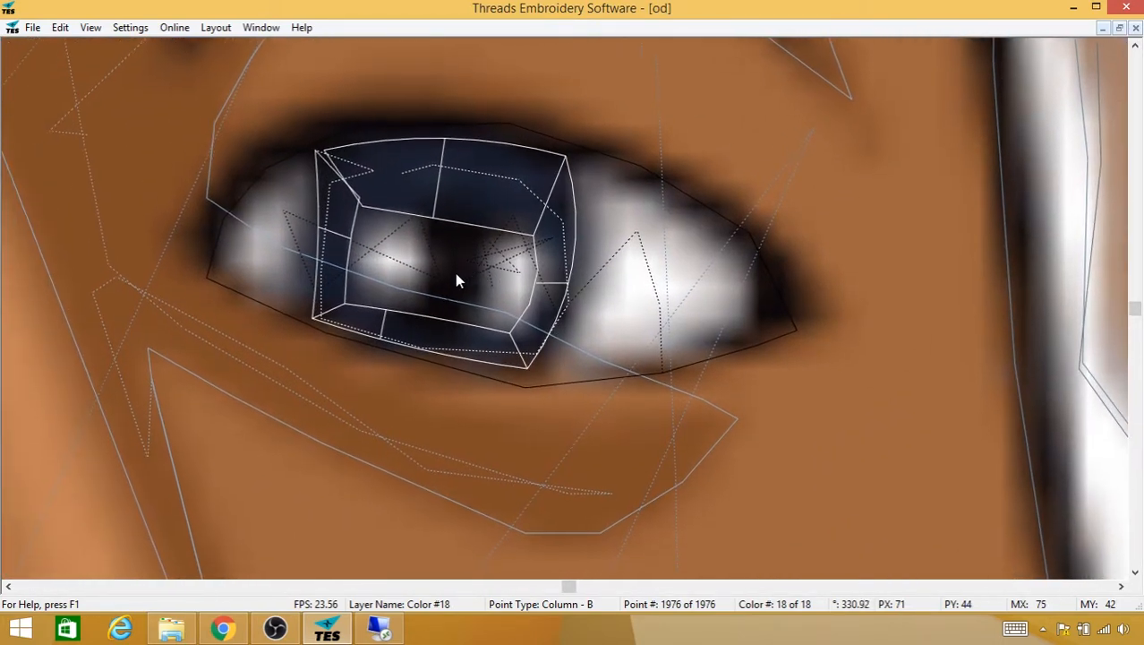
right_click(450, 262)
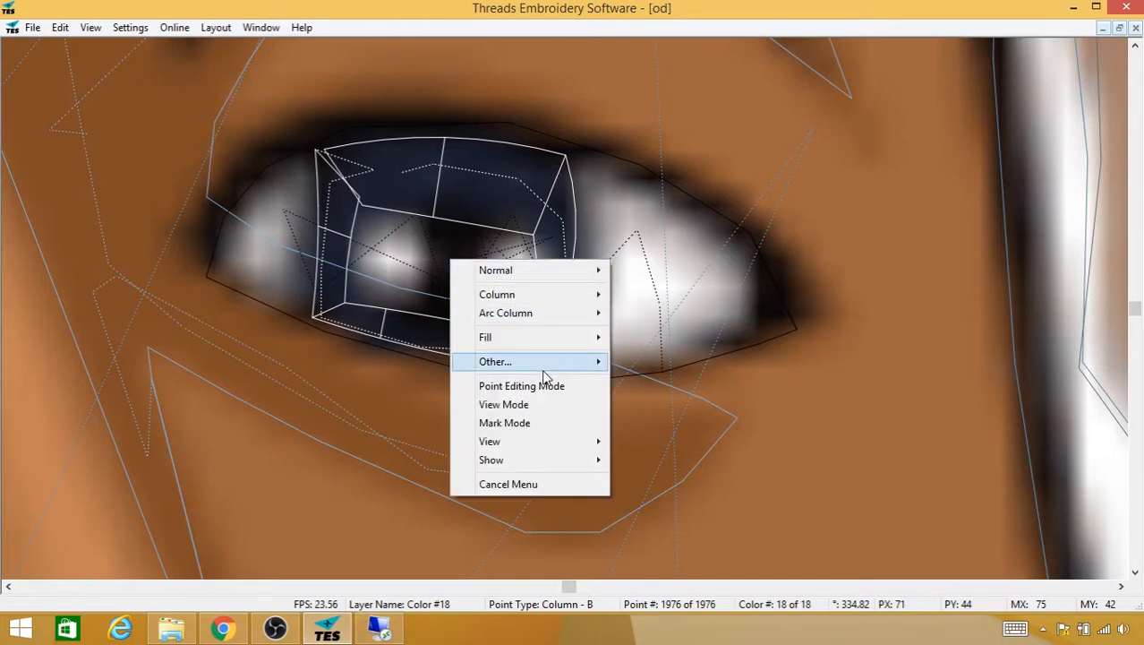
left_click(548, 387)
left_click(435, 217)
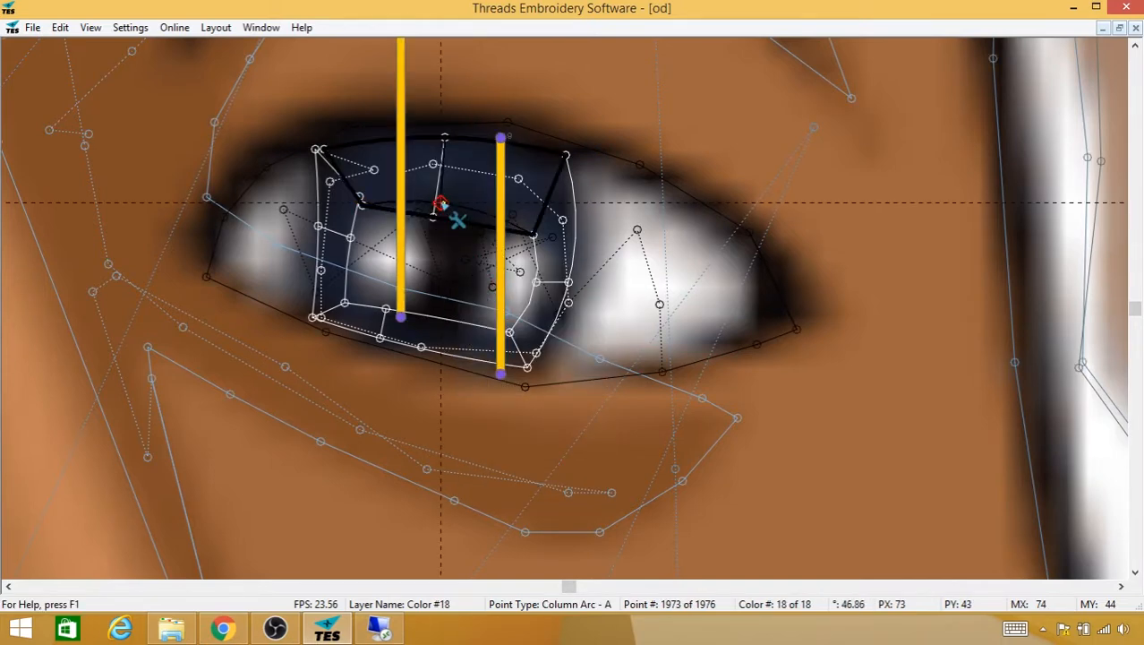
left_click(477, 236)
left_click(533, 235)
left_click(524, 263)
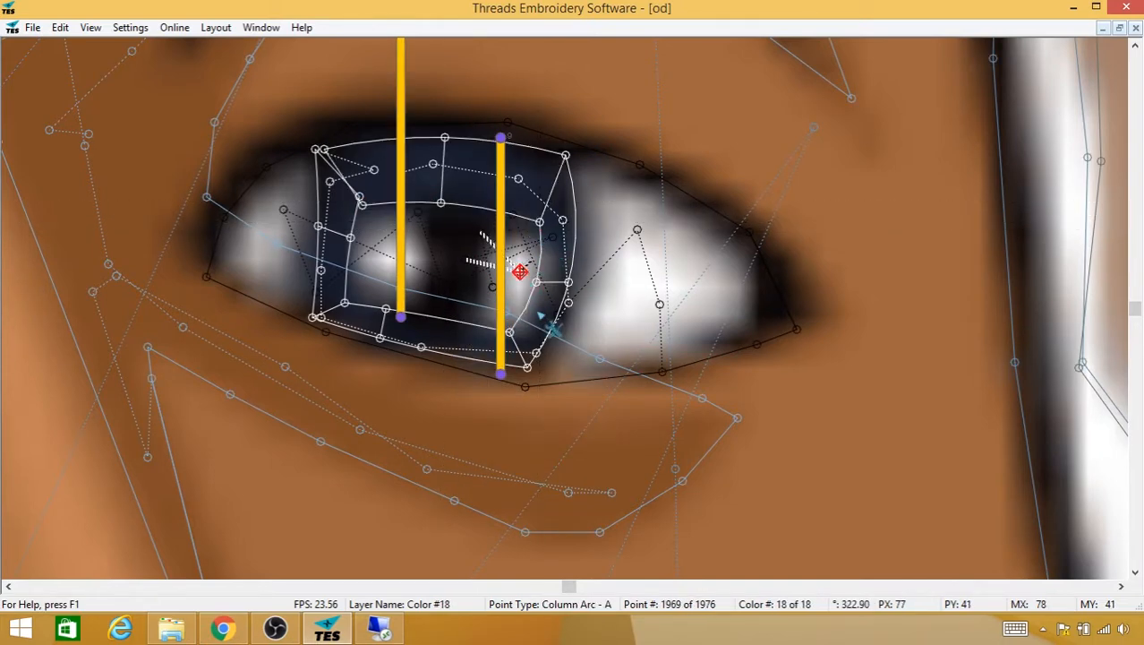
Step: Bow the column's right edge outward at its midpoint and move the lower-right corner points further right
left_click(568, 283)
left_click(568, 283)
left_click_drag(569, 283, 588, 274)
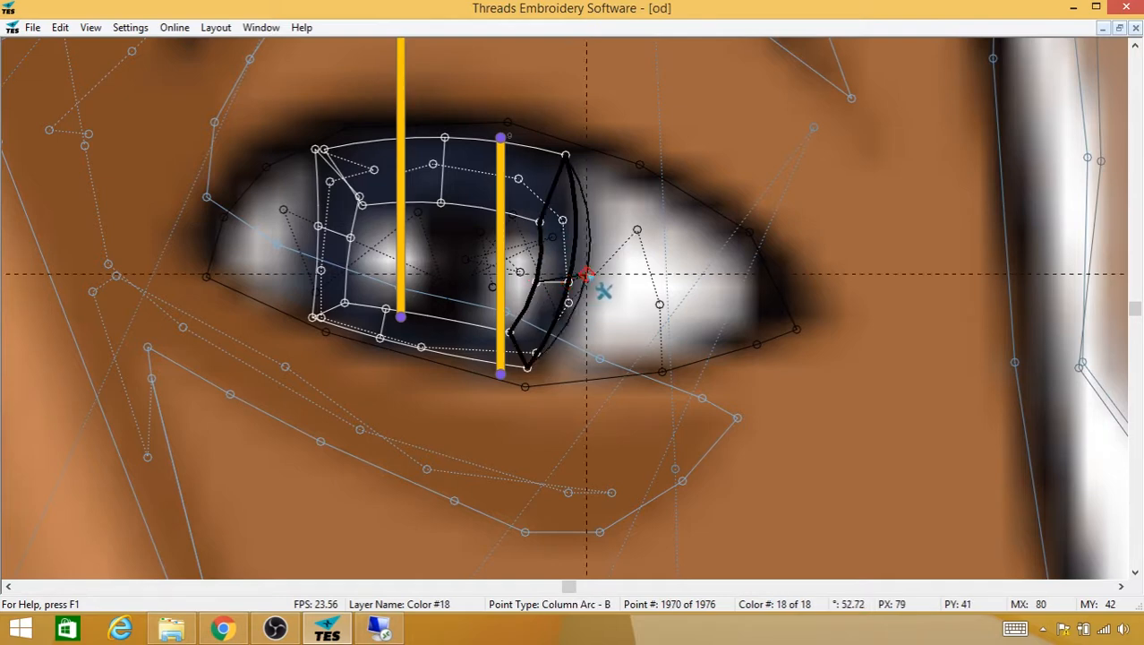
left_click(524, 351)
left_click(529, 366)
mouse_move(528, 366)
left_mouse_down()
mouse_move(546, 353)
mouse_move(513, 330)
mouse_move(523, 322)
mouse_move(548, 362)
left_mouse_up()
Step: Lower the column's outer lower-left corner and shift the lower section's midpoints right and down into a curve
left_click(312, 318)
left_click_drag(313, 318, 309, 328)
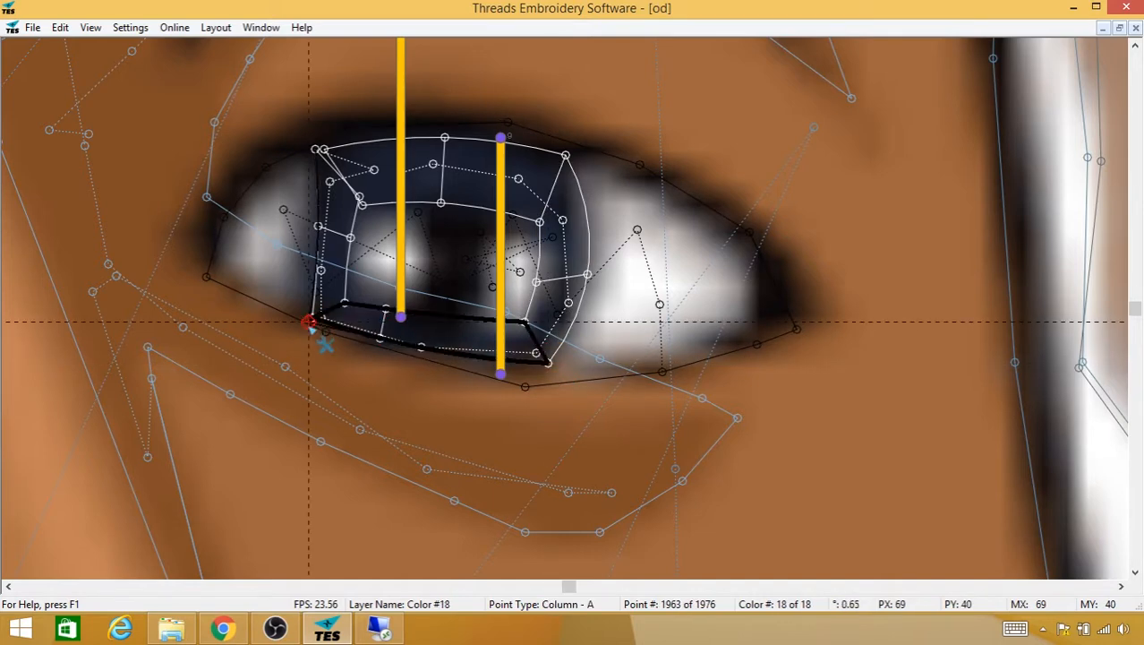
left_click(422, 345)
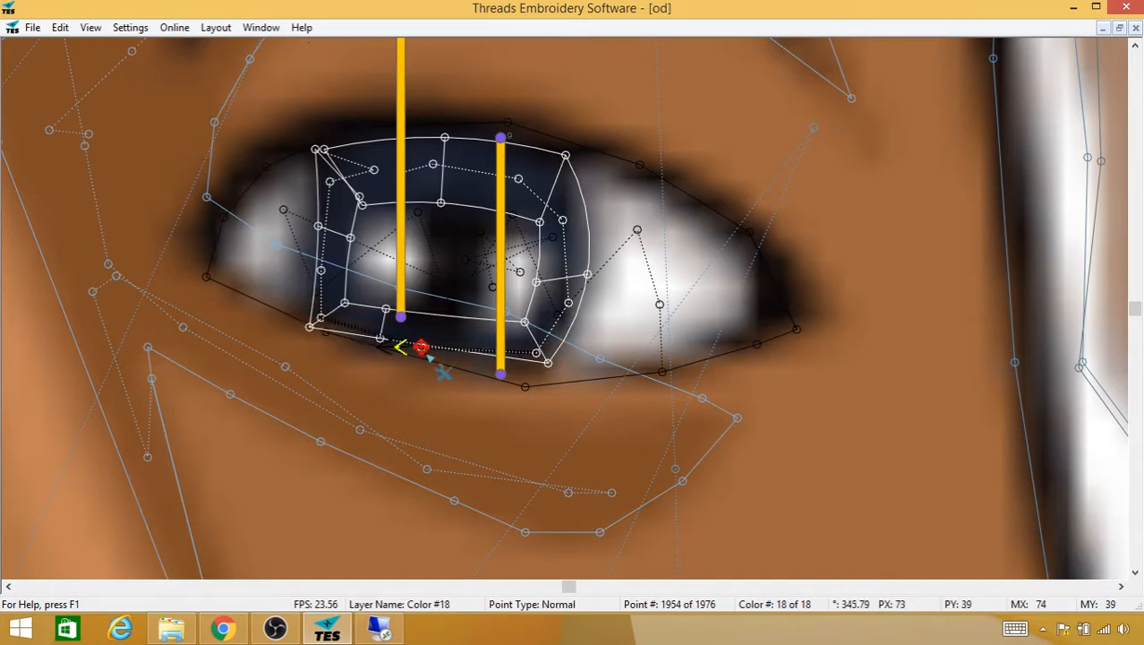
left_click(385, 312)
left_click_drag(431, 318, 434, 325)
left_click_drag(380, 339, 431, 356)
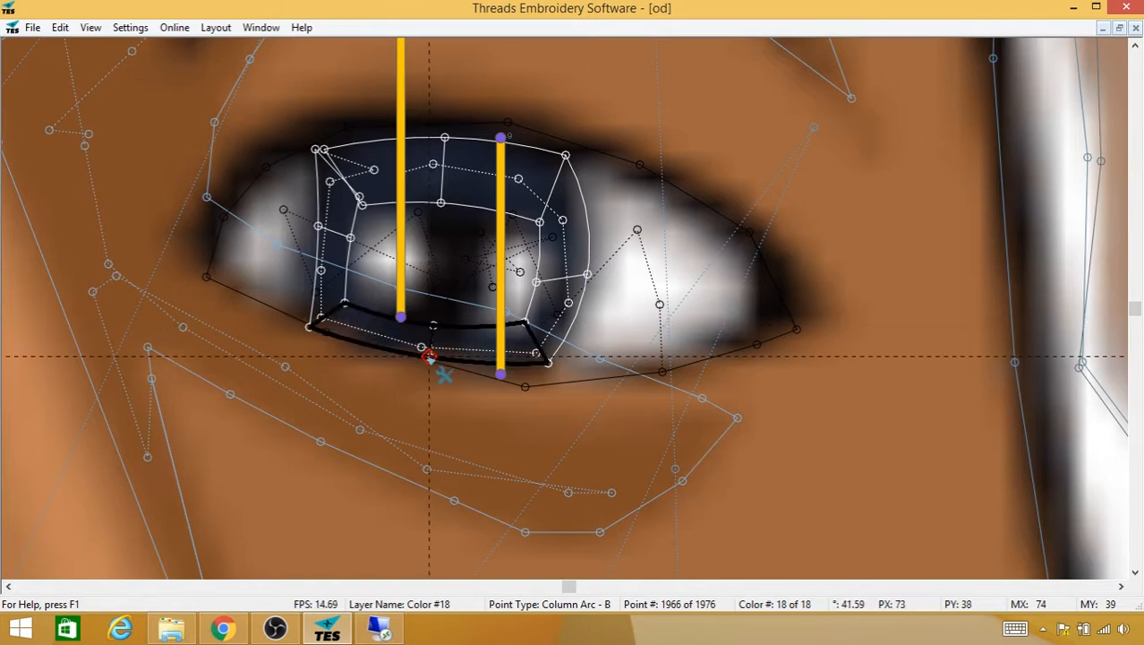
left_click(420, 346)
Step: Bow the column's left edge outward and raise the inner and outer midpoints of its top section
left_click(318, 225)
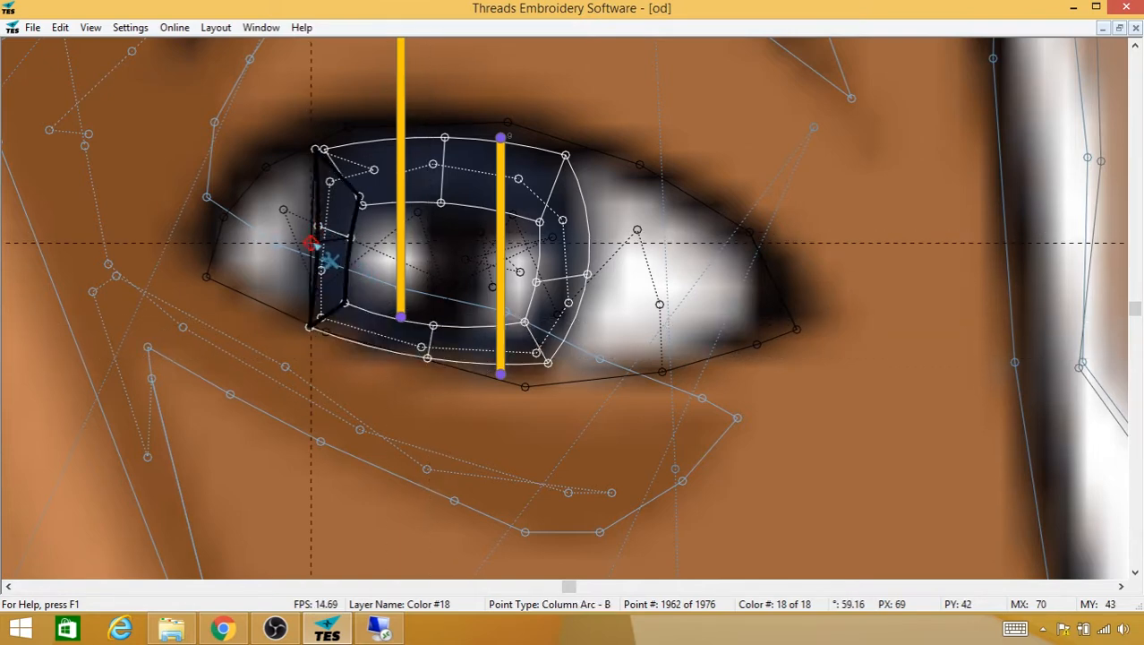
left_click(341, 240)
left_click(362, 205)
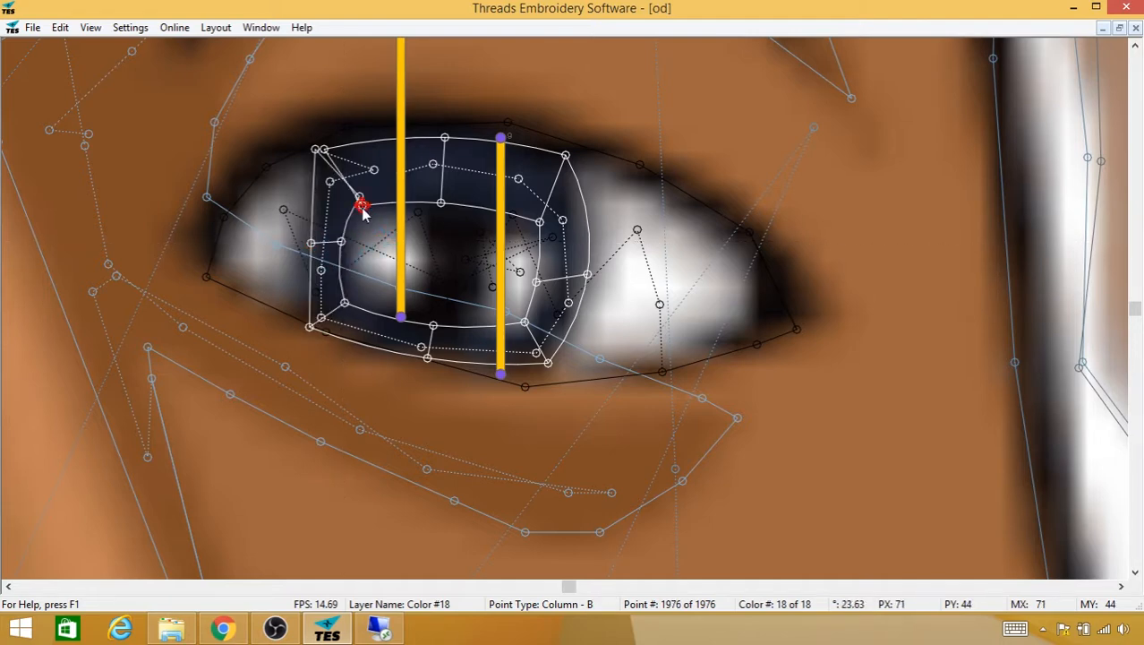
left_click_drag(311, 243, 300, 239)
left_click(433, 164)
left_click_drag(445, 138, 442, 125)
left_click_drag(441, 203, 444, 196)
left_click(513, 215)
left_click(593, 272)
left_click(549, 235)
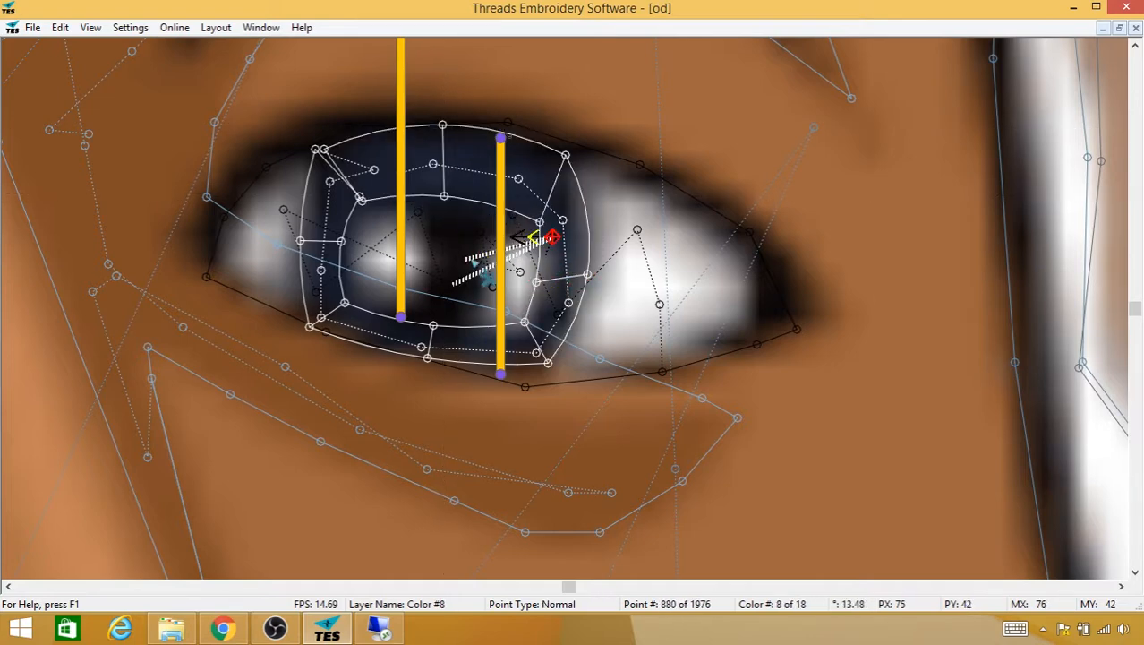
left_click(206, 276)
left_click(275, 243)
left_click_drag(278, 246, 408, 235)
left_click(439, 314)
left_click(451, 318)
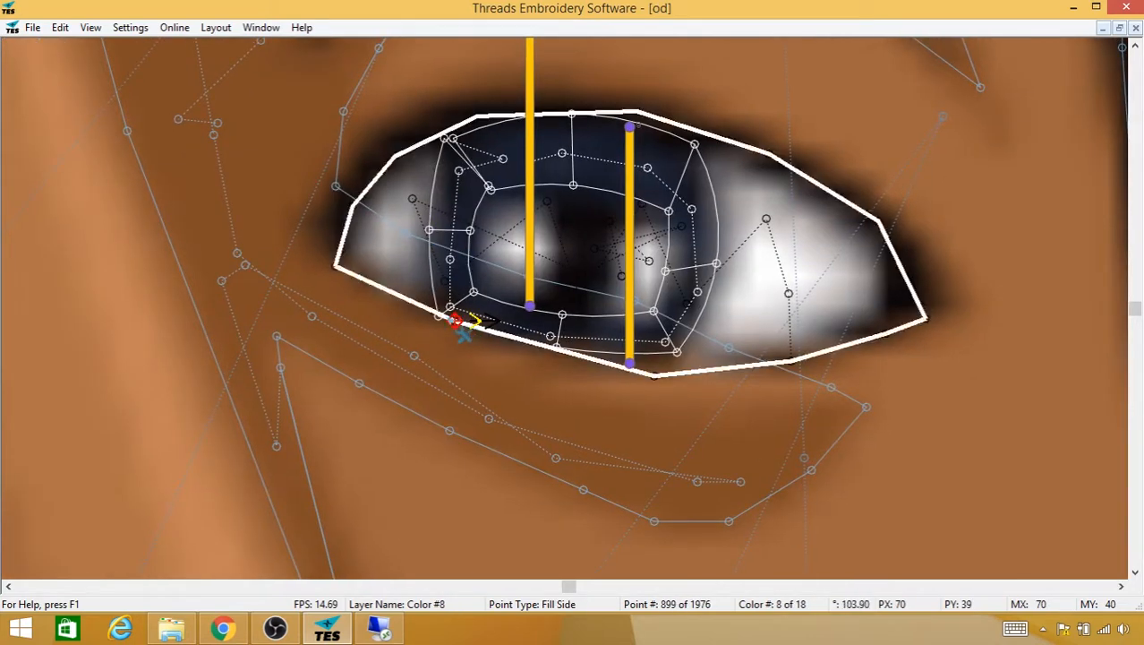
Step: On the other eye's iris column, raise the inner point at the left of the top section
left_click_drag(243, 263, 447, 260)
left_click_drag(557, 239, 684, 233)
left_click_drag(218, 253, 632, 318)
left_click_drag(347, 228, 659, 289)
left_click_drag(228, 299, 393, 222)
left_click_drag(416, 218, 390, 286)
left_click(421, 376)
left_click(488, 339)
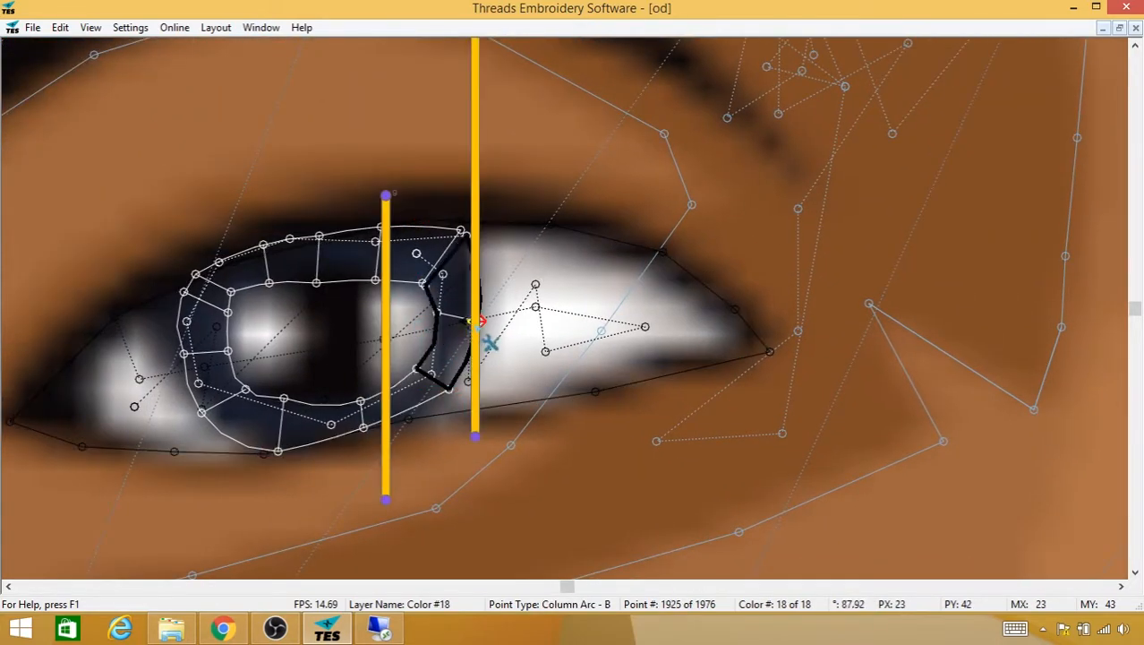
left_click(224, 343)
left_click(261, 279)
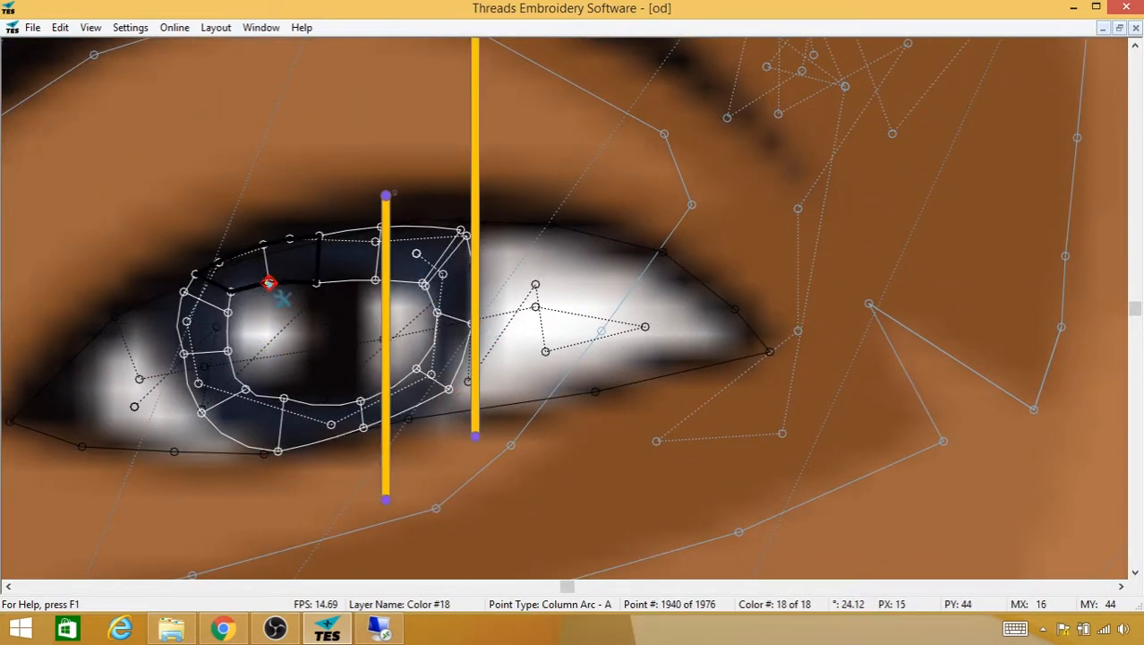
Step: Shift the iris column's lower-left outer corner right and smooth the outer and inner points of its top and bottom sections
left_click(200, 404)
left_click(199, 402)
left_click(217, 409)
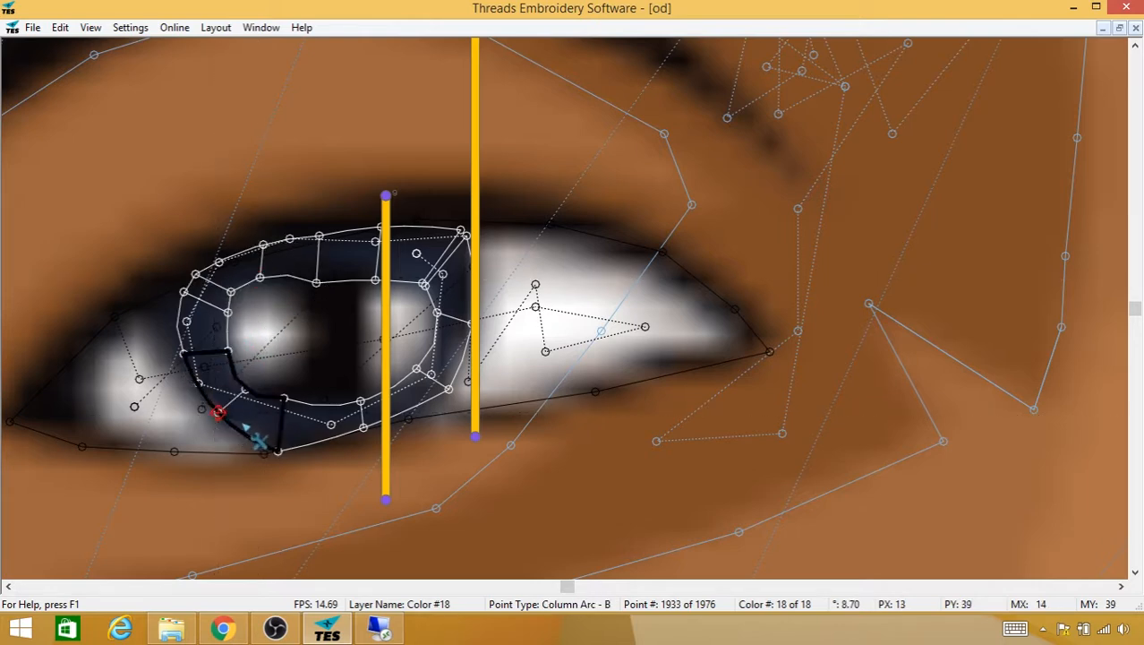
left_click(282, 398)
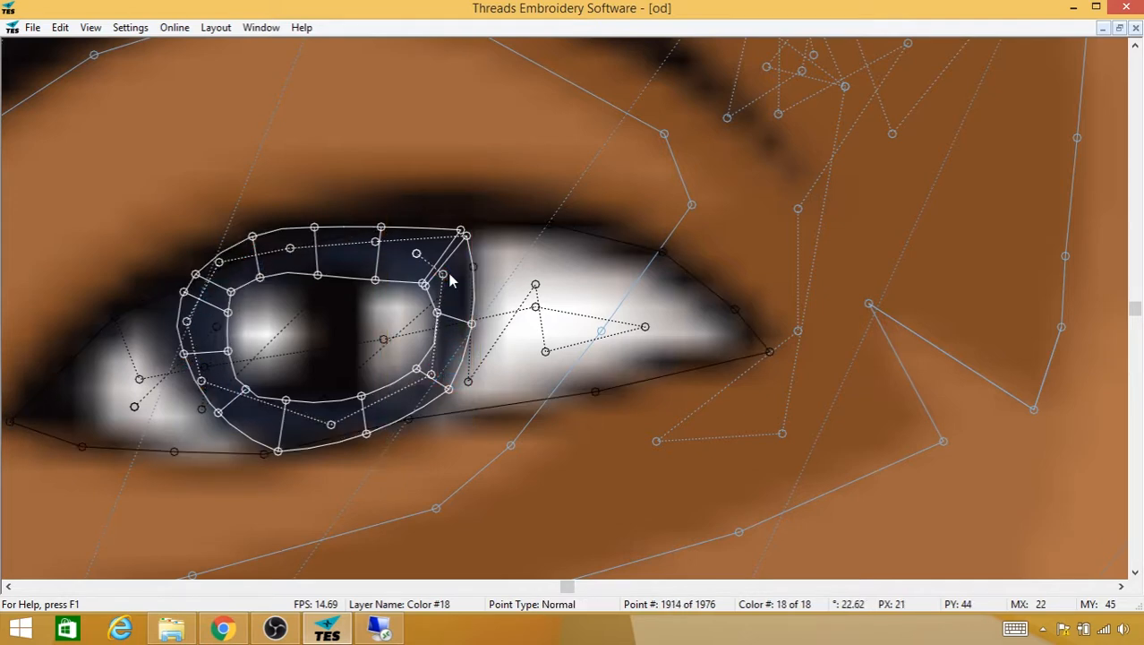
Step: Fit the whole portrait in view, hide the points and preview the design as stitches
key("0")
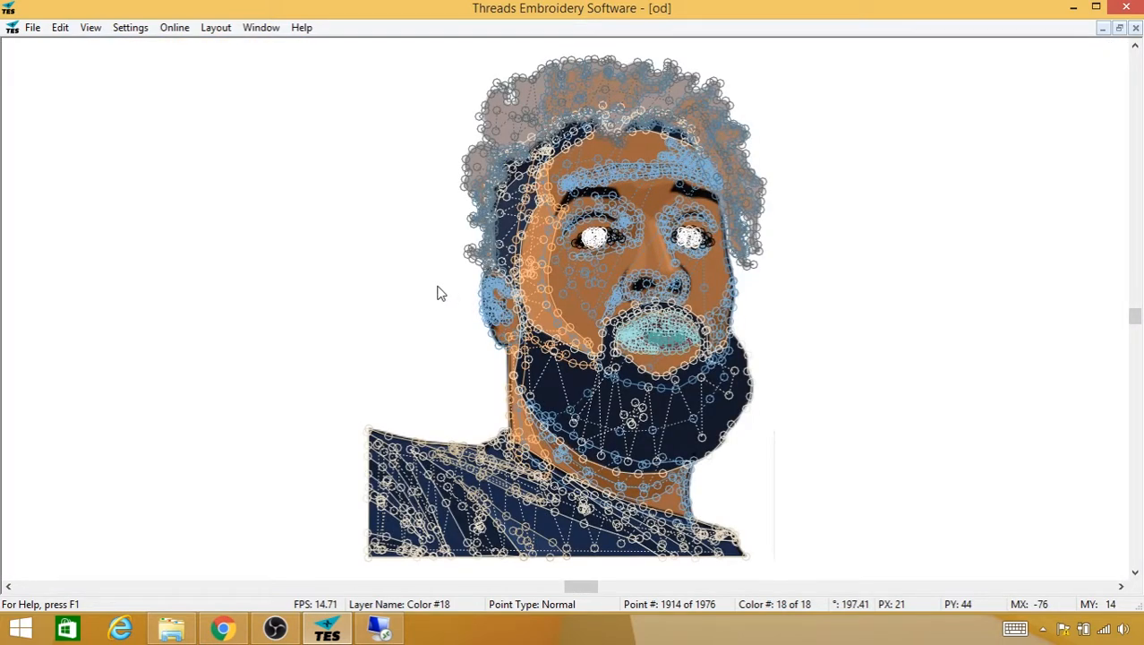
key("p")
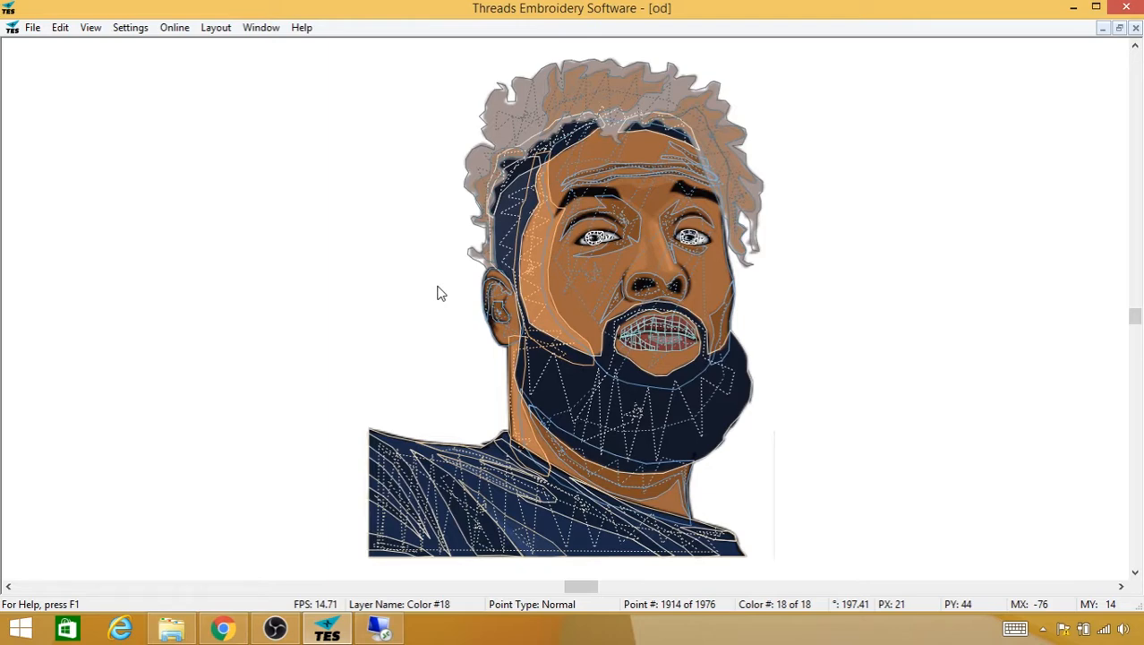
scroll(437, 292, "down", 2)
key("s")
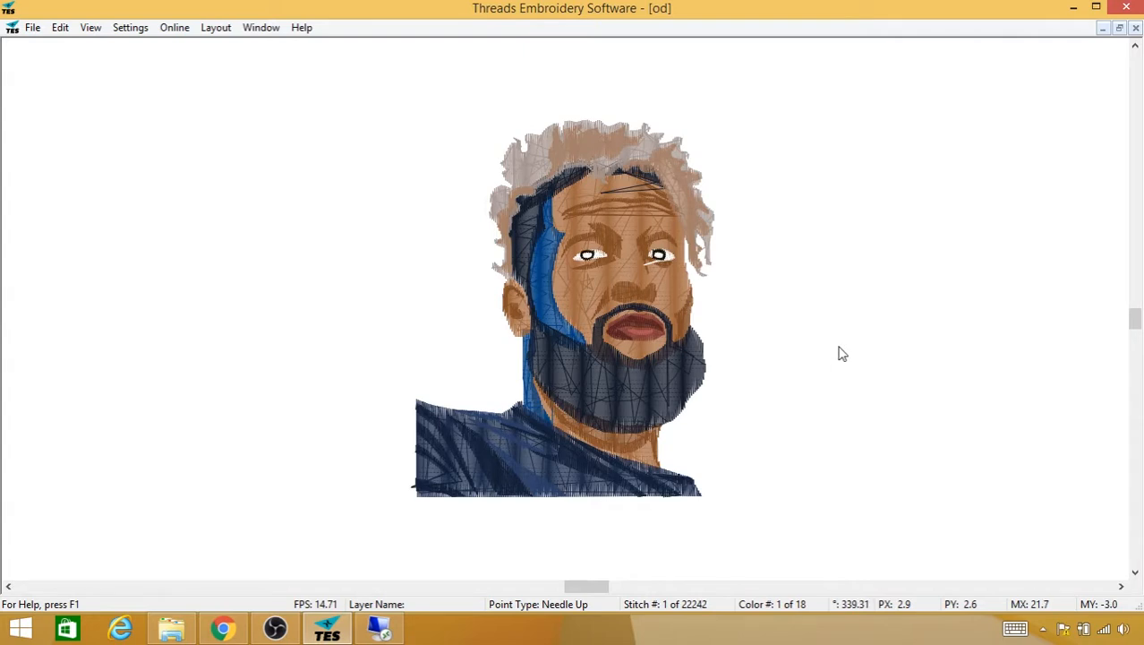
scroll(842, 353, "down", 1)
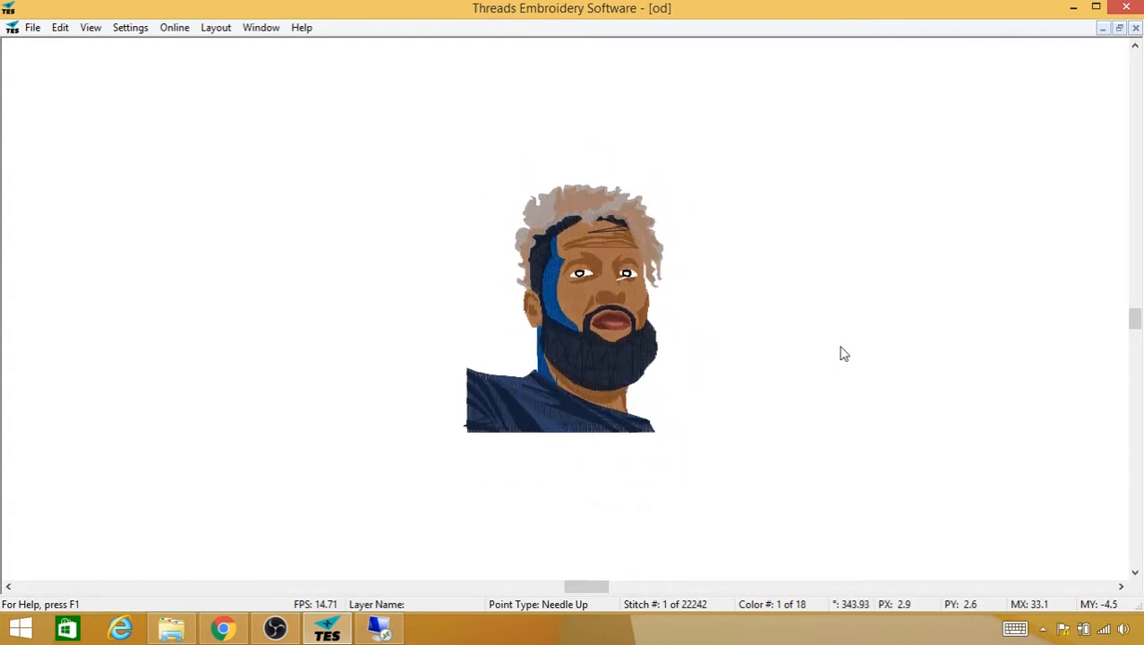
Step: Recolor thread color 2 with the light skin tone sampled from the side of the face in the artwork
key("Escape")
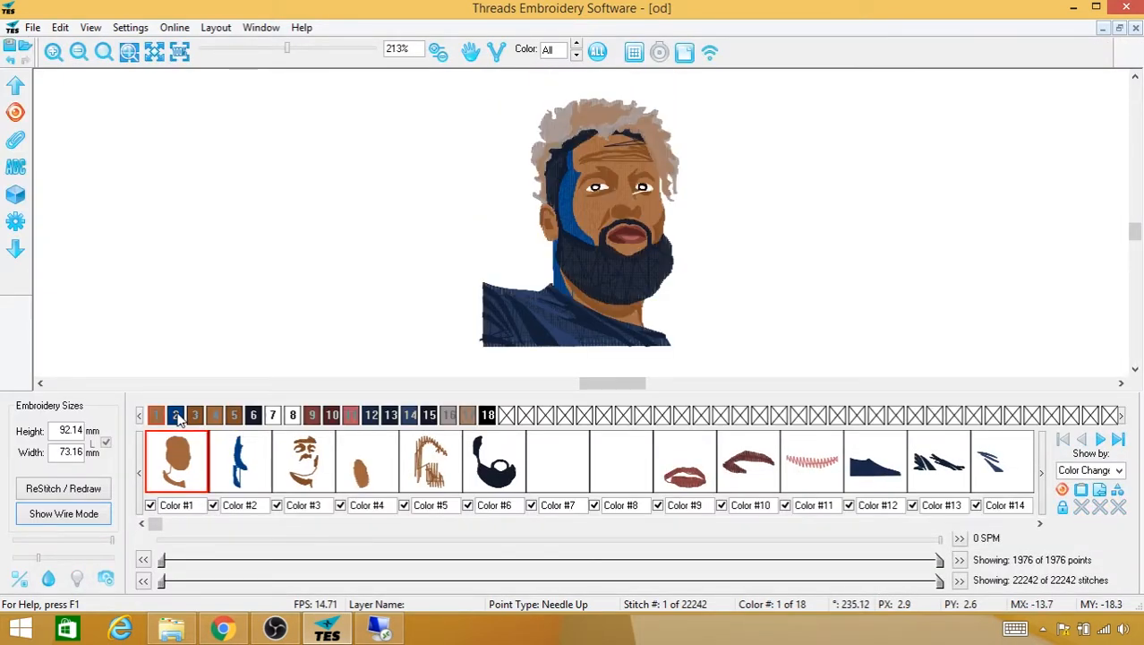
left_click(181, 419)
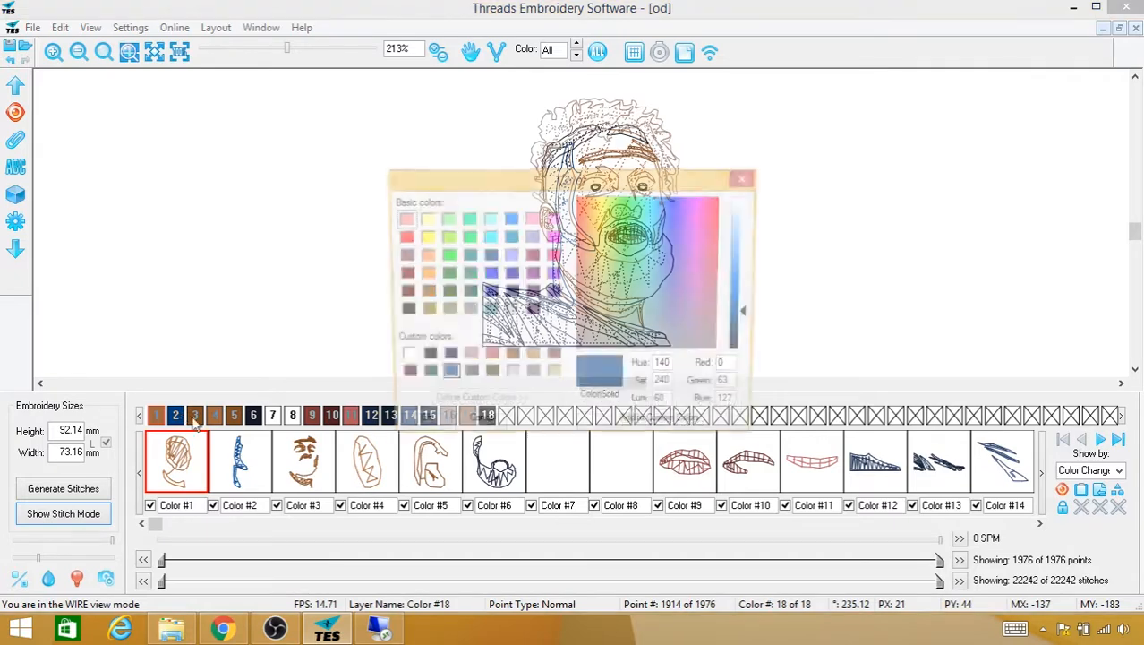
left_click(478, 426)
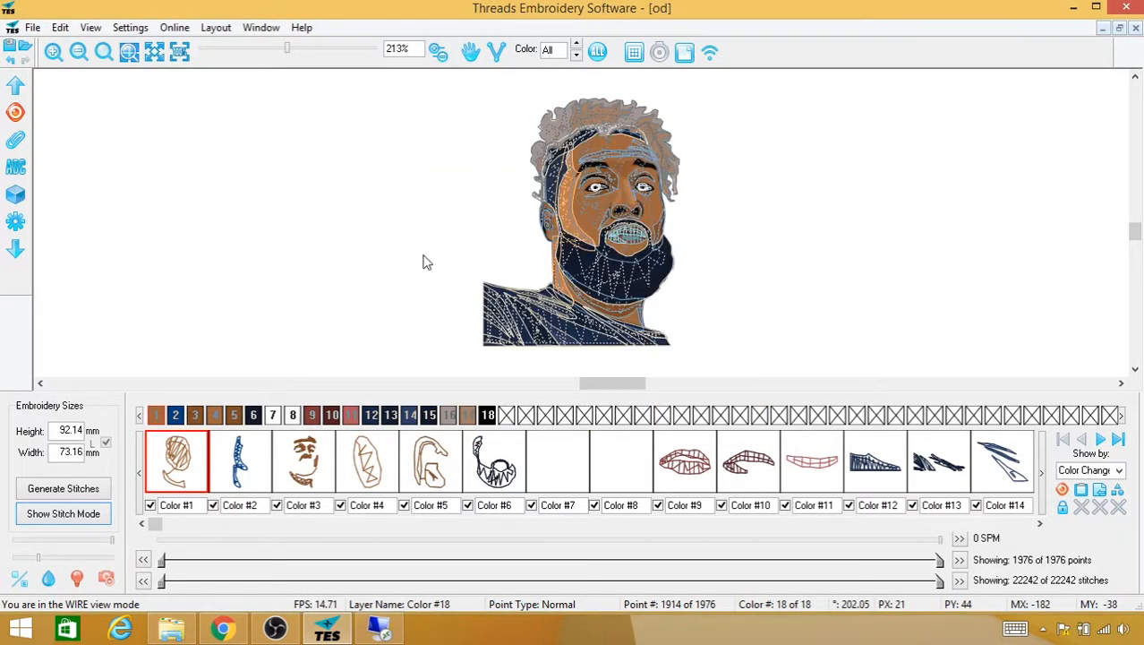
left_click(182, 415)
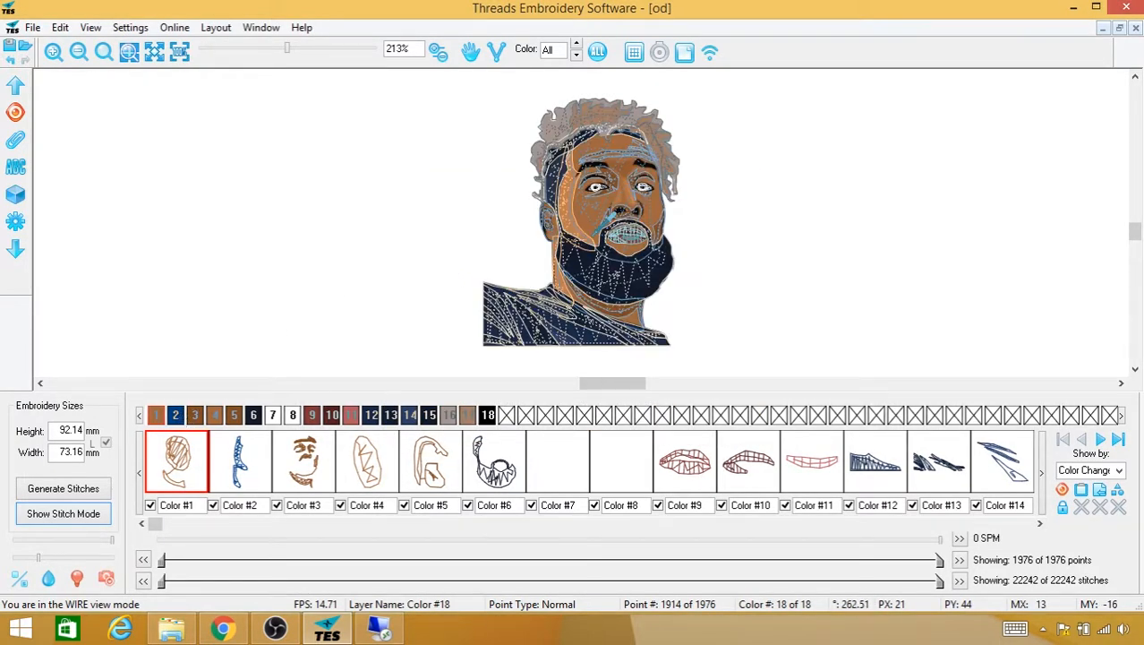
left_click(566, 224)
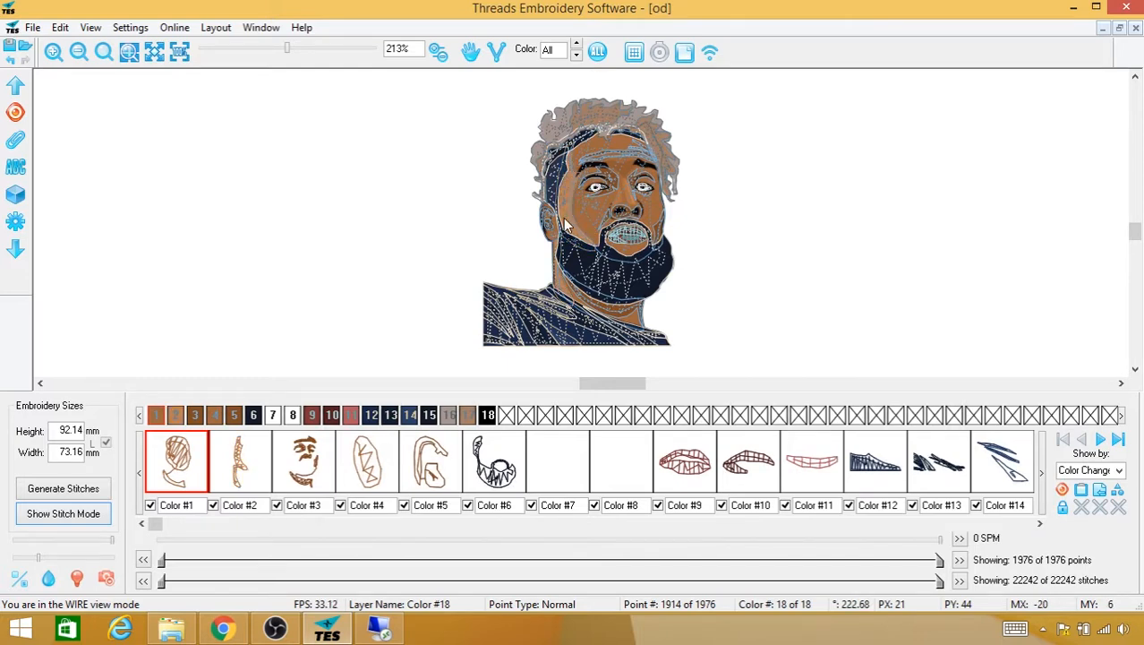
Step: Preview the recolored portrait as stitches, comparing it with the wireframe
key("s")
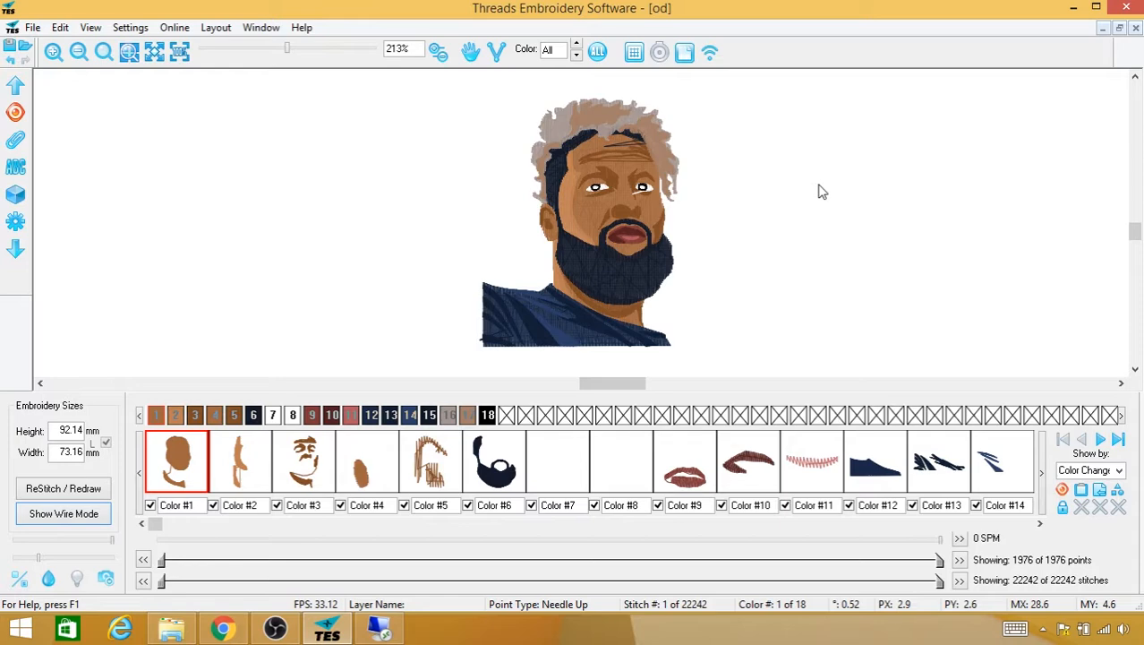
key("w")
key("s")
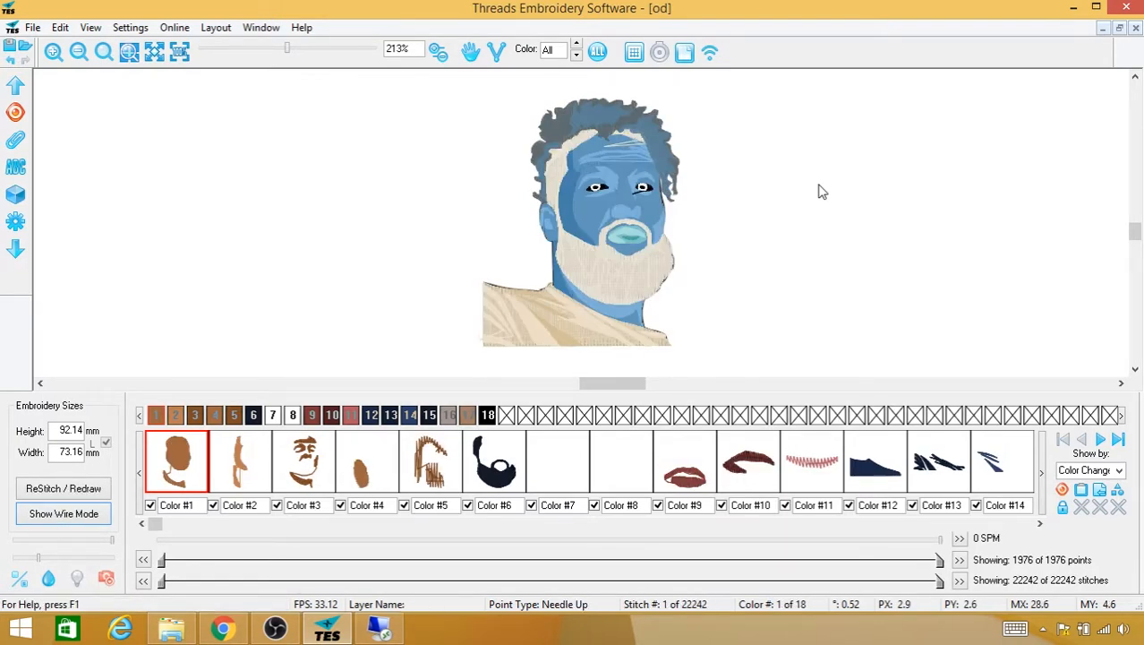
key("w")
key("s")
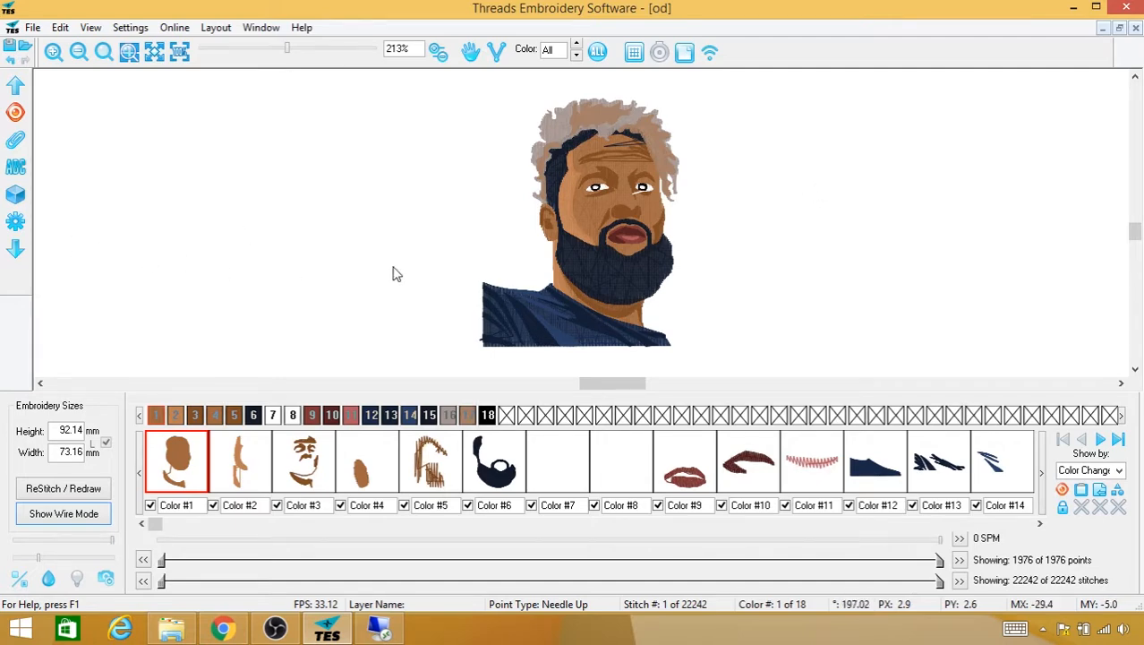
key("w")
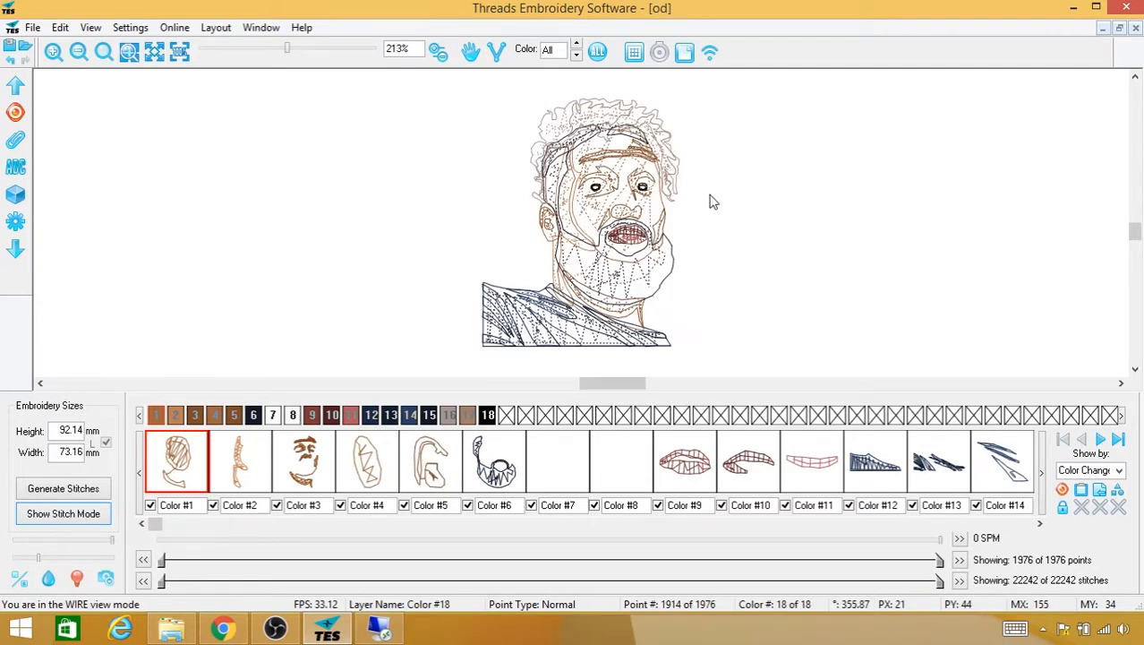
Step: Show the artwork behind the wireframe in full-screen view with the wires in their actual thread colors
key("i")
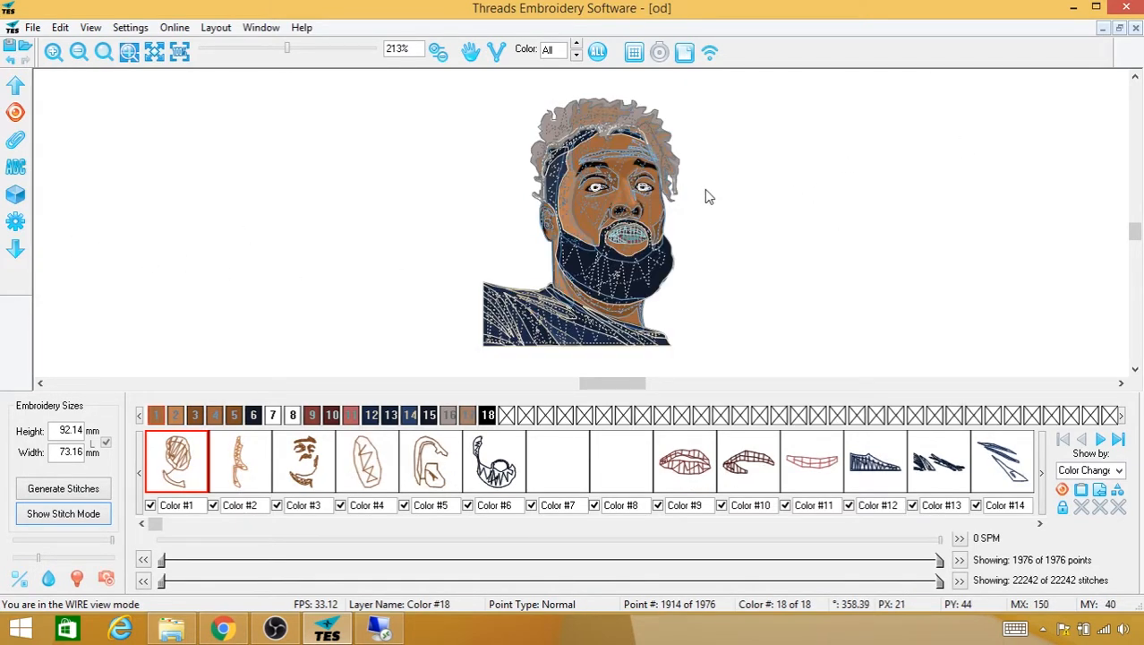
key("Tab")
scroll(714, 187, "up", 4)
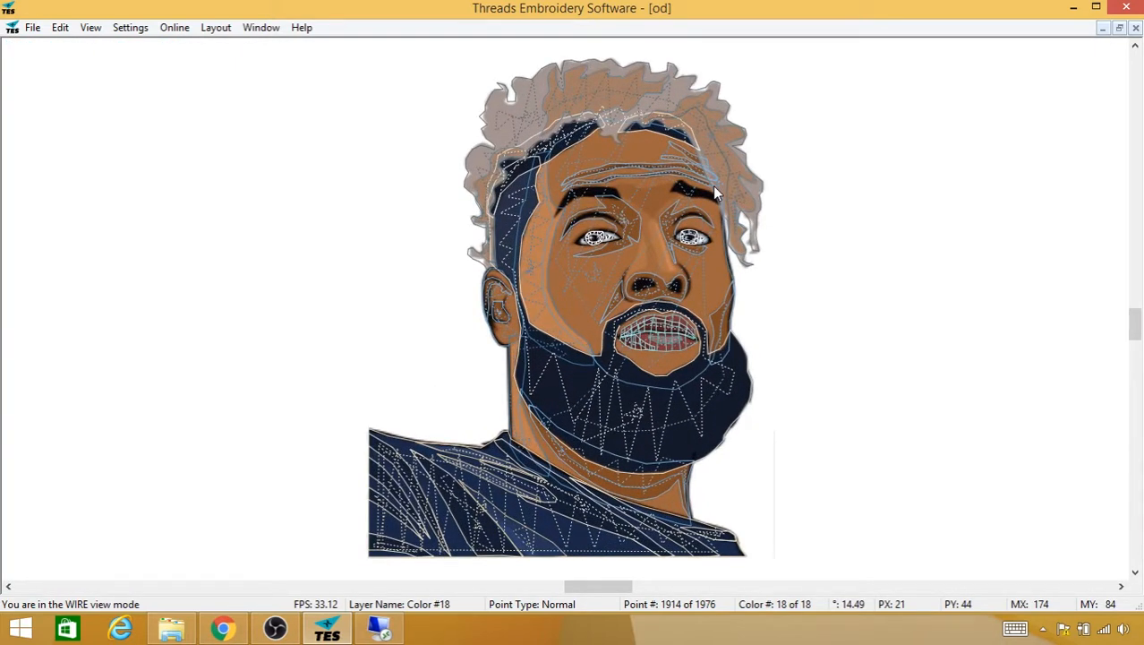
key("c")
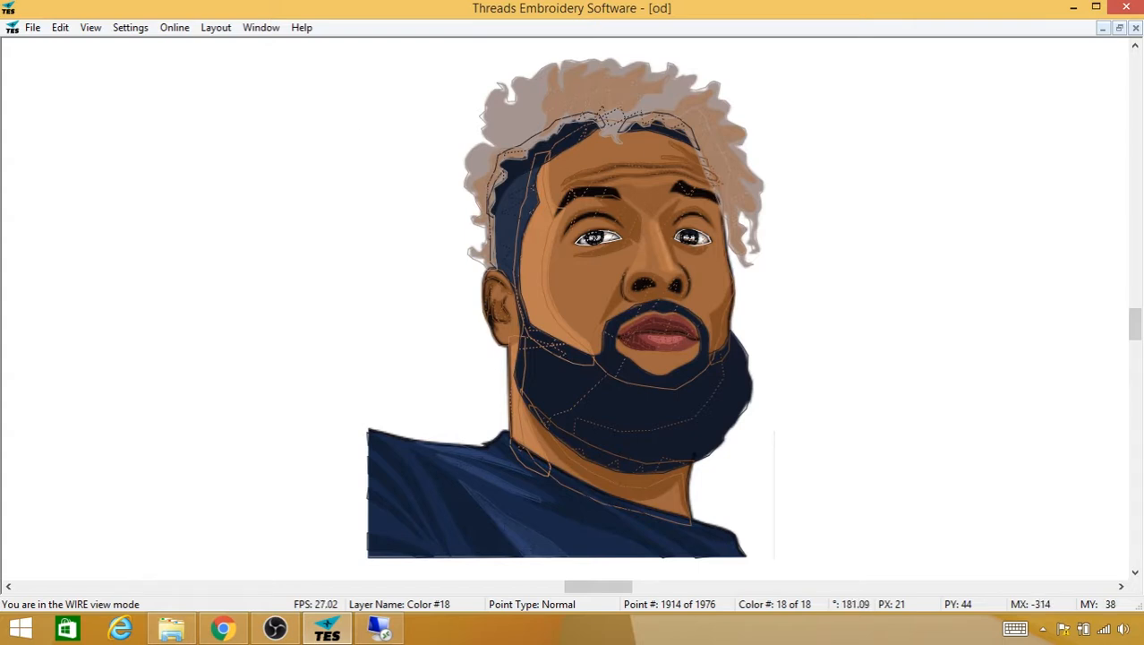
key("alt+Tab")
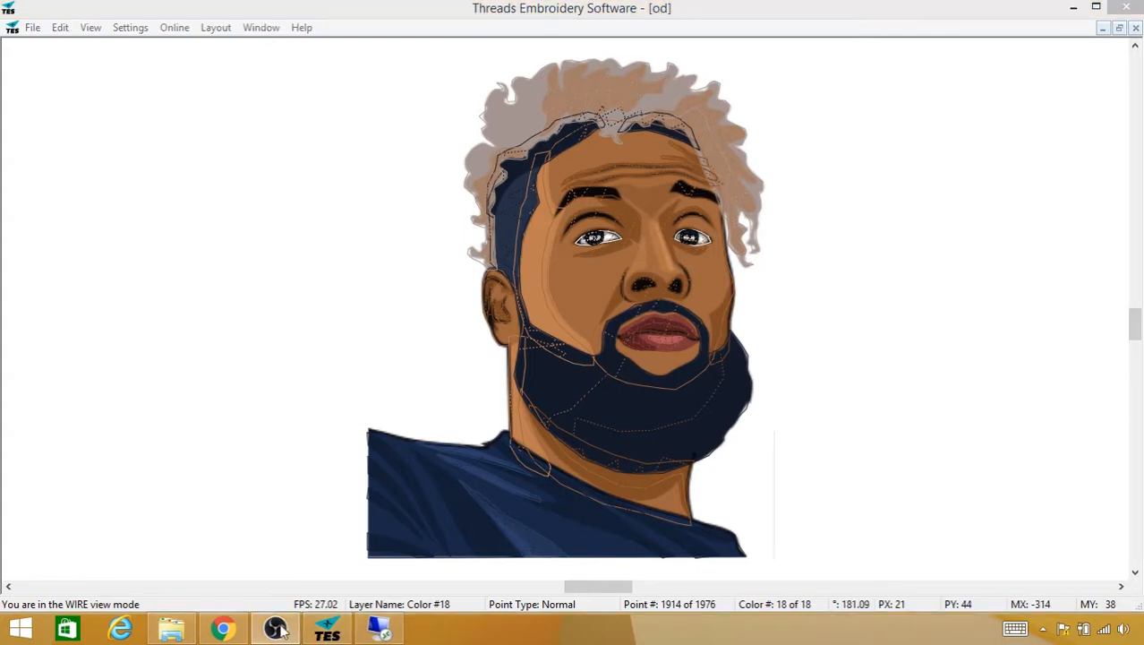
left_click(281, 630)
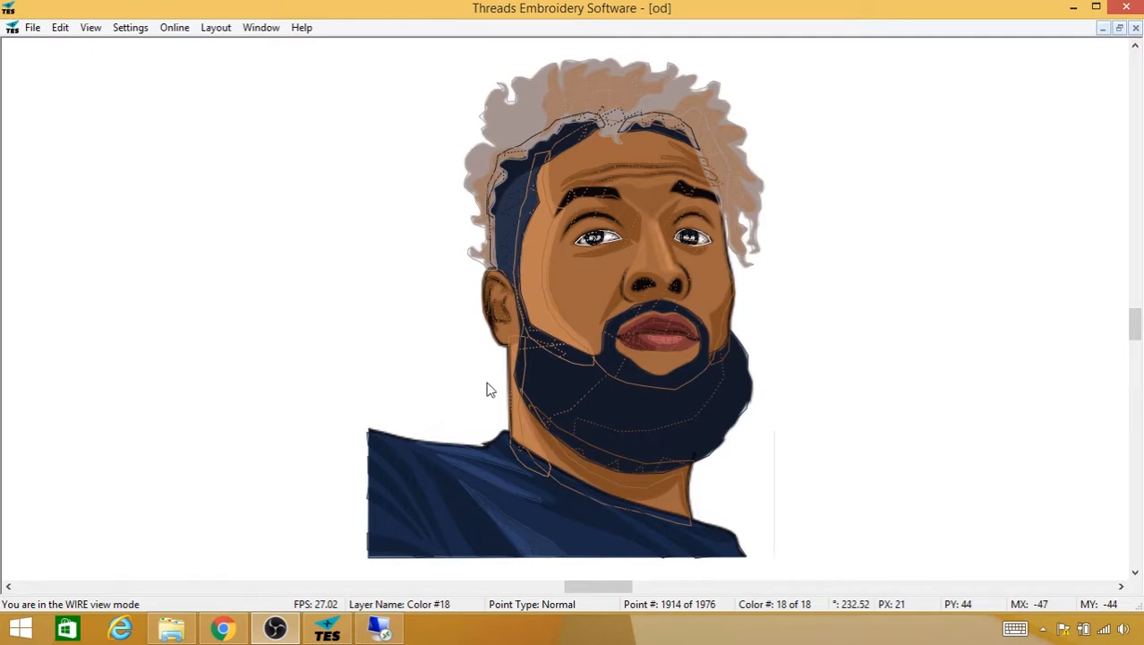
Step: Insert a color change to black for a new color layer
left_click_drag(503, 425, 489, 351)
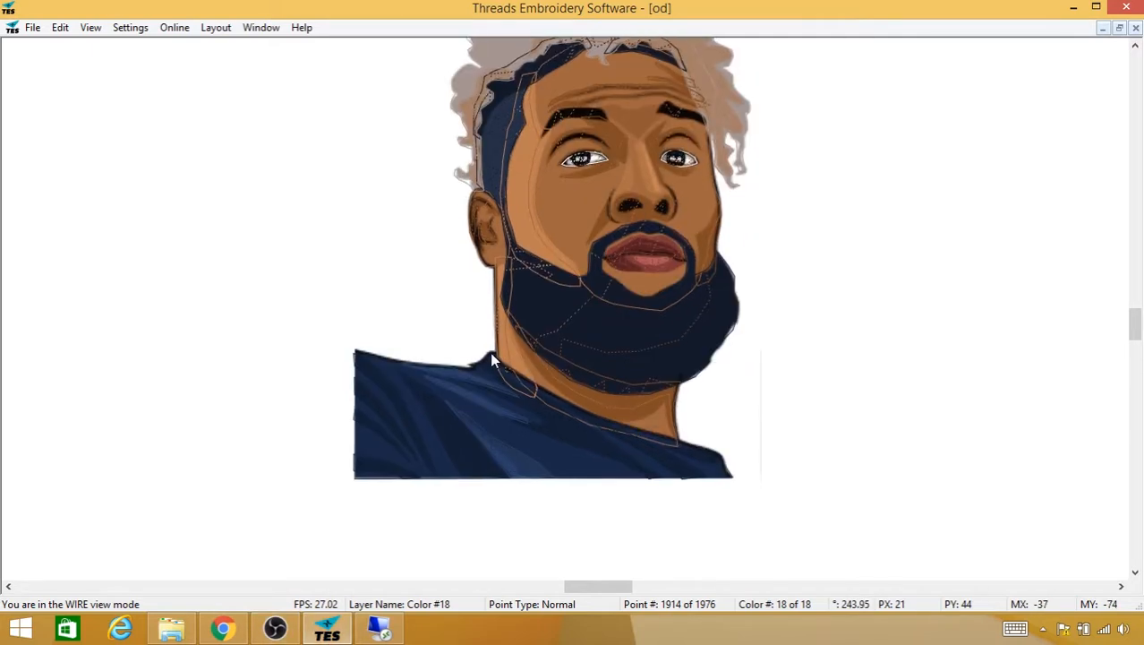
scroll(488, 354, "up", 2)
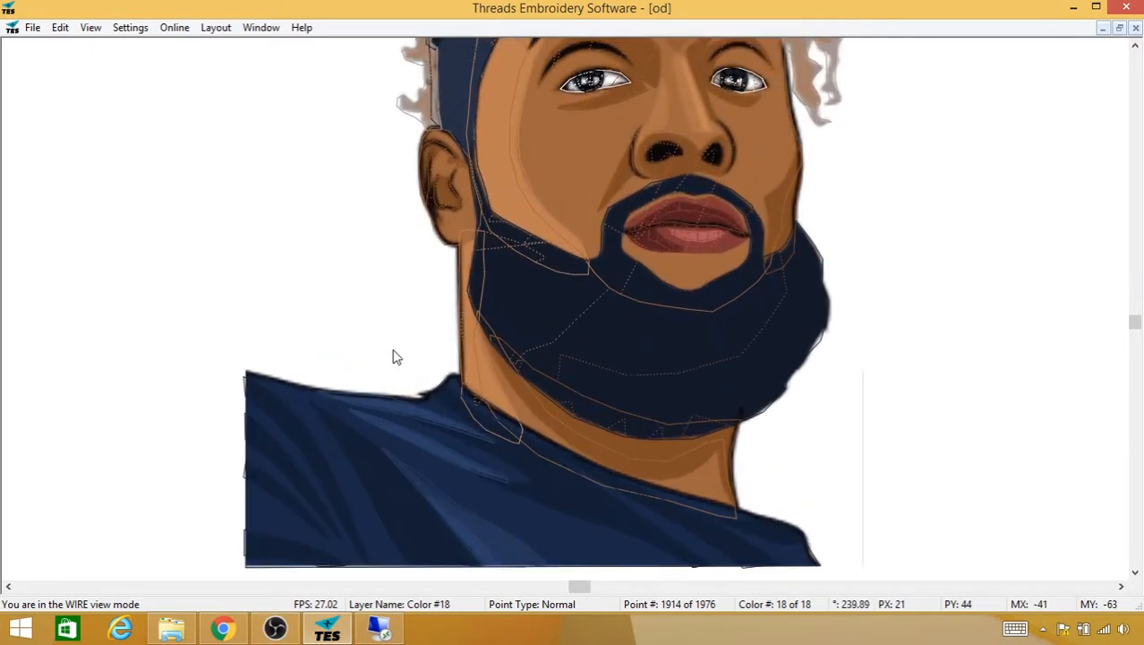
right_click(383, 355)
mouse_move(450, 452)
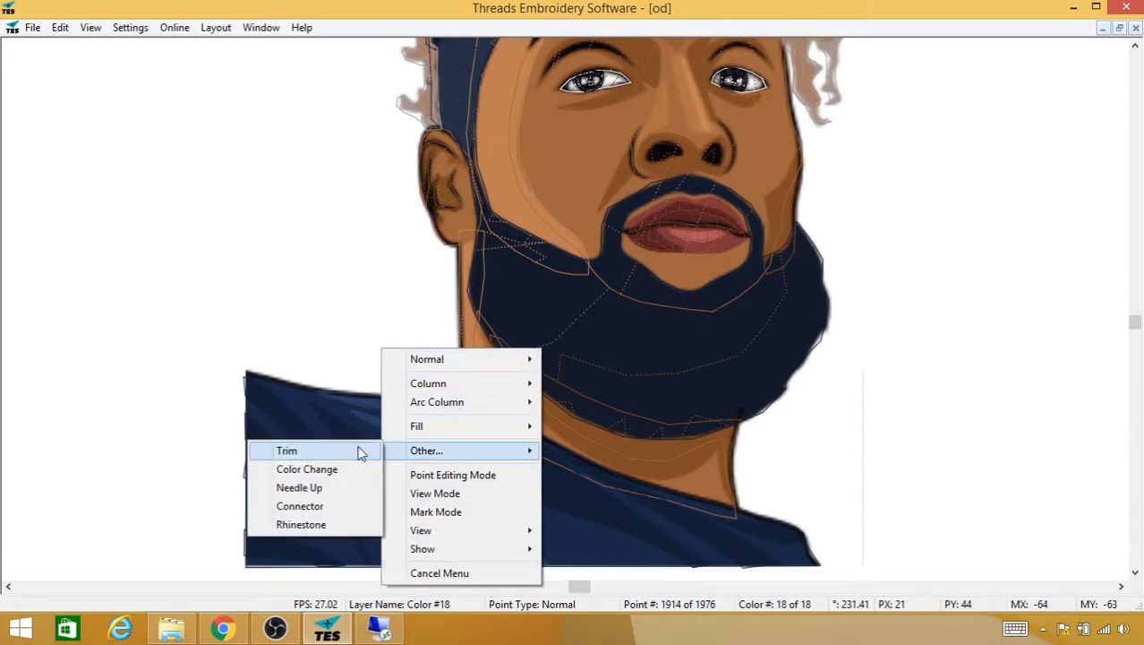
left_click(345, 467)
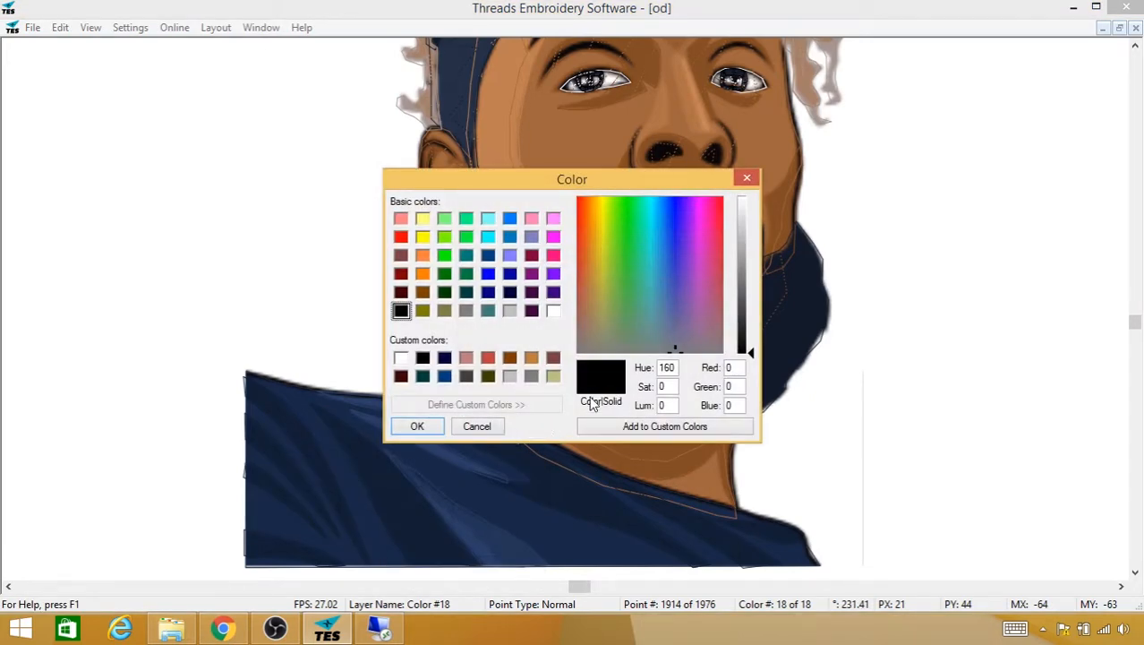
left_click(417, 426)
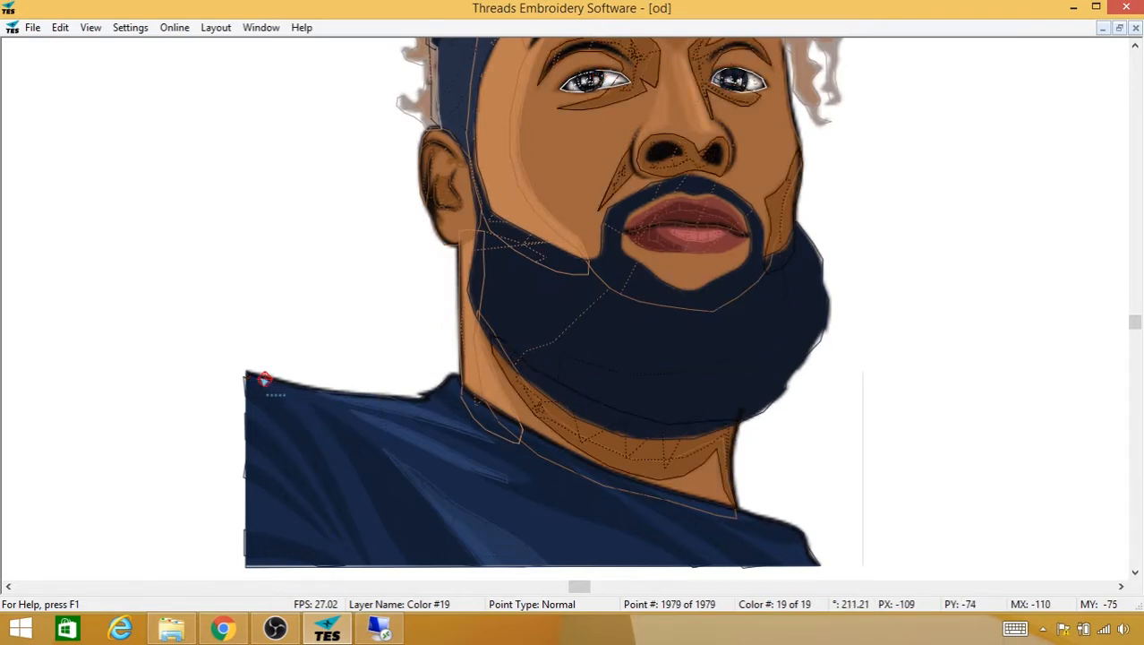
Step: Place normal points along the shirt's shoulder edge from its outer left corner to the dip before the collar
left_click(246, 372)
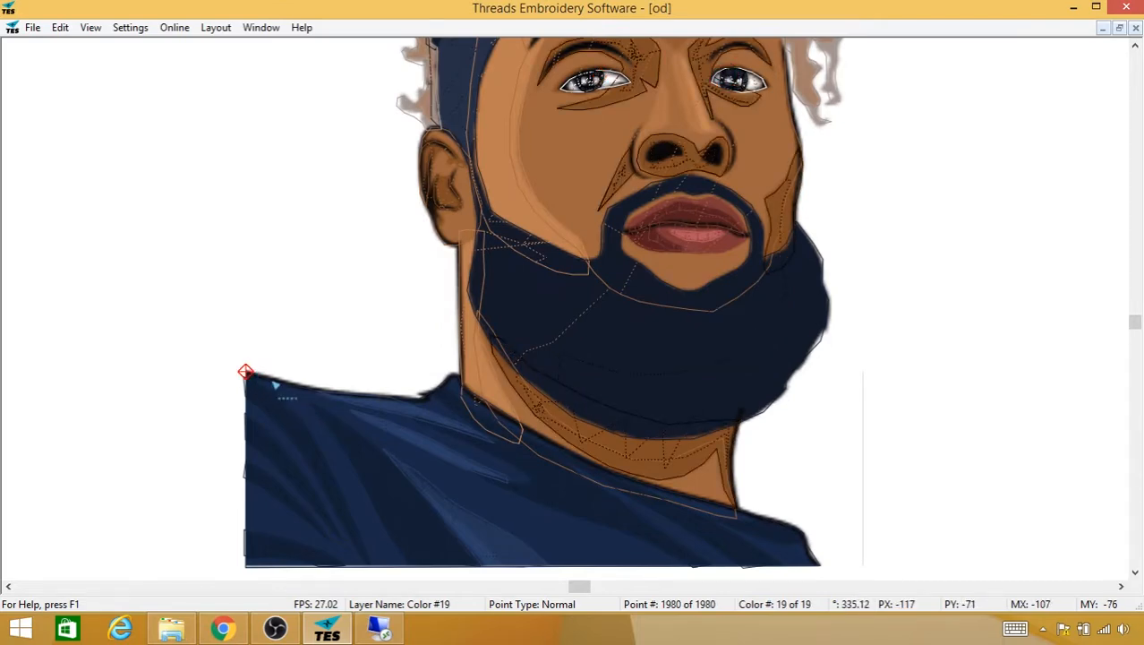
left_click(269, 377)
left_click(313, 389)
left_click(353, 394)
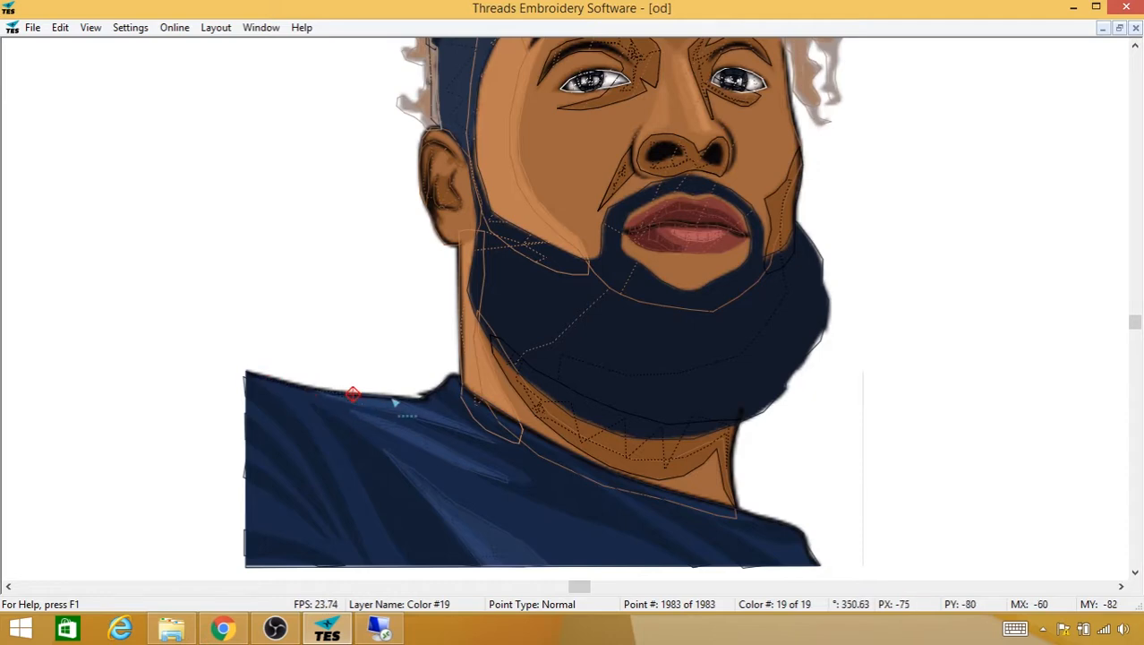
left_click(387, 397)
left_click(417, 399)
Step: Continue the black outline with normal points up and over the collar peak beside the neck
left_click(424, 397)
left_click(439, 392)
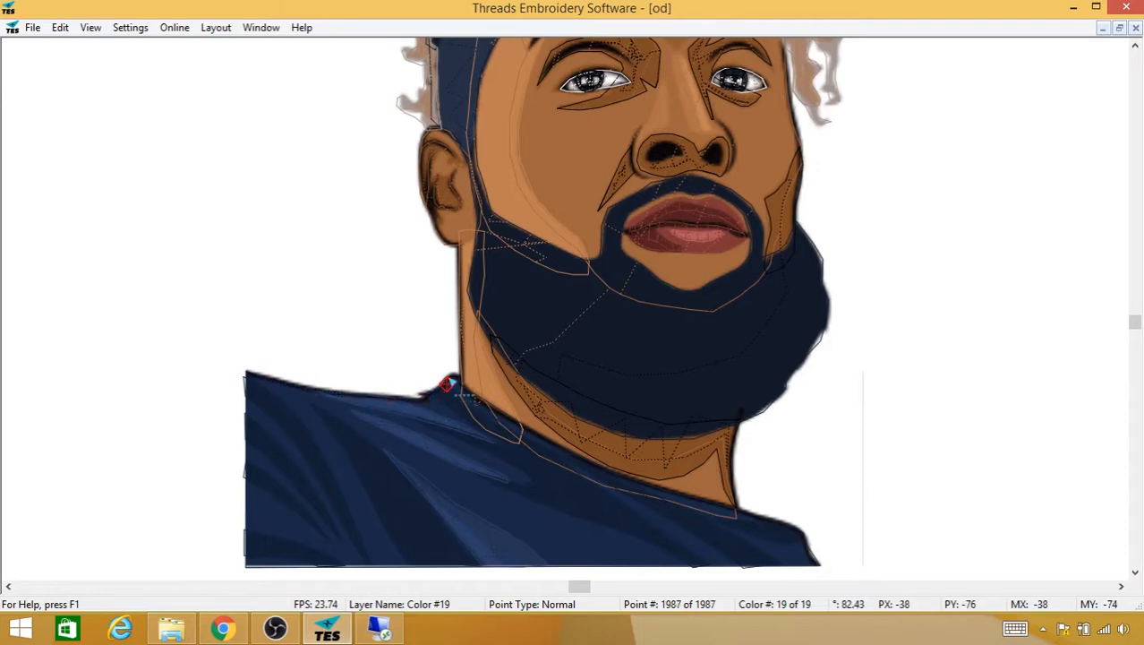
left_click(447, 383)
left_click(453, 376)
left_click(459, 378)
Step: Continue the black outline with normal points along the neckline from the collar peak to the far base of the neck
left_click(484, 405)
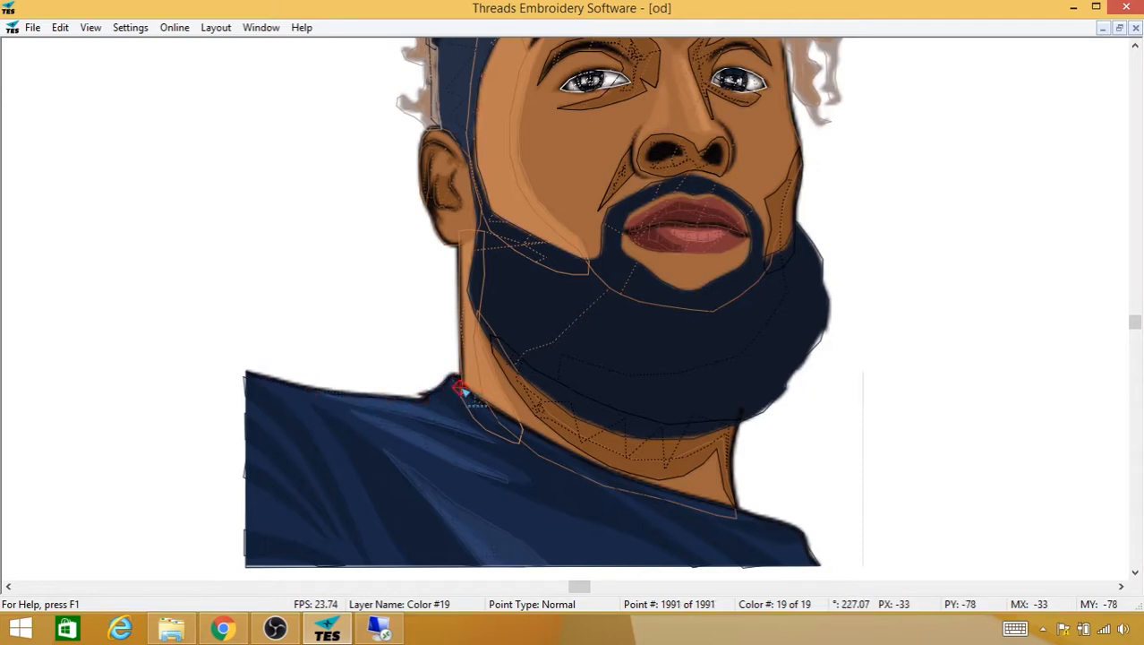
left_click(514, 423)
left_click(538, 435)
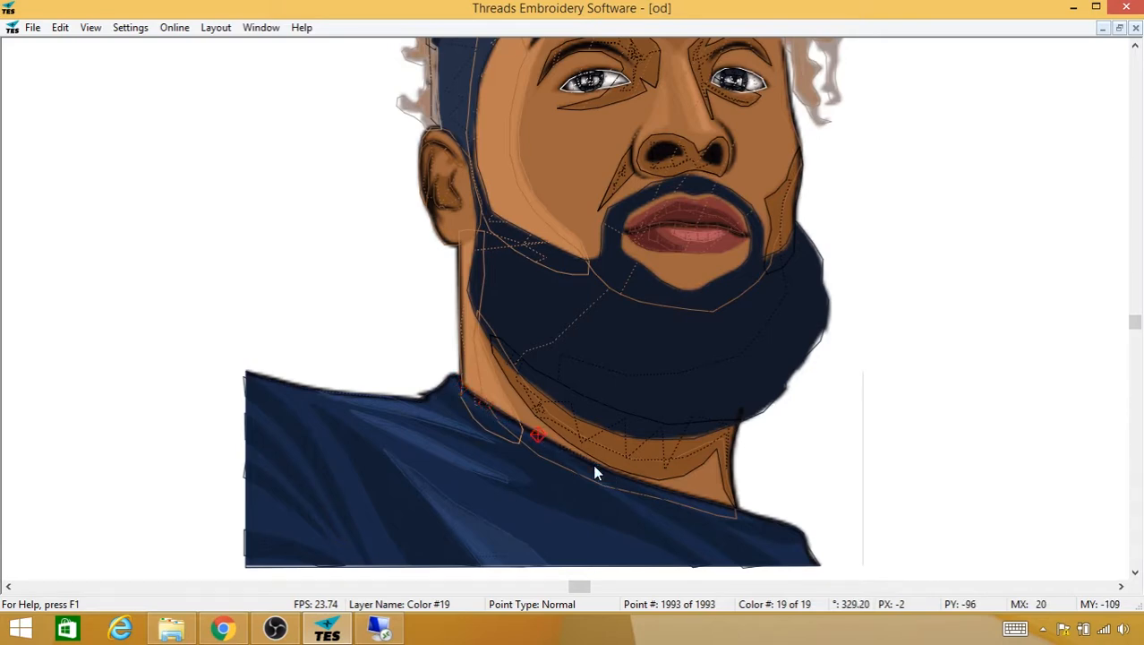
left_click(595, 470)
left_click(660, 492)
left_click(733, 510)
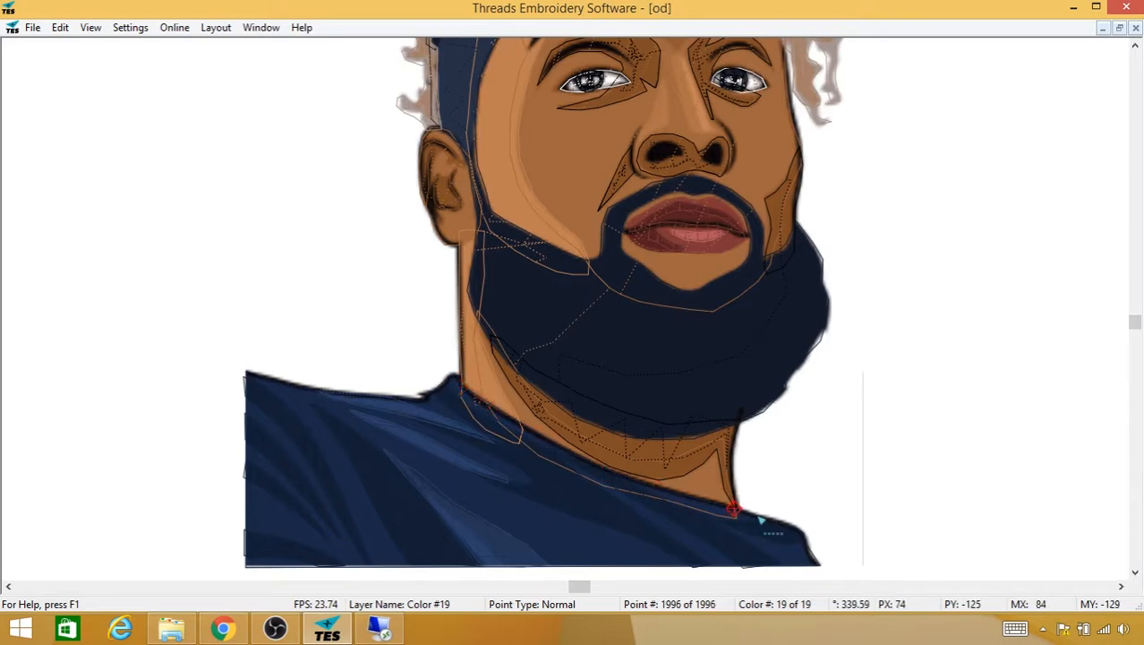
Step: Extend the black outline along the far shoulder and down its edge to the shirt's lower corner
left_click(758, 516)
left_click(796, 527)
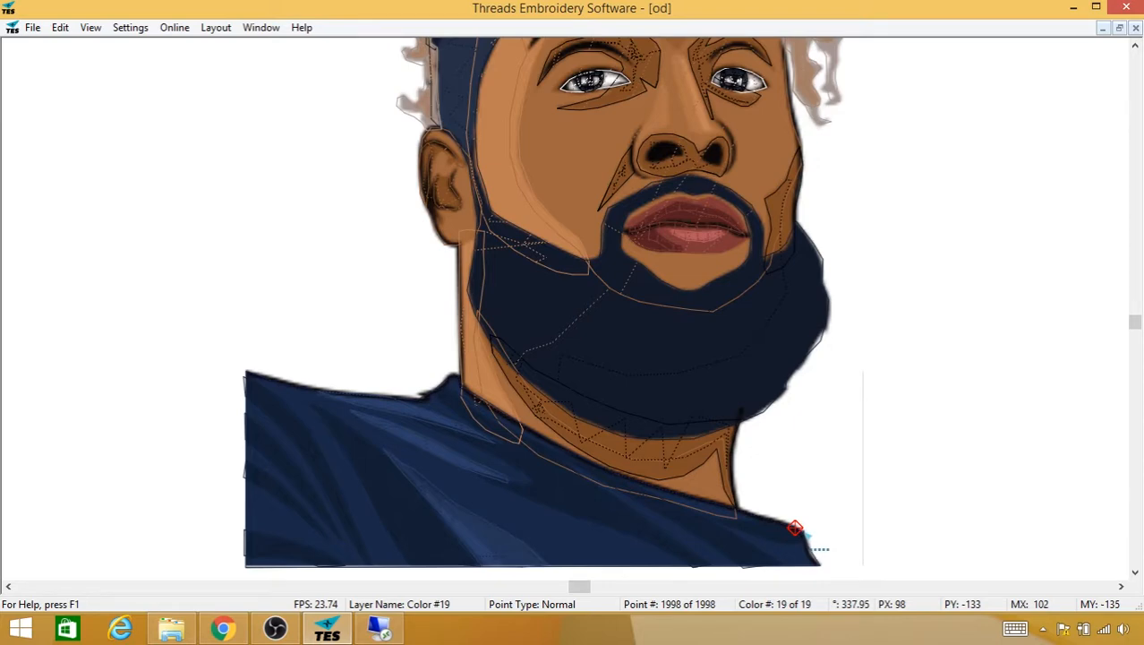
left_click(802, 537)
left_click(806, 542)
left_click(810, 555)
left_click(816, 563)
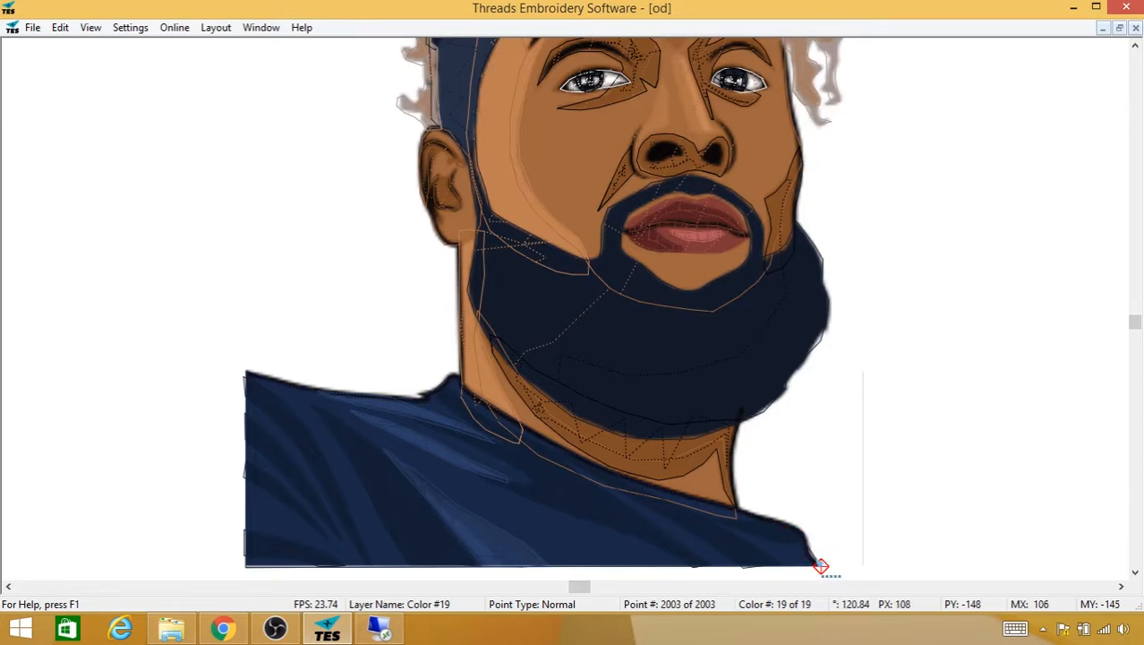
Step: Retrace the far shoulder's edge with normal points from the shirt's lower corner back to the base of the neck
left_click(813, 557)
left_click(808, 548)
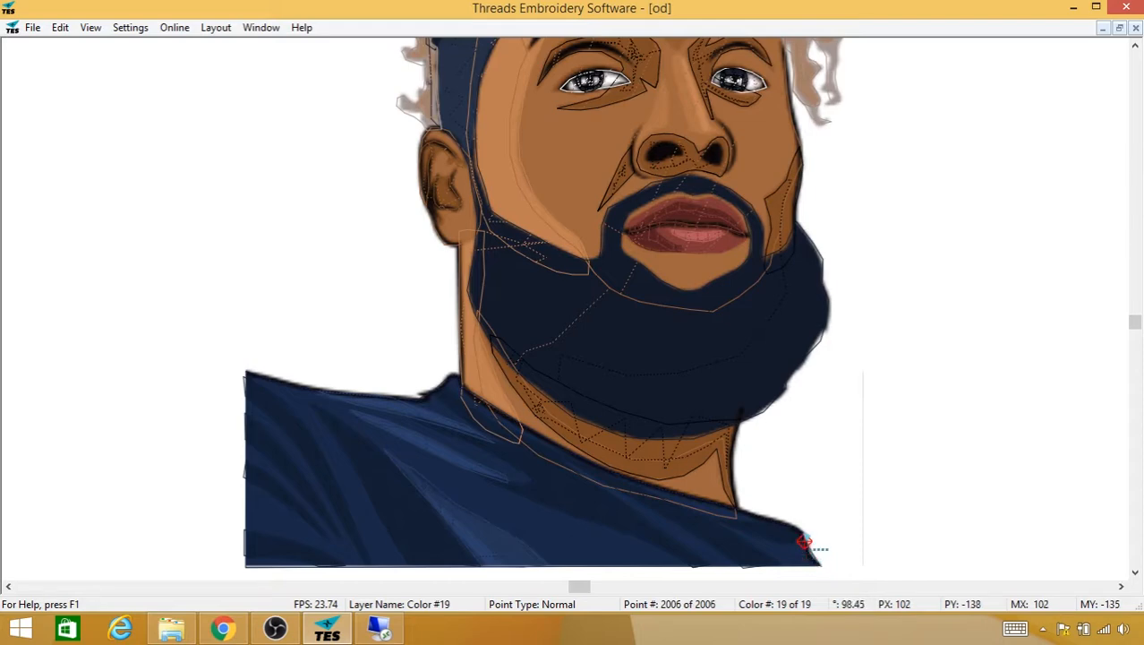
left_click(804, 541)
left_click(756, 521)
left_click(747, 516)
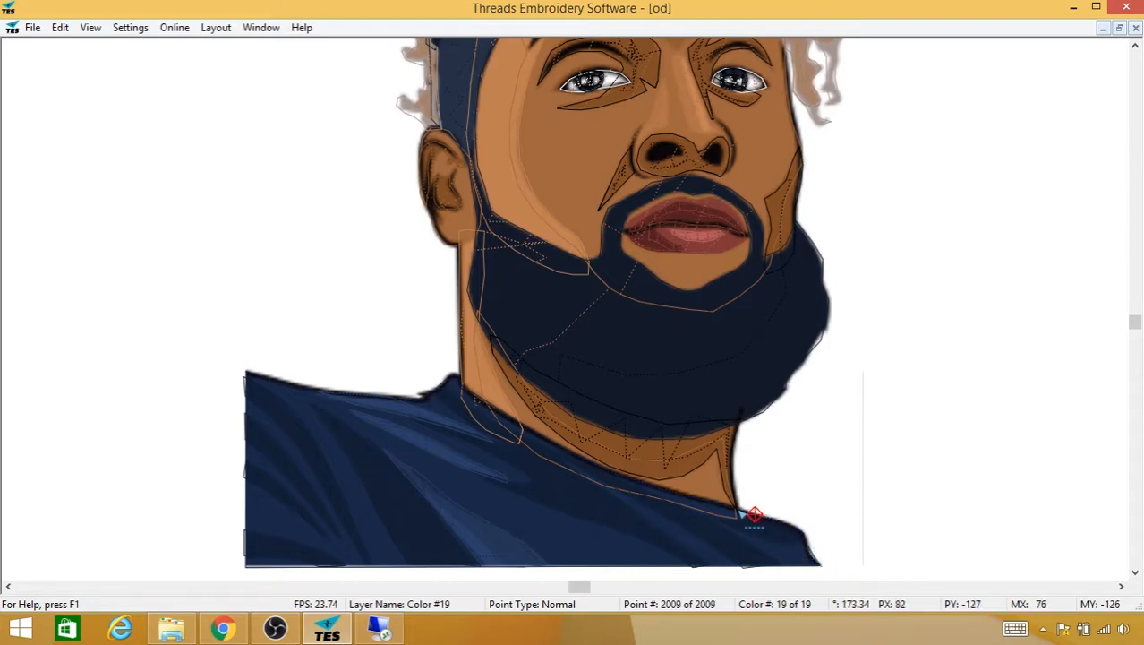
left_click(737, 508)
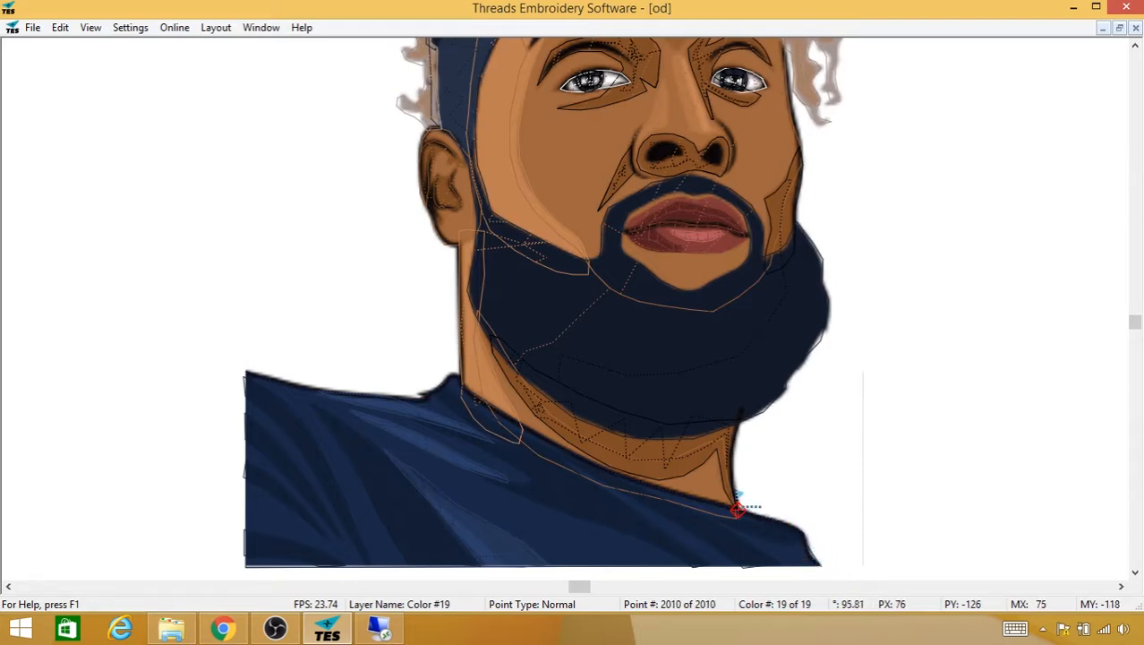
Step: Outline the far side of the neck upward from the neckline to the underside of the beard
left_click(735, 487)
left_click(732, 467)
left_click(734, 449)
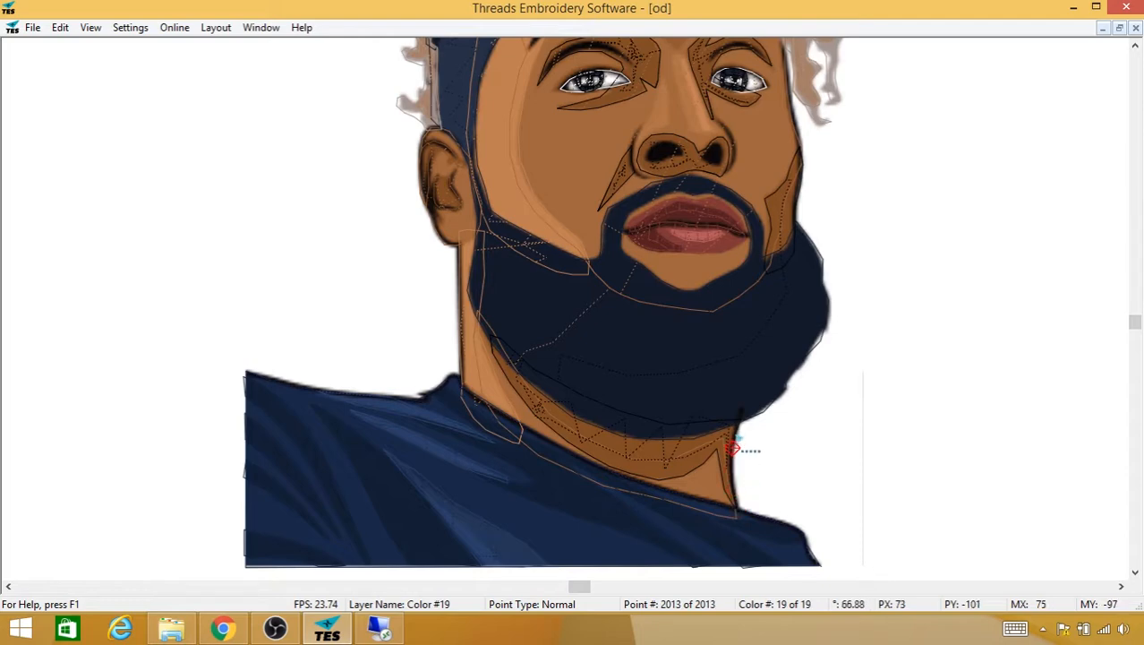
left_click(736, 431)
left_click(741, 411)
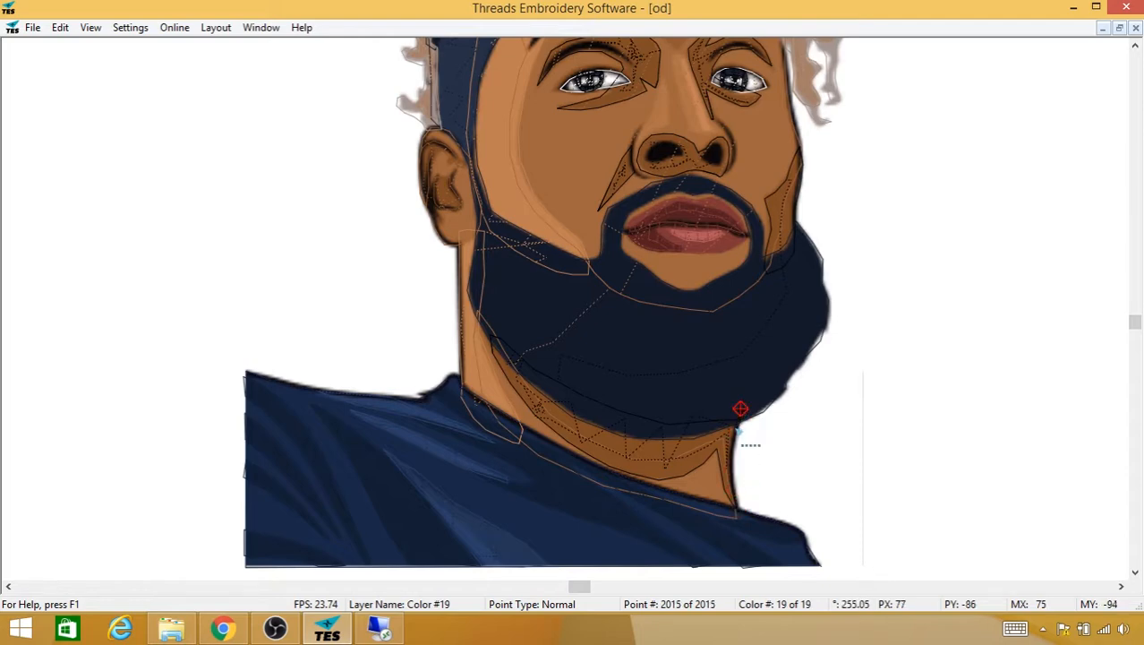
Step: Retrace the far neck edge with normal points from the beard back down to the neckline
left_click(736, 427)
left_click(733, 445)
left_click(732, 462)
left_click(733, 479)
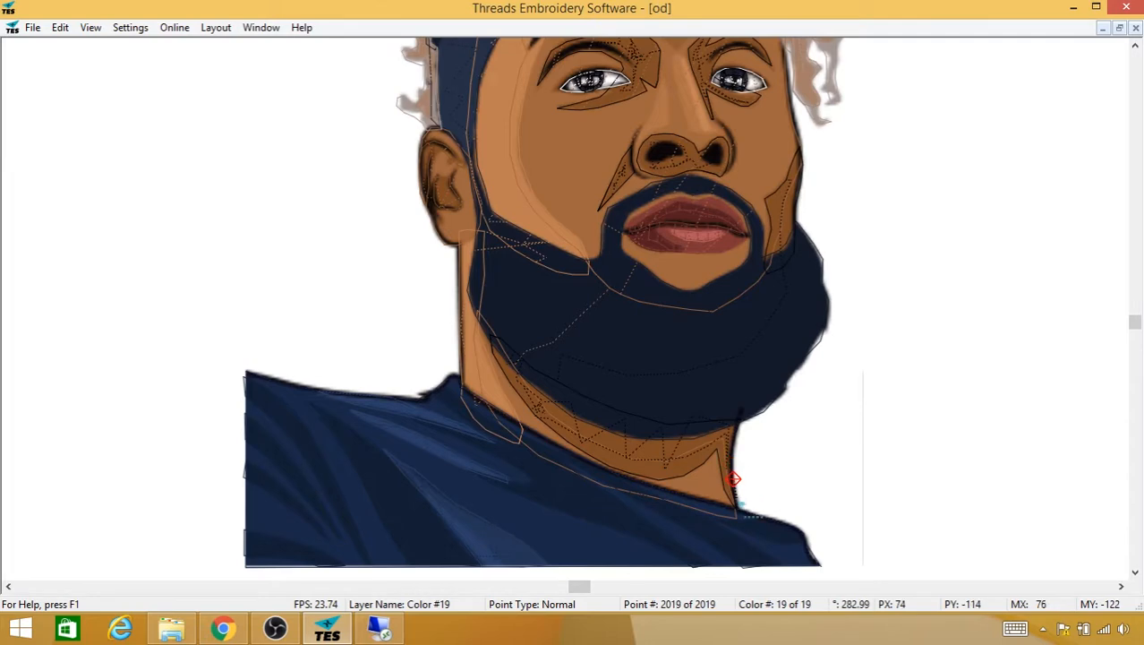
left_click(736, 510)
Step: Run normal points back along the neckline to the collar on the ear side of the neck
left_click(708, 503)
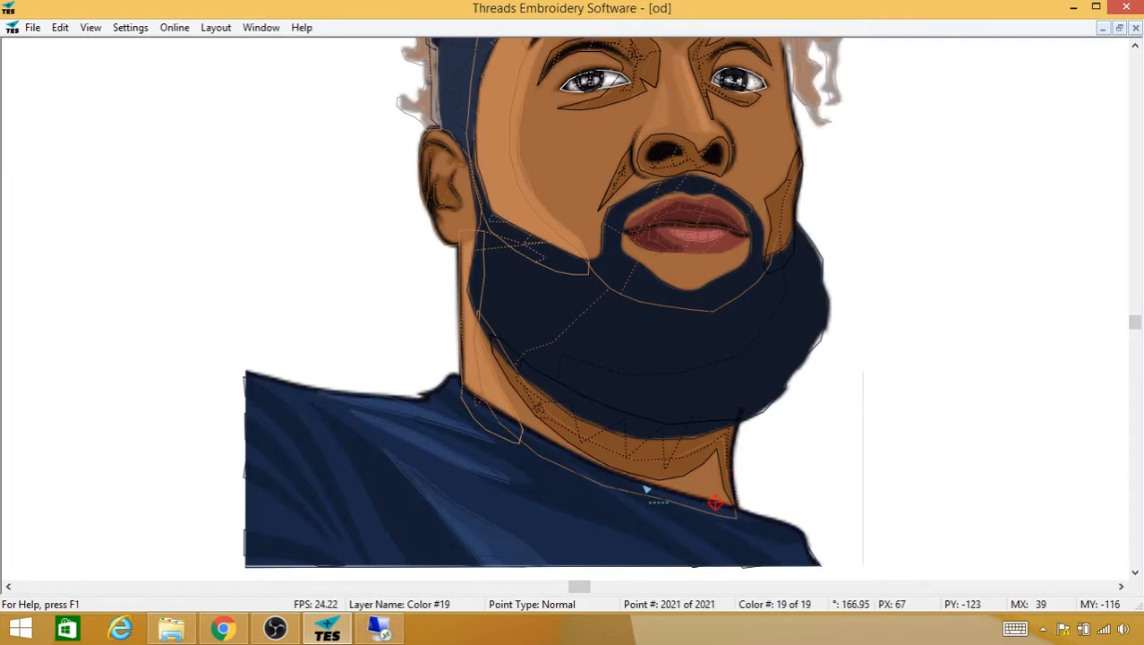
left_click(643, 484)
left_click(595, 465)
left_click(532, 433)
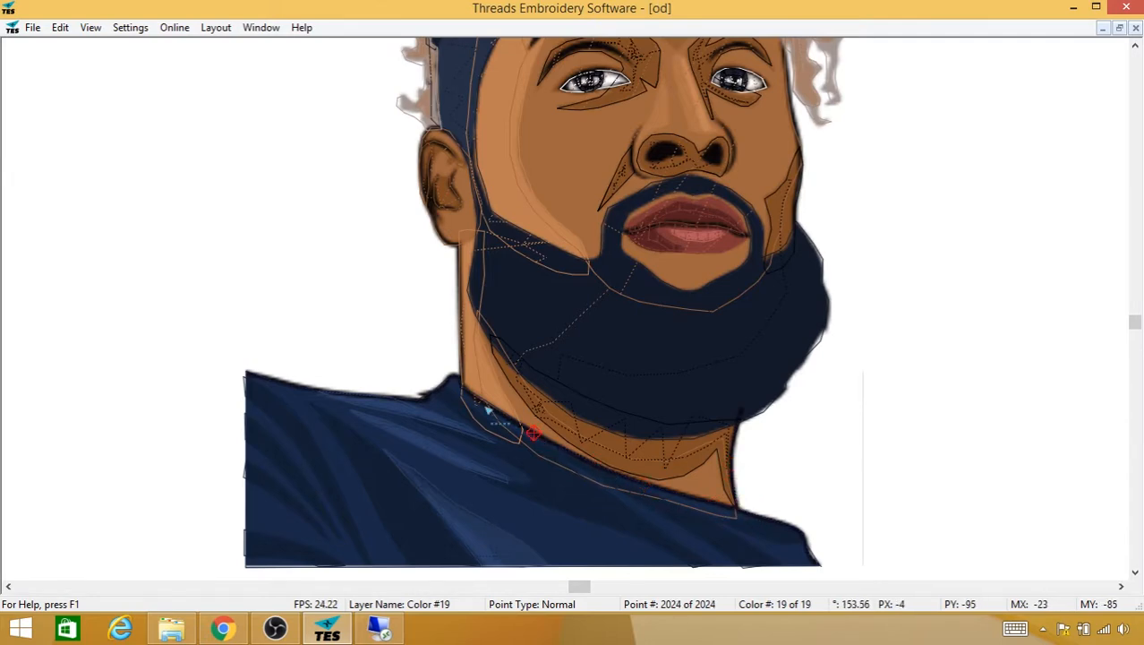
left_click(484, 403)
Step: Outline the ear-side edge of the neck upward from the collar to the base of the earlobe
left_click(463, 351)
left_click(459, 297)
left_click(458, 240)
Step: Save the design and preview the whole portrait in stitch view
left_click(32, 27)
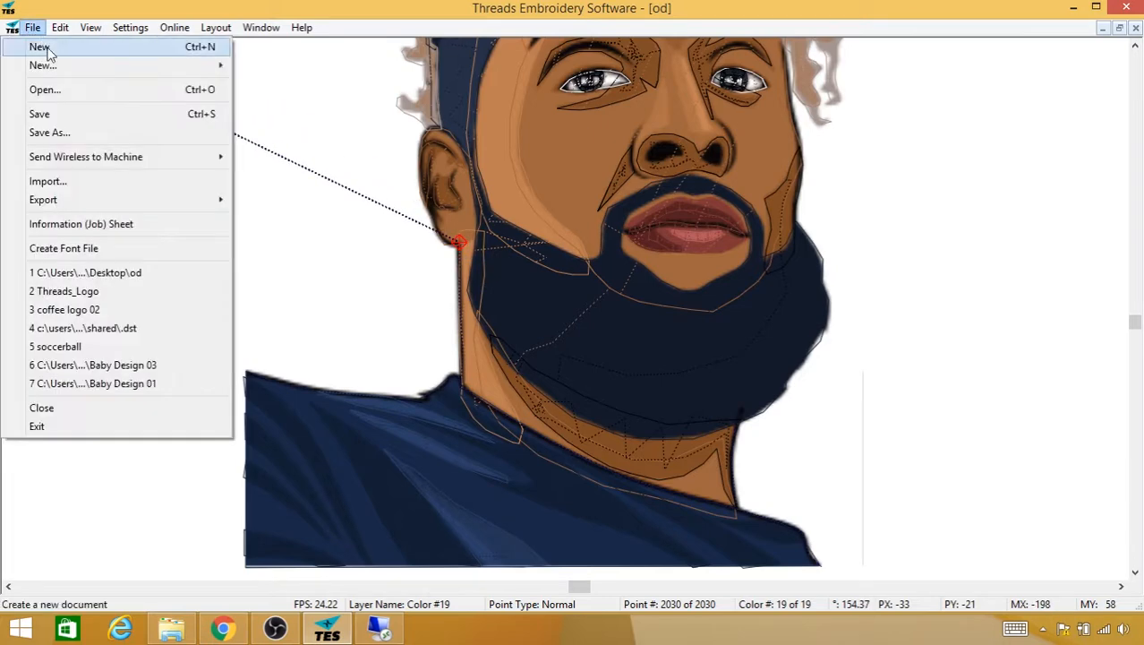
left_click(62, 113)
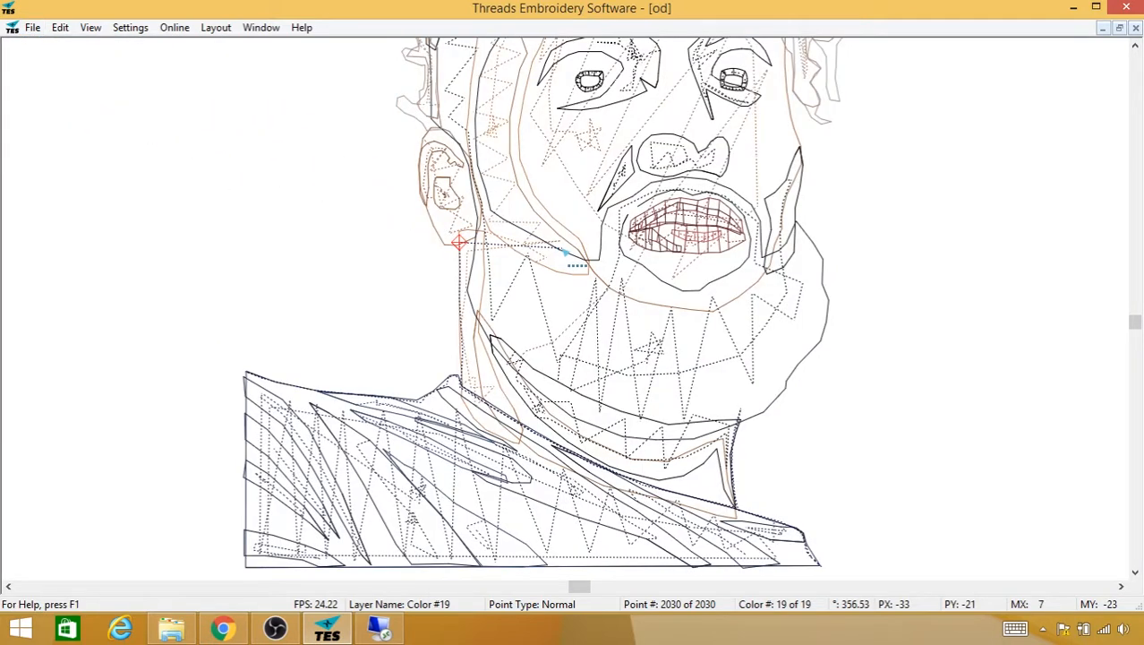
scroll(565, 255, "down", 5)
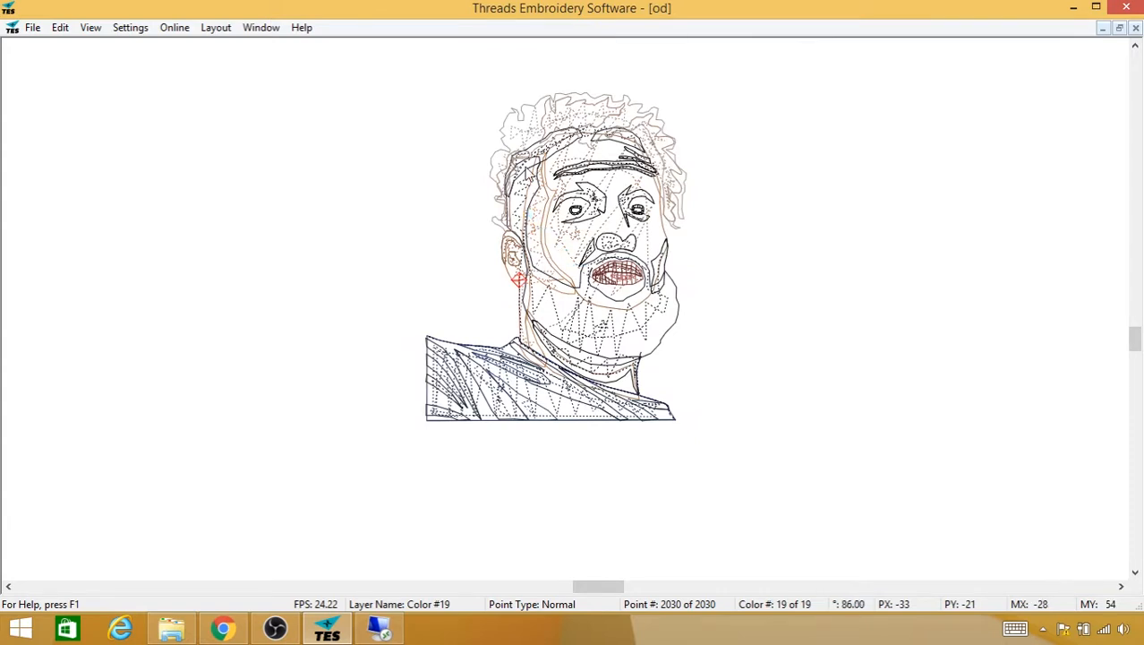
key("s")
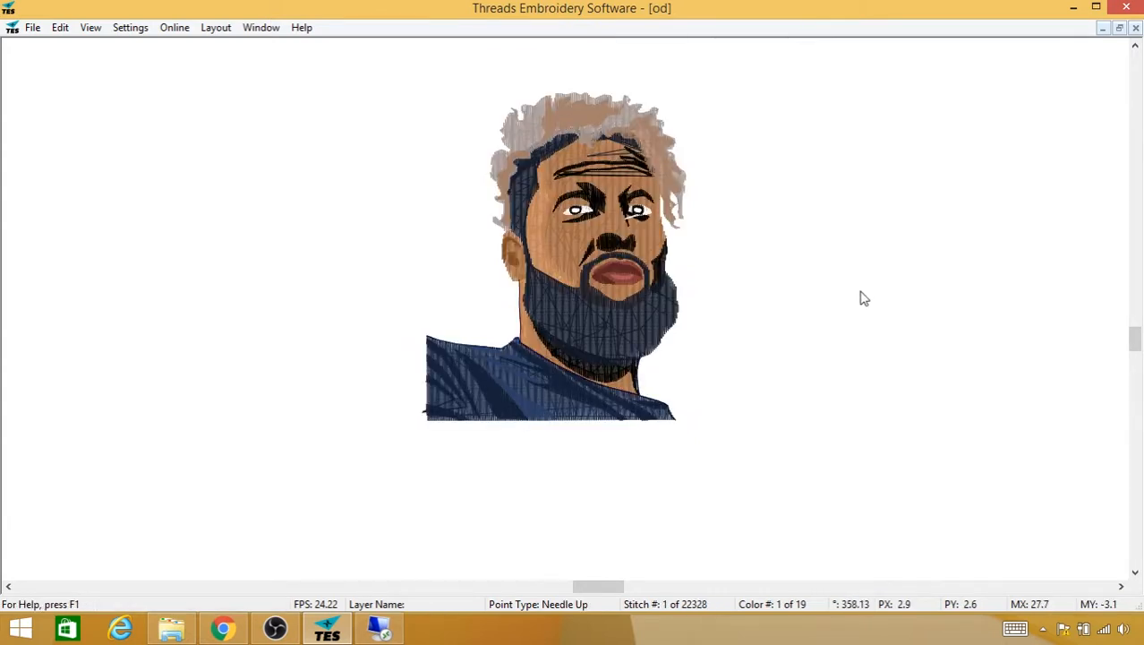
scroll(862, 297, "down", 3)
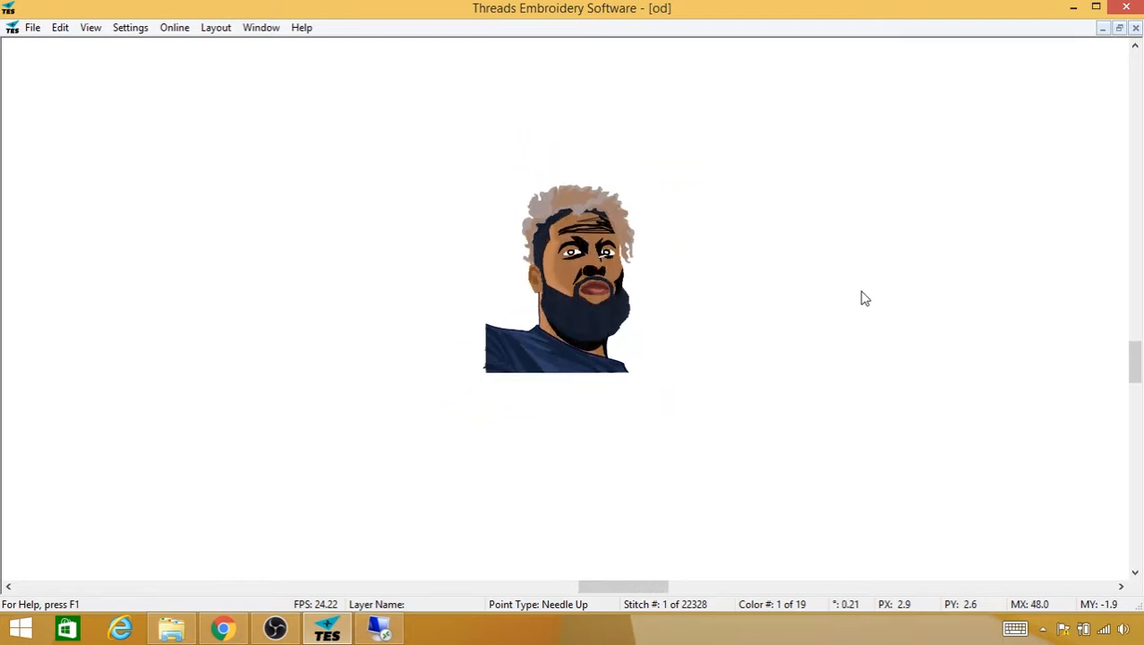
left_click_drag(689, 274, 683, 281)
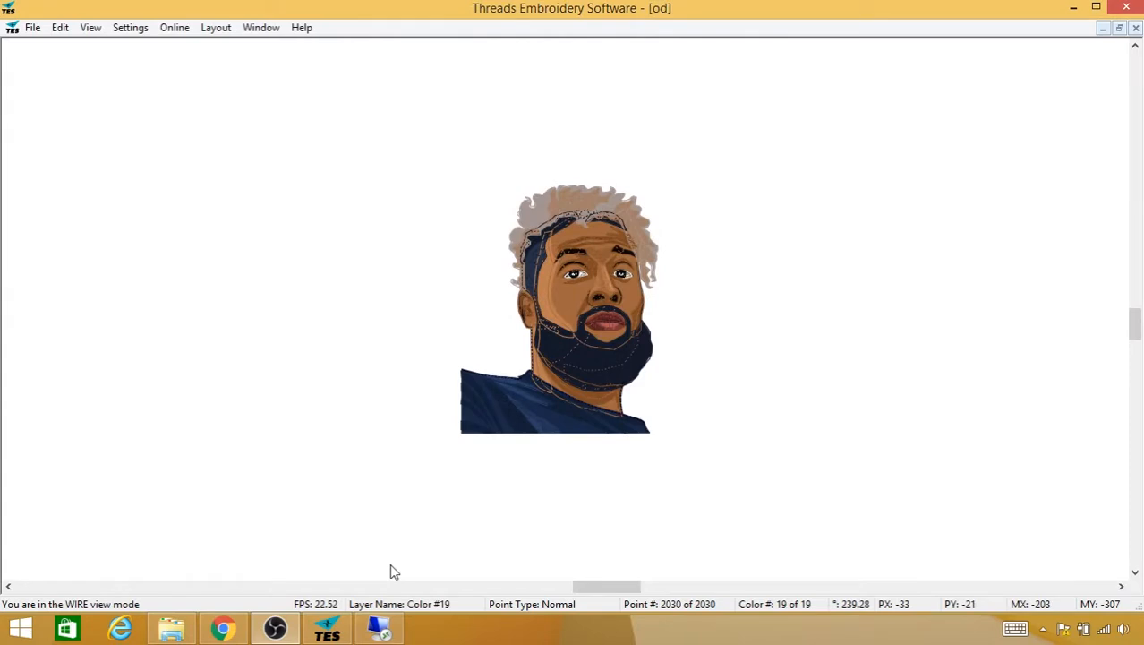
Step: Outline the earlobe with normal points from the top of the neck edge around to the ear's lower outer edge
scroll(563, 317, "up", 4)
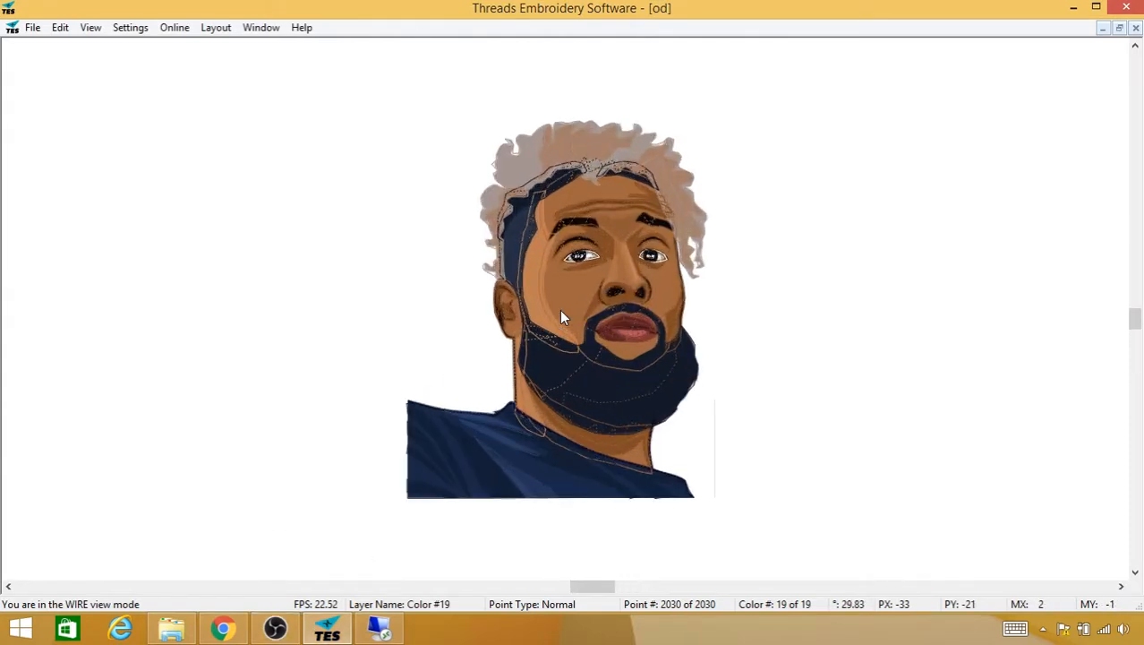
scroll(562, 317, "up", 1)
right_click(432, 340)
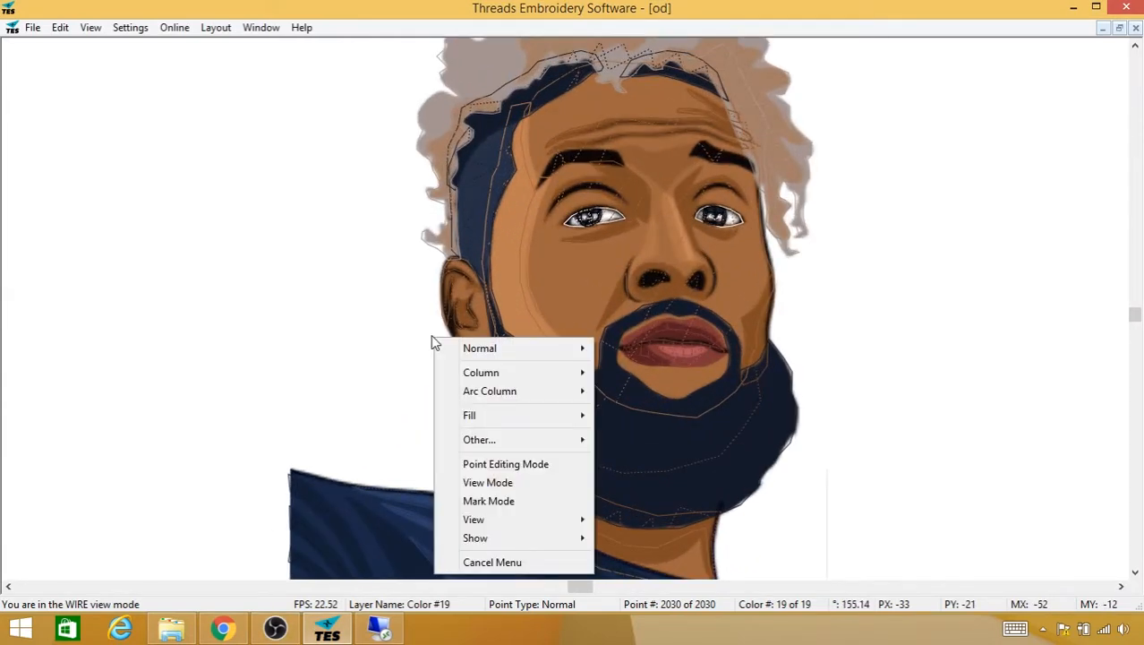
left_click(431, 339)
scroll(343, 327, "up", 3)
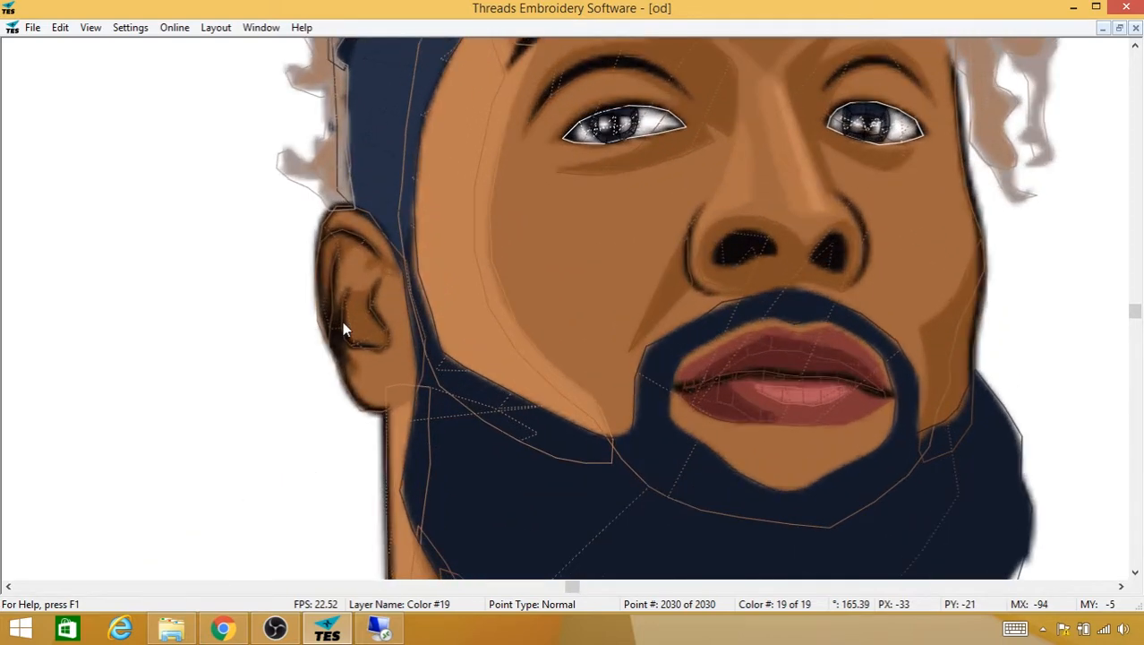
scroll(342, 321, "up", 2)
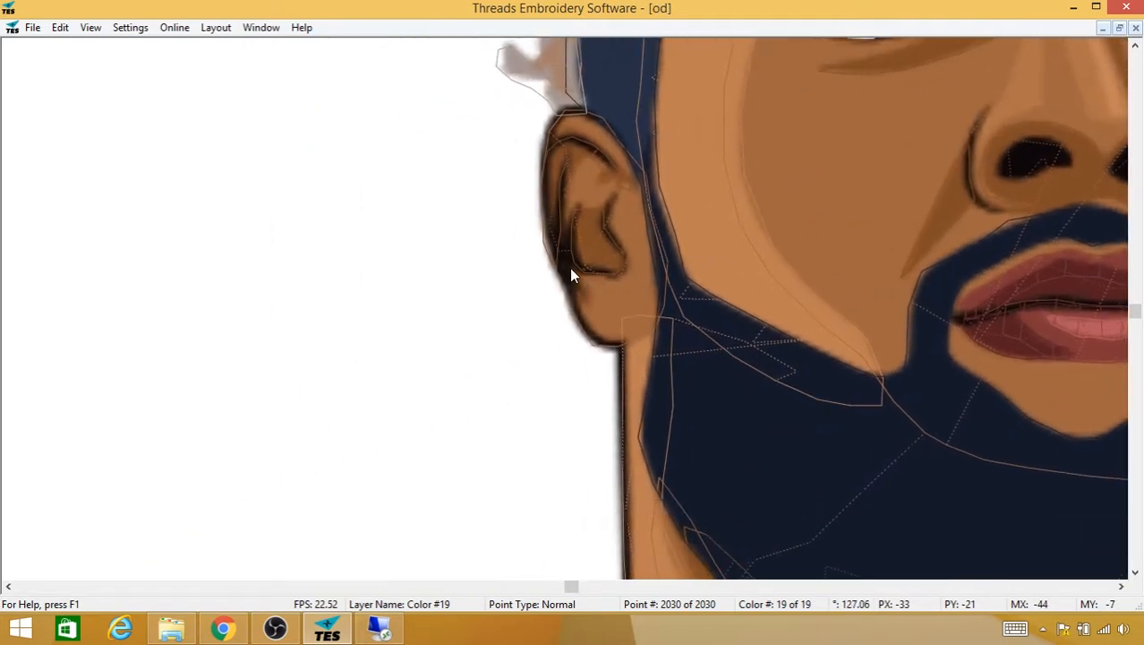
right_click(570, 268)
mouse_move(614, 281)
left_click(488, 279)
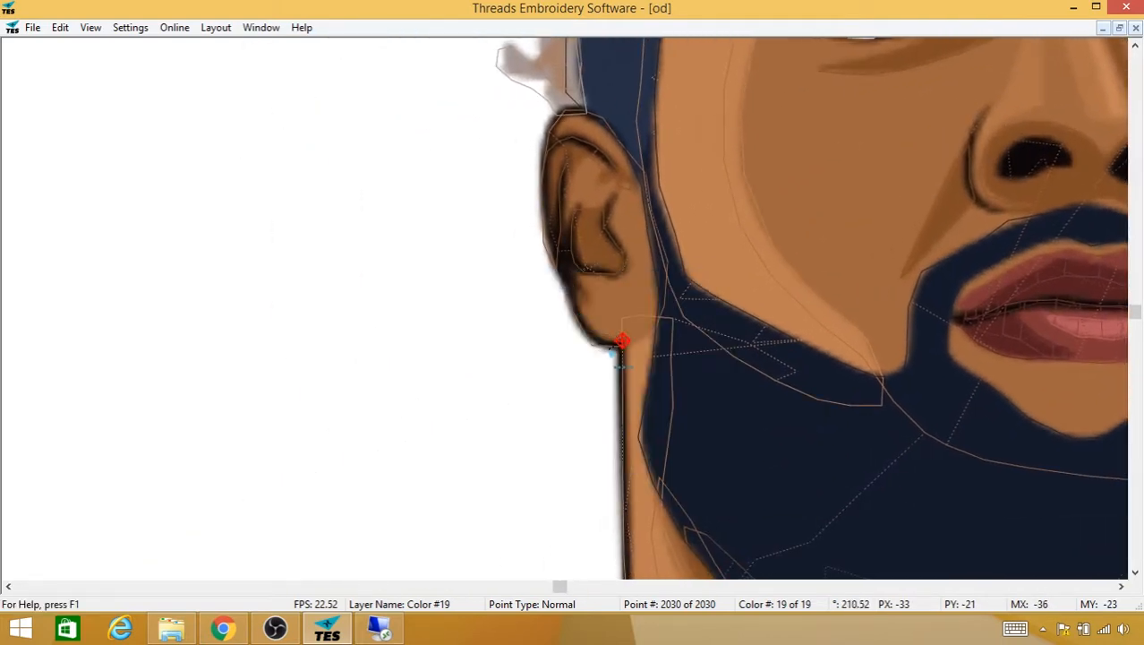
left_click(583, 331)
left_click(572, 309)
left_click(565, 287)
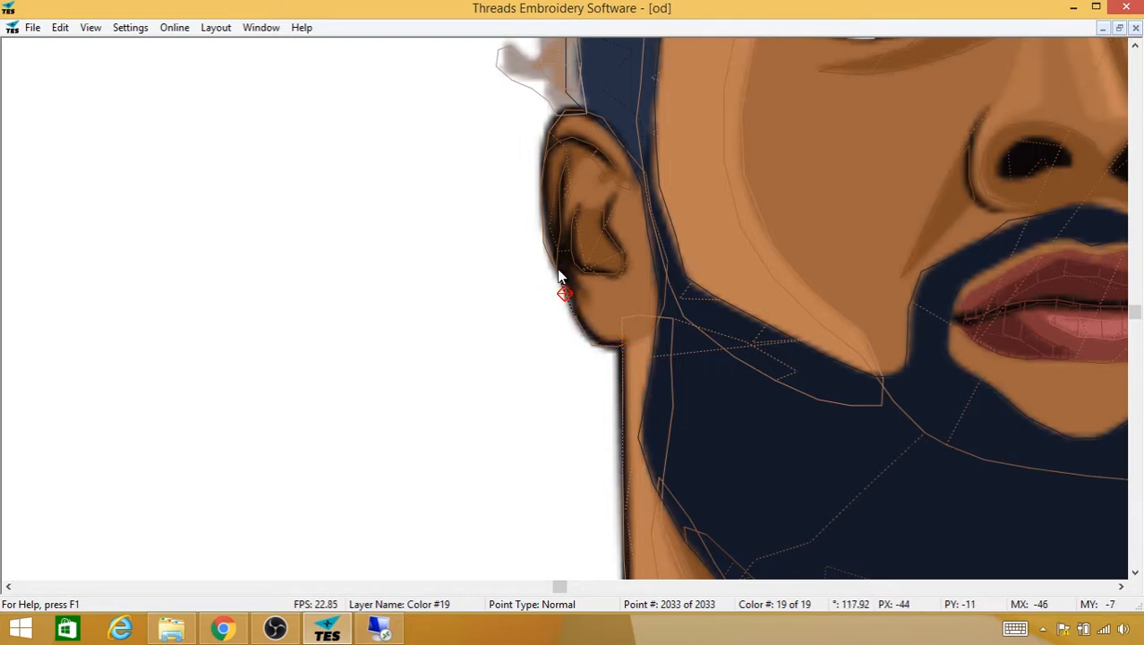
left_click(557, 269)
Step: Trace the ear's inner shadow line up toward its upper fold and retrace it back down with normal points
left_click(556, 249)
left_click(554, 217)
left_click(560, 187)
left_click(565, 166)
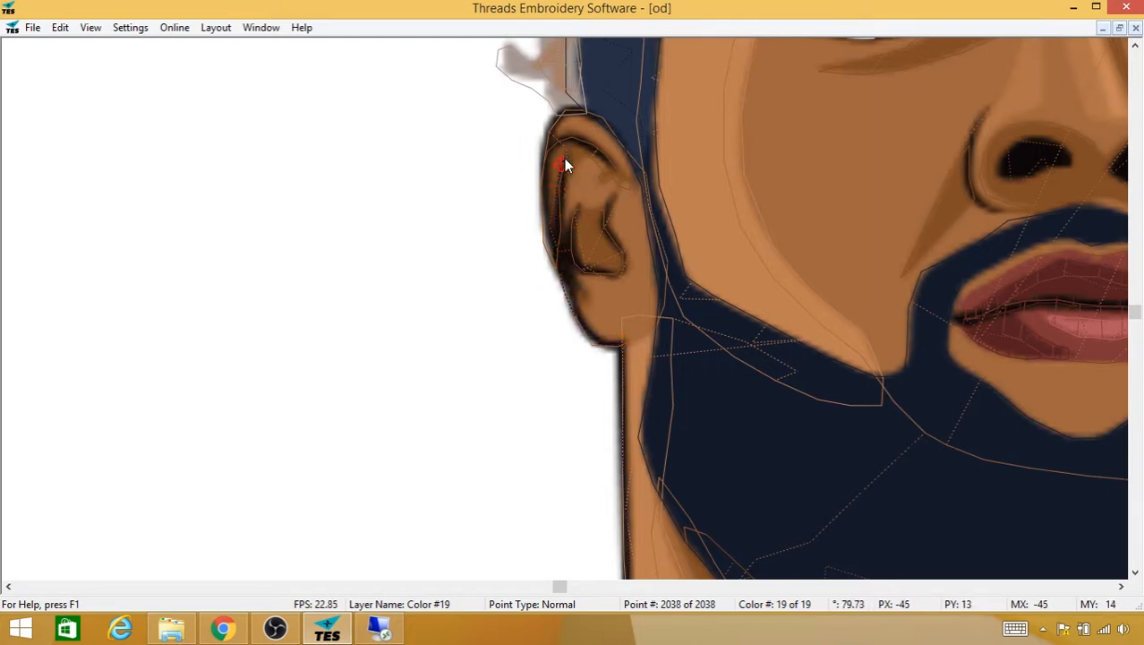
left_click(559, 186)
left_click(556, 201)
left_click(555, 213)
left_click(554, 231)
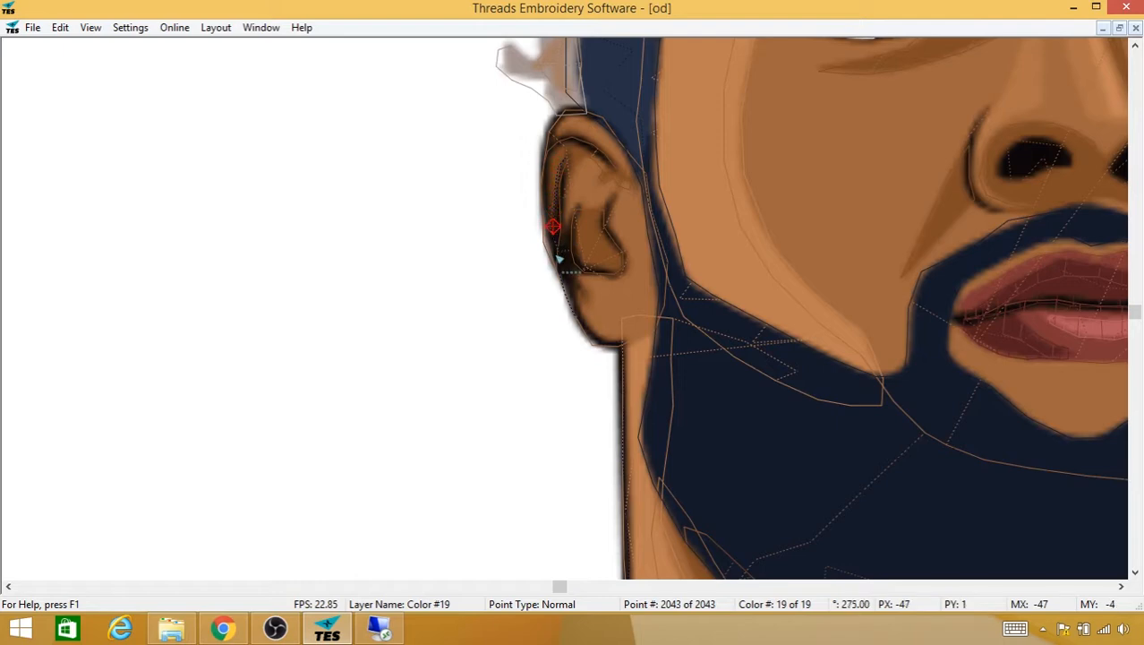
left_click(557, 257)
Step: Carry the points into the ear's inner hollow and up its outer-side edge to the tip
left_click(573, 271)
left_click(590, 269)
left_click(578, 254)
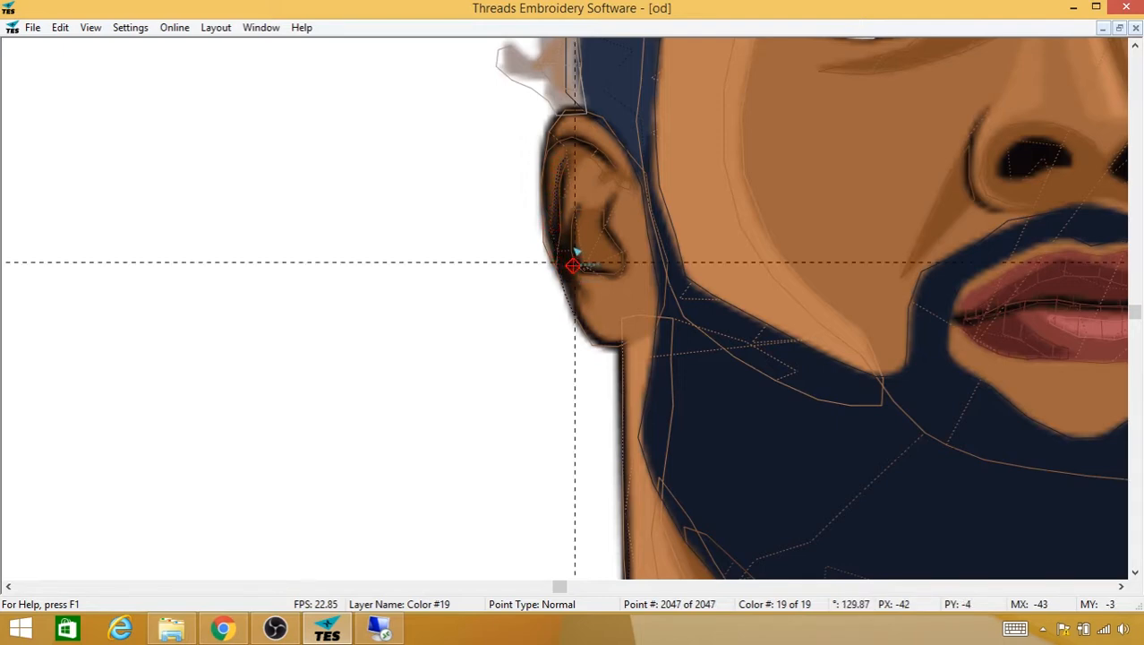
left_click(575, 235)
left_click(570, 226)
left_click(574, 220)
left_click(578, 214)
Step: Retrace the hollow's outer-side edge downward and continue the points along the bottom of the hollow
left_click(574, 236)
left_click(572, 247)
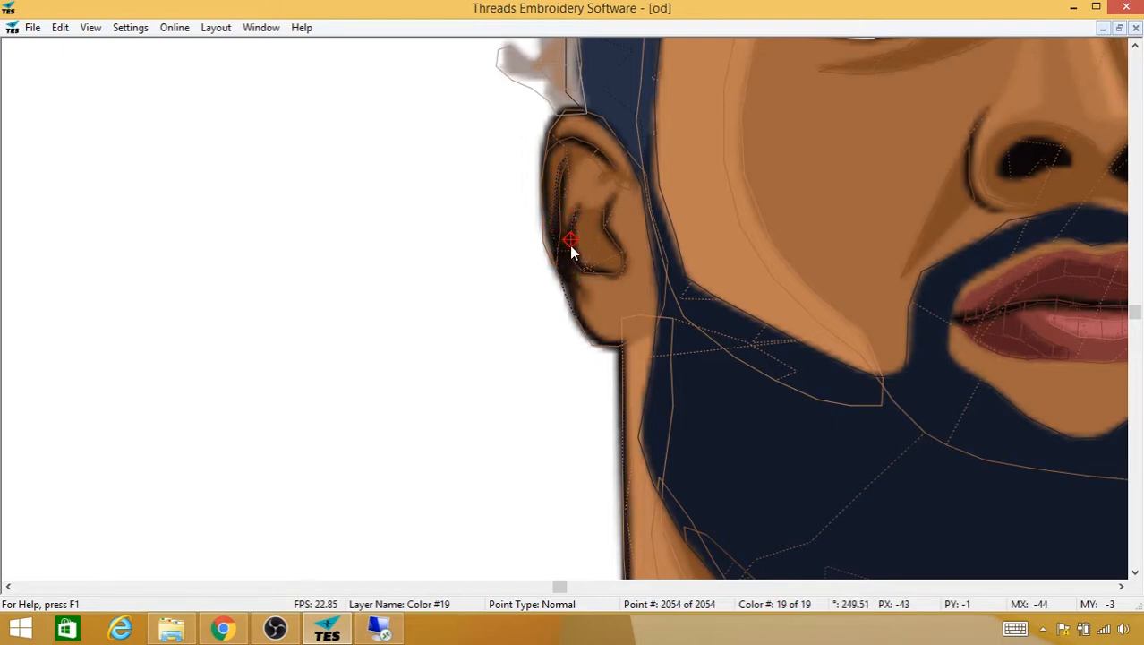
left_click(574, 255)
left_click(578, 262)
left_click(580, 269)
left_click(582, 270)
left_click(584, 269)
left_click(606, 278)
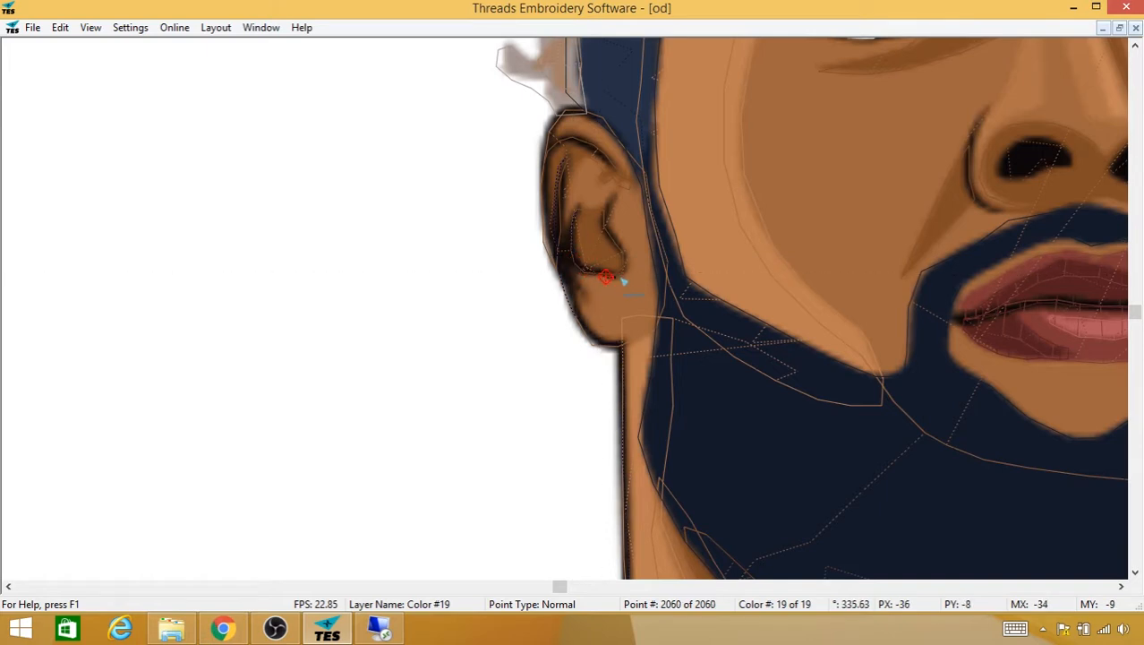
Step: Trace the face-side edge of the ear's hollow and run the points back along the bottom to its outer side
left_click(613, 203)
left_click(608, 207)
left_click(611, 237)
left_click(618, 243)
left_click(591, 271)
left_click(584, 263)
left_click(577, 256)
left_click(574, 251)
left_click(572, 248)
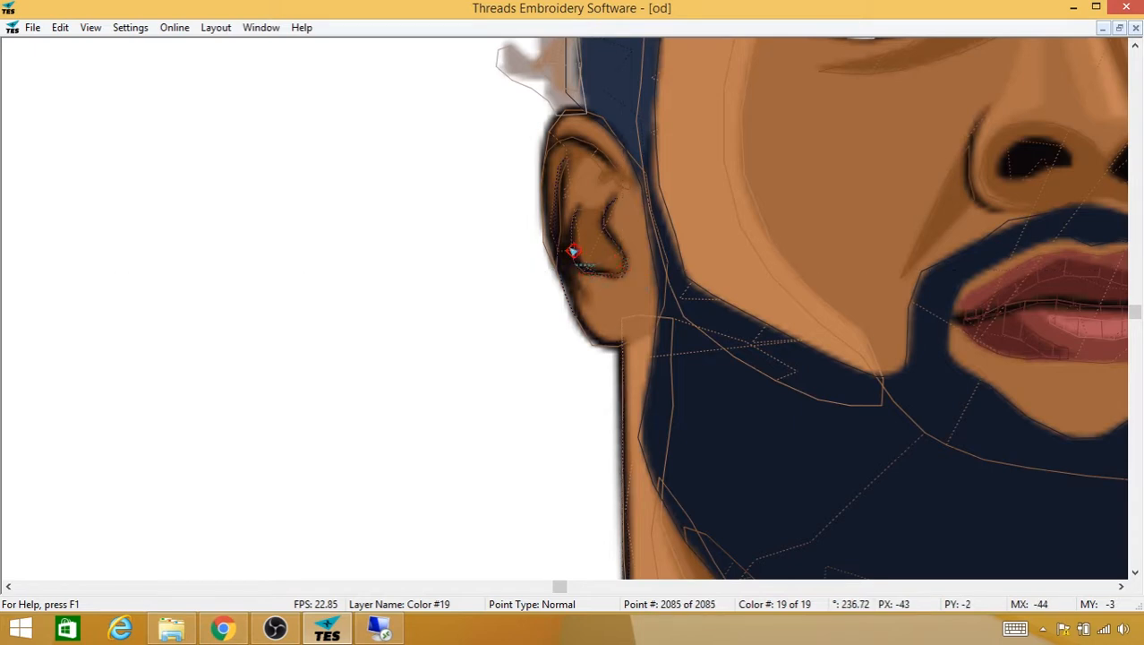
Step: Move the points across to the ear's outer edge and outline it upward to about mid-height
left_click(564, 252)
left_click(553, 268)
left_click(544, 231)
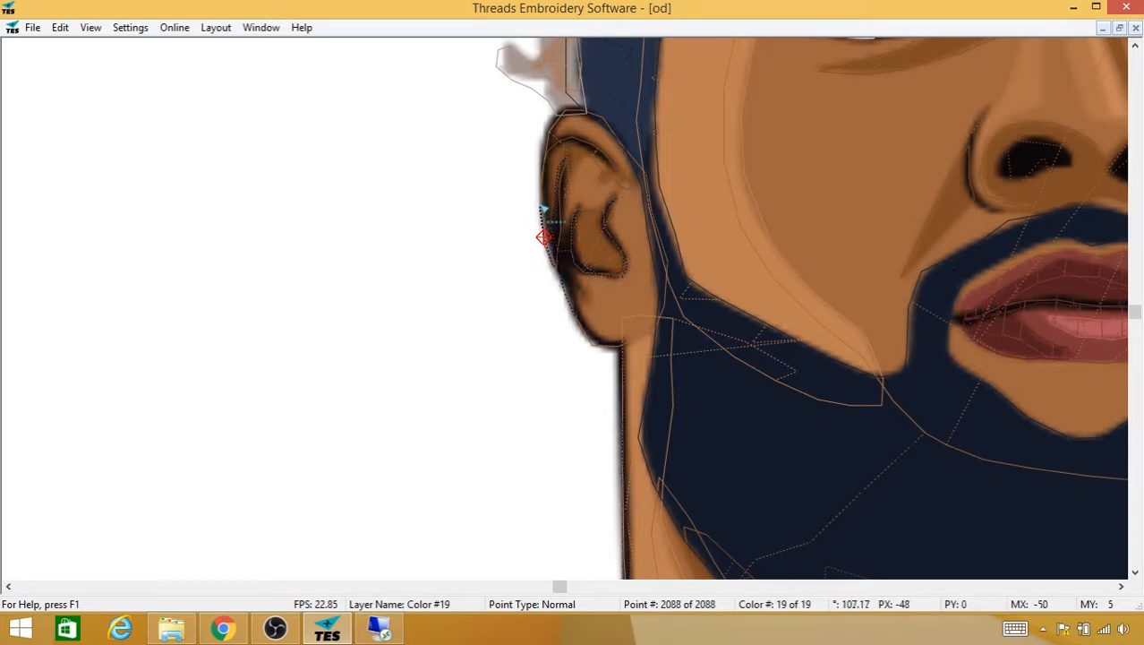
left_click(540, 203)
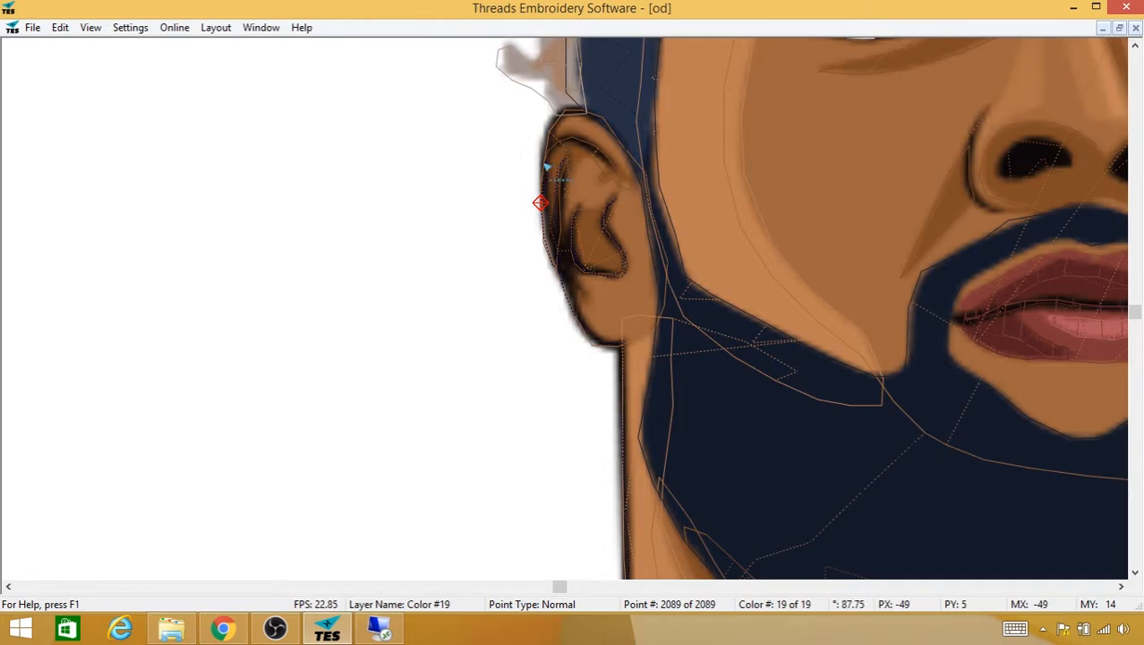
Step: Continue up the outer edge and along the ear's upper inner fold toward the face with normal points
left_click(545, 160)
left_click(554, 144)
left_click(568, 138)
left_click(584, 141)
left_click(596, 150)
left_click(606, 161)
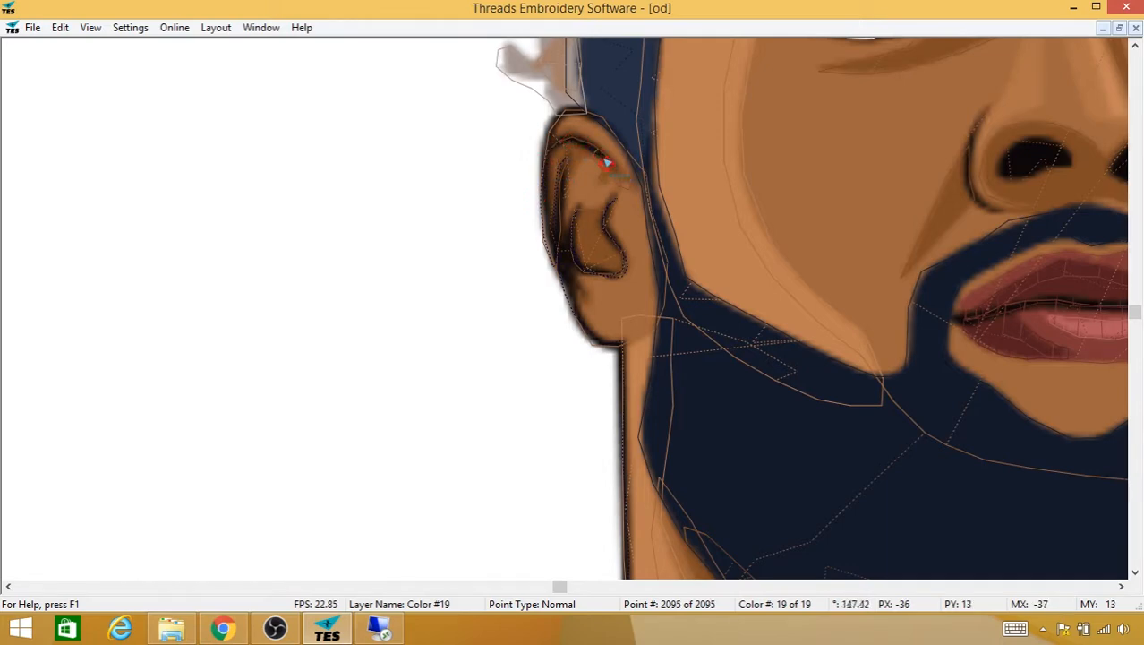
Step: Return the normal points to the ear's outer edge and outline up around the ear's top to the hairline
left_click(550, 152)
left_click(543, 167)
left_click(540, 175)
left_click(542, 154)
left_click(547, 134)
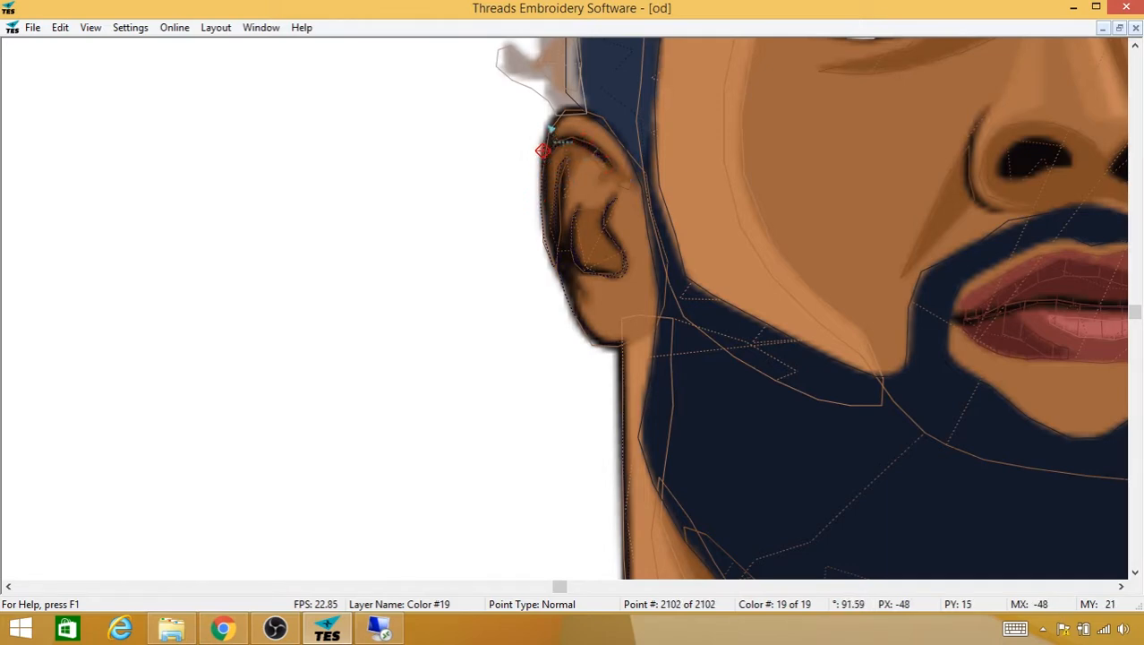
left_click(549, 121)
left_click(558, 111)
left_click(573, 107)
left_click(584, 108)
left_click(594, 114)
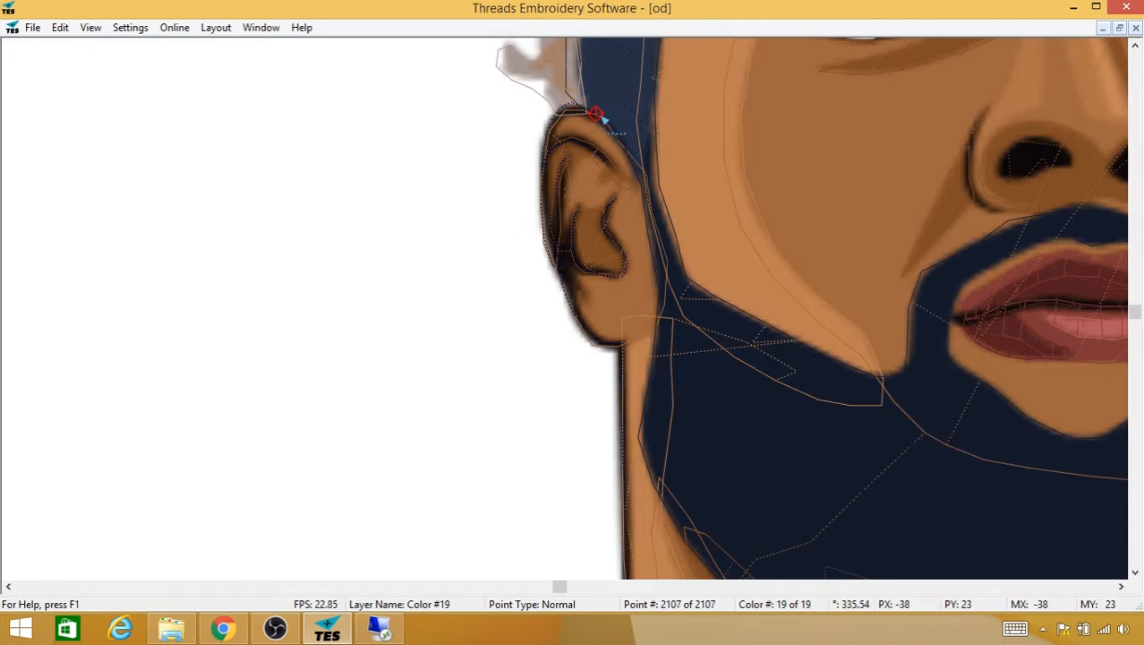
Step: Retrace the ear's top back from the hairline to the upper outer edge with normal points
left_click(583, 110)
left_click(570, 108)
left_click(558, 115)
left_click(550, 125)
left_click(546, 131)
left_click(544, 136)
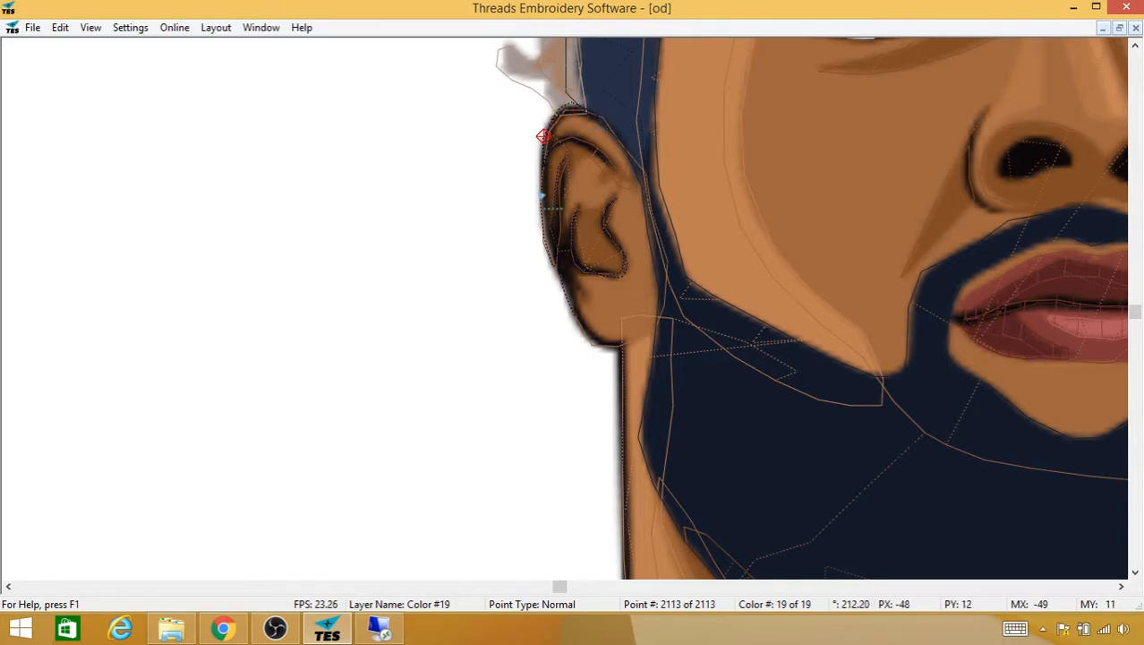
Step: Continue the points down the ear's outer edge and around the underside of the earlobe
left_click(540, 204)
left_click(547, 235)
left_click(552, 264)
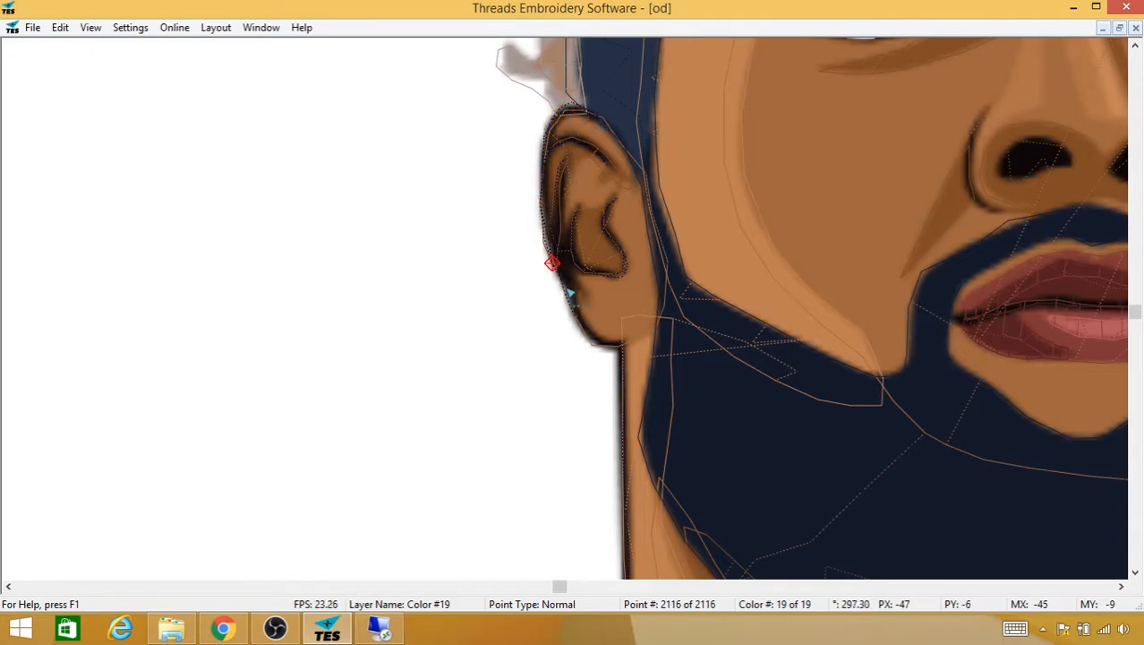
left_click(568, 292)
left_click(574, 316)
left_click(591, 339)
left_click(610, 349)
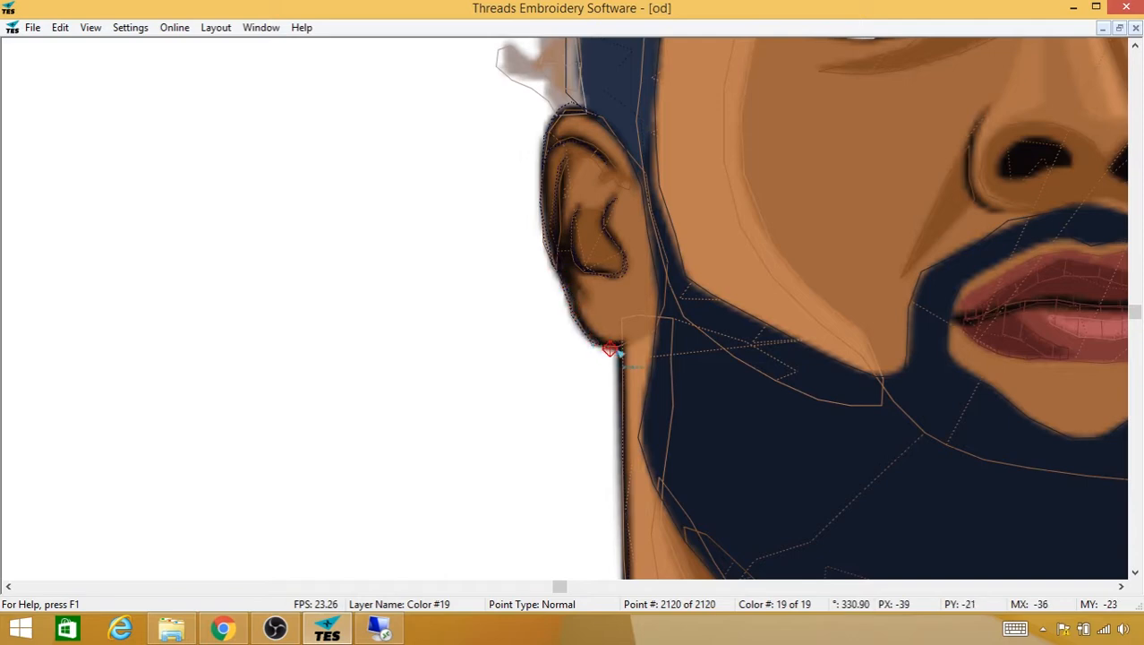
Step: Run the points down the side of the neck to the shirt and over the raised collar edge
scroll(654, 266, "down", 3)
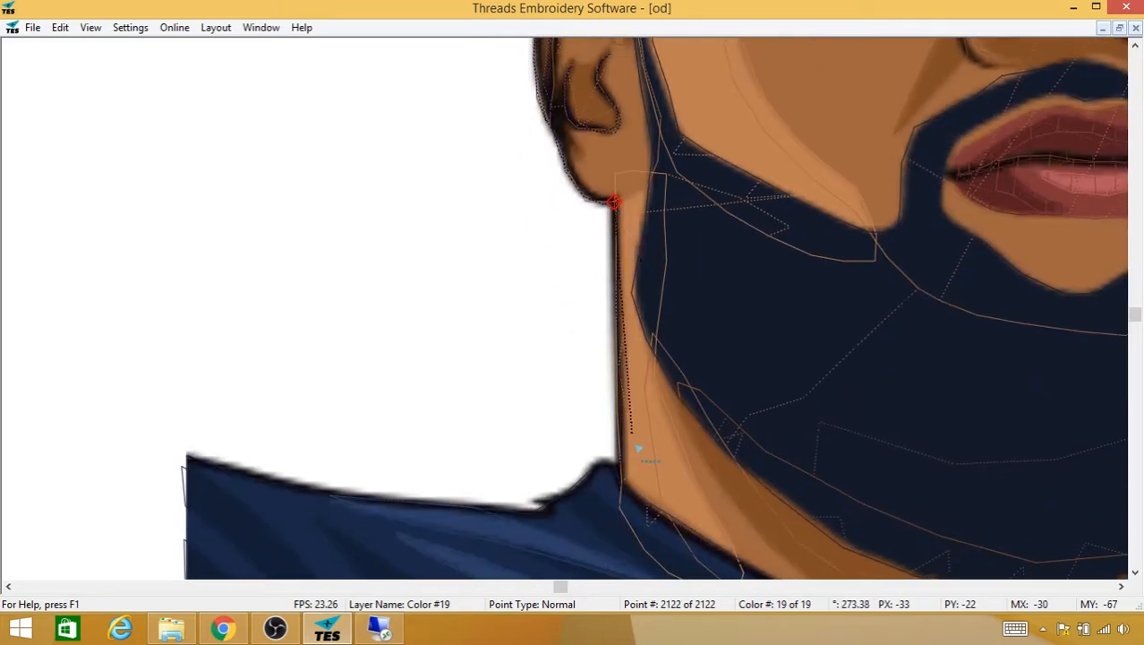
left_click(616, 469)
left_click(606, 474)
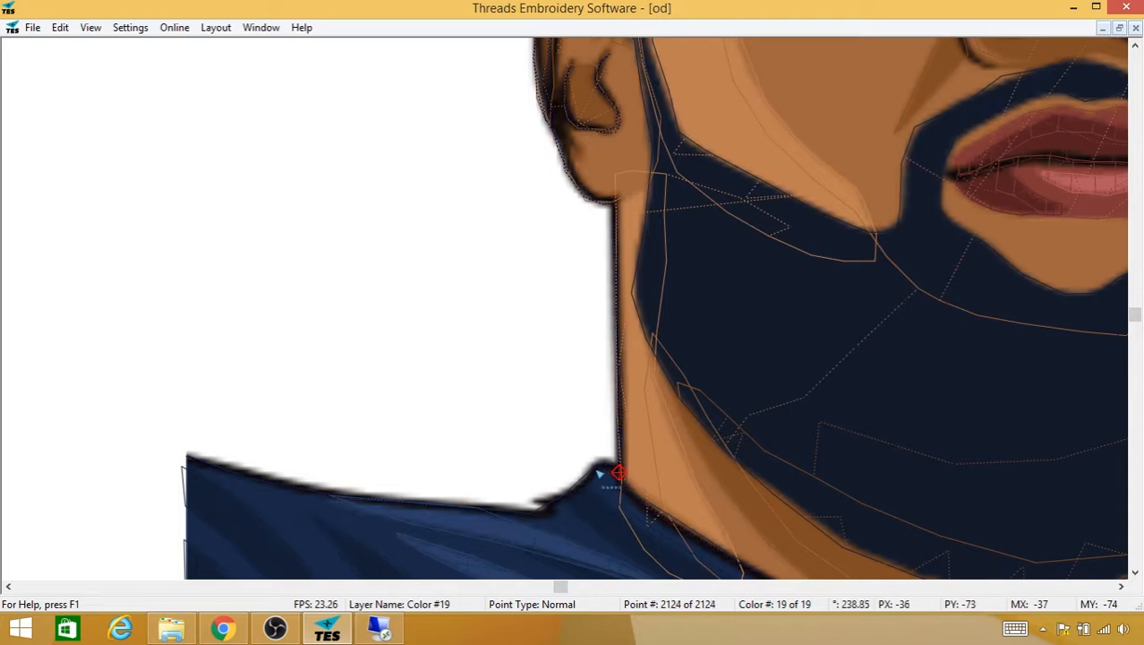
left_click(594, 466)
left_click(574, 484)
left_click(565, 495)
Step: Outline the top edge of the shoulder from the collar to the shirt's outer corner with normal points
left_click(470, 507)
left_click(399, 503)
left_click(345, 496)
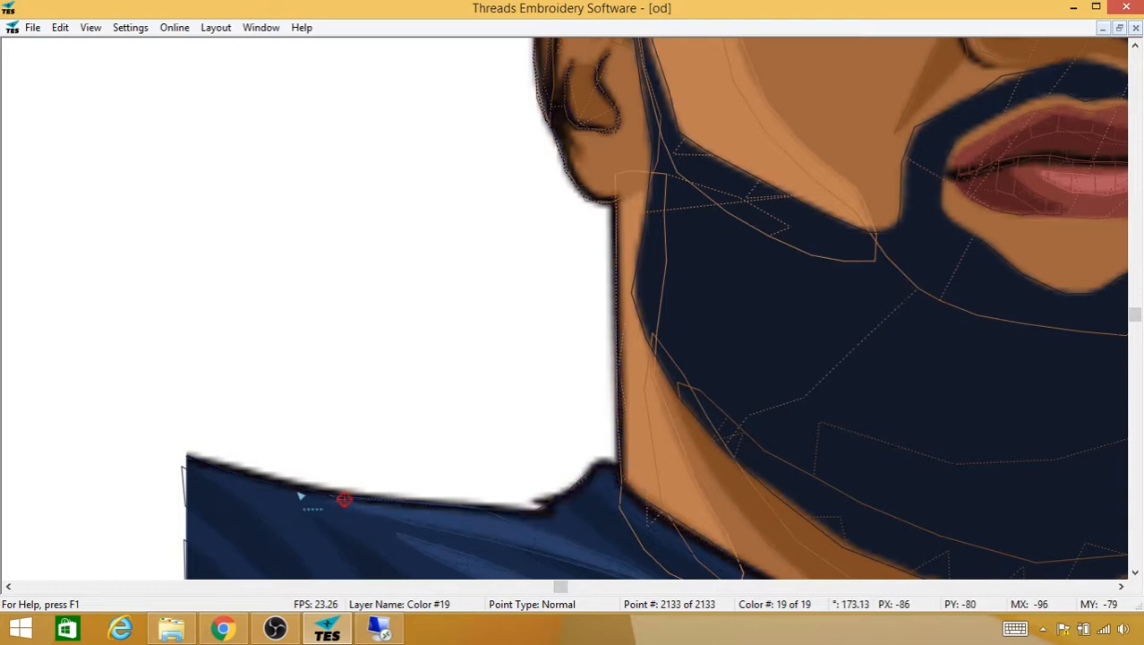
left_click(294, 491)
left_click(203, 465)
left_click(186, 460)
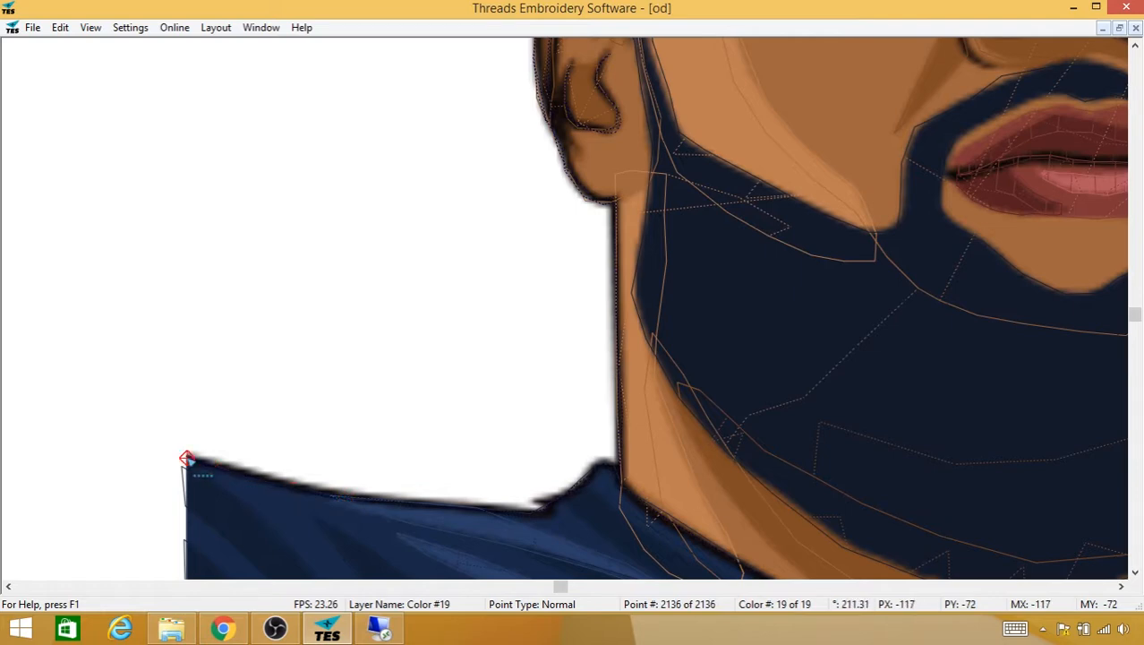
Step: Generate the stitches and examine the whole portrait without the reference image
scroll(188, 461, "down", 2)
key("i")
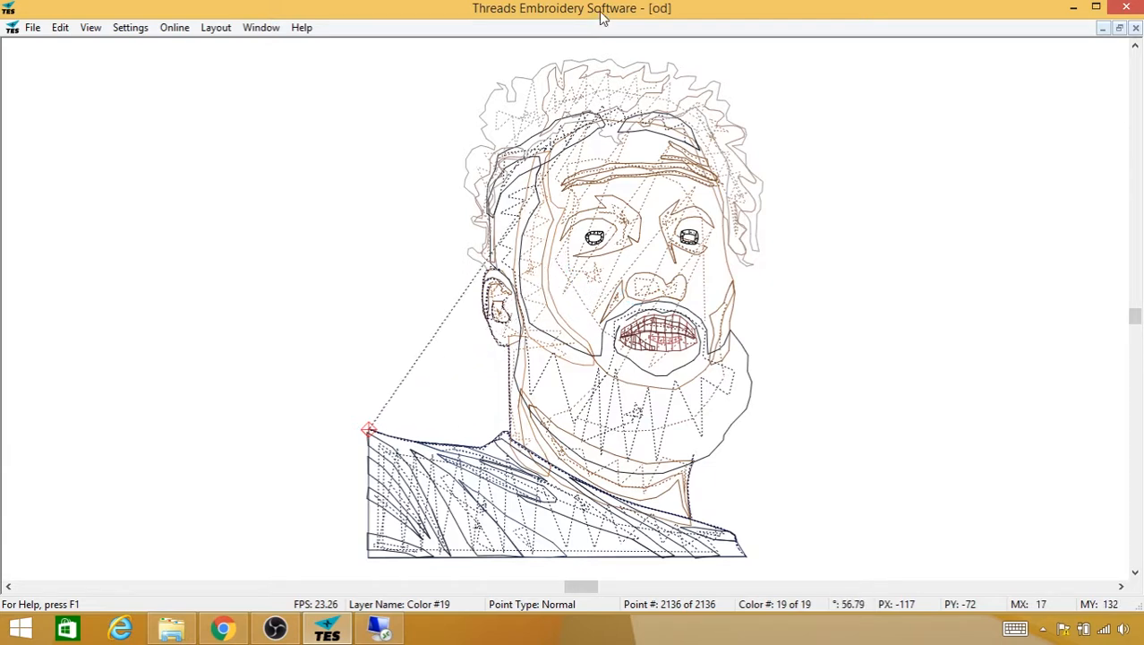
scroll(616, 121, "down", 2)
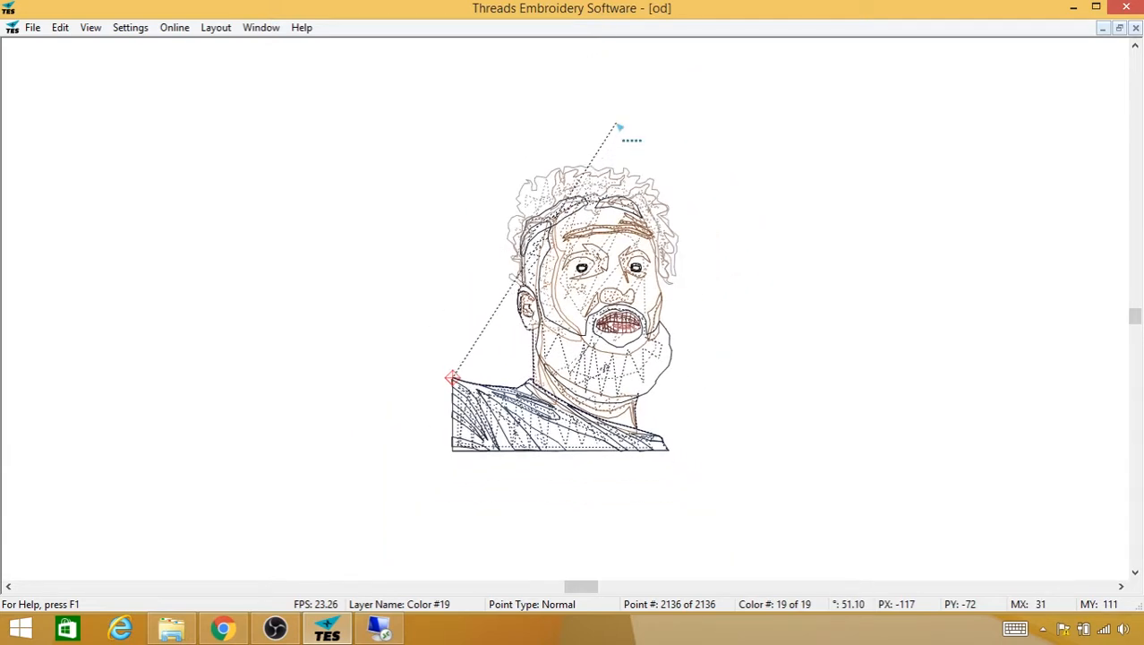
key("Escape")
key("g")
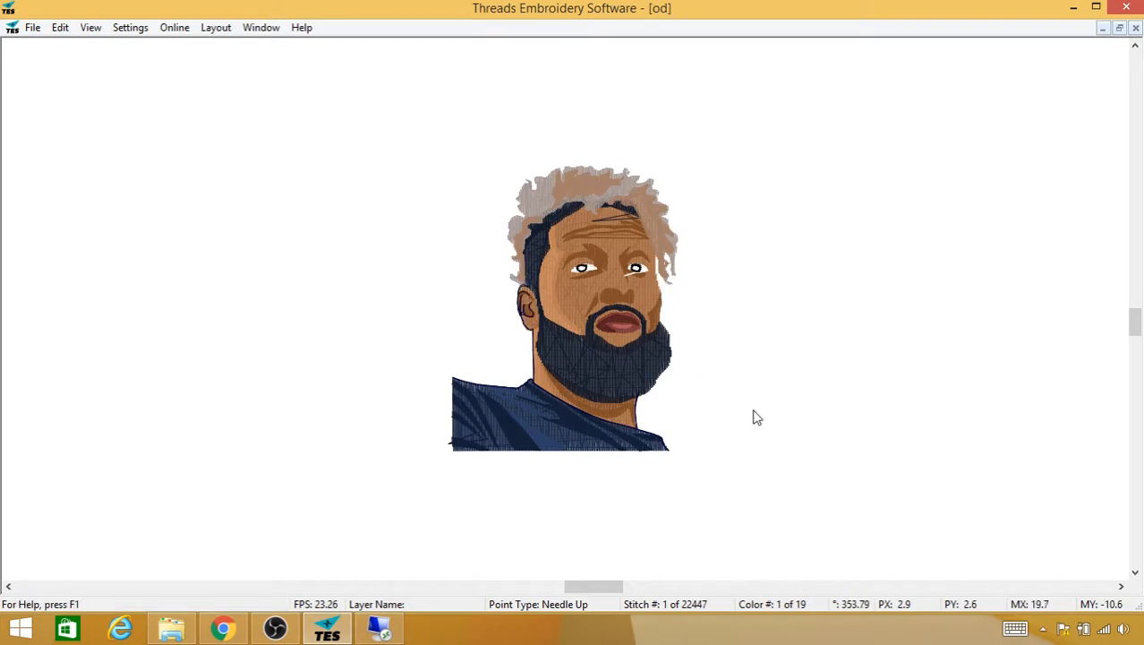
scroll(574, 314, "up", 1)
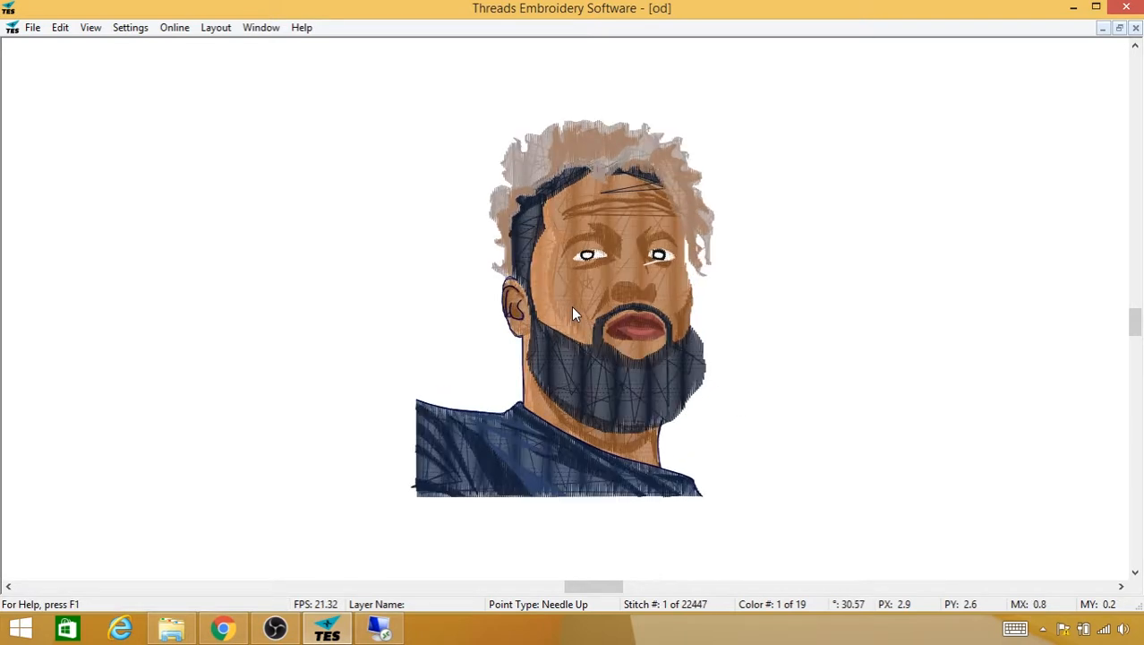
scroll(574, 315, "down", 1)
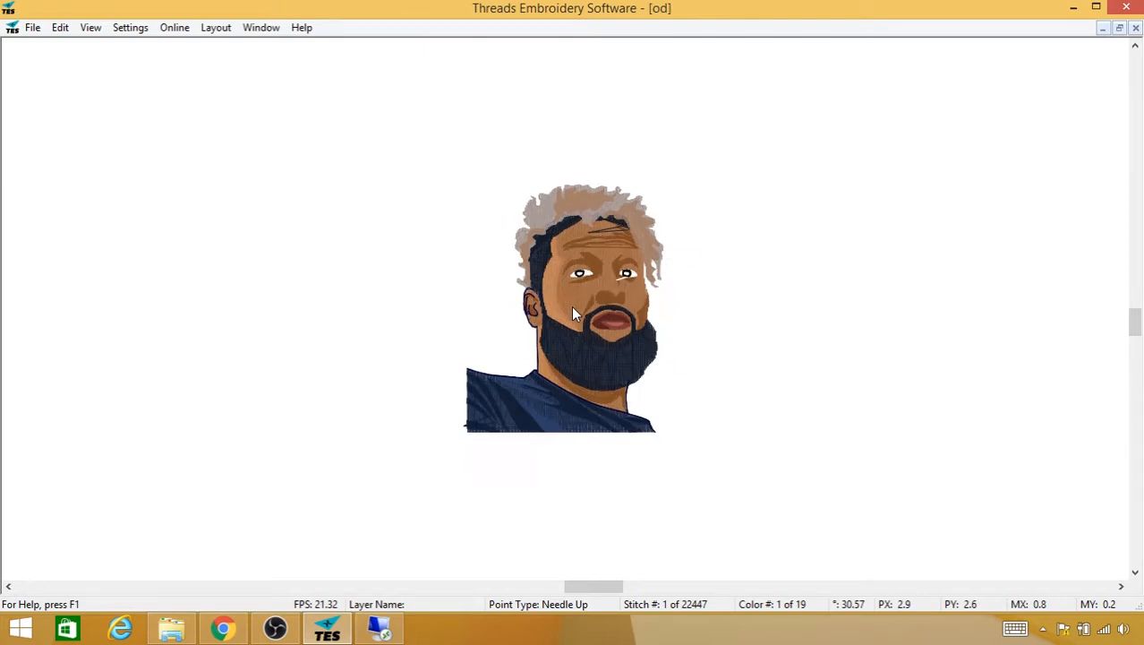
key("i")
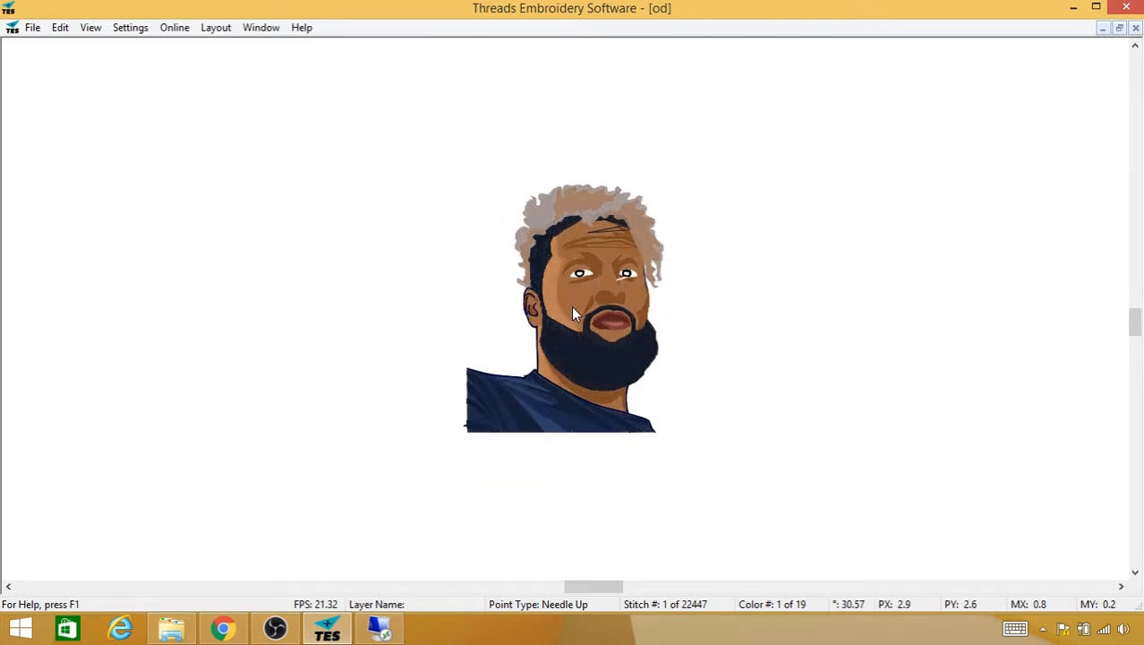
Step: Return to the wire view and place a trim point at the ear-side corner of the mouth
key("w")
scroll(587, 310, "up", 3)
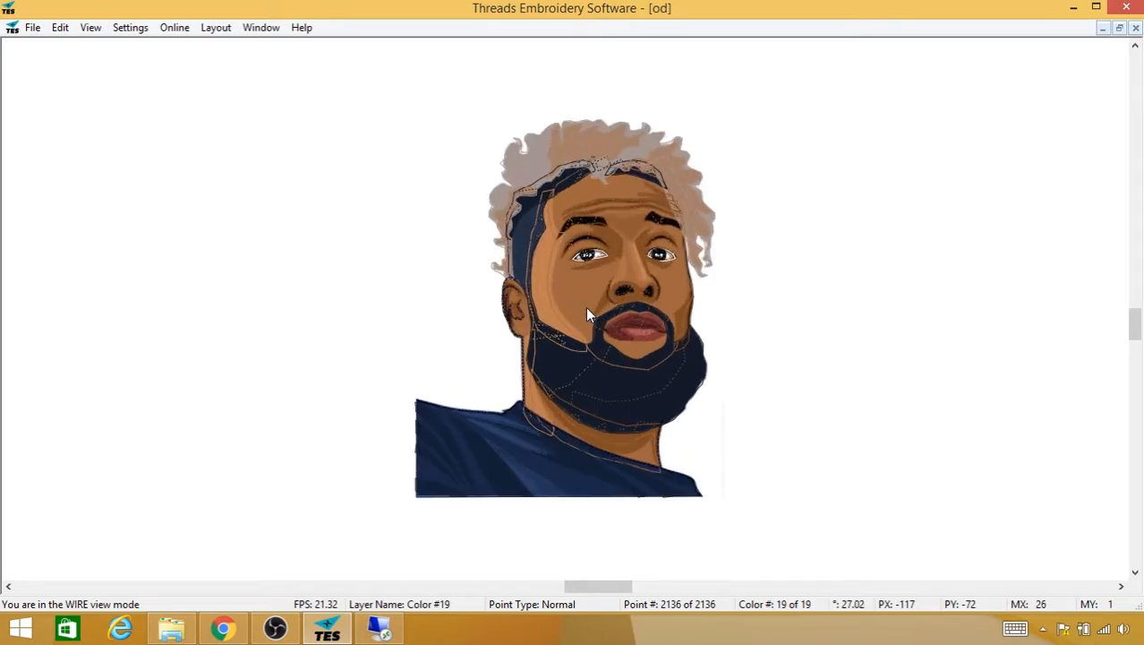
scroll(578, 398, "up", 4)
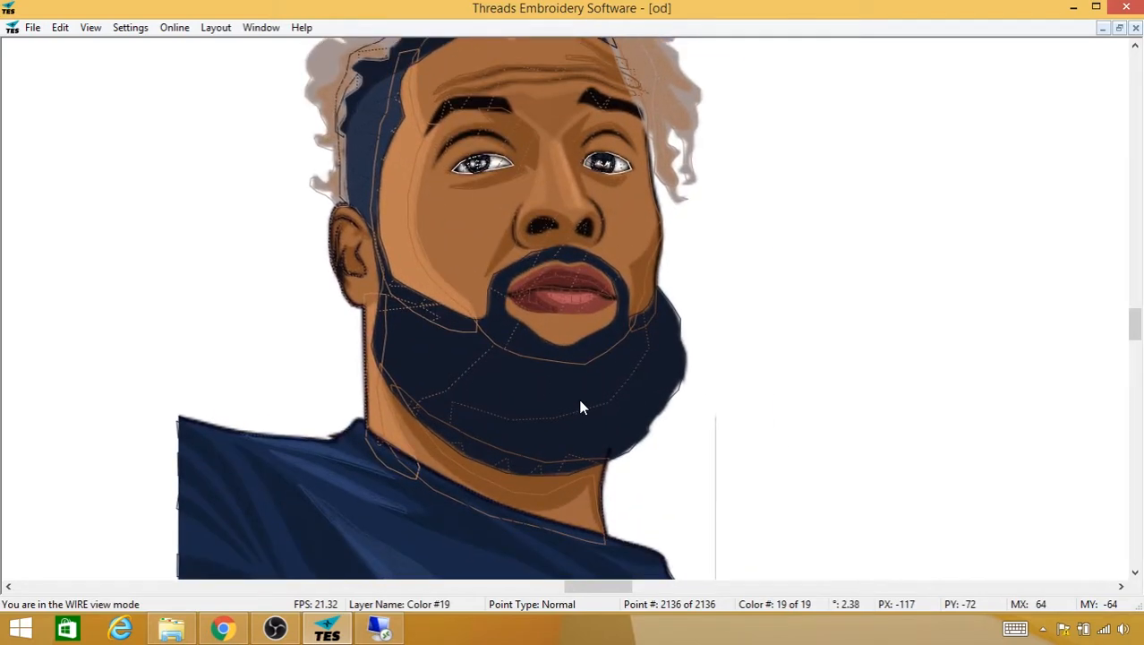
scroll(511, 347, "down", 2)
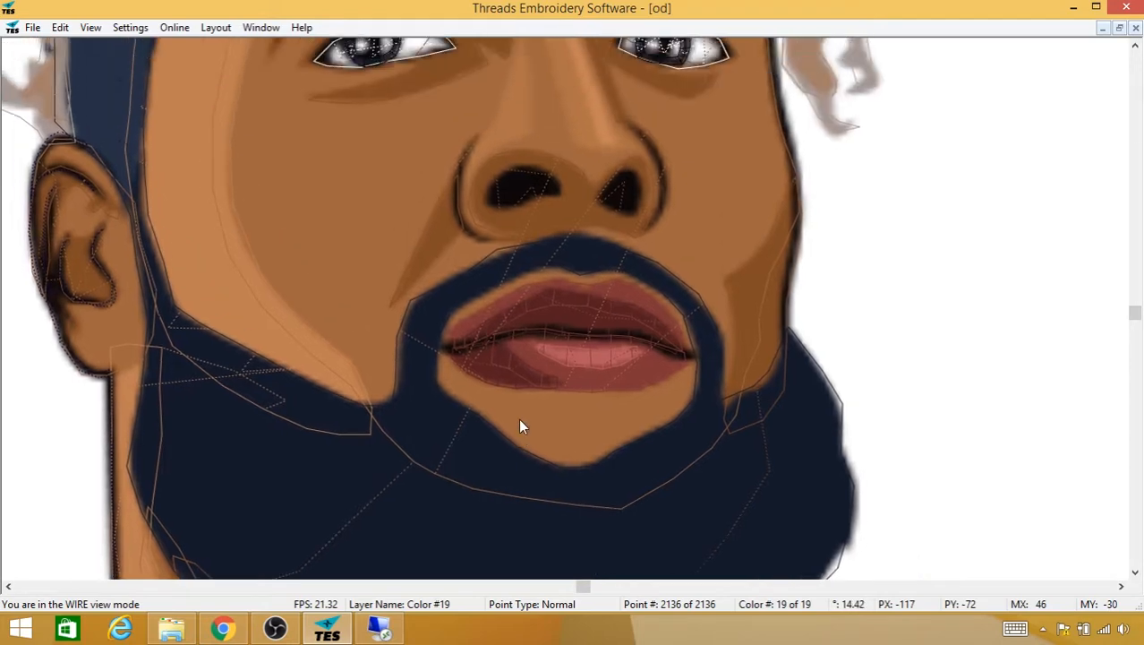
right_click(459, 344)
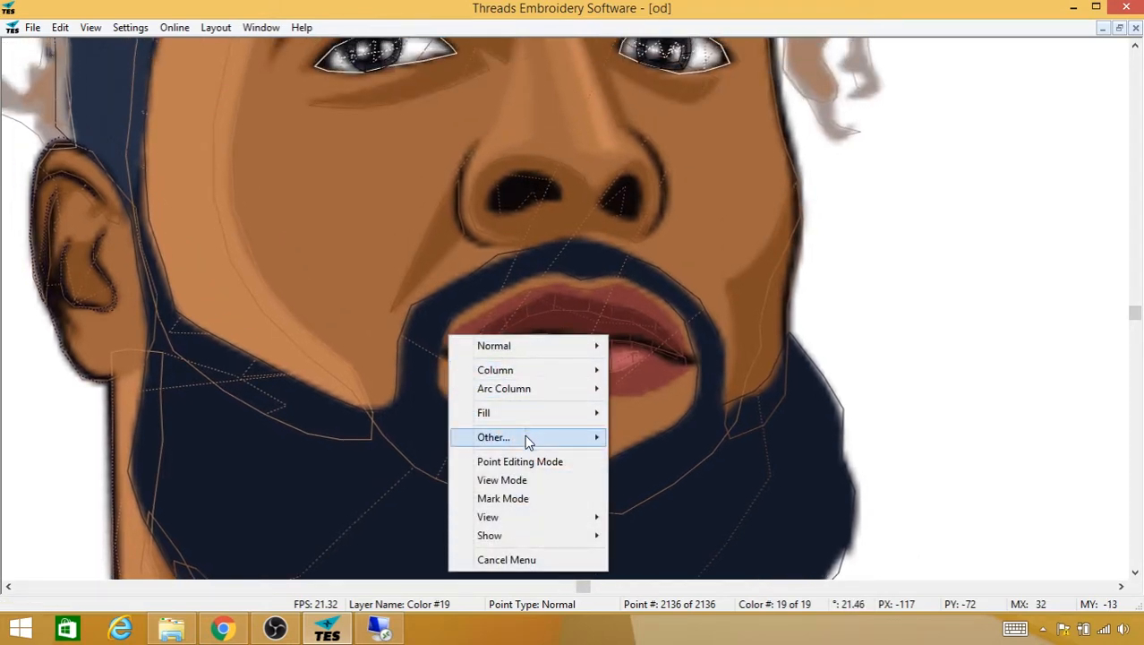
mouse_move(525, 434)
left_click(376, 437)
left_click(453, 353)
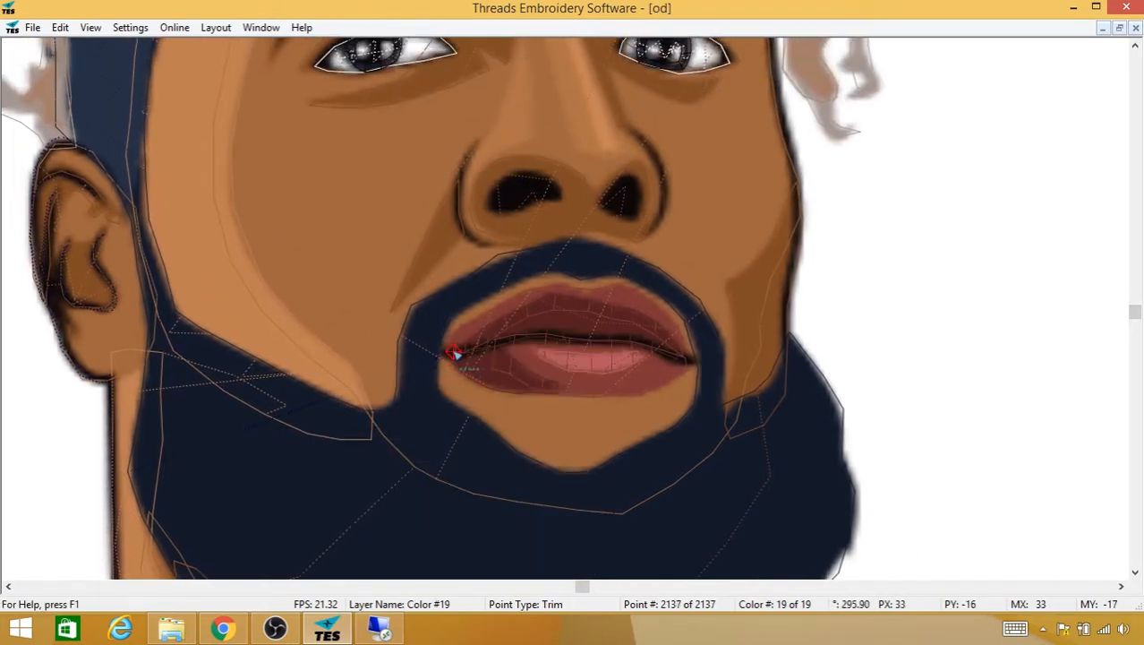
Step: Run normal points along the dark line between the lips toward the opposite corner of the mouth
left_click(483, 347)
left_click(530, 335)
left_click(591, 340)
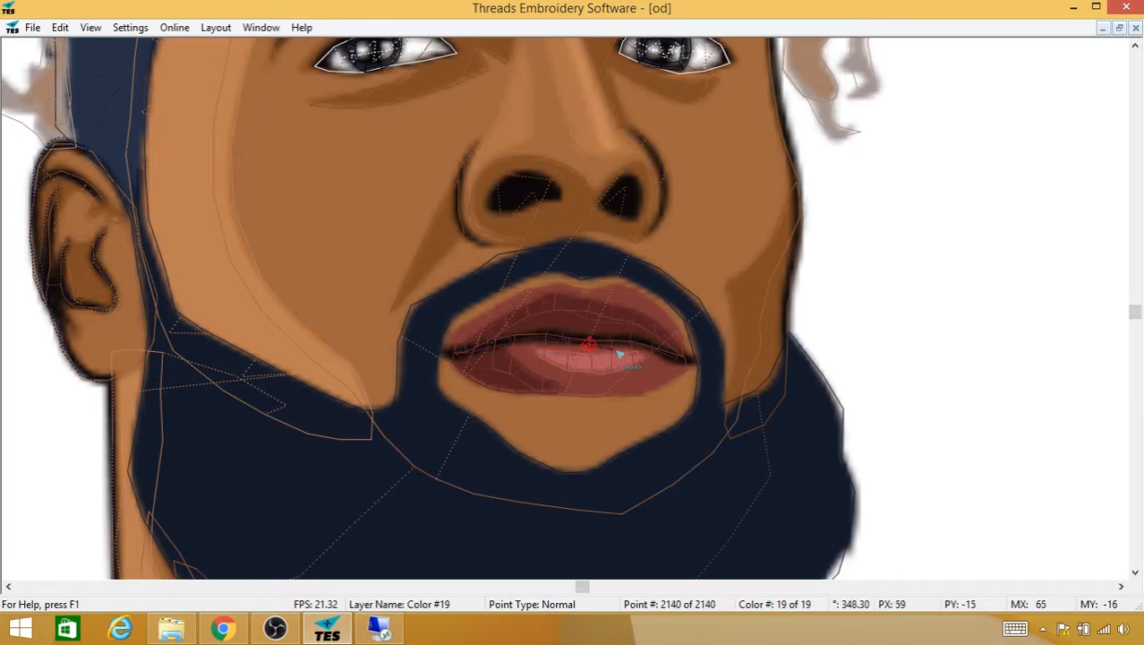
left_click(631, 344)
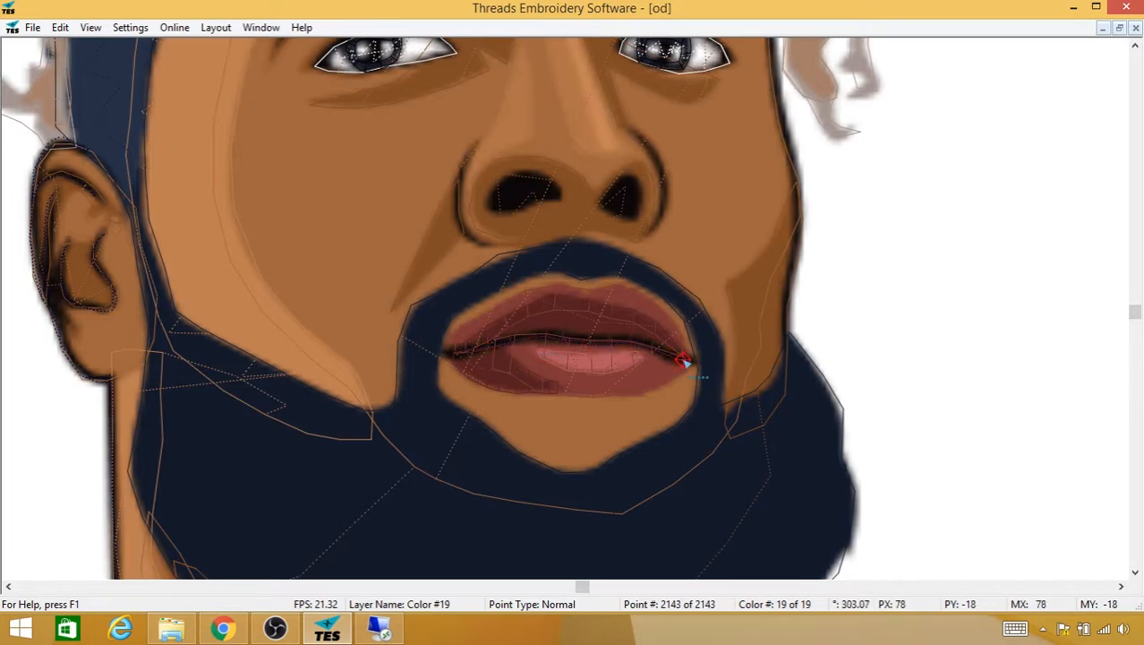
Step: Cover the dark line between the lips with column A and B points back to the ear-side corner
left_click(694, 358)
left_click(685, 349)
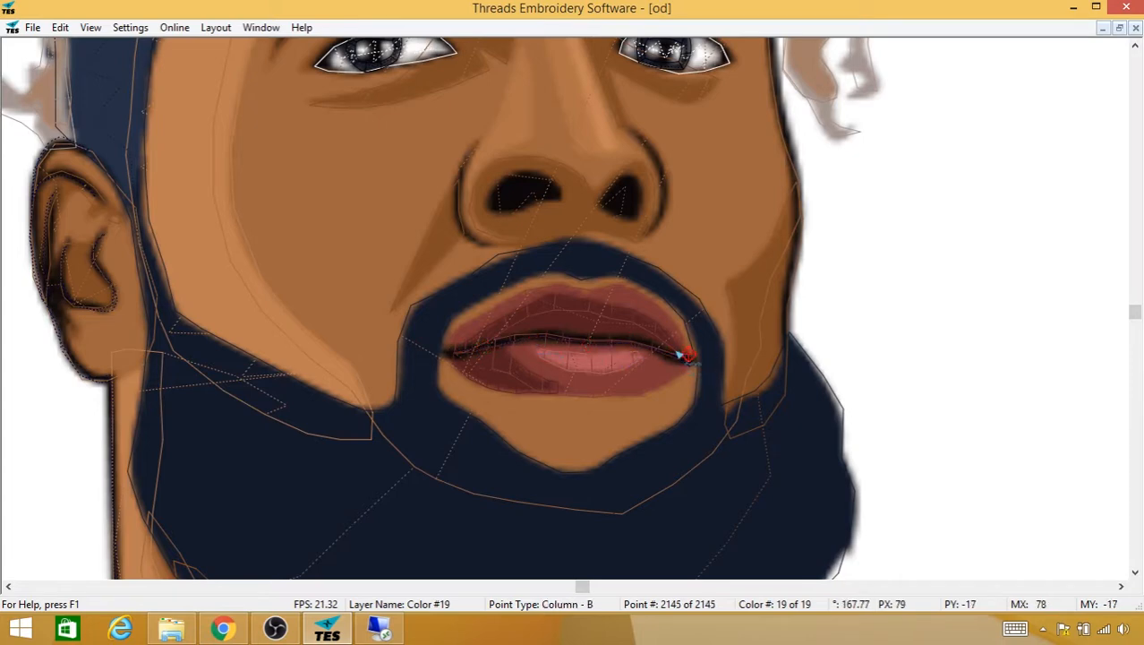
left_click(666, 346)
left_click(660, 356)
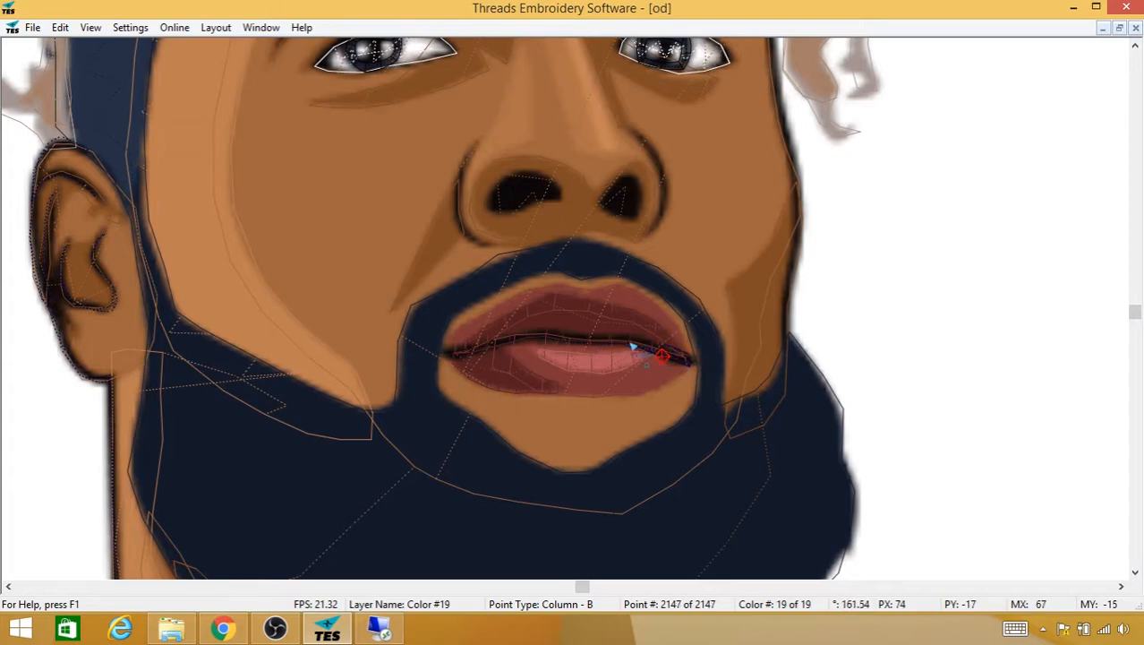
left_click(629, 352)
left_click(627, 336)
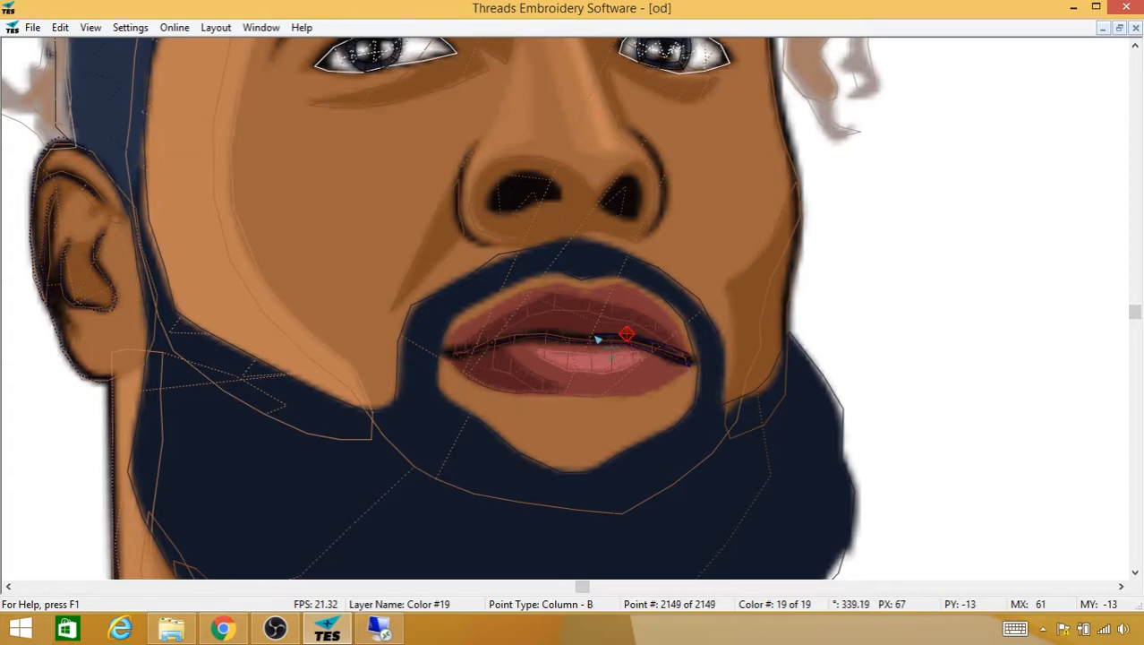
left_click(597, 336)
left_click(592, 344)
left_click(553, 333)
left_click(547, 330)
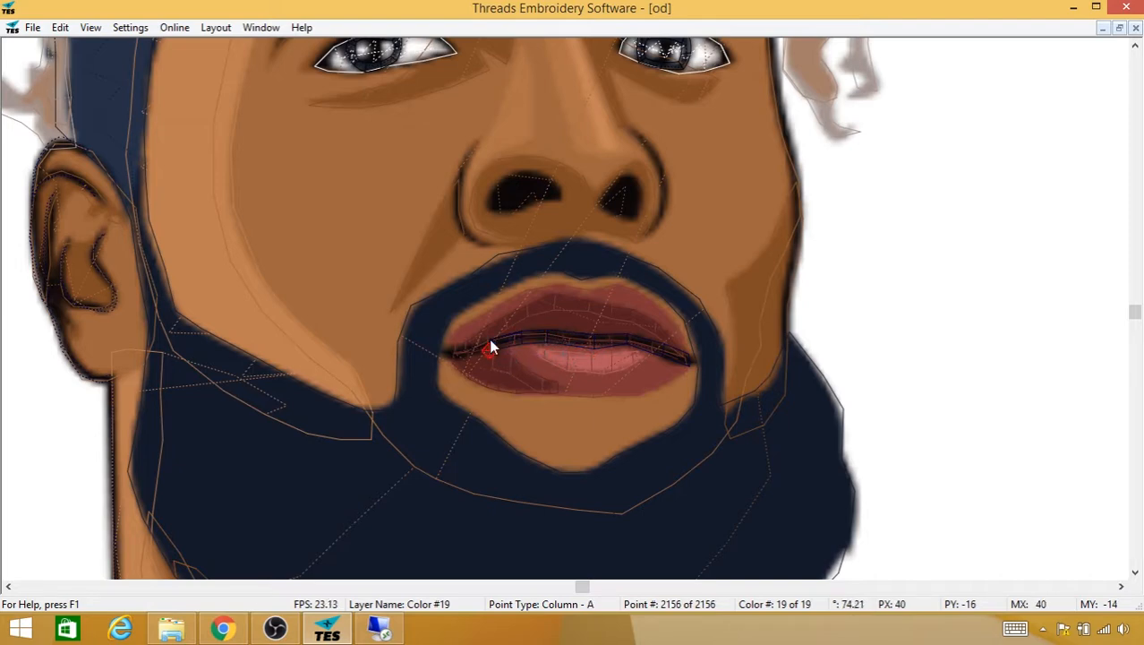
left_click(448, 349)
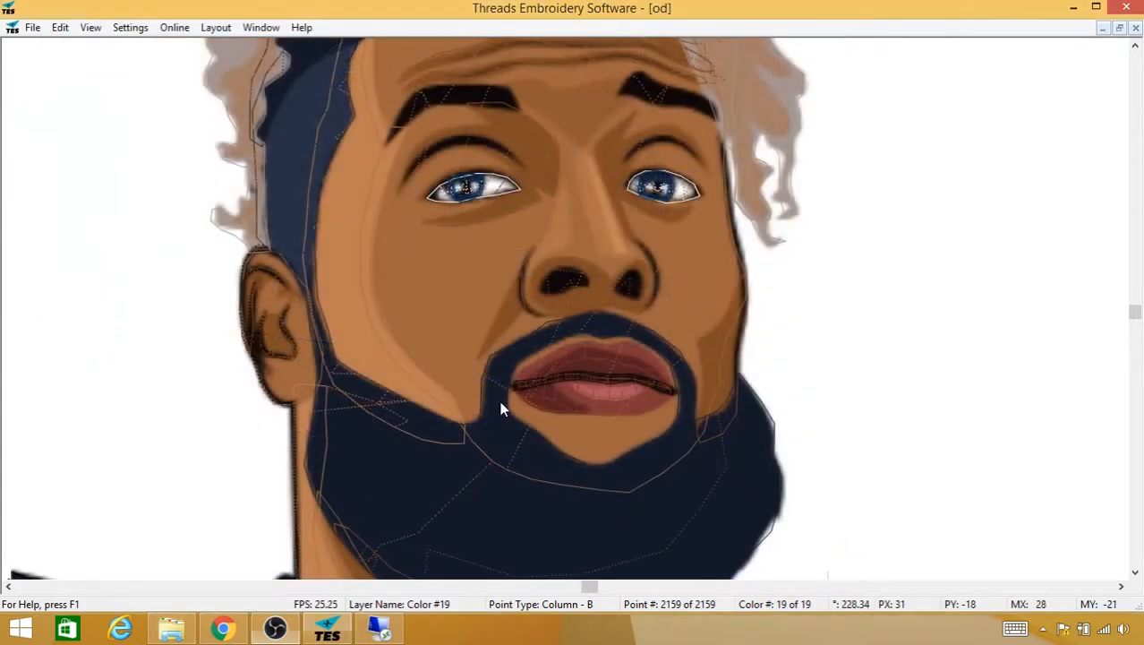
Step: Place a trim point at the top of the nose's ear-side crease and trace the crease down and back with normal points
right_click(501, 408)
mouse_move(595, 273)
left_click(404, 261)
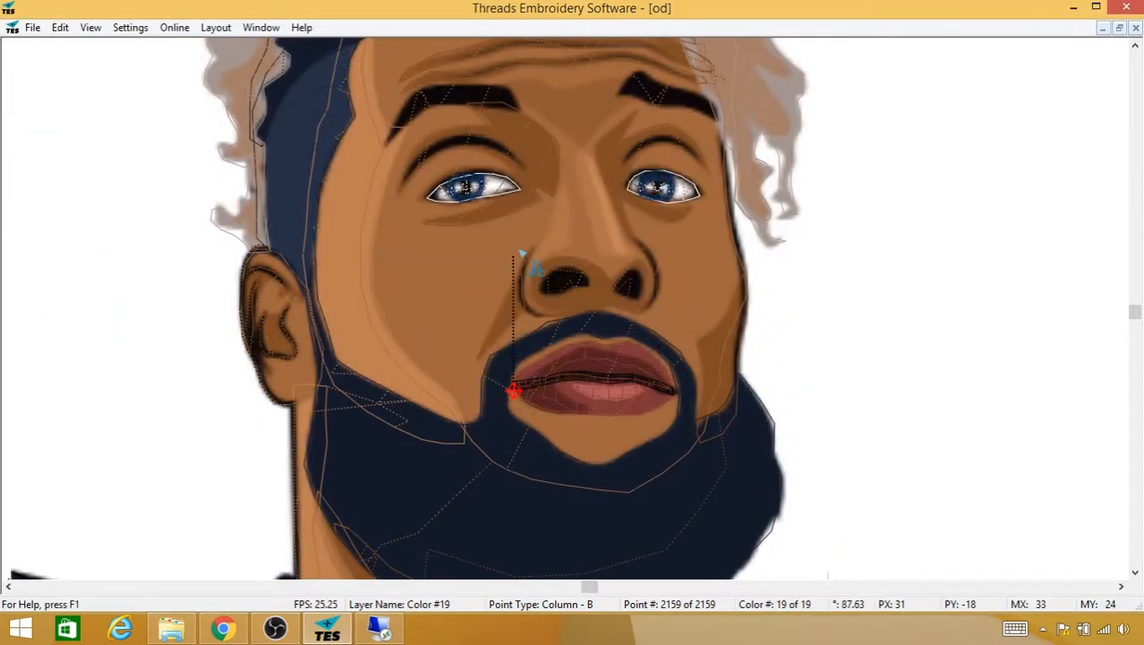
left_click(532, 251)
left_click(524, 262)
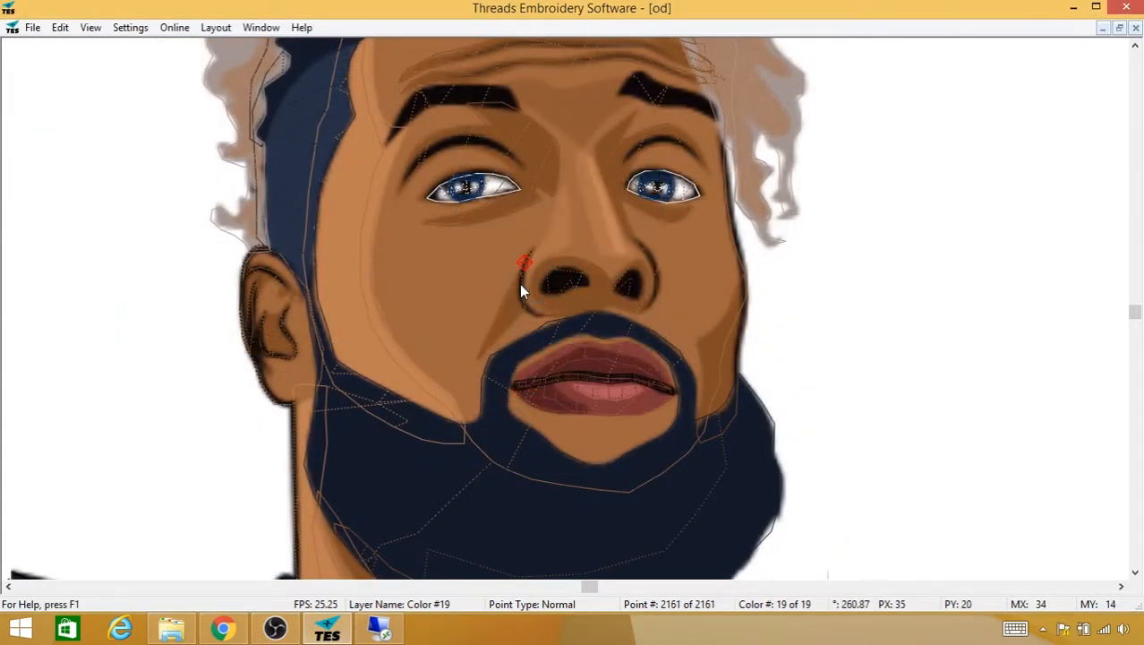
left_click(536, 315)
left_click(543, 317)
left_click(520, 289)
left_click(522, 262)
left_click(529, 250)
Step: Add a trim point inside the ear-side nostril and run normal points across it and back
right_click(529, 250)
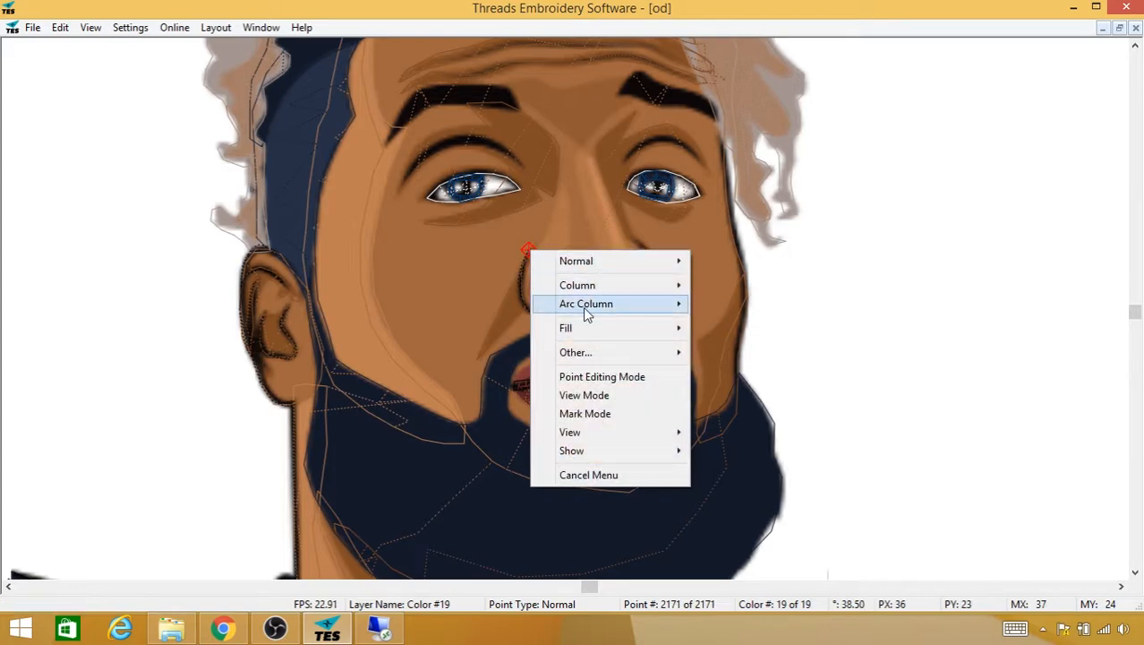
mouse_move(593, 351)
left_click(516, 356)
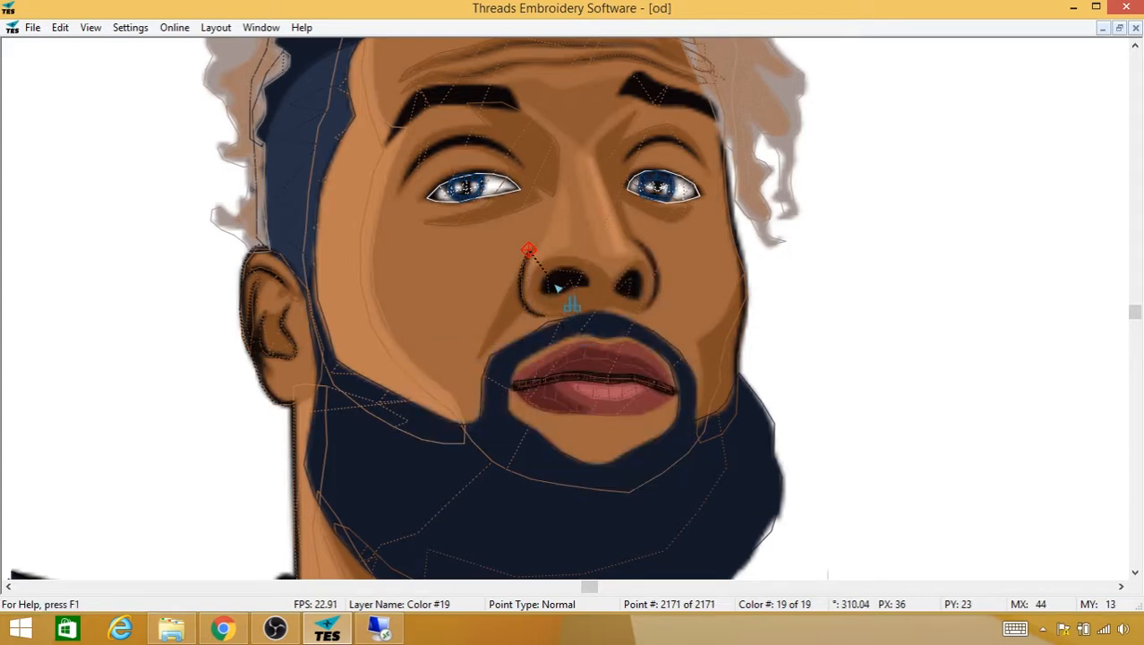
left_click(556, 286)
left_click(560, 276)
left_click(565, 283)
left_click(565, 276)
left_click(576, 278)
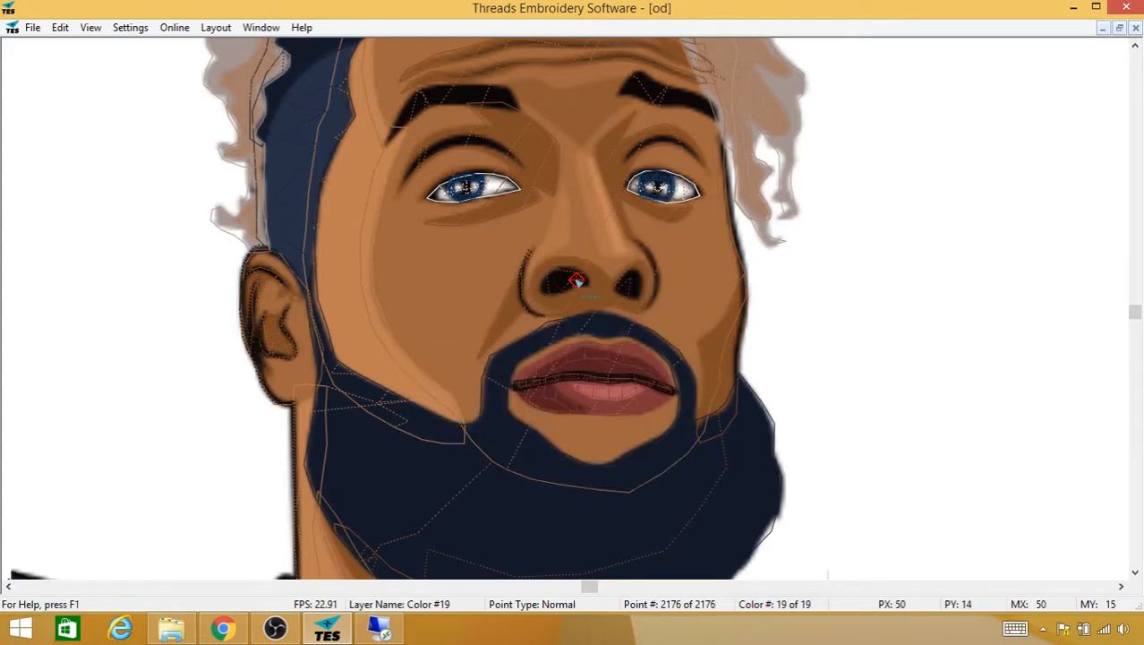
left_click(570, 278)
left_click(557, 283)
Step: Begin covering the ear-side nostril with paired column A and B points from its outer edge toward the middle
left_click_drag(571, 308, 532, 318)
scroll(528, 323, "up", 5)
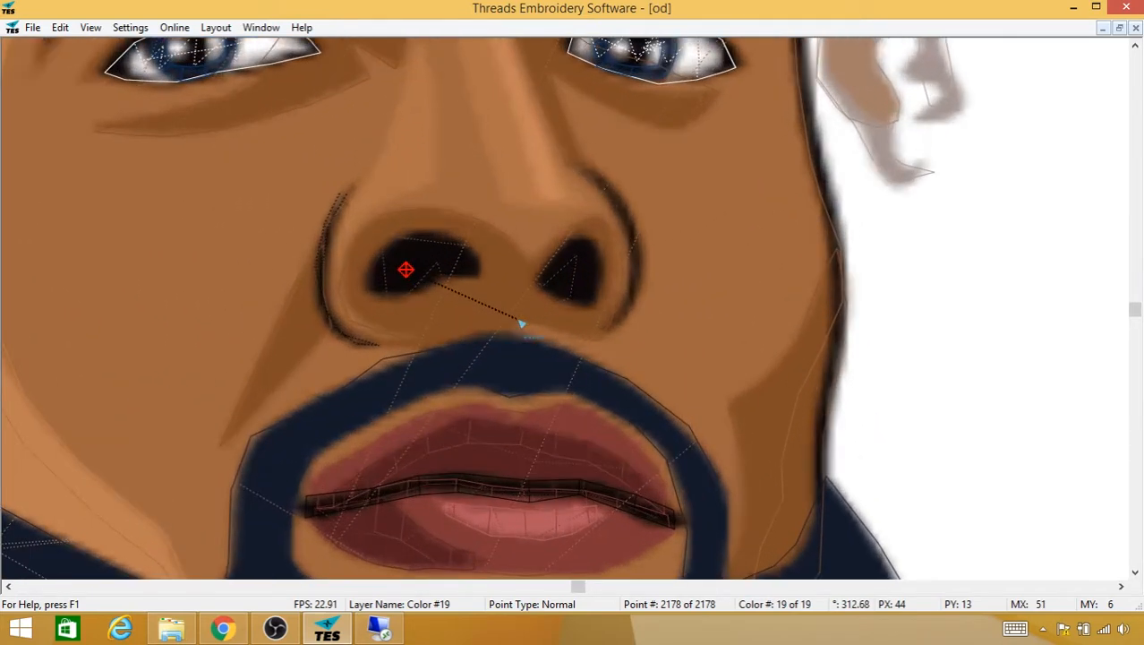
right_click(406, 265)
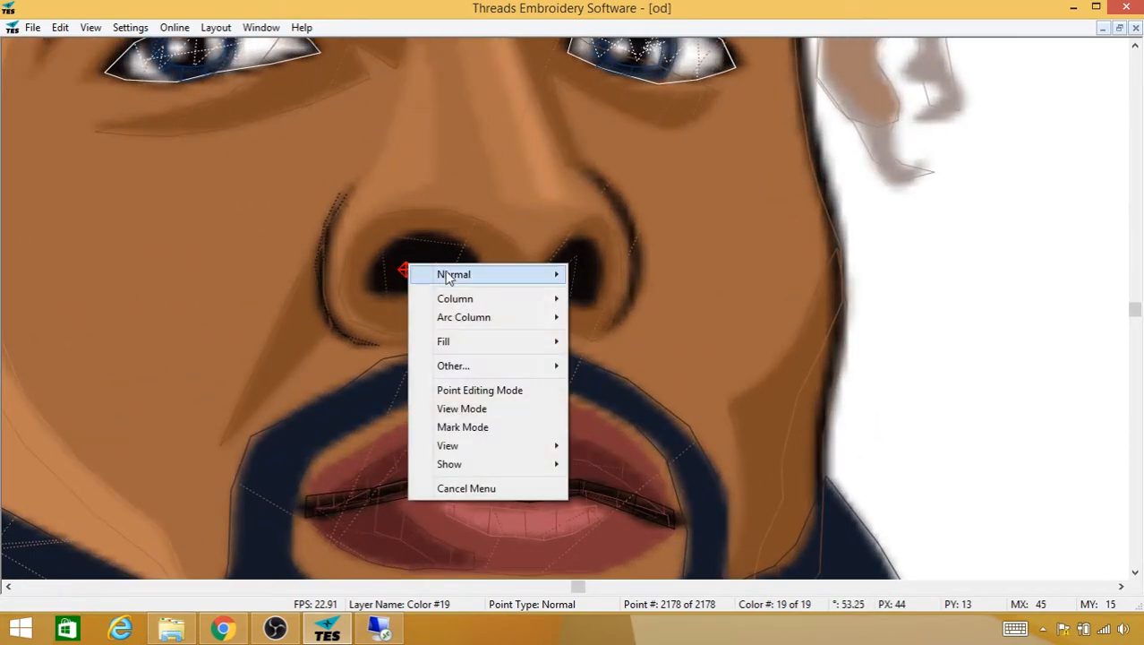
mouse_move(467, 300)
left_click(362, 299)
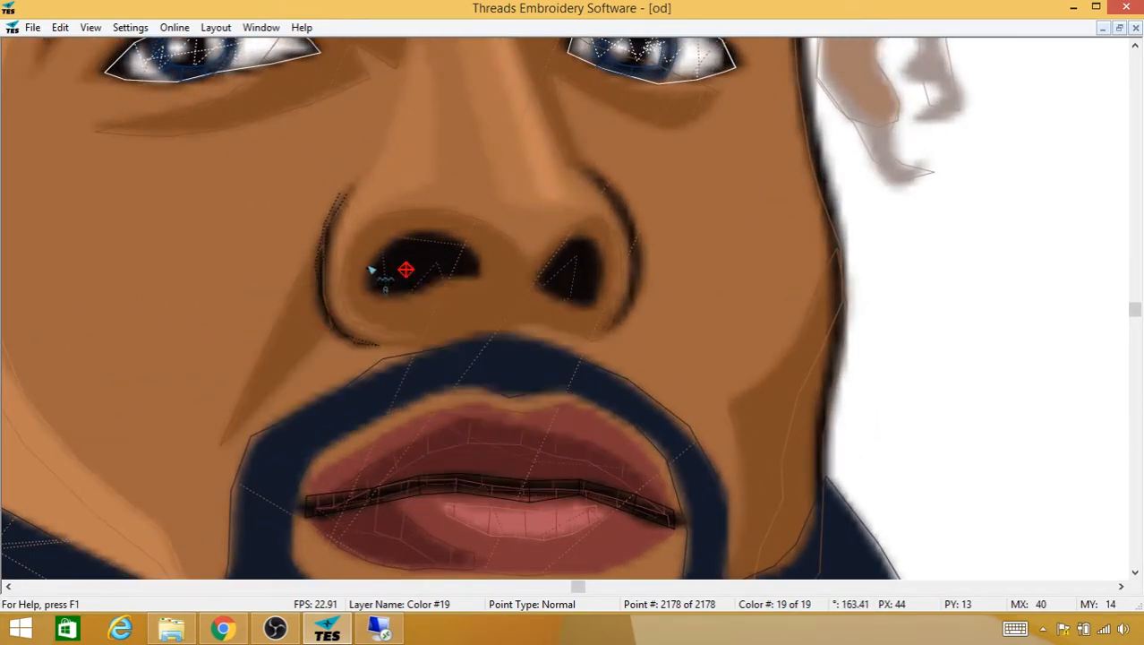
left_click(371, 267)
left_click(380, 294)
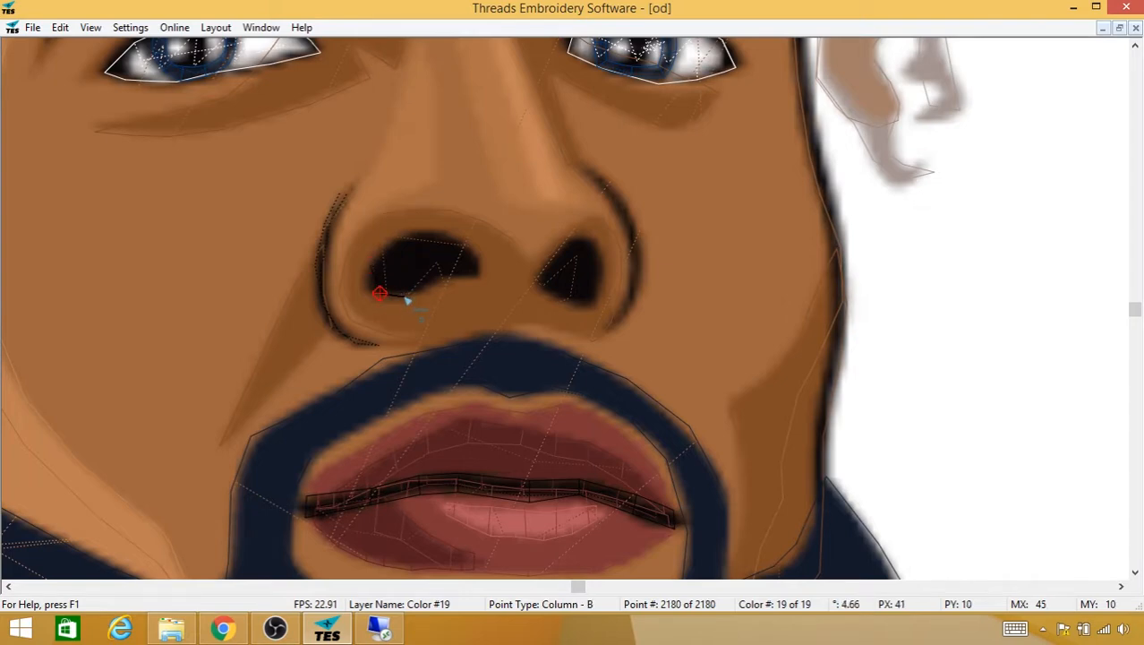
left_click(395, 289)
left_click(388, 247)
left_click(409, 236)
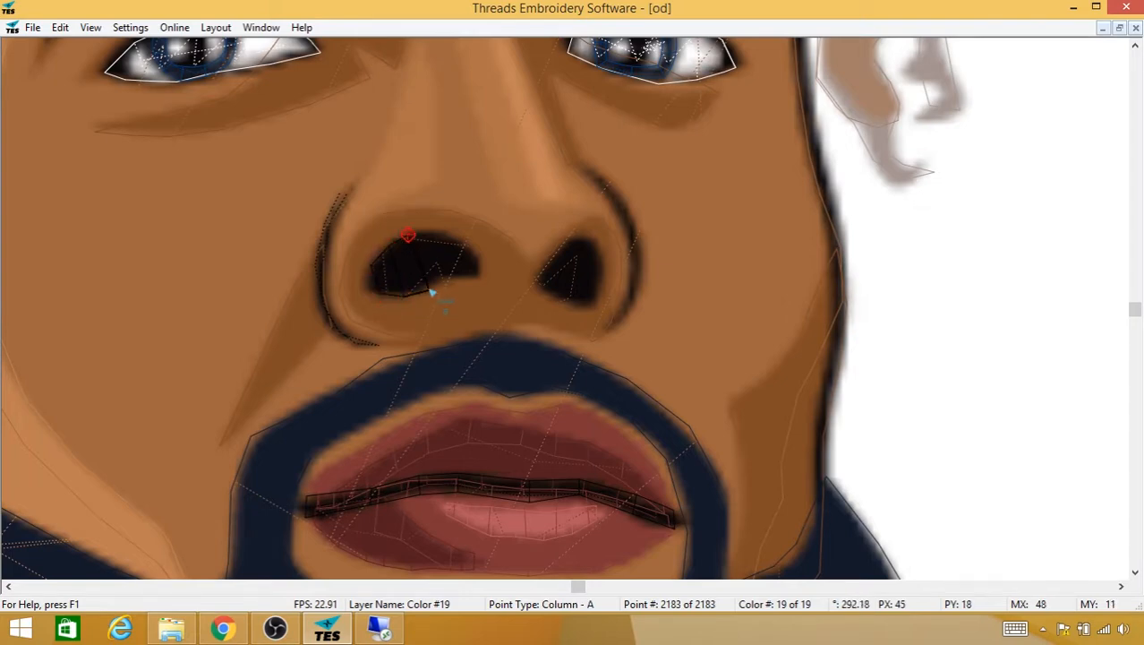
Step: Continue the column A and B points across the rest of the ear-side nostril to its inner end
left_click(424, 288)
left_click(437, 278)
left_click(437, 236)
left_click(454, 240)
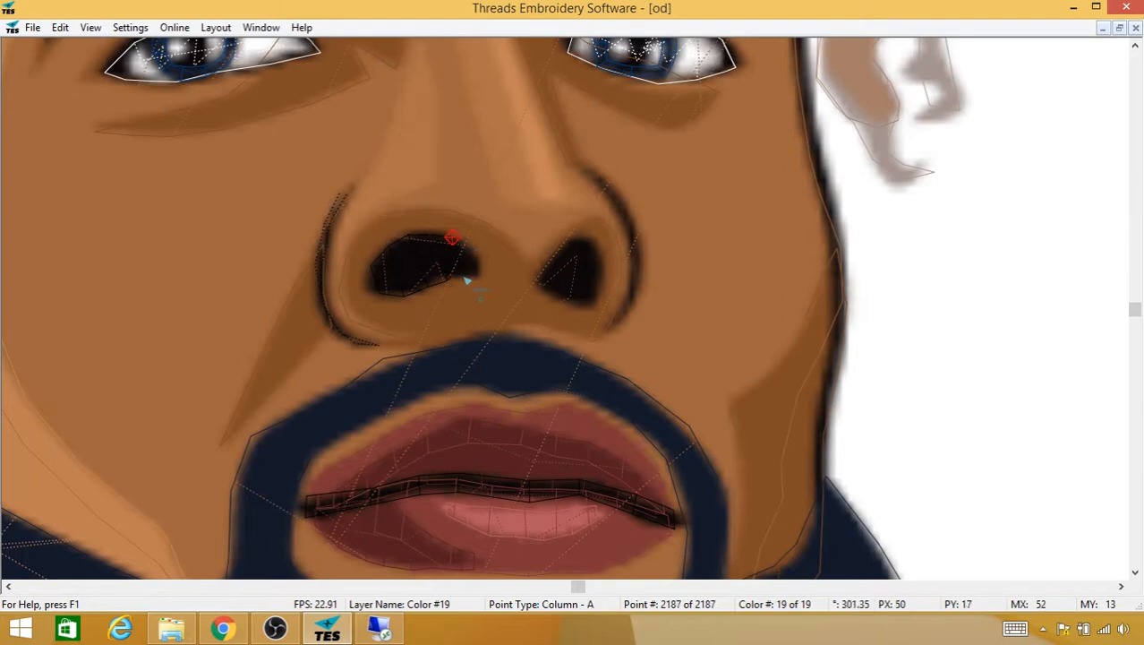
left_click(460, 281)
left_click(482, 277)
Step: Place a trim point inside the far nostril and run normal points across it and back
right_click(480, 261)
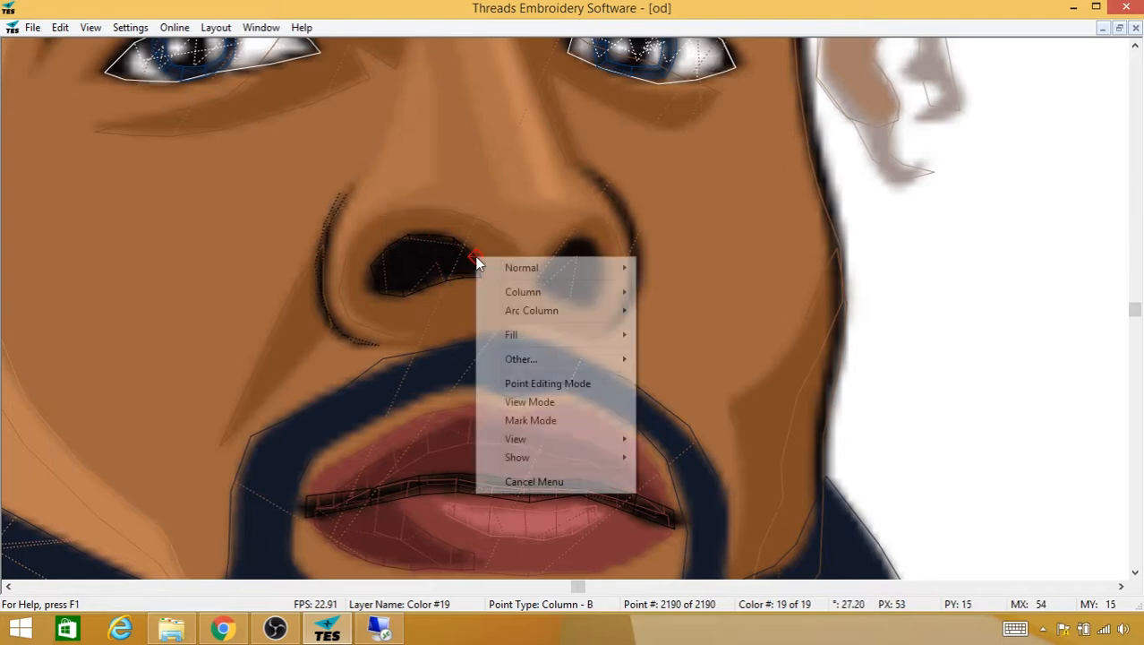
mouse_move(527, 359)
left_click(435, 360)
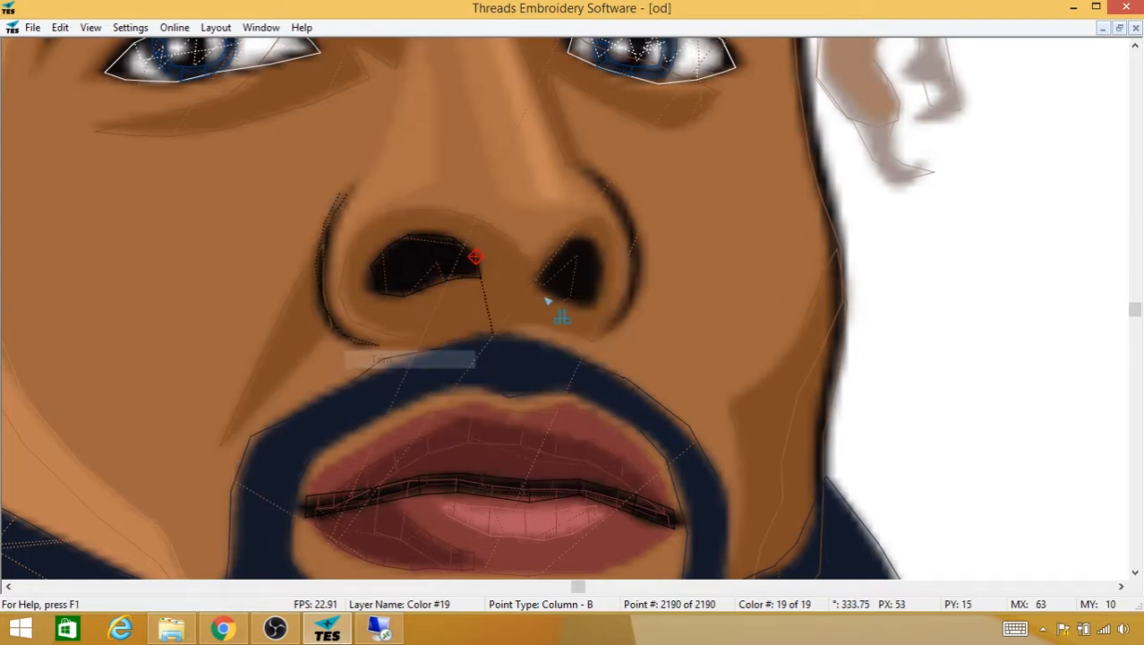
left_click(575, 267)
left_click(573, 264)
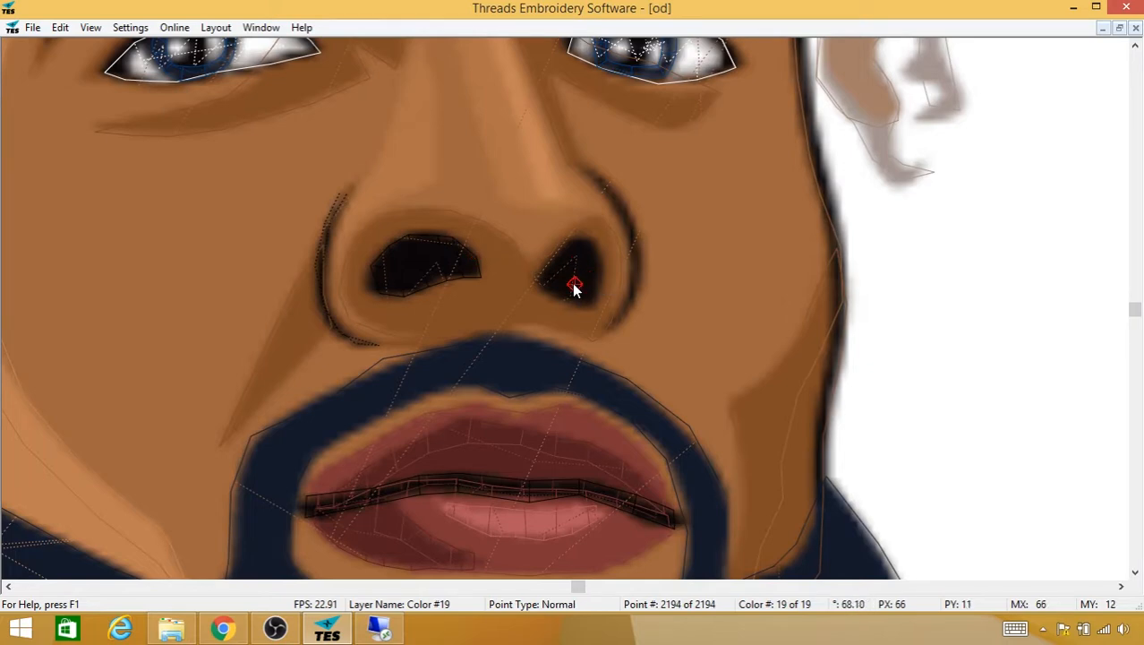
left_click(582, 259)
left_click(586, 268)
left_click(583, 277)
left_click(577, 289)
left_click(557, 283)
left_click(545, 288)
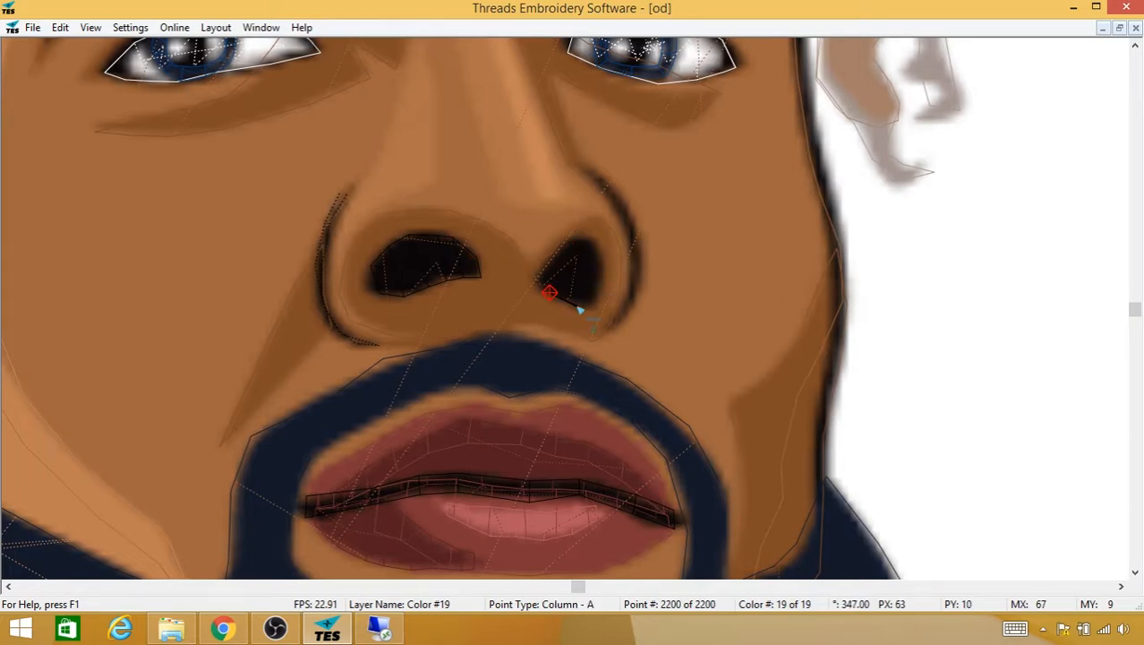
left_click(571, 304)
left_click(596, 310)
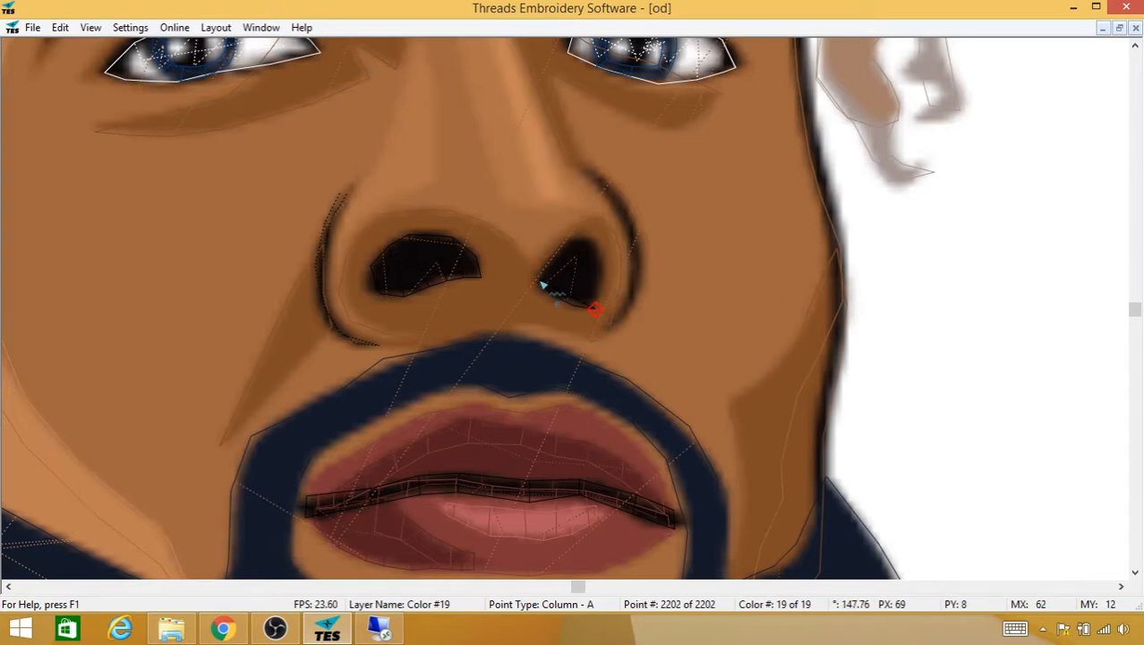
left_click(540, 282)
left_click(555, 255)
left_click(600, 280)
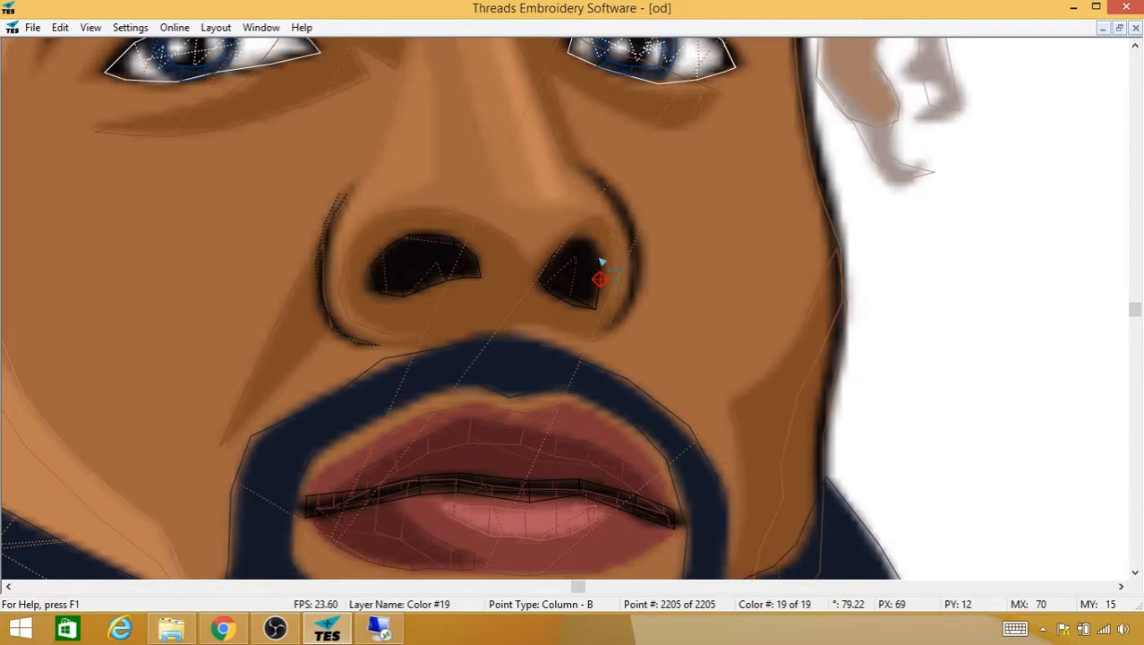
key("BackSpace")
key("BackSpace")
key("BackSpace")
key("BackSpace")
key("BackSpace")
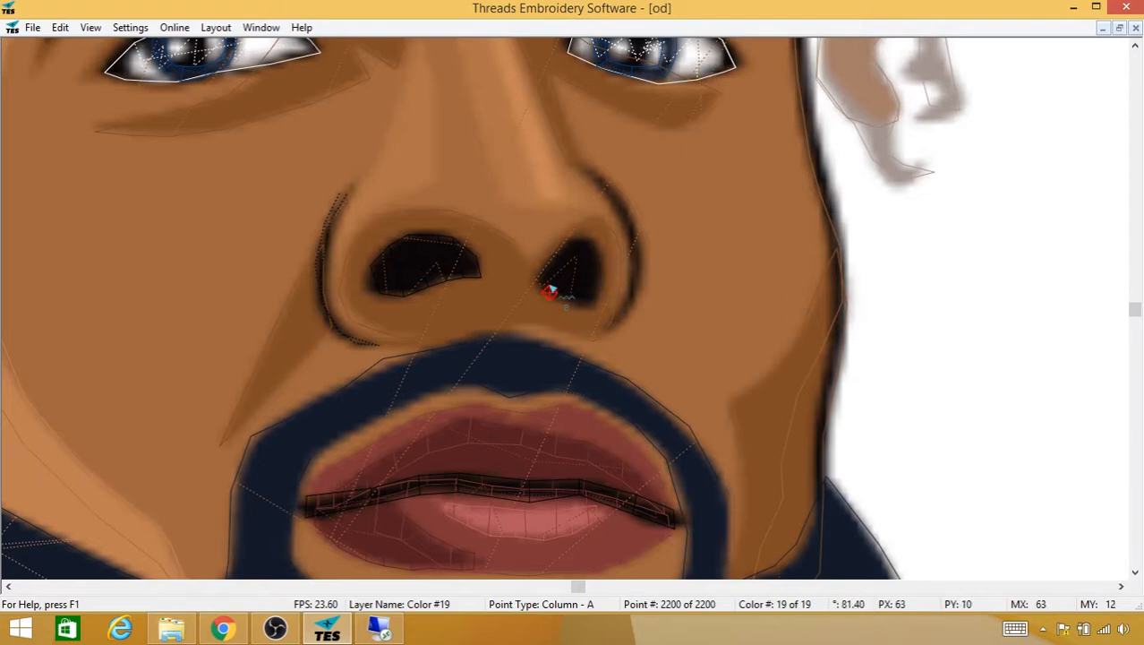
key("BackSpace")
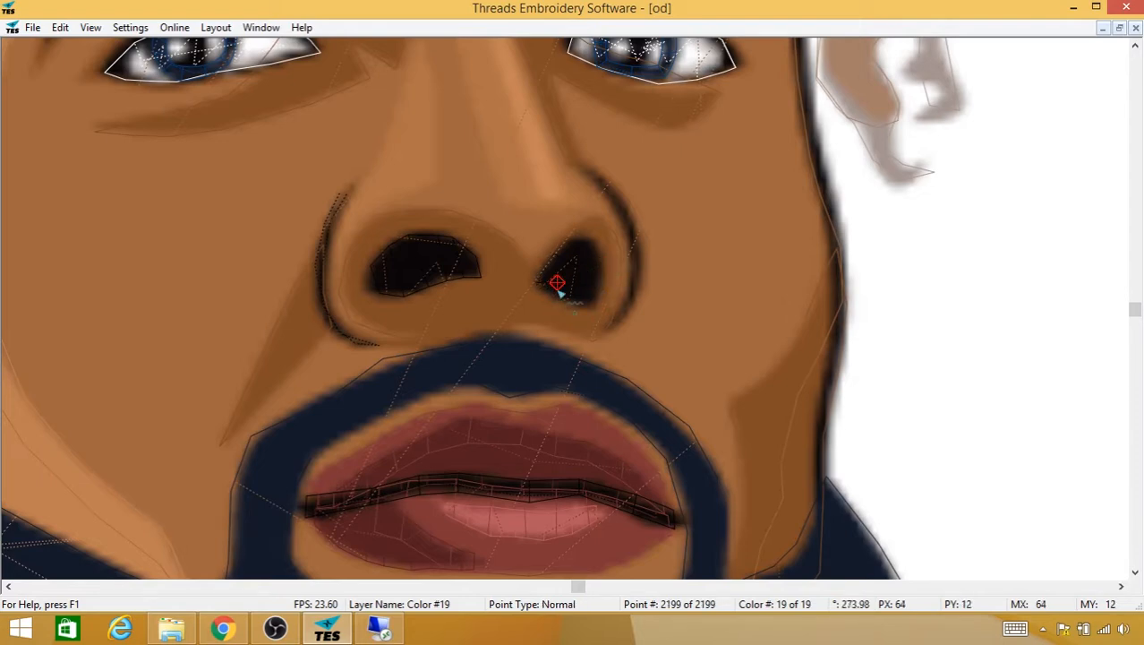
key("BackSpace")
Step: Cover the far nostril with column A and B points from its inner edge to its outer edge
right_click(575, 284)
mouse_move(608, 319)
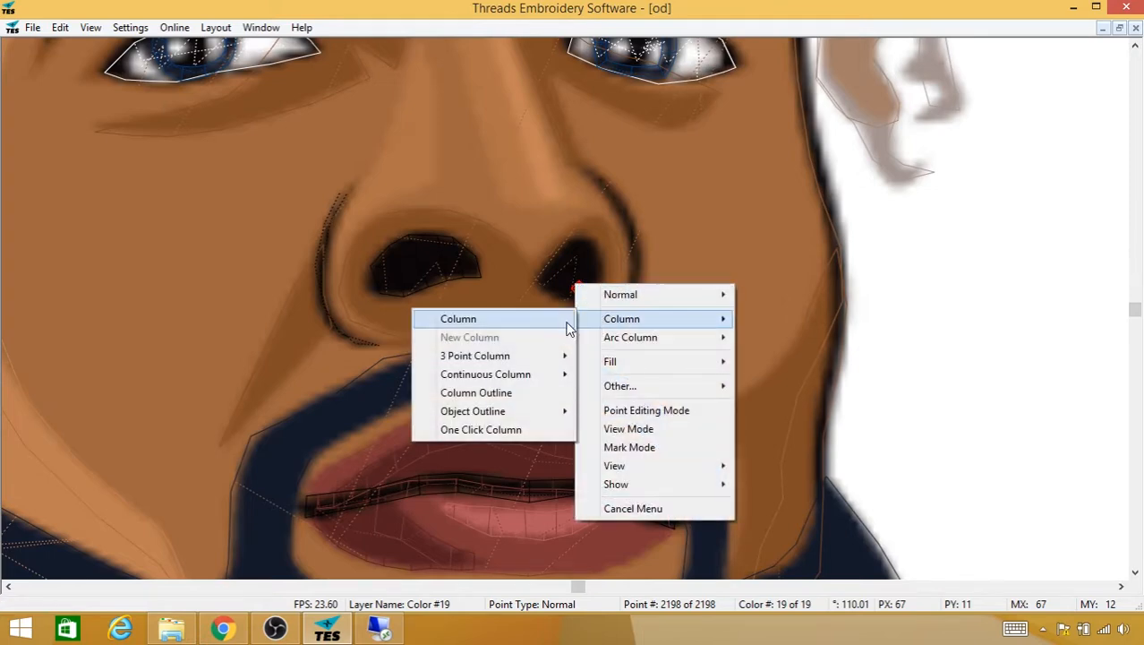
left_click(567, 327)
left_click(539, 268)
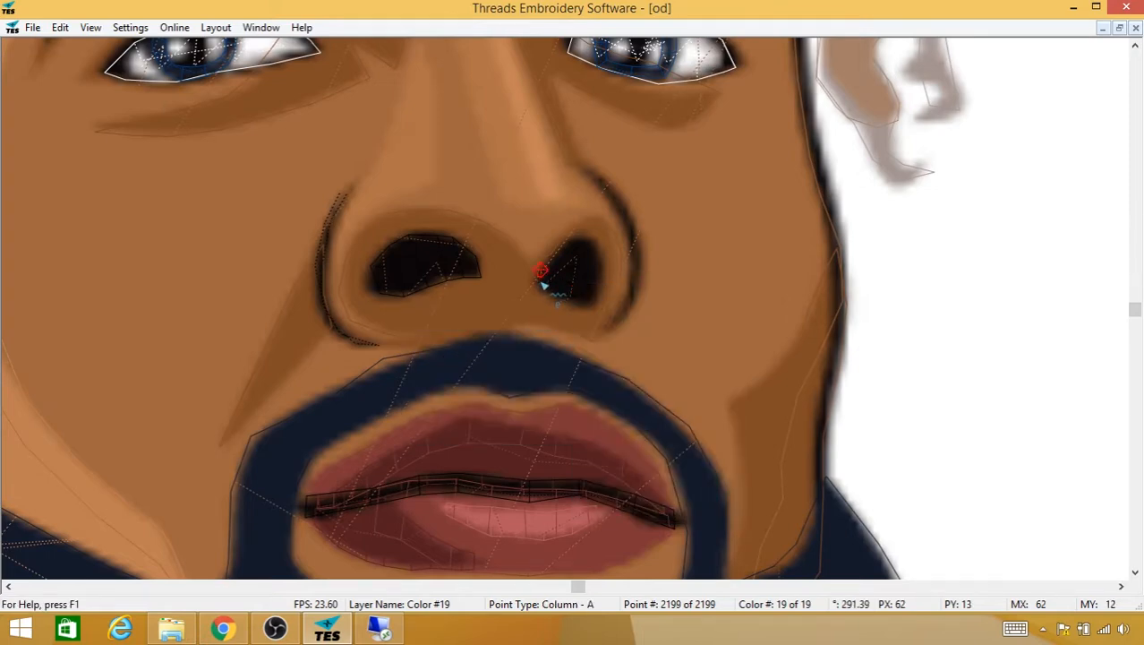
left_click(555, 293)
left_click(577, 241)
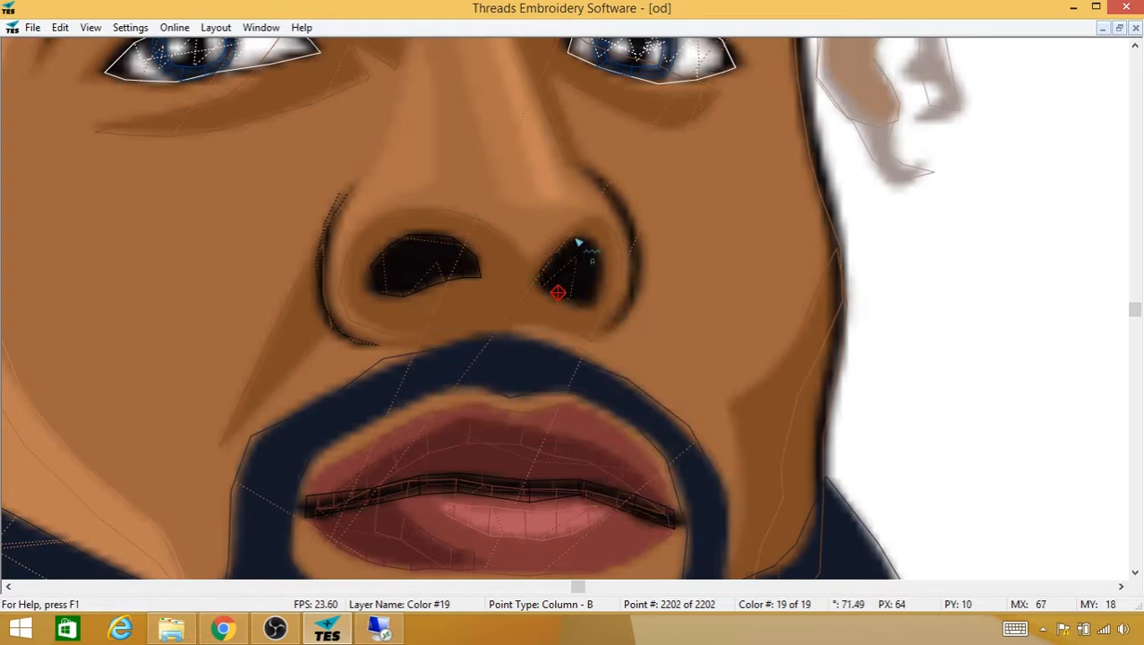
left_click(576, 295)
left_click(591, 303)
left_click(598, 253)
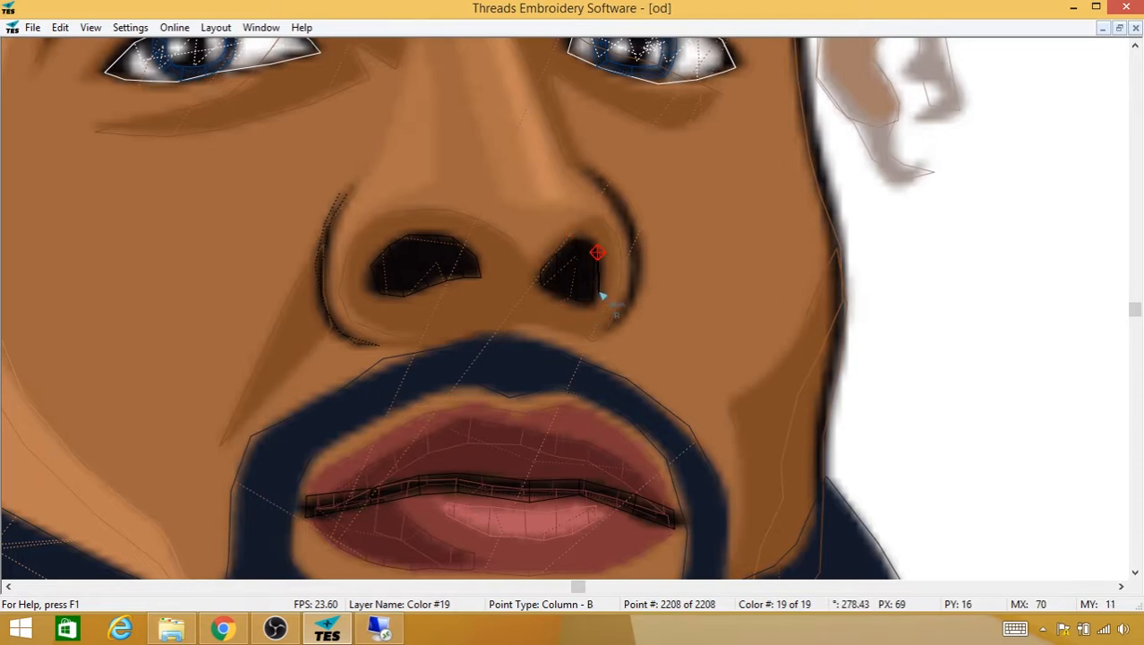
Step: Place a trim point at the bottom of the nose's far-side crease and trace the crease upward with normal points
right_click(602, 295)
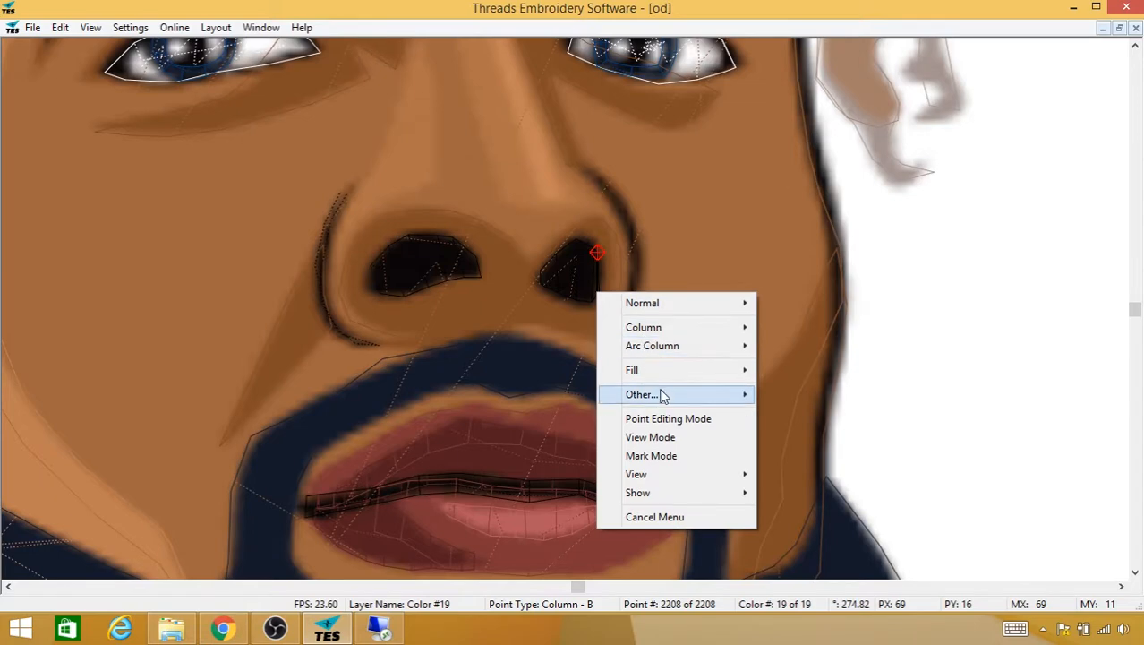
mouse_move(659, 394)
left_click(578, 403)
left_click(618, 322)
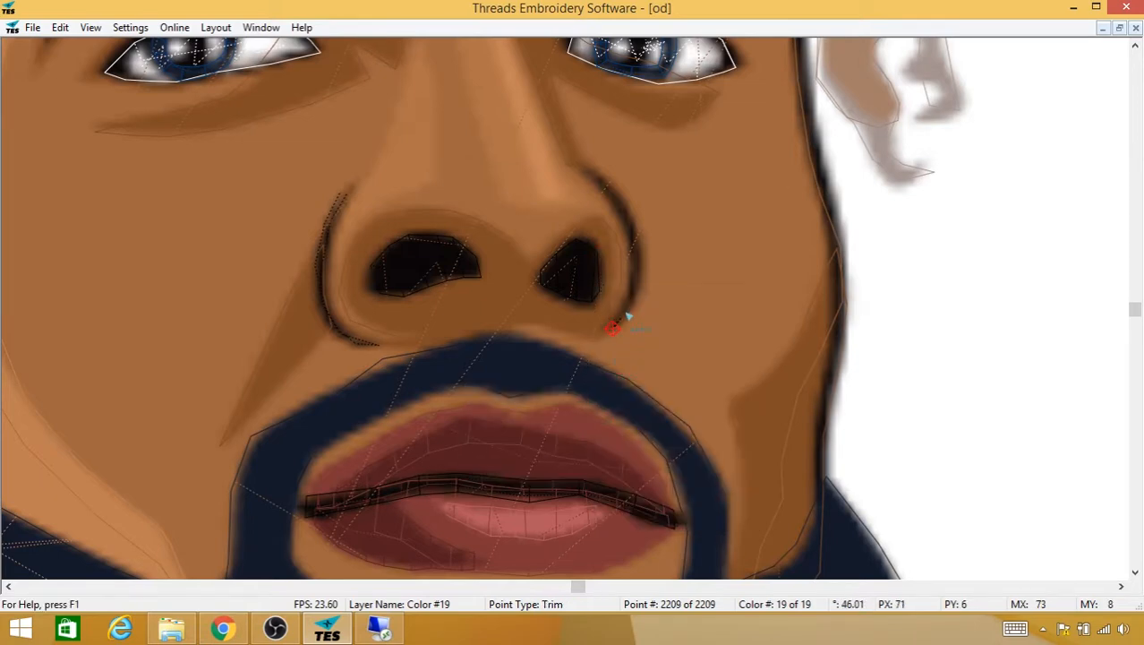
left_click(627, 307)
left_click(634, 283)
left_click(628, 224)
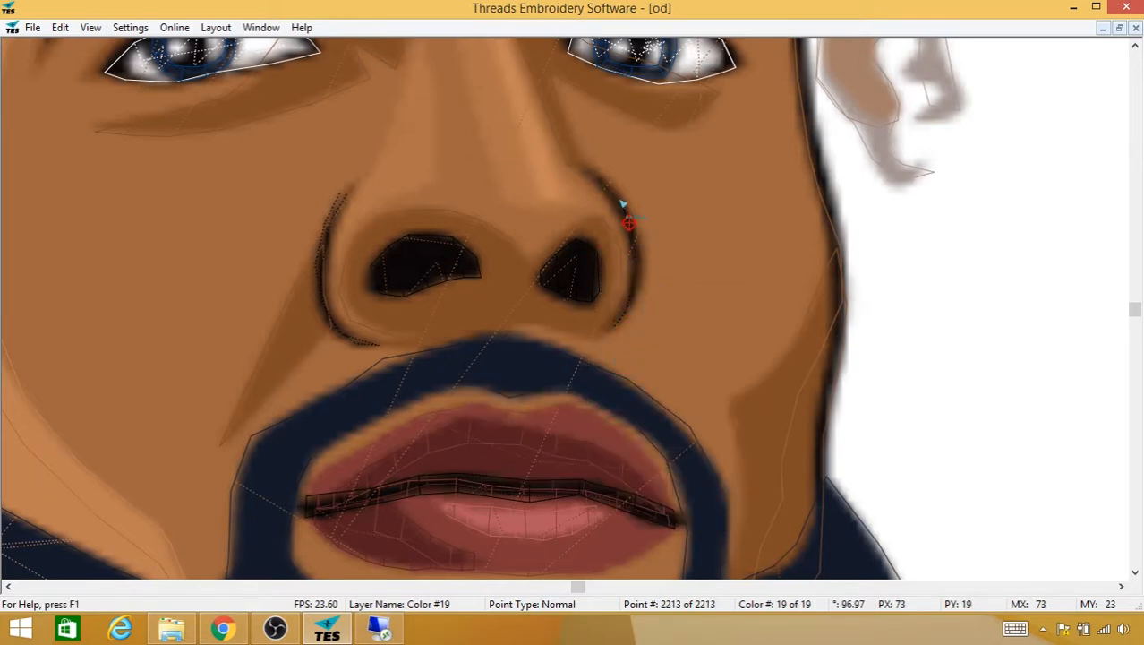
left_click(611, 195)
left_click(596, 178)
left_click(588, 170)
Step: Retrace the nose's far-side crease down to its lower end with normal points
left_click(619, 203)
left_click(634, 254)
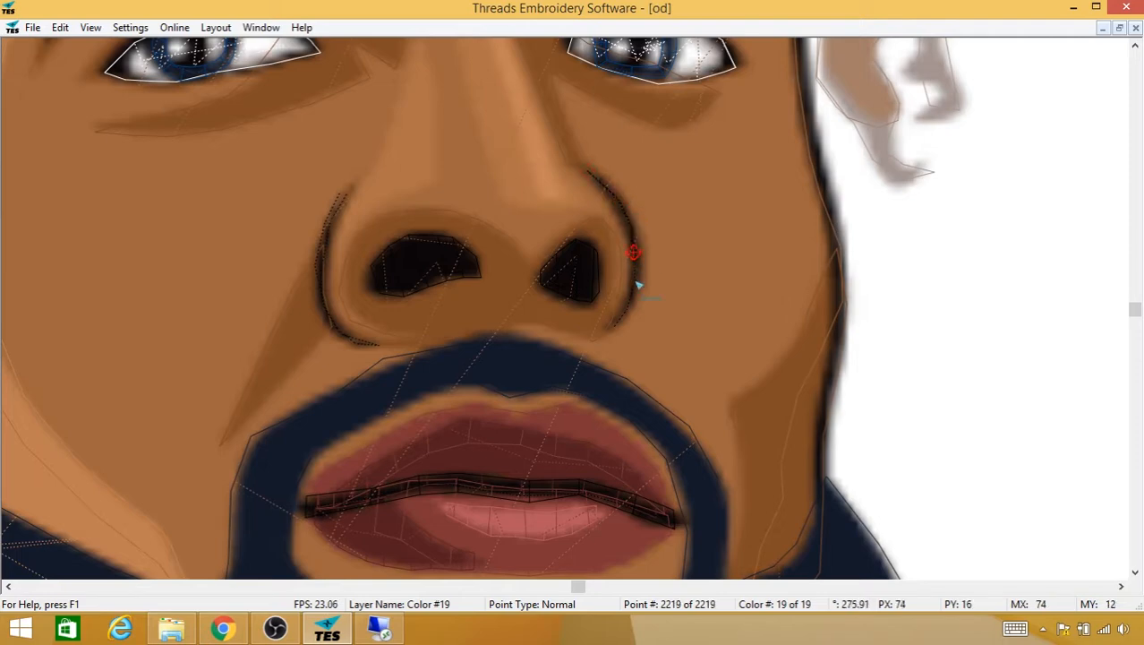
left_click(633, 307)
Step: Place a trim point at the top of the dark far-side face outline, beside the hanging hair
scroll(617, 326, "down", 2)
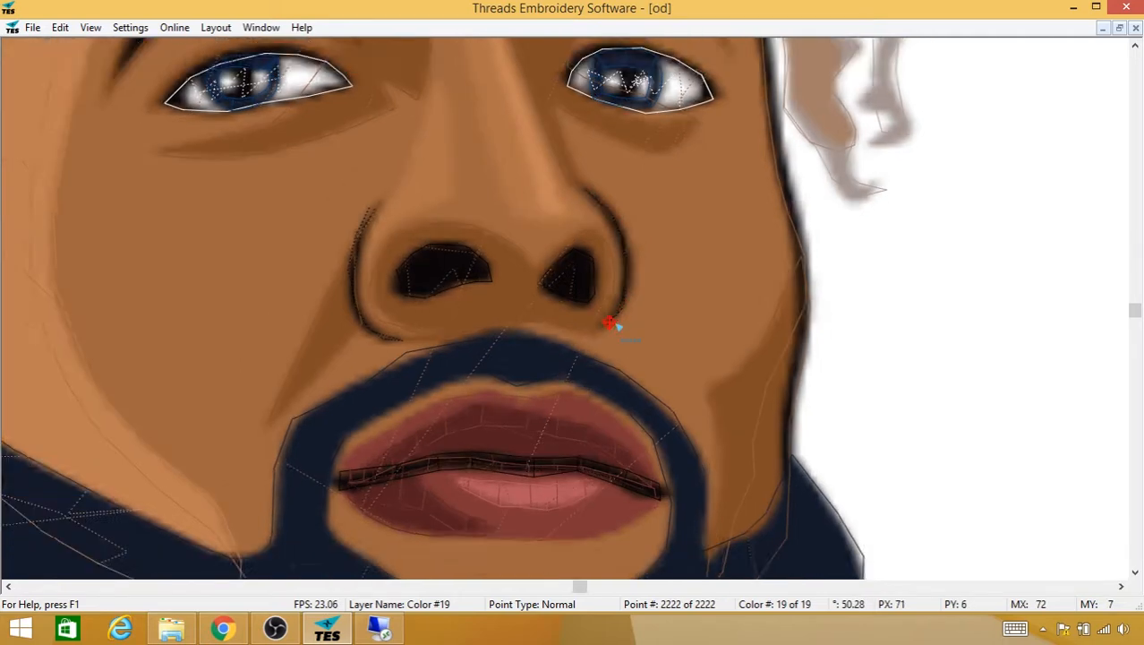
left_click_drag(610, 314, 490, 365)
right_click(489, 365)
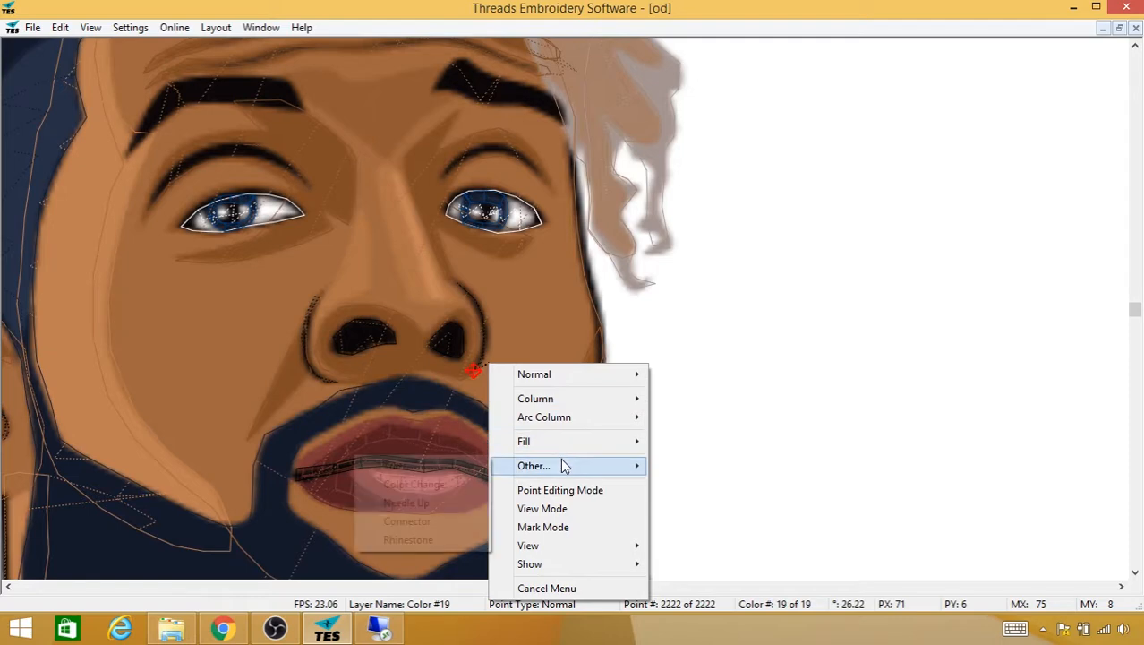
mouse_move(564, 462)
left_click(470, 464)
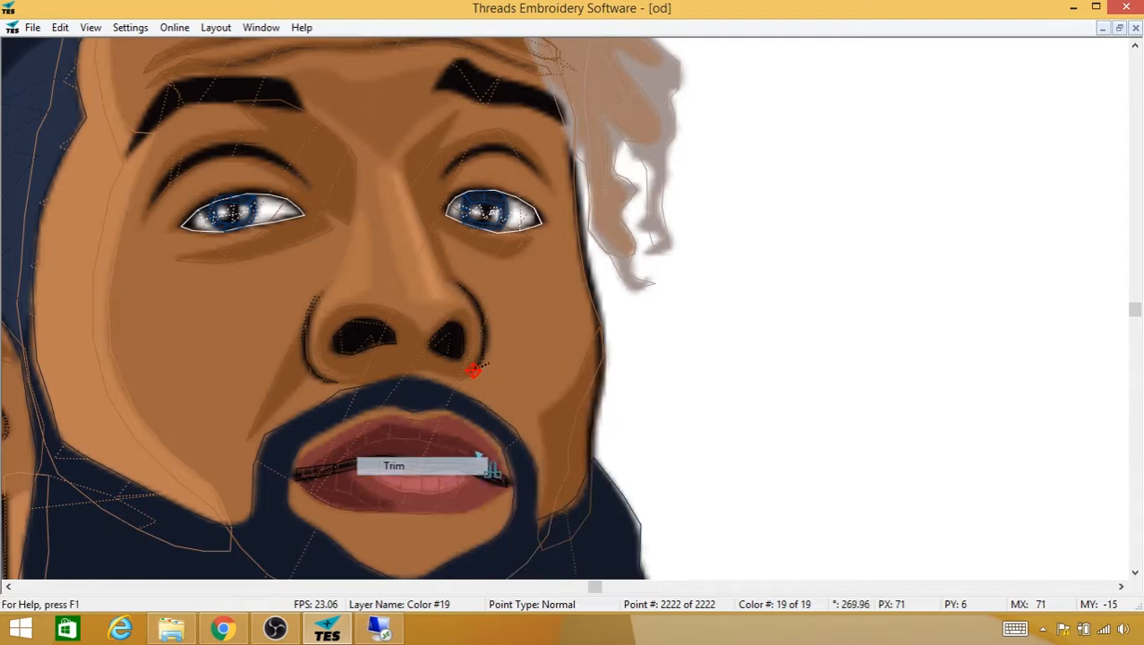
left_click(573, 163)
Step: Run normal points down the dark far-side face outline to the edge of the beard
left_click(575, 192)
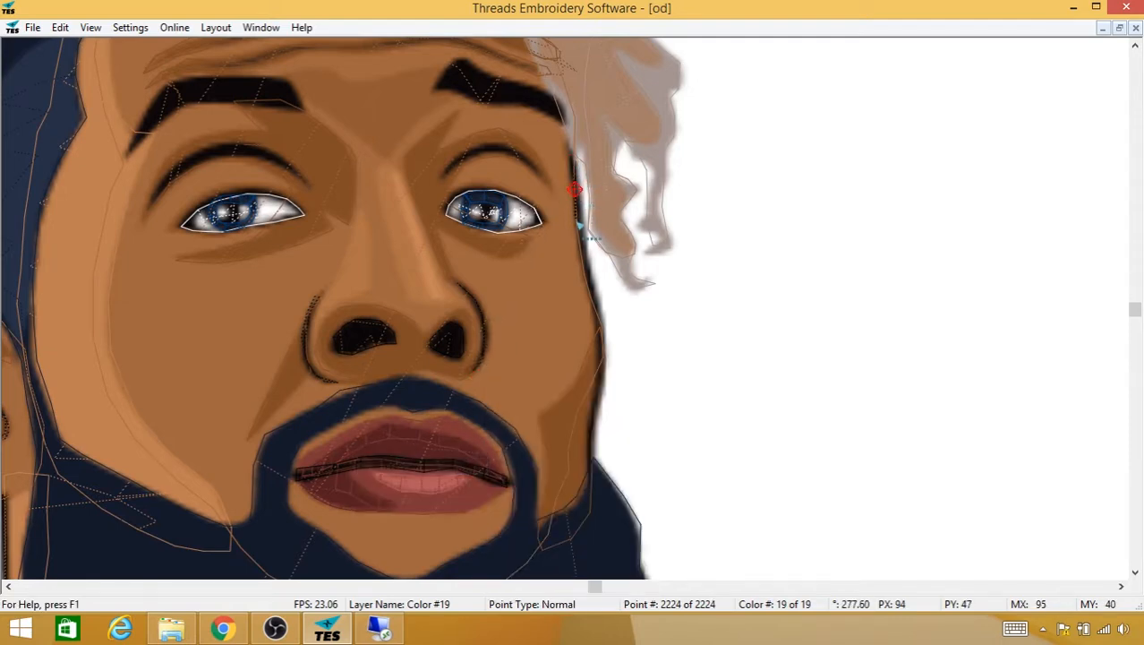
left_click(579, 223)
left_click(588, 260)
left_click(597, 290)
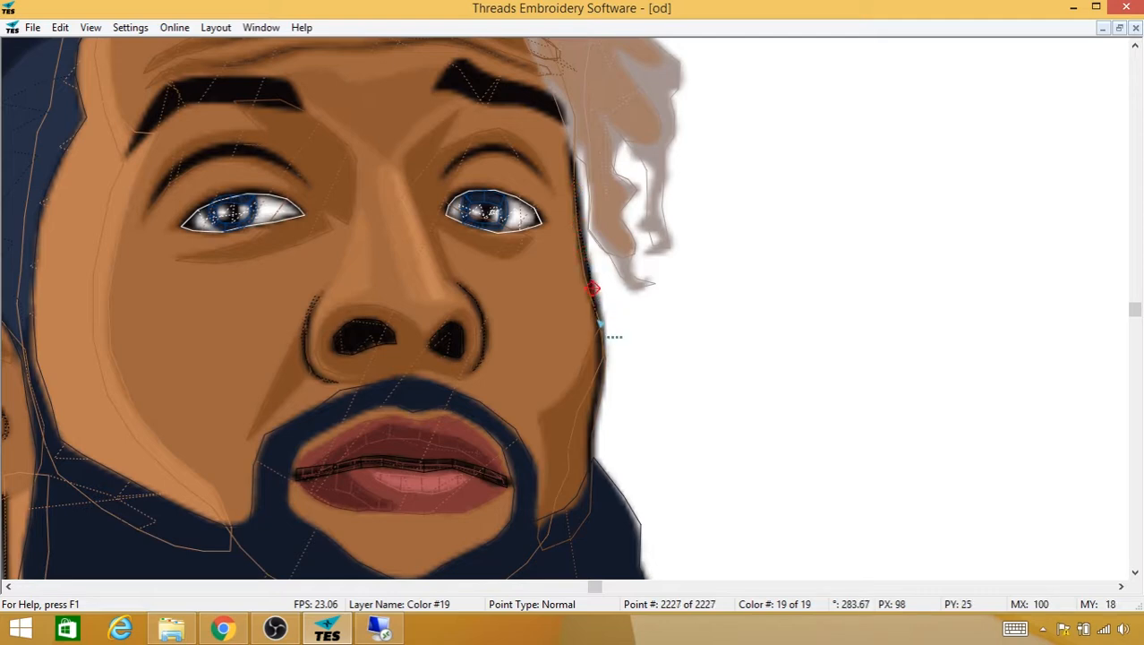
left_click(599, 318)
left_click(601, 342)
left_click(600, 379)
left_click(595, 408)
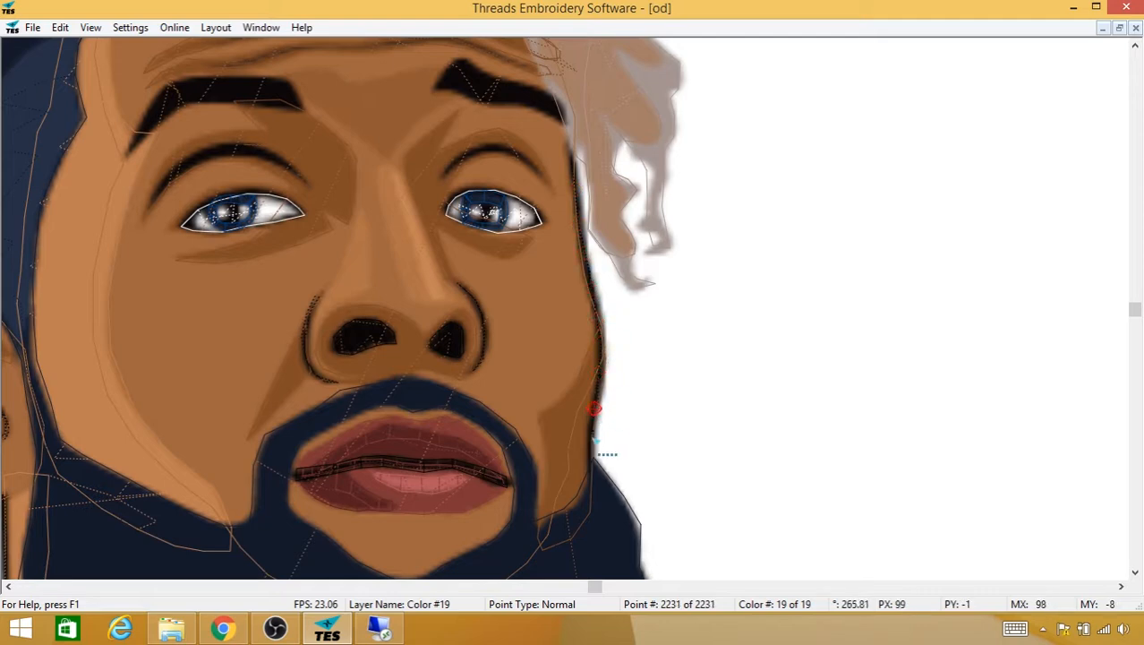
left_click(592, 460)
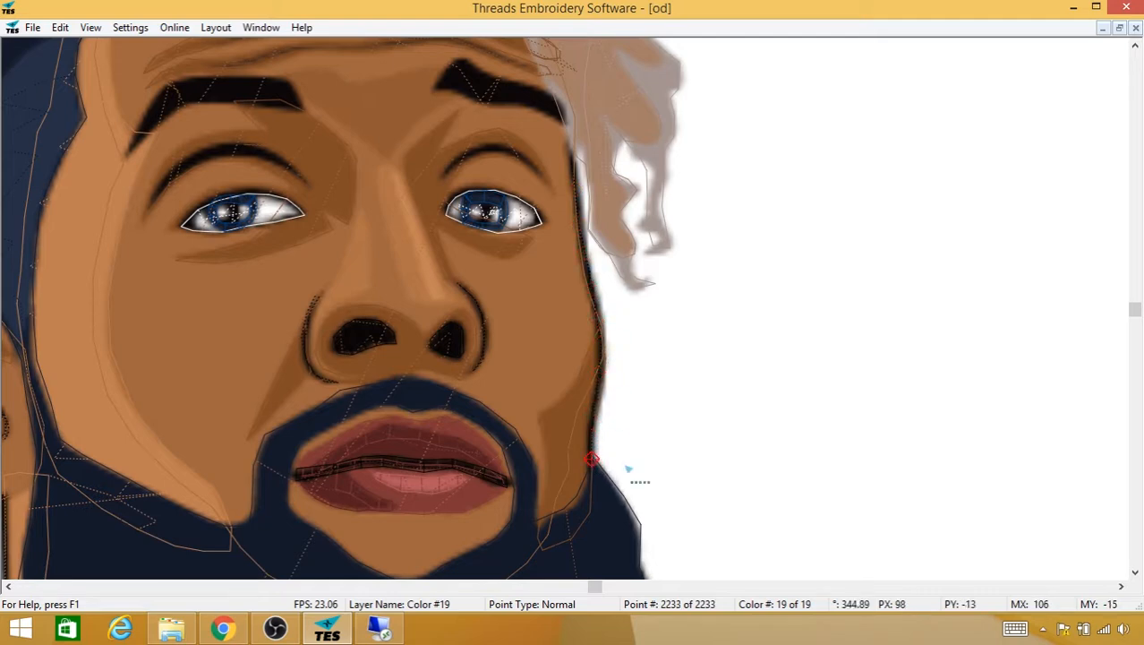
Step: Retrace the far-side face outline with normal points from the beard up to the hair
left_click(596, 411)
left_click(598, 388)
left_click(603, 369)
left_click(604, 347)
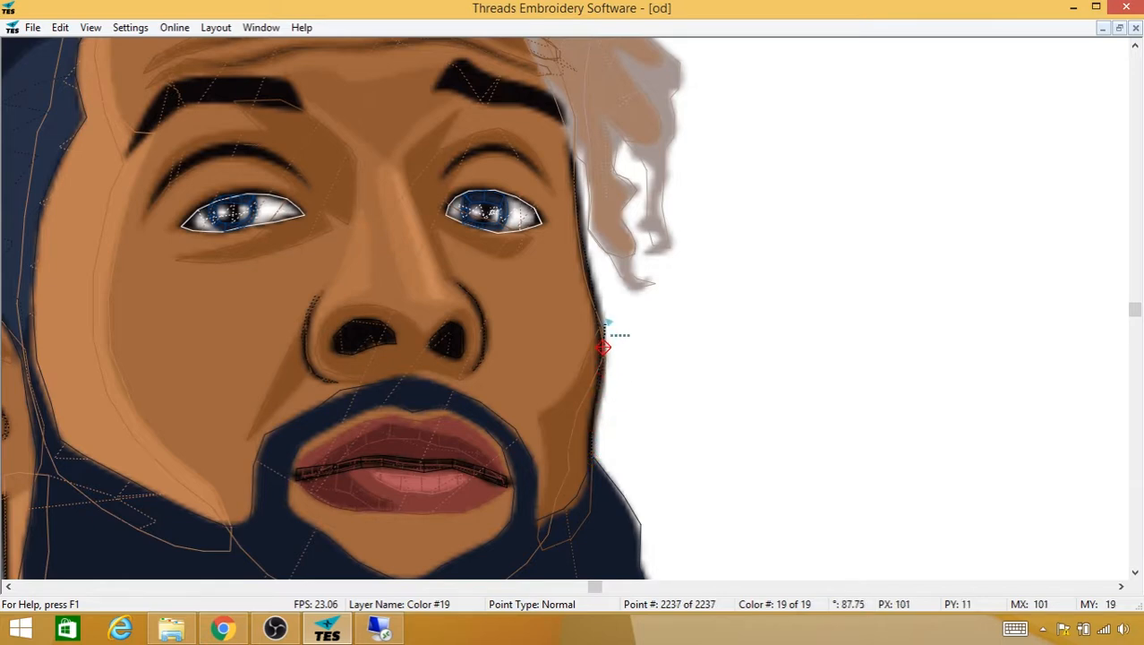
left_click(595, 308)
left_click(587, 257)
left_click(579, 218)
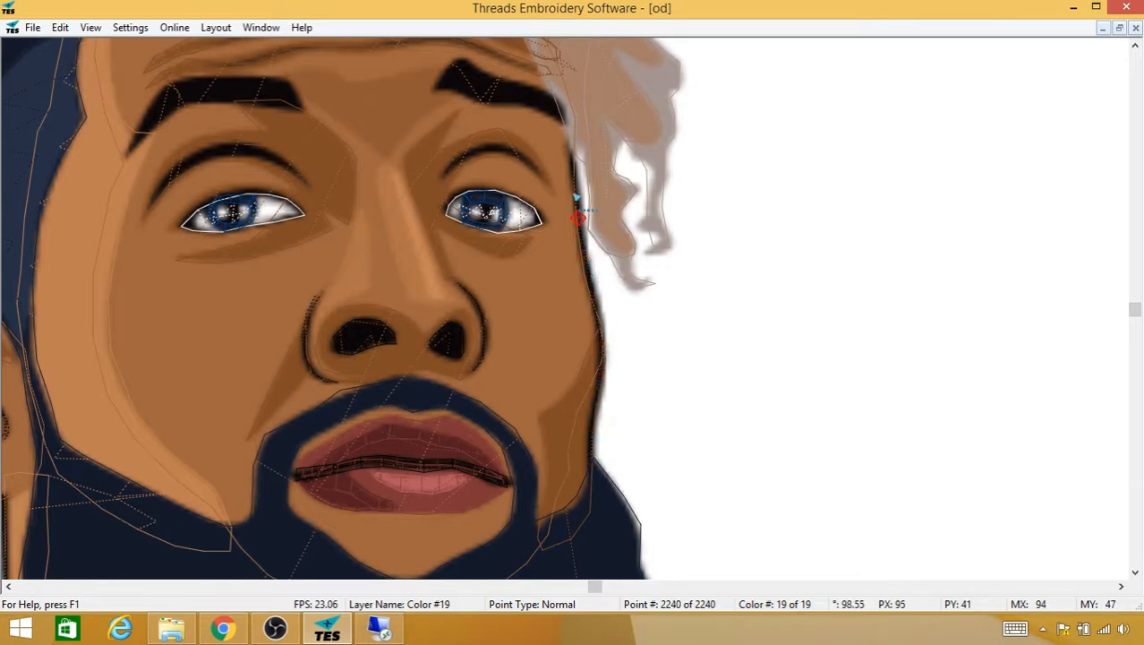
left_click(572, 192)
left_click(576, 161)
Step: Run a third pass of normal points down the far-side face outline, ending at the beard
left_click(579, 209)
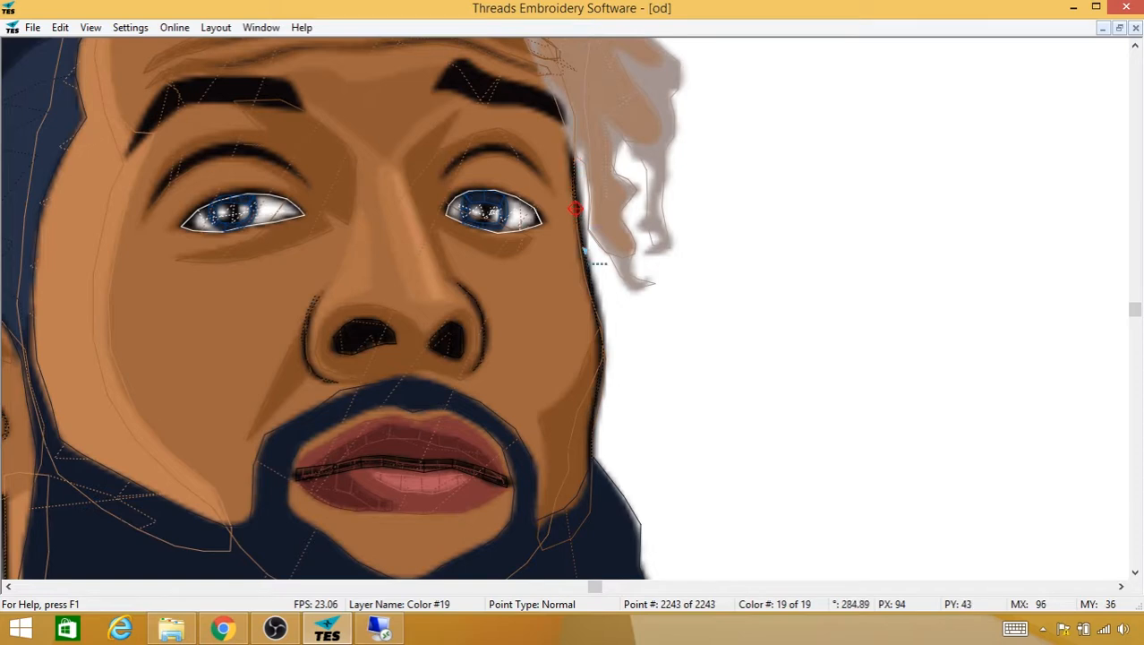
left_click(586, 253)
left_click(594, 291)
left_click(601, 326)
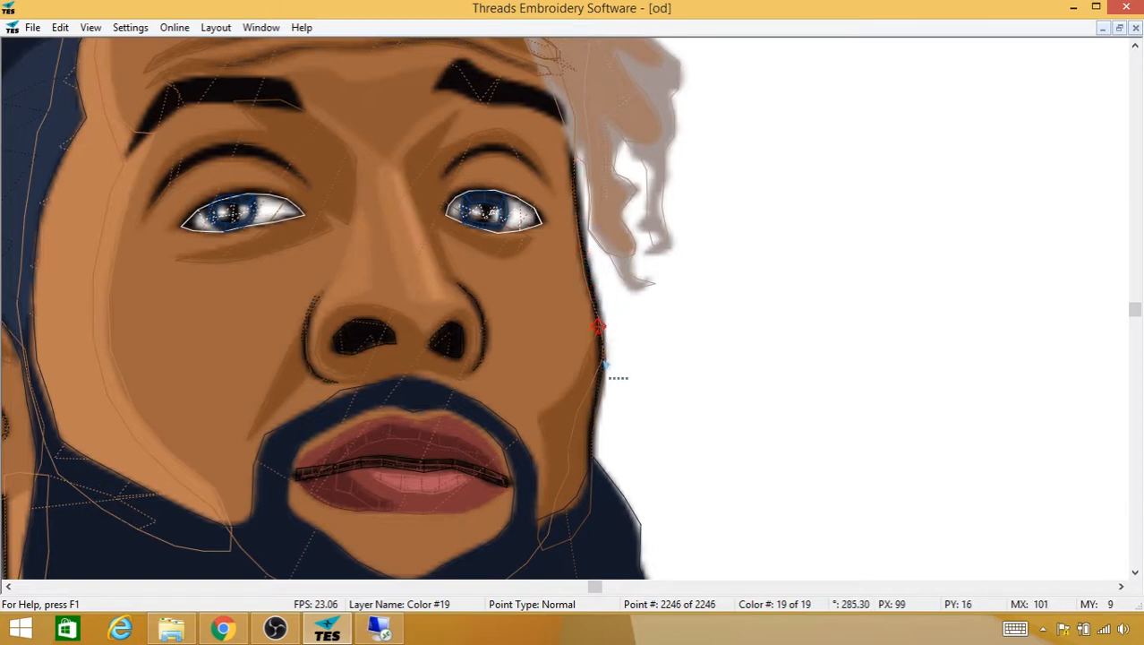
left_click(603, 358)
left_click(600, 382)
left_click(598, 395)
left_click(596, 406)
left_click(593, 434)
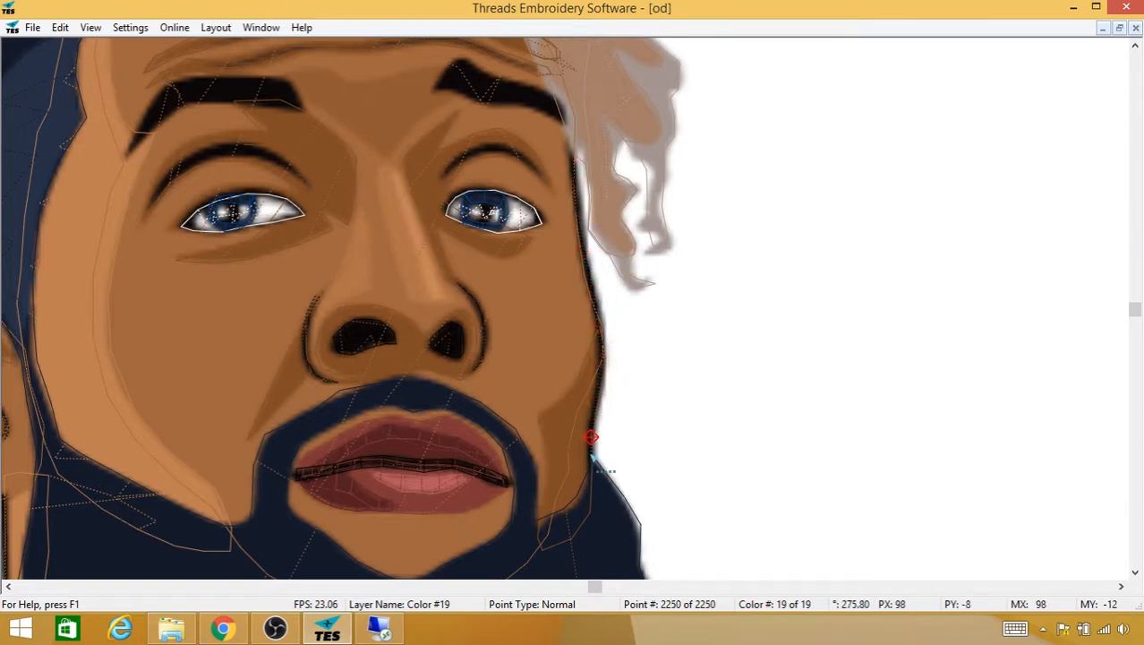
left_click(591, 454)
scroll(590, 376, "up", 2)
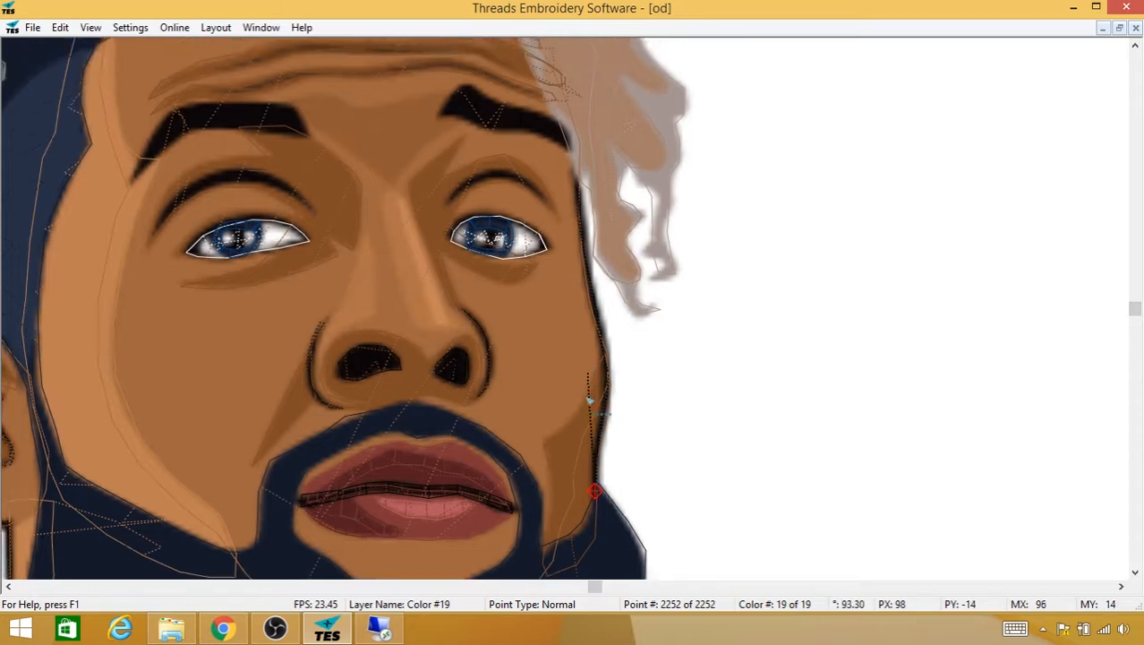
Step: Place a trim point at the outer corner of the far-side eye
right_click(586, 428)
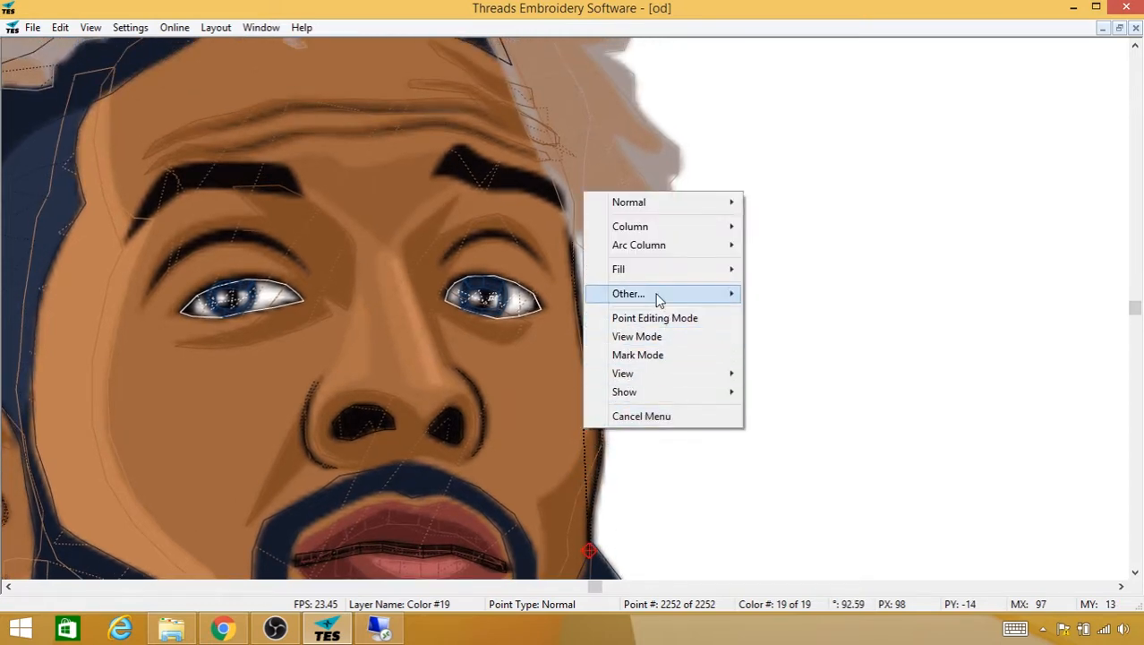
mouse_move(656, 298)
left_click(542, 298)
scroll(524, 302, "up", 5)
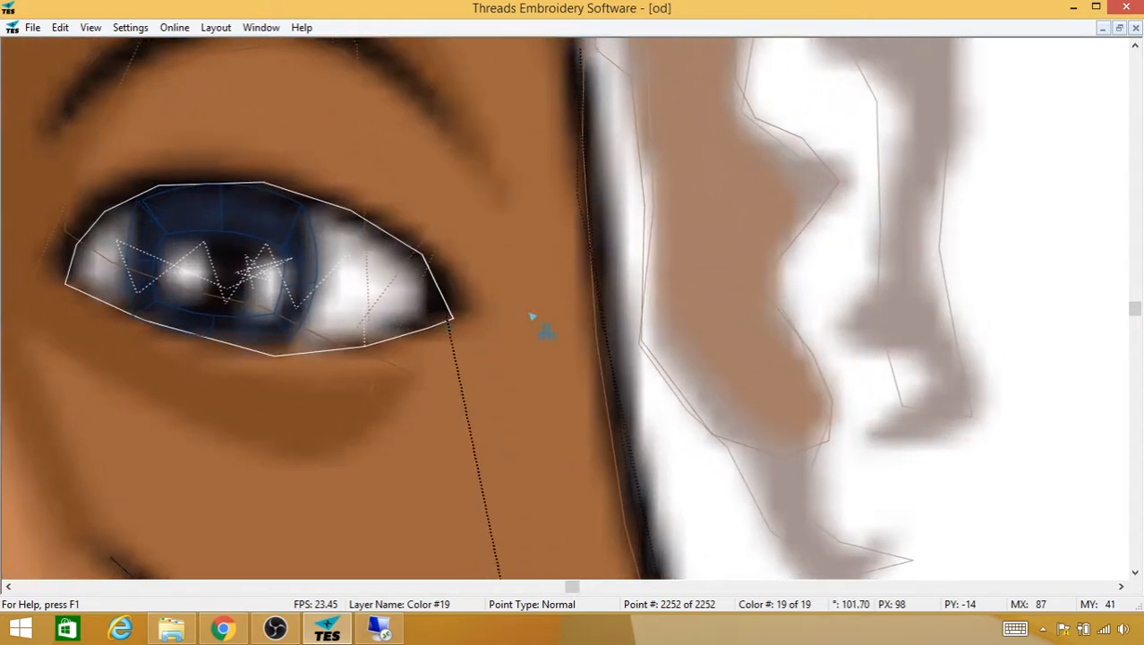
left_click_drag(530, 315, 572, 332)
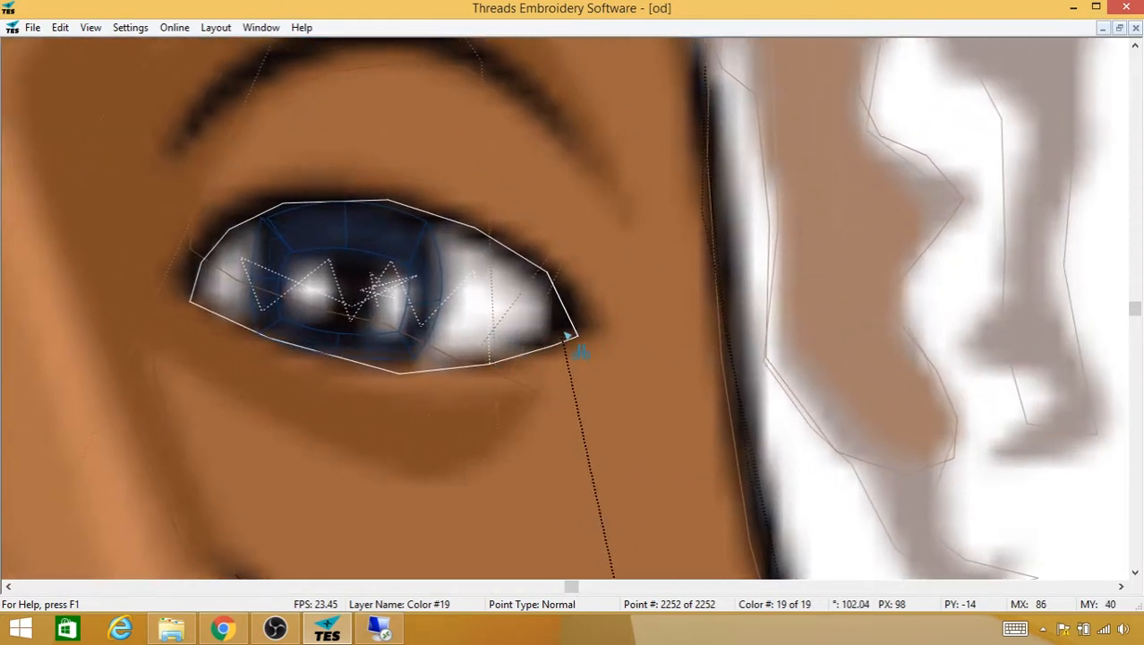
left_click(544, 343)
Step: Run normal points along the upper lash line of the far-side eye, from its outer corner to its inner corner
left_click(572, 321)
left_click(562, 296)
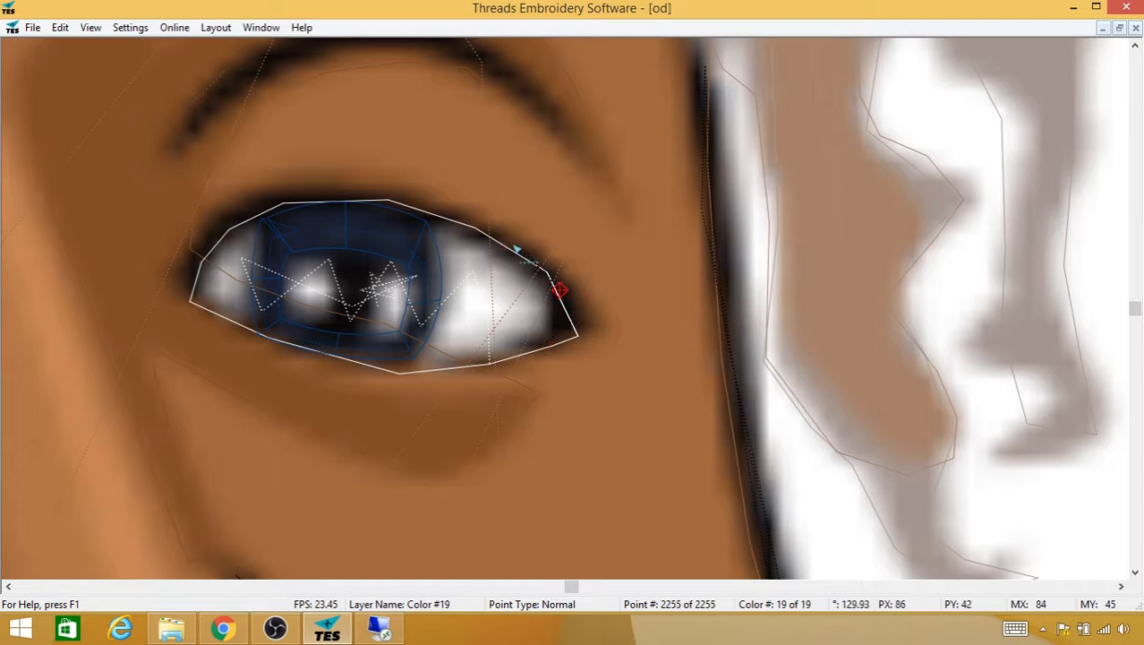
left_click(510, 243)
left_click(440, 213)
left_click(389, 205)
left_click(320, 207)
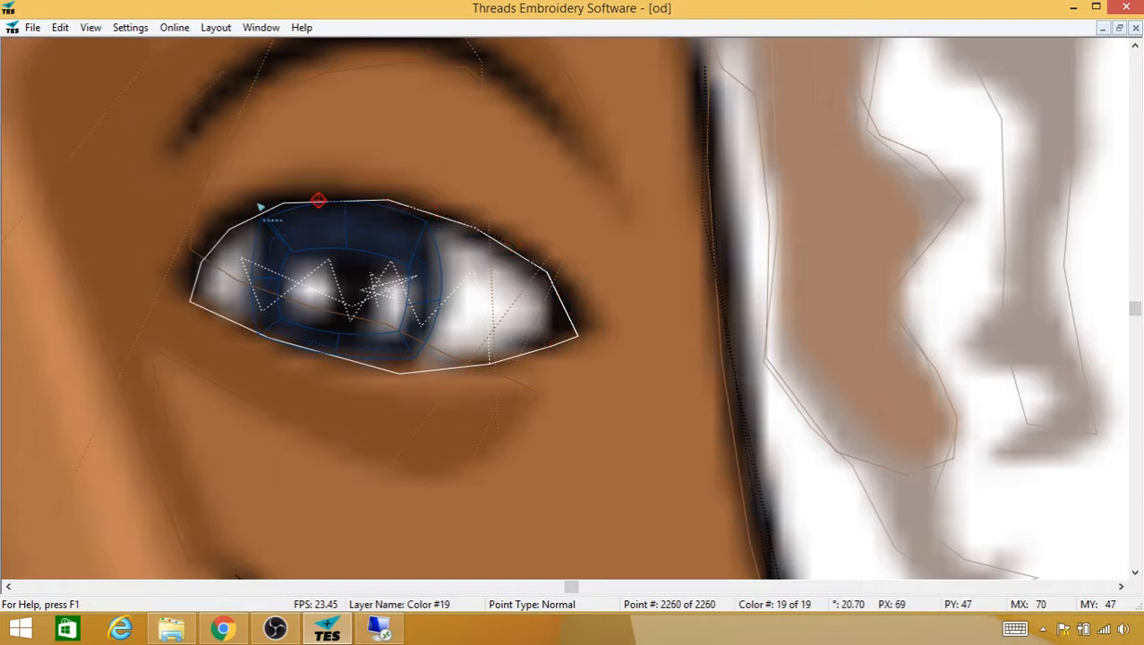
left_click(259, 206)
left_click(219, 234)
left_click(188, 265)
left_click(192, 272)
Step: Retrace the far-side eye's upper lash line with normal points back to the outer corner, ending on the lower lid edge
left_click(229, 228)
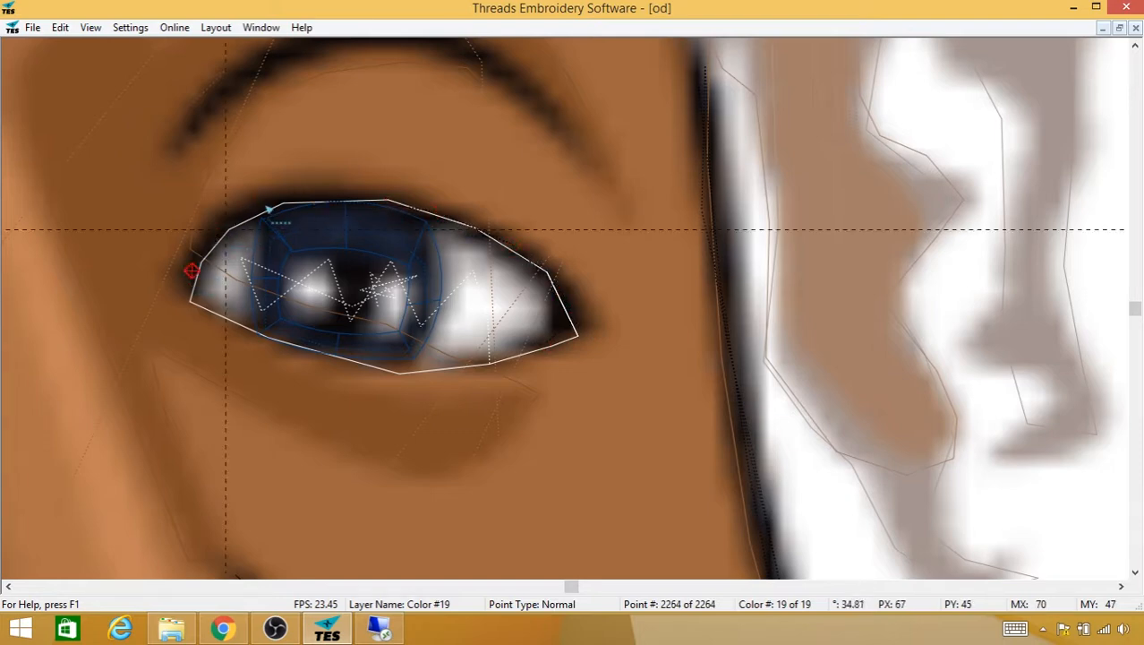
left_click(278, 202)
left_click(335, 202)
left_click(383, 202)
left_click(440, 218)
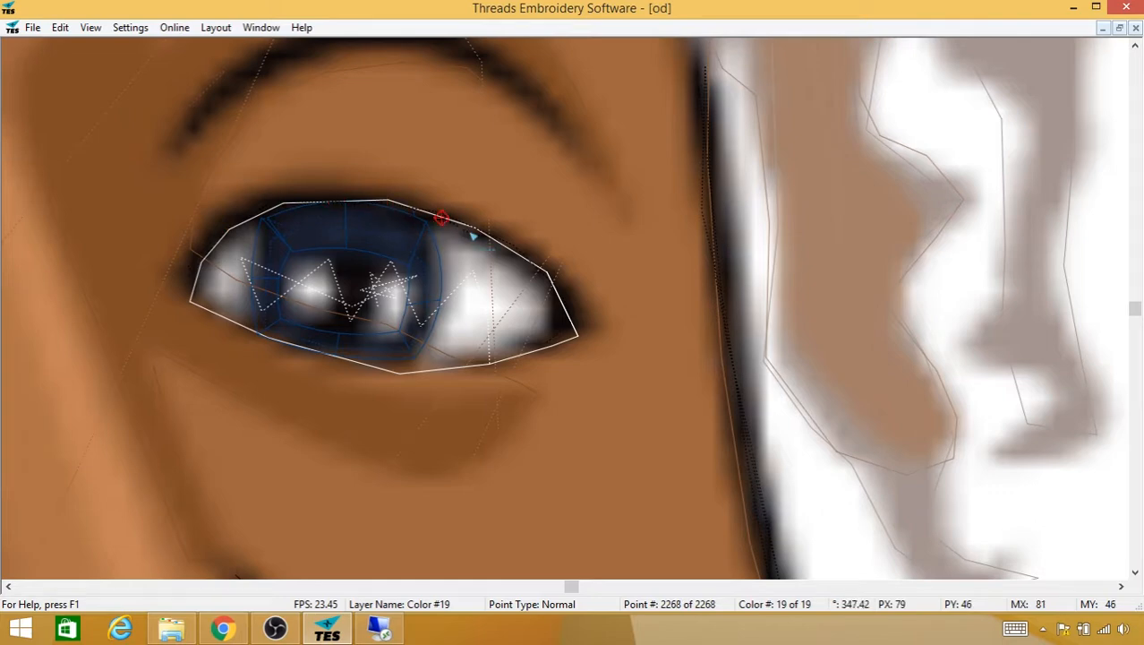
left_click(474, 232)
left_click(520, 256)
left_click(553, 282)
left_click(564, 306)
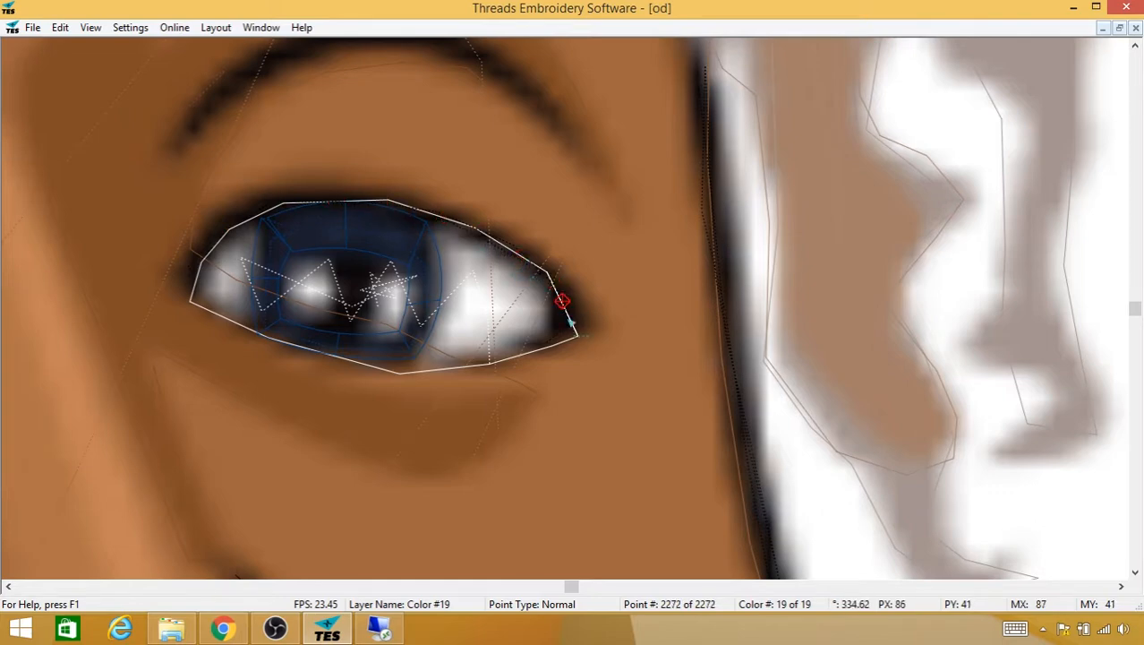
left_click(578, 334)
left_click(566, 341)
left_click(551, 347)
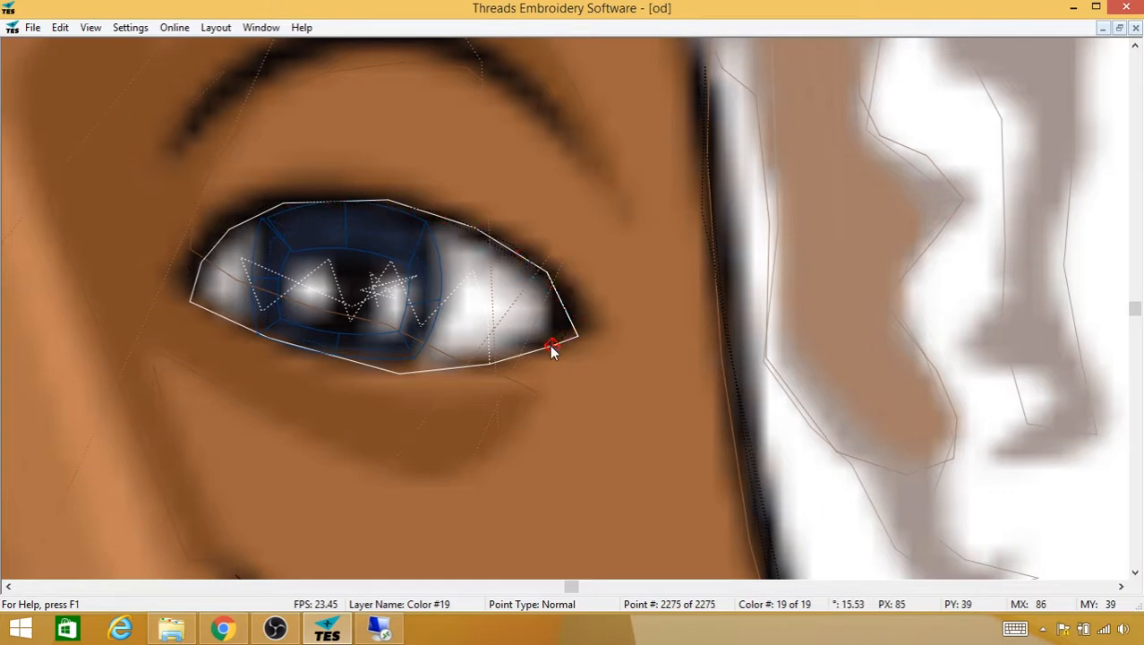
Step: Place a trim point in the far-side eye's pupil and run normal points down to the pupil's lower part
right_click(553, 350)
mouse_move(662, 447)
left_click(497, 446)
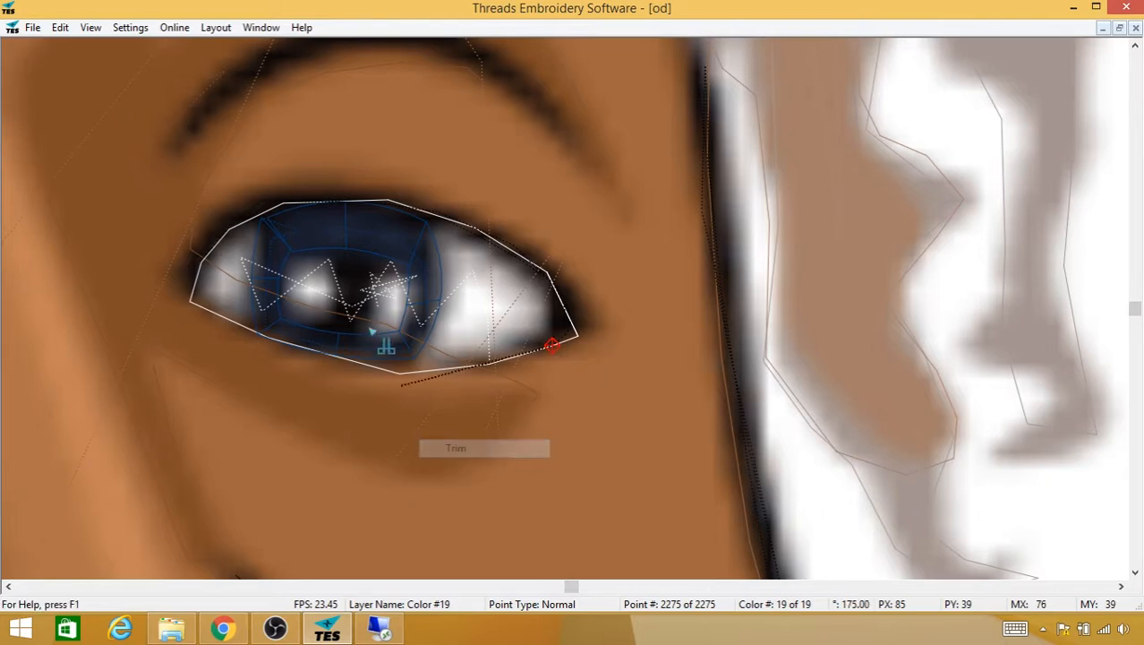
left_click(351, 288)
left_click(347, 272)
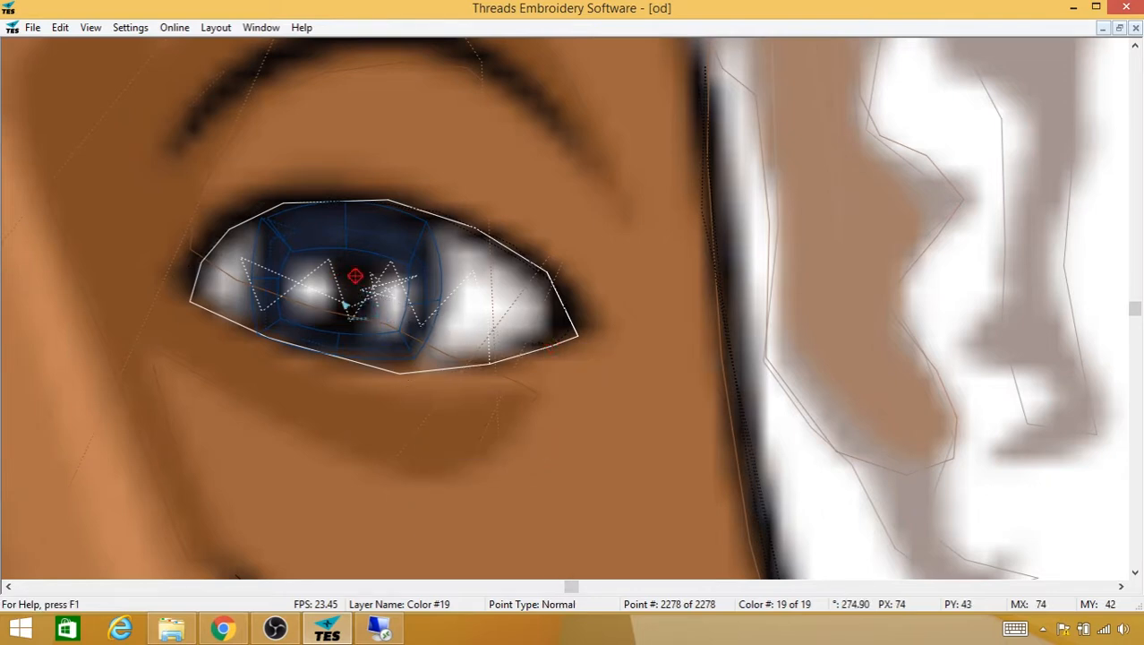
left_click(340, 301)
left_click(362, 308)
left_click(346, 320)
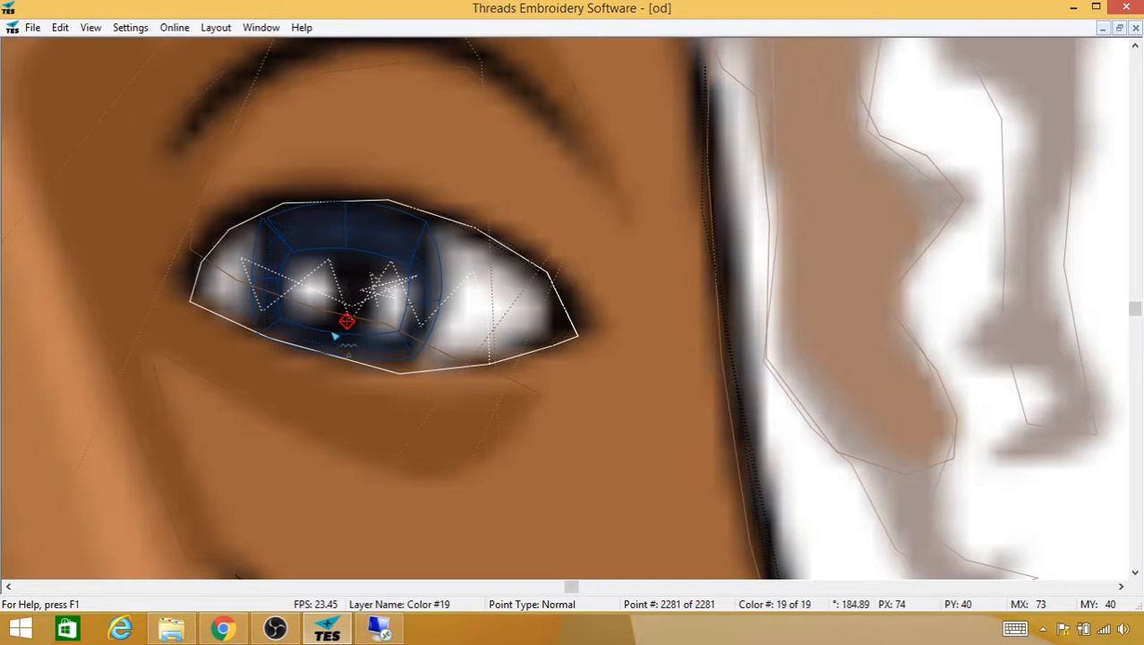
Step: Cover the far-side eye's black pupil with column points from its lower edge up to its top
left_click(334, 330)
left_click(362, 333)
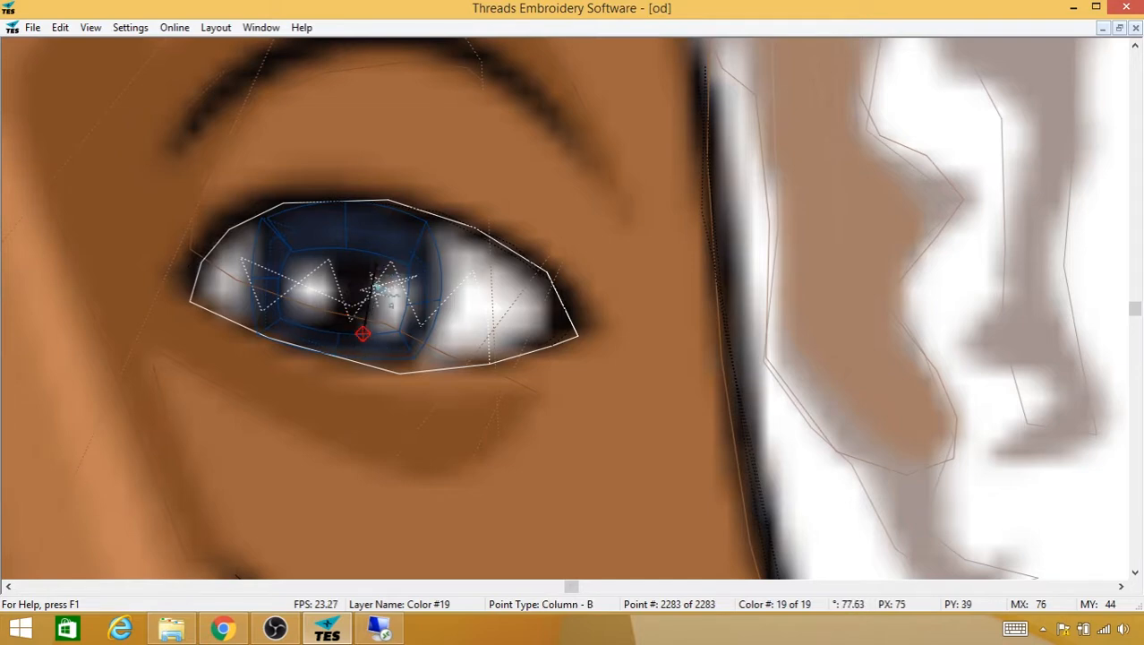
left_click(373, 292)
left_click(333, 289)
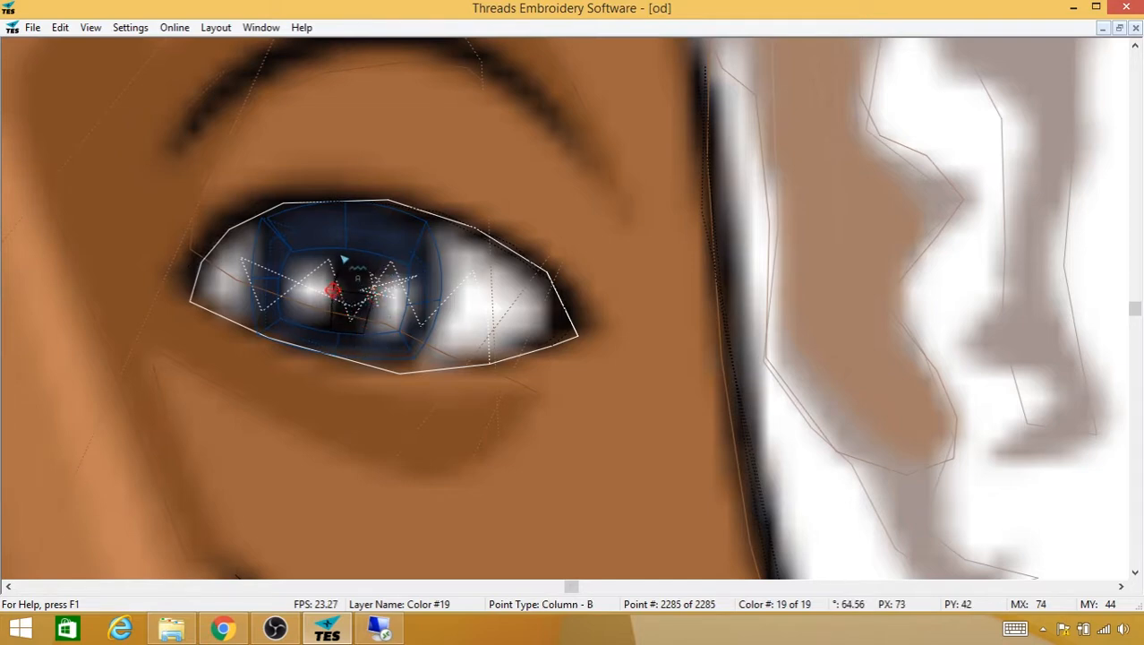
left_click(340, 255)
Step: Place a trim point at the inner end of the far-side eyelid crease and save the design
scroll(397, 233, "down", 4)
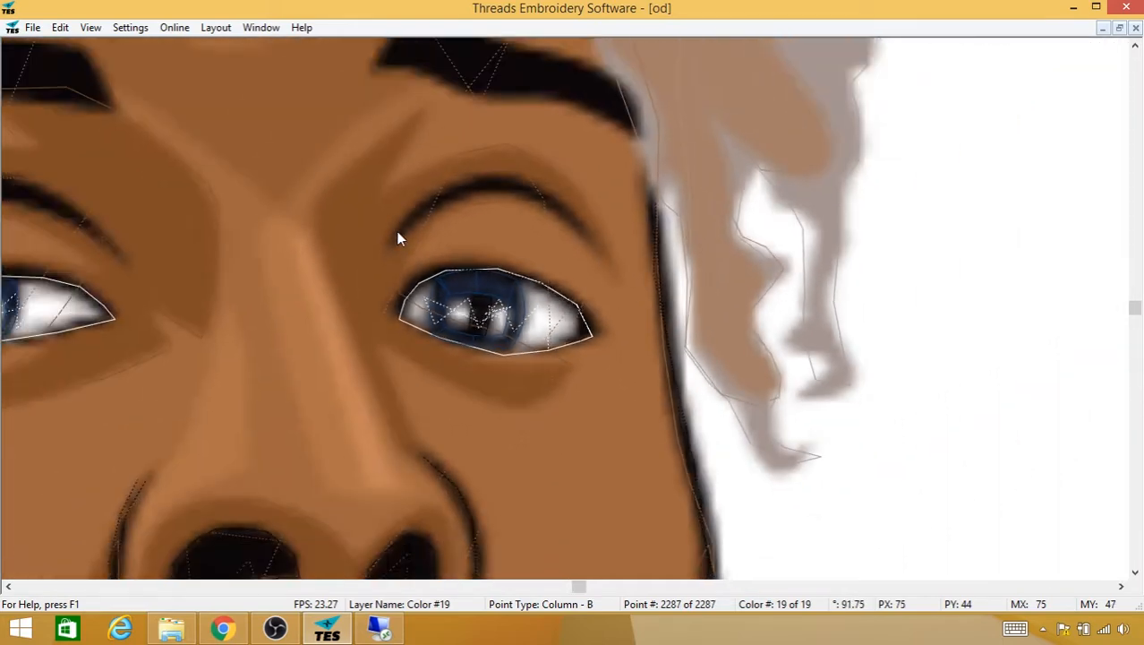
scroll(397, 235, "down", 2)
scroll(488, 299, "up", 3)
right_click(489, 300)
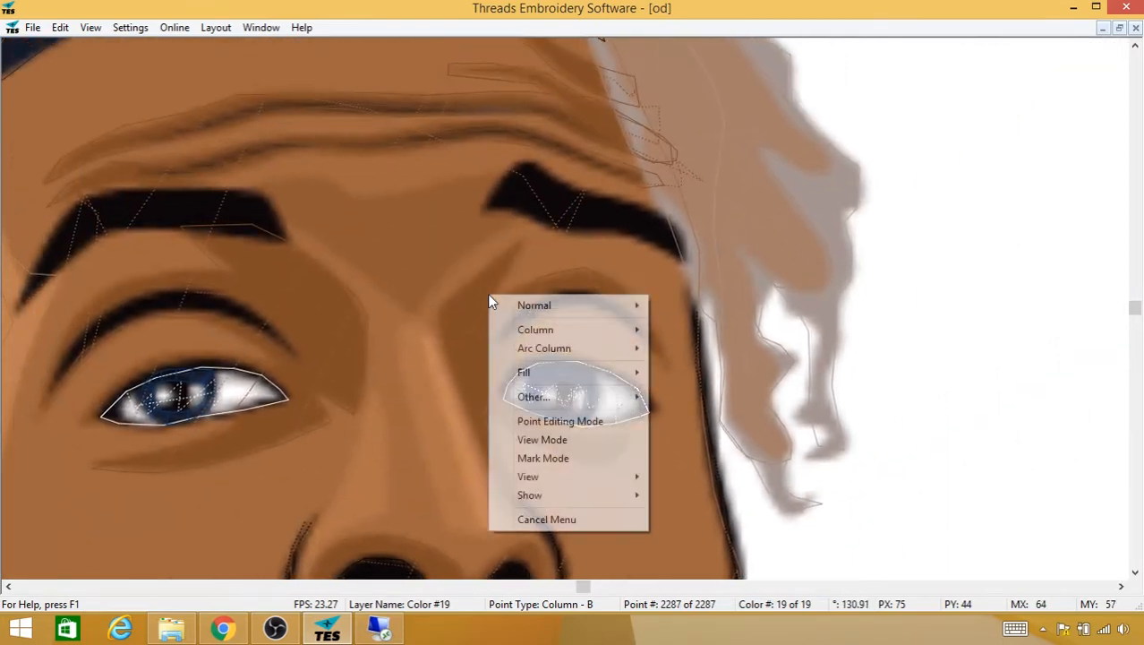
mouse_move(544, 396)
left_click(475, 397)
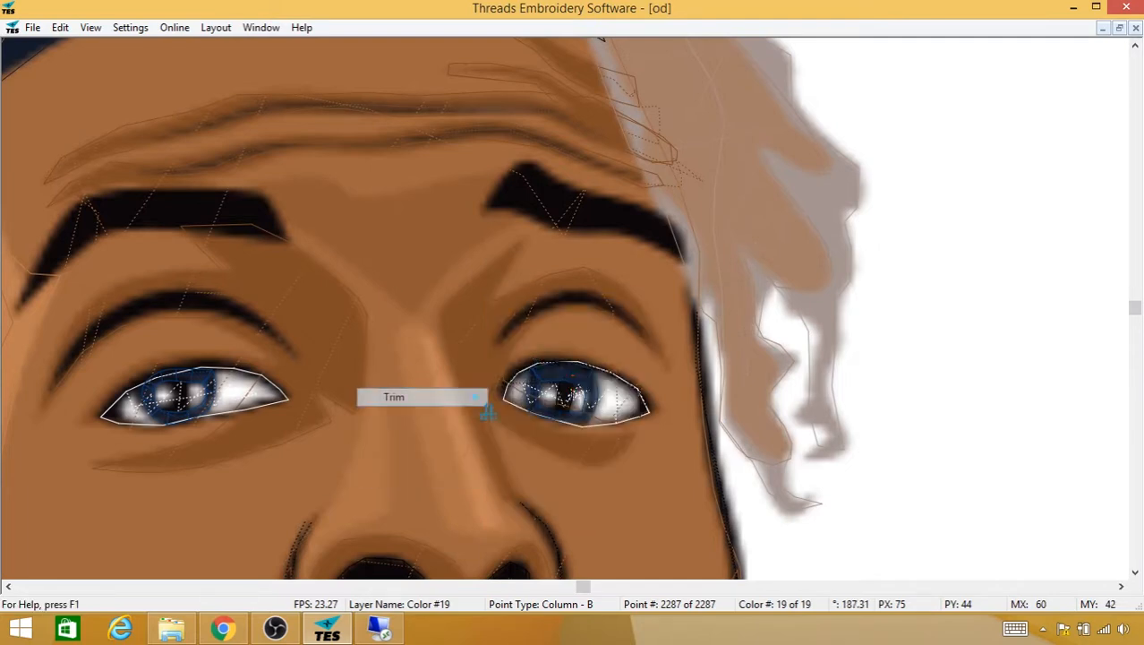
left_click(501, 338)
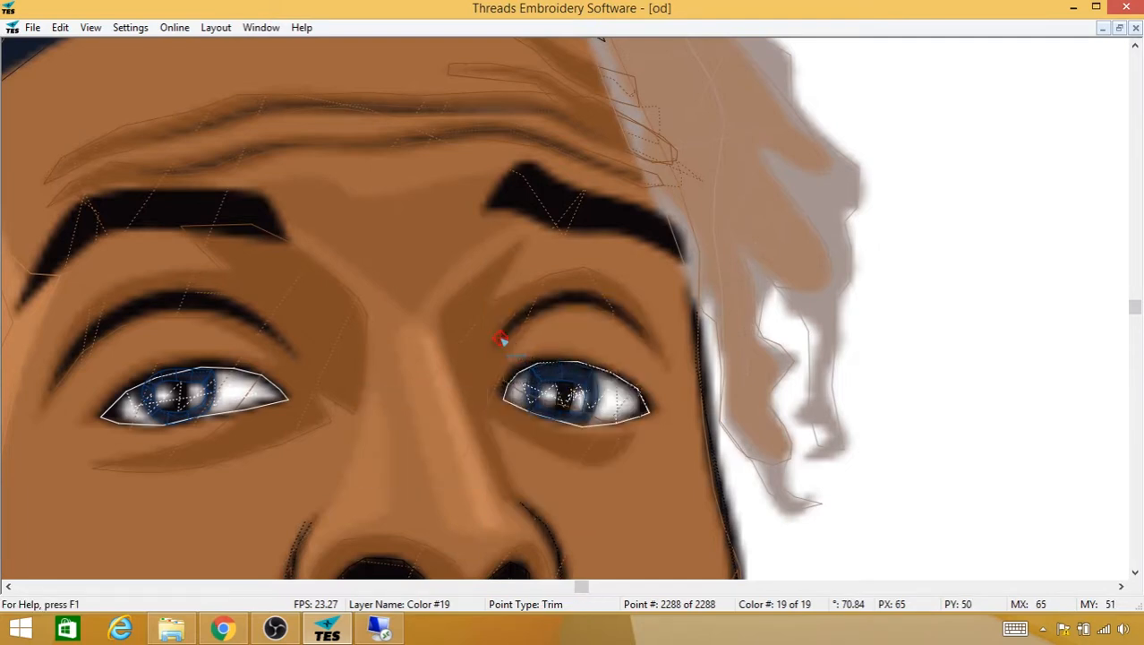
left_click(32, 27)
left_click(40, 114)
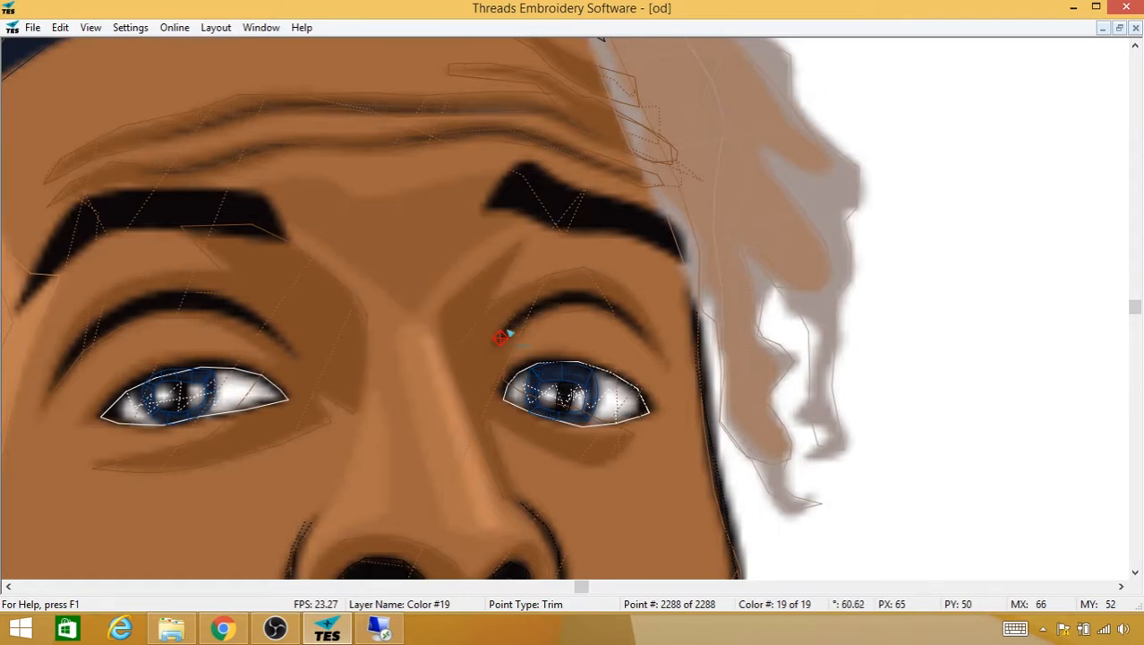
Step: Run normal points along the far-side eyelid crease from its inner end towards its outer end
left_click(521, 324)
left_click(563, 301)
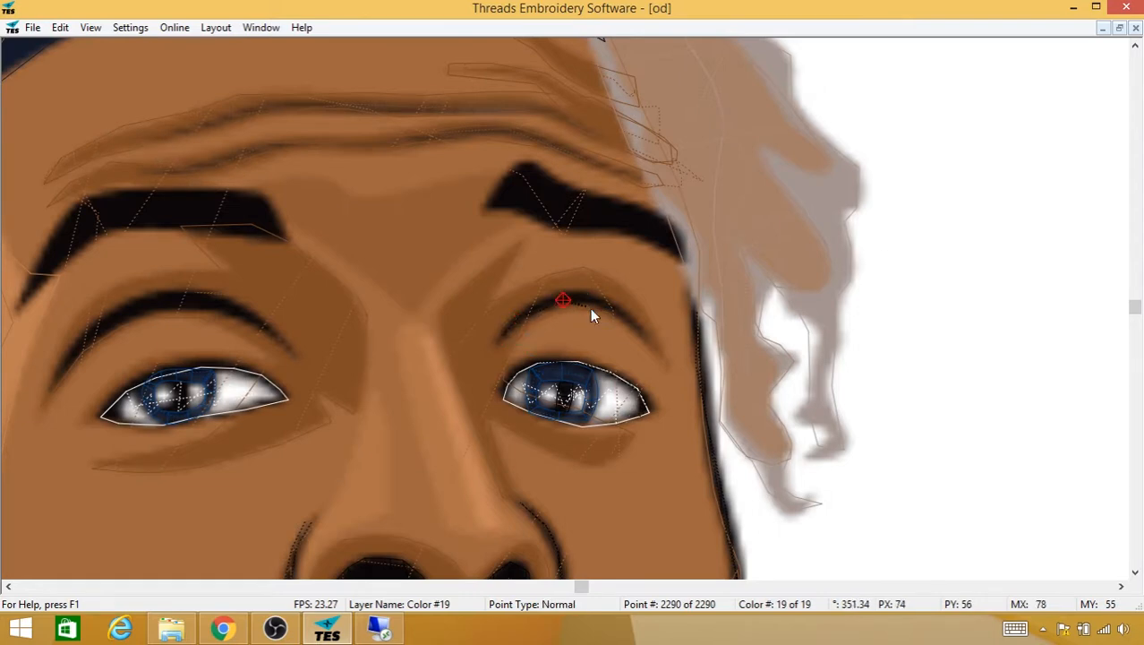
left_click(617, 314)
Step: Start an arc column at the outer end of the far-side eyelid crease and build it up to the middle of the arch
right_click(650, 340)
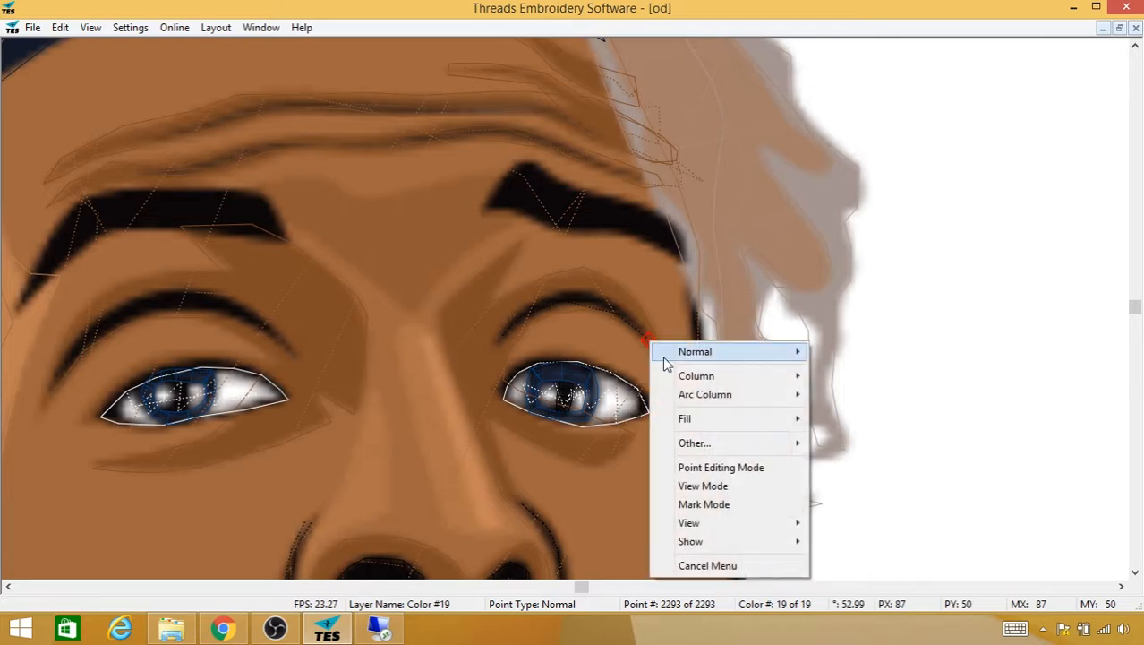
mouse_move(689, 393)
left_click(616, 399)
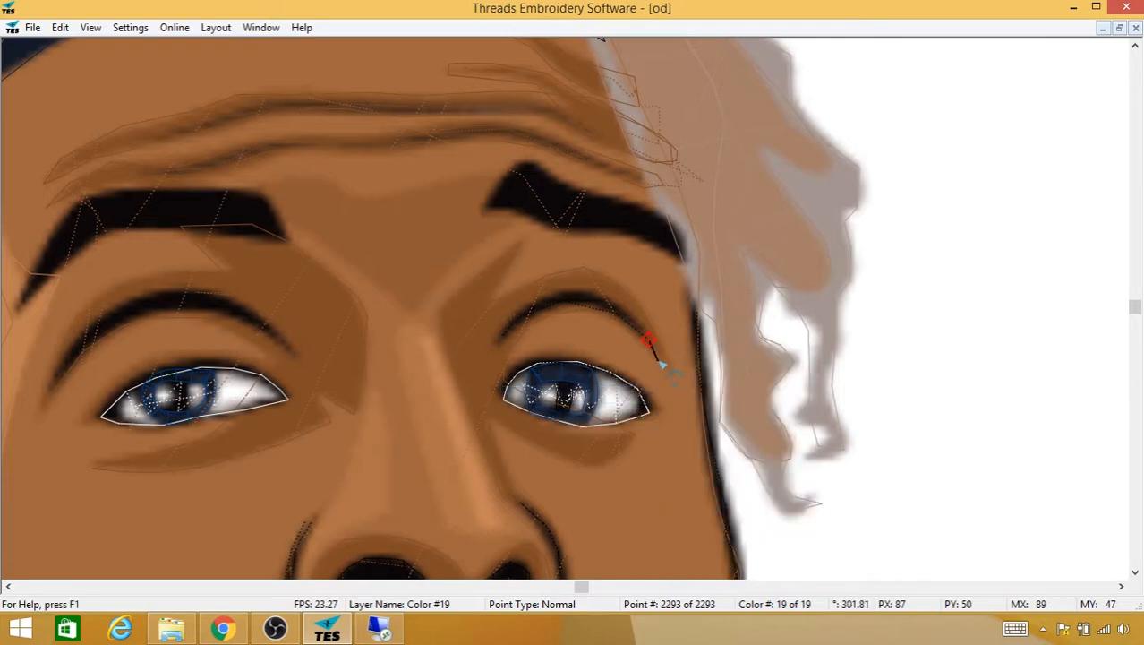
right_click(663, 365)
left_click(723, 7)
left_click(659, 359)
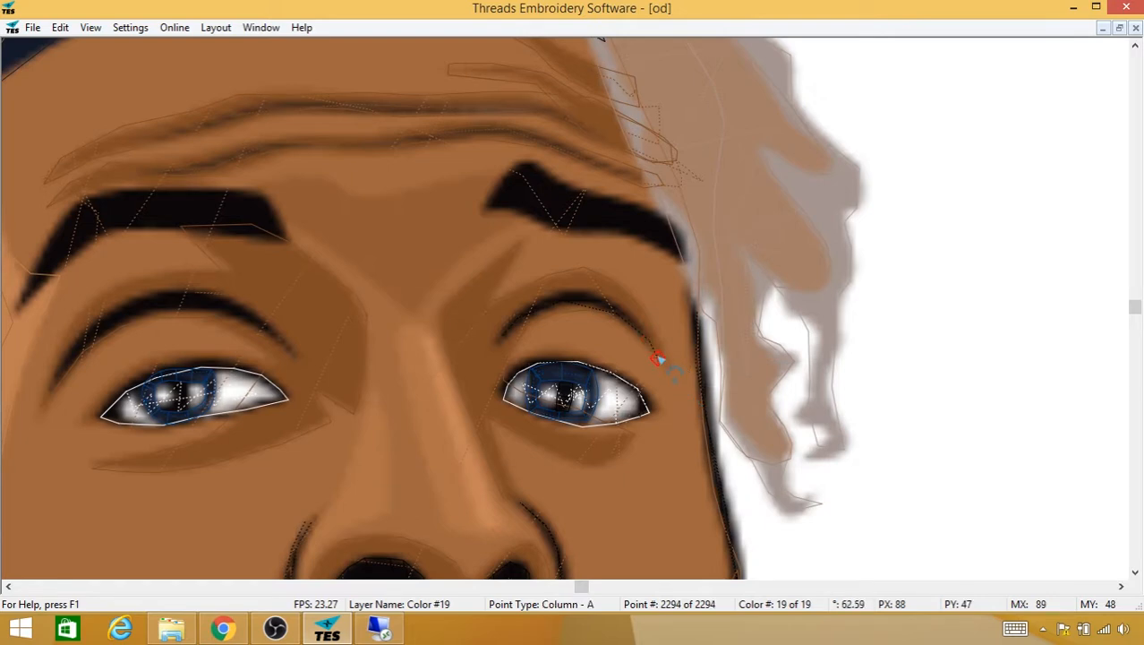
left_click(657, 357)
left_click(640, 319)
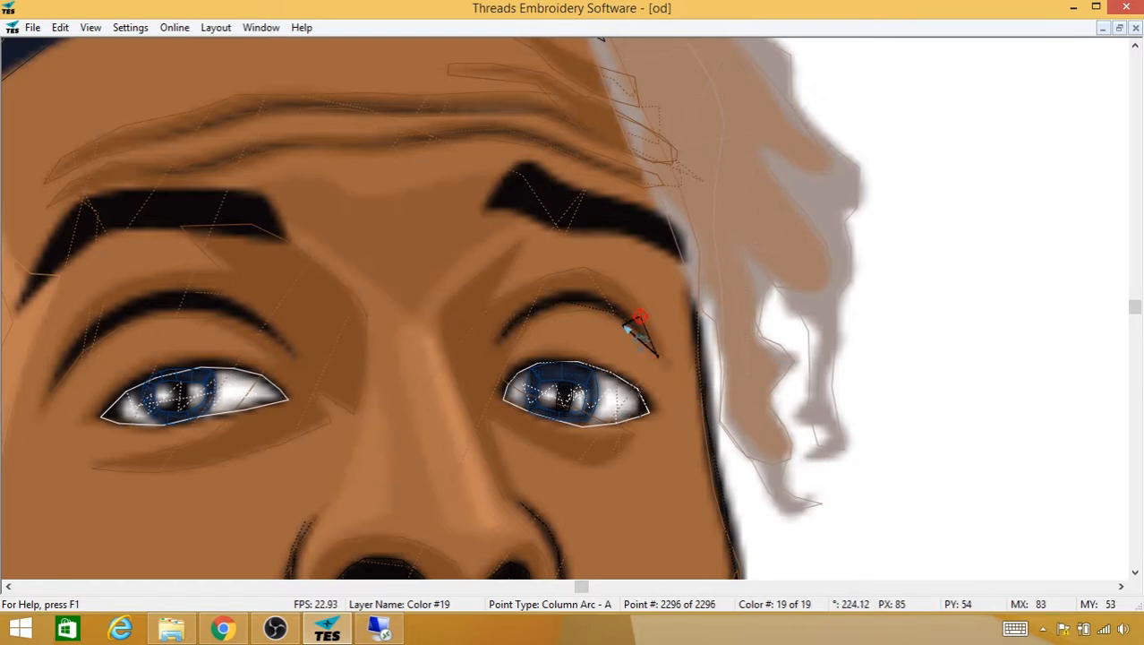
left_click(604, 296)
left_click(578, 291)
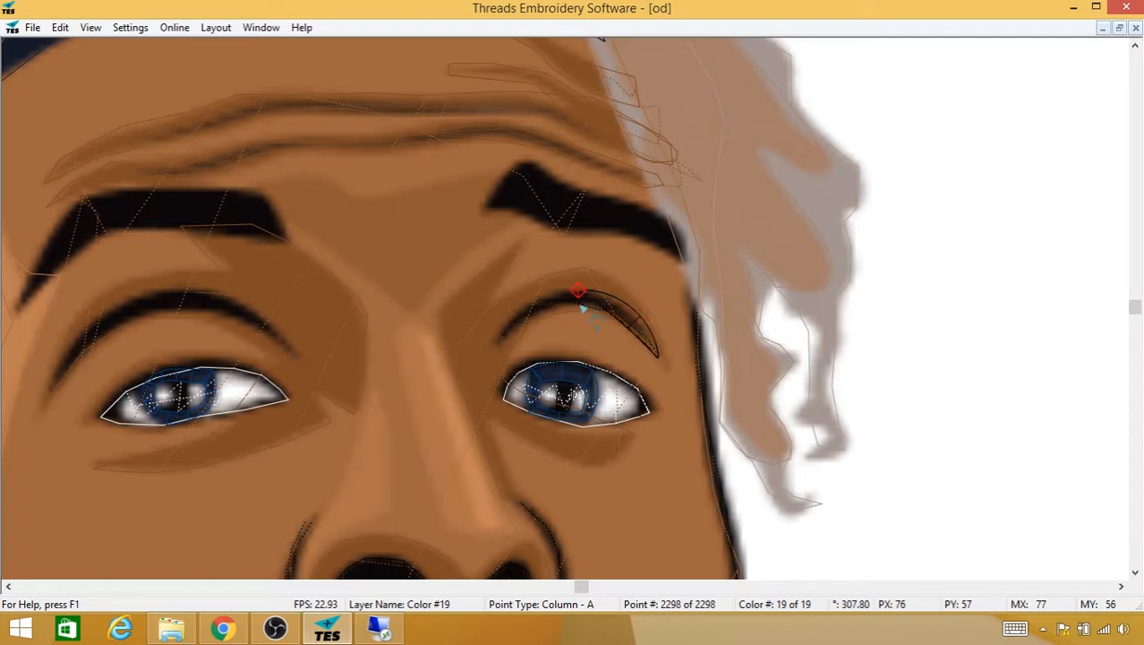
left_click(582, 308)
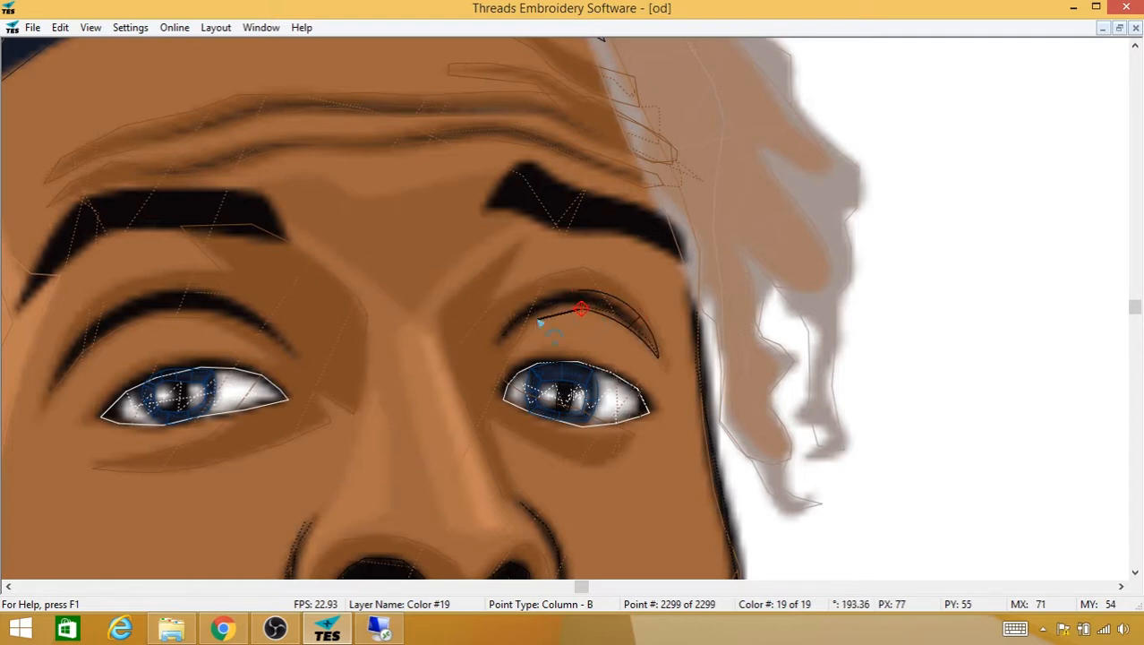
Step: Extend the arc column from the middle of the eyelid crease down to its inner end
left_click(534, 307)
left_click(531, 306)
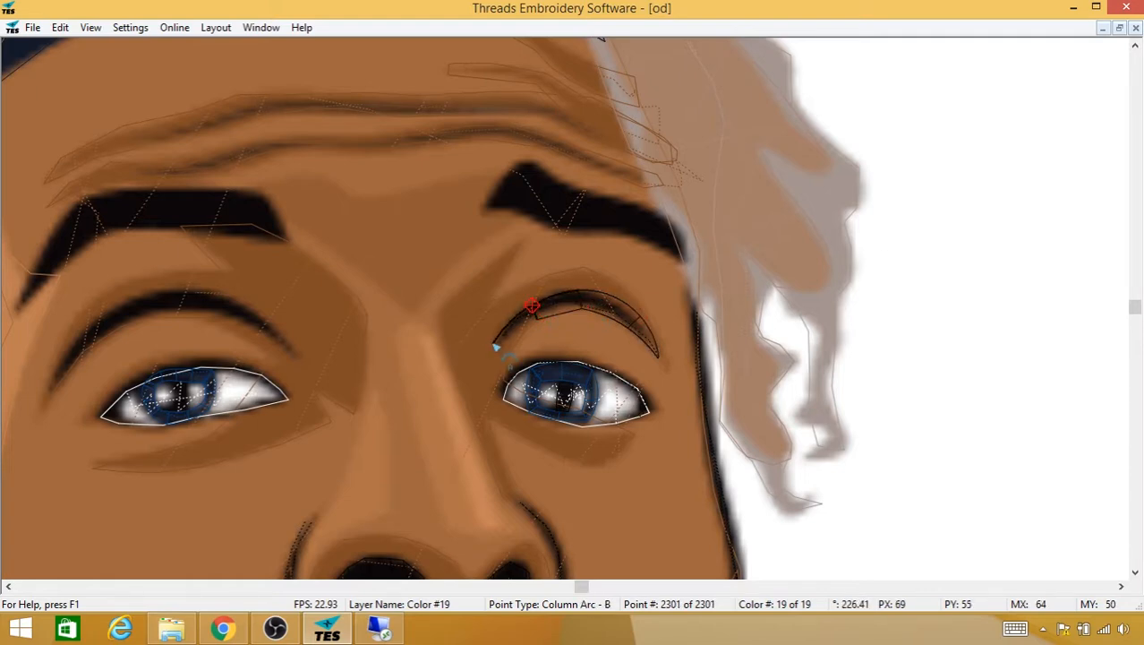
left_click(493, 343)
left_click(495, 348)
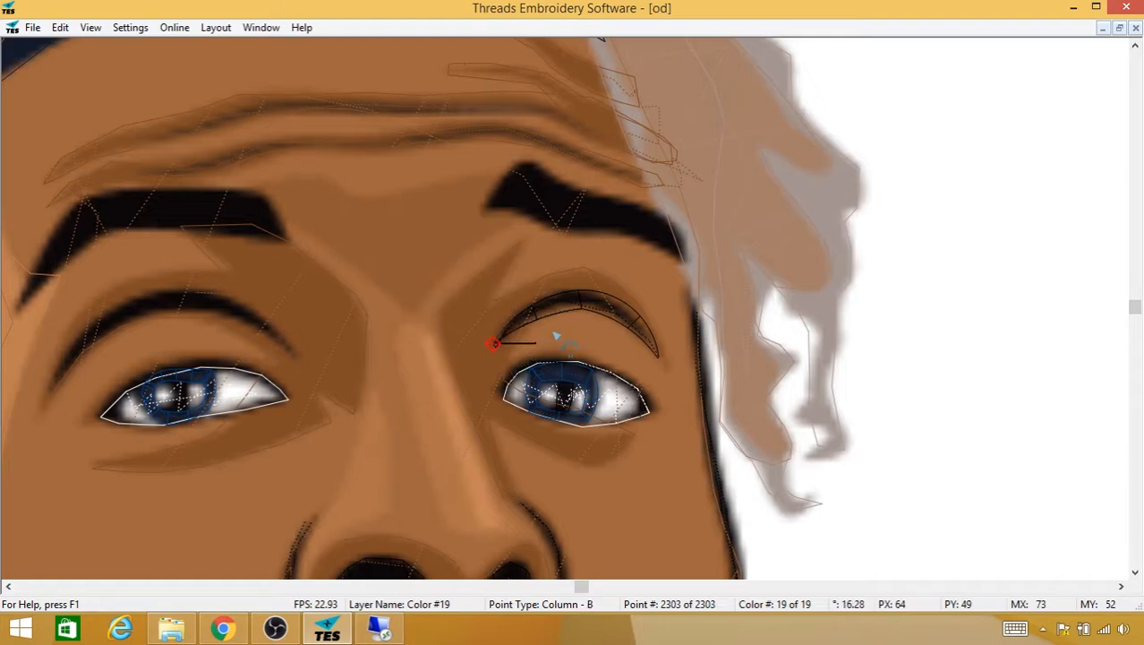
Step: Reshape the eyelid crease's arc column in point editing mode by moving its middle and inner-end points to fit the dark line
right_click(555, 332)
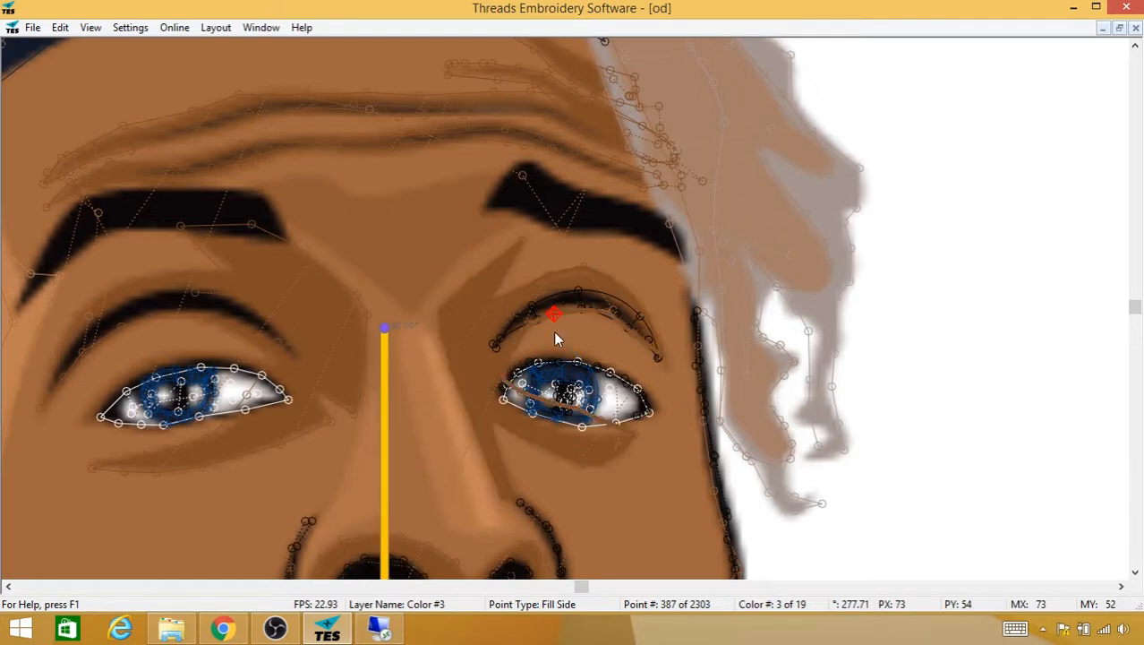
left_click(606, 298)
left_click(580, 309)
scroll(580, 313, "up", 2)
scroll(582, 315, "up", 2)
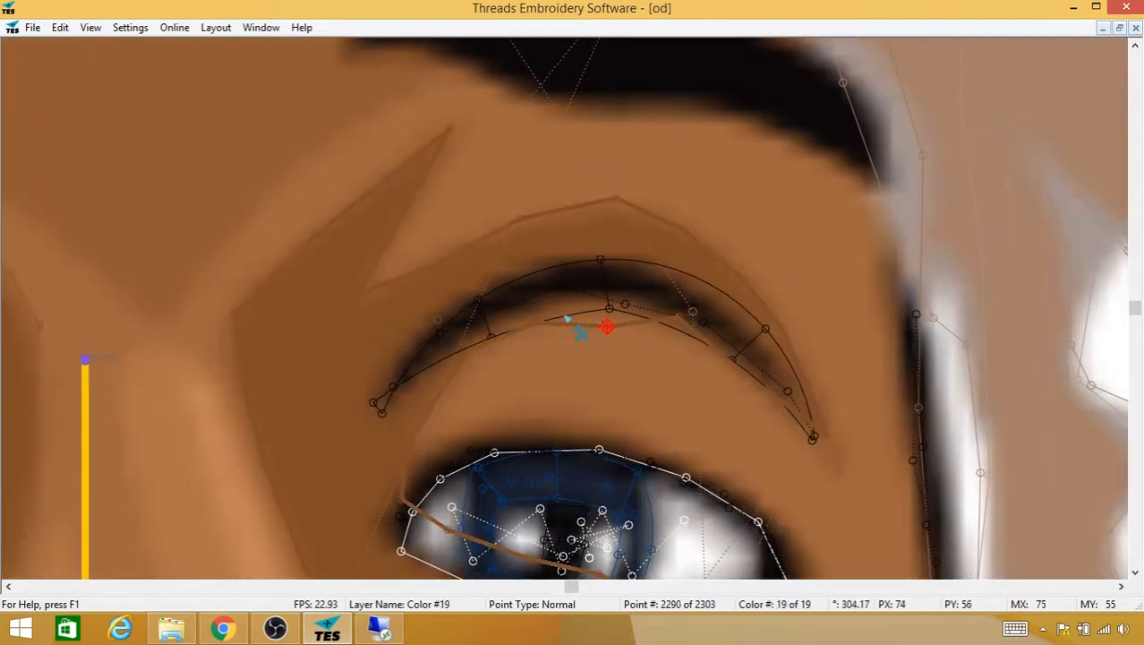
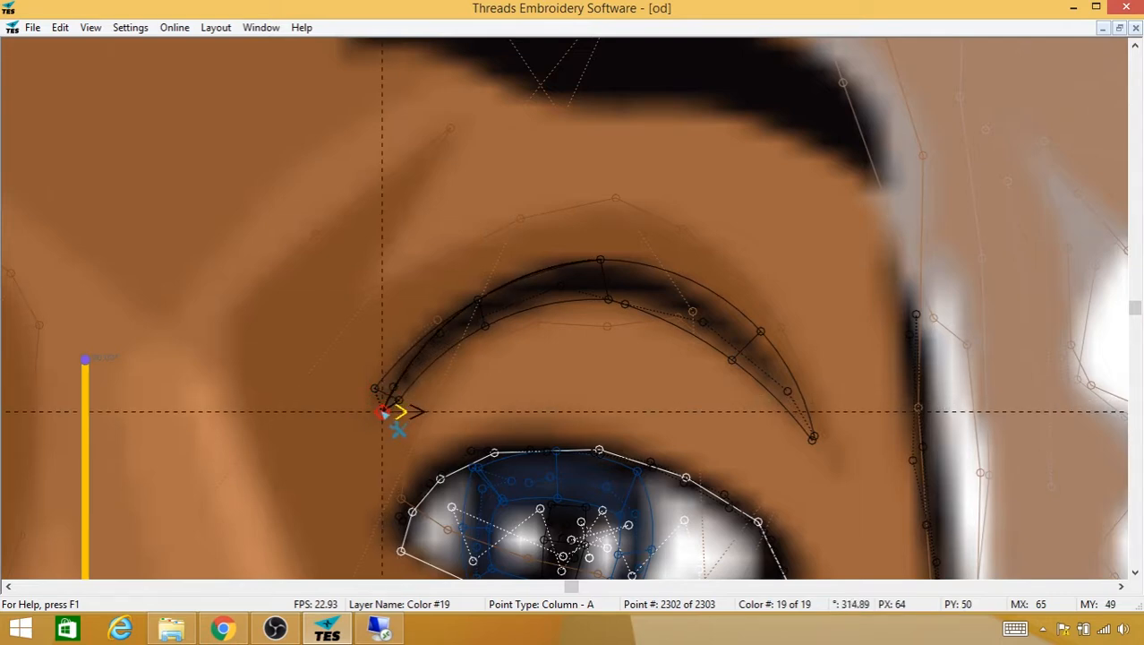
left_click_drag(382, 412, 392, 411)
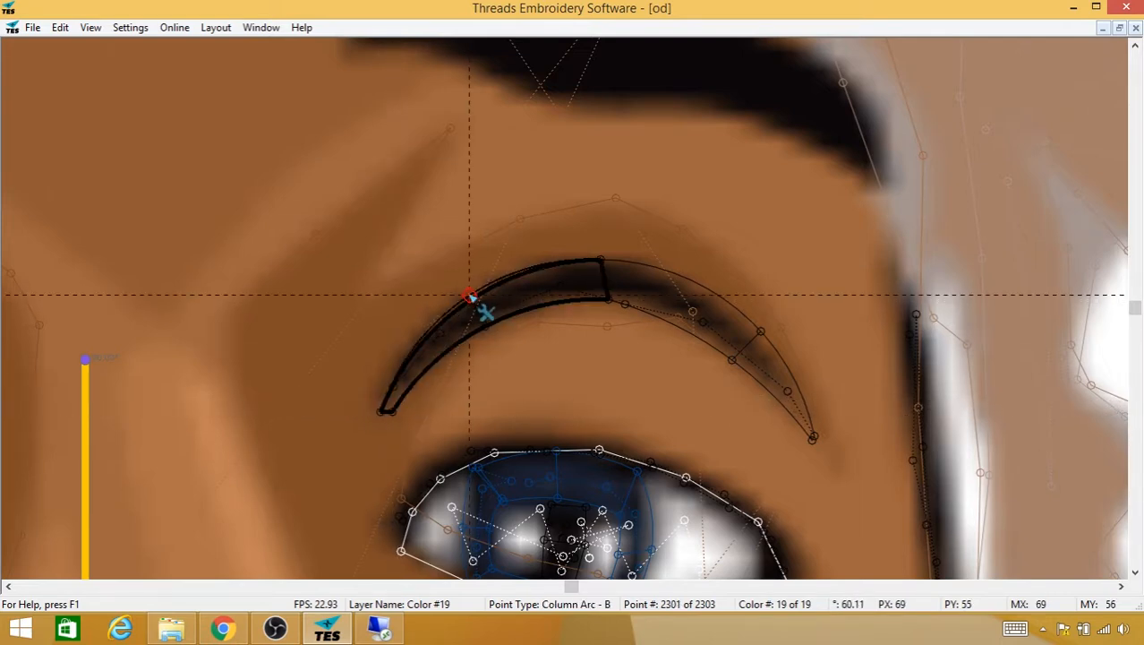
key("Escape")
scroll(470, 294, "down", 2)
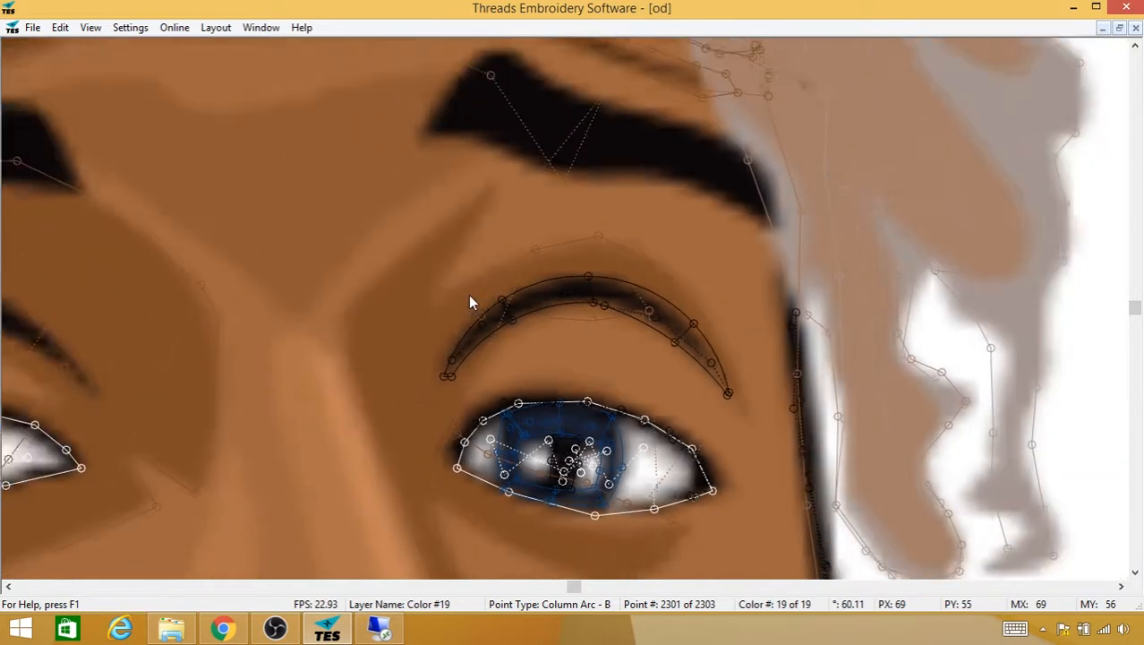
scroll(469, 295, "down", 5)
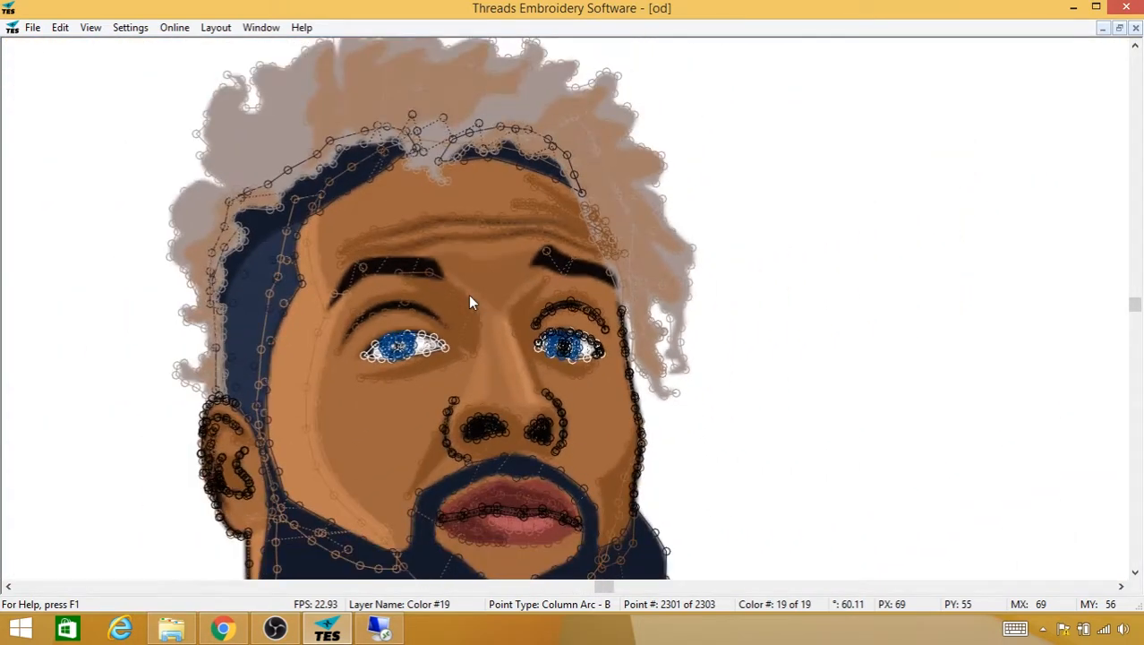
key("alt+Tab")
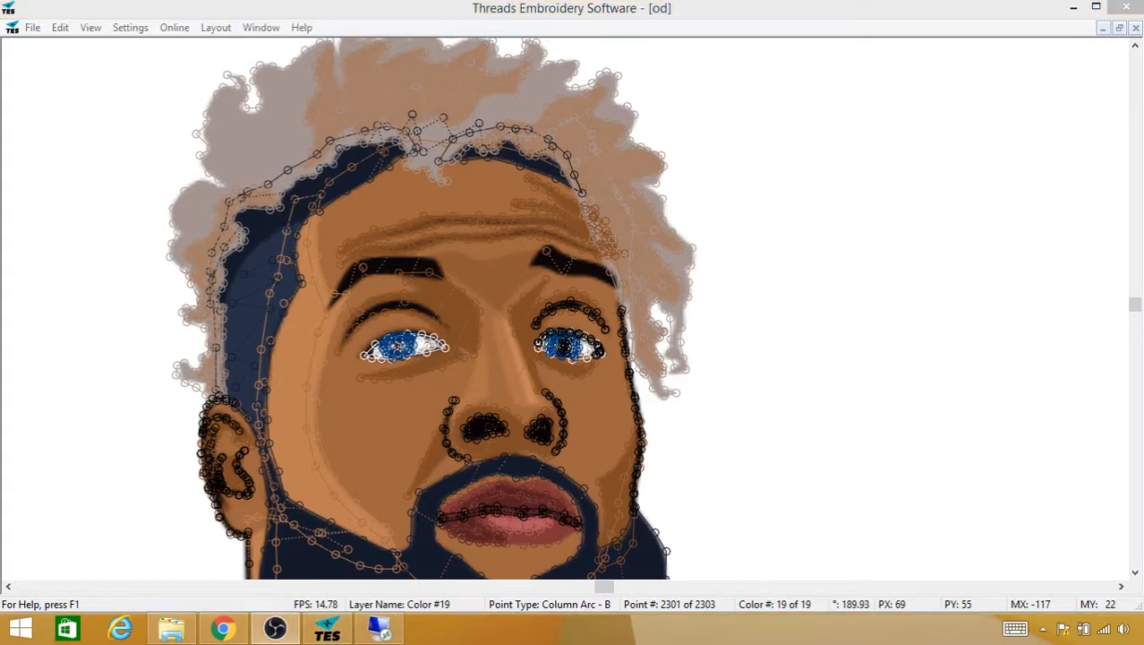
Step: Hide the point markers in the wire view and save the design
key("alt+Tab")
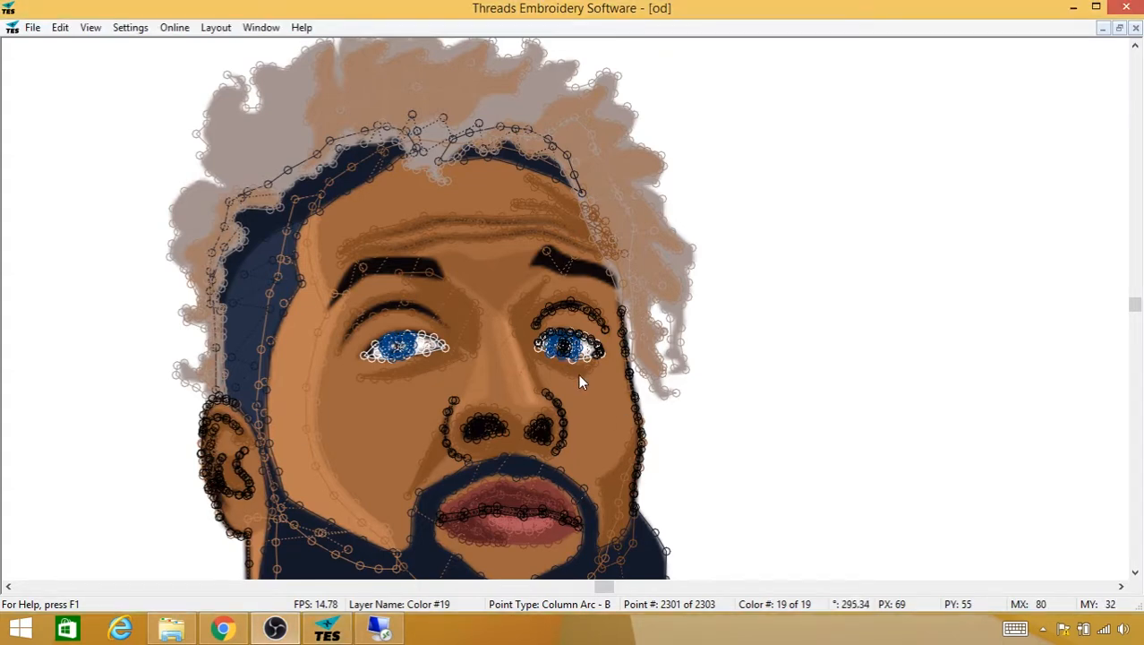
key("space")
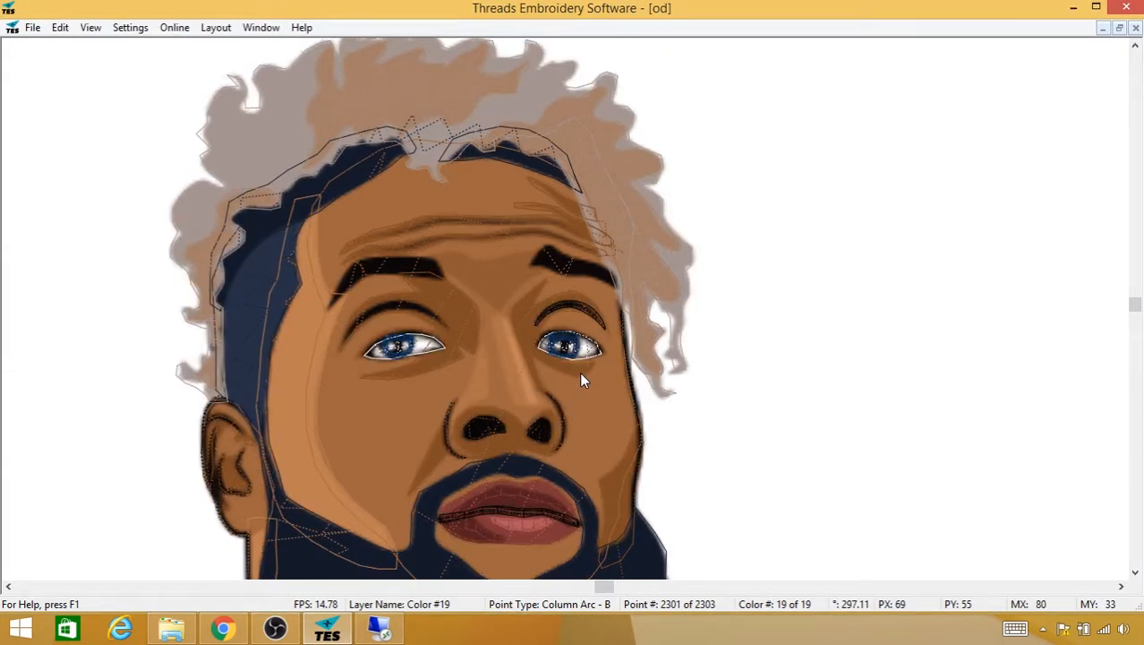
left_click_drag(580, 371, 580, 391)
scroll(580, 397, "up", 3)
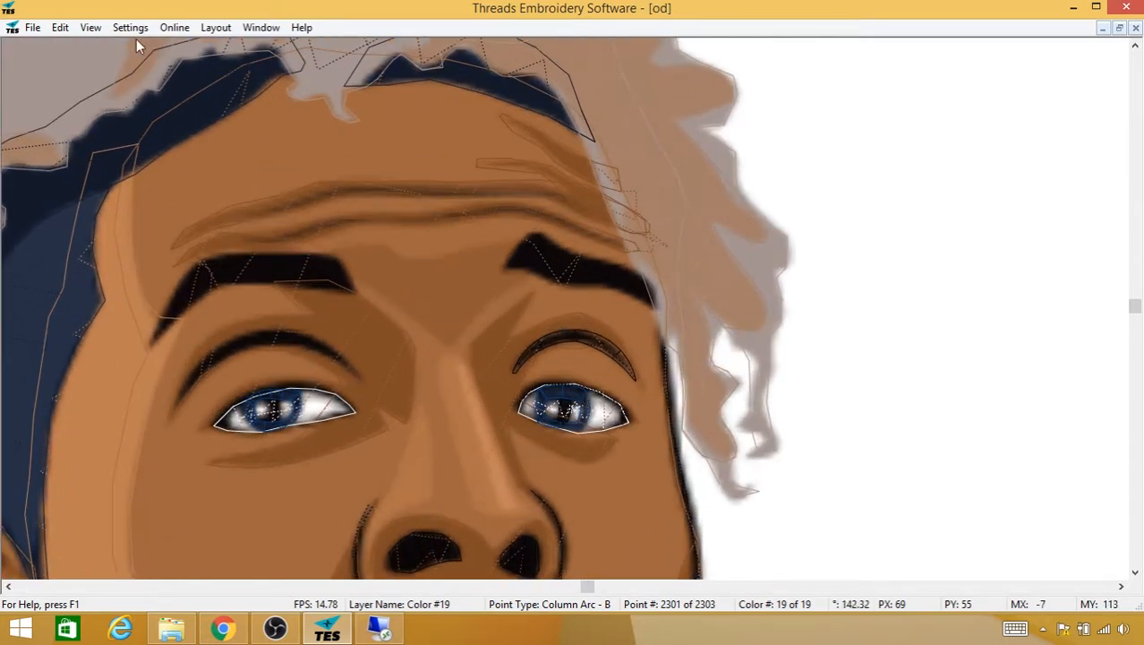
left_click(32, 27)
left_click(53, 113)
Step: Preview the whole portrait as stitches without the background image, and return to wire view with the image shown
key("0")
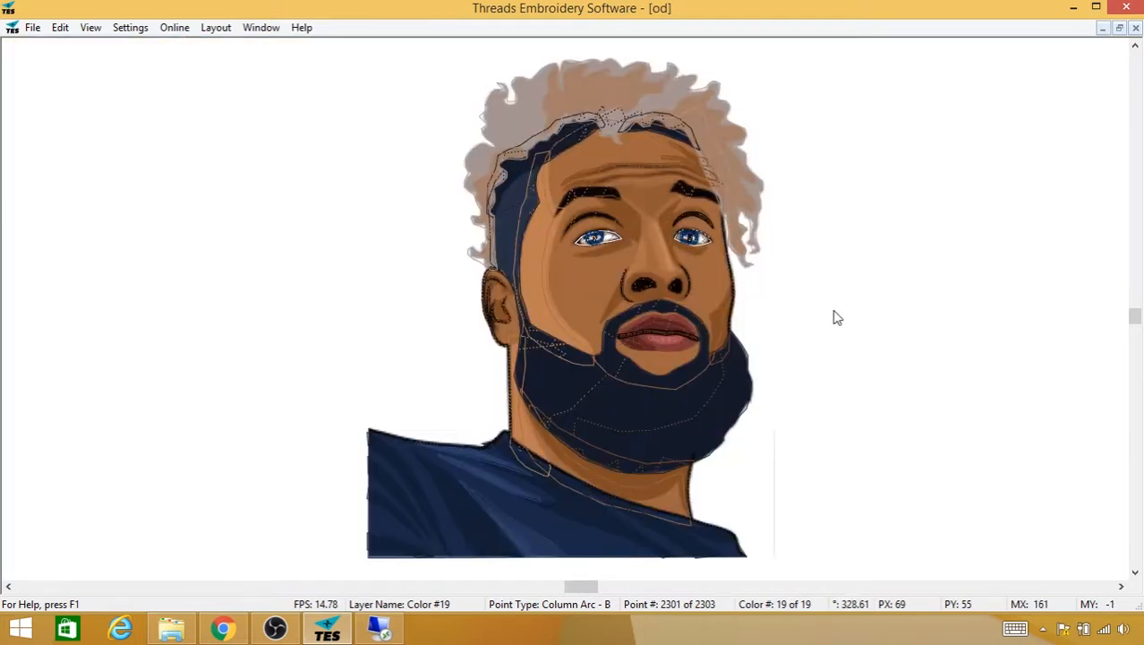
key("b")
key("s")
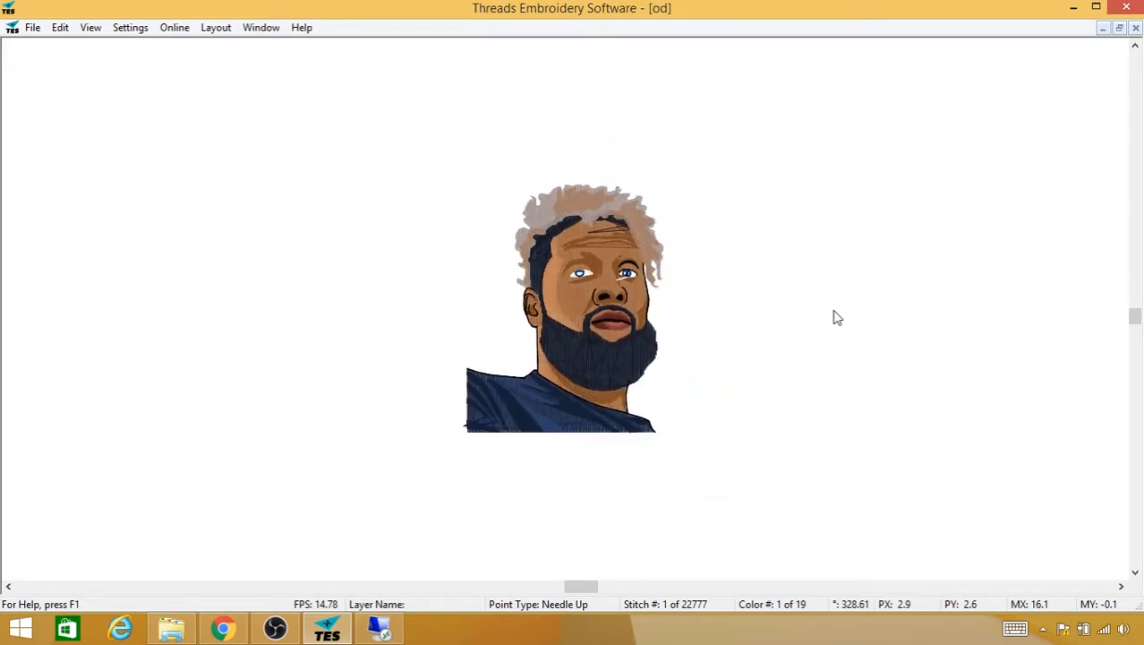
scroll(833, 318, "up", 5)
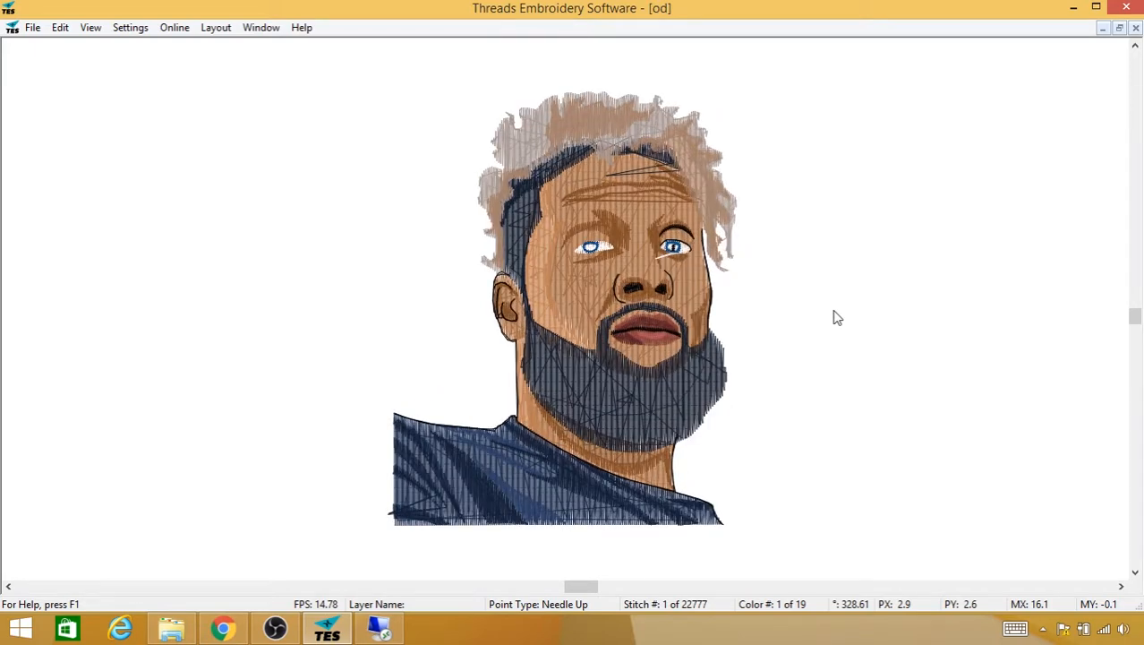
key("w")
left_click_drag(682, 255, 650, 291)
key("i")
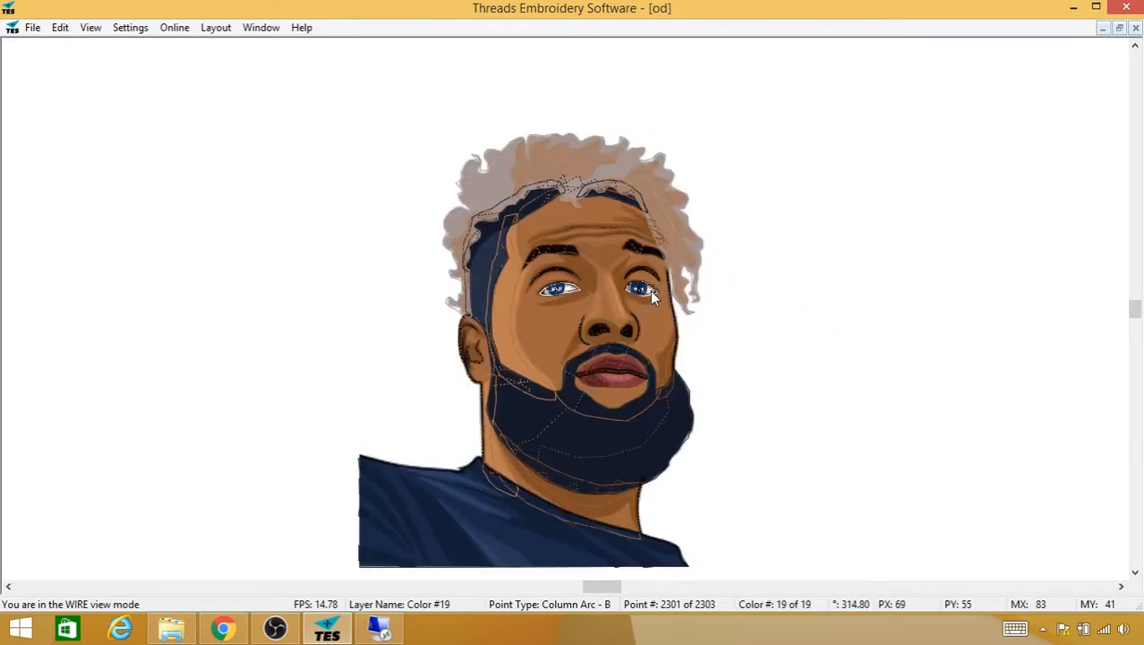
Step: Continue from the last point of the far-side eyelid crease and place a trim at the inner end of the far-side eyebrow
scroll(651, 291, "up", 2)
scroll(651, 291, "up", 5)
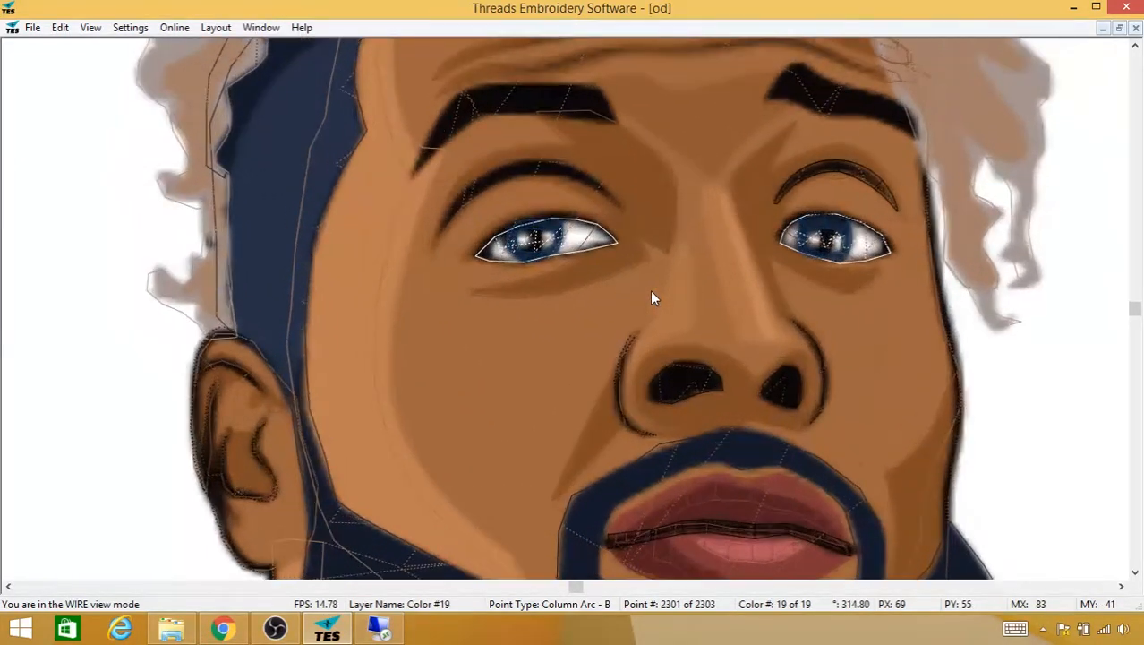
left_click_drag(845, 249, 633, 360)
right_click(607, 339)
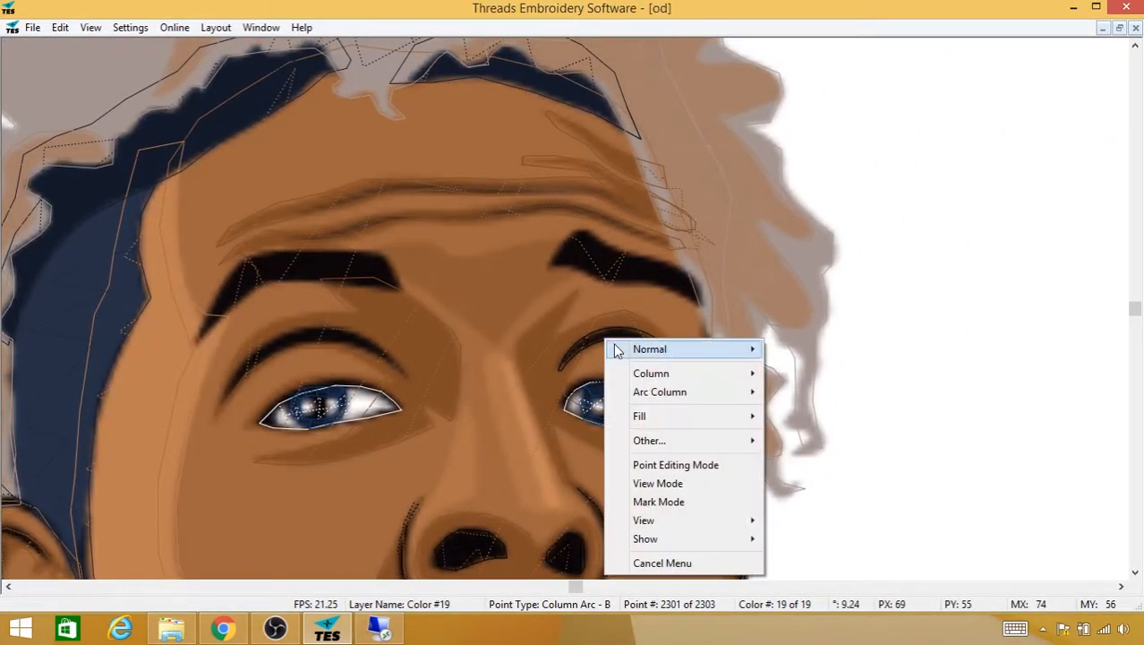
mouse_move(653, 440)
left_click(562, 440)
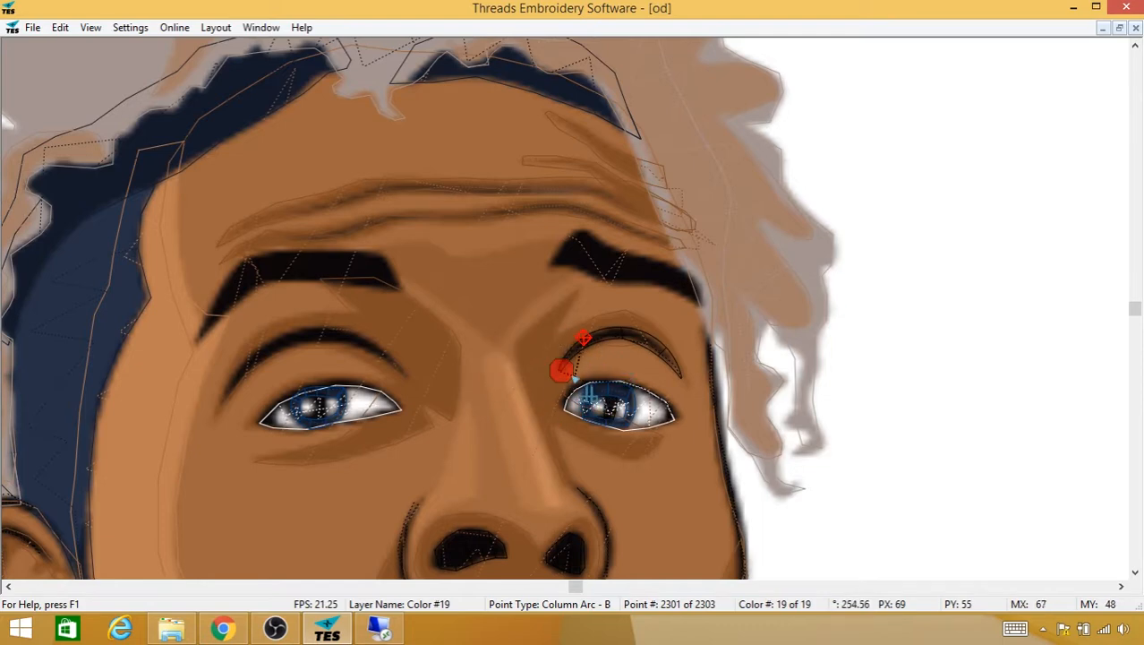
right_click(561, 369)
left_click(582, 381)
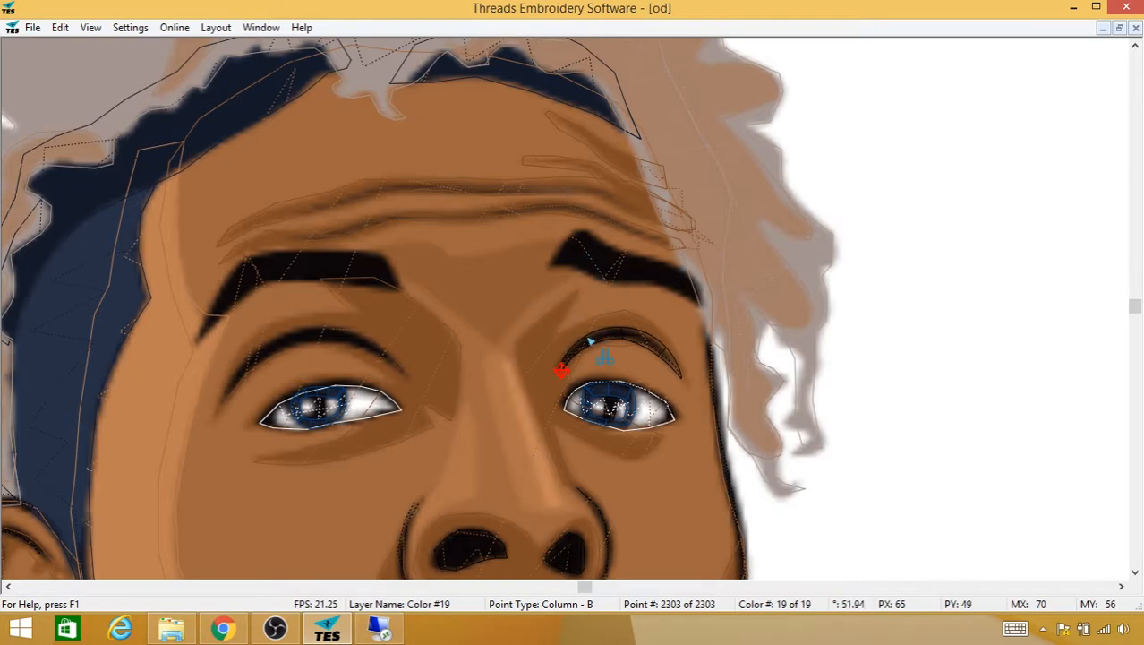
left_click(582, 248)
Step: Run normal points through the middle of the far-side eyebrow towards its outer end
left_click(591, 260)
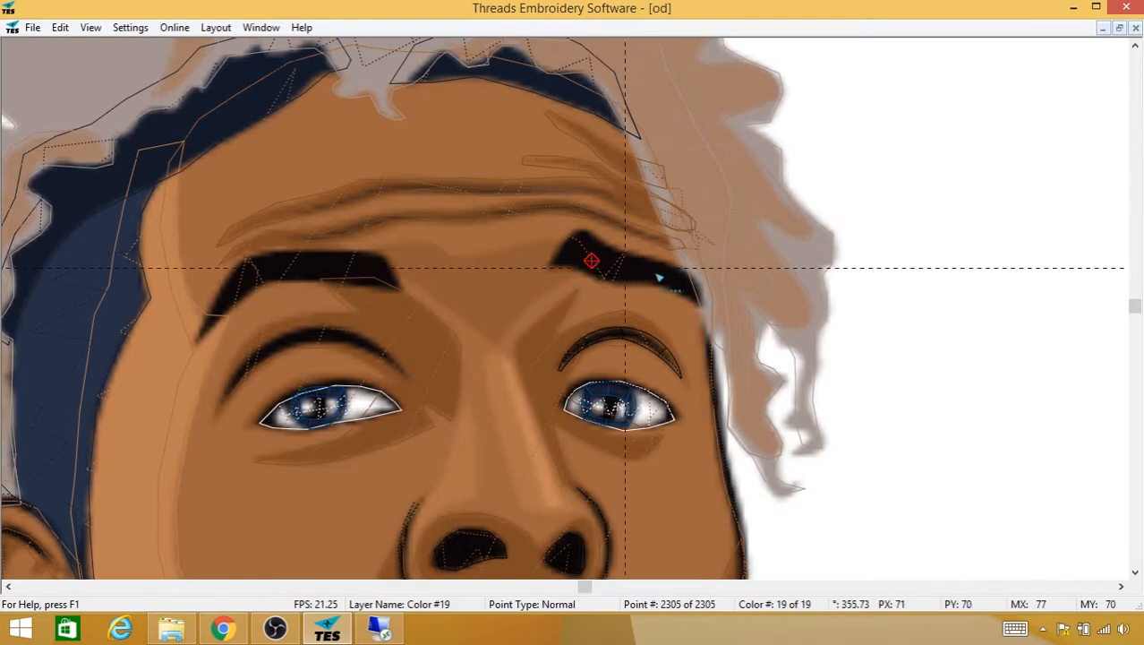
left_click(625, 268)
left_click(665, 273)
left_click(685, 285)
left_click(691, 291)
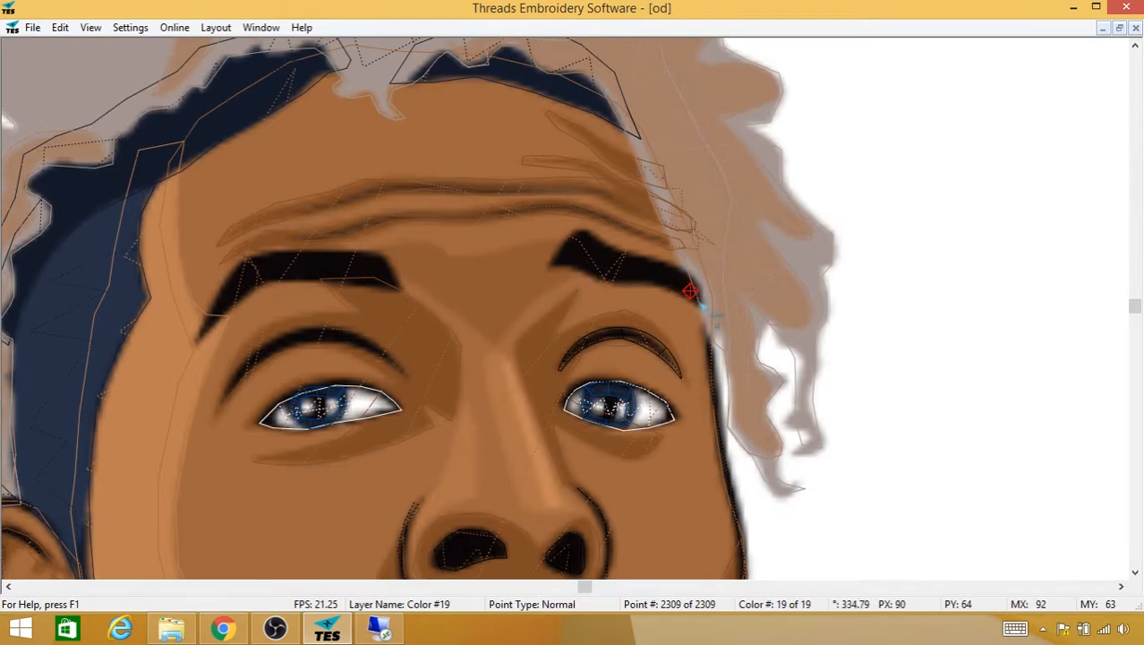
Step: Start an arc column at the outer tip of the far-side eyebrow and build it up to the eyebrow's middle
left_click(700, 309)
left_click(703, 283)
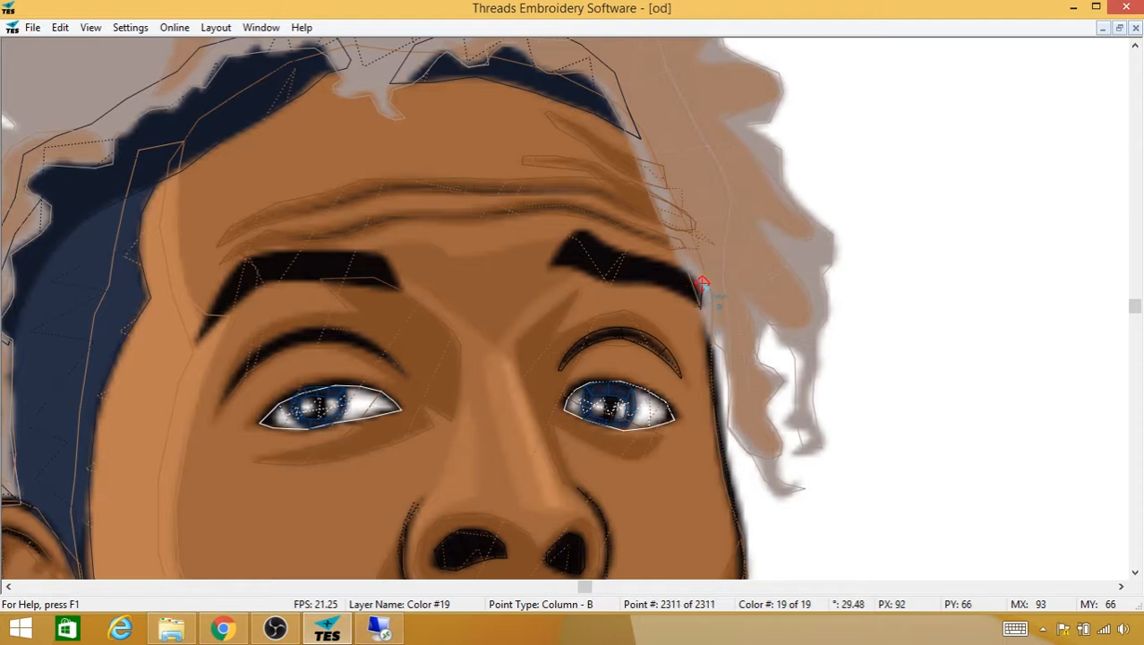
left_click(684, 269)
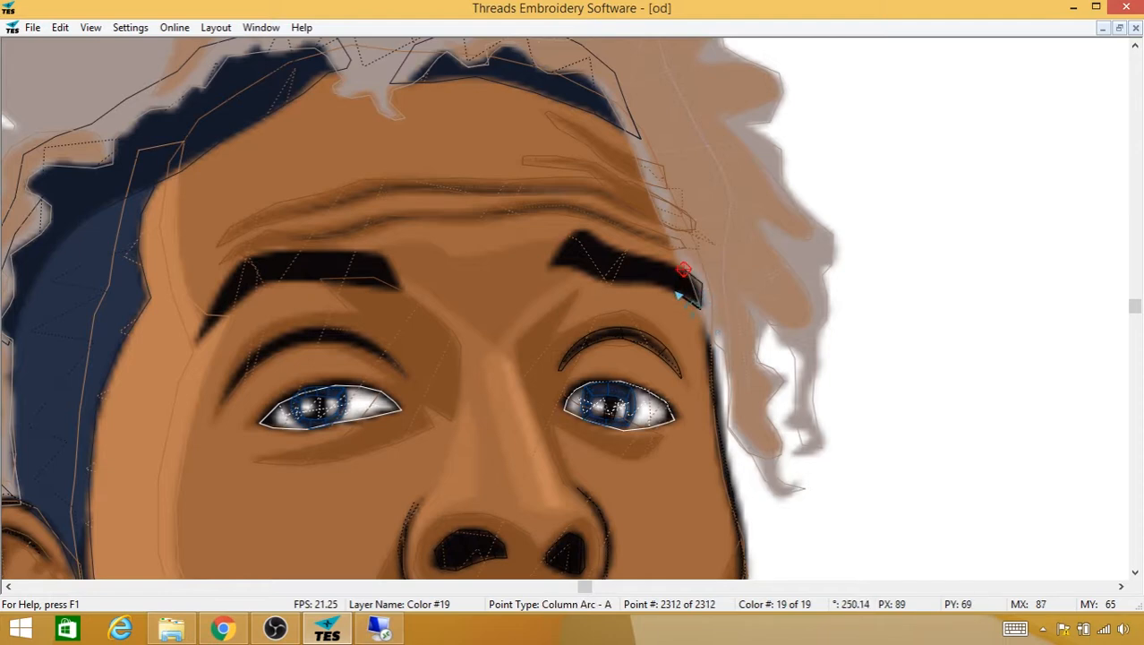
left_click(674, 292)
left_click(659, 278)
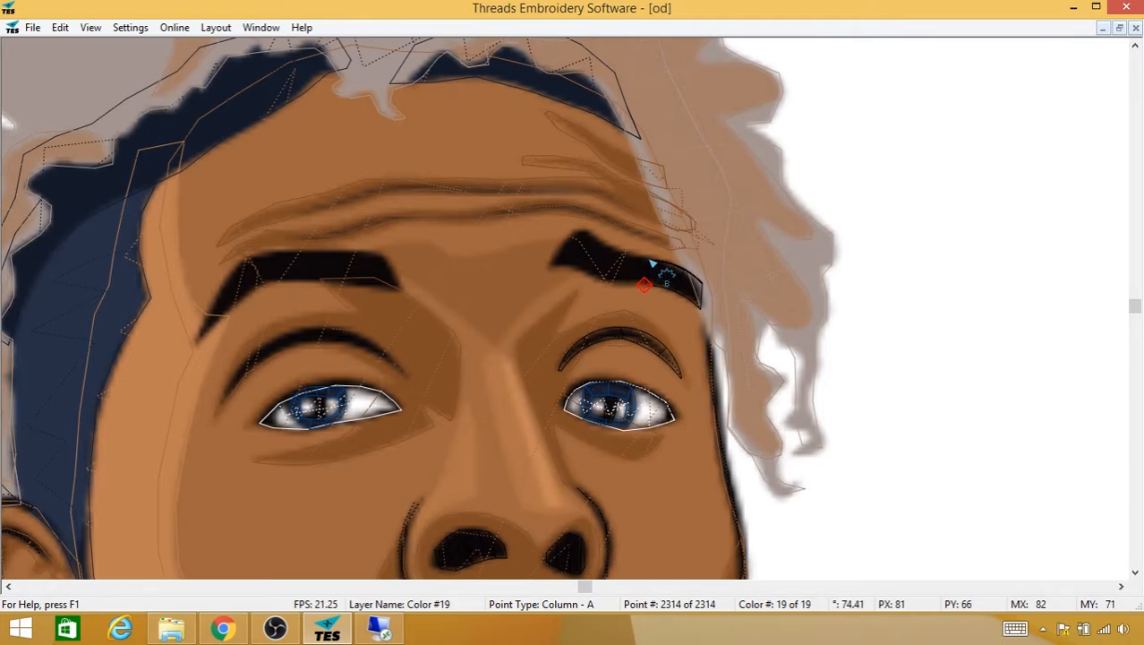
left_click(648, 261)
left_click(631, 258)
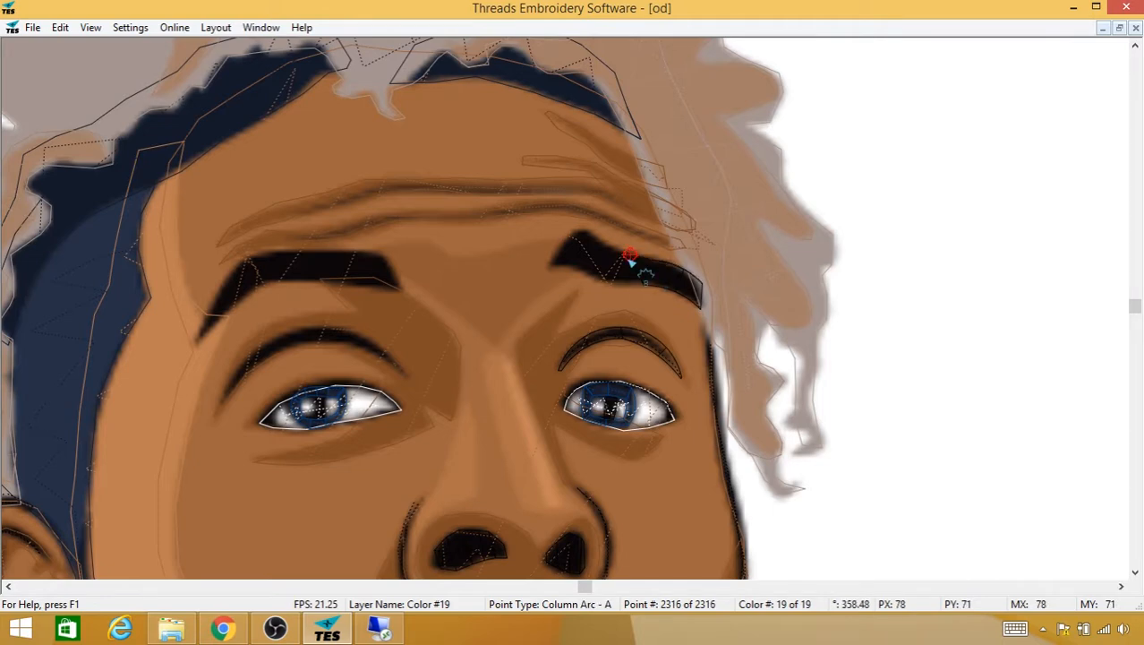
Step: Extend the arc column from the middle of the far-side eyebrow to its inner end, following both edges
left_click(616, 286)
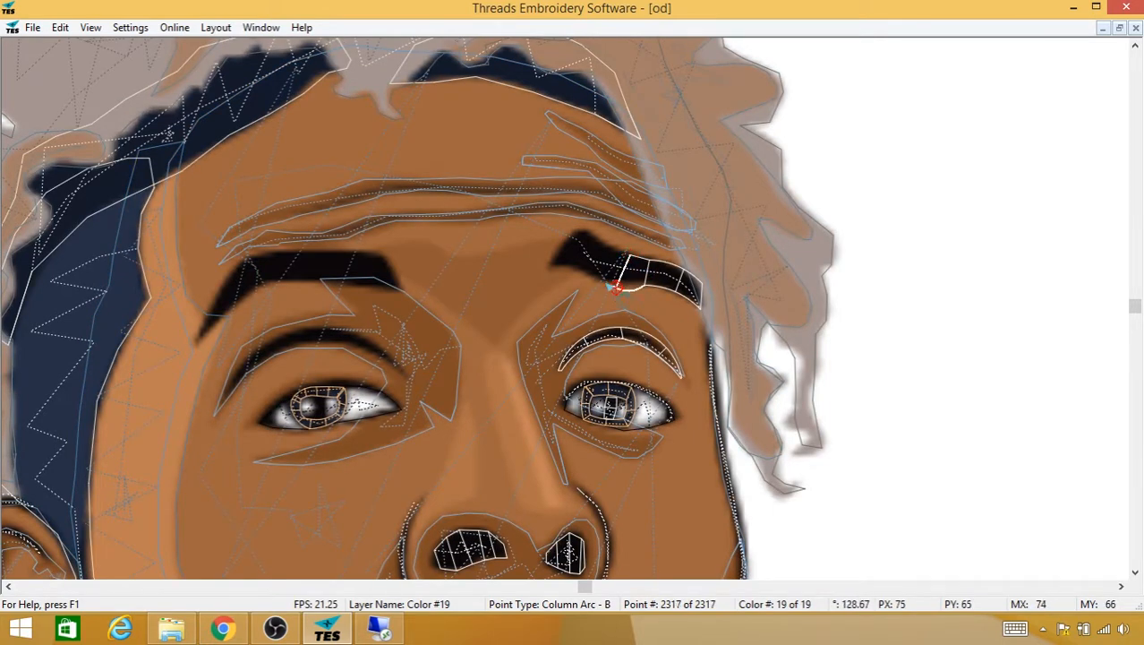
left_click(616, 256)
left_click(601, 281)
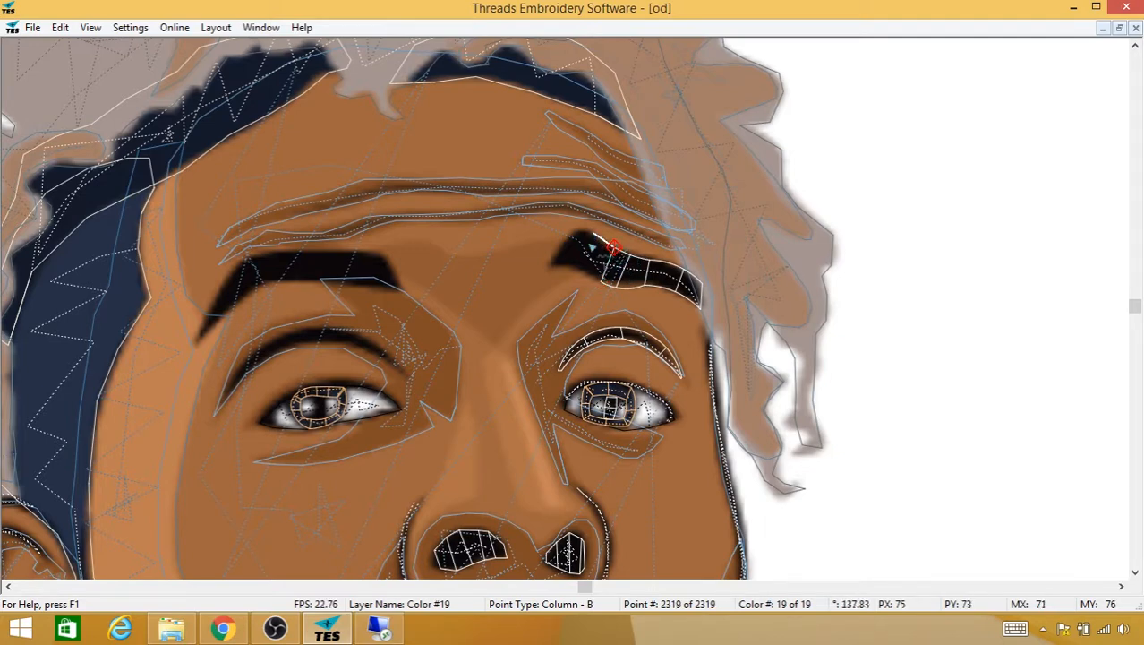
left_click(591, 238)
left_click(580, 267)
left_click(562, 260)
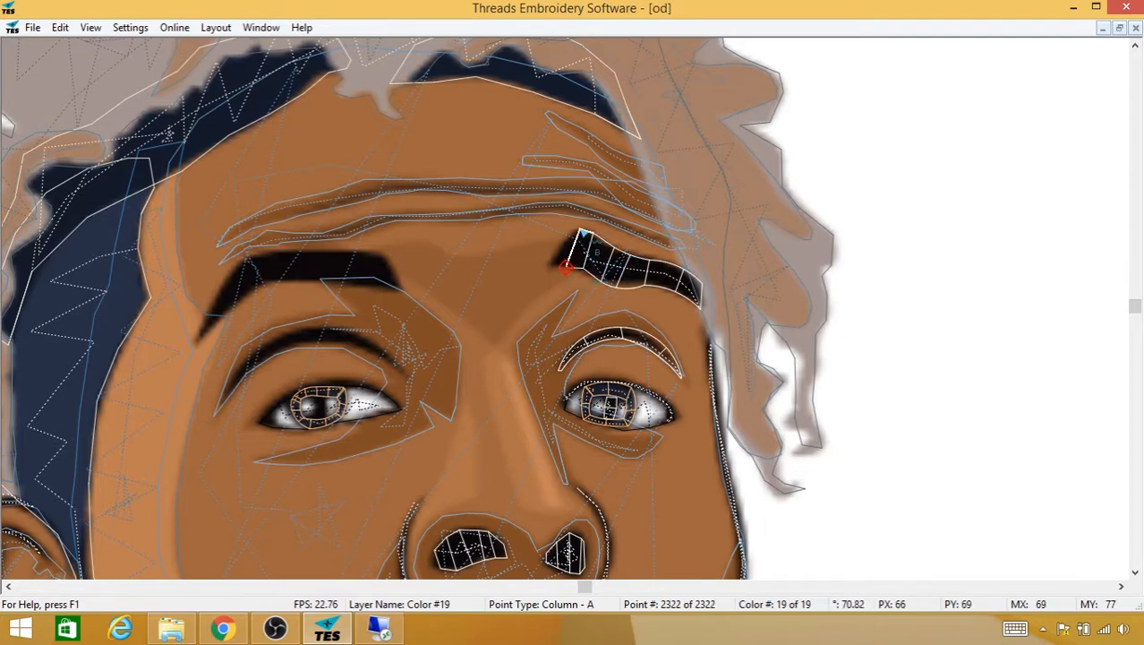
left_click(579, 231)
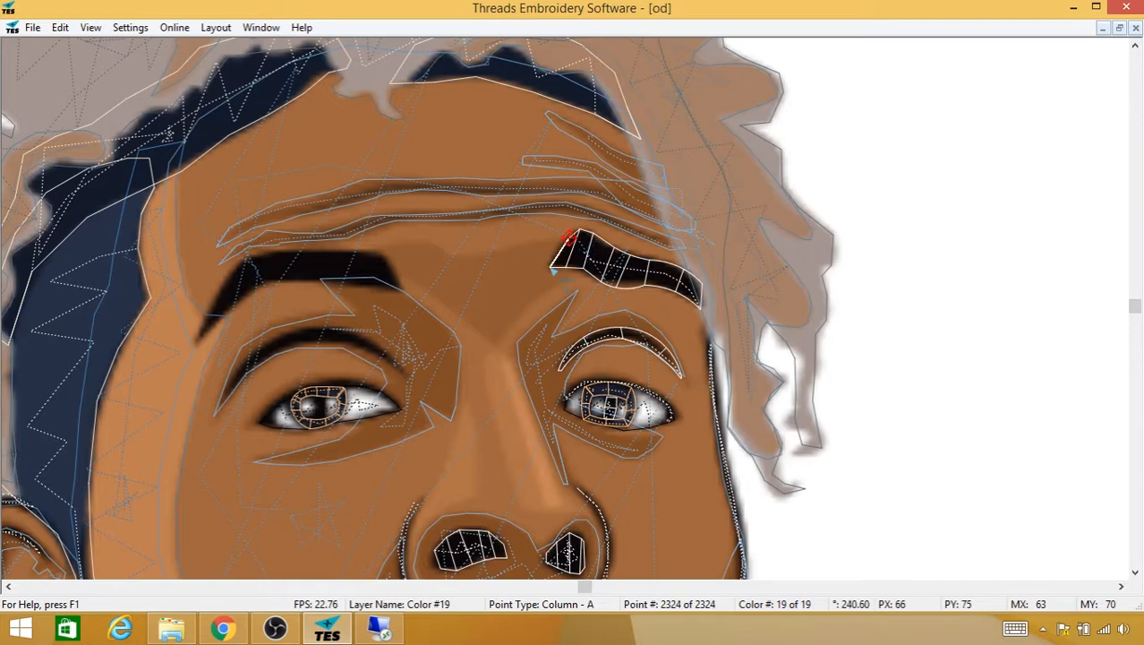
left_click(551, 269)
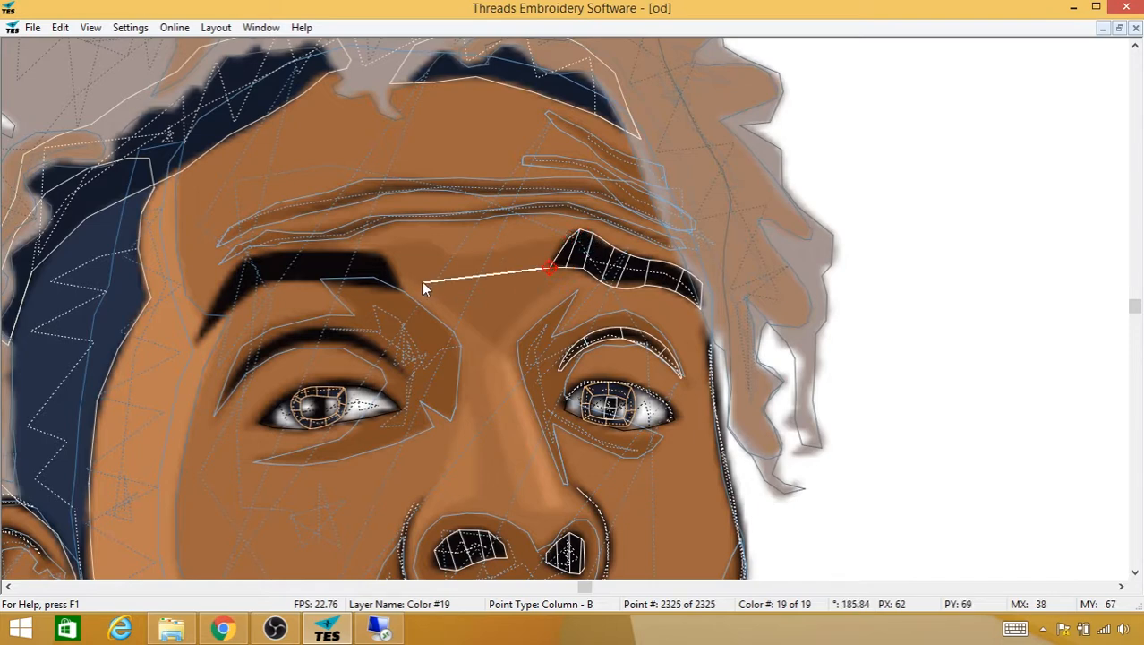
Step: Place a trim at the inner end of the near-side eyebrow
left_click_drag(429, 287, 671, 239)
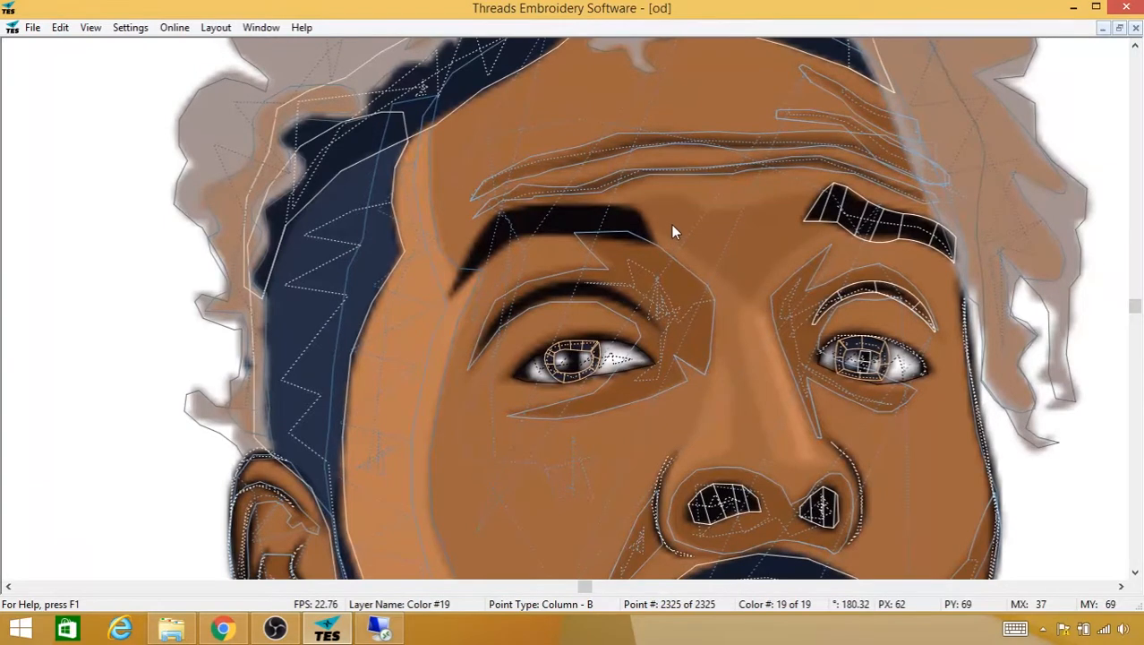
right_click(600, 238)
mouse_move(649, 337)
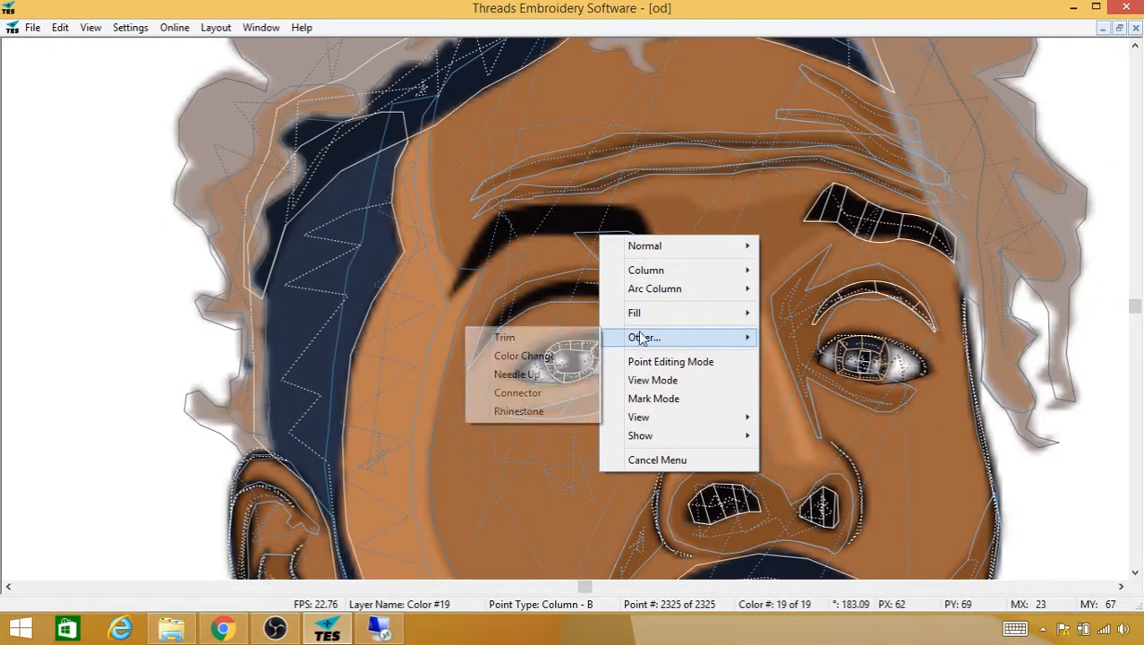
left_click(518, 338)
left_click(621, 222)
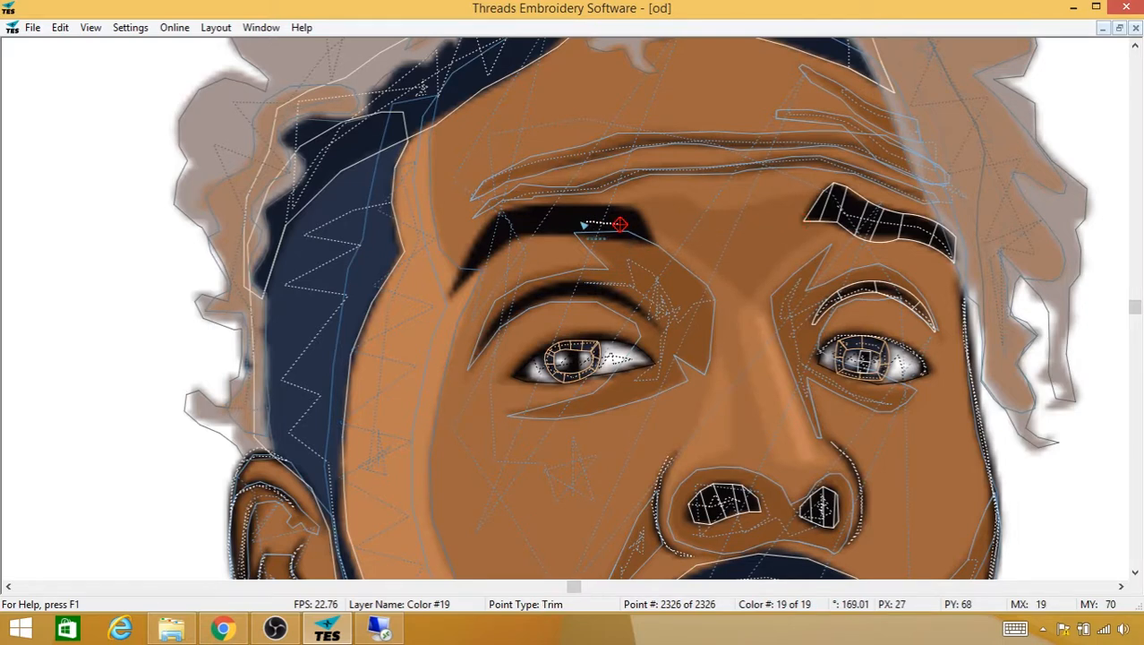
Step: Run normal points through the near-side eyebrow from its inner end down towards its outer tip
left_click(580, 220)
left_click(509, 221)
left_click(488, 240)
left_click(473, 260)
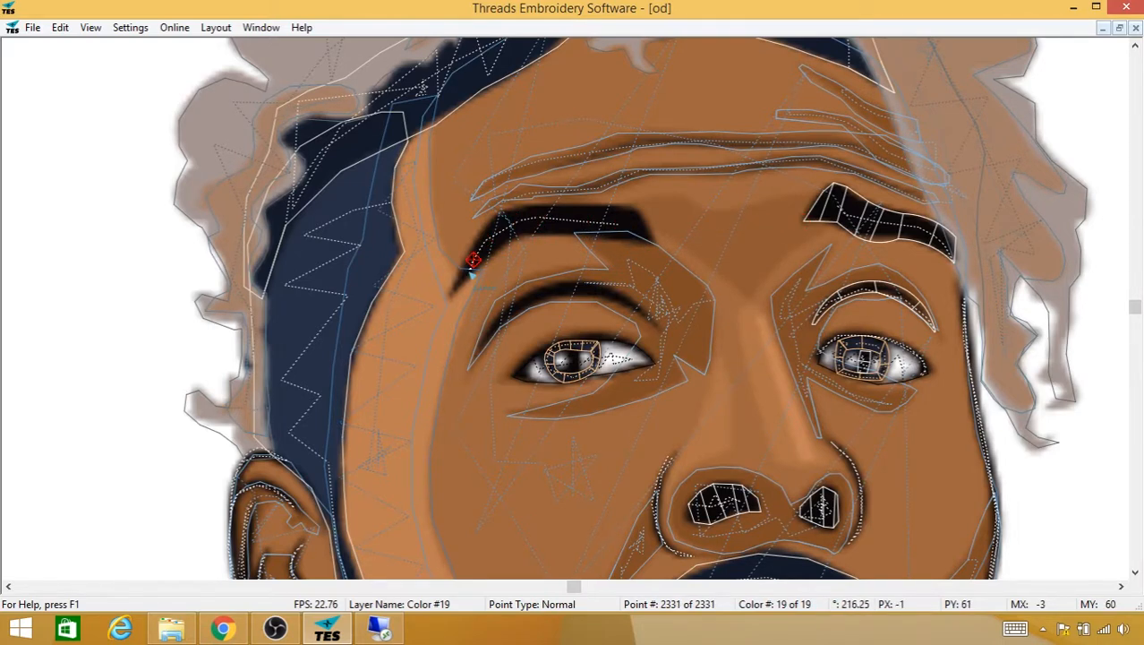
left_click(465, 273)
Step: Place a 3 Point Column start at the outer tip of the near-side eyebrow
right_click(465, 274)
mouse_move(531, 309)
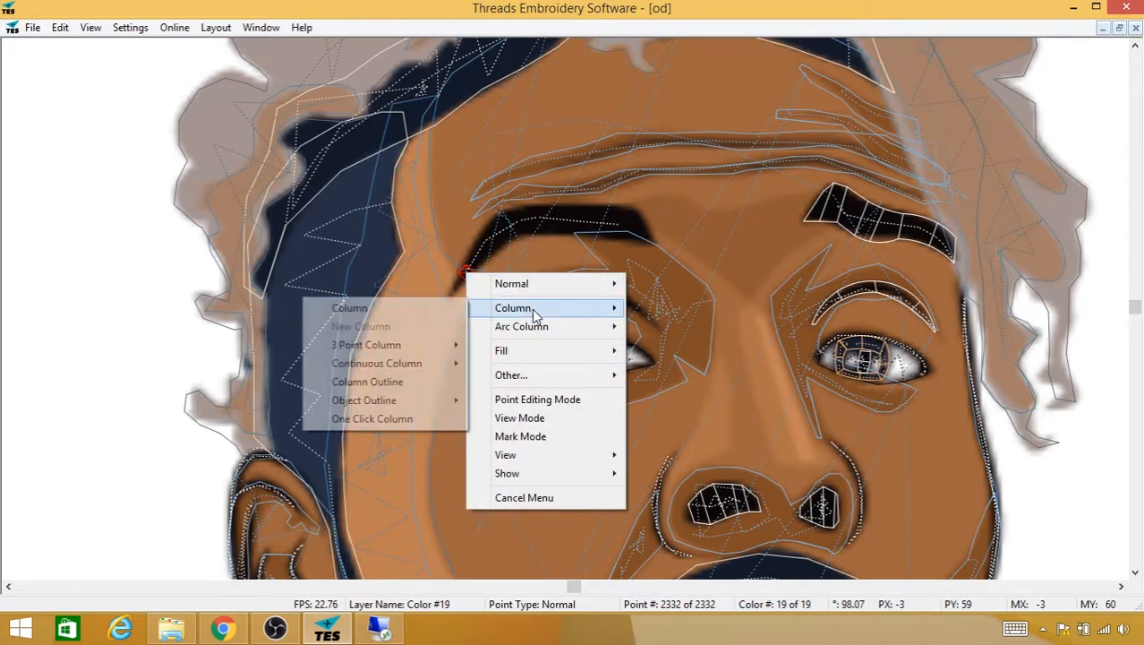
mouse_move(422, 345)
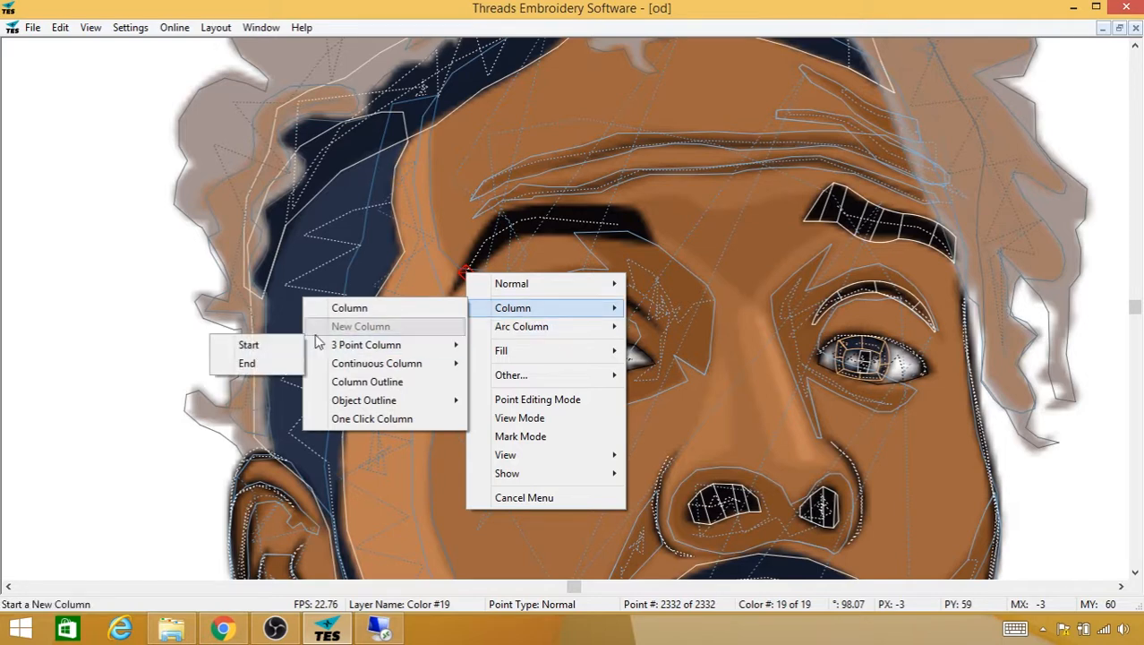
left_click(249, 345)
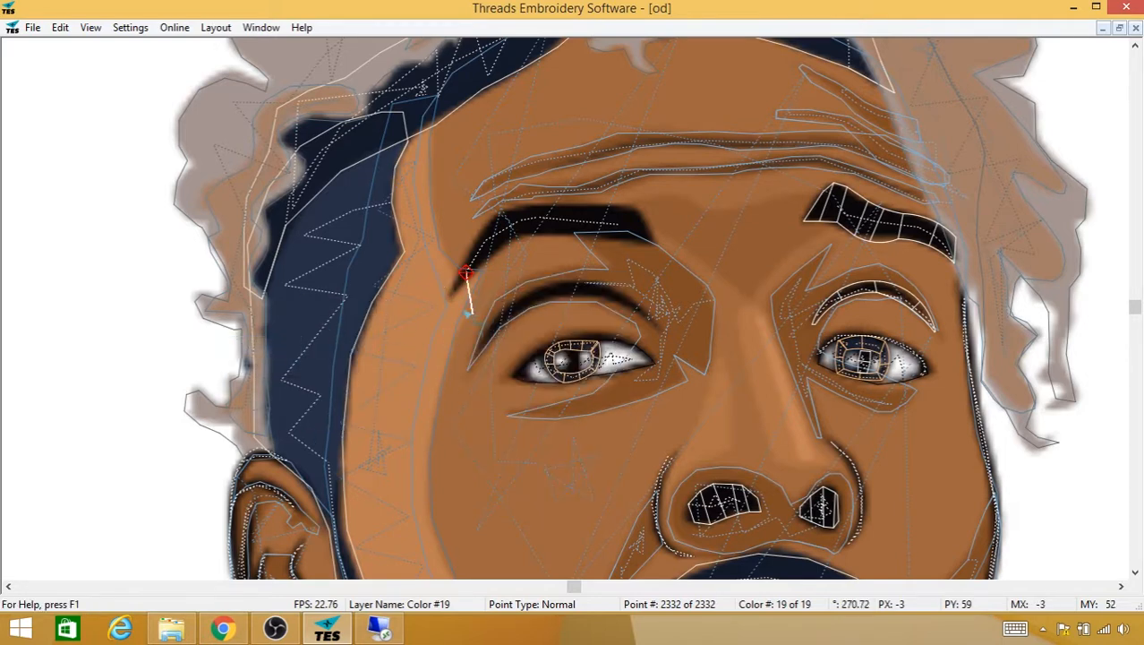
left_click(448, 300)
Step: Run an arc column up the near-side eyebrow from its outer tip around the bend, following both edges
right_click(479, 288)
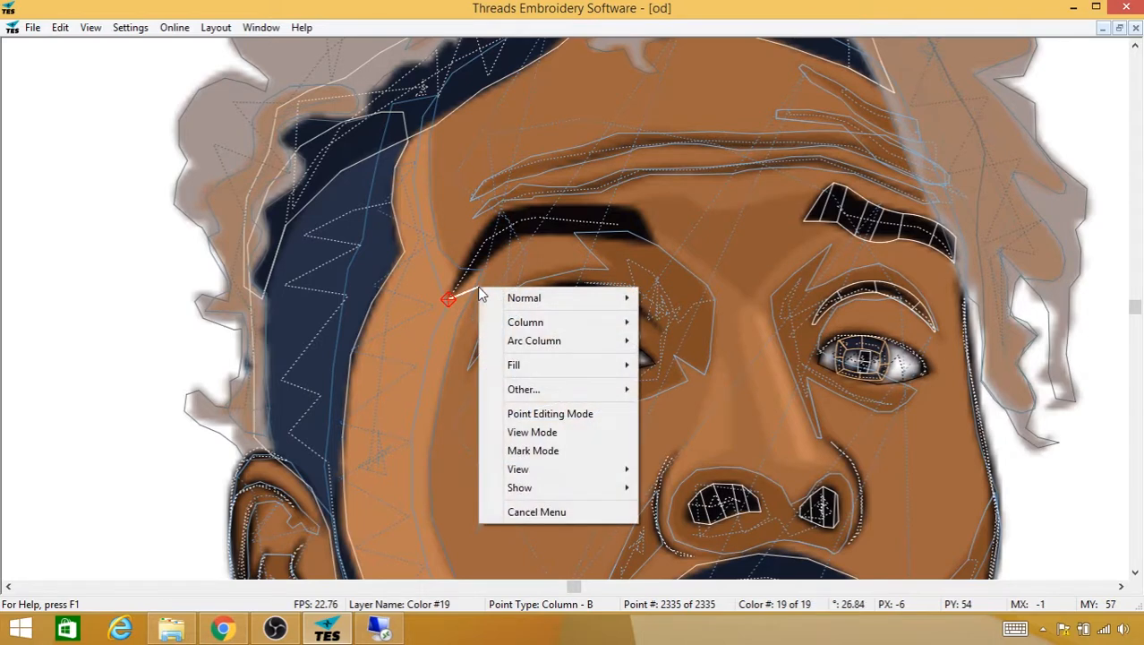
mouse_move(518, 348)
left_click(443, 340)
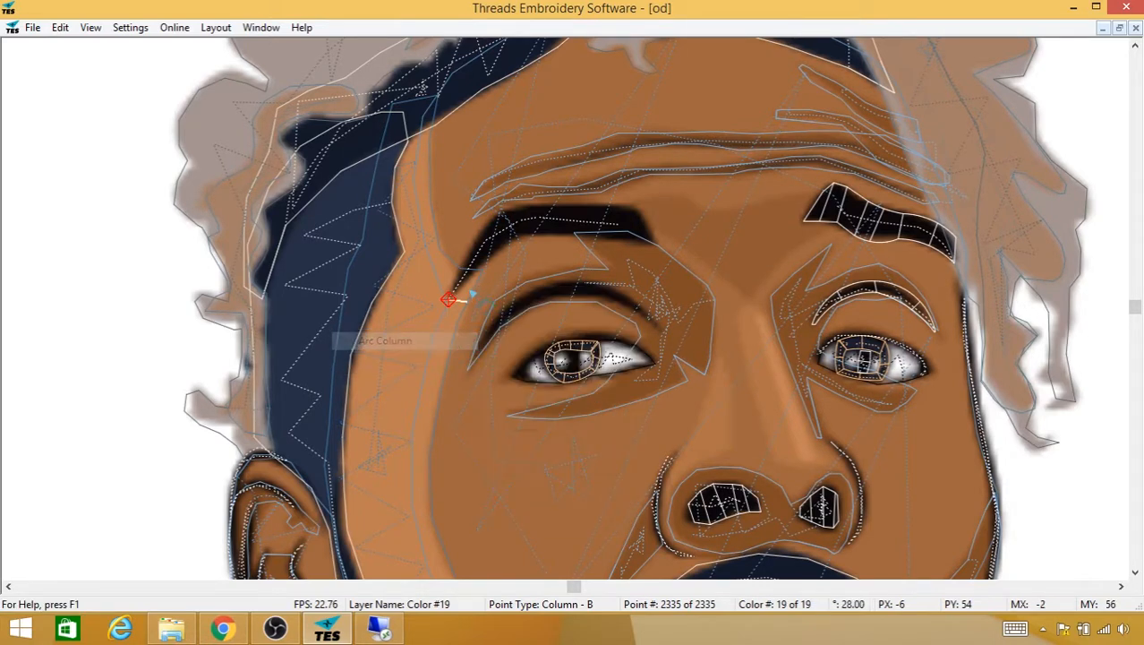
left_click(472, 273)
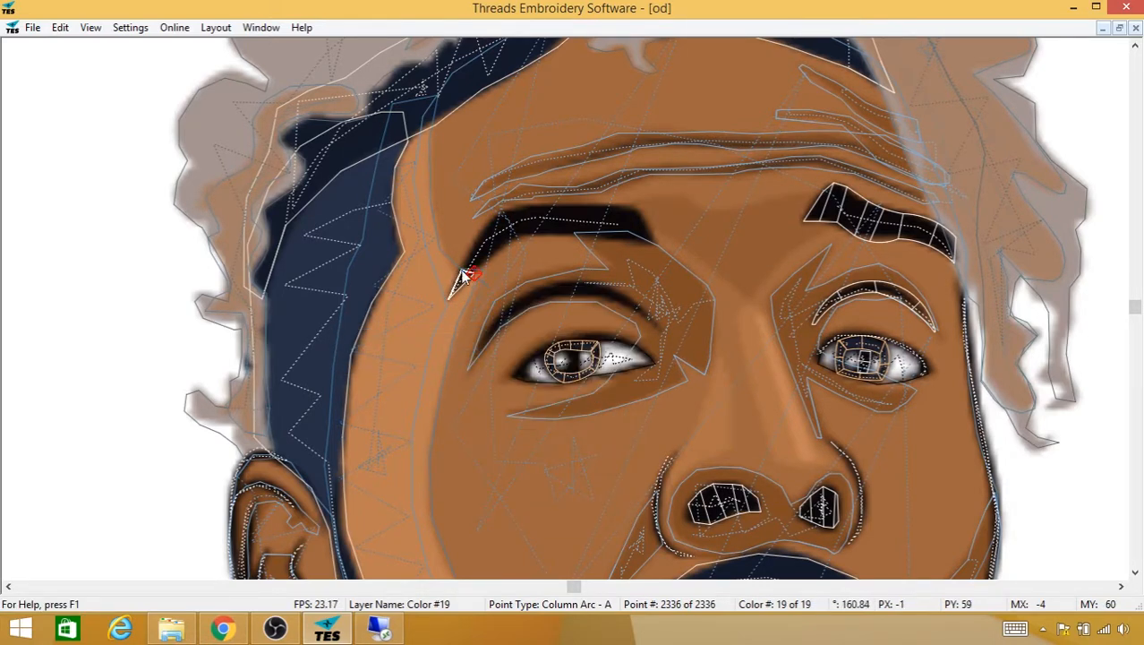
left_click(462, 270)
left_click(500, 252)
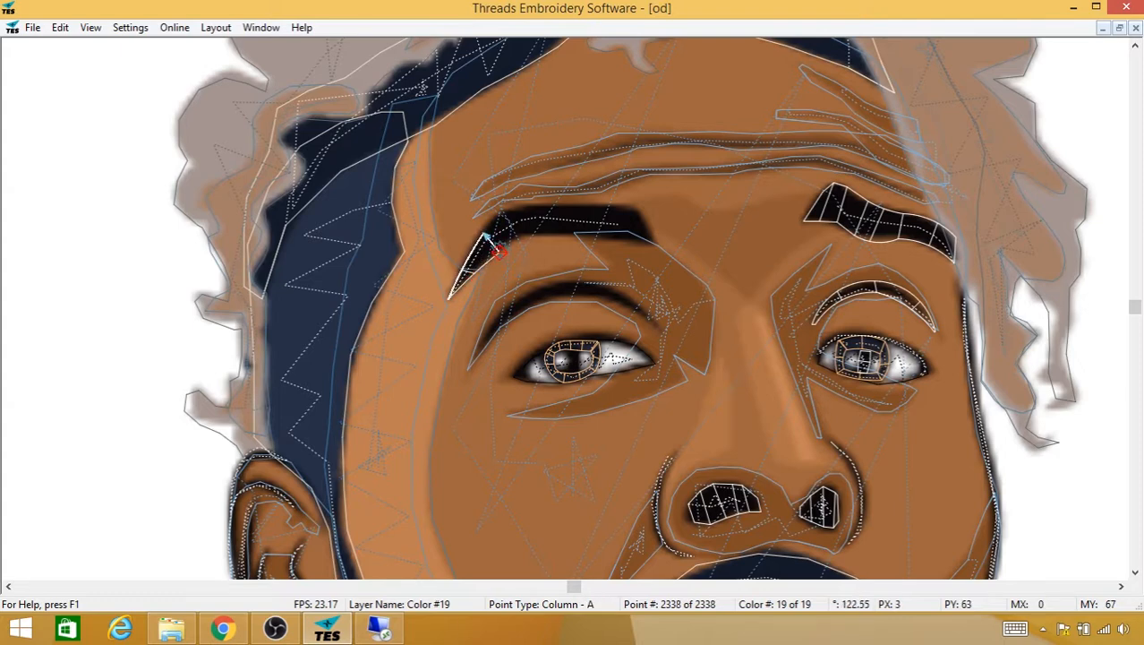
left_click(506, 238)
left_click(493, 217)
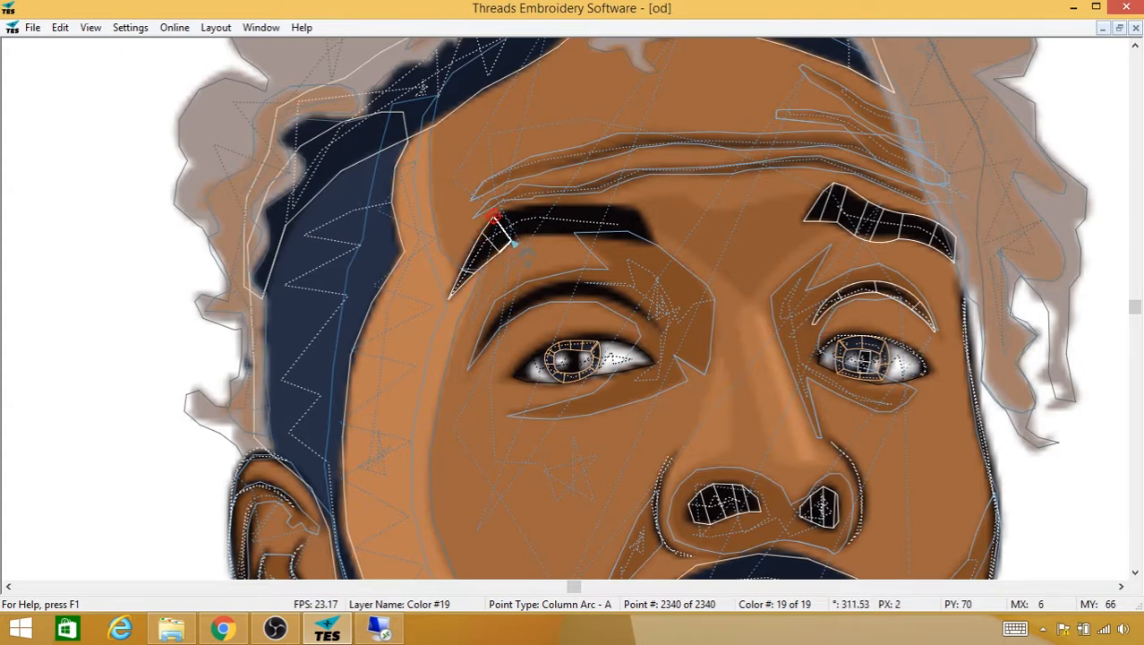
left_click(511, 240)
left_click(512, 218)
left_click(524, 208)
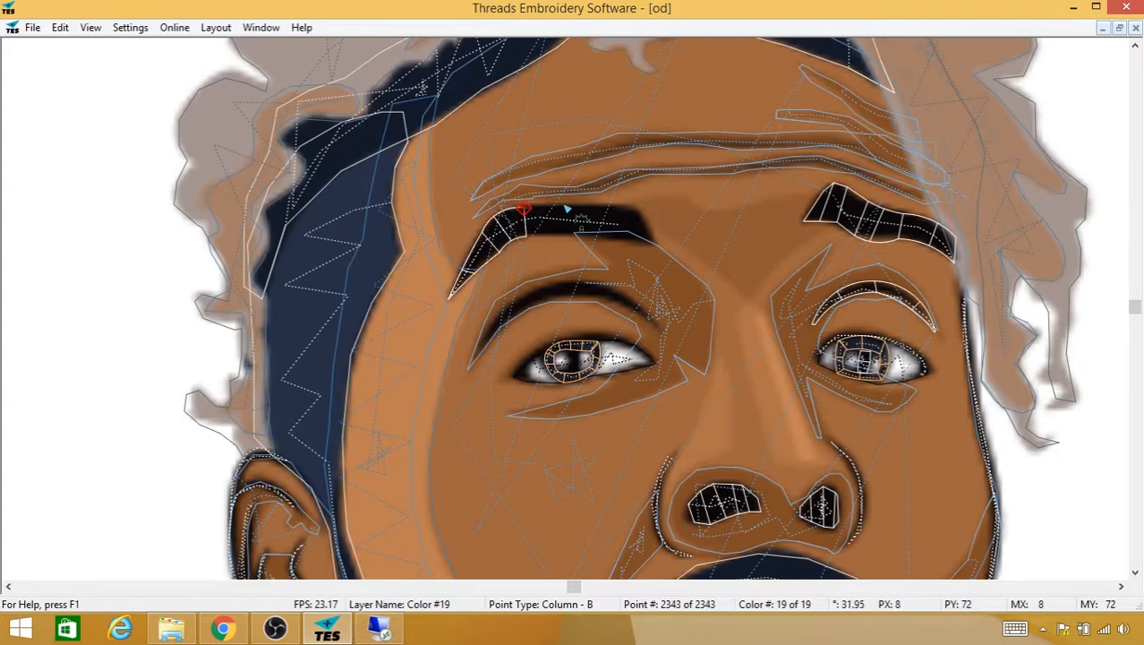
Step: Extend the arc column from the bend of the near-side eyebrow to its inner end, following both edges
left_click(579, 213)
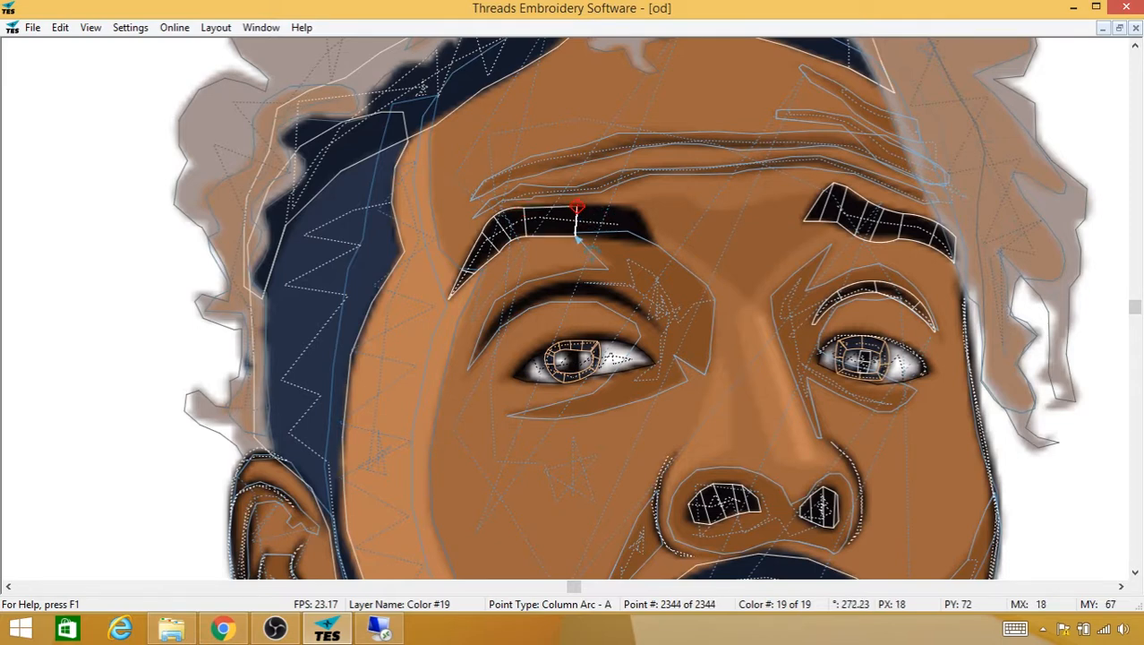
left_click(578, 236)
left_click(630, 242)
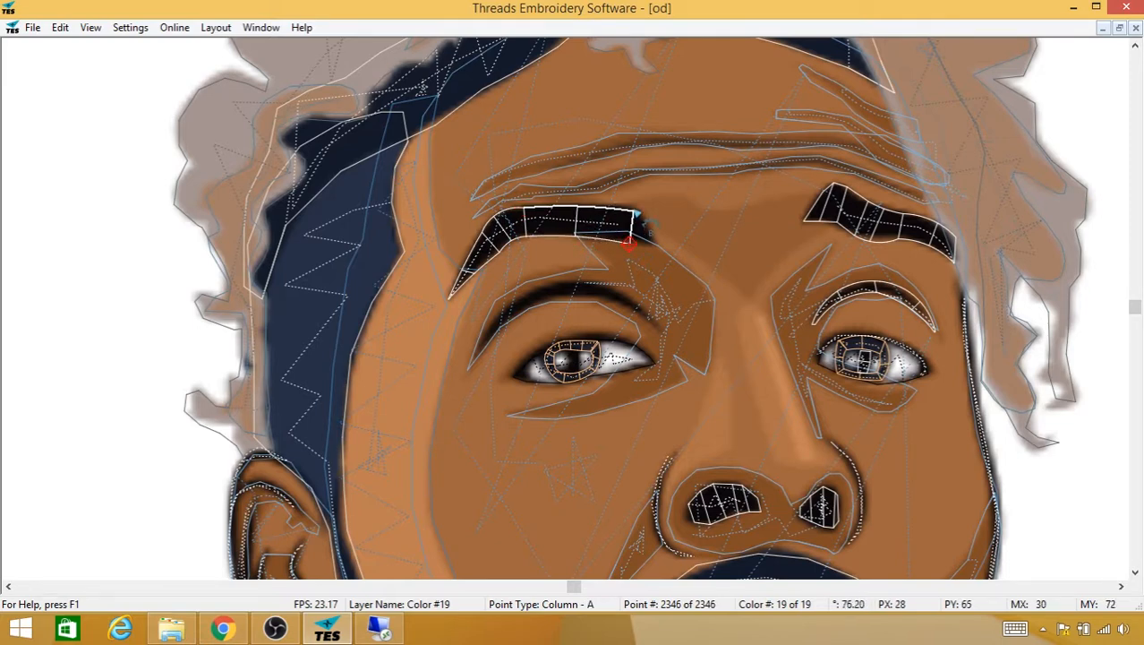
left_click(635, 213)
left_click(641, 224)
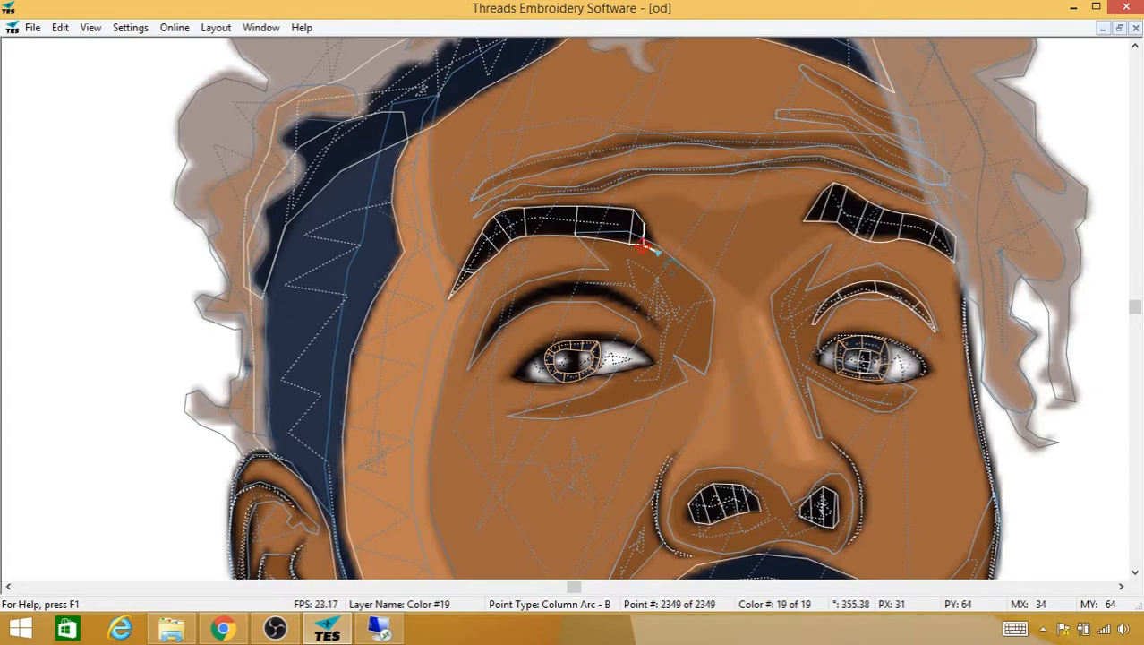
left_click(652, 235)
left_click(654, 245)
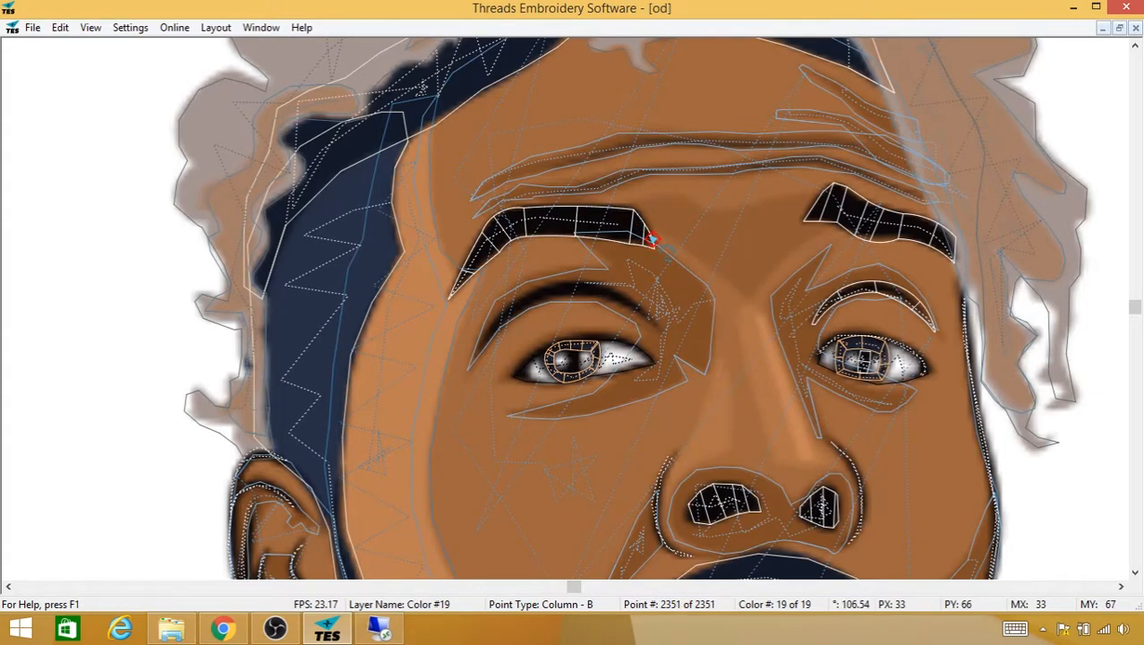
Step: Switch to Point Editing Mode around the near-side eyebrow and eye
scroll(648, 235, "up", 3)
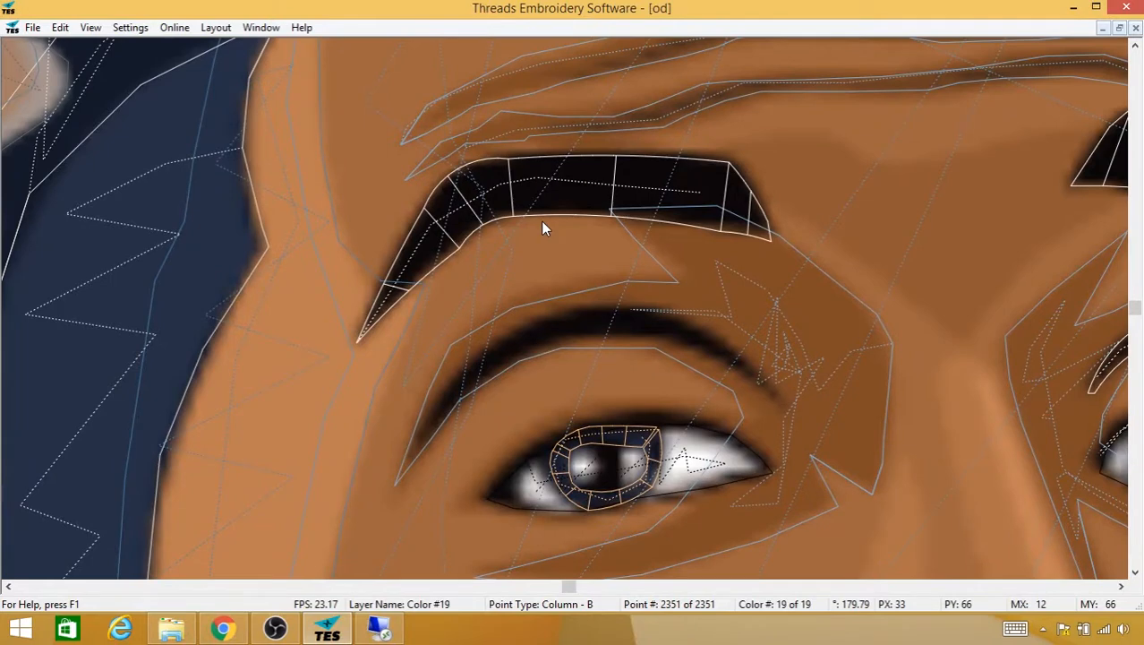
right_click(543, 223)
left_click(591, 348)
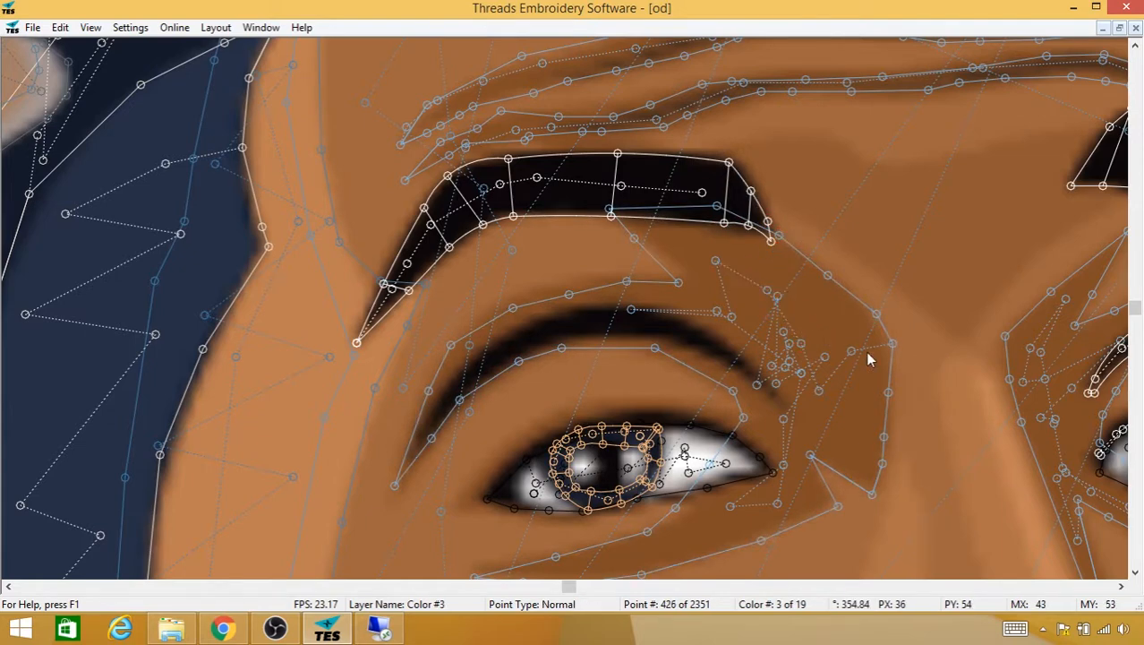
left_click_drag(741, 261, 684, 204)
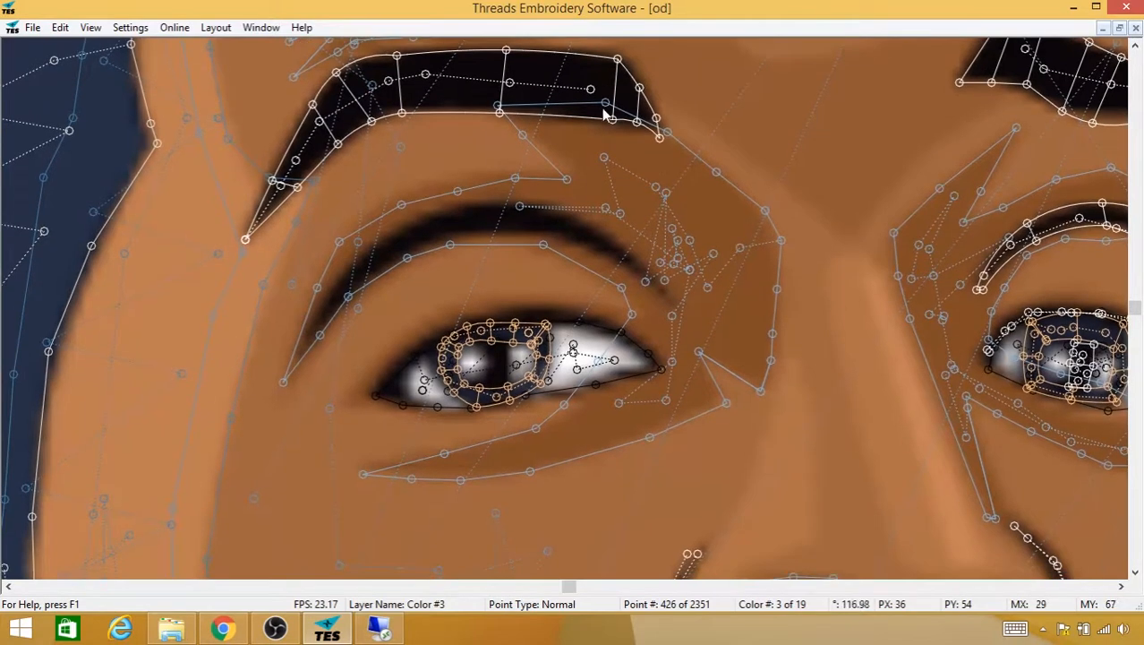
Step: Select the last point at the near-side eyebrow's inner end and place a trim on the upper eyelid crease below it
right_click(565, 129)
mouse_move(680, 230)
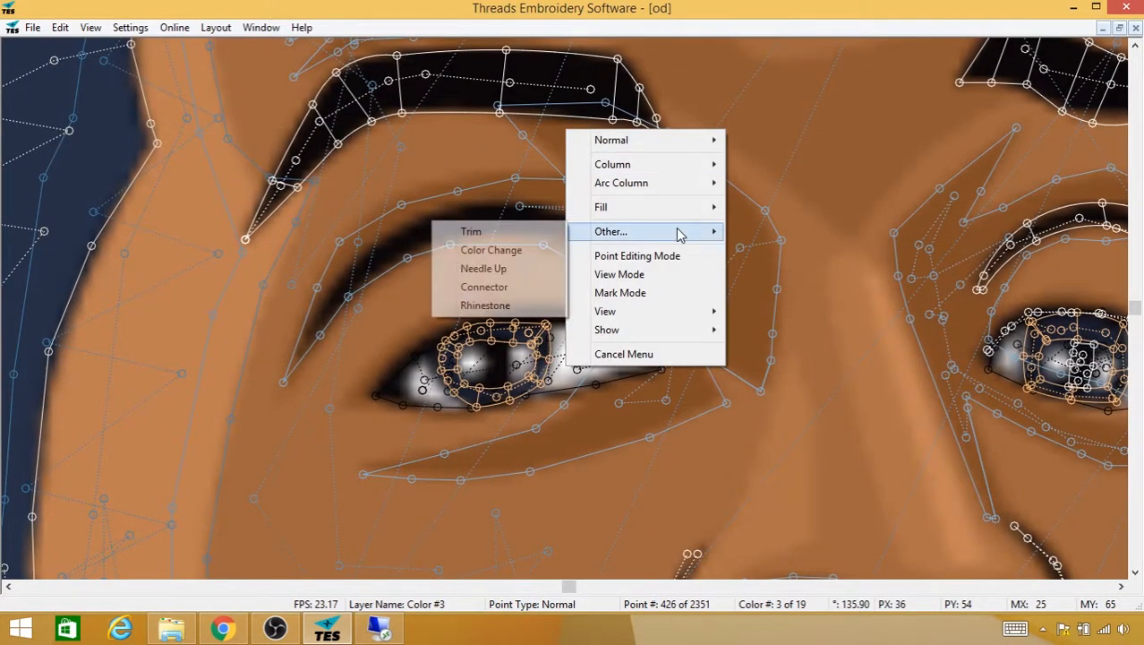
left_click(546, 248)
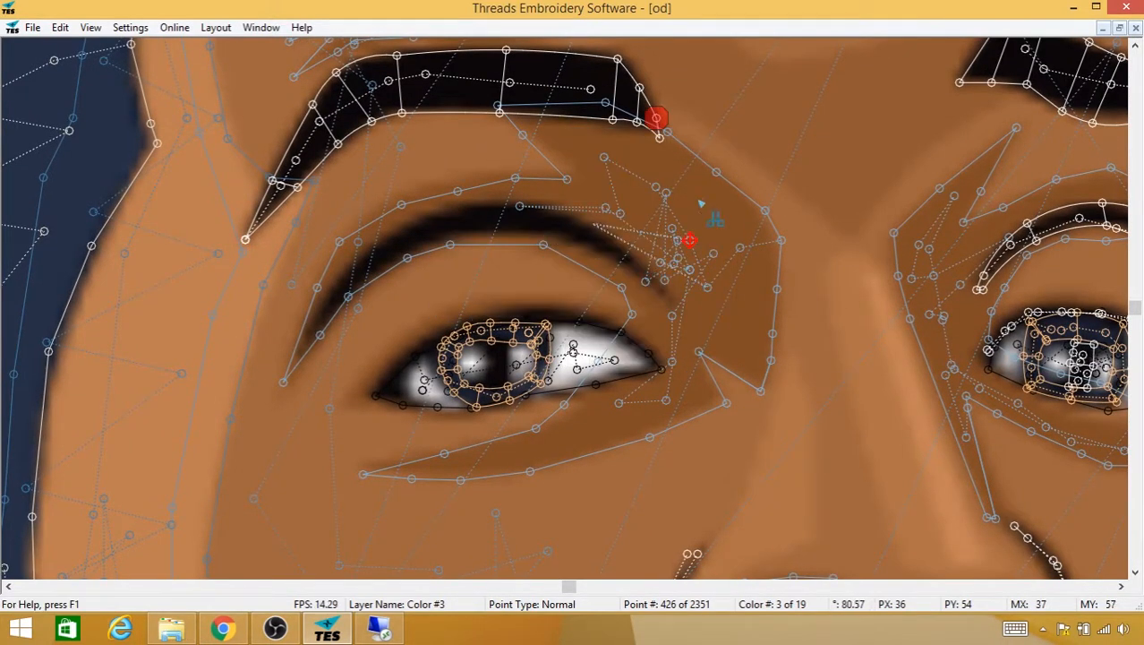
right_click(656, 119)
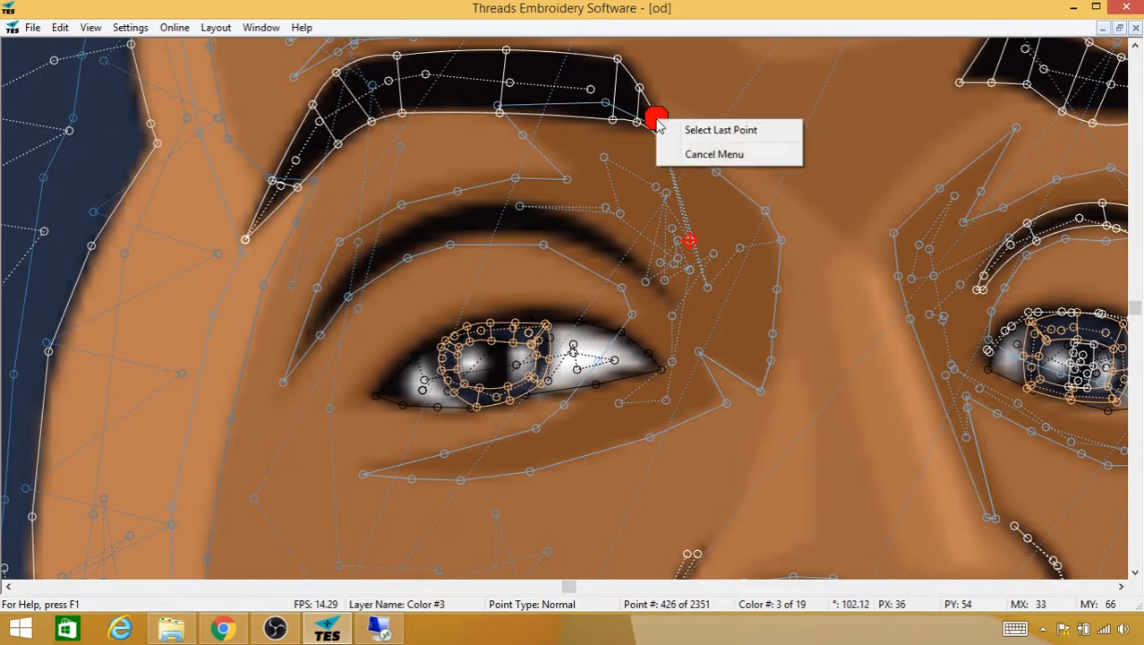
left_click(721, 131)
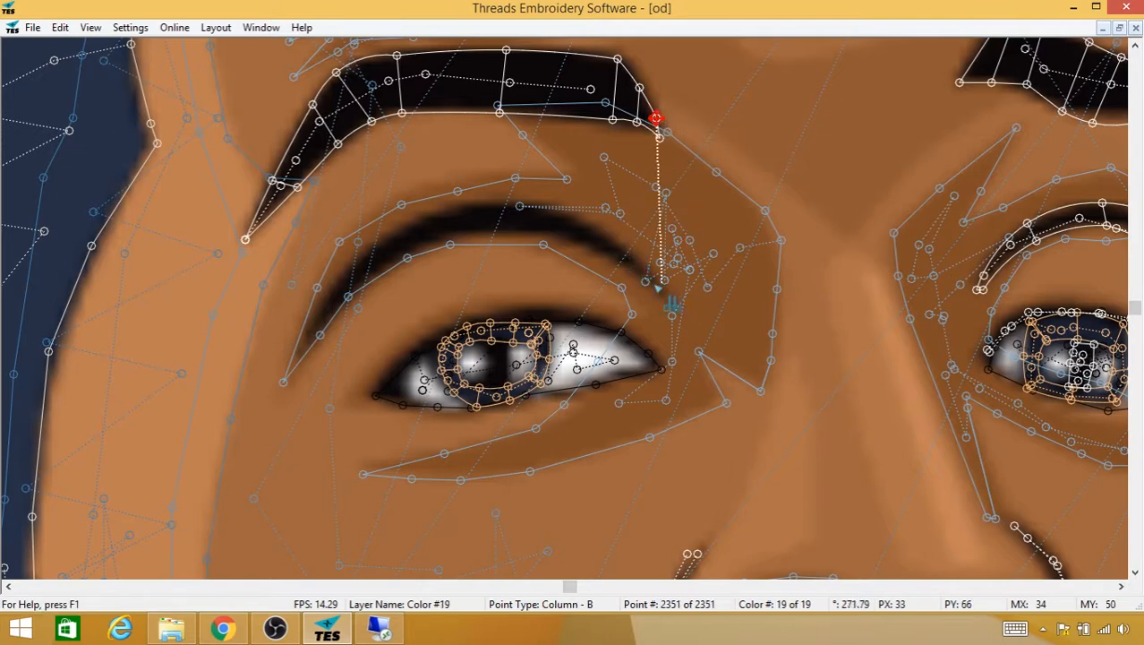
left_click(555, 224)
Step: Run normal points along the near-side eyelid crease to its inner tip and back through its middle to the outer end
left_click(599, 243)
left_click(645, 279)
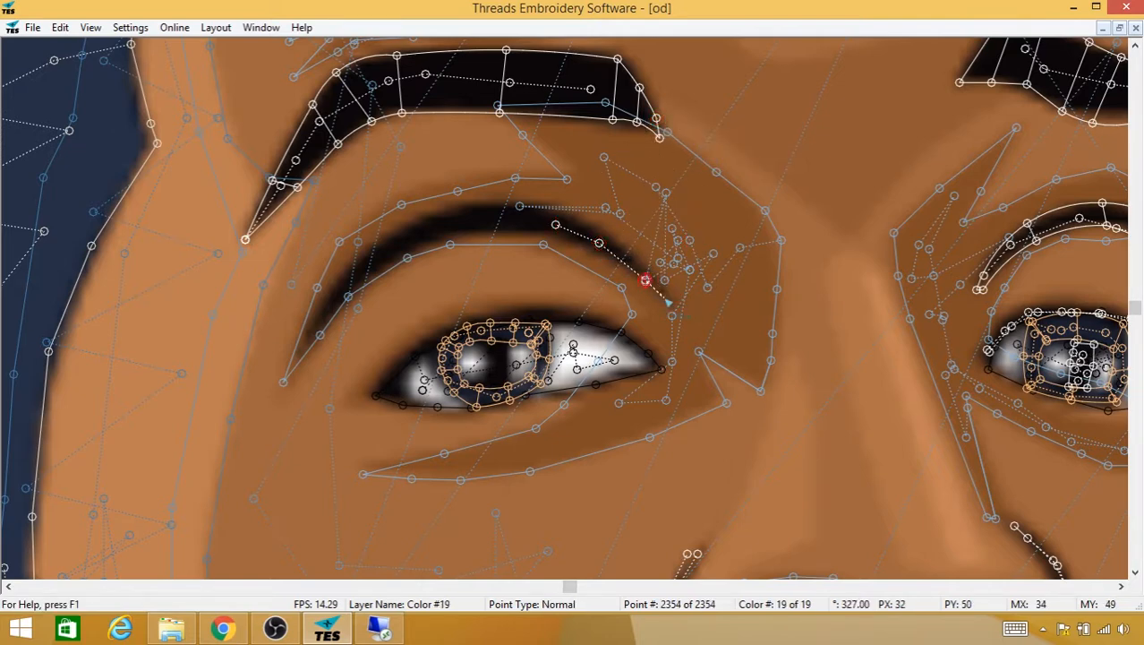
left_click(664, 297)
left_click(580, 233)
left_click(528, 215)
left_click(474, 218)
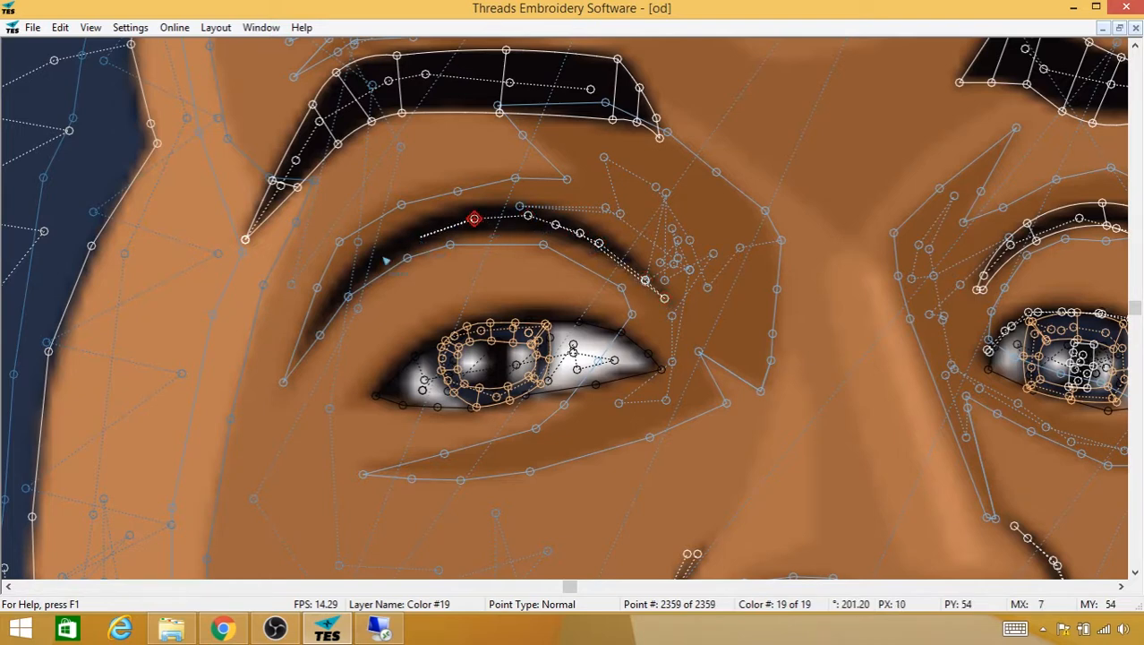
left_click(419, 237)
left_click(375, 263)
left_click(308, 338)
Step: Place a 3 Point Column start at the outer tip of the near-side eyelid crease
right_click(308, 338)
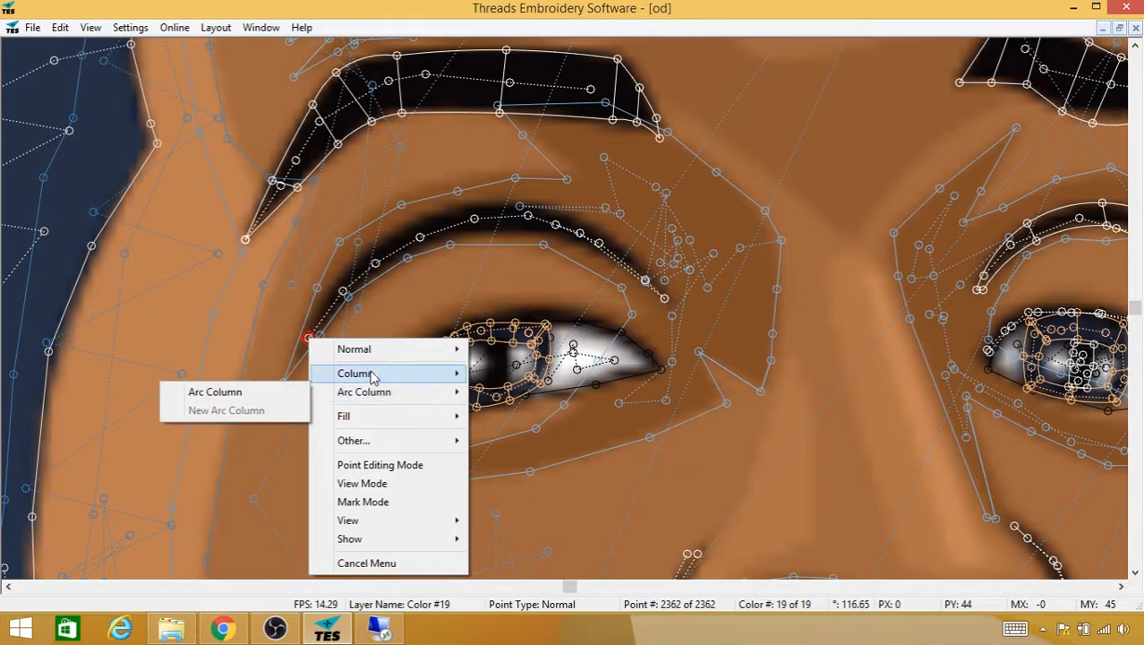
mouse_move(356, 374)
mouse_move(251, 417)
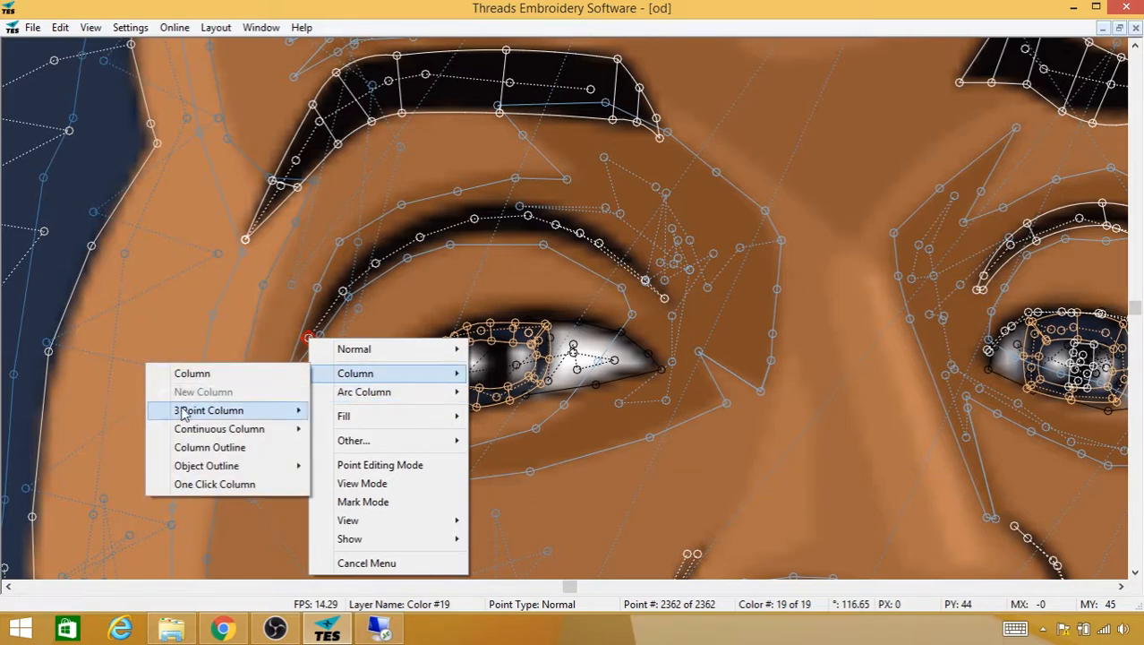
left_click(89, 410)
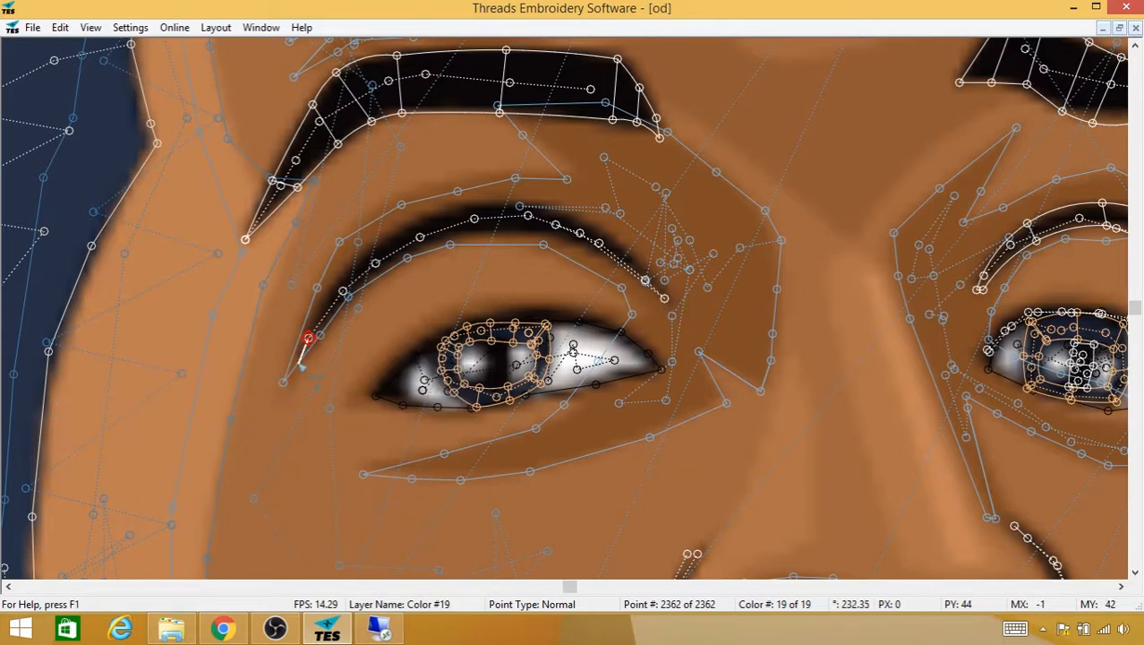
left_click(299, 364)
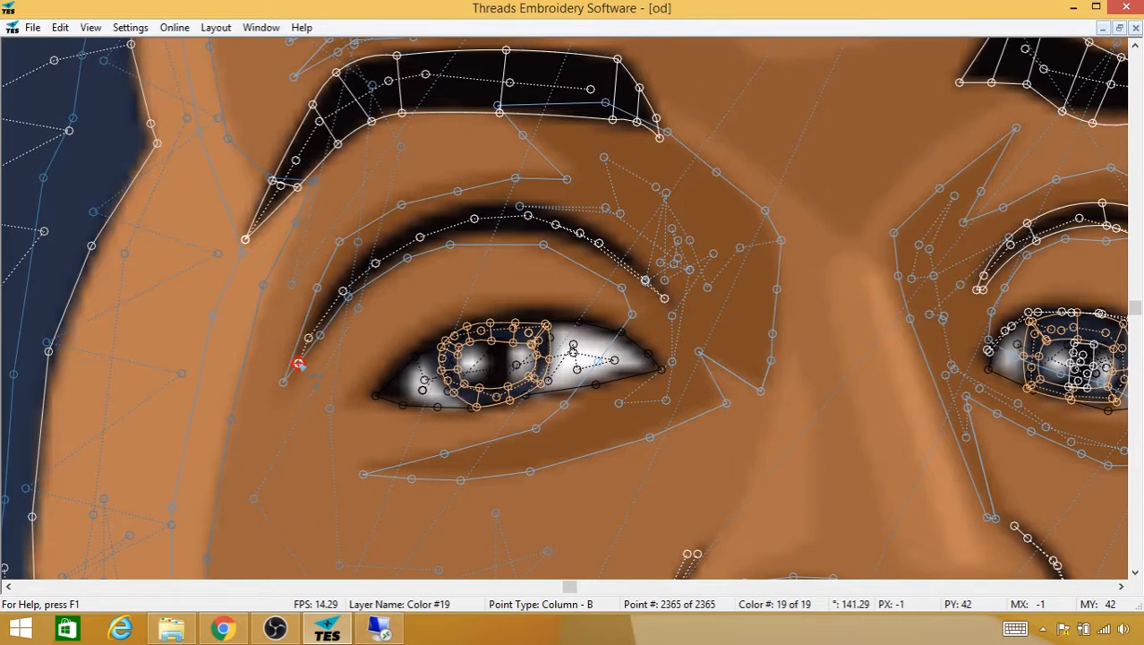
Step: Run an arc column from the outer tip of the near-side eyelid crease up towards its middle, following both edges
right_click(299, 364)
mouse_move(347, 417)
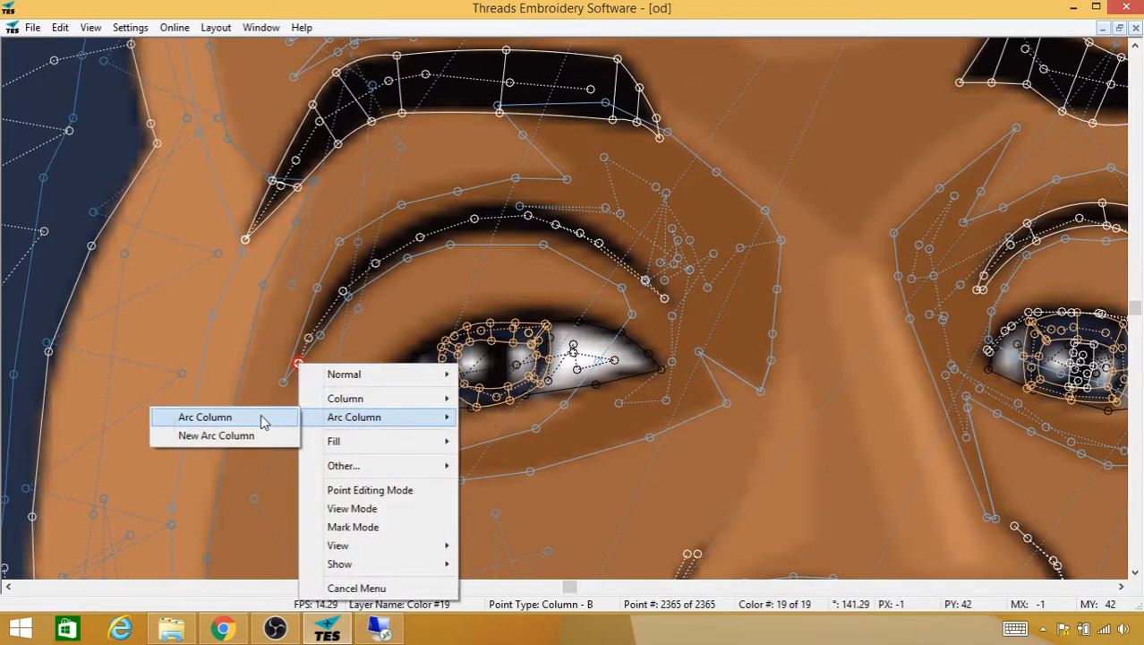
left_click(261, 417)
left_click(340, 313)
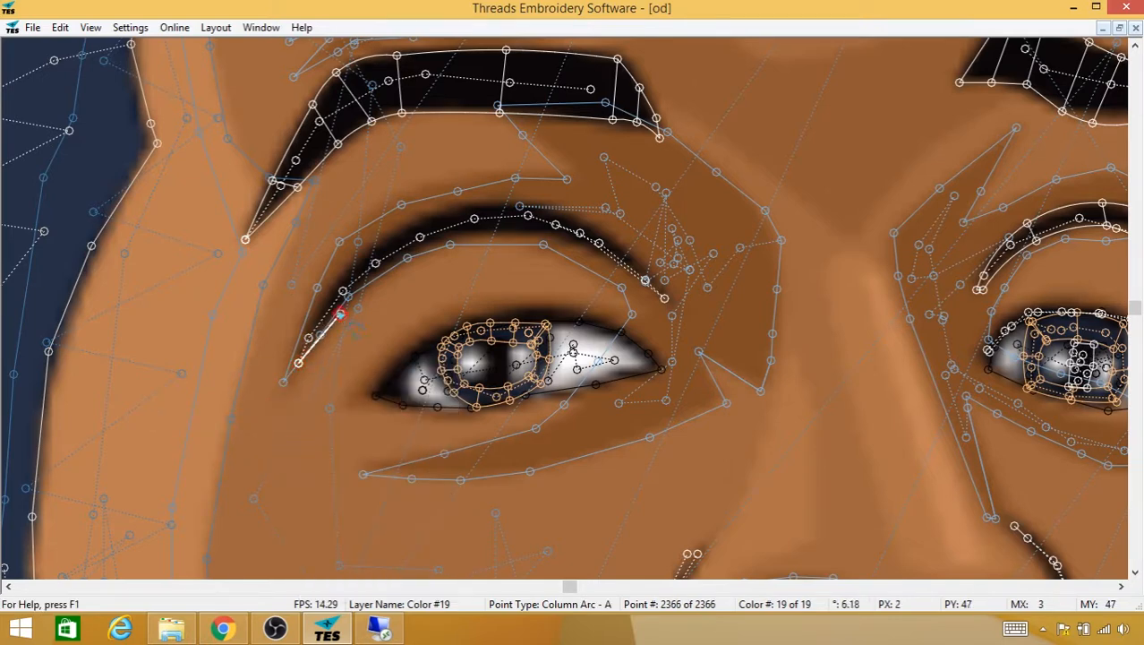
left_click(326, 308)
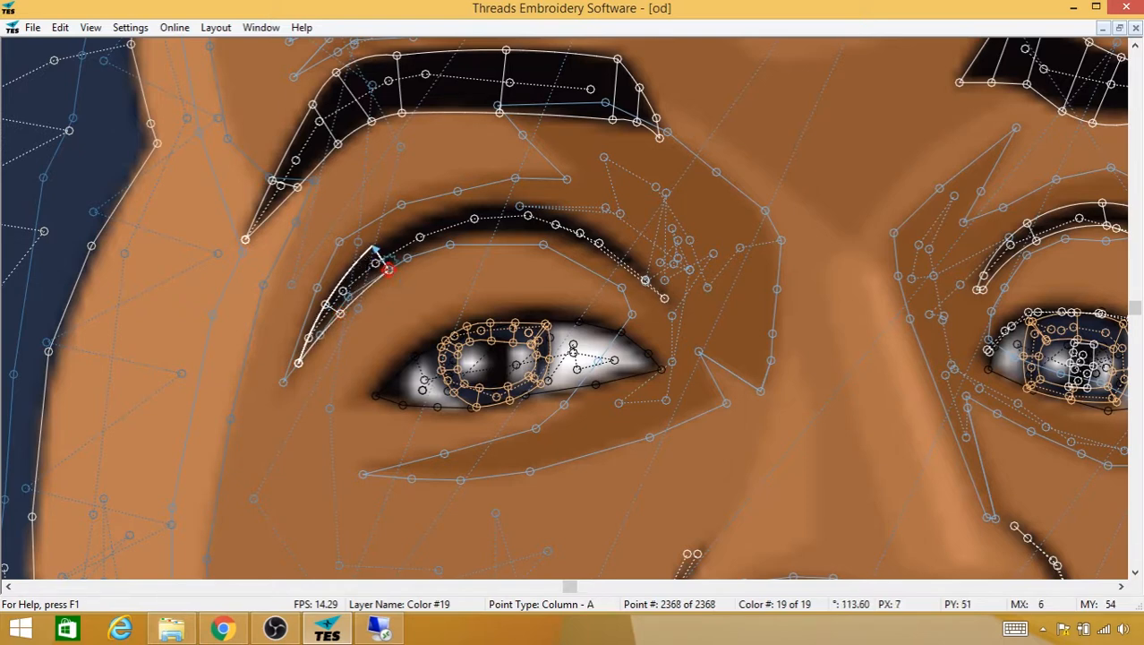
left_click(372, 245)
left_click(445, 215)
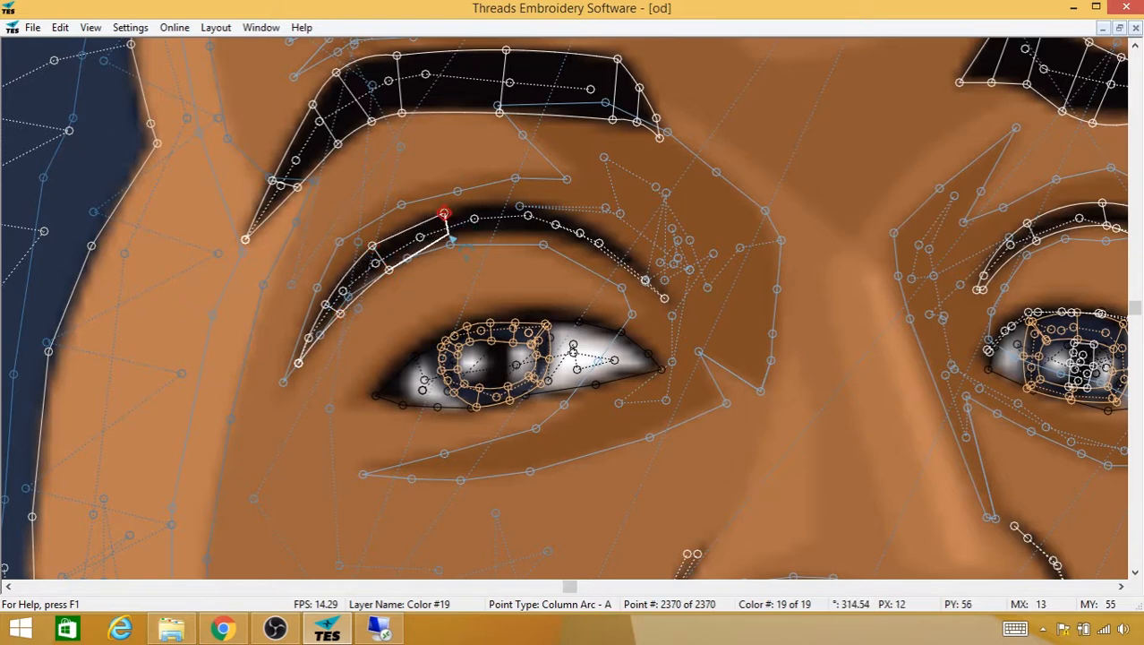
left_click(447, 231)
Step: Extend the arc column over the middle of the near-side eyelid crease and down to just before its inner tip
left_click(531, 234)
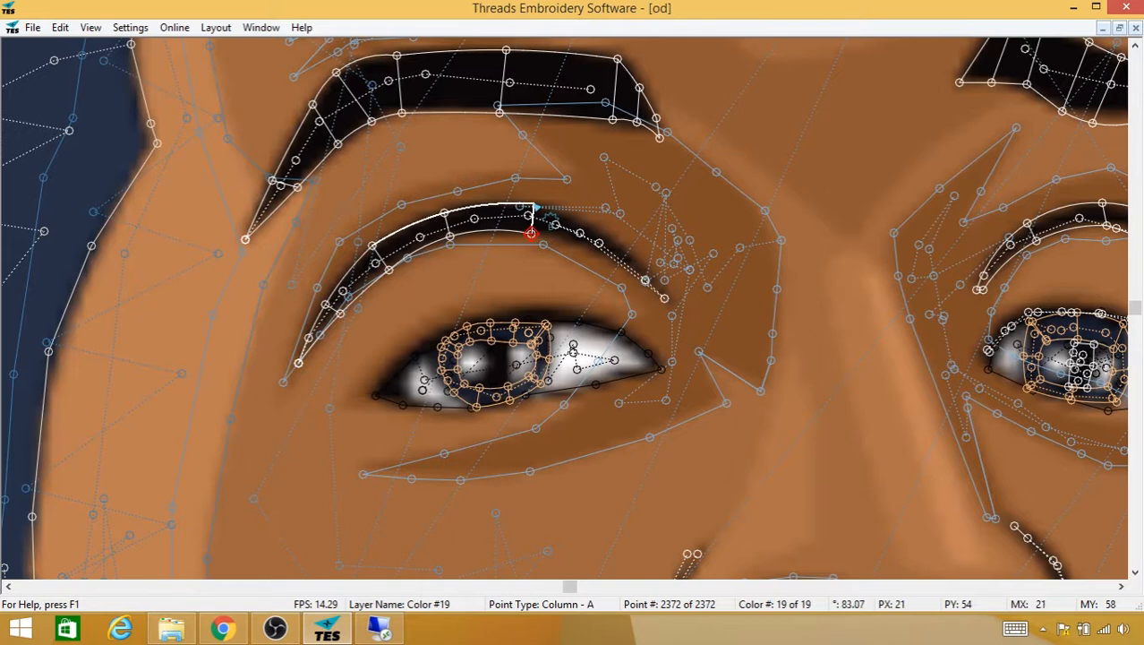
left_click(532, 207)
left_click(589, 224)
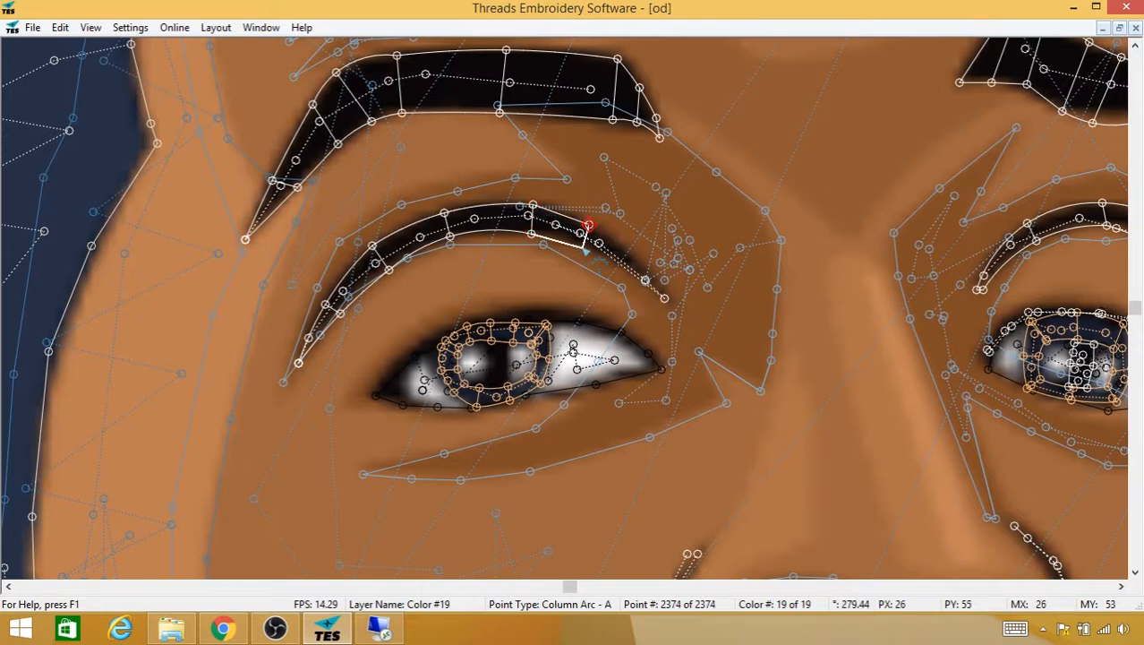
left_click(582, 249)
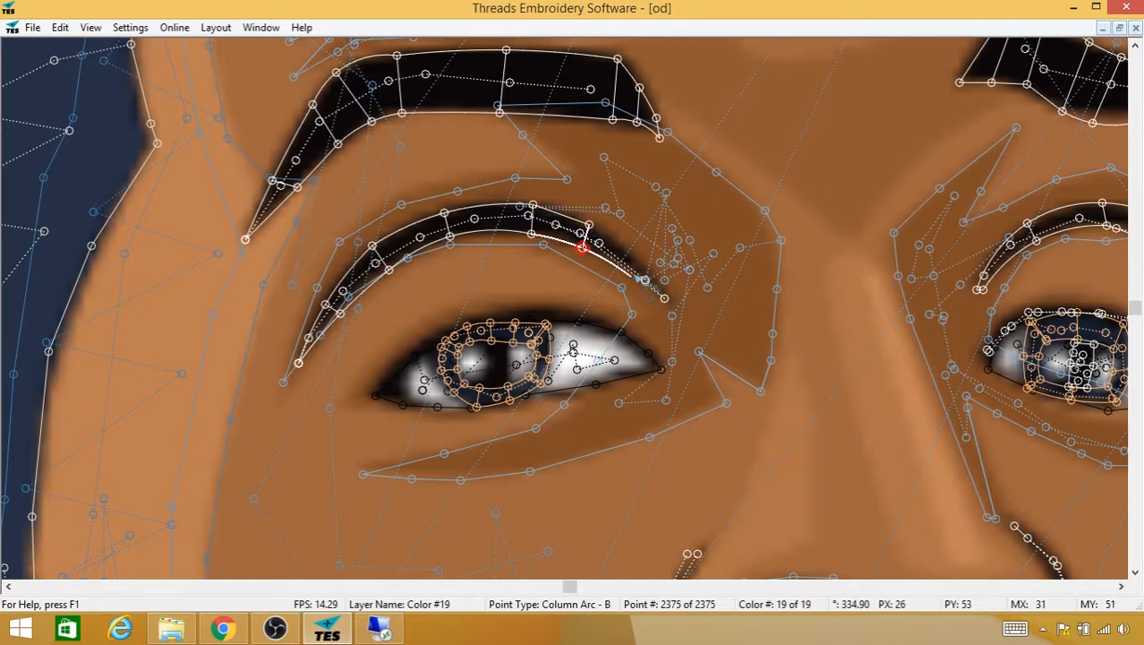
left_click(633, 270)
left_click(641, 266)
Step: Taper the eyelid column to a point at the crease's inner tip with a 3 Point Column end
right_click(641, 268)
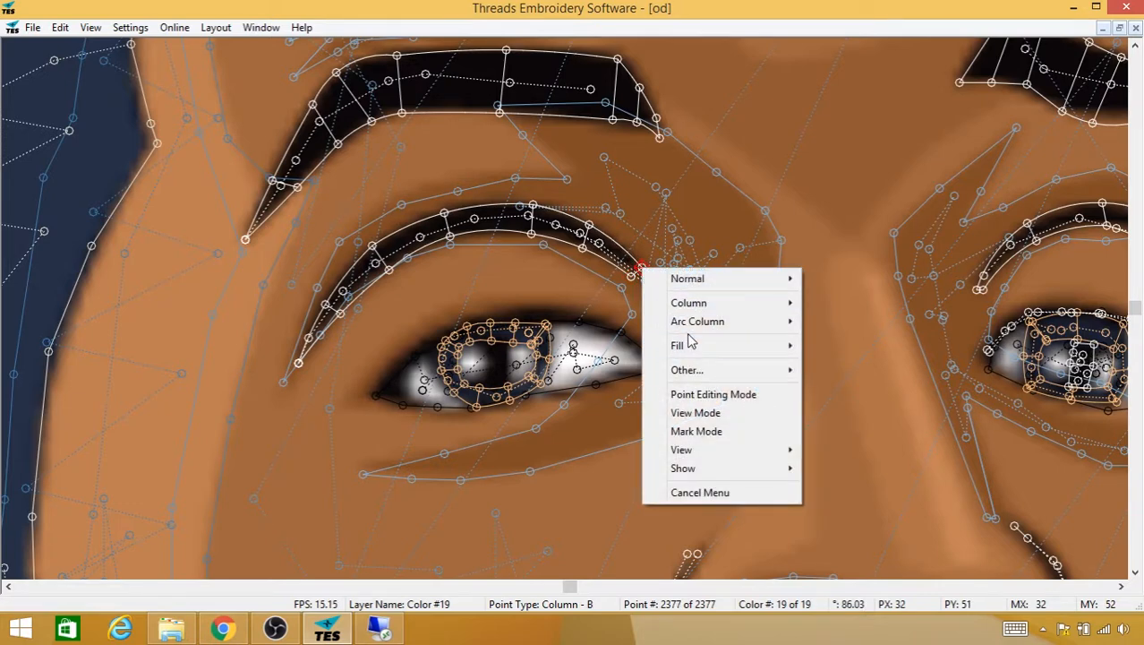
mouse_move(689, 303)
mouse_move(584, 339)
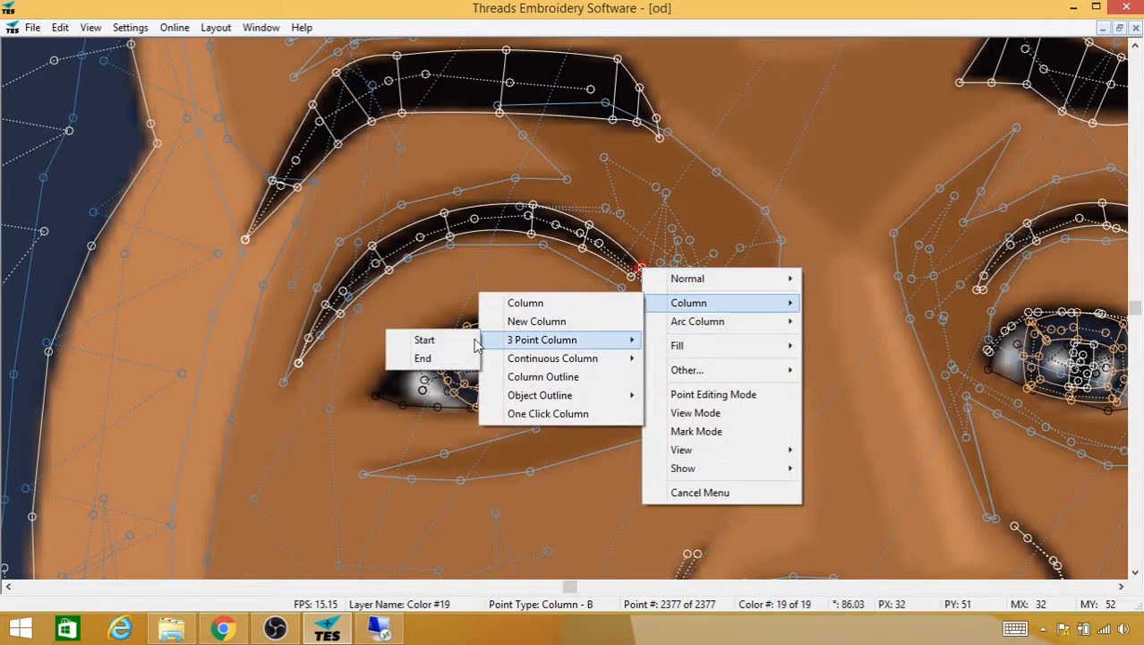
left_click(472, 340)
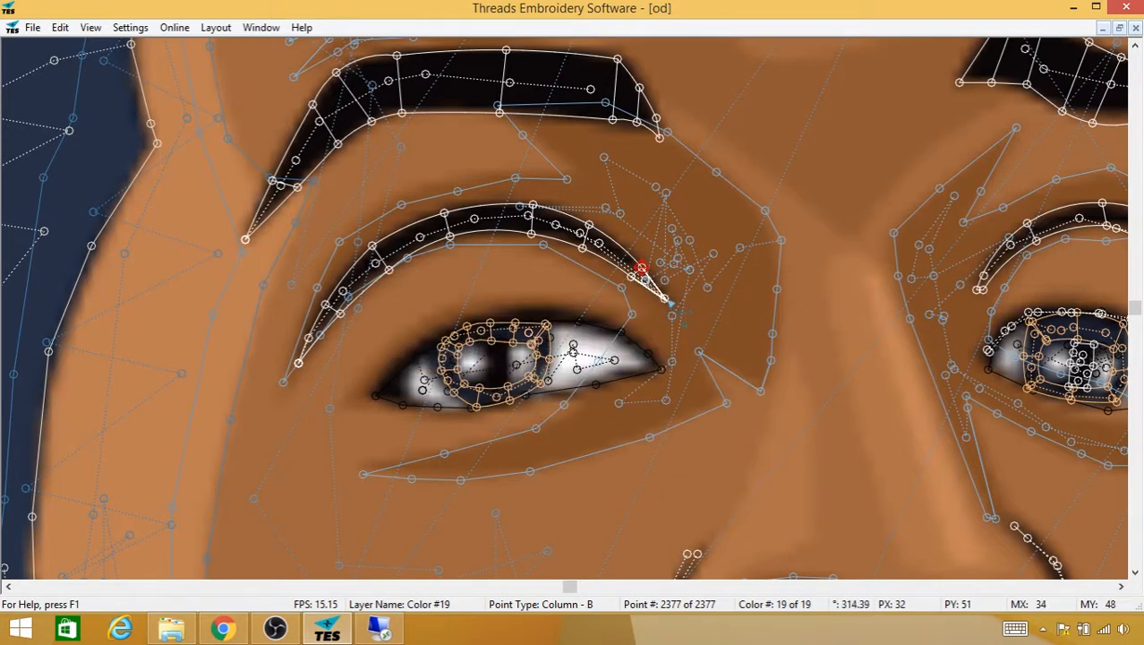
left_click(667, 300)
Step: Insert a Trim at the inner tip of the finished near-side eyelid column
right_click(665, 299)
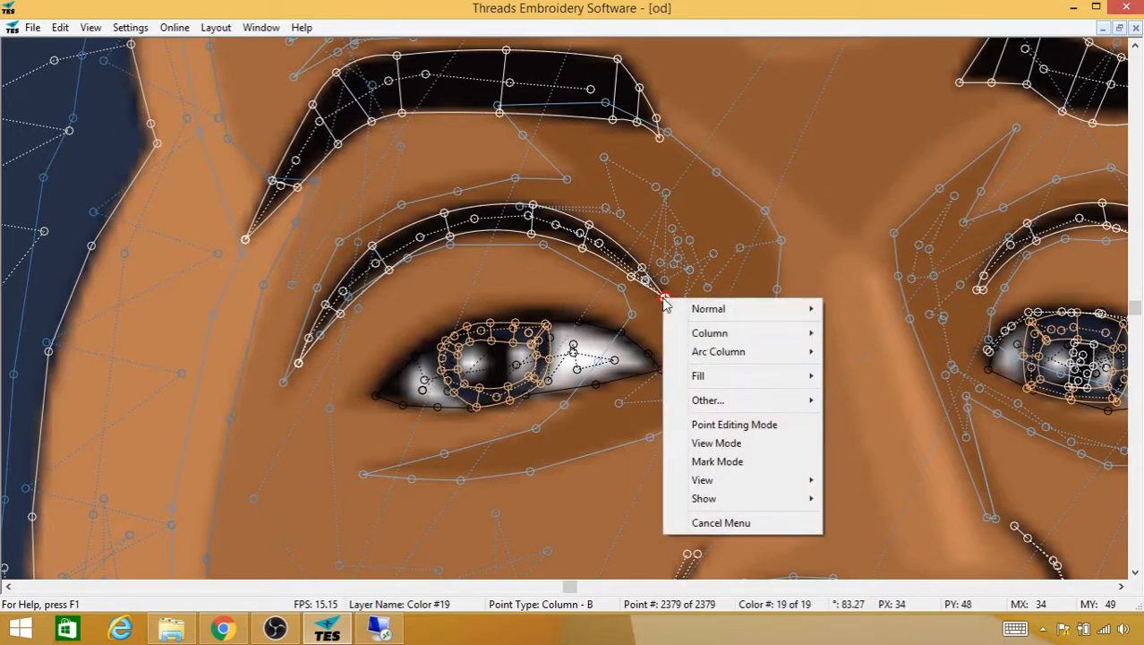
mouse_move(736, 404)
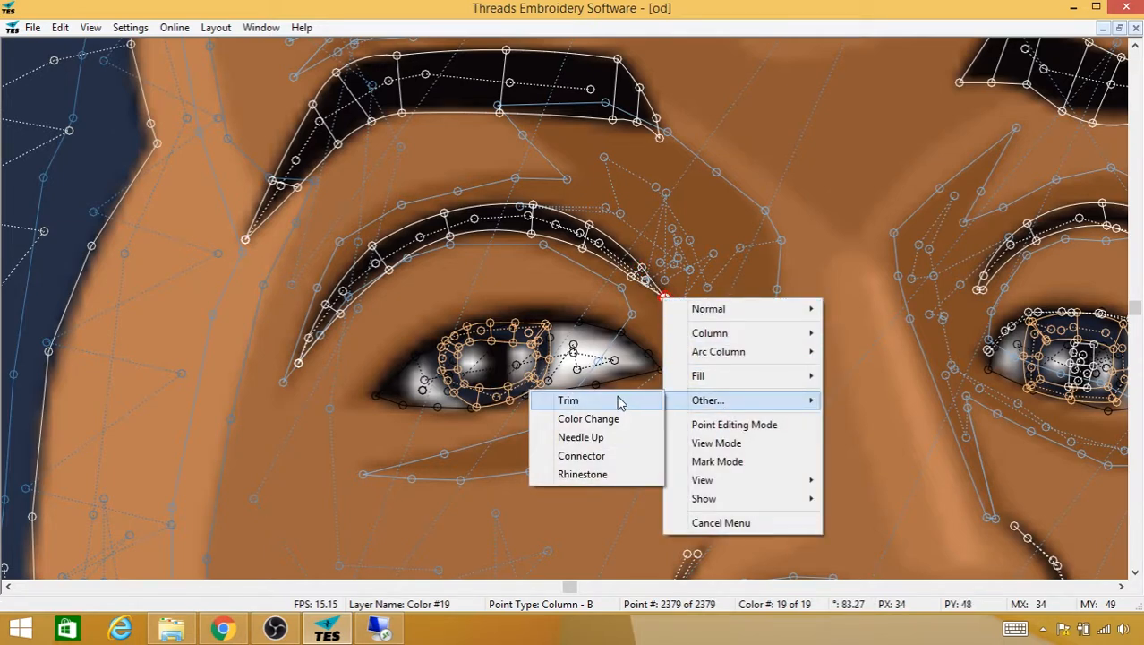
left_click(617, 403)
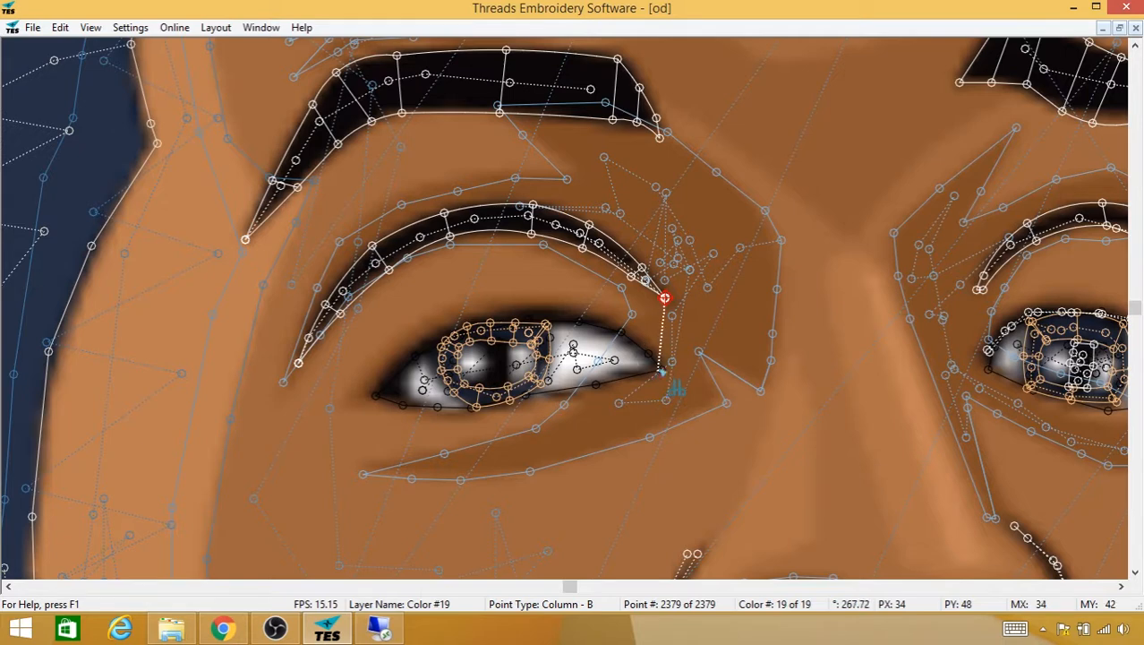
Step: Run Normal points along the near-side eye's upper lash line from the inner corner to the outer corner
left_click(659, 368)
left_click(639, 346)
left_click(593, 324)
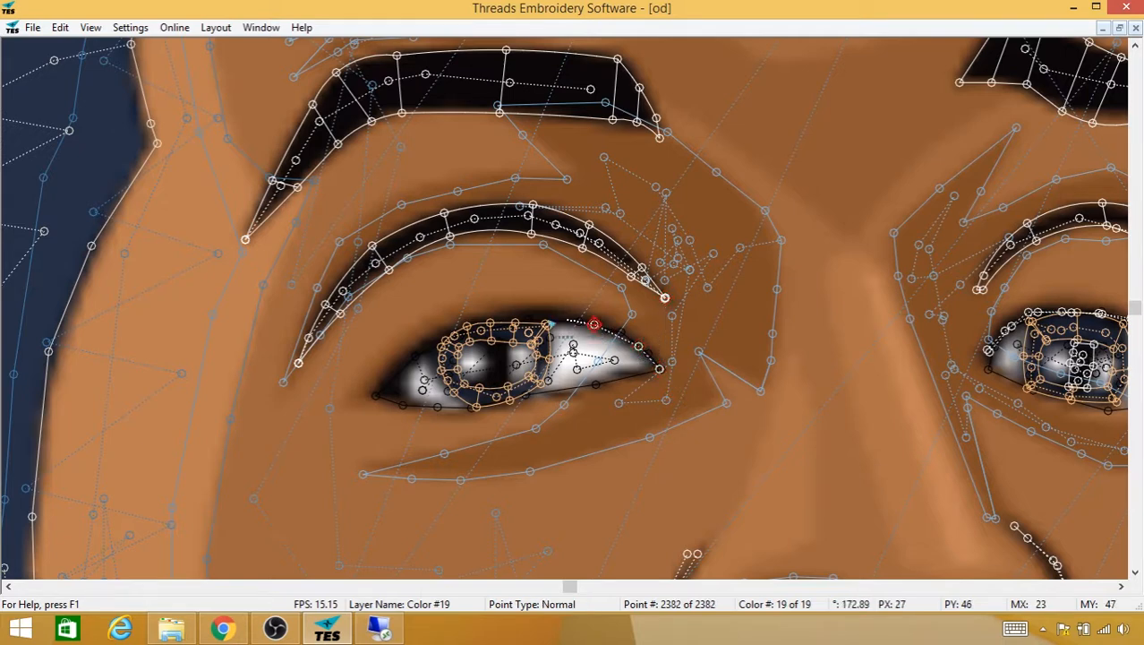
left_click(545, 319)
left_click(492, 319)
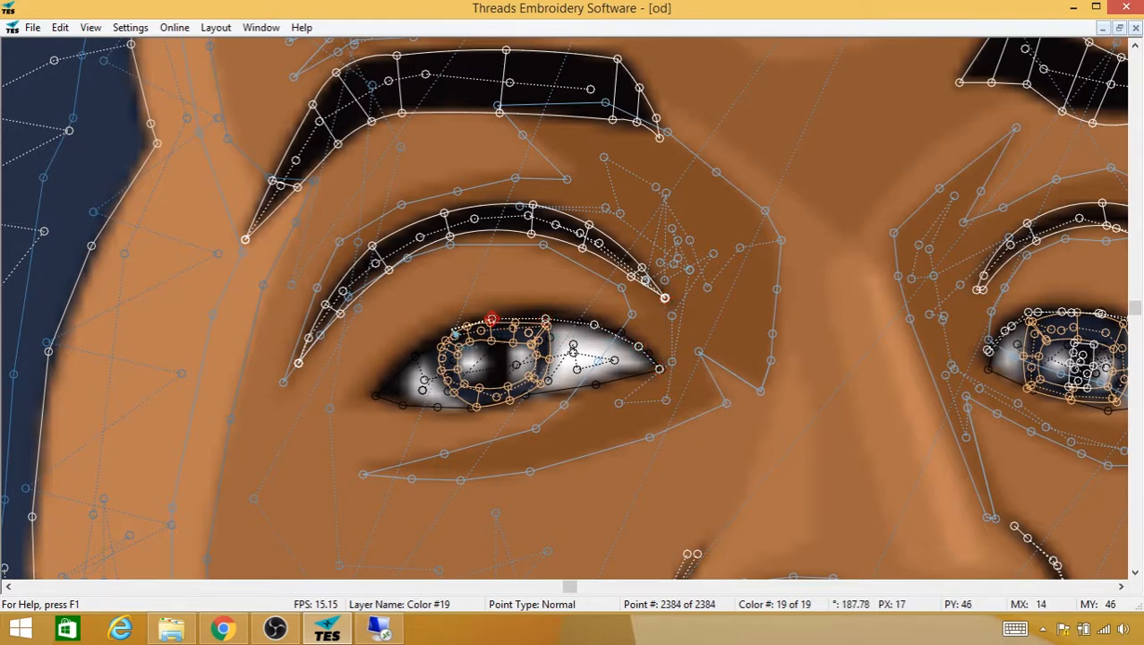
left_click(450, 329)
left_click(427, 351)
left_click(396, 375)
left_click(381, 396)
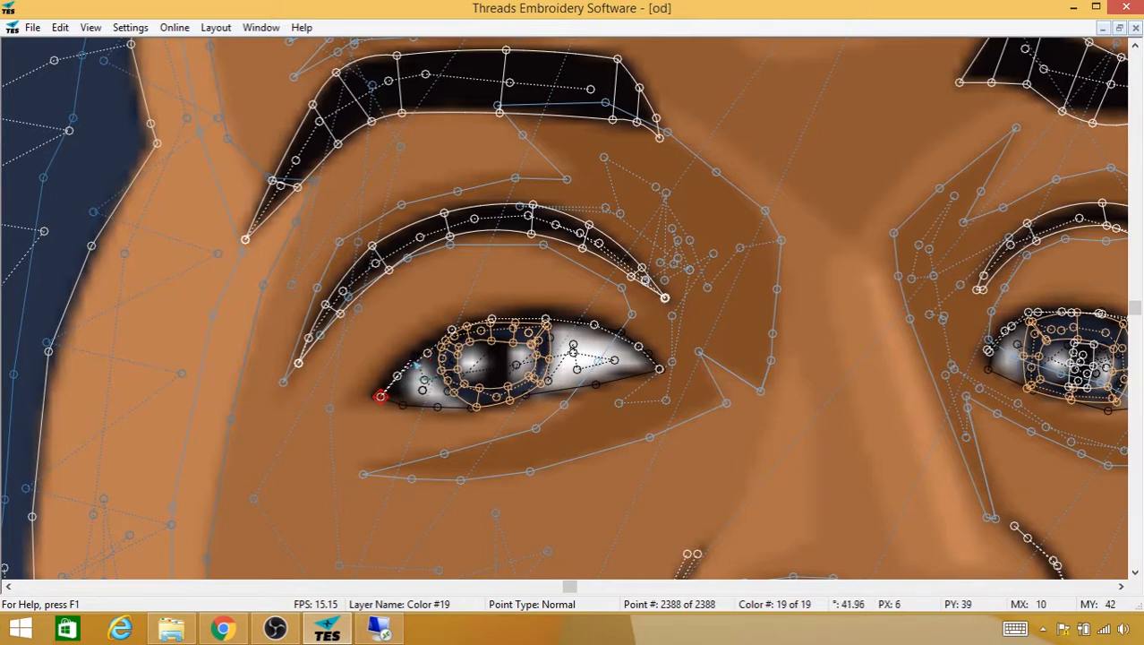
Step: Run the Normal points back along the near-side eye's upper lash line to its inner corner as a second pass
left_click(405, 359)
left_click(450, 326)
left_click(490, 321)
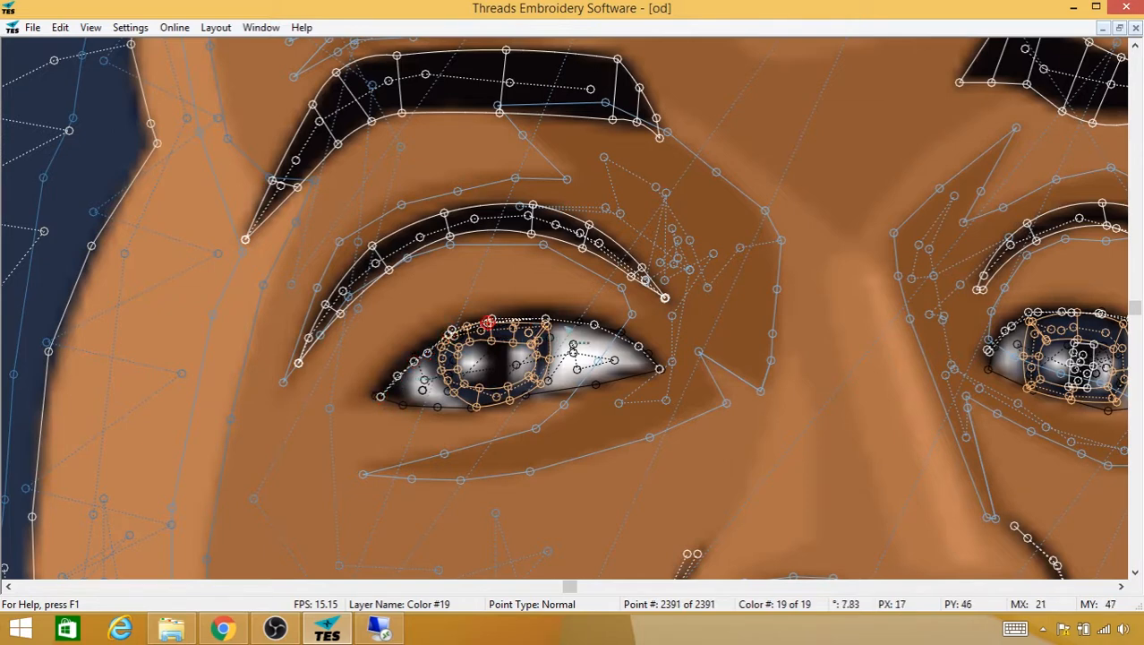
left_click(530, 319)
left_click(580, 324)
left_click(643, 351)
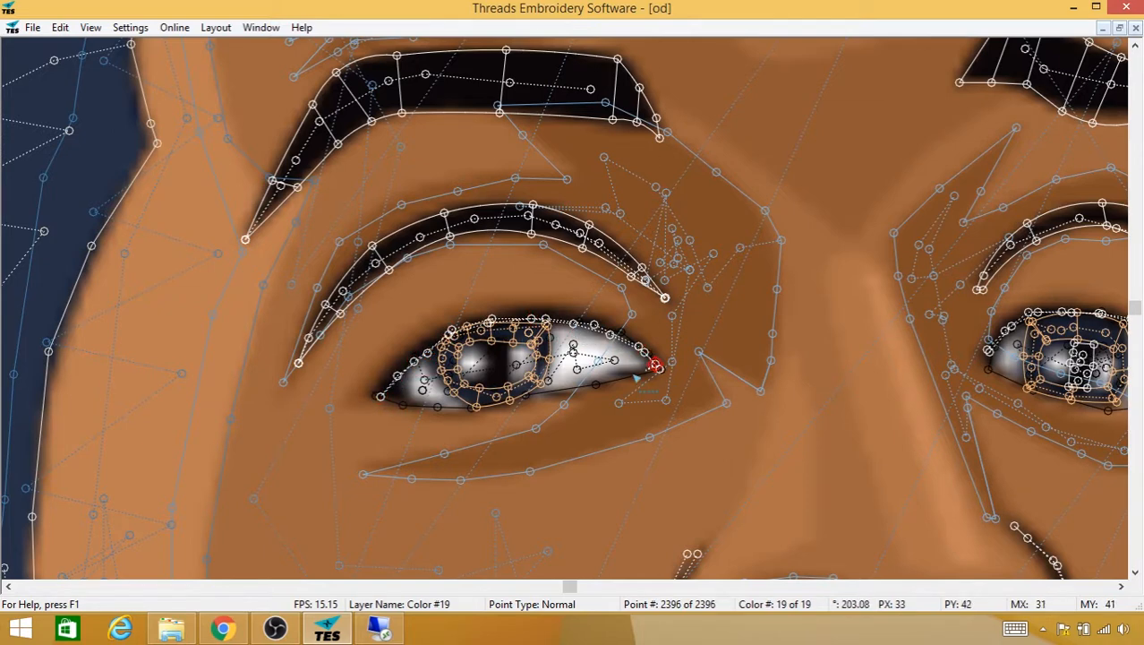
Step: Add a short out-and-back run on the near-side eye's lower edge and insert a Trim at the inner corner
left_click(632, 375)
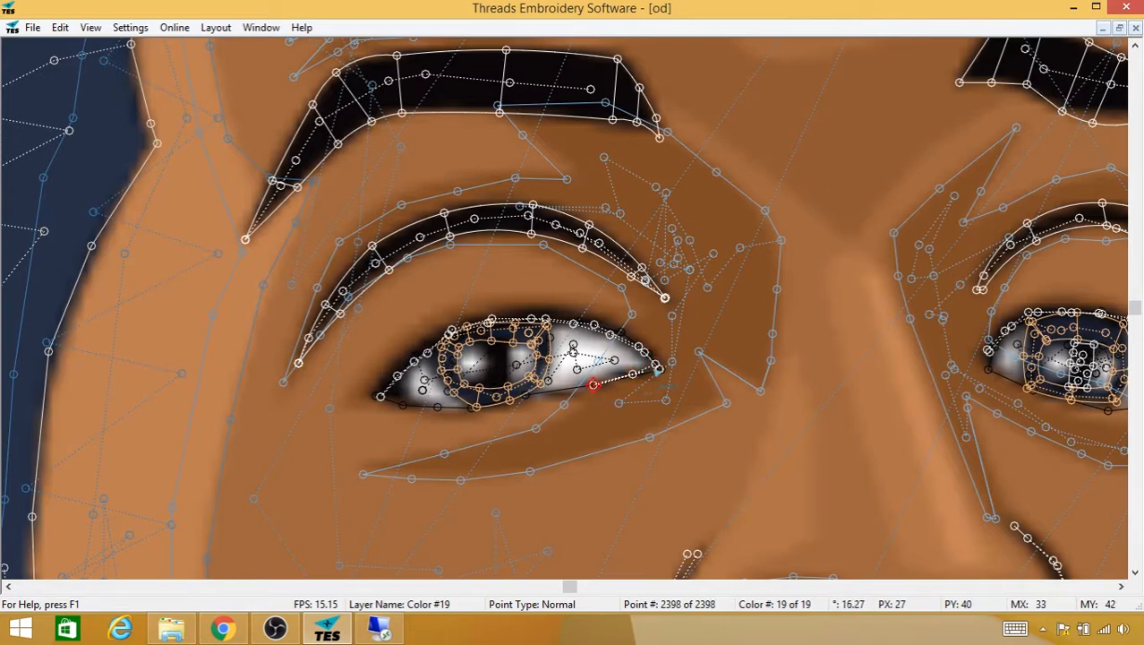
left_click(657, 368)
right_click(657, 368)
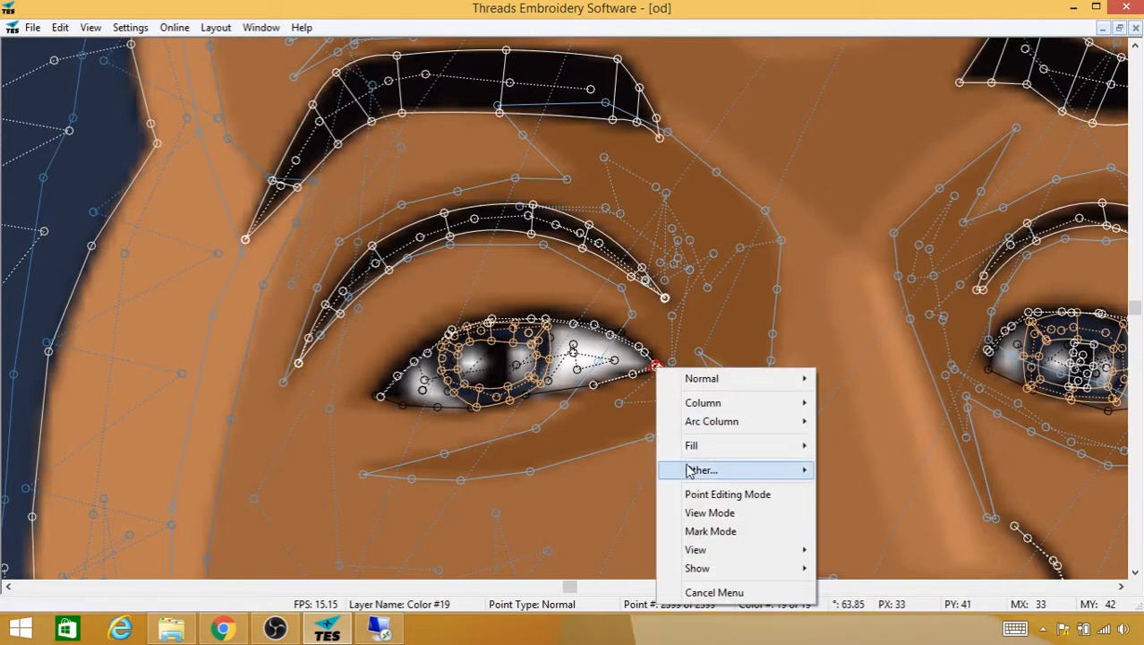
mouse_move(687, 469)
left_click(561, 470)
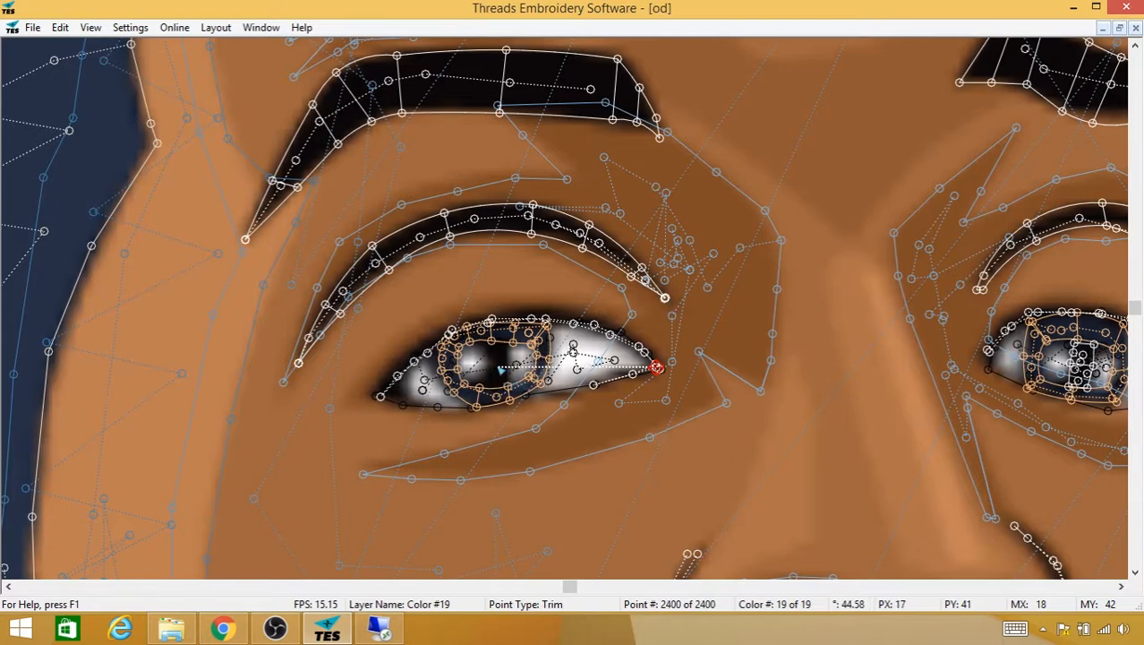
Step: Run Normal points down through the near-side pupil, and cover the pupil with a column from its lower edge to its upper edge
left_click(491, 346)
left_click(503, 352)
left_click(489, 374)
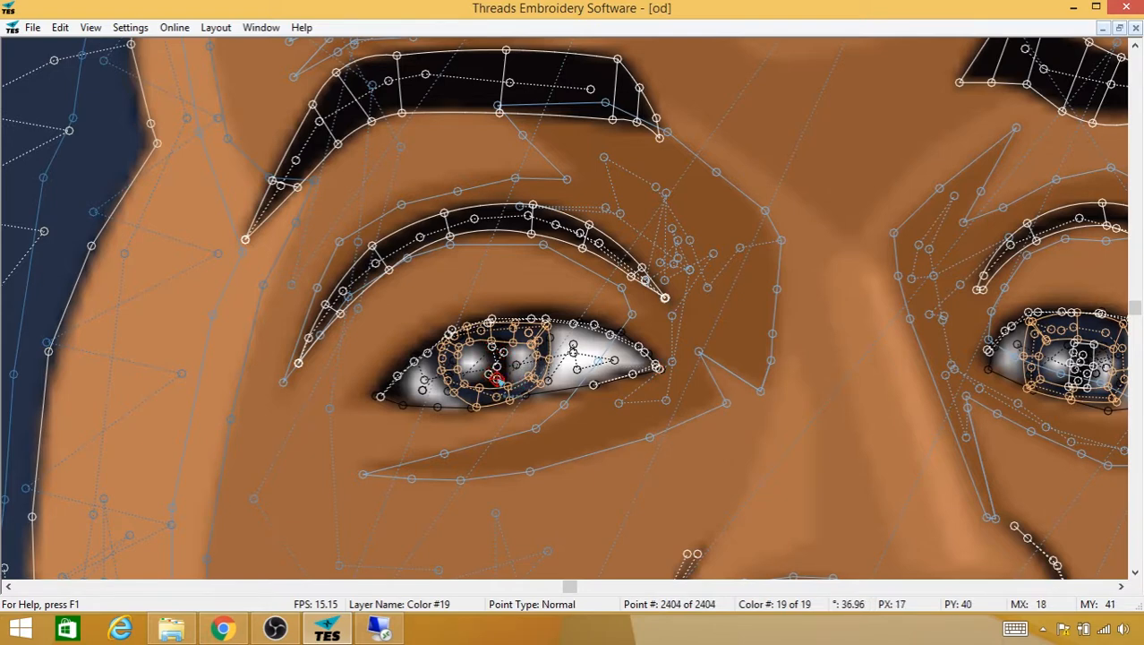
right_click(499, 385)
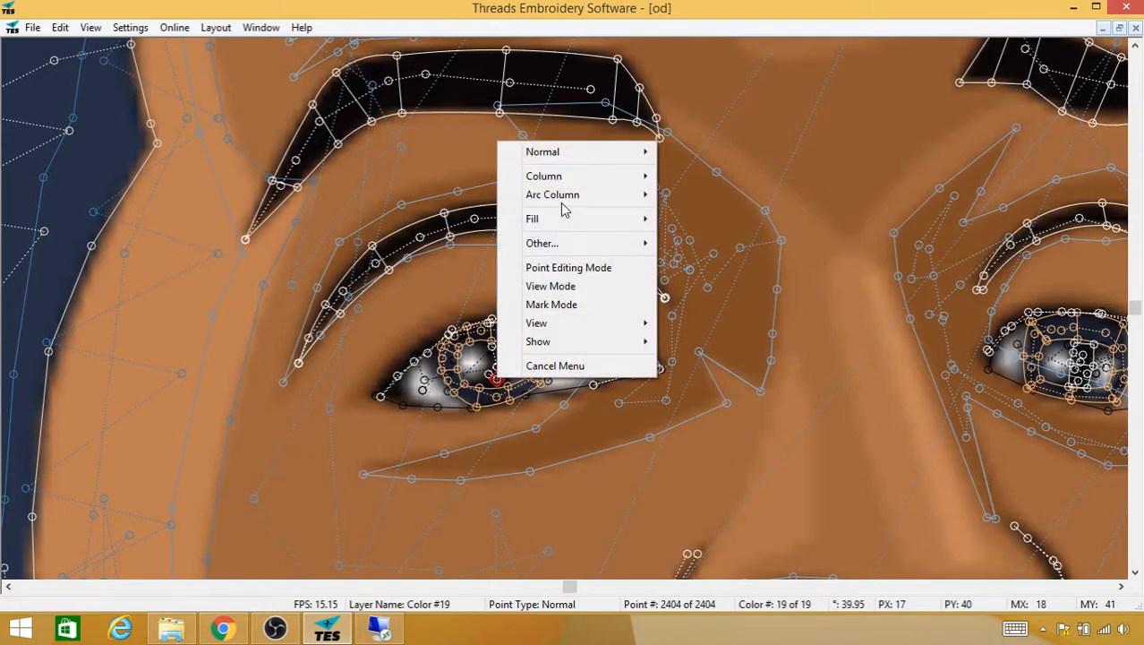
mouse_move(564, 199)
left_click(402, 195)
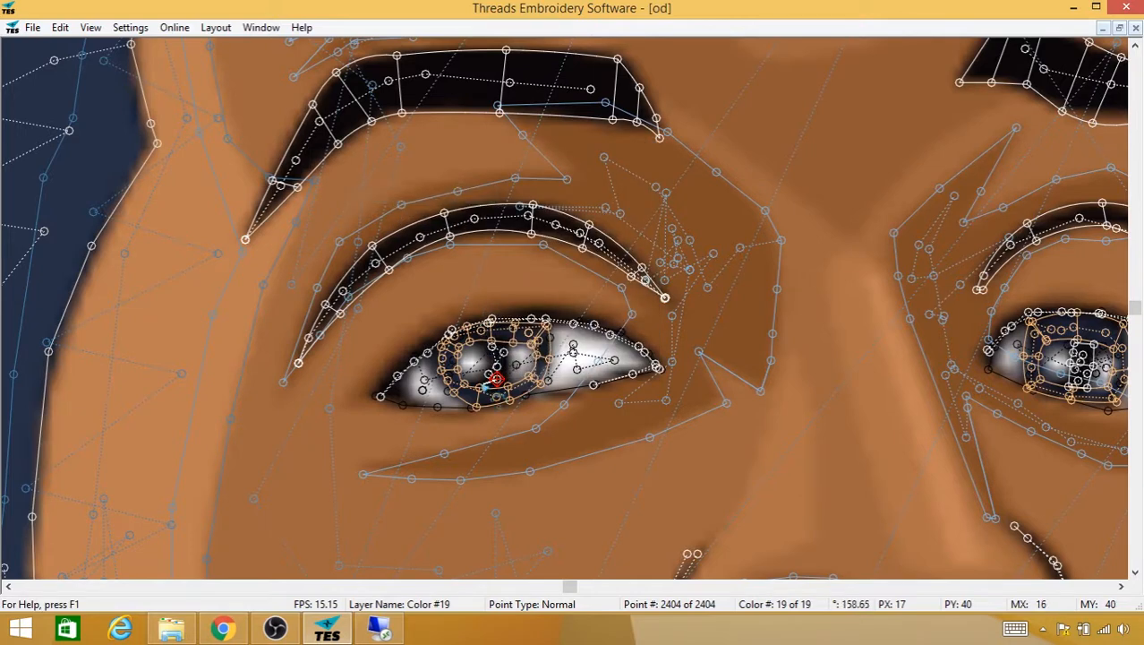
left_click(507, 386)
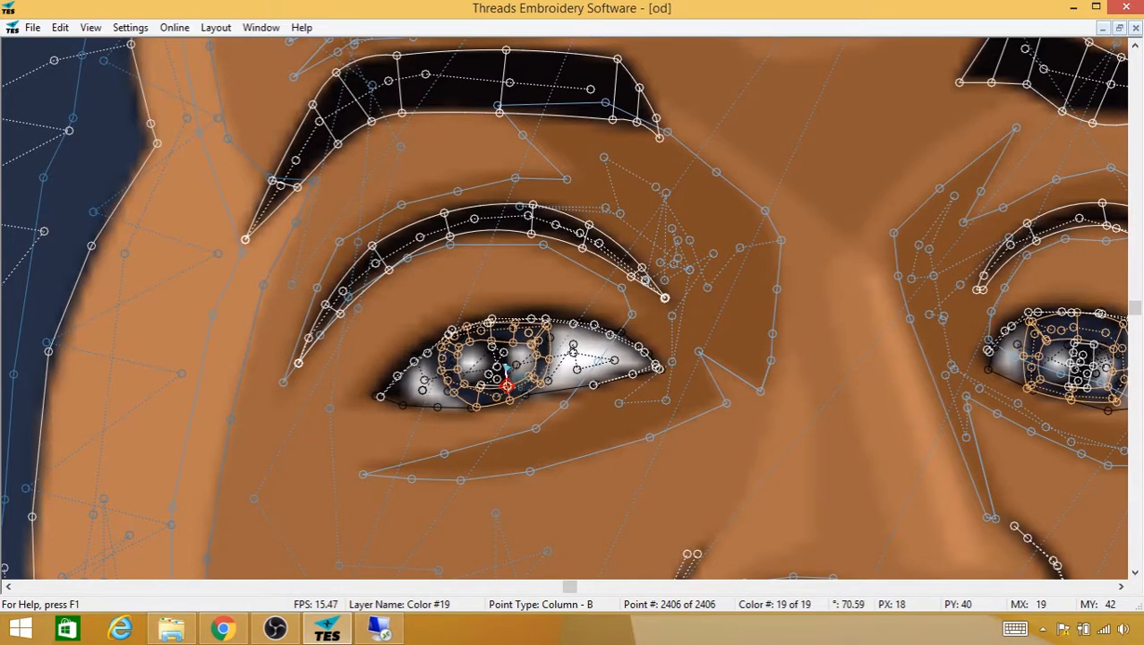
left_click(492, 381)
left_click(503, 362)
left_click(486, 340)
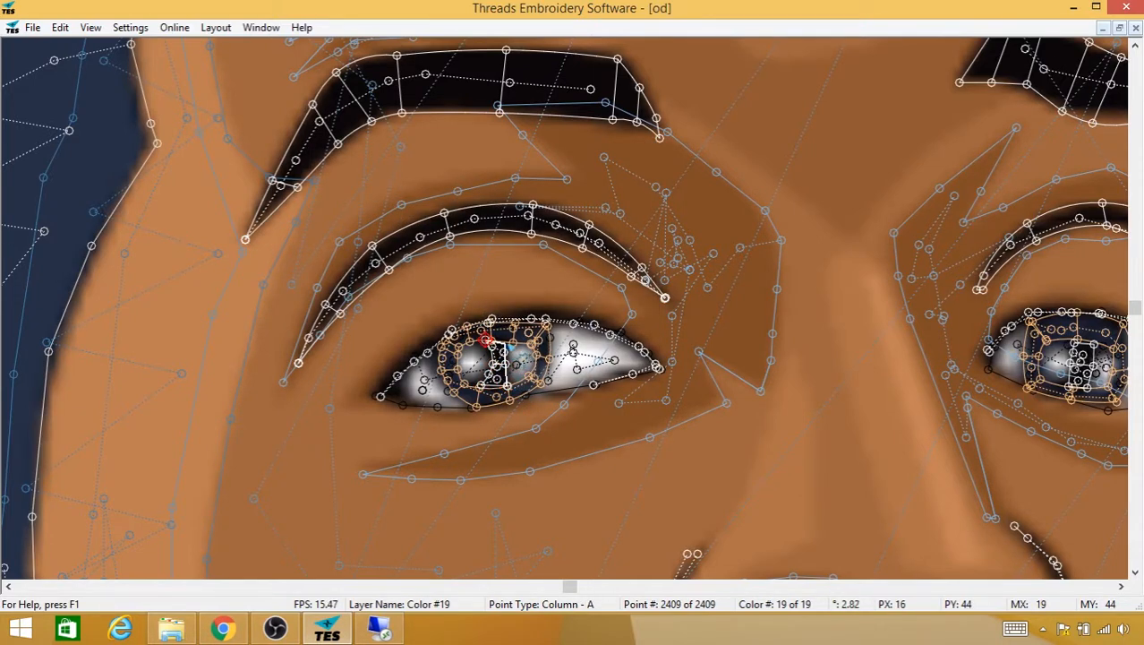
left_click(513, 345)
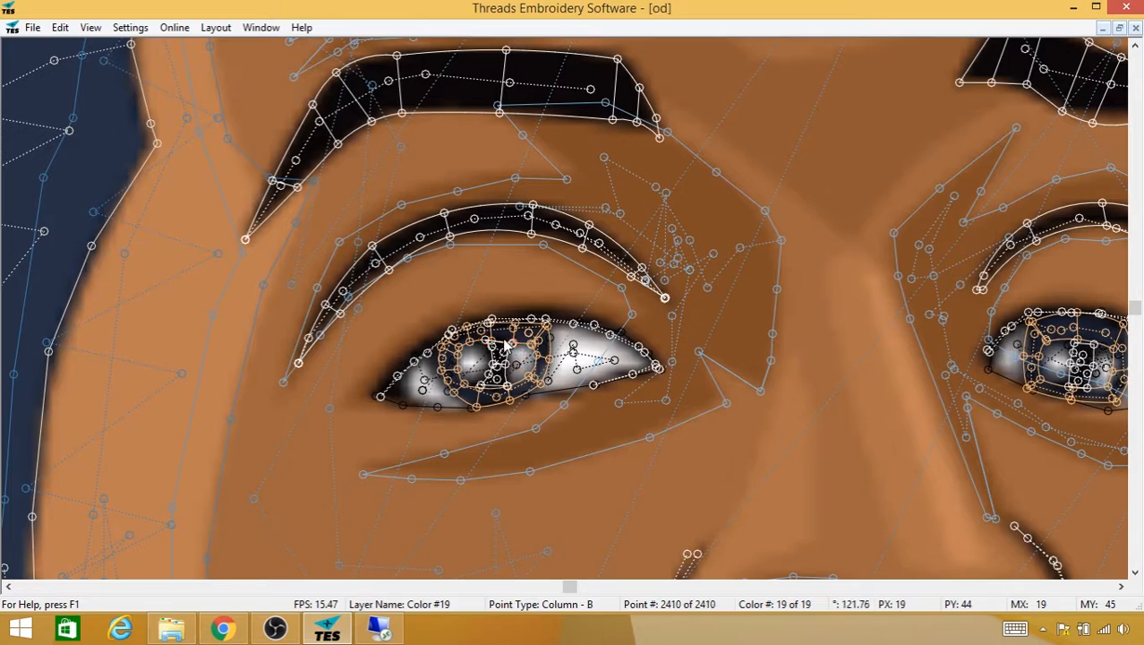
Step: Hide the point markers and the background image and show the whole digitized portrait
key("p")
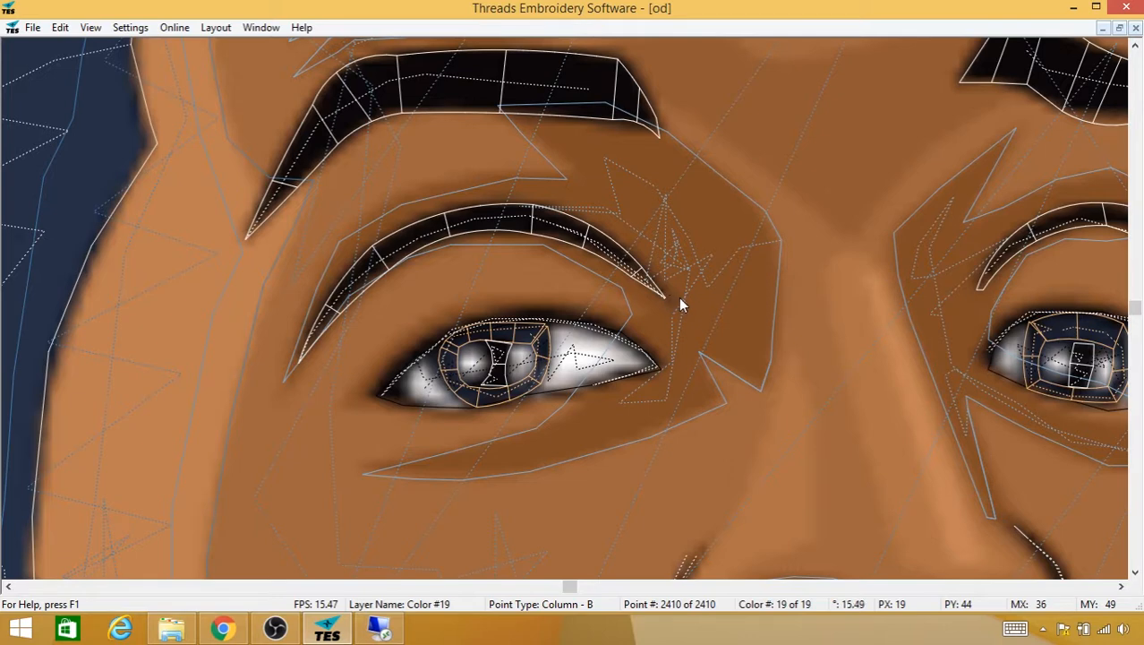
key("0")
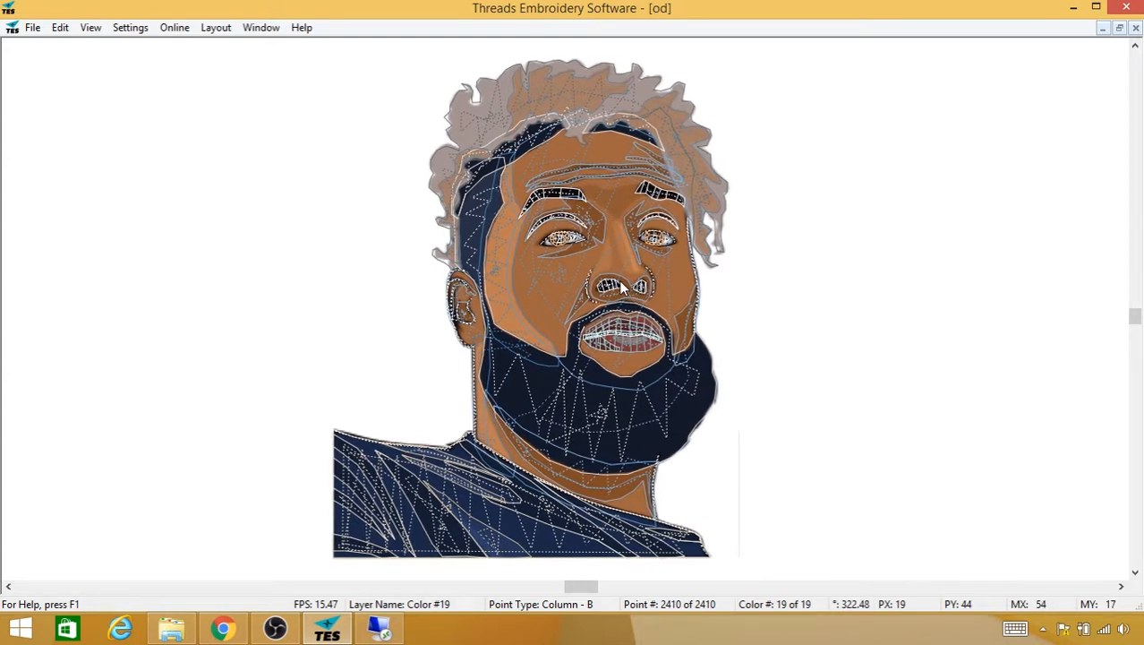
key("i")
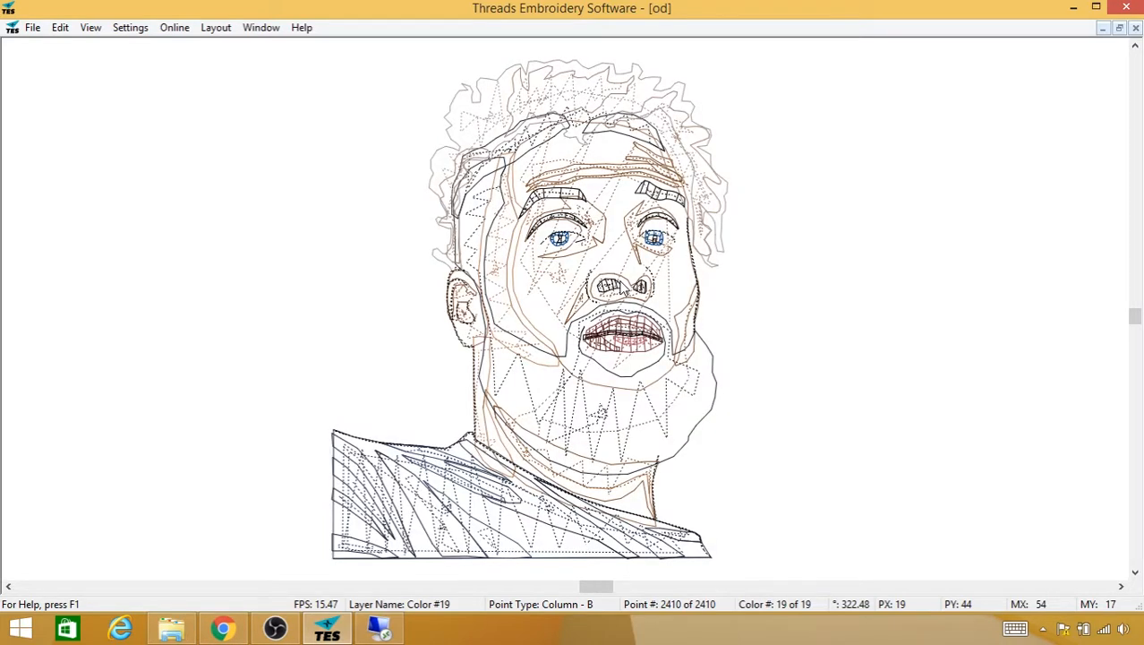
Step: Save the design and view the whole portrait as stitches
left_click(37, 30)
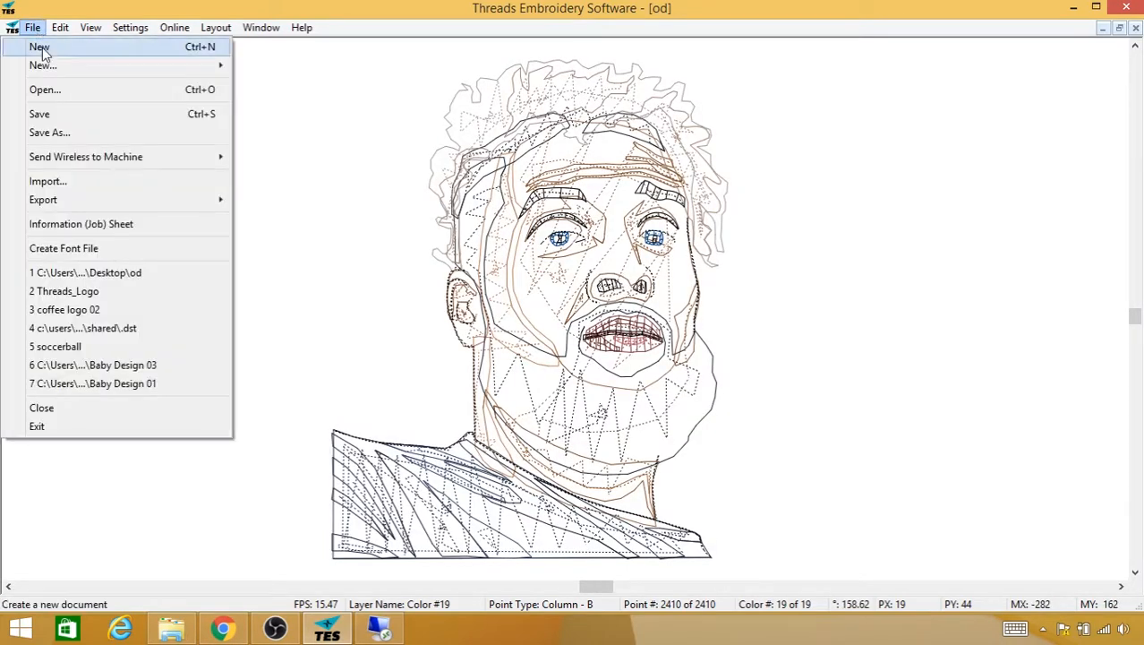
left_click(43, 112)
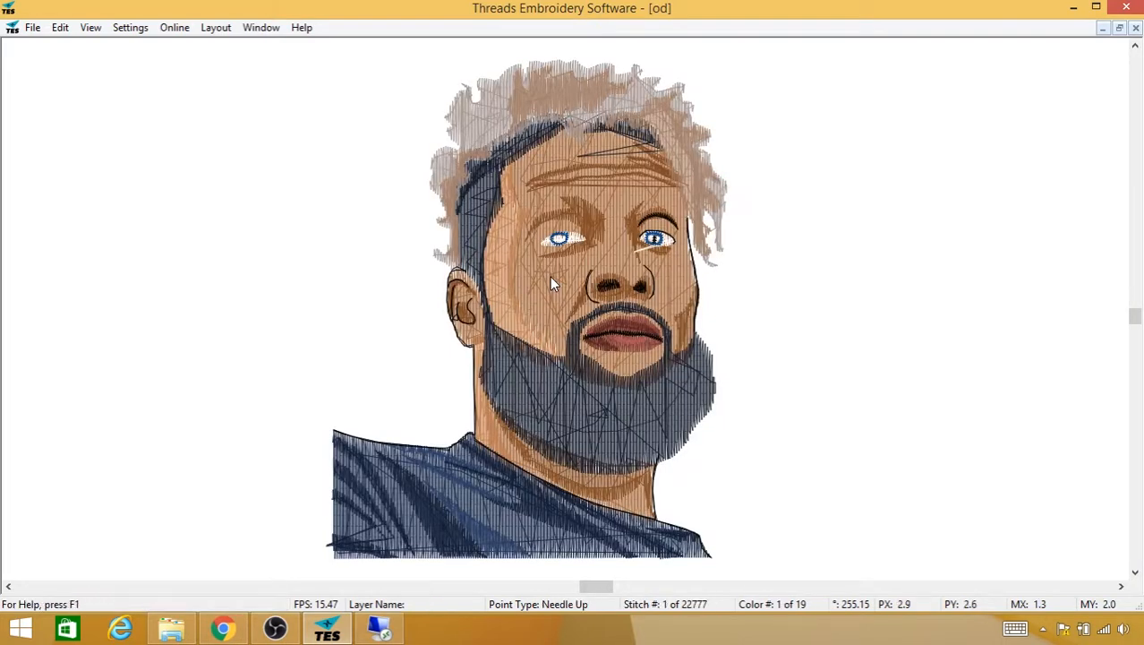
scroll(551, 280, "down", 4)
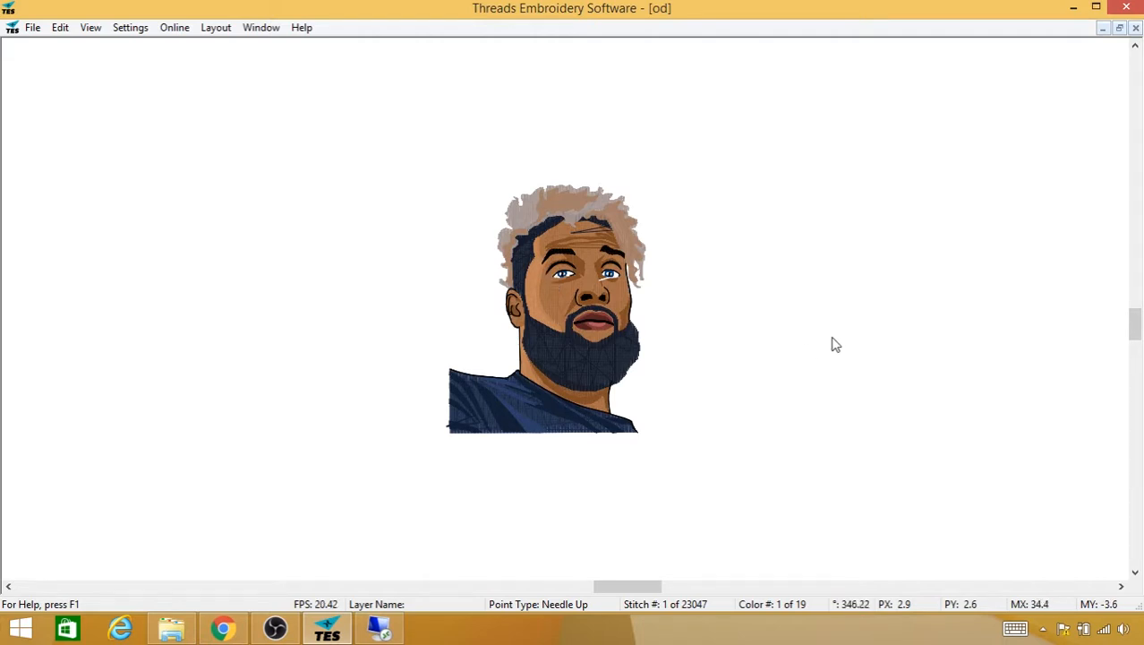
Step: Set the embroidery height to 120 mm with the width kept proportional, and restitch the design
key("Escape")
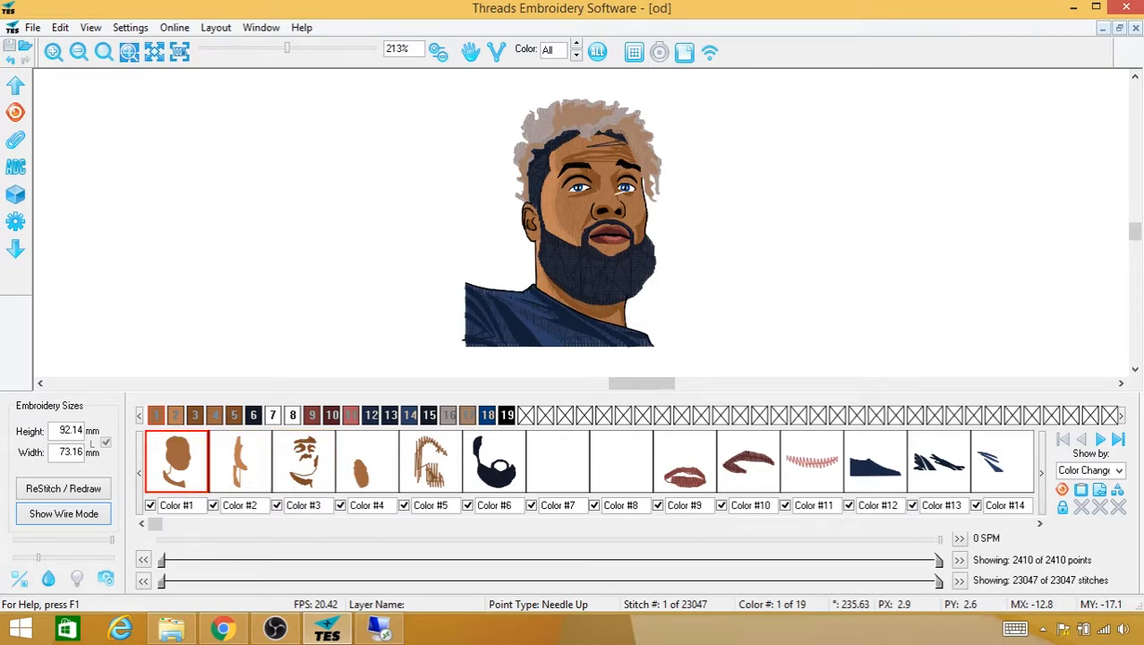
left_click(223, 628)
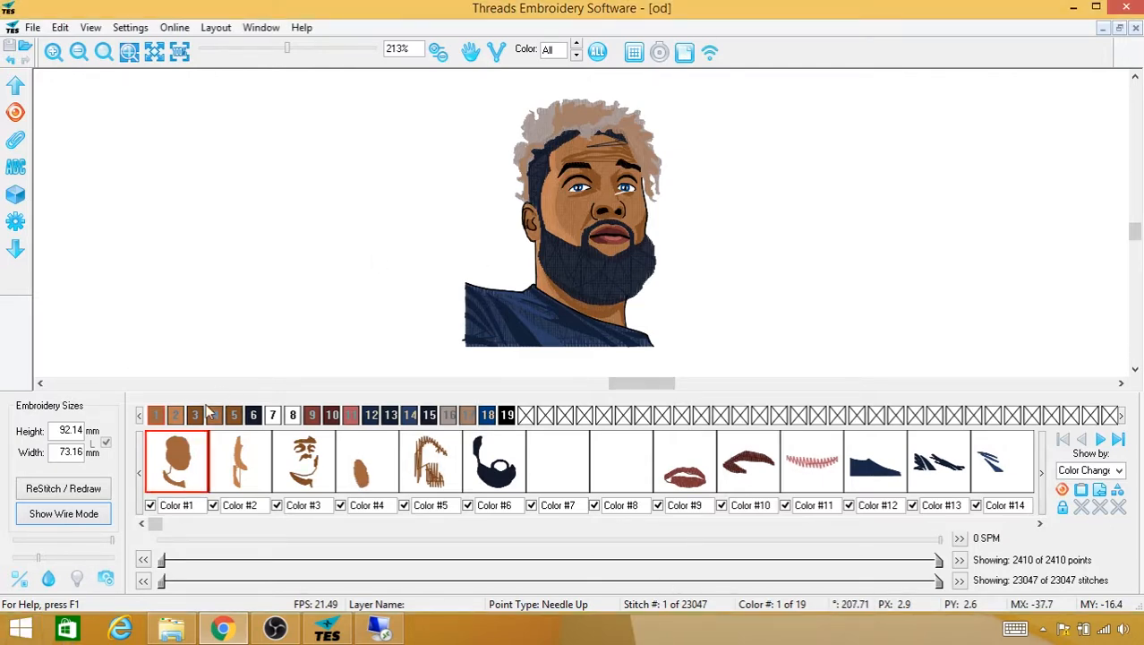
left_click(71, 431)
left_click_drag(52, 432, 89, 433)
type("120")
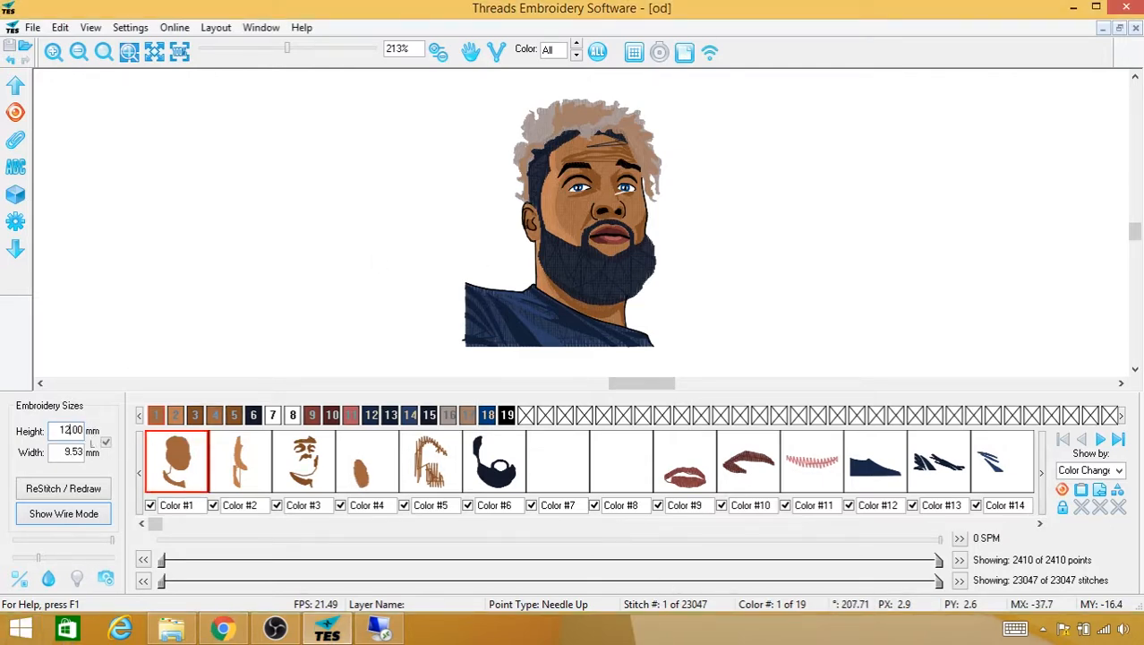
key("Return")
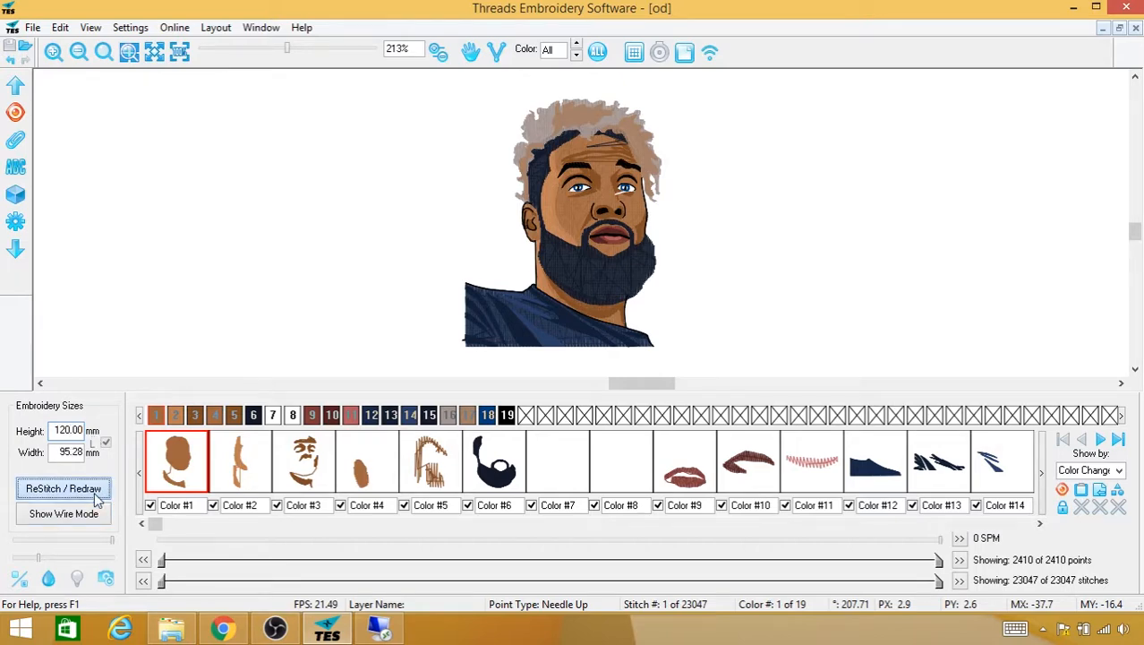
left_click(63, 489)
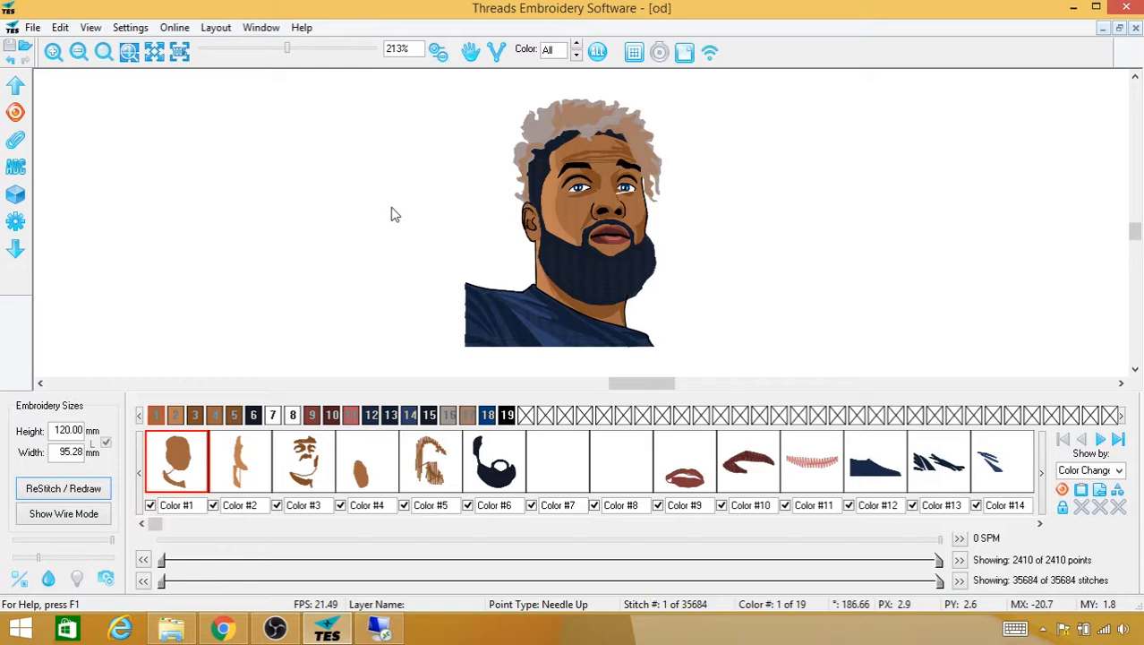
Step: Examine the restitched portrait as a whole and up close around the eyes, nose and lips
key("Tab")
scroll(395, 212, "up", 2)
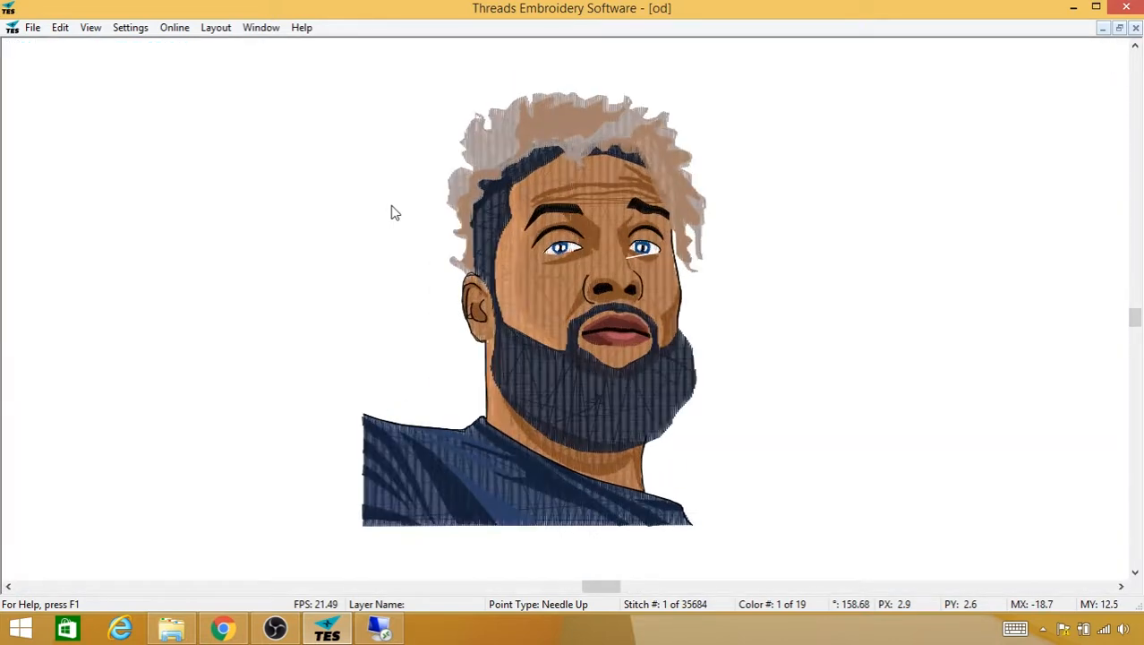
scroll(395, 212, "down", 1)
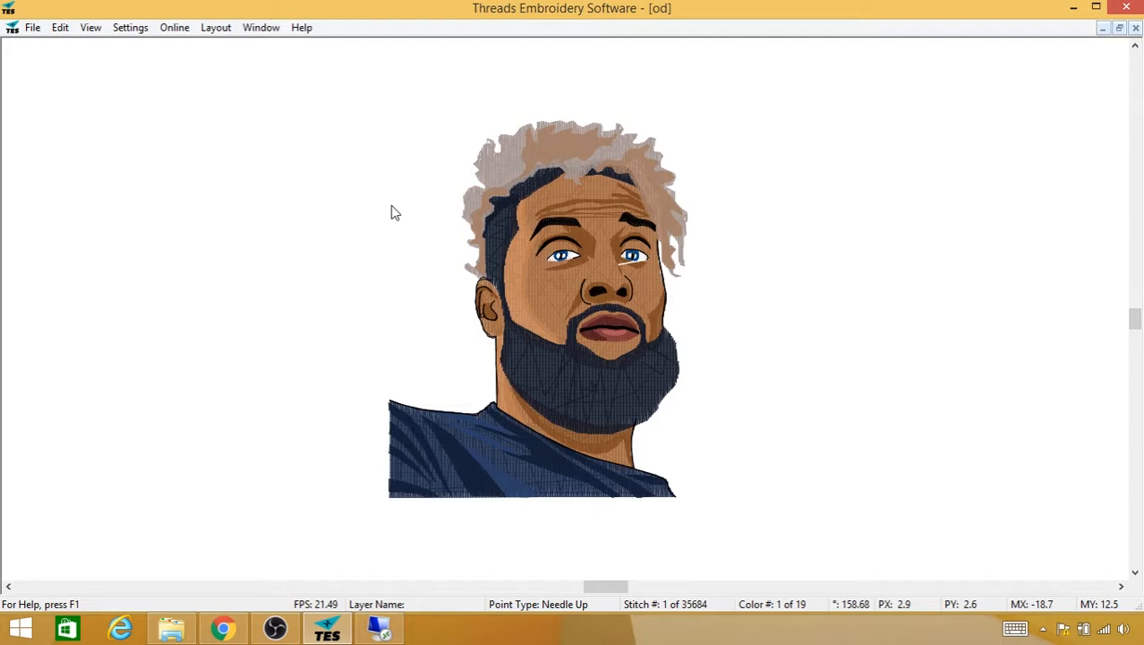
scroll(391, 212, "up", 5)
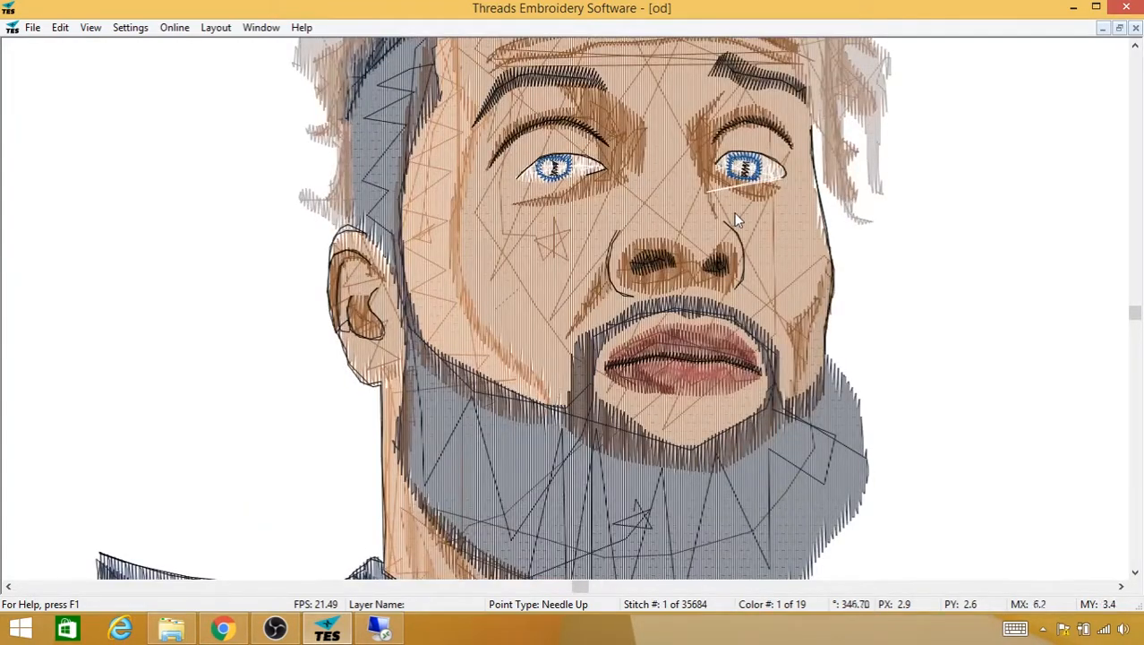
scroll(713, 281, "up", 3)
scroll(706, 291, "up", 1)
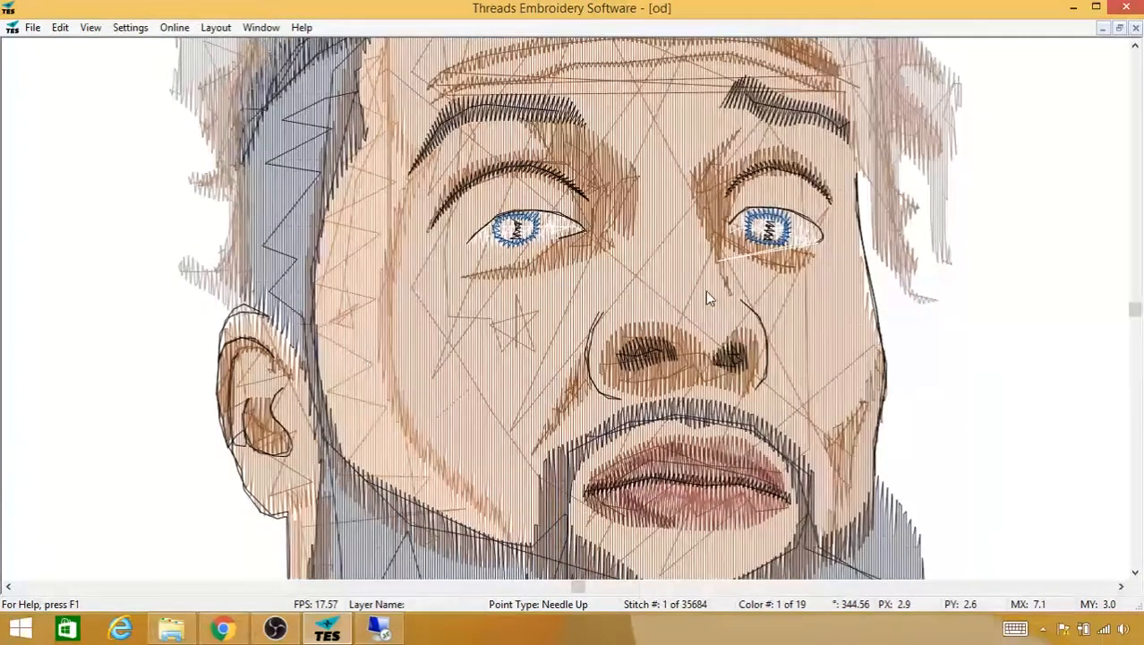
left_click_drag(706, 291, 652, 350)
scroll(654, 356, "down", 3)
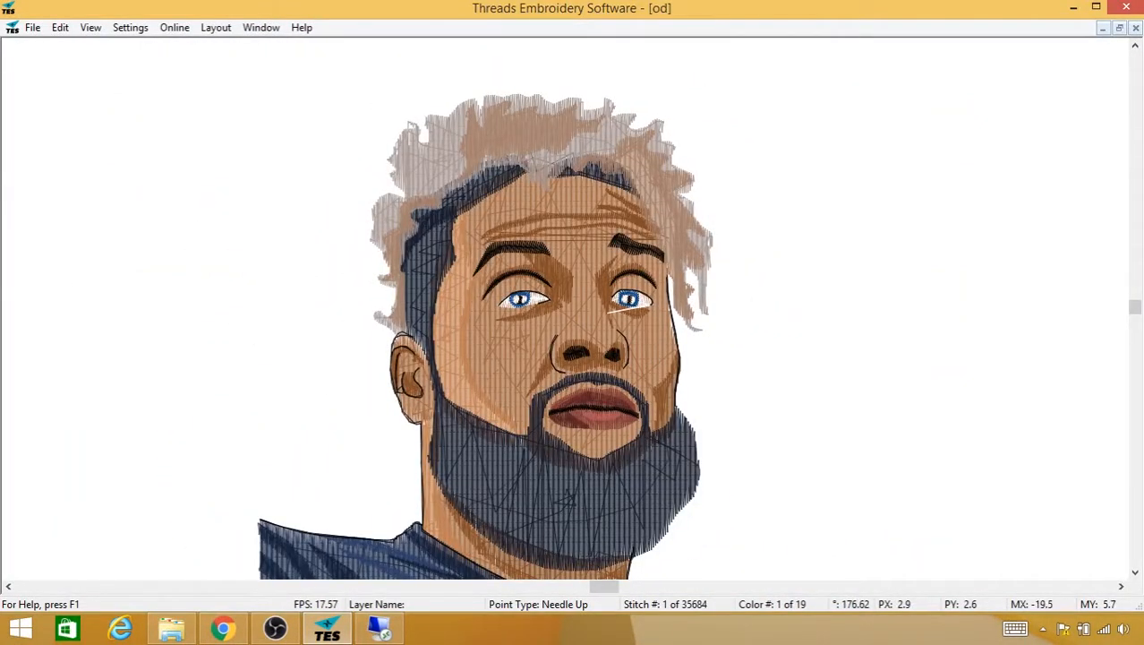
key("alt+Tab")
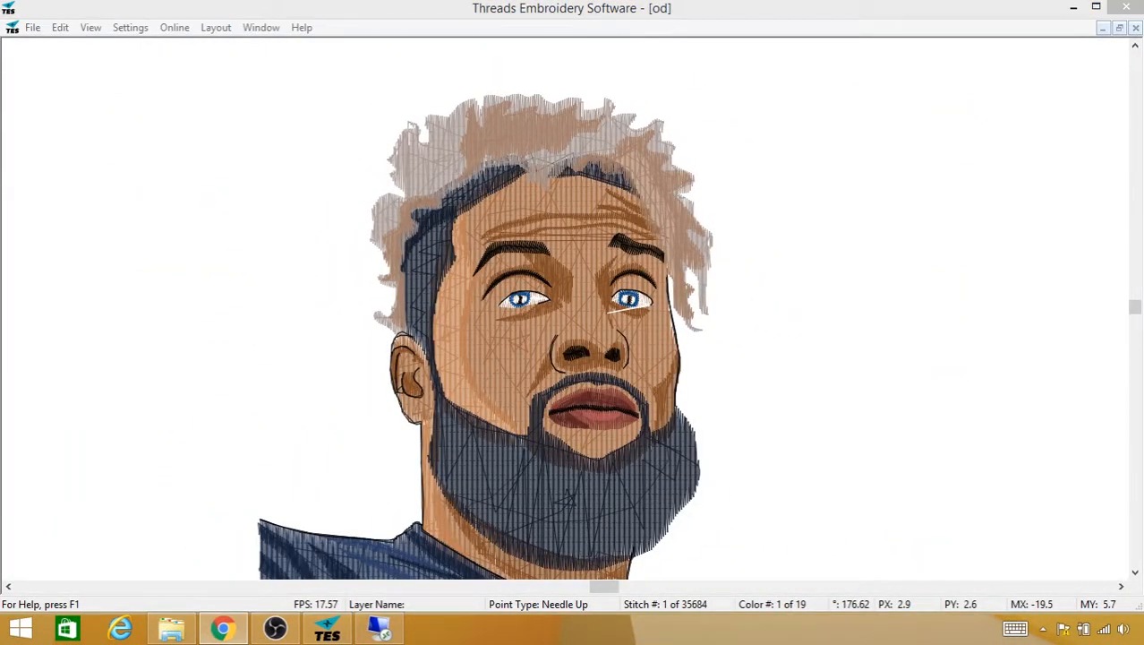
key("alt+Tab")
left_click(363, 521)
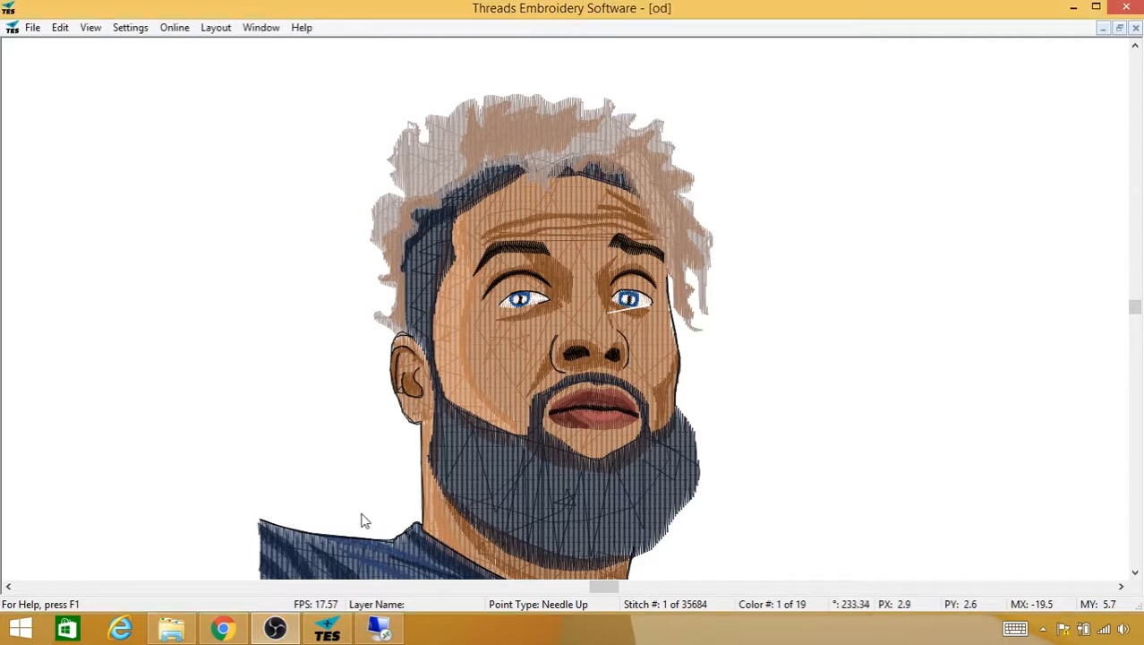
left_click_drag(646, 401, 682, 337)
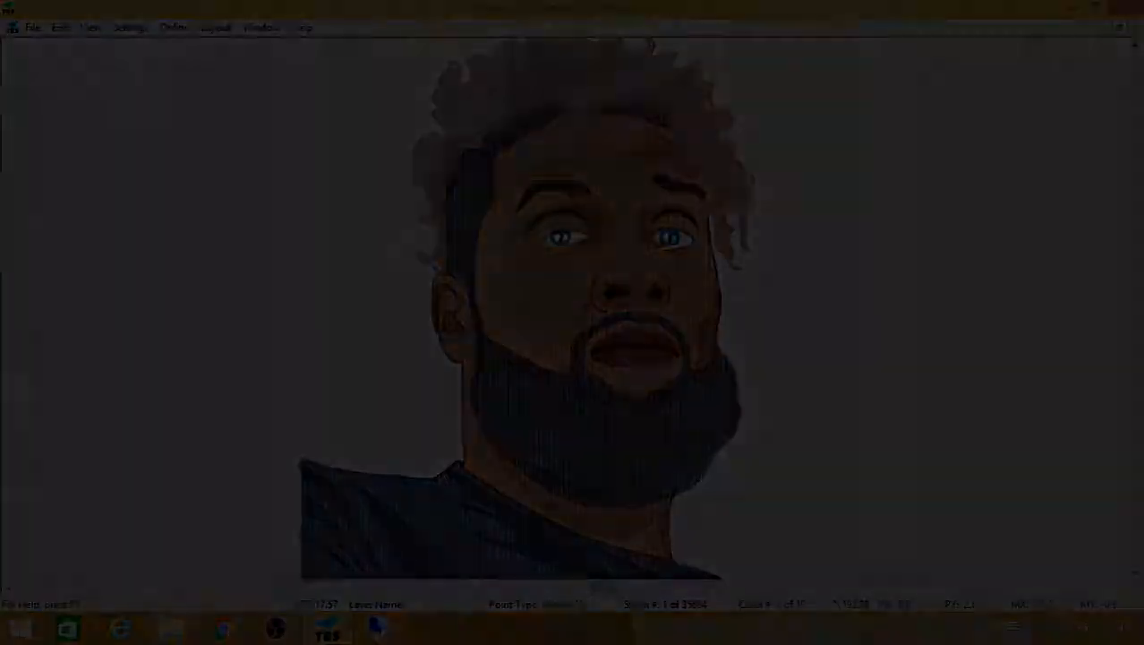